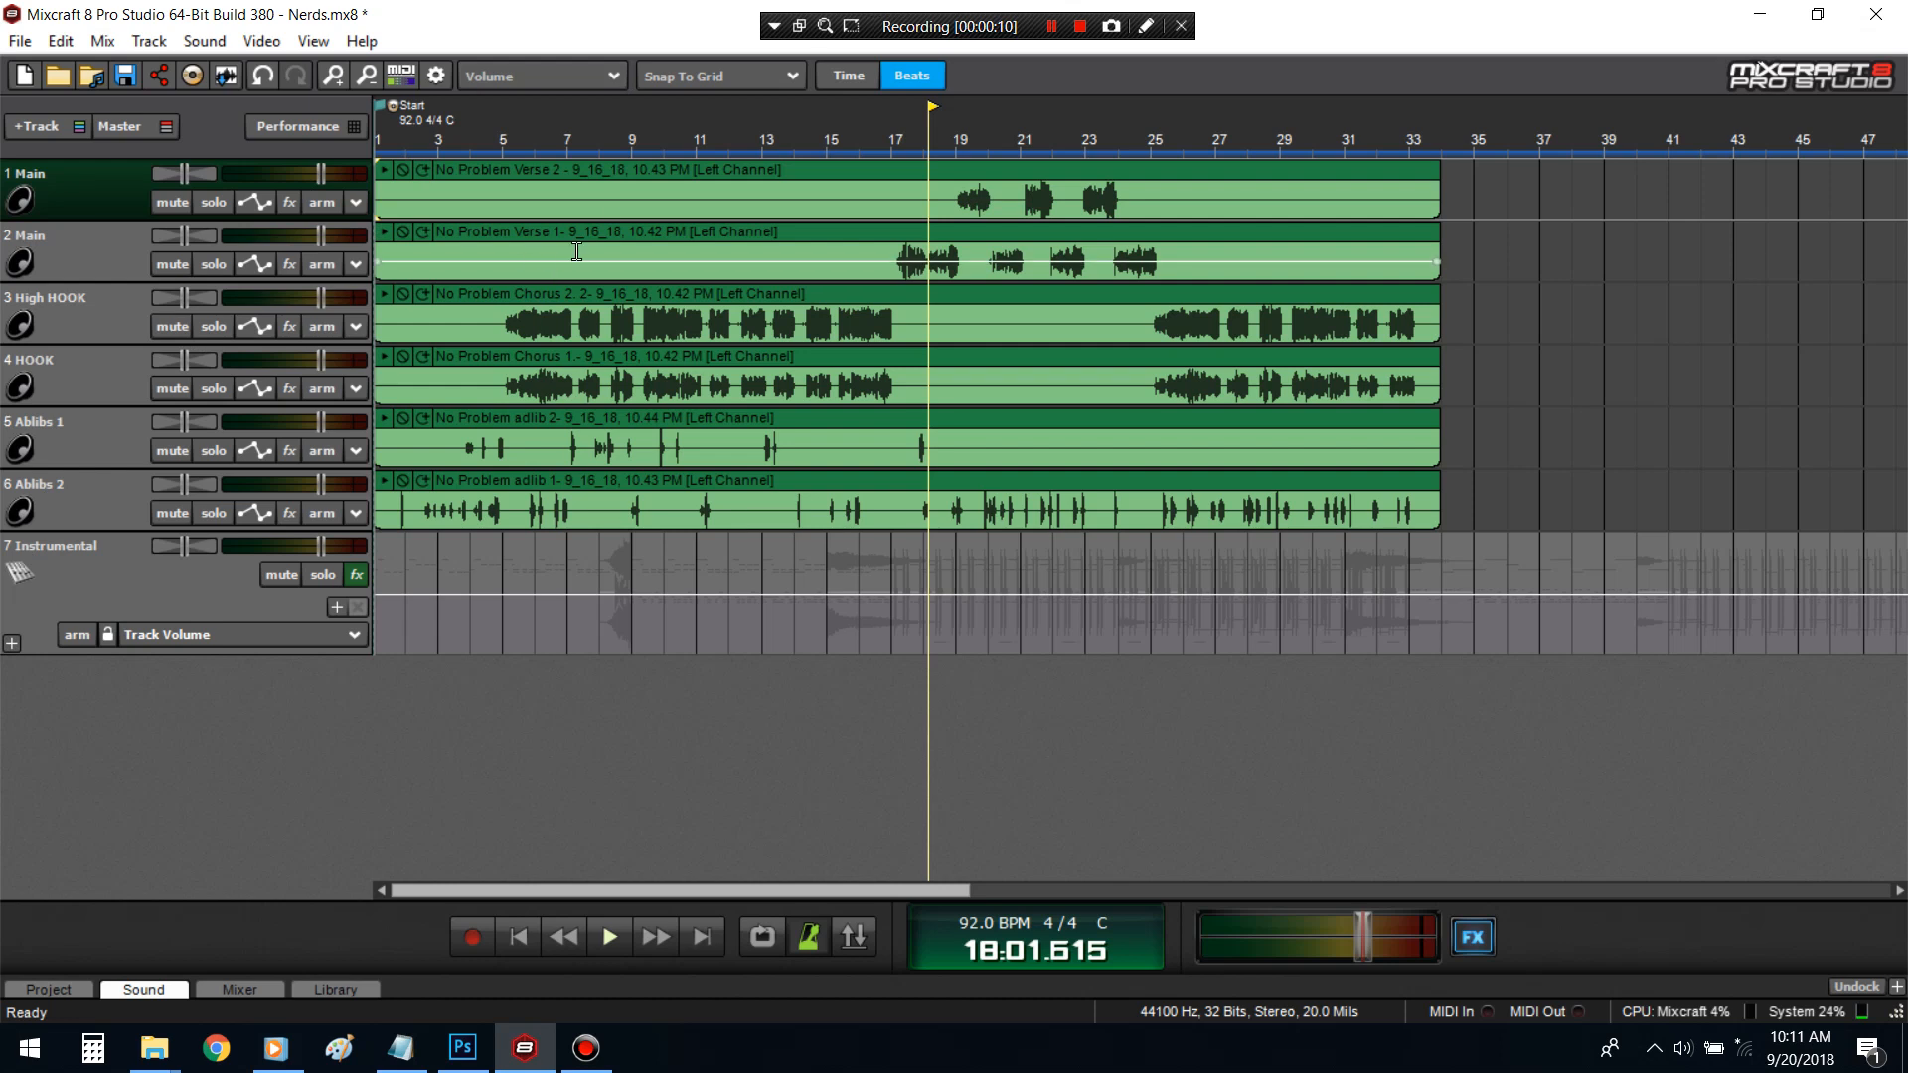
- Play the song from the beginning through the first hook with the Instrumental submix expanded, return to the start and collapse it
left_click(519, 944)
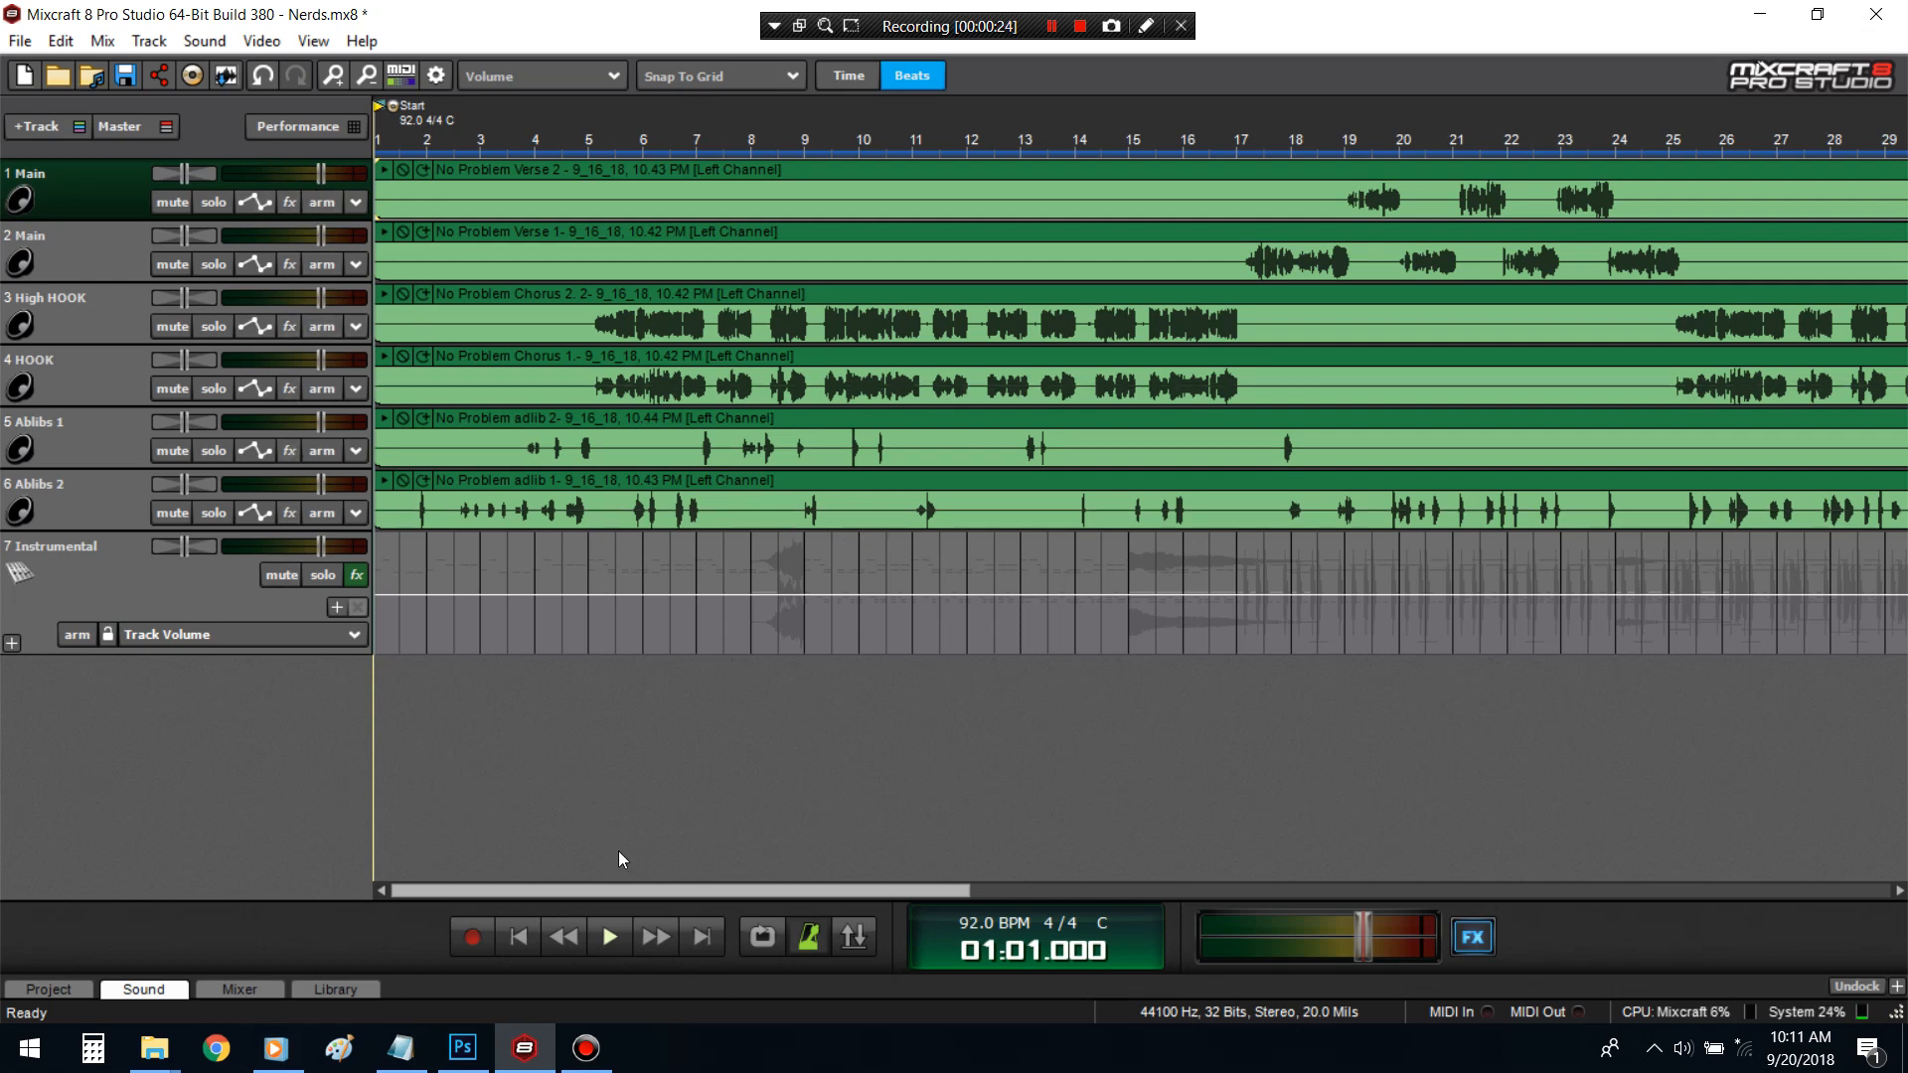
key("space")
left_click(12, 643)
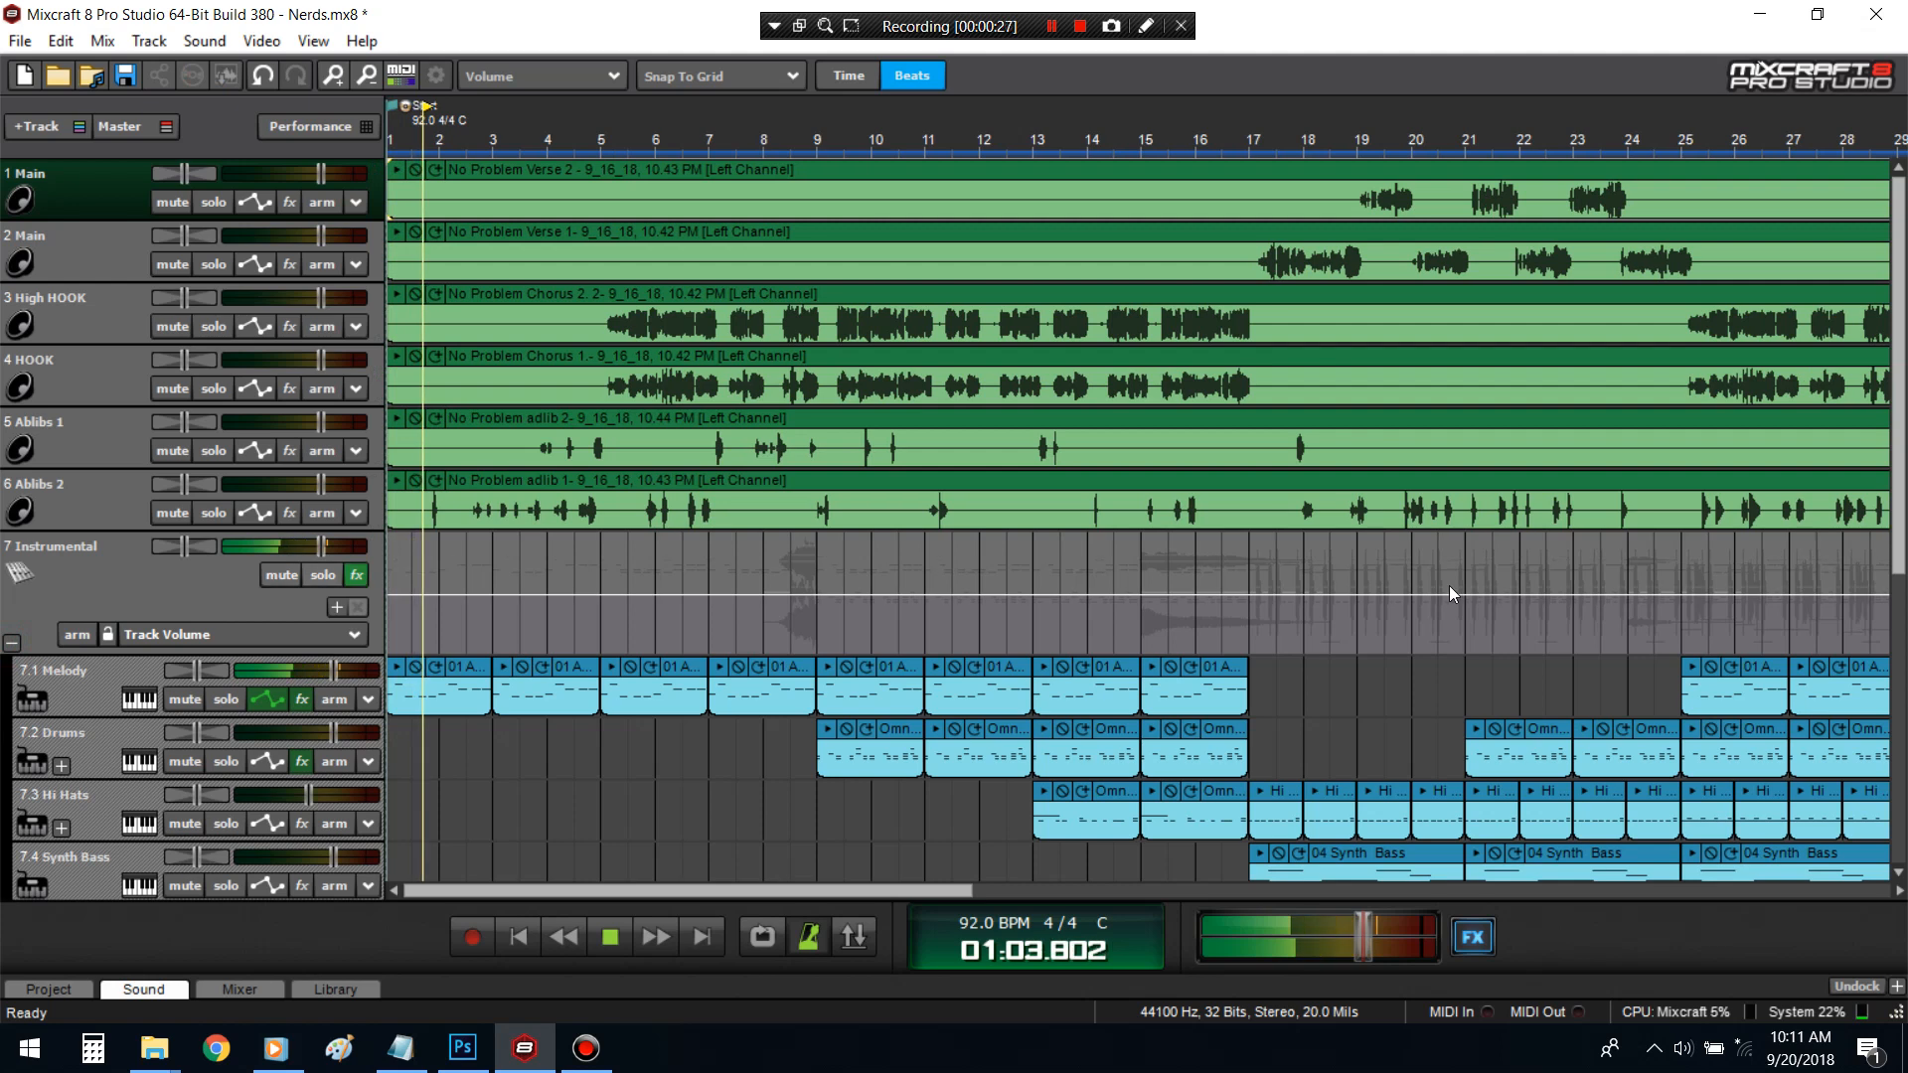
scroll(1228, 585, "down", 8)
scroll(1458, 593, "up", 8)
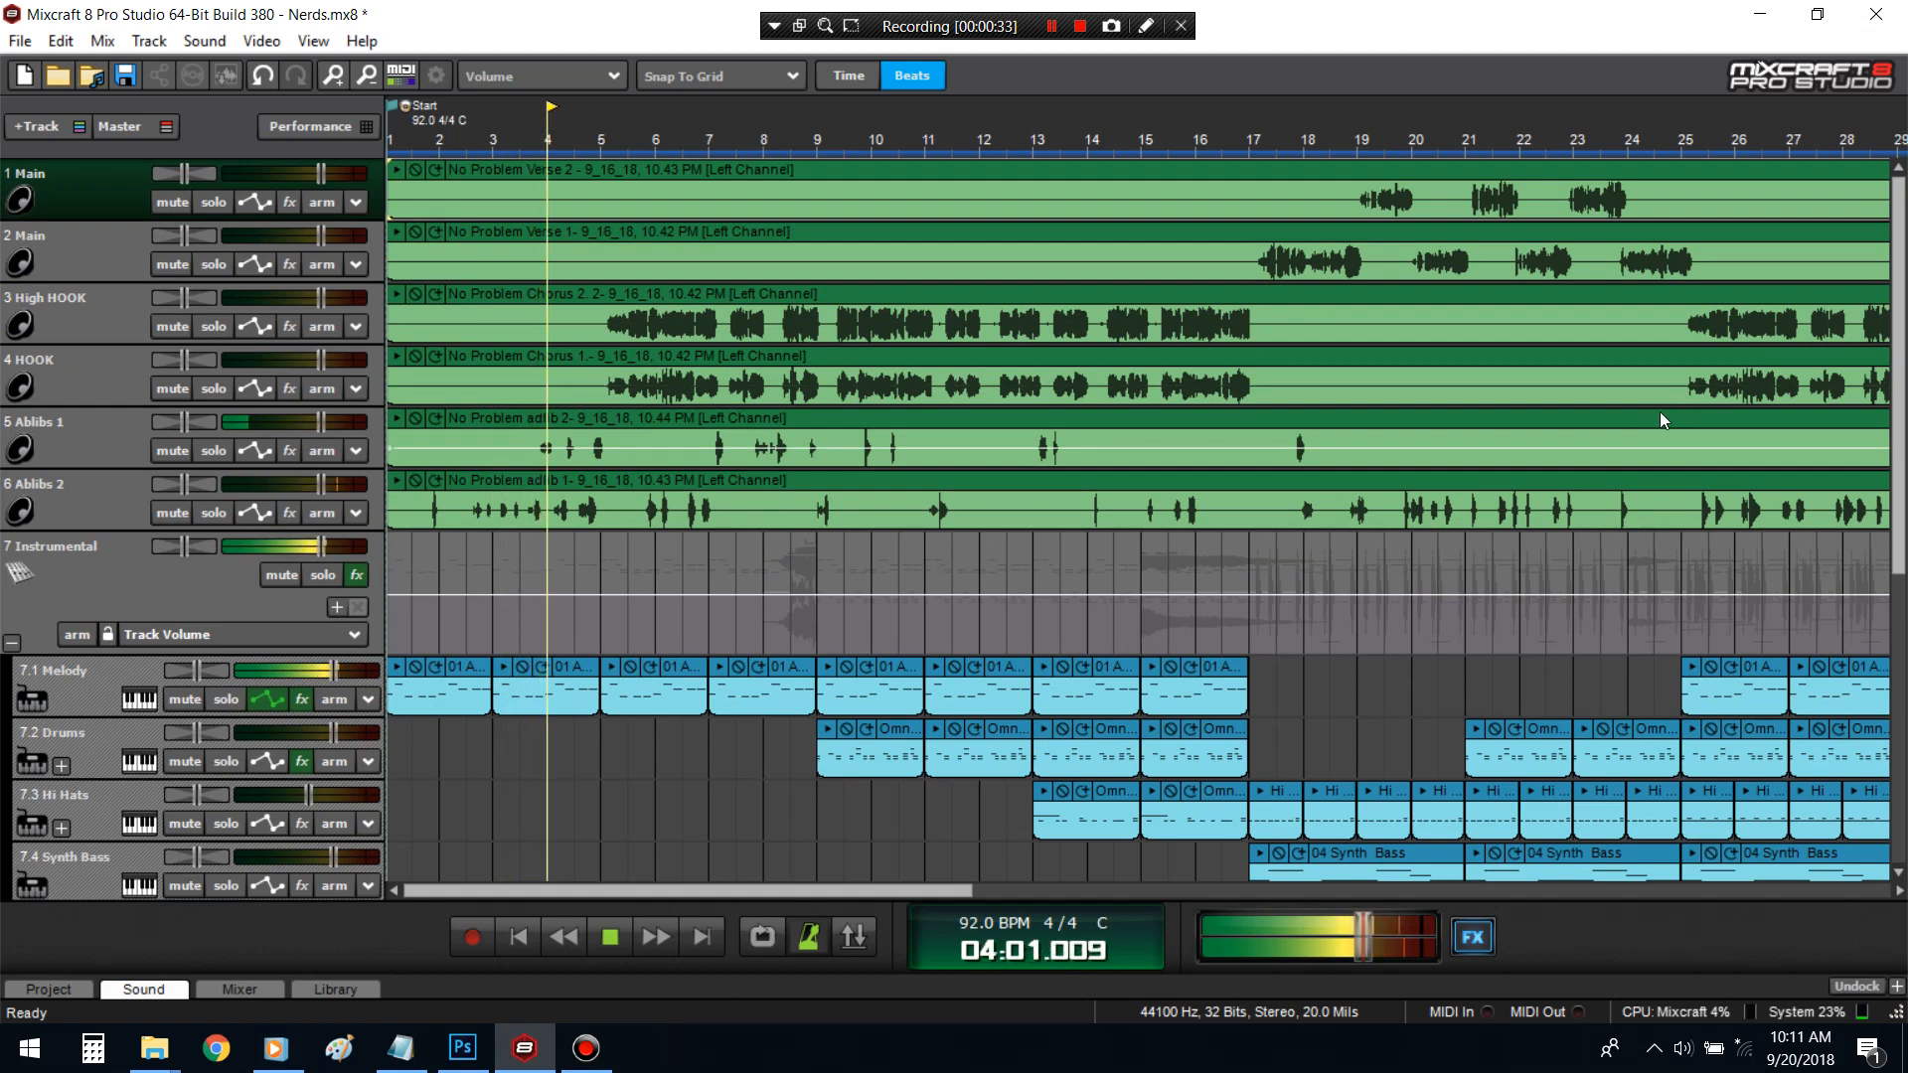
scroll(1642, 429, "down", 2)
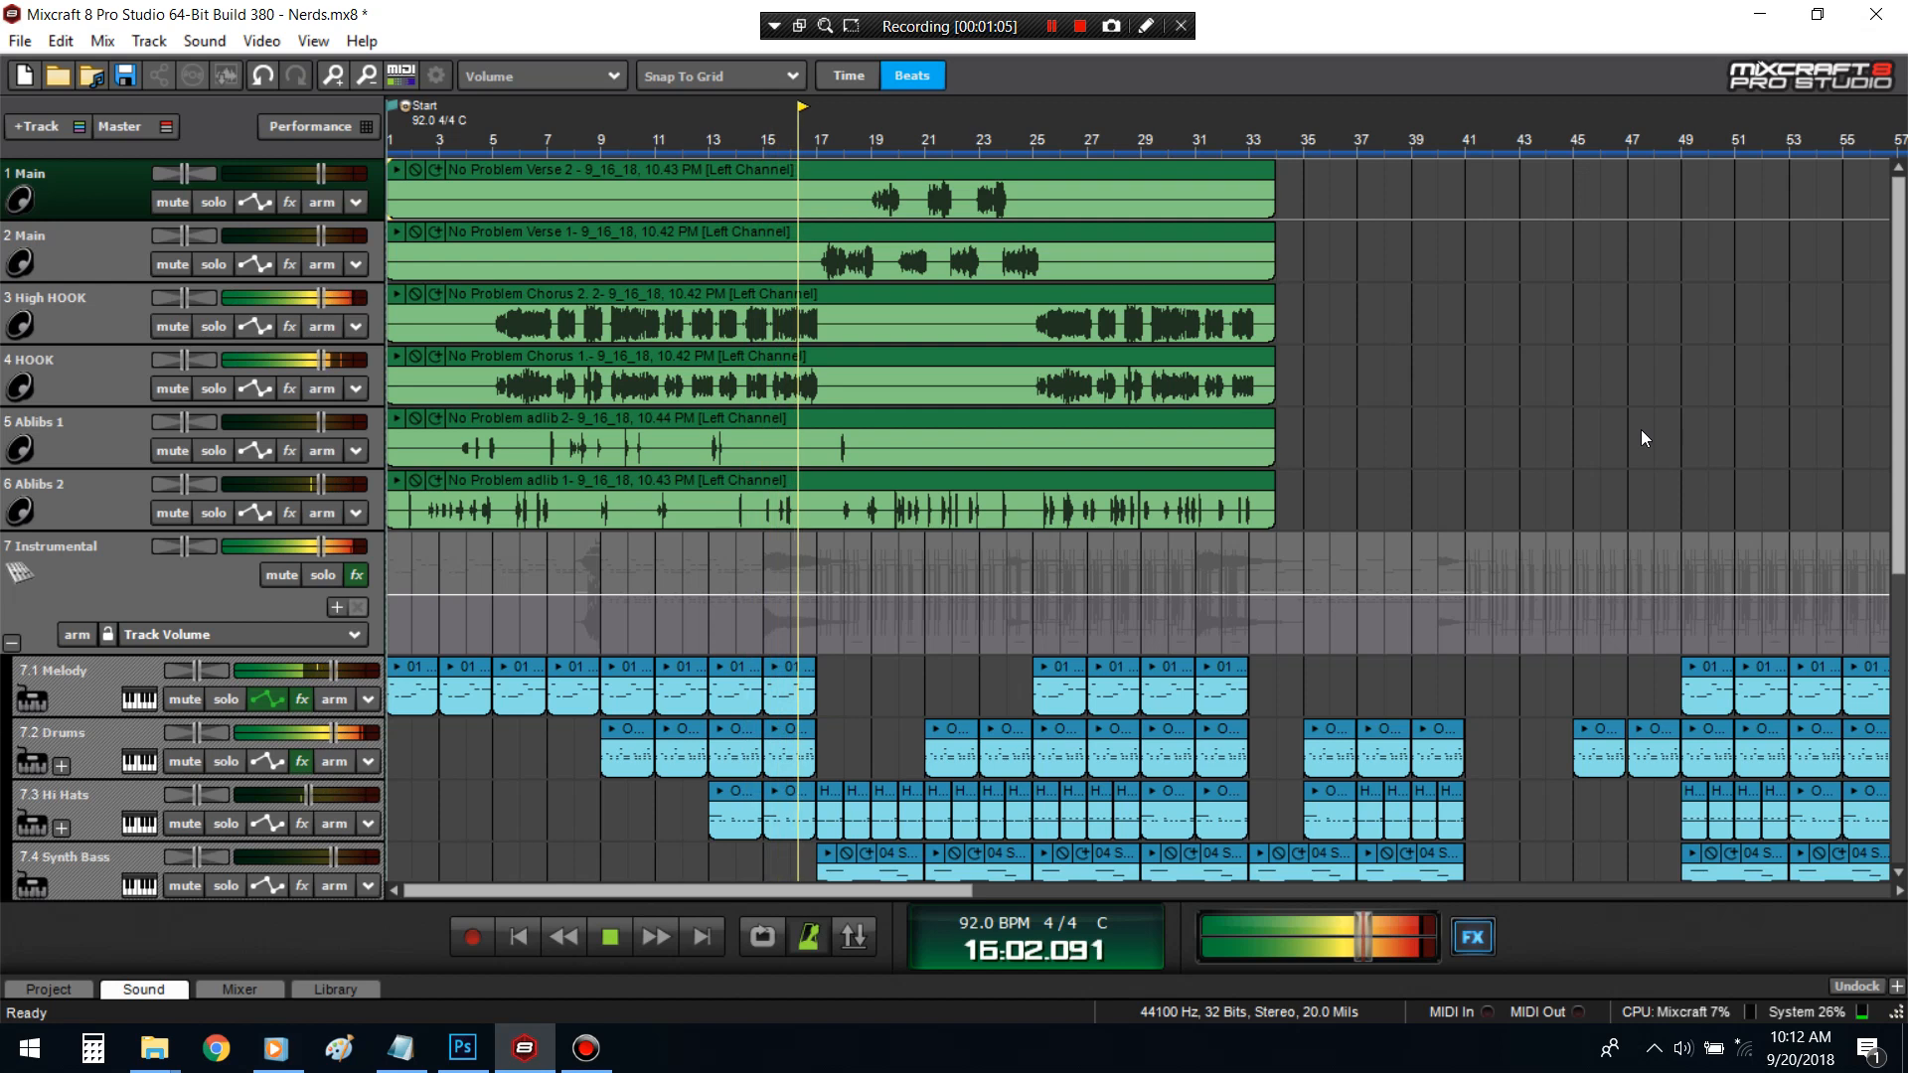
key("space")
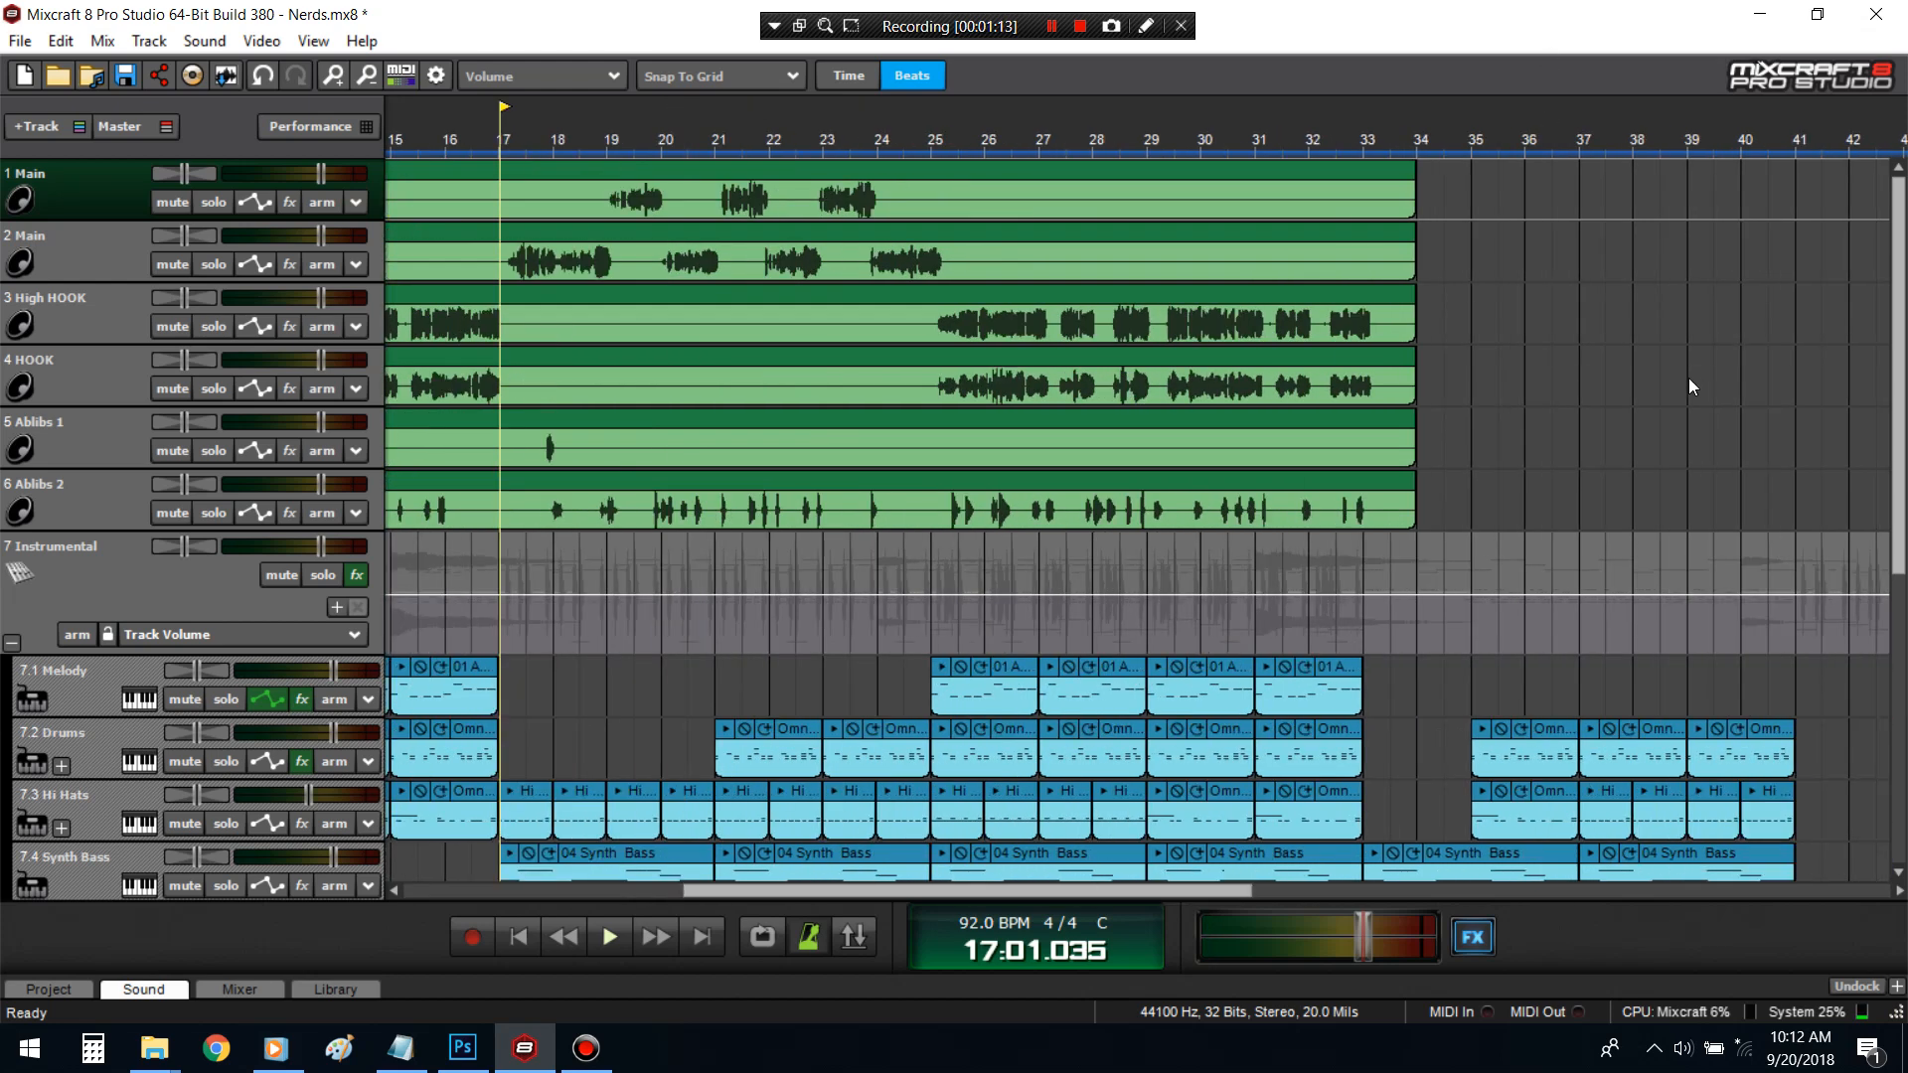
left_click(563, 937)
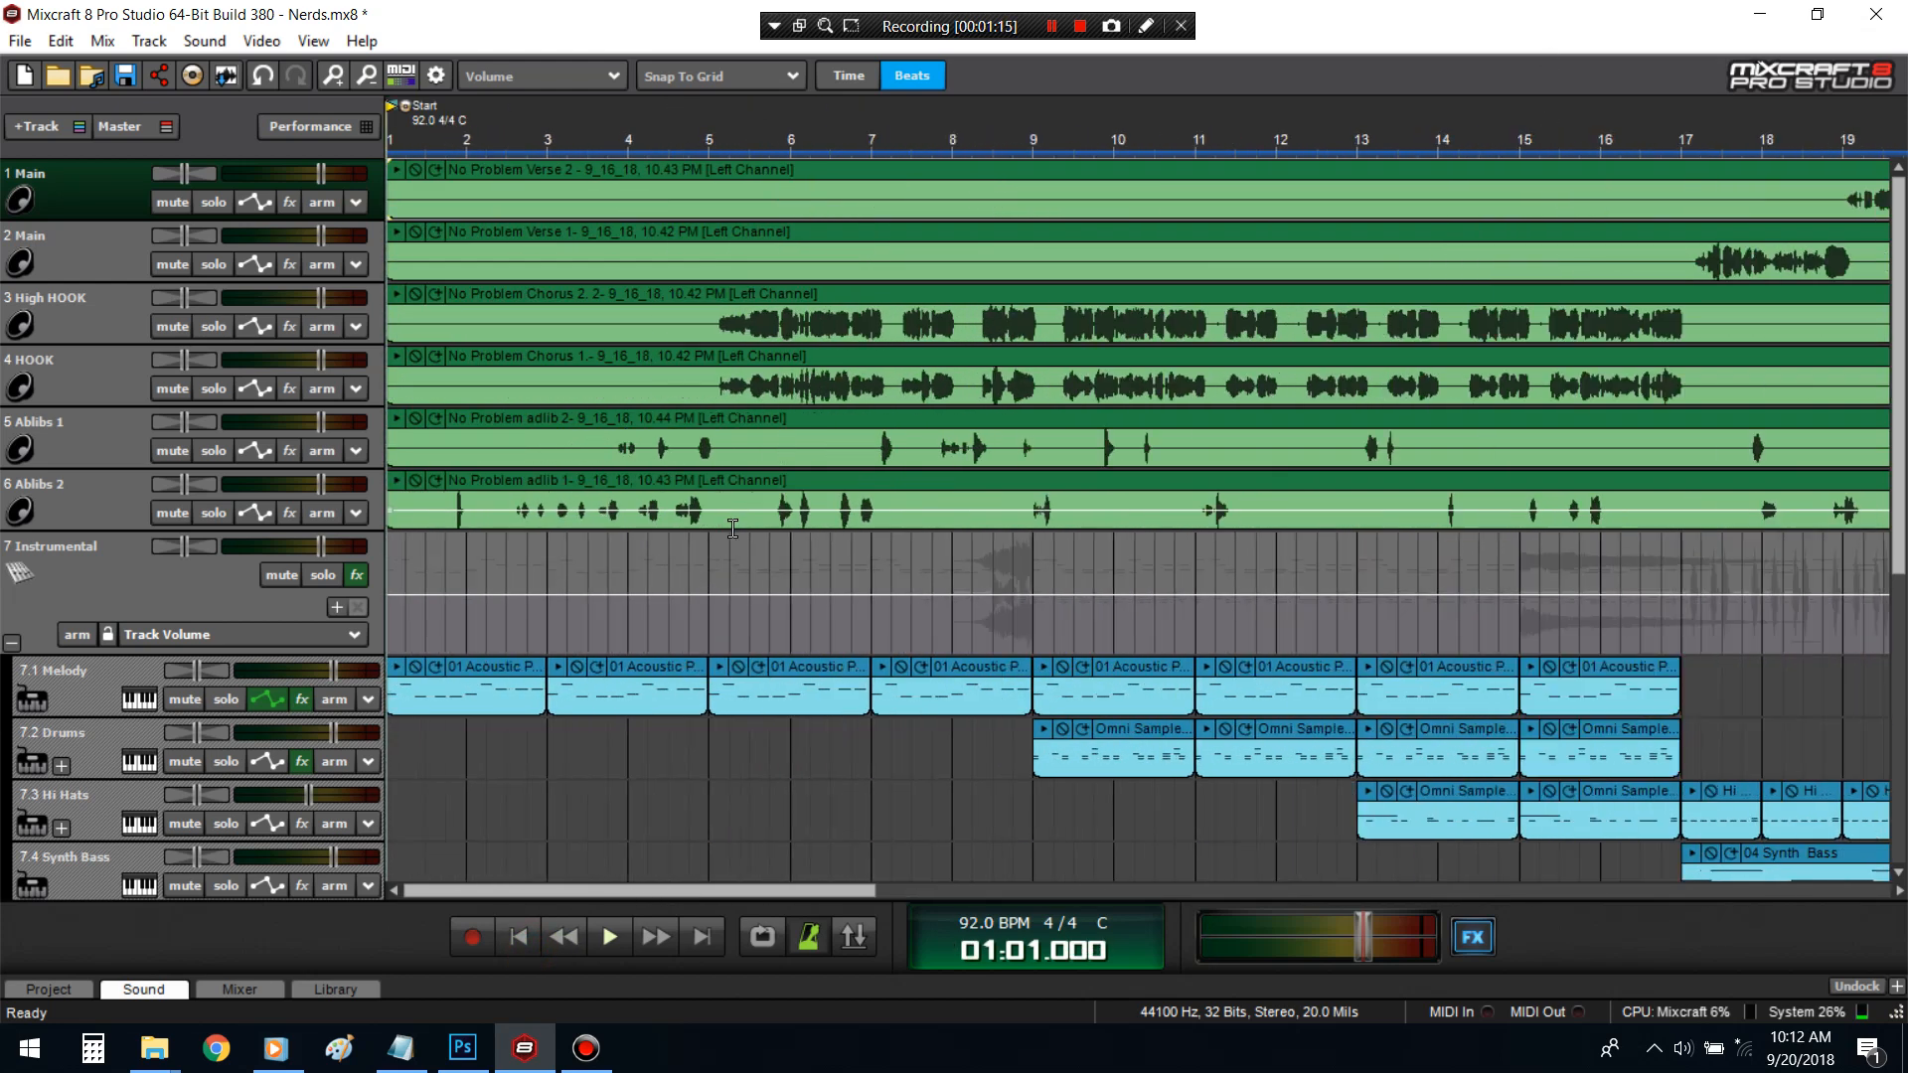
left_click(11, 643)
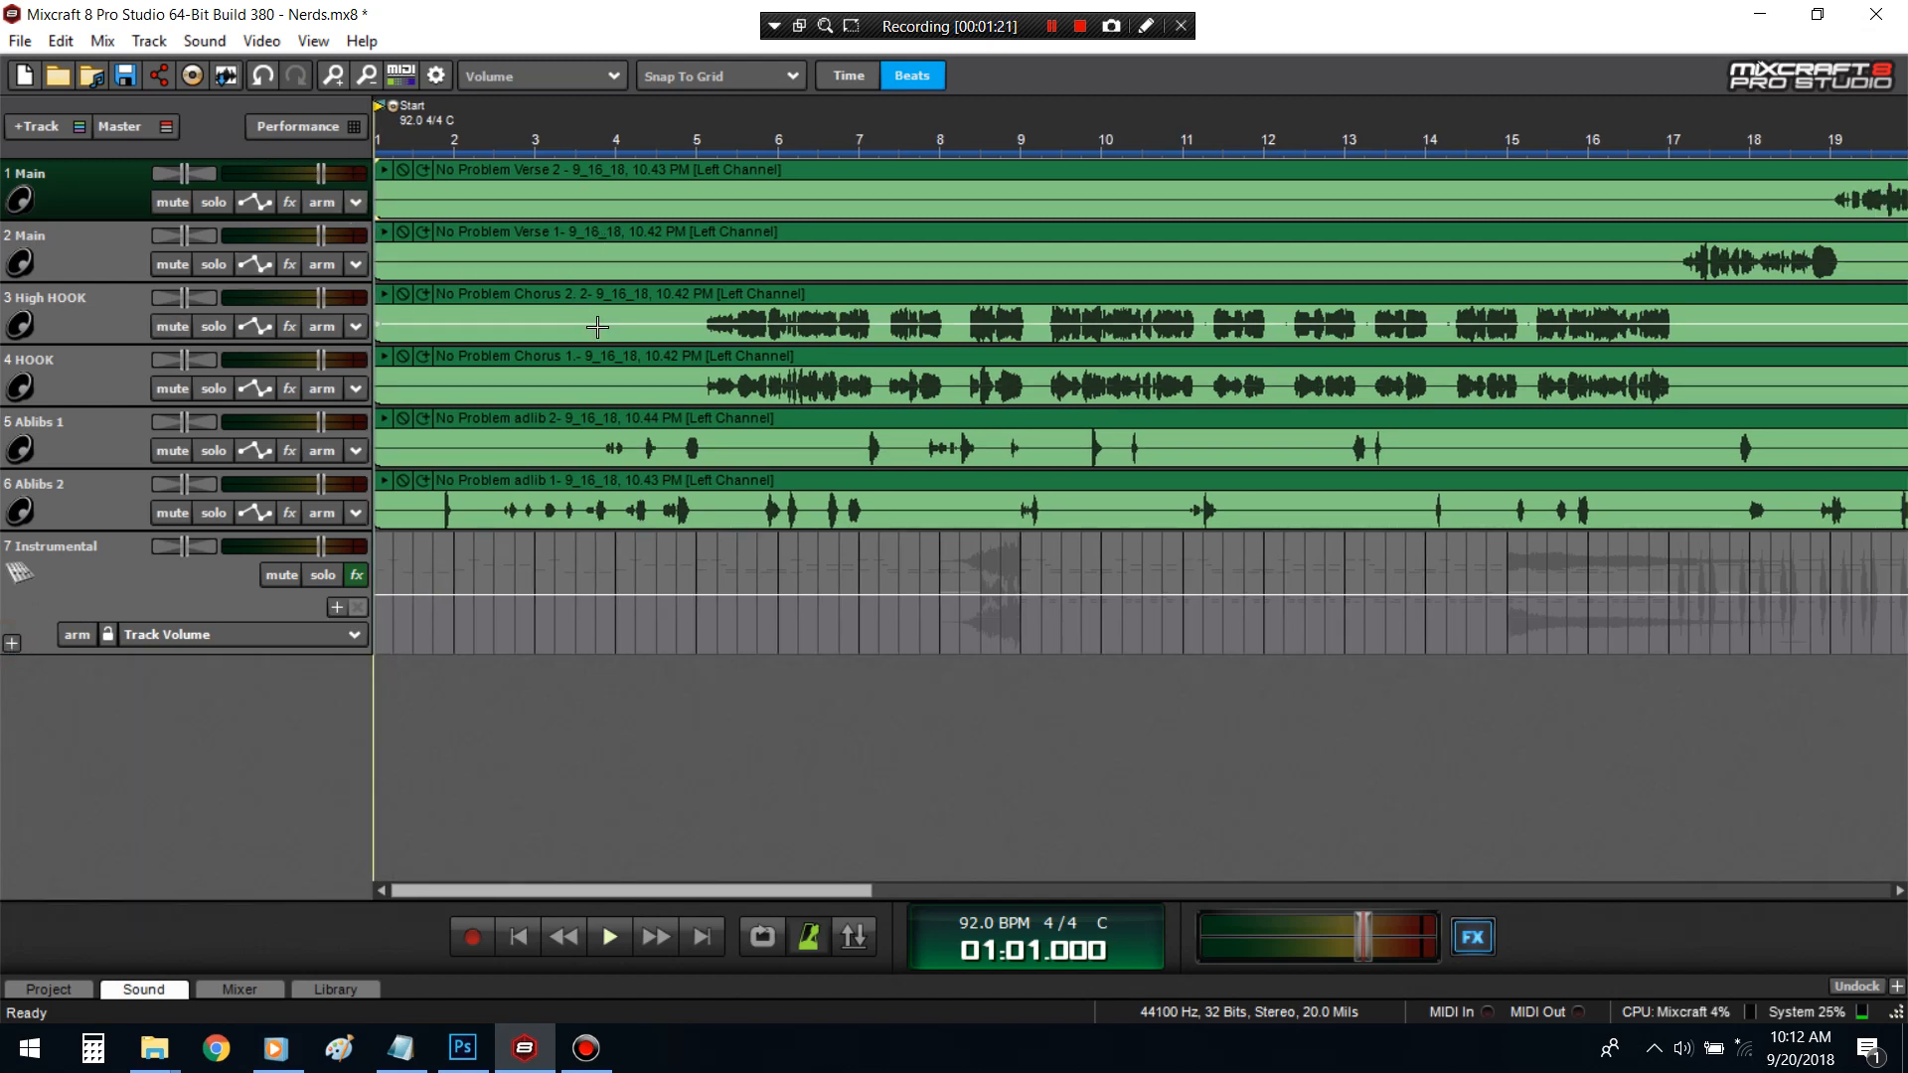
- Loop the first hook from bar 5 to bar 17 and place the playhead just before the loop start
left_click_drag(699, 318, 1675, 199)
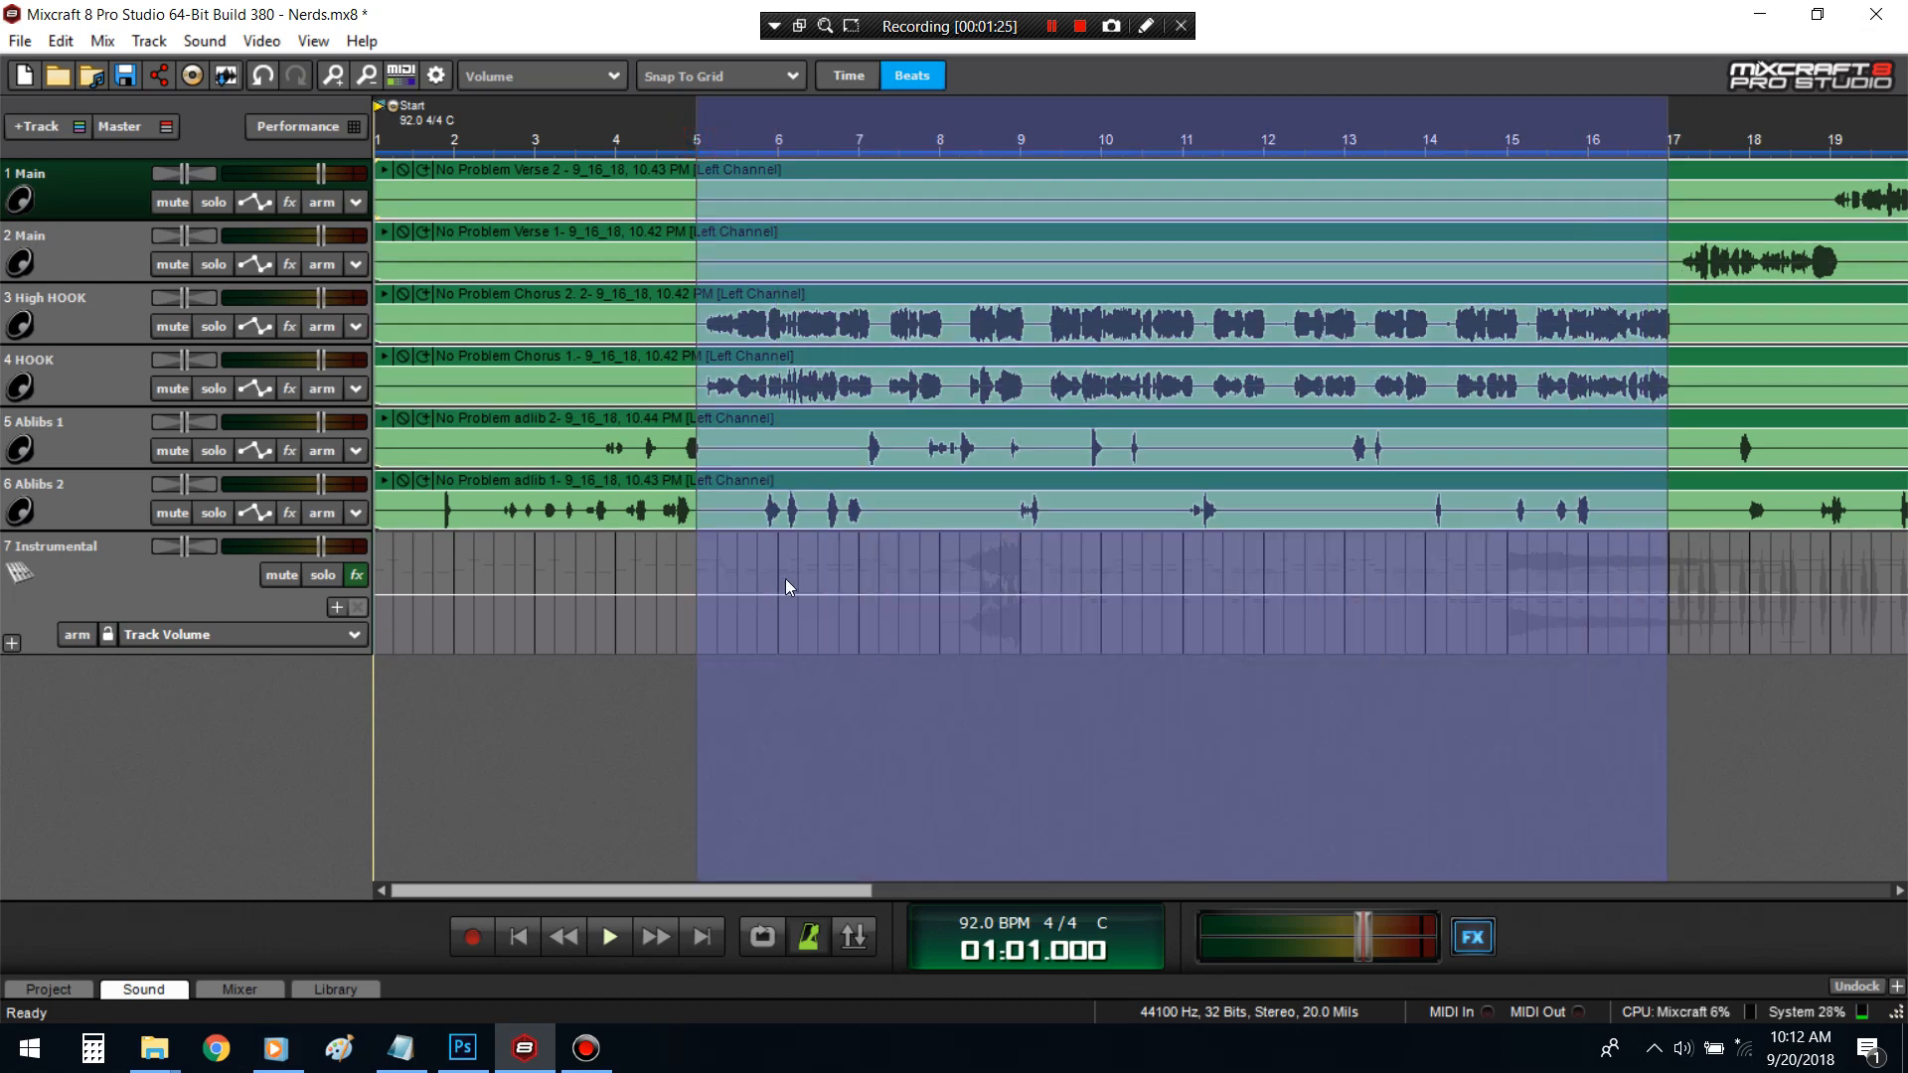
key("l")
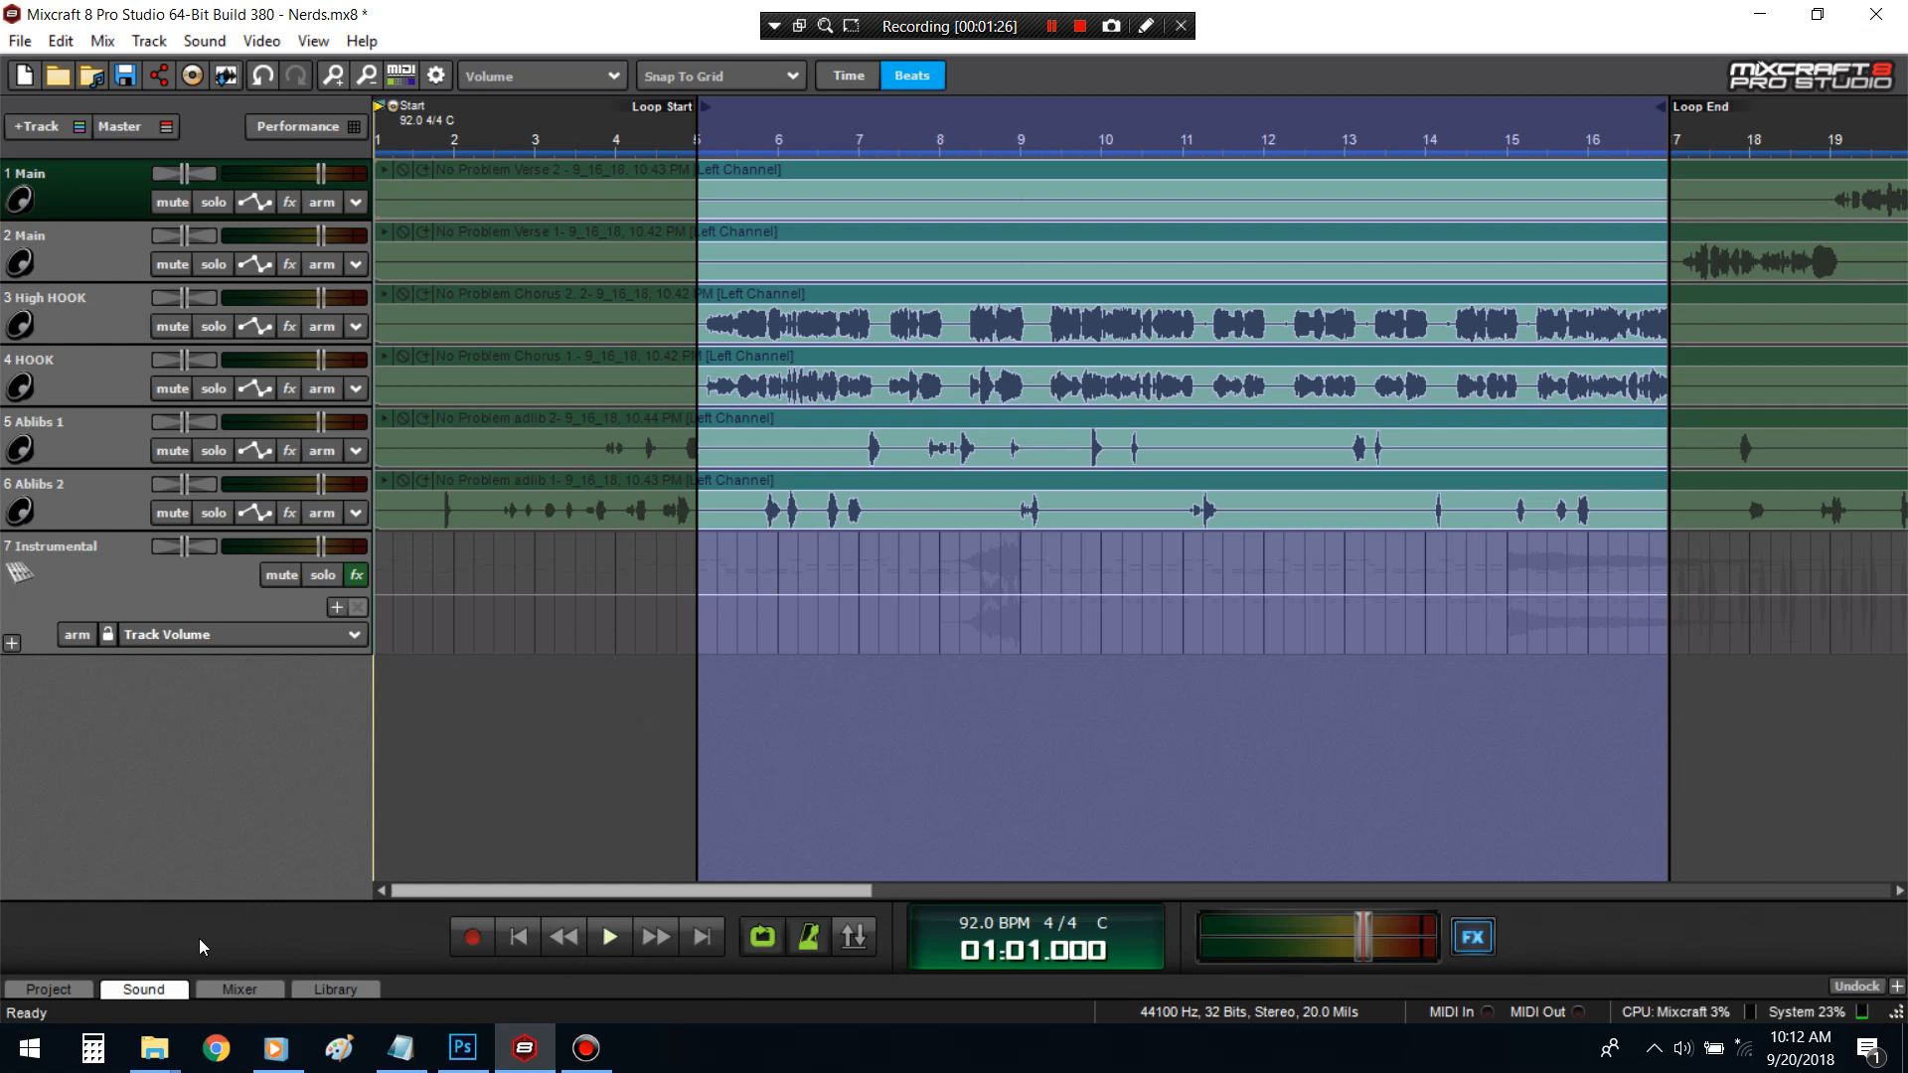
left_click(888, 697)
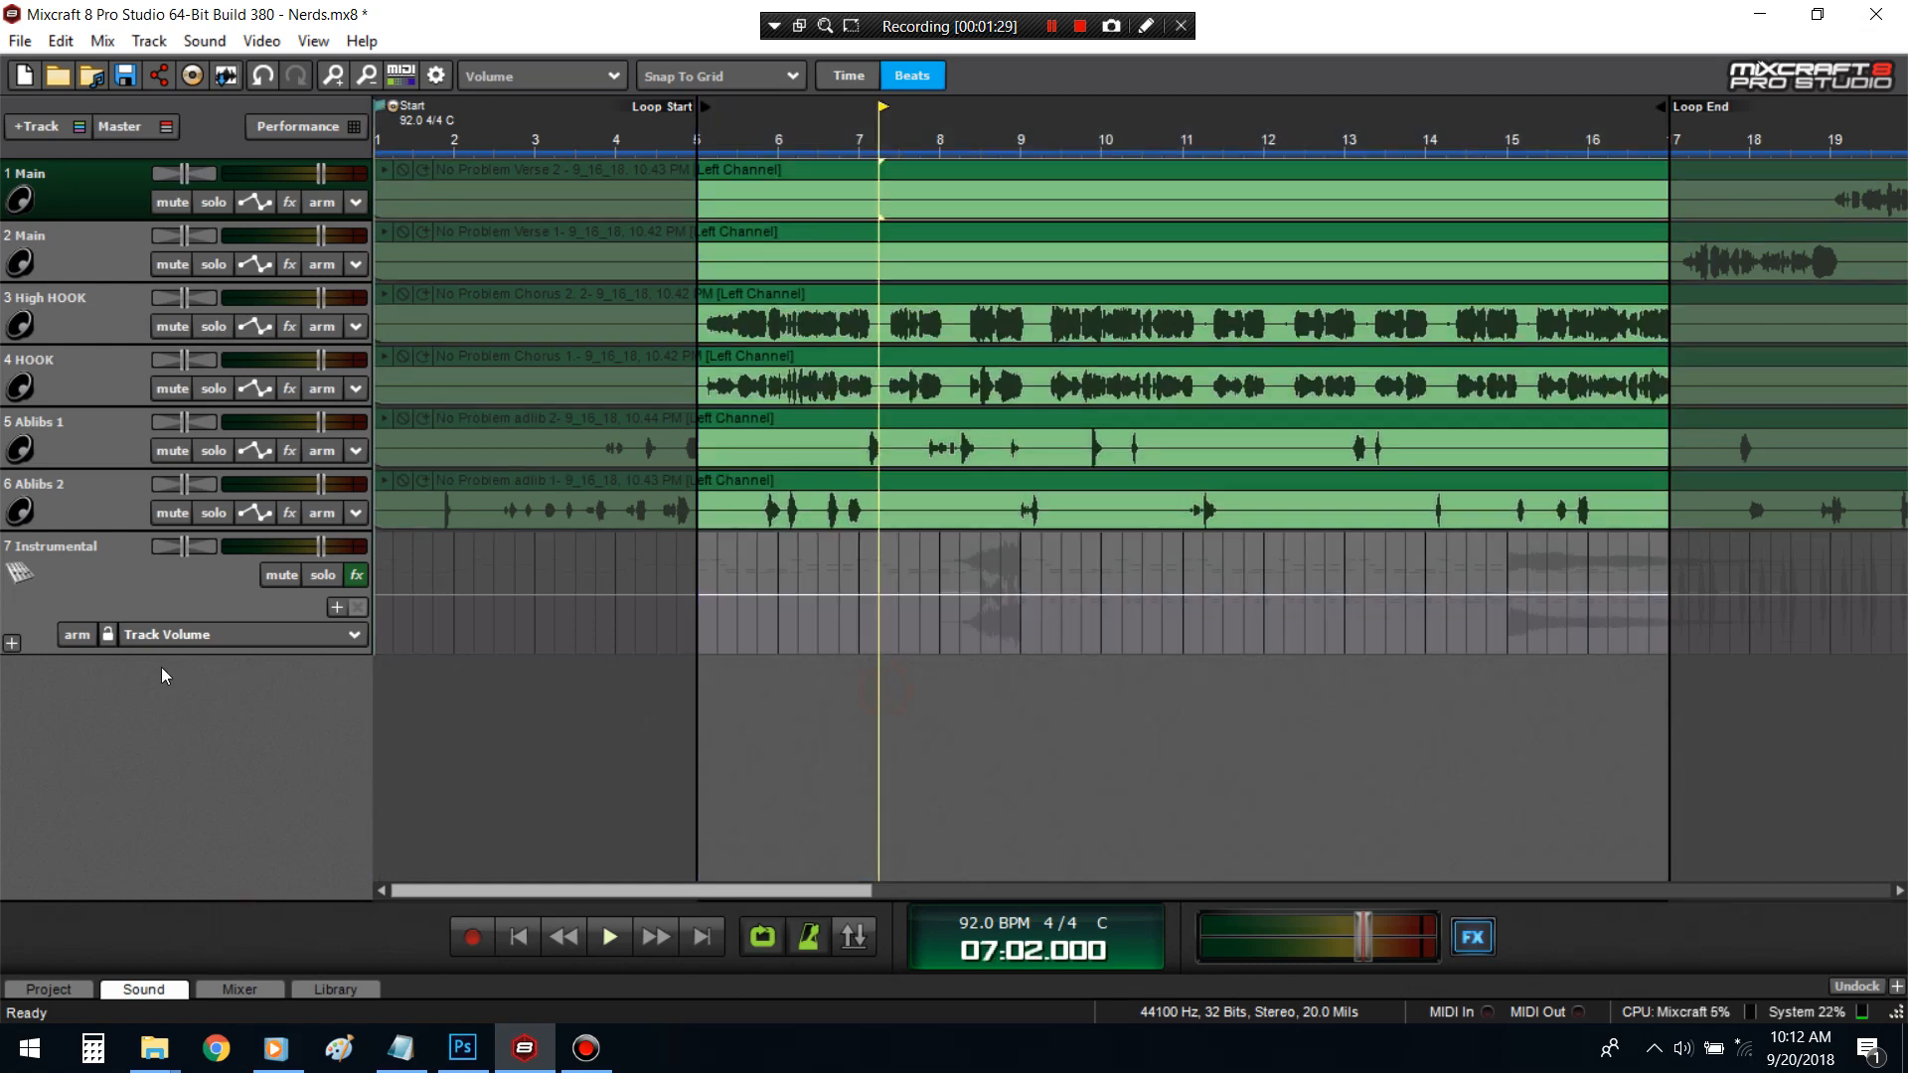
left_click(686, 136)
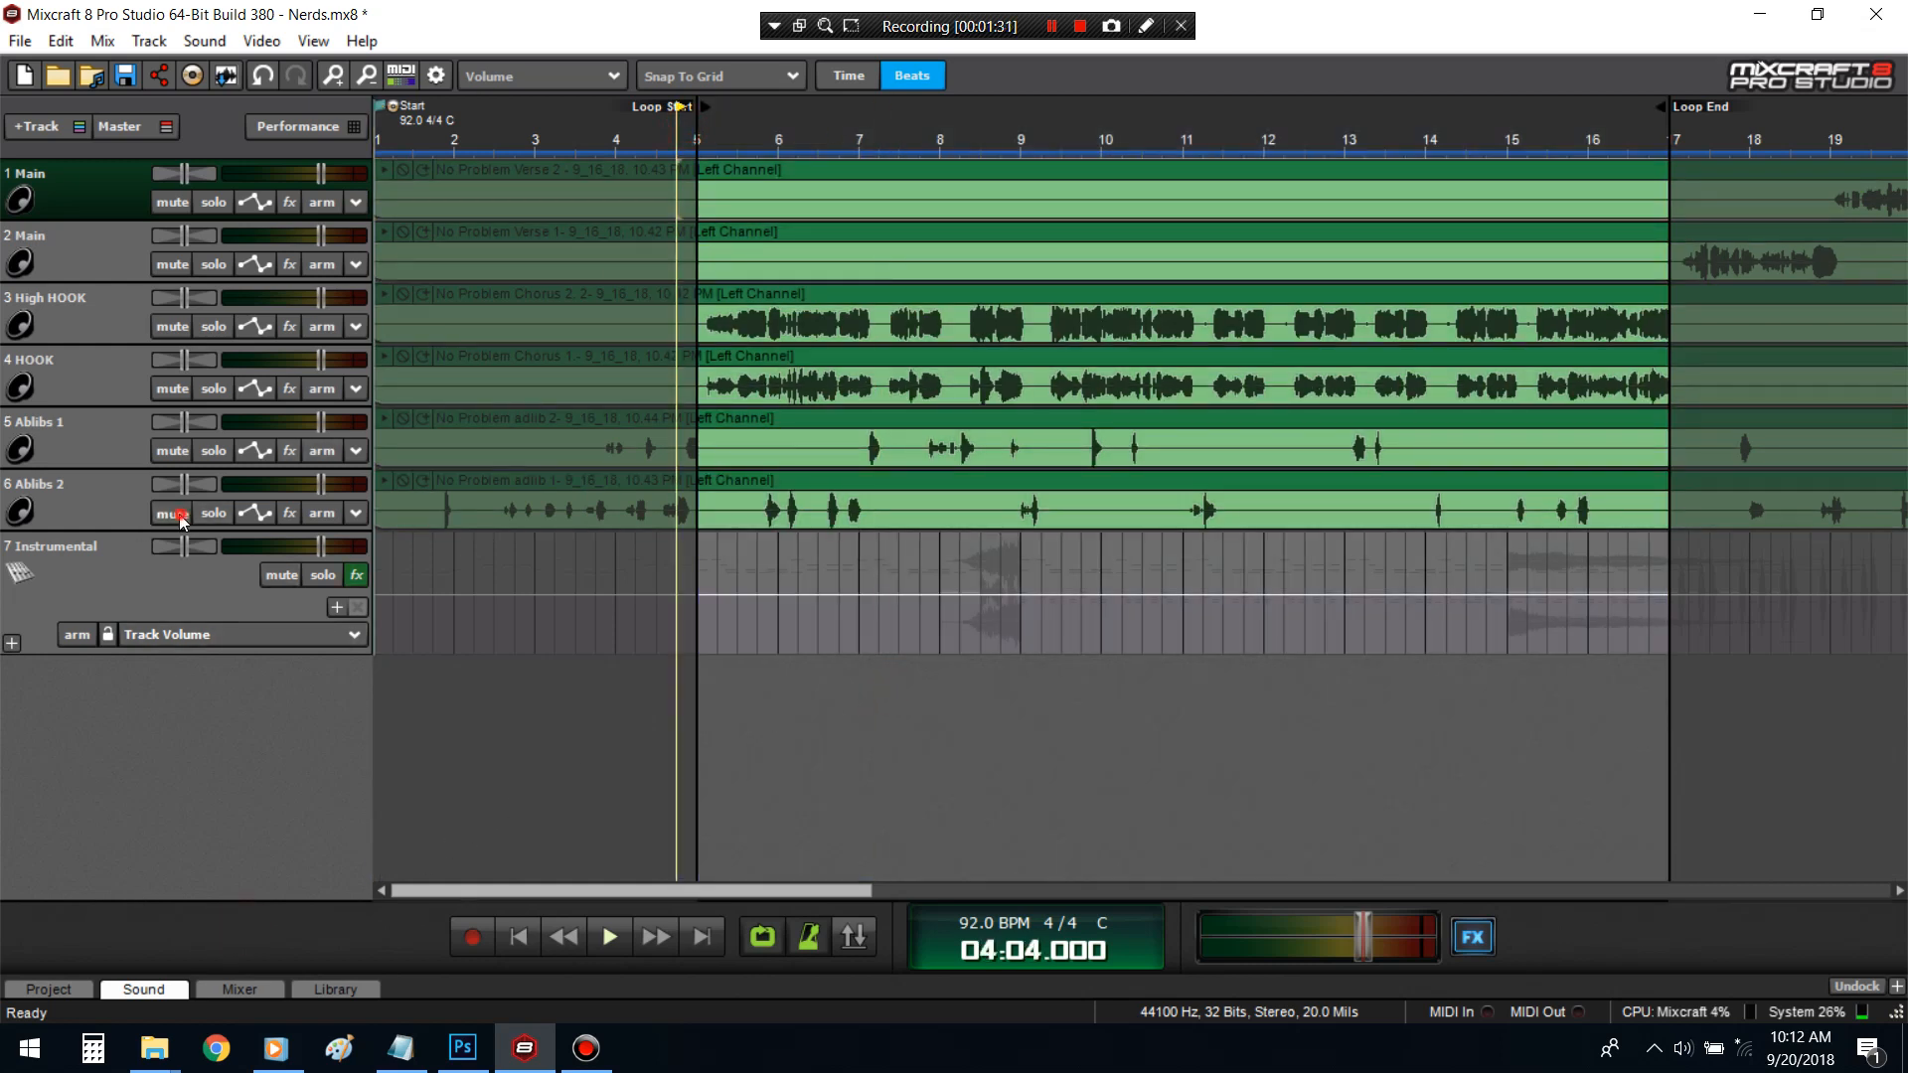
- Mute both Ablibs tracks, both Main tracks and the High HOOK track, playing the loop to hear HOOK over the instrumental
left_click(179, 515)
left_click(171, 451)
left_click(171, 264)
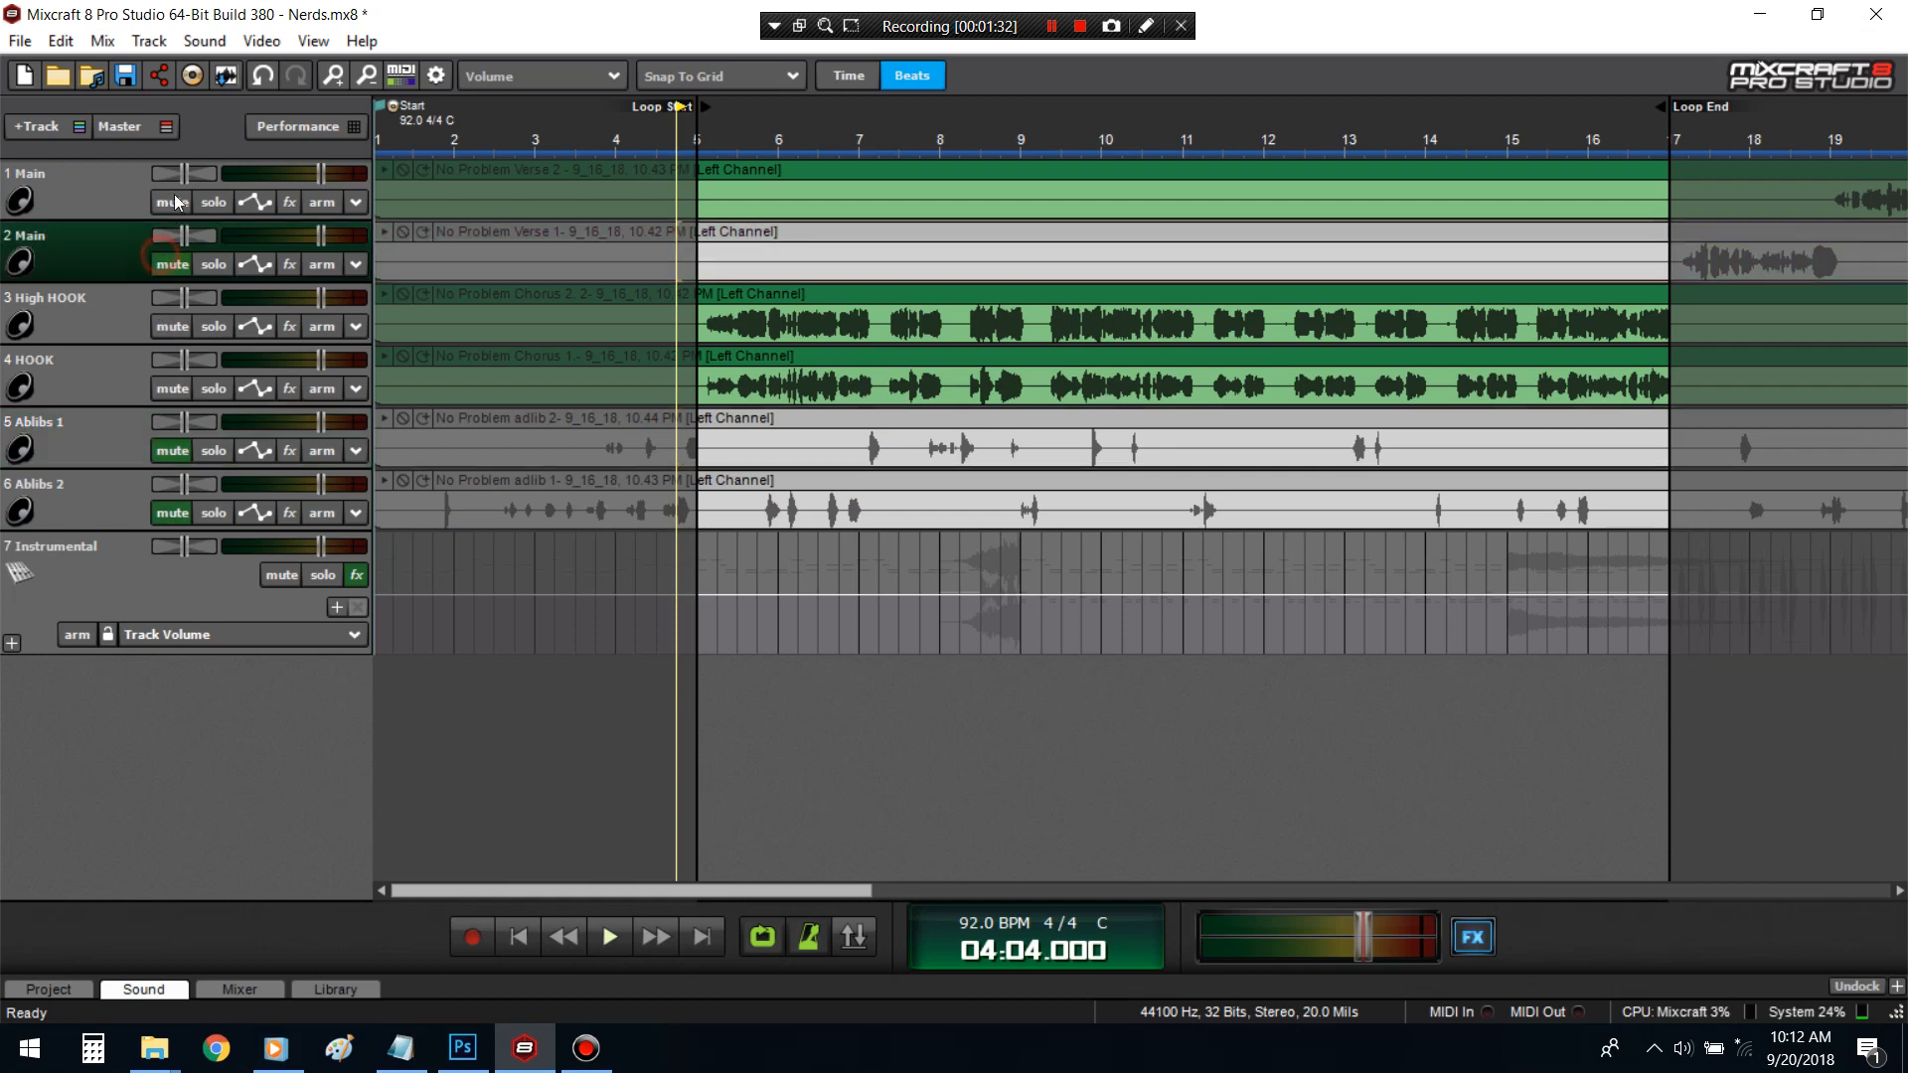
left_click(171, 202)
key("space")
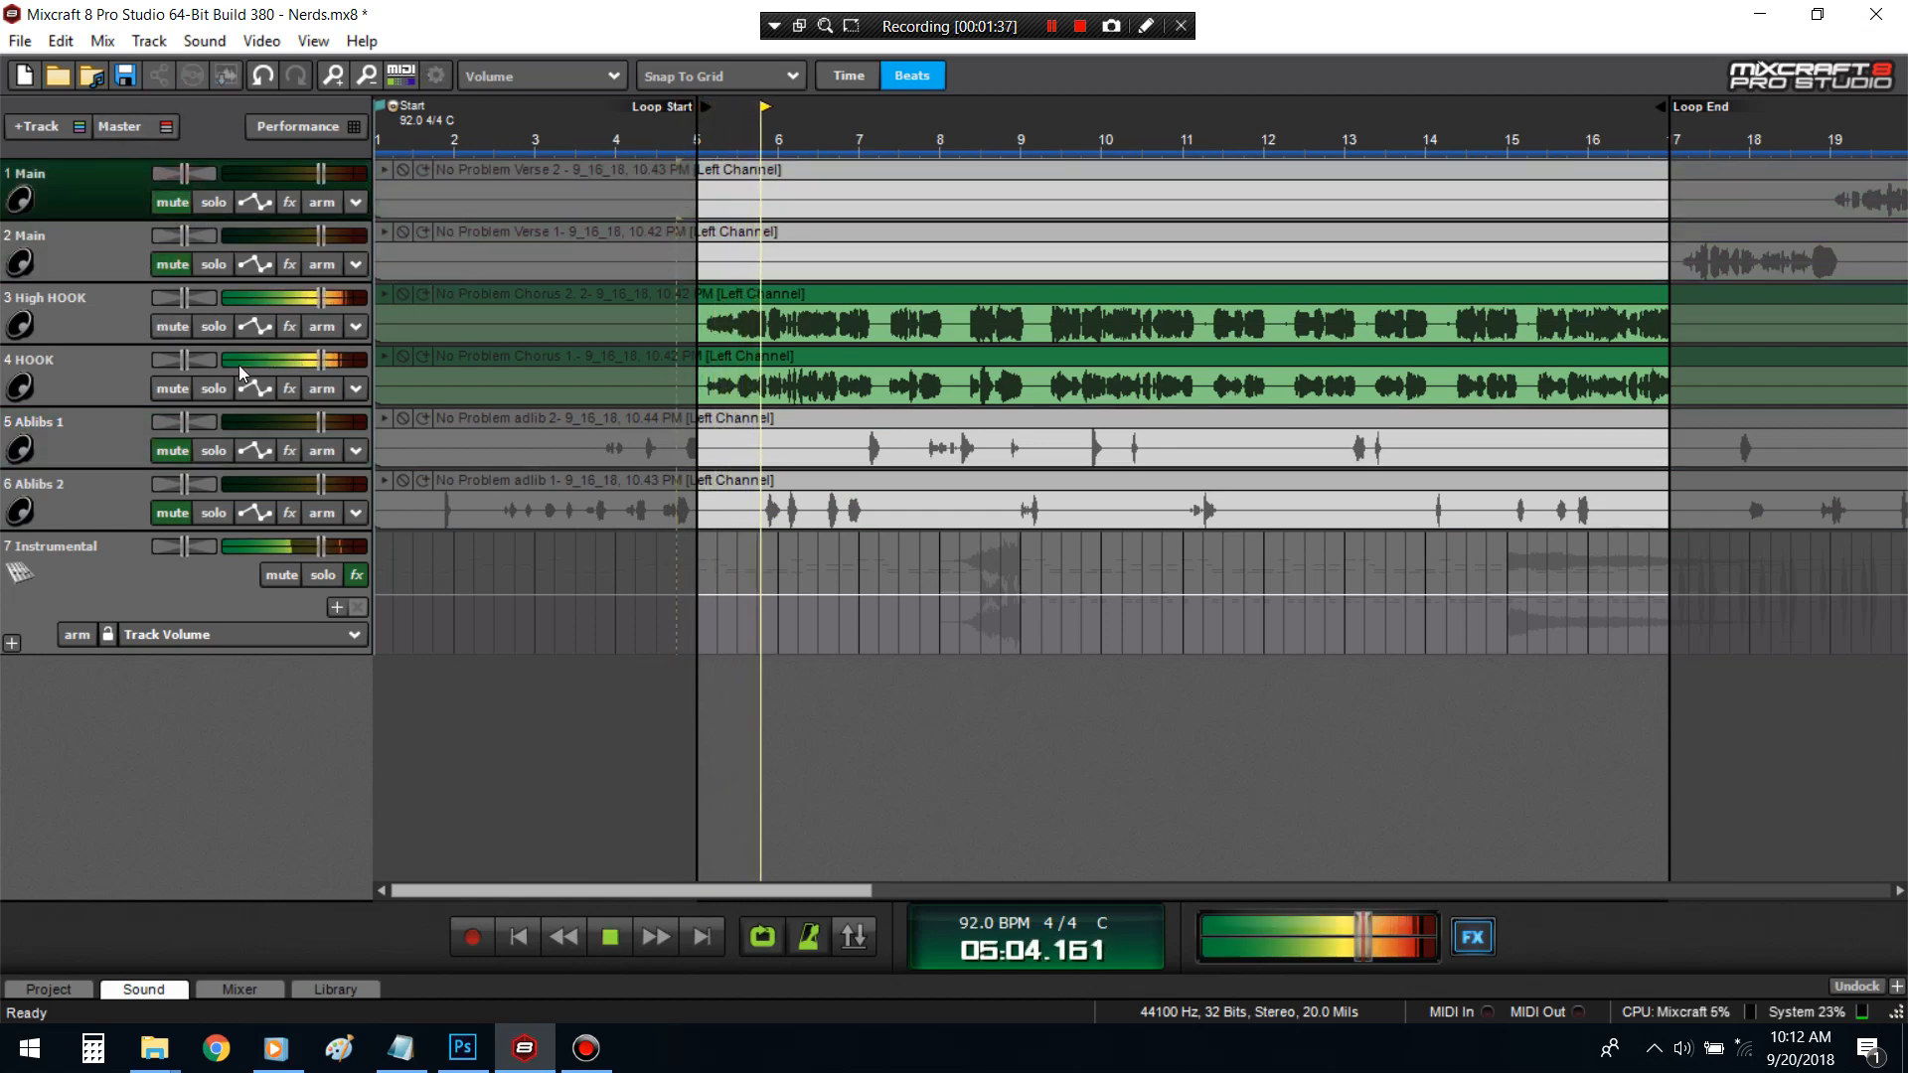
left_click(171, 326)
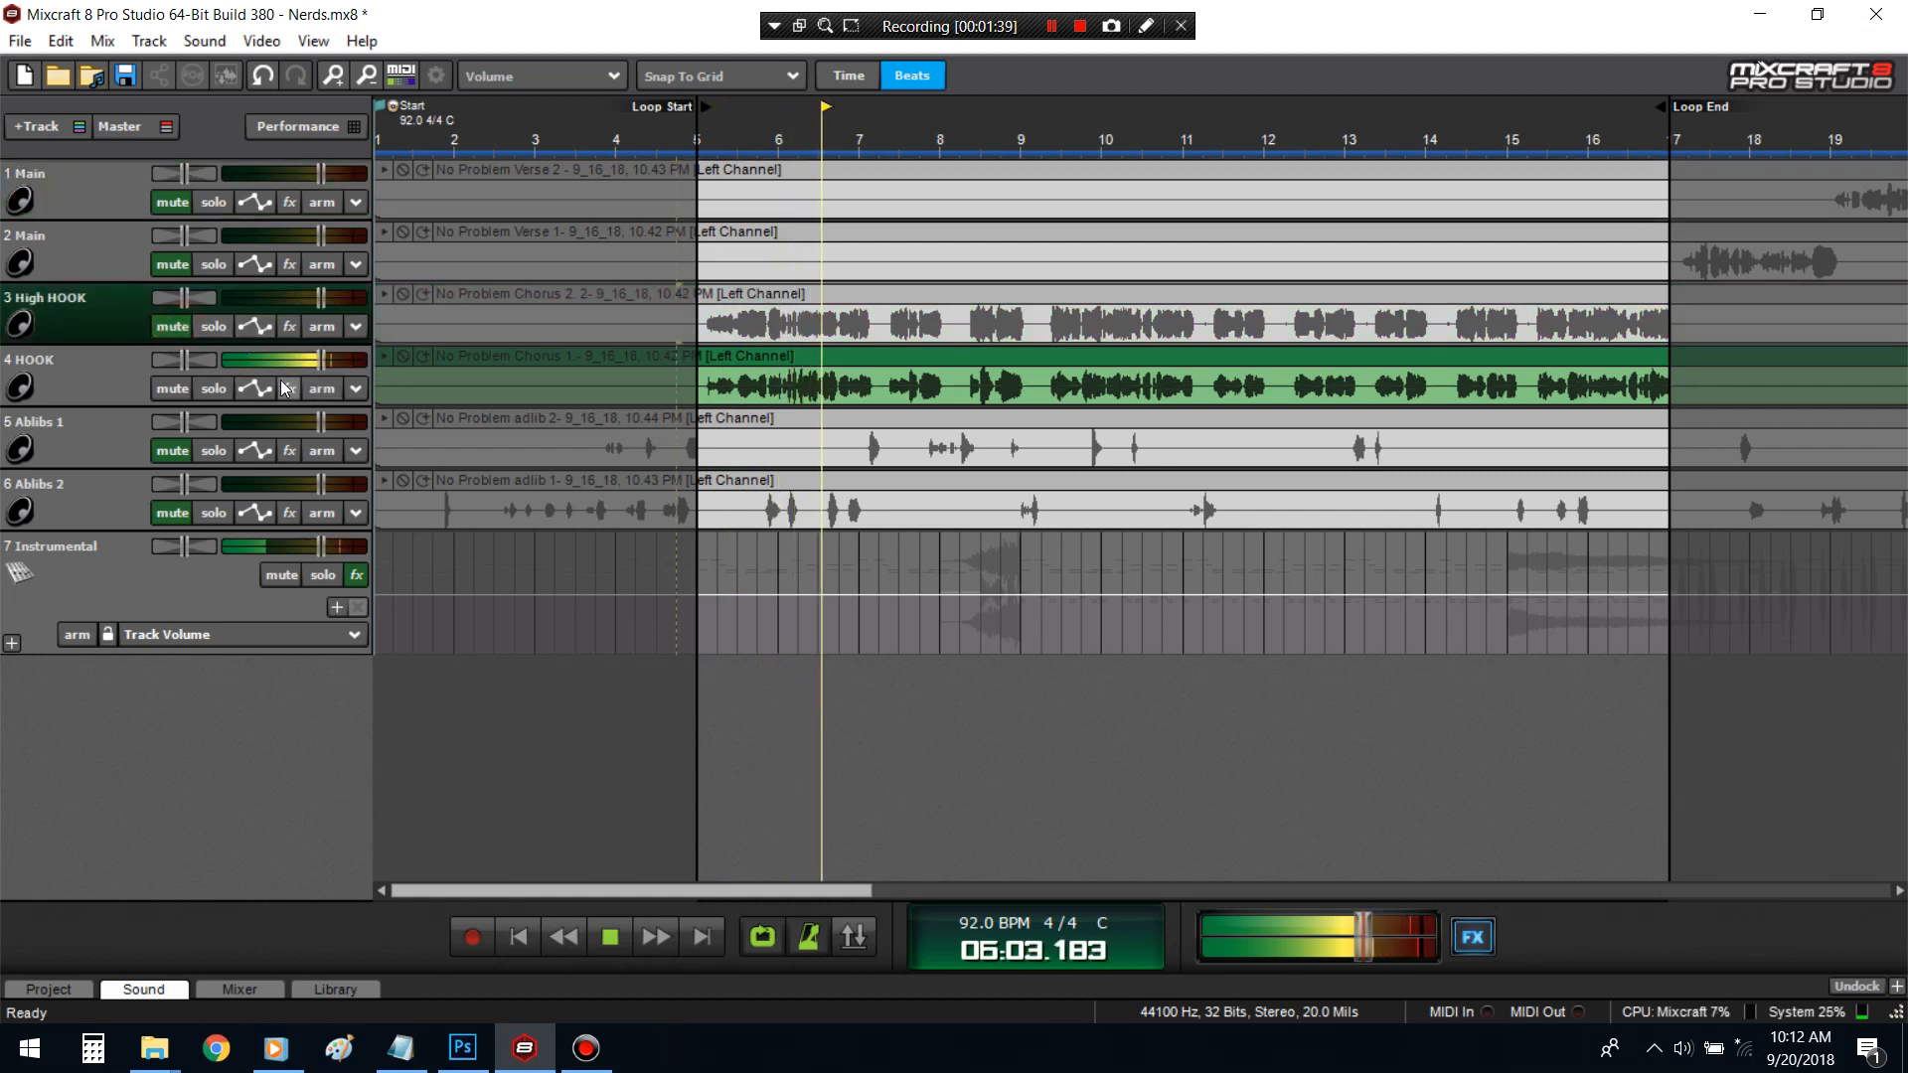
key("space")
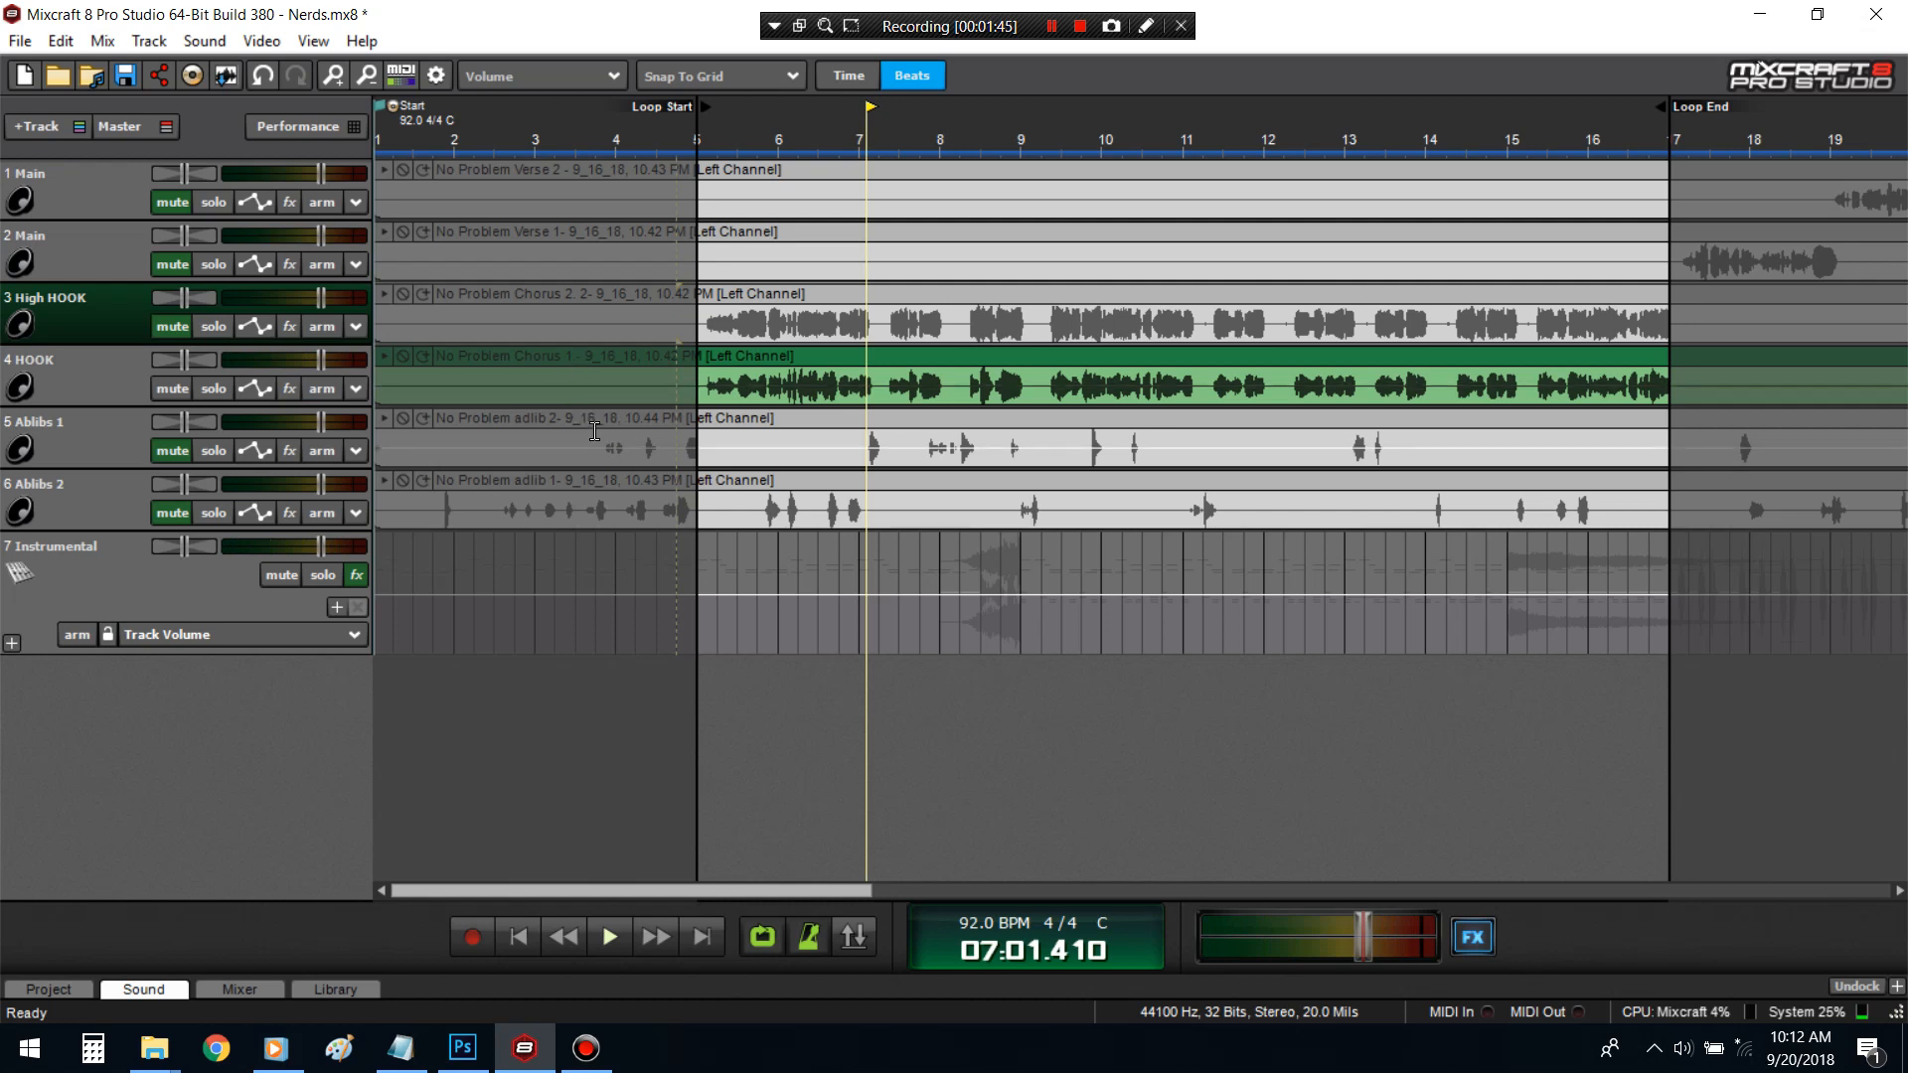
- Load the "#Radio Clear" effect chain on the HOOK track
left_click(290, 389)
left_click(672, 430)
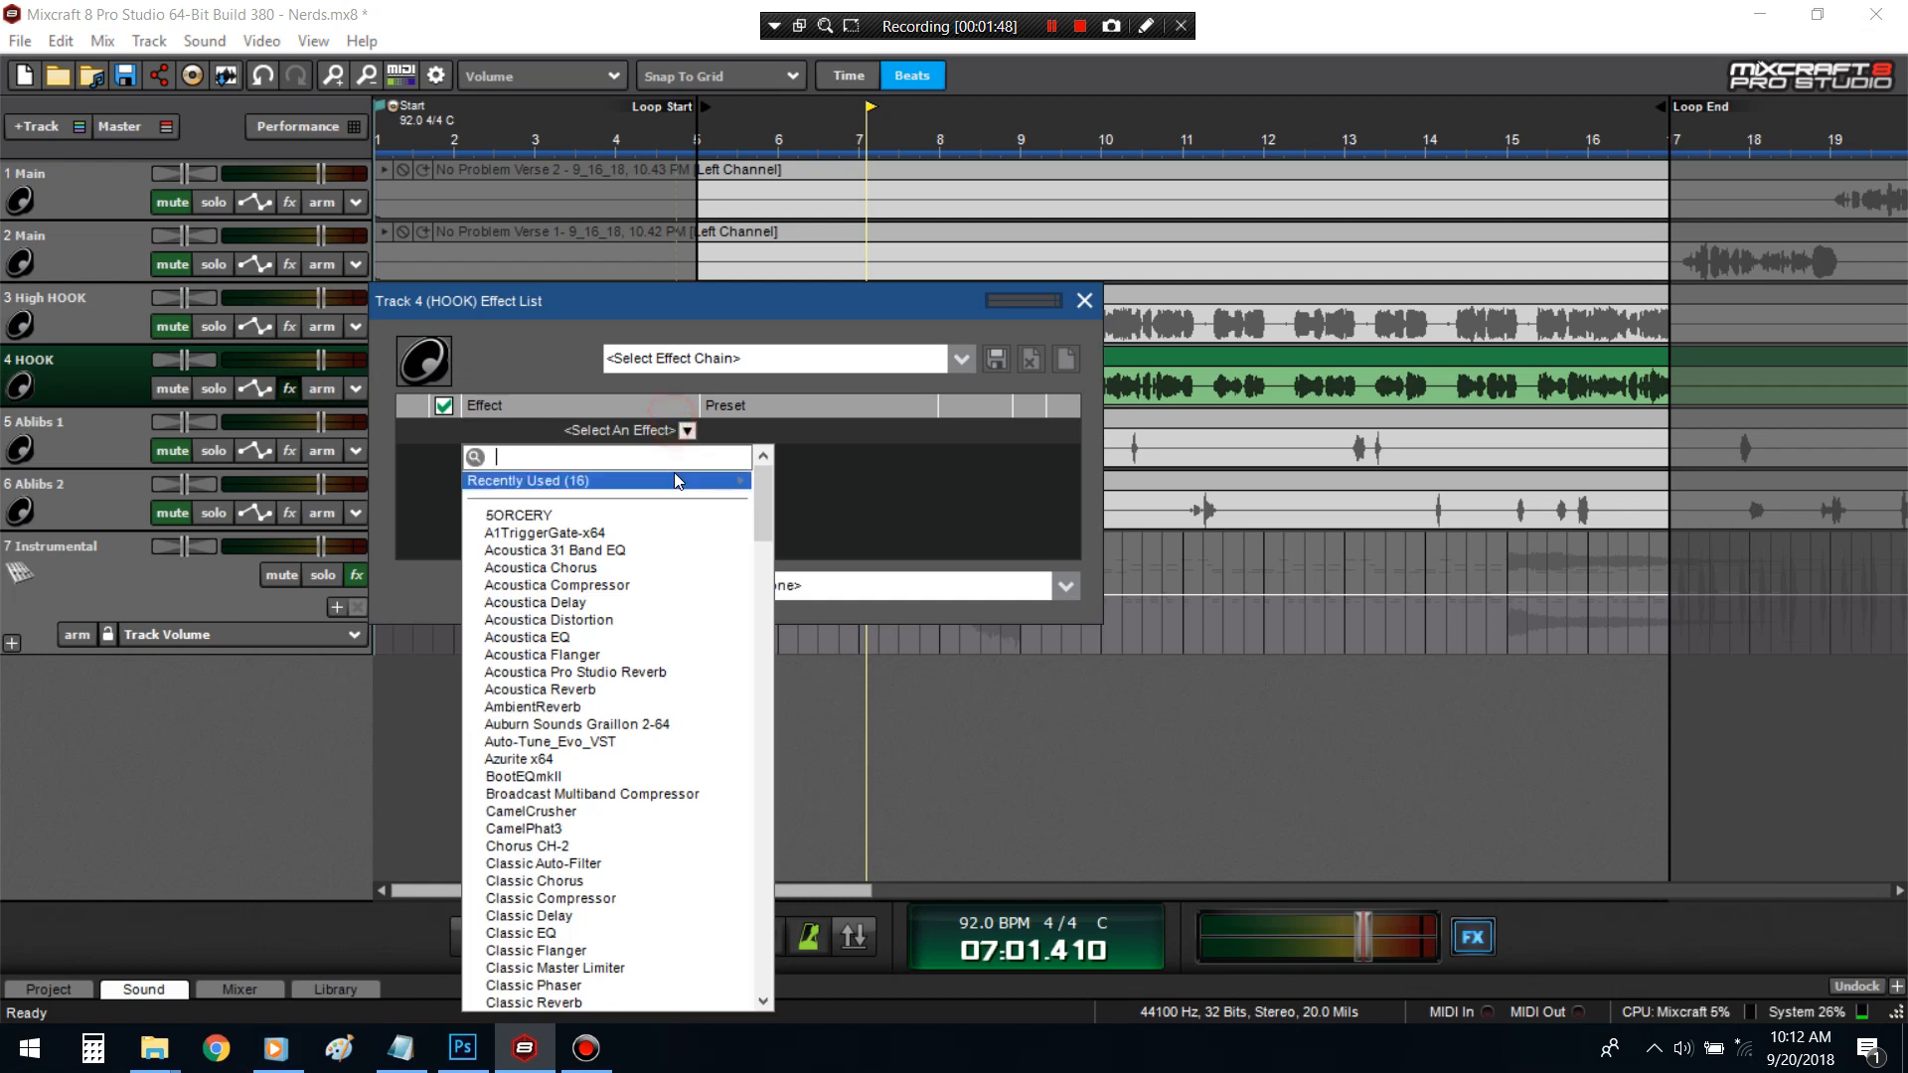
mouse_move(674, 473)
left_click(932, 453)
left_click_drag(890, 316, 968, 429)
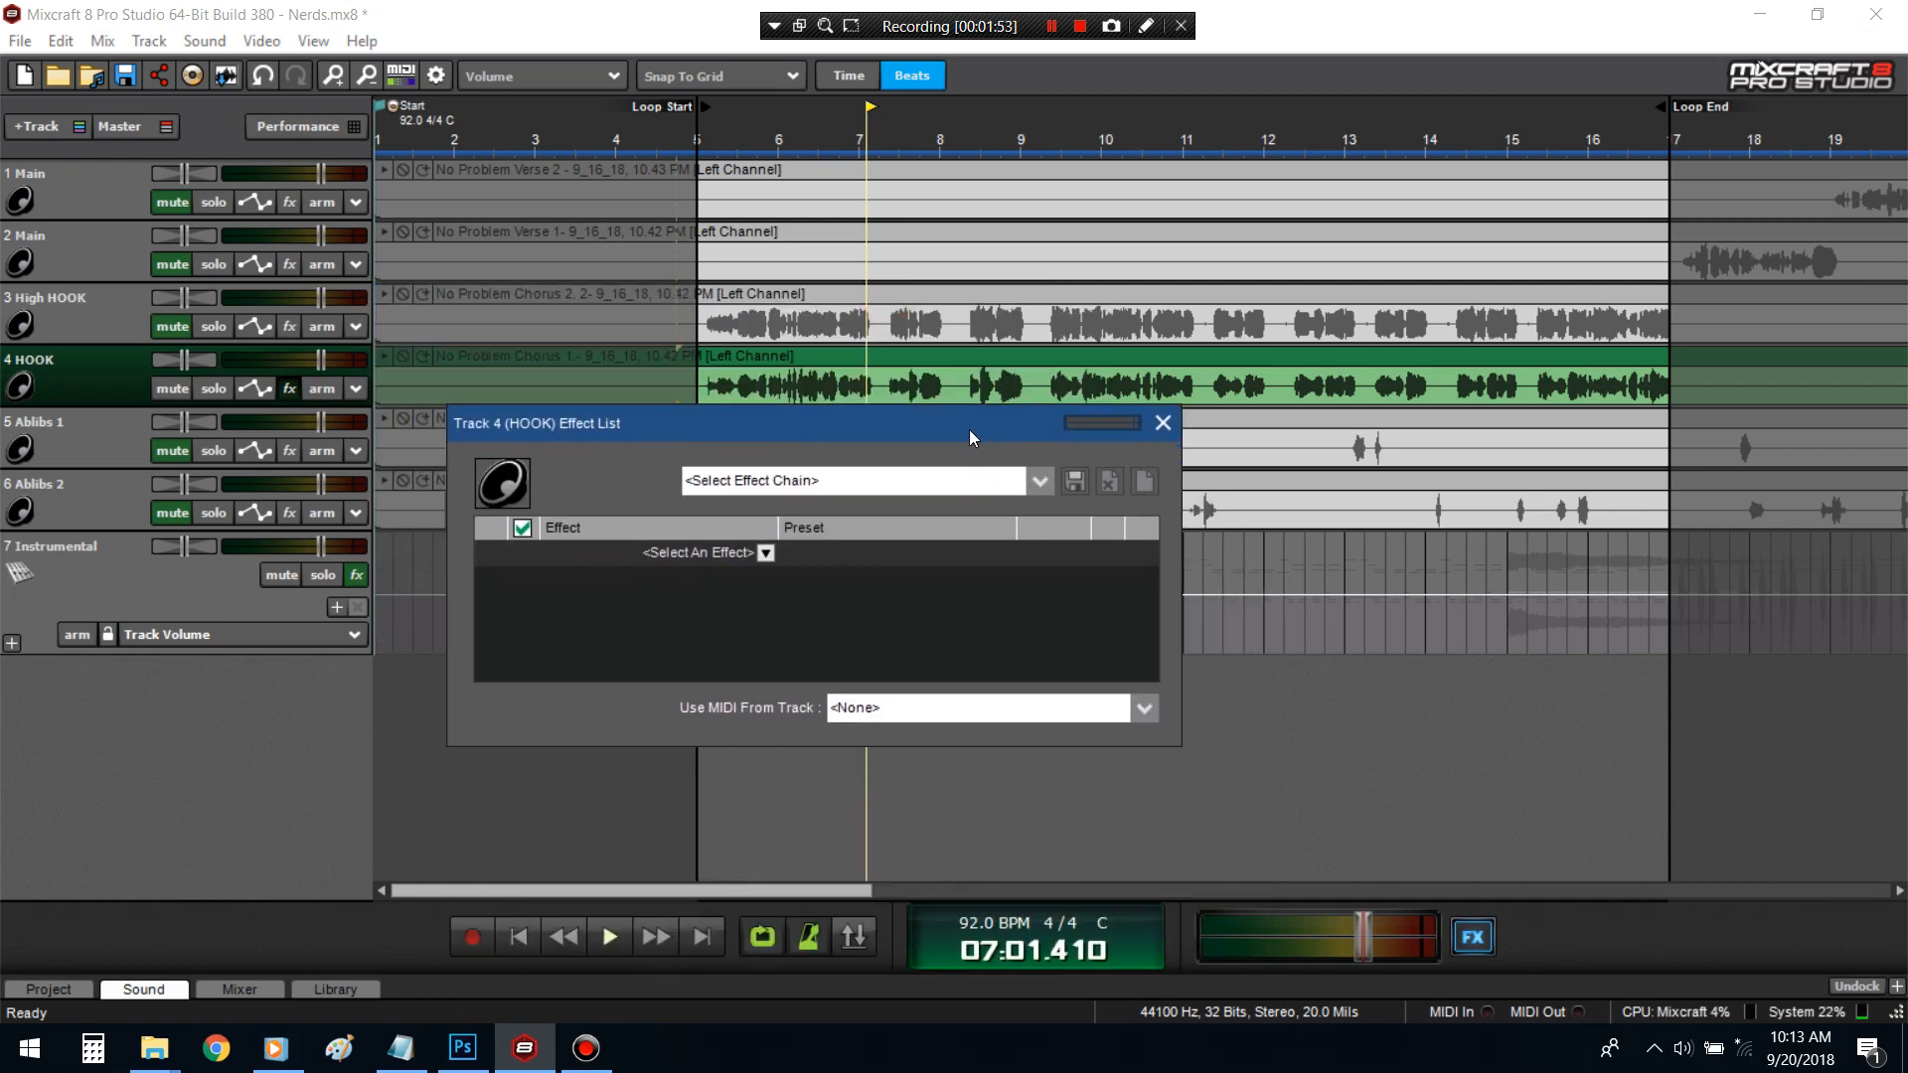
left_click(718, 560)
left_click(774, 502)
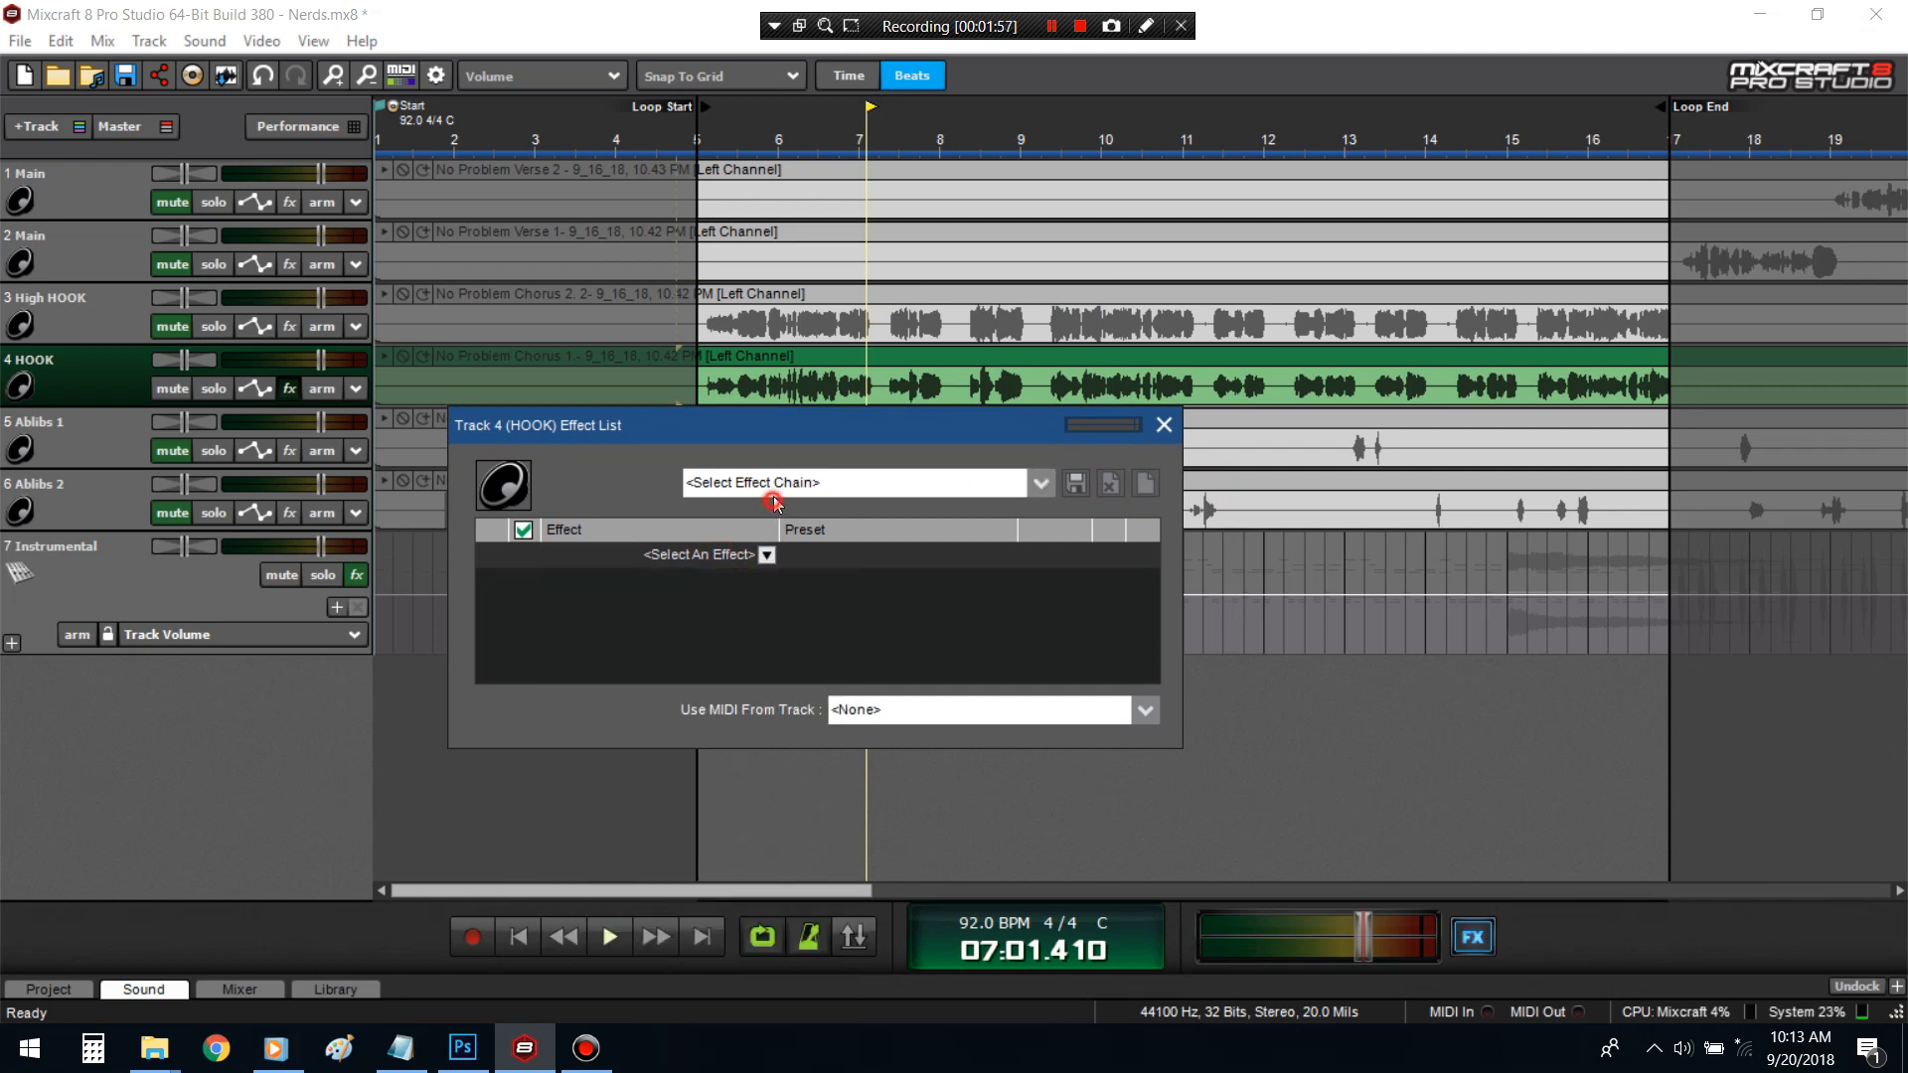
left_click(741, 494)
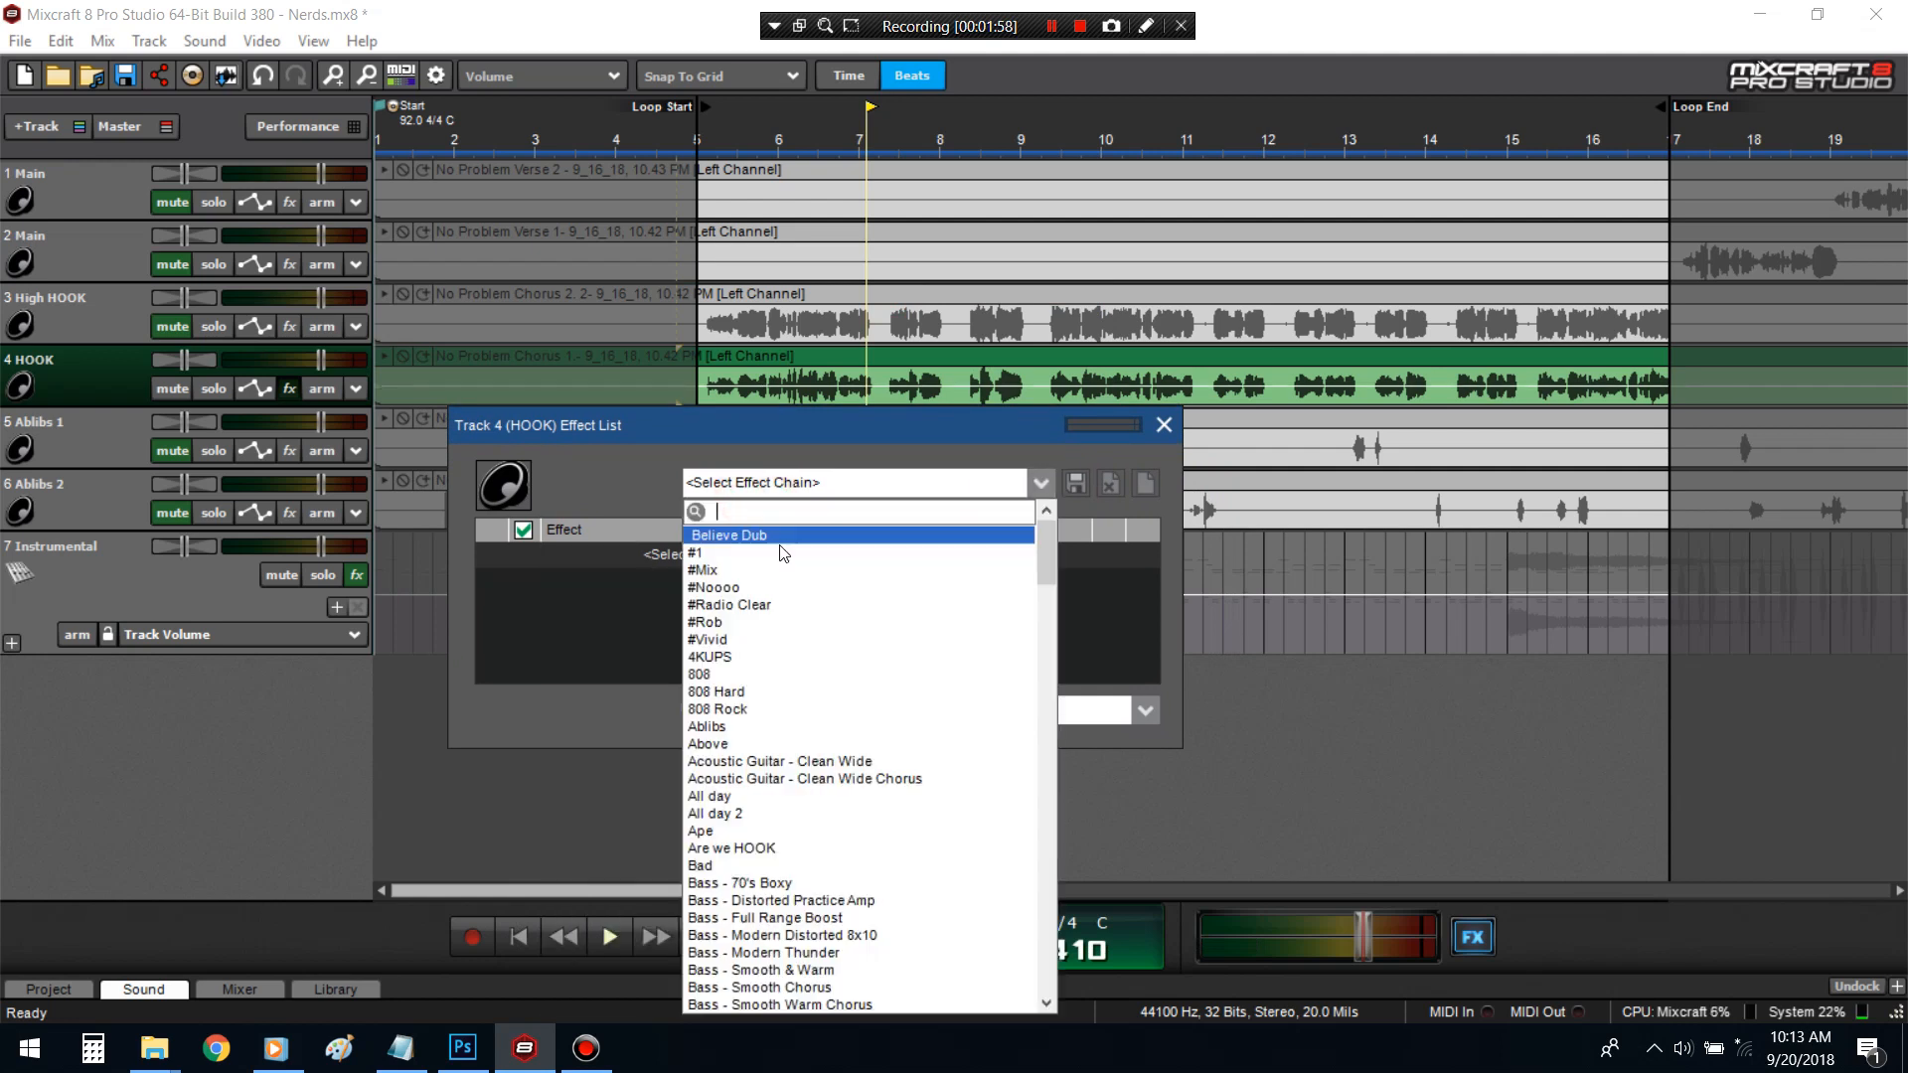
left_click(755, 606)
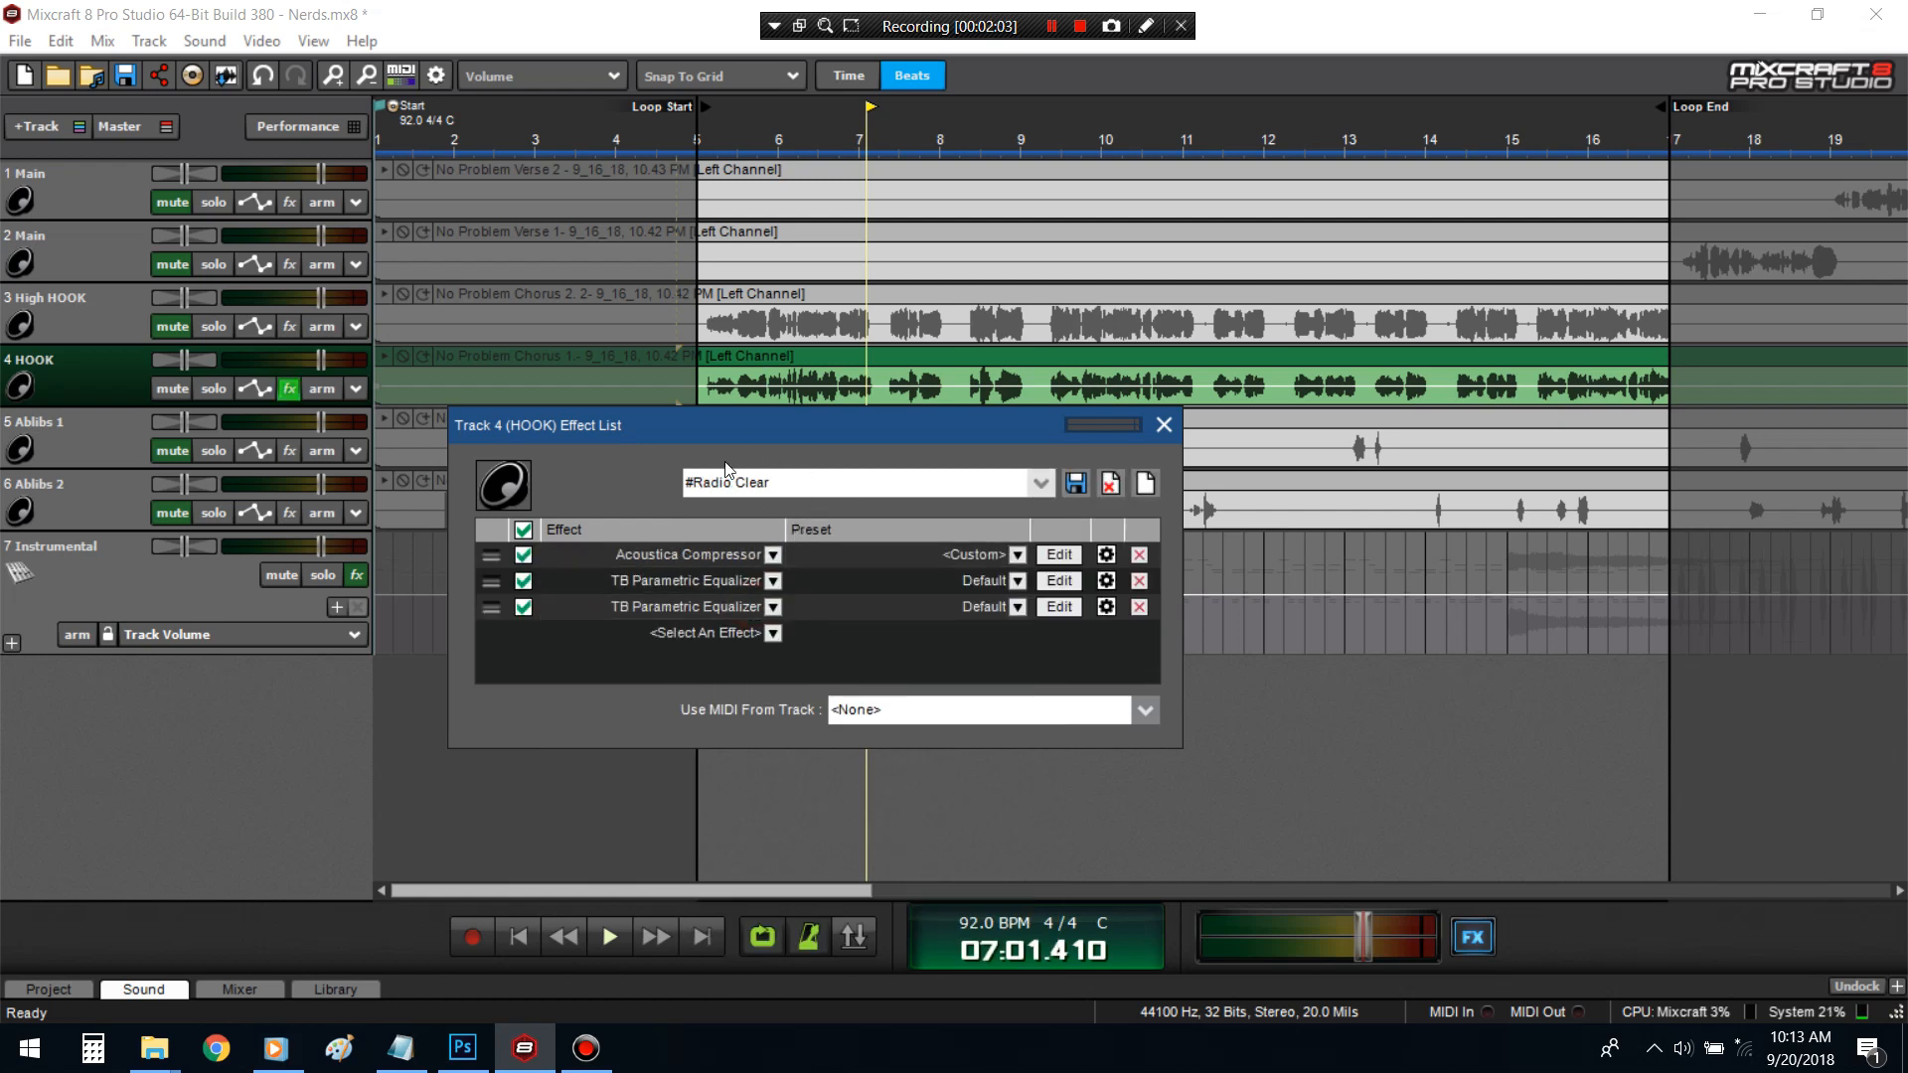
- Review the settings of both TB Parametric Equalizers and the Acoustica Compressor on the HOOK track, and play the loop through them
left_click(1052, 608)
left_click(1324, 170)
left_click(1060, 579)
left_click(1323, 171)
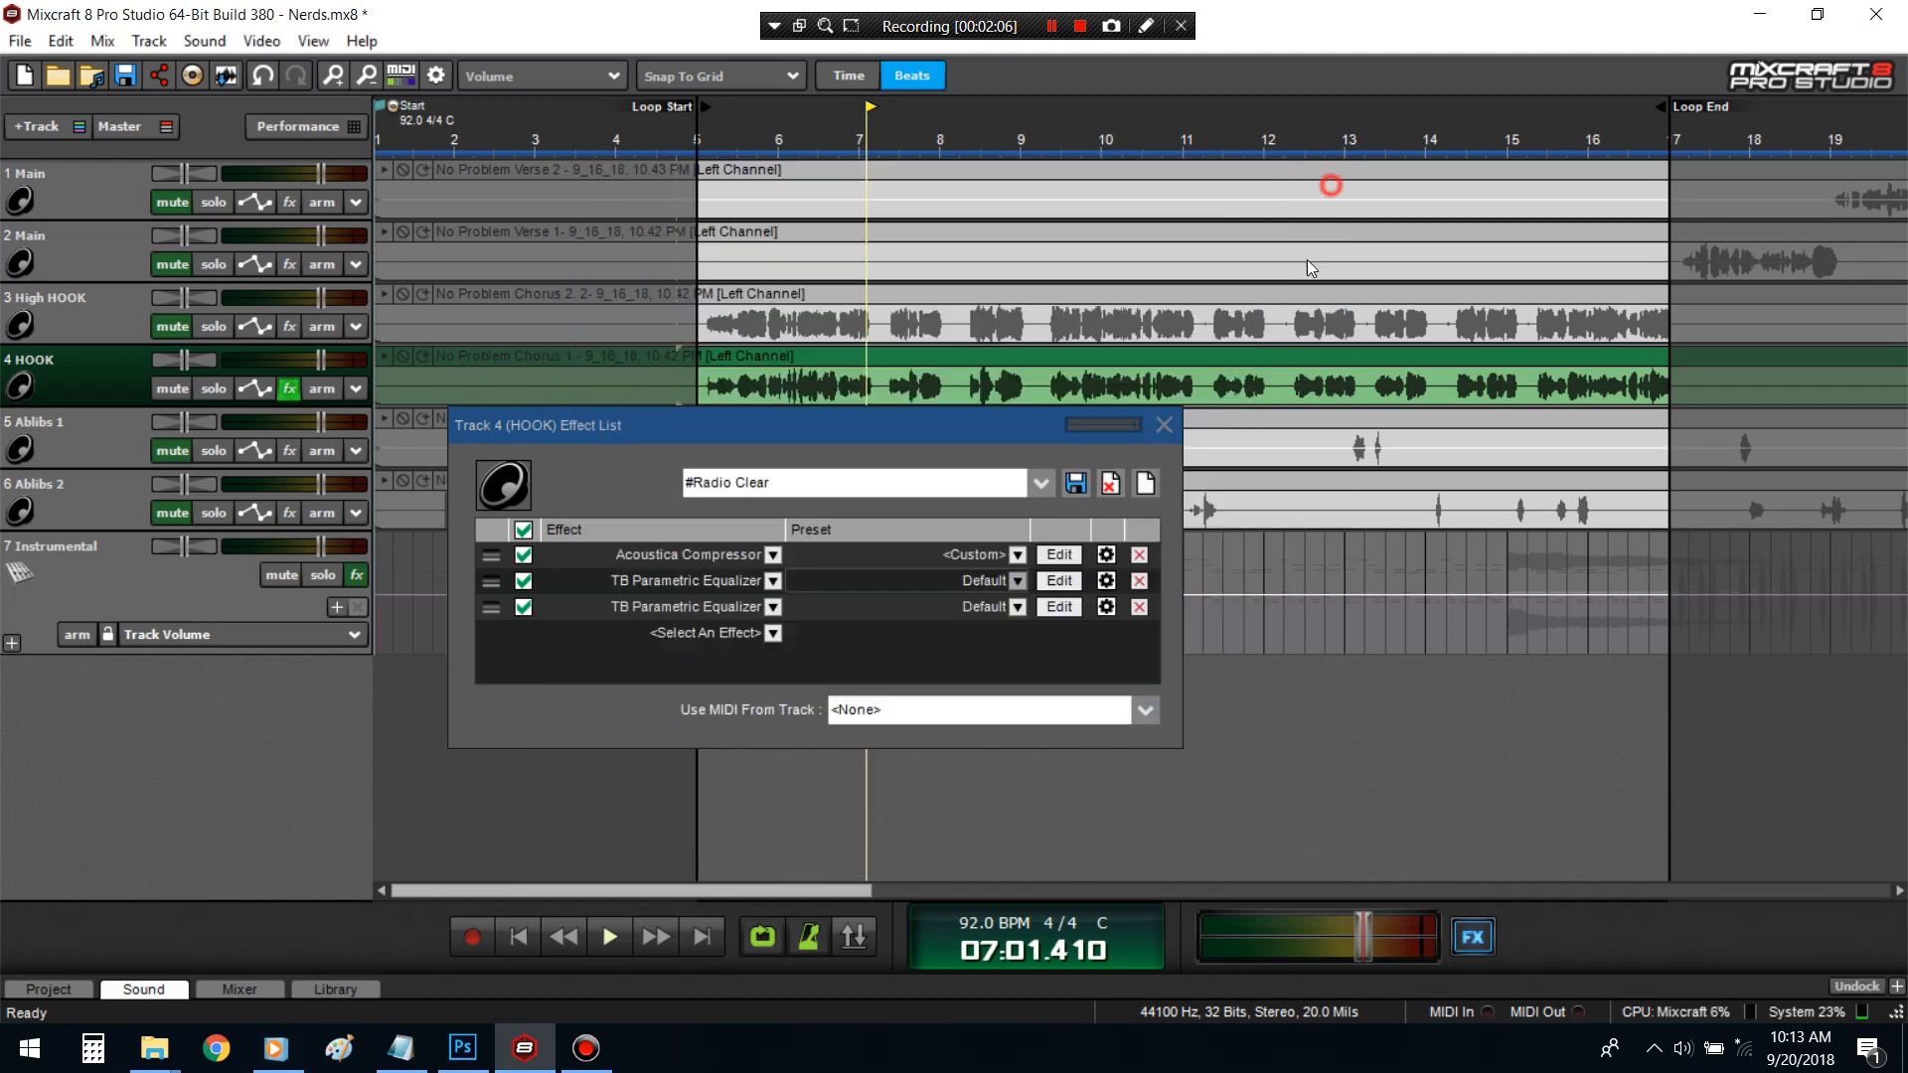
left_click(1061, 553)
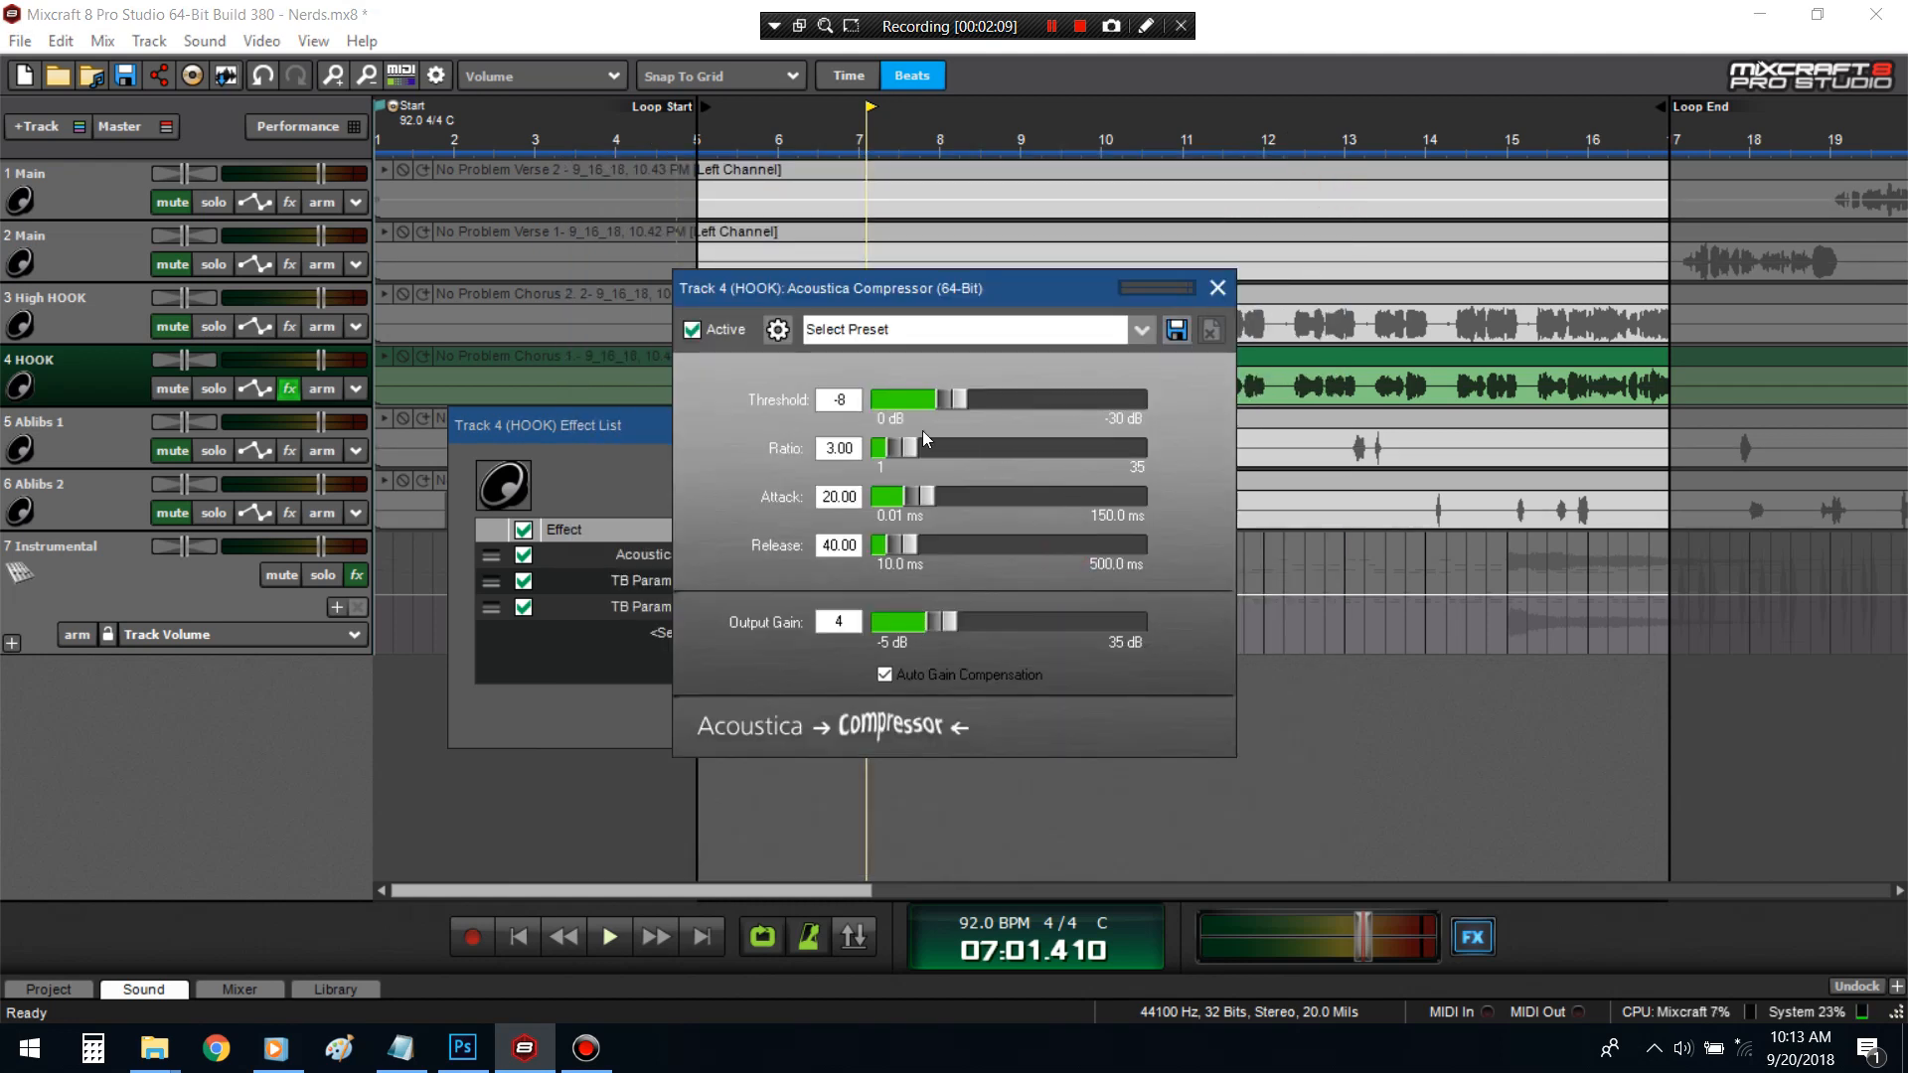
key("space")
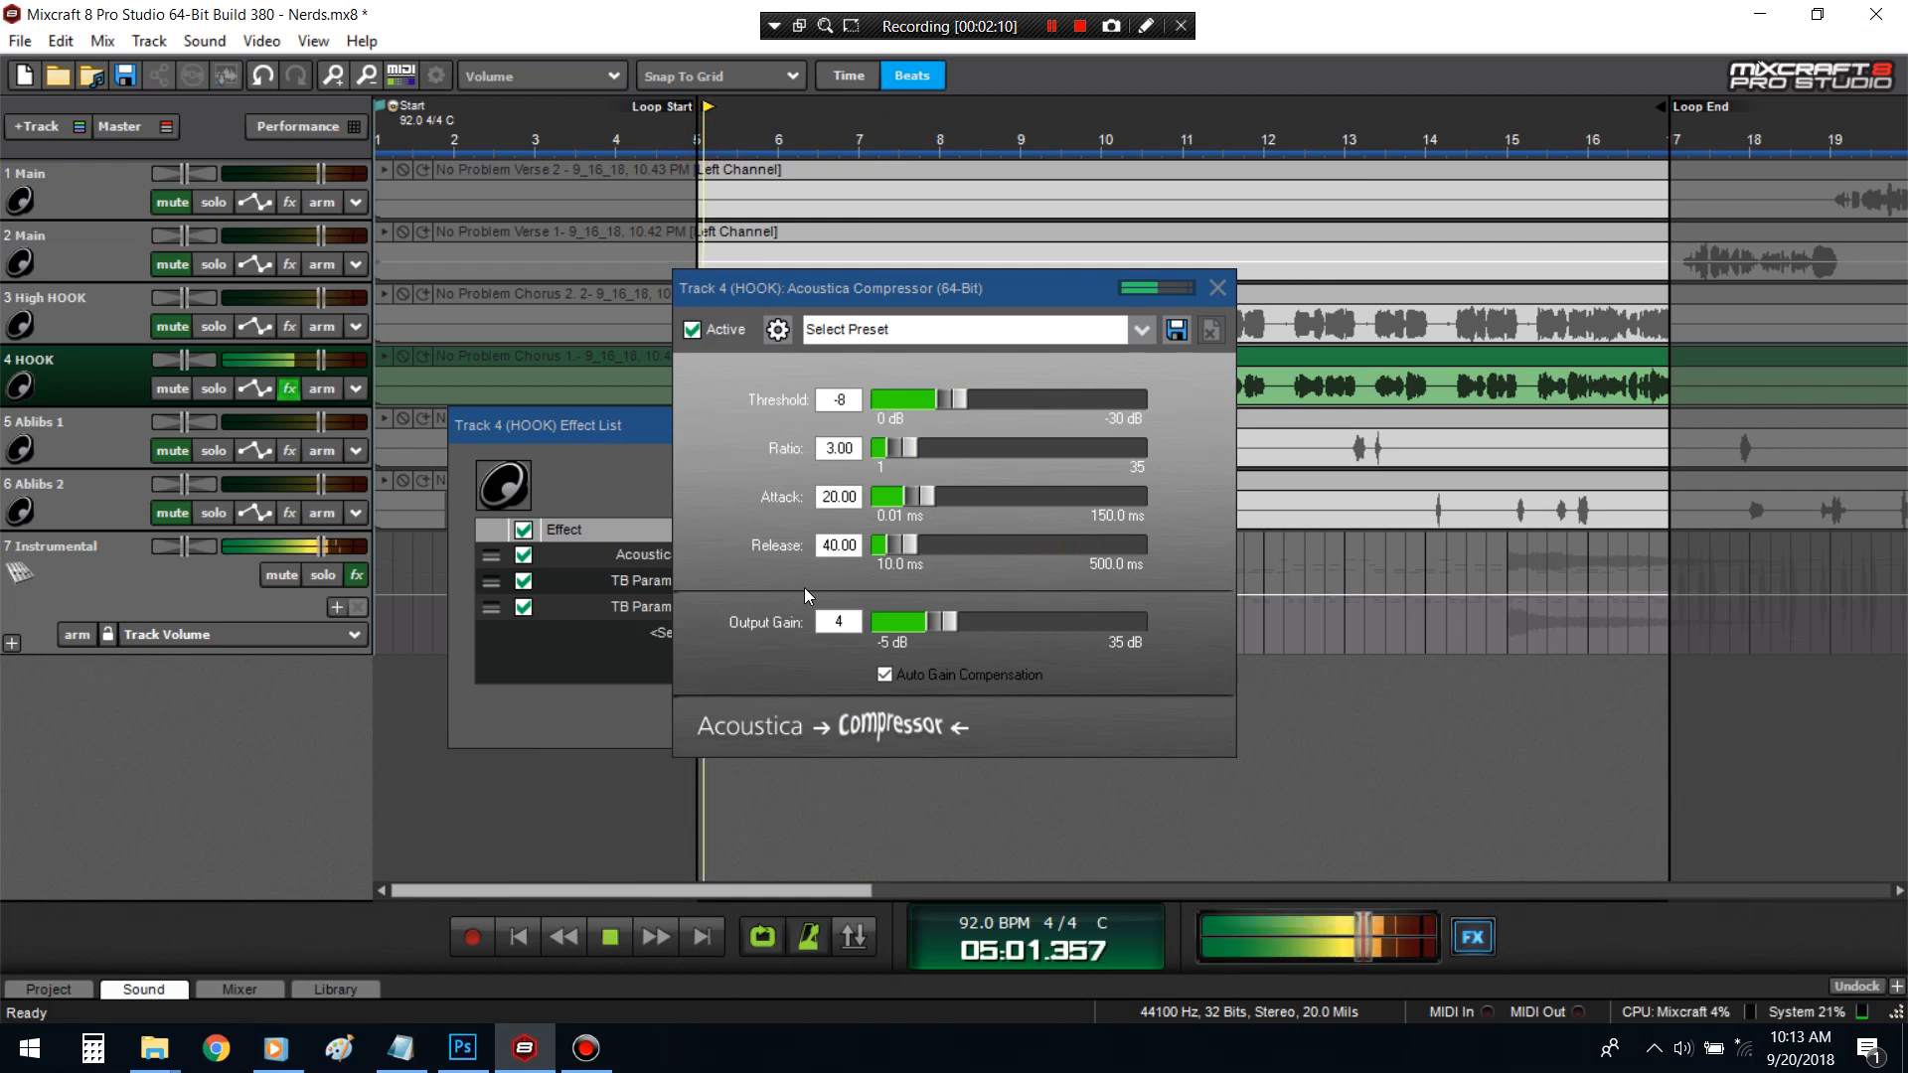
type("4")
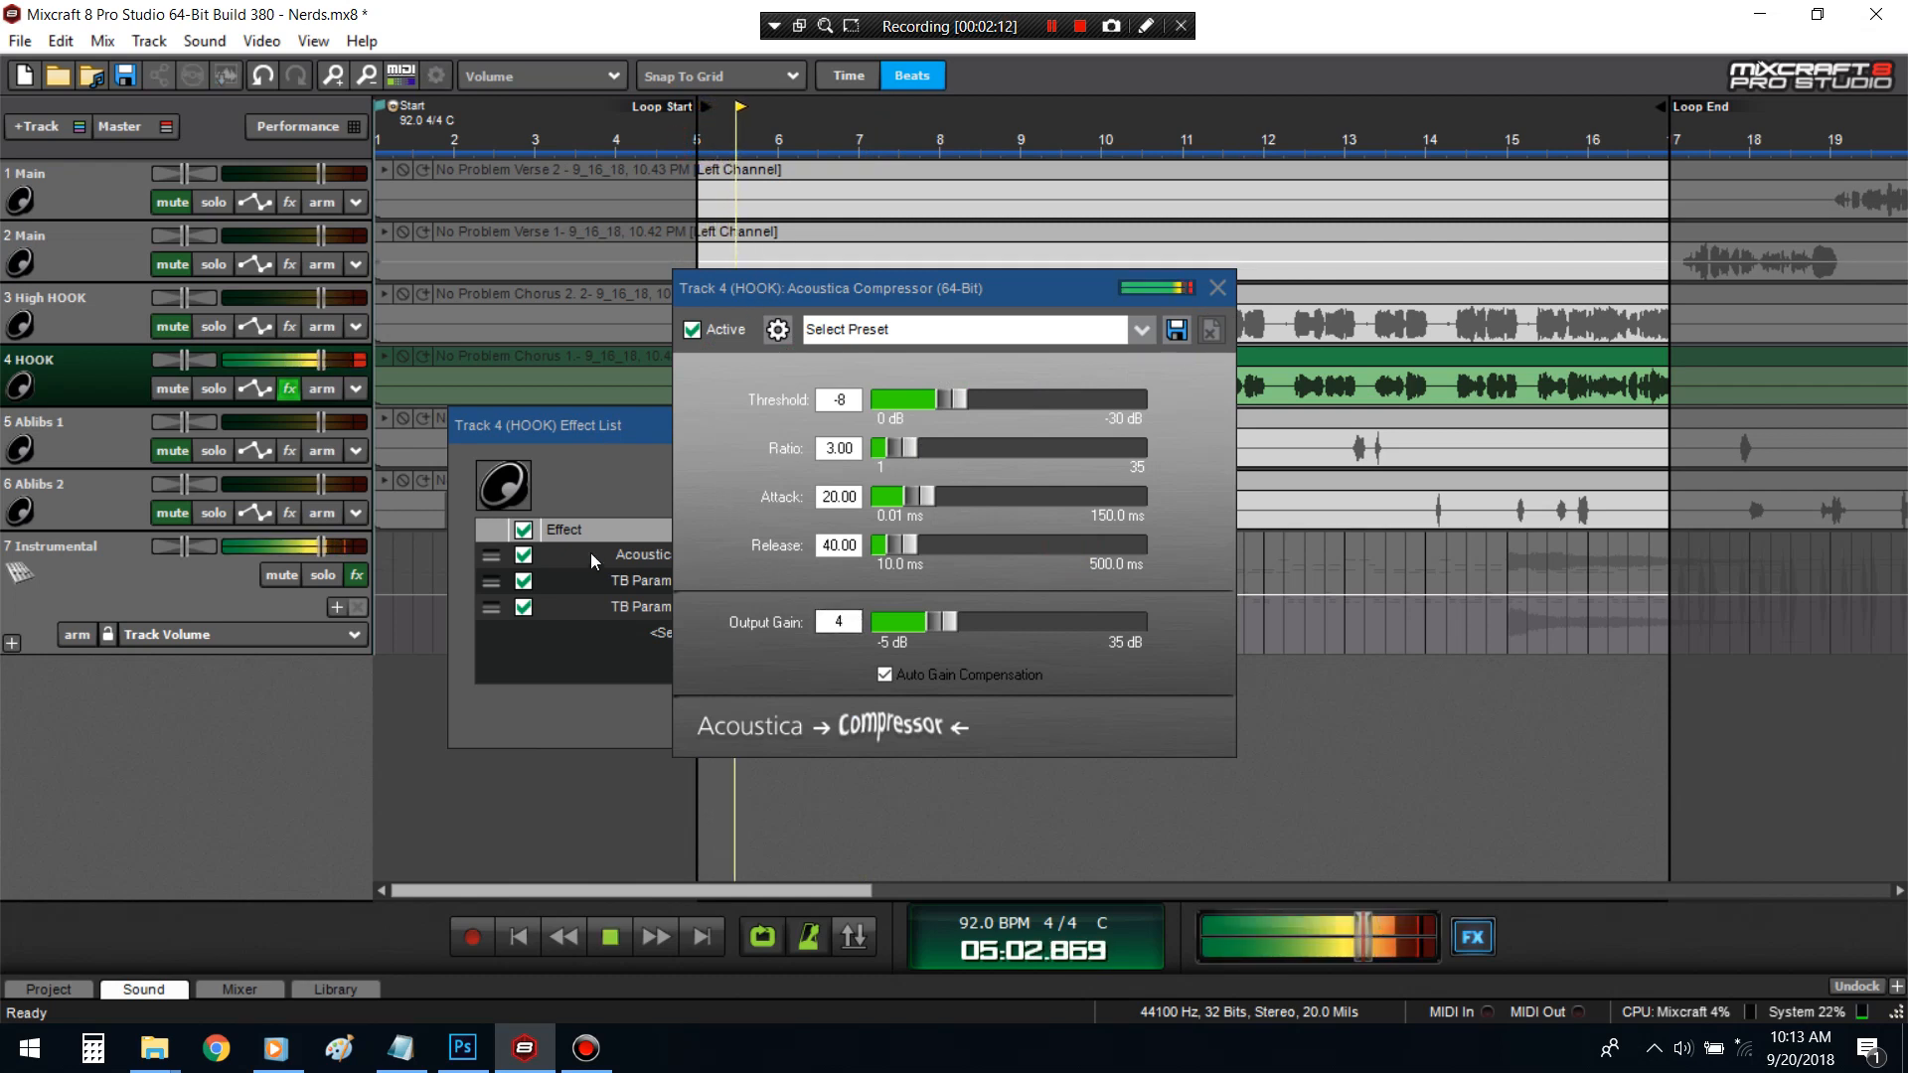
- Browse the recently used effects for the HOOK track and close its effect list, keeping the compressor open
left_click(567, 683)
key("space")
left_click(688, 634)
mouse_move(716, 684)
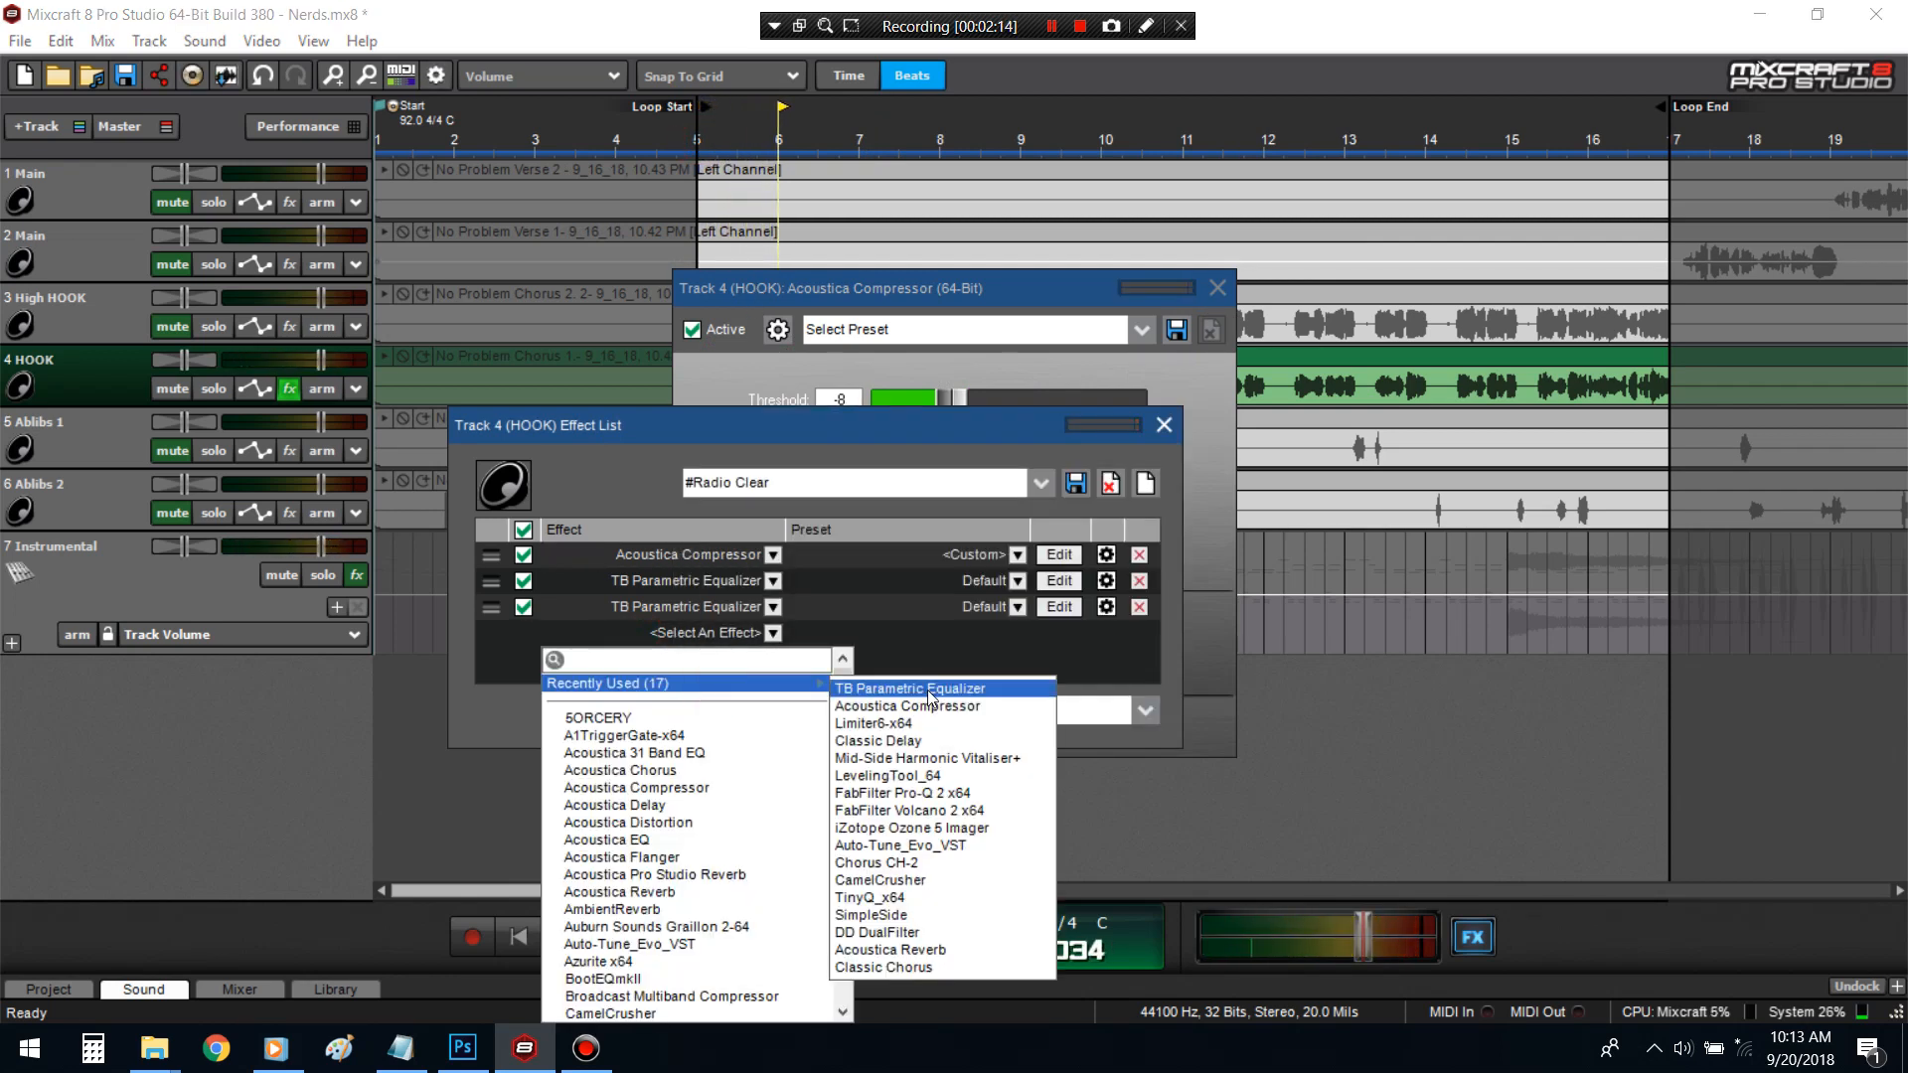
left_click(930, 707)
left_click(1164, 425)
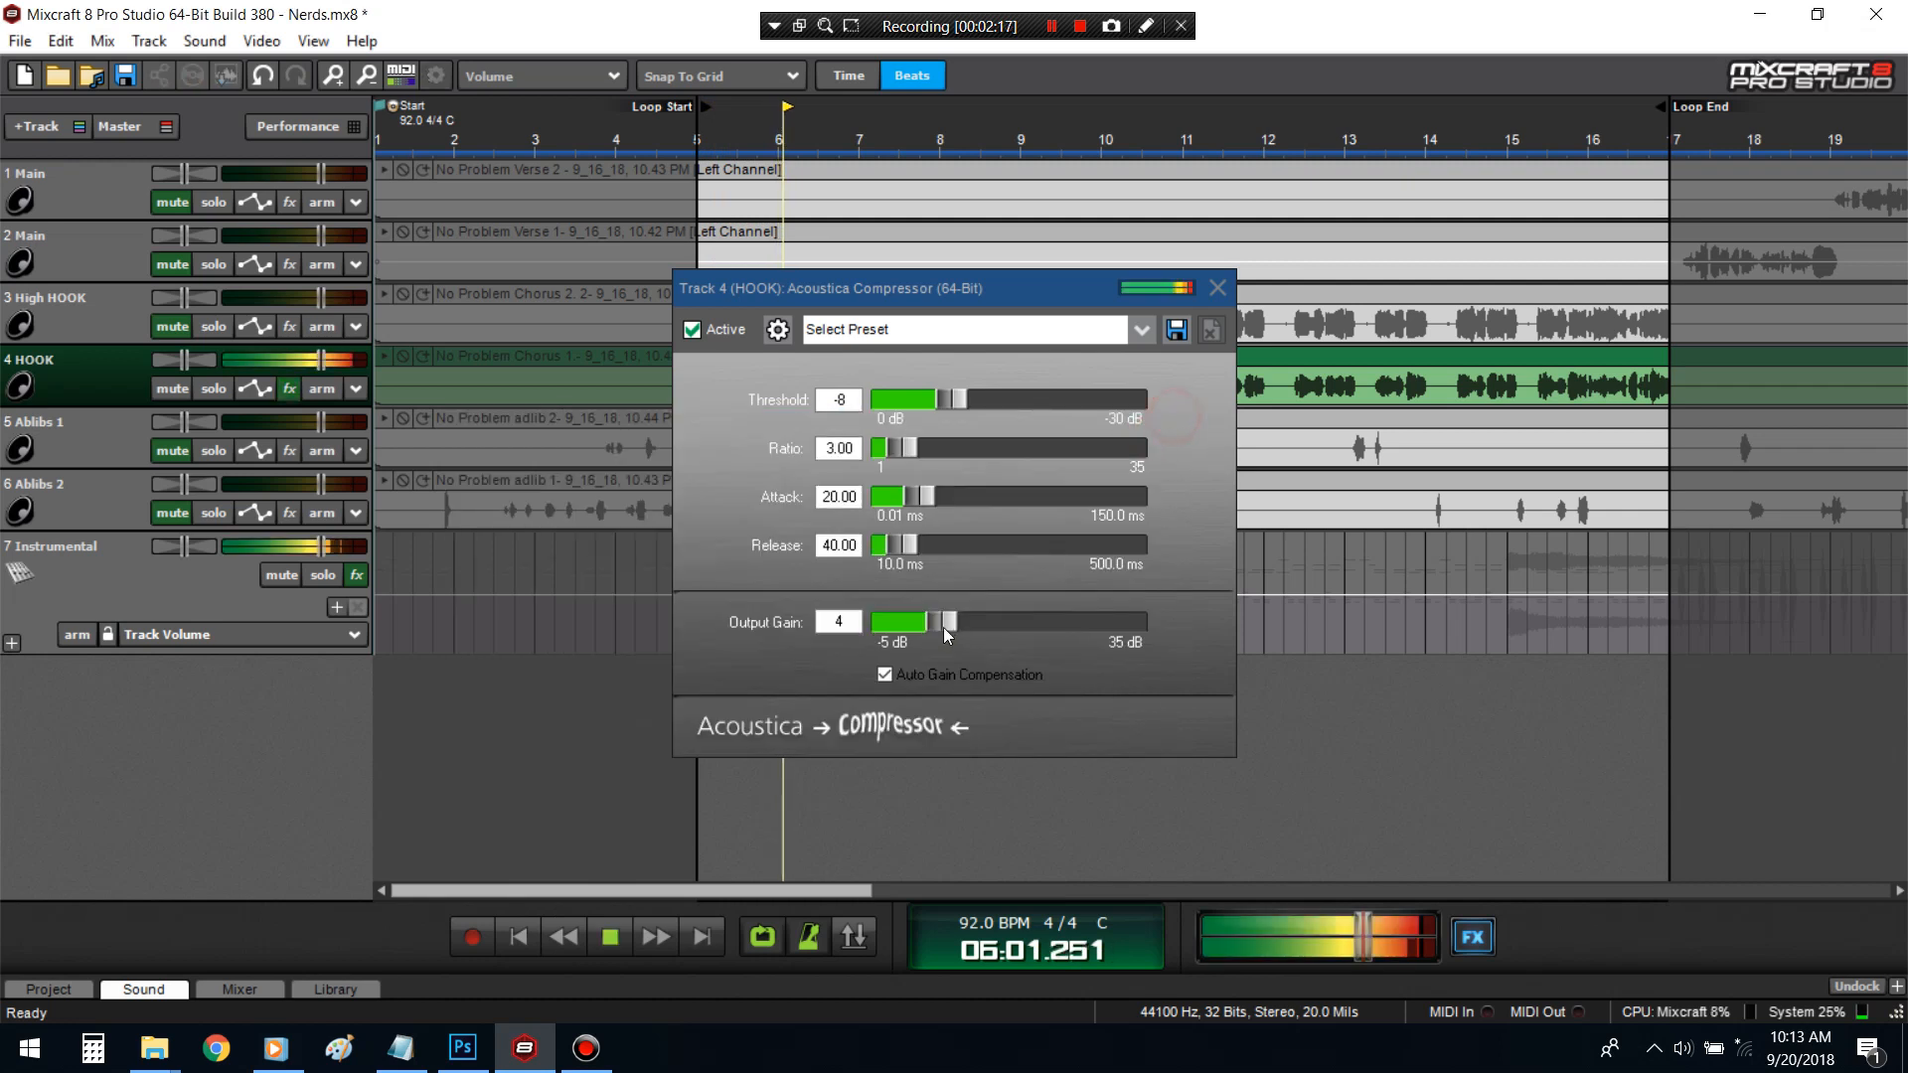
- Set the HOOK compressor's output gain to 2 dB, ratio to 2.00 and threshold to -10 dB during playback
left_click_drag(949, 634, 936, 626)
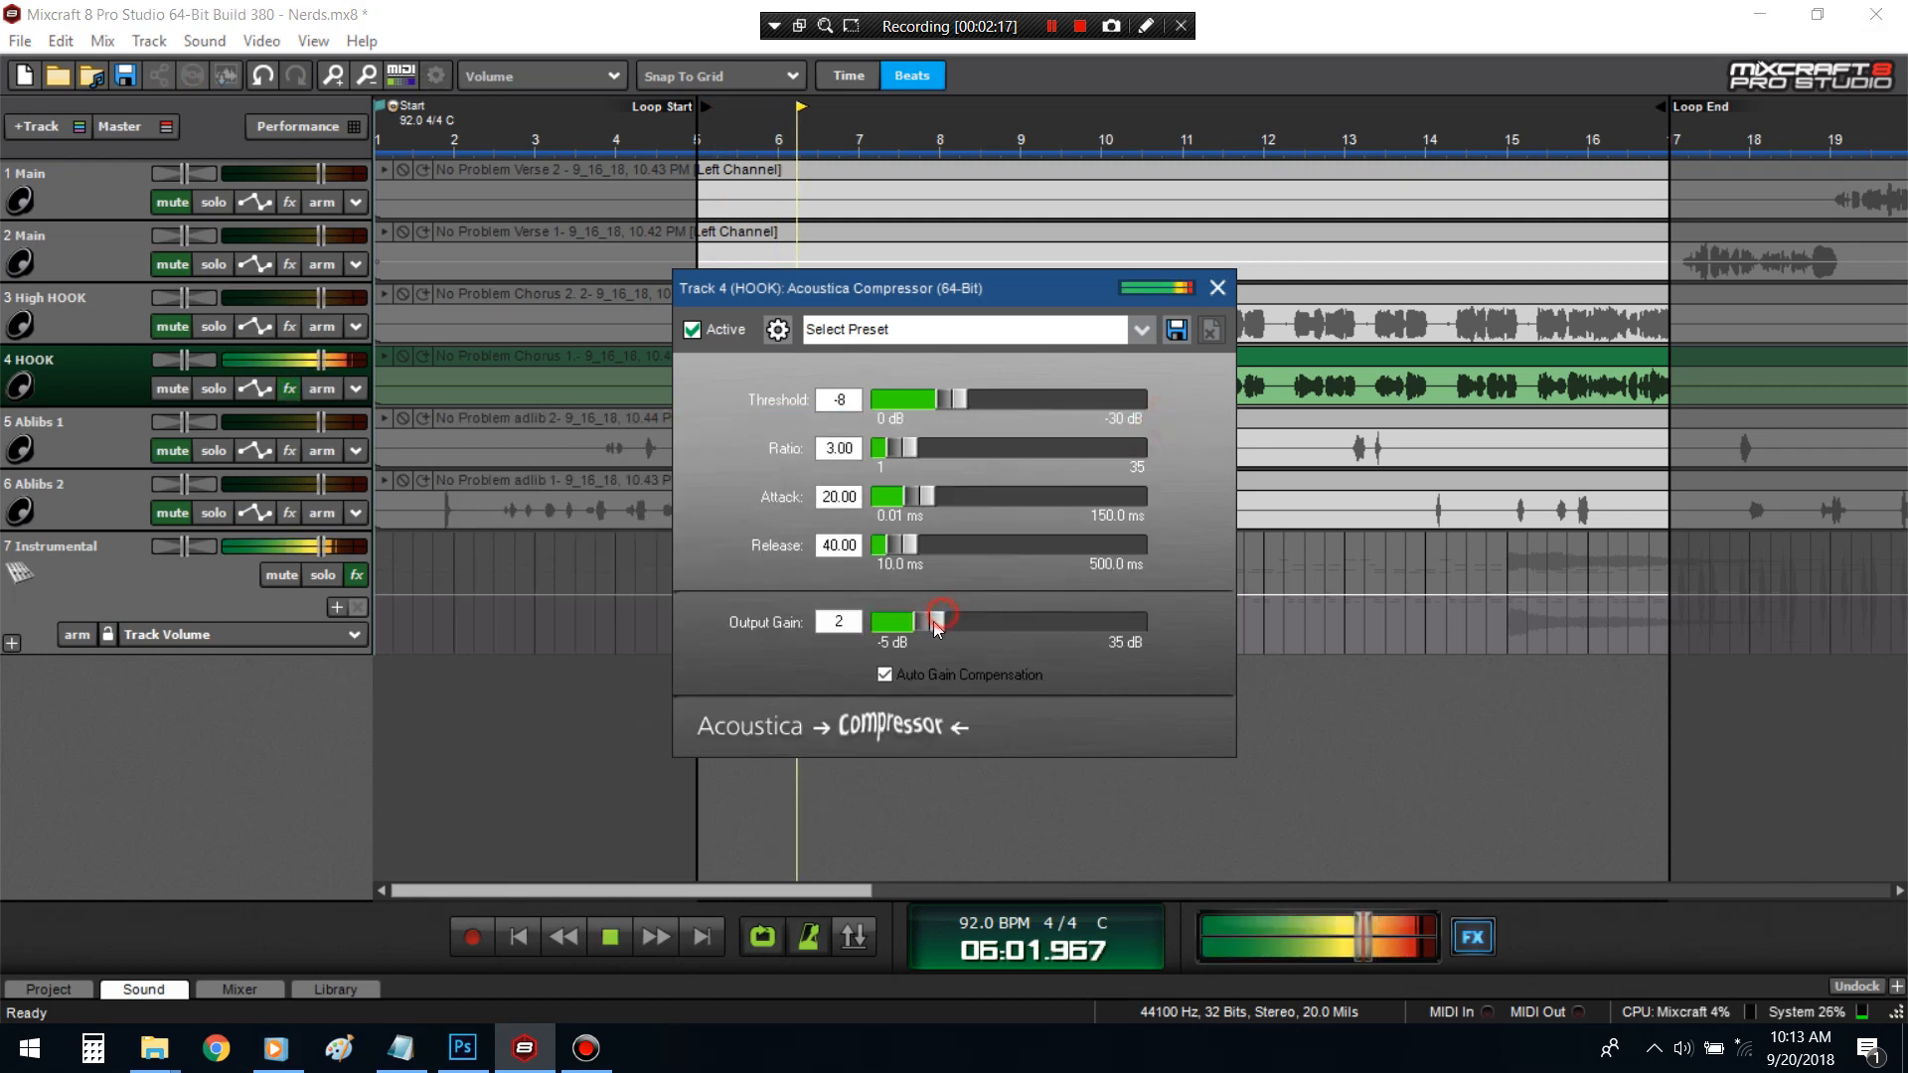
double_click(832, 447)
type("2")
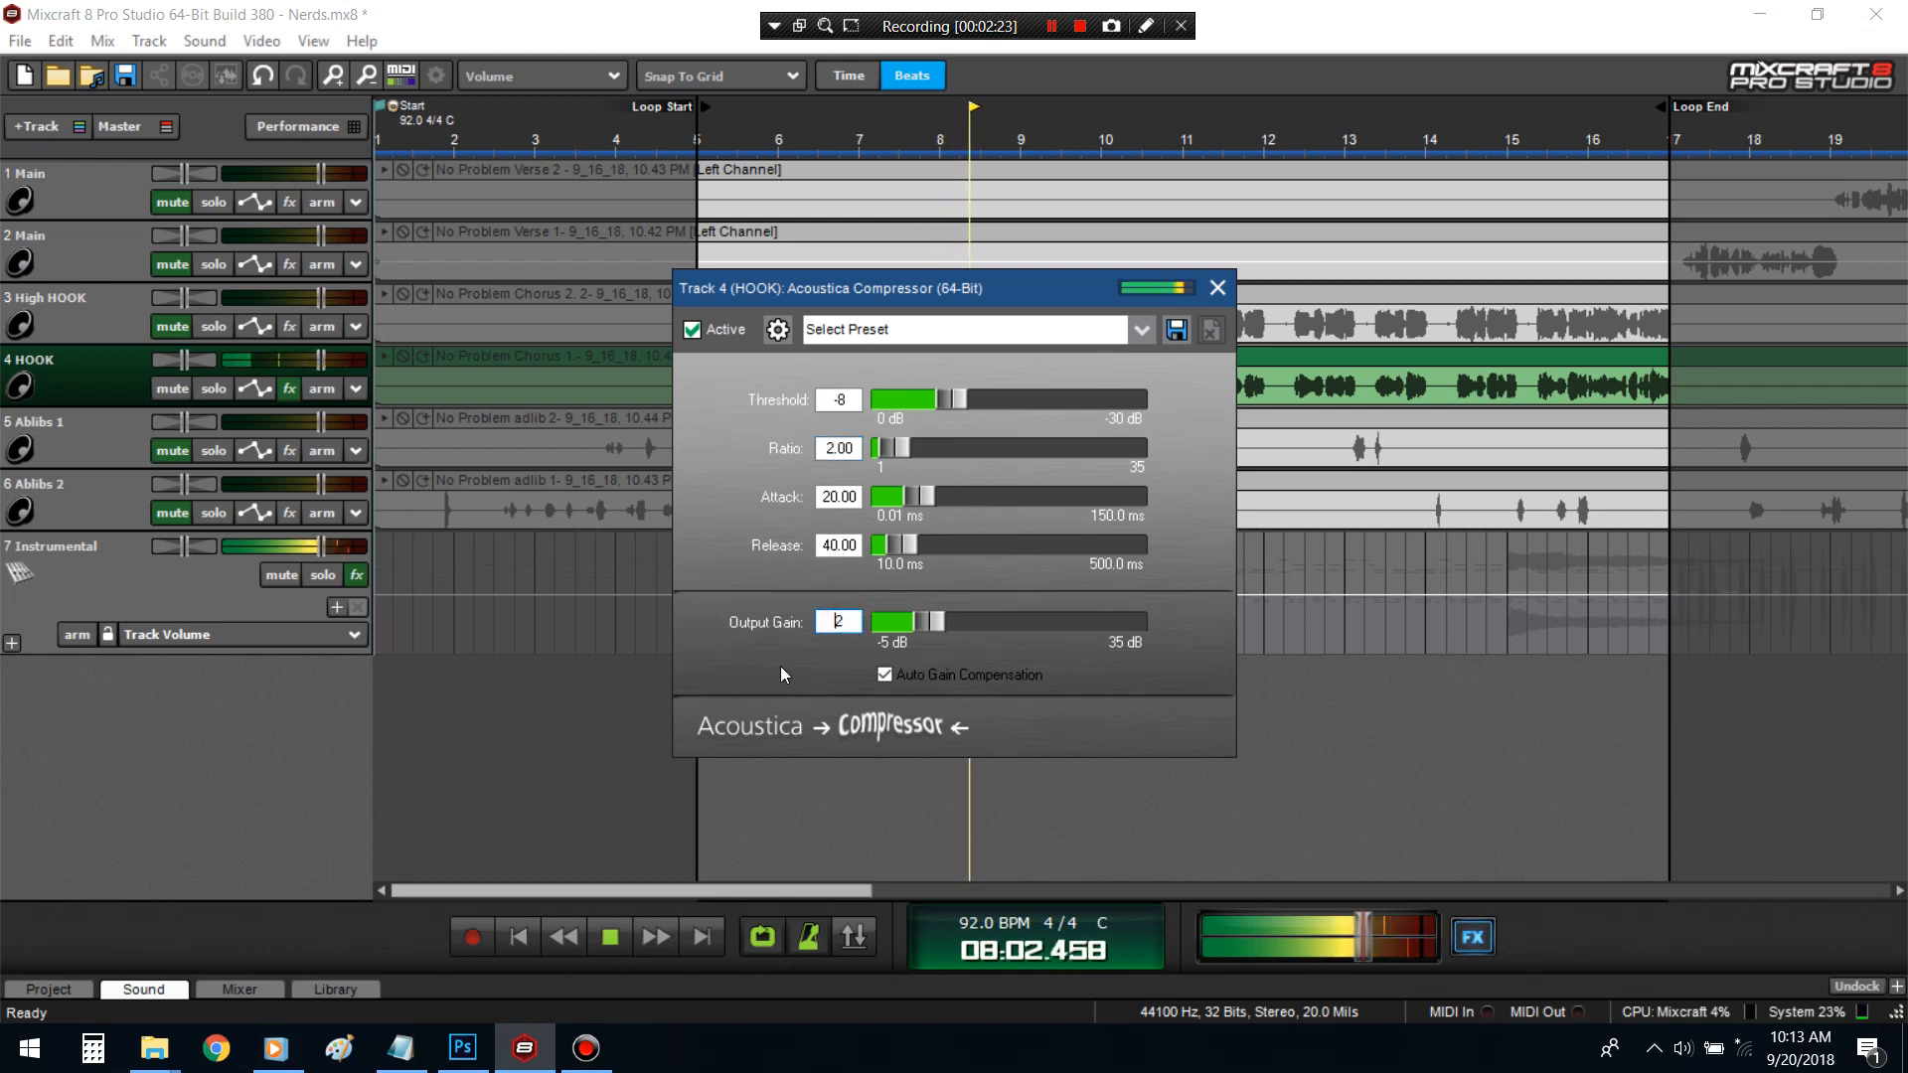
left_click_drag(954, 398, 971, 399)
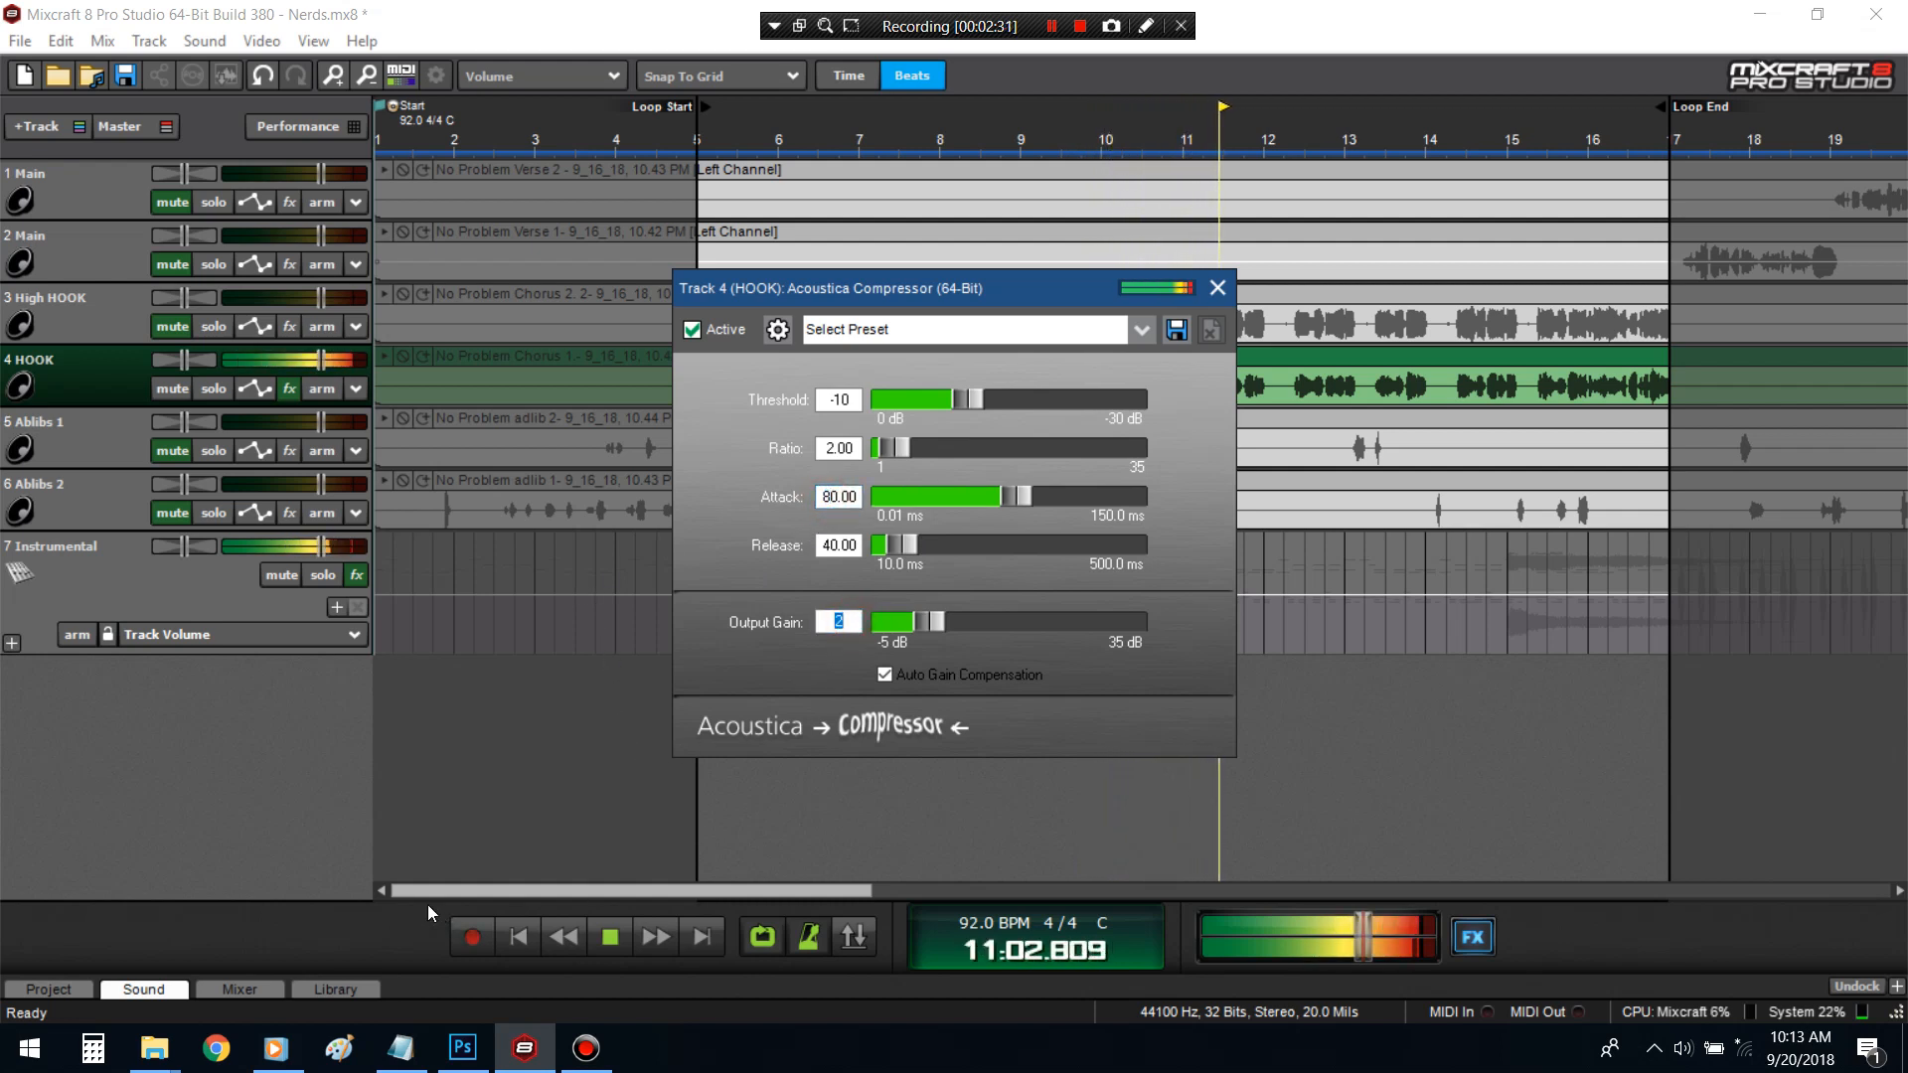
- Set the HOOK compressor's attack to 90 ms and release to 60 ms
left_click(823, 497)
key("Delete")
type("9")
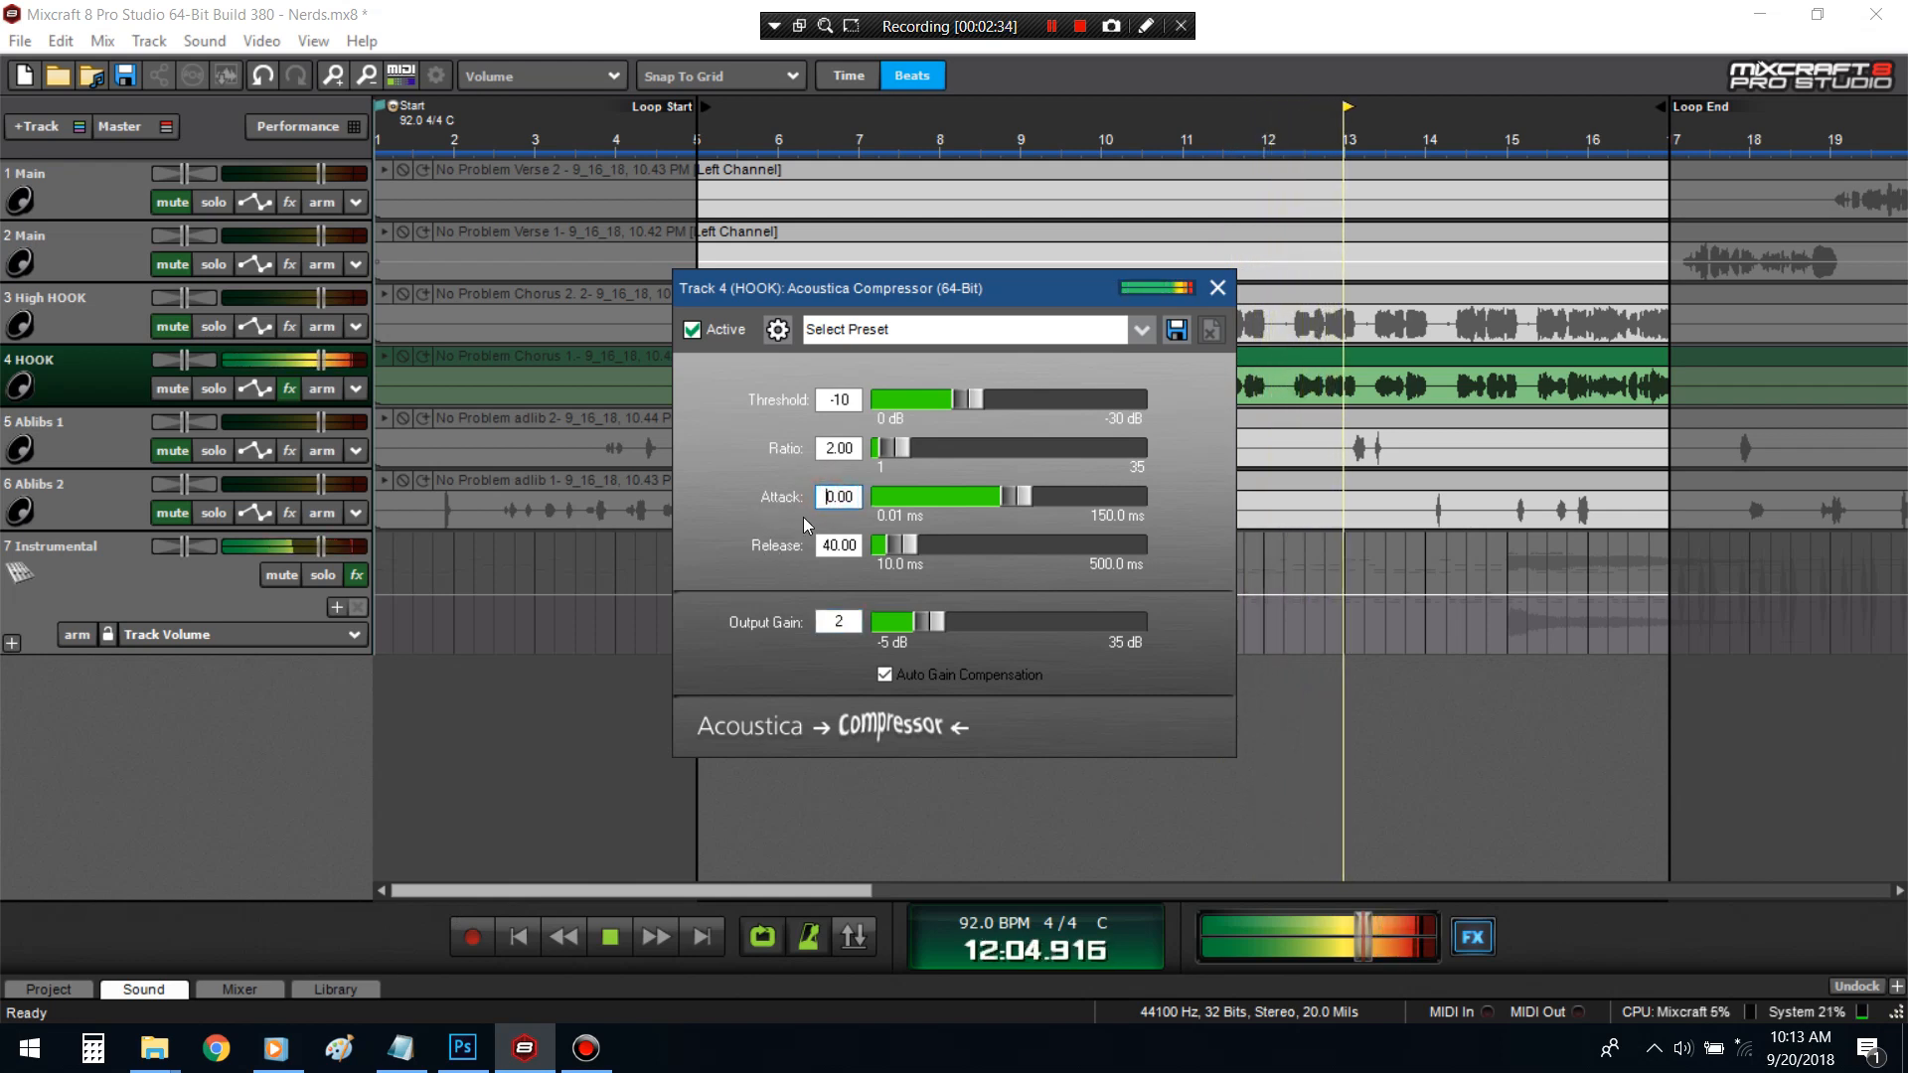
double_click(839, 623)
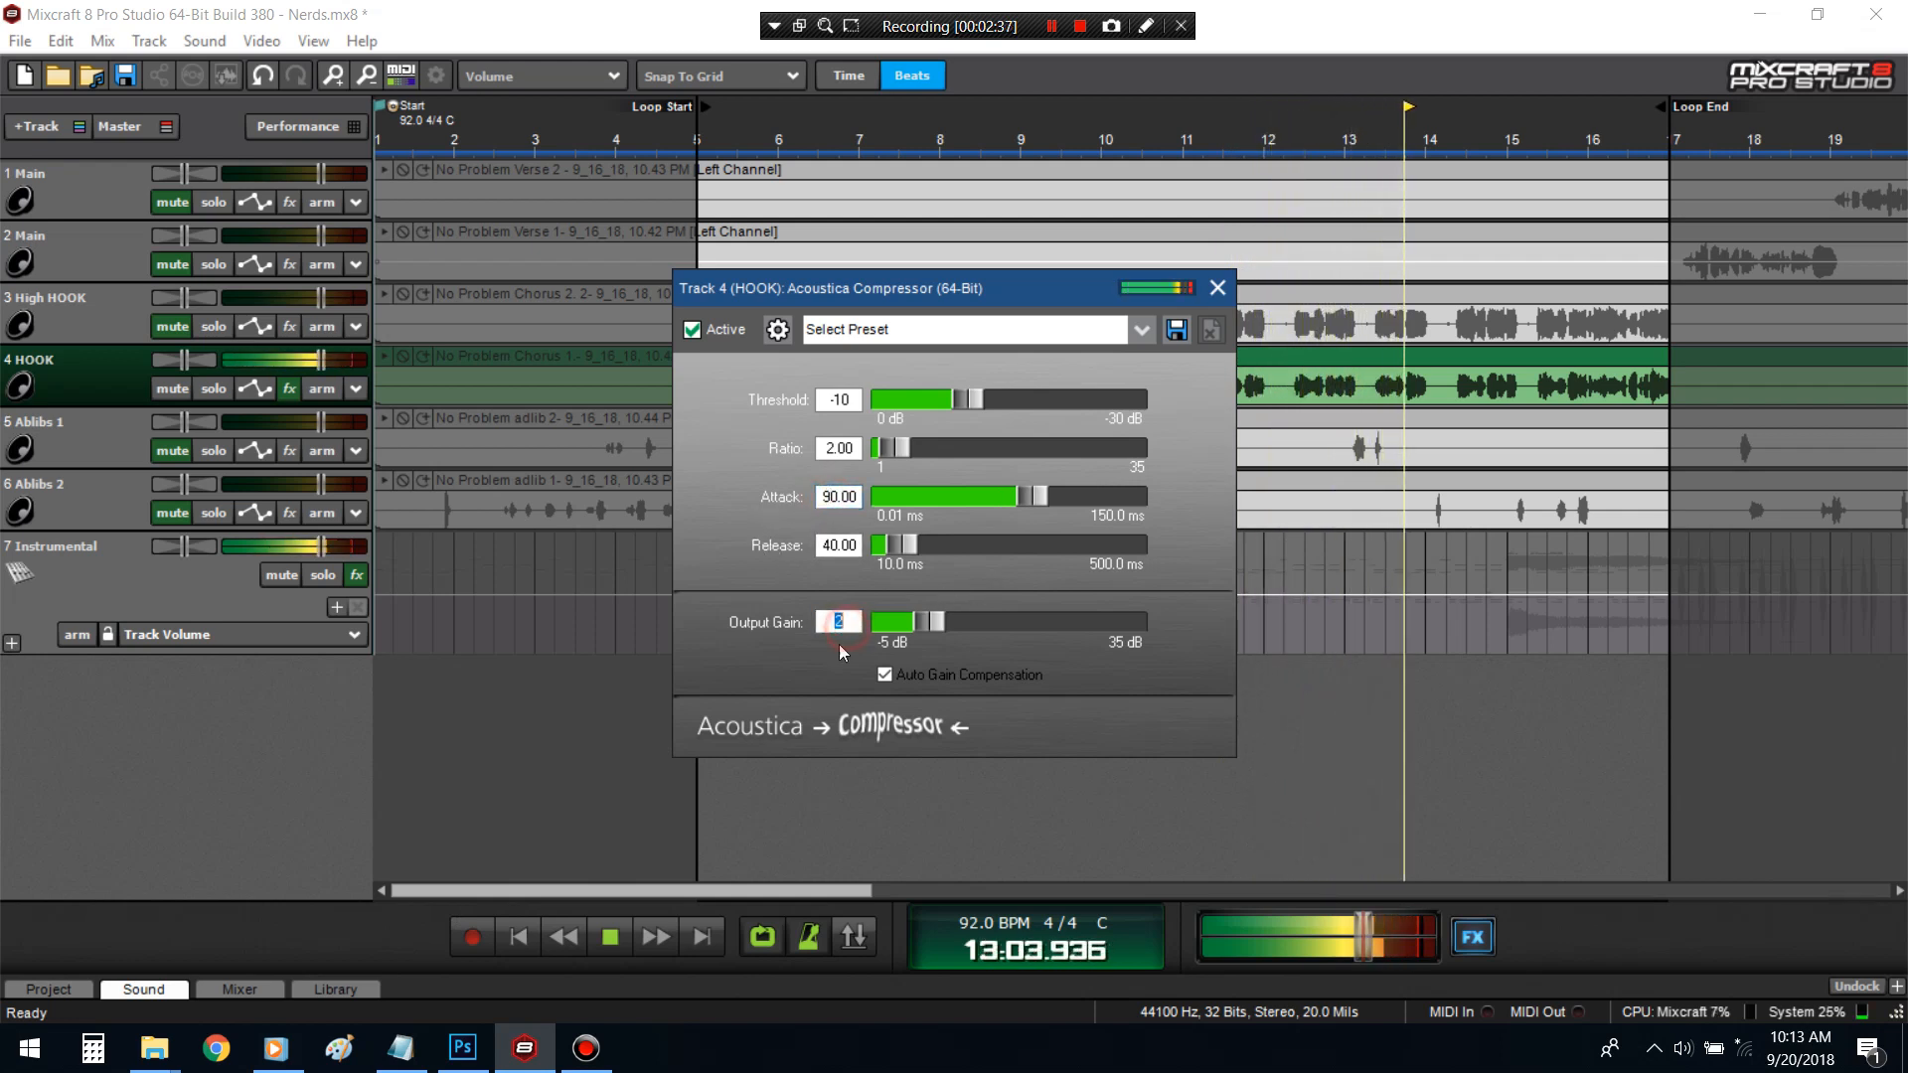
left_click(824, 546)
key("Delete")
type("6")
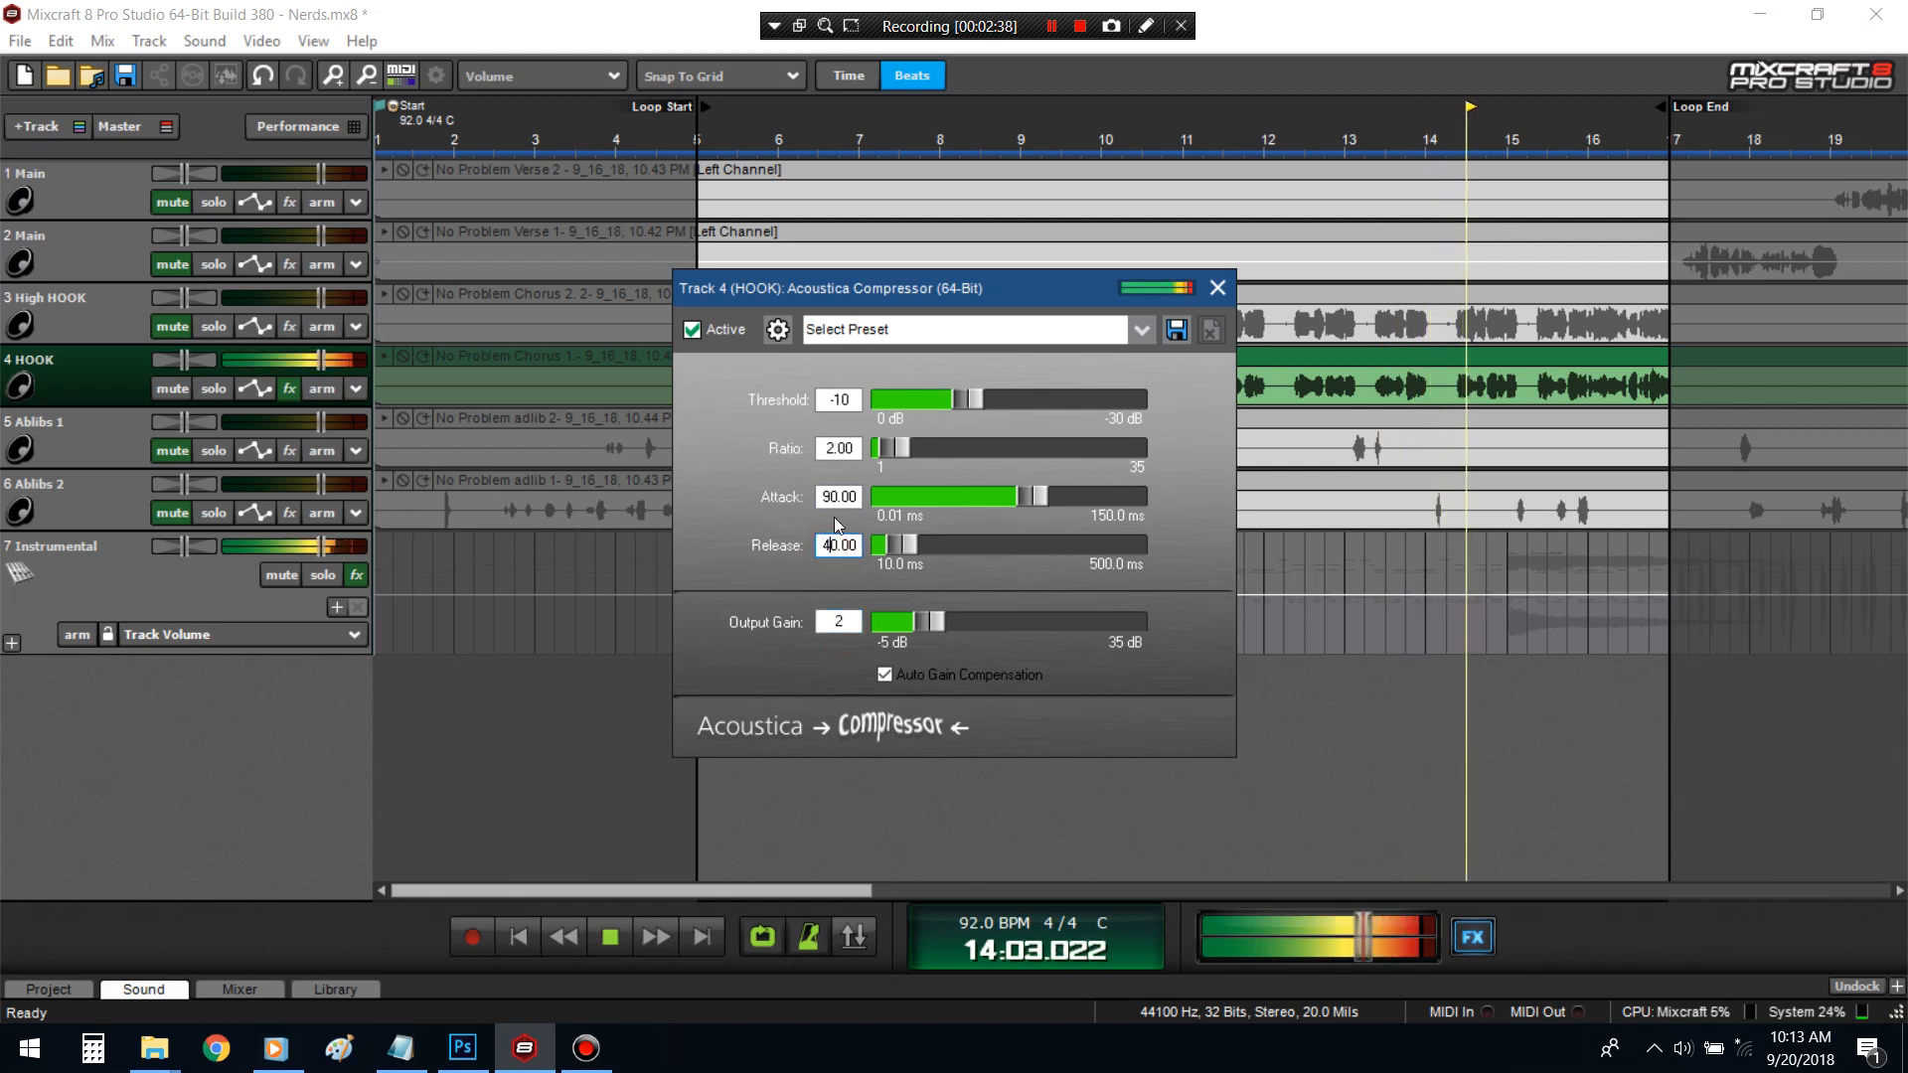
key("Tab")
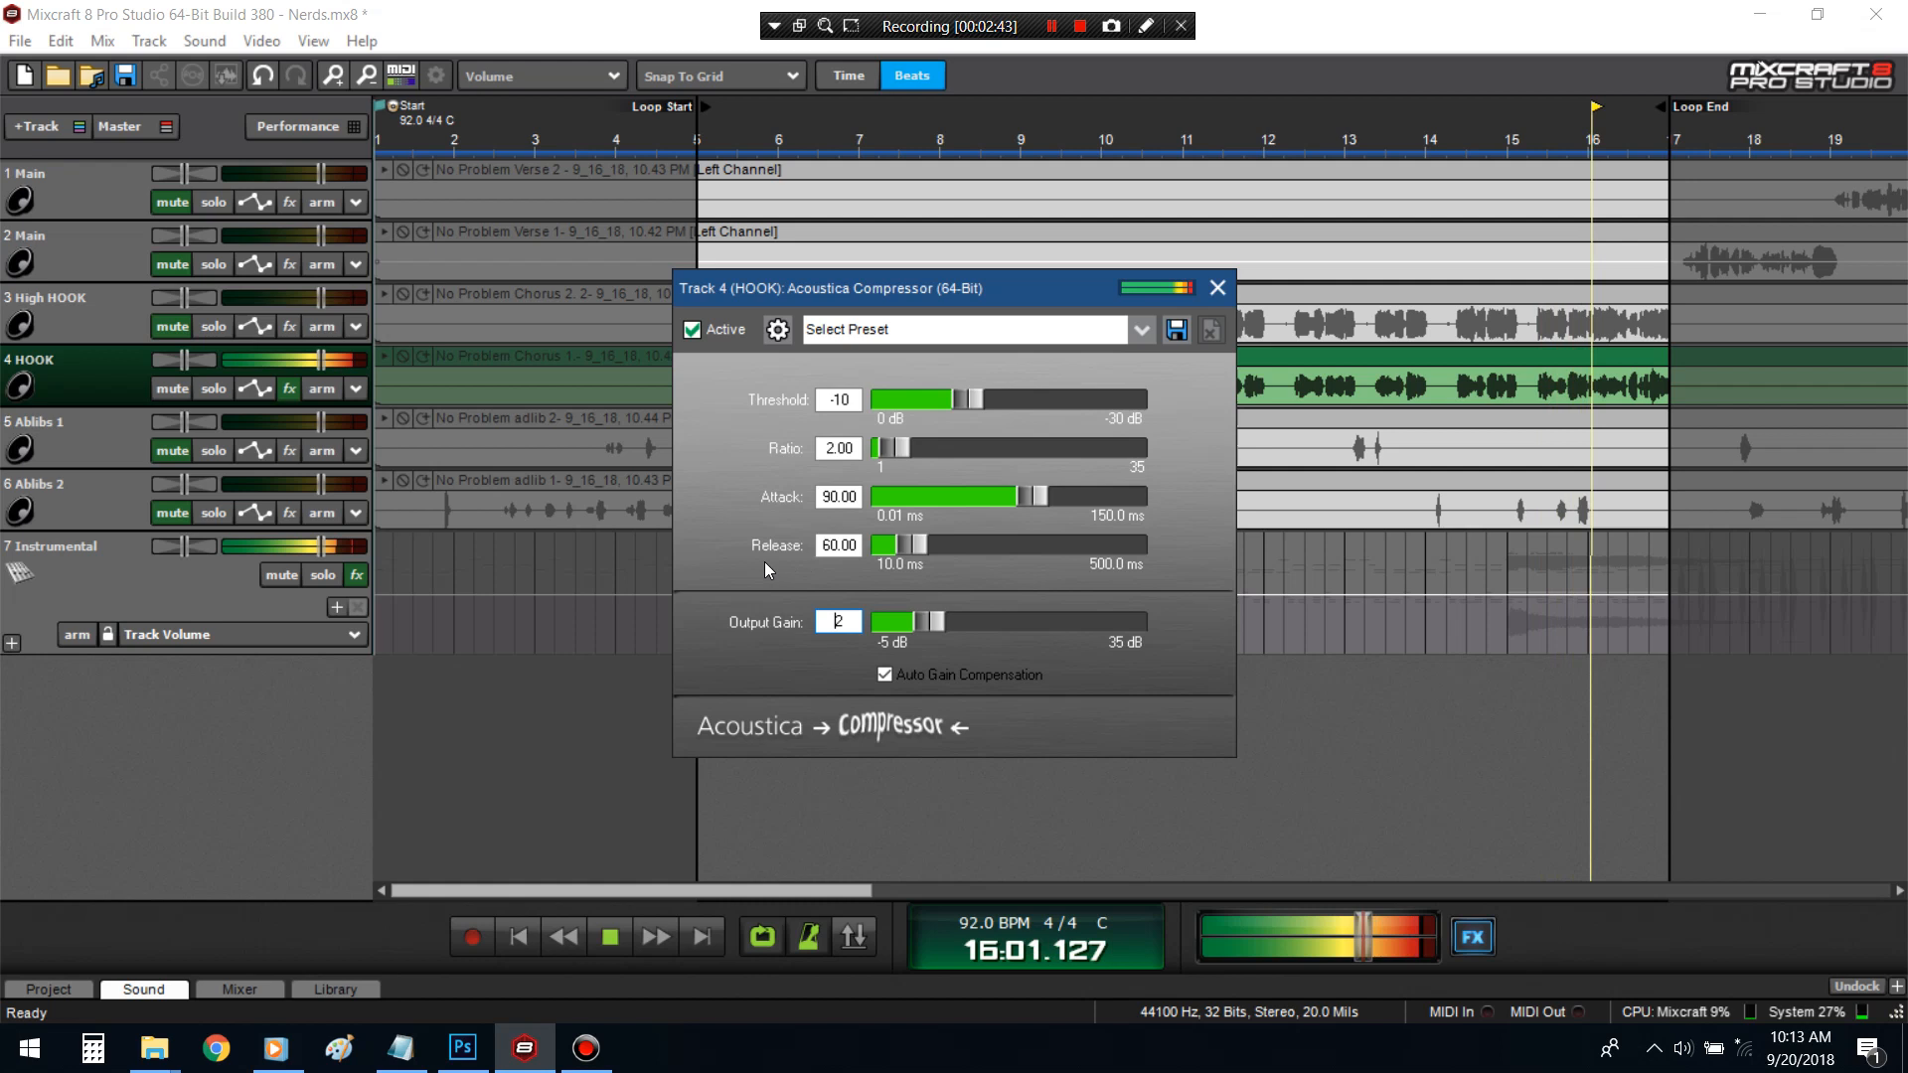
- Set the HOOK compressor's threshold to -8 dB and attack to 100 ms, and close the compressor
left_click_drag(960, 402, 948, 401)
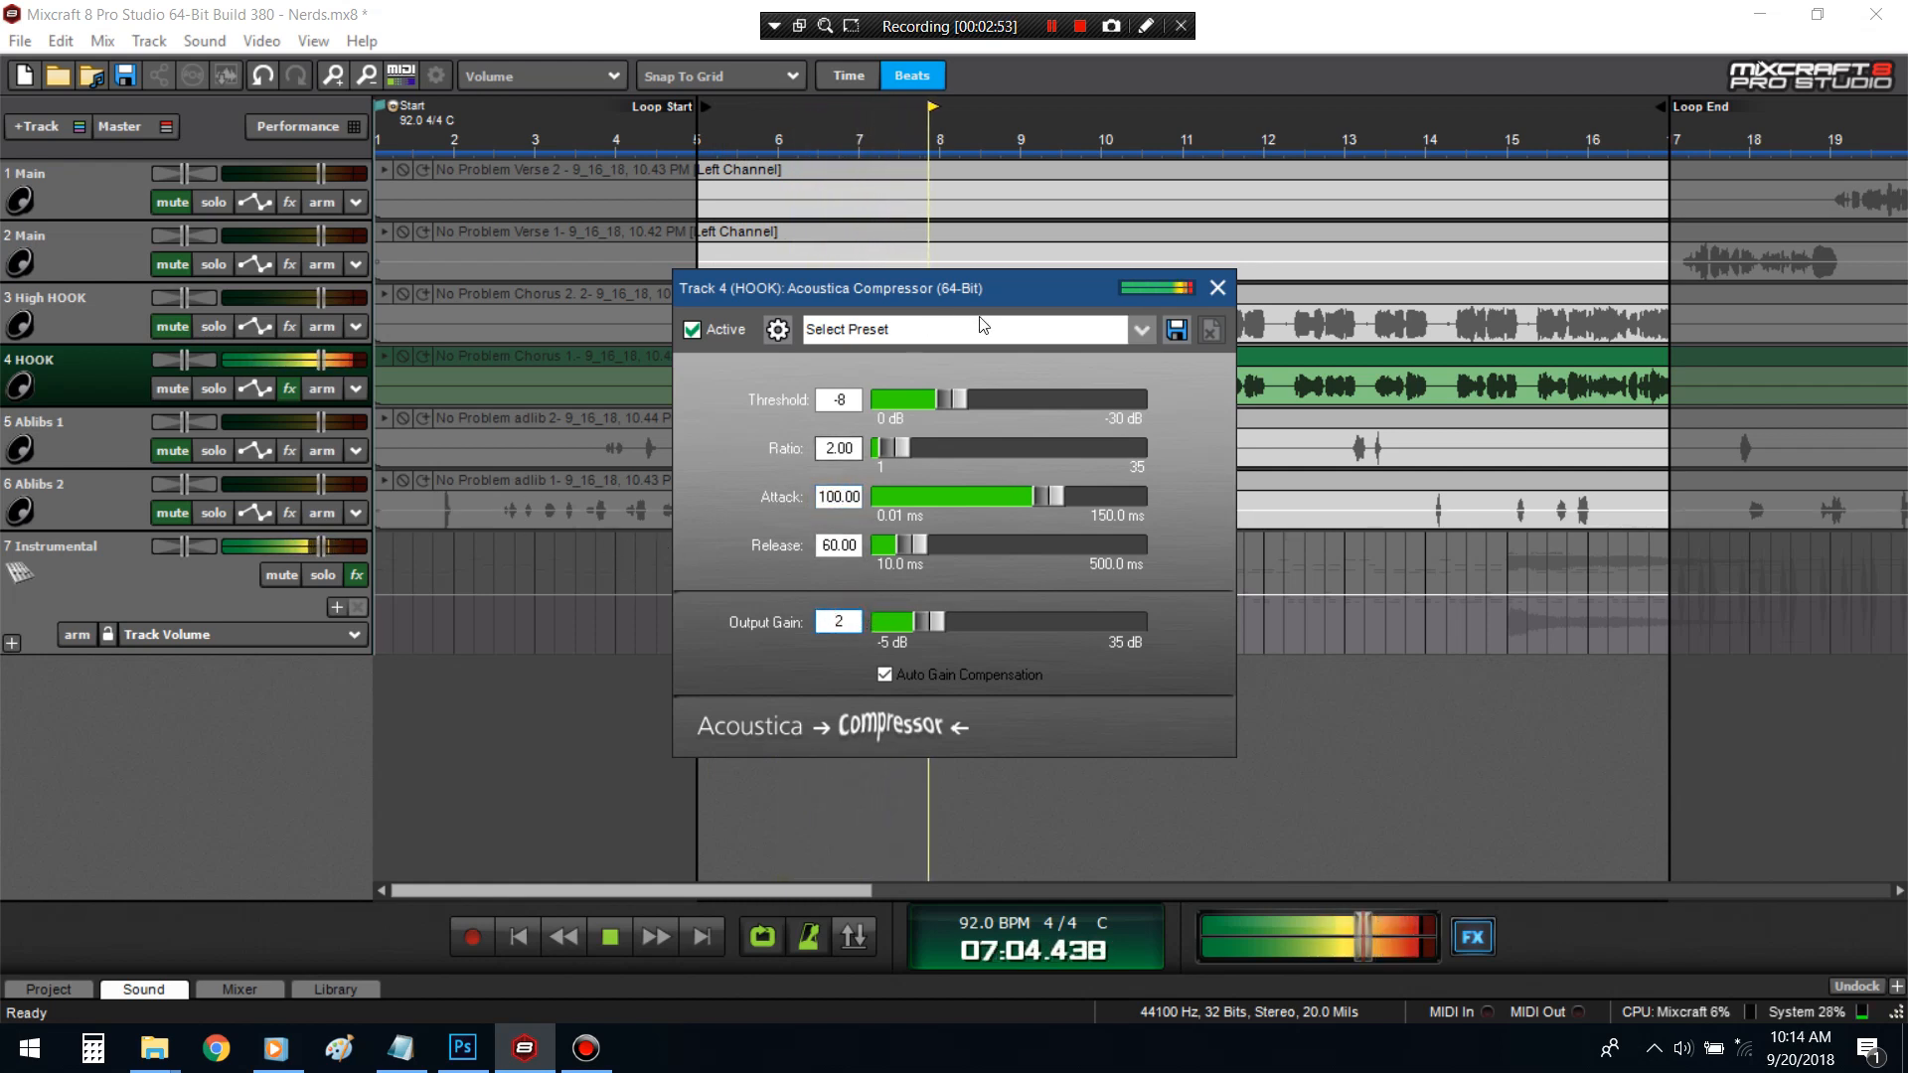
mouse_move(952, 401)
left_mouse_down()
mouse_move(972, 415)
mouse_move(954, 417)
left_mouse_up()
left_click(1216, 288)
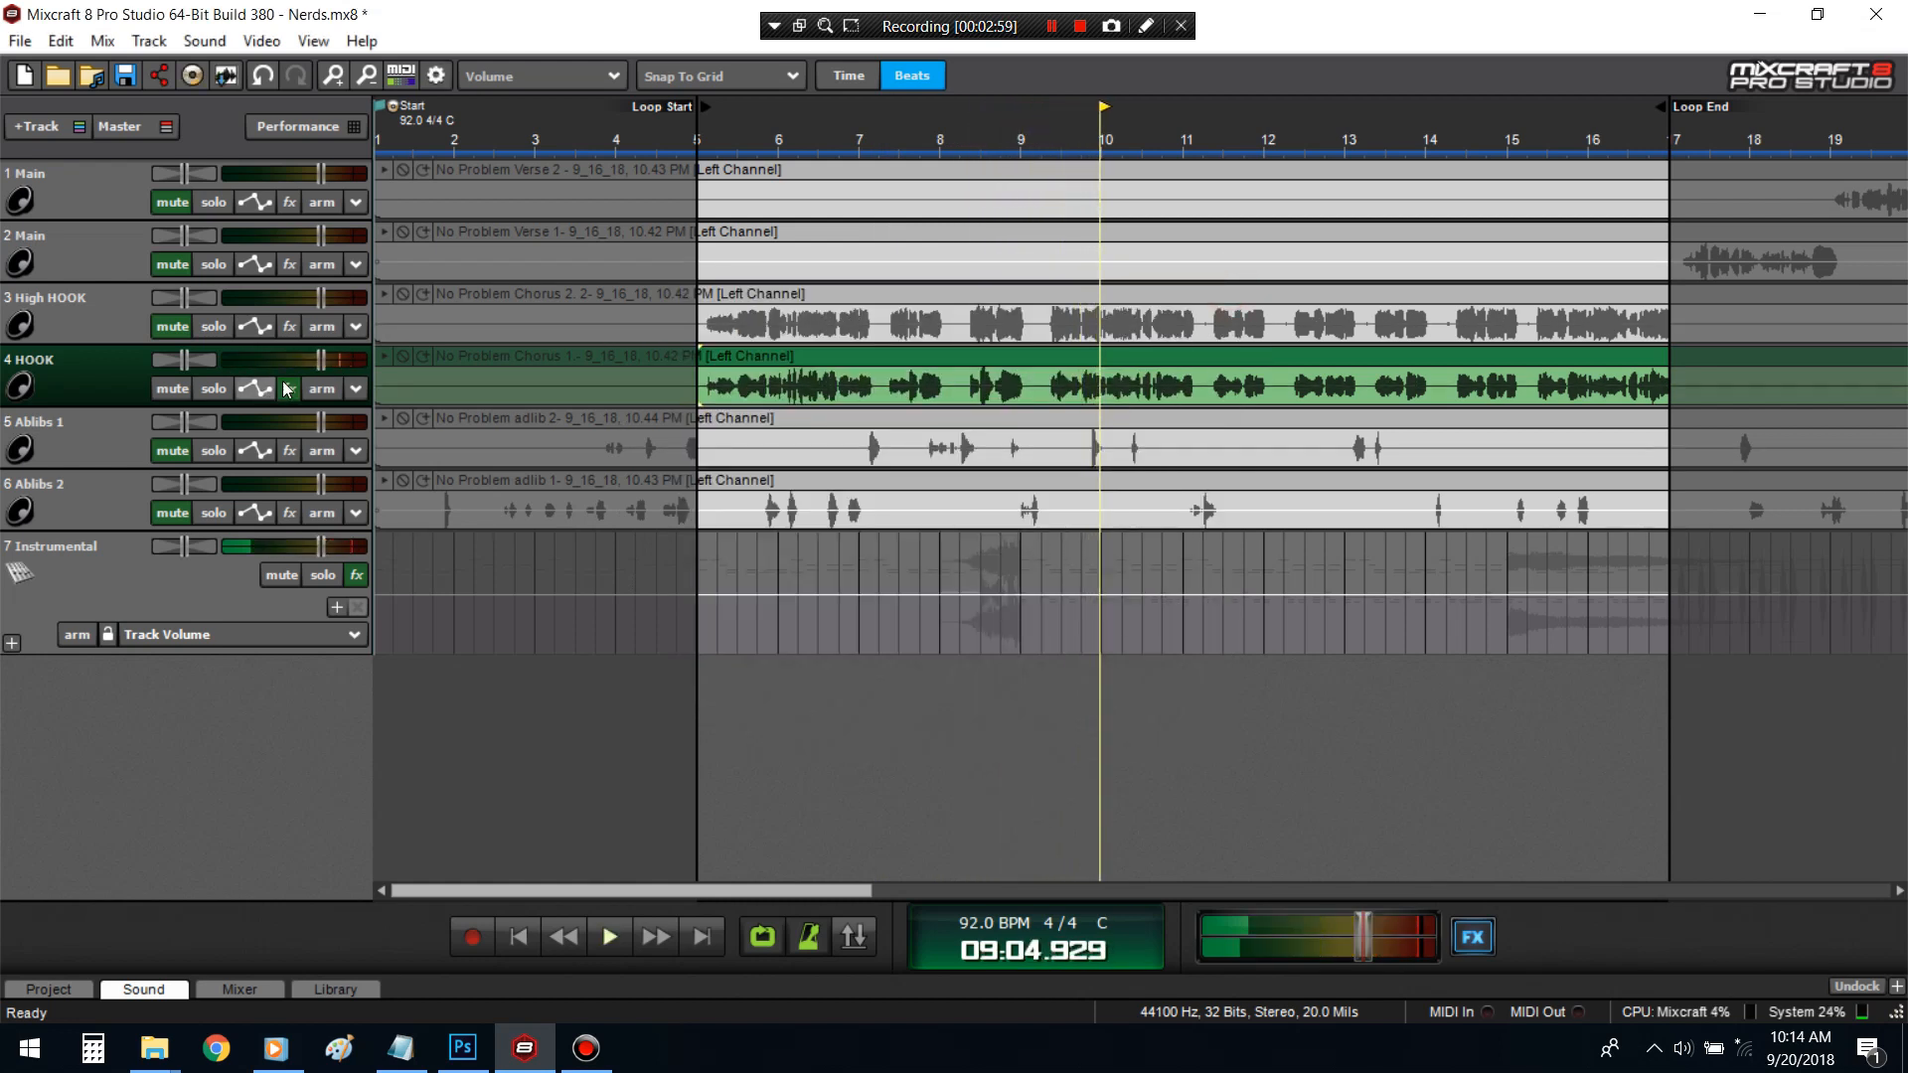
- Open the second TB Parametric Equalizer from the HOOK track's effect list and arrange both windows so the list stays accessible
left_click(290, 388)
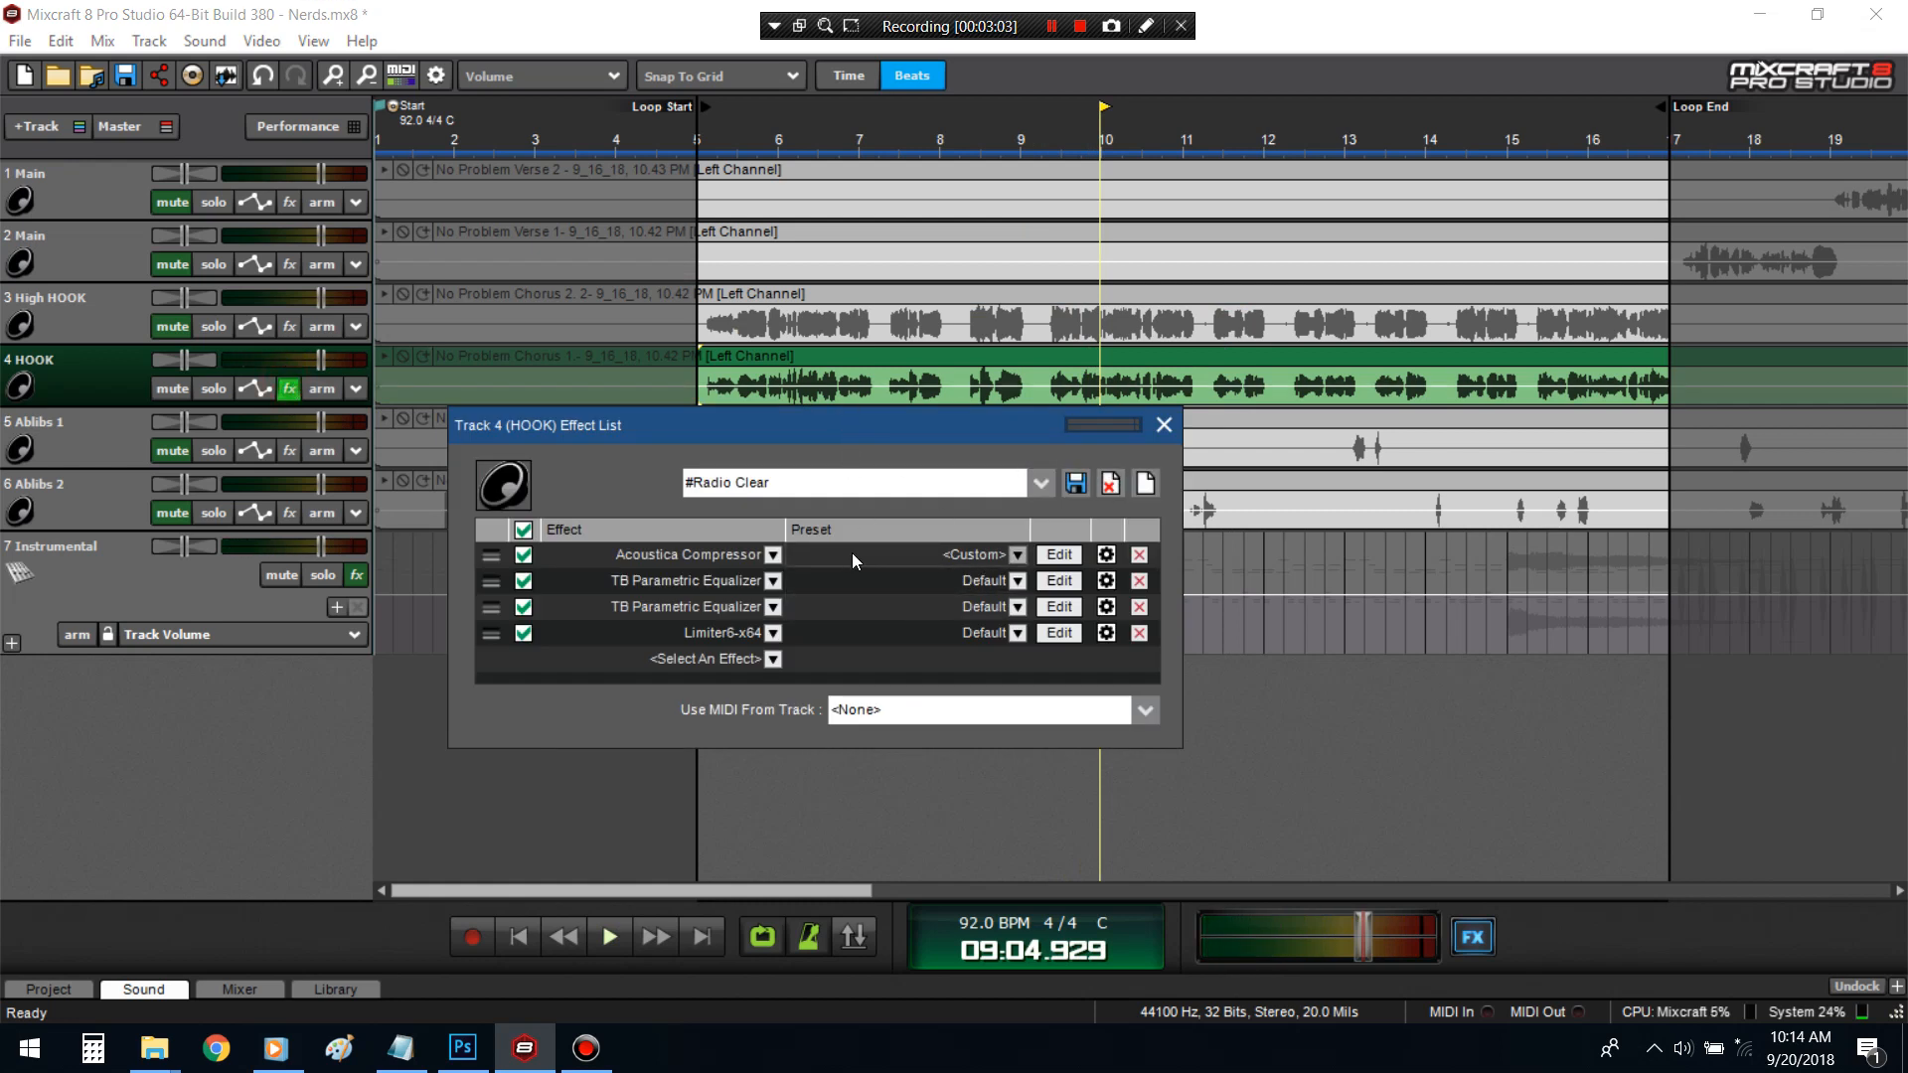
mouse_move(1043, 431)
left_mouse_down()
mouse_move(1065, 487)
mouse_move(1097, 438)
mouse_move(1077, 429)
left_mouse_up()
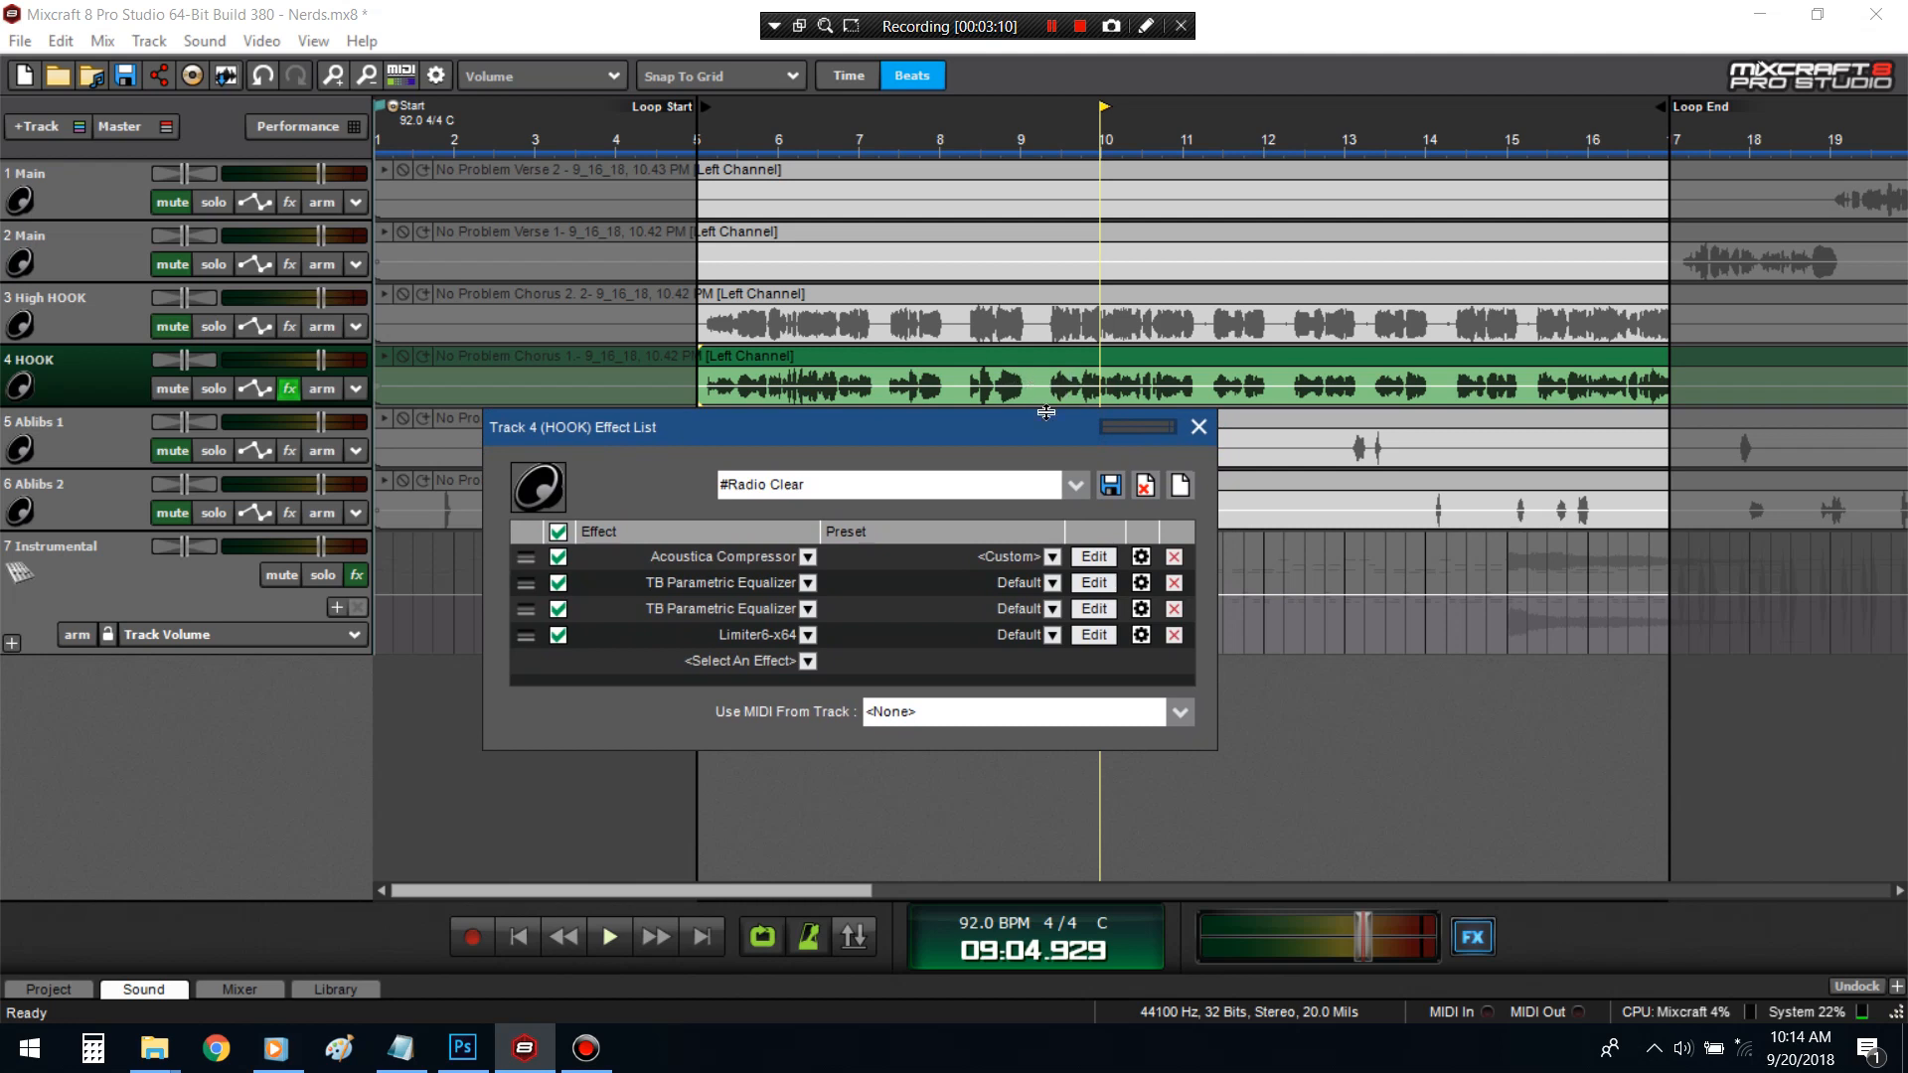
left_click(1097, 609)
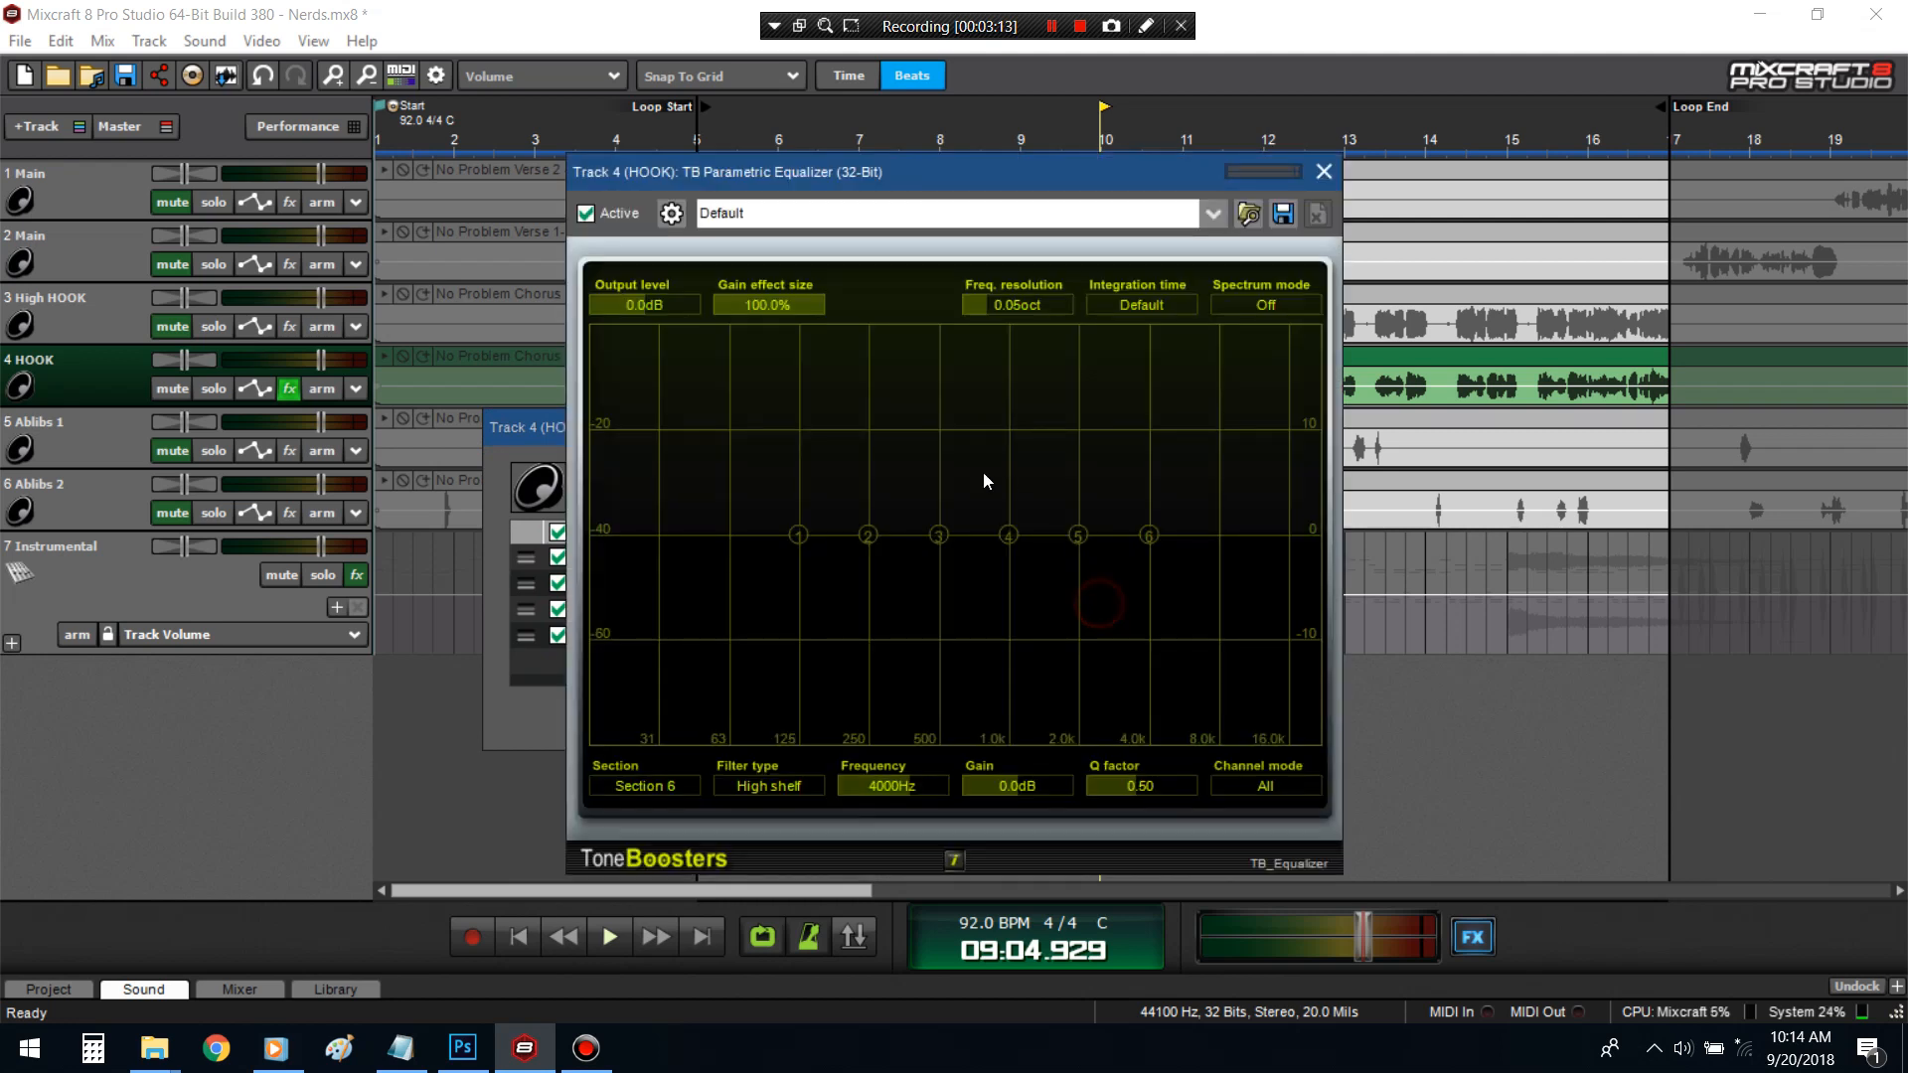
left_click_drag(989, 177, 1148, 461)
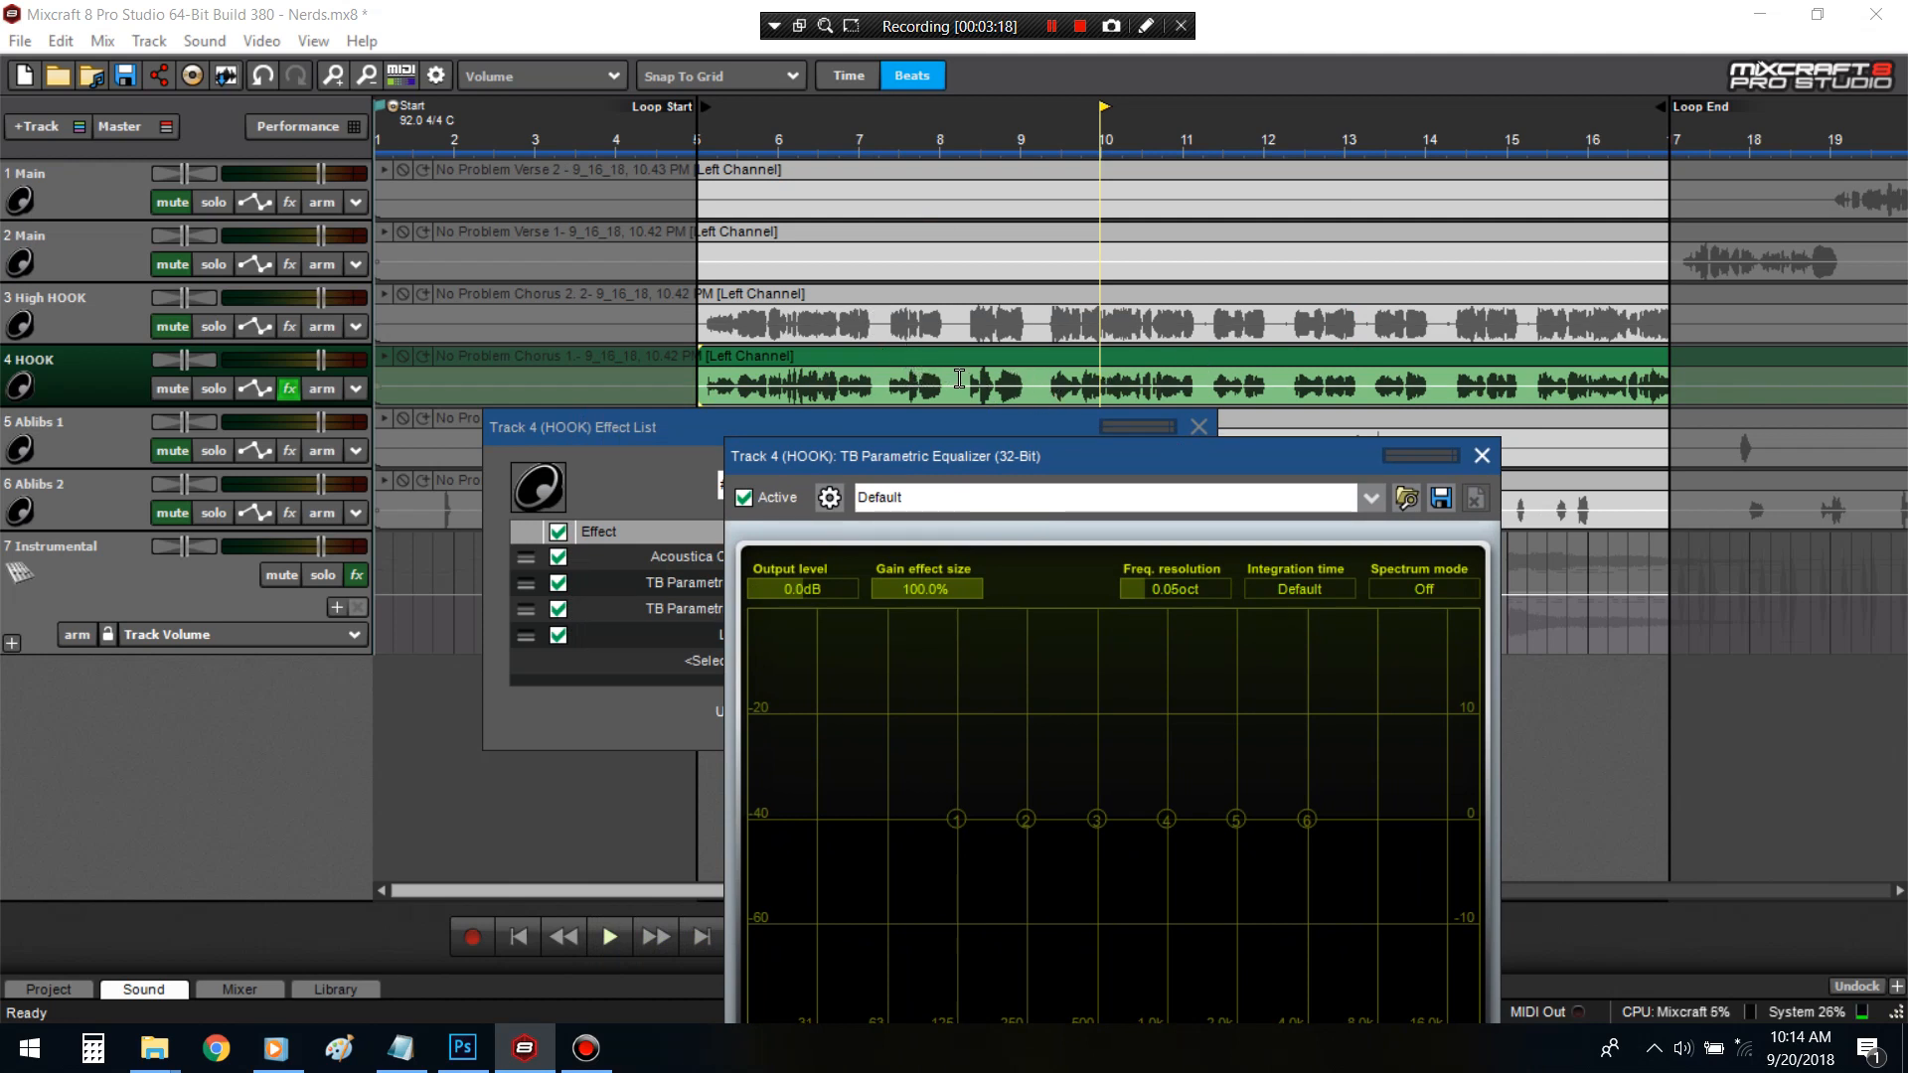
left_click_drag(897, 452, 1170, 438)
left_click(752, 453)
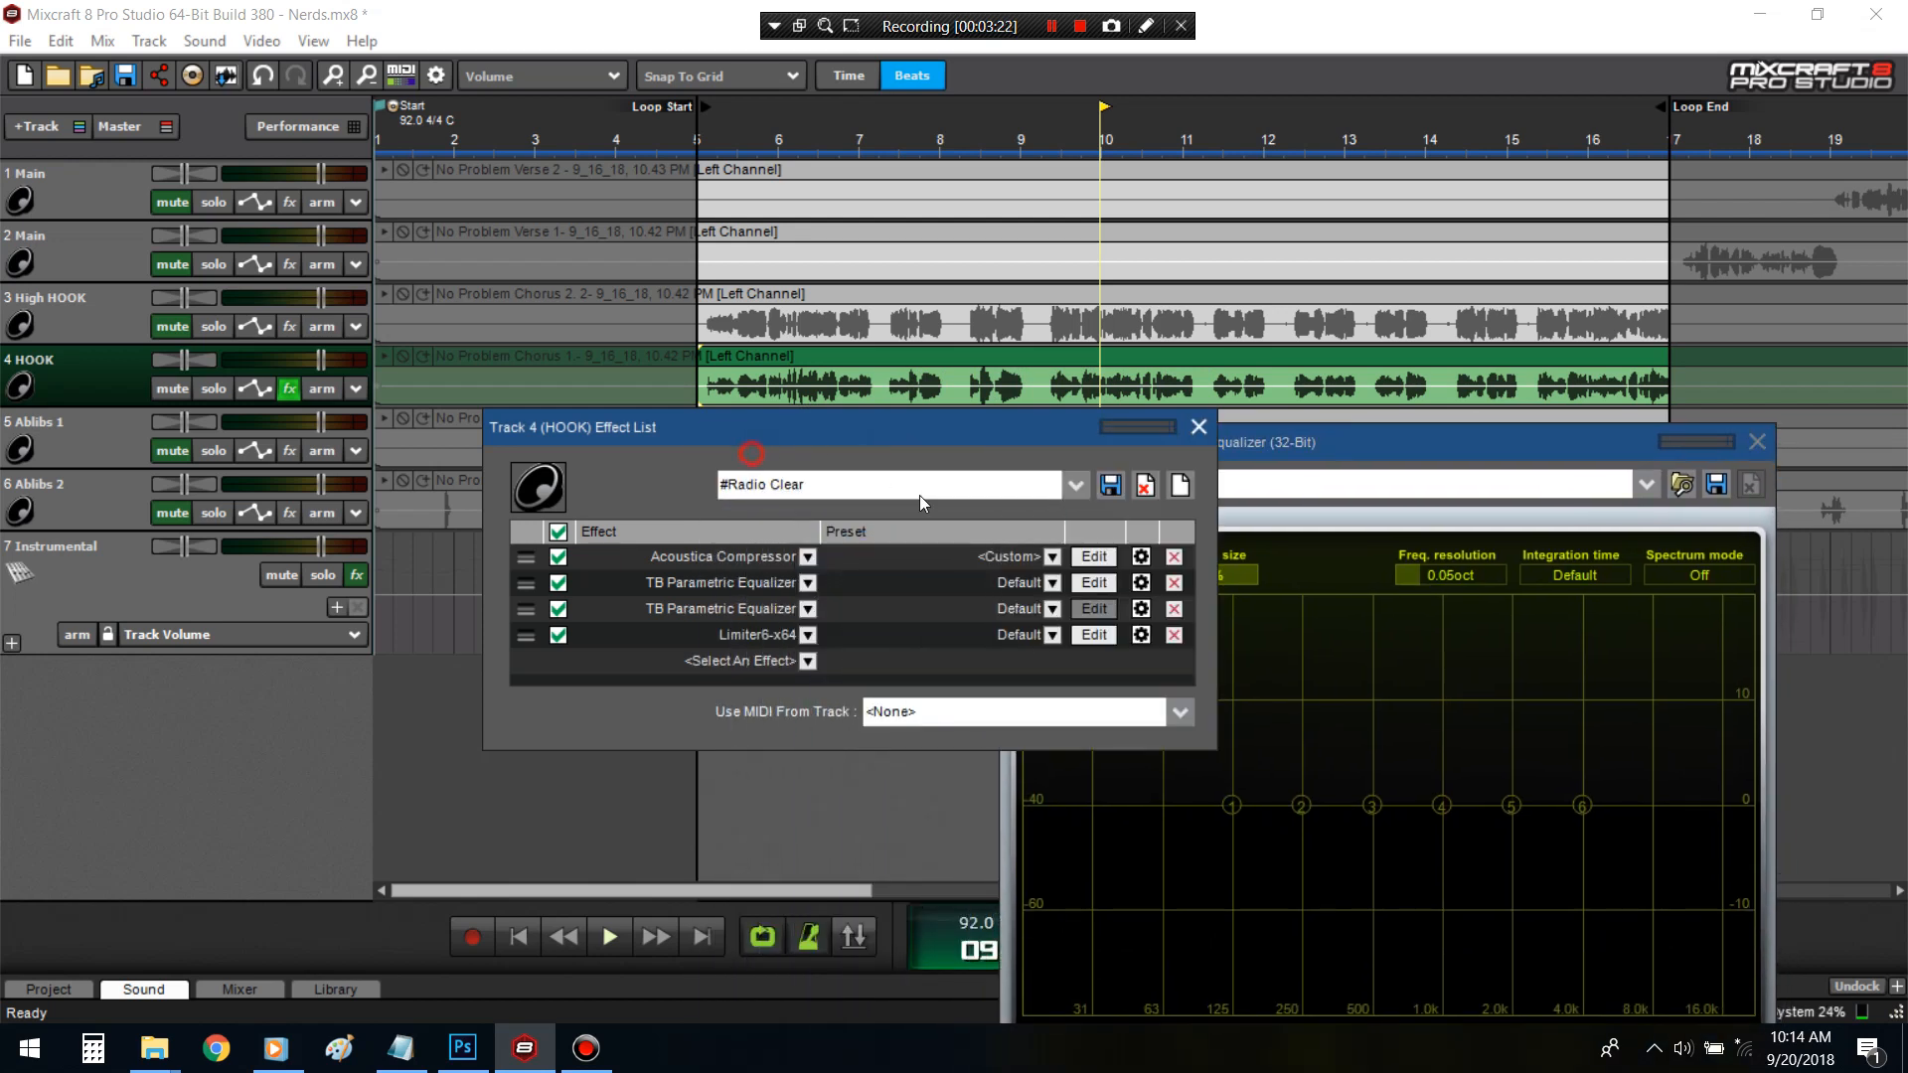
- Review the HOOK compressor's settings, and close the compressor and the effect list while keeping the equalizer open
left_click(1093, 556)
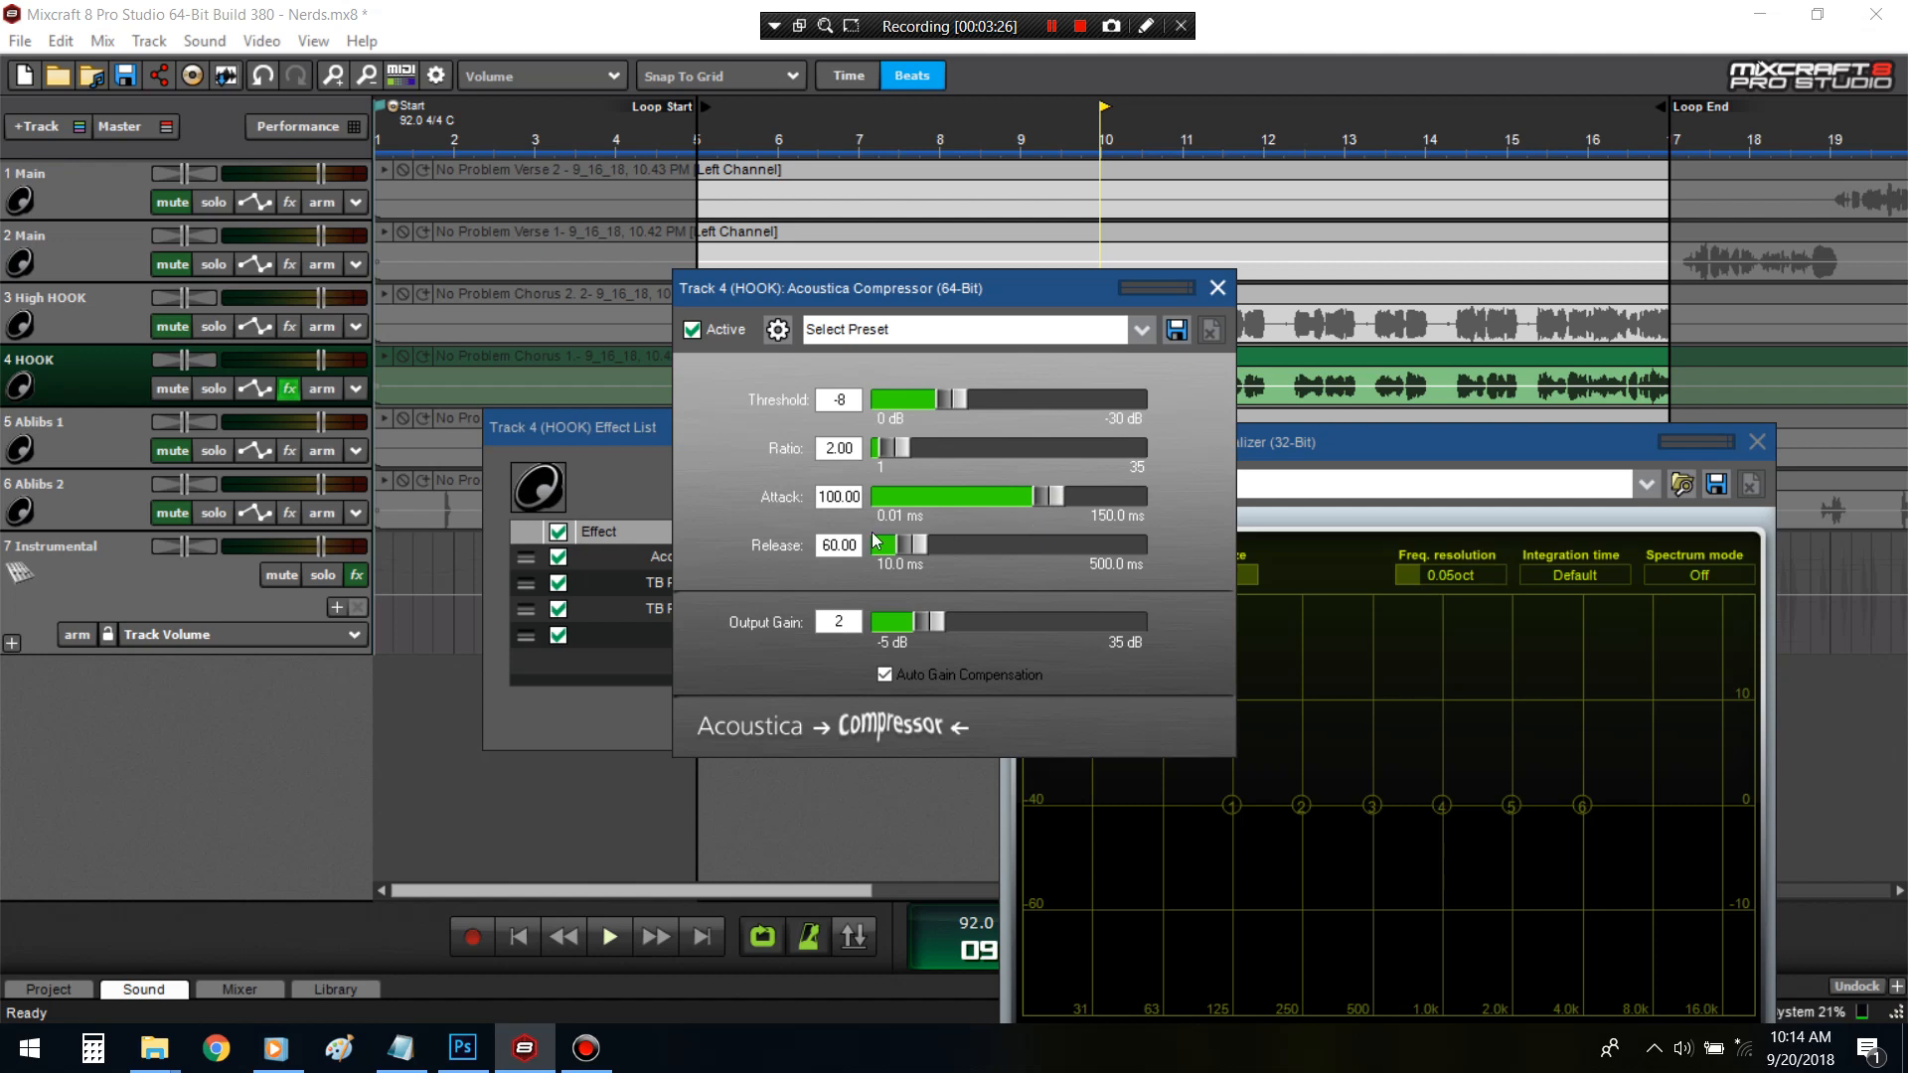
left_click_drag(1112, 291, 1109, 445)
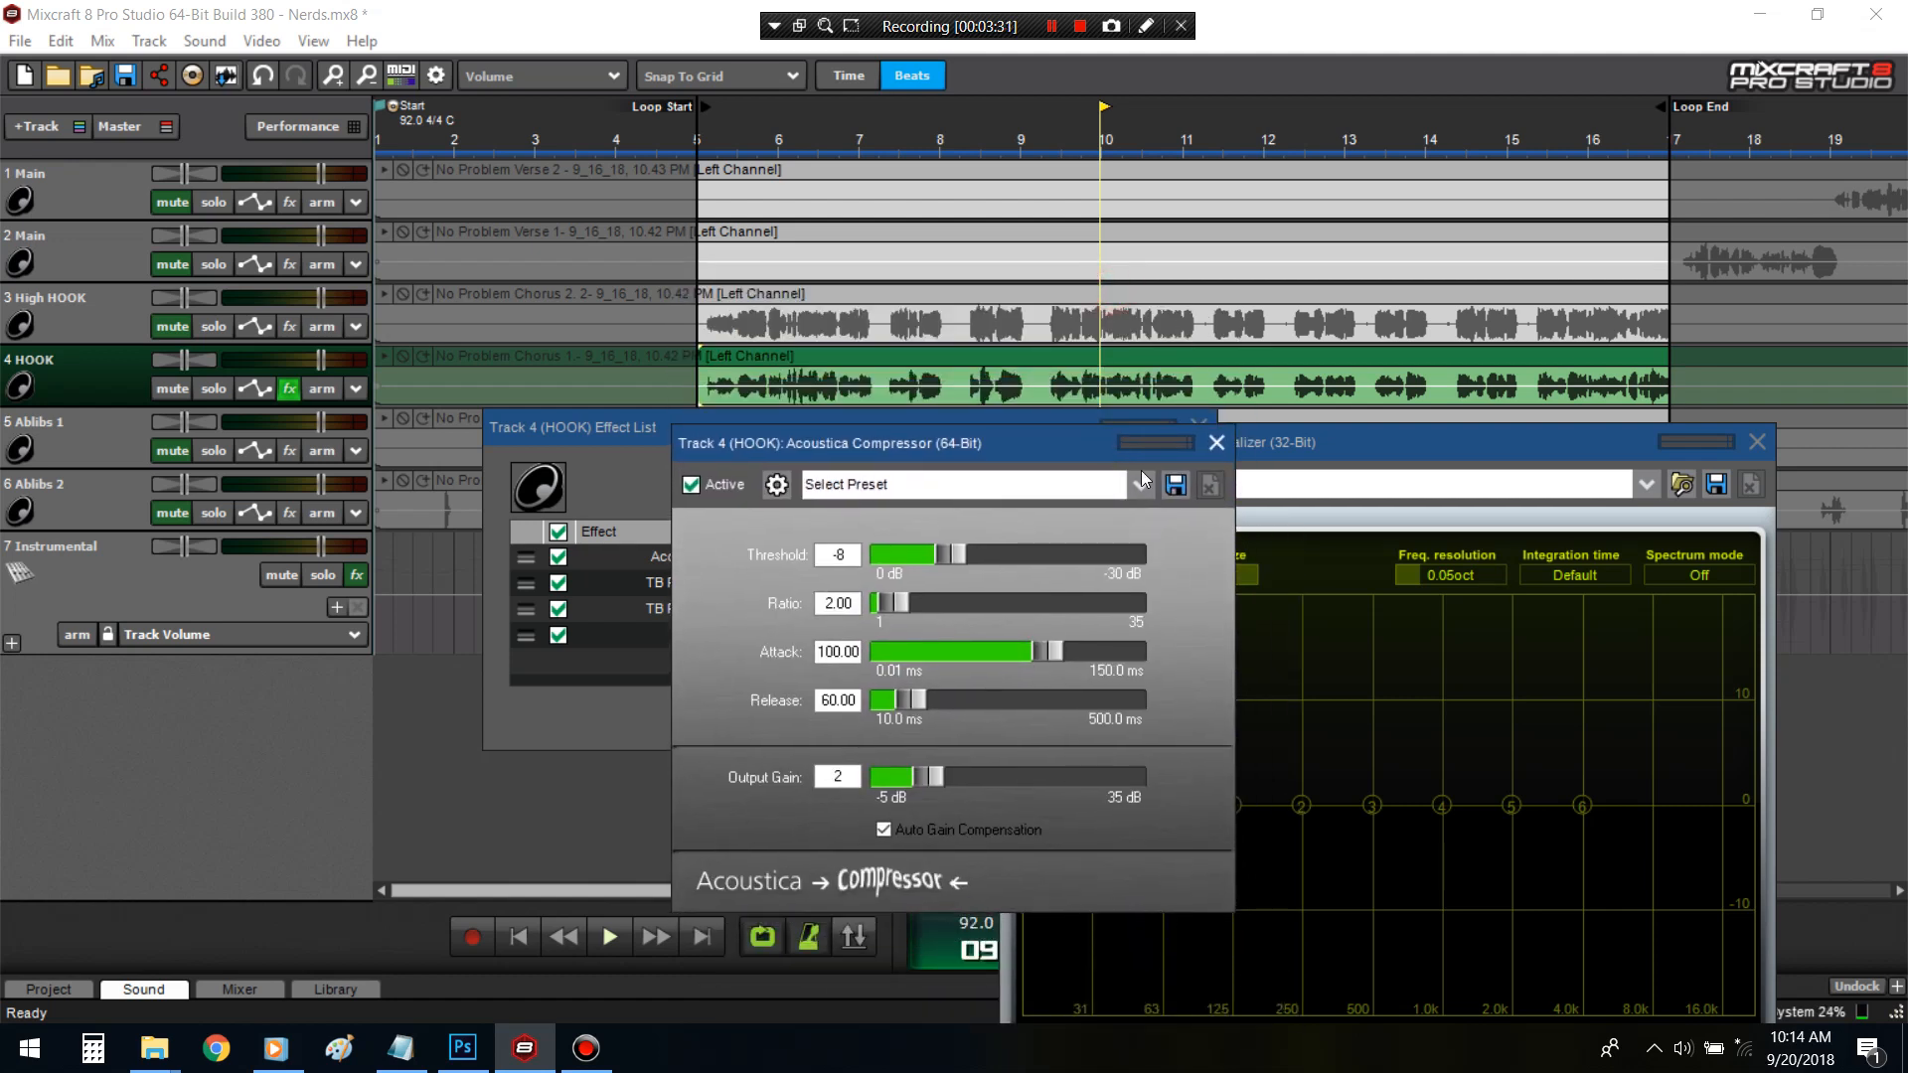
left_click_drag(1170, 443, 1123, 446)
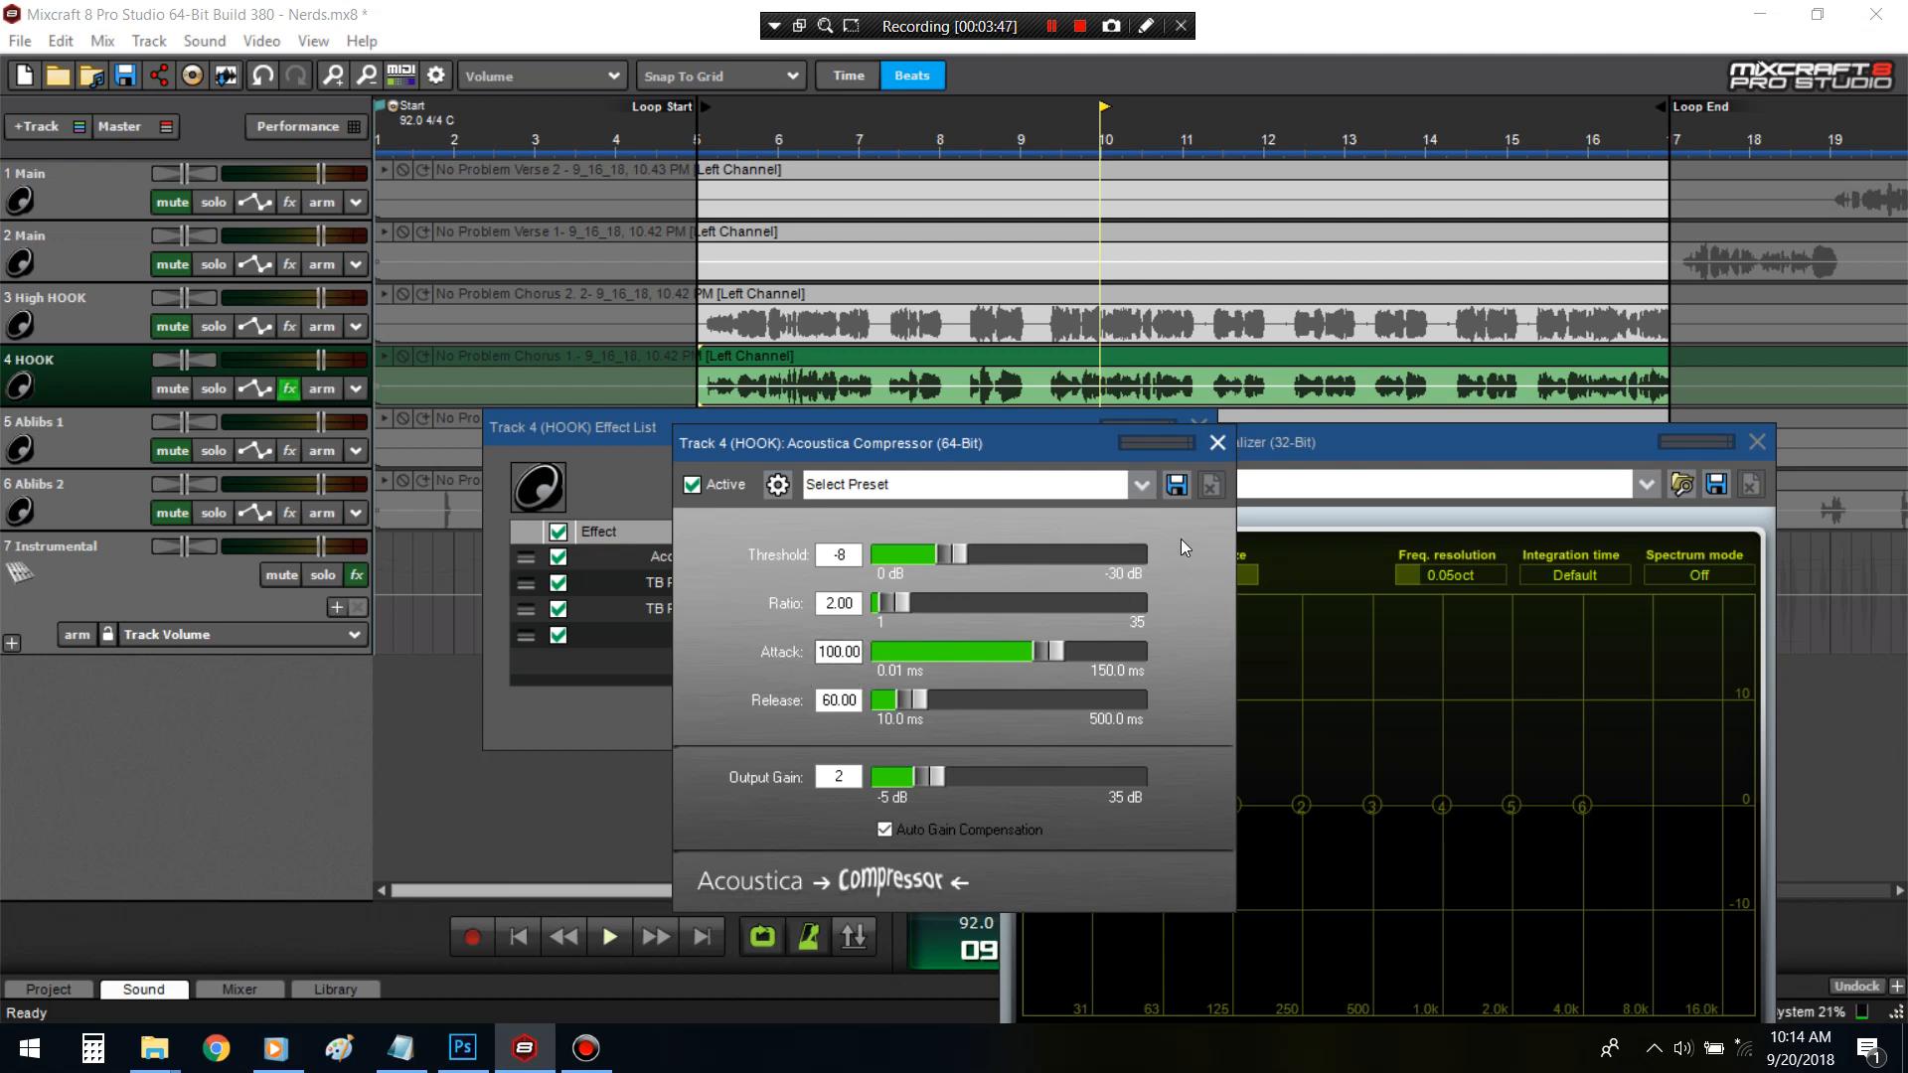
left_click(1216, 442)
left_click(1196, 423)
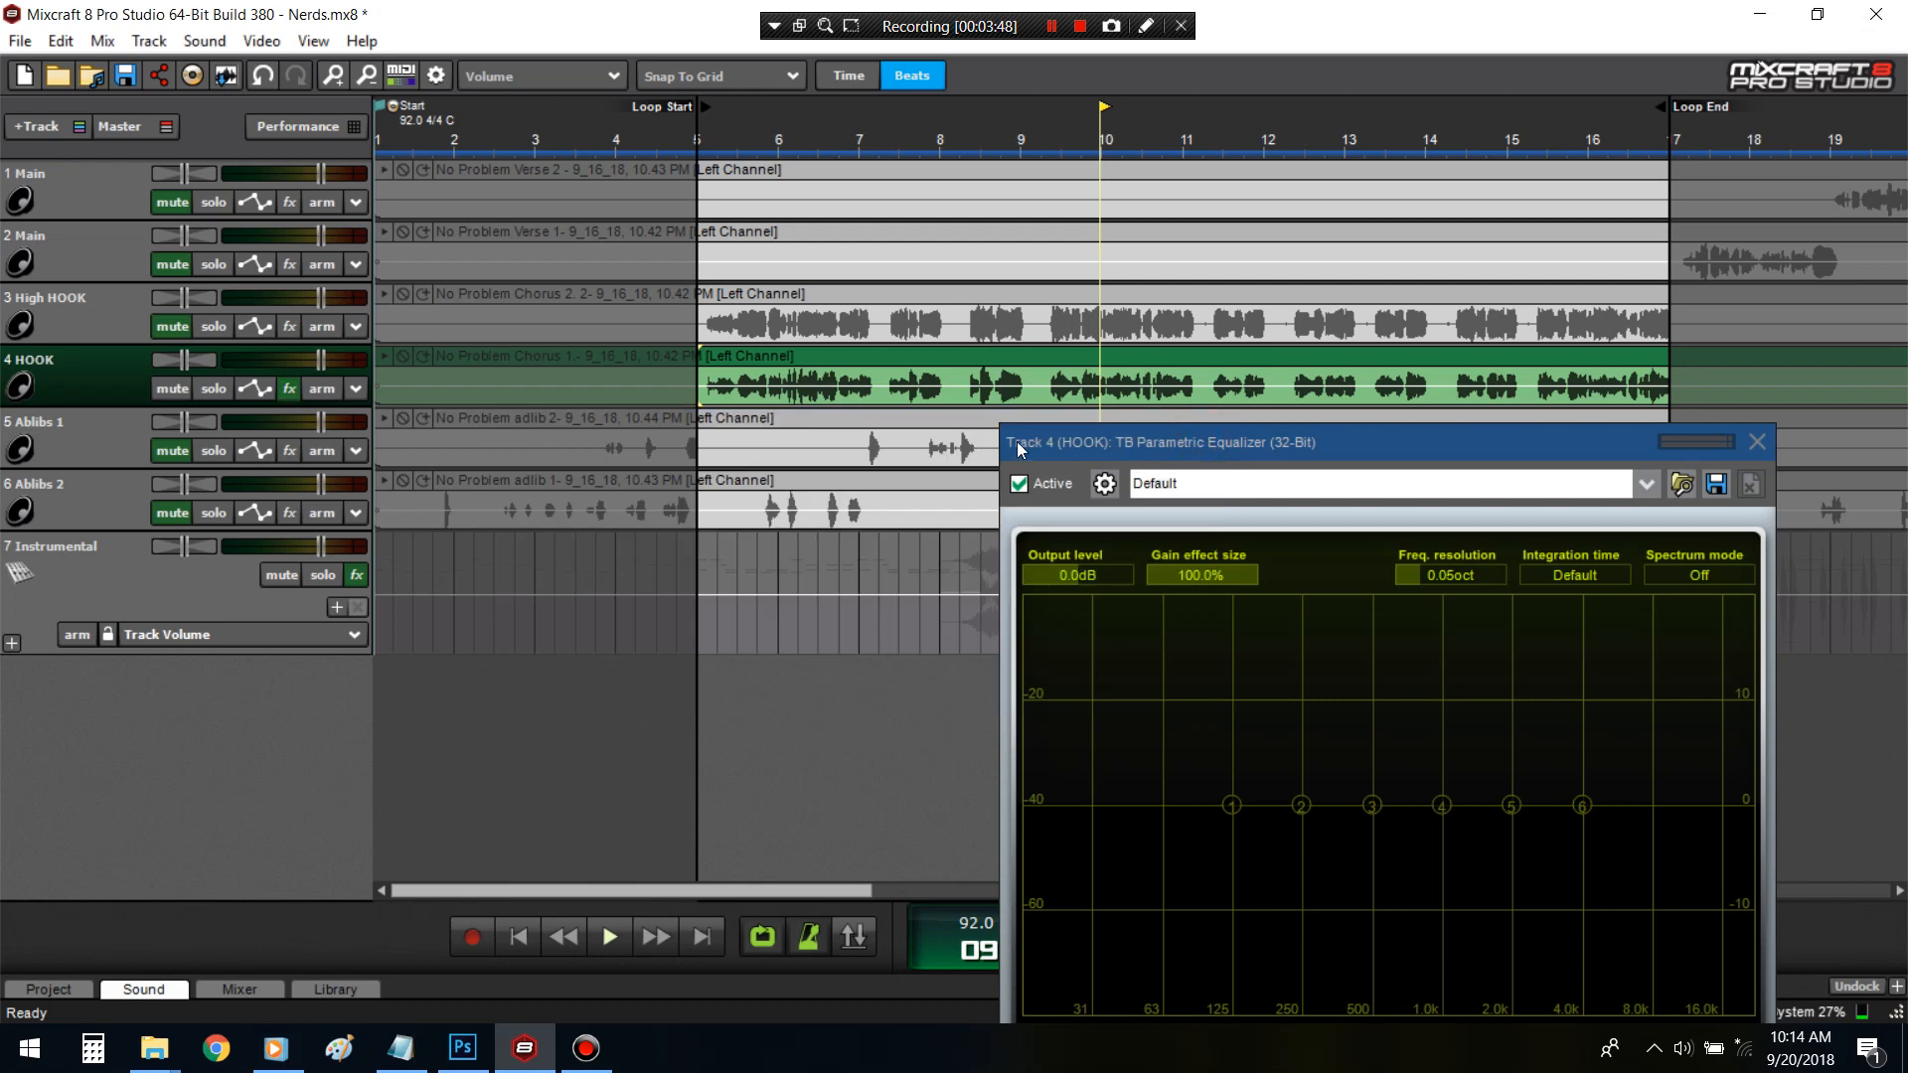
- During playback, make the equalizer's Section 1 a low cut at about 130 Hz with -20 dB gain and solo the HOOK track
key("space")
left_click_drag(1176, 451, 773, 98)
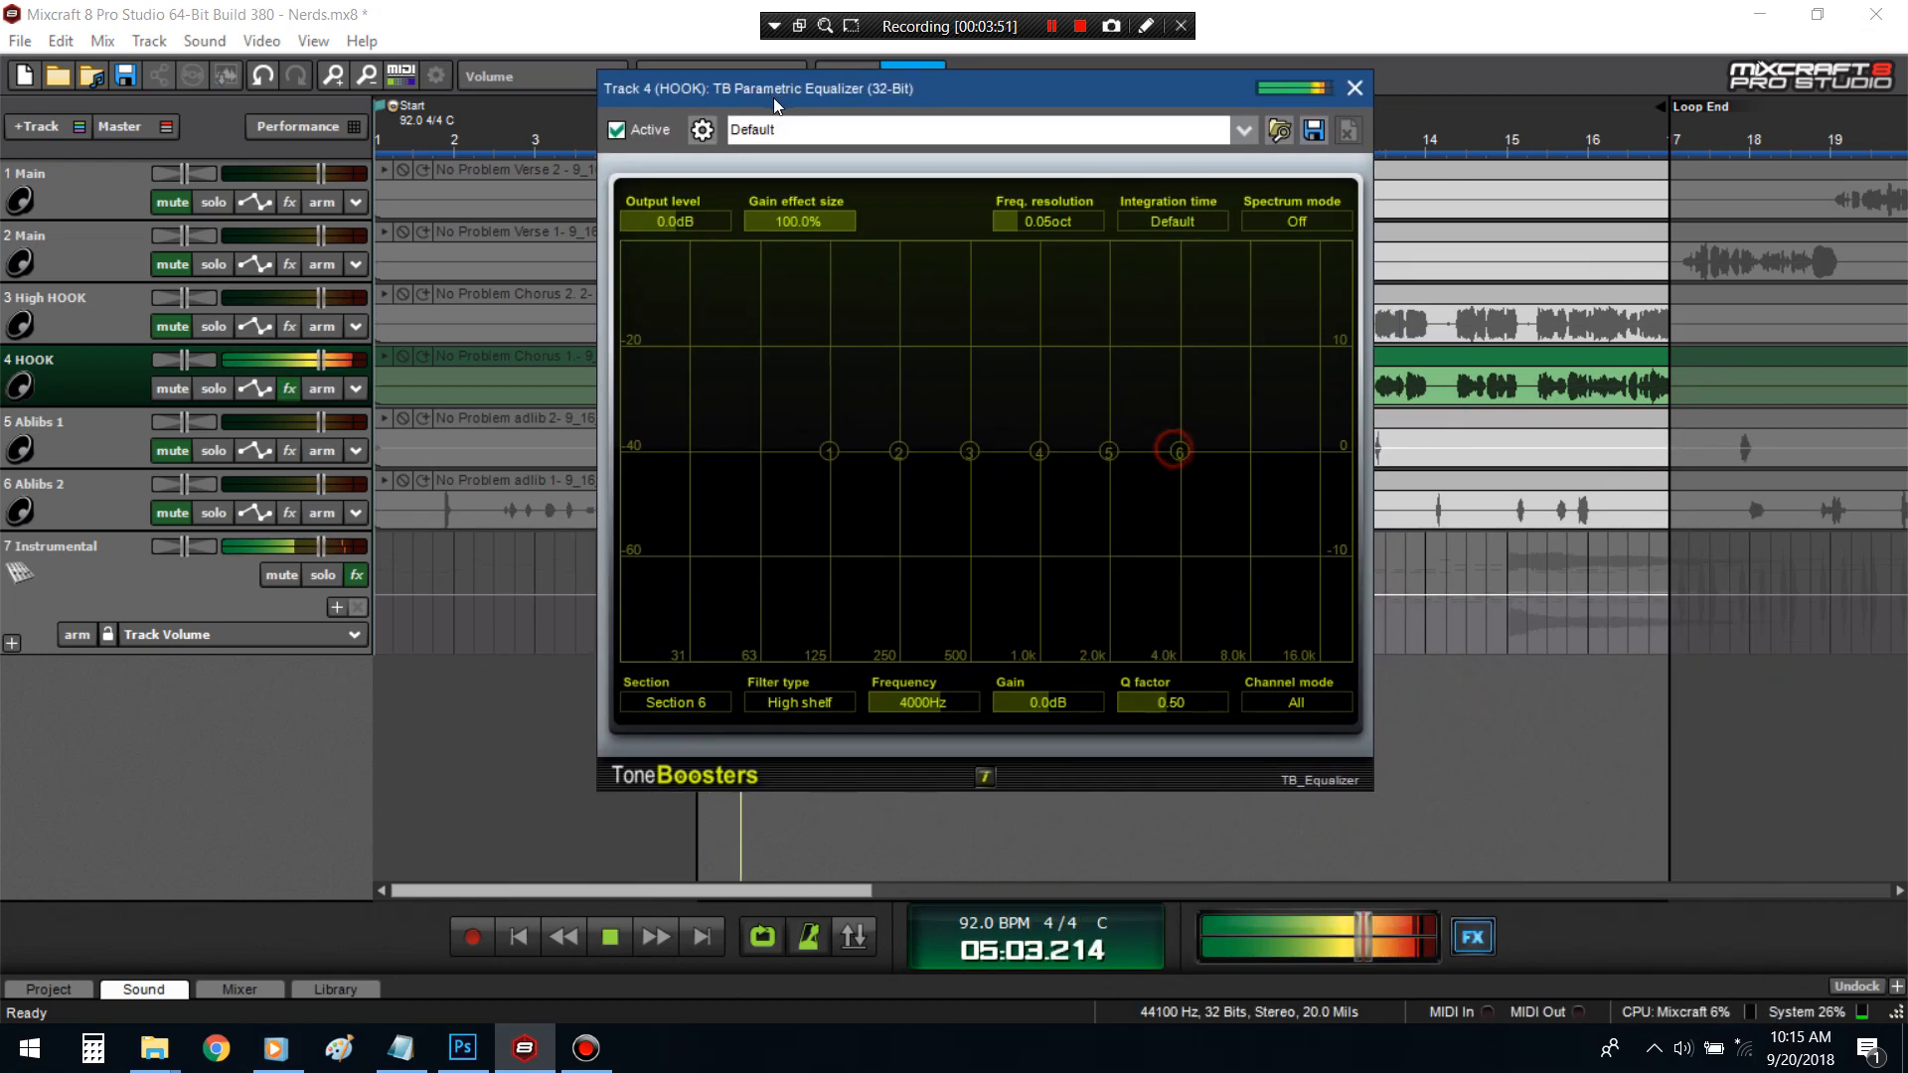
left_click_drag(822, 457, 762, 667)
left_click(801, 707)
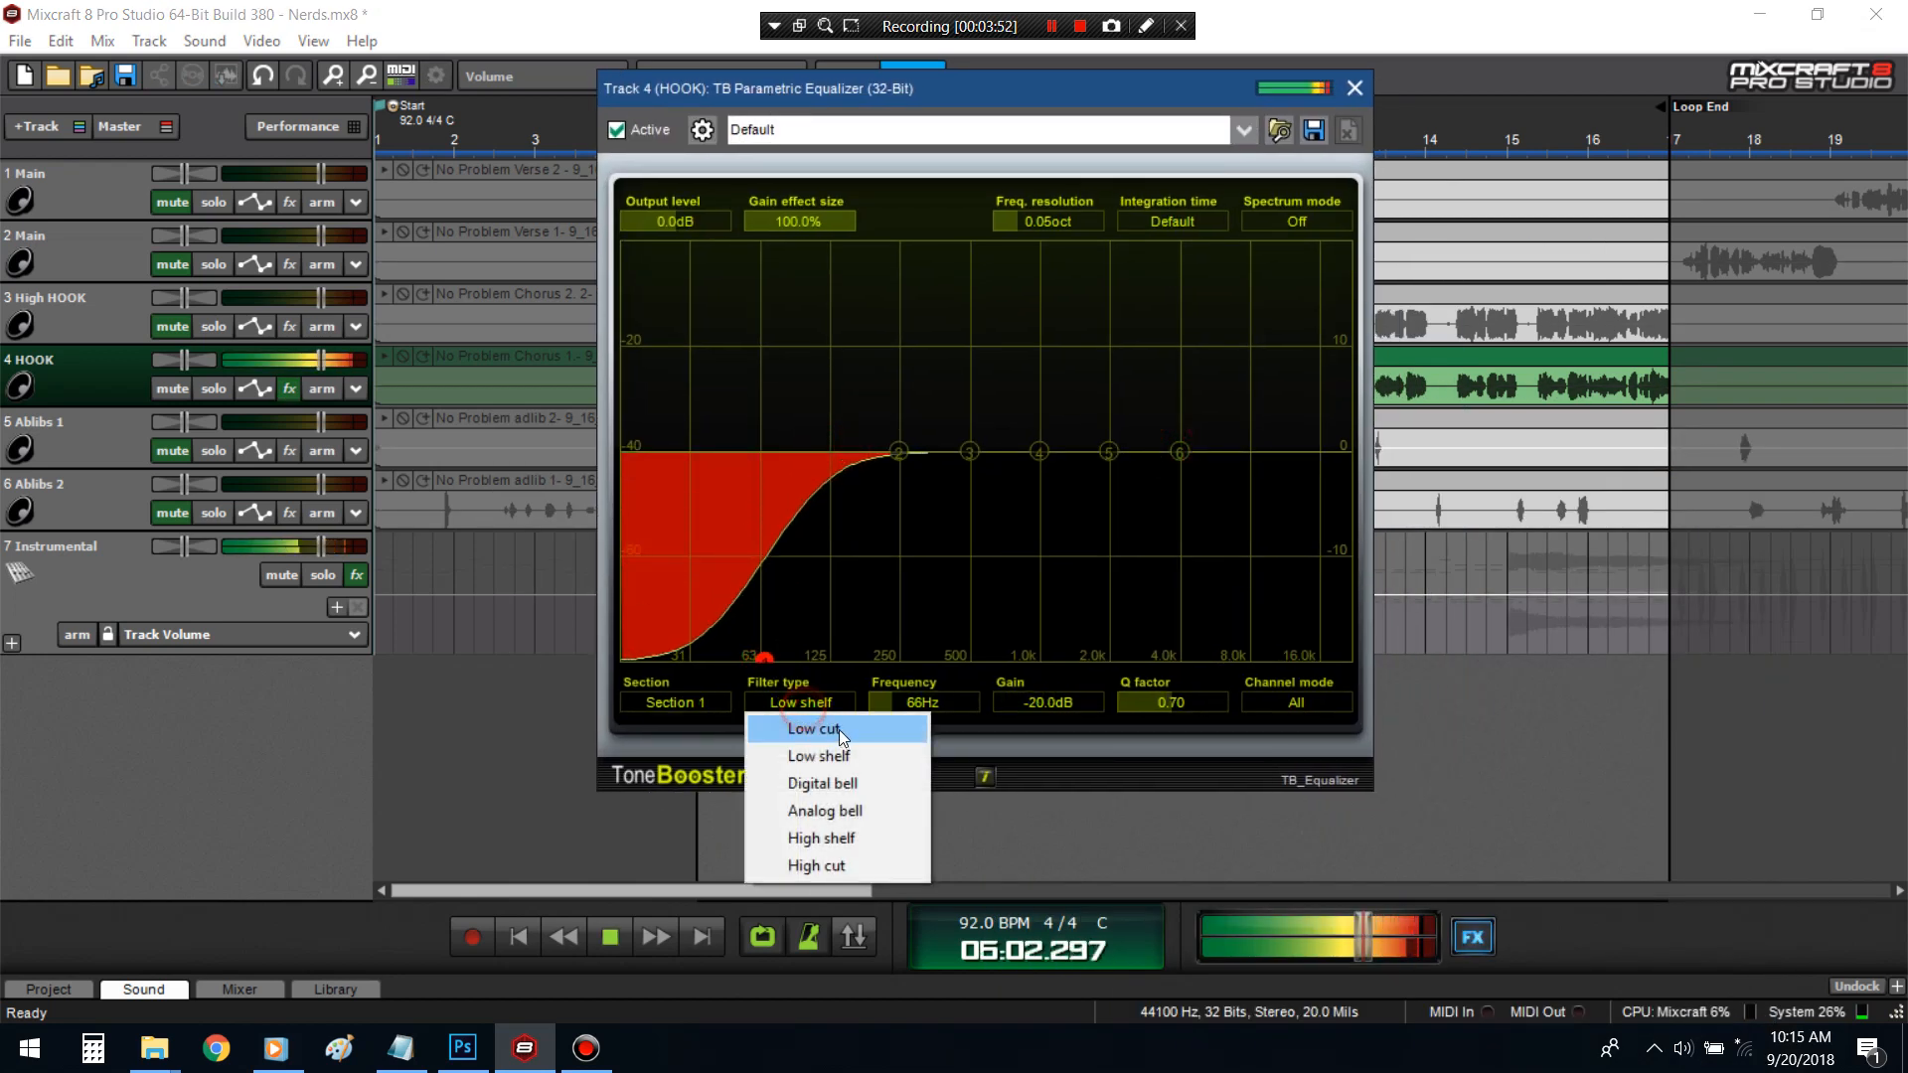
left_click(838, 731)
left_click_drag(902, 702, 918, 706)
left_click(264, 940)
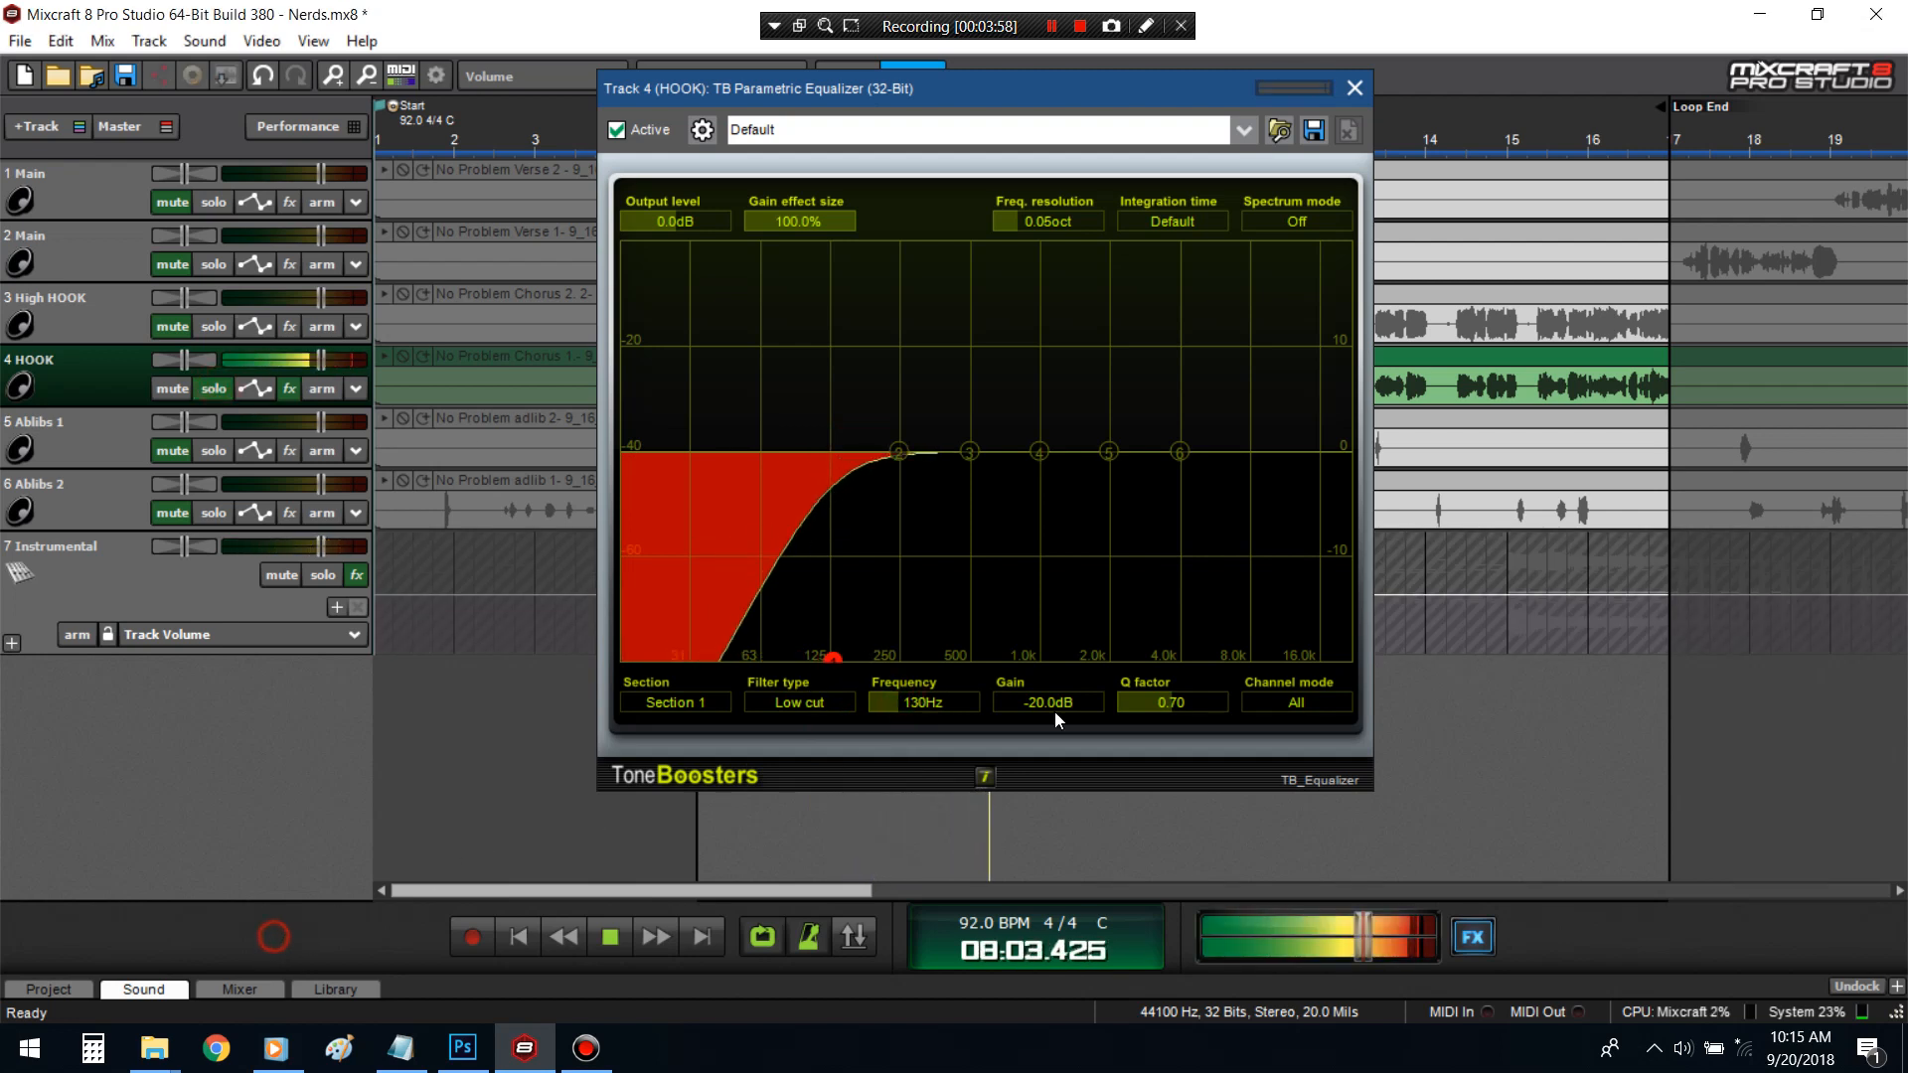
key("space")
- Restart playback from the loop start and move the Section 1 low cut to about 96 Hz with -9.5 dB gain
left_click_drag(912, 88, 1208, 281)
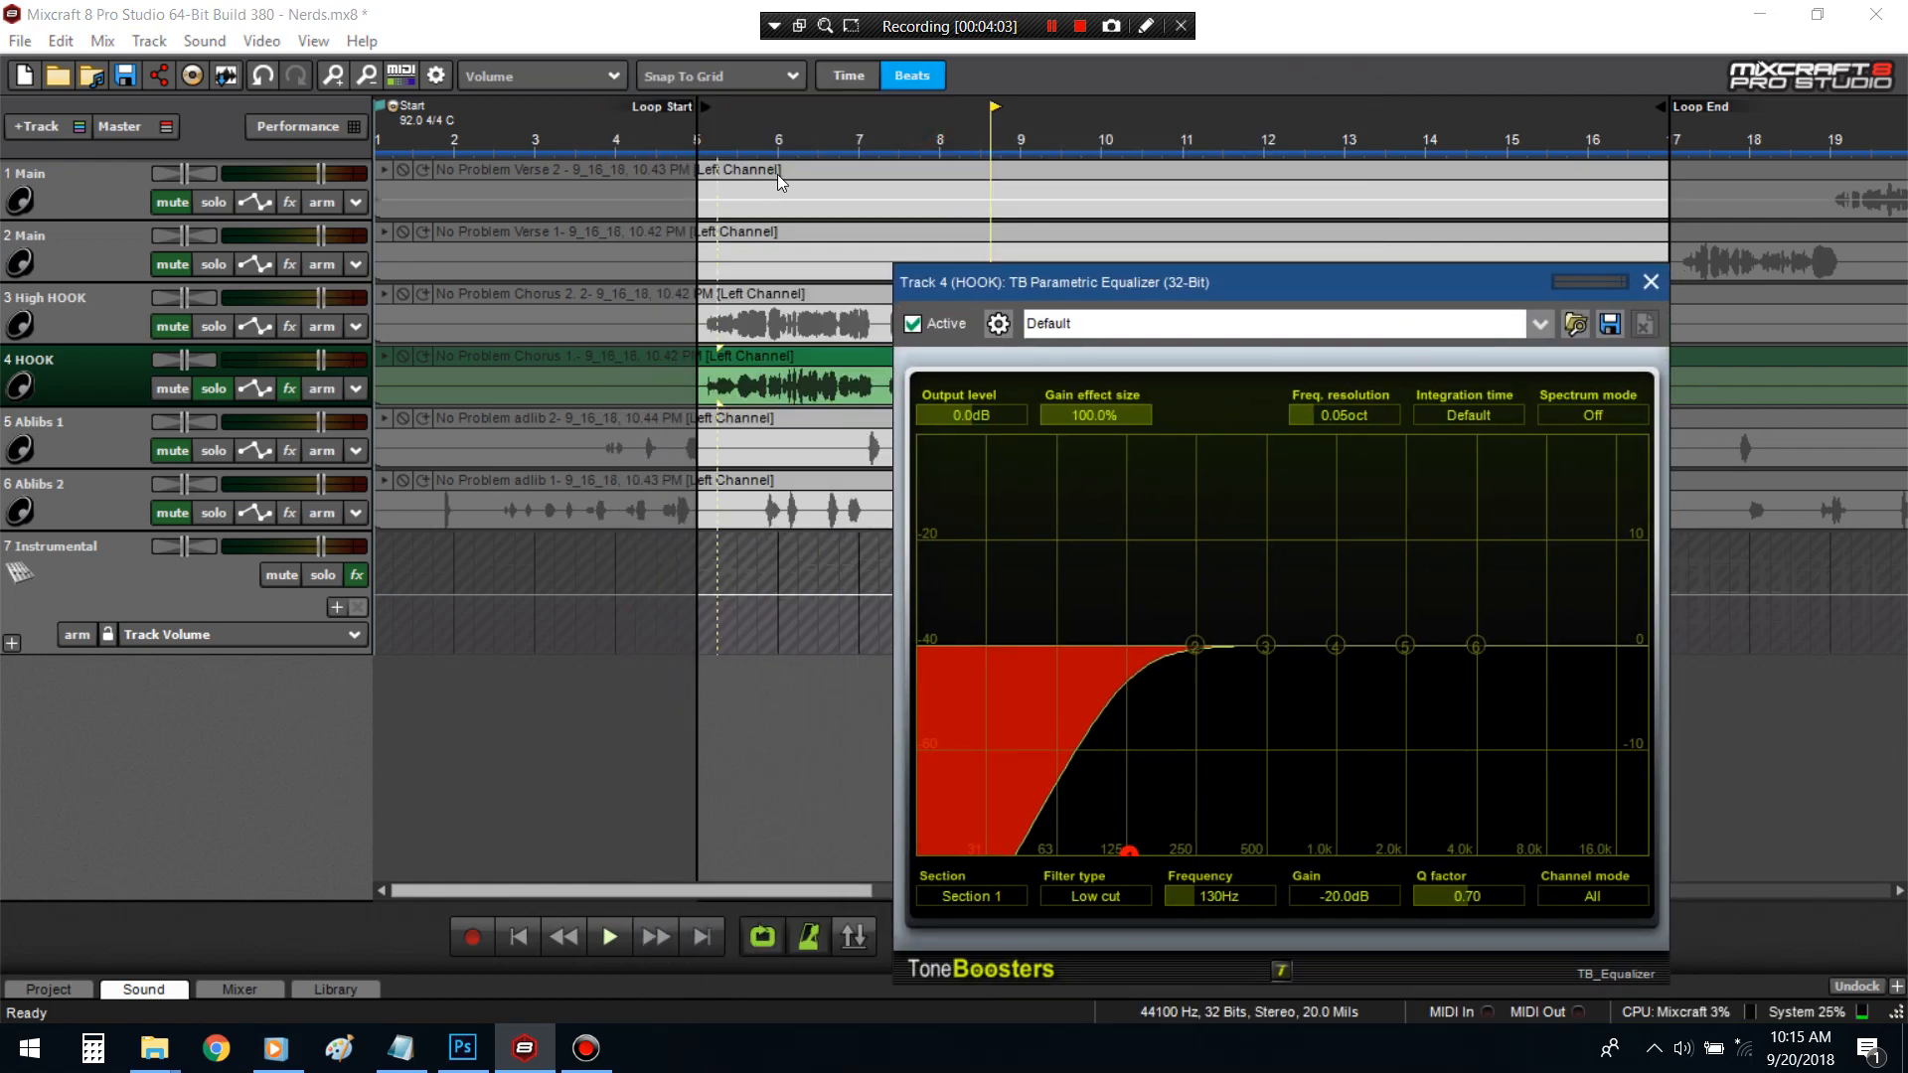
left_click(702, 123)
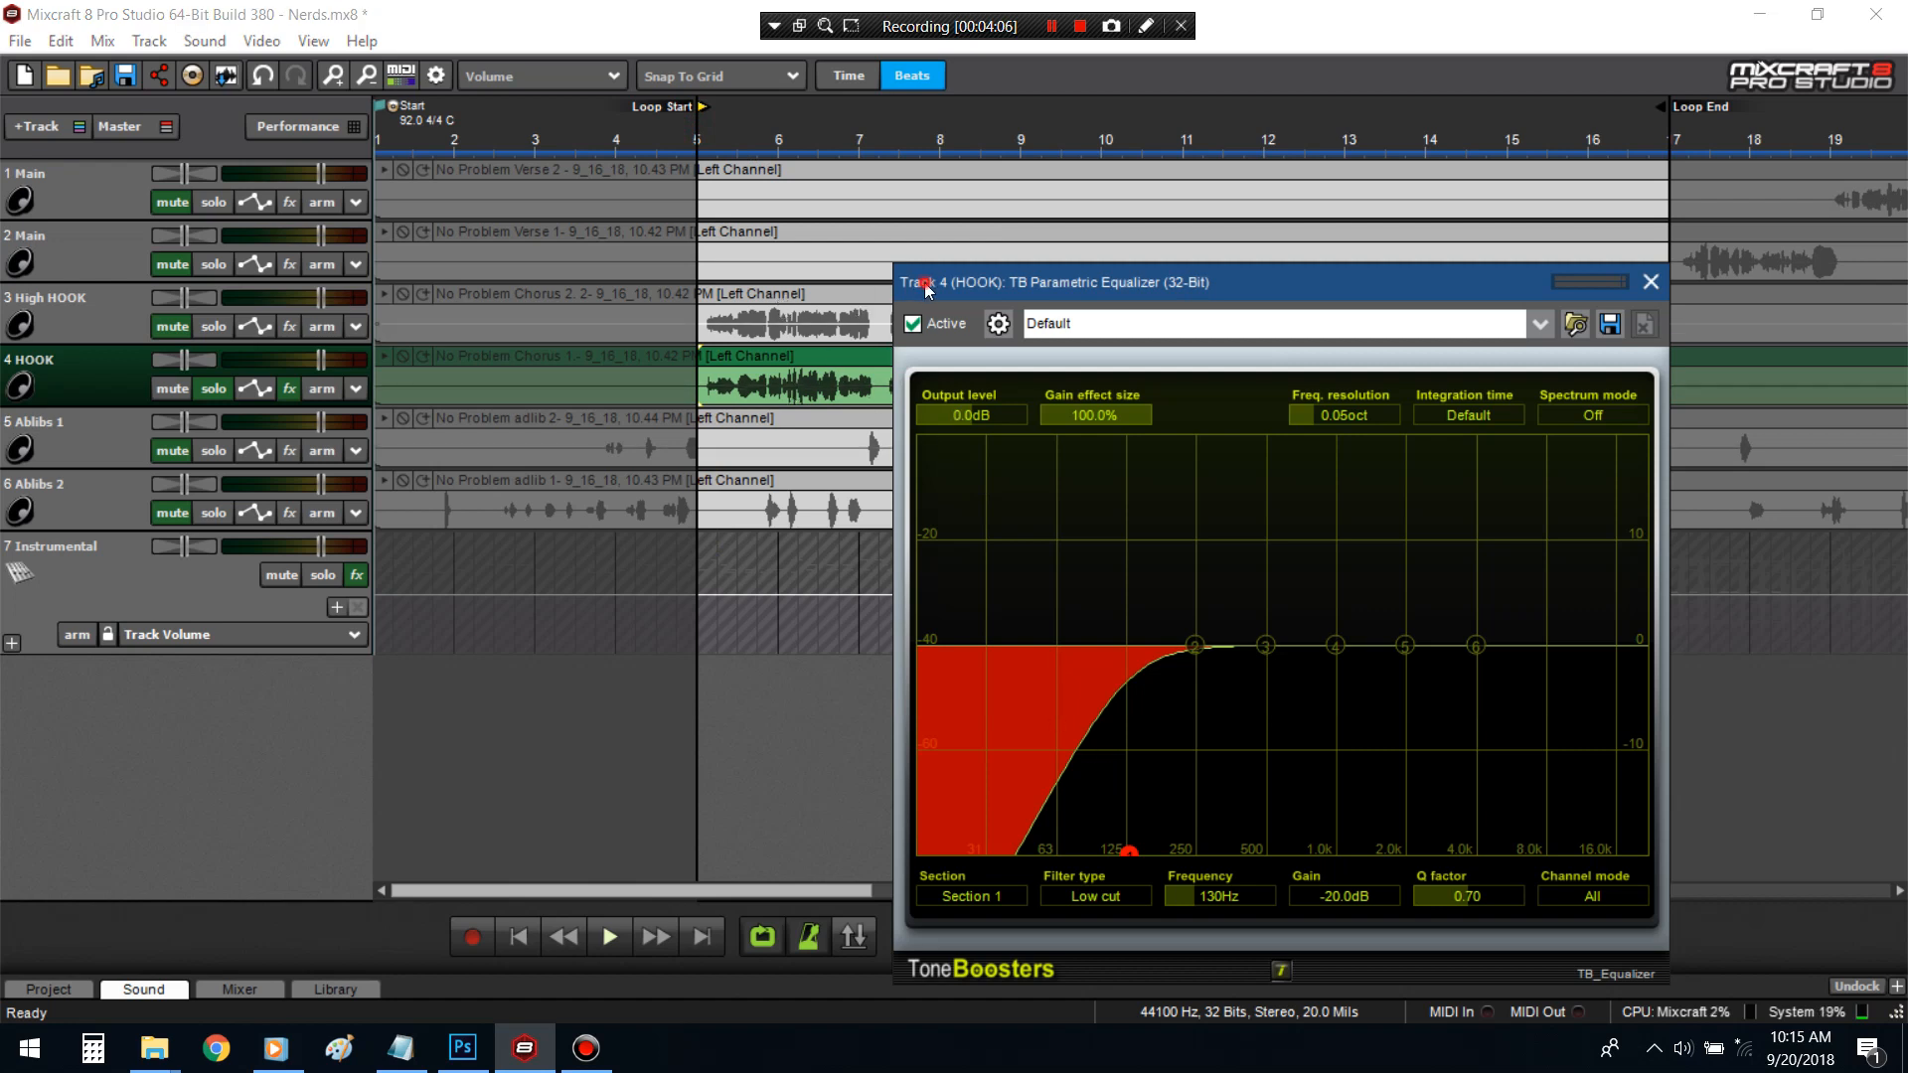
left_click_drag(922, 282, 893, 189)
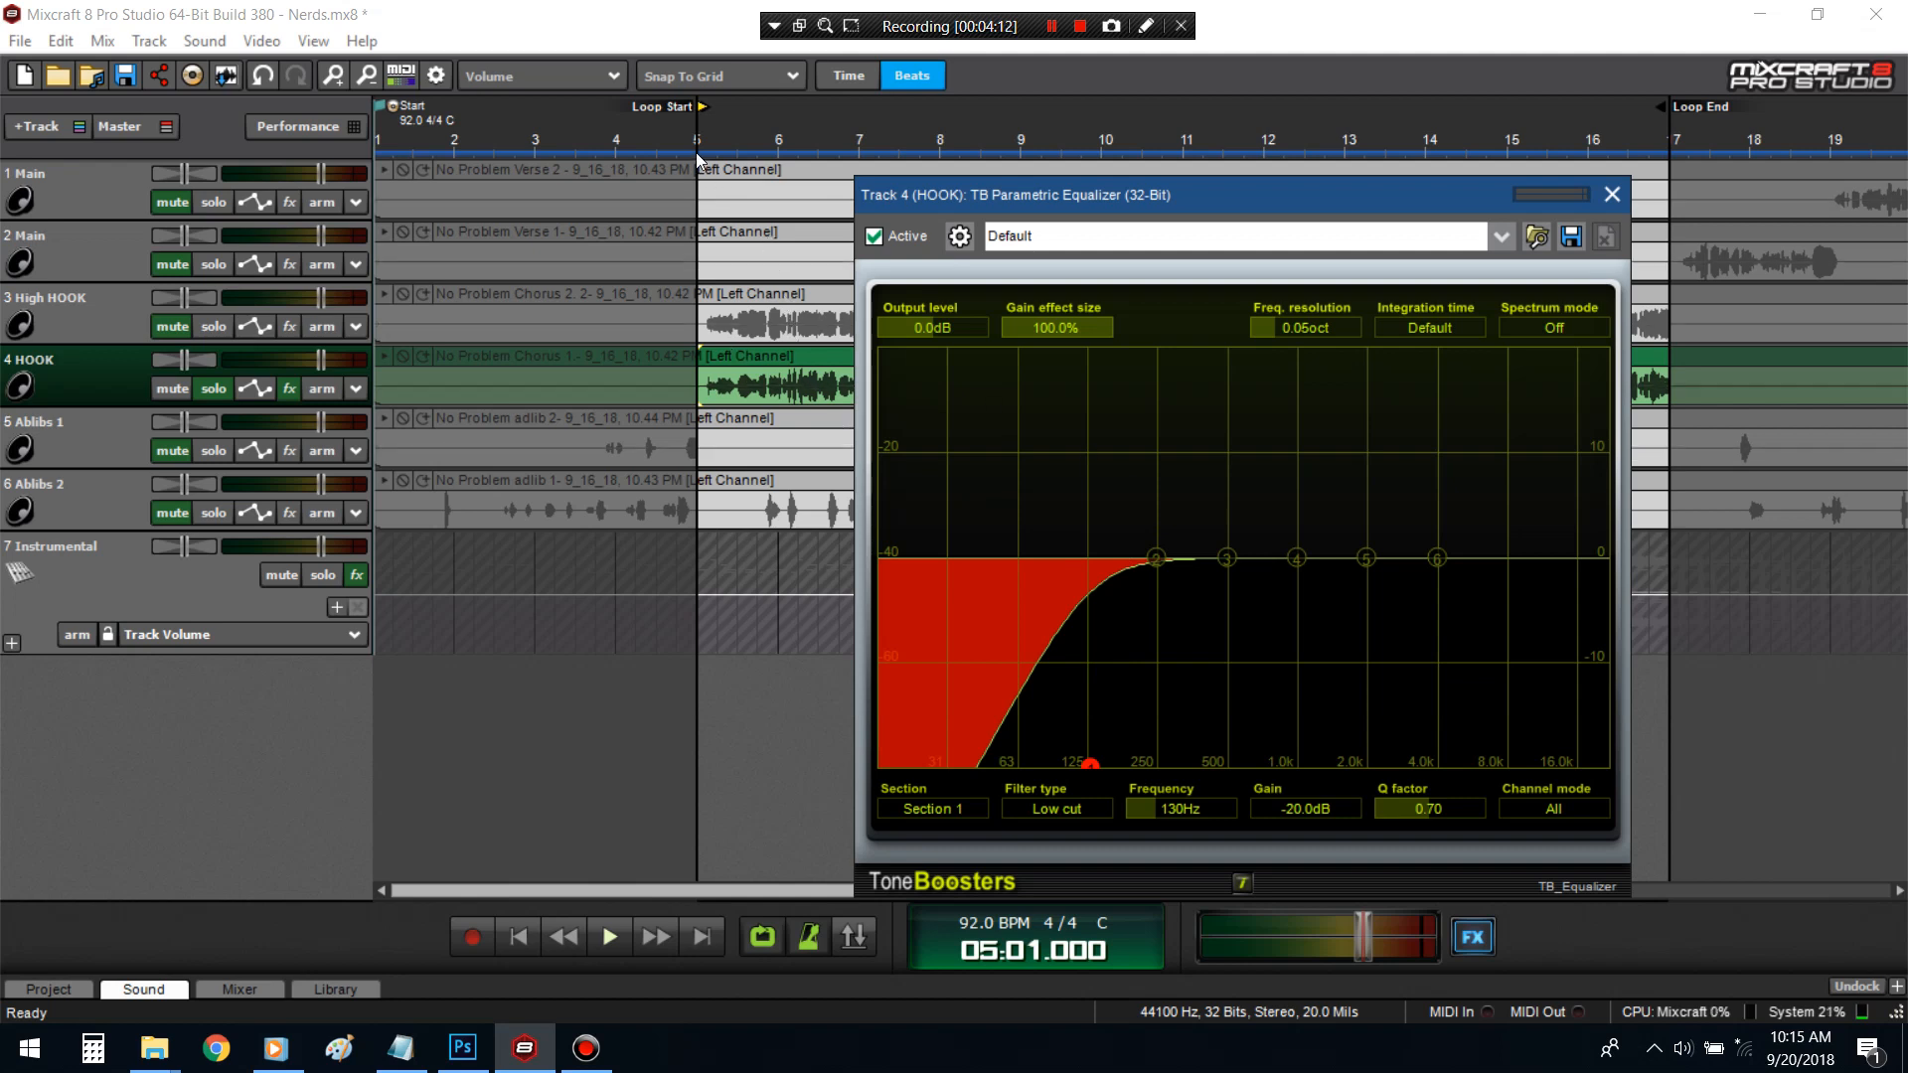
left_click_drag(1091, 768, 1093, 726)
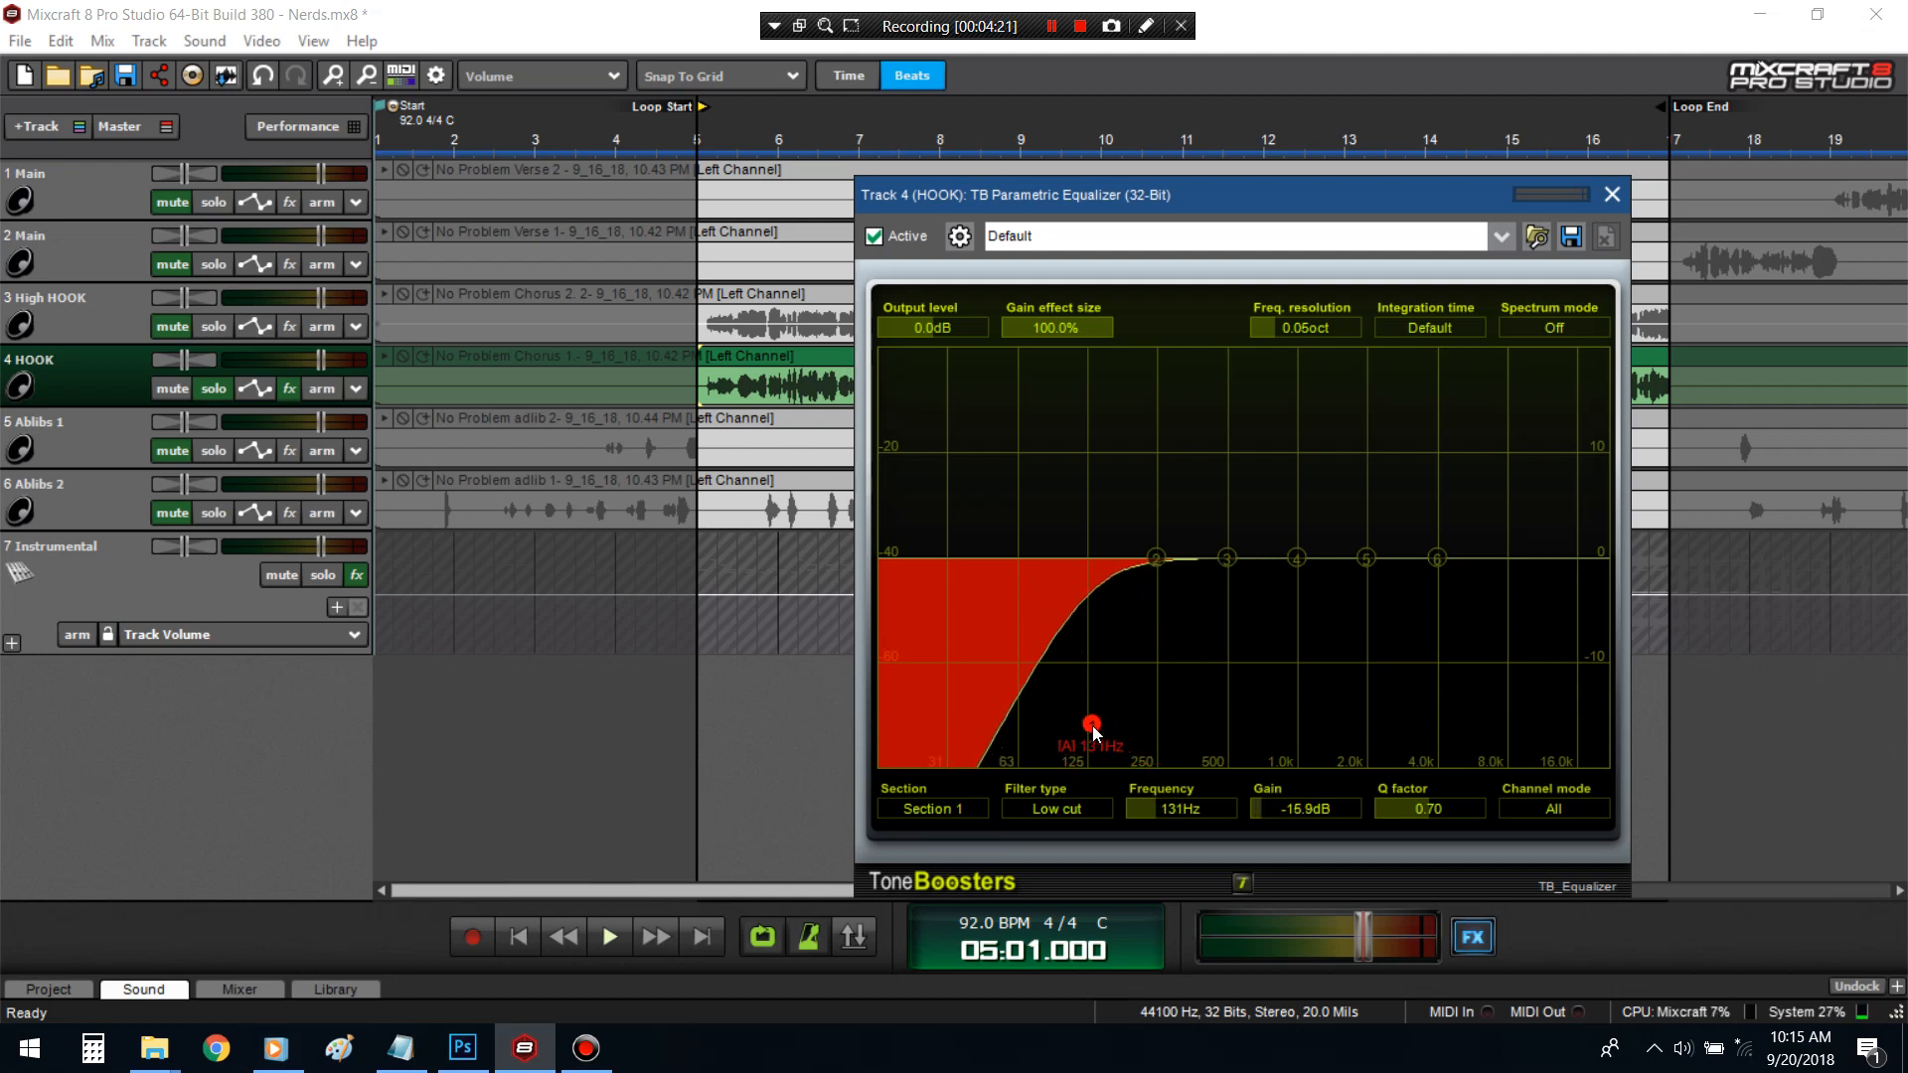
left_click_drag(1093, 732, 1063, 698)
left_click(686, 137)
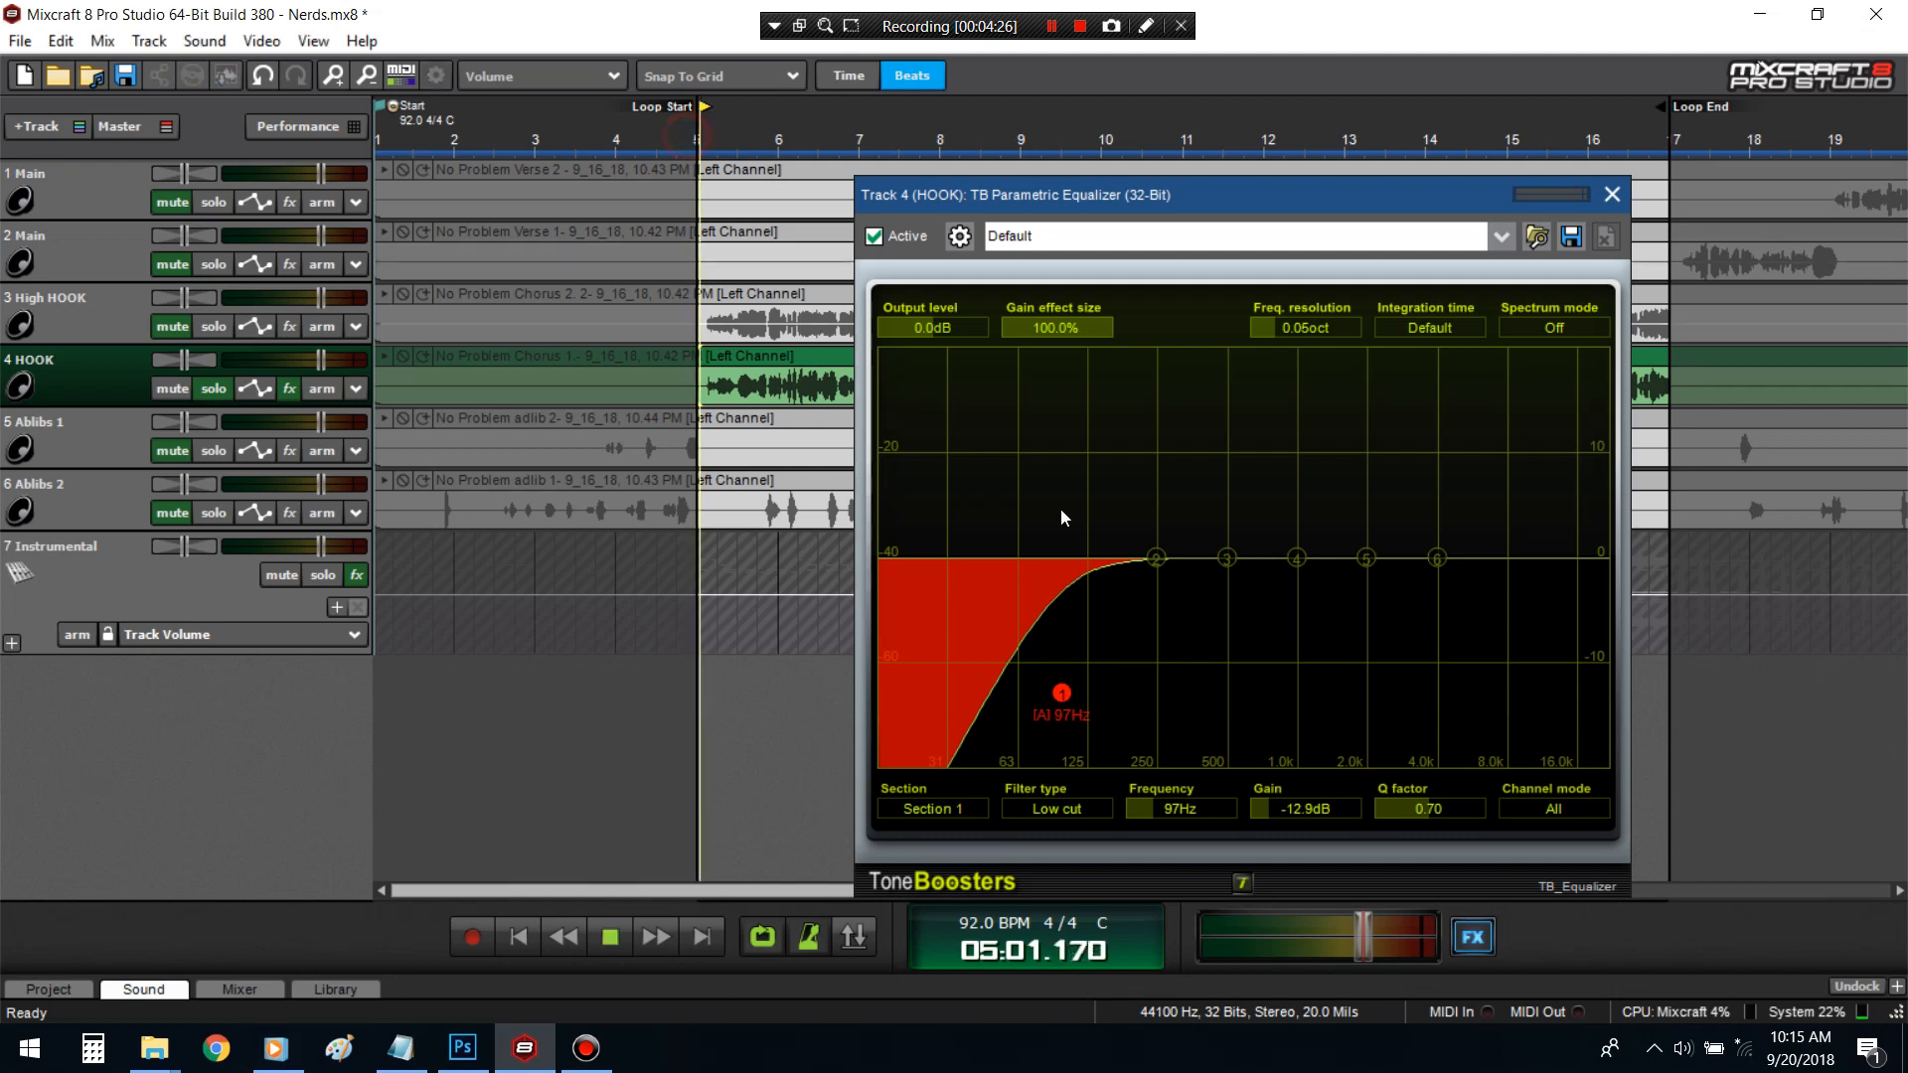
mouse_move(1063, 693)
left_mouse_down()
mouse_move(1131, 683)
mouse_move(1061, 661)
left_mouse_up()
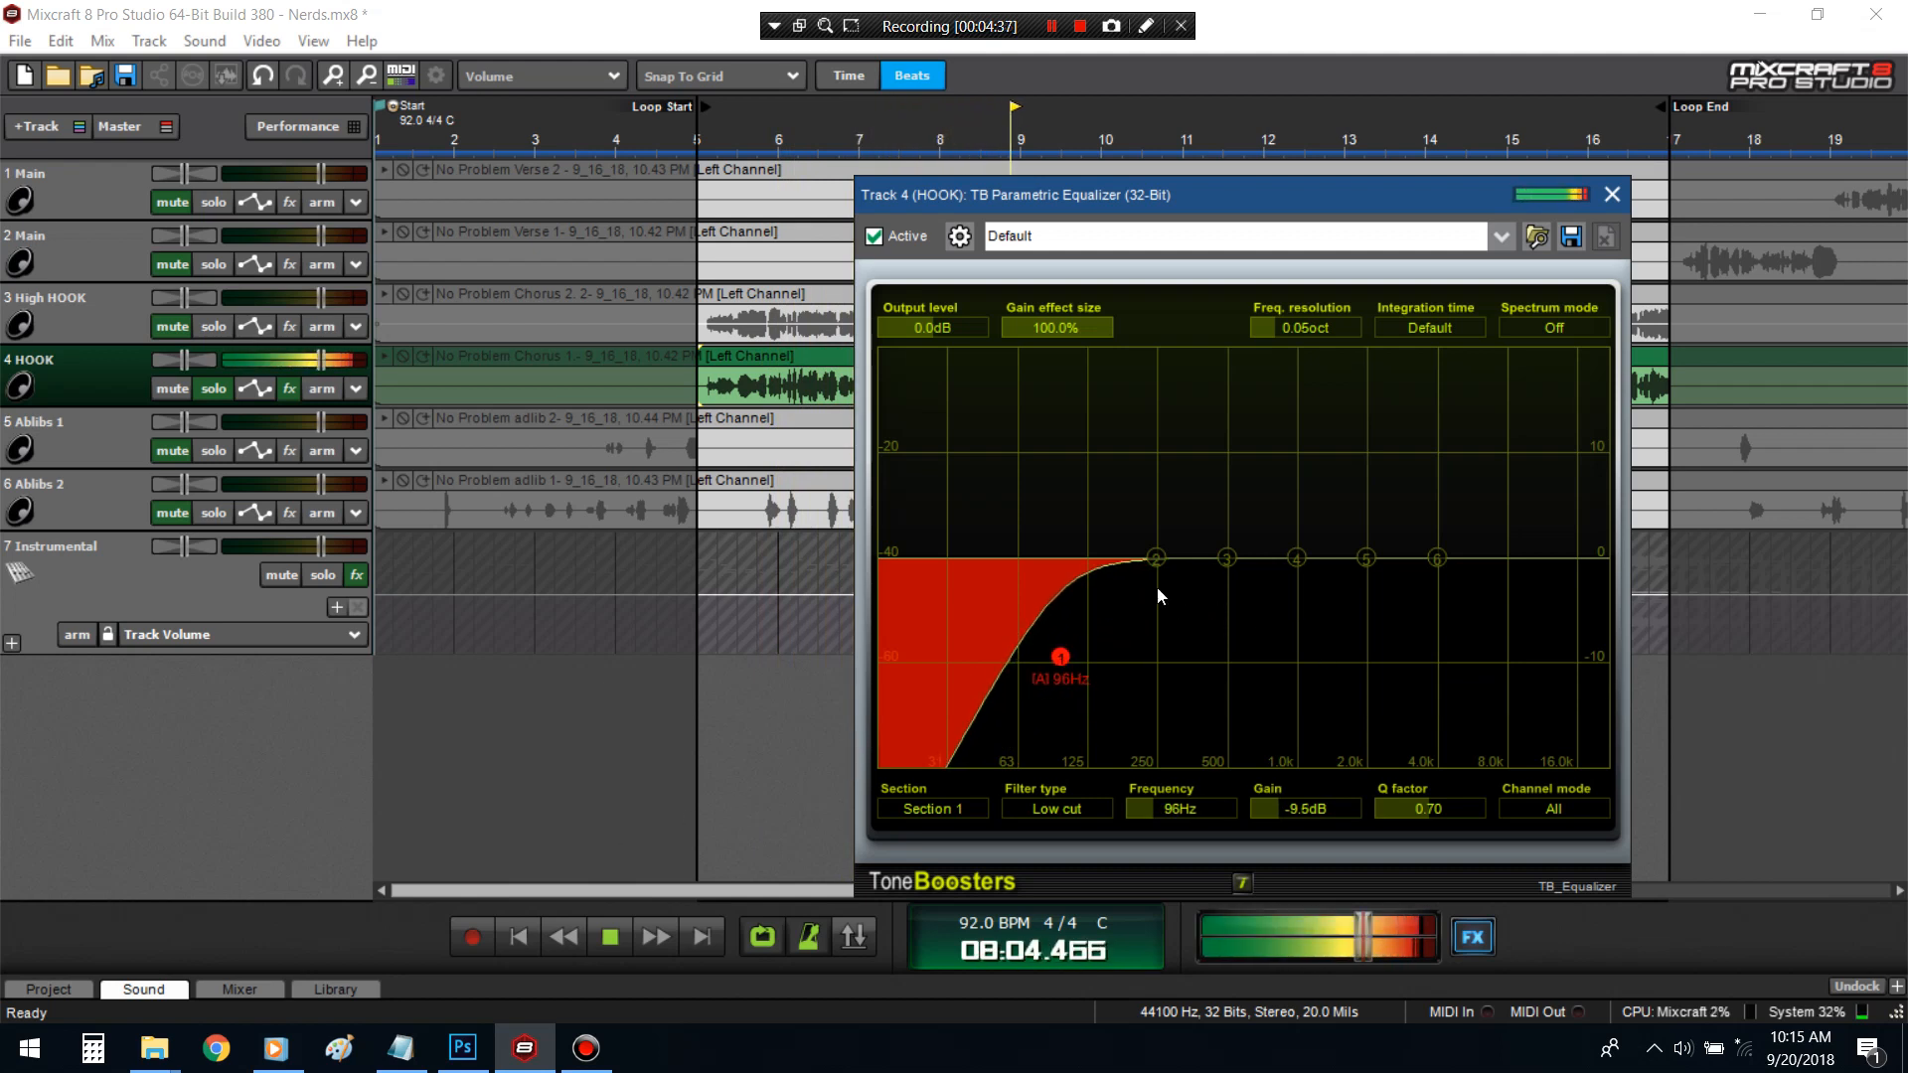
- Set equalizer Section 3 to a cut of about -2.1 dB at 313 Hz with a Q factor of 2.74
left_click_drag(1227, 559, 1195, 510)
left_click_drag(1419, 805, 1452, 805)
left_click_drag(1195, 509, 1180, 500)
left_click_drag(1443, 807, 1411, 808)
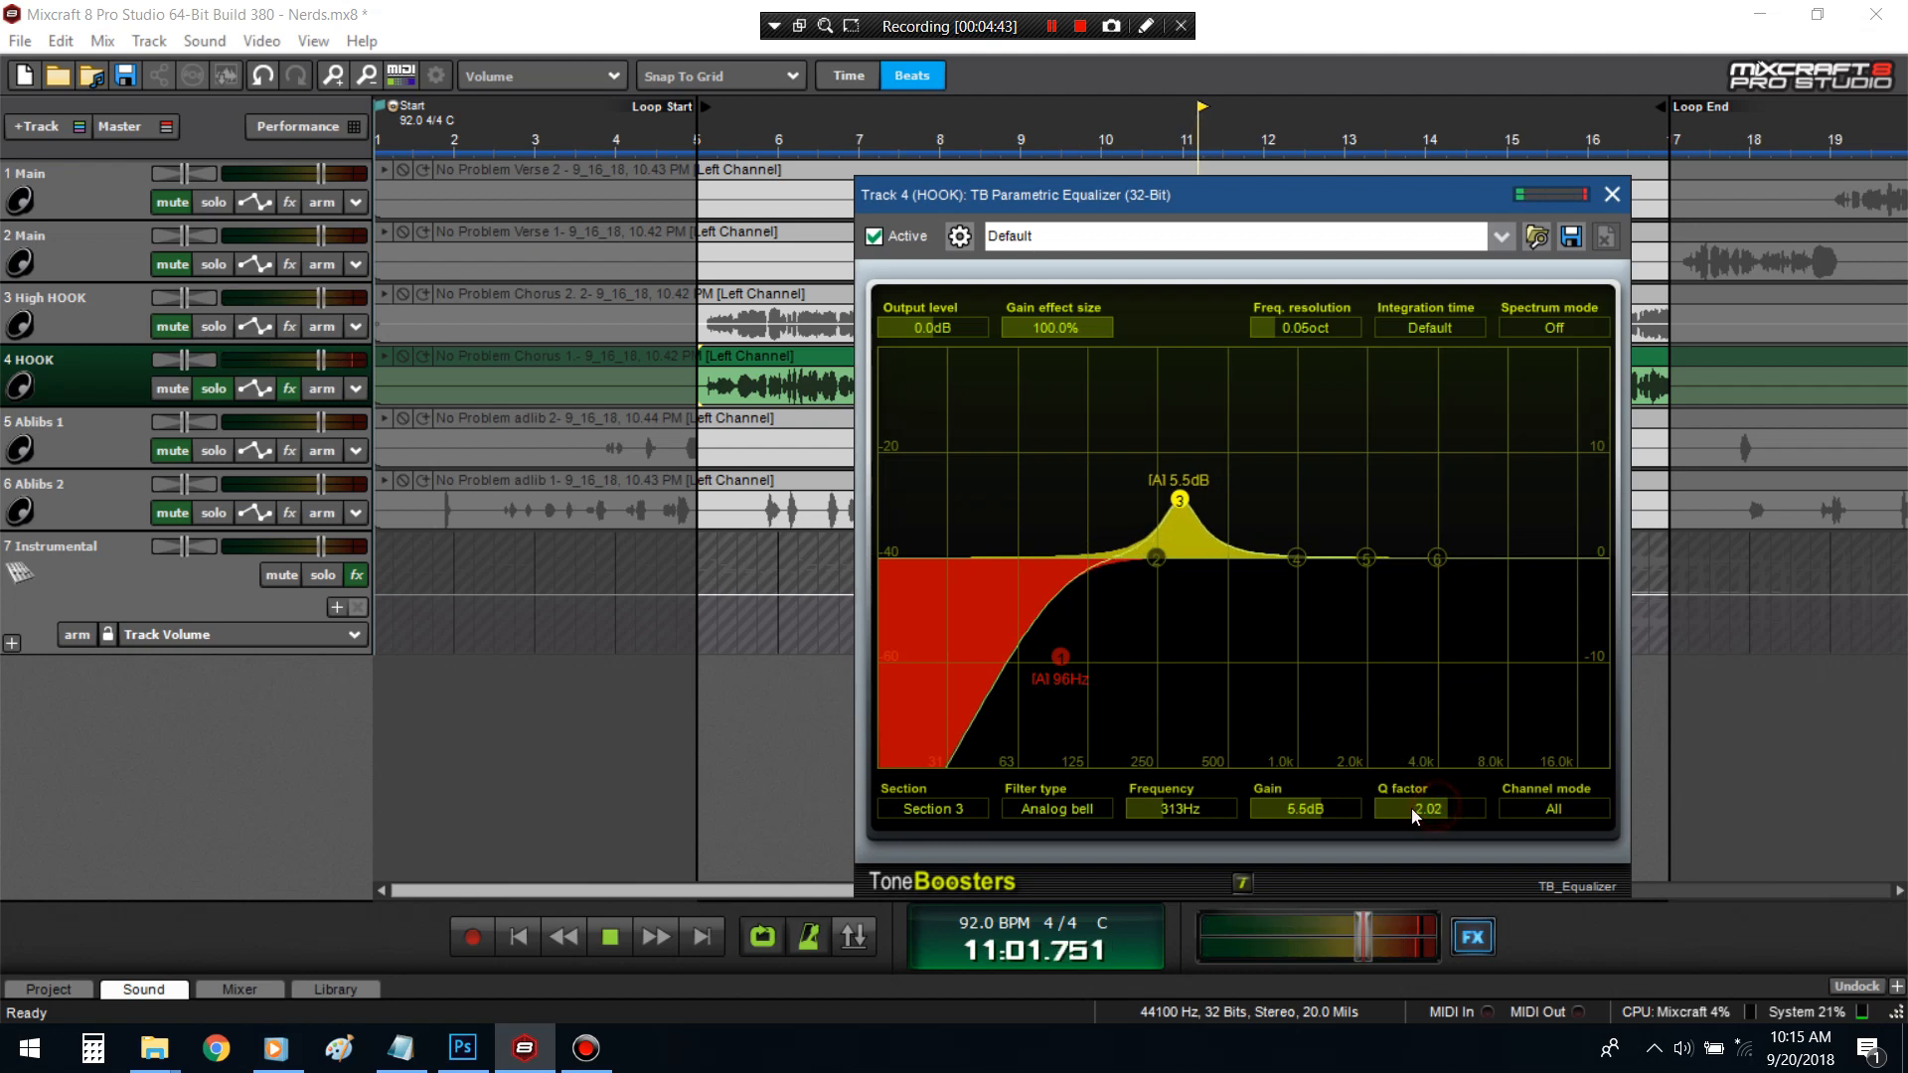
left_click_drag(1297, 795, 1270, 828)
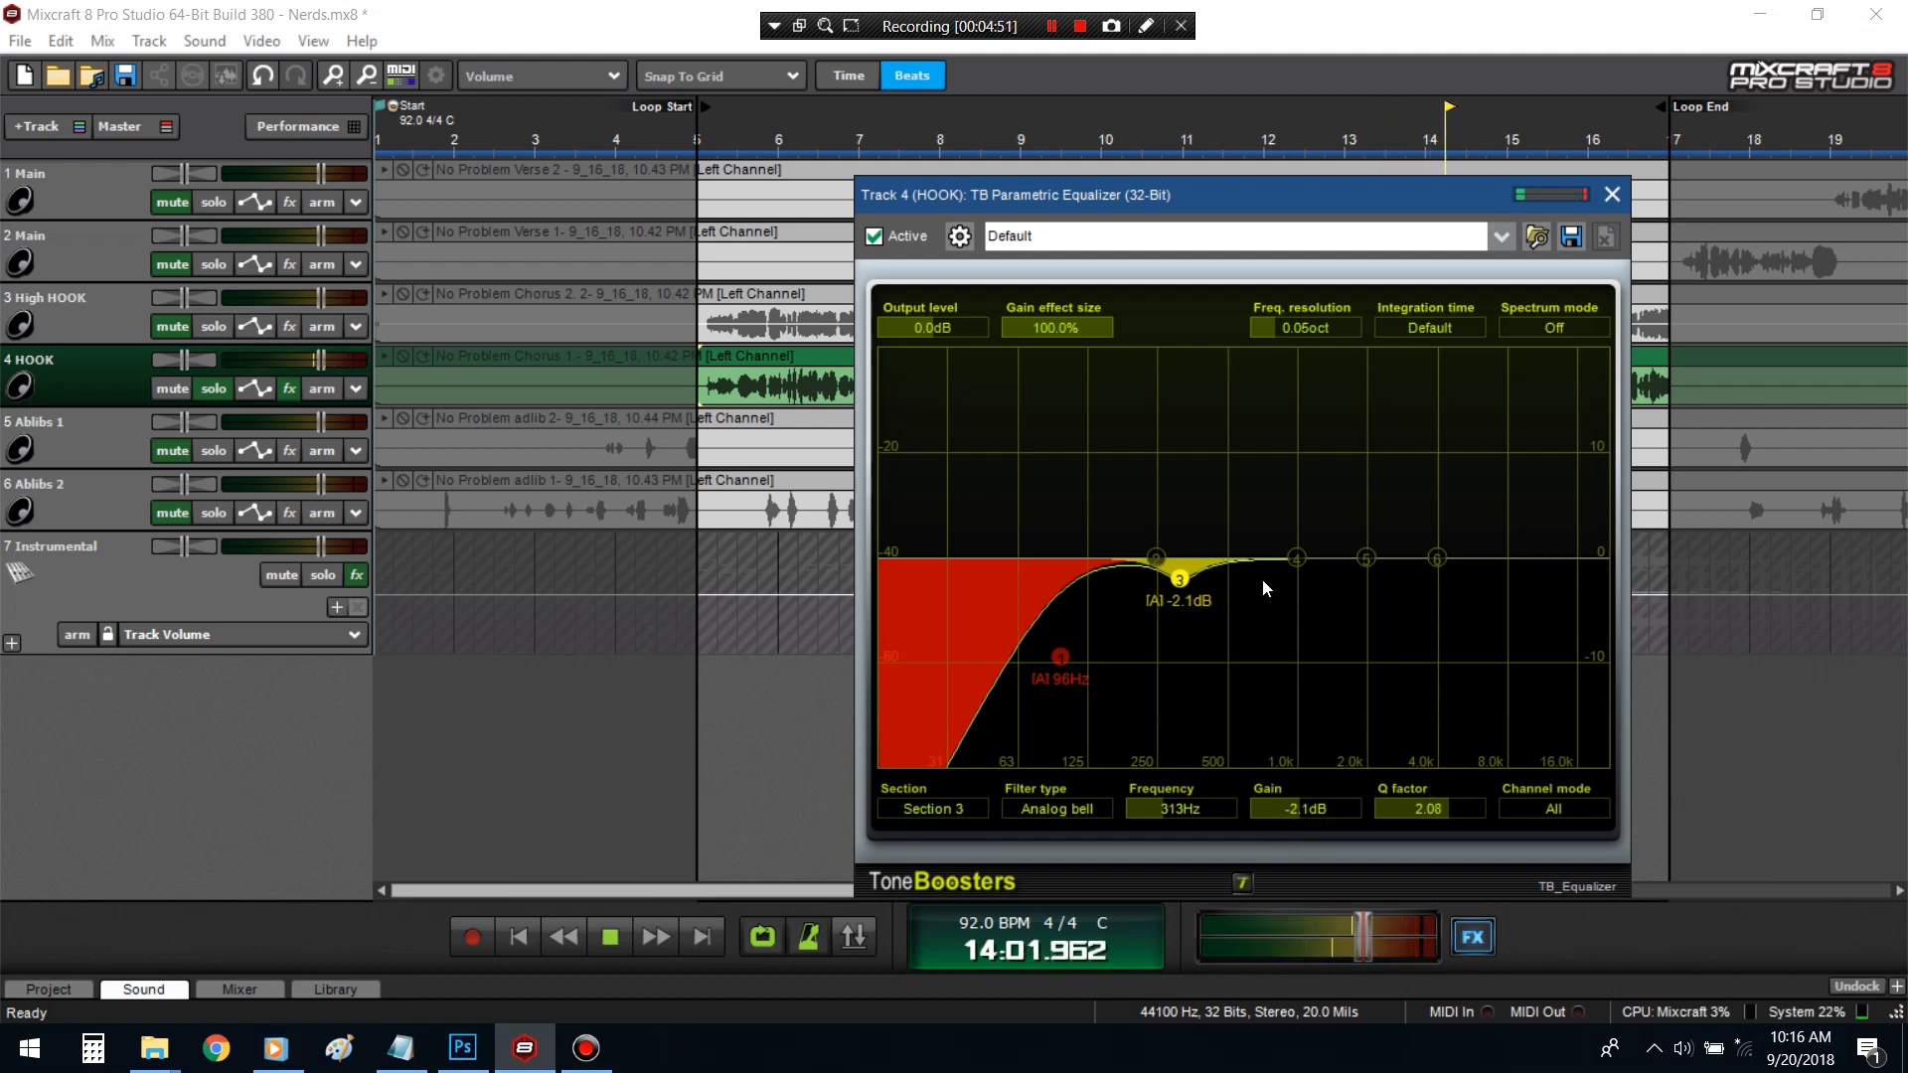
left_click_drag(1427, 813, 1441, 815)
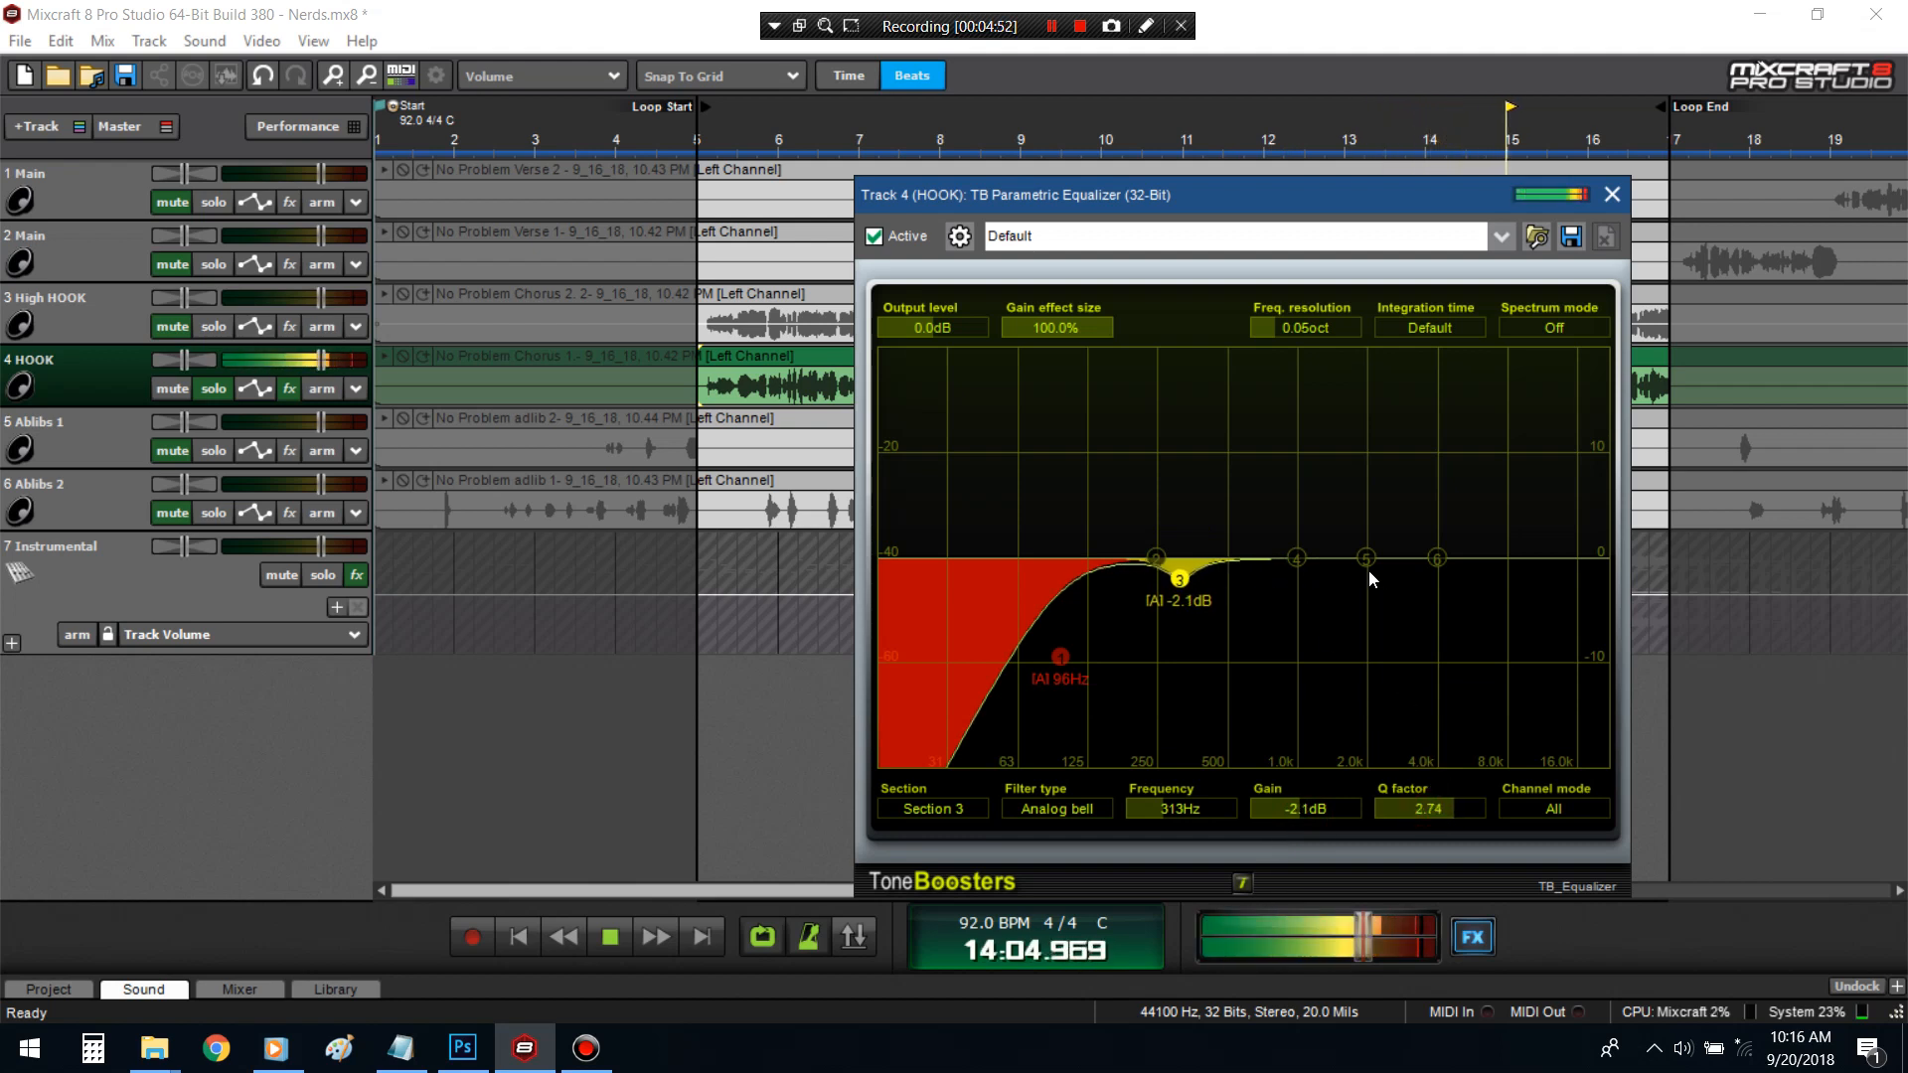
- Set equalizer Section 5 to a cut of about -2.5 dB at 1211 Hz with a Q factor of 2.26
left_click_drag(1368, 571, 1315, 490)
left_click_drag(1411, 808, 1465, 809)
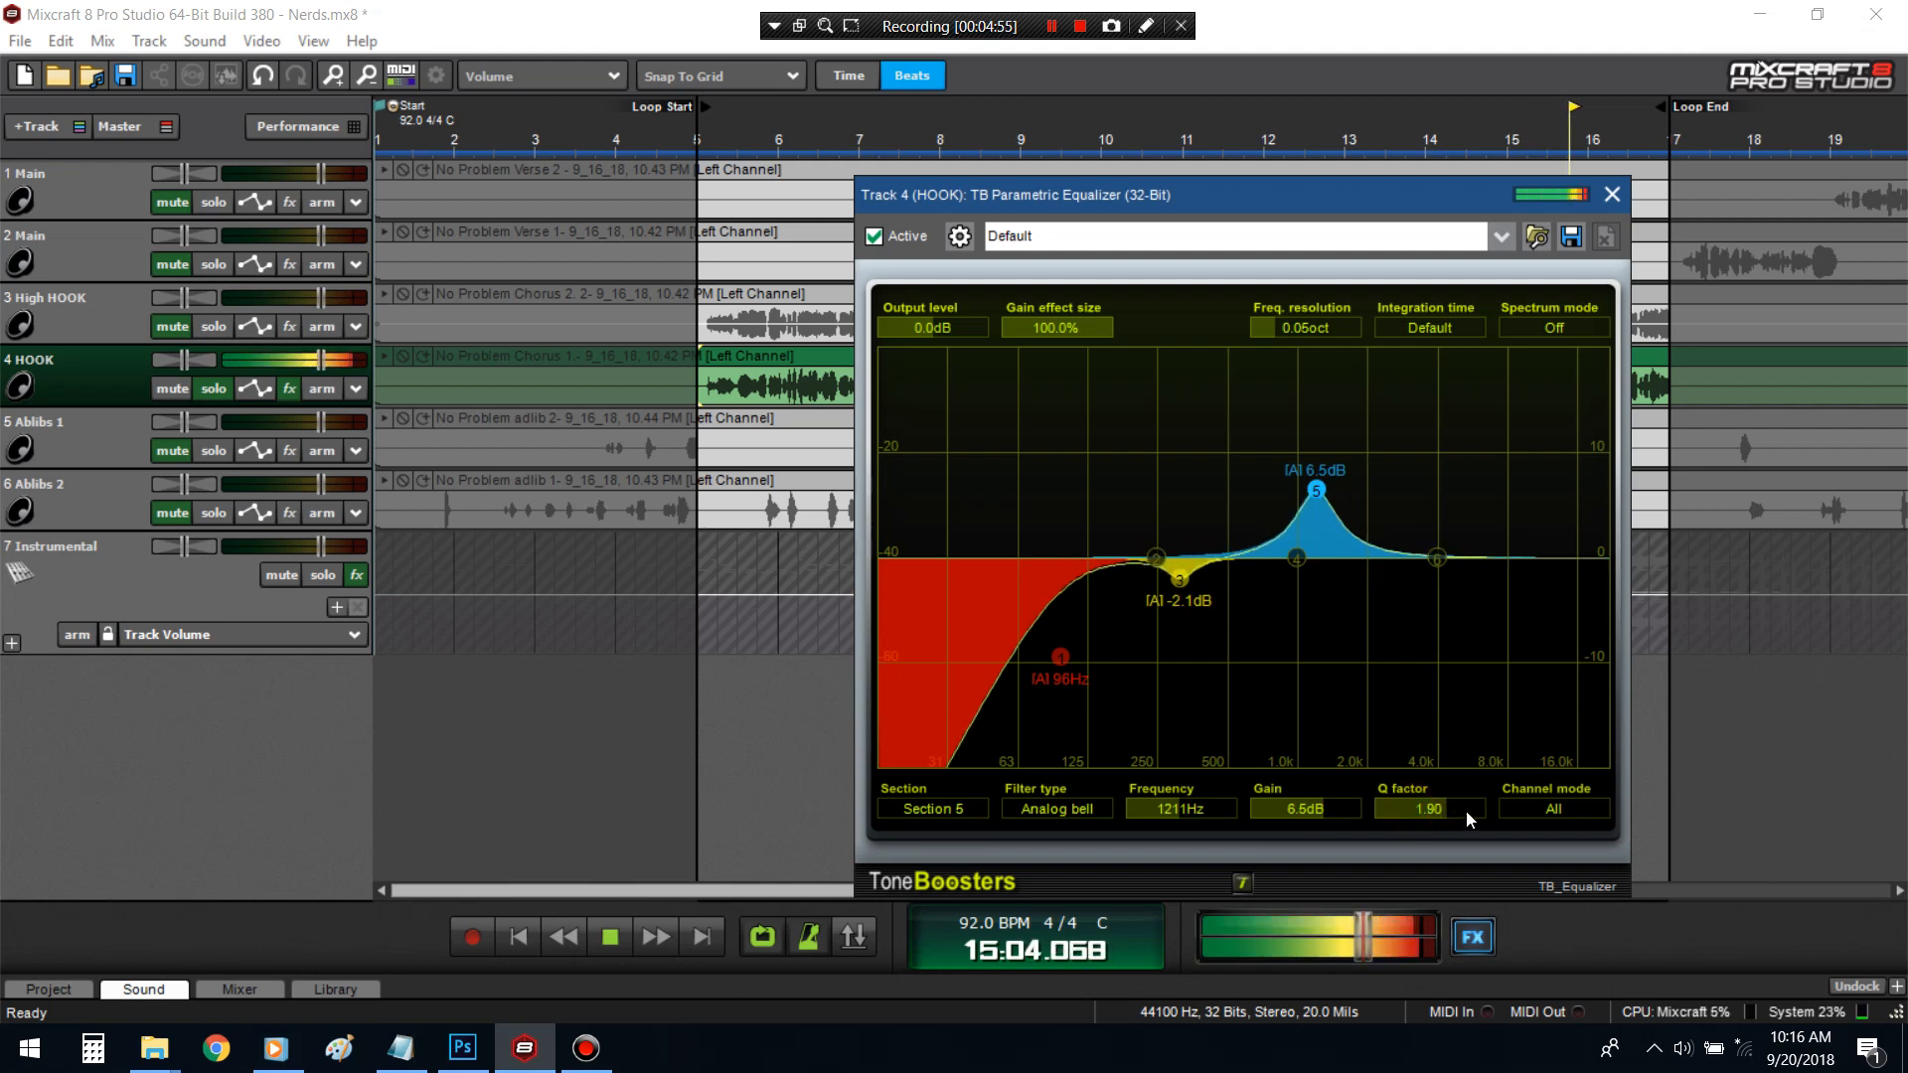
left_click_drag(1310, 810, 1279, 811)
left_click_drag(1403, 805, 1421, 814)
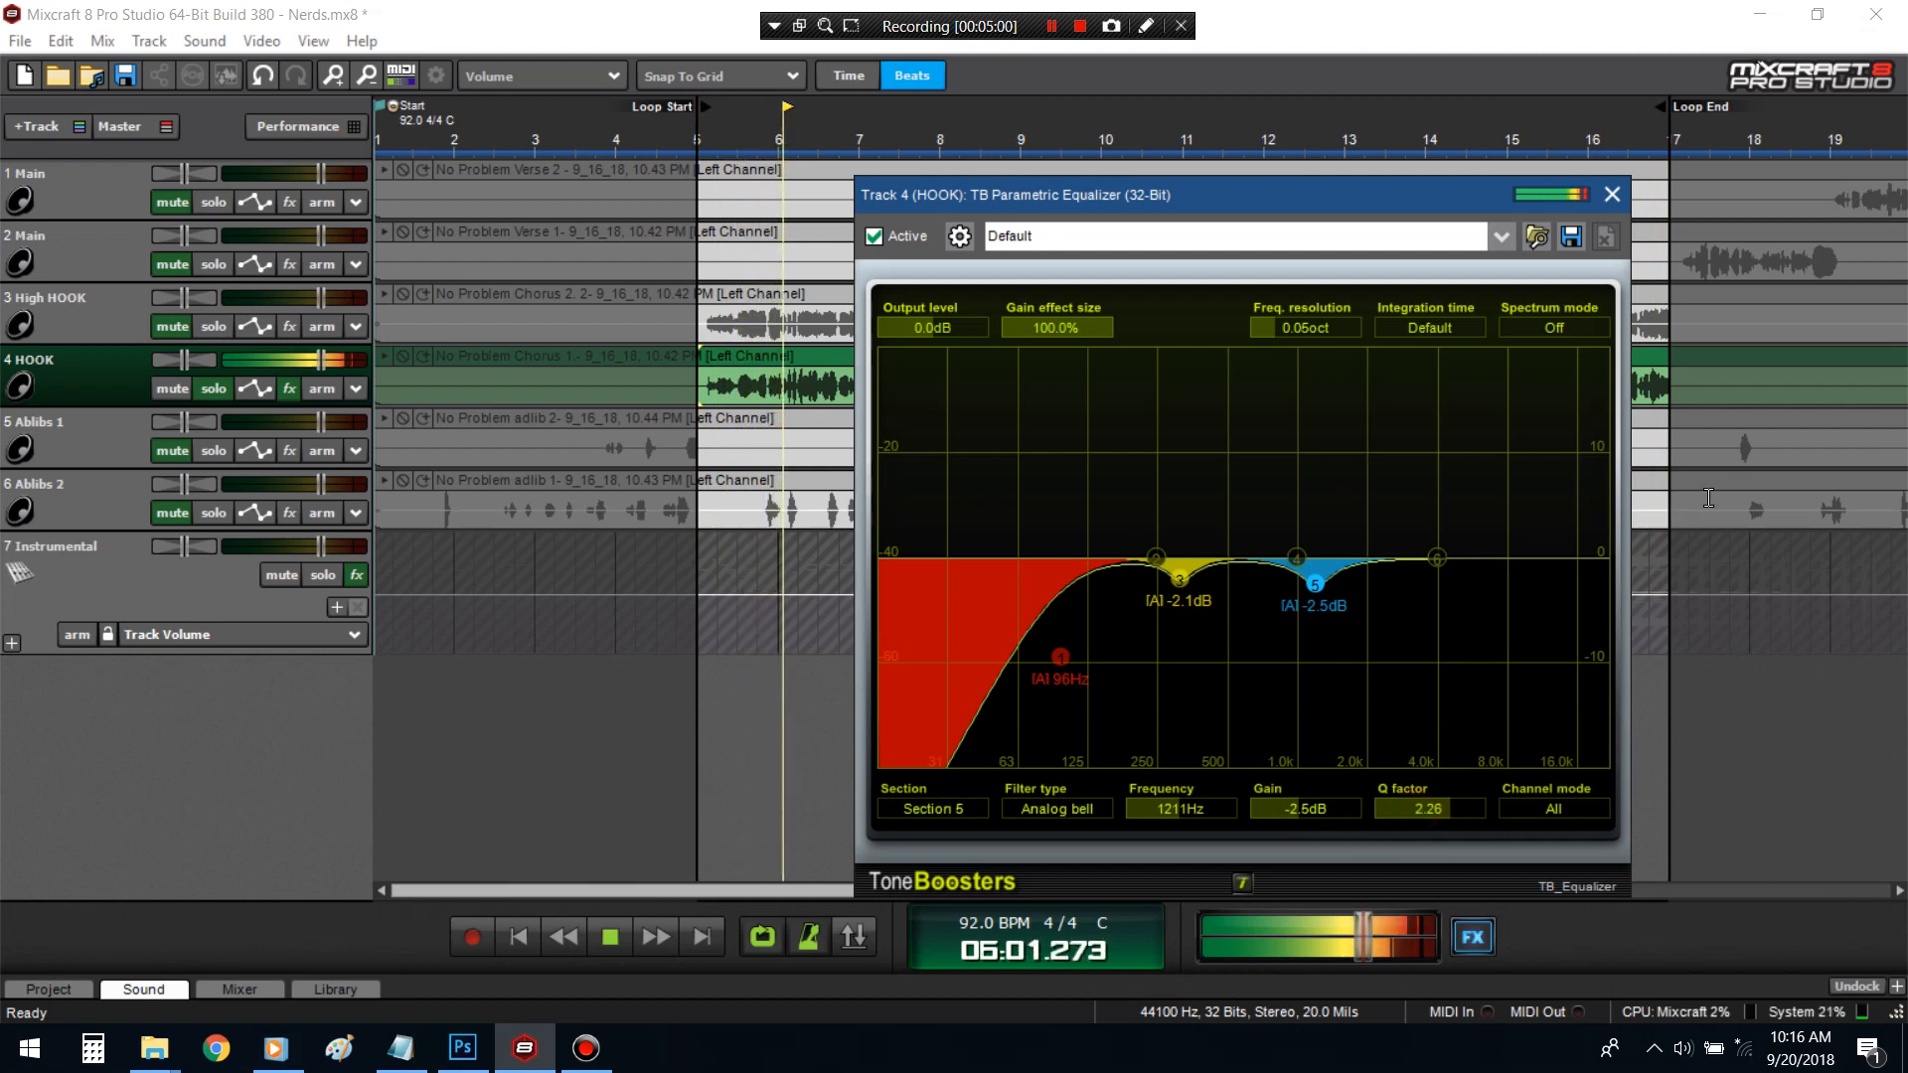
- Set Section 2 to a -1.5 dB cut at 222 Hz with Q 2.96, and raise Section 5's Q factor to 3.46
left_click_drag(1155, 556, 1143, 516)
left_click_drag(1399, 809, 1480, 795)
left_click_drag(1144, 524, 1150, 518)
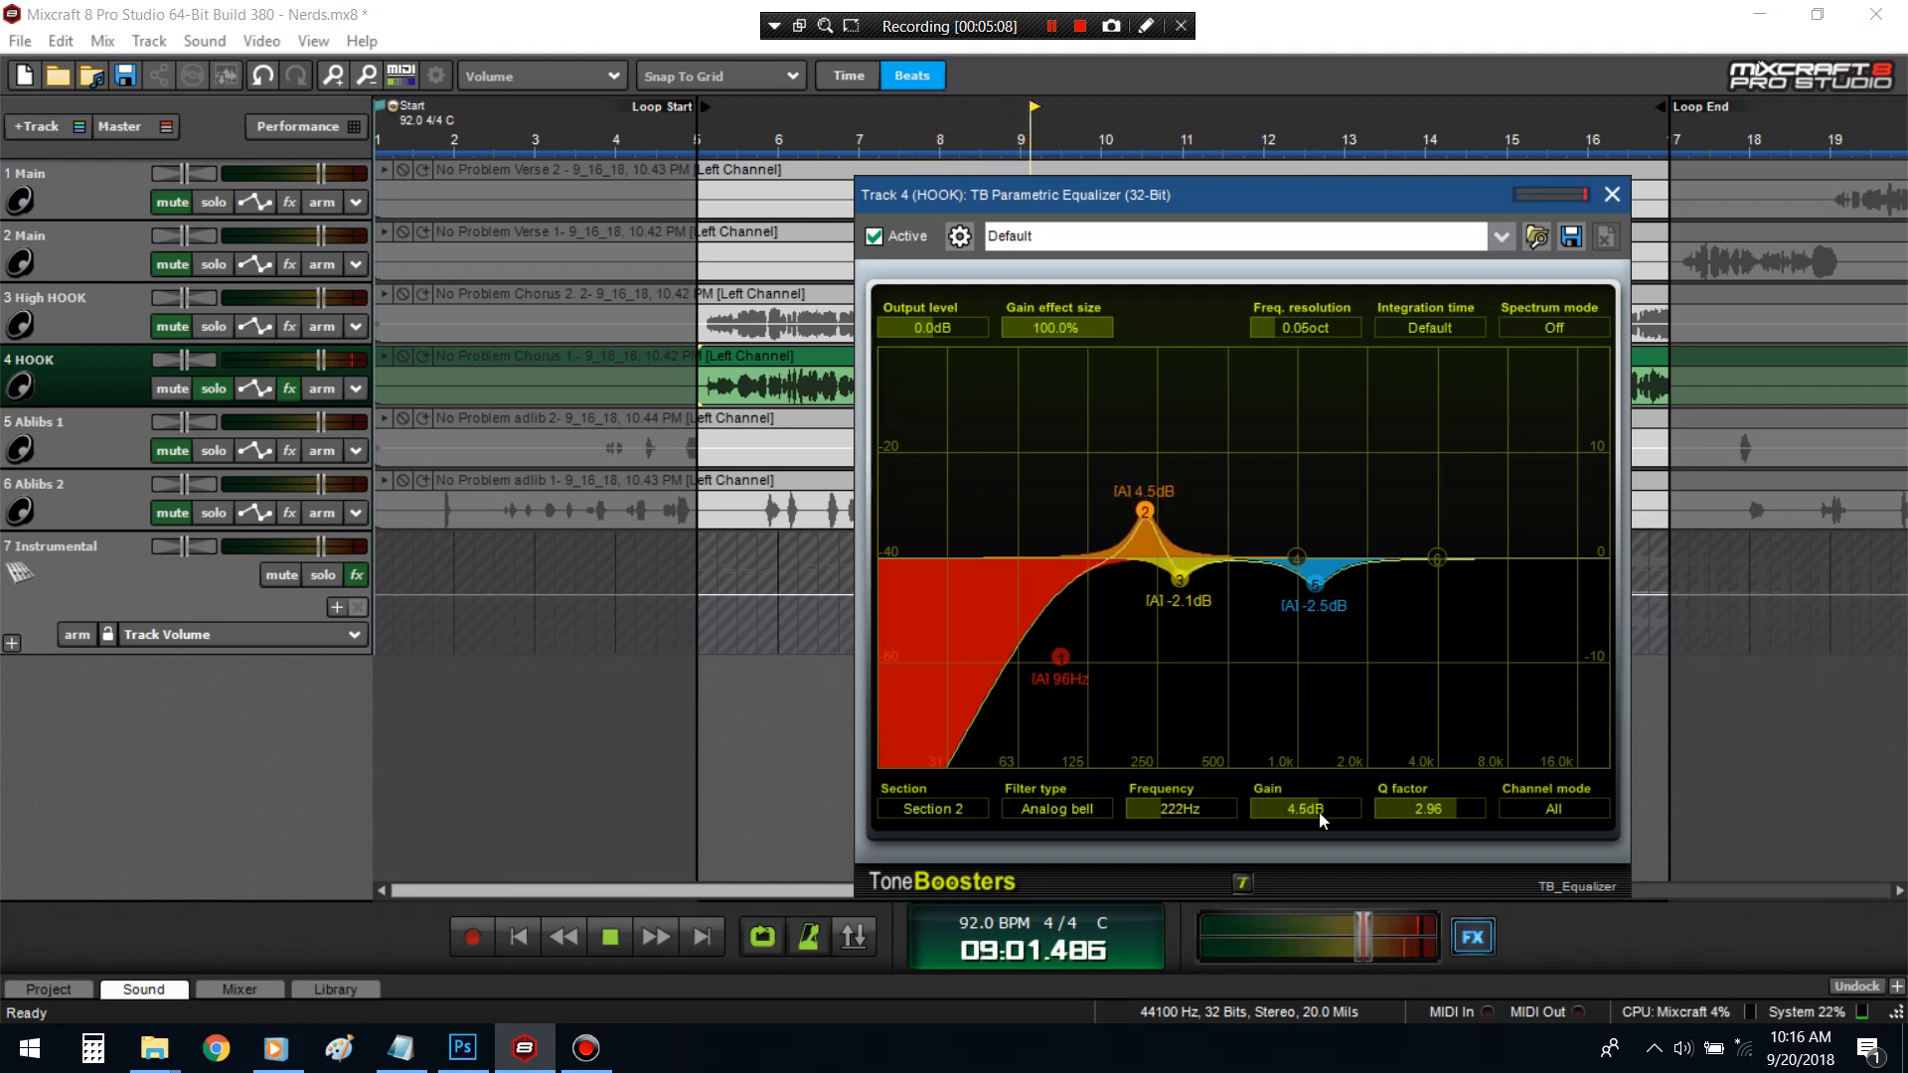
left_click_drag(1320, 813, 1250, 791)
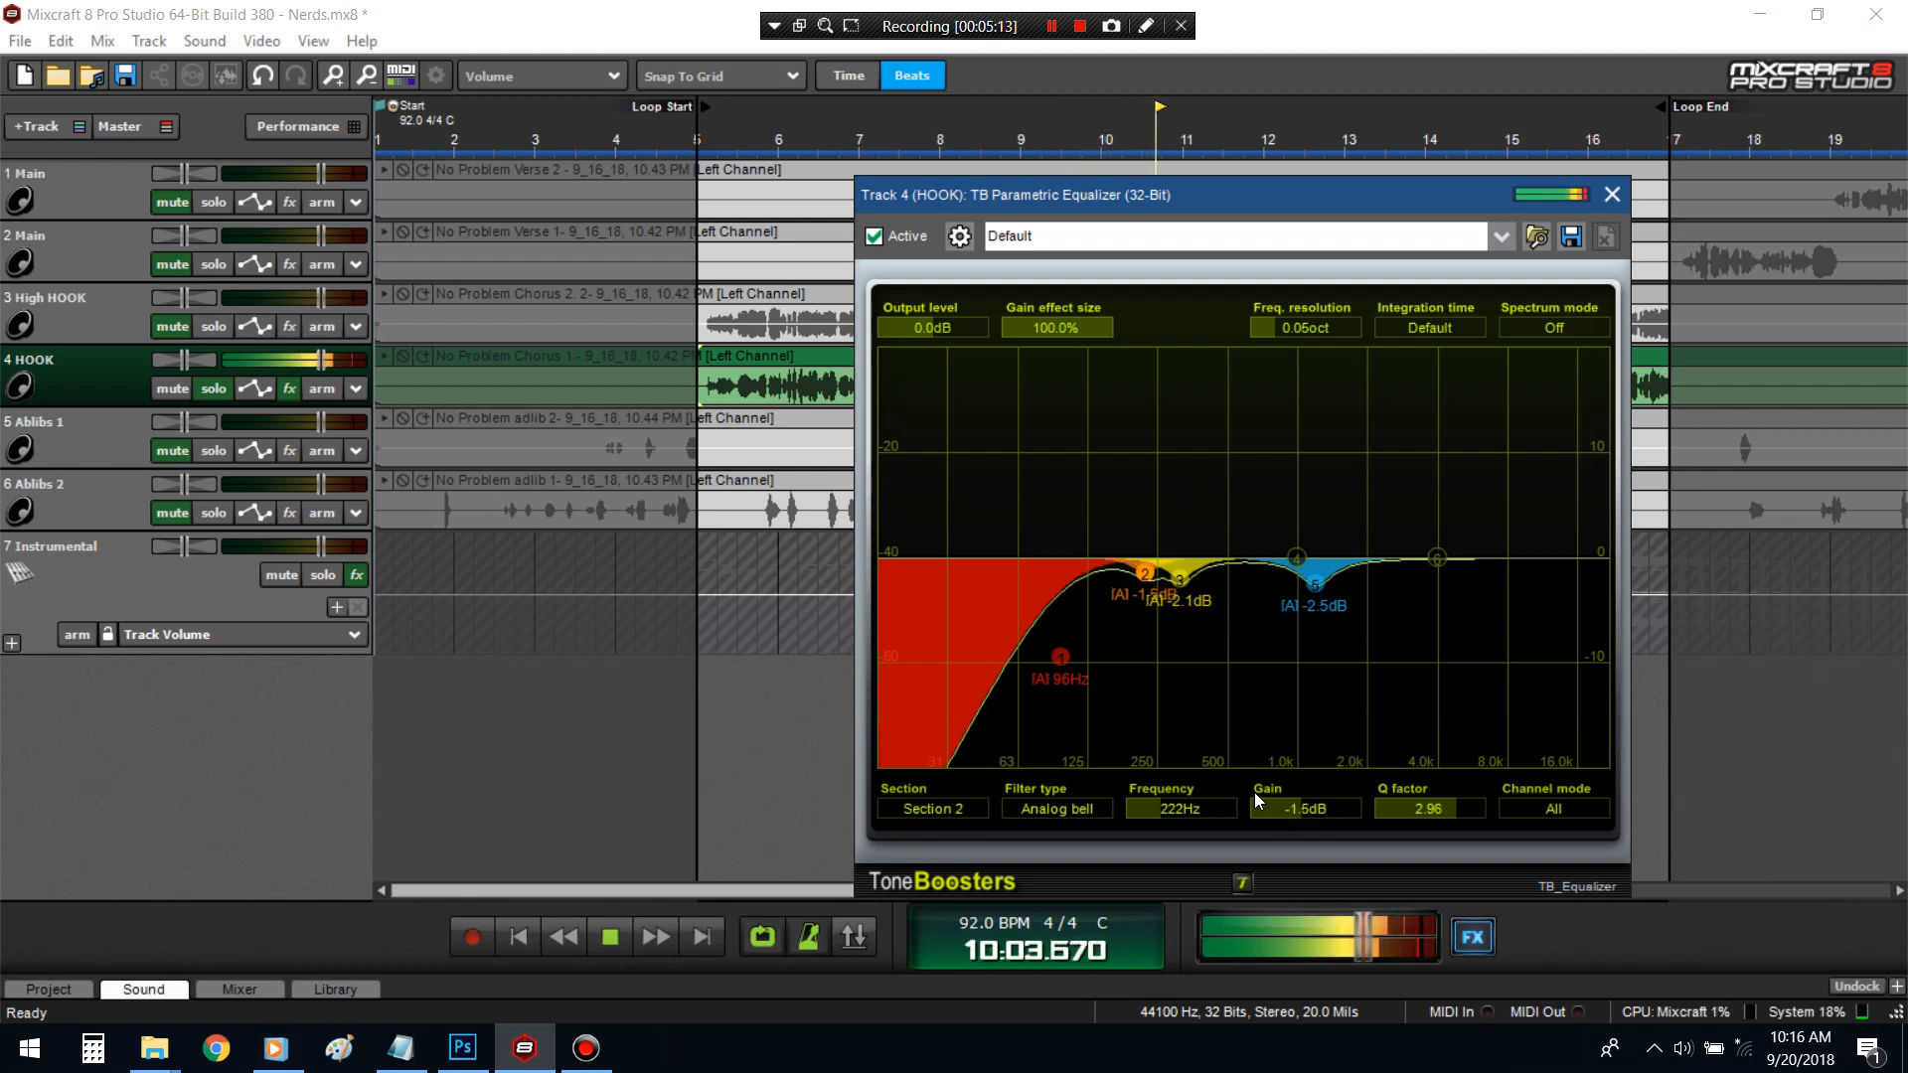
left_click(1315, 585)
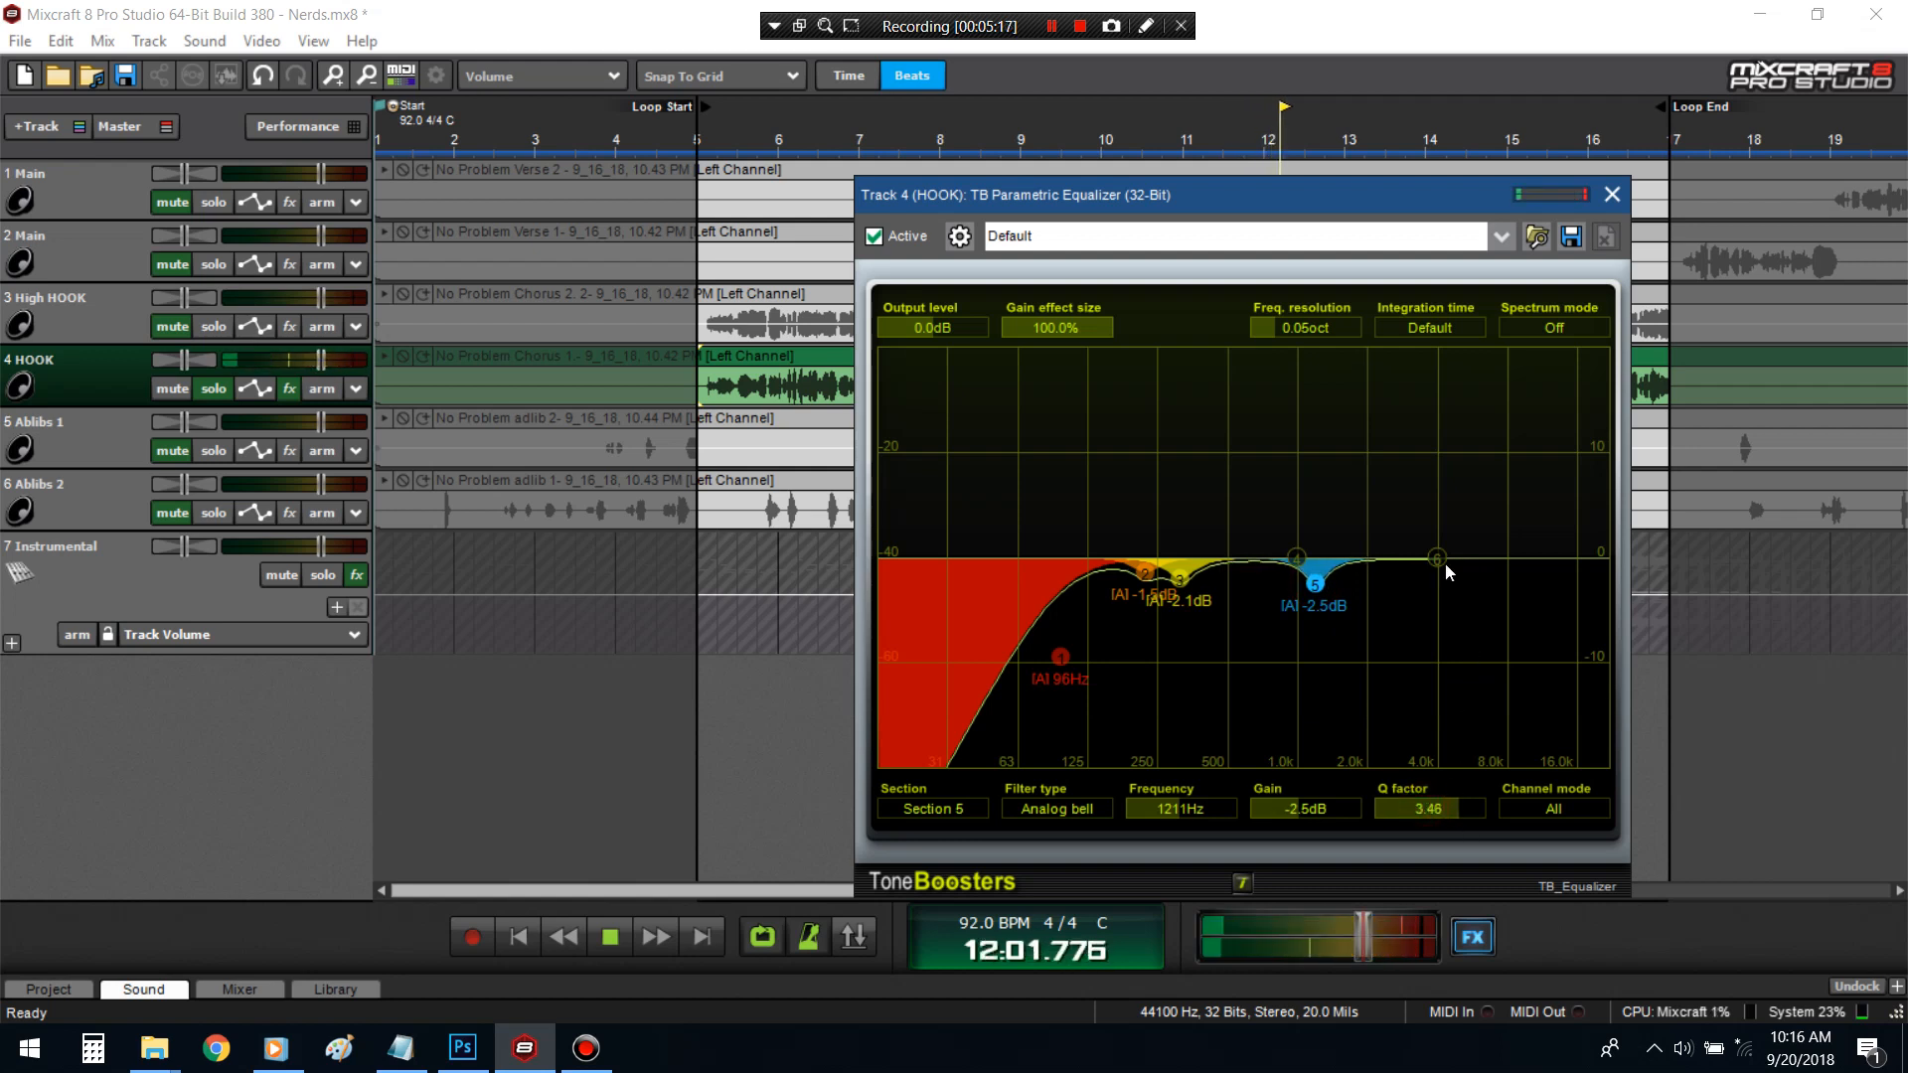
- Make Section 6 a high cut at about 19456 Hz with -18.9 dB gain and Q 0.64, and stop playback and close the equalizer
left_click_drag(1437, 558, 1558, 741)
left_click(1077, 809)
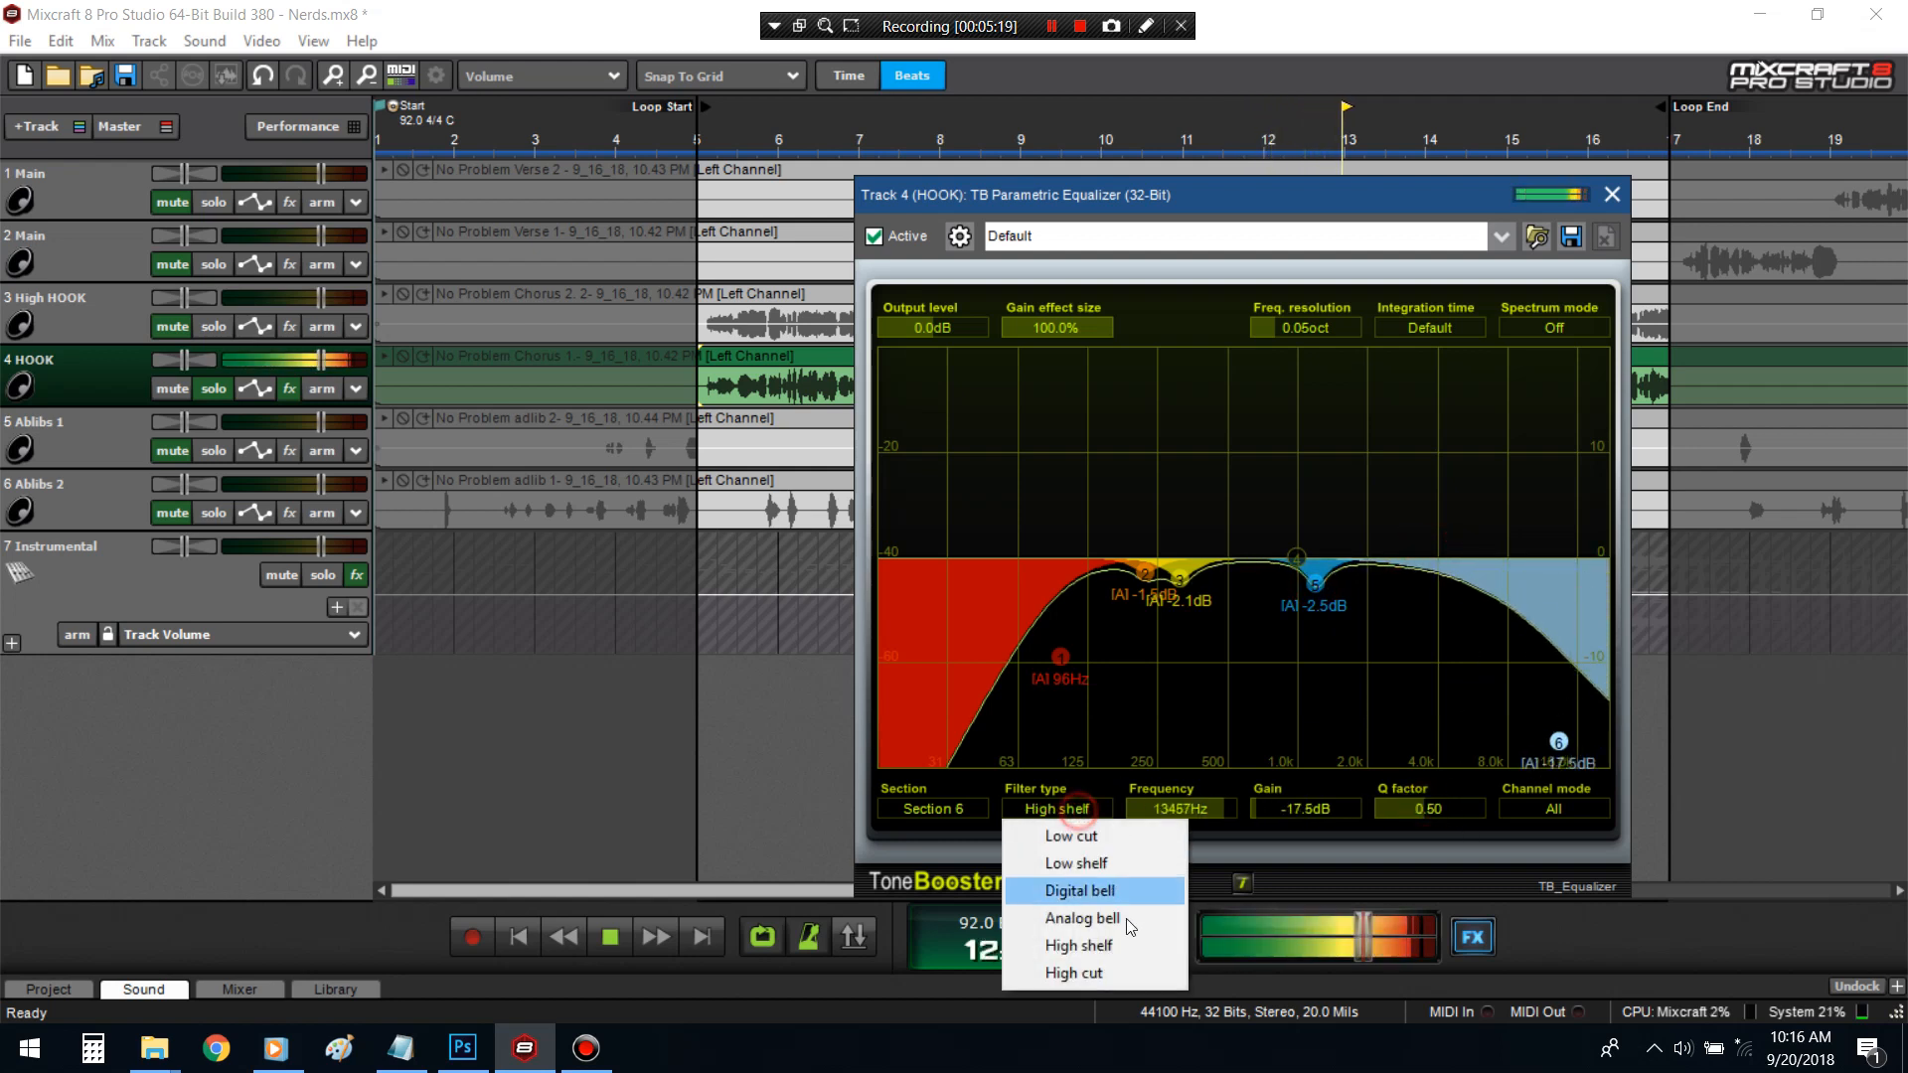
left_click(1073, 972)
scroll(1433, 815, "up", 3)
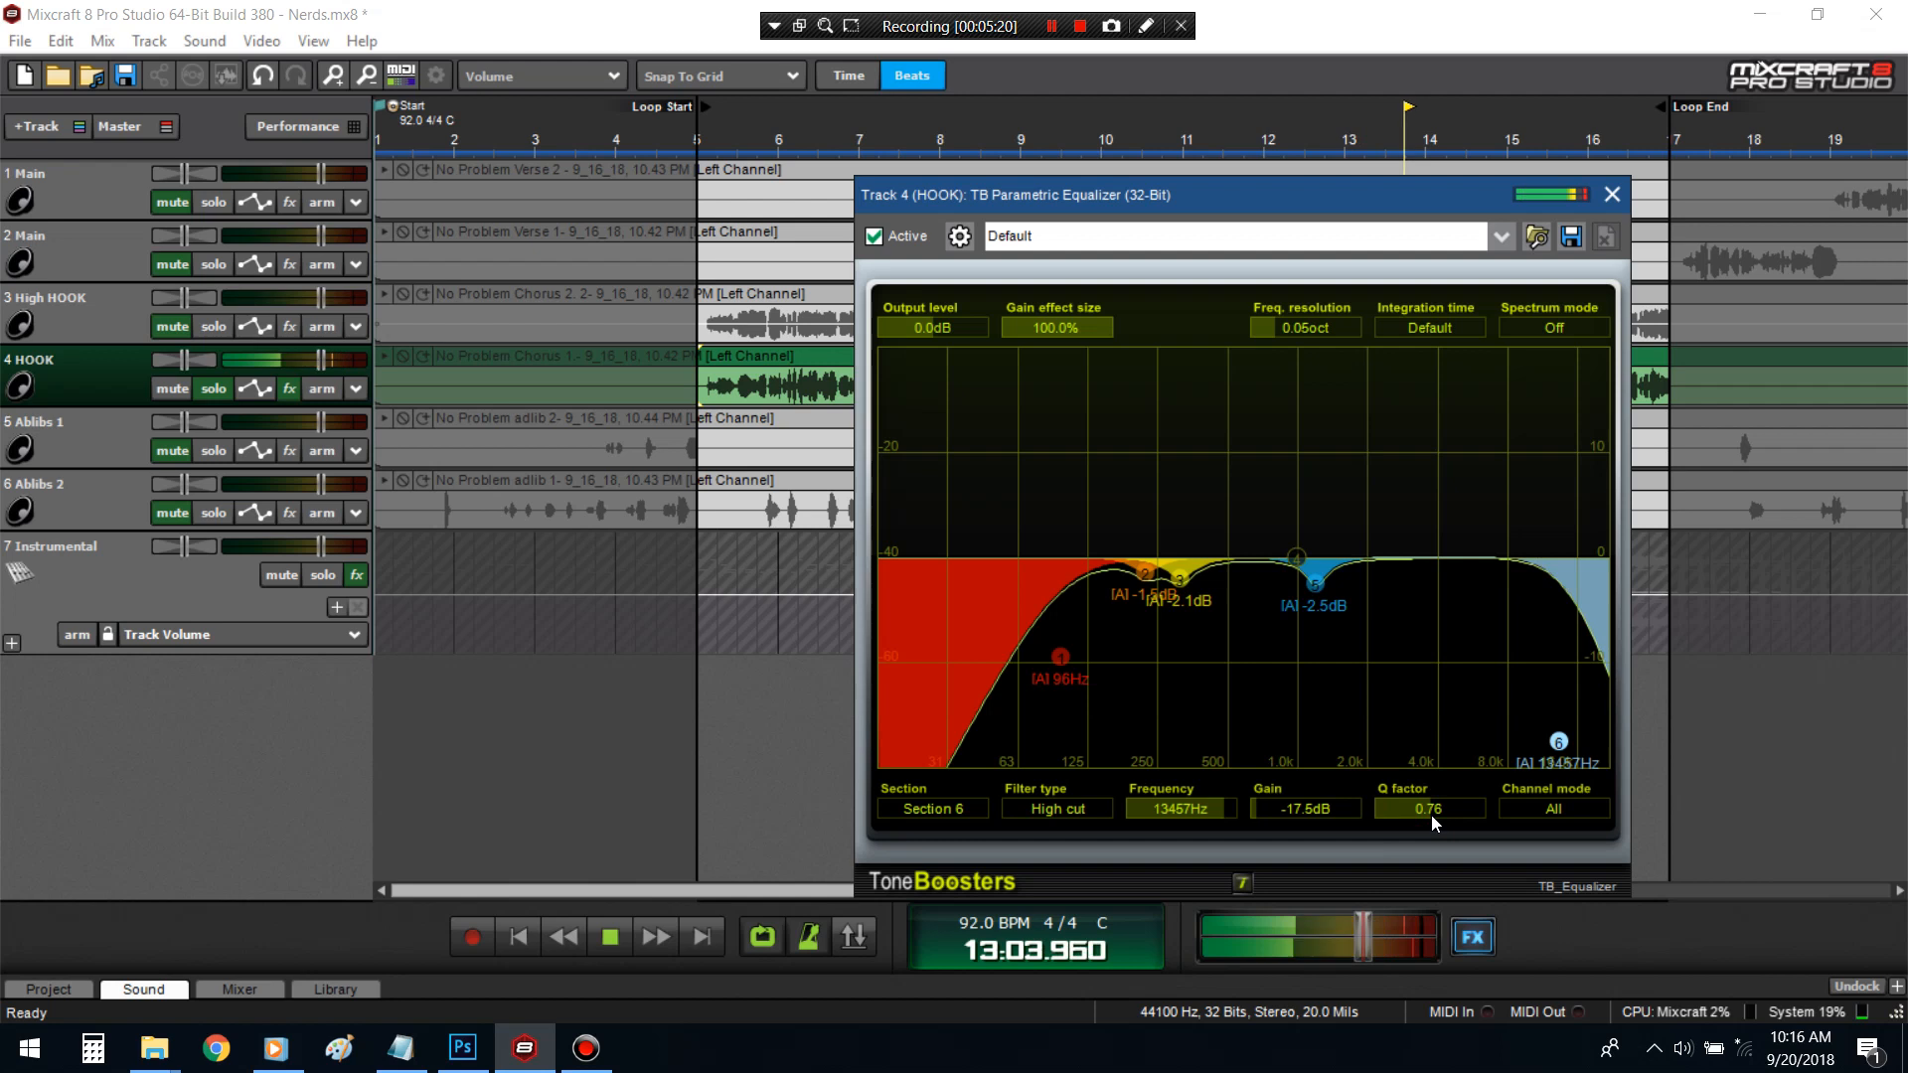
scroll(1431, 815, "down", 2)
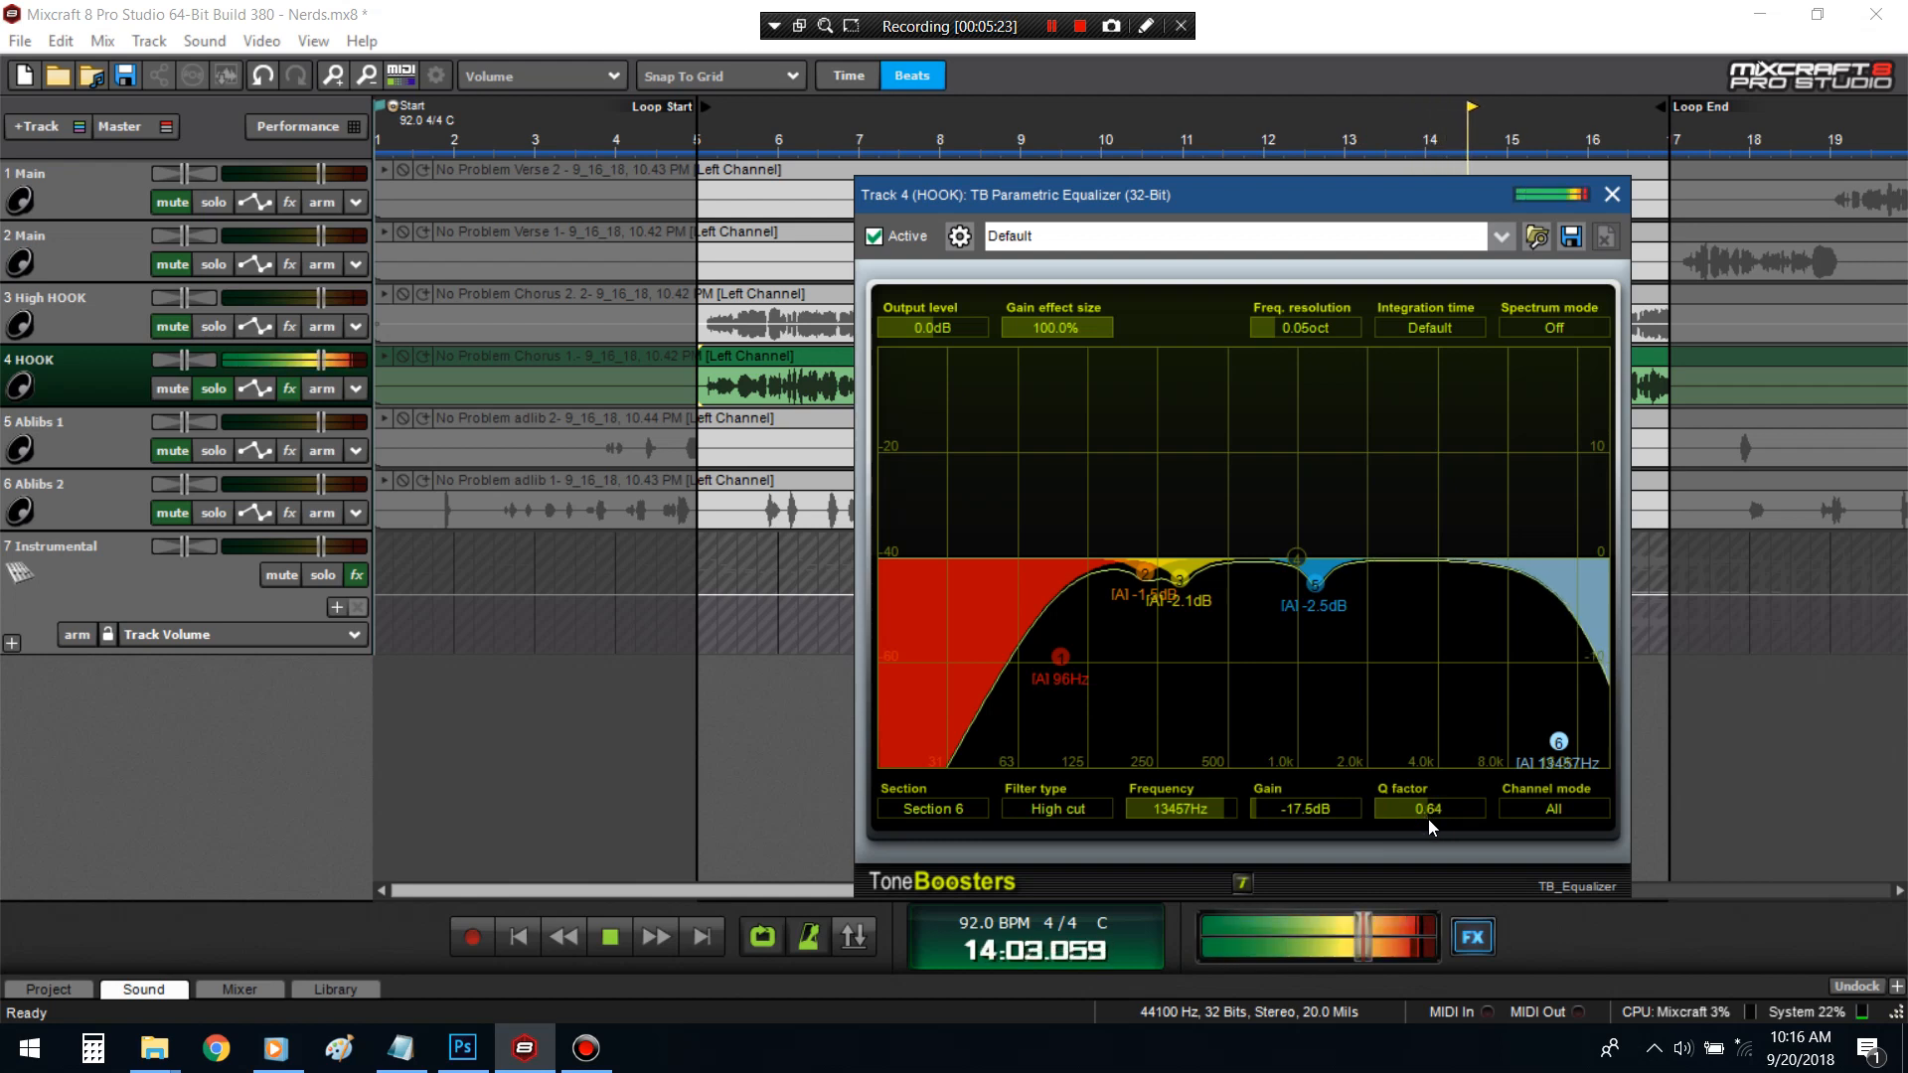
left_click_drag(1556, 753, 1600, 763)
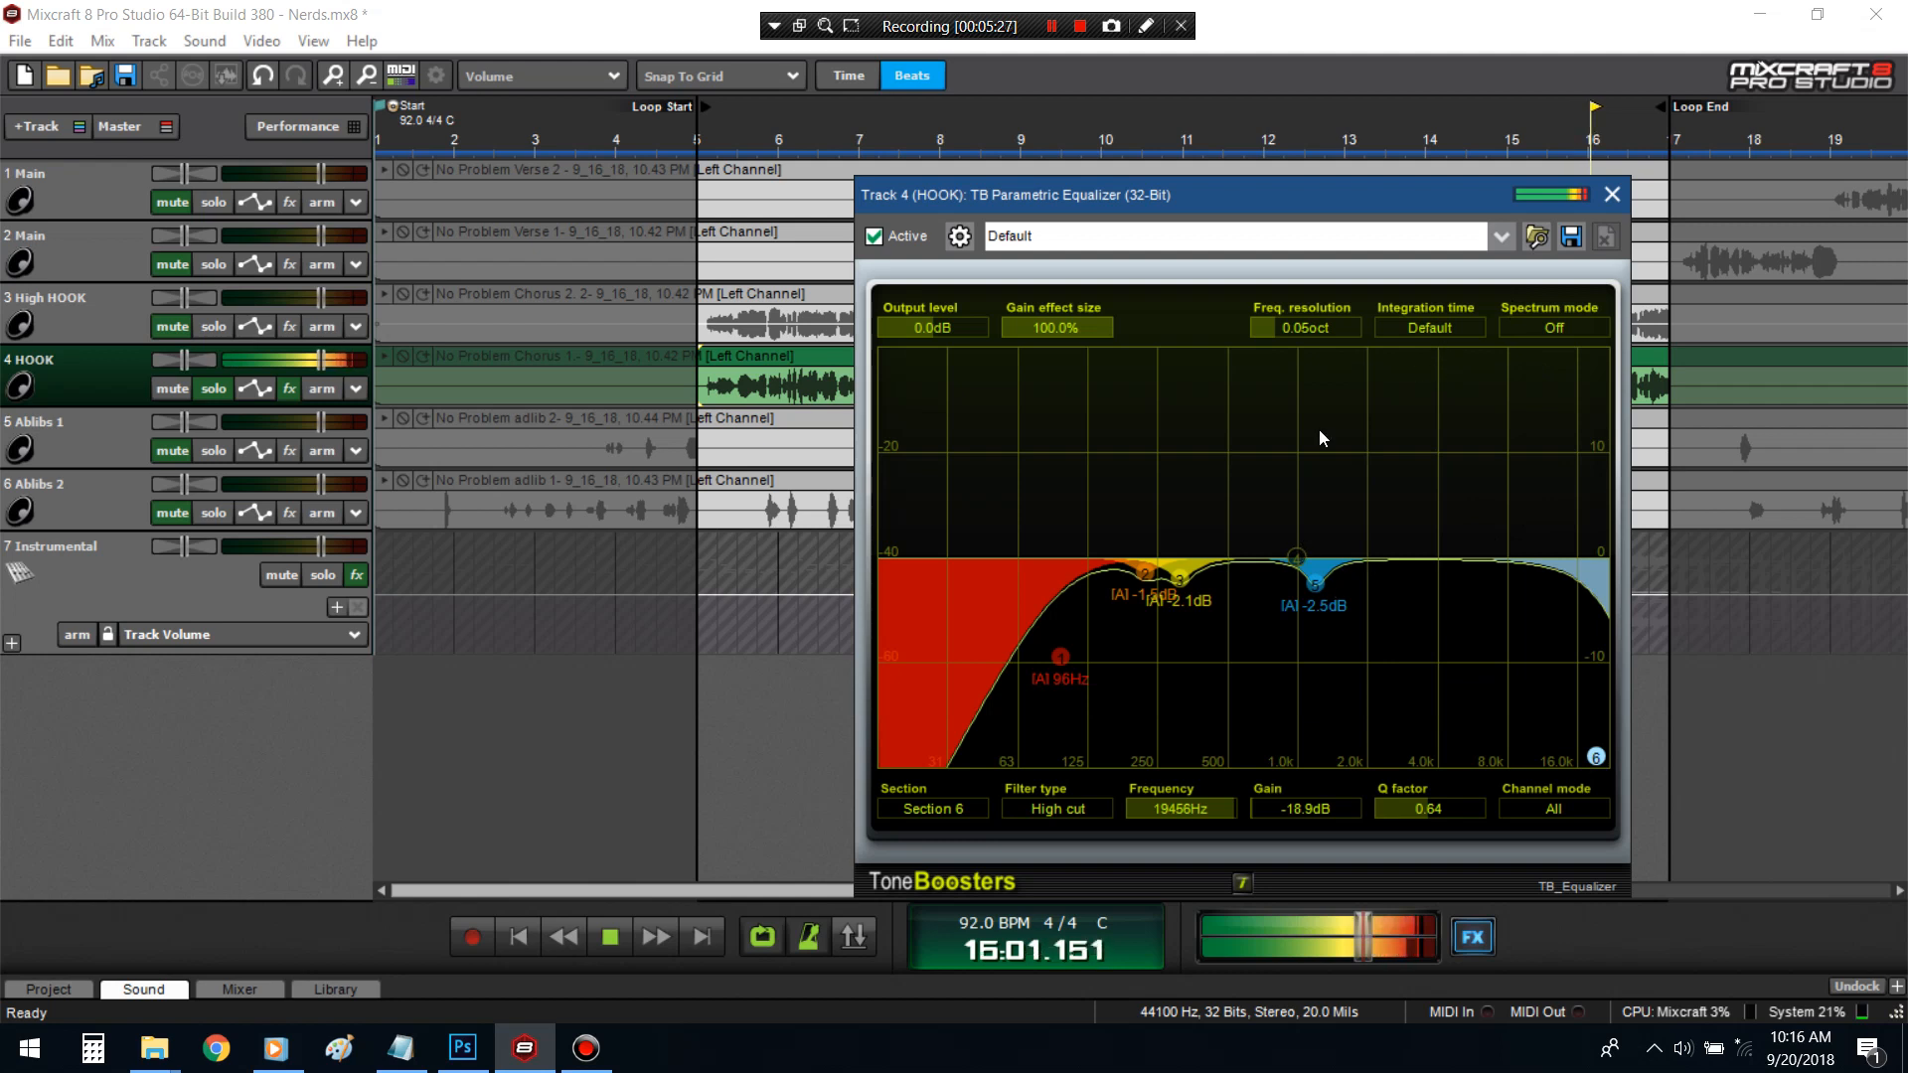
key("space")
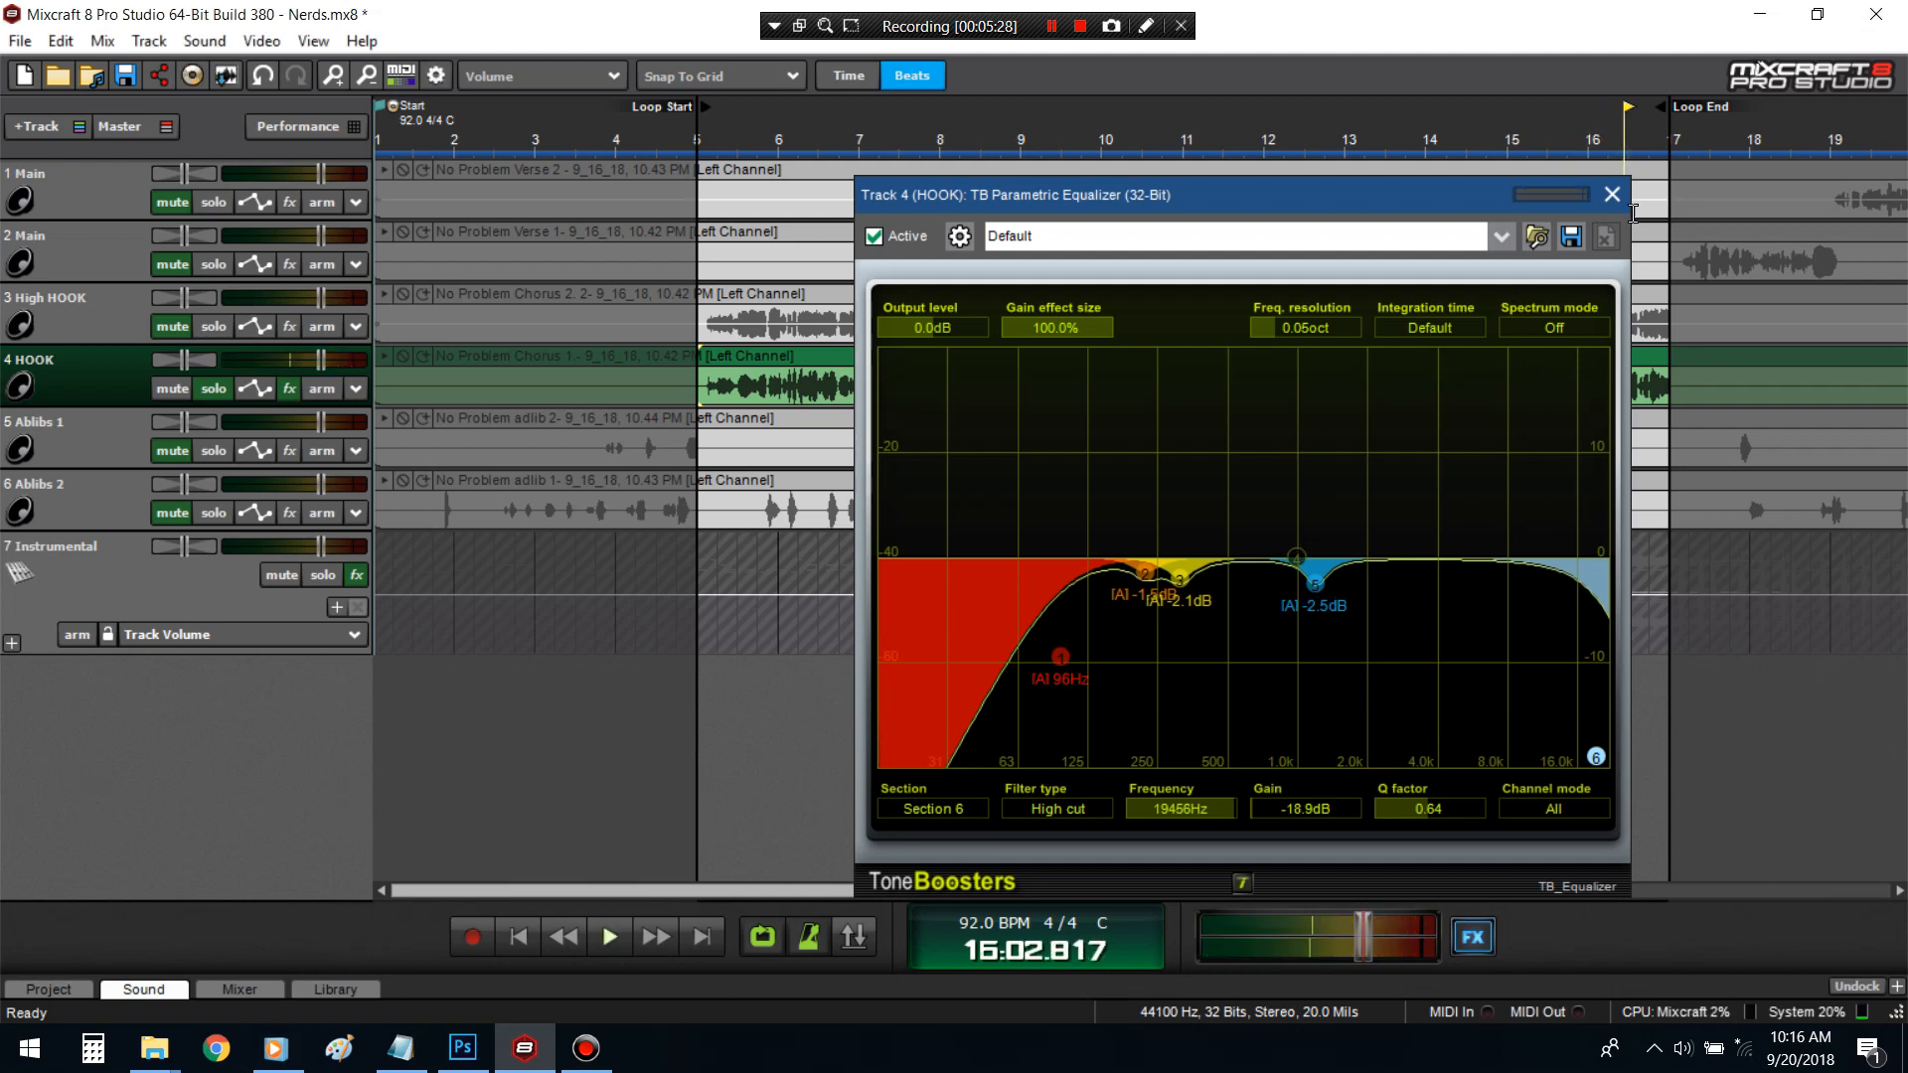
left_click(1612, 195)
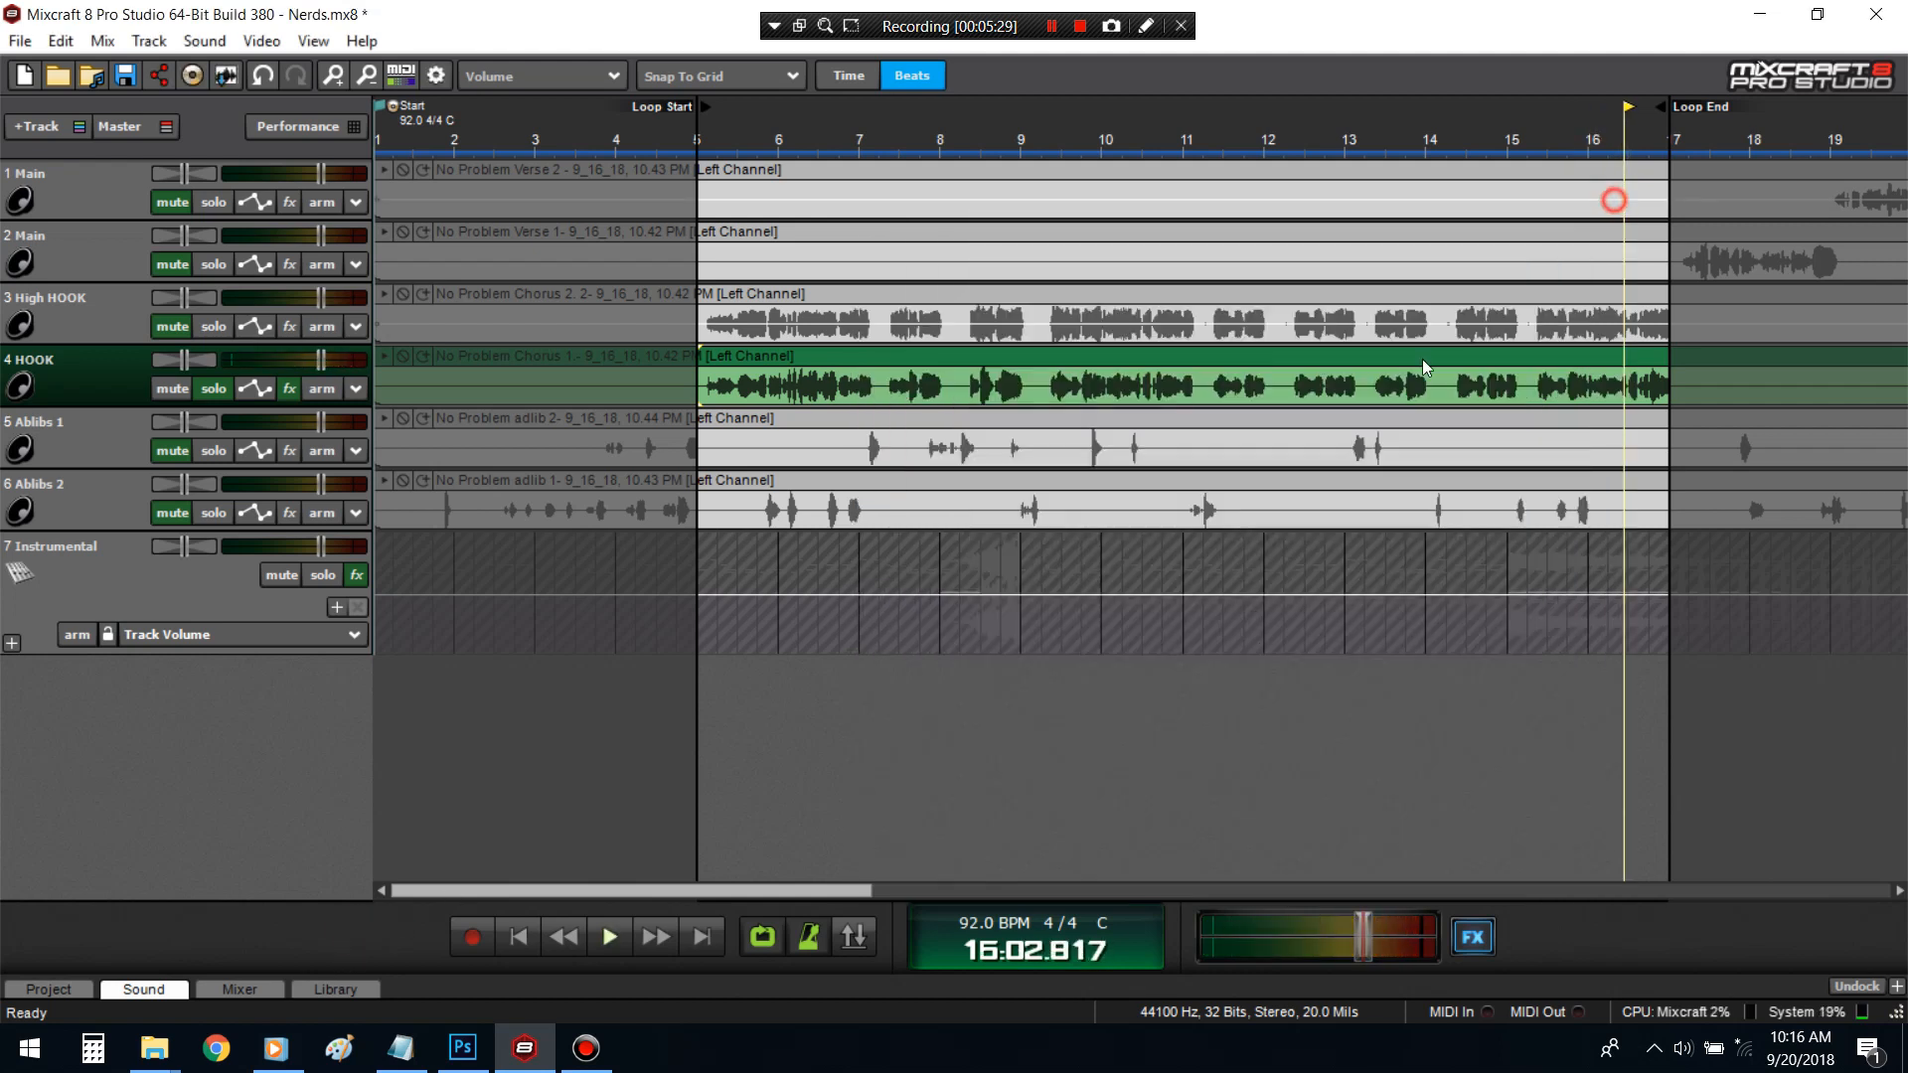
- Reopen the second equalizer from the HOOK effect list to review its curve, and close it again
left_click(289, 391)
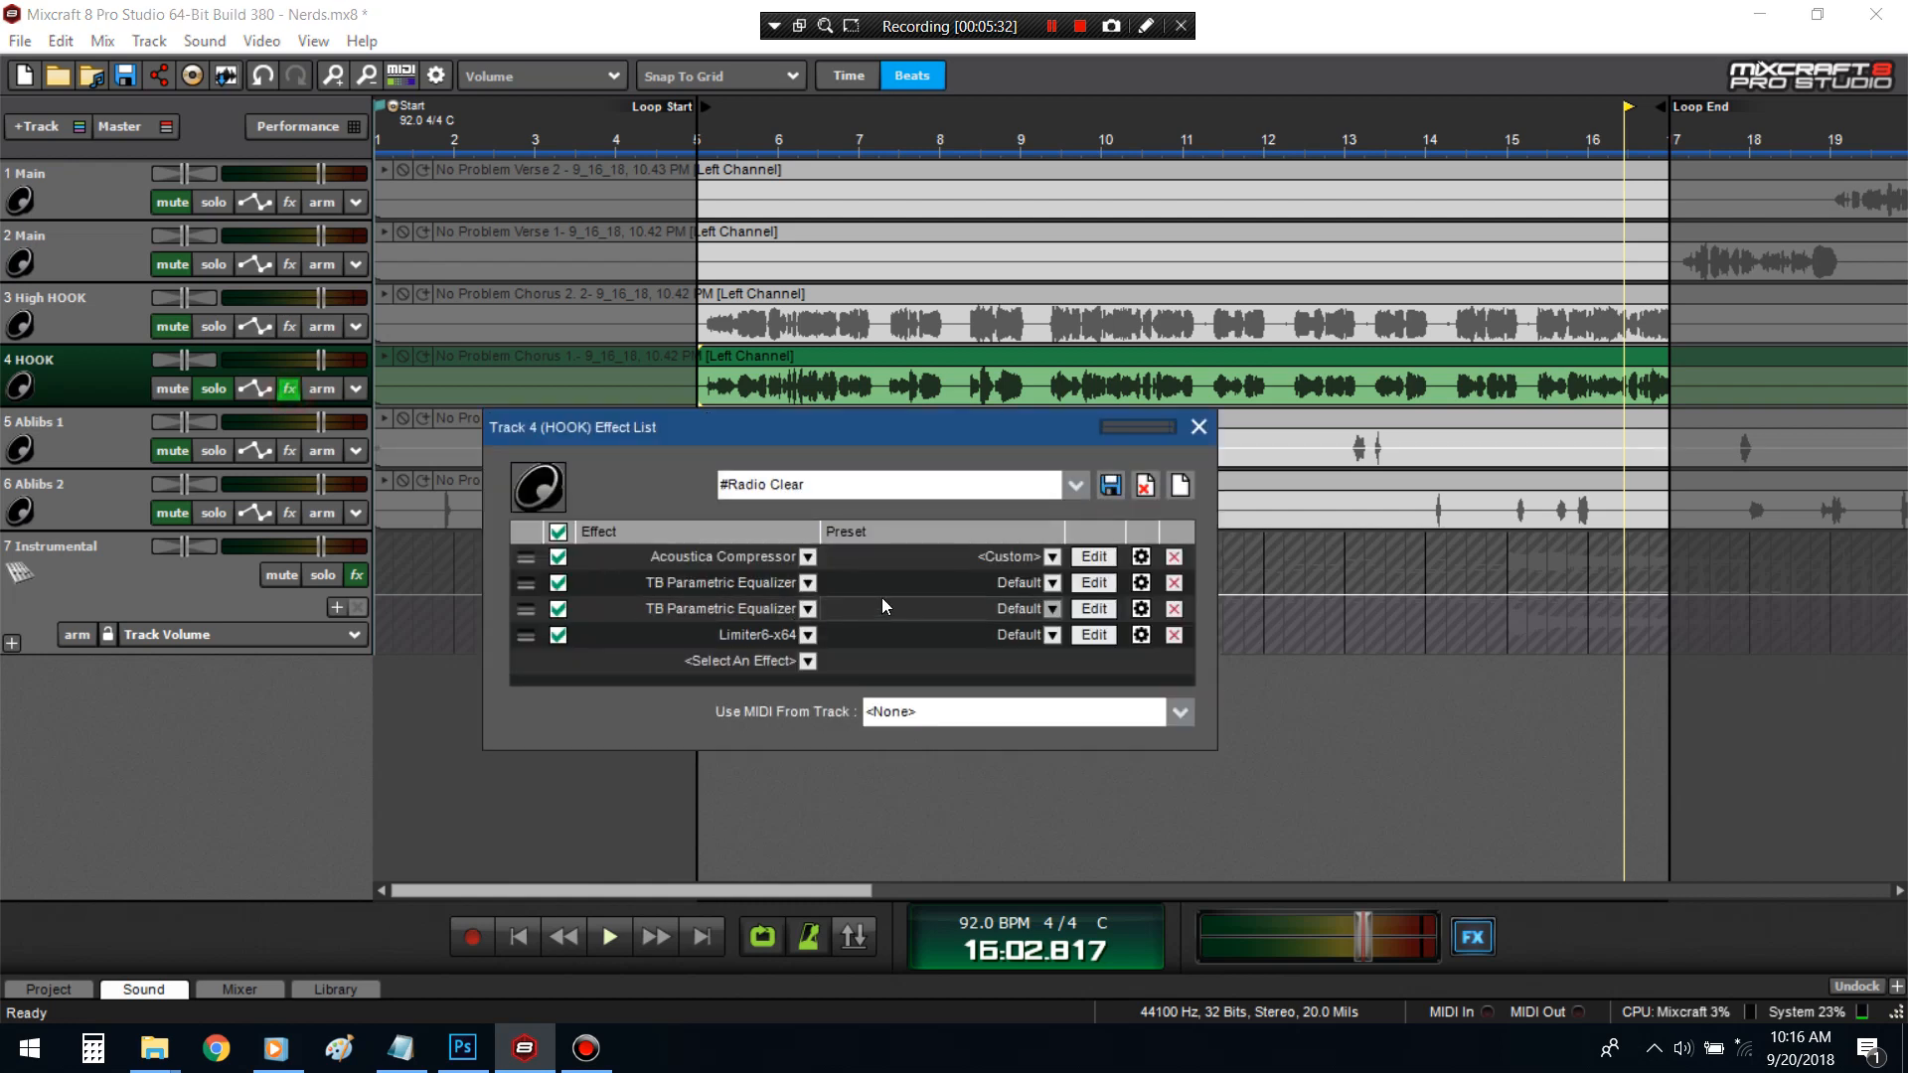
left_click(1096, 610)
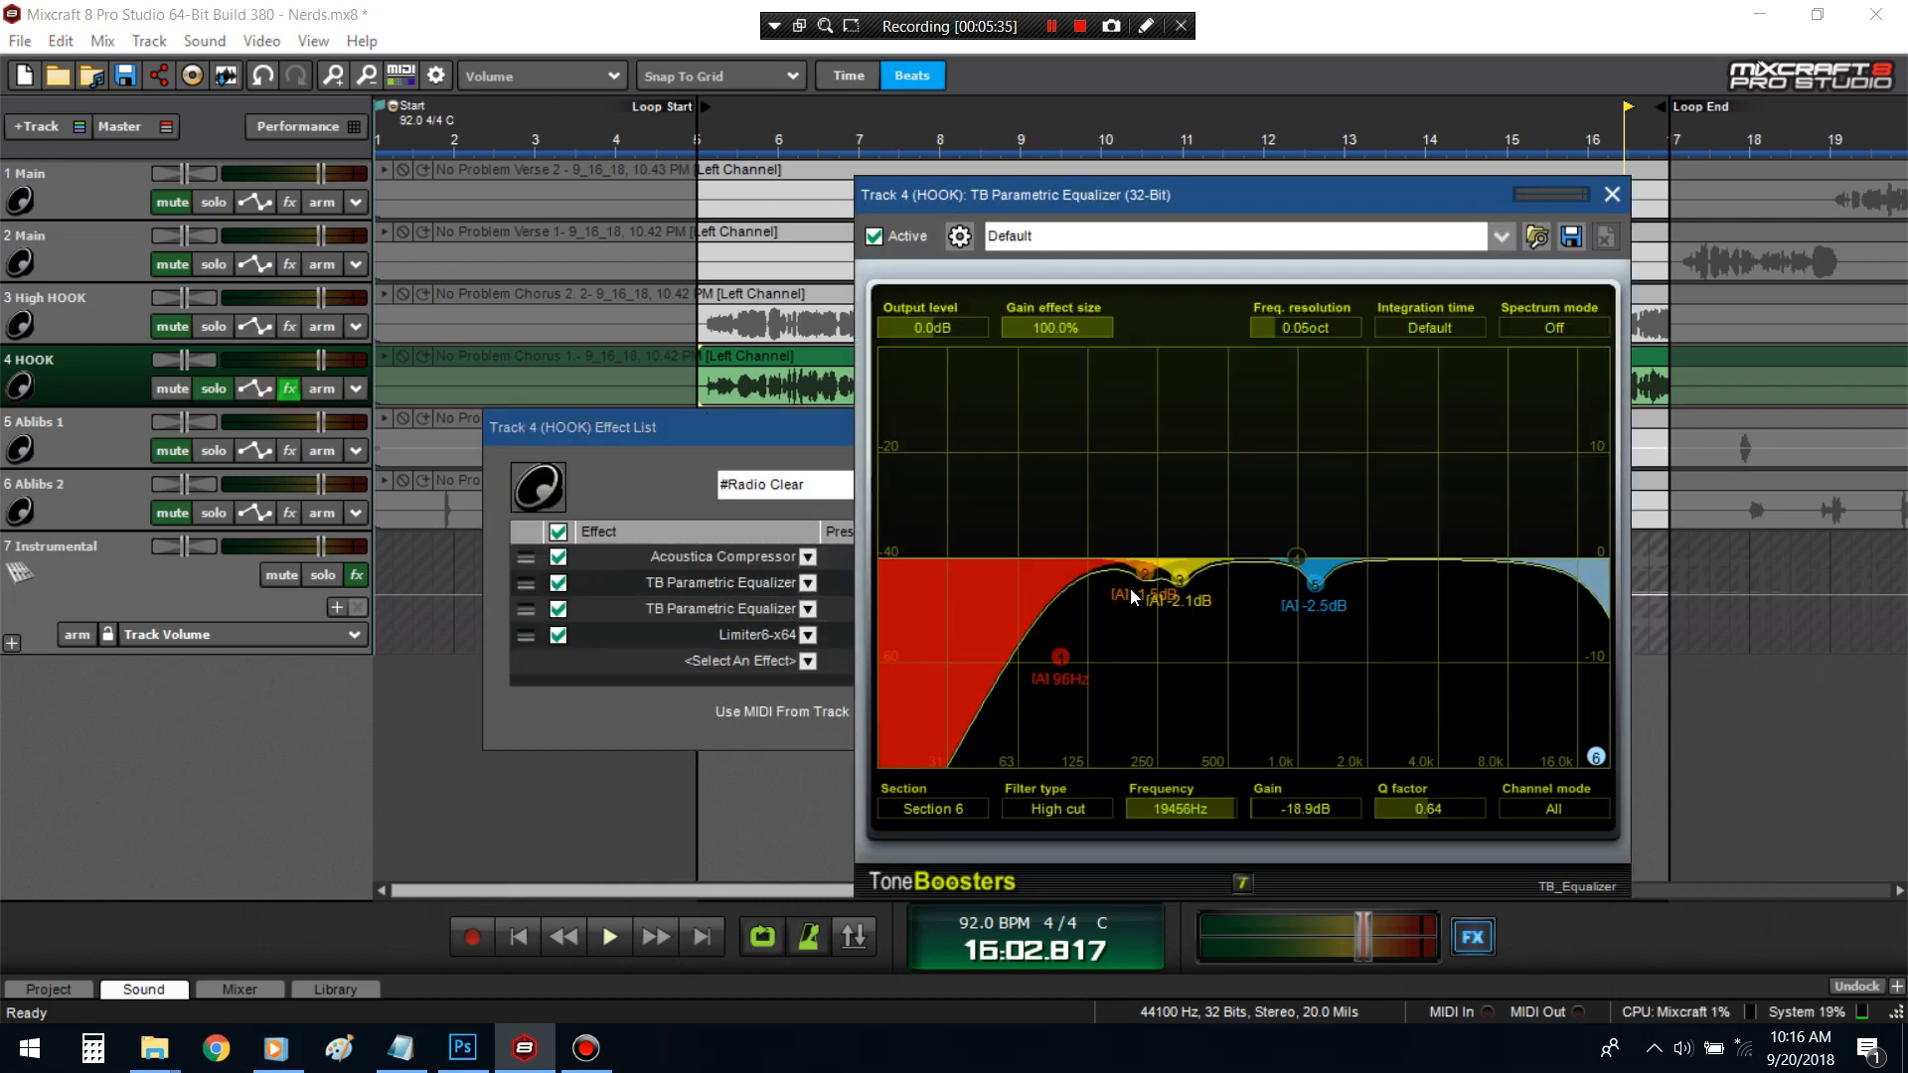
left_click(1609, 196)
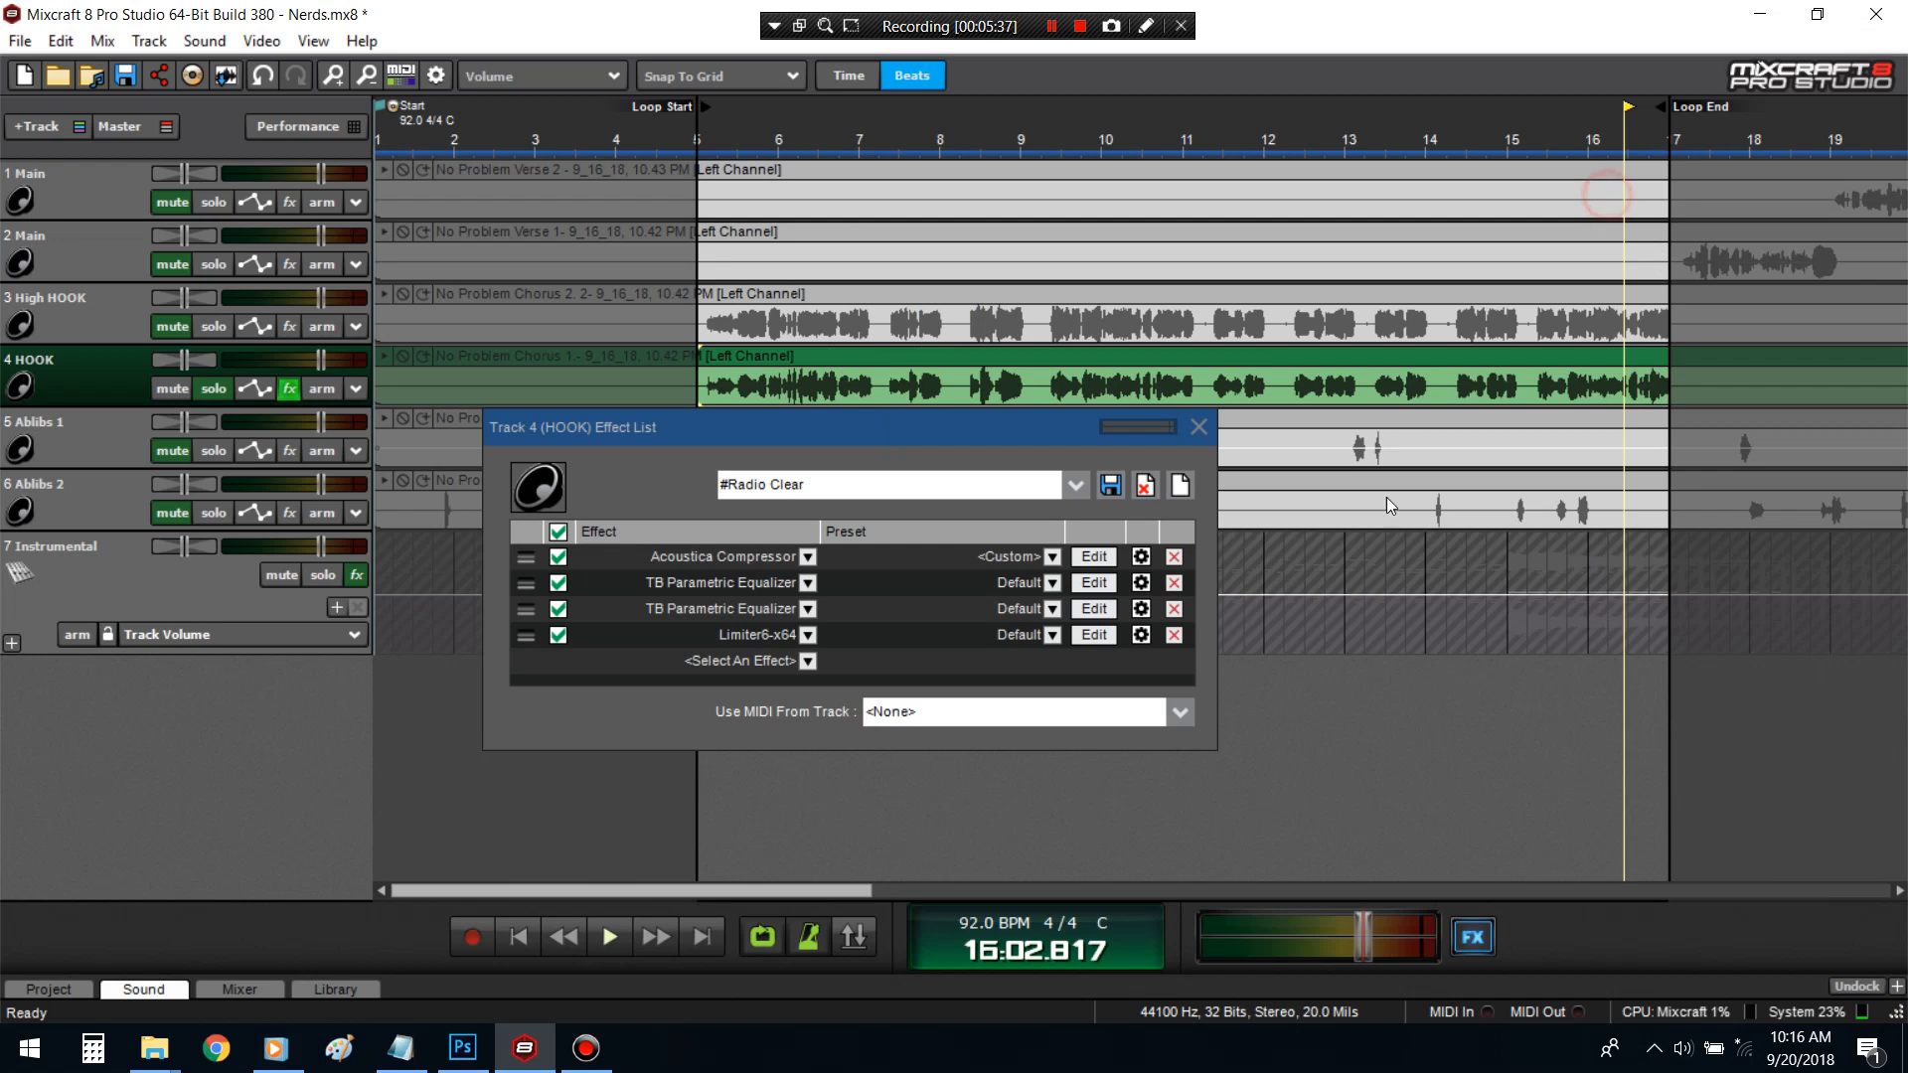
- Open the first TB Parametric Equalizer from the HOOK effect list, close the list and reposition the equalizer window
left_click(1089, 585)
left_click(552, 438)
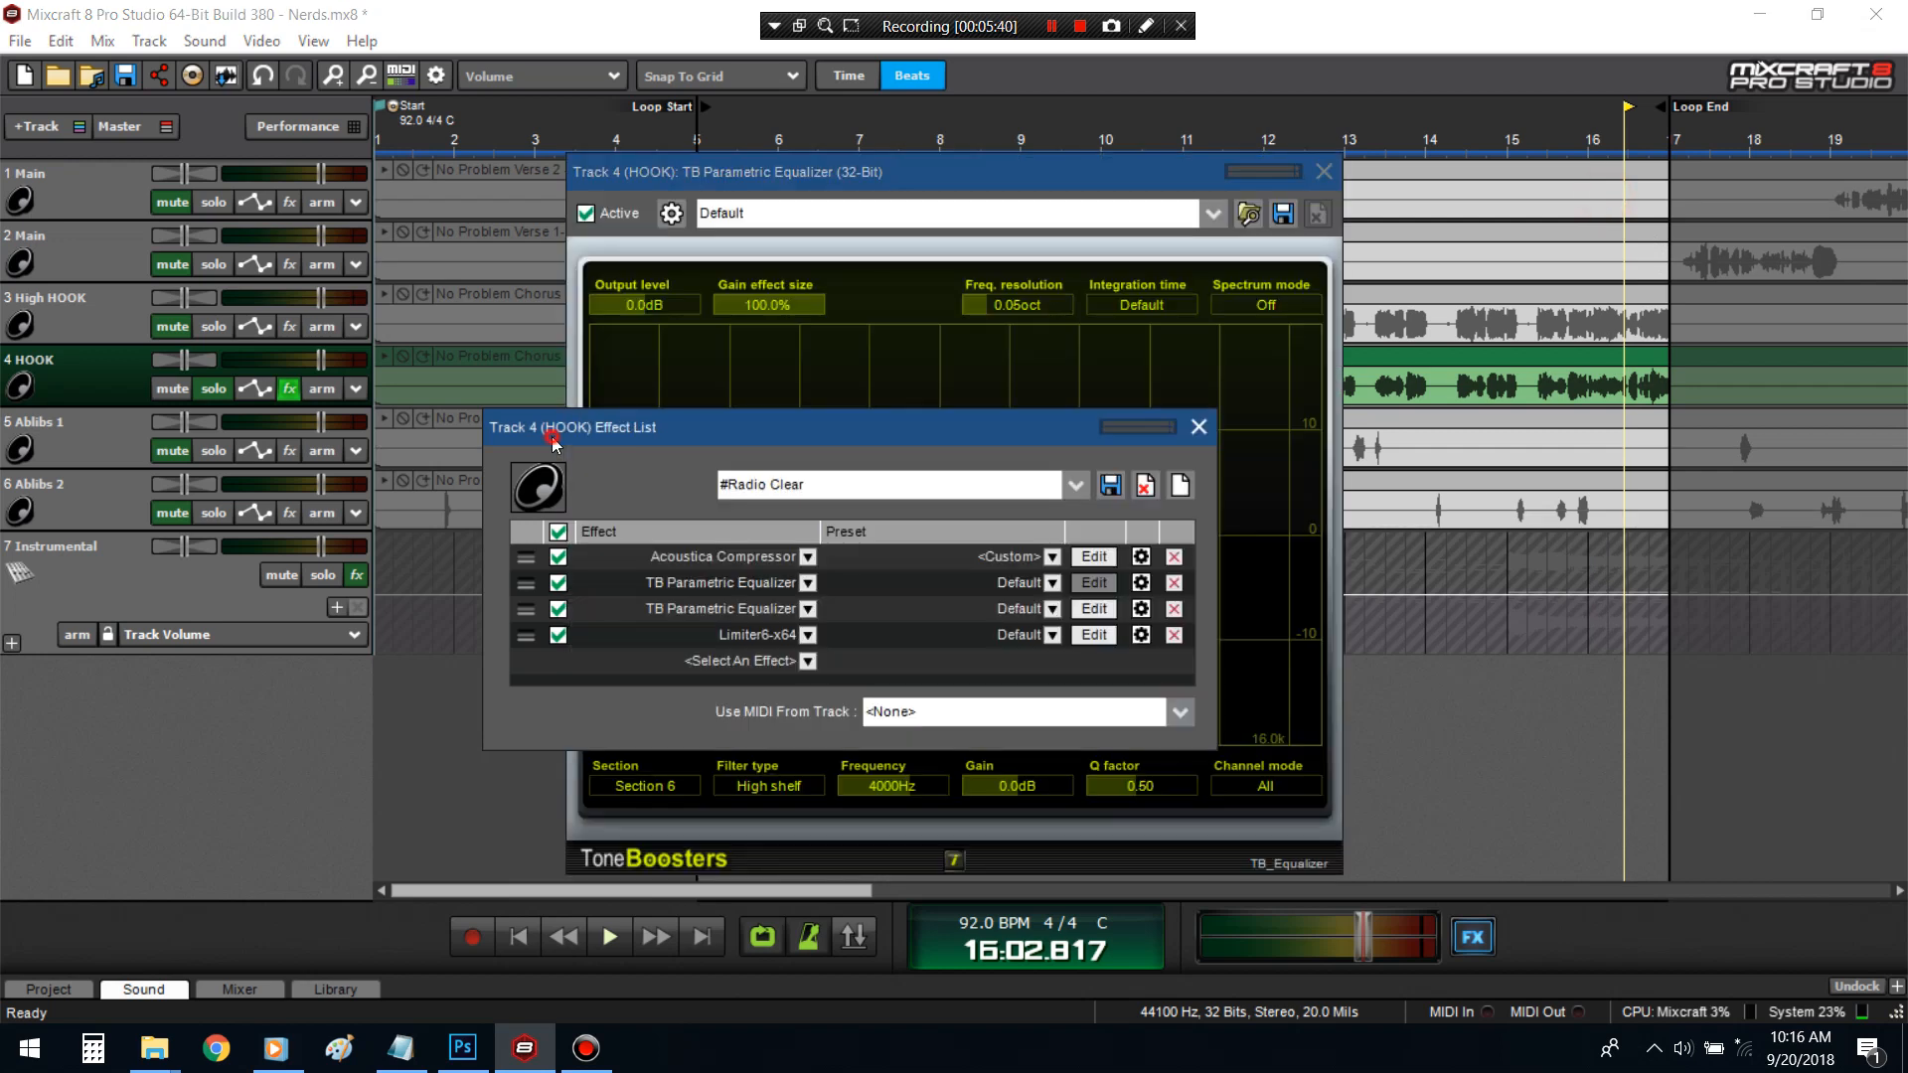
left_click(1198, 427)
left_click_drag(915, 171, 1094, 176)
- Pull Section 2 to a slight cut near 196 Hz and make Section 1 a low cut at 110 Hz with -20.0 dB gain
left_click_drag(1049, 540, 1038, 603)
scroll(1029, 646, "up", 10)
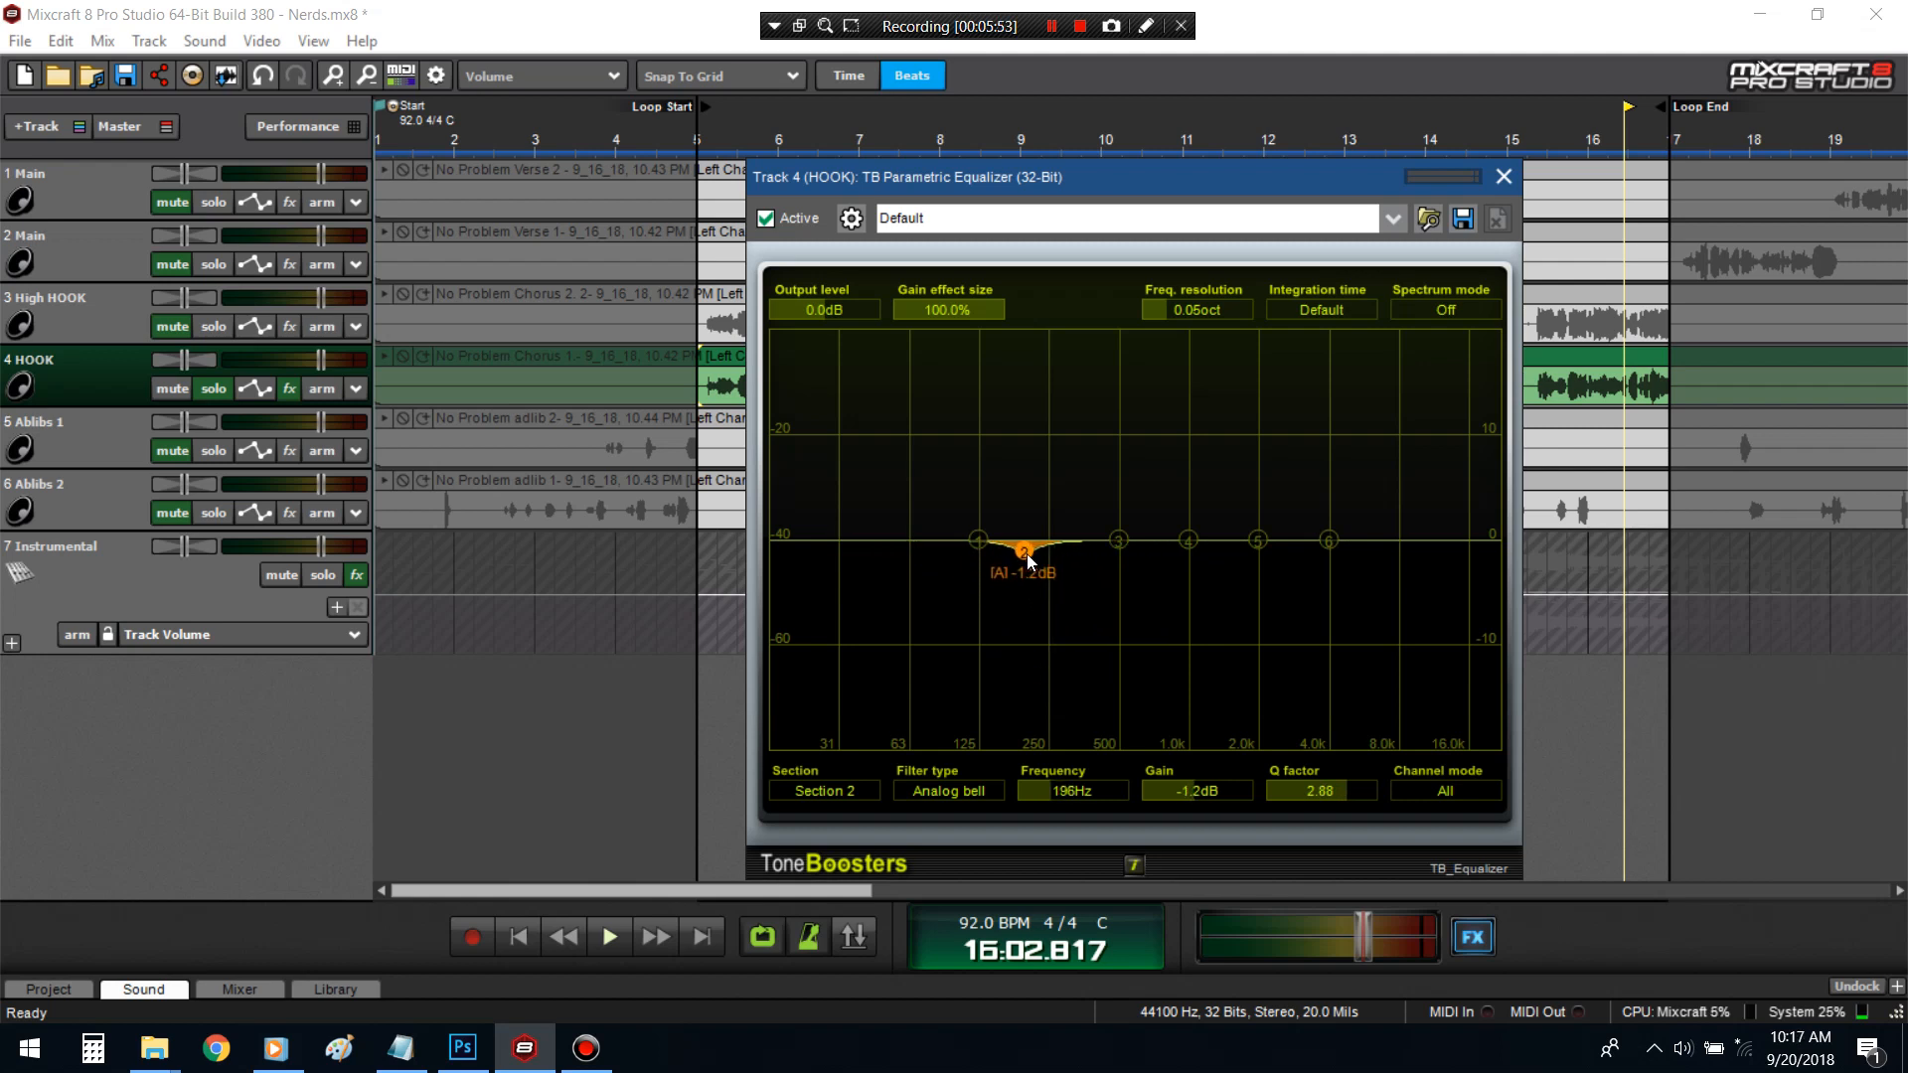
left_click_drag(1028, 578, 932, 785)
left_click(939, 794)
left_click(984, 821)
scroll(1083, 798, "up", 2)
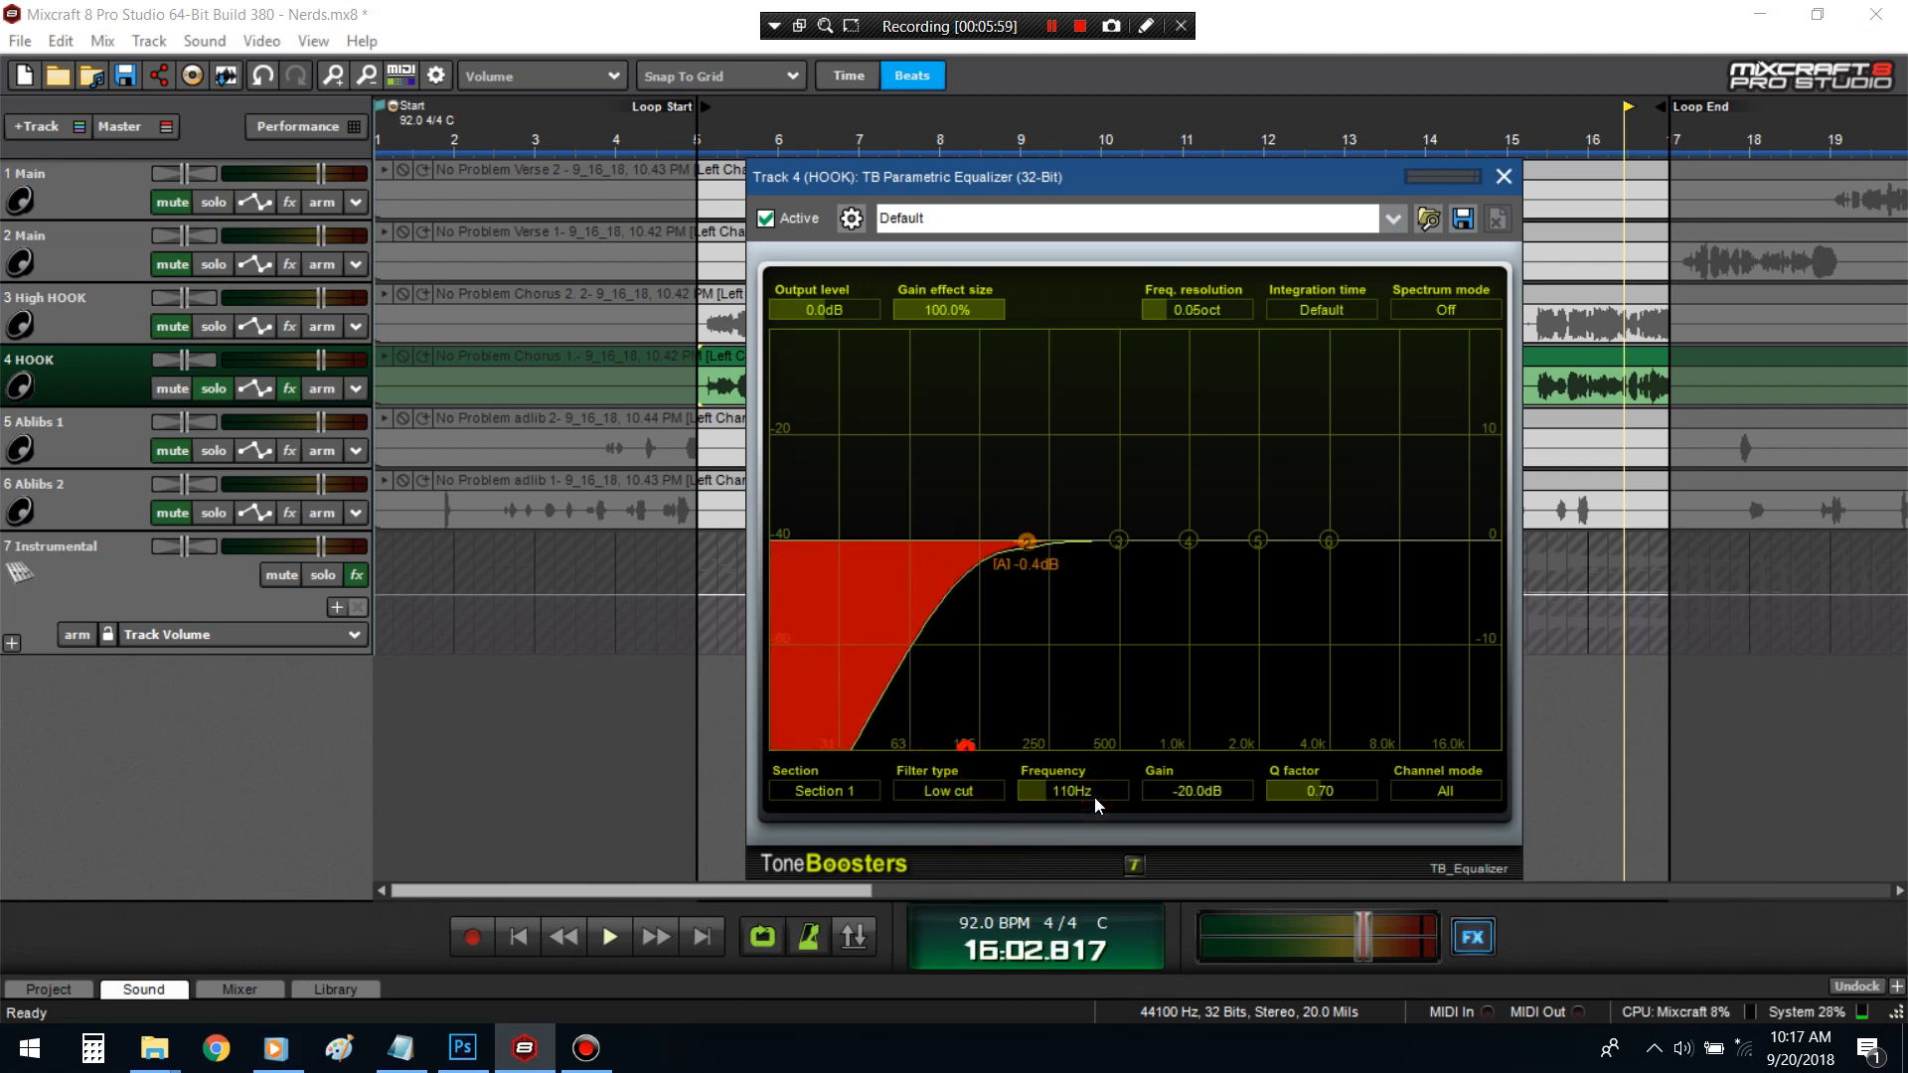
- Reshape Section 2 into a wide boost of about 1.5 dB at 169 Hz with a Q factor of 0.70
left_click_drag(1027, 539, 1045, 540)
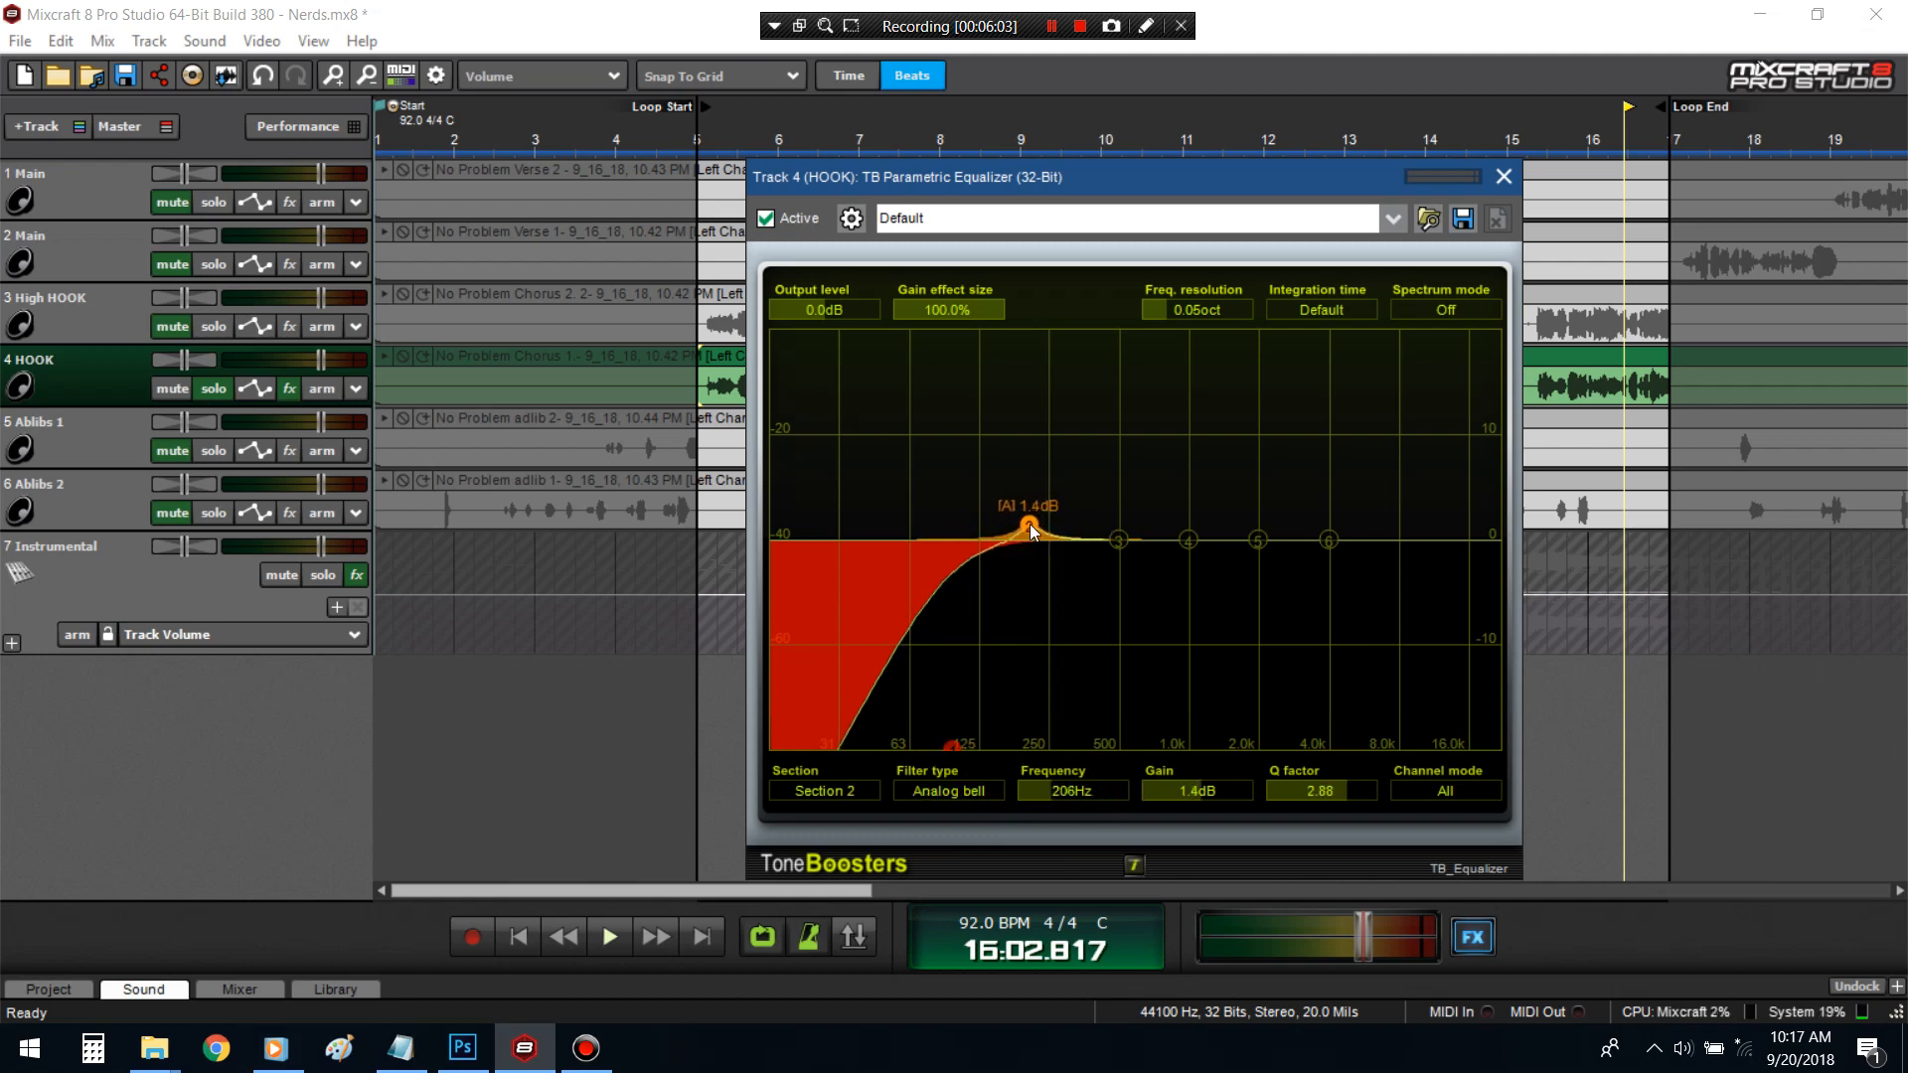
scroll(1030, 526, "down", 10)
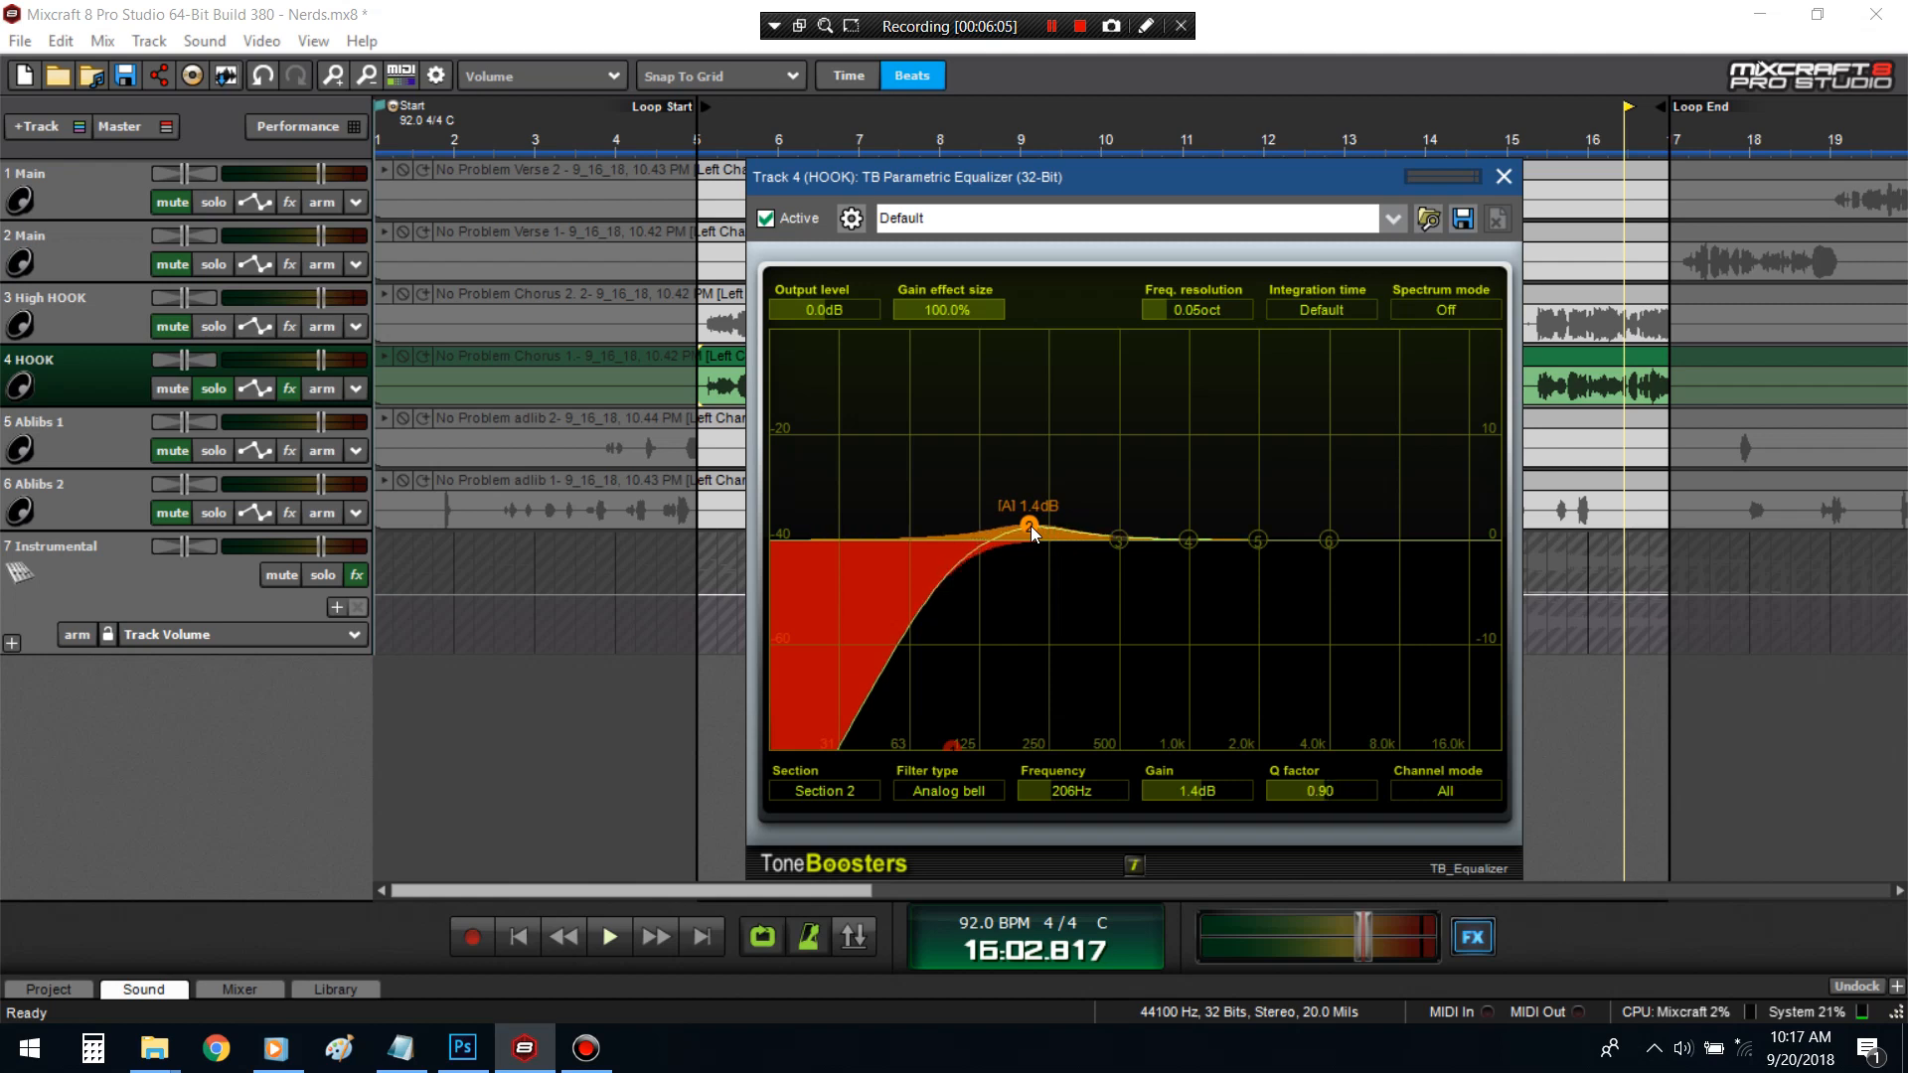
left_click_drag(1030, 527, 1009, 523)
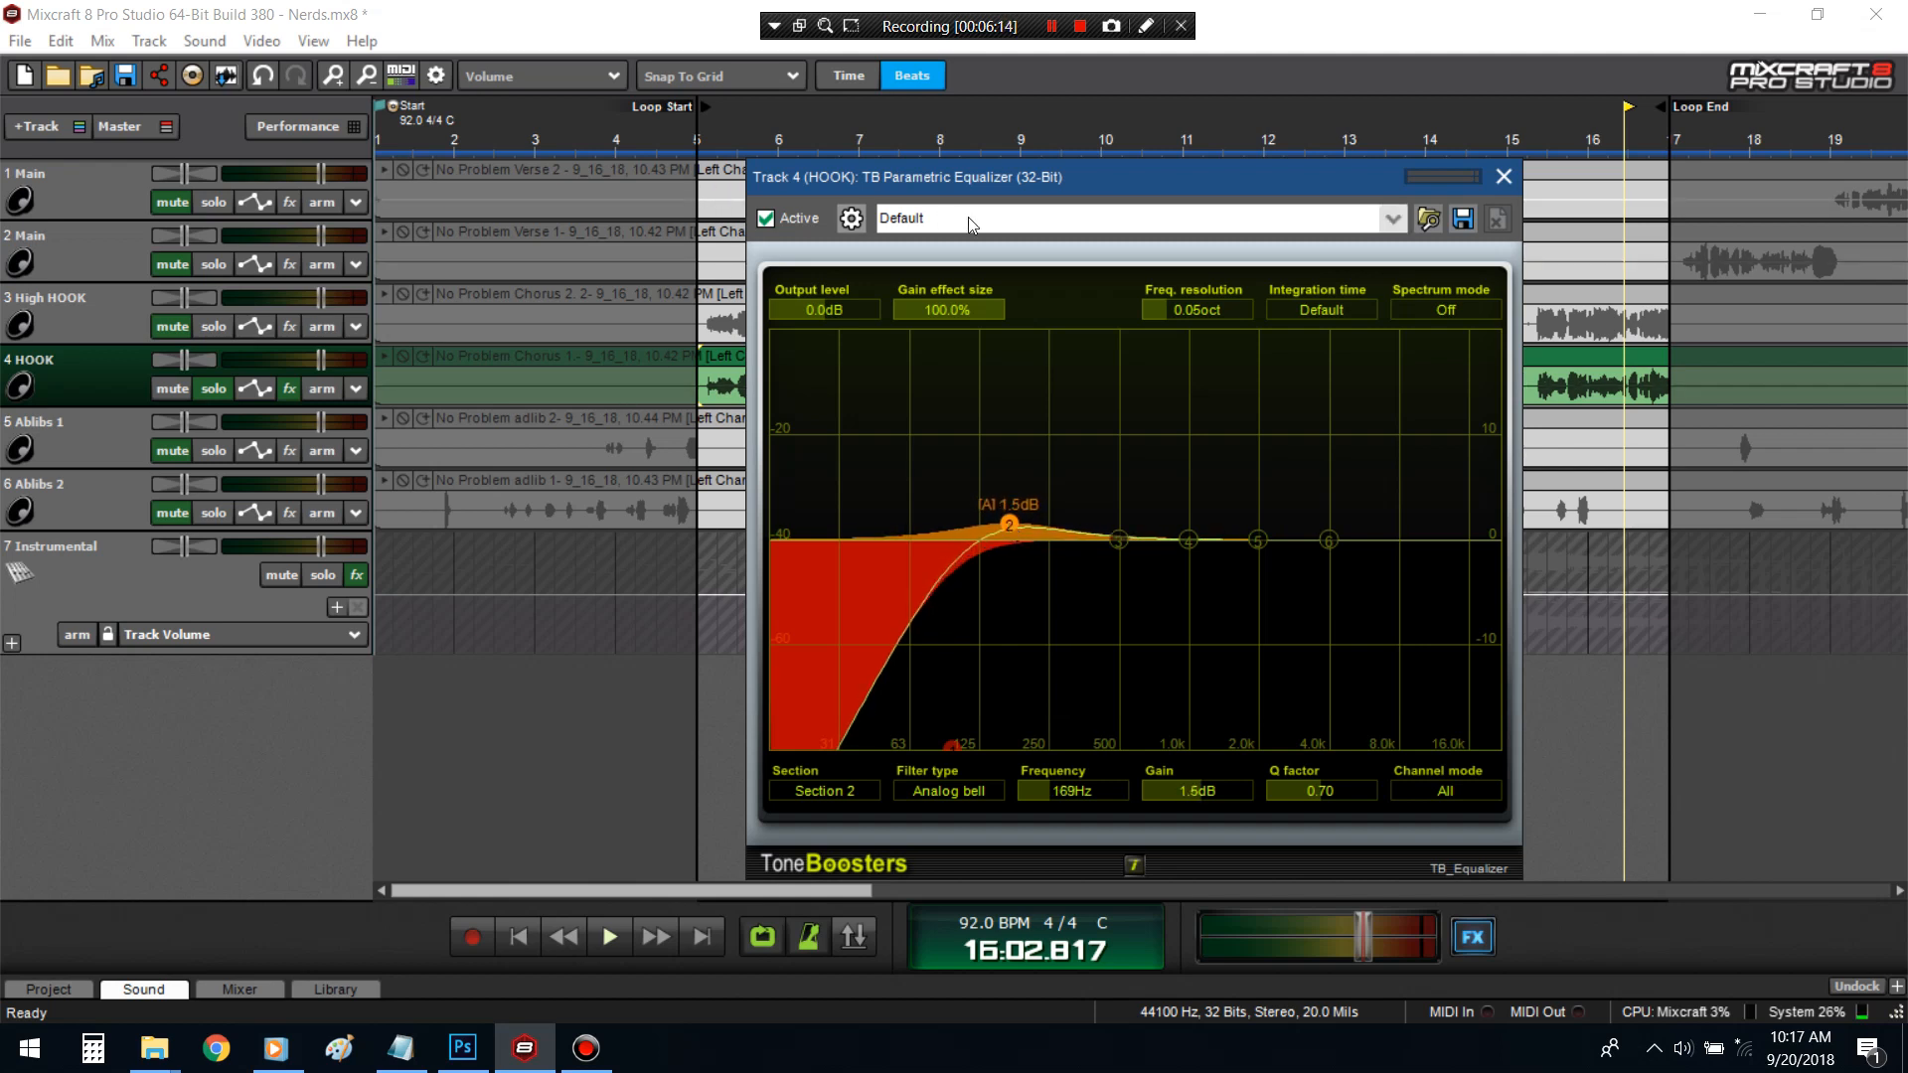
- Play the song from the loop start at bar 5 while keeping the equalizer curve in view
left_click_drag(965, 174, 891, 390)
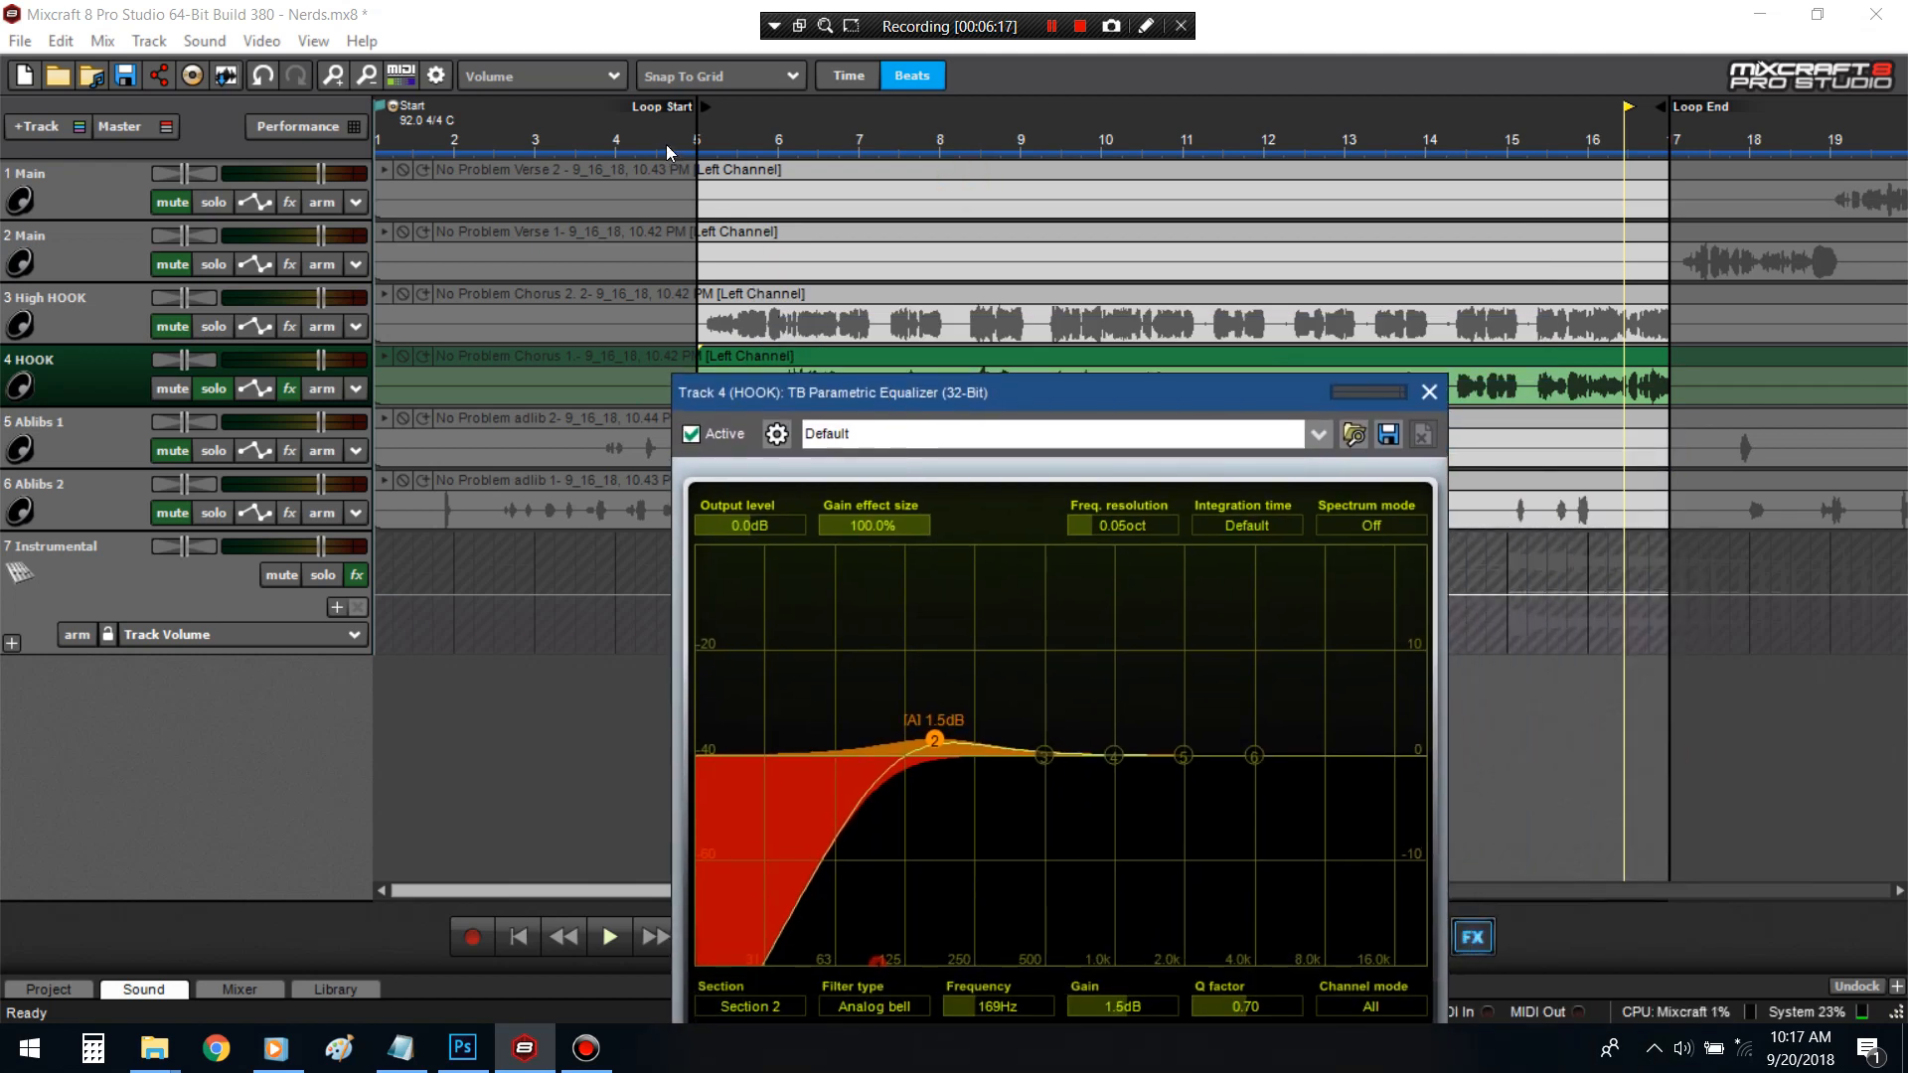
left_click(701, 132)
left_click(332, 923)
key("space")
left_click_drag(1009, 403, 921, 208)
- Set Section 2 to a 0.9 dB boost at 152 Hz with Q 0.79 and Section 1's low cut to 82 Hz at -19.2 dB
left_click_drag(844, 541, 851, 498)
scroll(926, 509, "up", 5)
left_click_drag(1005, 803, 1003, 815)
left_click_drag(1165, 813, 1122, 815)
left_click_drag(785, 765, 773, 761)
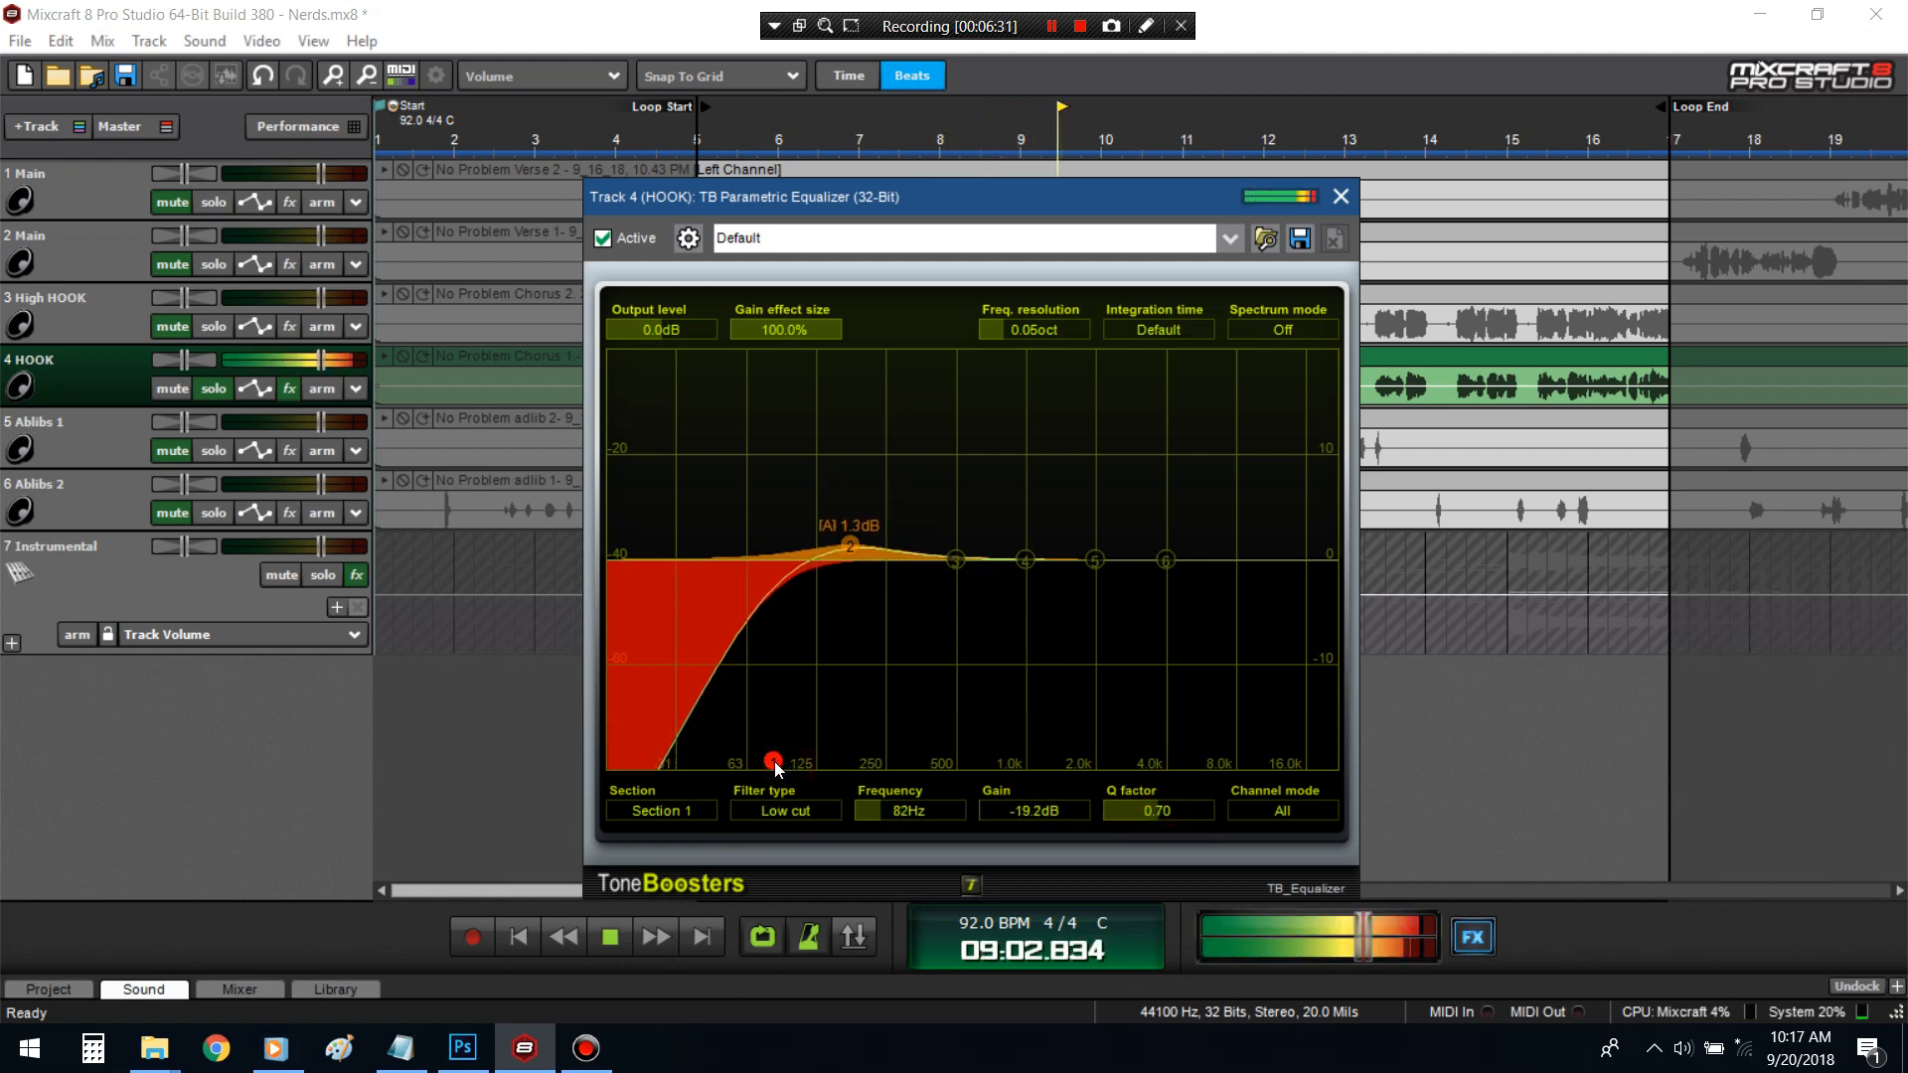
left_click_drag(847, 544, 836, 549)
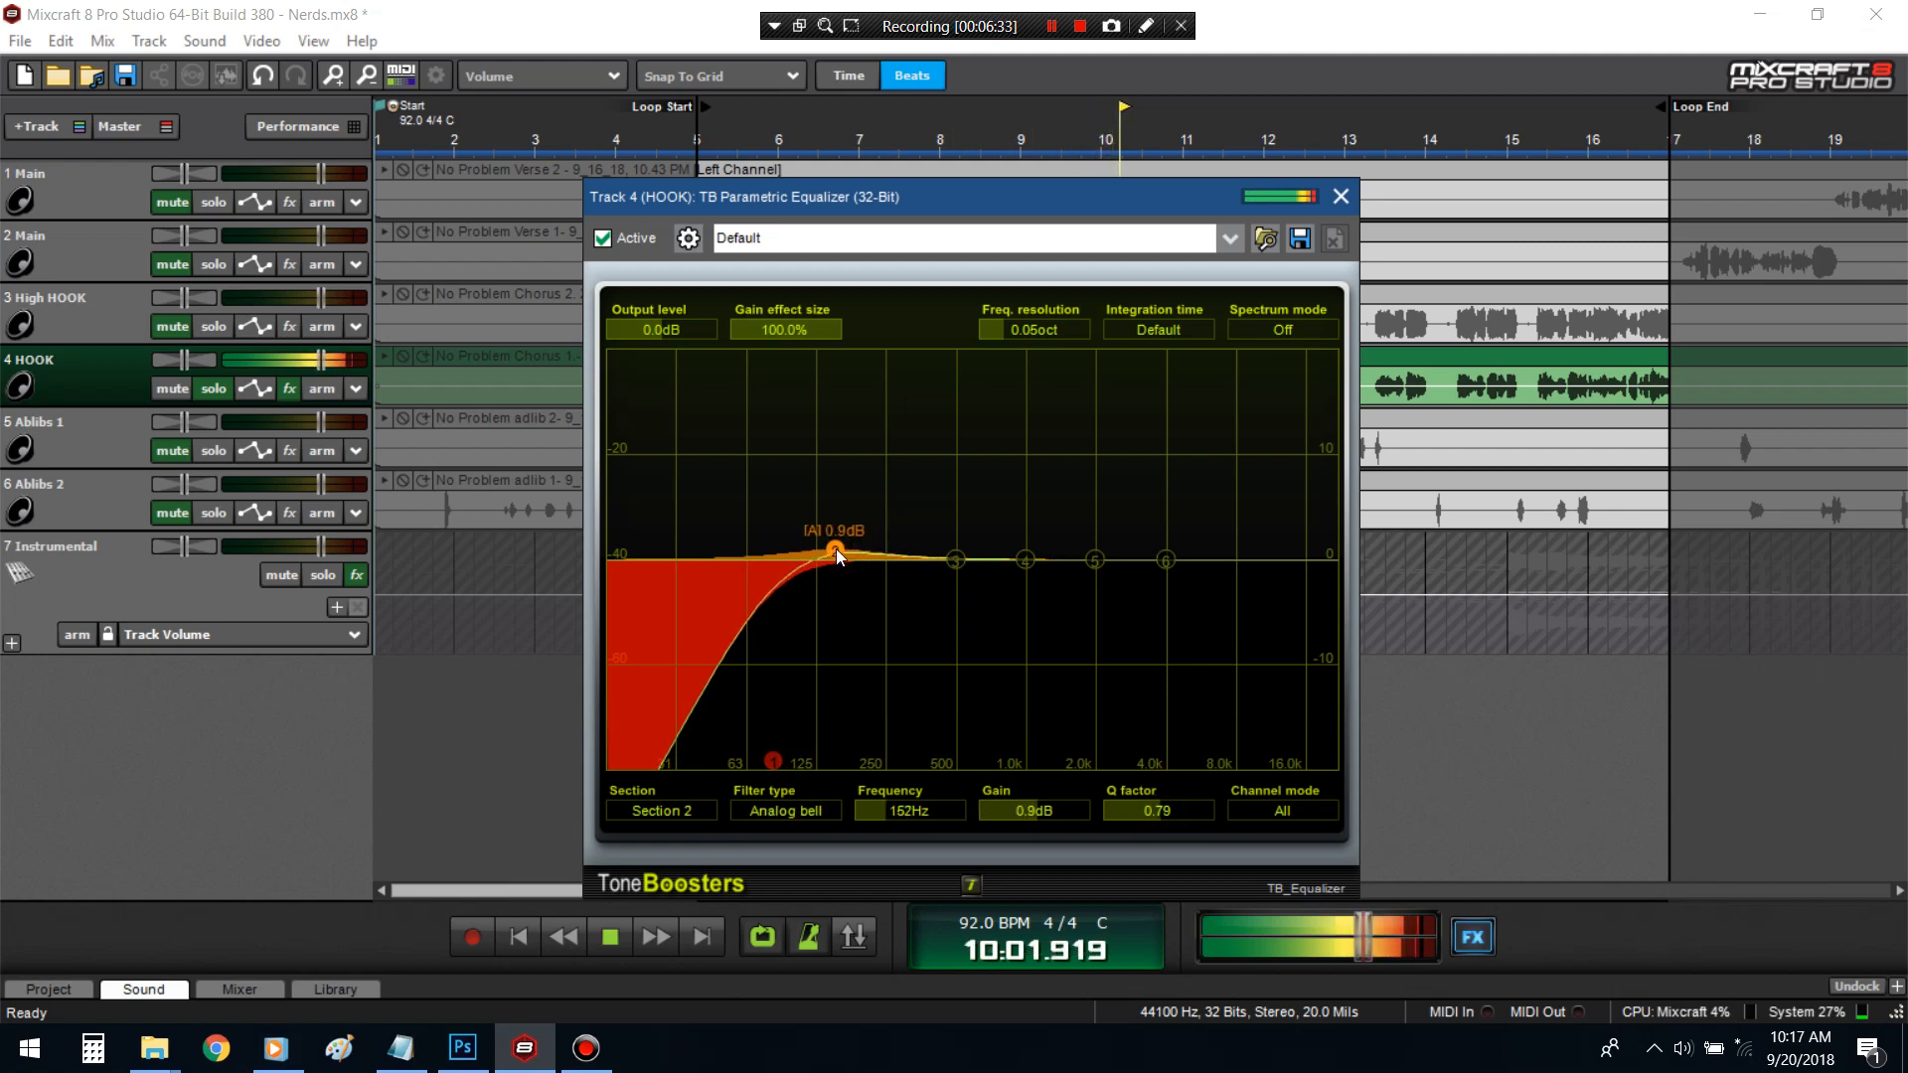
left_click(775, 762)
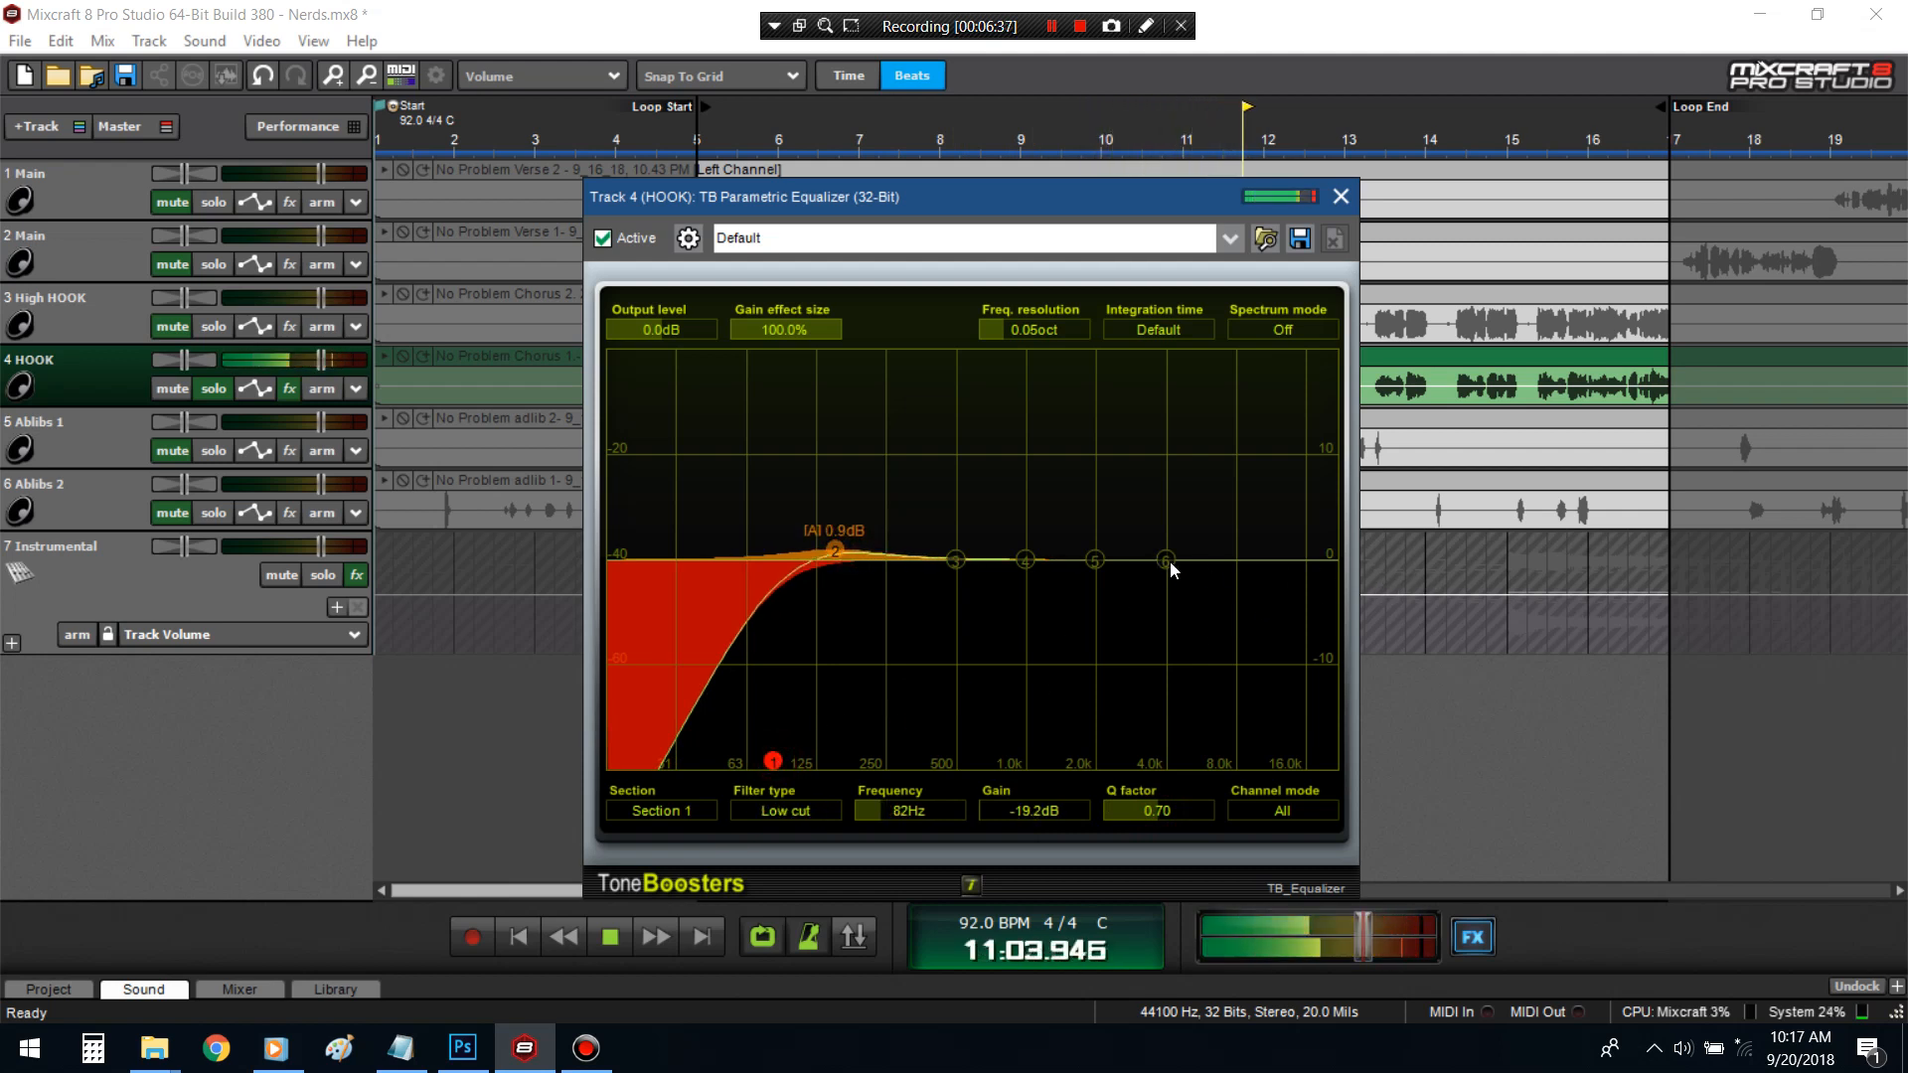
- Raise the Section 6 high shelf by 1.6 dB at 6846 Hz with Q 0.50, listening with the instrumental
left_click_drag(1168, 560, 1207, 540)
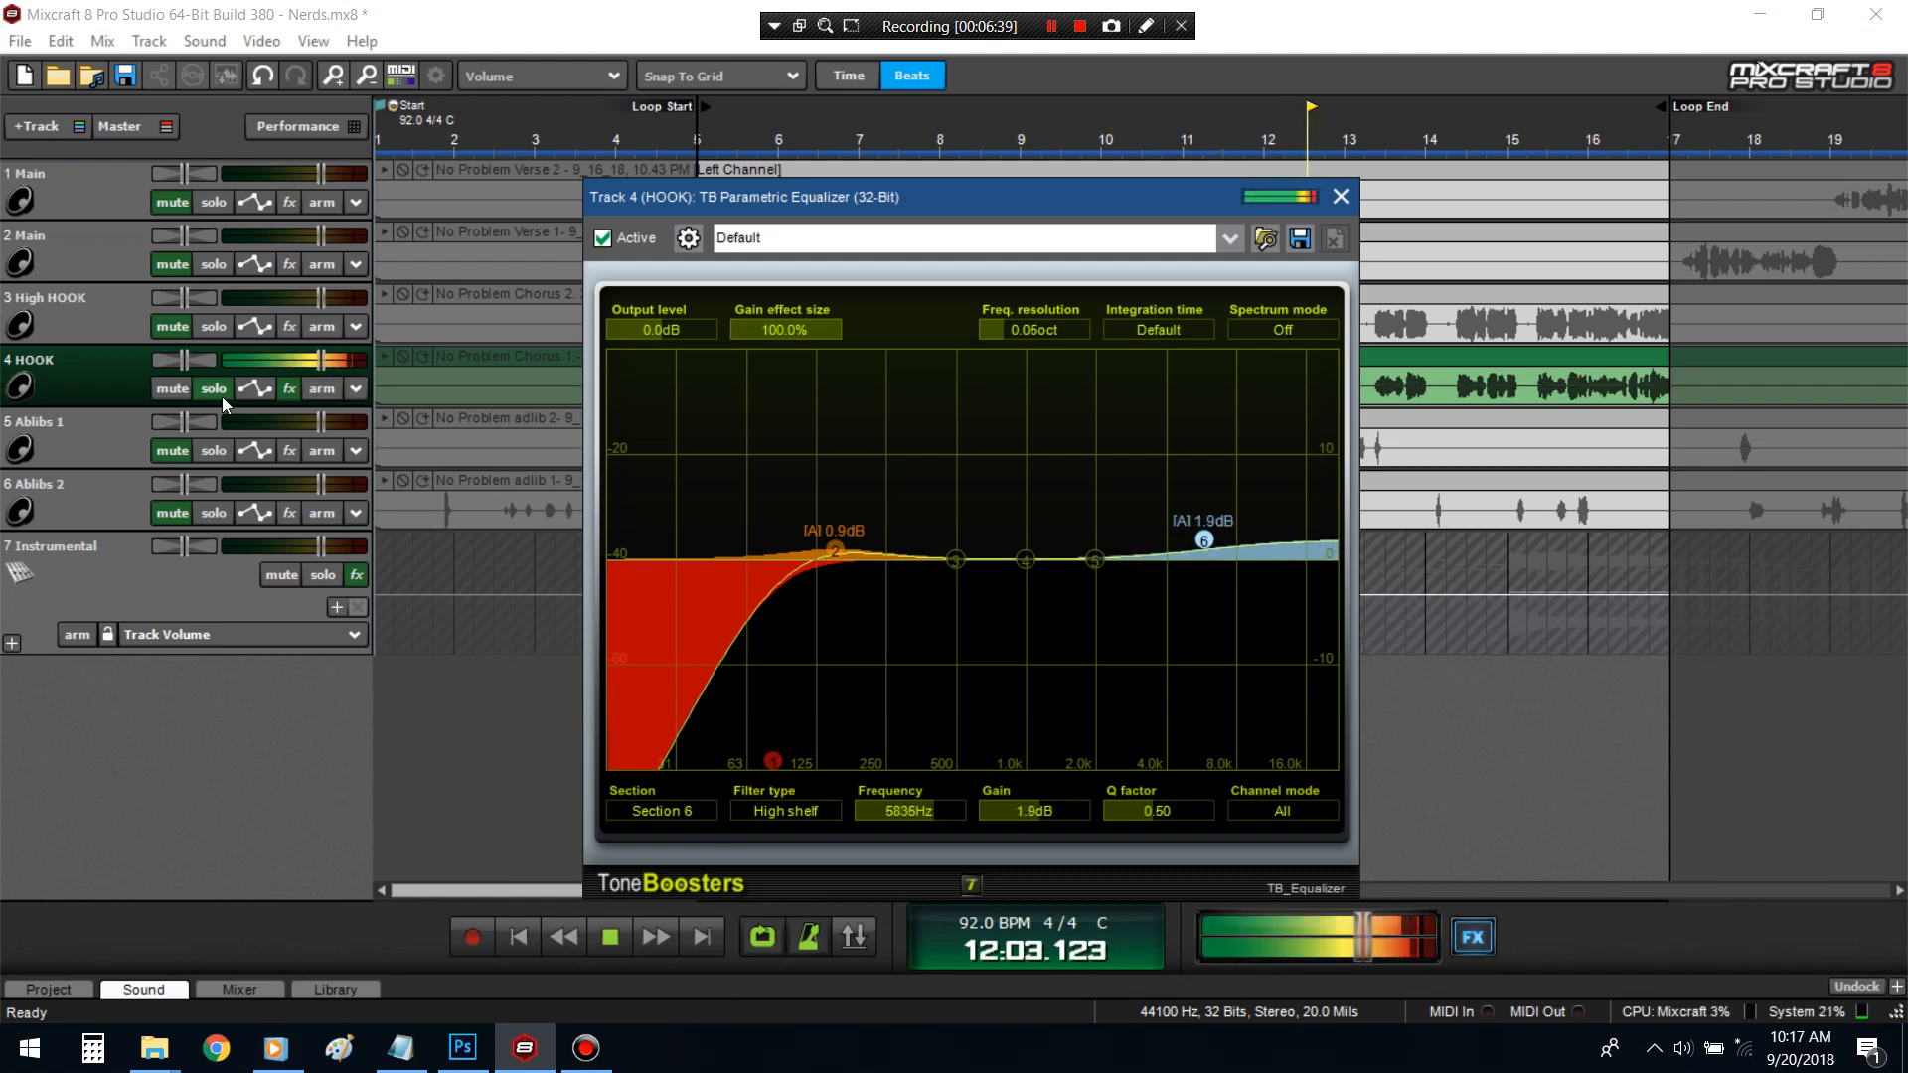
scroll(1207, 539, "up", 2)
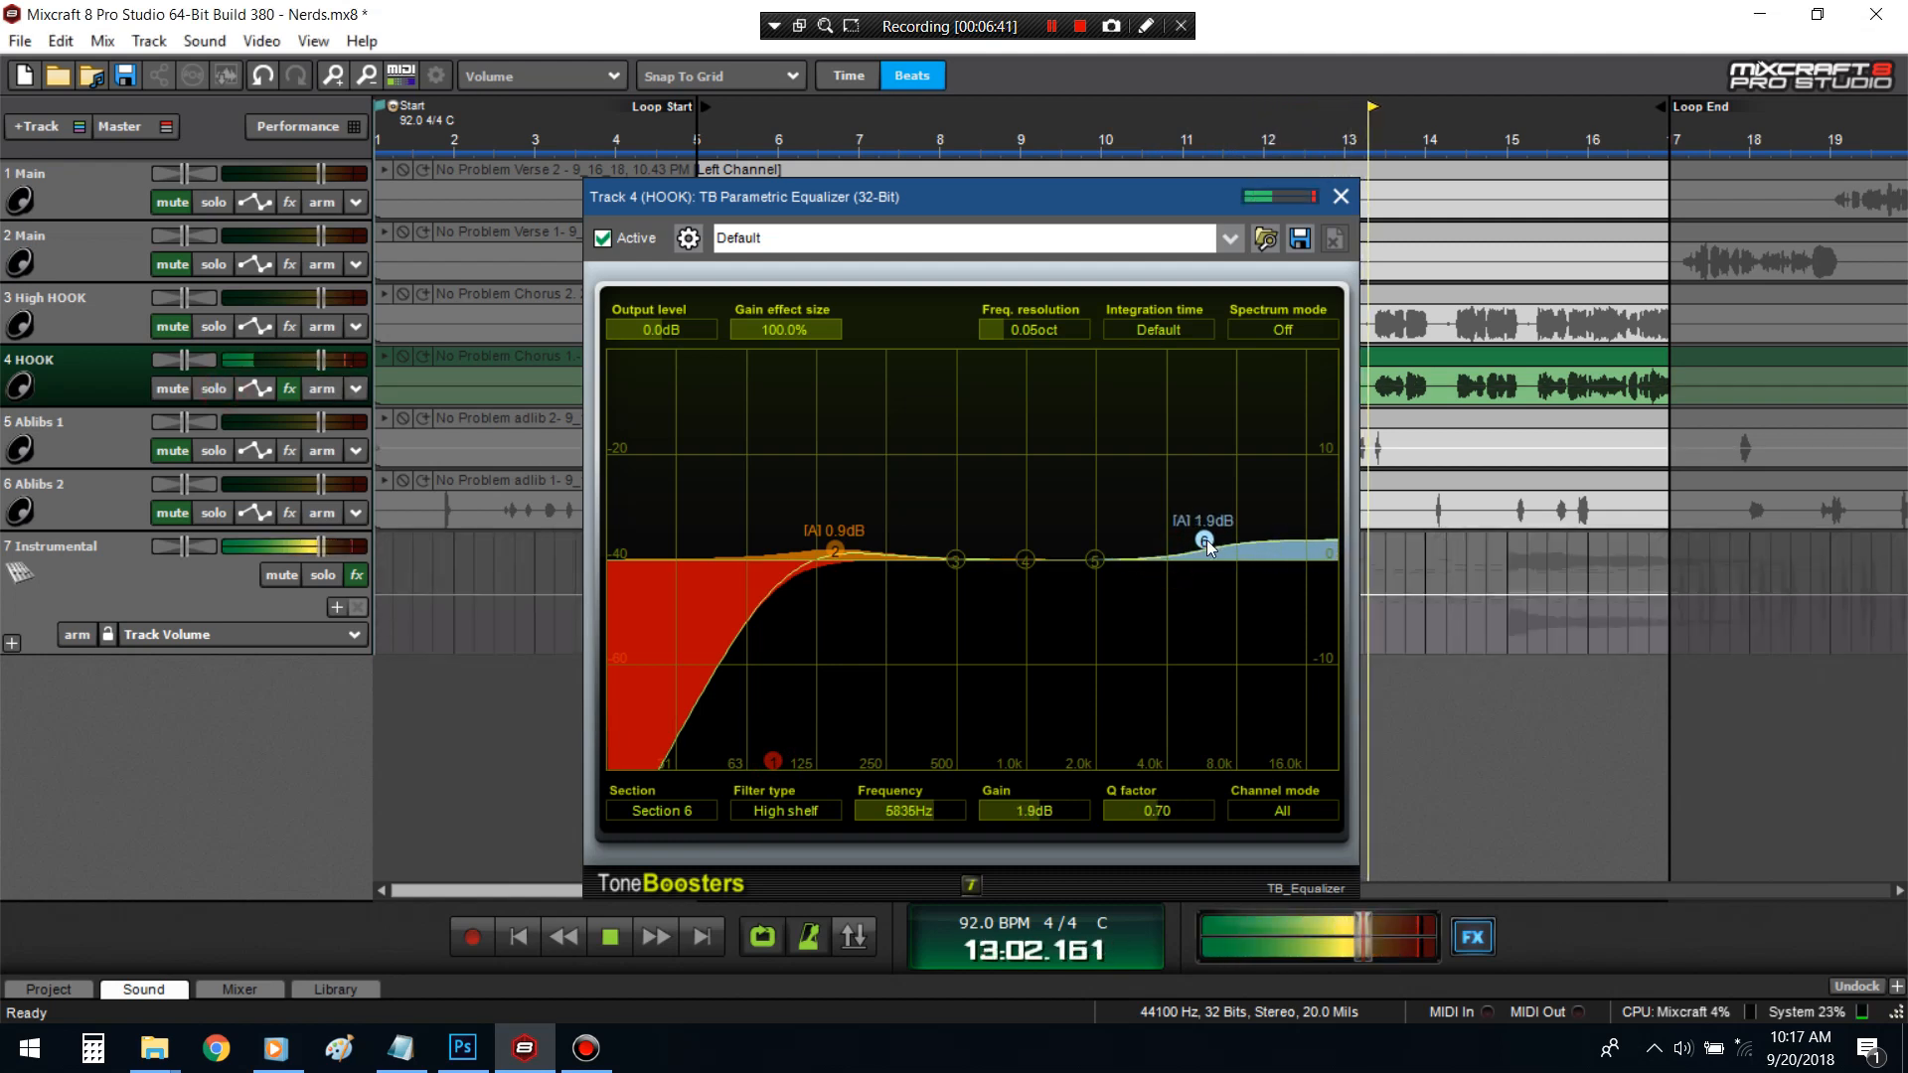
left_click_drag(1206, 541, 1220, 540)
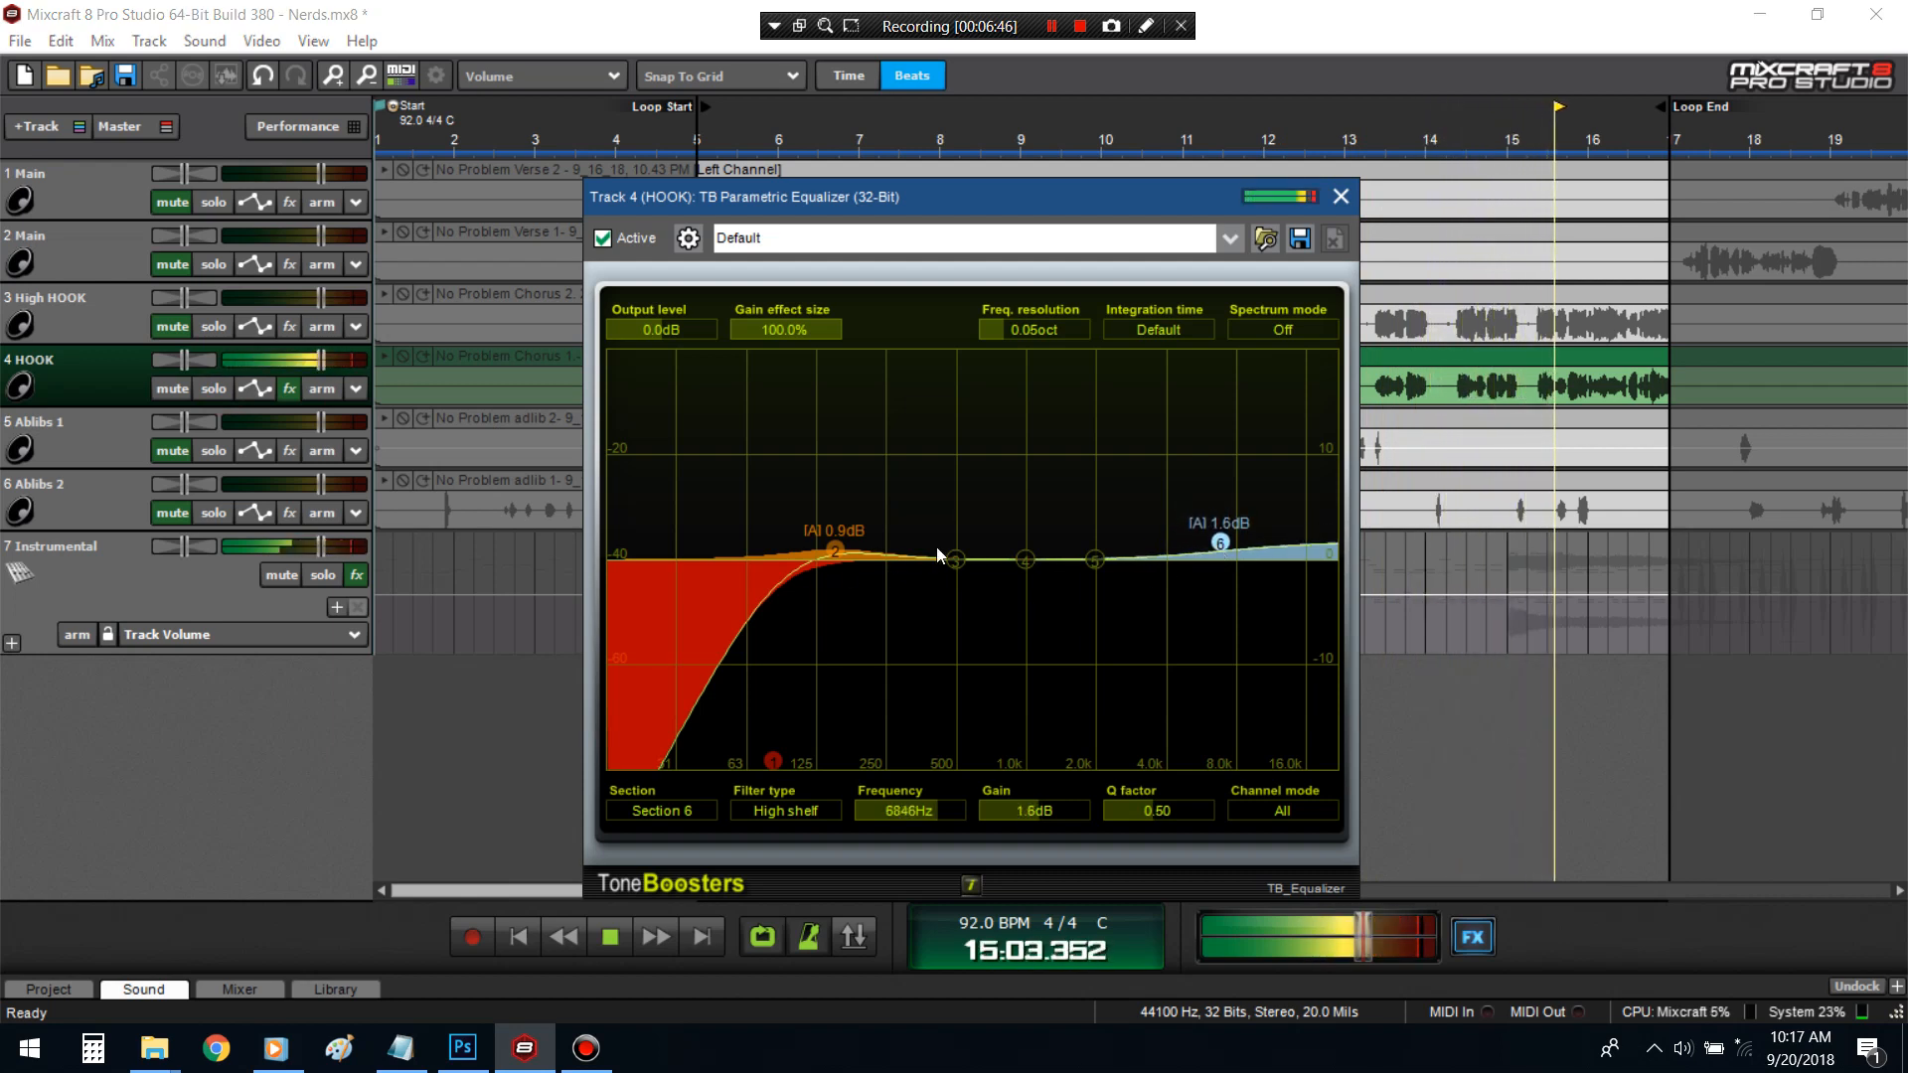
- Sweep a Section 3 boost through the low mids and settle it at 239 Hz with 0.4 dB gain and Q 2.45
left_click_drag(962, 558, 911, 527)
scroll(920, 529, "up", 3)
left_click_drag(909, 523, 906, 524)
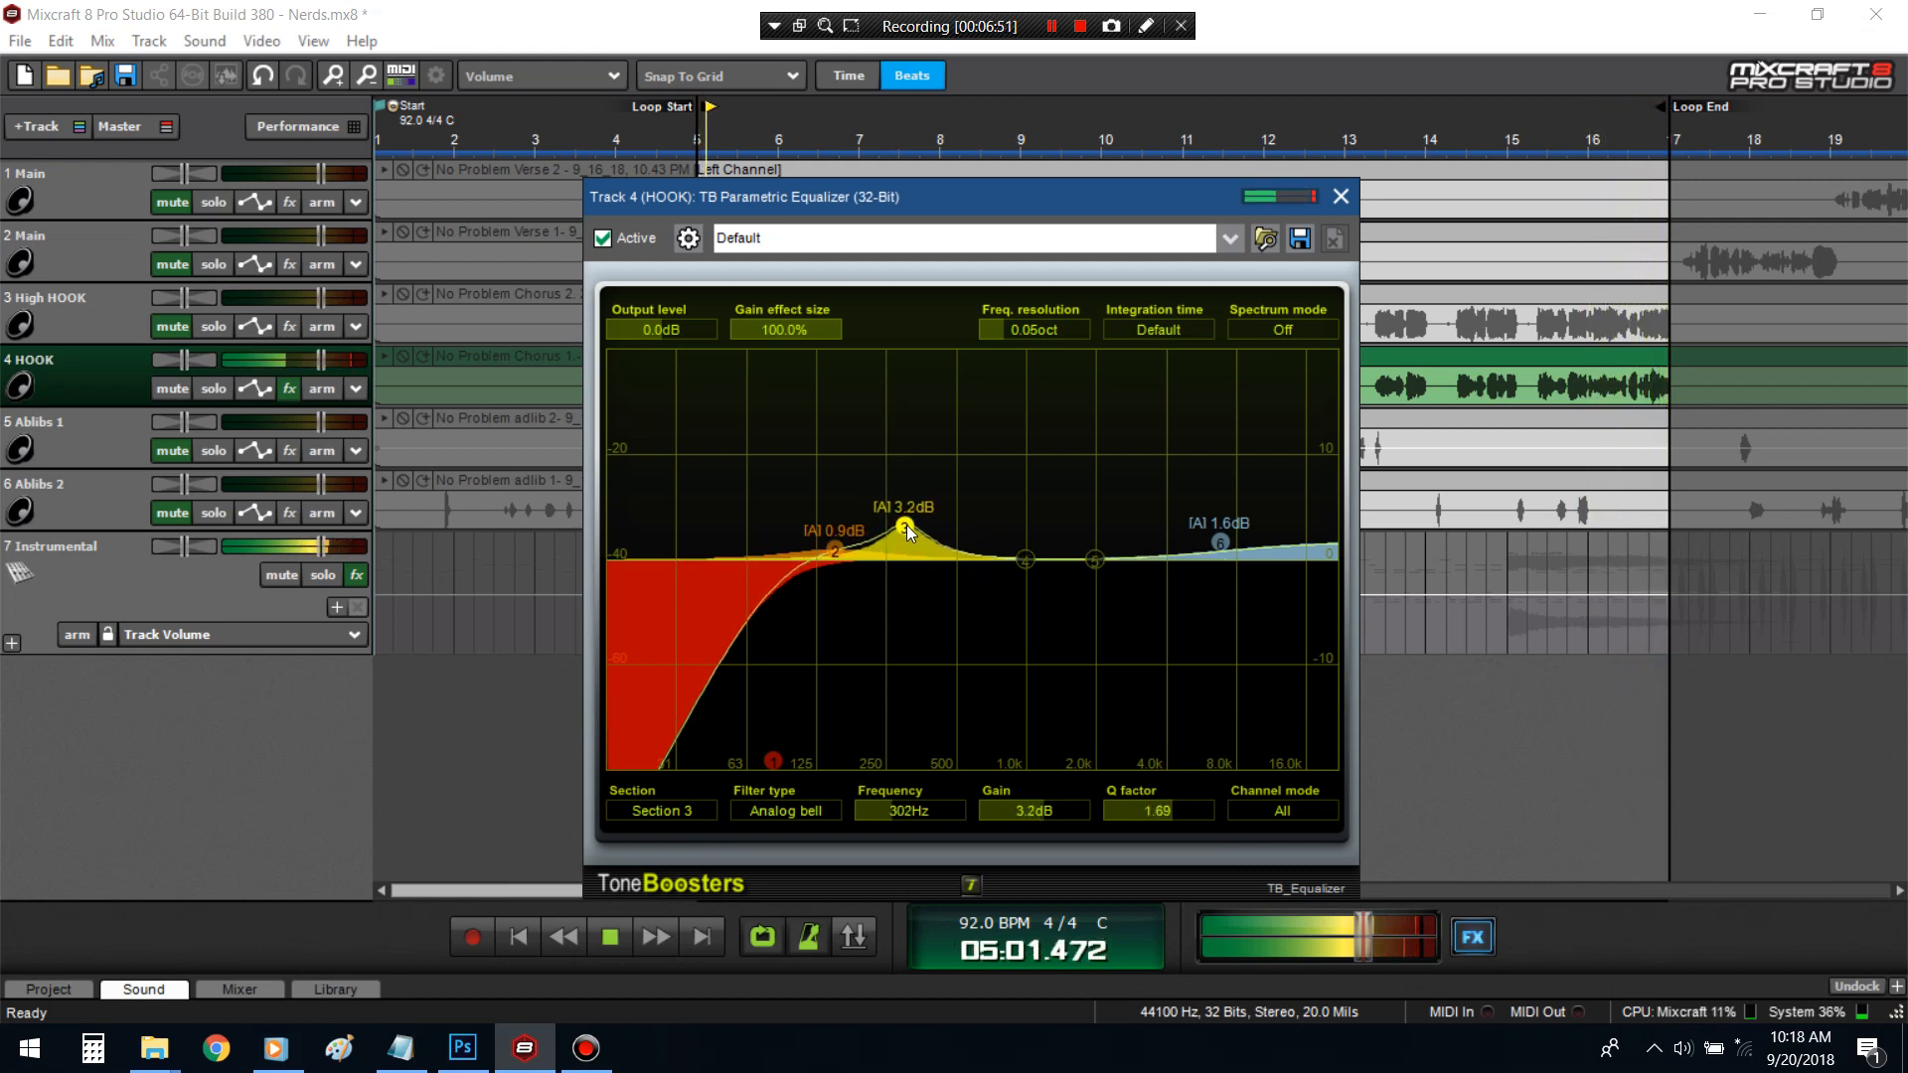
mouse_move(1040, 806)
left_mouse_down()
mouse_move(1006, 819)
mouse_move(1034, 826)
mouse_move(1015, 813)
left_mouse_up()
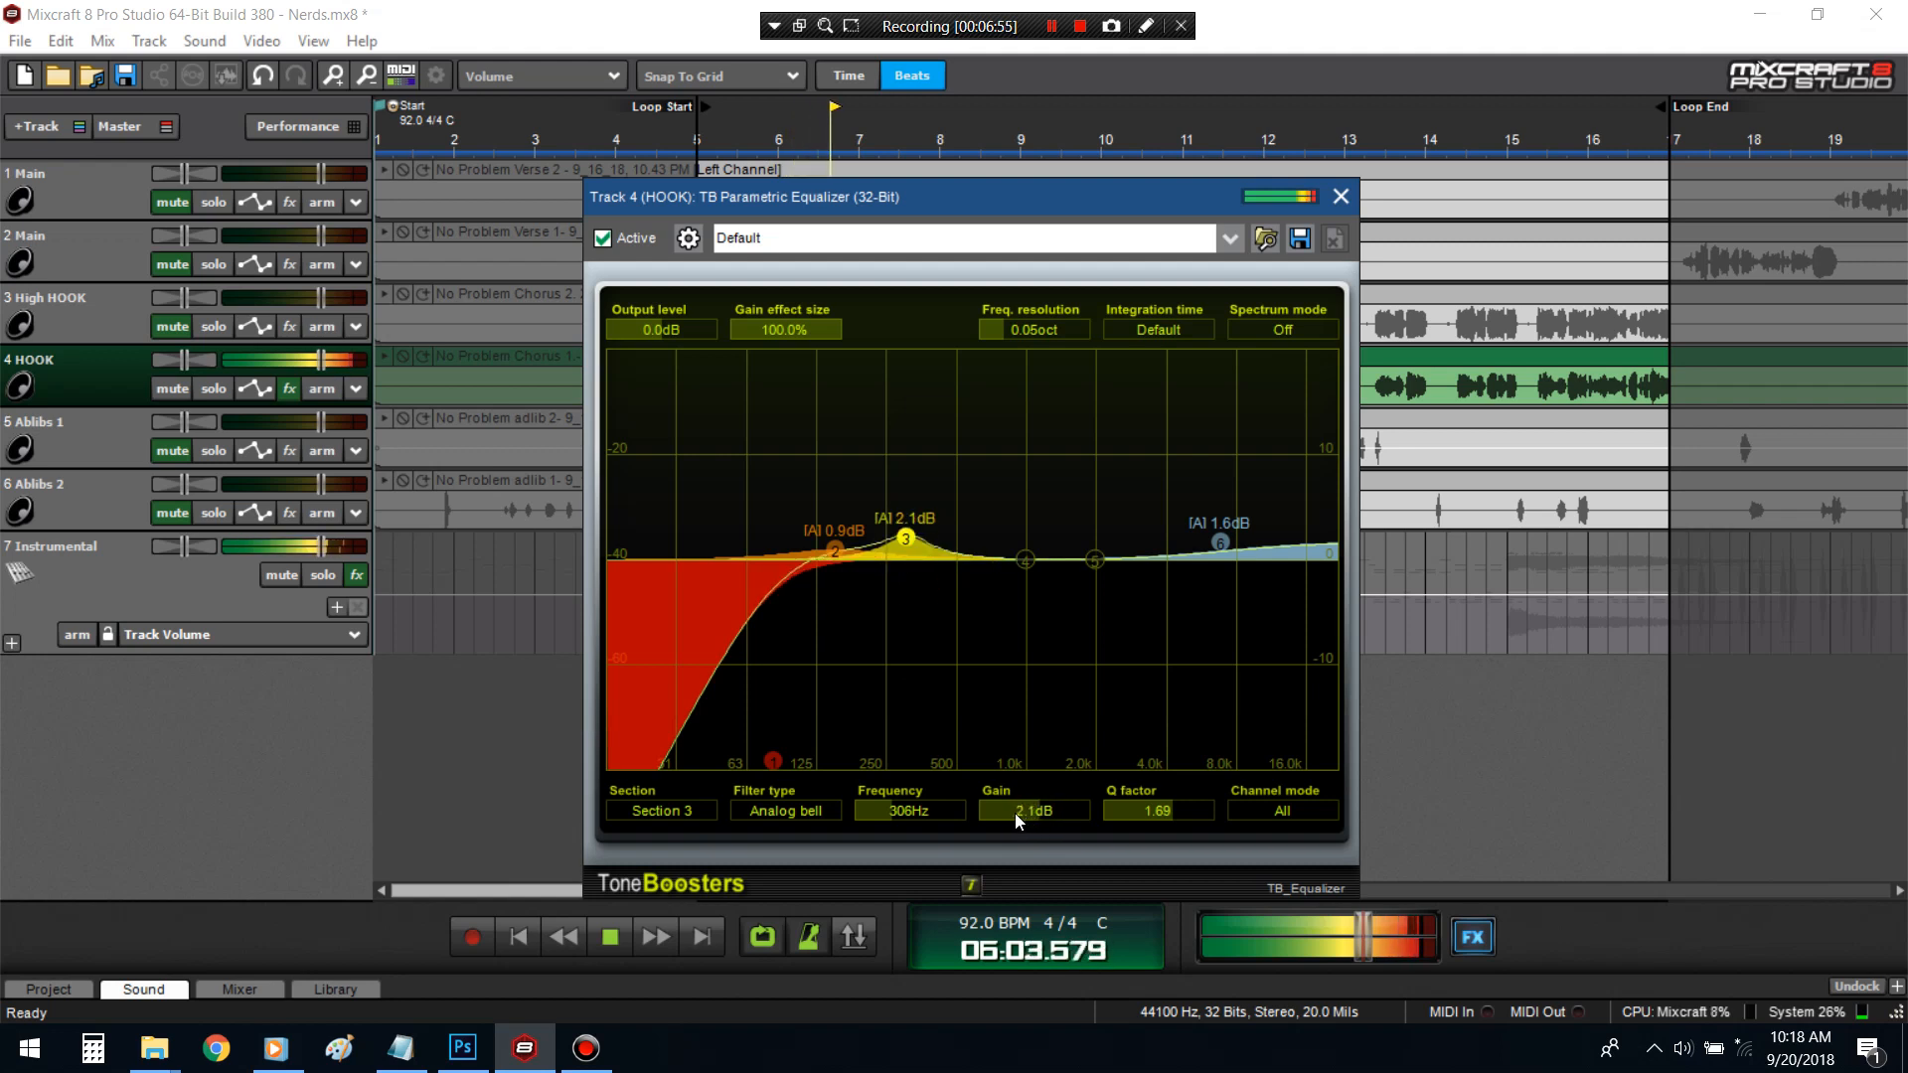
left_click_drag(1148, 807, 1156, 806)
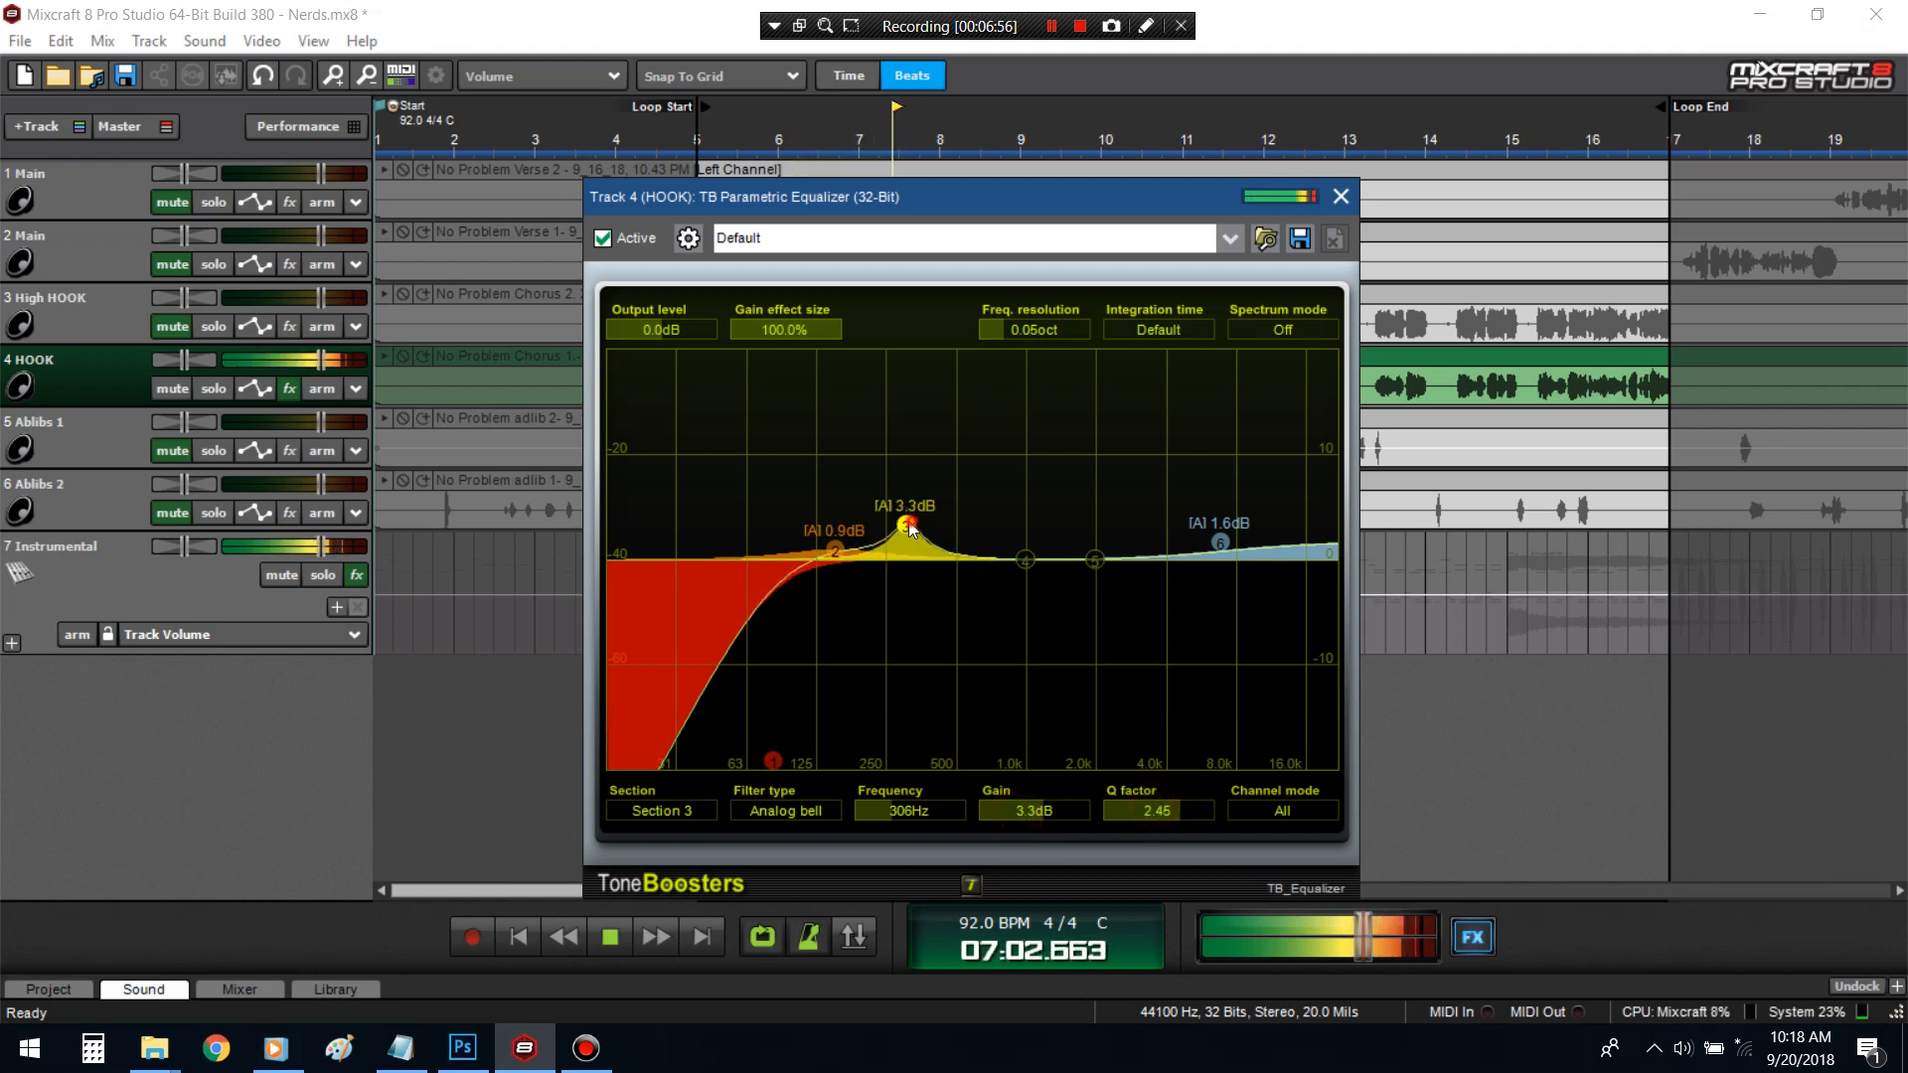
left_click_drag(898, 517, 882, 512)
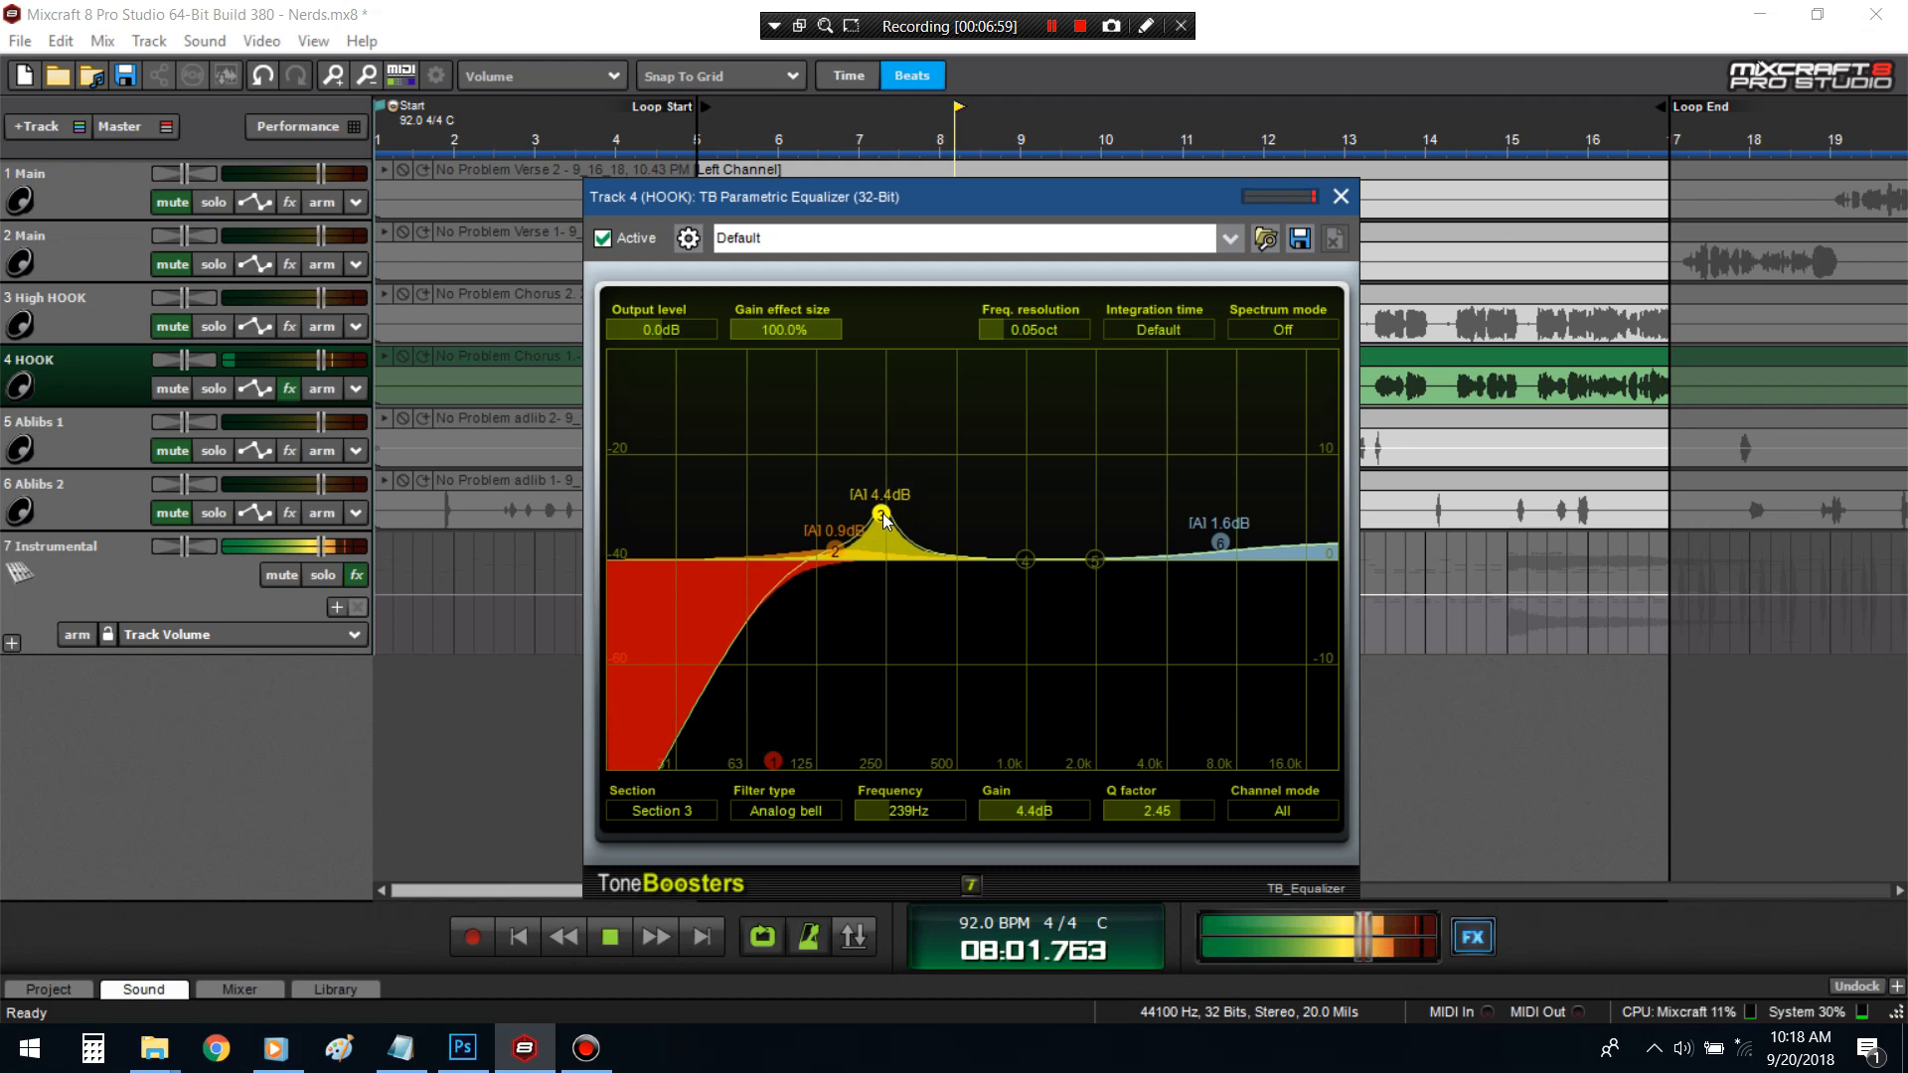
mouse_move(1030, 809)
left_mouse_down()
mouse_move(975, 790)
mouse_move(996, 803)
left_mouse_up()
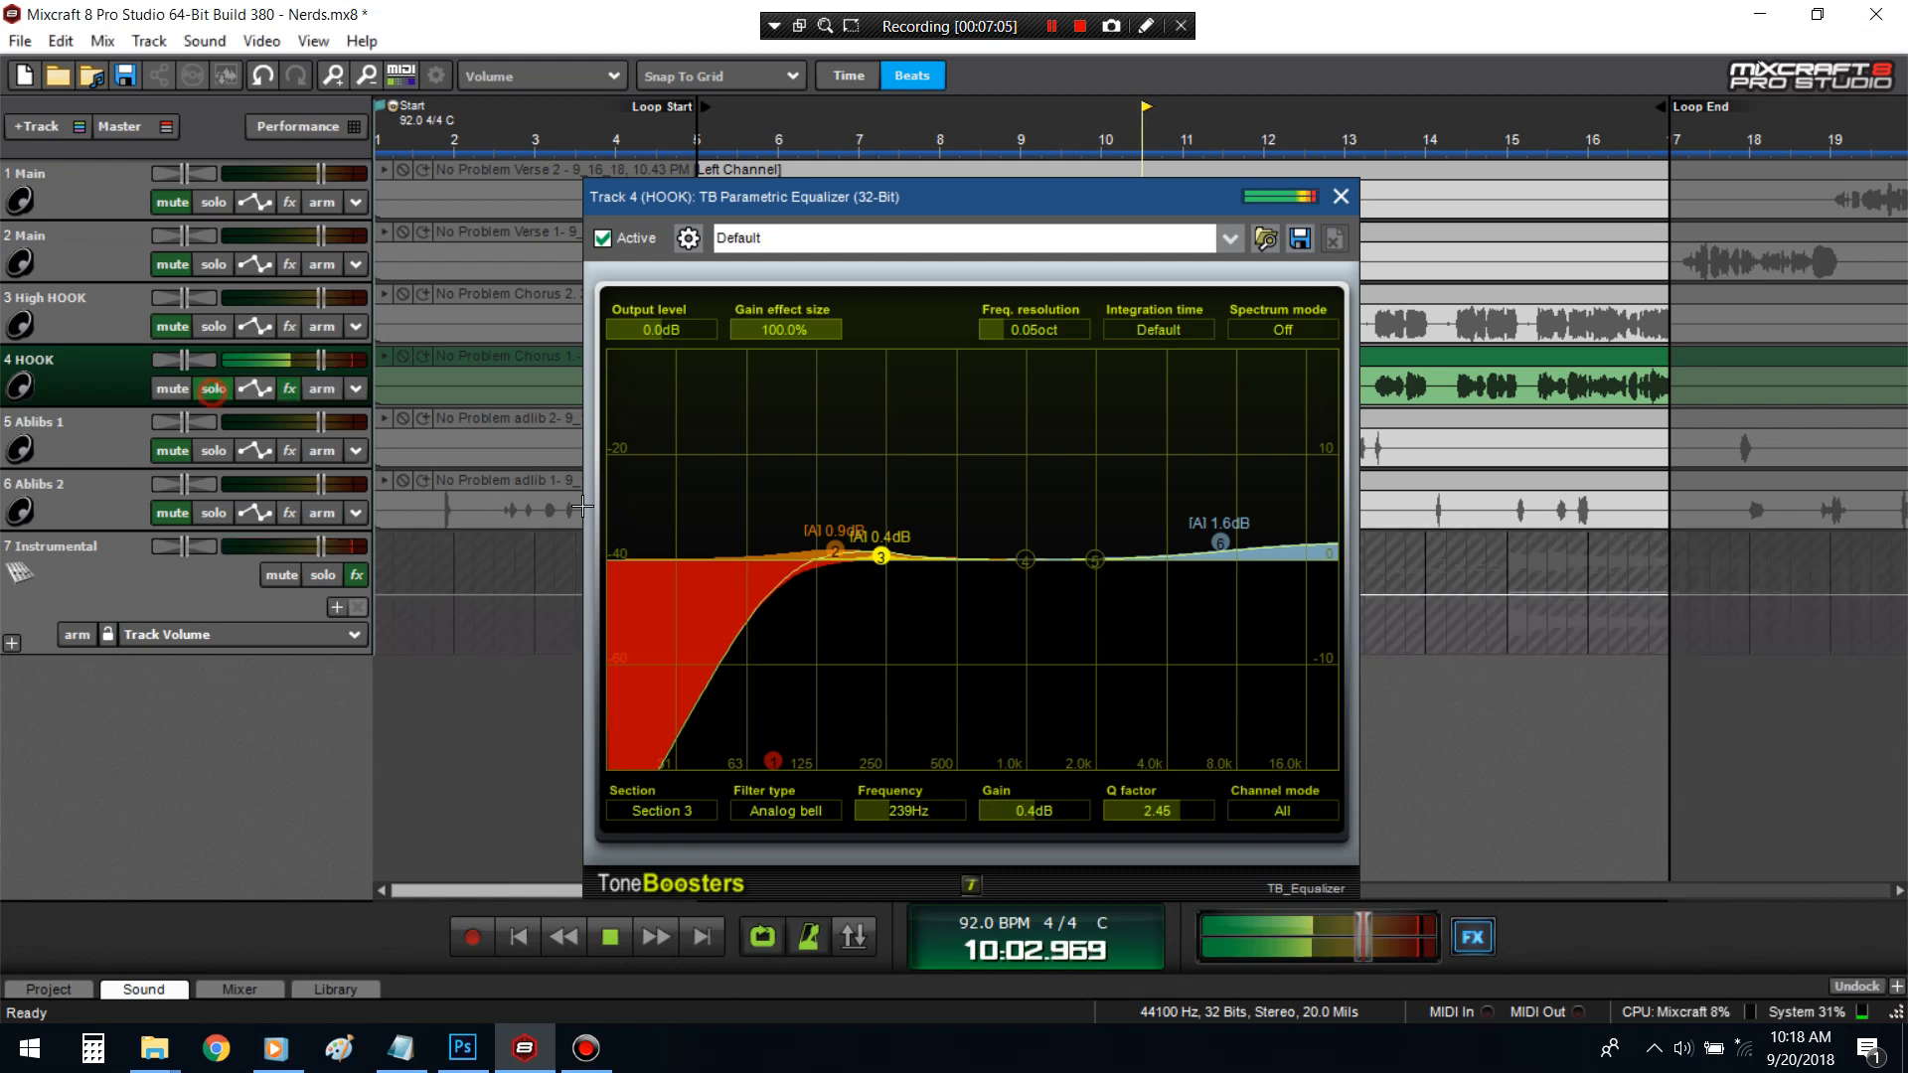
- Boost Section 3 to 4.7 dB at 295 Hz with playback paused, resume playback and save the project
key("space")
left_click_drag(886, 574, 901, 511)
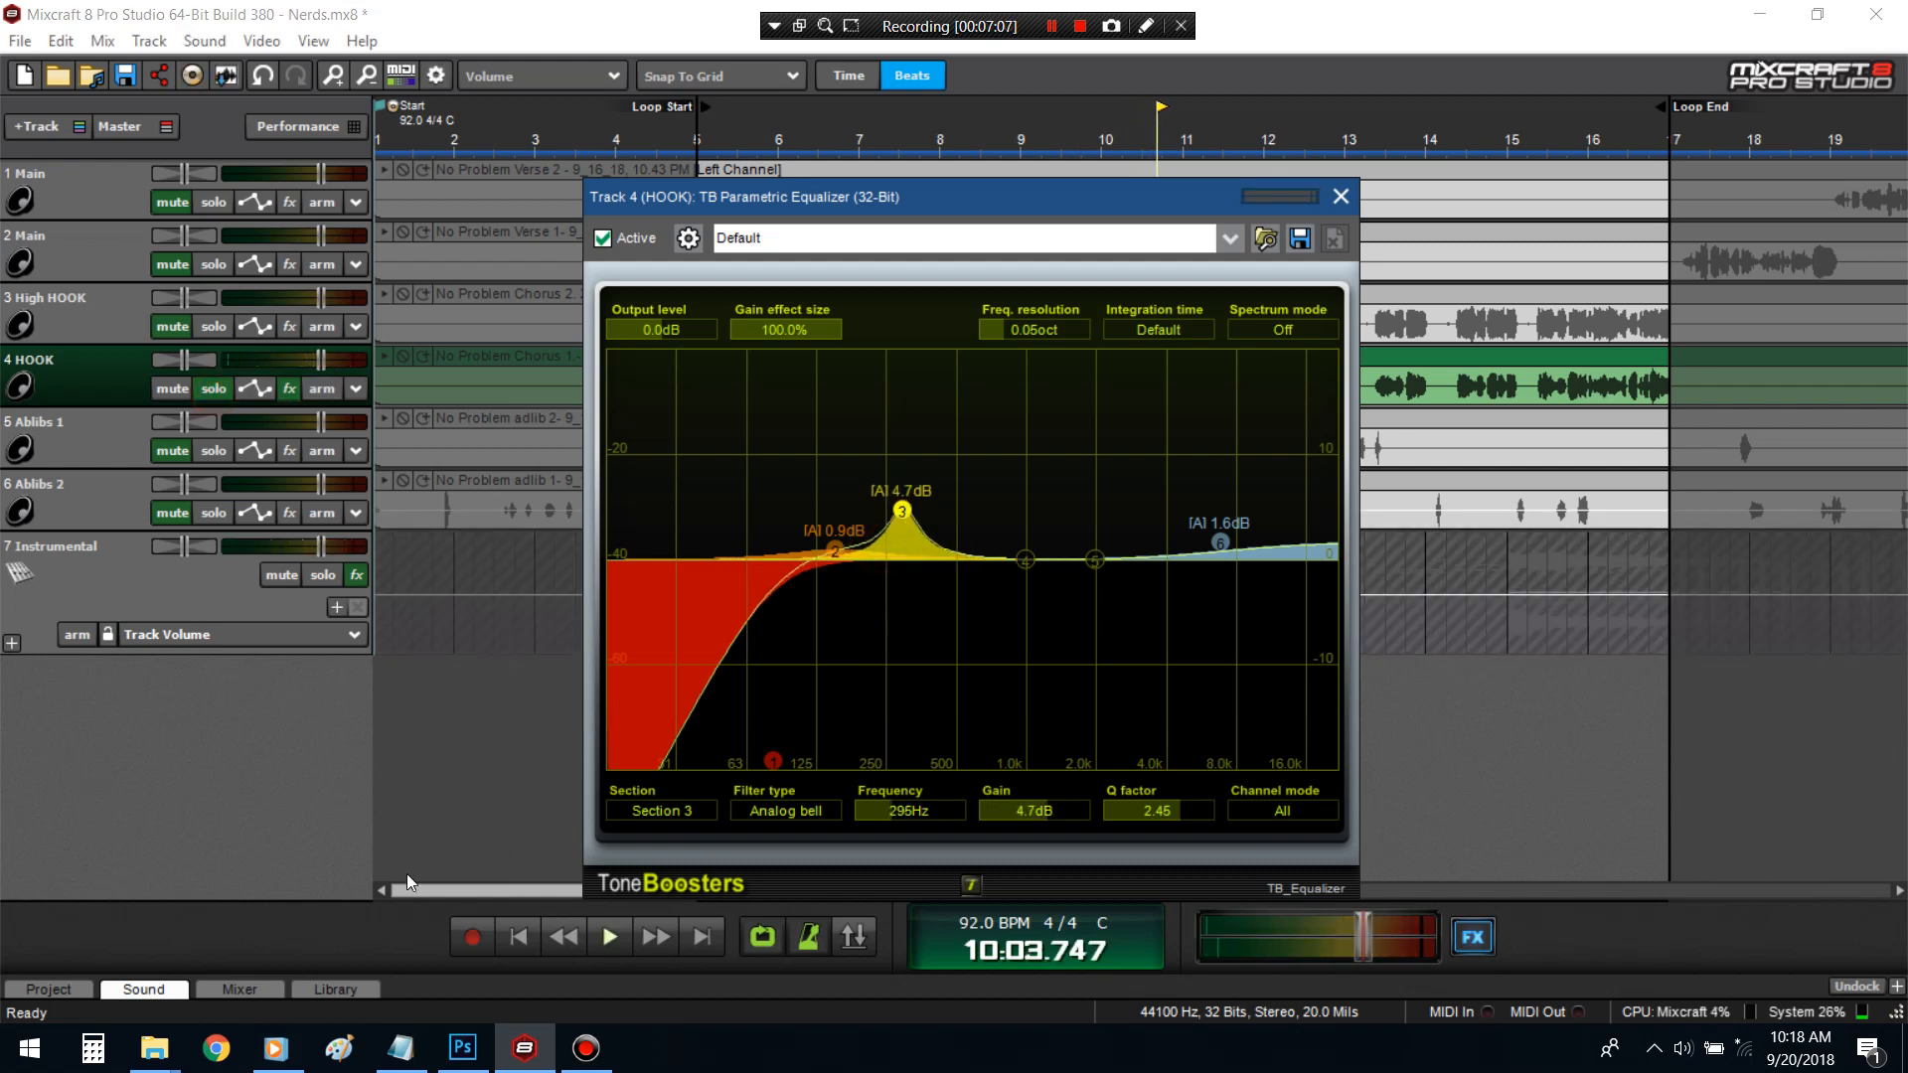
key("space")
left_click(126, 84)
- Turn Section 3 into a -2.2 dB cut at 222 Hz with Q 3.45 and take the HOOK track out of solo
left_click_drag(898, 509, 898, 522)
left_click_drag(931, 808, 925, 808)
left_click_drag(1043, 804, 1016, 813)
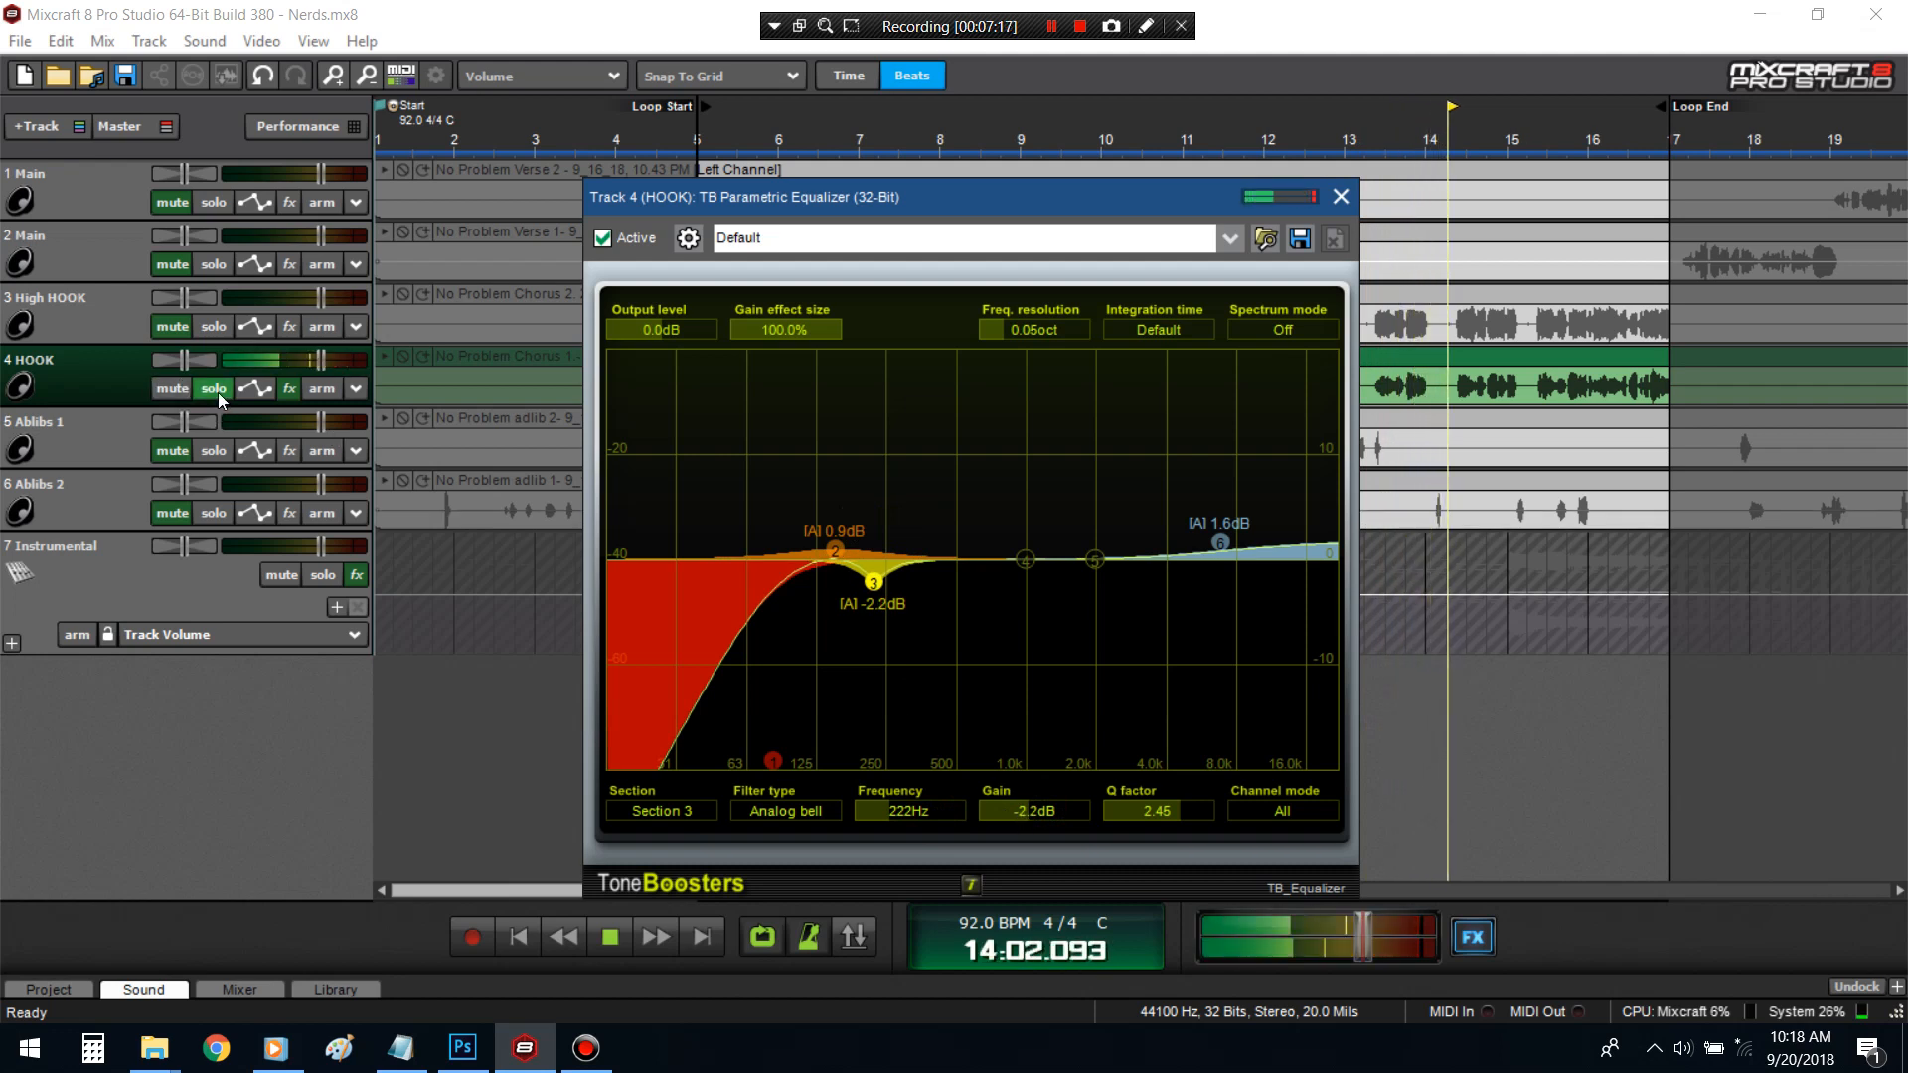
left_click_drag(1158, 810, 1188, 823)
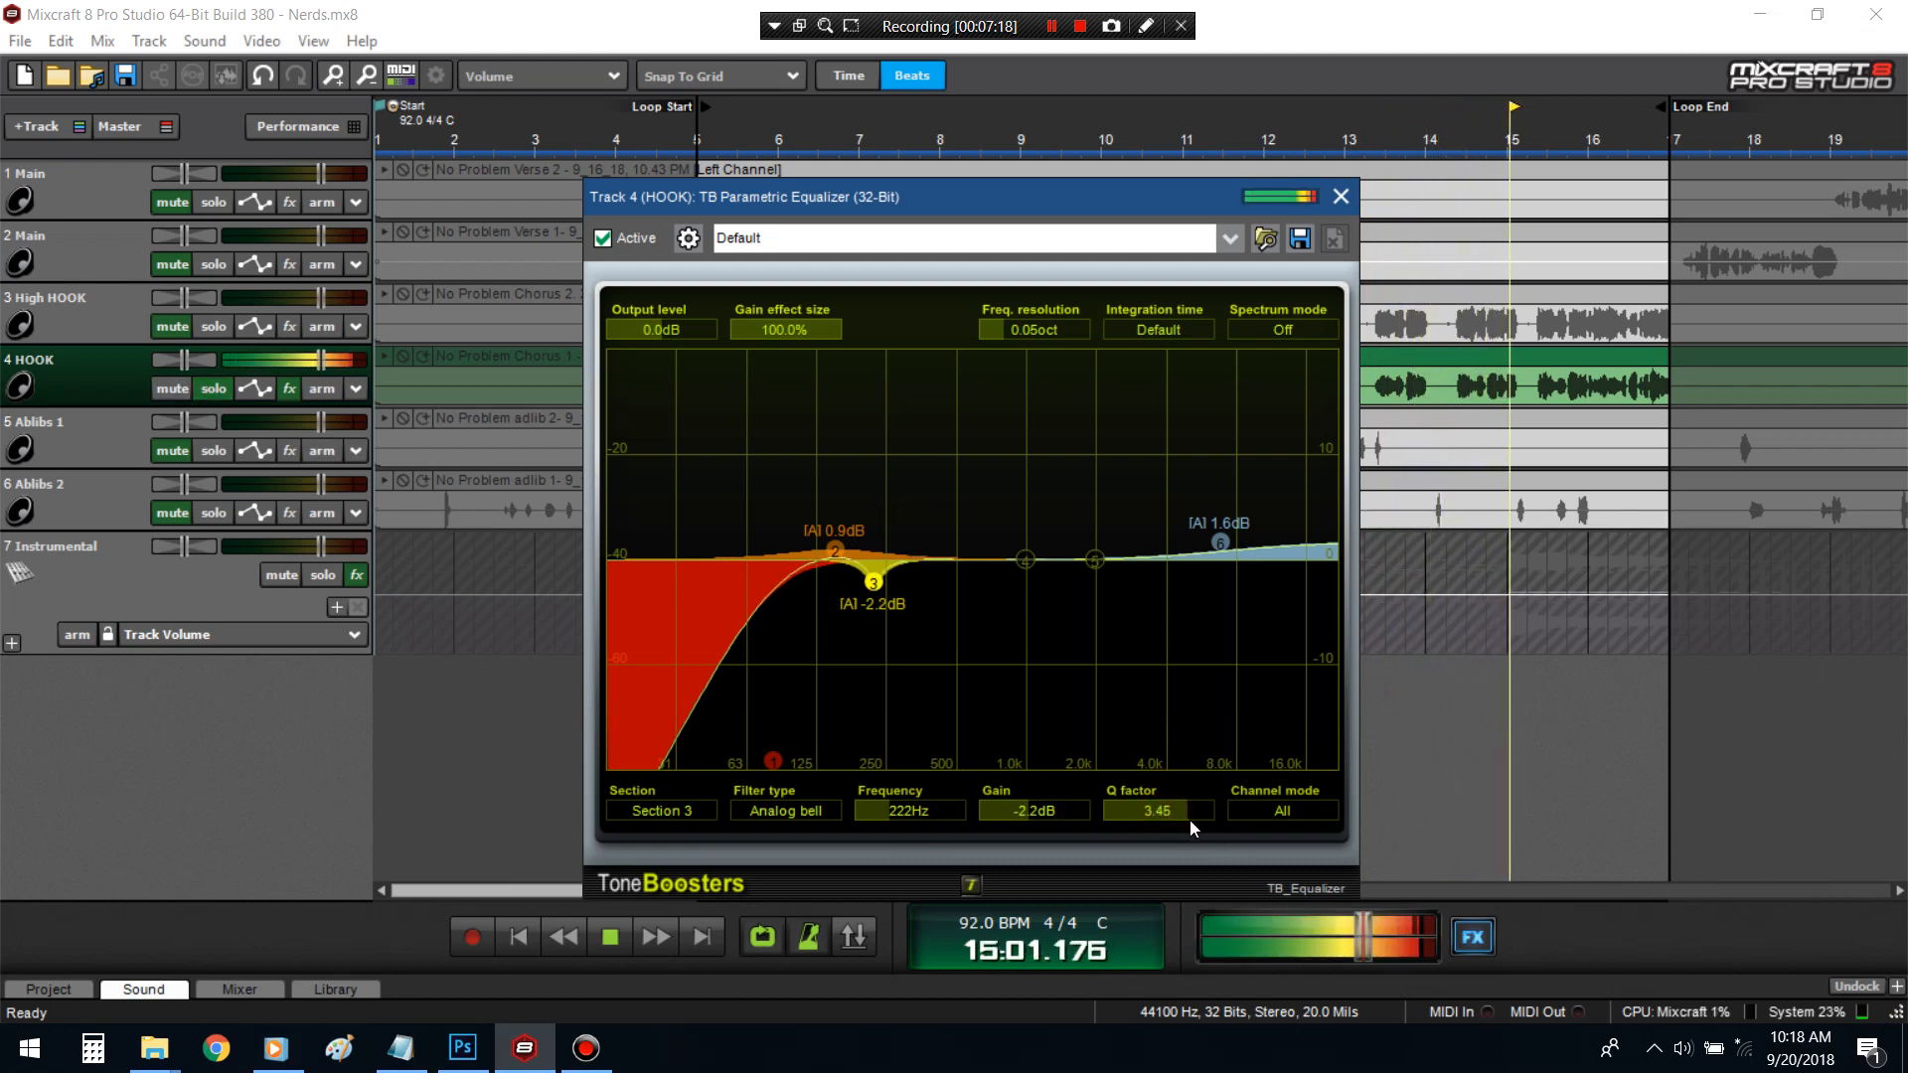
left_click(212, 392)
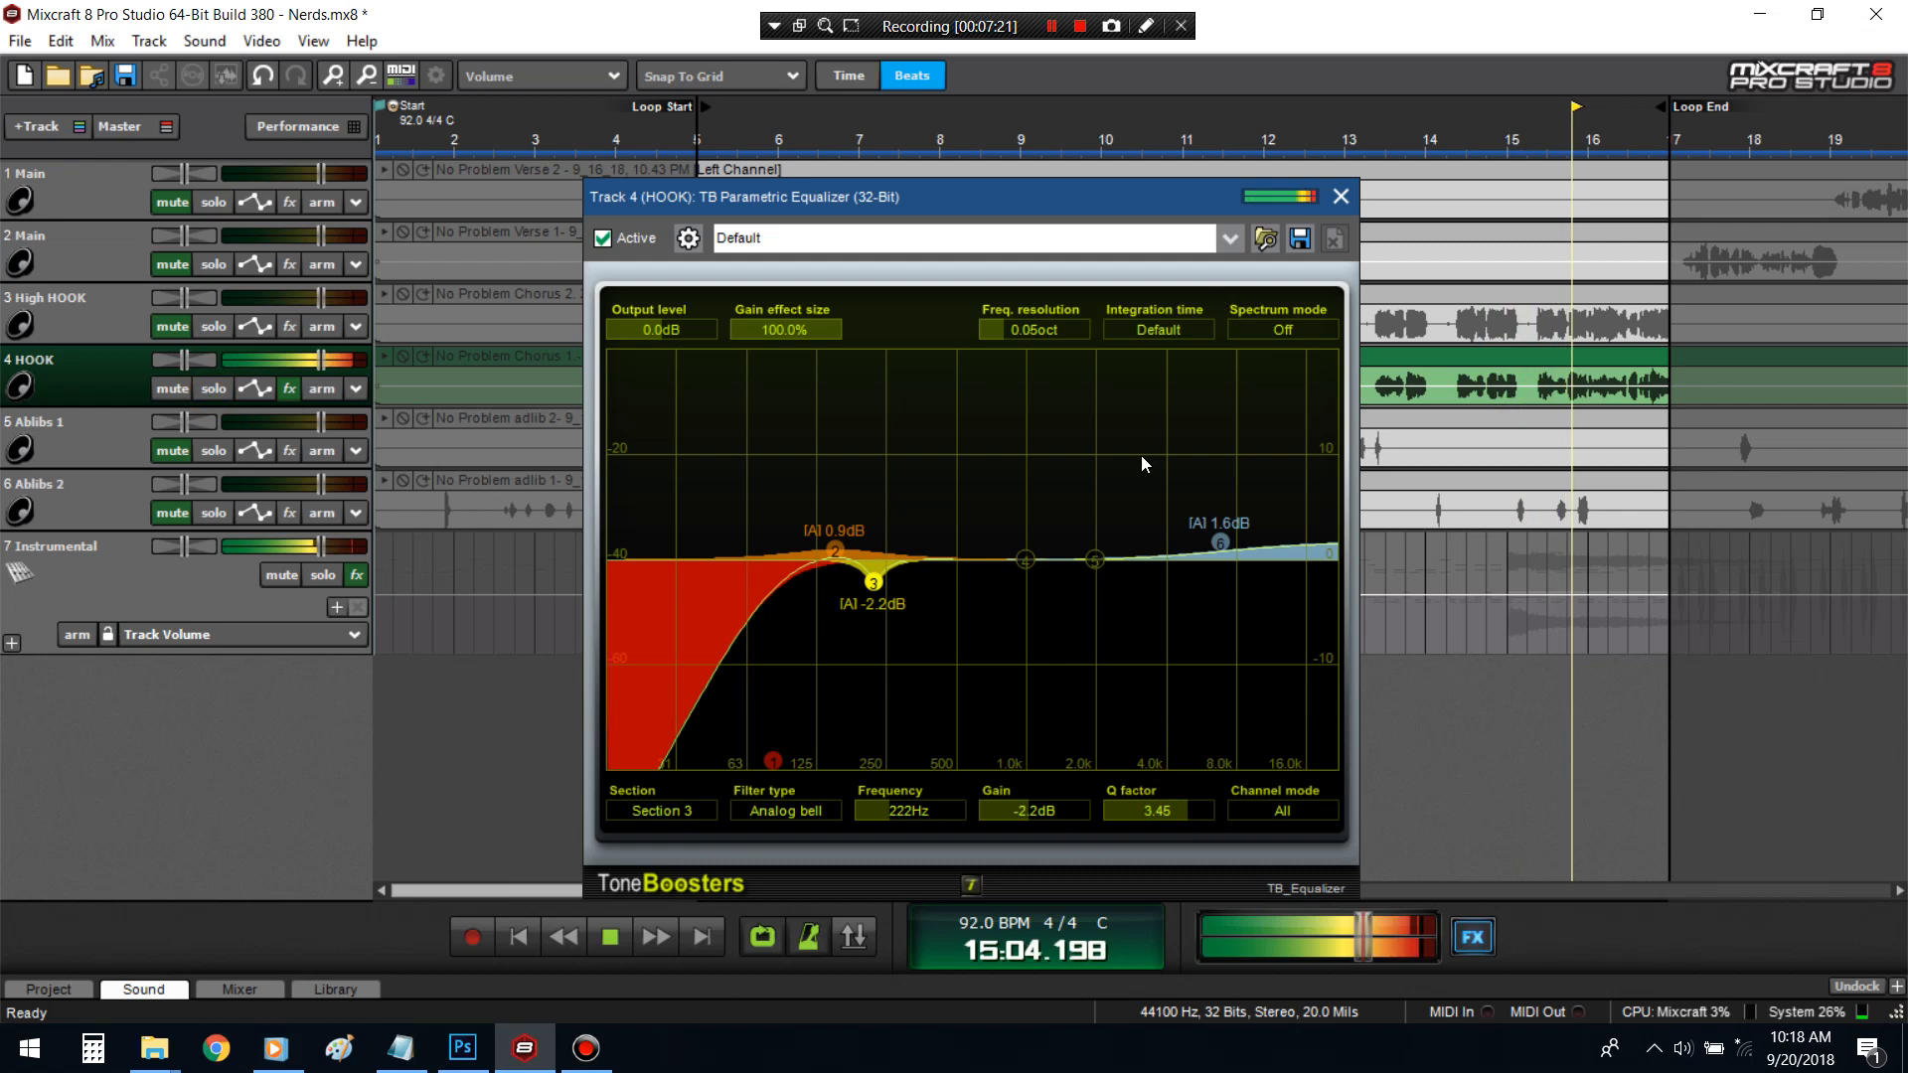
- Set Section 5 to a 1.5 dB boost at 3704 Hz with Q 1.14, and close the equalizer and stop playback
left_click_drag(1095, 558, 1158, 531)
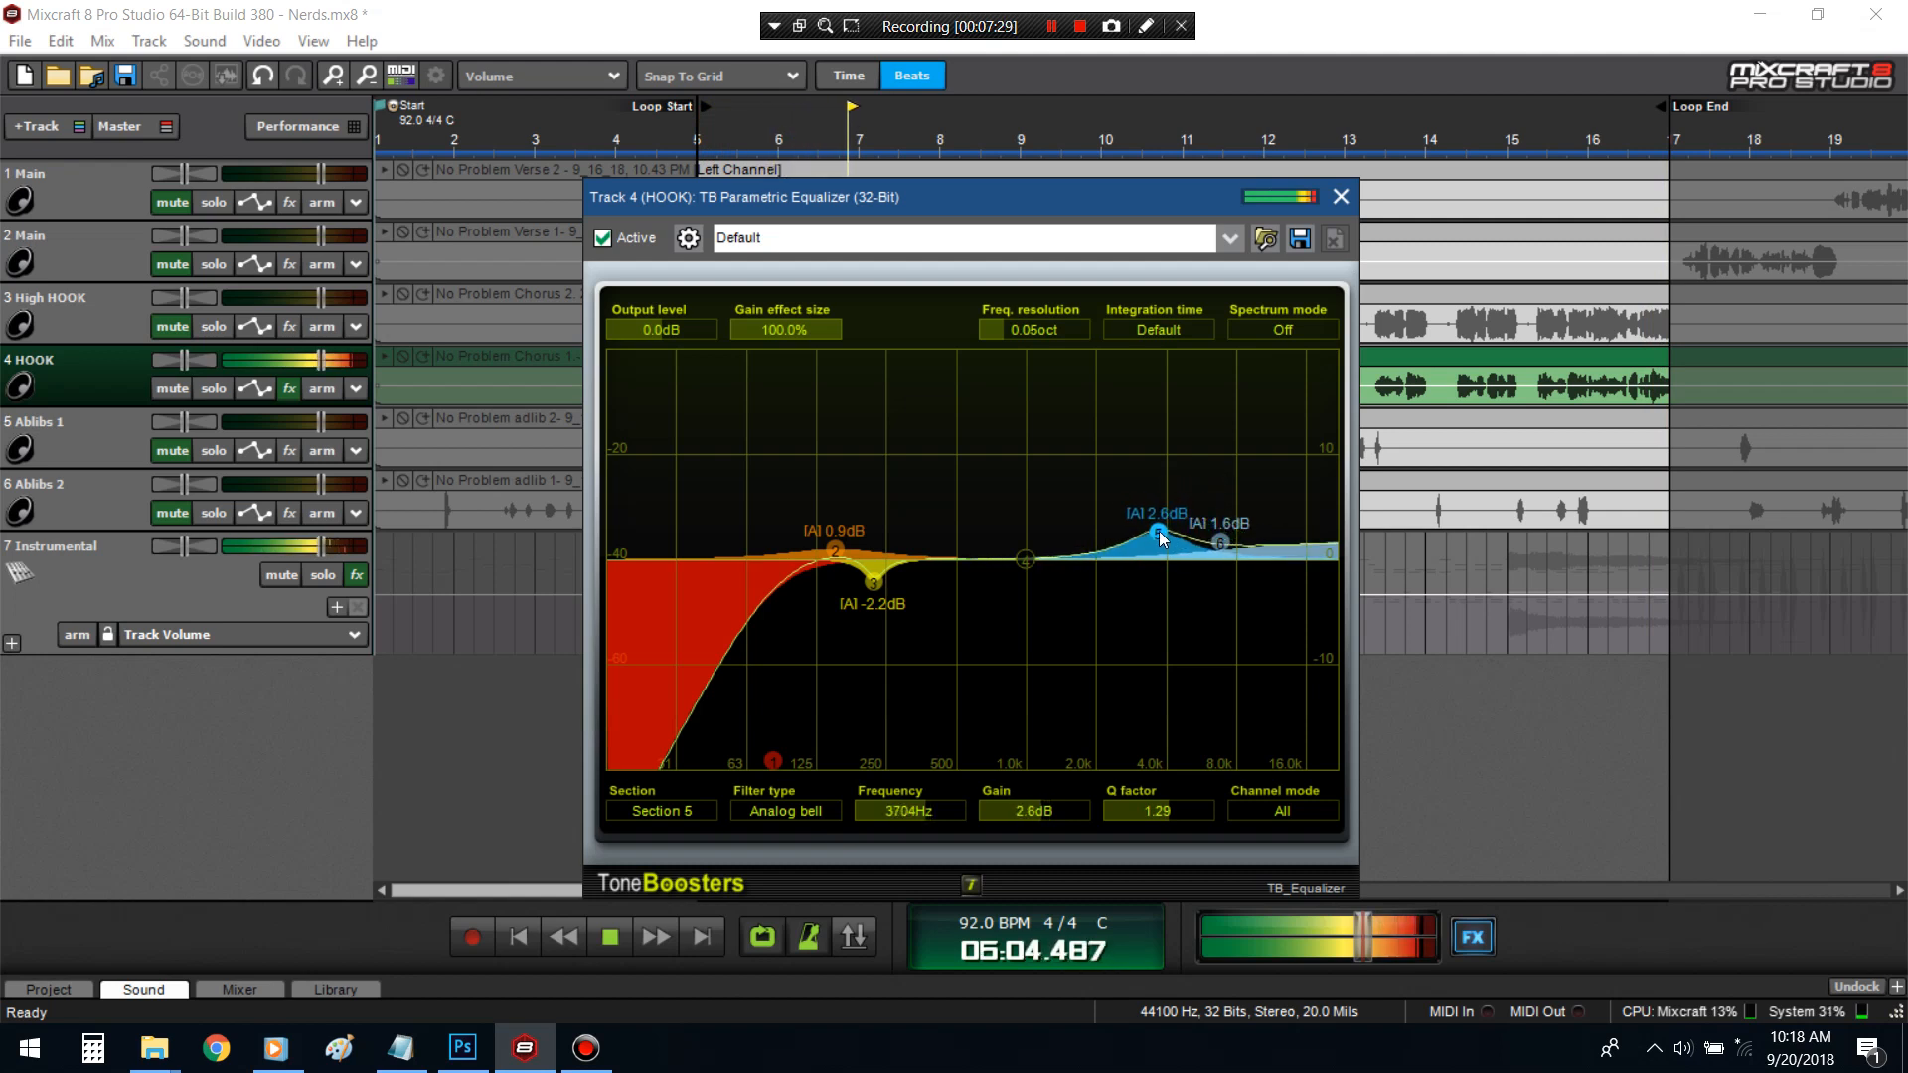
left_click_drag(1153, 817, 1063, 813)
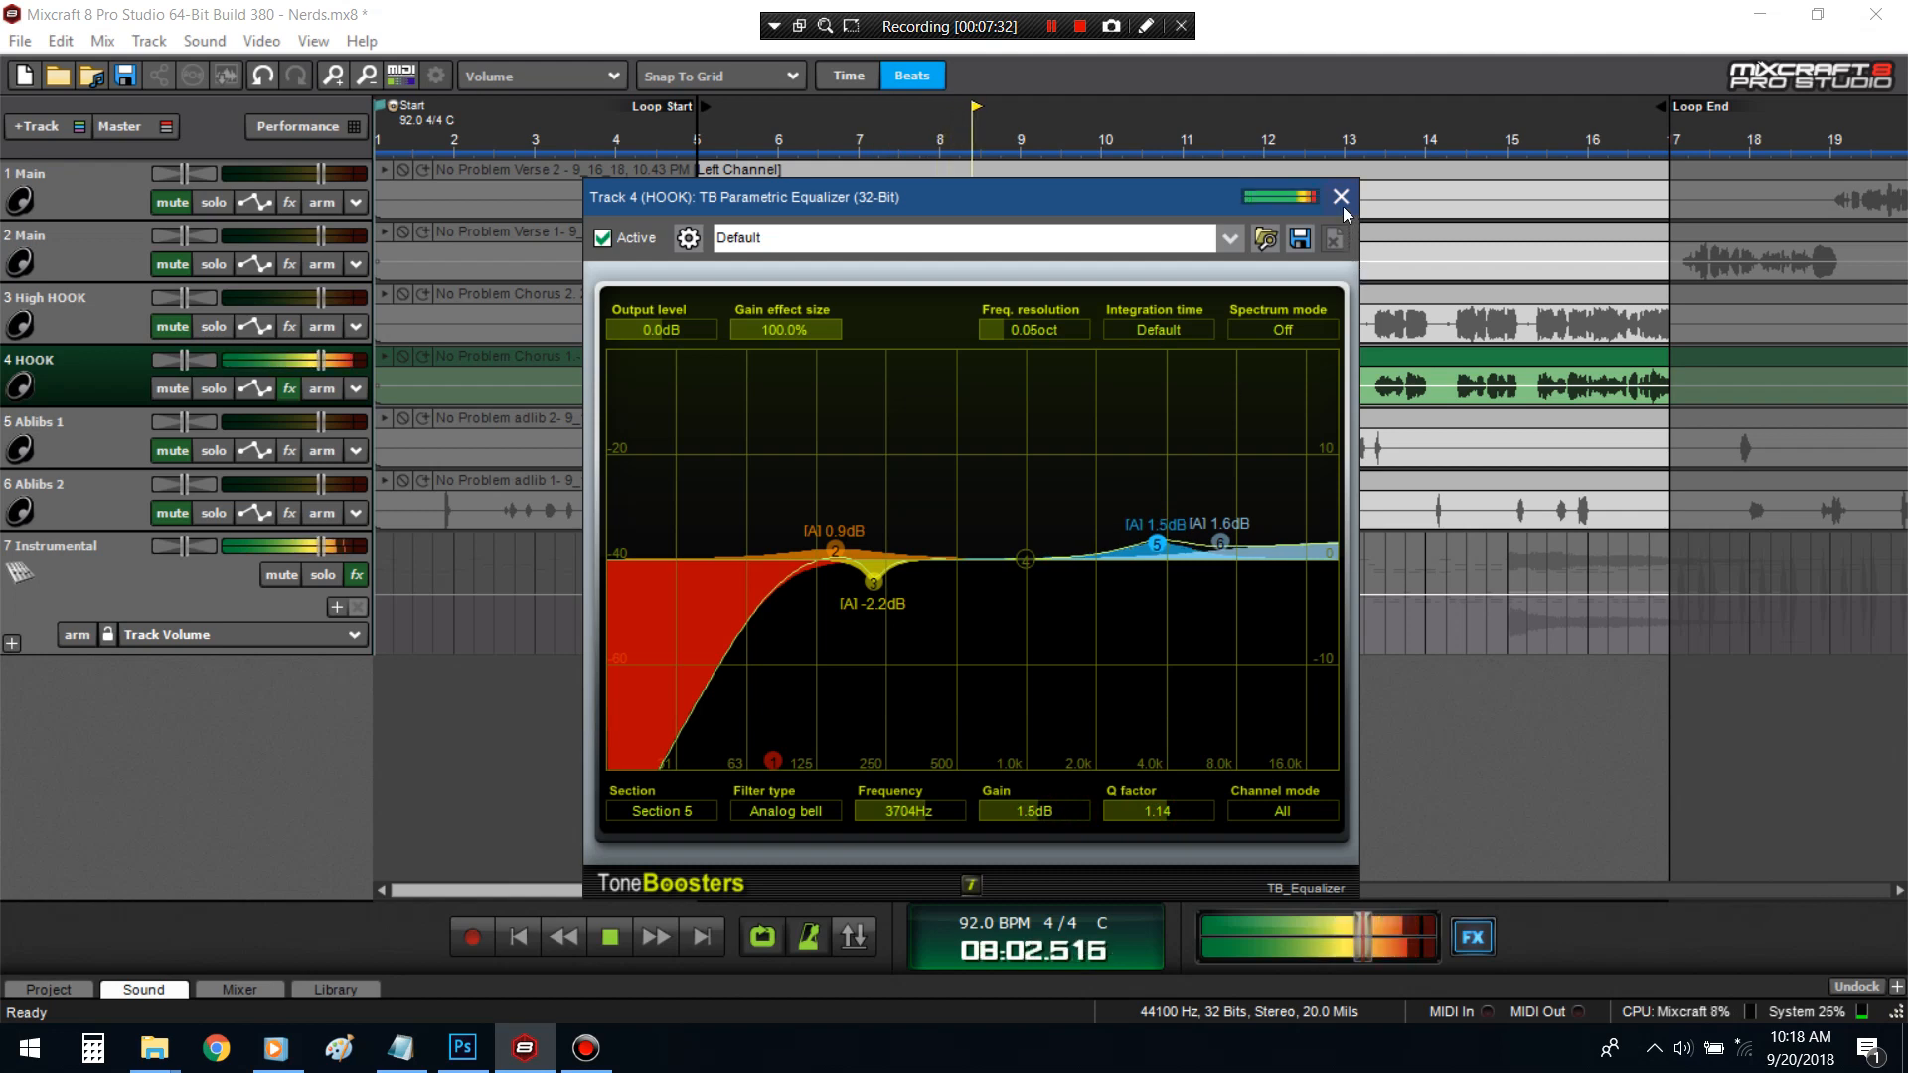
left_click(1341, 196)
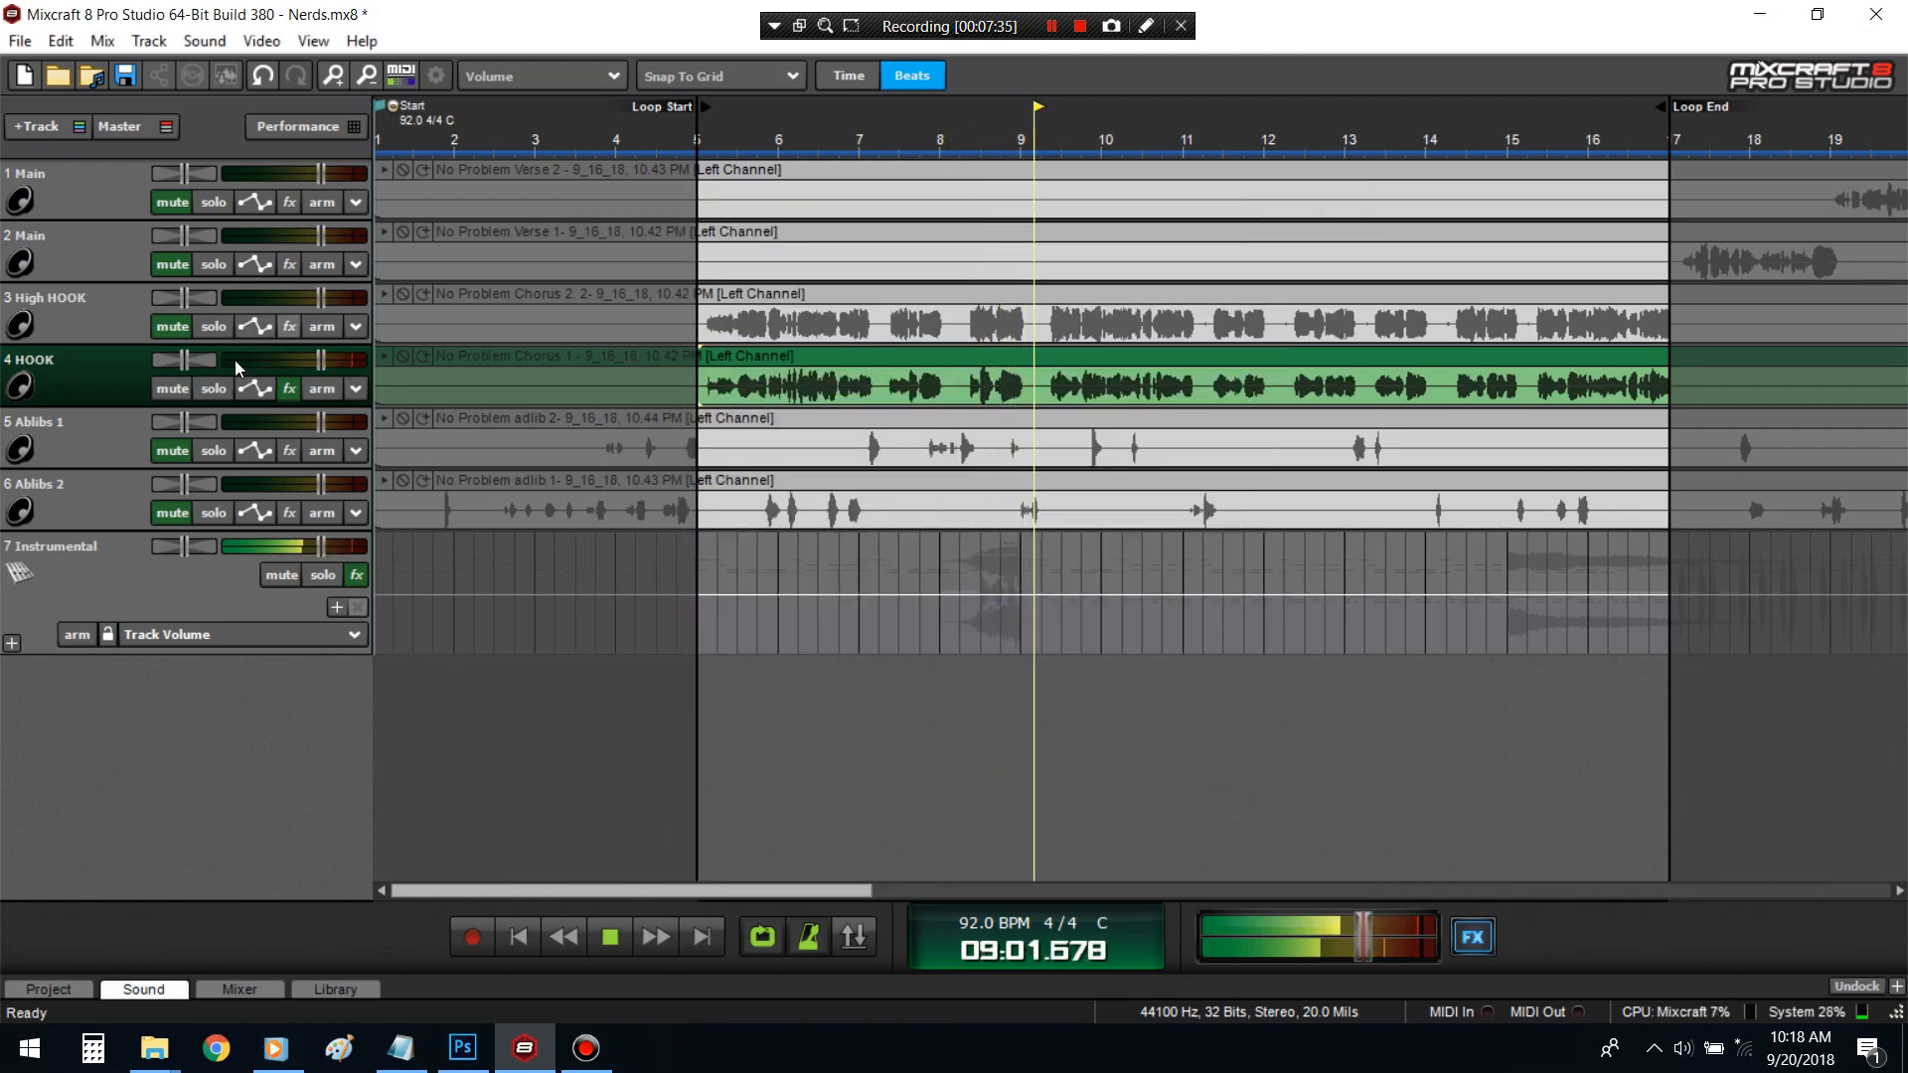
left_click(127, 379)
key("space")
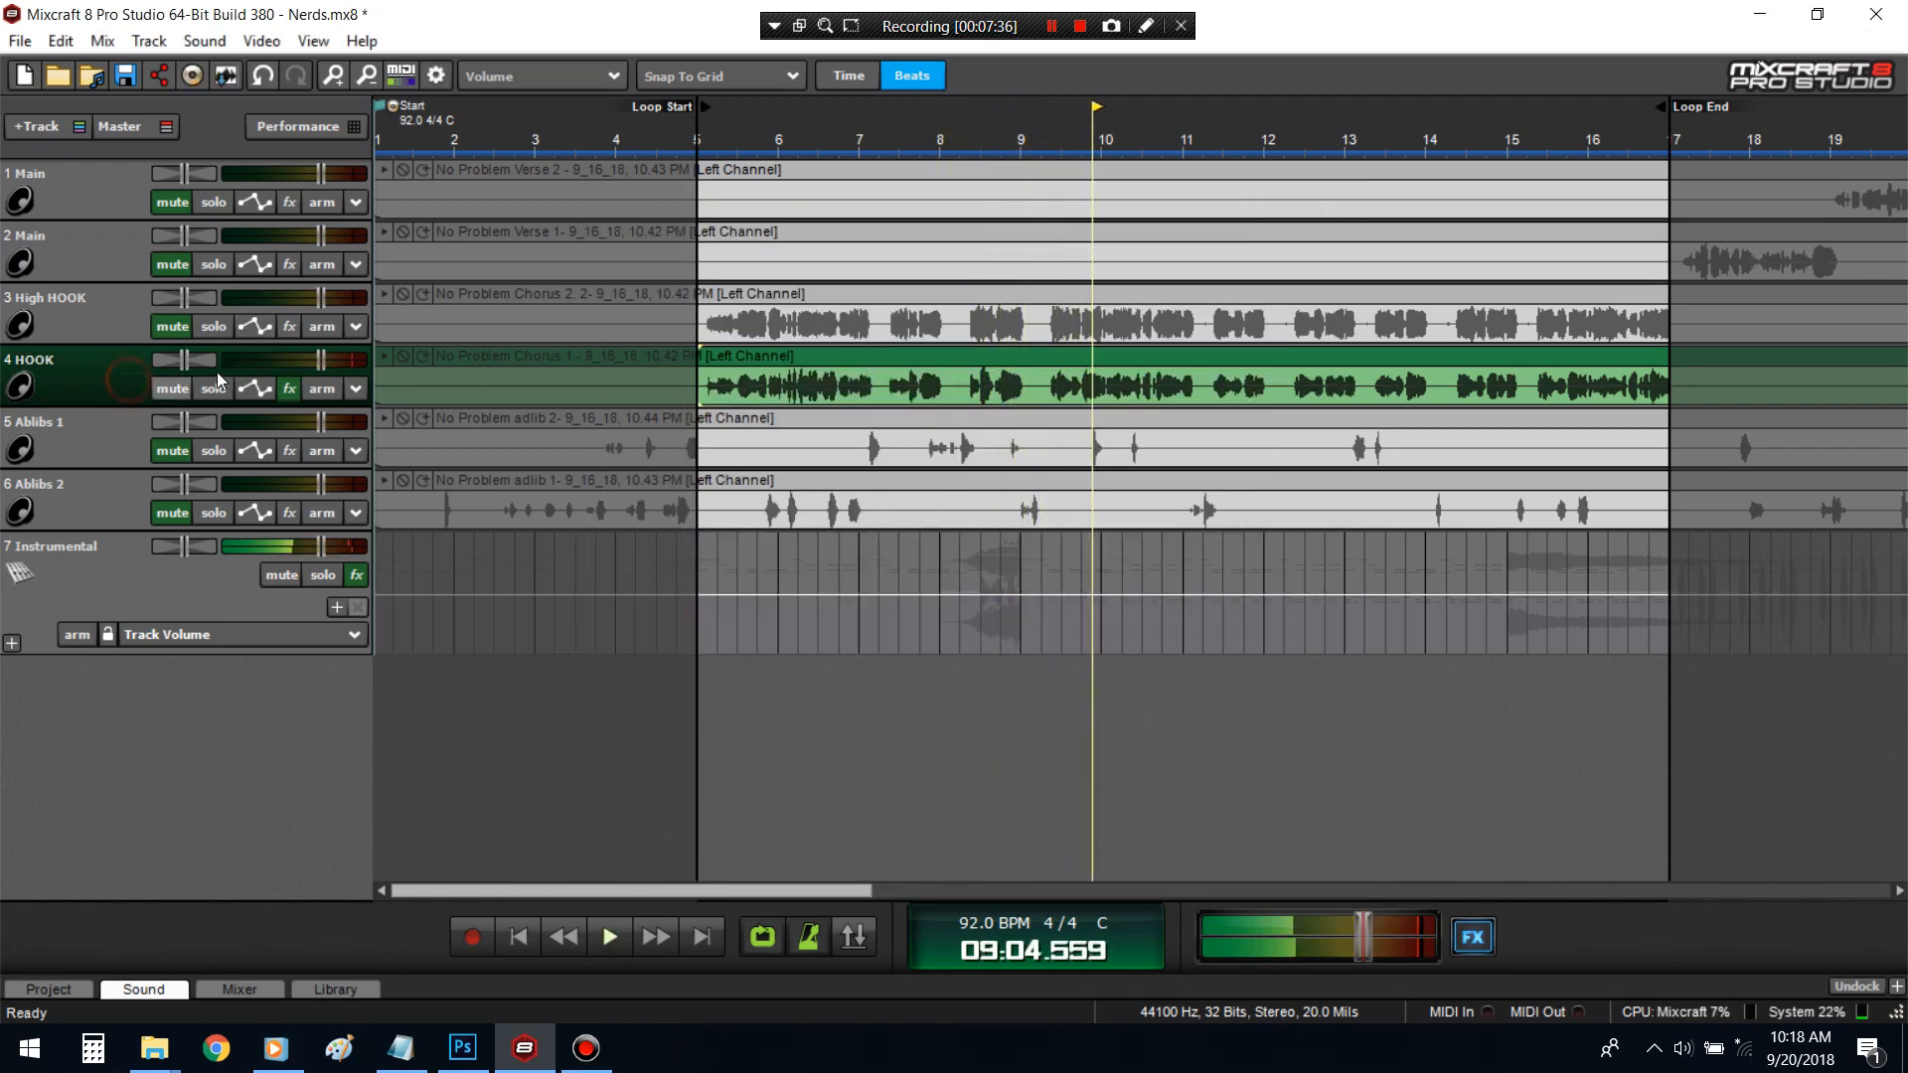
- Reopen the HOOK track's effect list and move and enlarge its window to make room for more effects
left_click(289, 389)
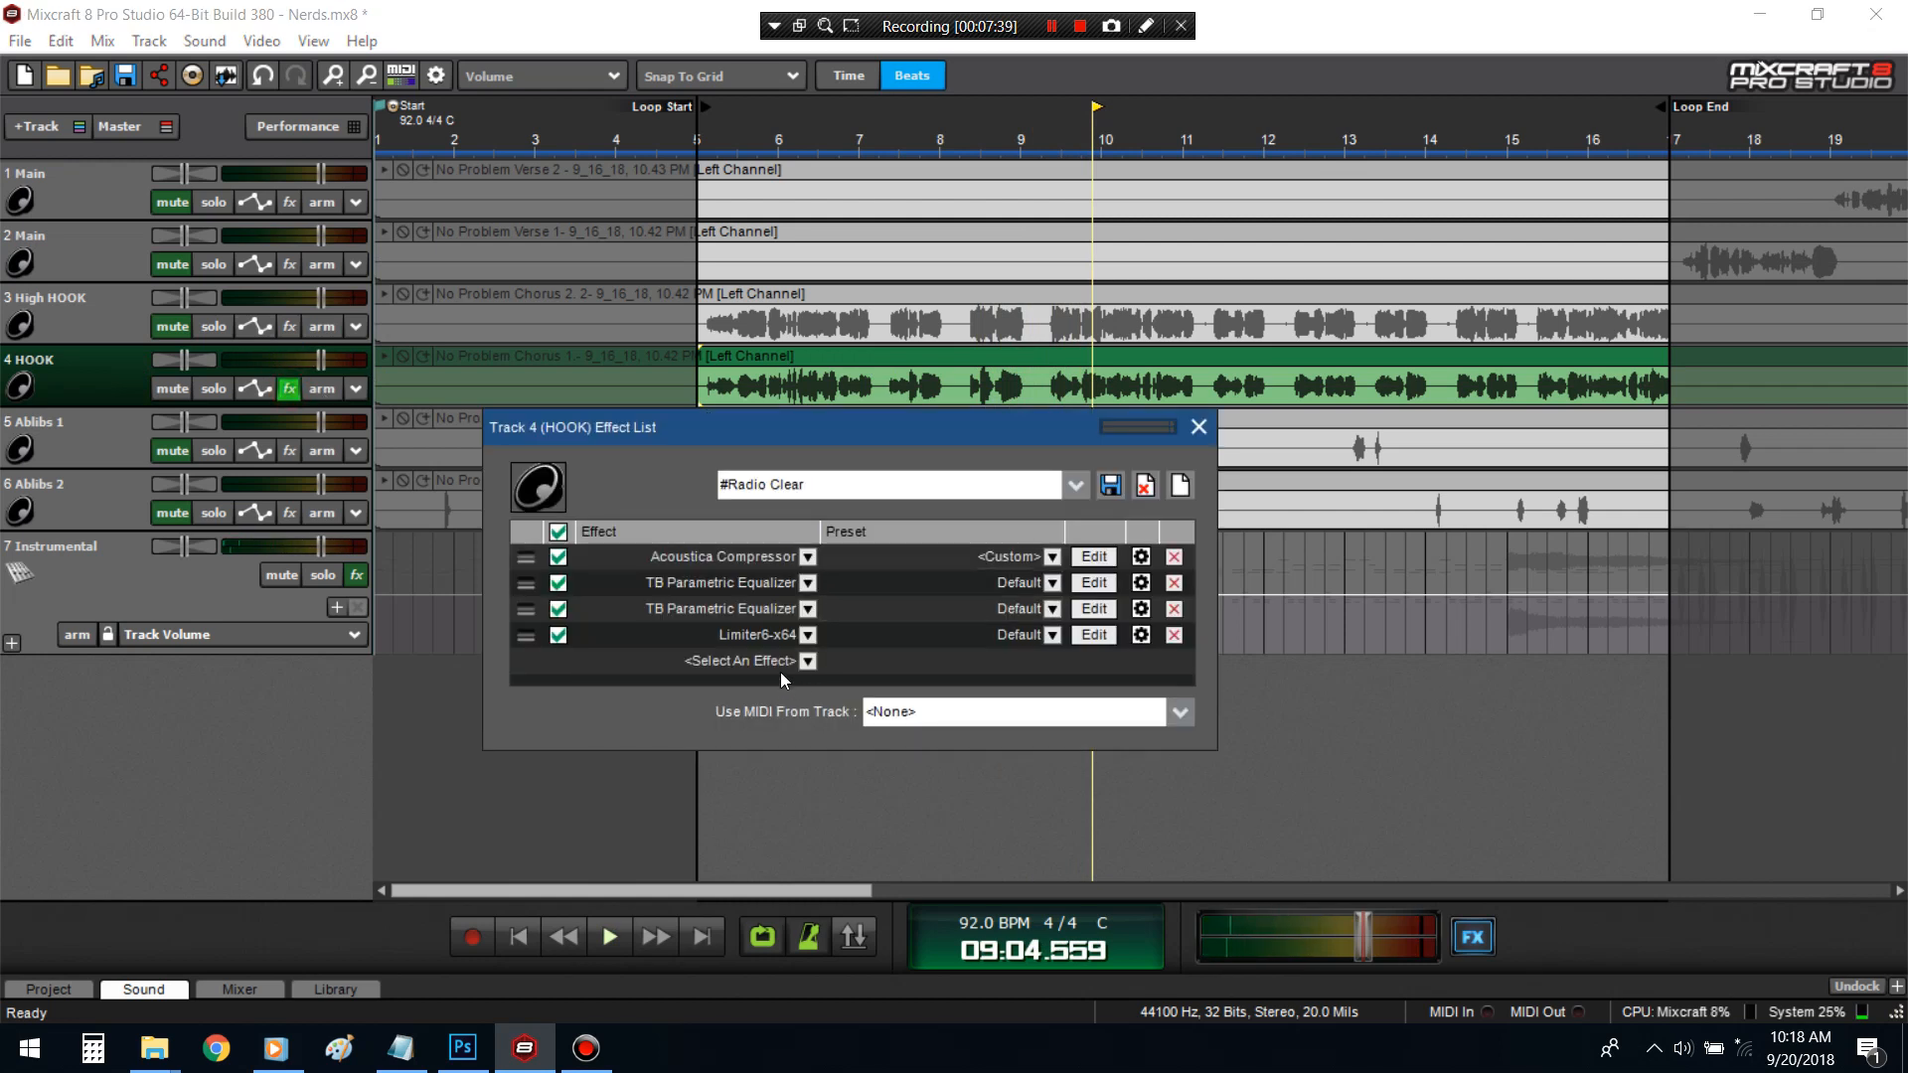
left_click_drag(793, 444, 757, 261)
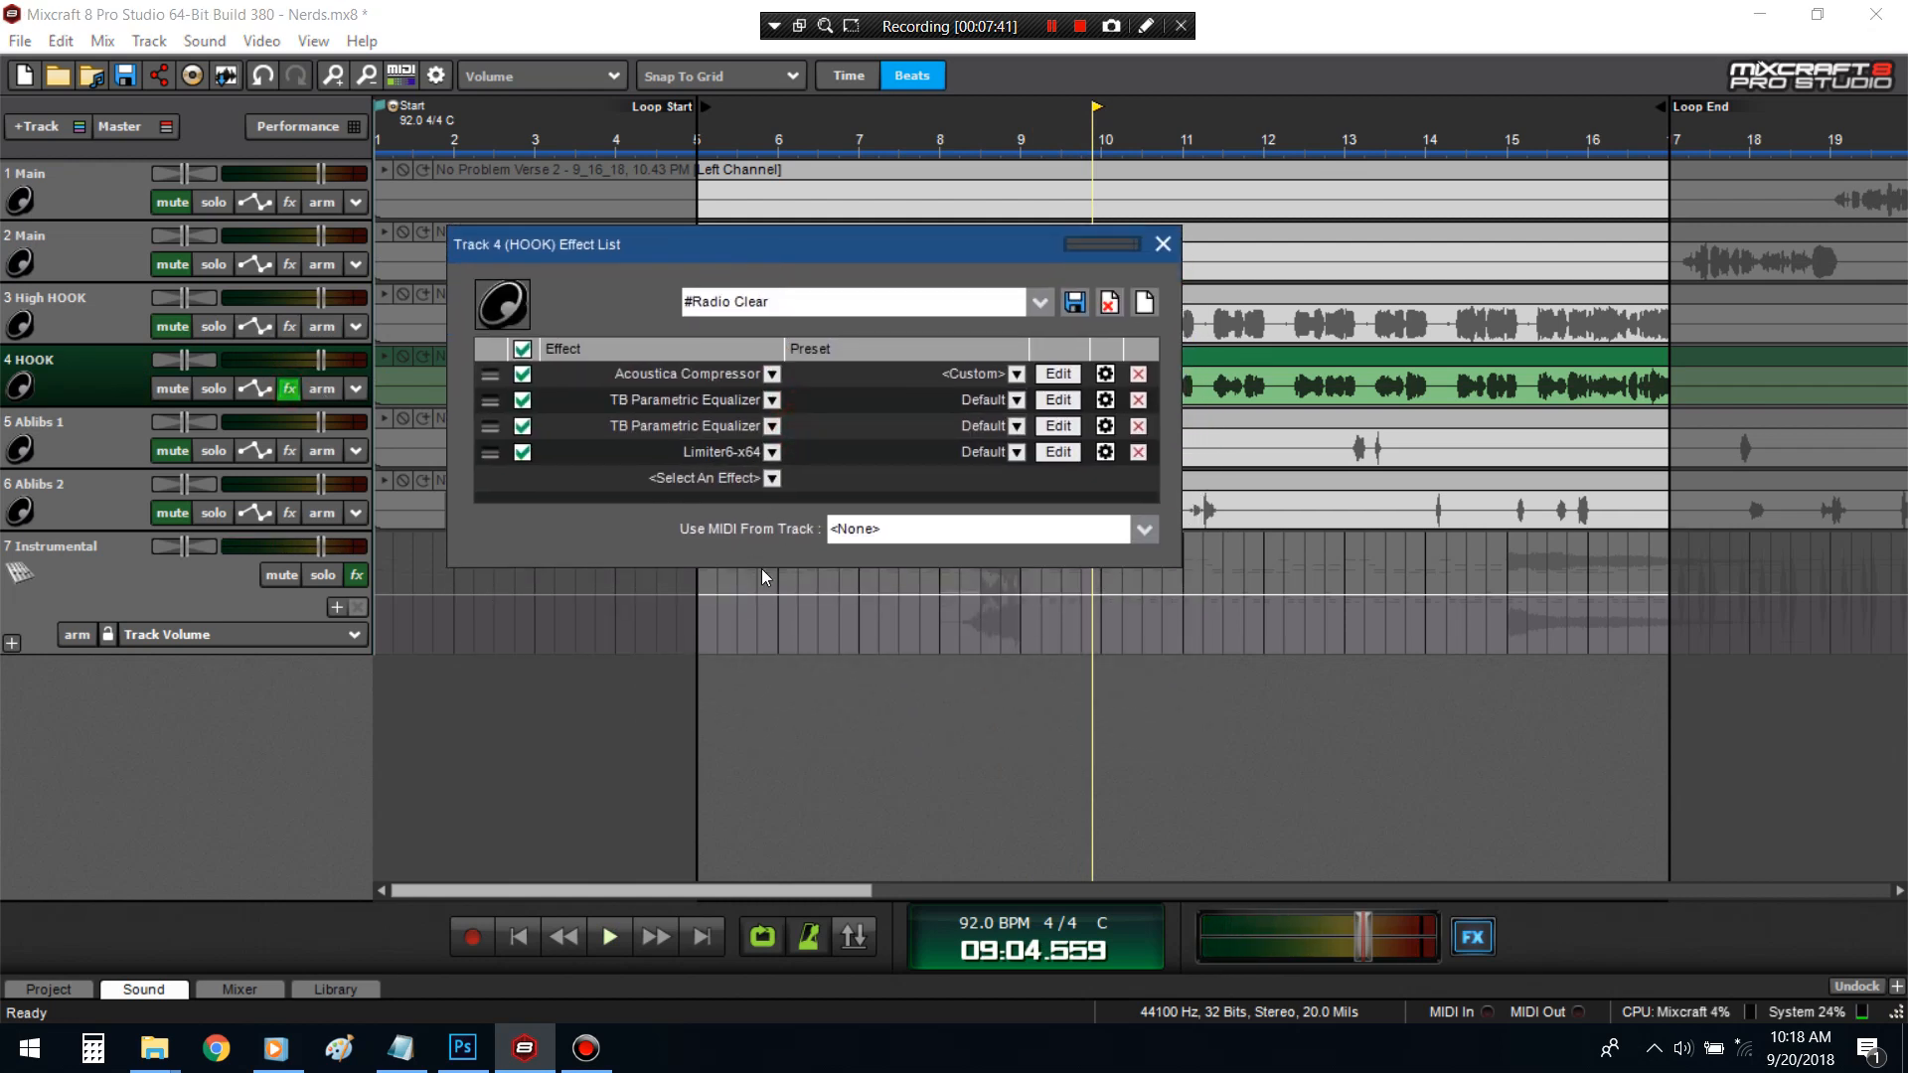
left_click_drag(760, 565, 751, 729)
left_click(669, 481)
left_click(891, 540)
left_click(693, 472)
left_click(869, 539)
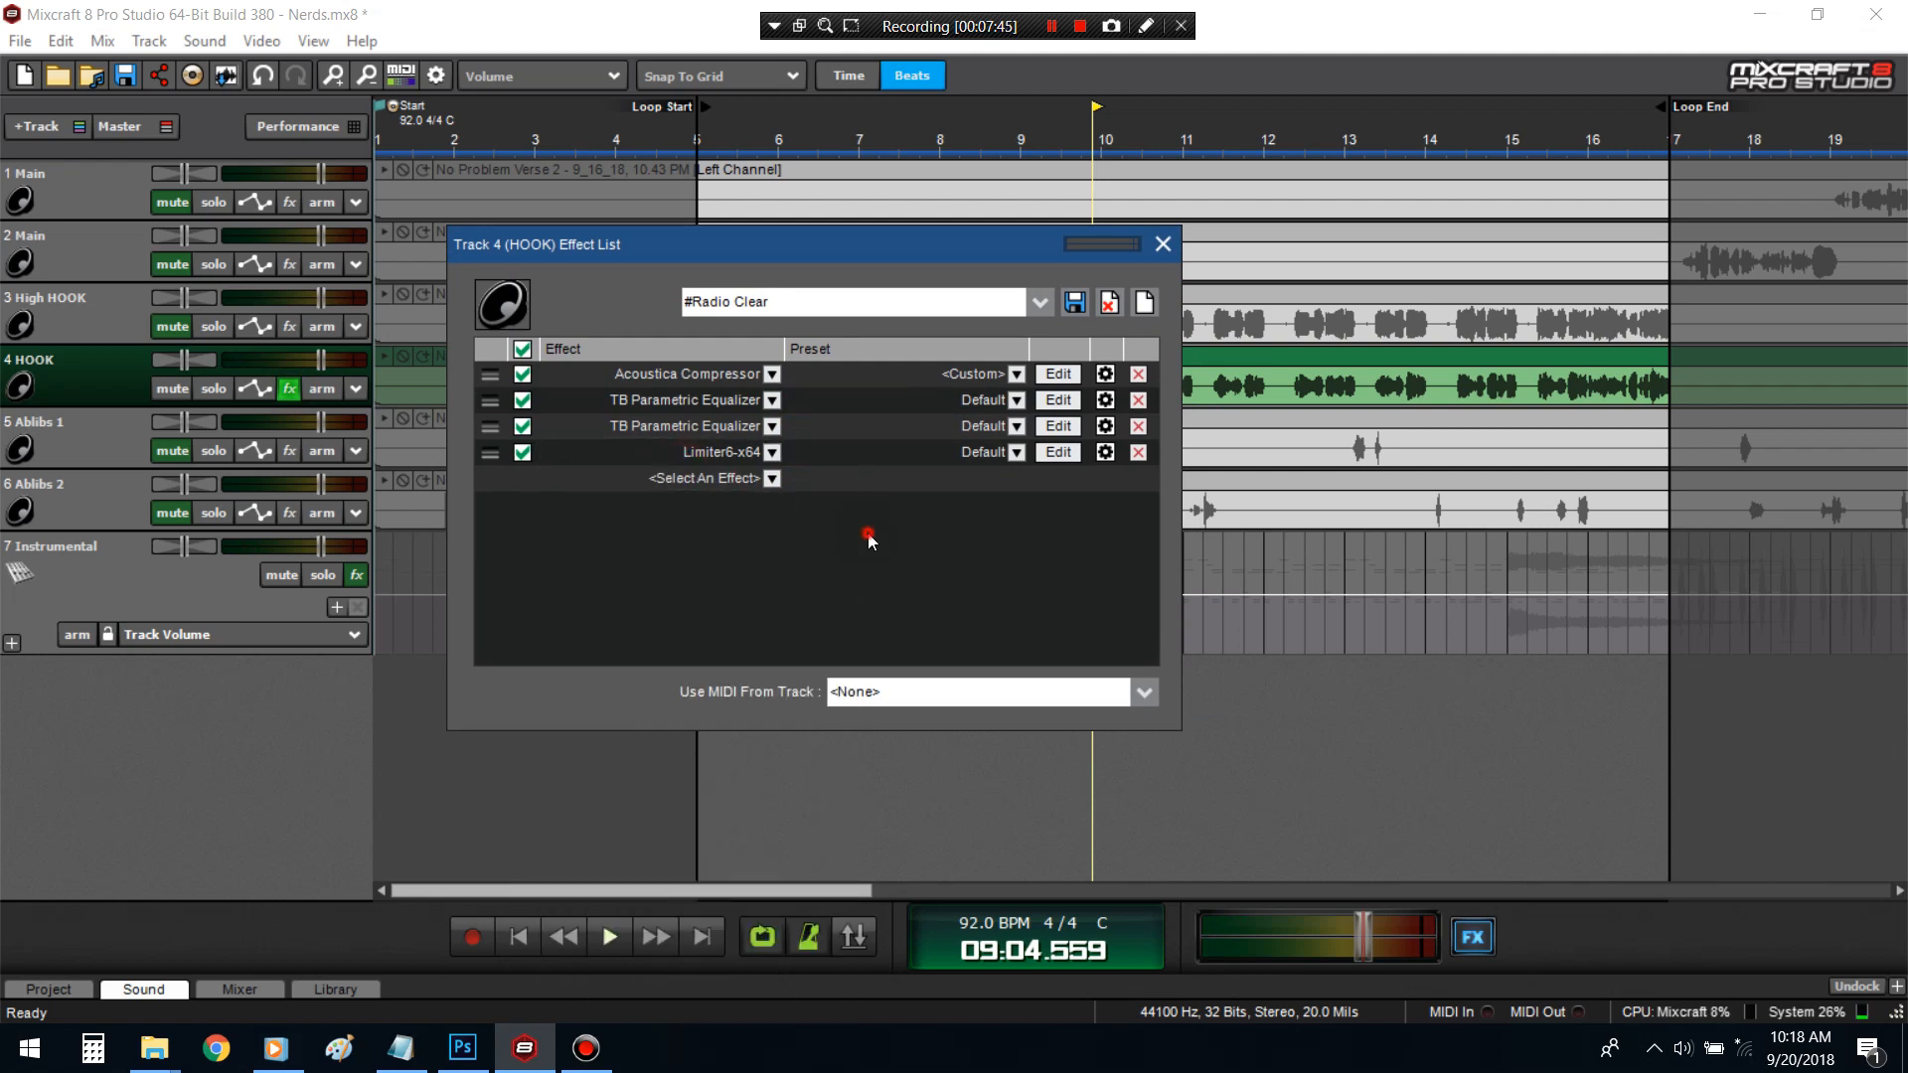
- Add Auto-Tune_Evo_VST to the HOOK chain ahead of Limiter6-x64, and open its editor beside the effect list
left_click(773, 479)
left_click(708, 790)
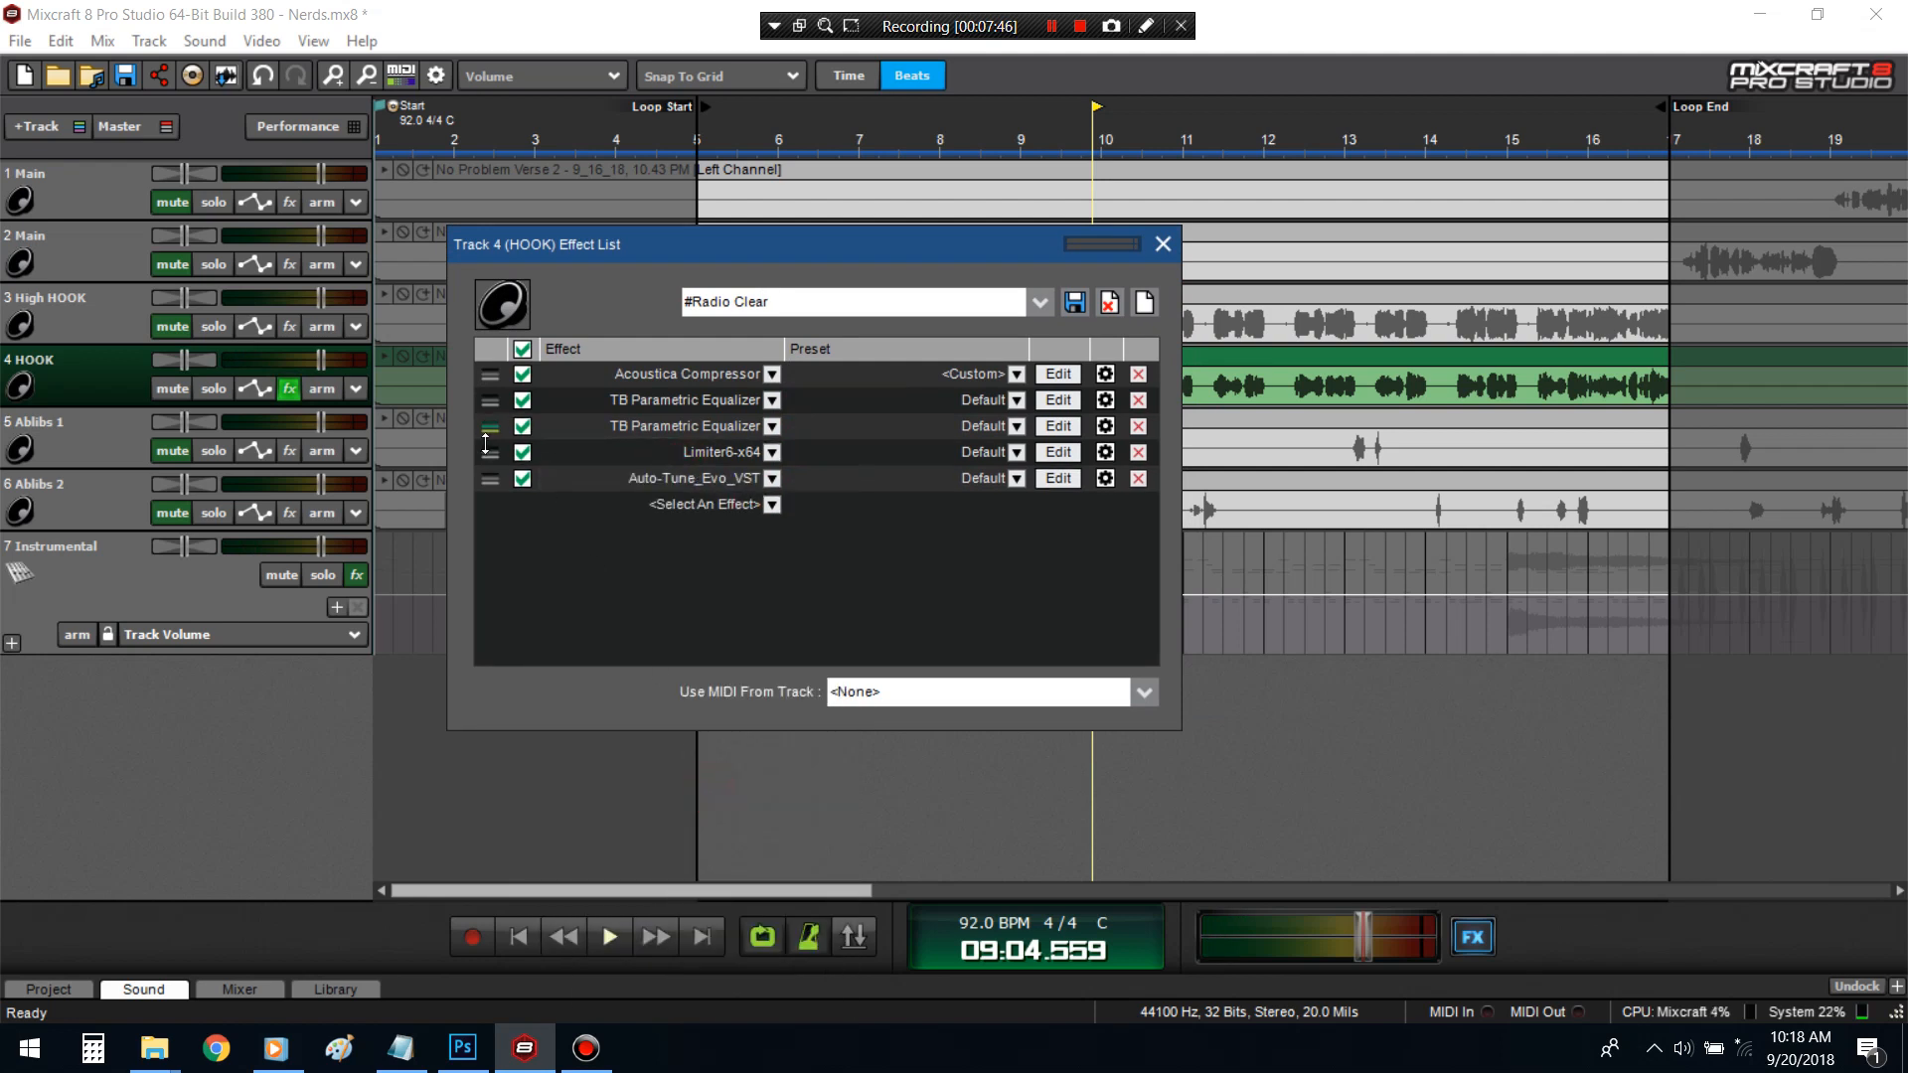
left_click_drag(497, 456, 498, 482)
left_click(1070, 456)
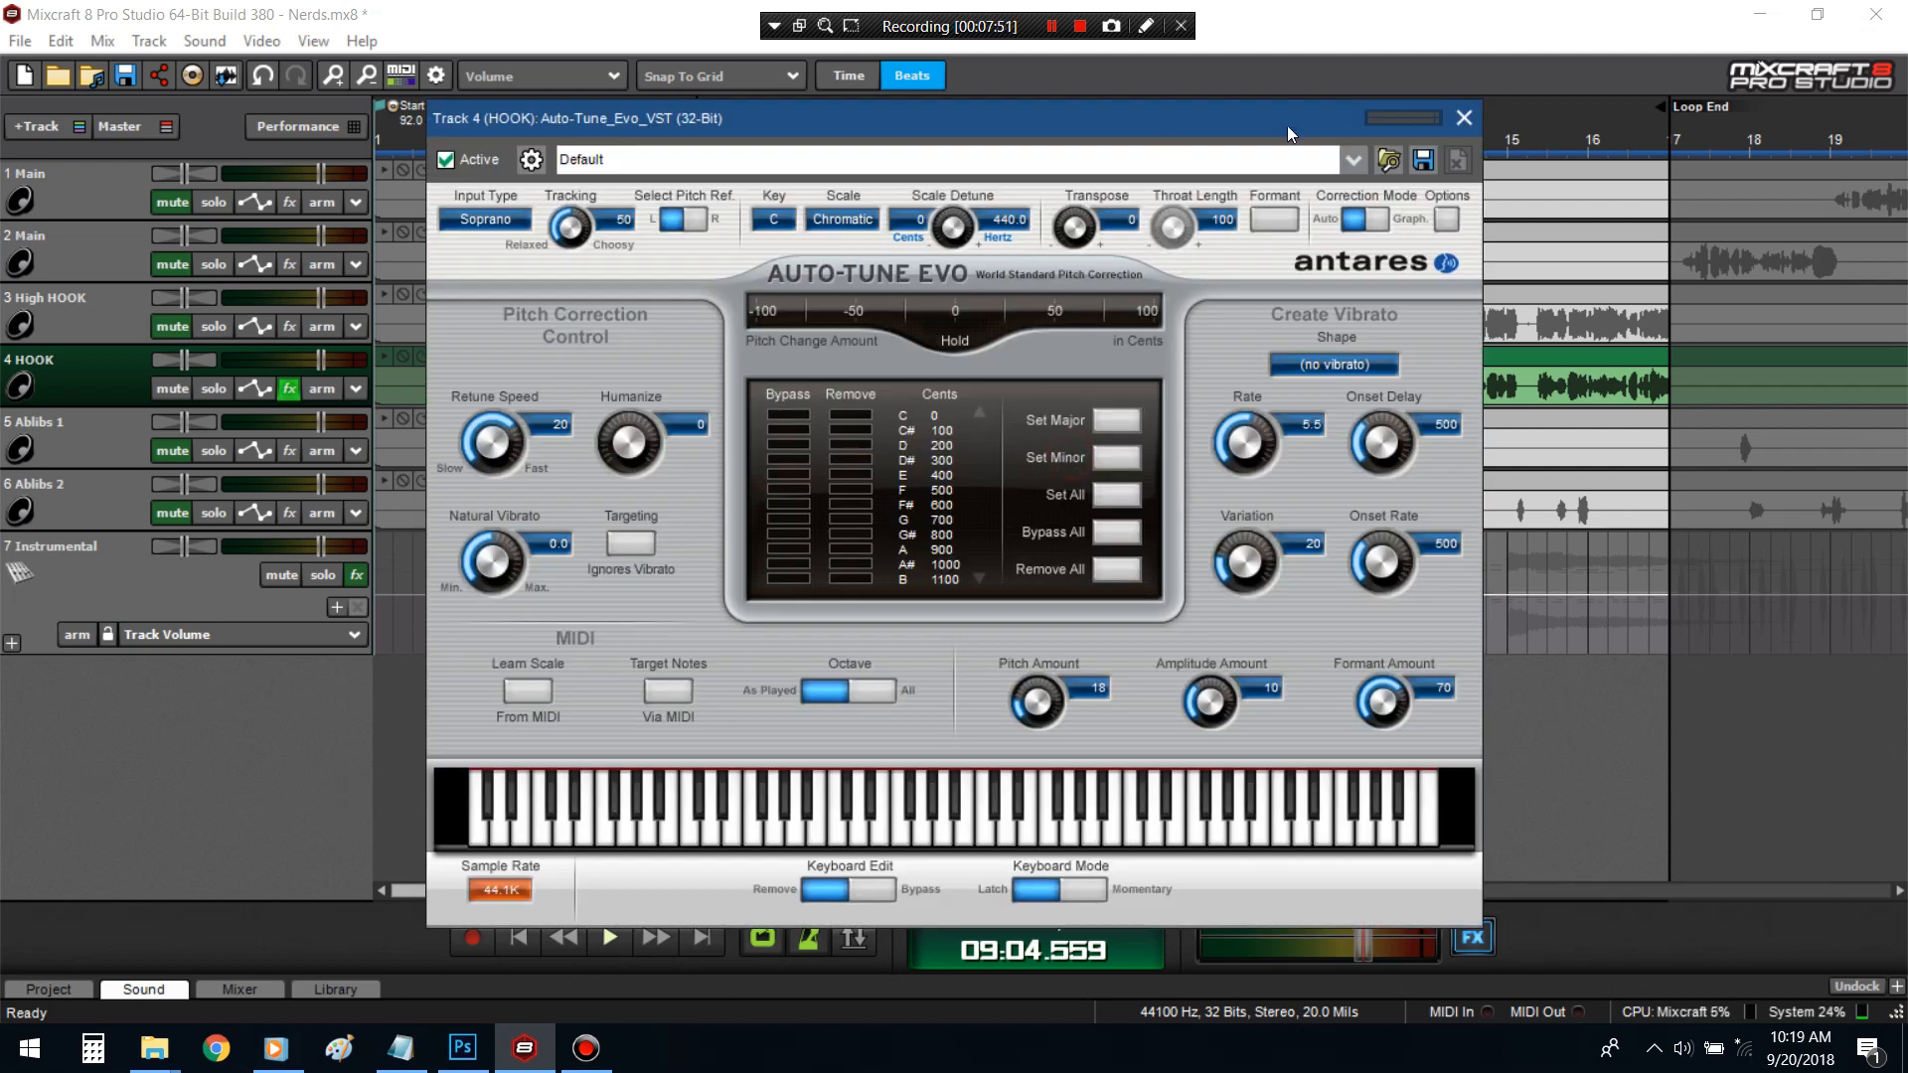
left_click_drag(1278, 125, 1617, 151)
- Try adding the KeroVee pitch corrector to the end of the HOOK effect chain, view its editor, and remove it again
left_click(720, 504)
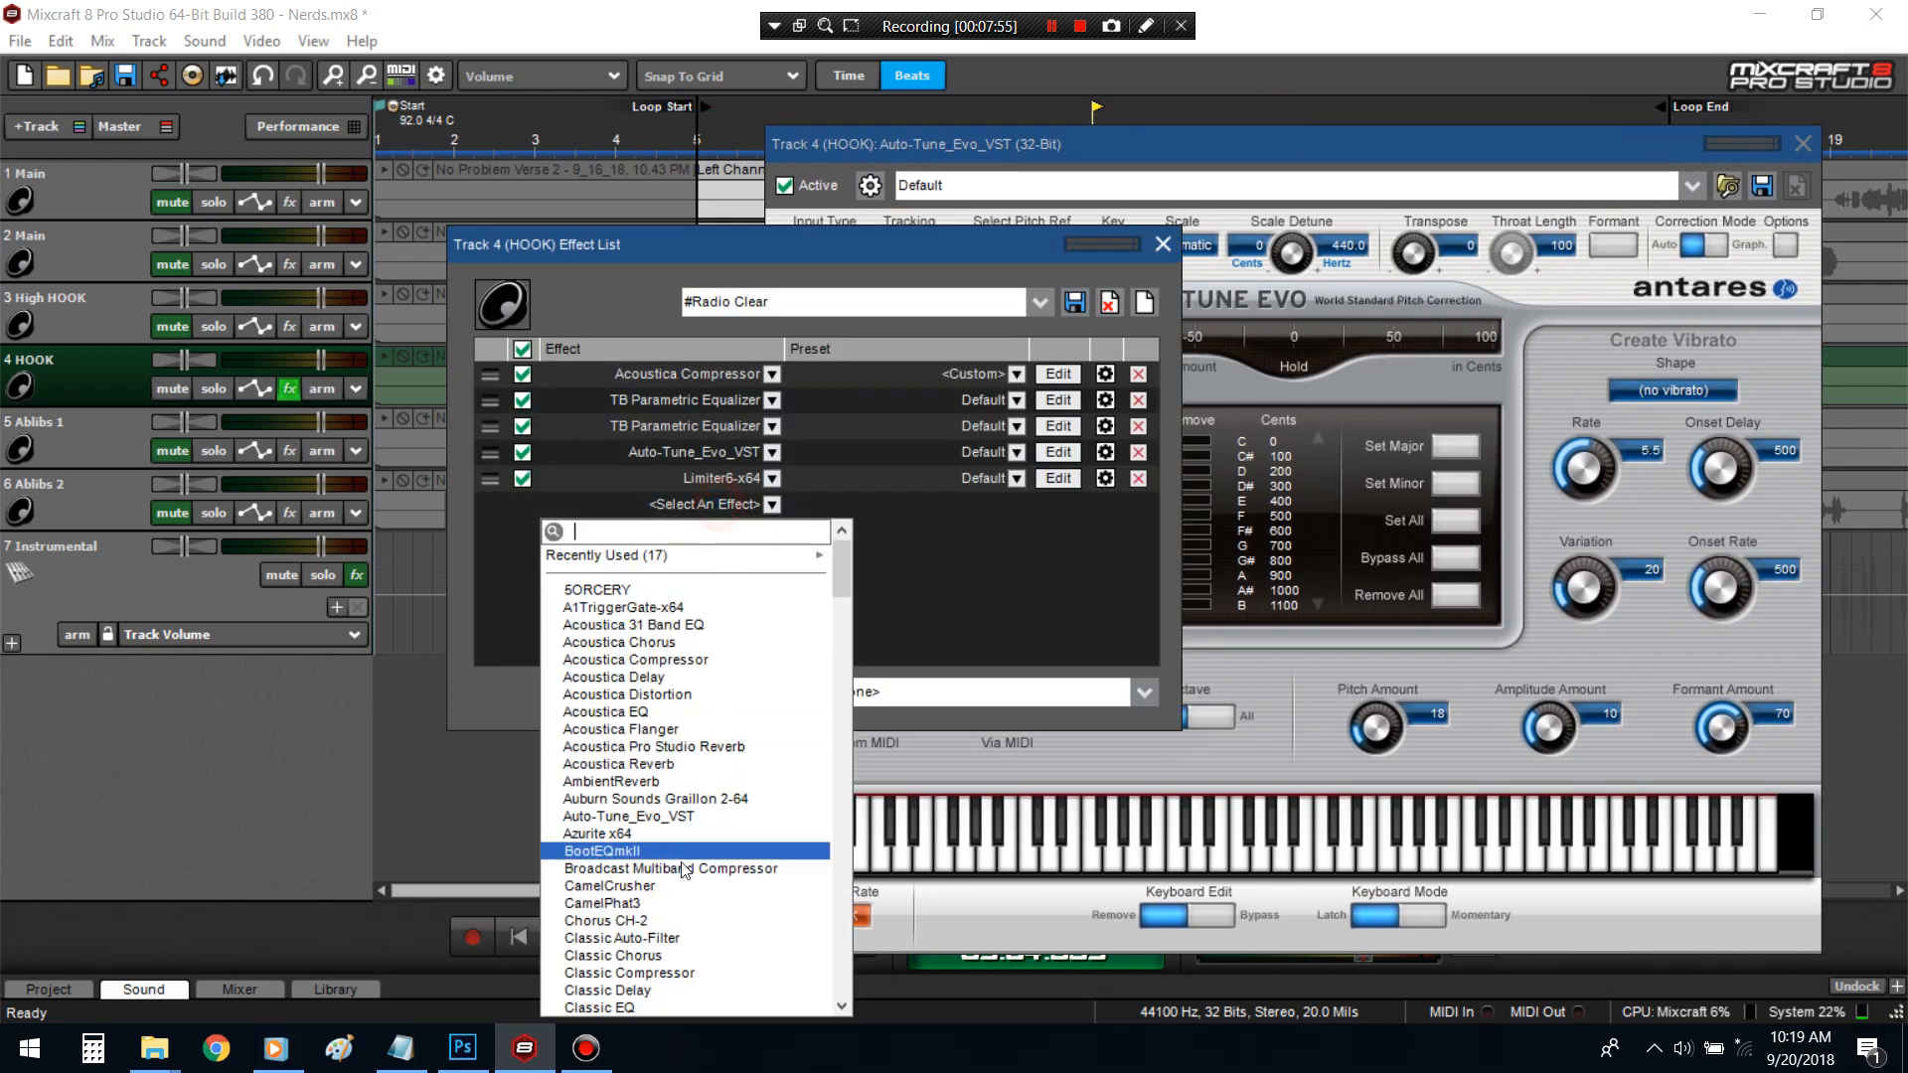
scroll(667, 813, "down", 20)
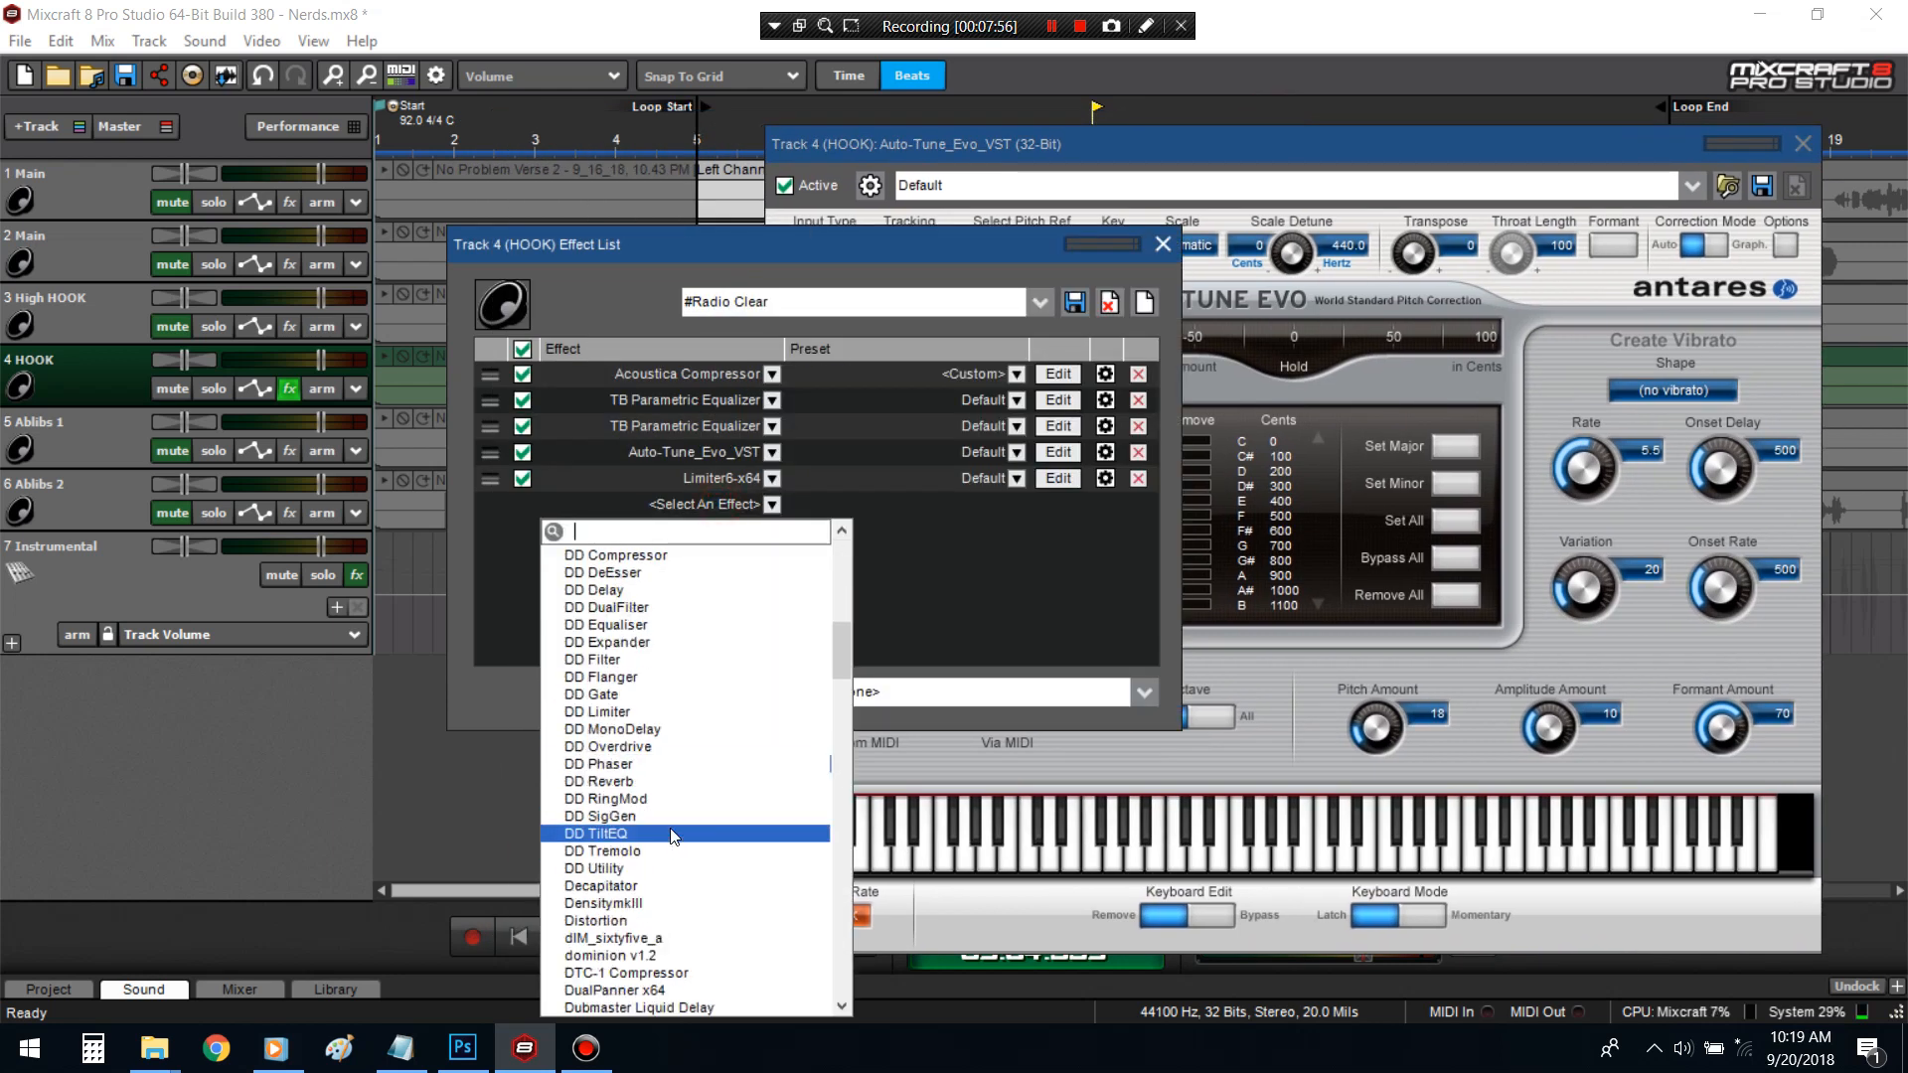
scroll(645, 909, "down", 5)
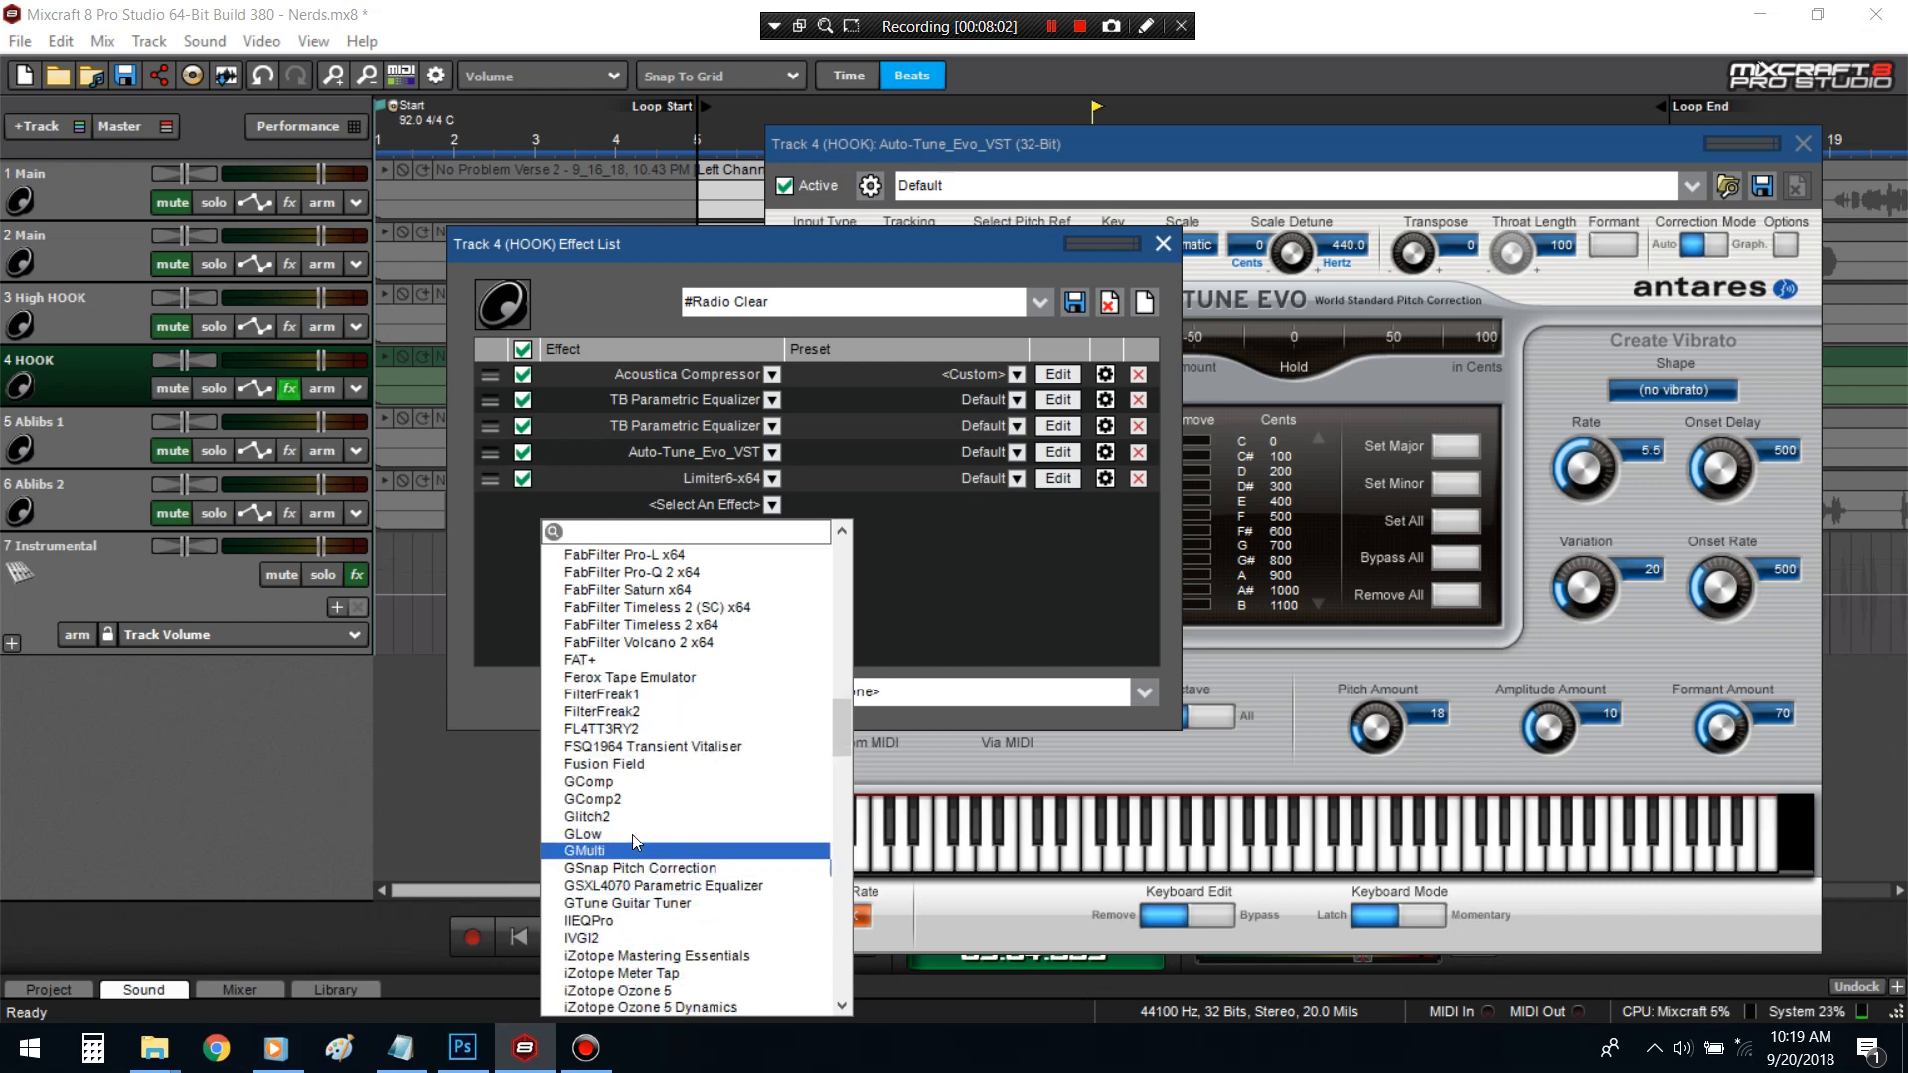
scroll(655, 701, "up", 7)
scroll(668, 731, "down", 5)
scroll(670, 738, "down", 18)
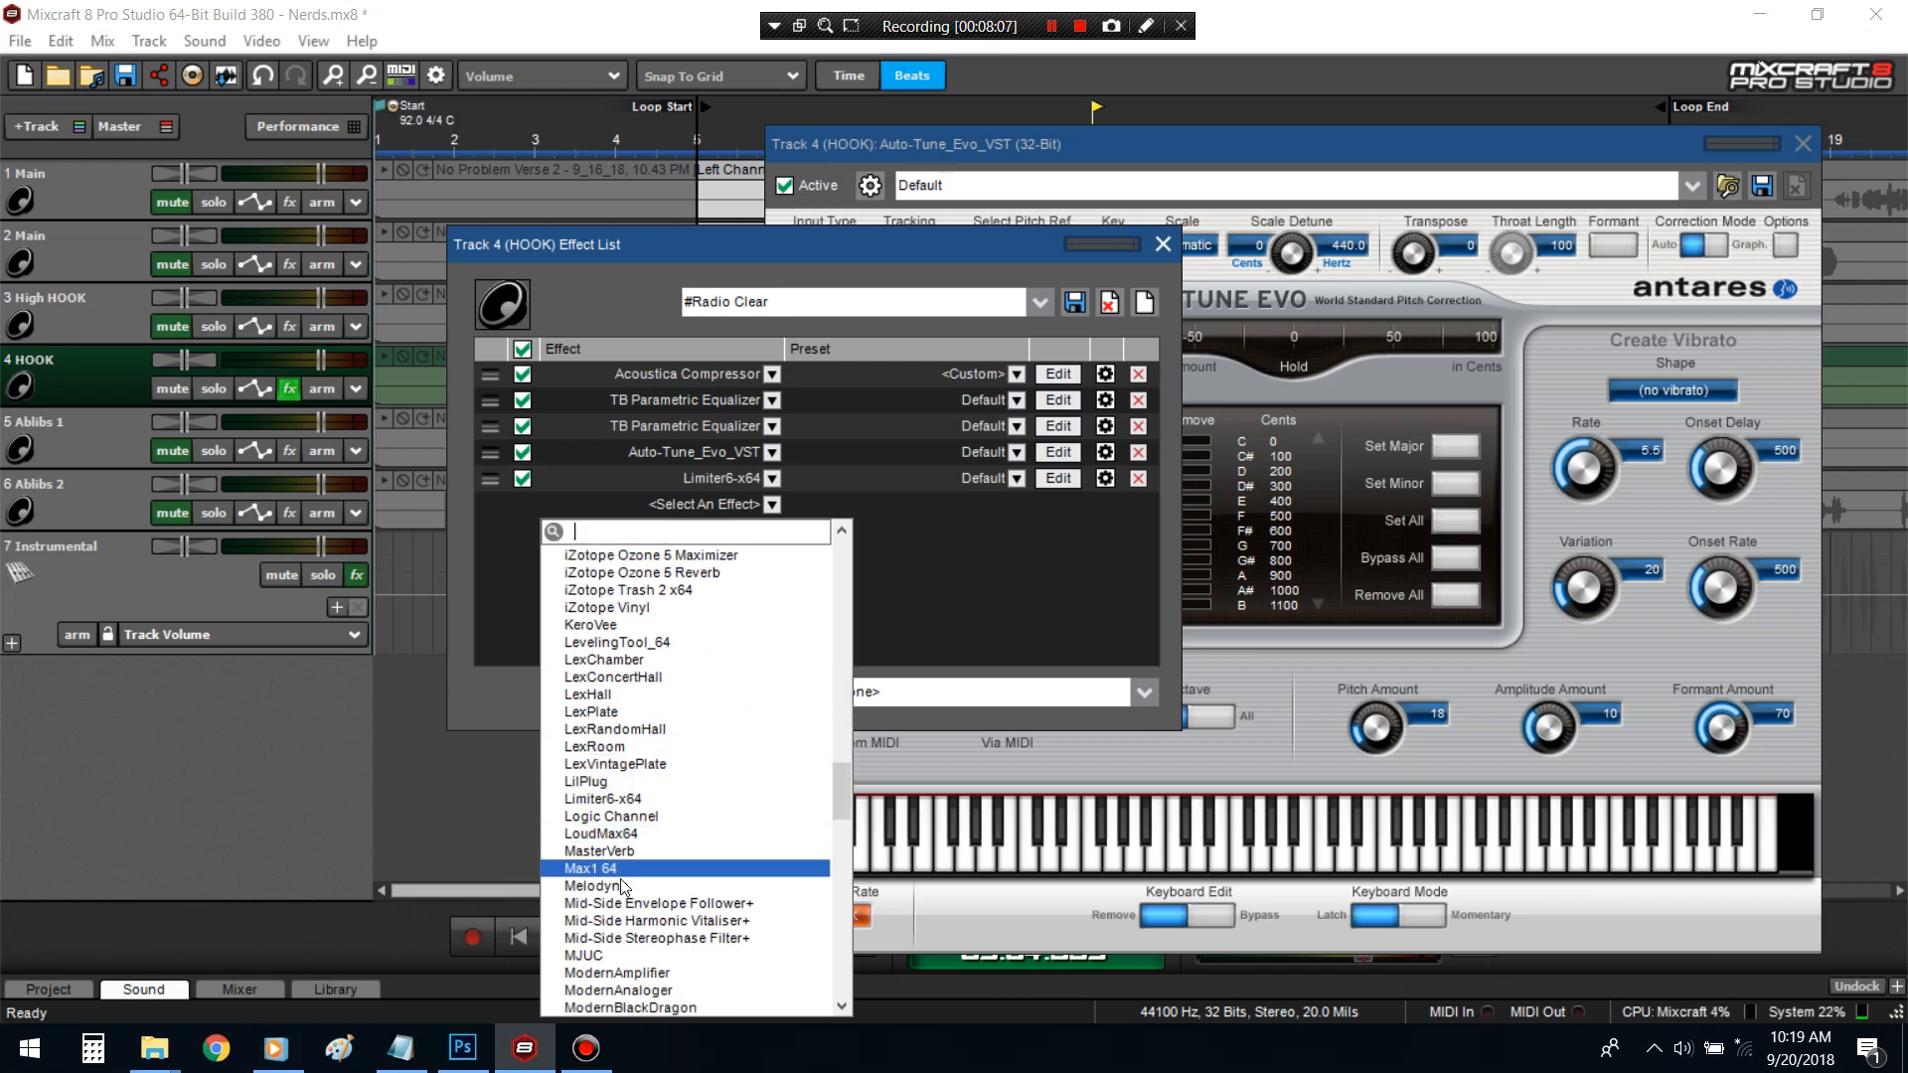
scroll(624, 795, "down", 2)
scroll(624, 758, "up", 4)
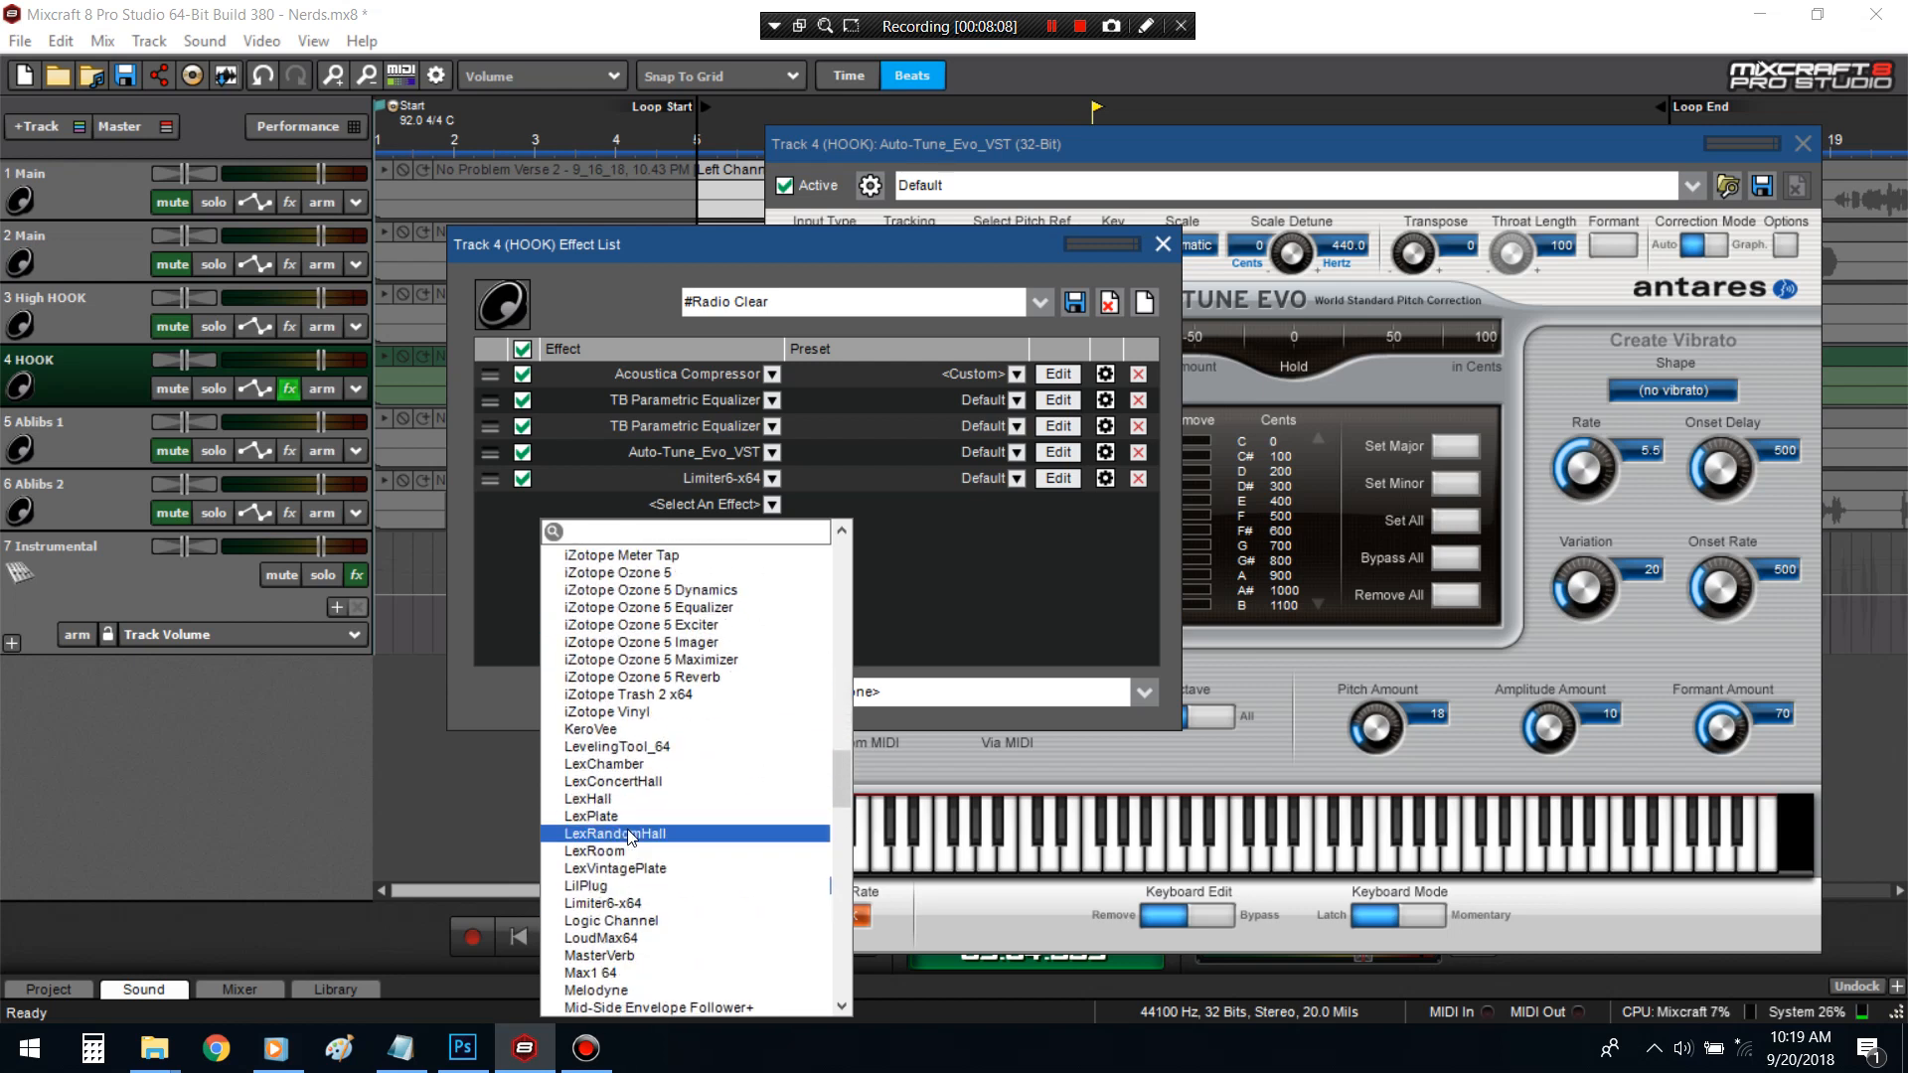
left_click(614, 729)
left_click(1059, 504)
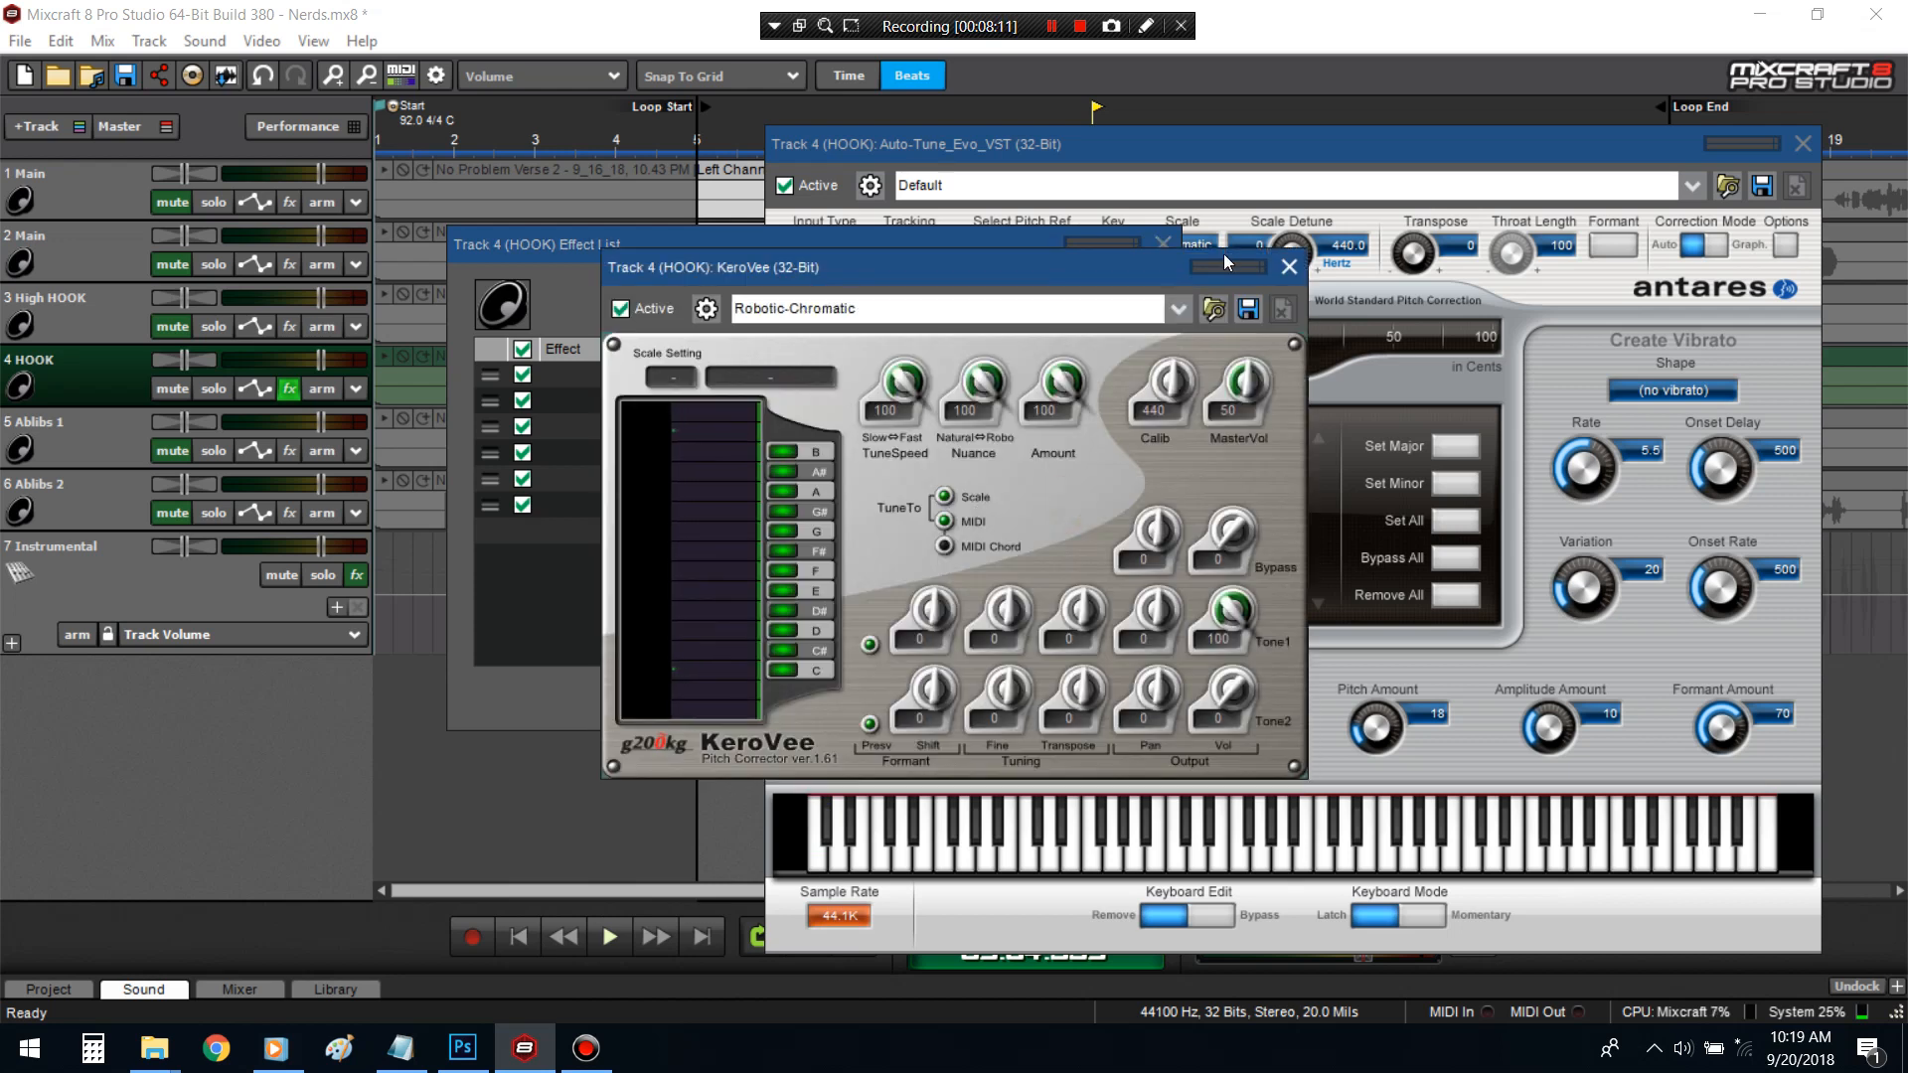
left_click(1258, 264)
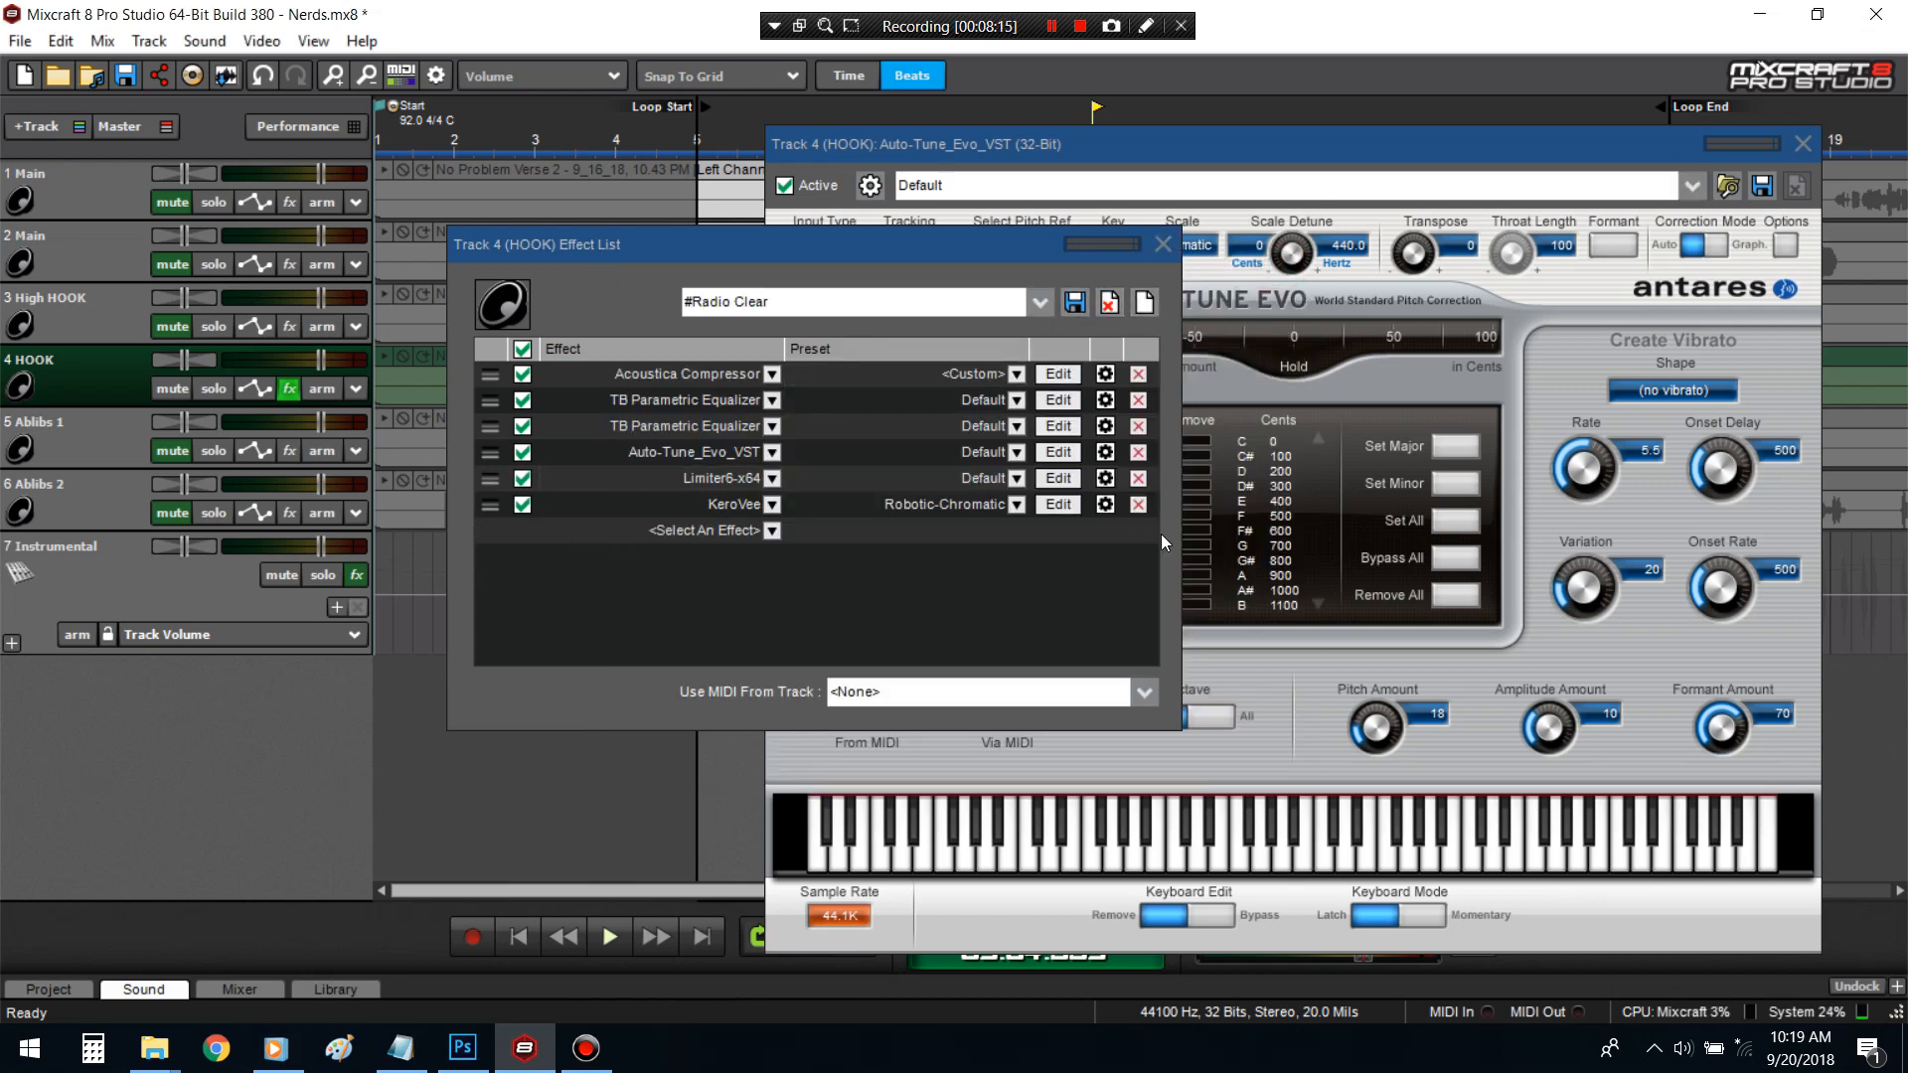
left_click(1139, 505)
- Close the HOOK effect list while keeping the Auto-Tune editor open, and place the playhead just before the loop start
left_click(1282, 154)
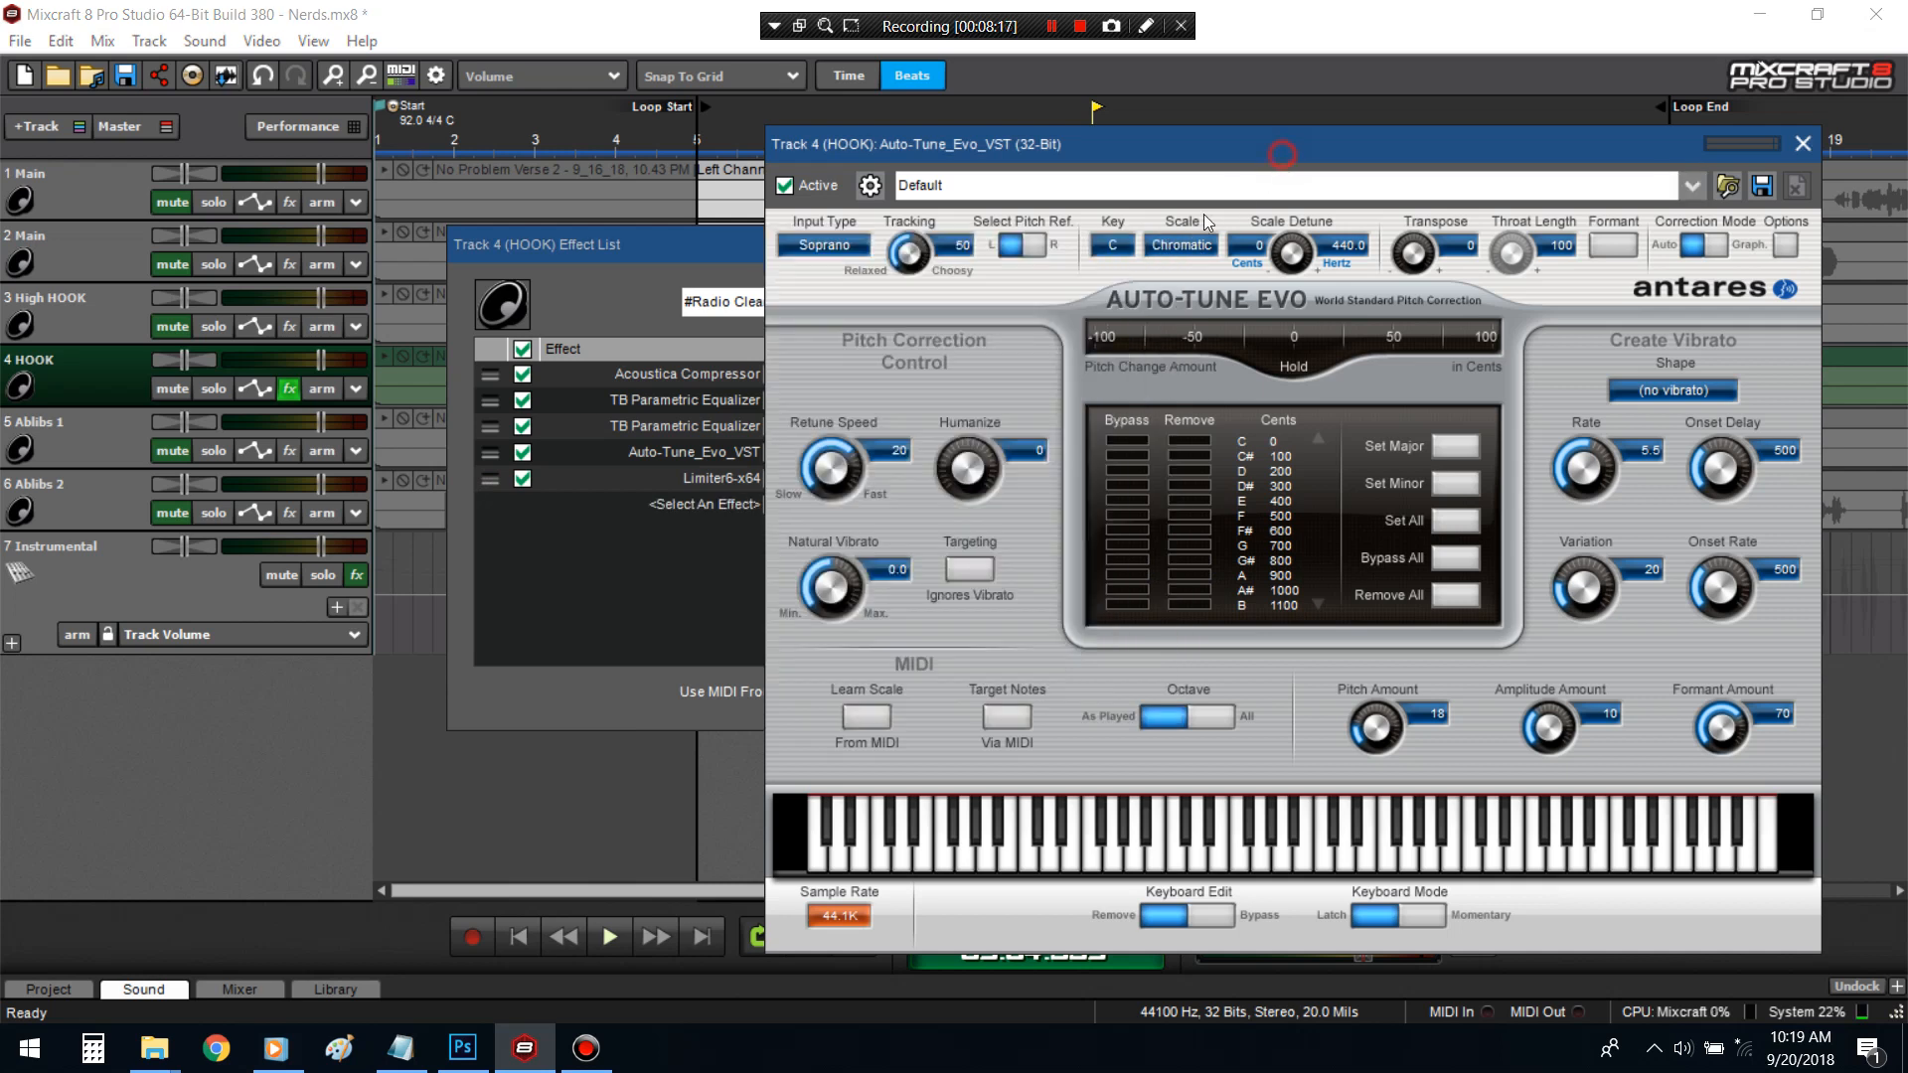
left_click(732, 247)
left_click(1160, 245)
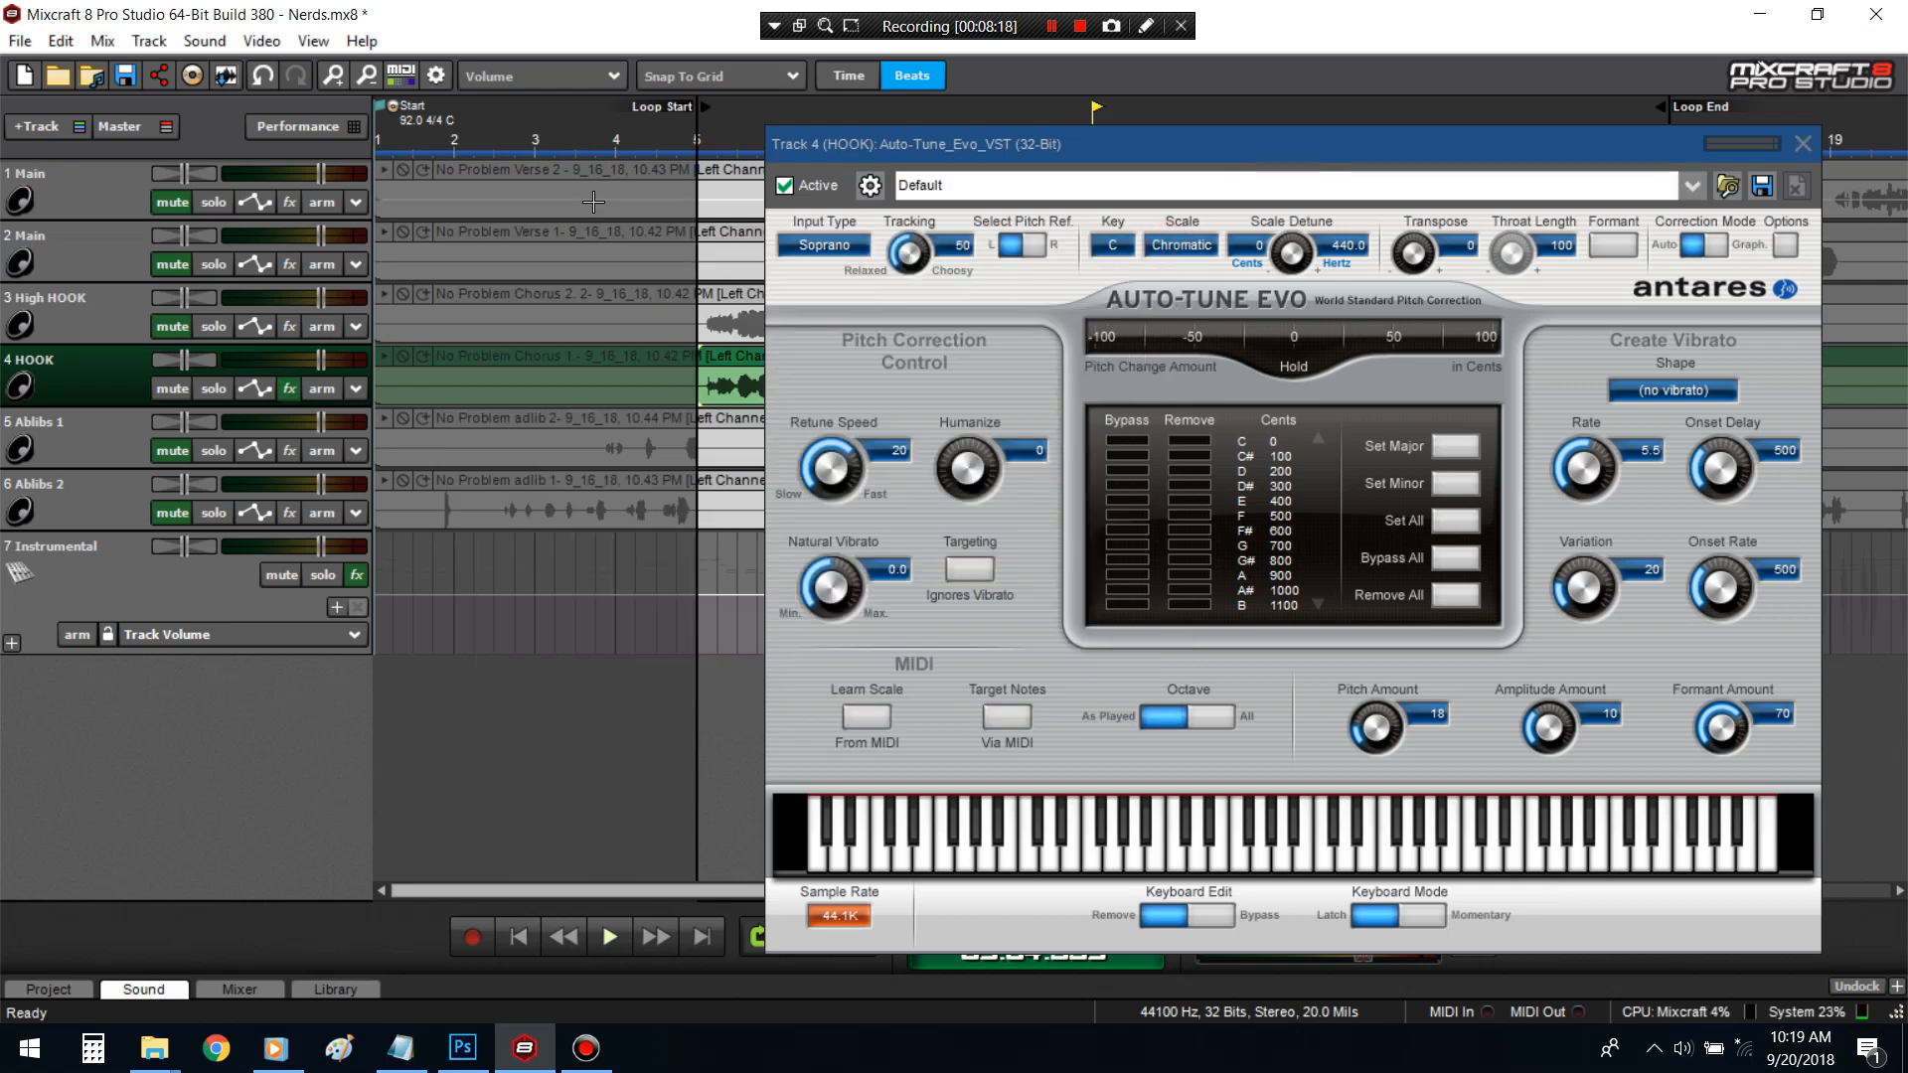
left_click(652, 151)
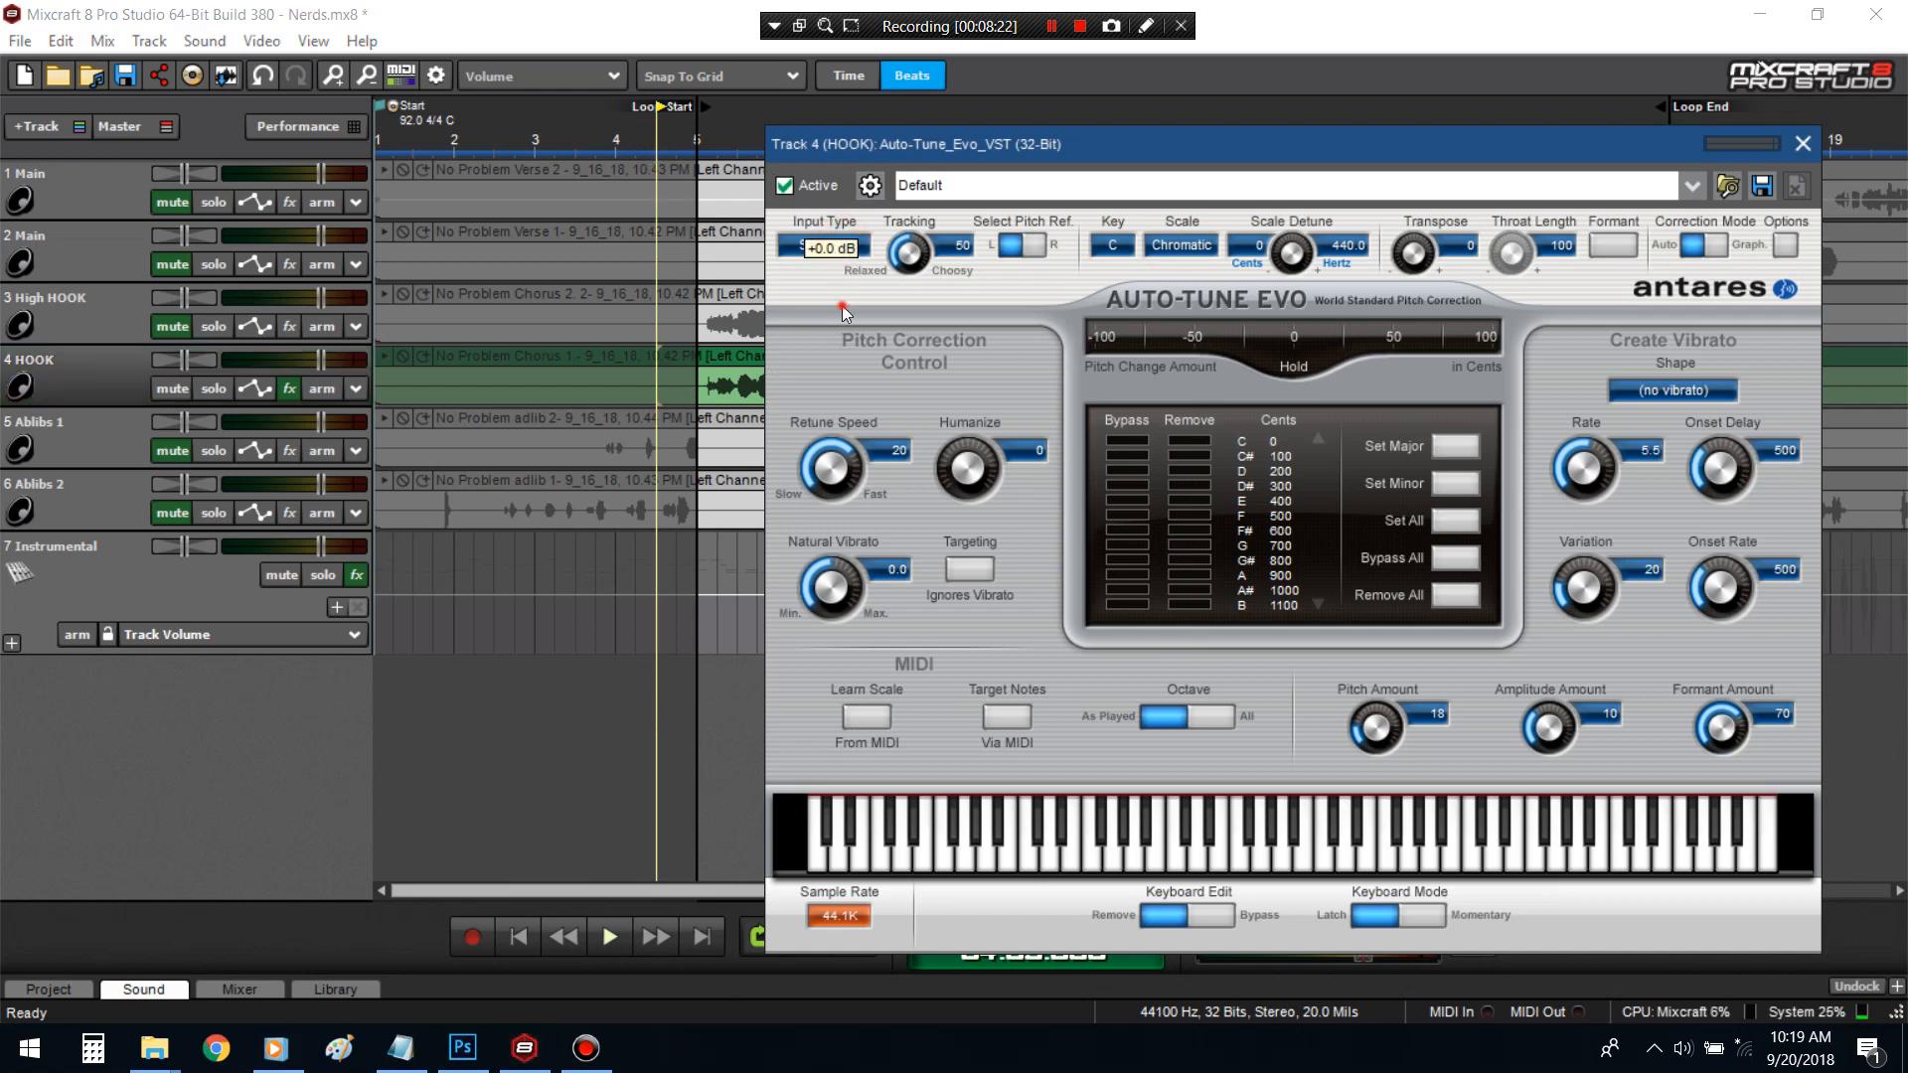
- Set Auto-Tune's input type to Alto/Tenor, its key to Db and its scale to Major
left_click(844, 246)
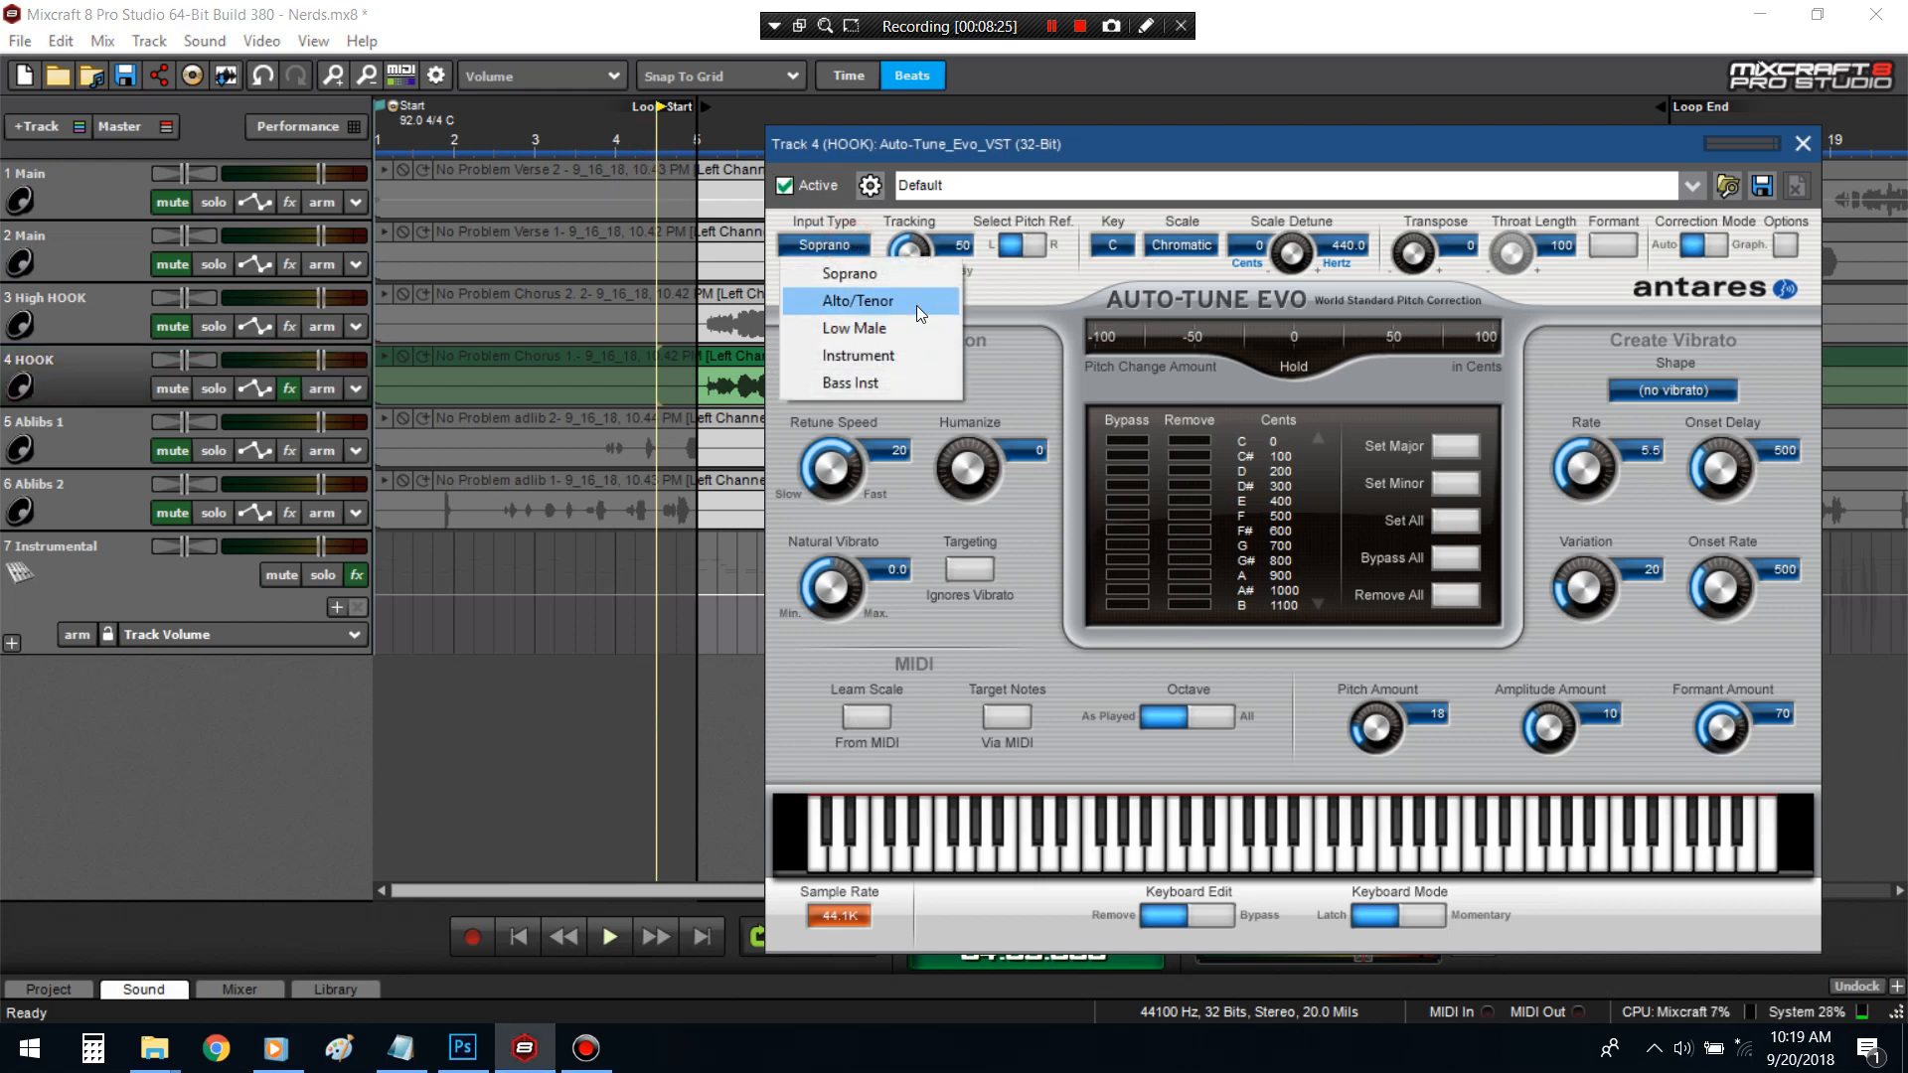
left_click(916, 306)
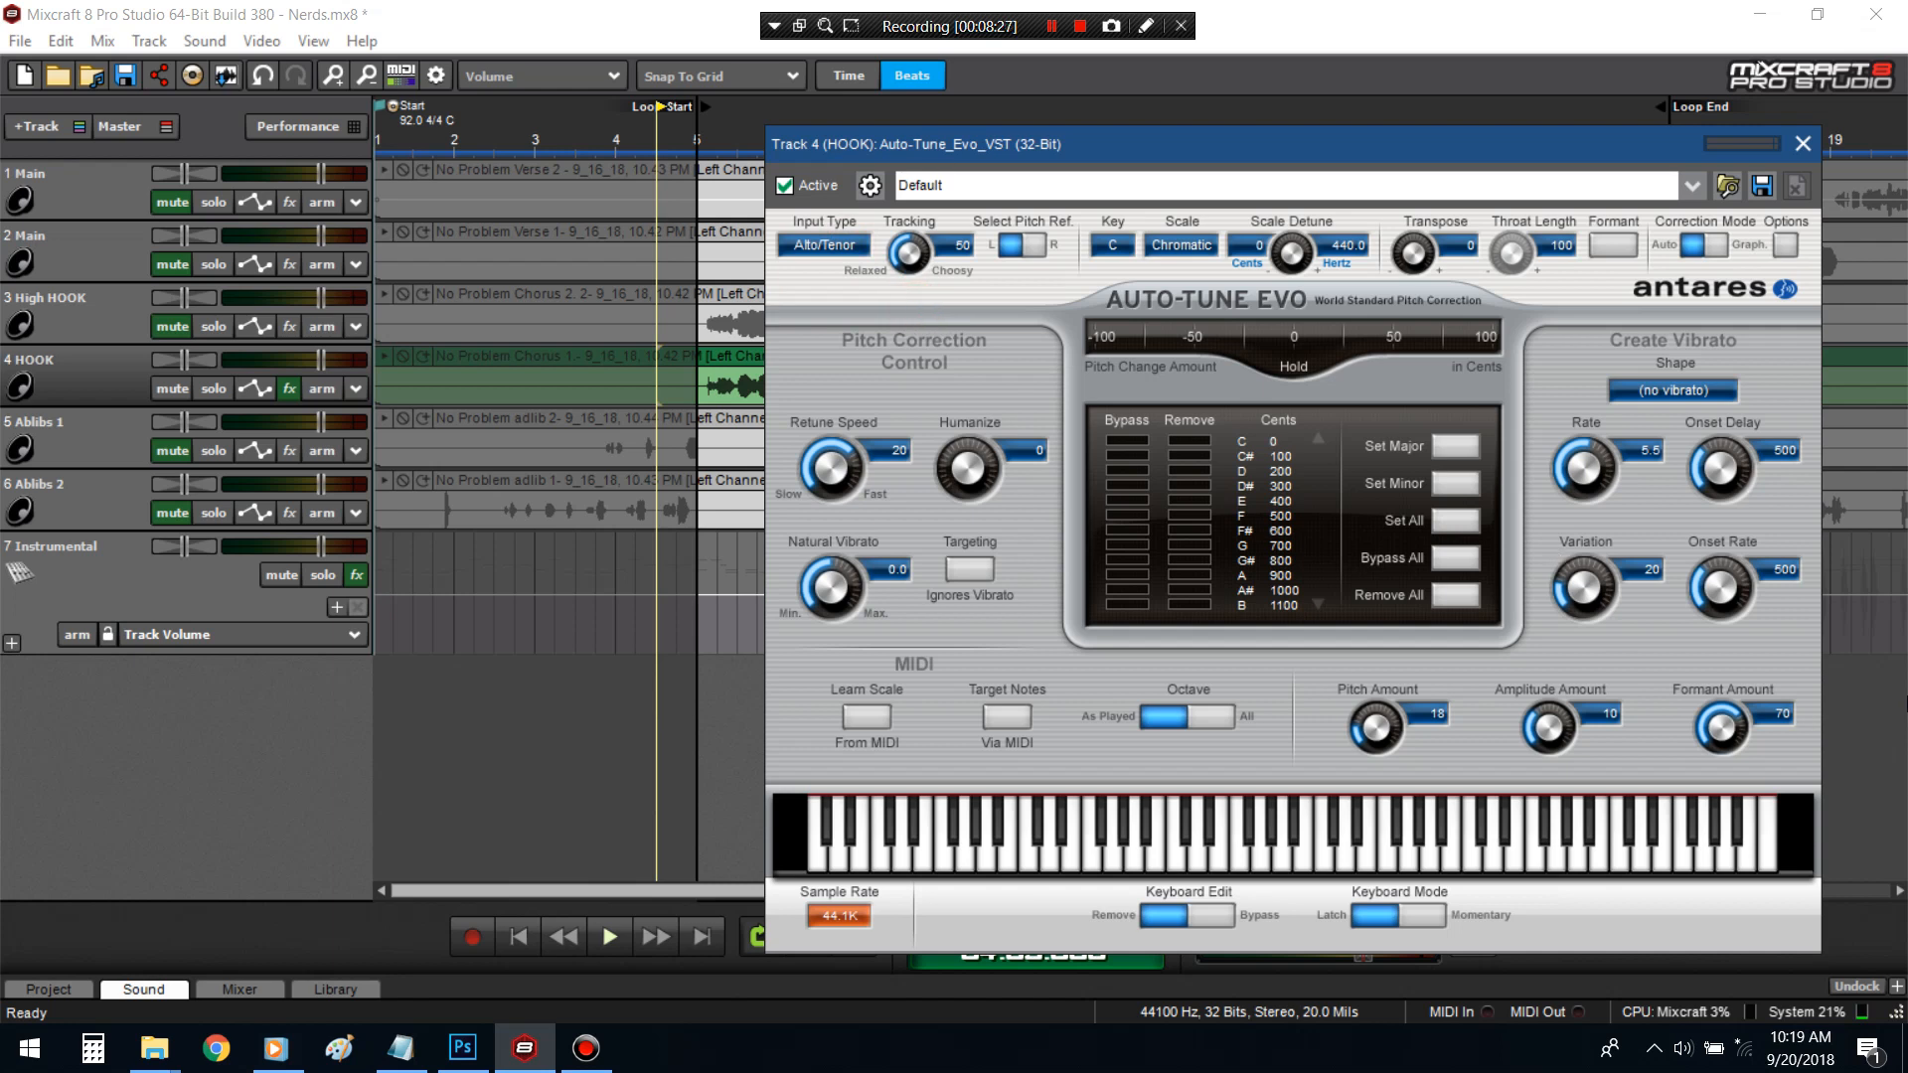
left_click(1118, 253)
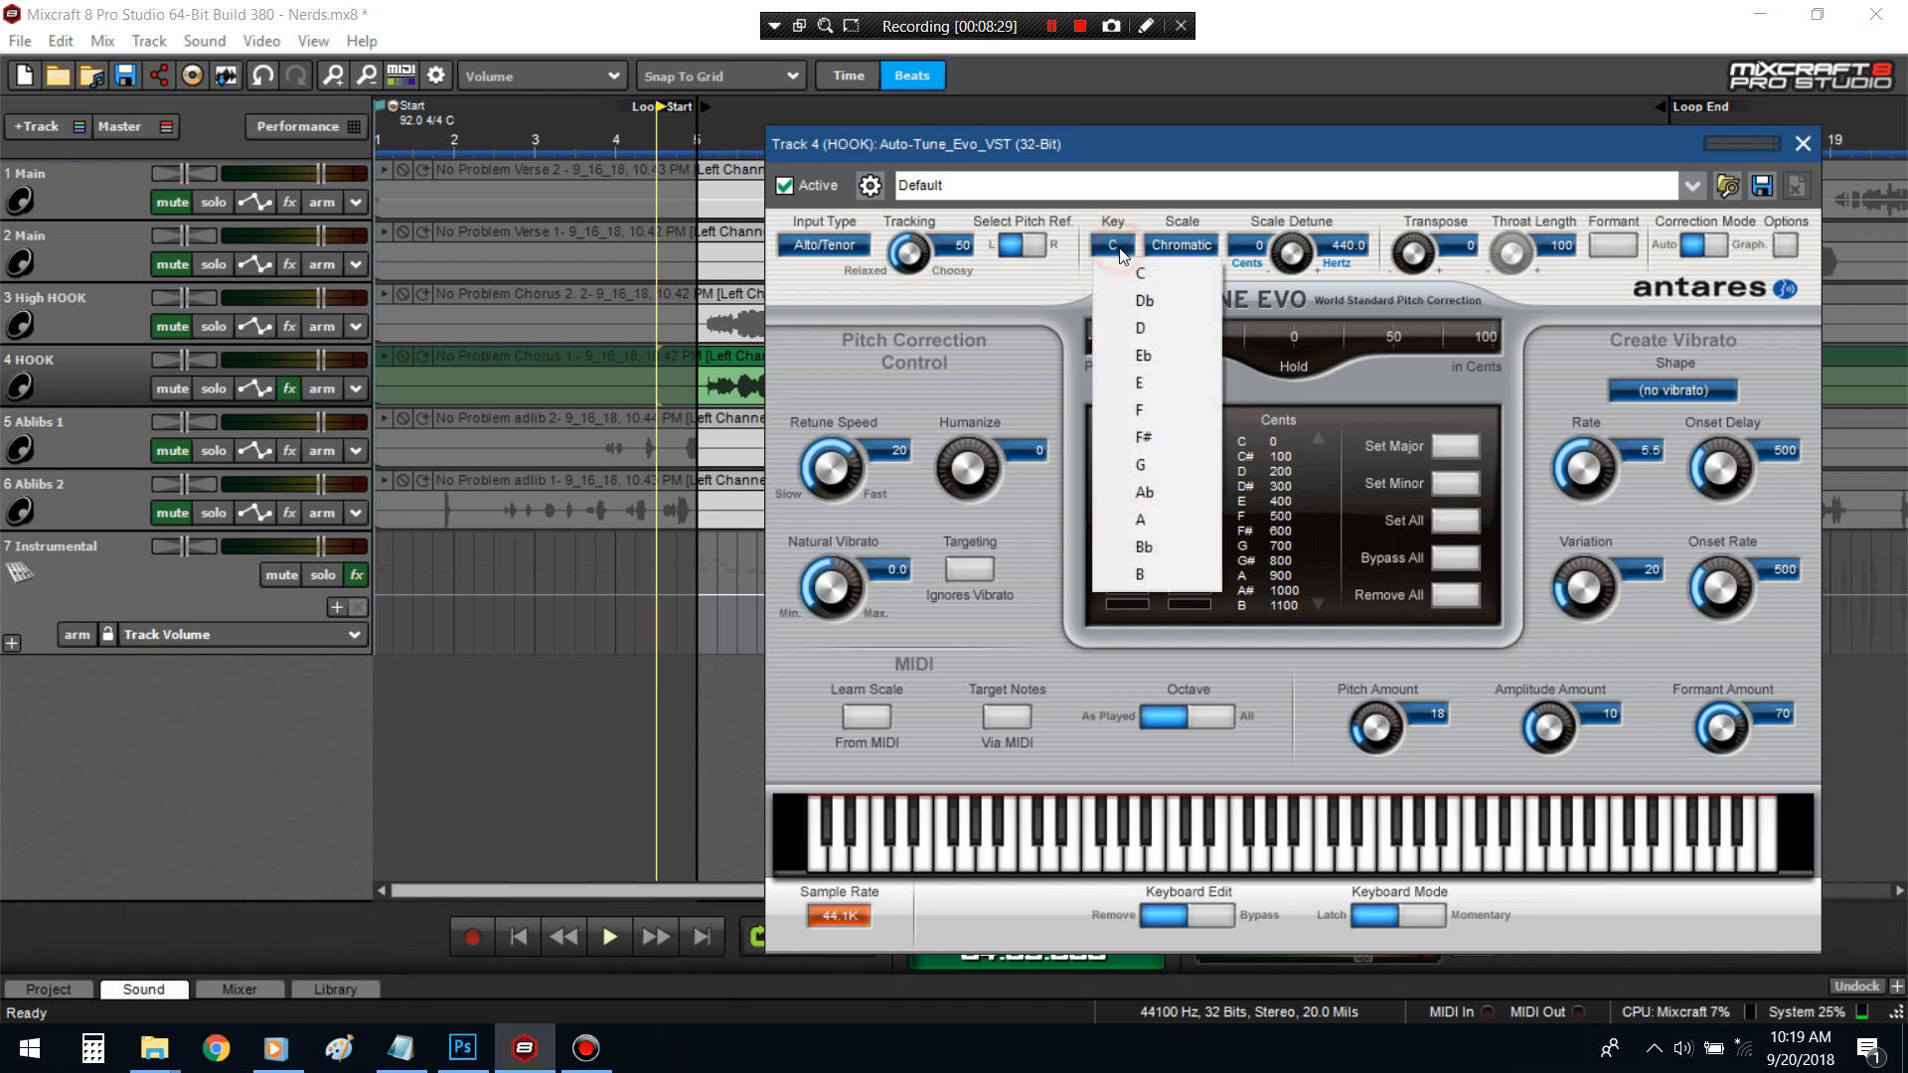
left_click(1146, 301)
left_click(1182, 244)
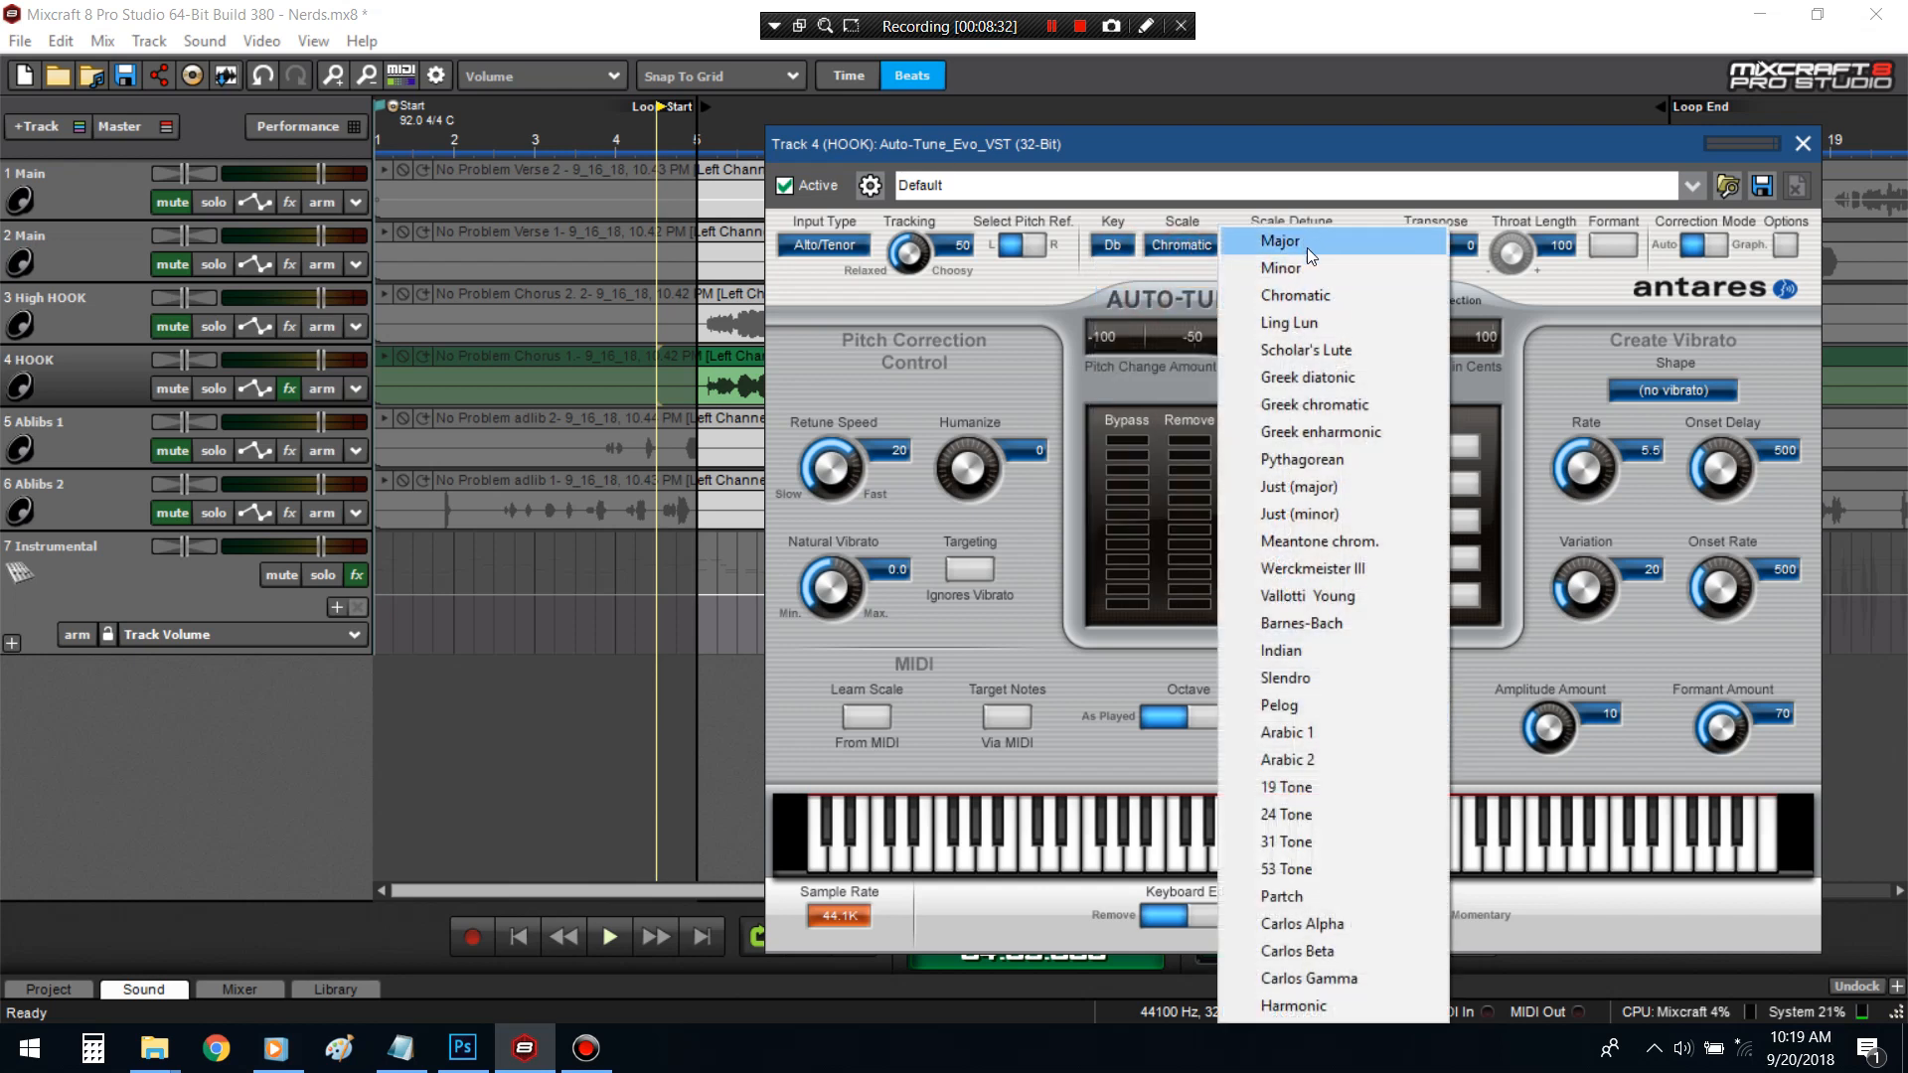
left_click(1321, 239)
- Start playback and set Auto-Tune's Humanize to 100 and Retune Speed to 0
key("space")
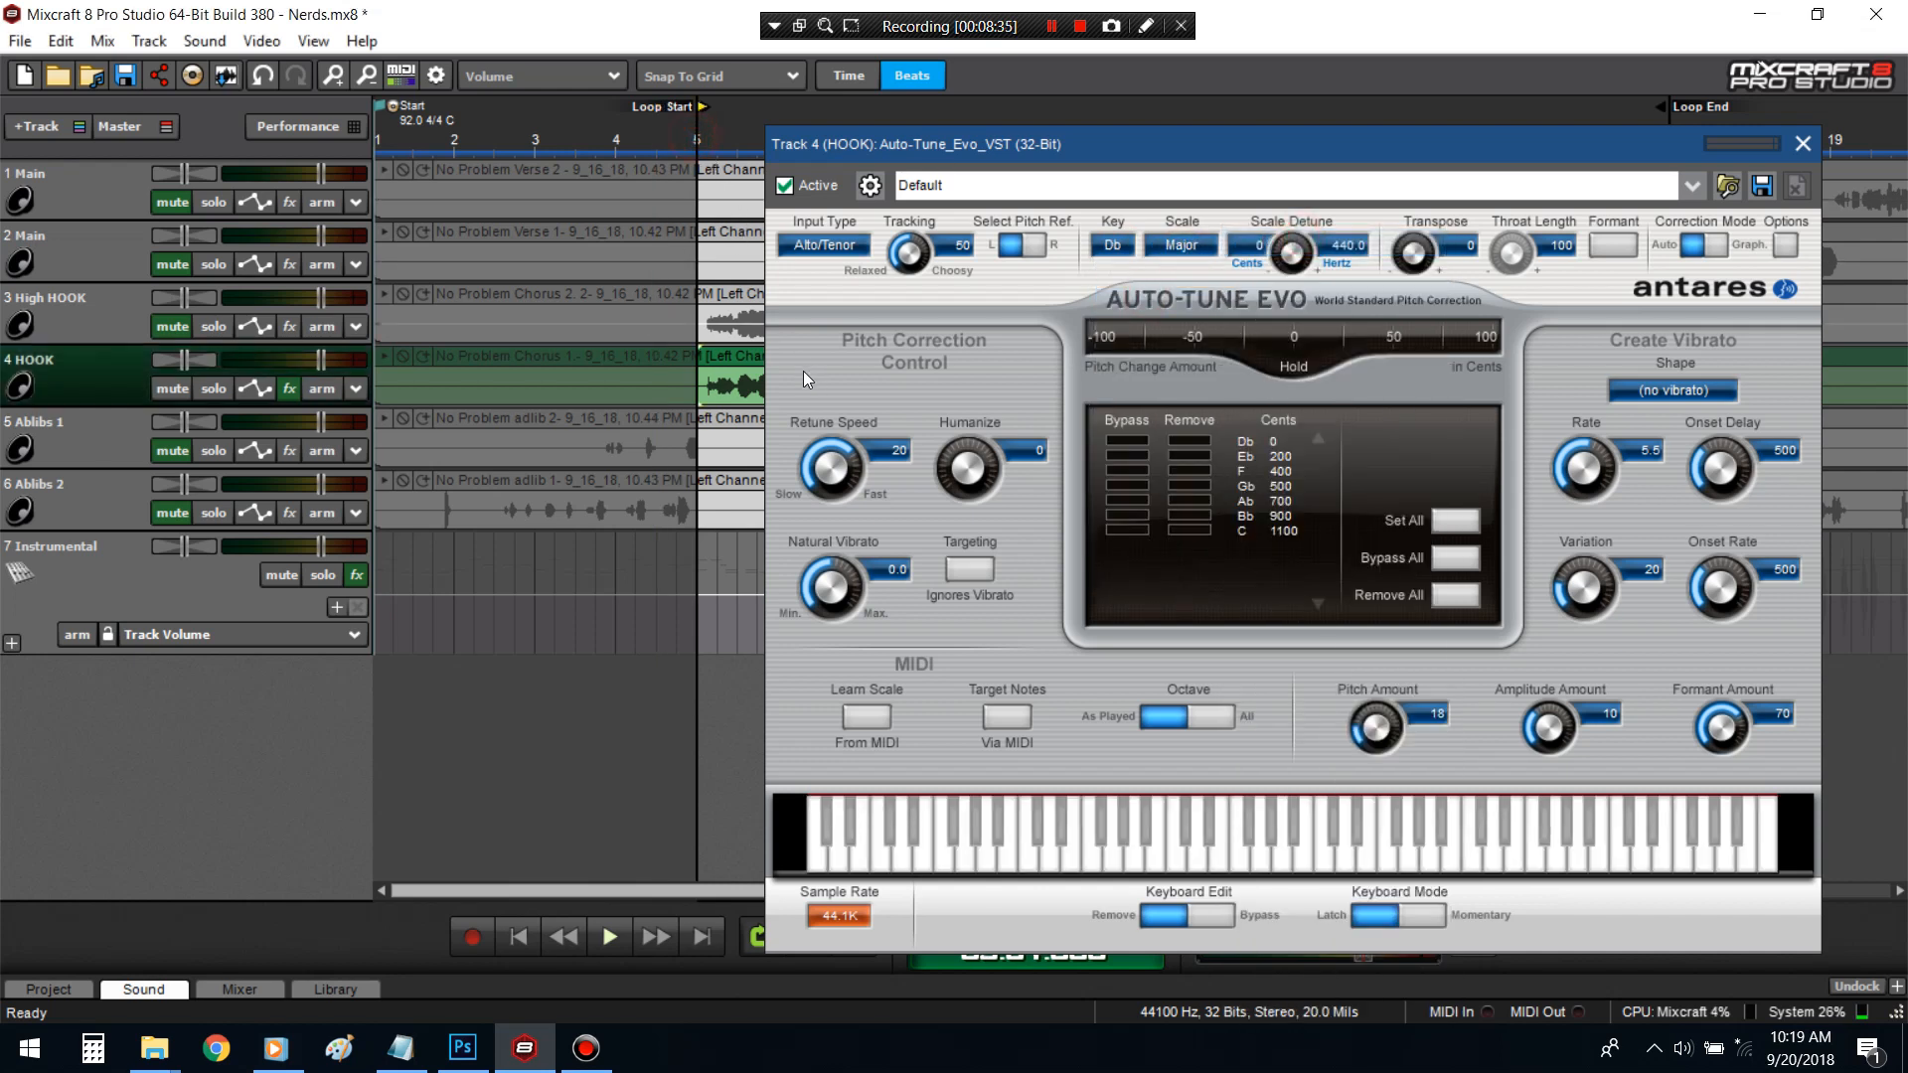
left_click_drag(828, 457, 822, 423)
left_click_drag(954, 485, 1123, 199)
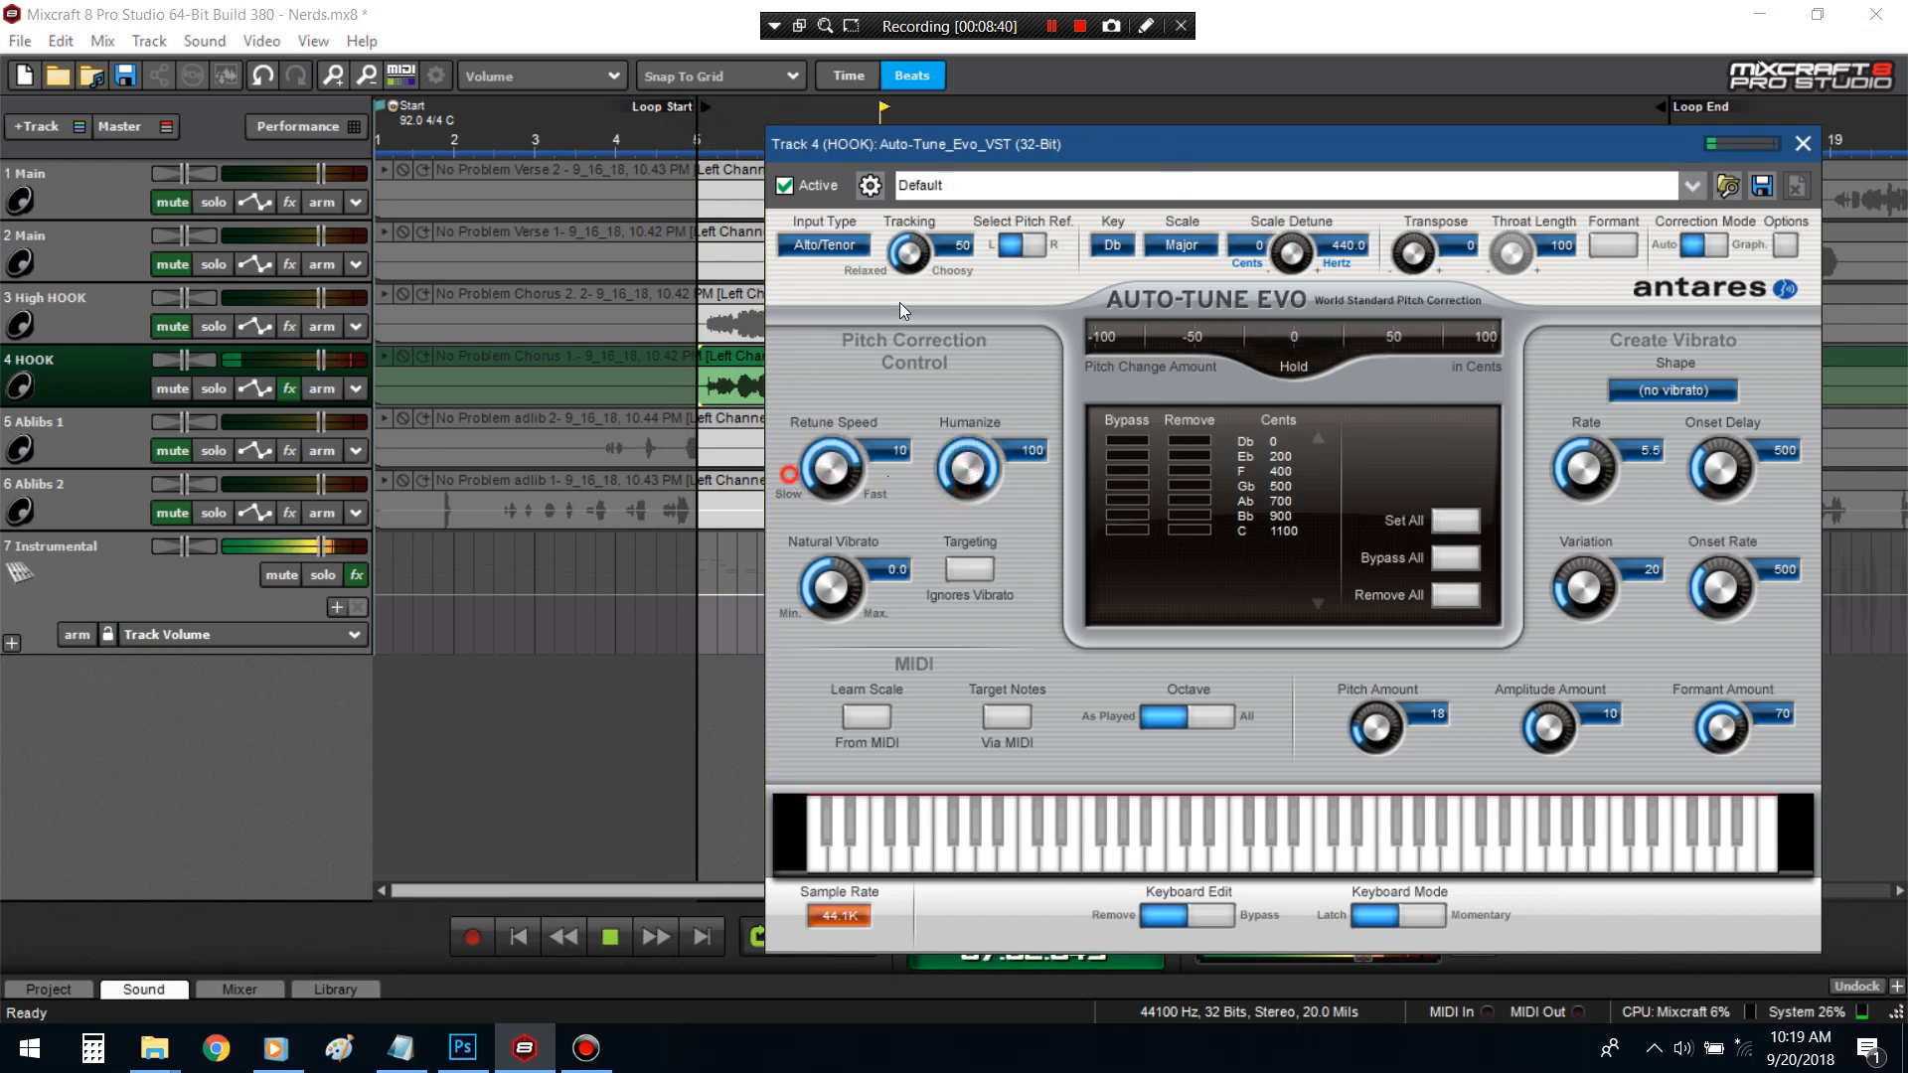
left_click(858, 356)
left_click_drag(860, 362, 868, 265)
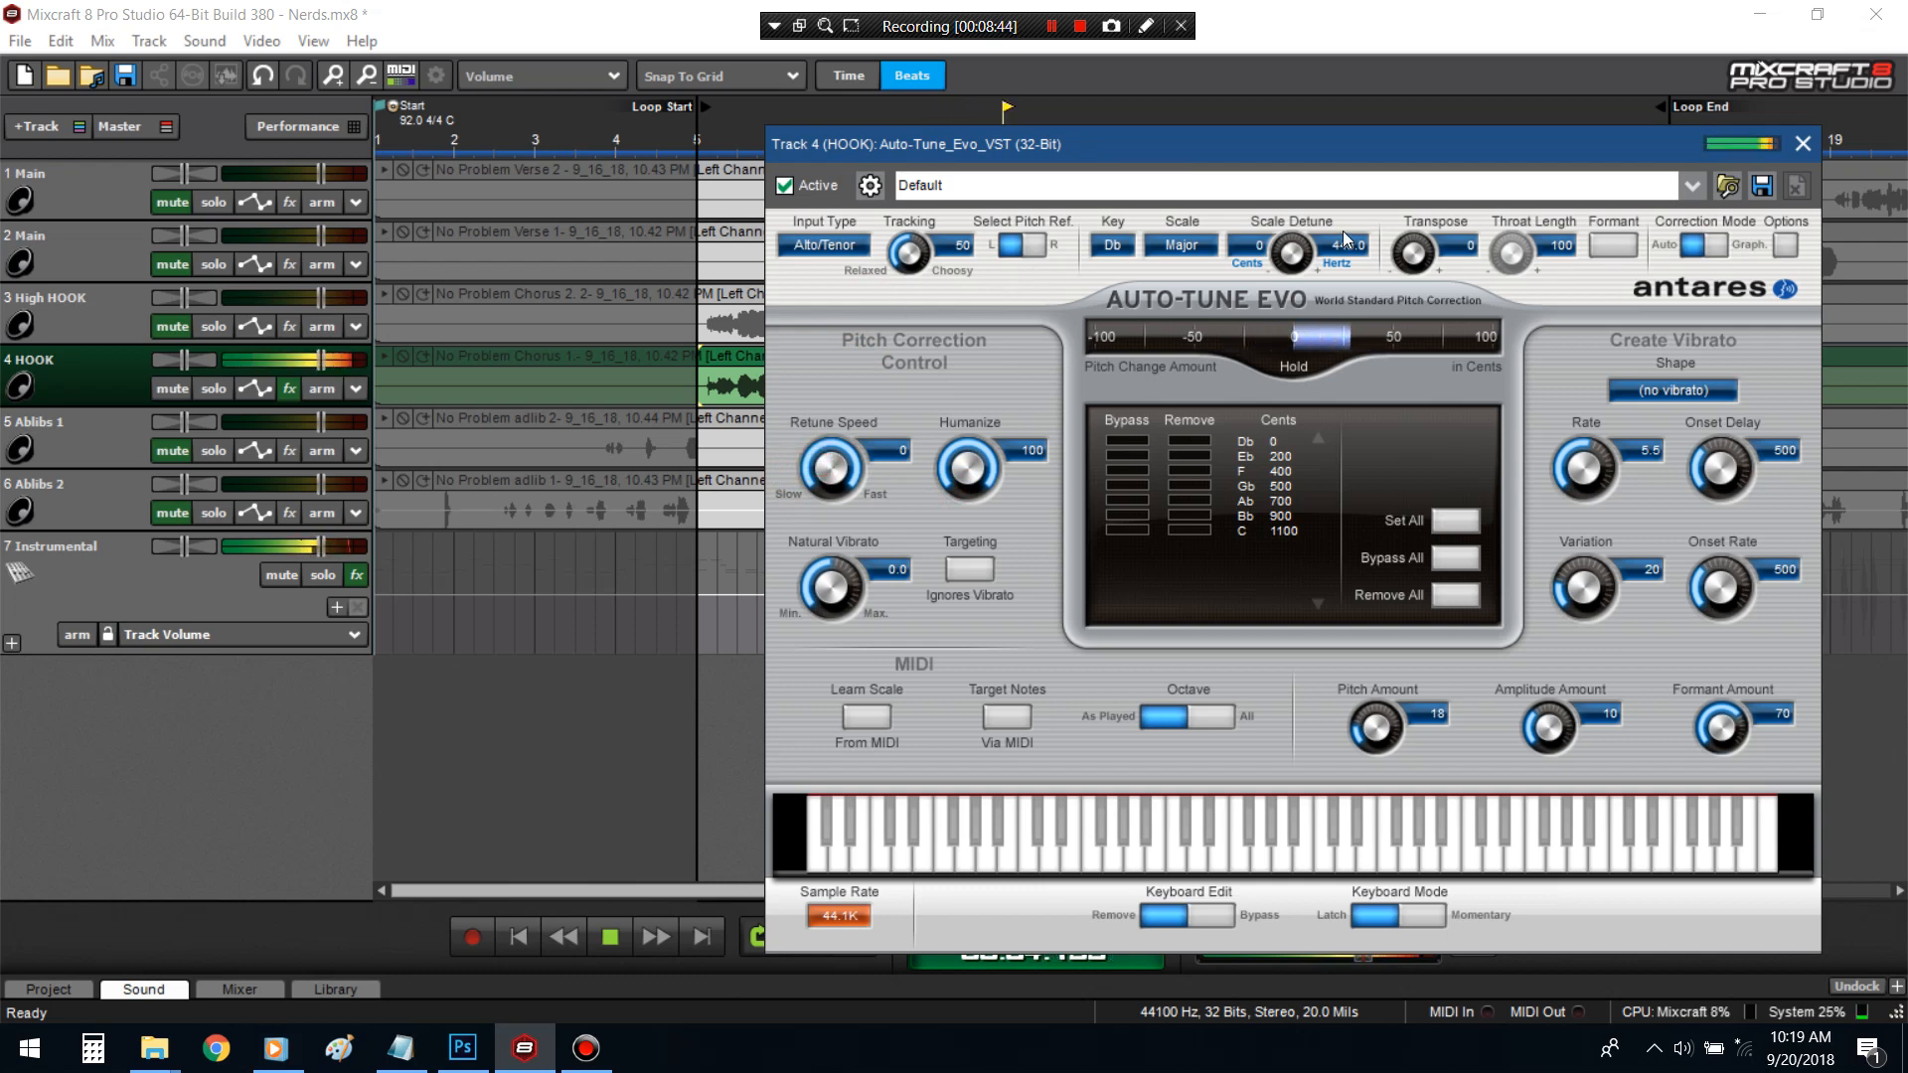
- Enable Auto-Tune's Formant option and set Retune Speed to 16, stopping playback and closing the editor
left_click(1612, 243)
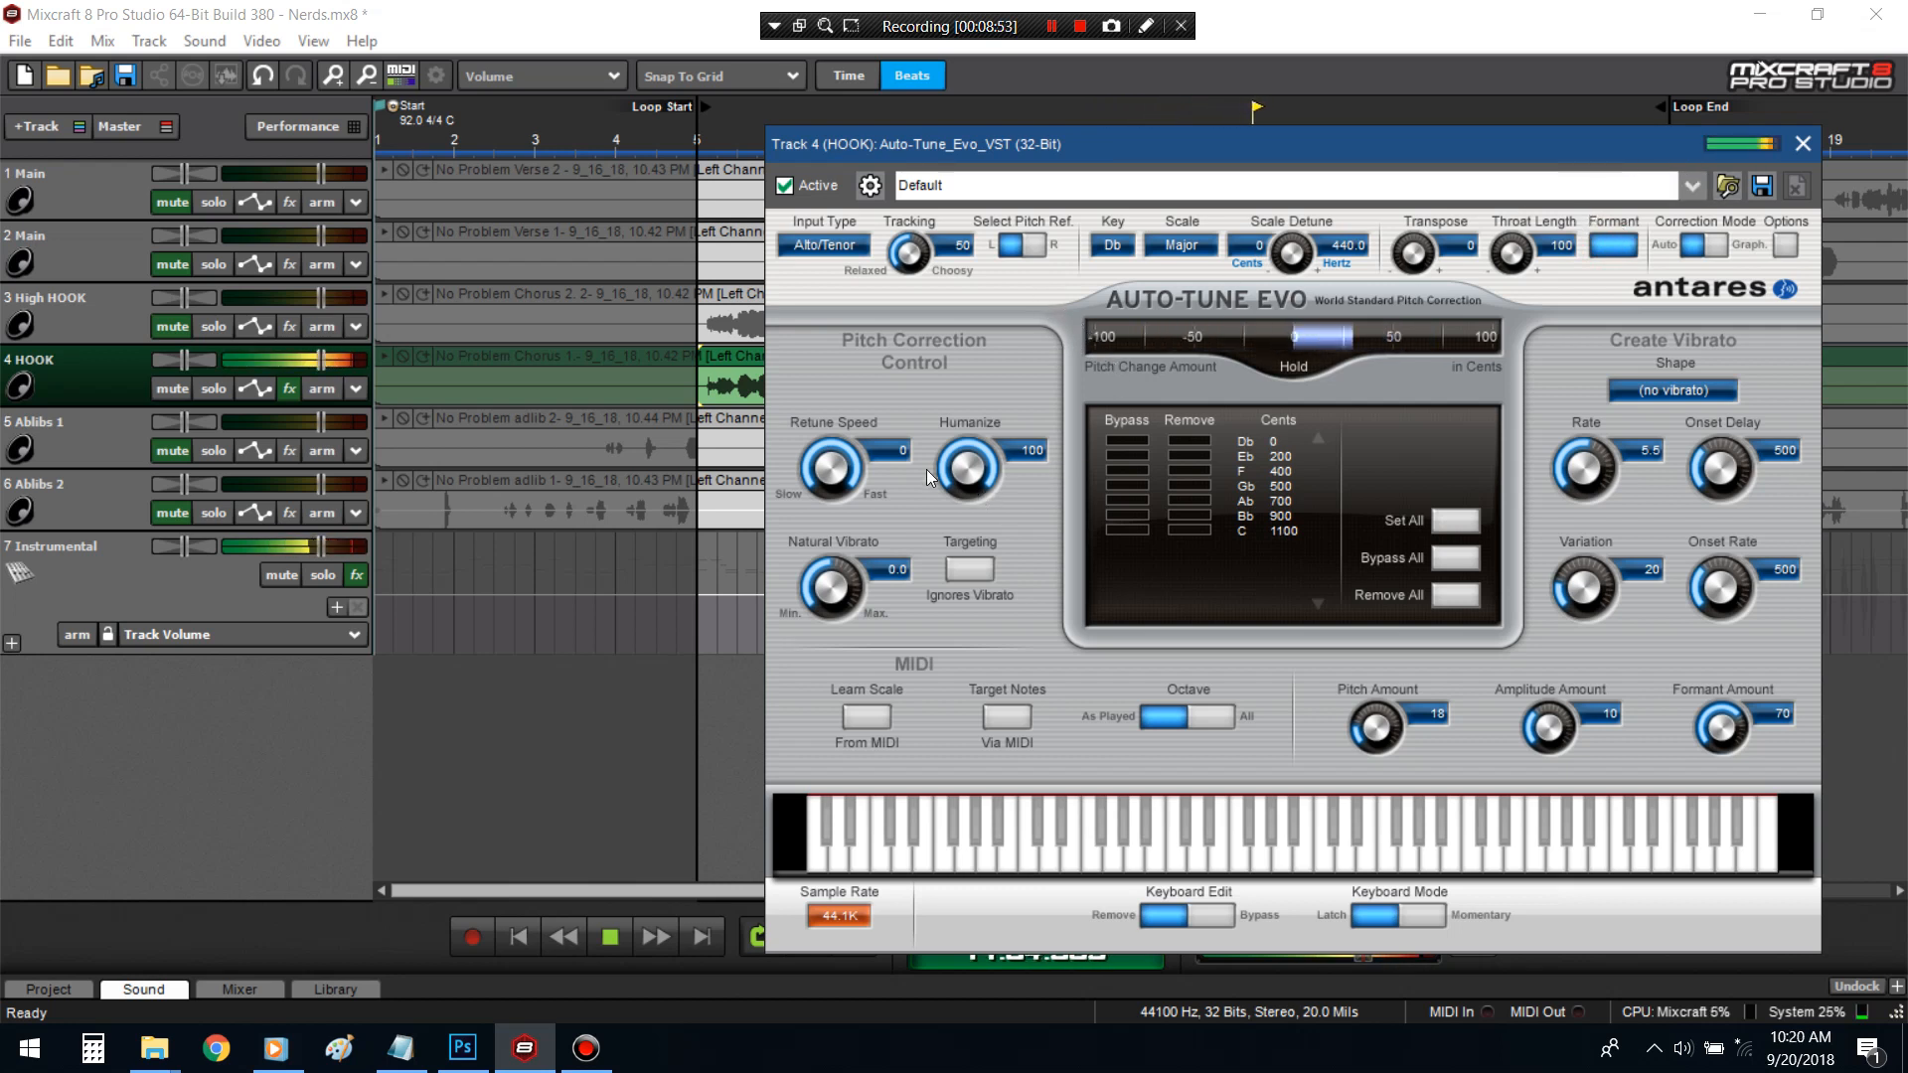
left_click_drag(846, 491, 865, 515)
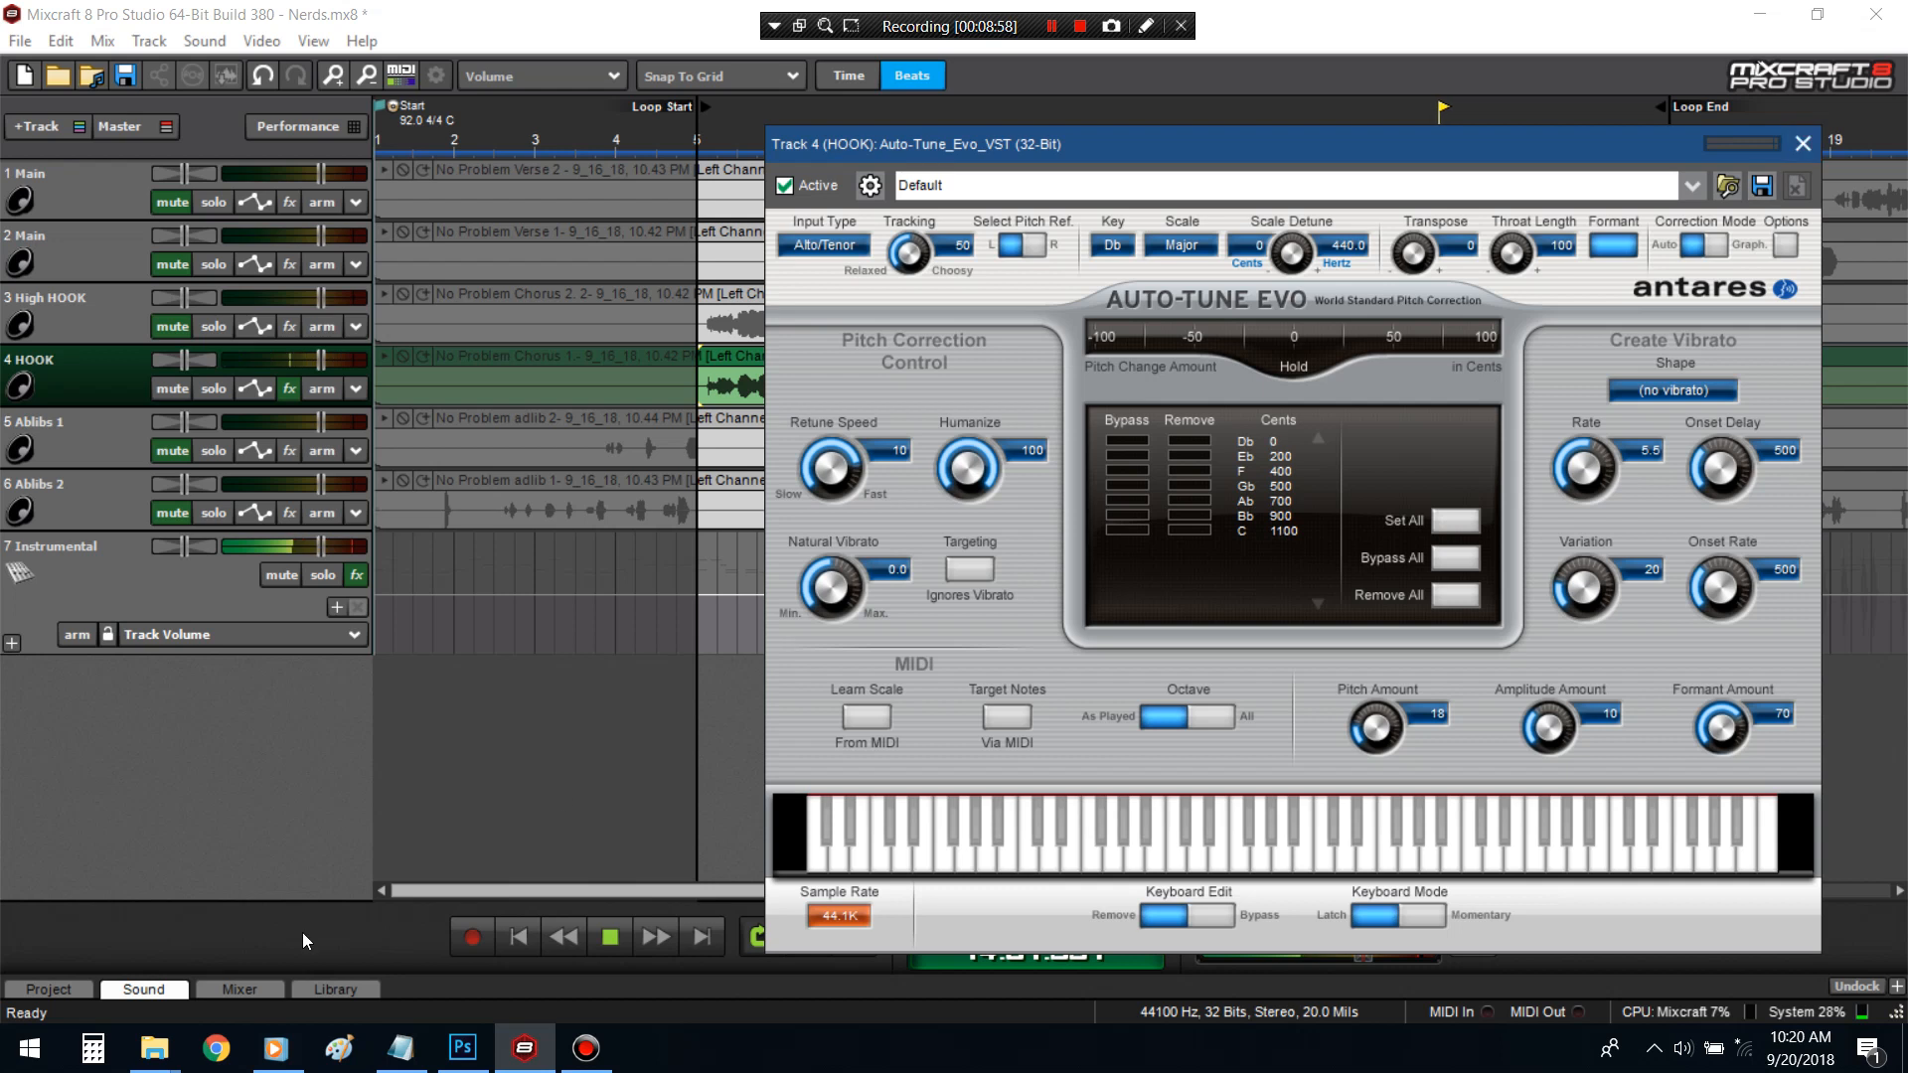
left_click_drag(817, 485, 826, 499)
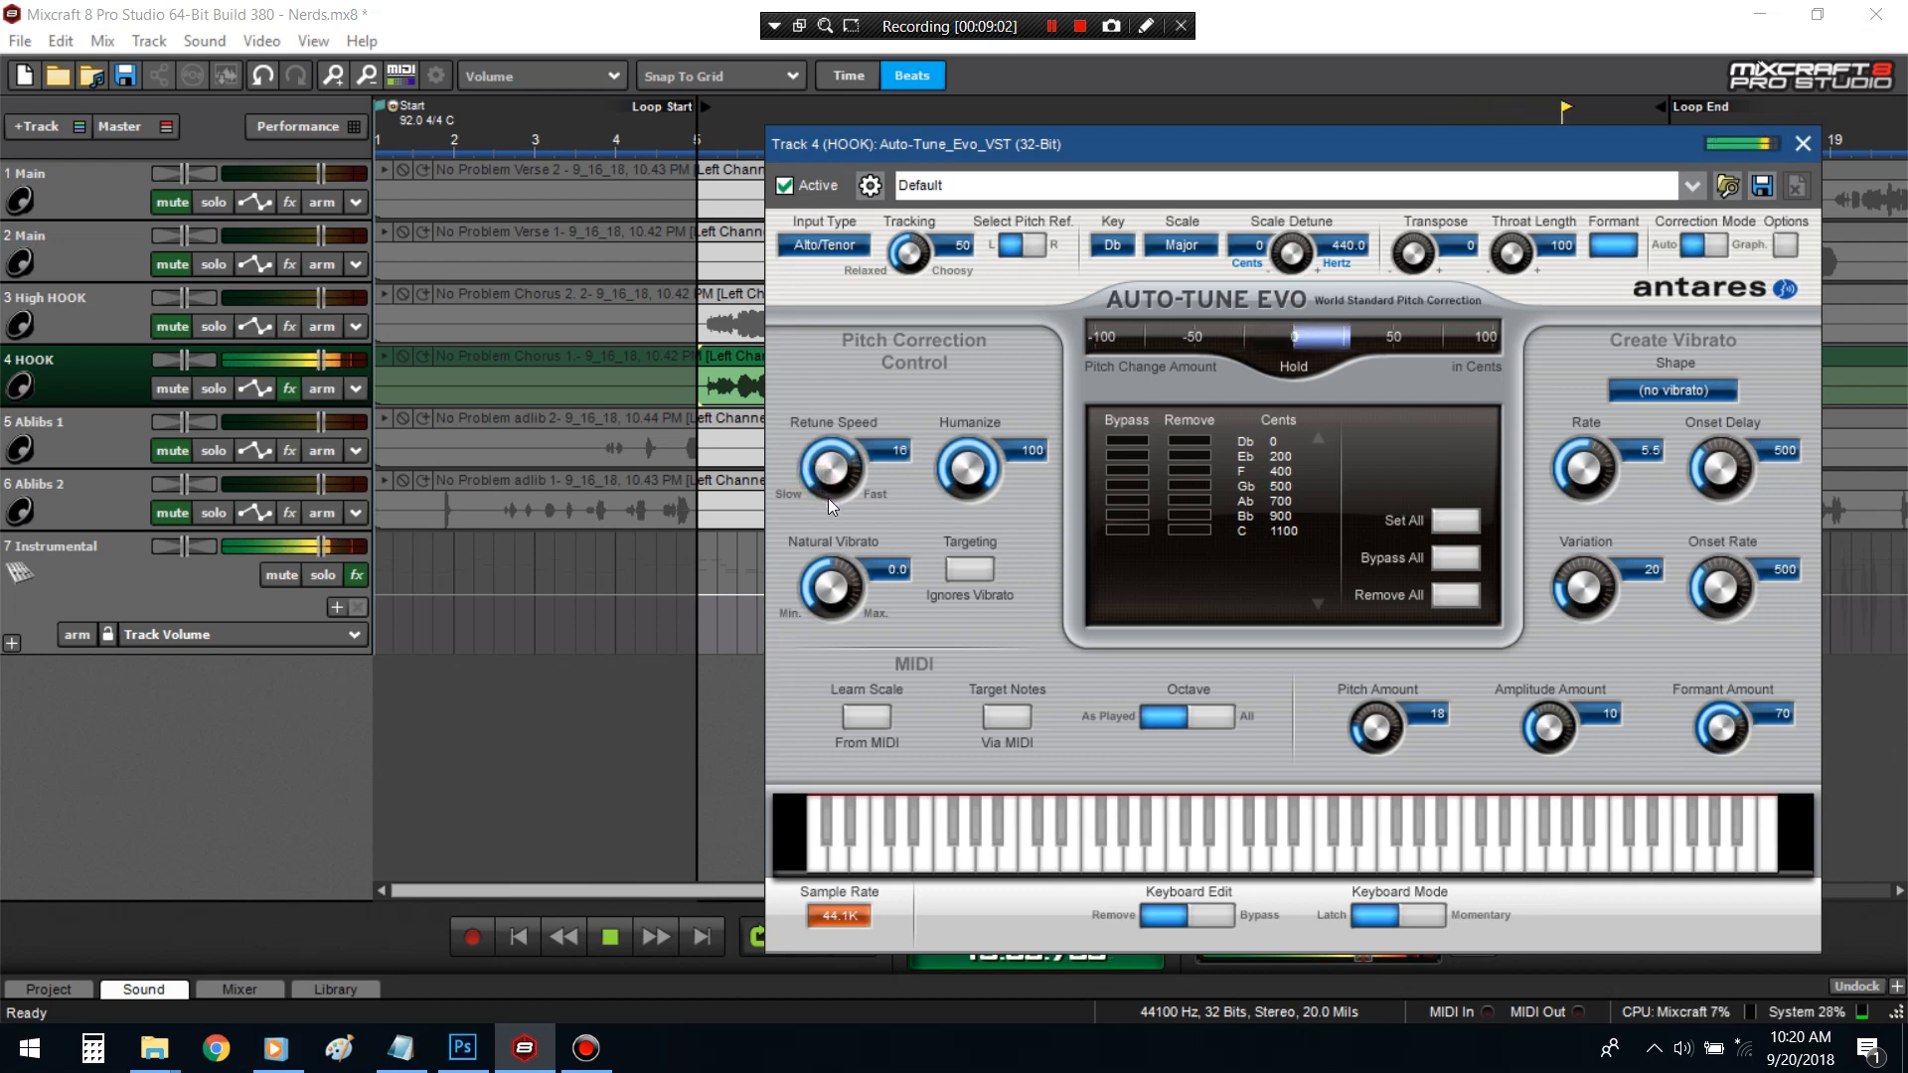
key("space")
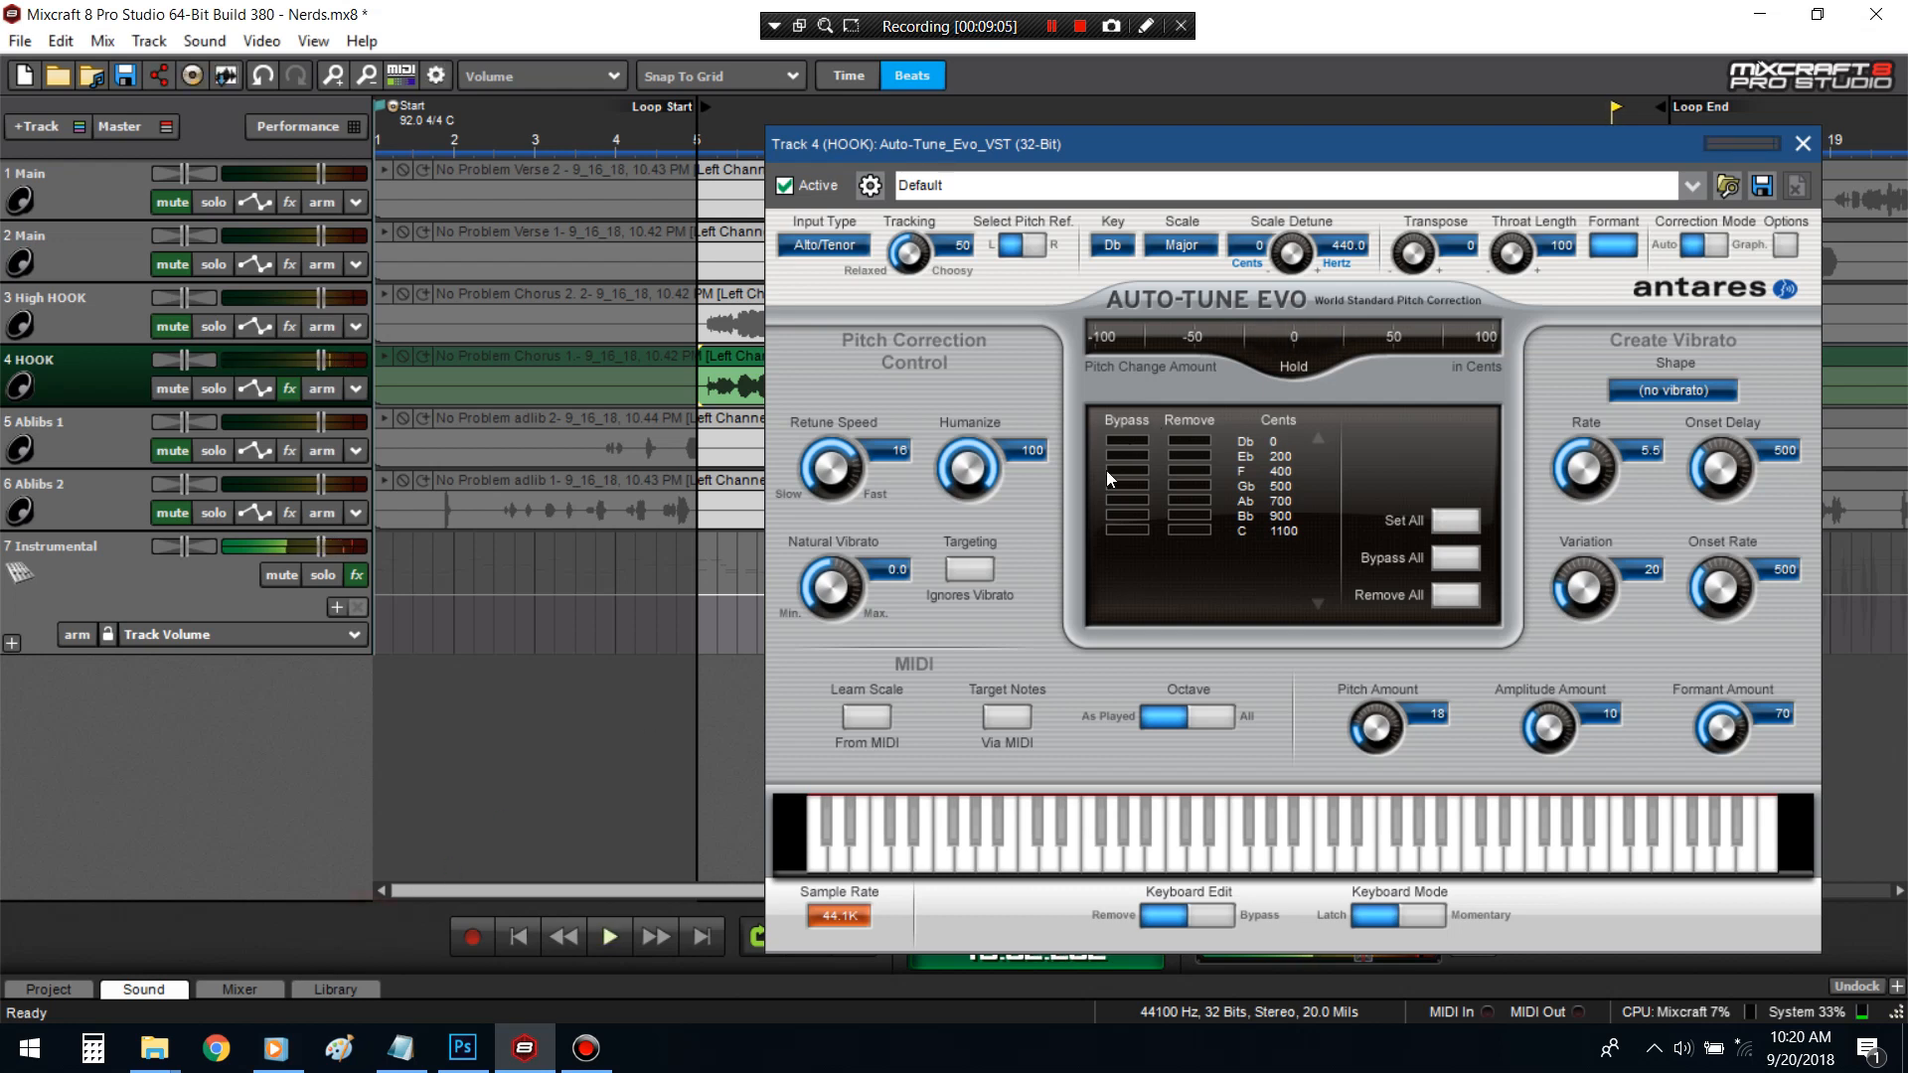
left_click(1802, 144)
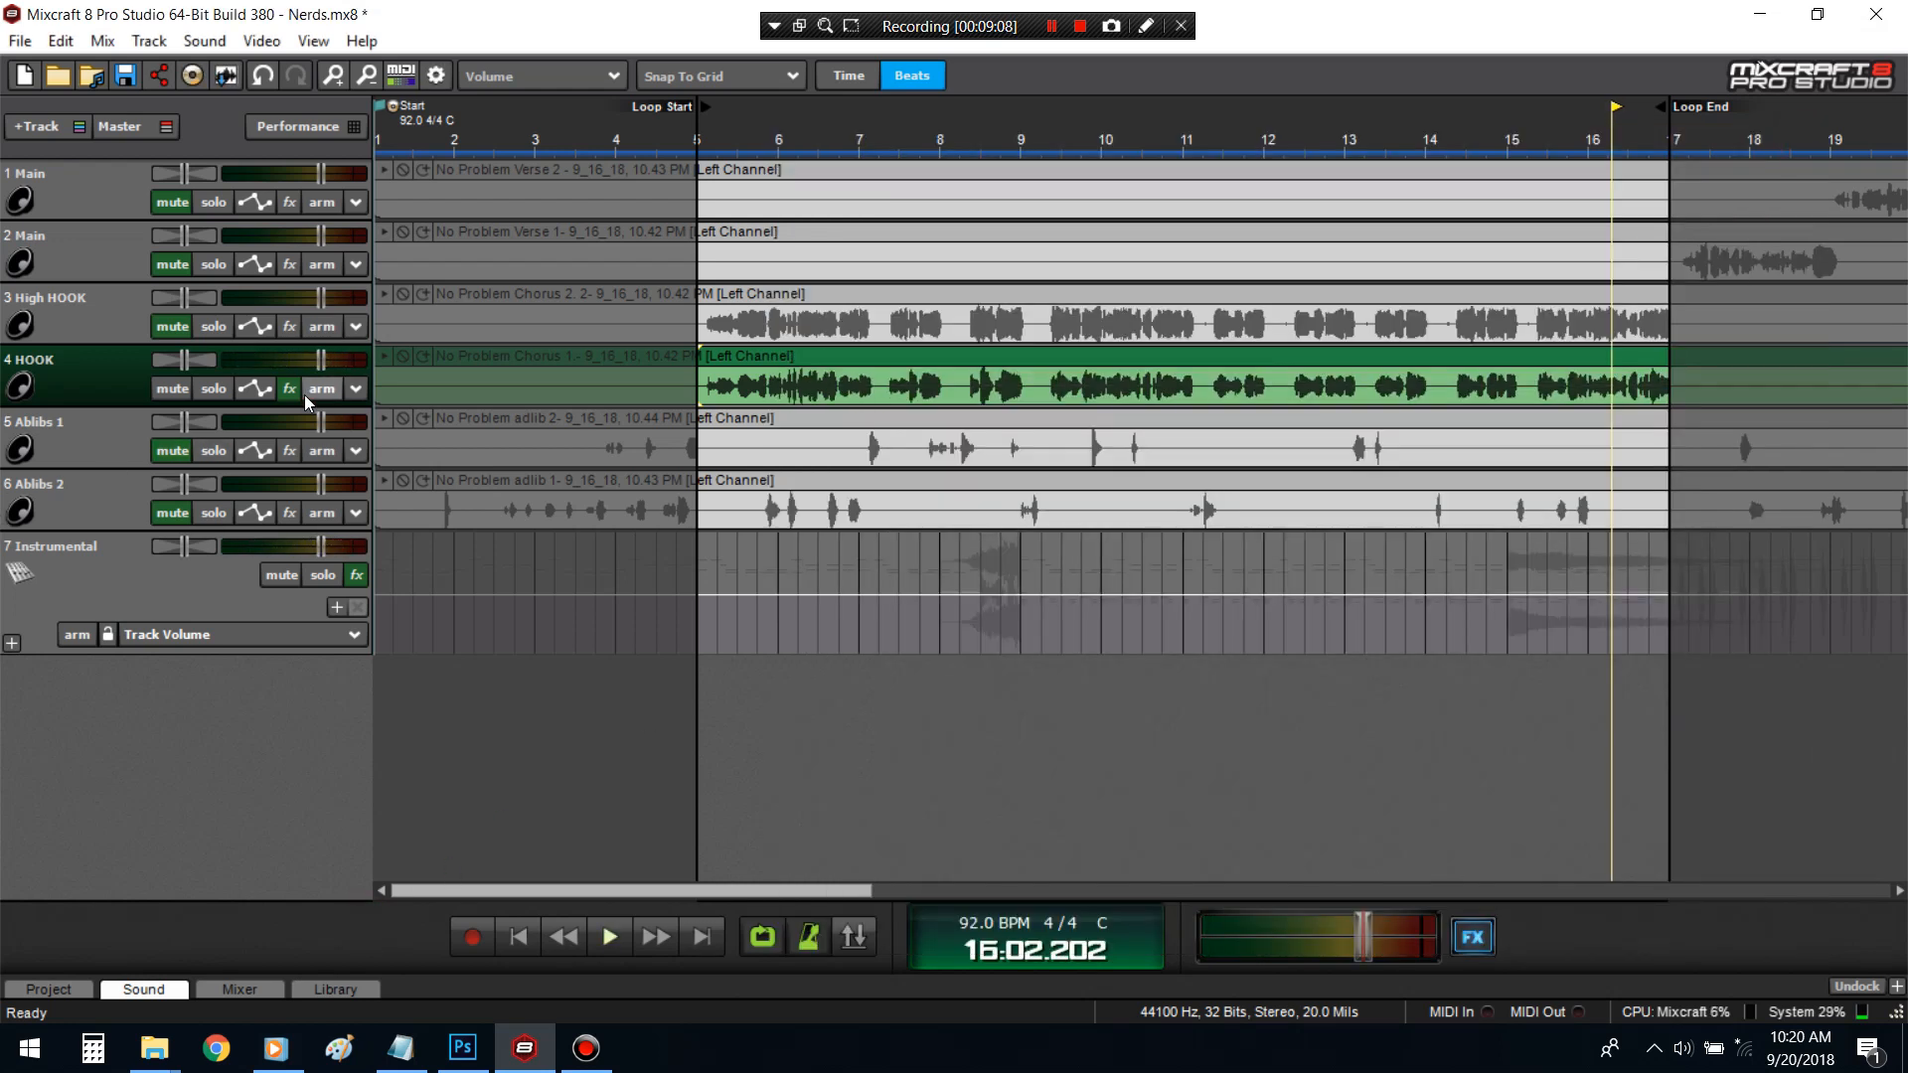
- Reopen Auto-Tune_Evo_VST from the HOOK effect list to review its settings, and close both windows
left_click(290, 390)
left_click(1197, 566)
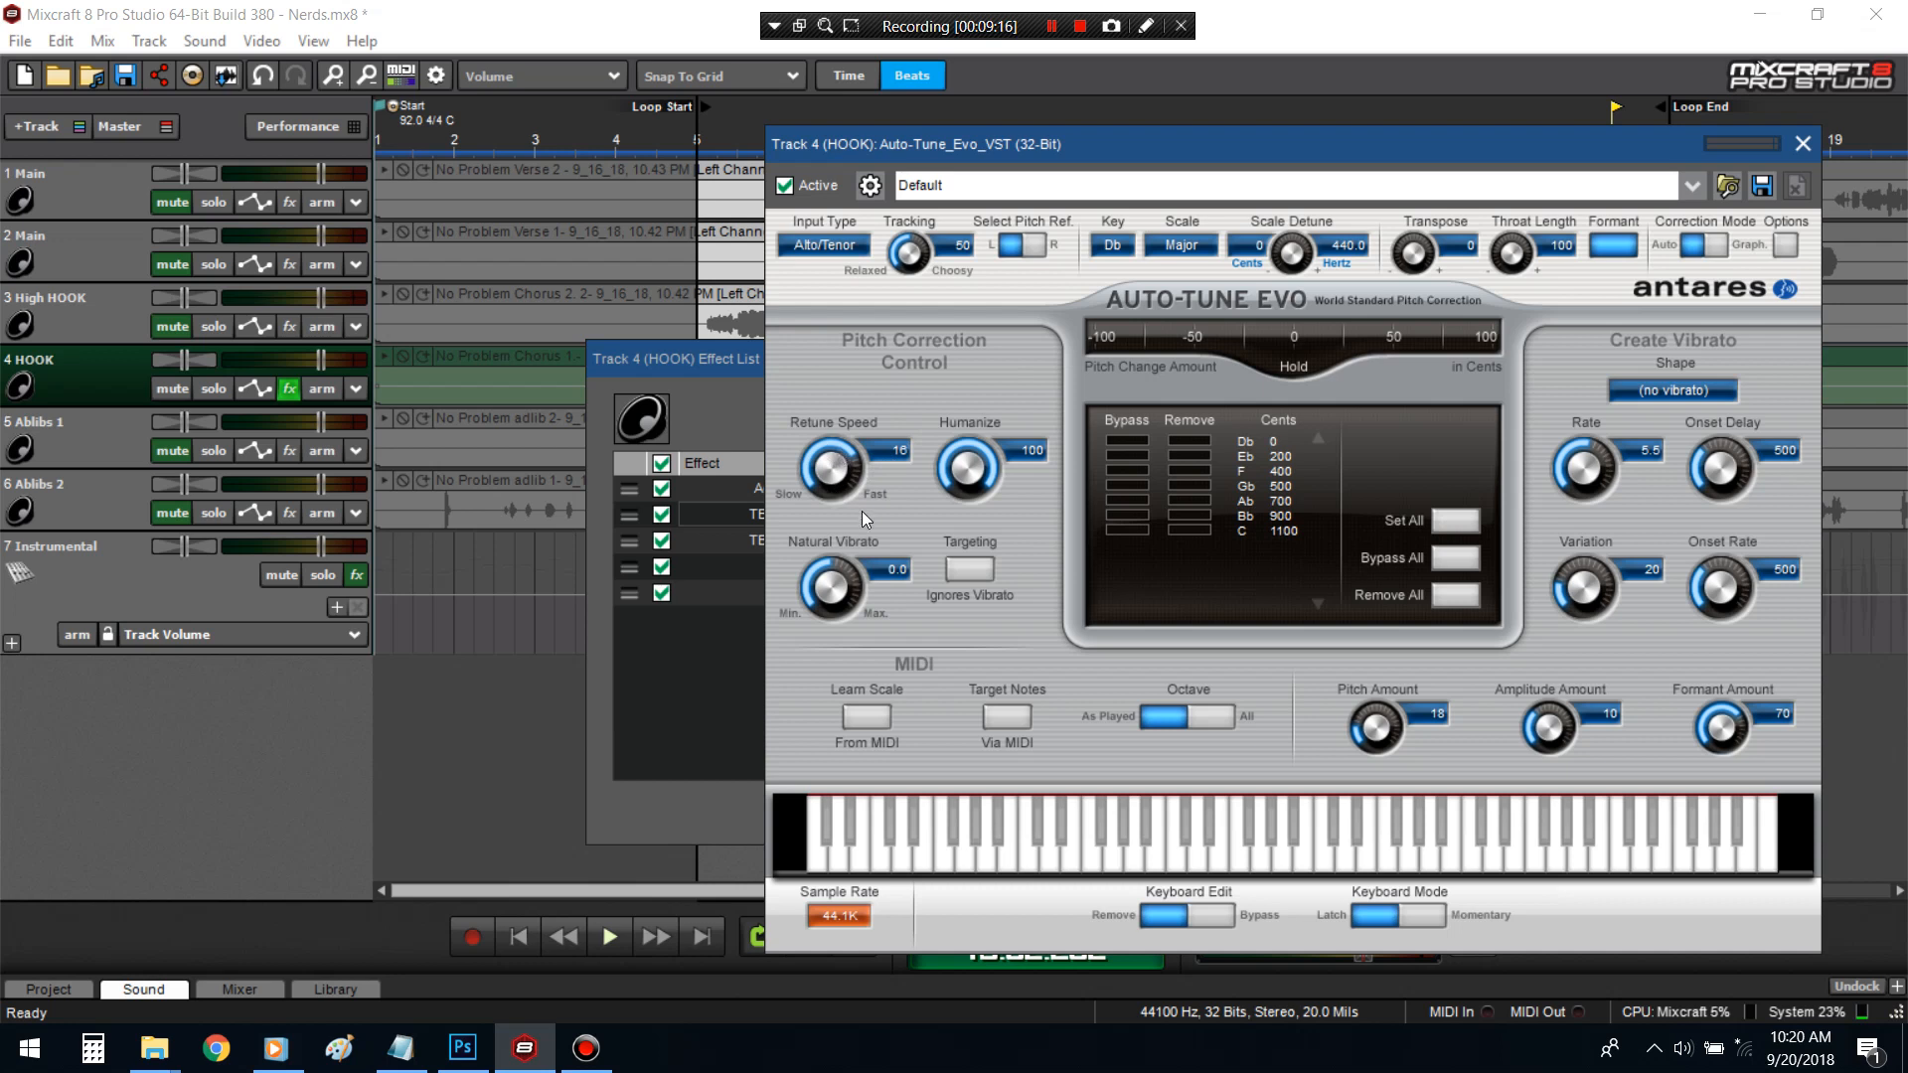
left_click(1802, 144)
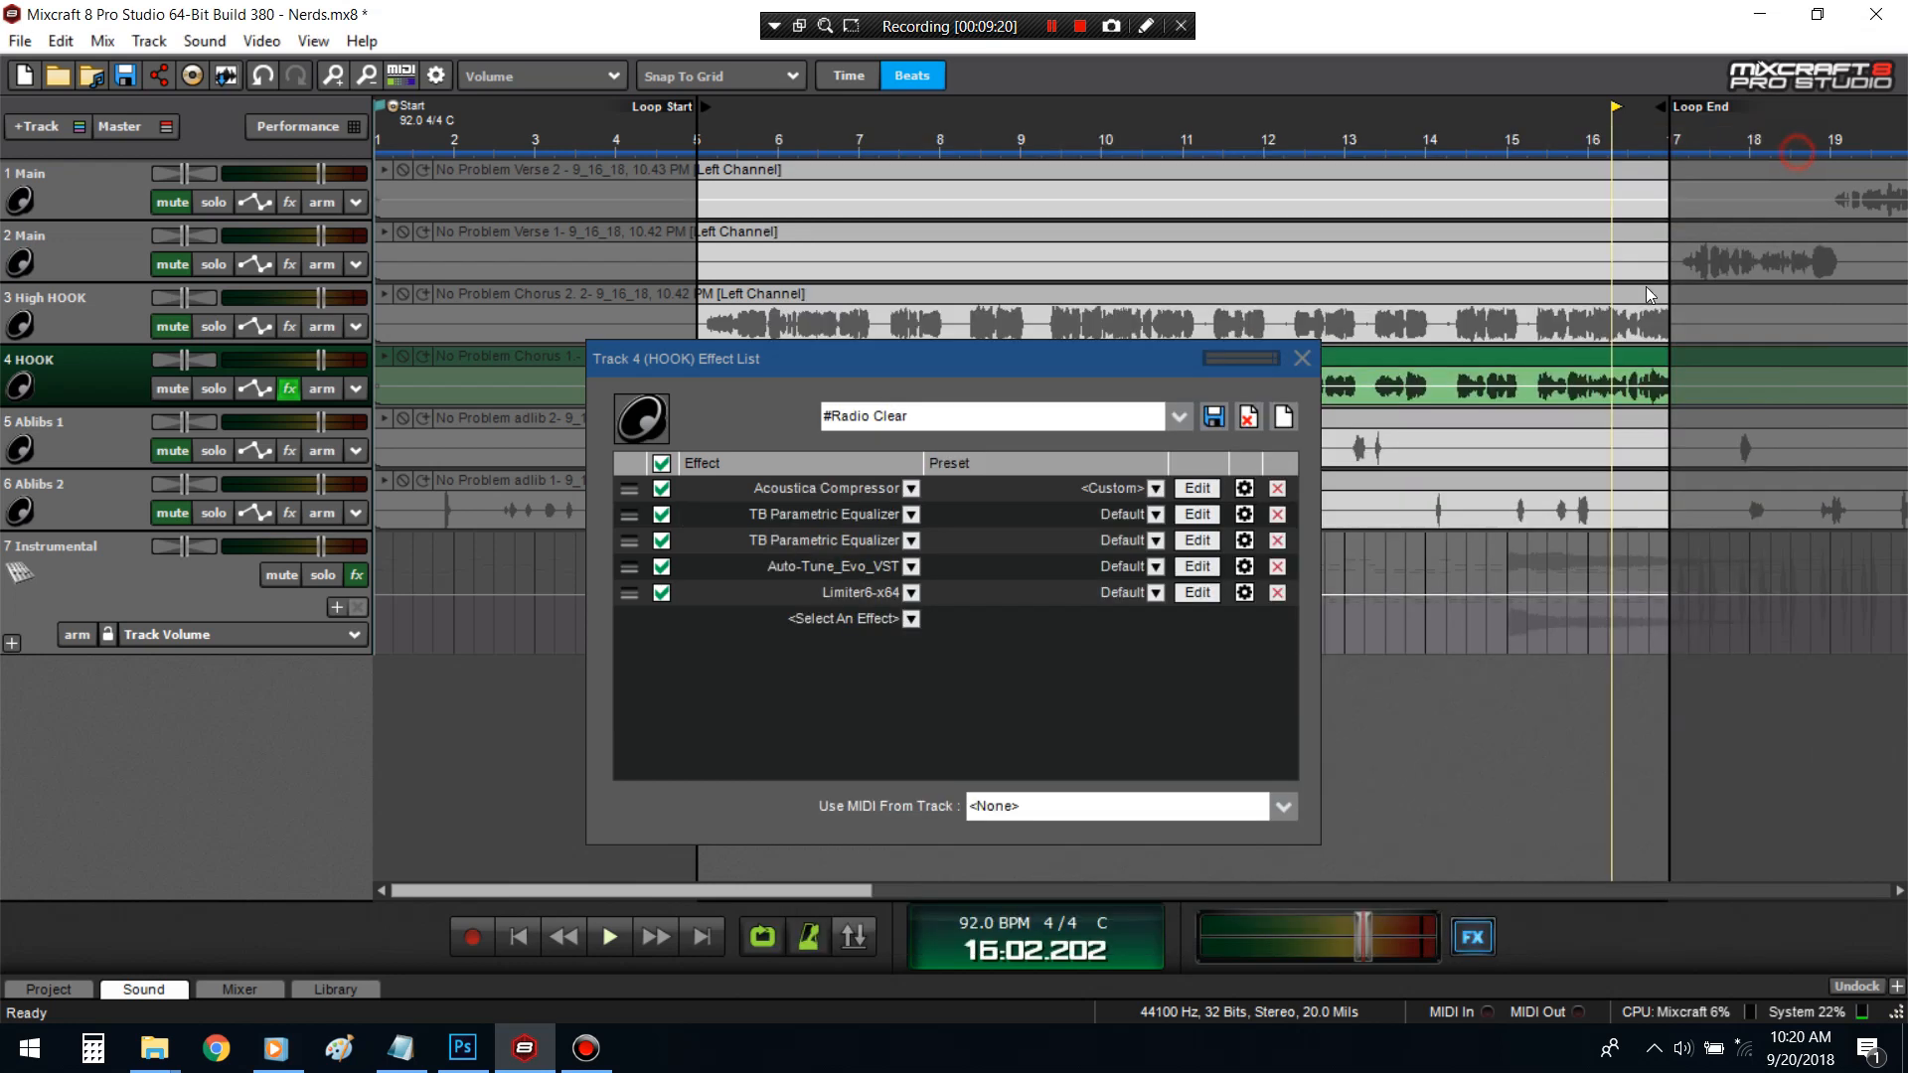
left_click(1293, 364)
- Show more of the timeline, return the playhead to the loop start and start playback
scroll(771, 366, "down", 2)
scroll(465, 356, "up", 1)
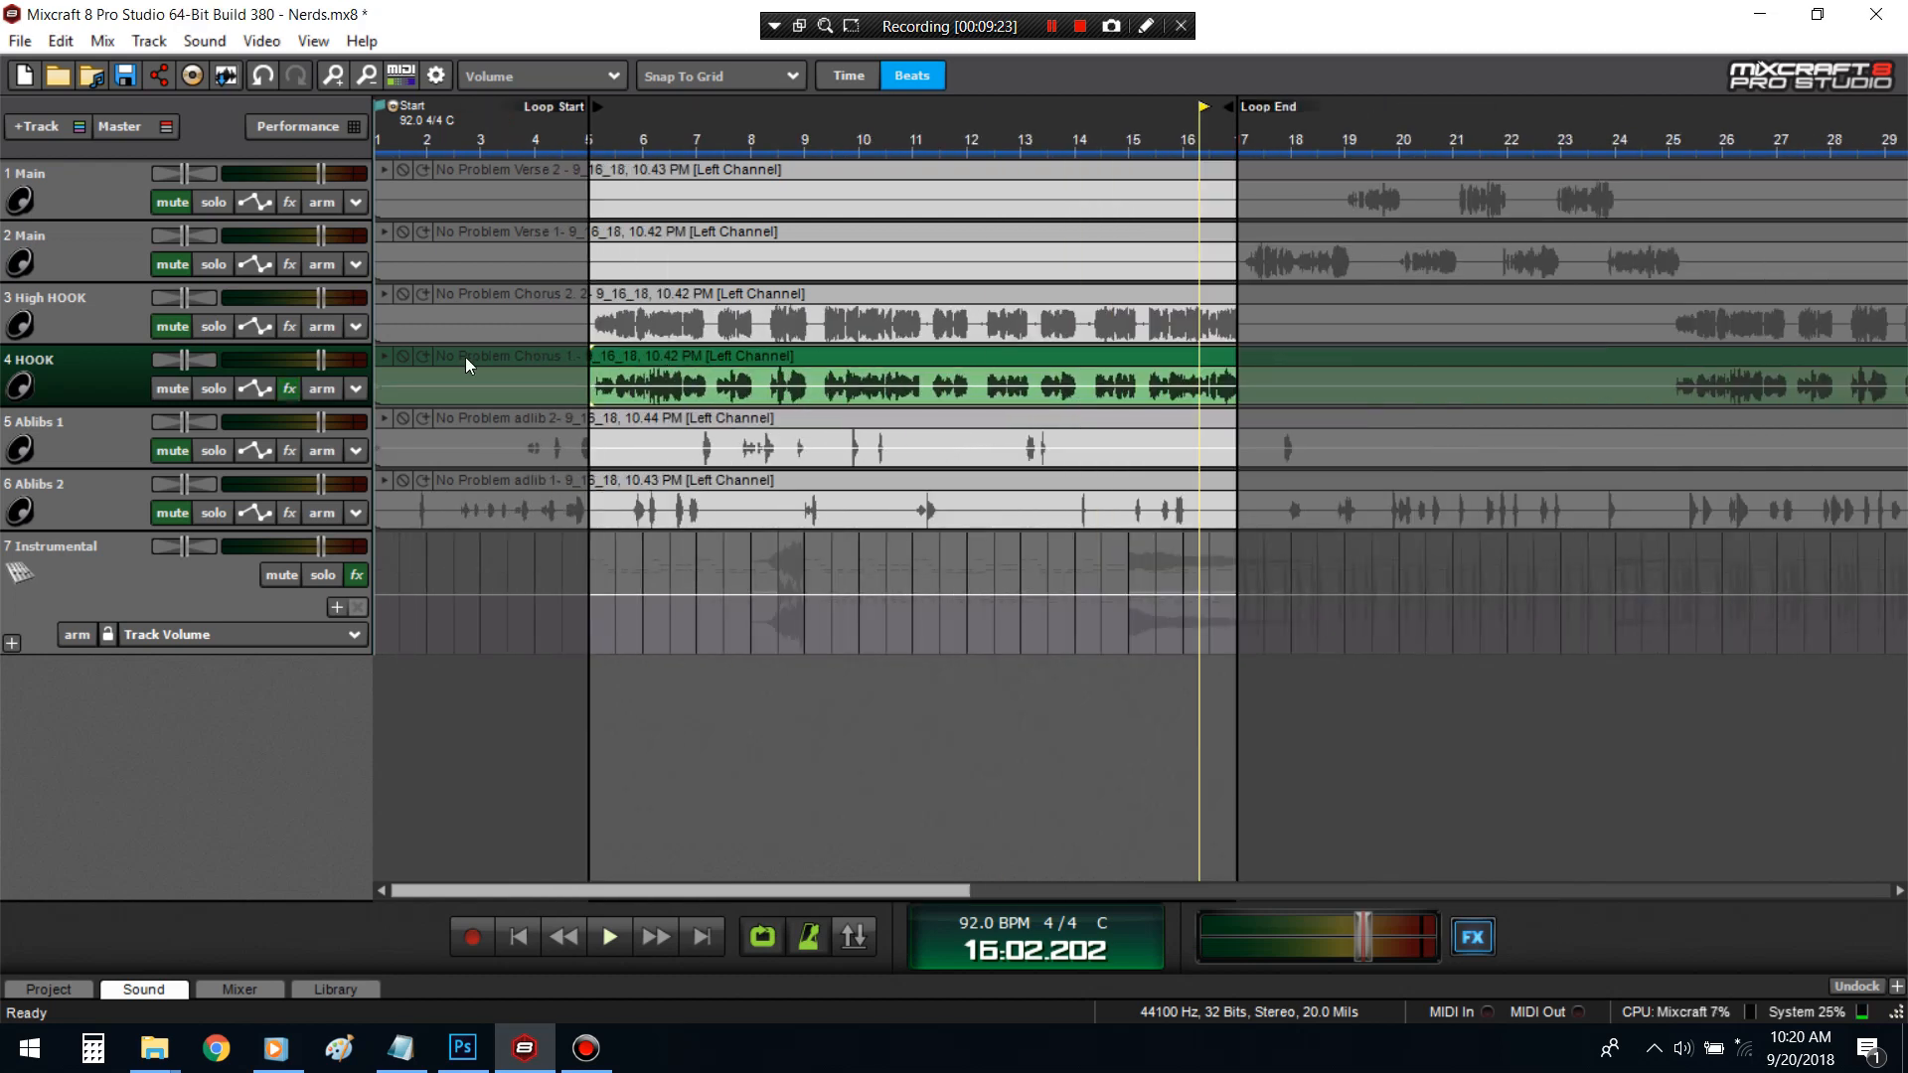
key("Home")
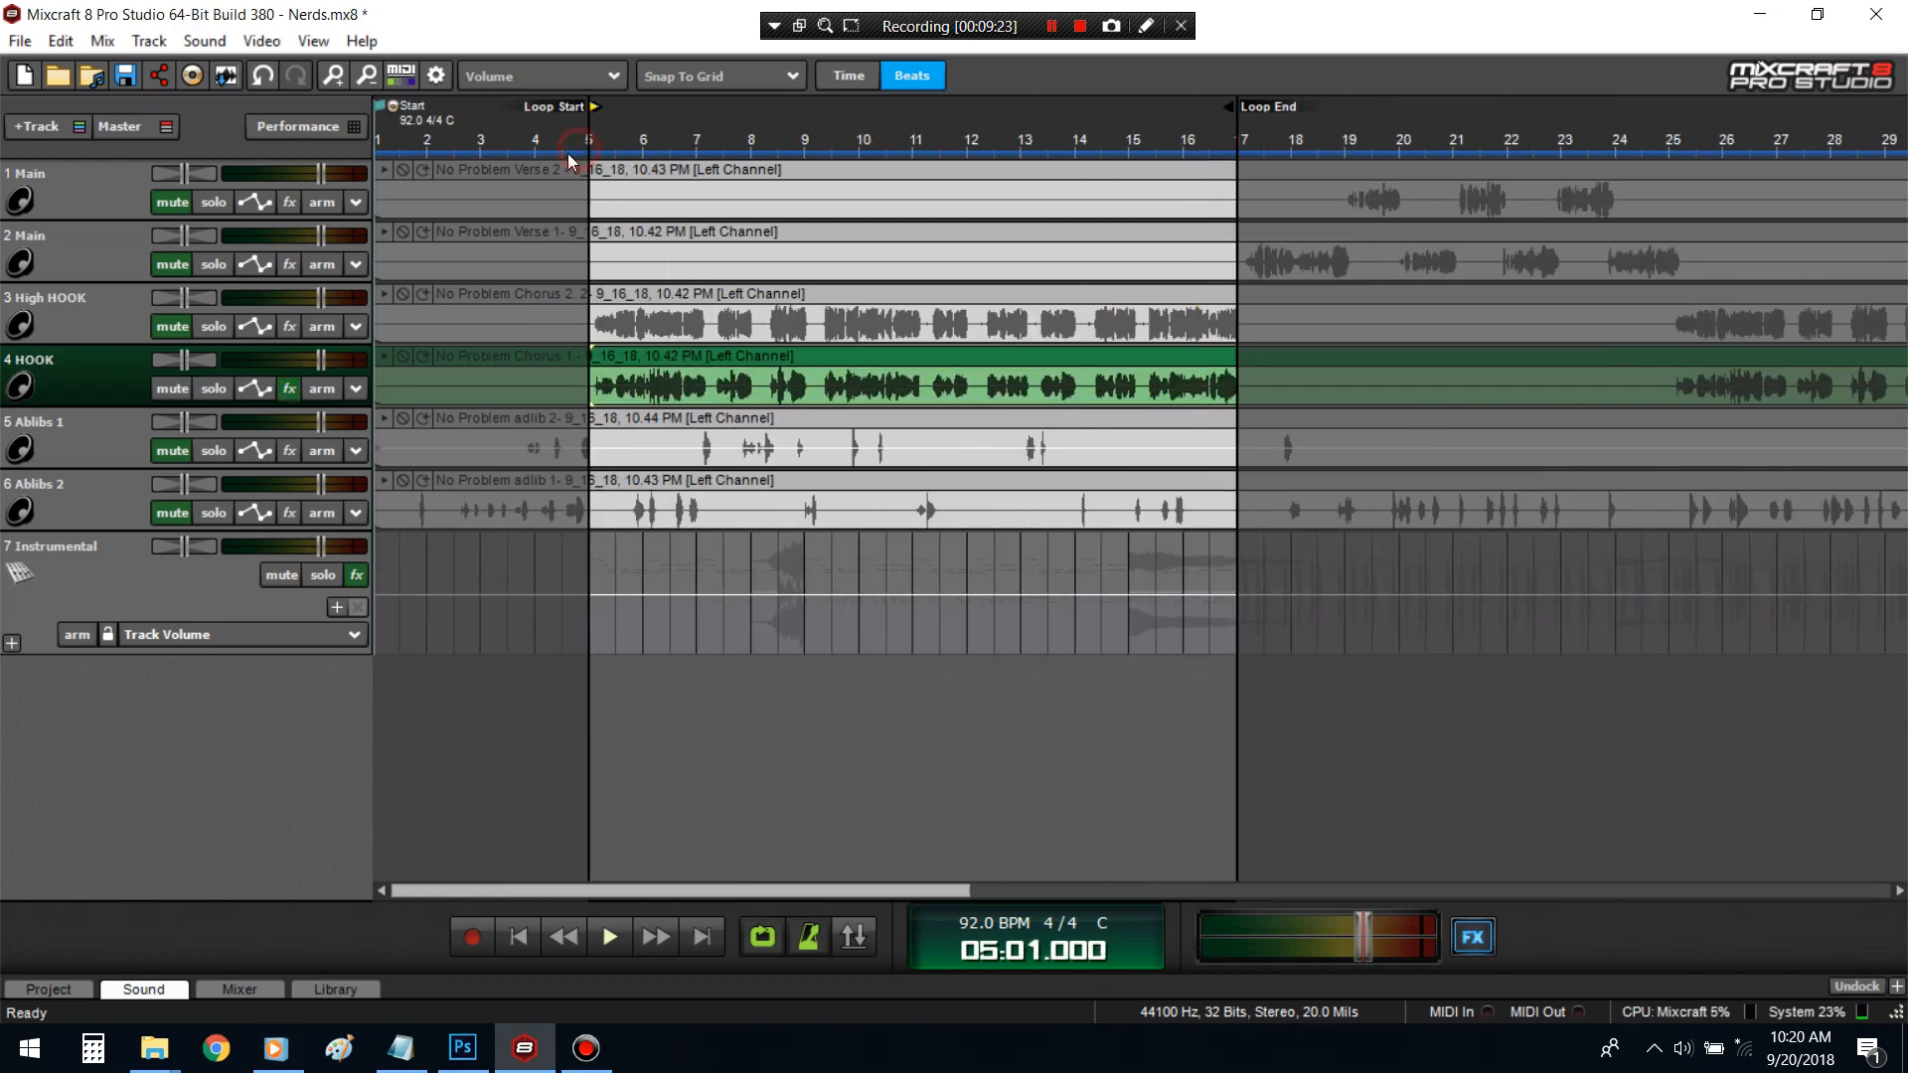
left_click(175, 330)
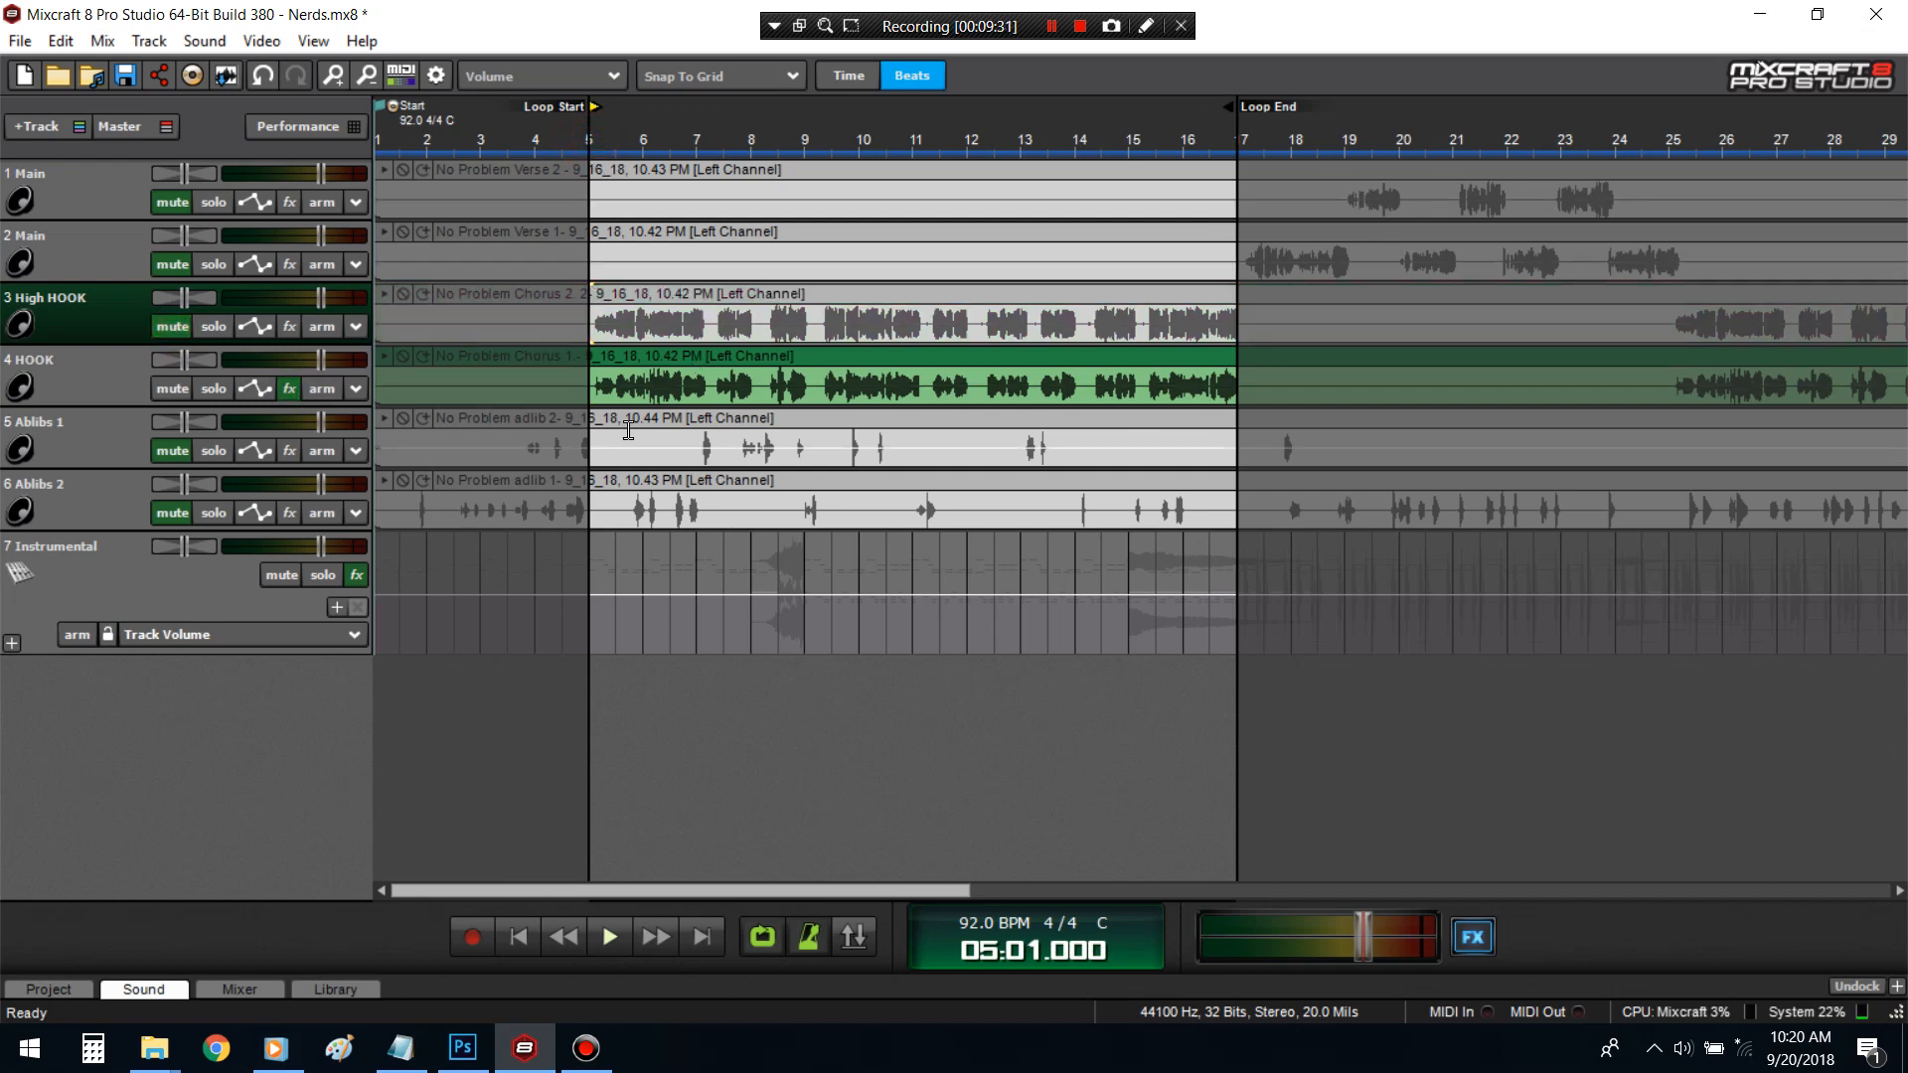
key("space")
- Add DD Gate to the HOOK effect chain and move it ahead of Limiter6-x64, with playback stopped
left_click(290, 388)
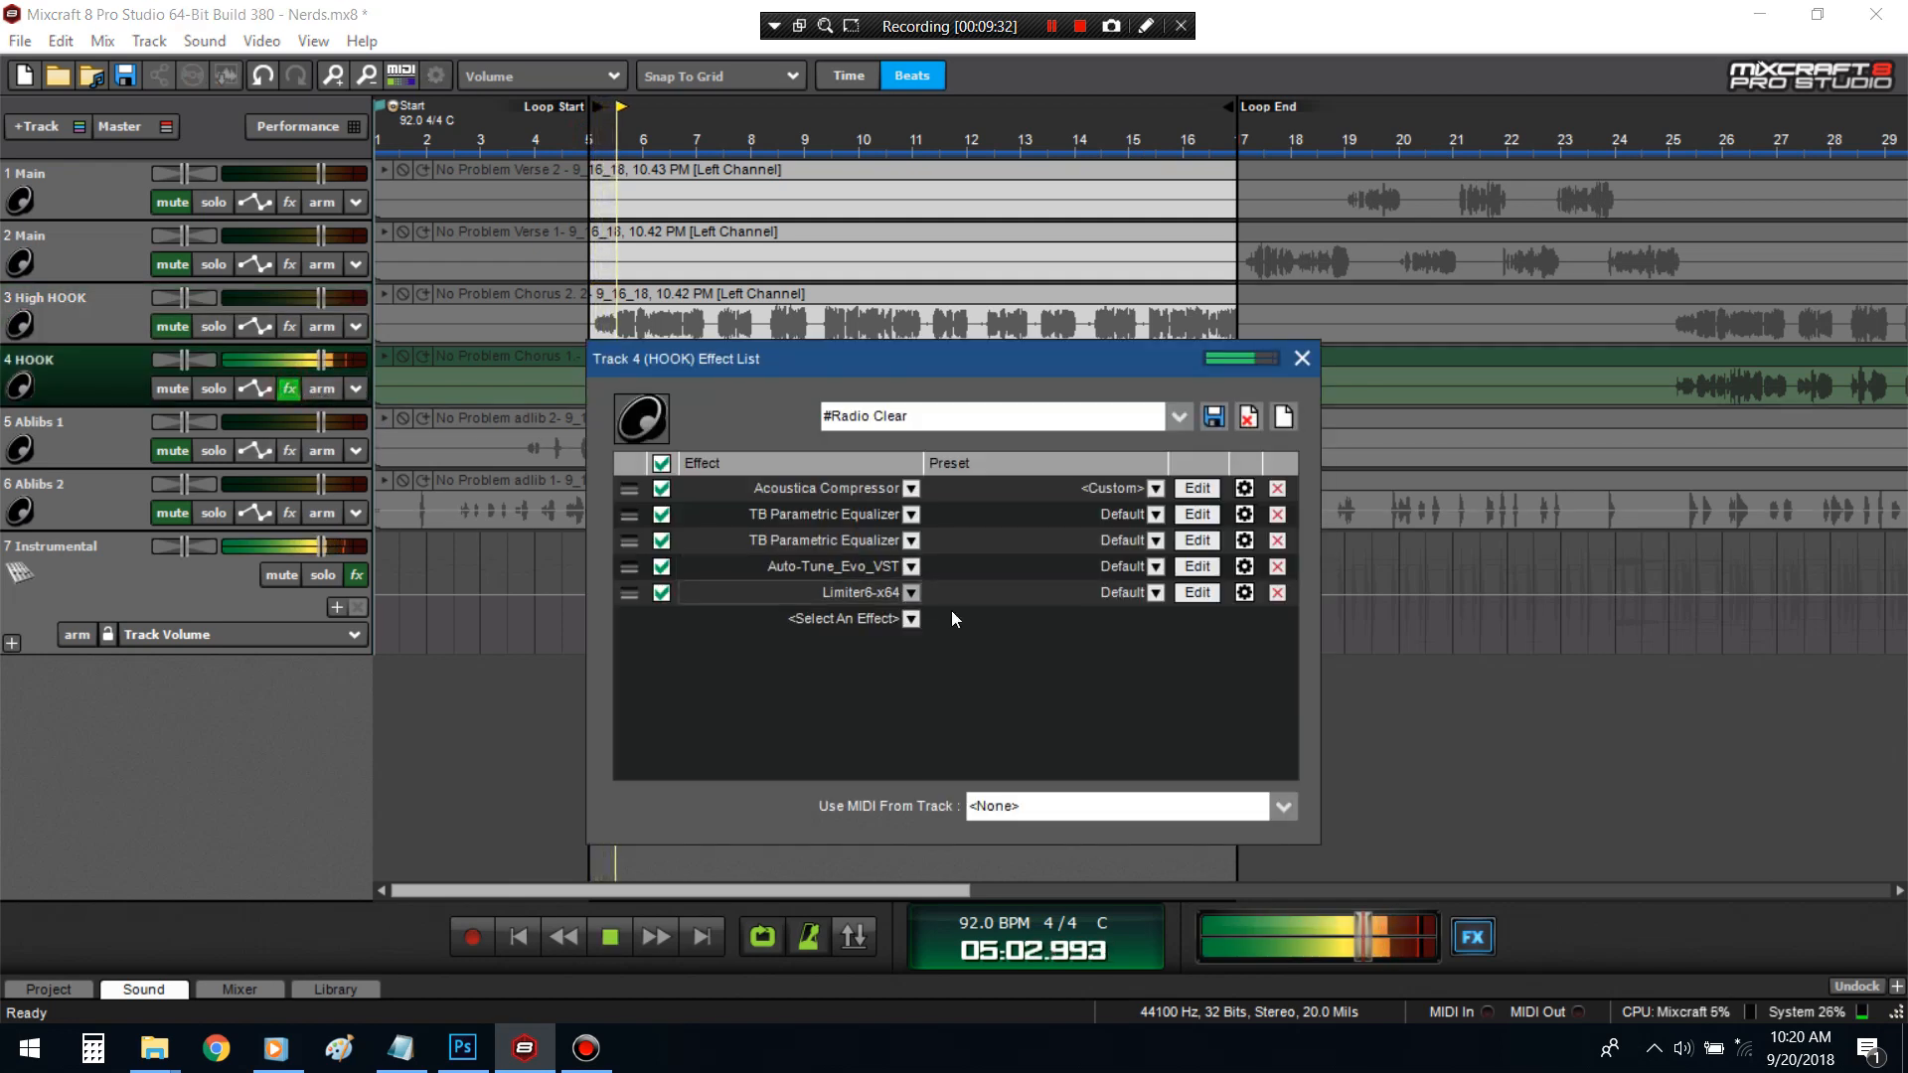
left_click(893, 624)
scroll(870, 785, "down", 7)
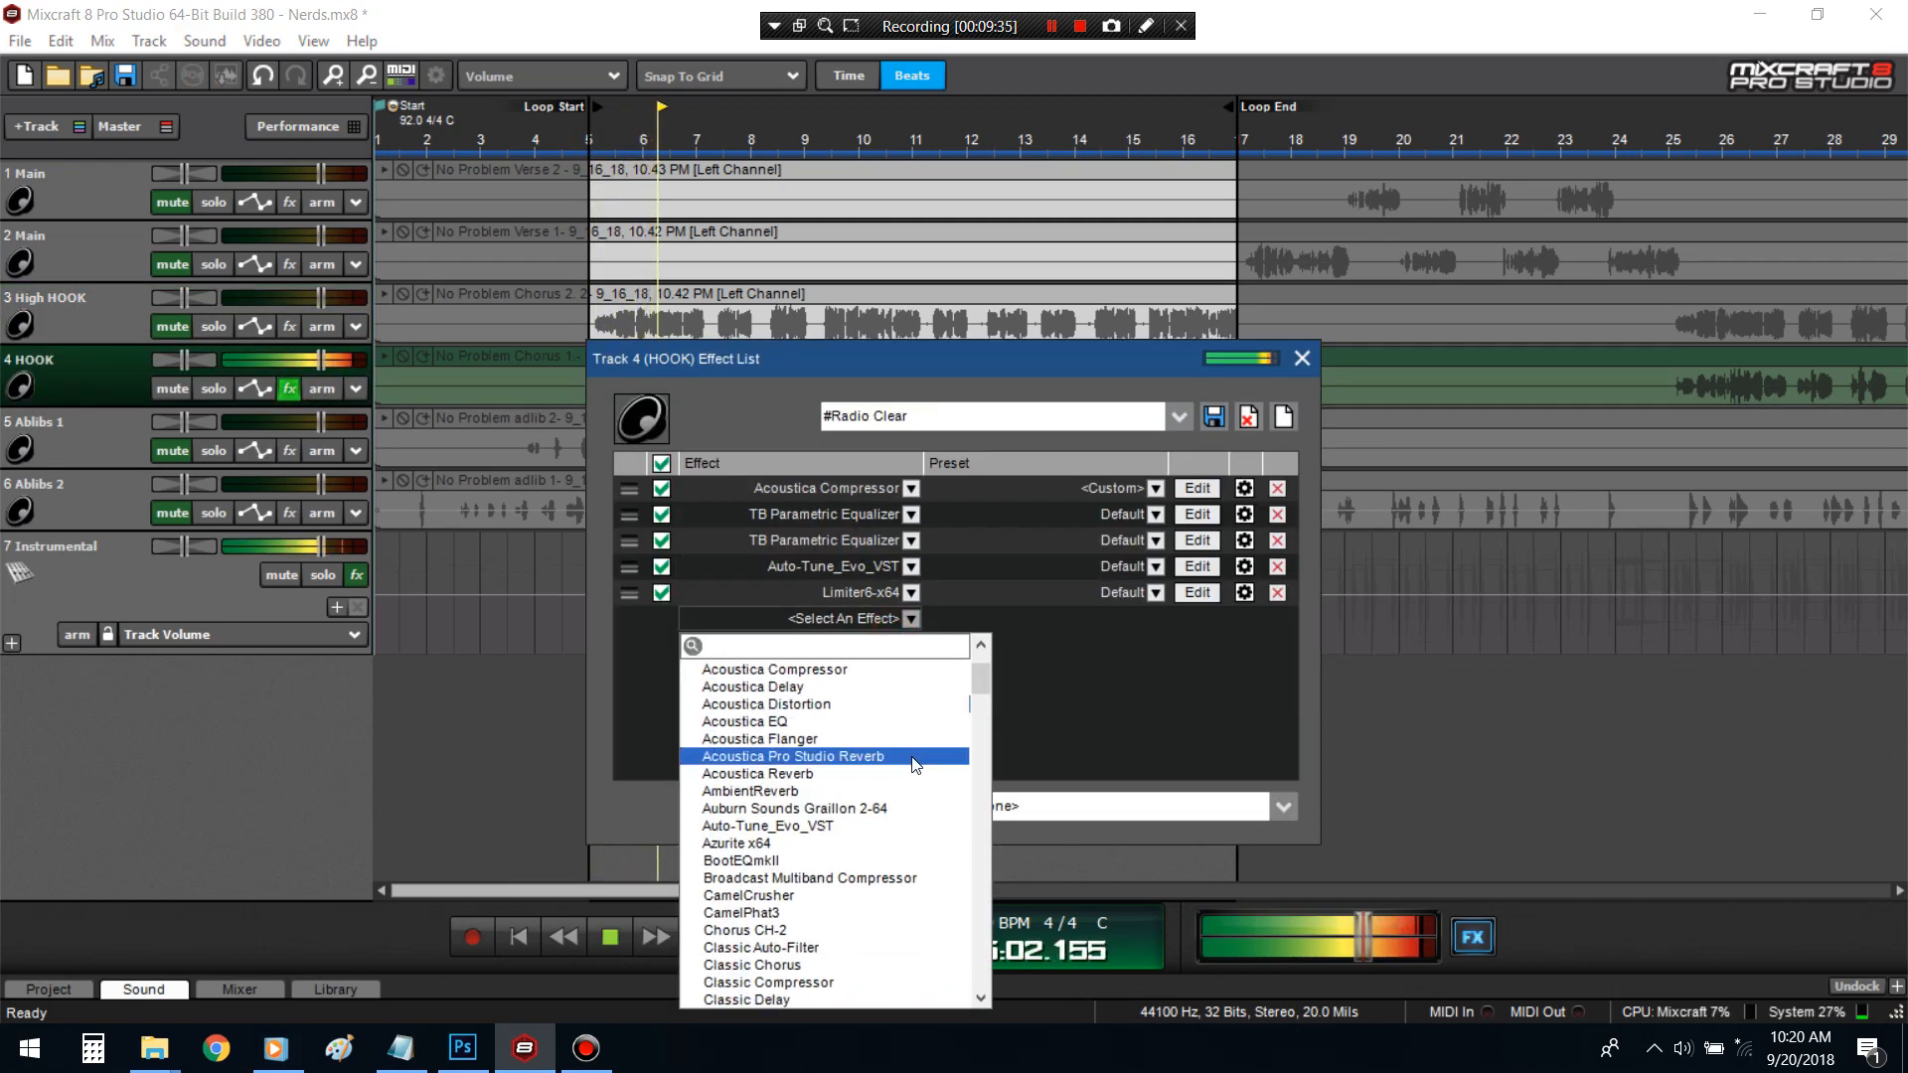
scroll(864, 801, "down", 6)
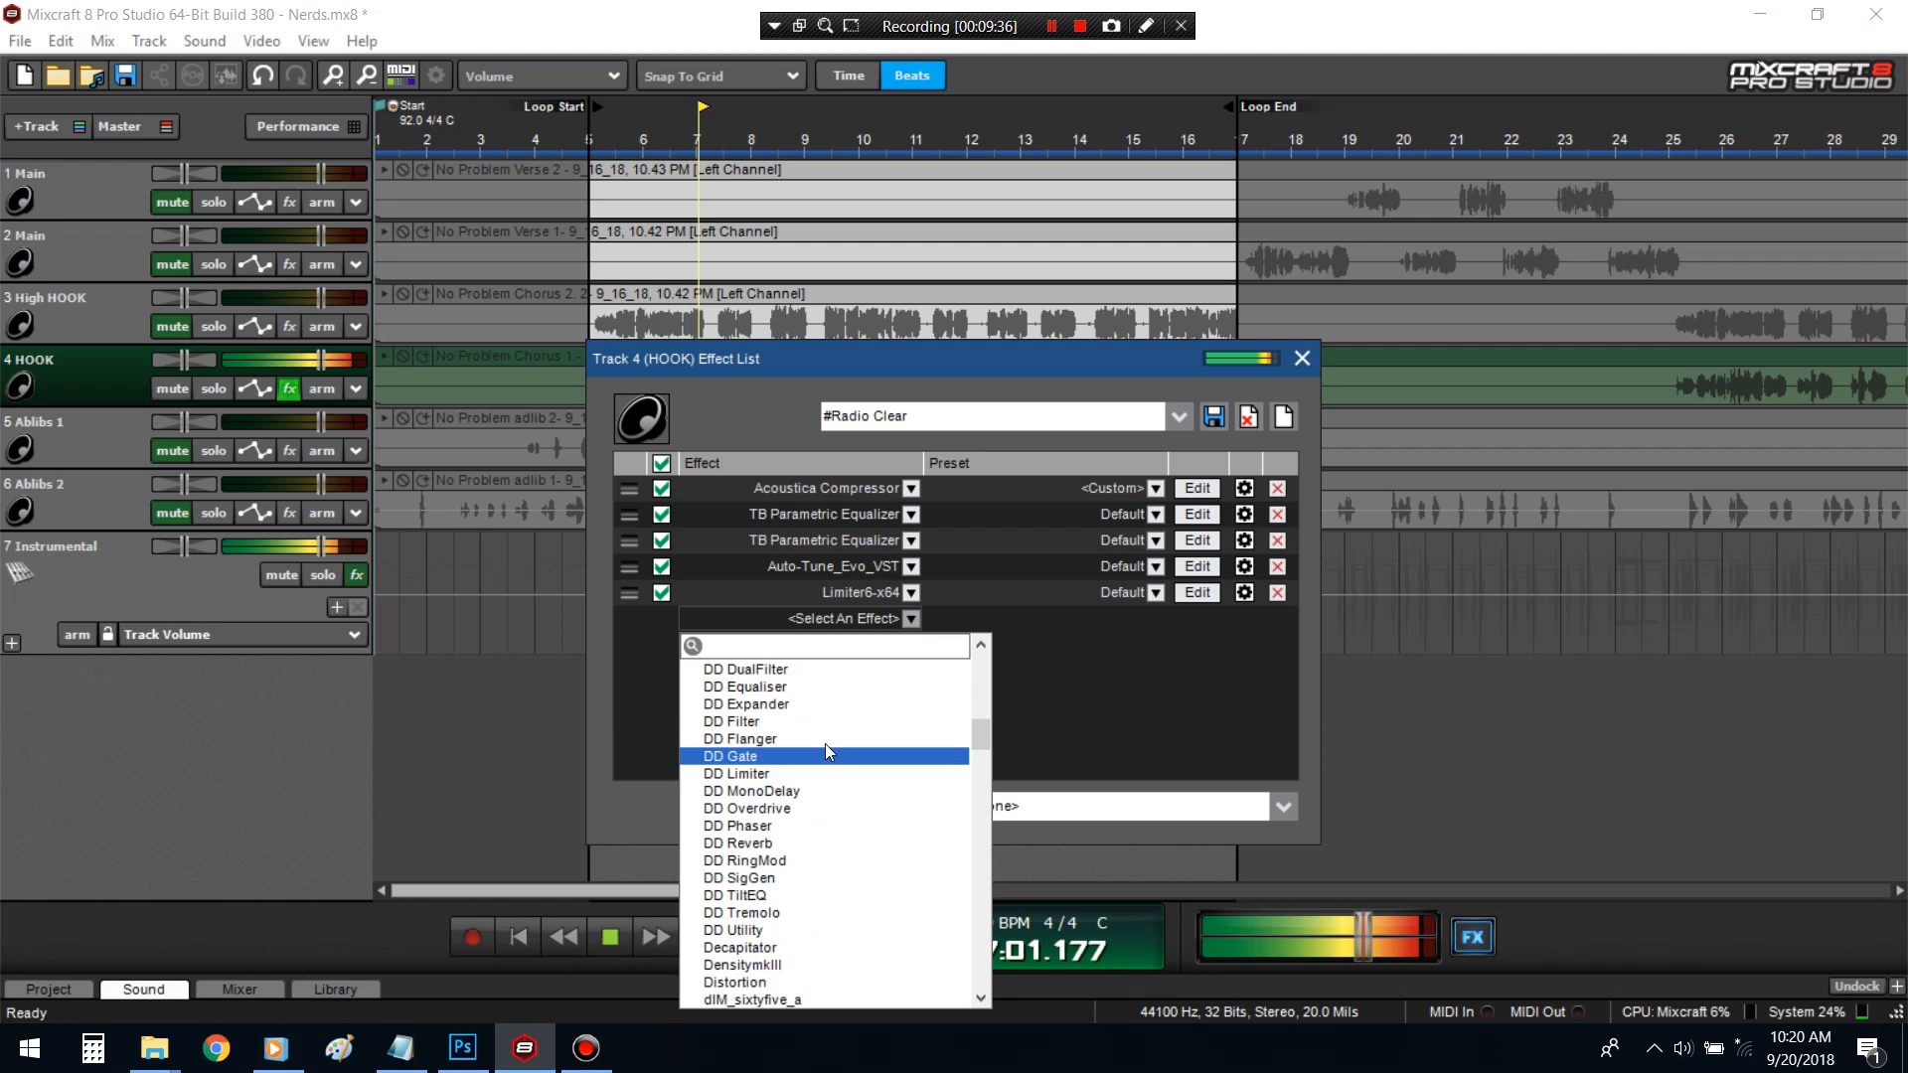
left_click(838, 755)
key("space")
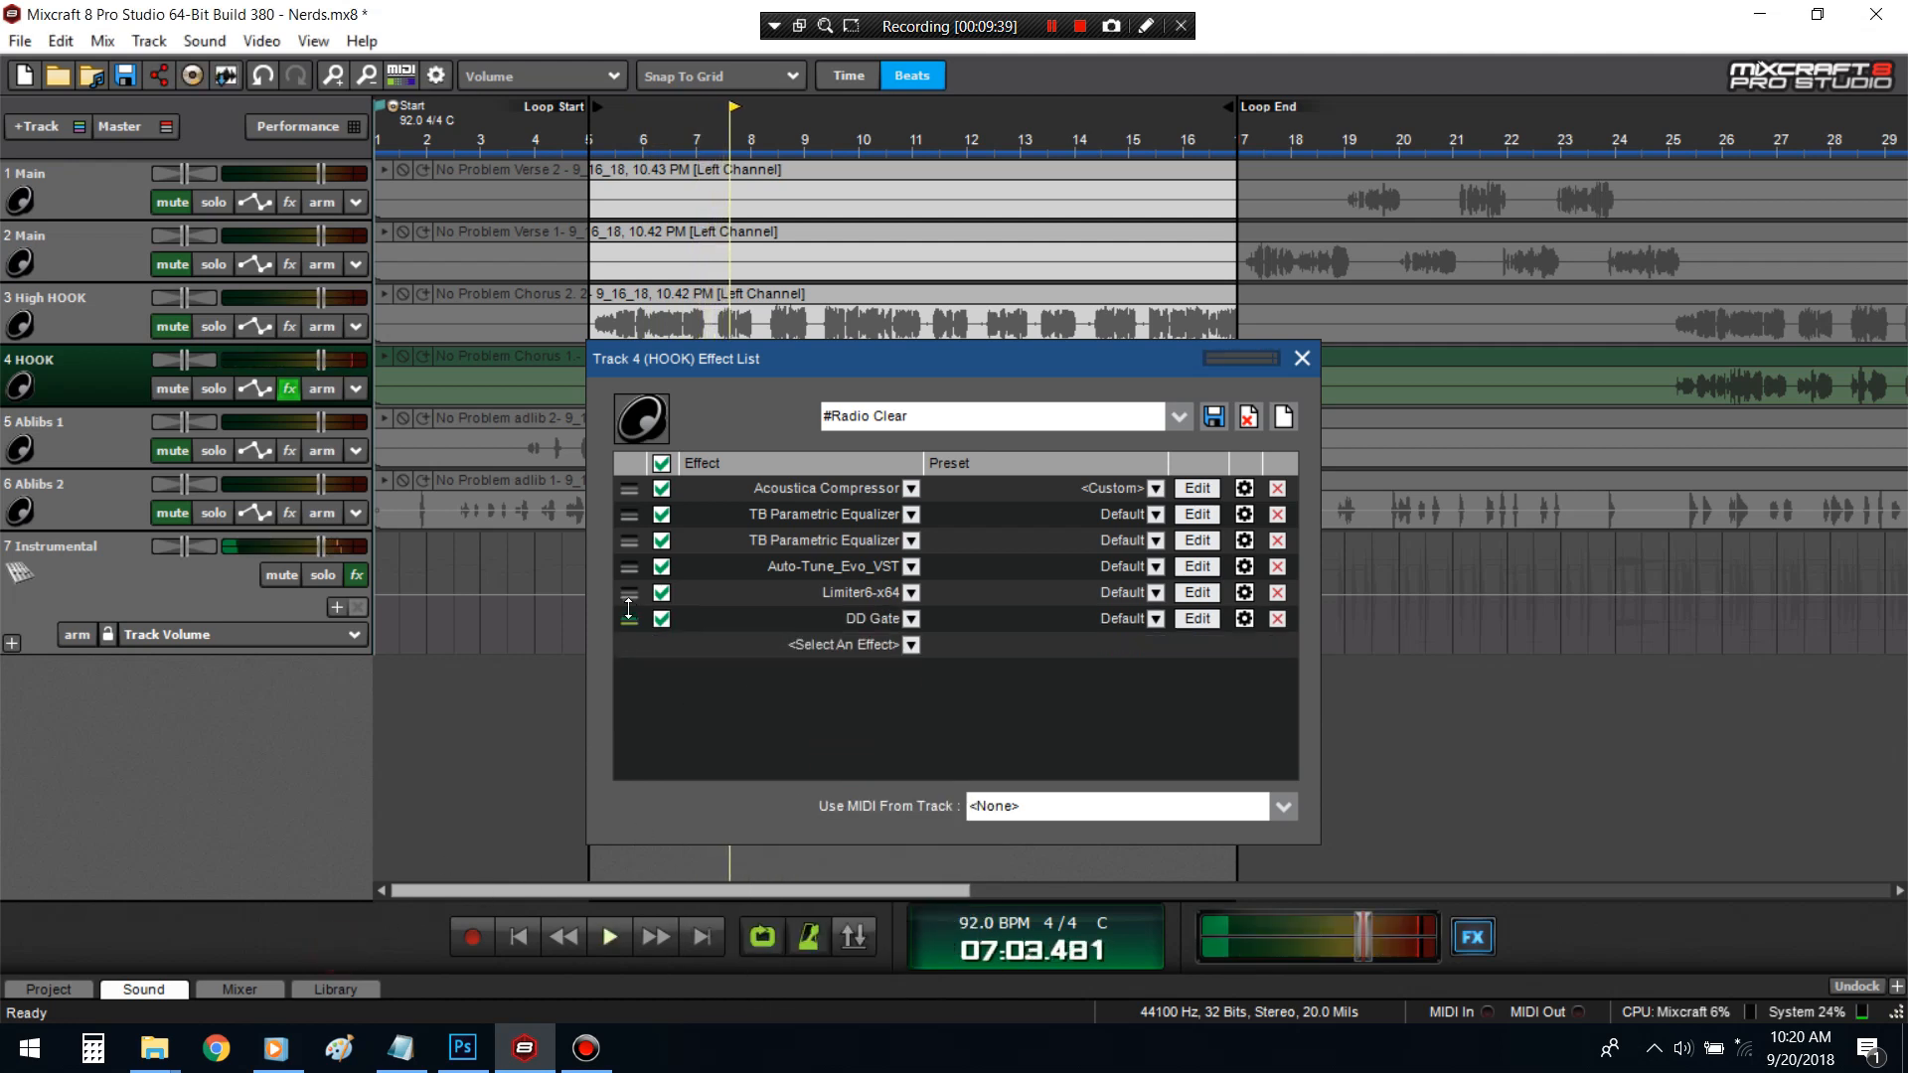
left_click_drag(629, 618, 629, 592)
- Open the DD Gate editor and raise its Threshold while playing the loop from its start
left_click(1200, 592)
left_click_drag(795, 537, 799, 488)
key("space")
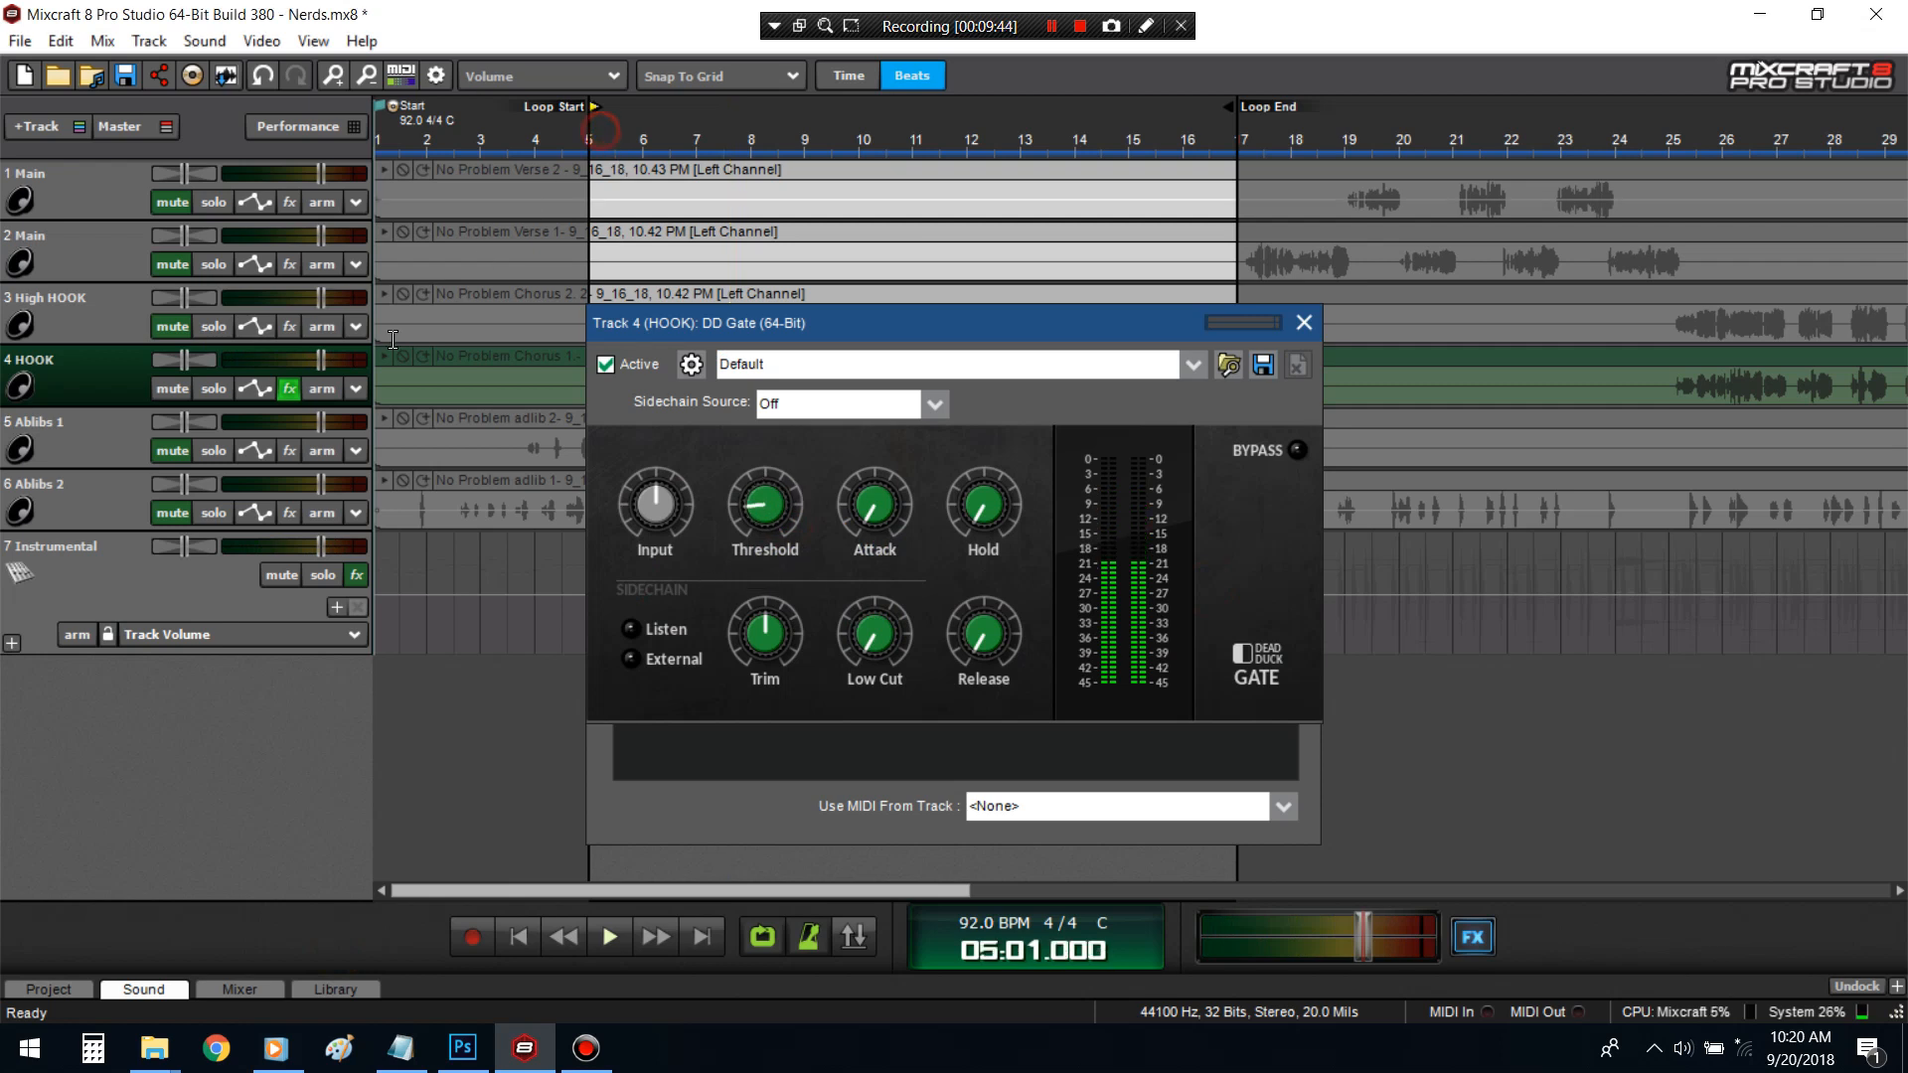
left_click_drag(768, 510, 772, 508)
- Lower the gate's Trim slightly, set Low Cut to about 102 Hz, and raise Release and Attack slightly
left_click_drag(767, 636, 863, 576)
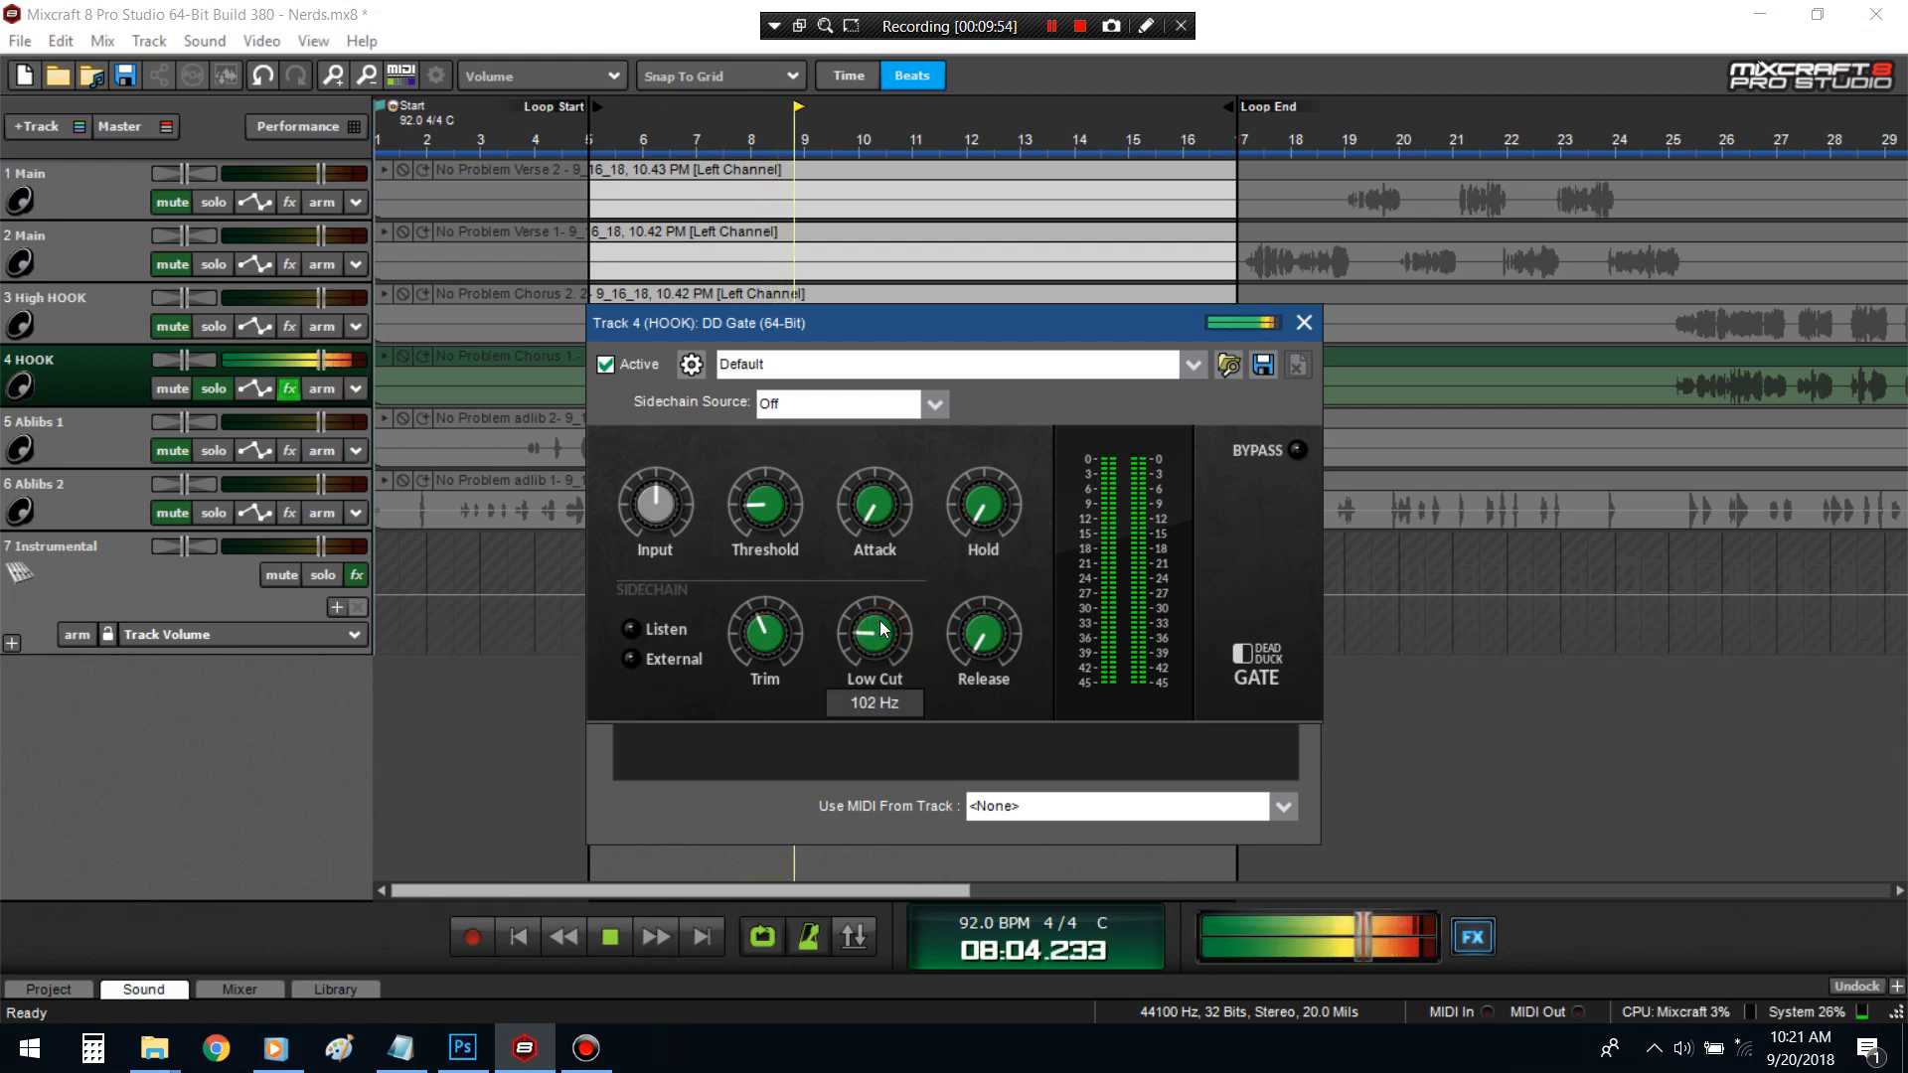
left_click_drag(988, 614, 980, 579)
left_click_drag(873, 514, 871, 507)
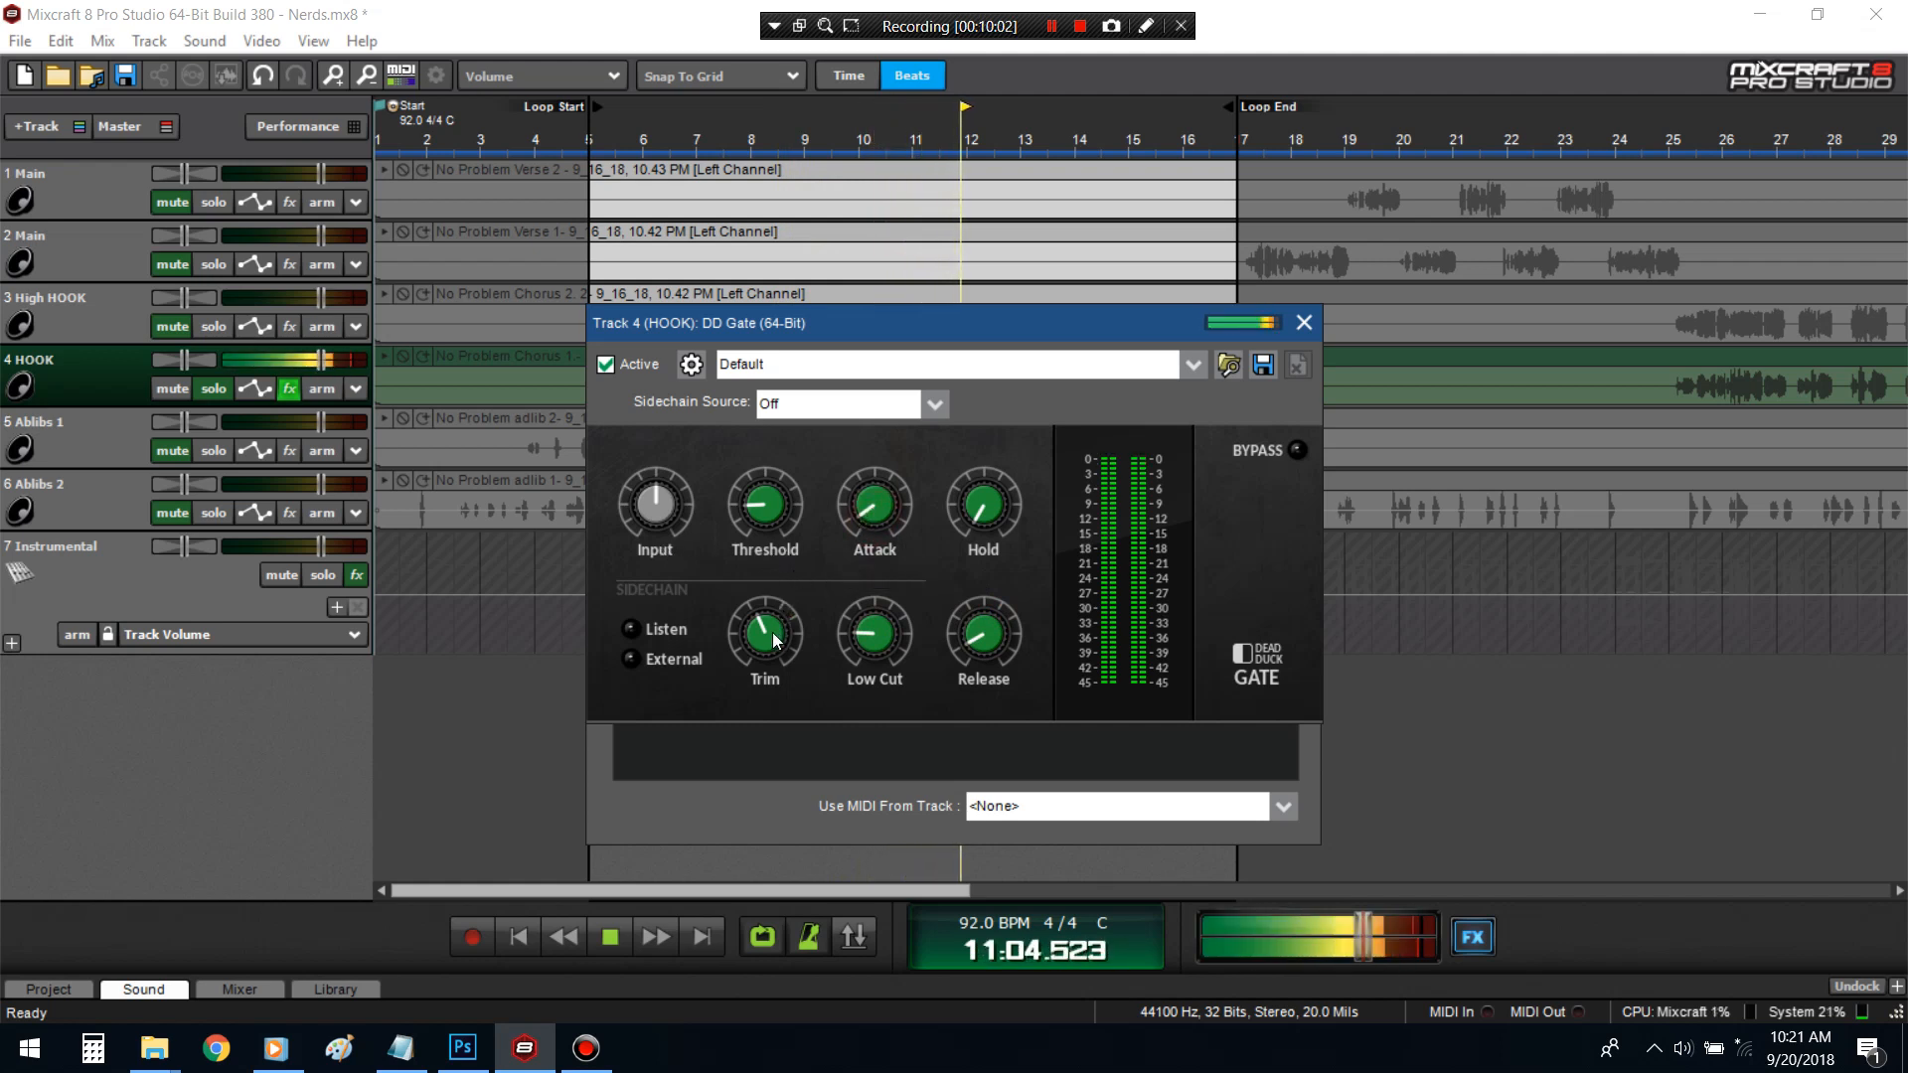
left_click_drag(875, 523, 881, 516)
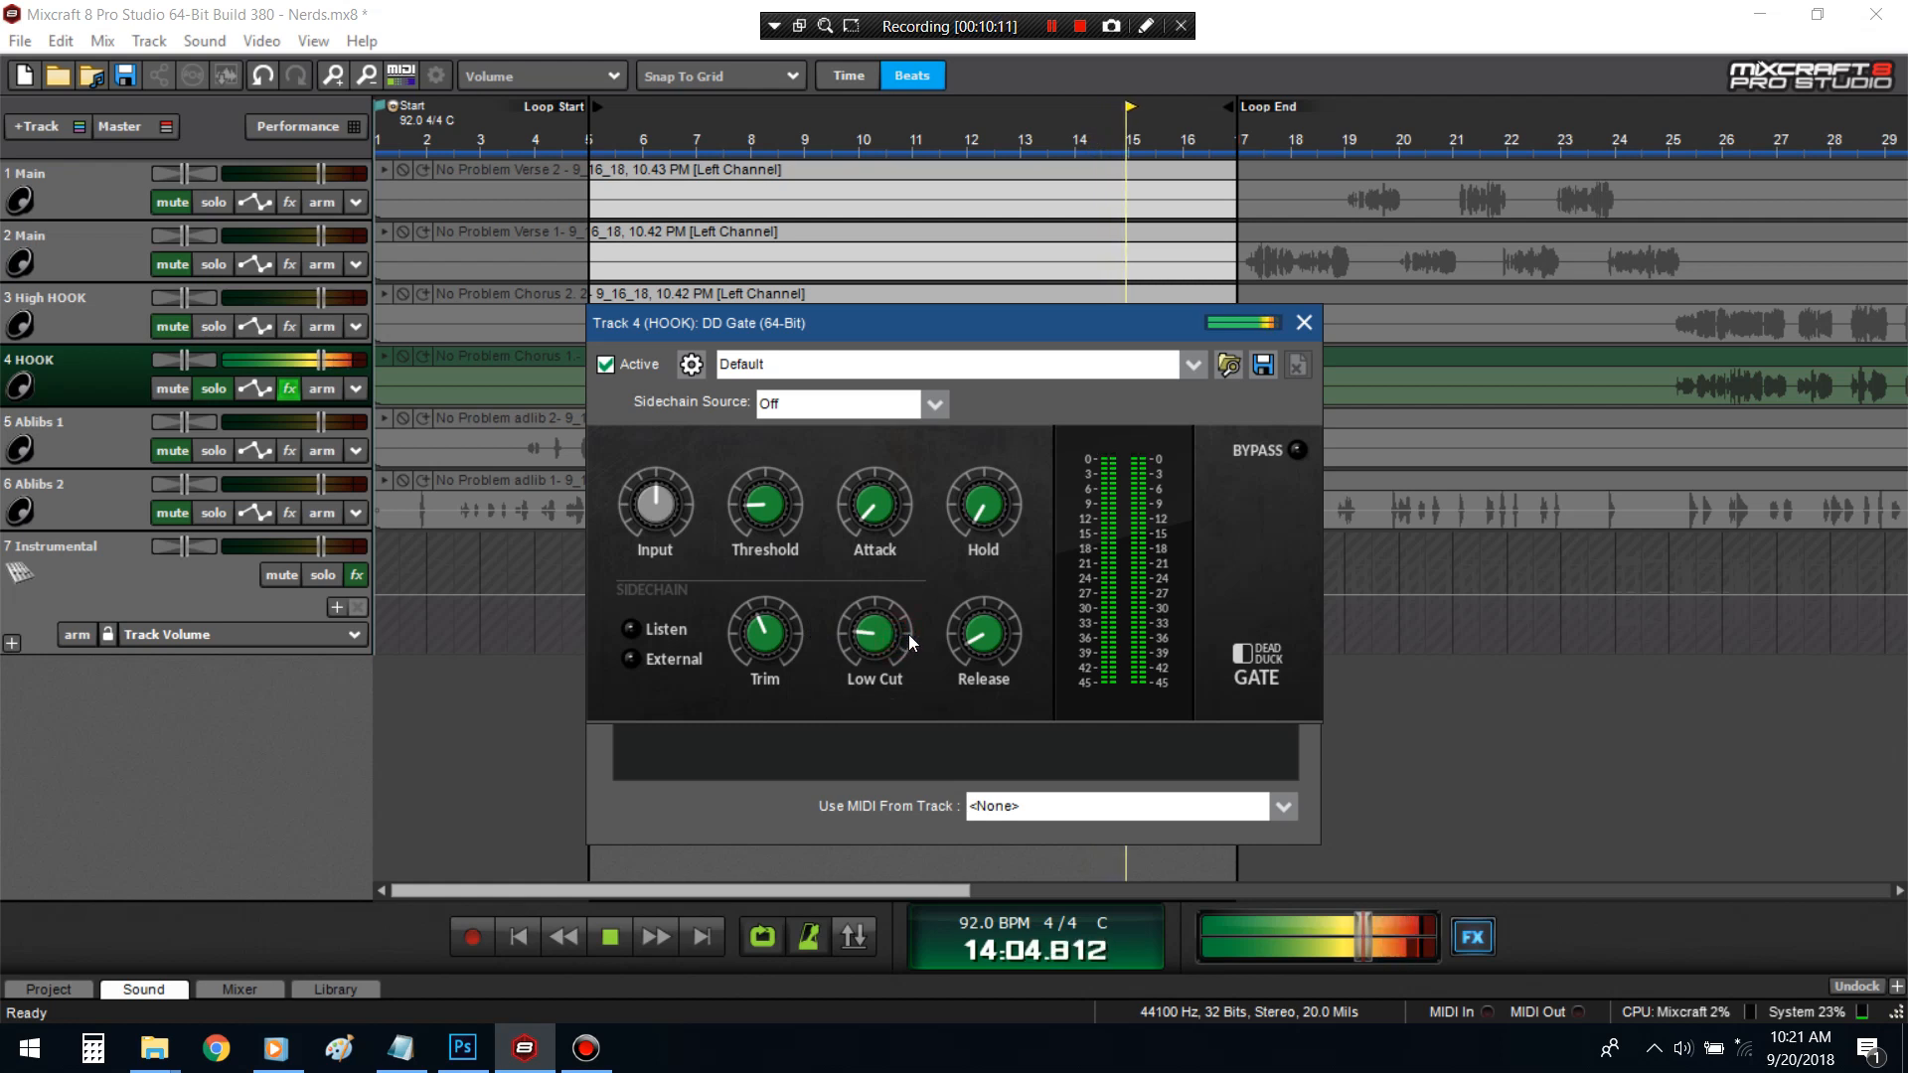
- Raise the gate's Release to about 62.6 ms, stop playback and close the DD Gate editor
left_click(1002, 653)
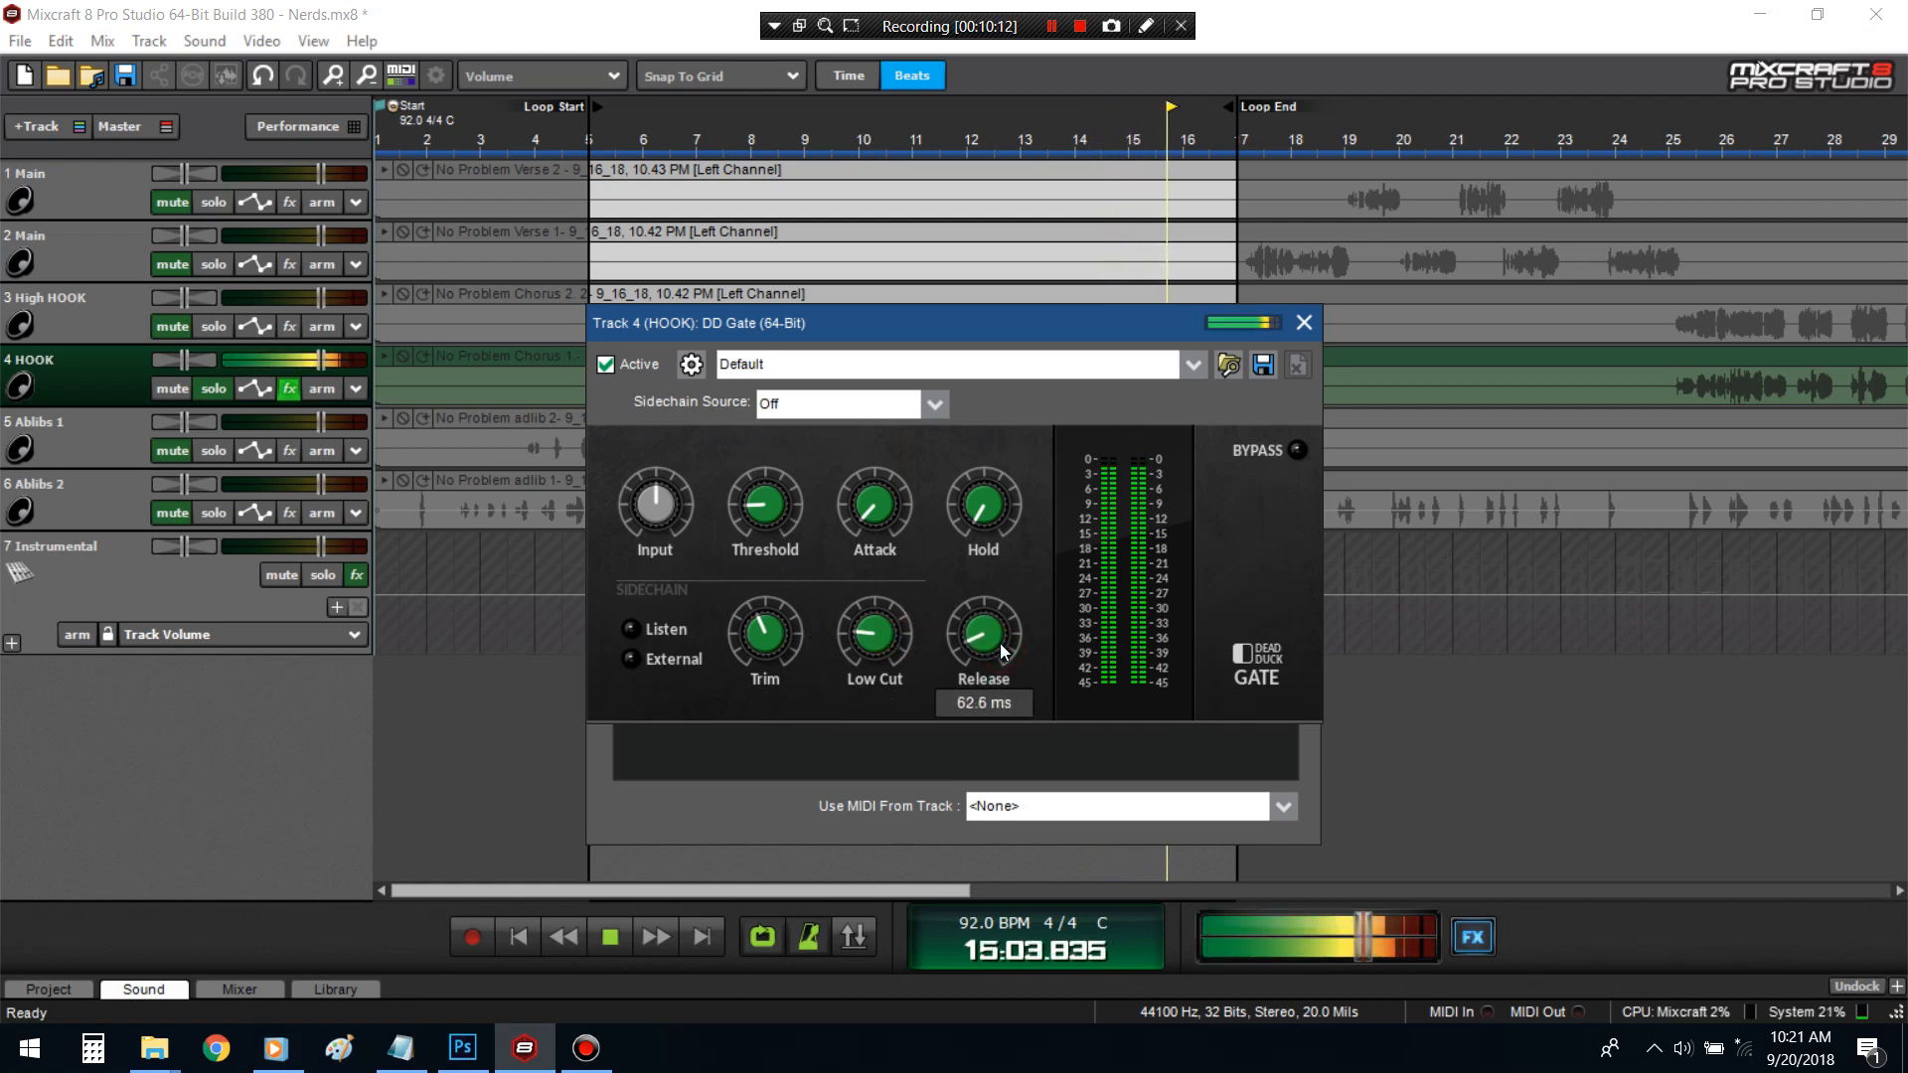
left_click_drag(1081, 325, 1098, 503)
left_click(1298, 361)
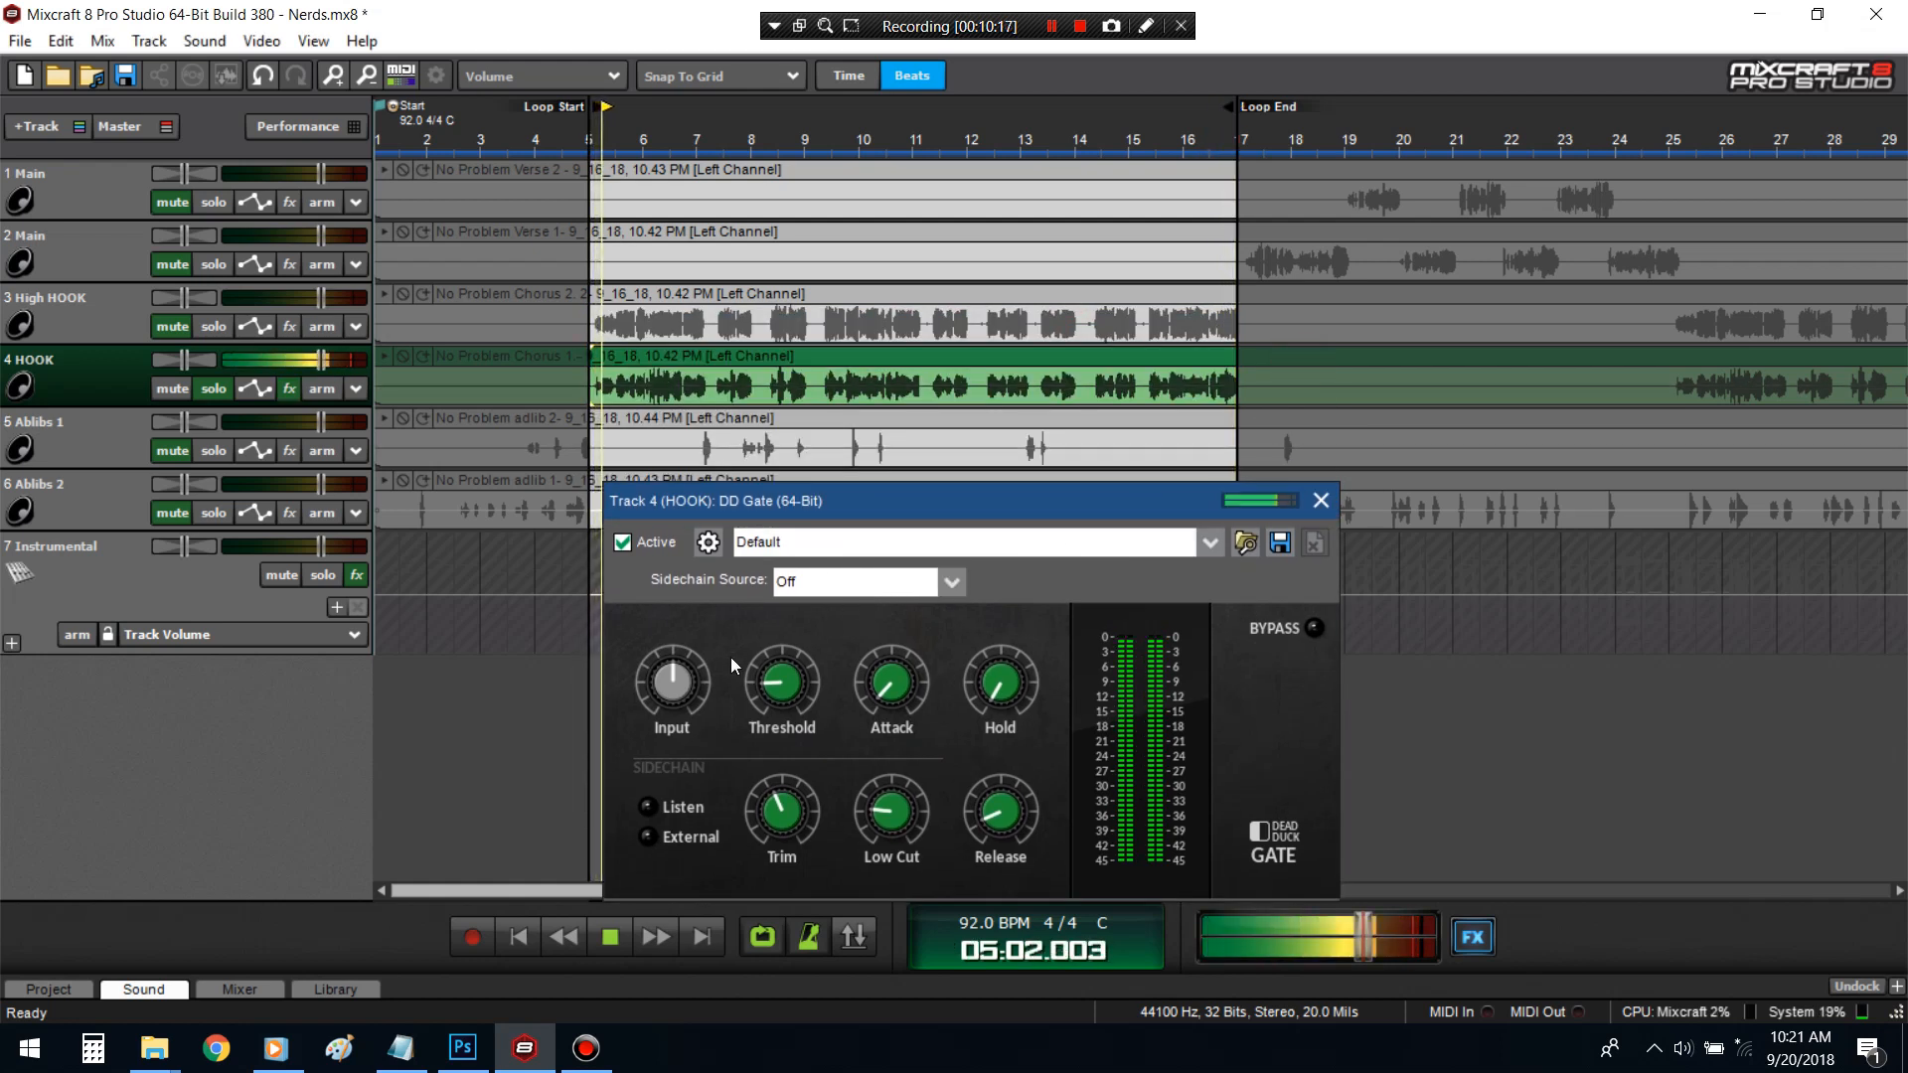
left_click(379, 930)
key("space")
left_click(1332, 506)
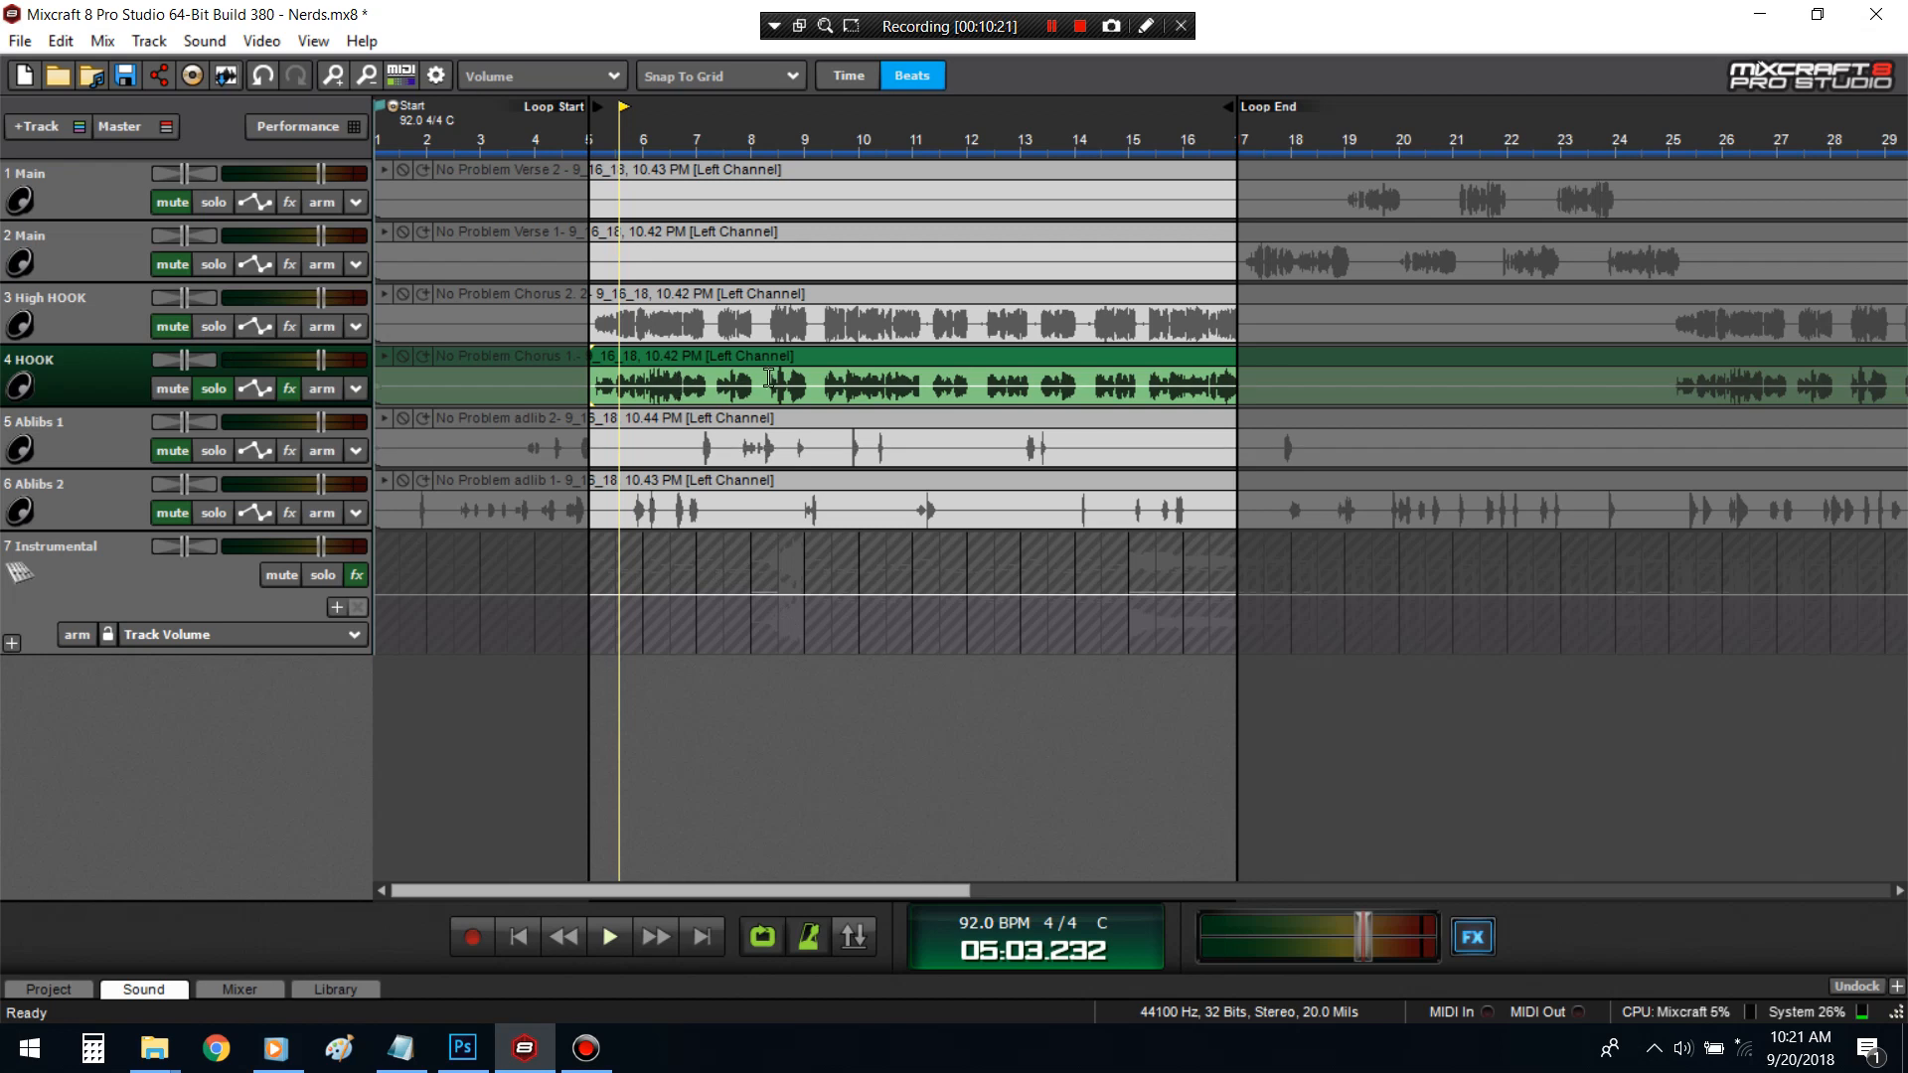
- Open the HOOK effect list, move DD Gate ahead of Auto-Tune_Evo_VST and return the playhead to the loop start
scroll(944, 400, "up", 5)
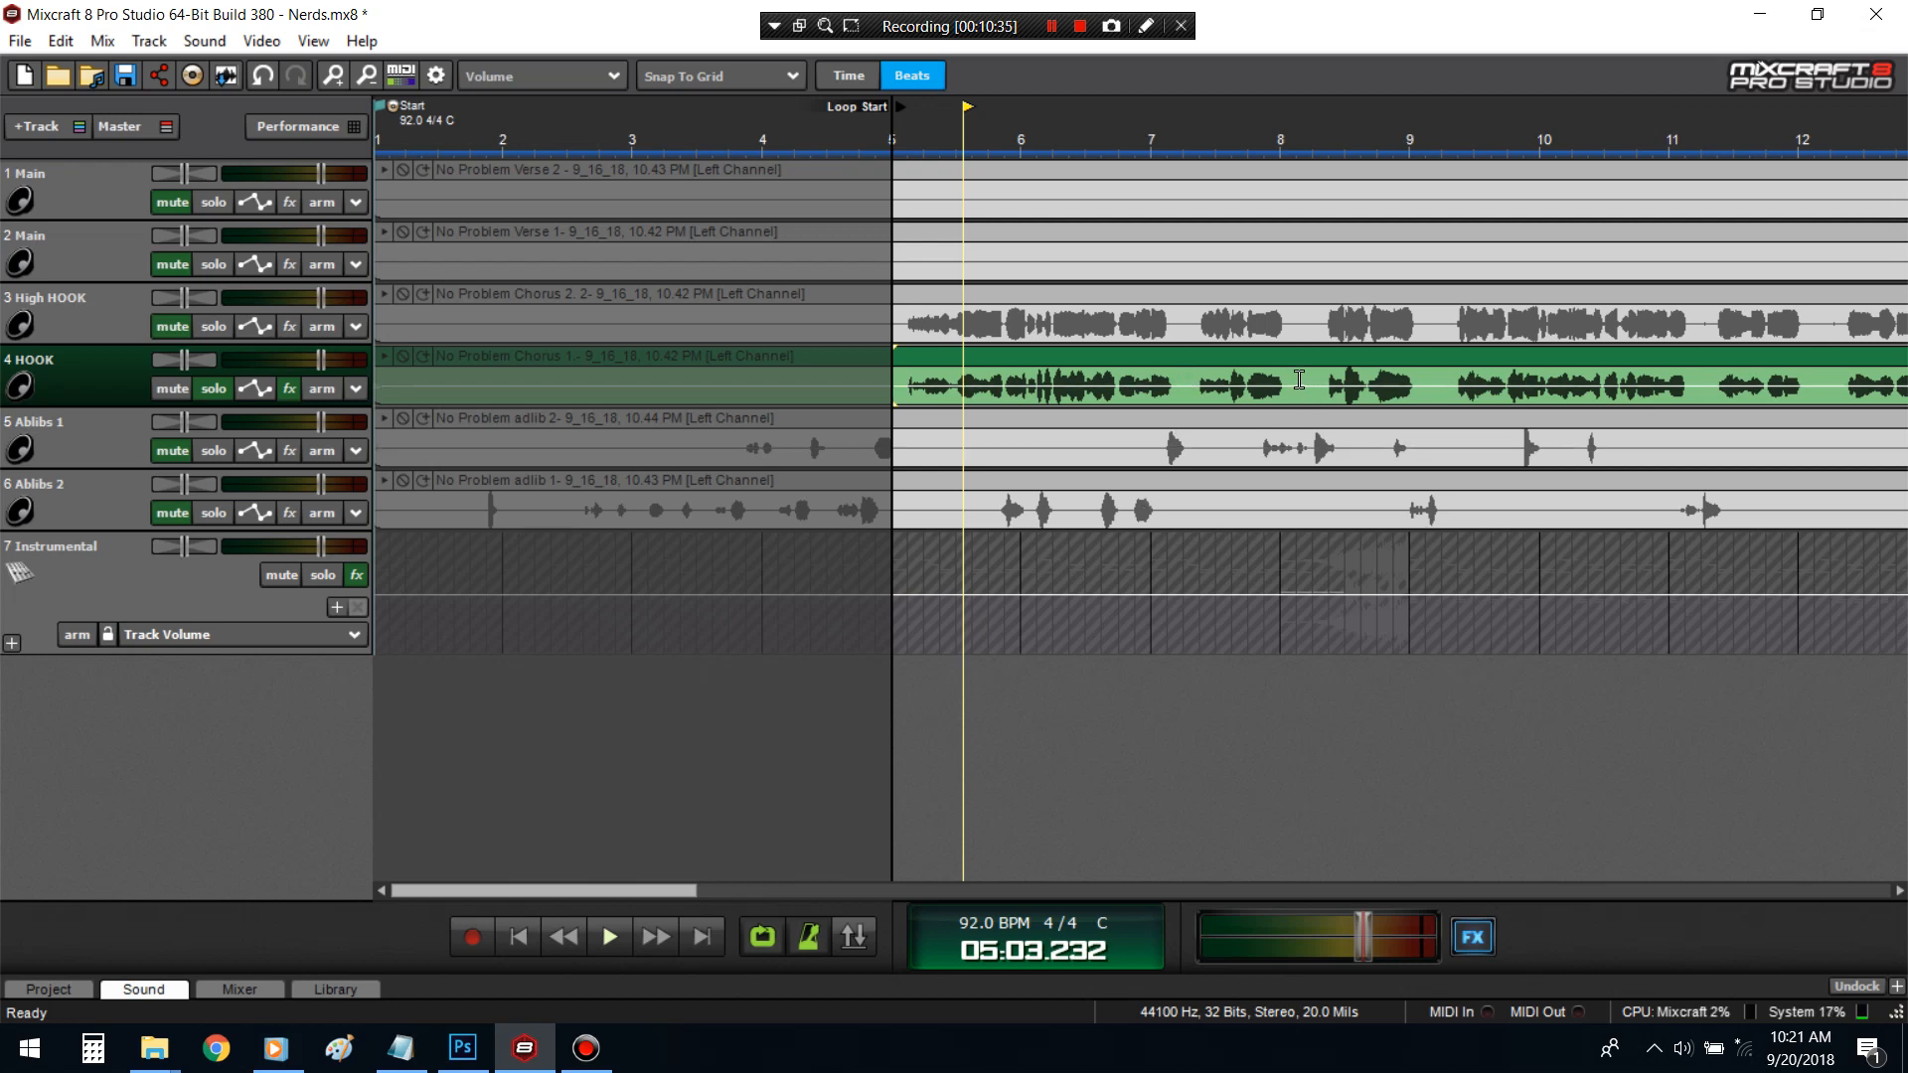
scroll(884, 497, "down", 1)
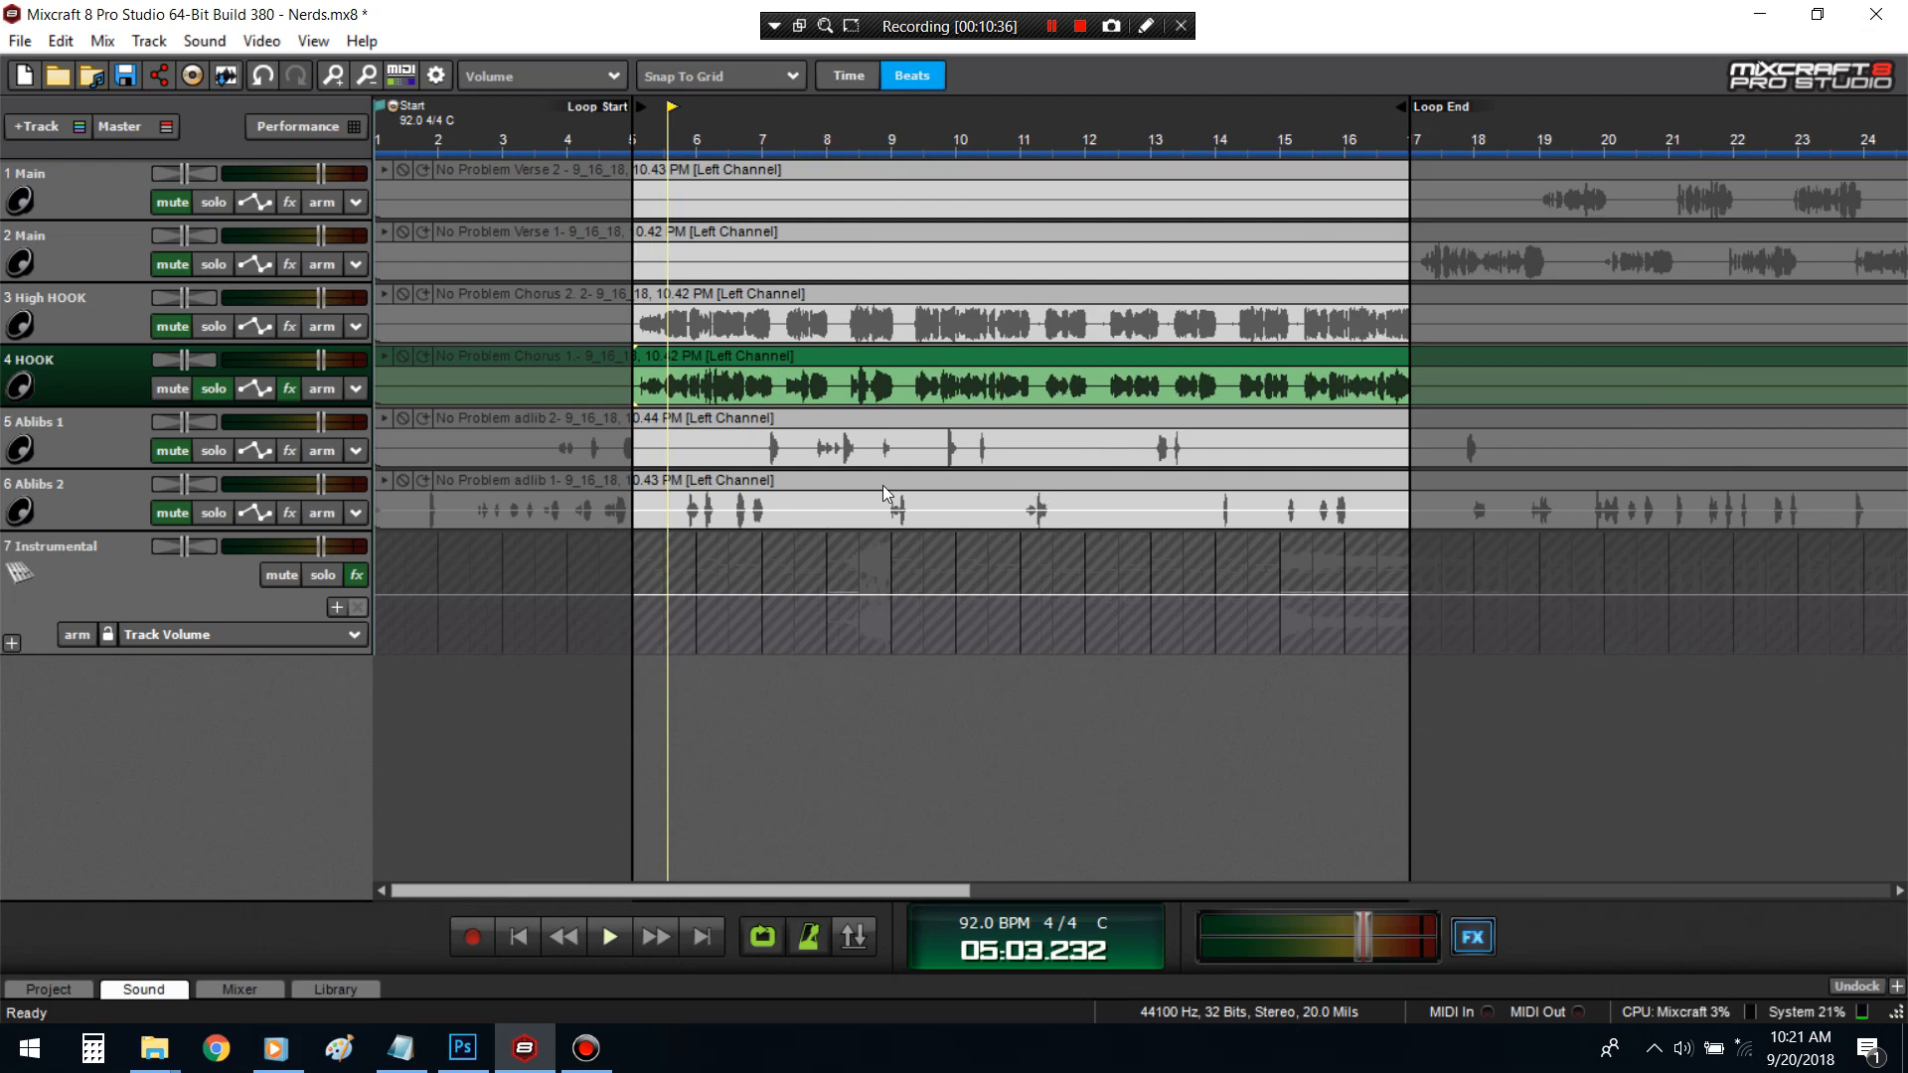
left_click(289, 388)
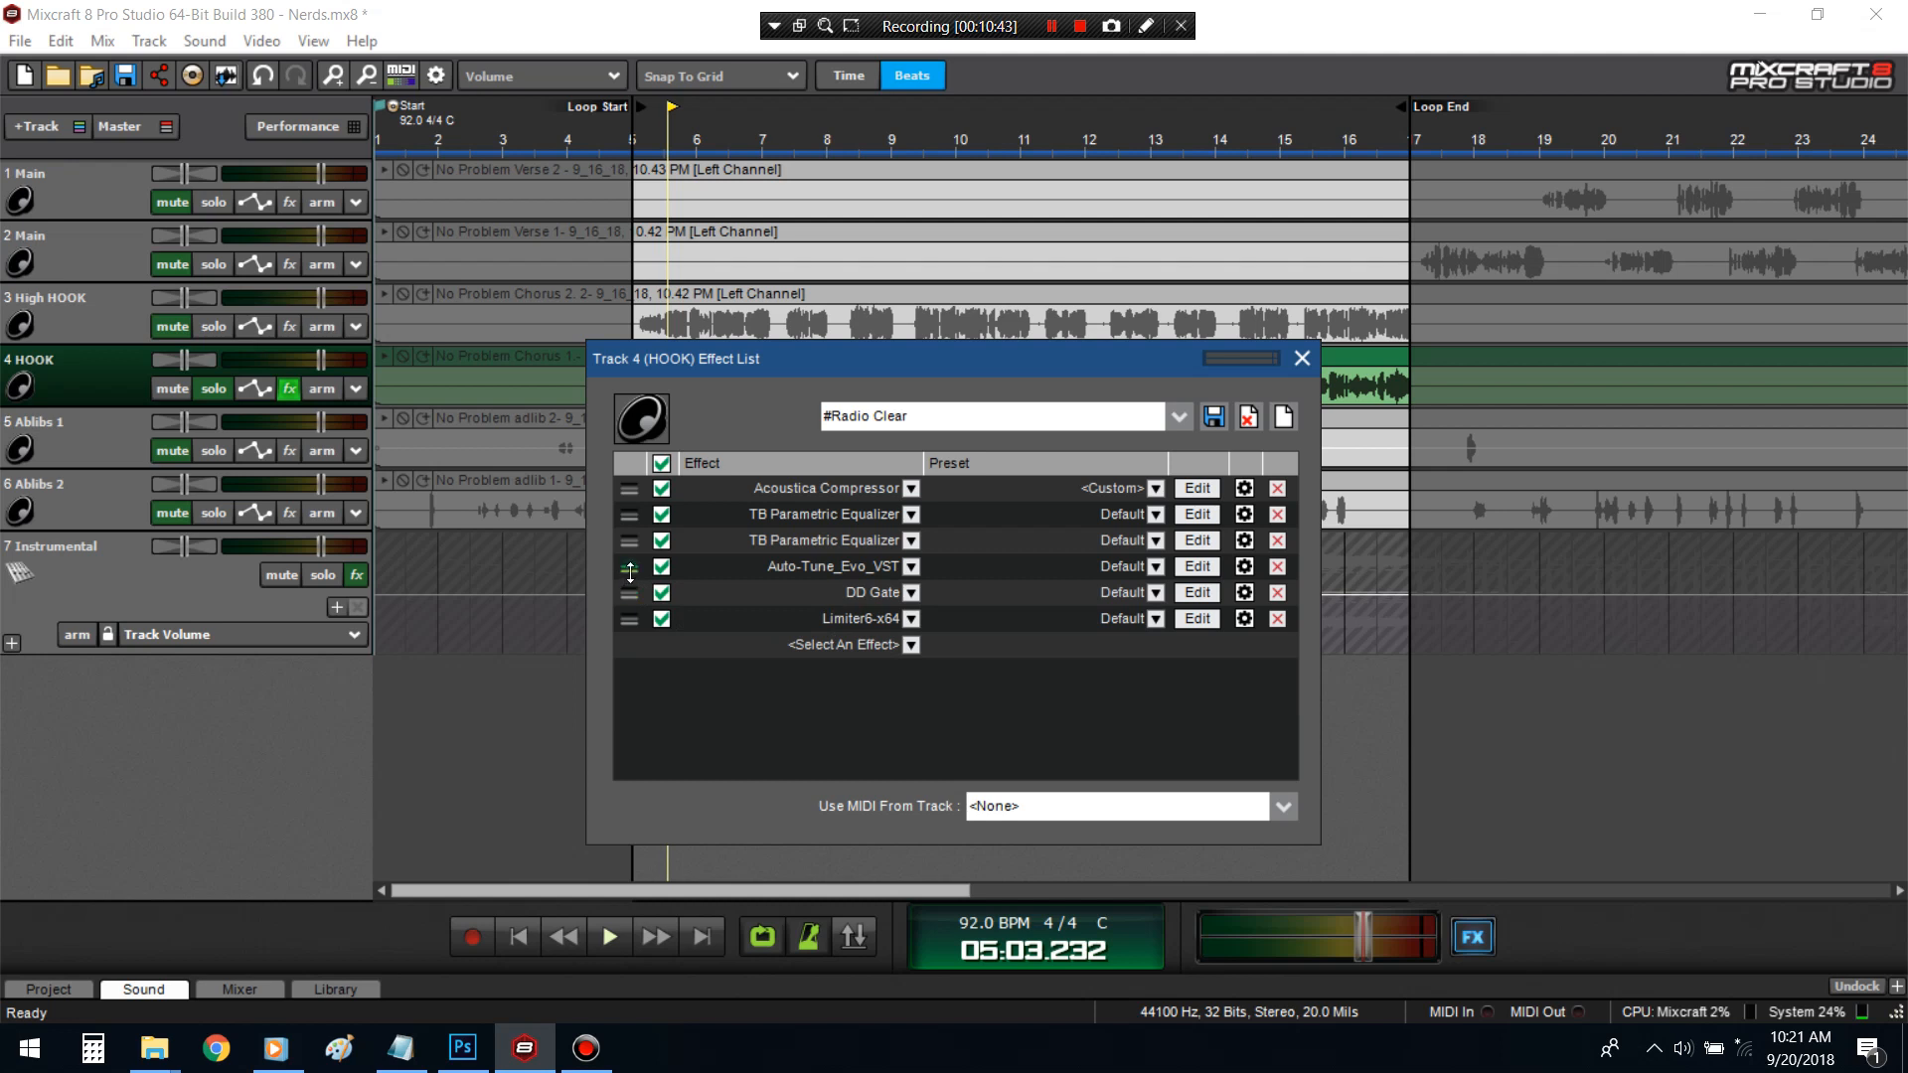
left_click(871, 648)
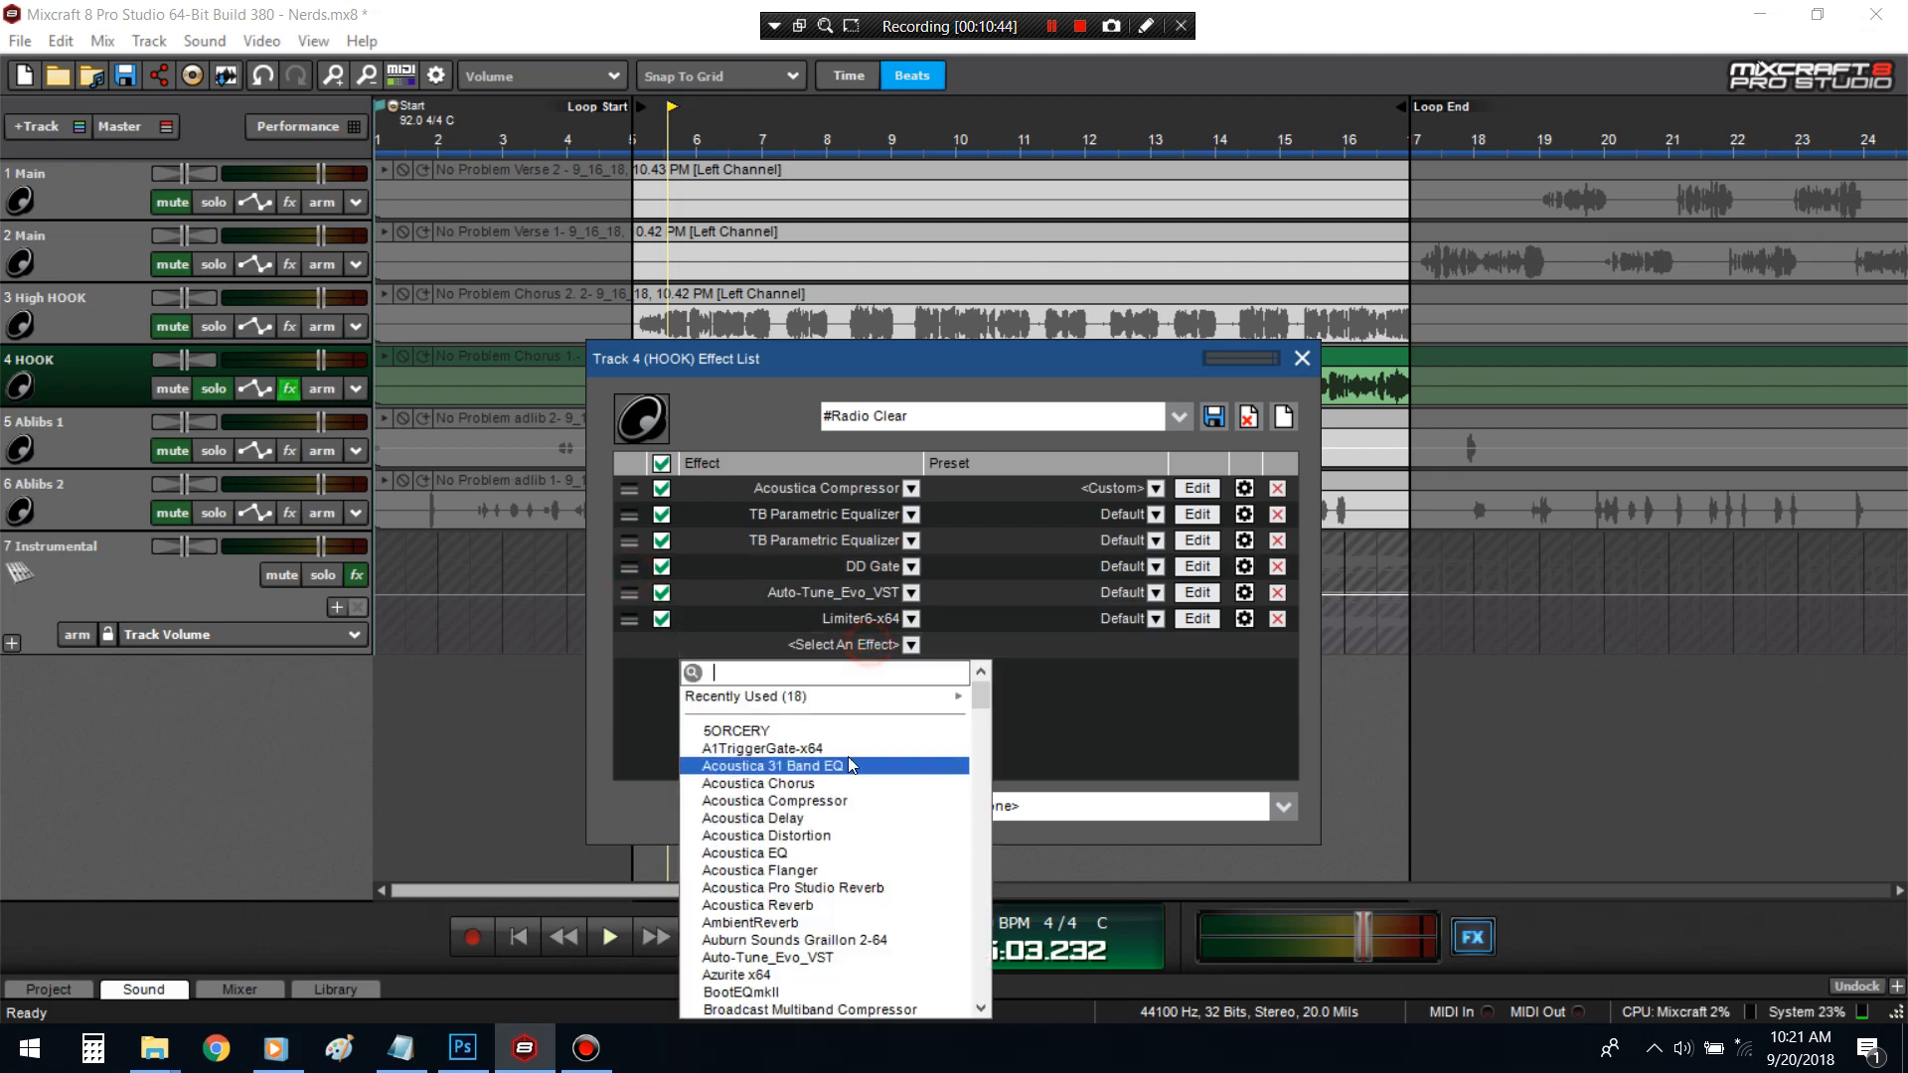
left_click(610, 187)
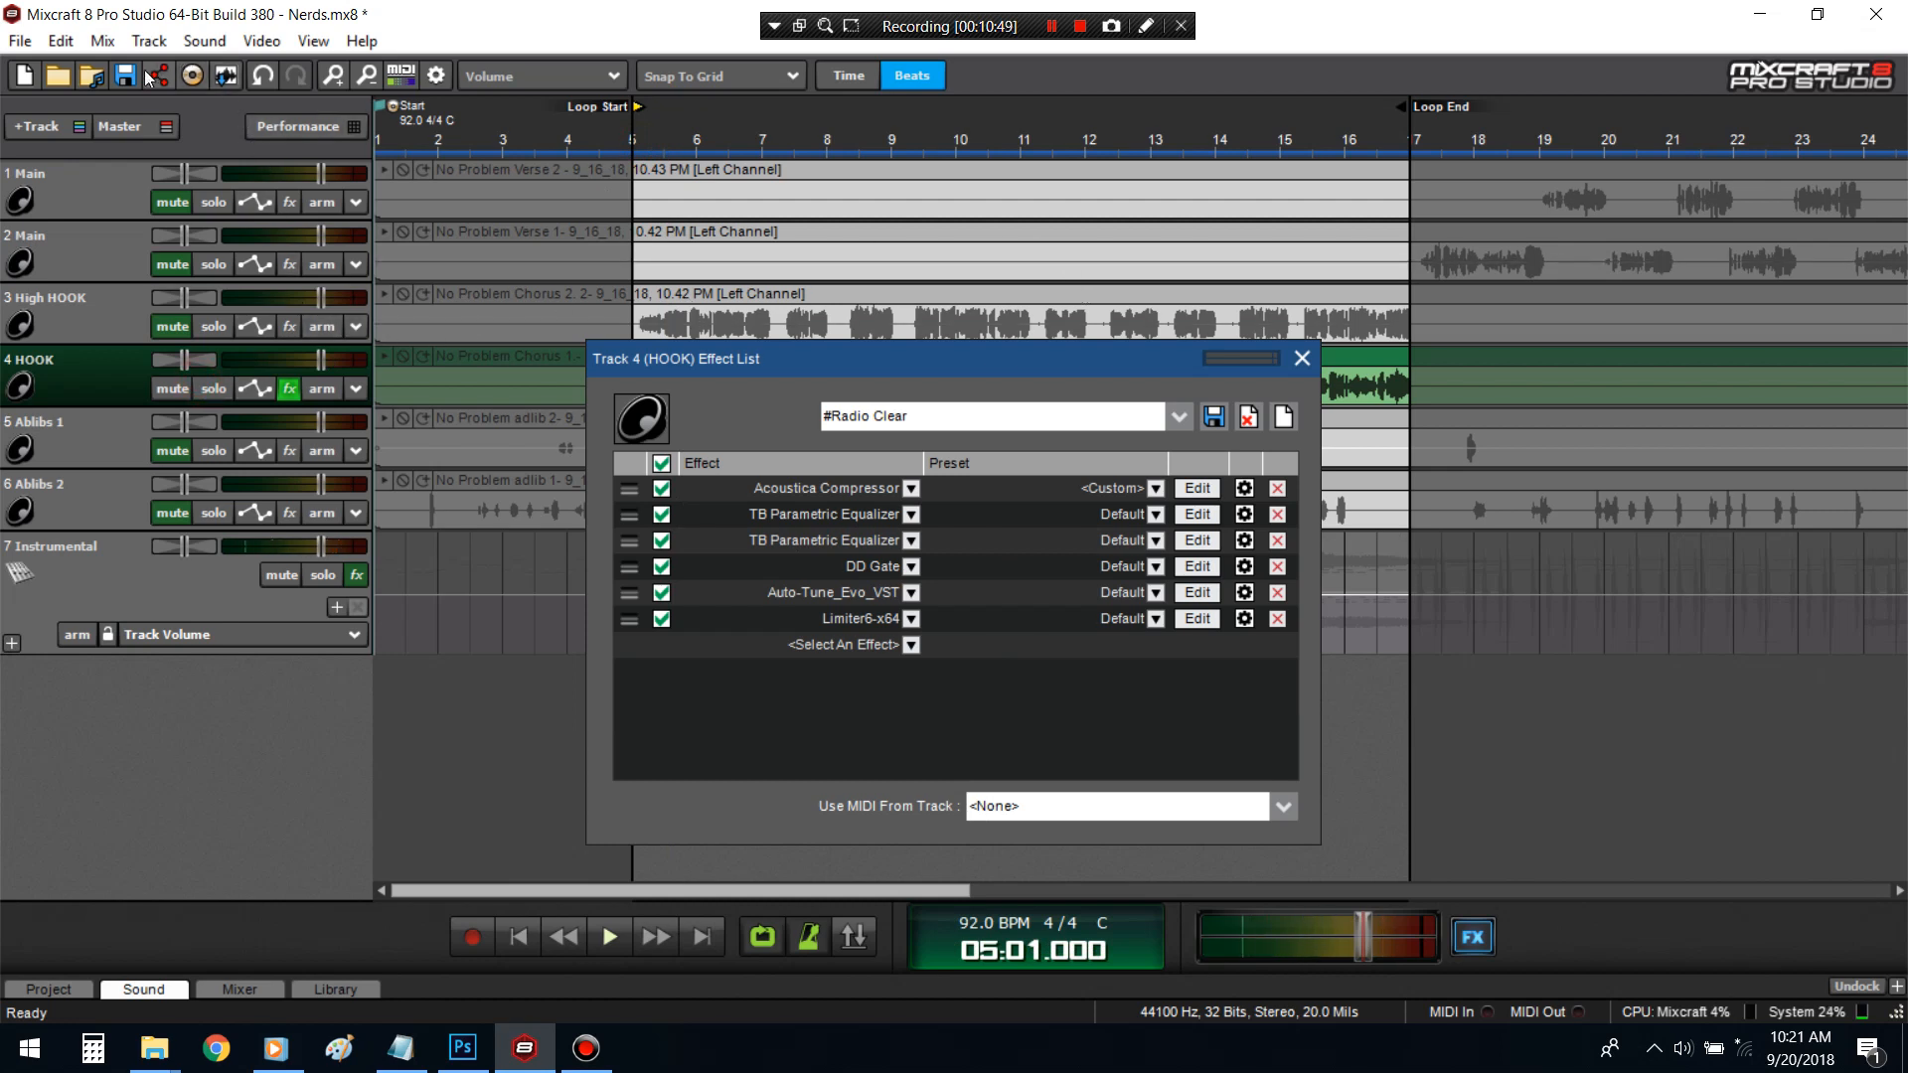
- Play the loop while browsing the available effects for the HOOK chain, and stop playback without adding one
key("space")
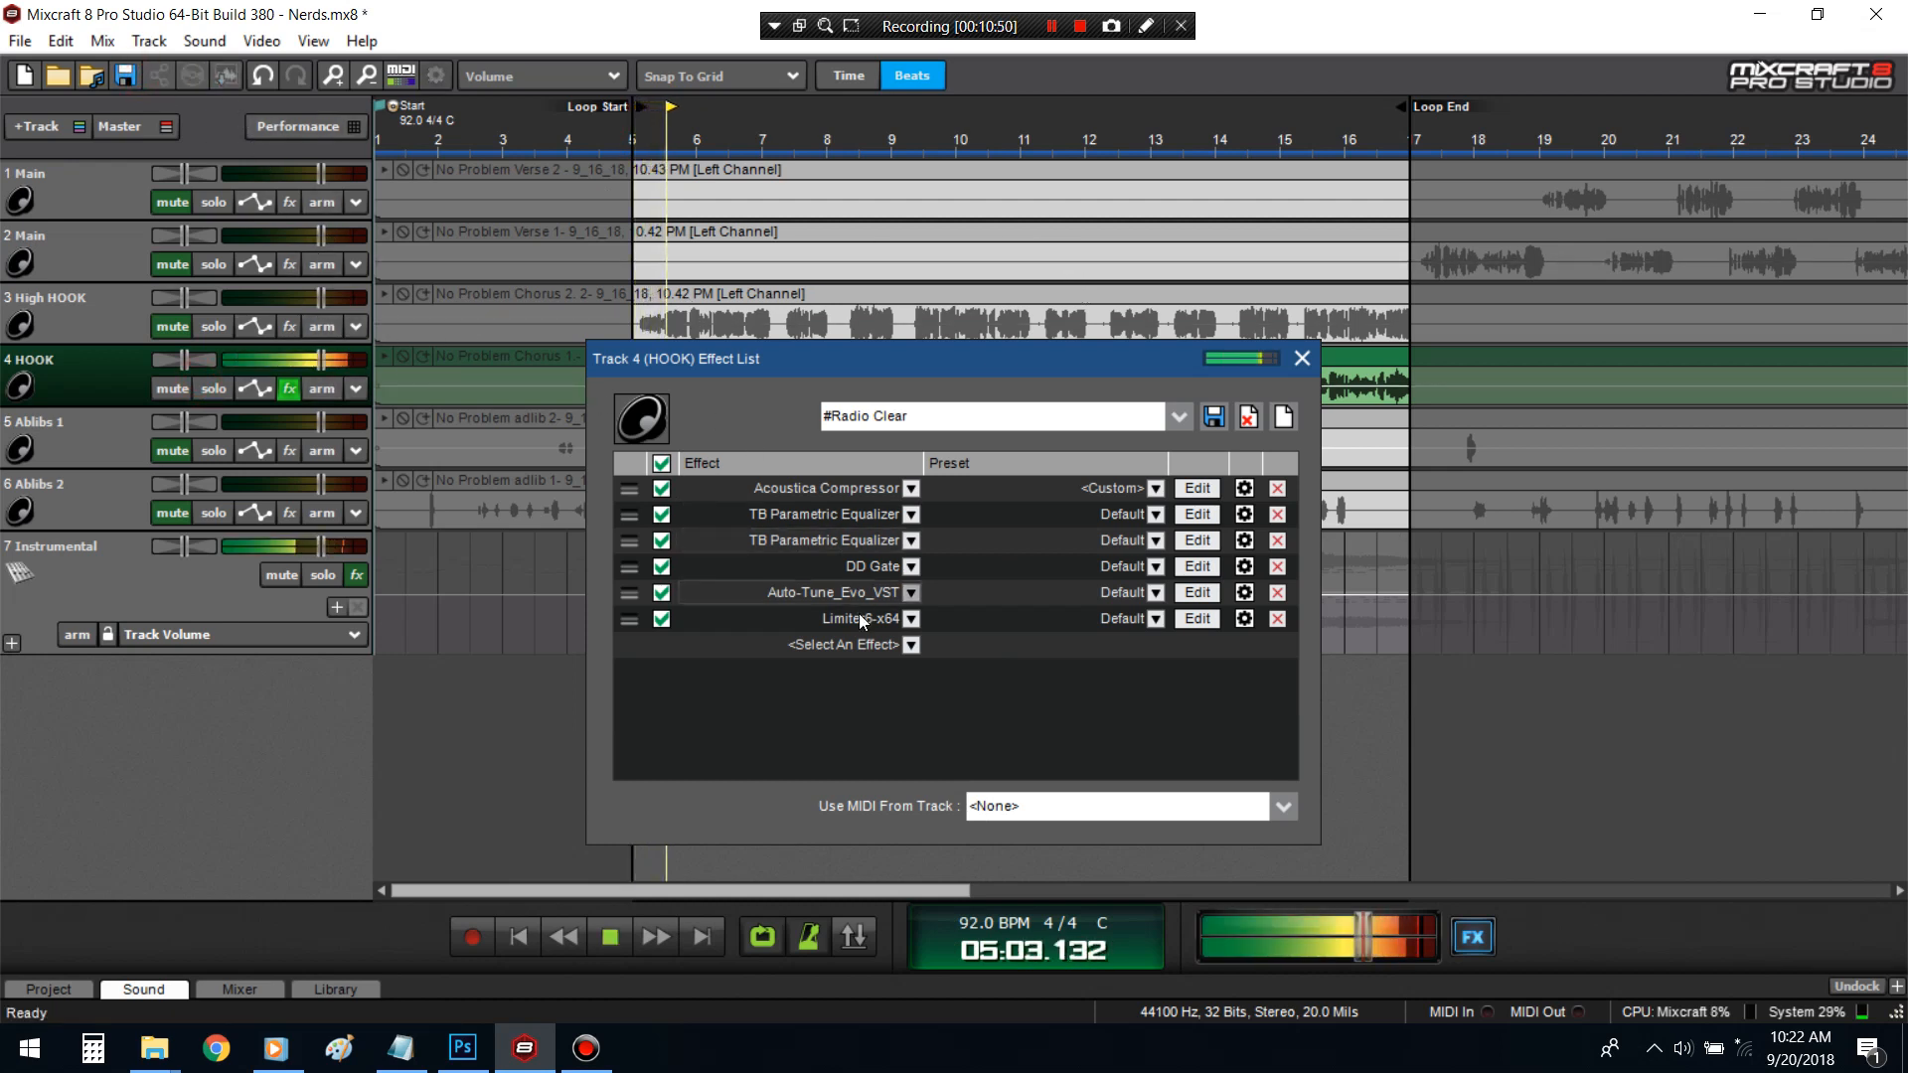
left_click(871, 645)
scroll(864, 766, "down", 8)
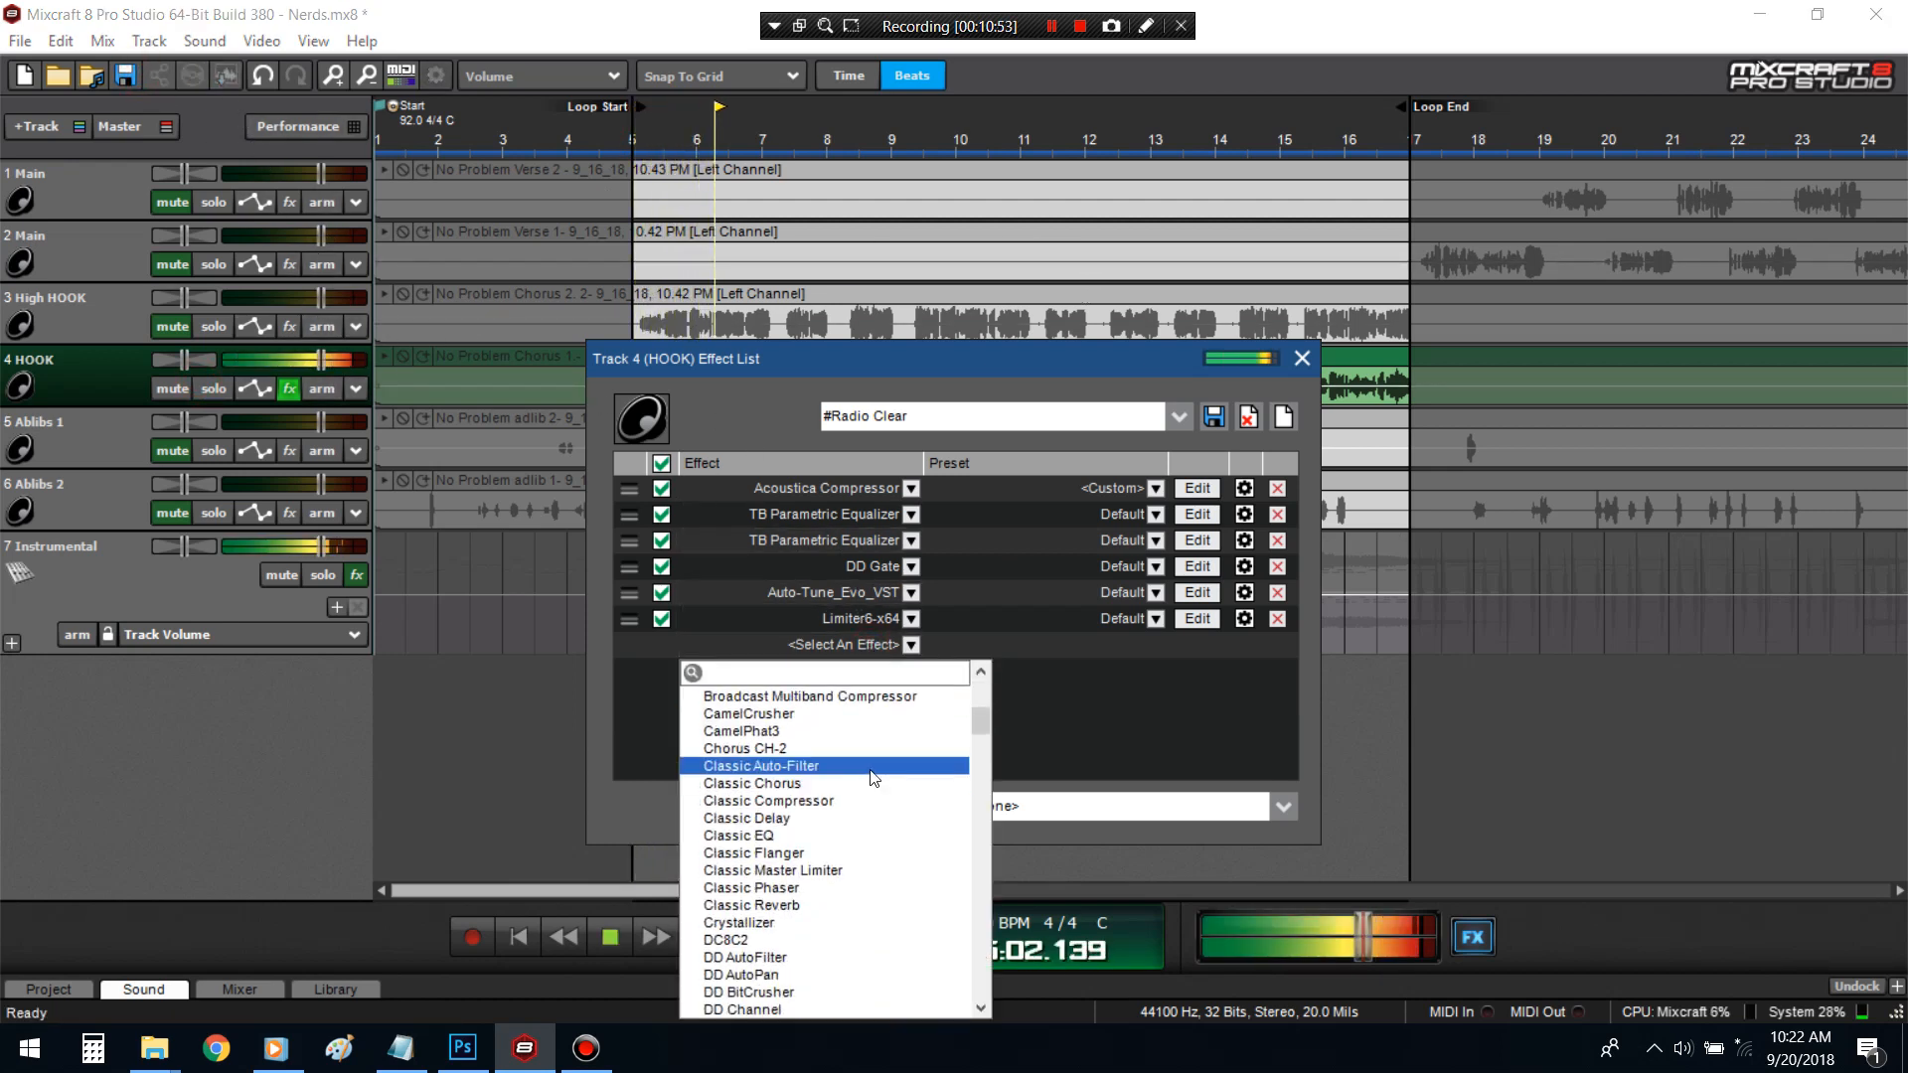
scroll(880, 793, "down", 5)
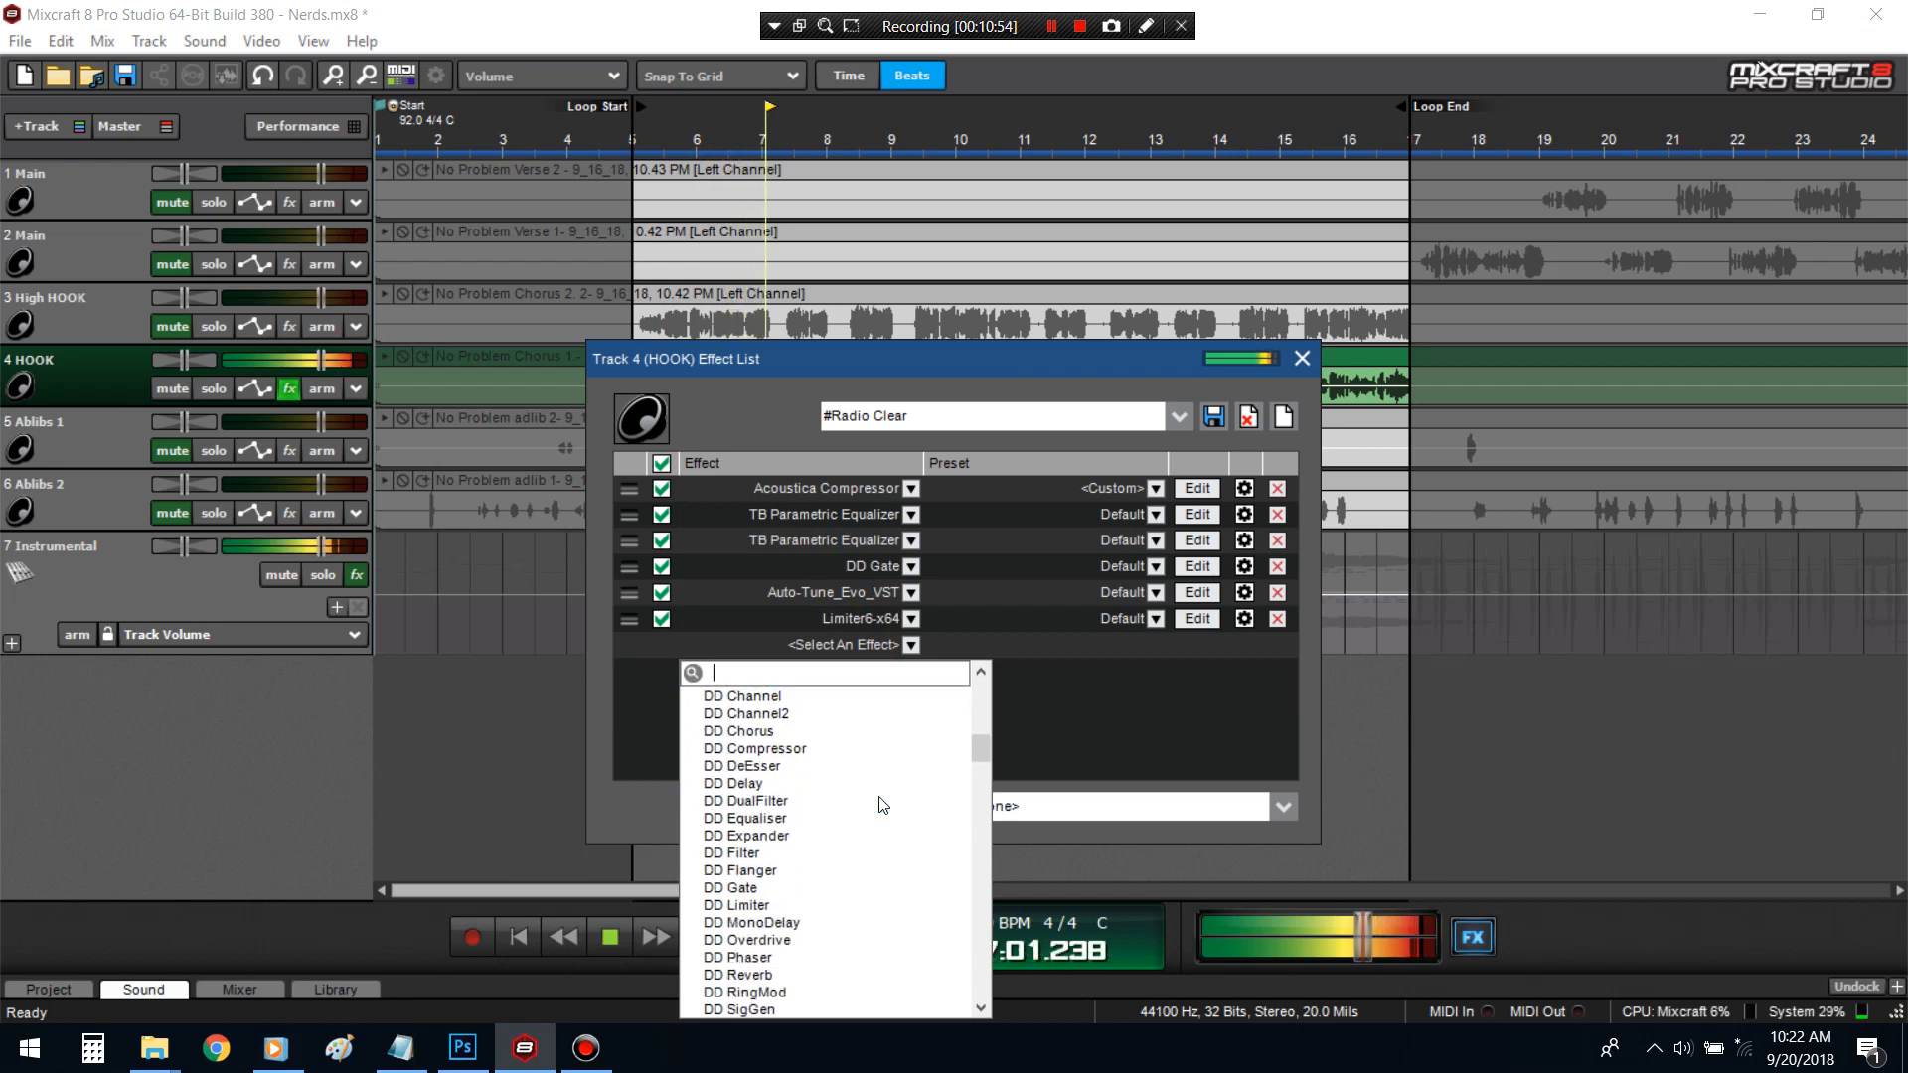
left_click(1106, 729)
key("space")
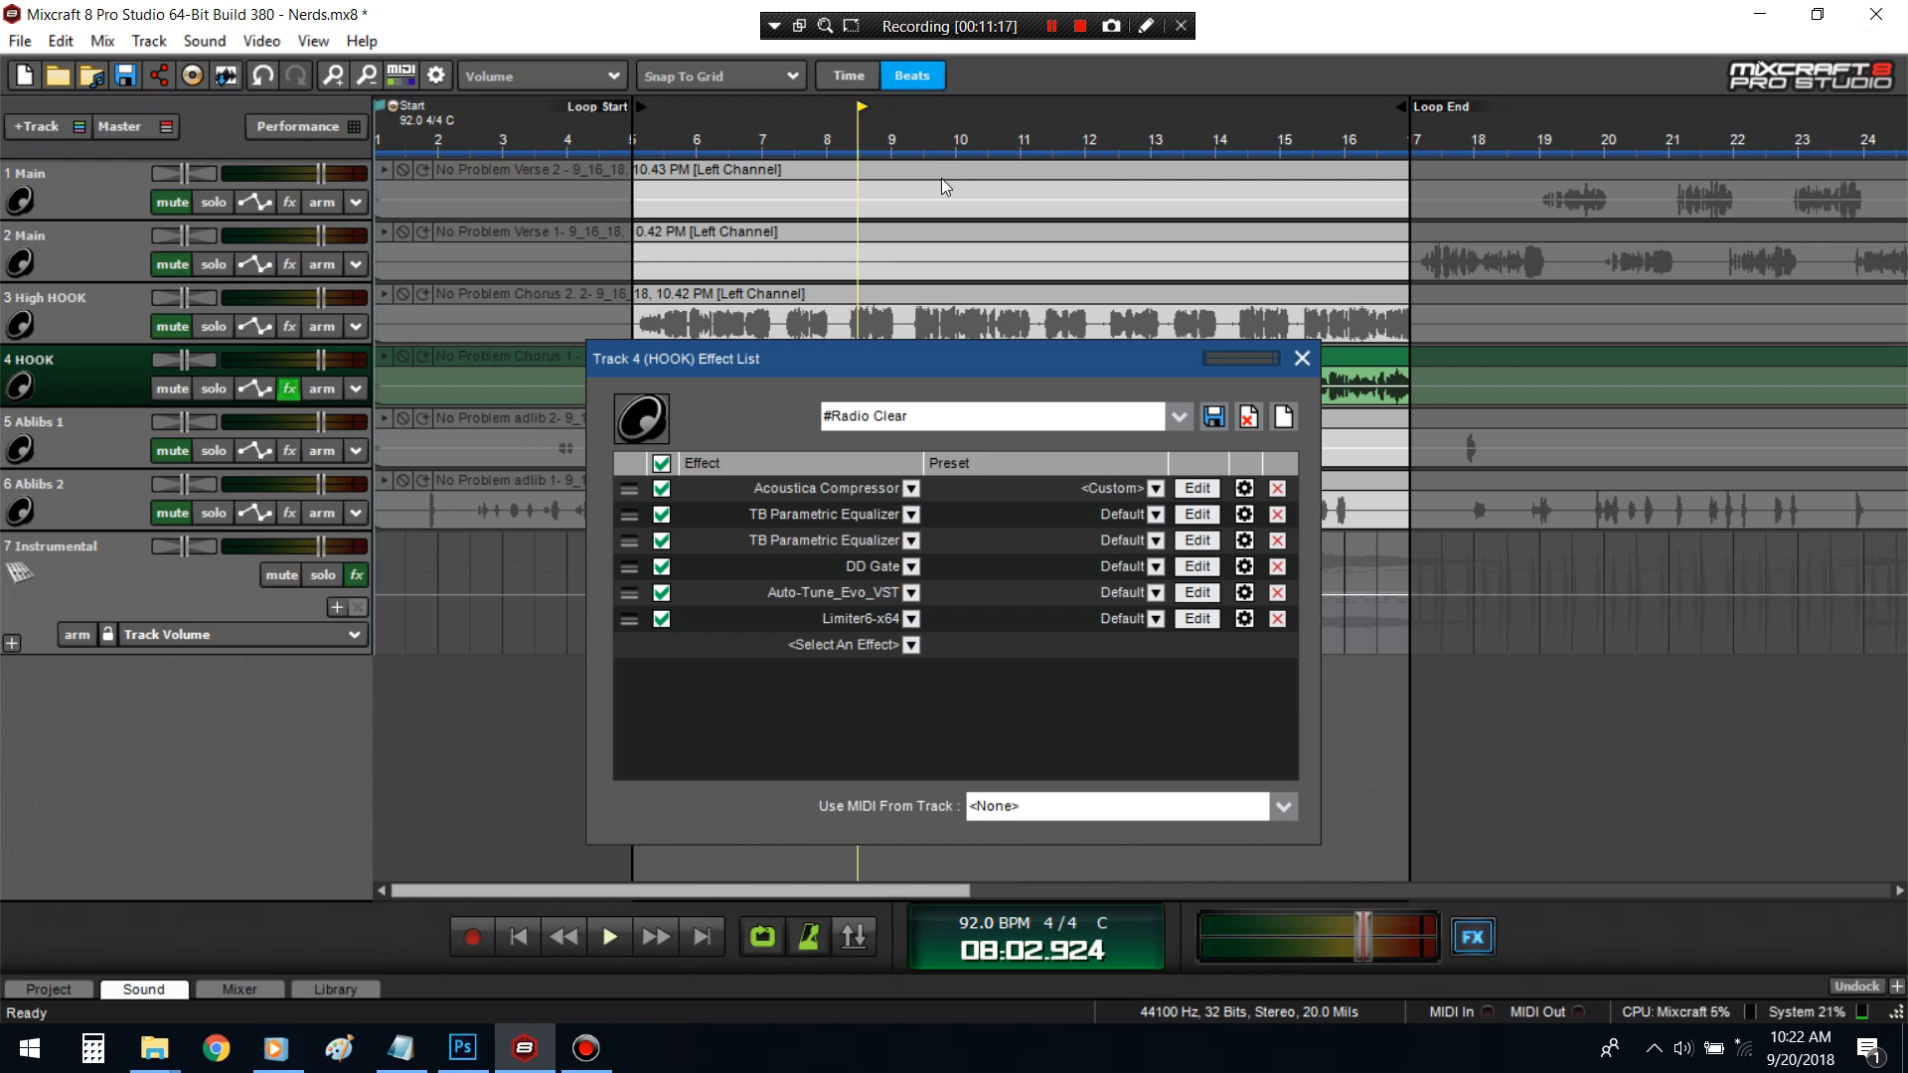
- With the loop playing, lower the HOOK track volume slightly and set Auto-Tune's Retune Speed to 12
key("space")
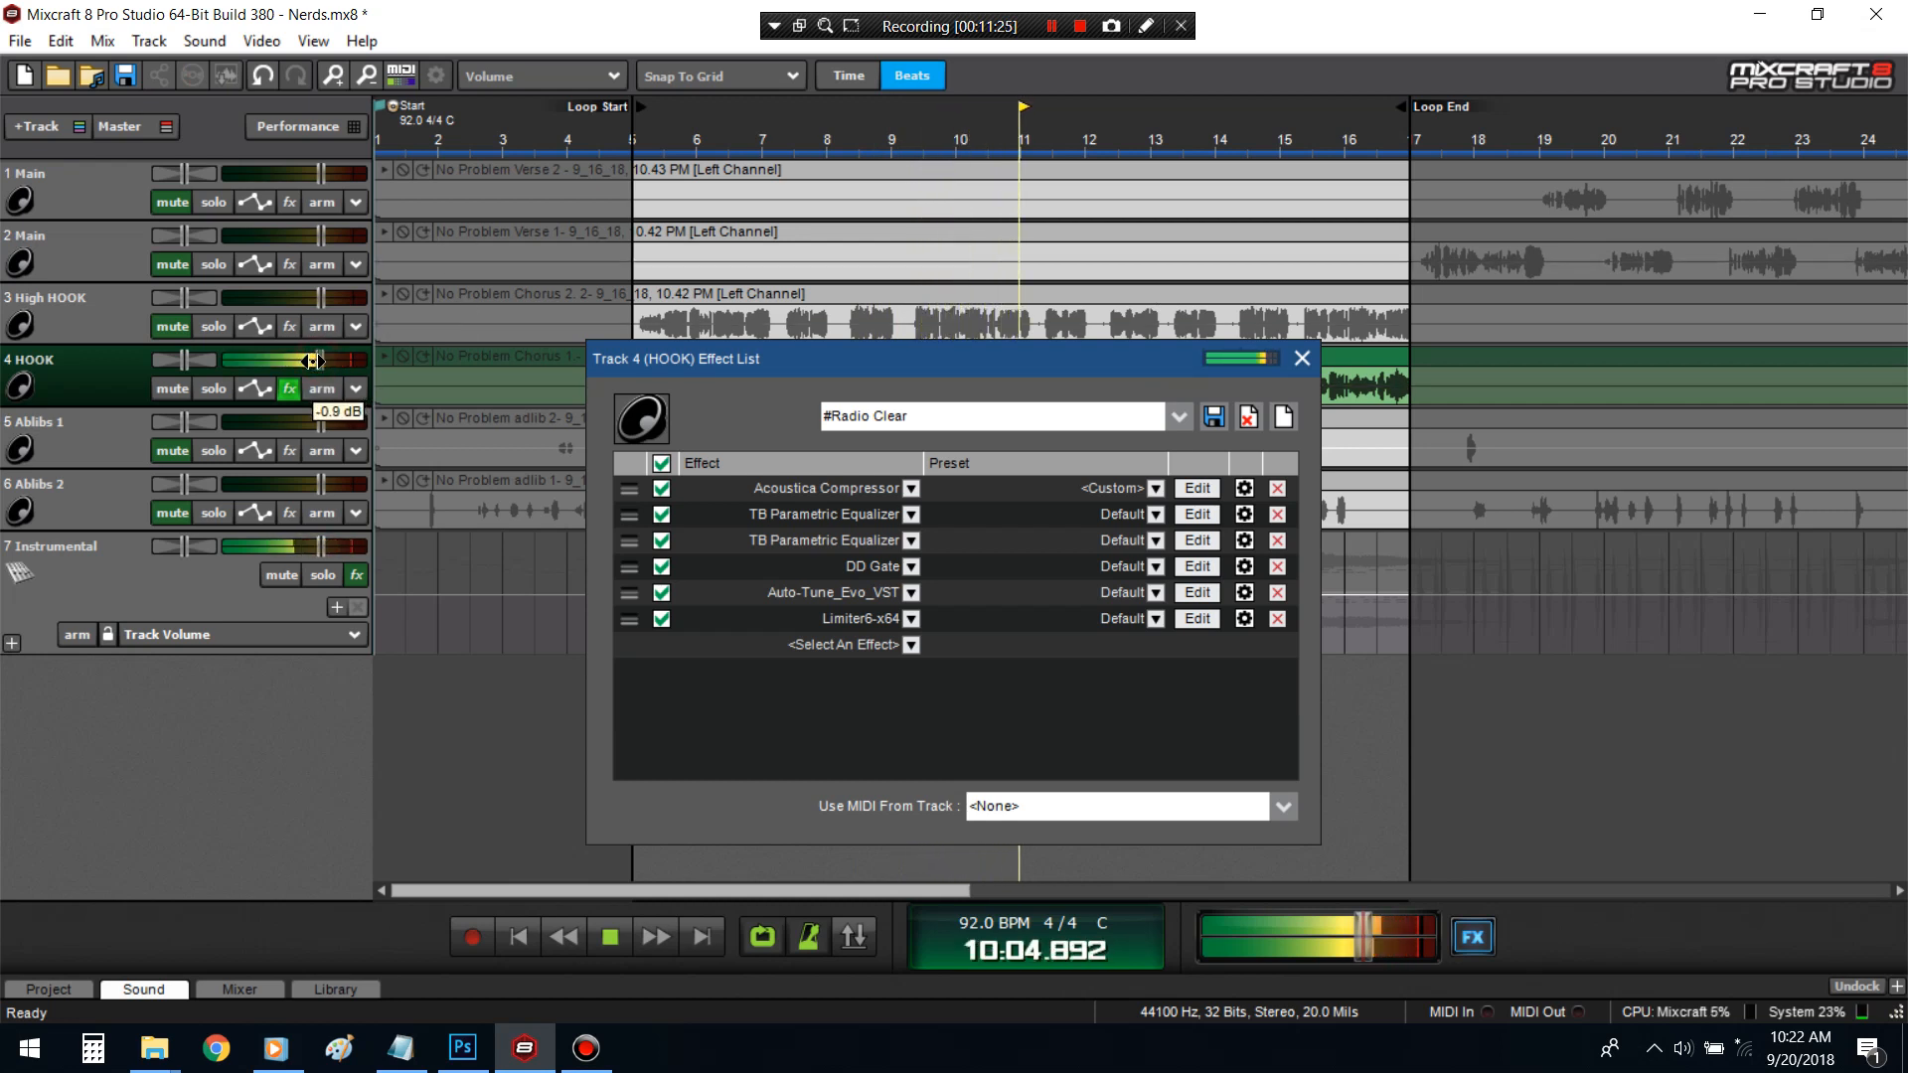
left_click_drag(314, 360, 314, 362)
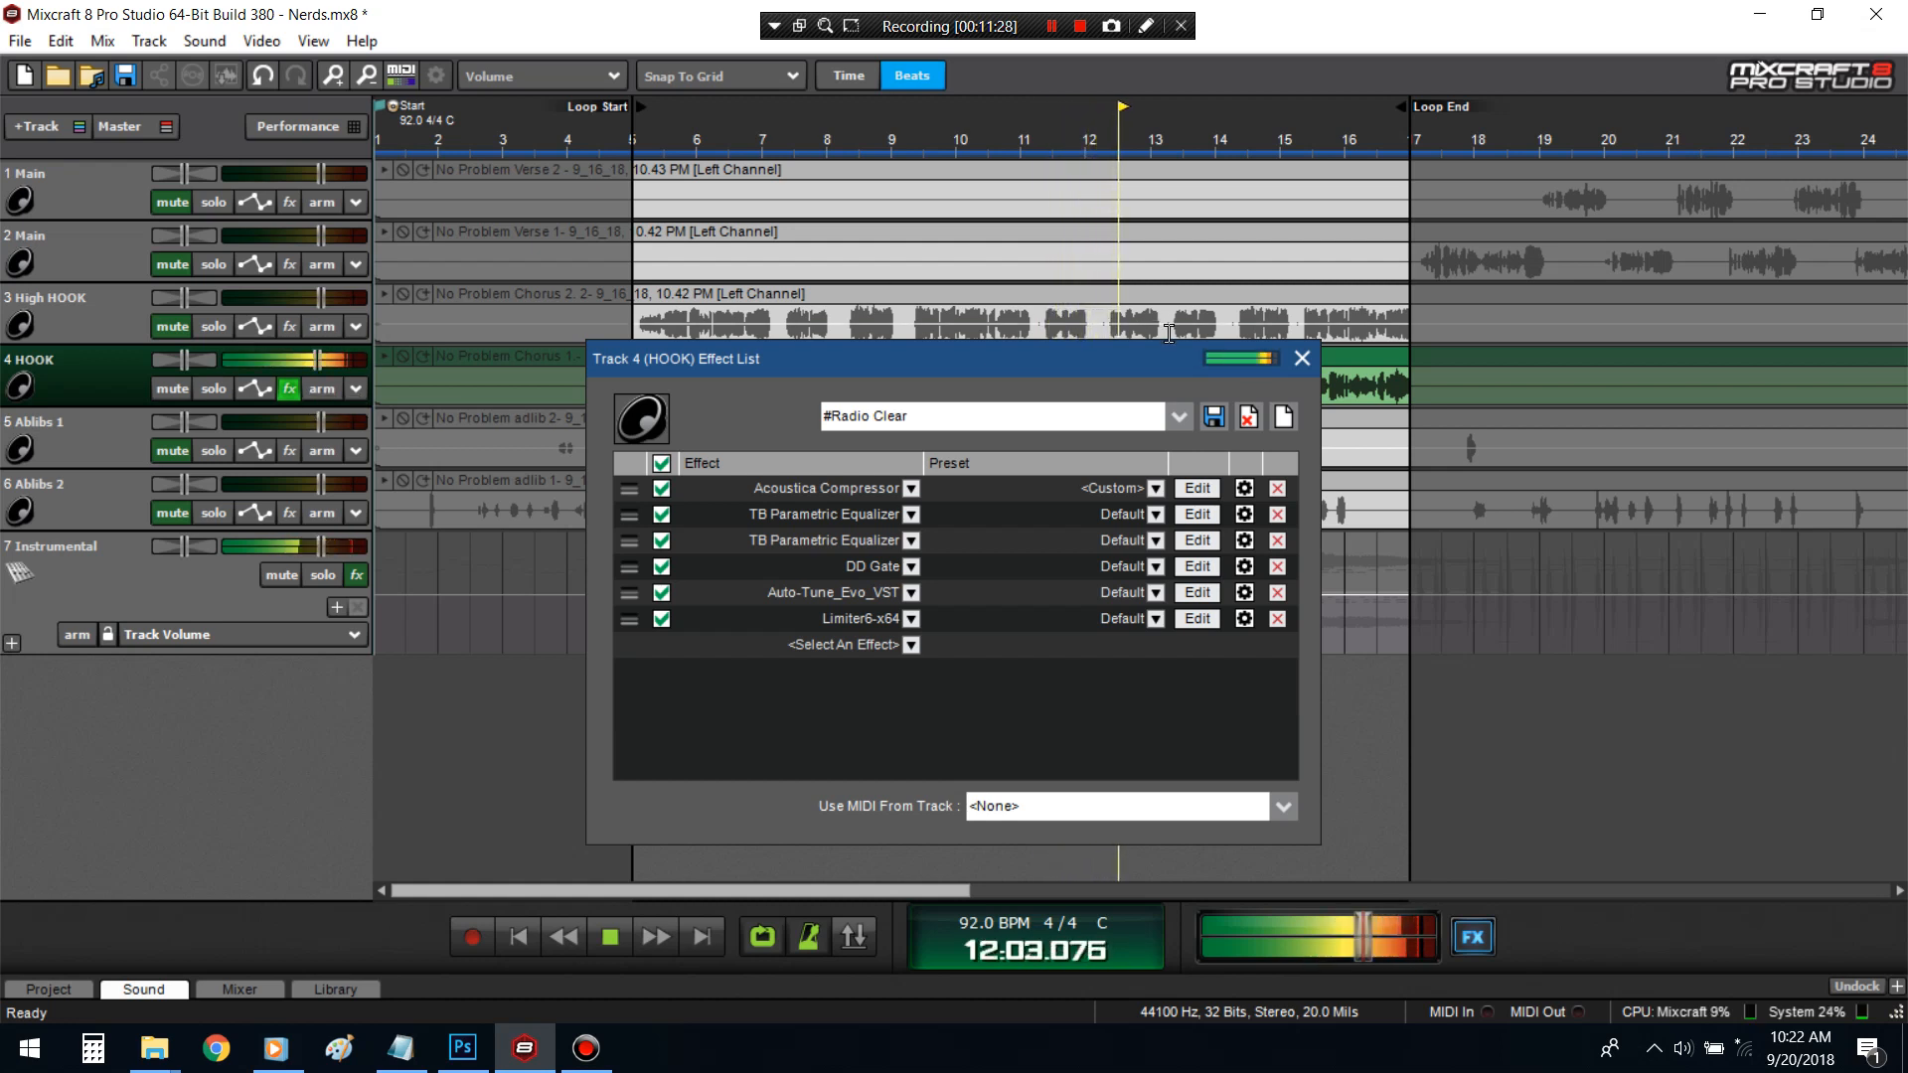
left_click_drag(1141, 359, 1179, 437)
left_click(1234, 669)
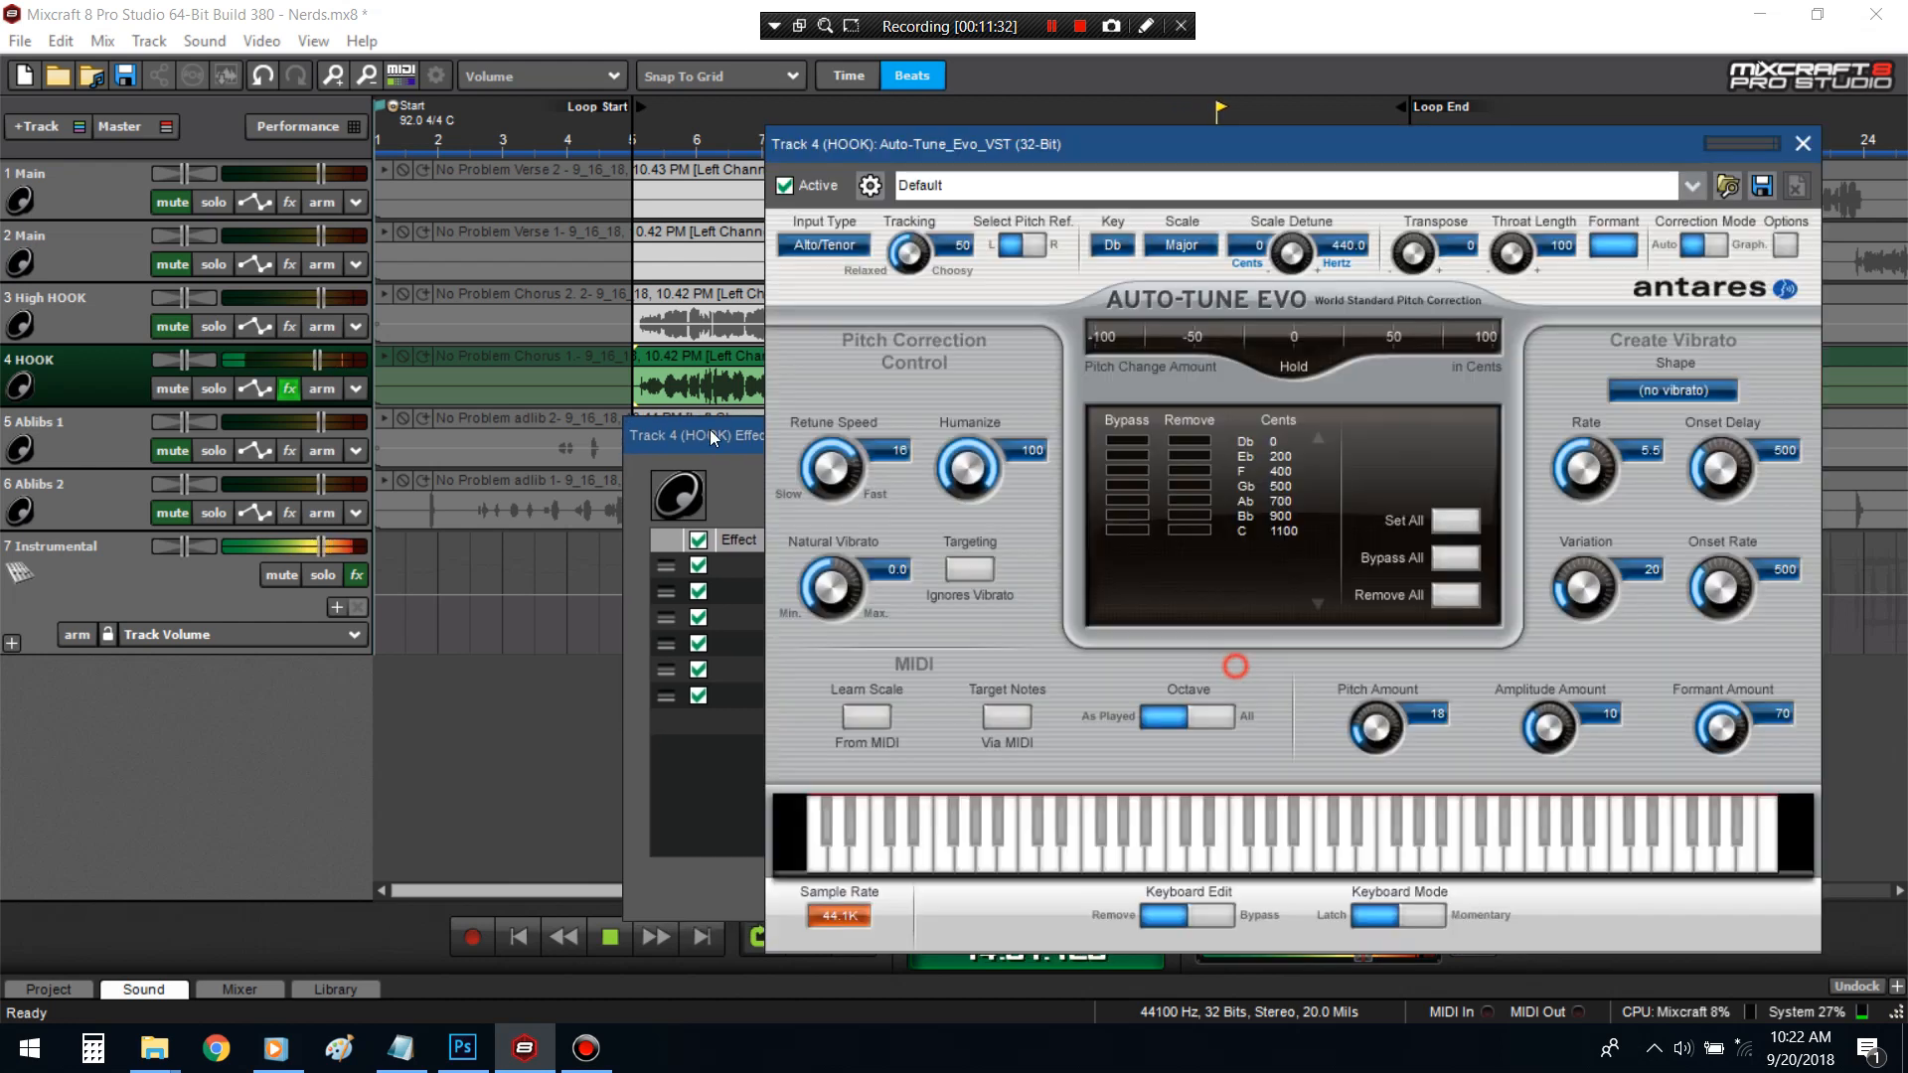
left_click_drag(875, 481, 850, 484)
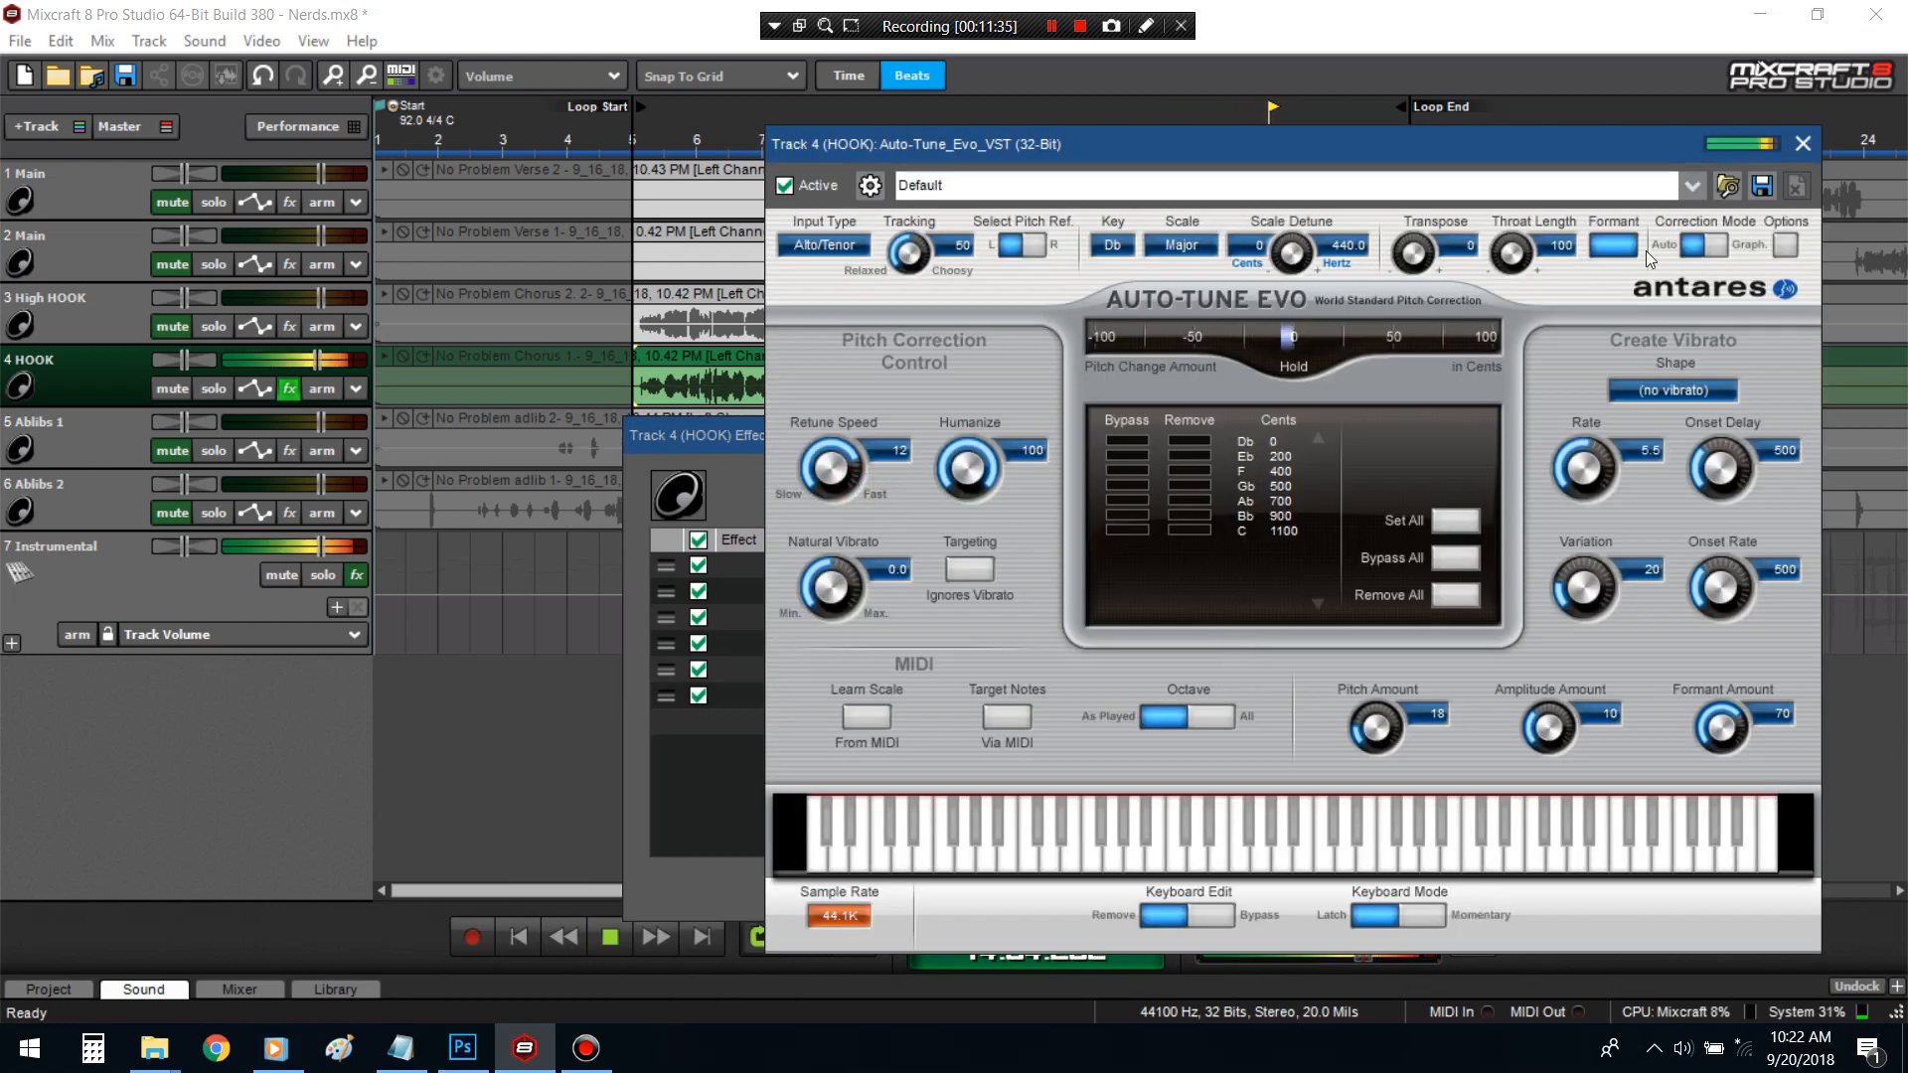
left_click(1802, 145)
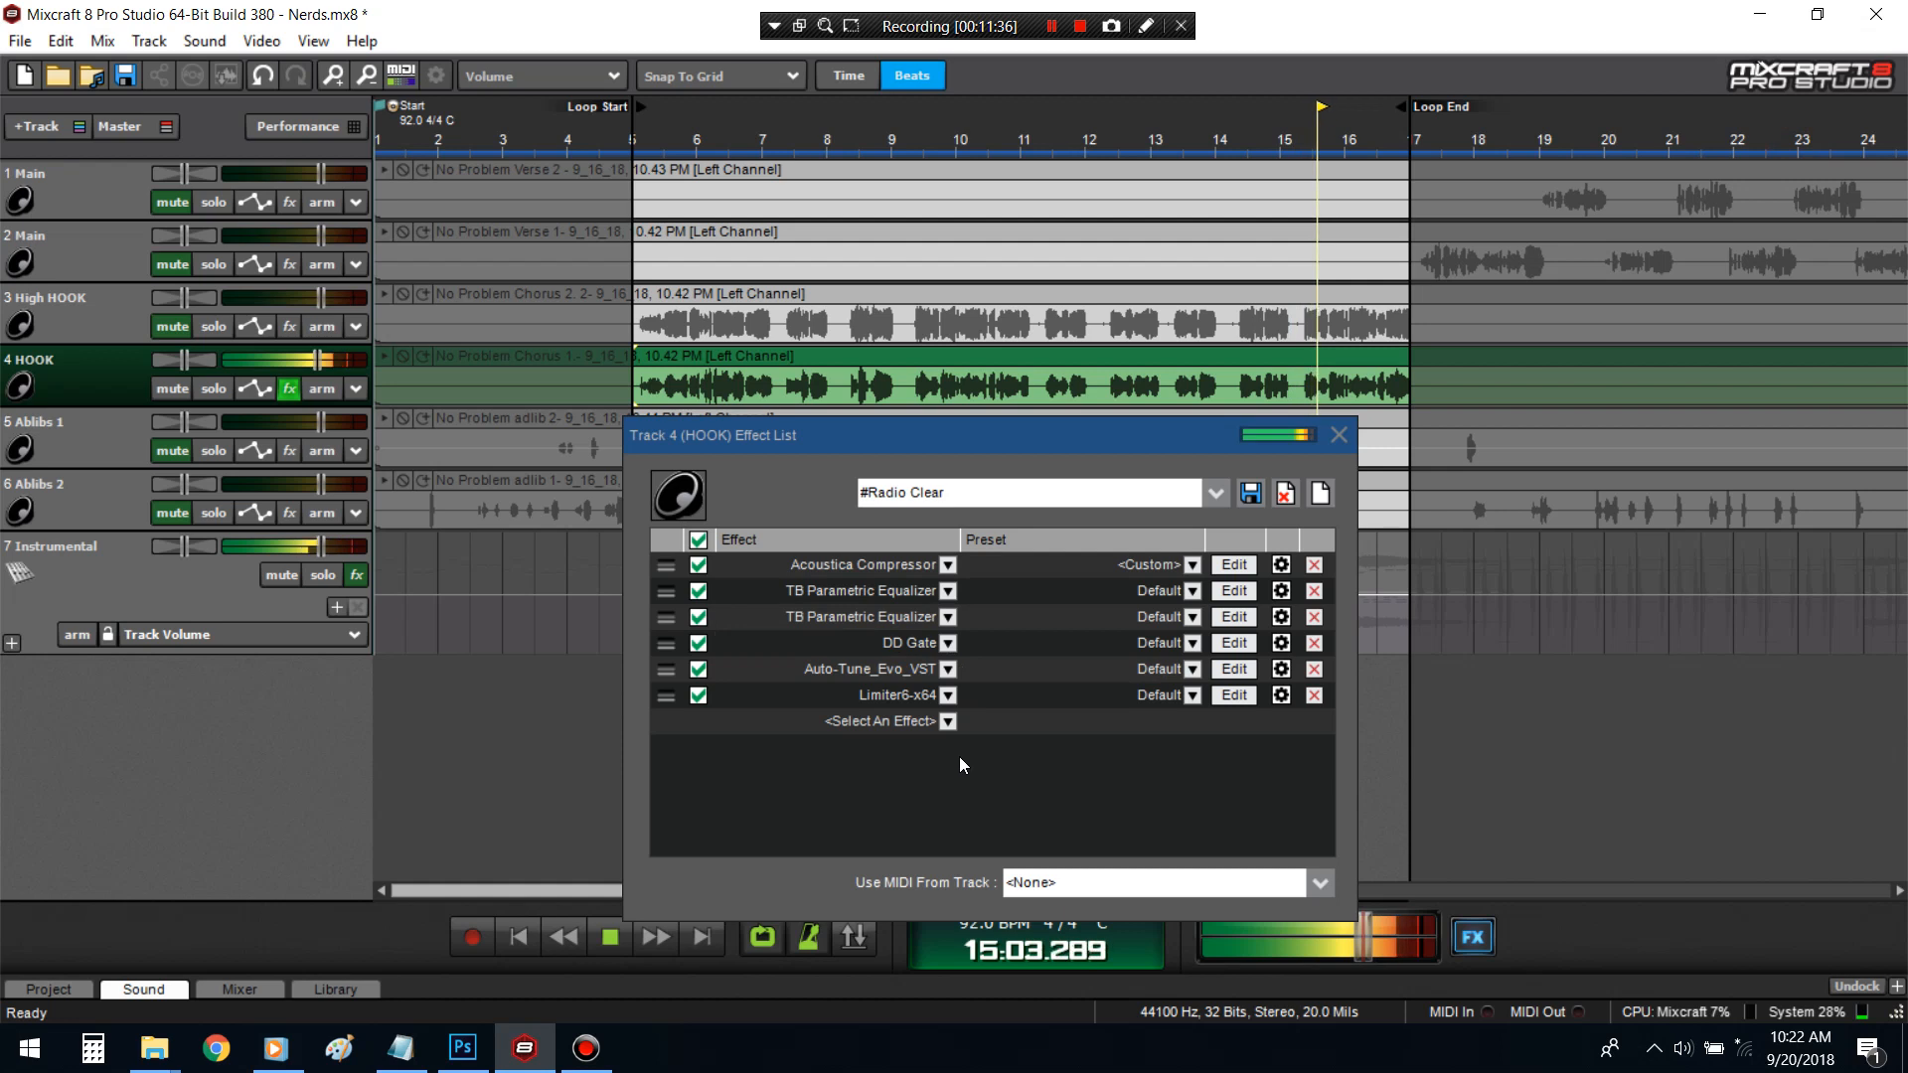
- Stop playback and look through the list of effects that can be added to the HOOK track
left_click(355, 940)
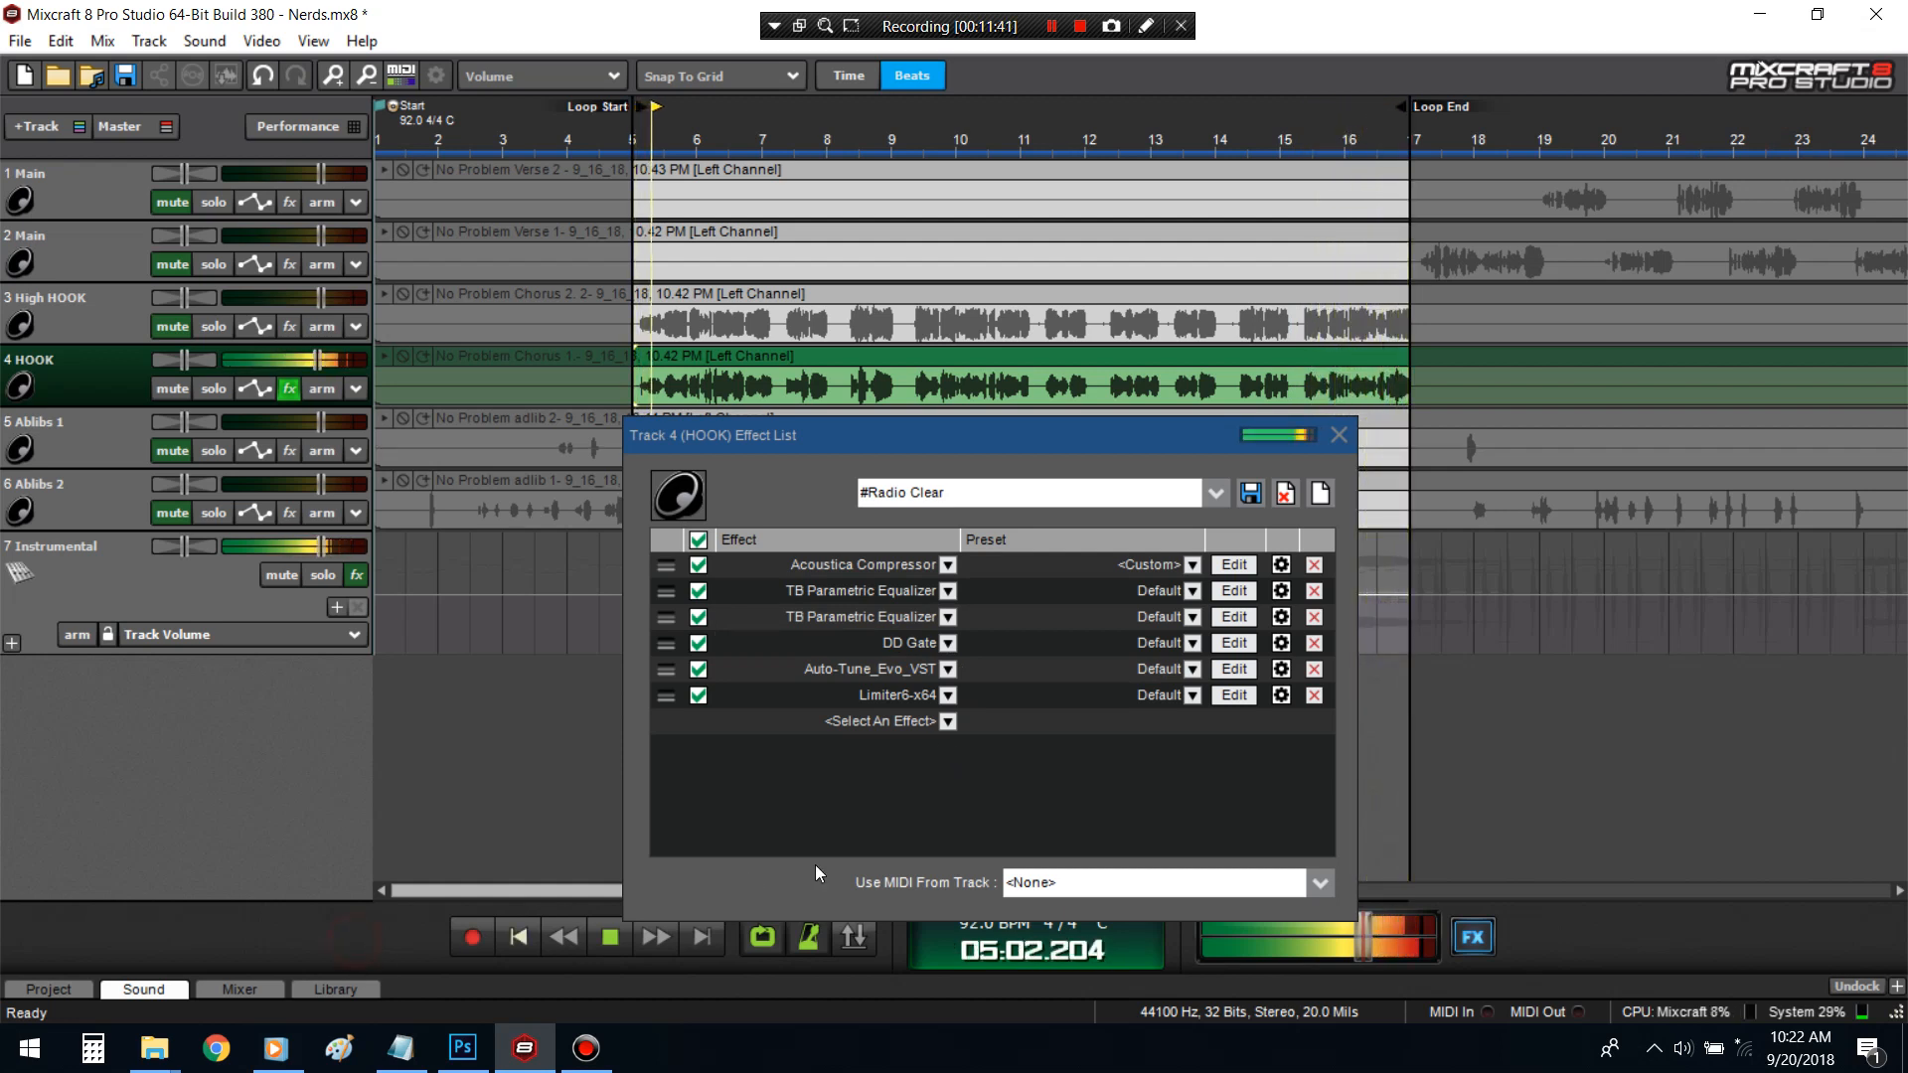
left_click(406, 938)
key("space")
left_click(992, 719)
scroll(922, 835, "down", 2)
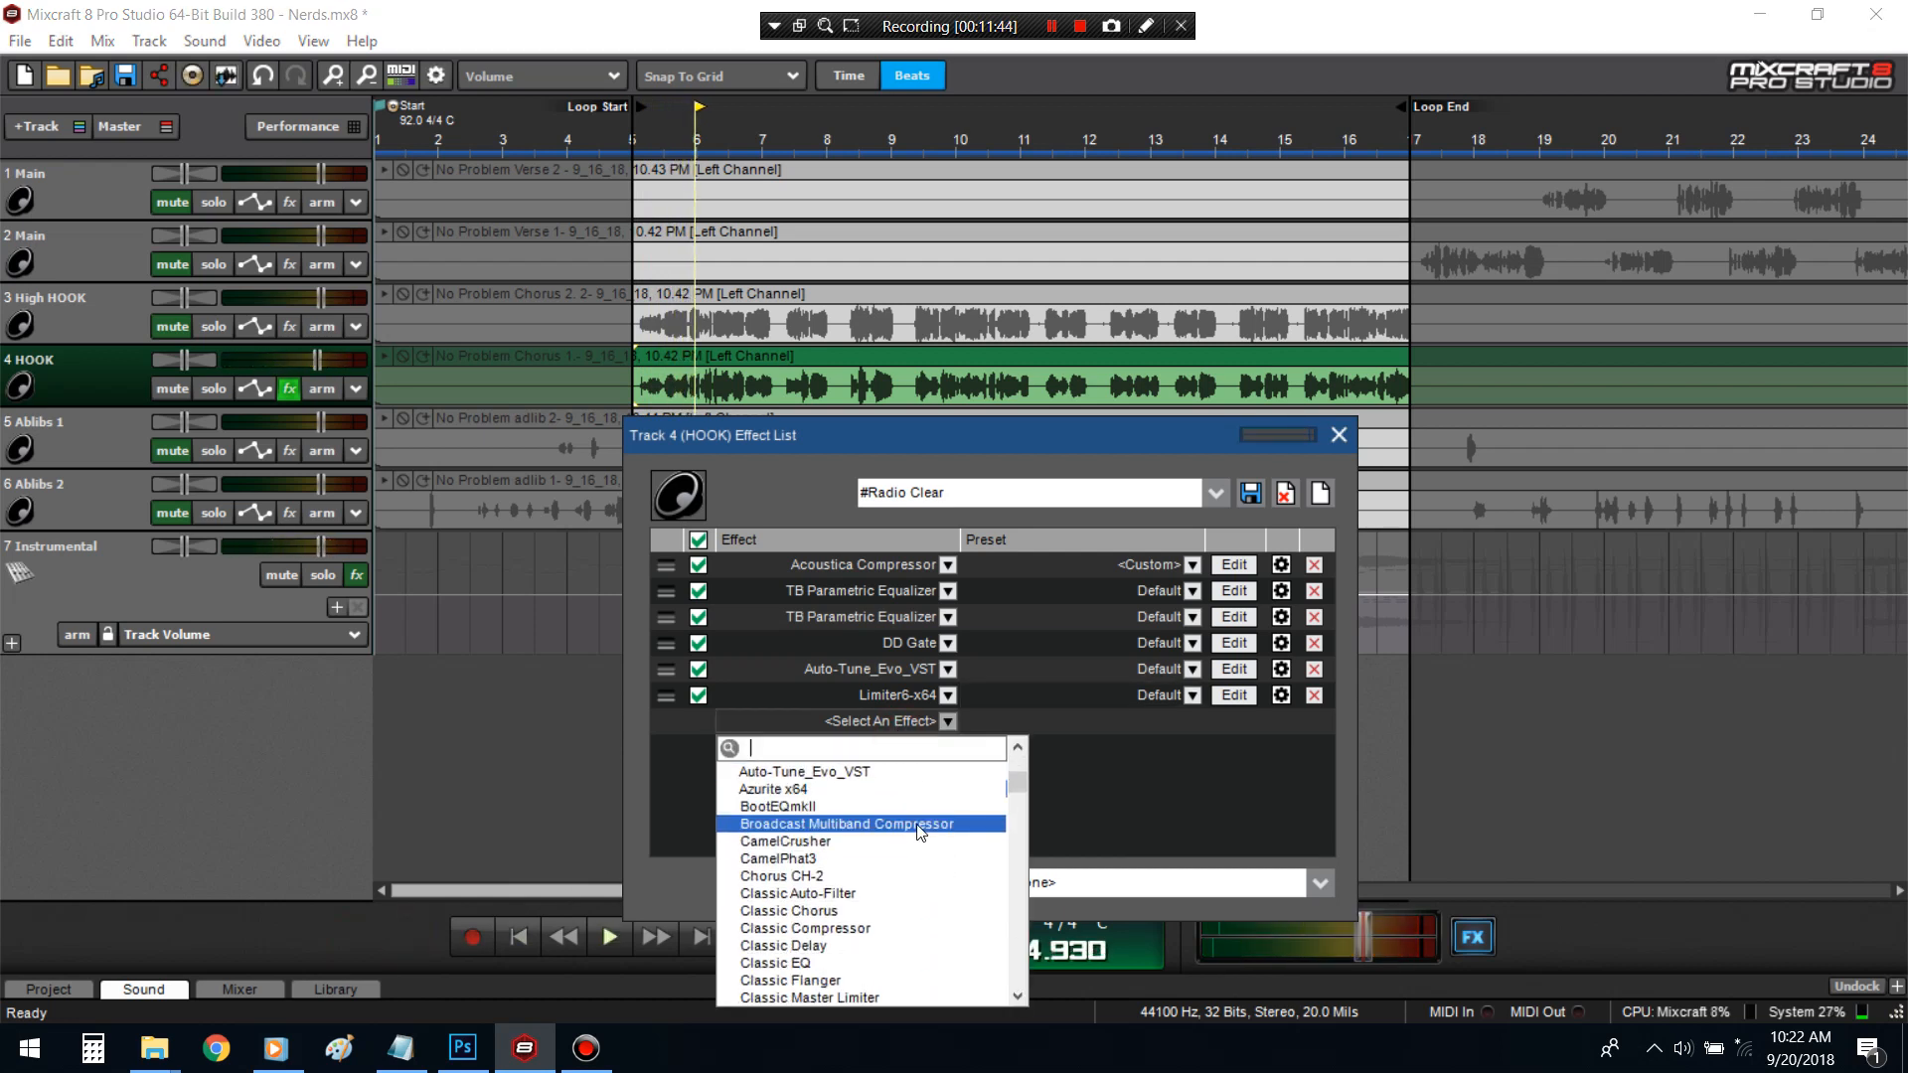
scroll(920, 833, "down", 4)
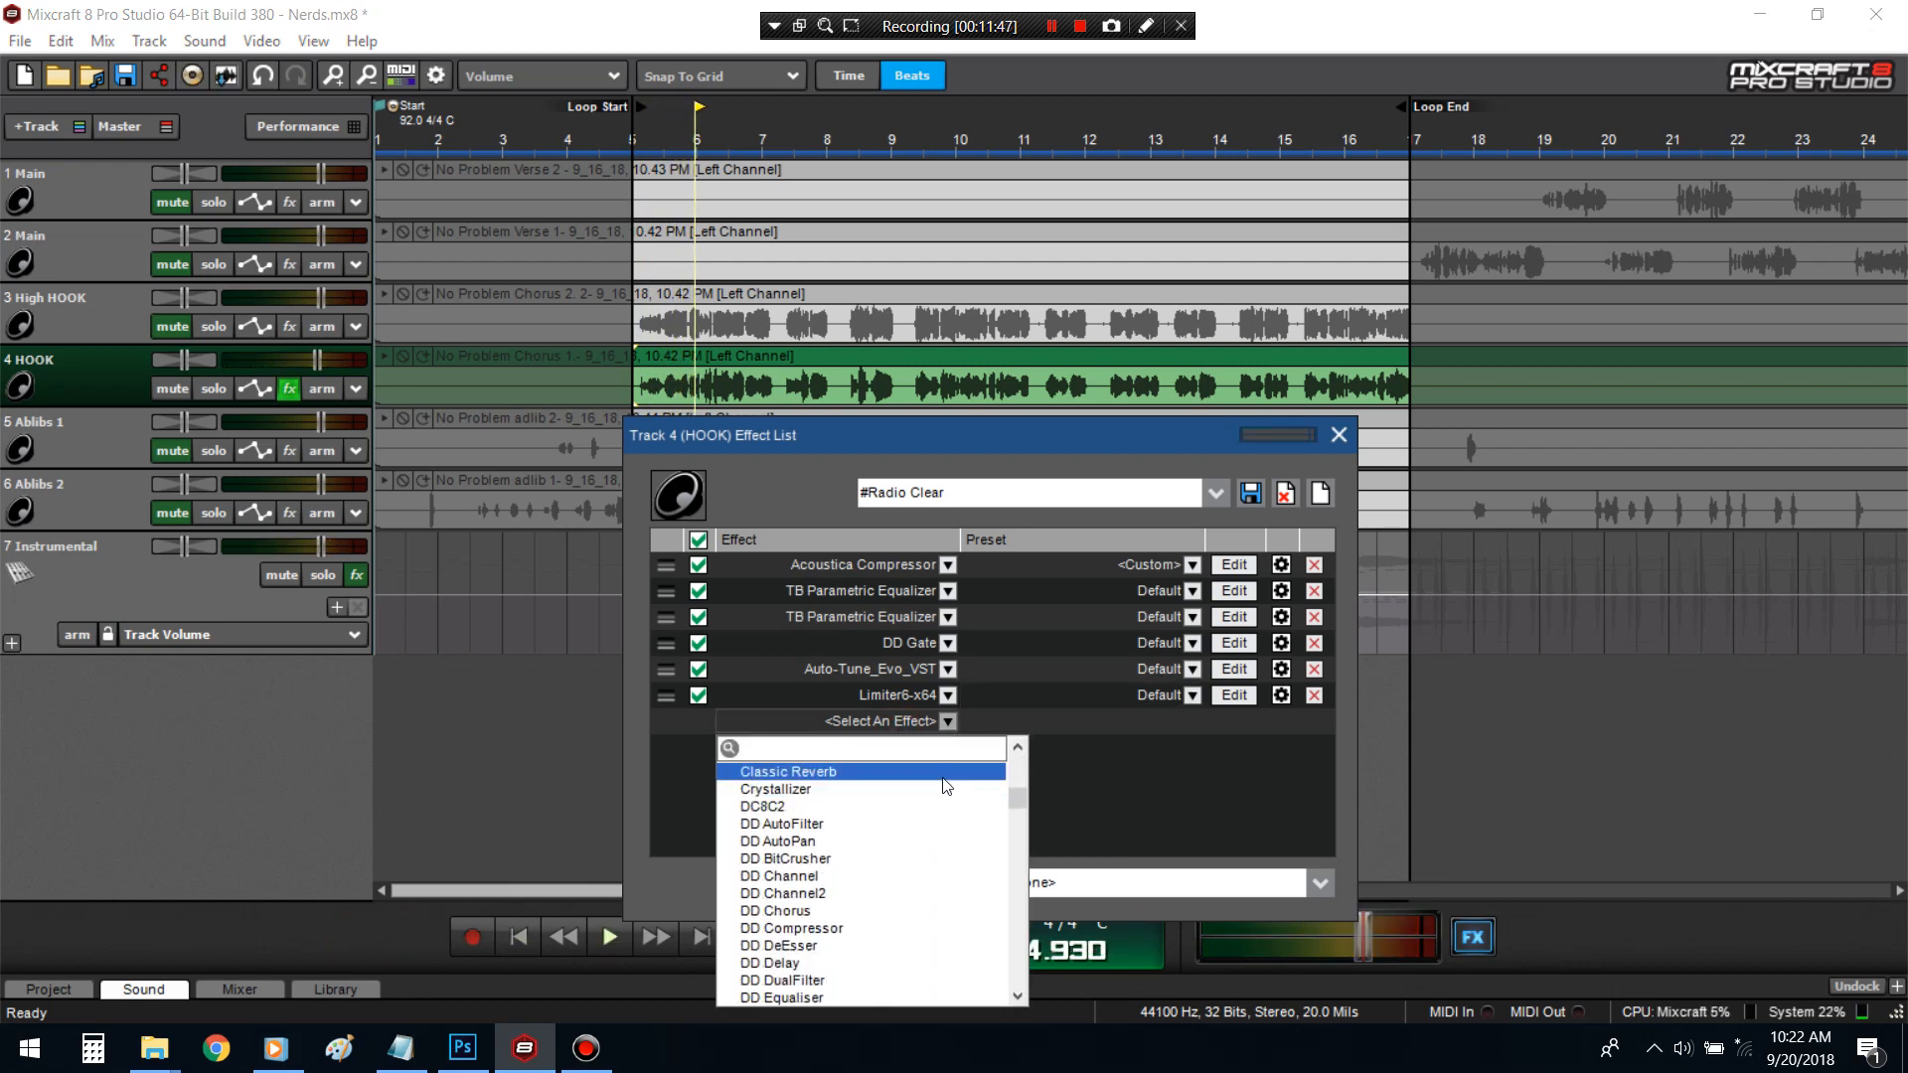
left_click(1122, 785)
- Search the effects for "sa", add Sausage Fattener x64 to the HOOK chain and place it directly after DD Gate
left_click_drag(907, 431, 805, 215)
left_click(797, 504)
mouse_move(809, 553)
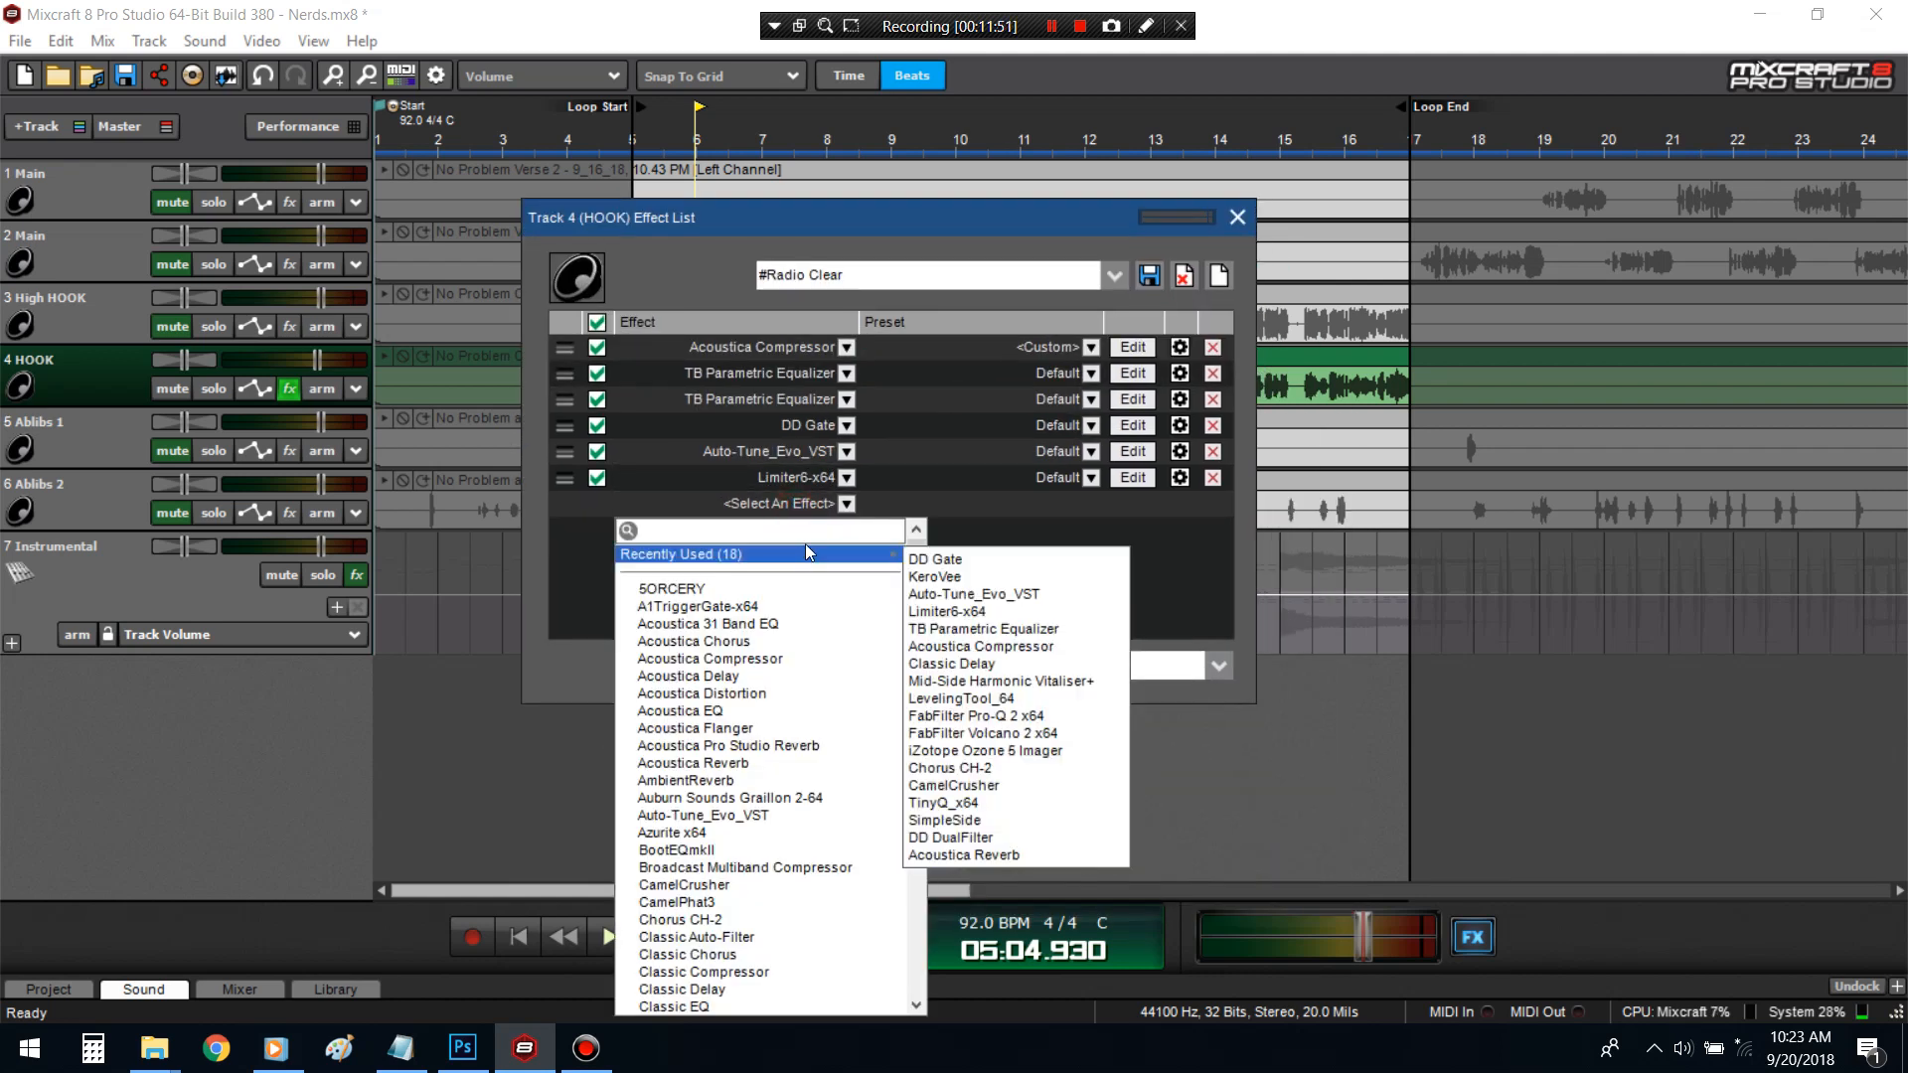
left_click(879, 529)
type("sa")
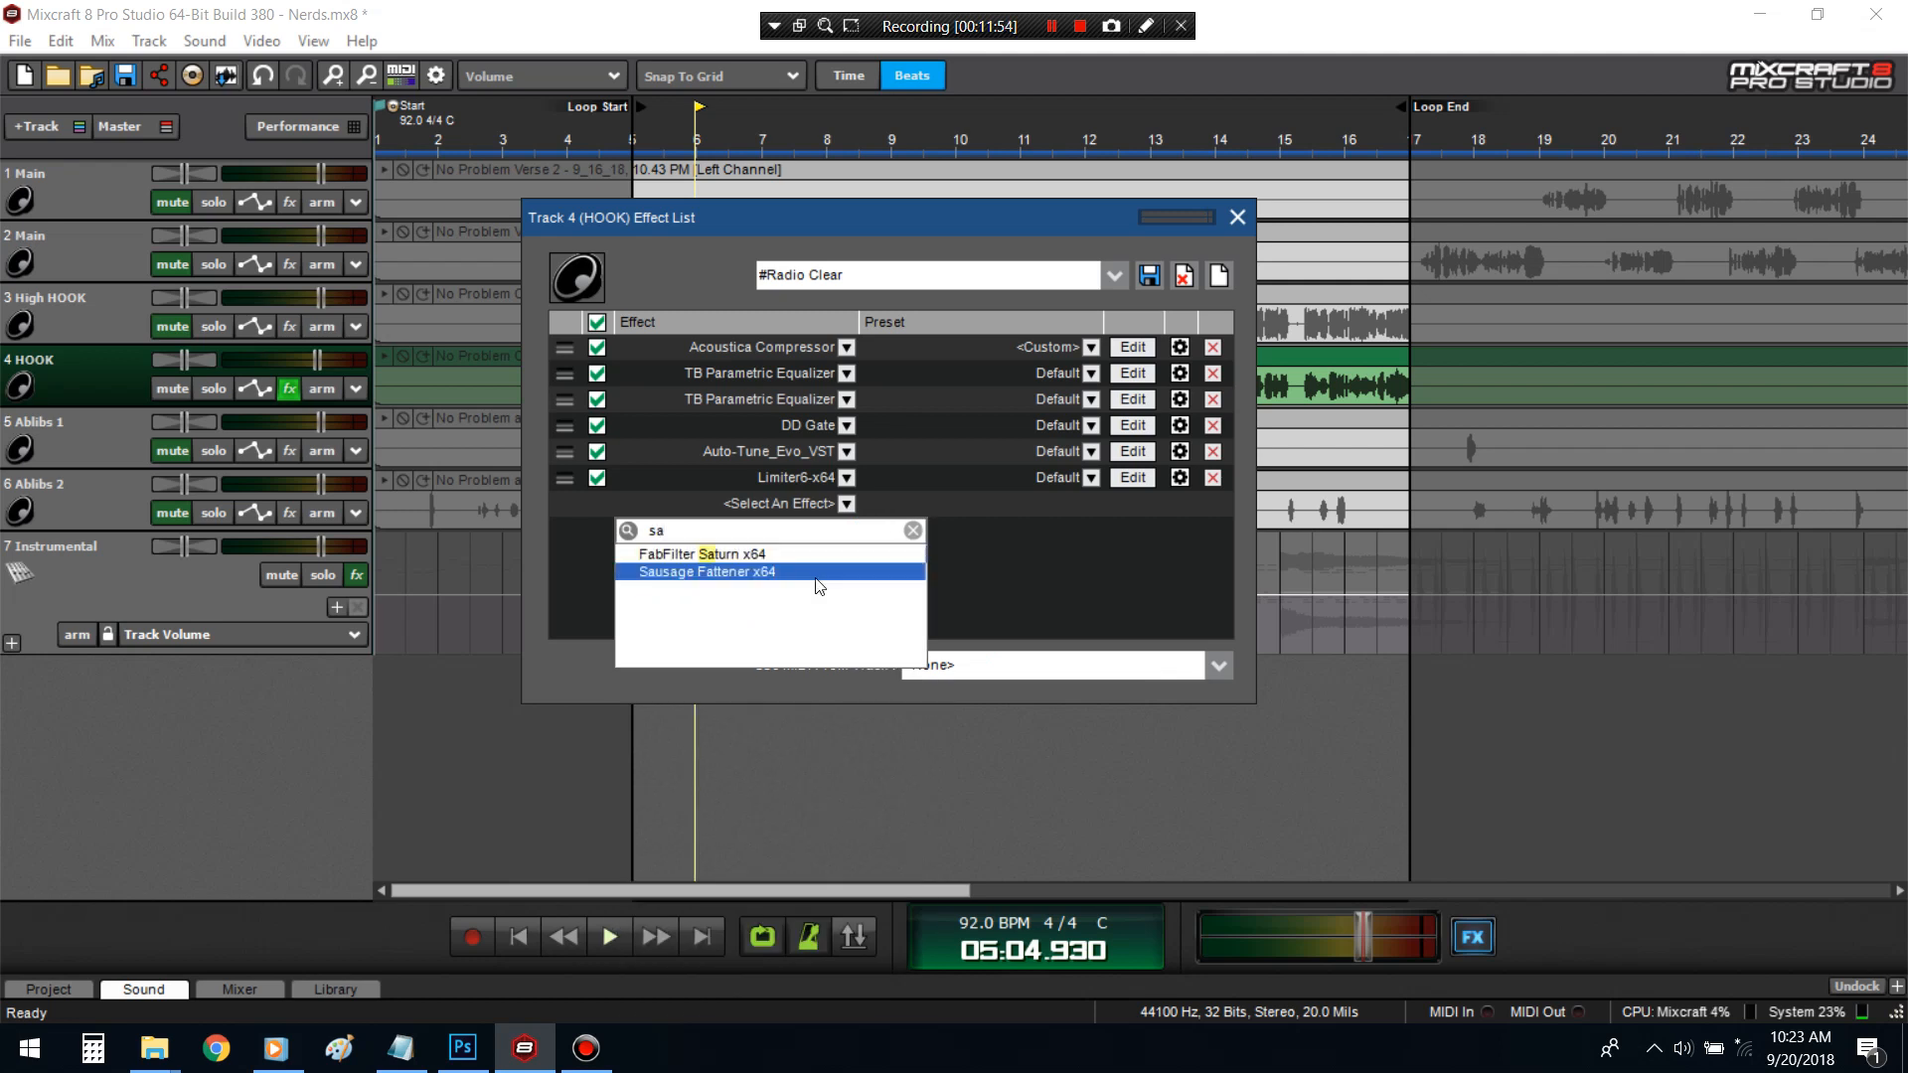
left_click(815, 572)
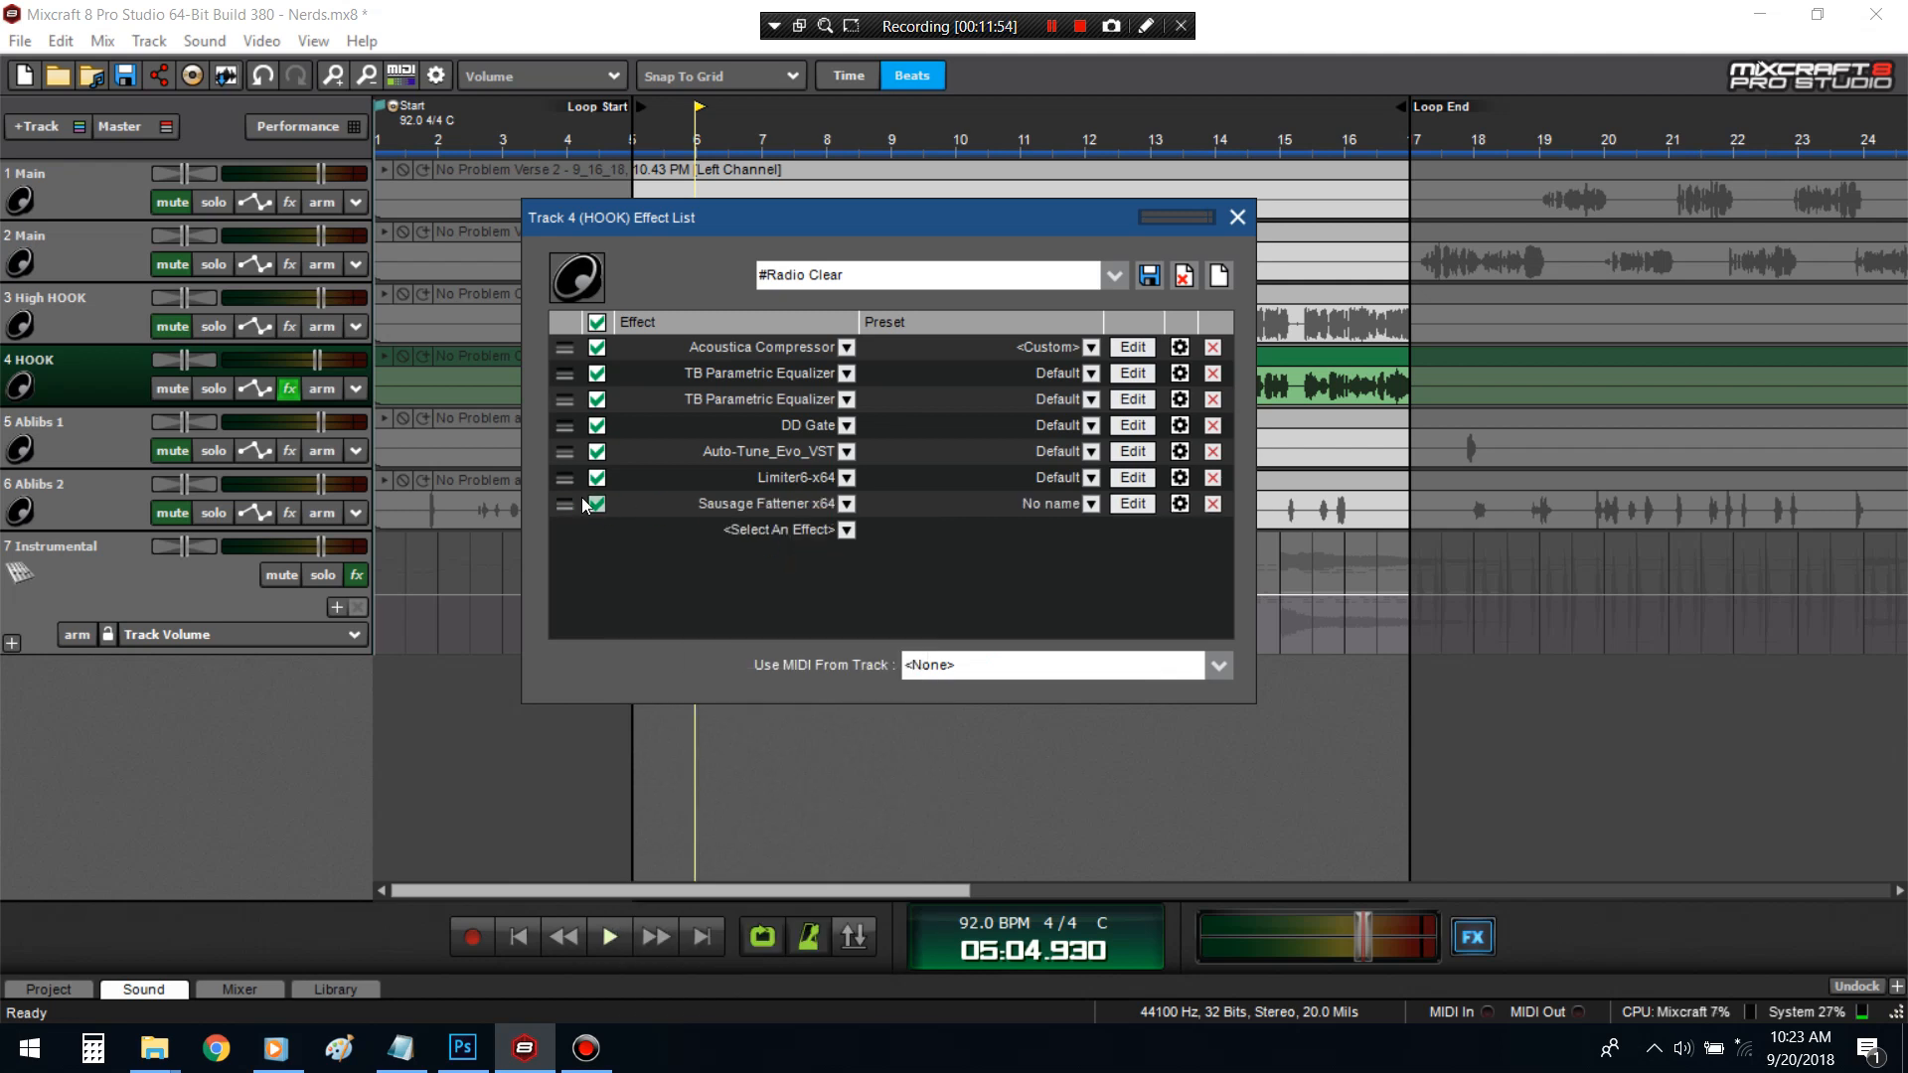
left_click_drag(584, 510, 563, 452)
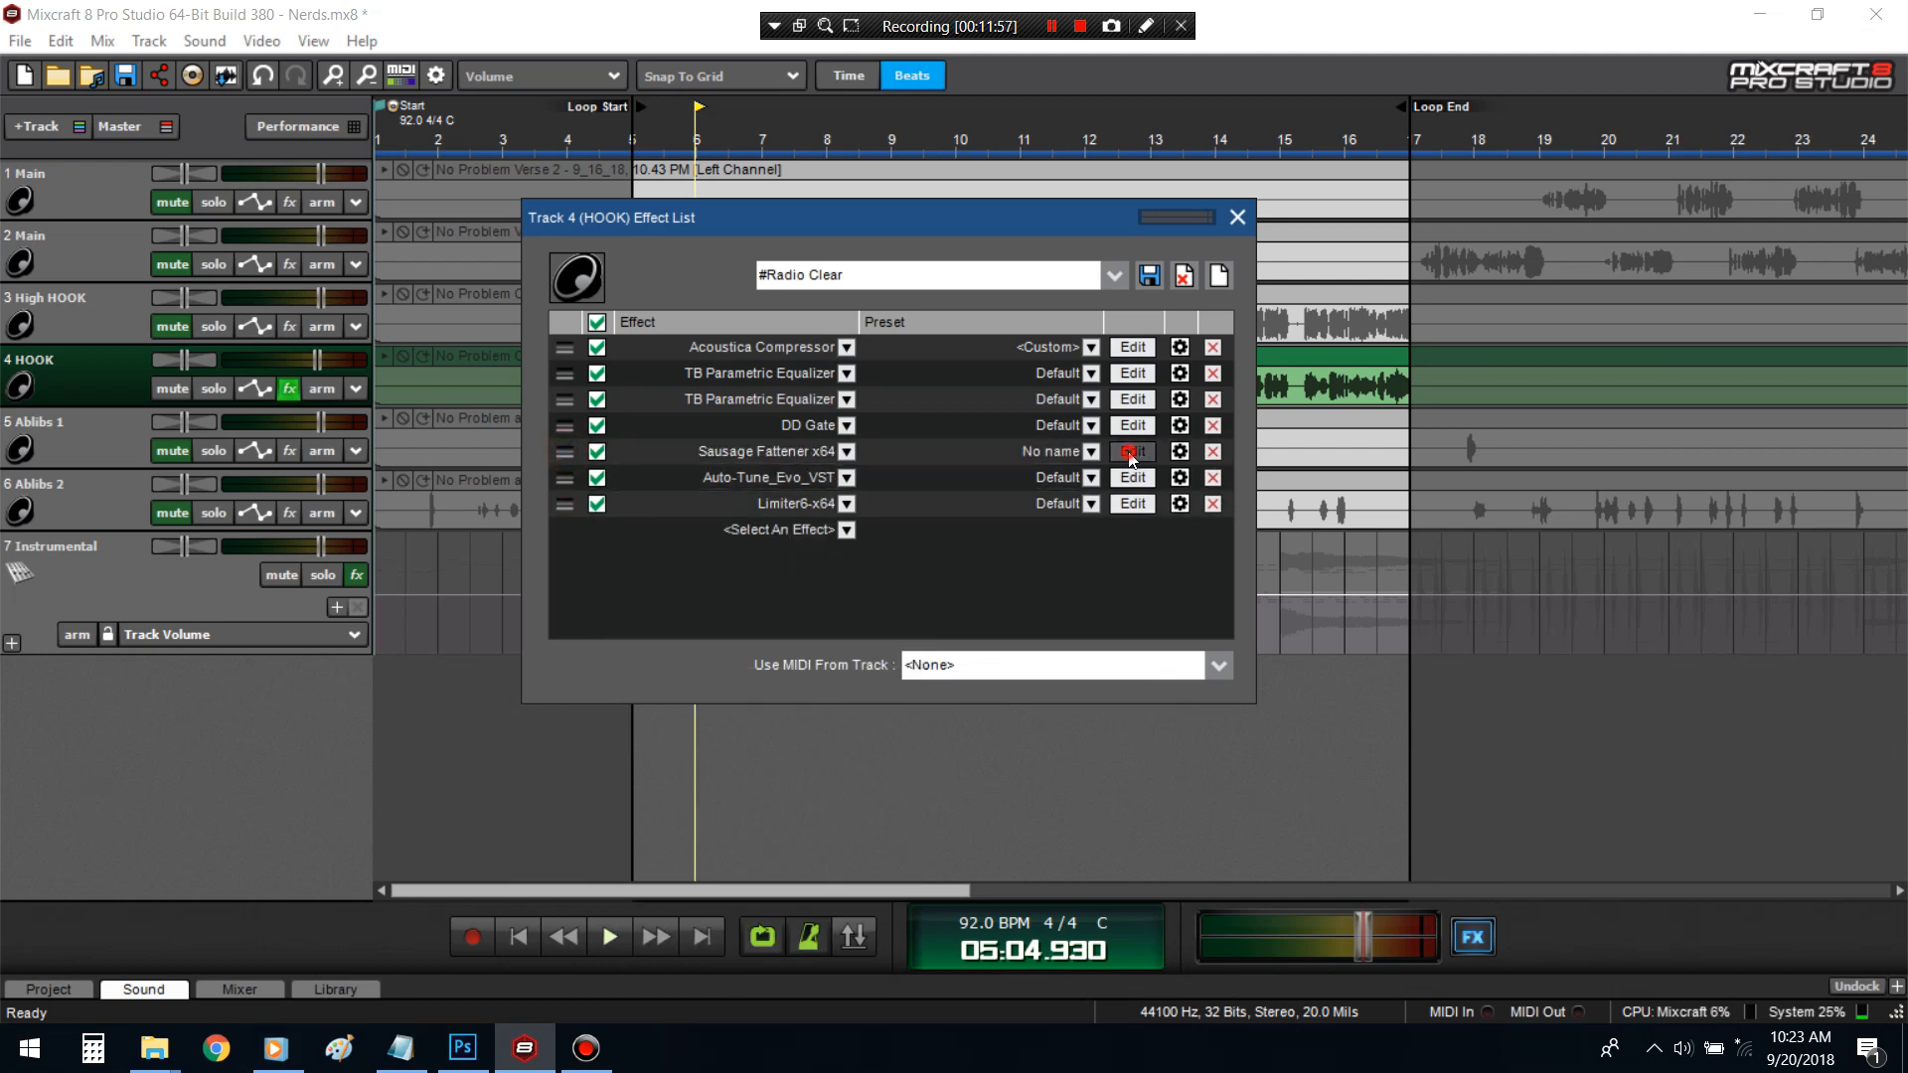
- Open the Sausage Fattener editor, return the playhead to the loop start and keep the HOOK clip in view
left_click(1129, 452)
left_click_drag(1203, 248, 1284, 379)
left_click(634, 142)
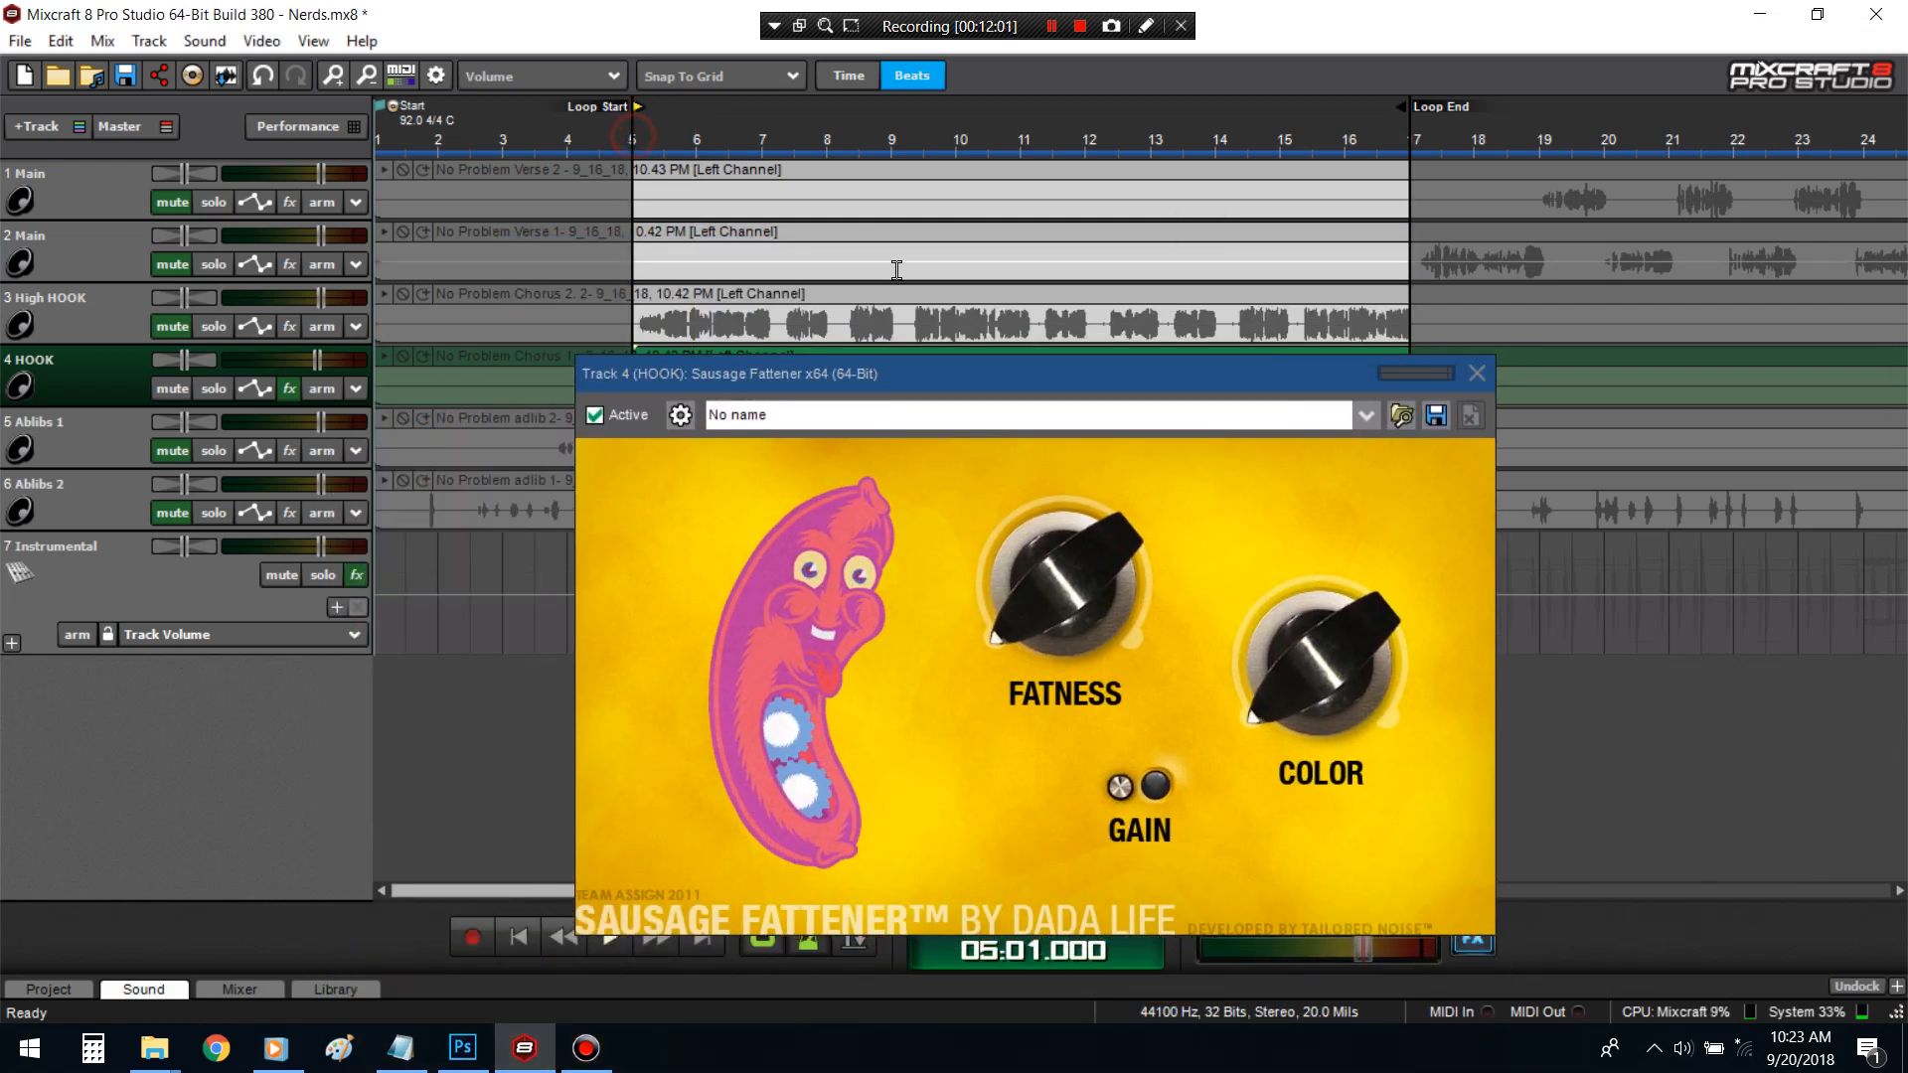
left_click_drag(1031, 598, 1017, 573)
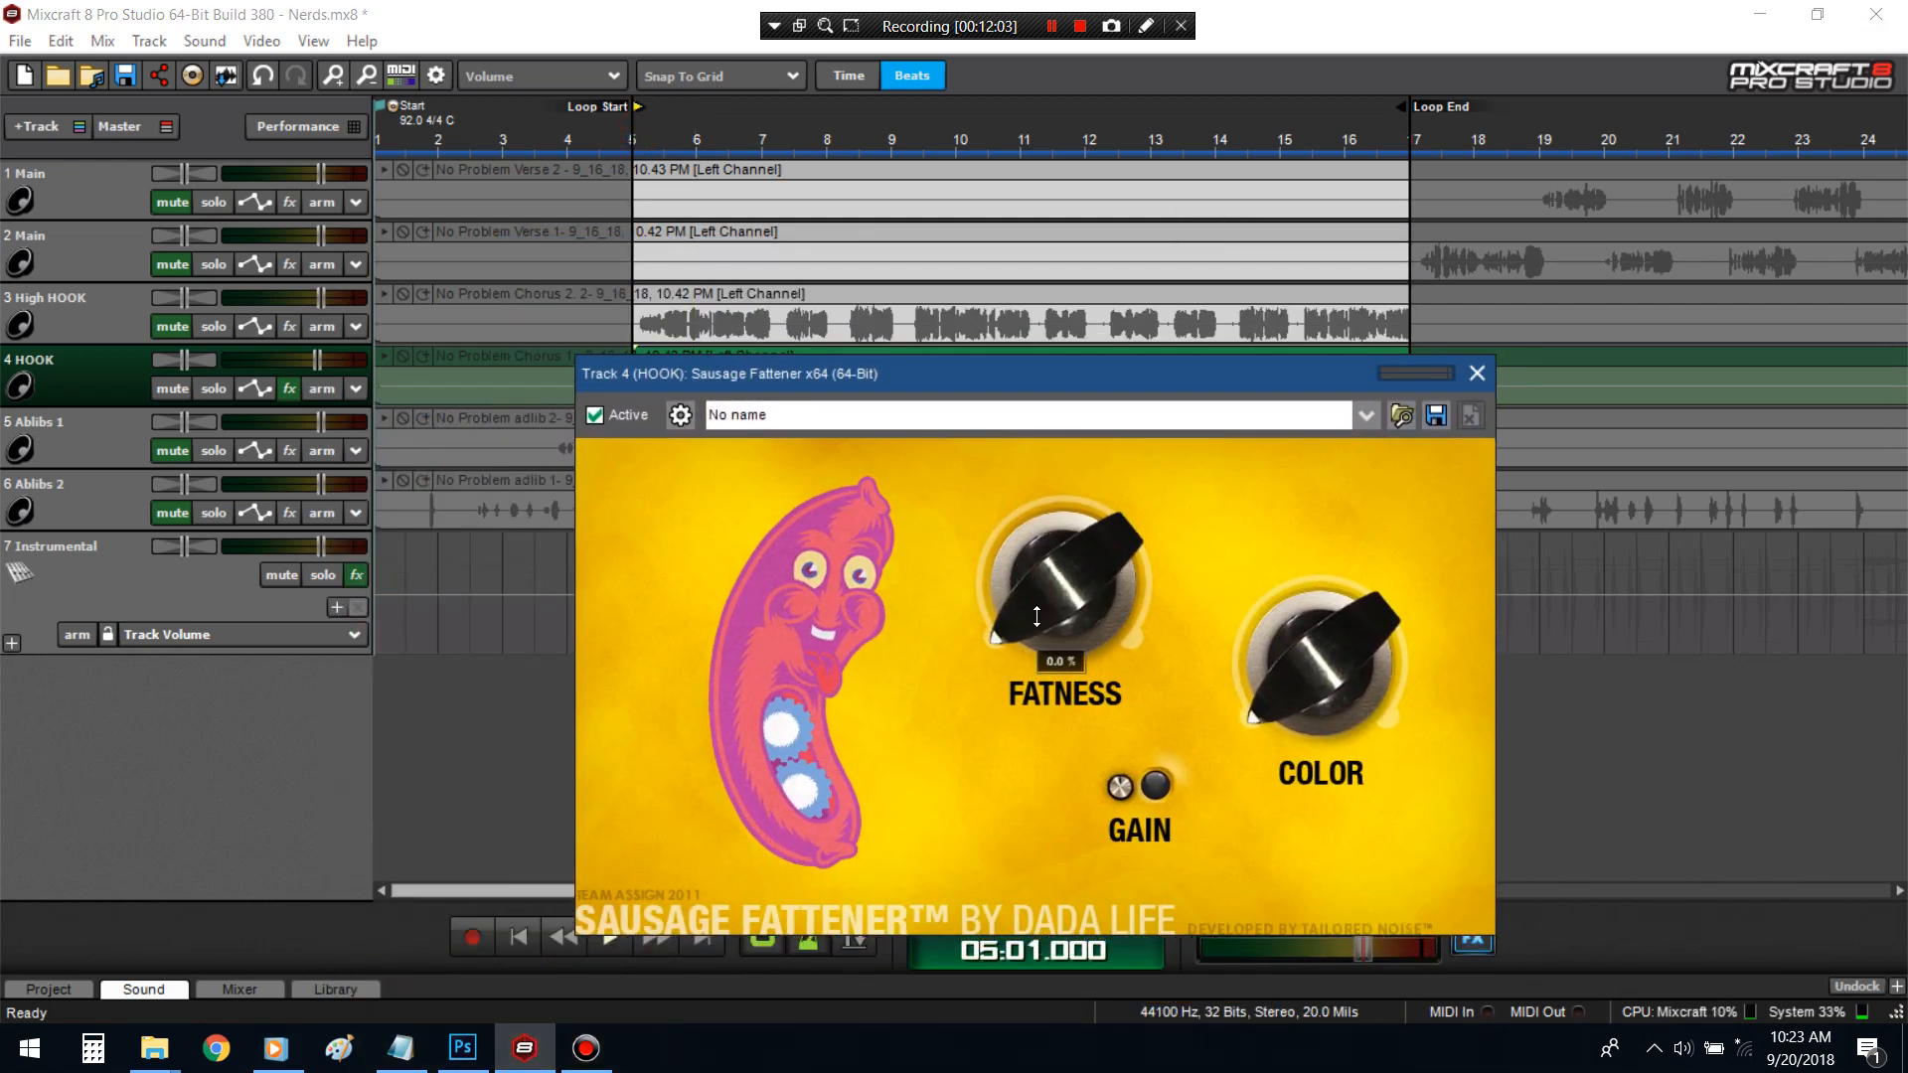
left_click_drag(912, 374, 873, 433)
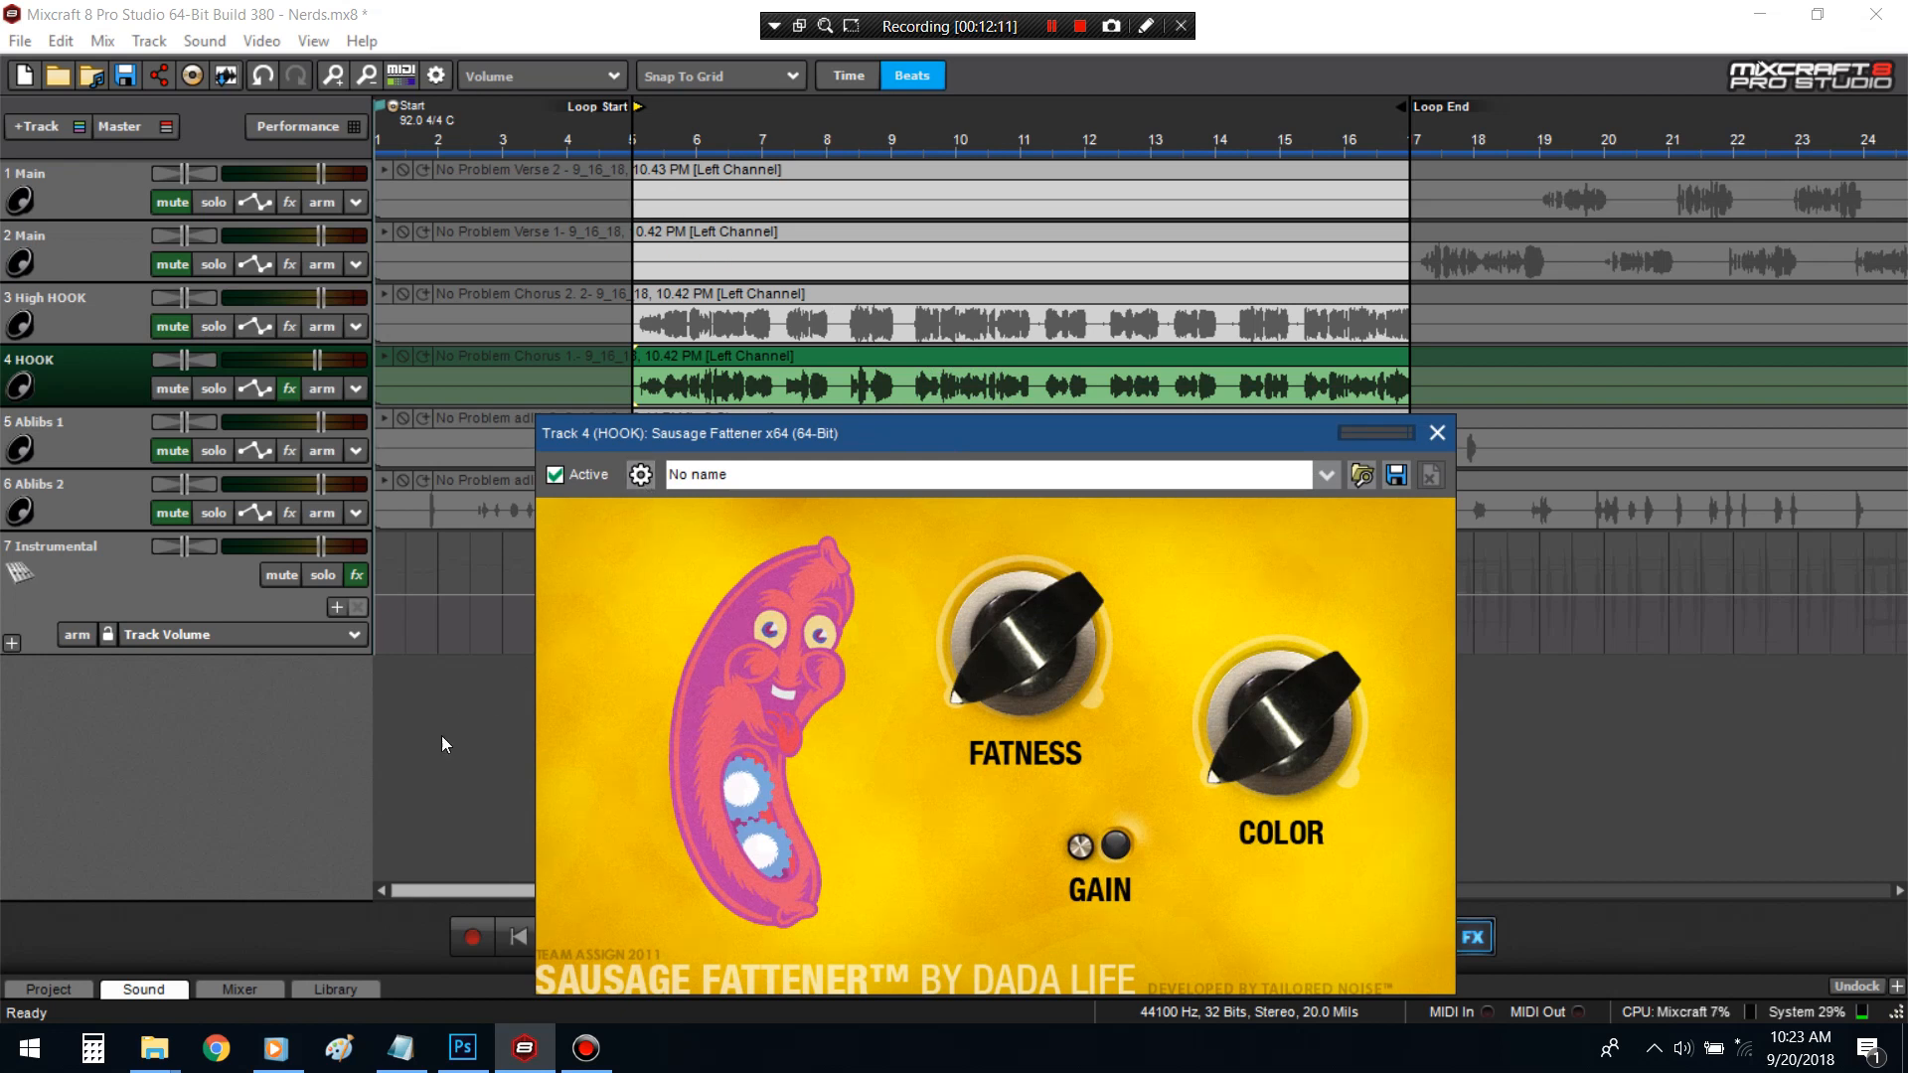
- Play the loop, set Sausage Fattener's Fatness to about 3 %, stop playback and close its editor
left_click(409, 933)
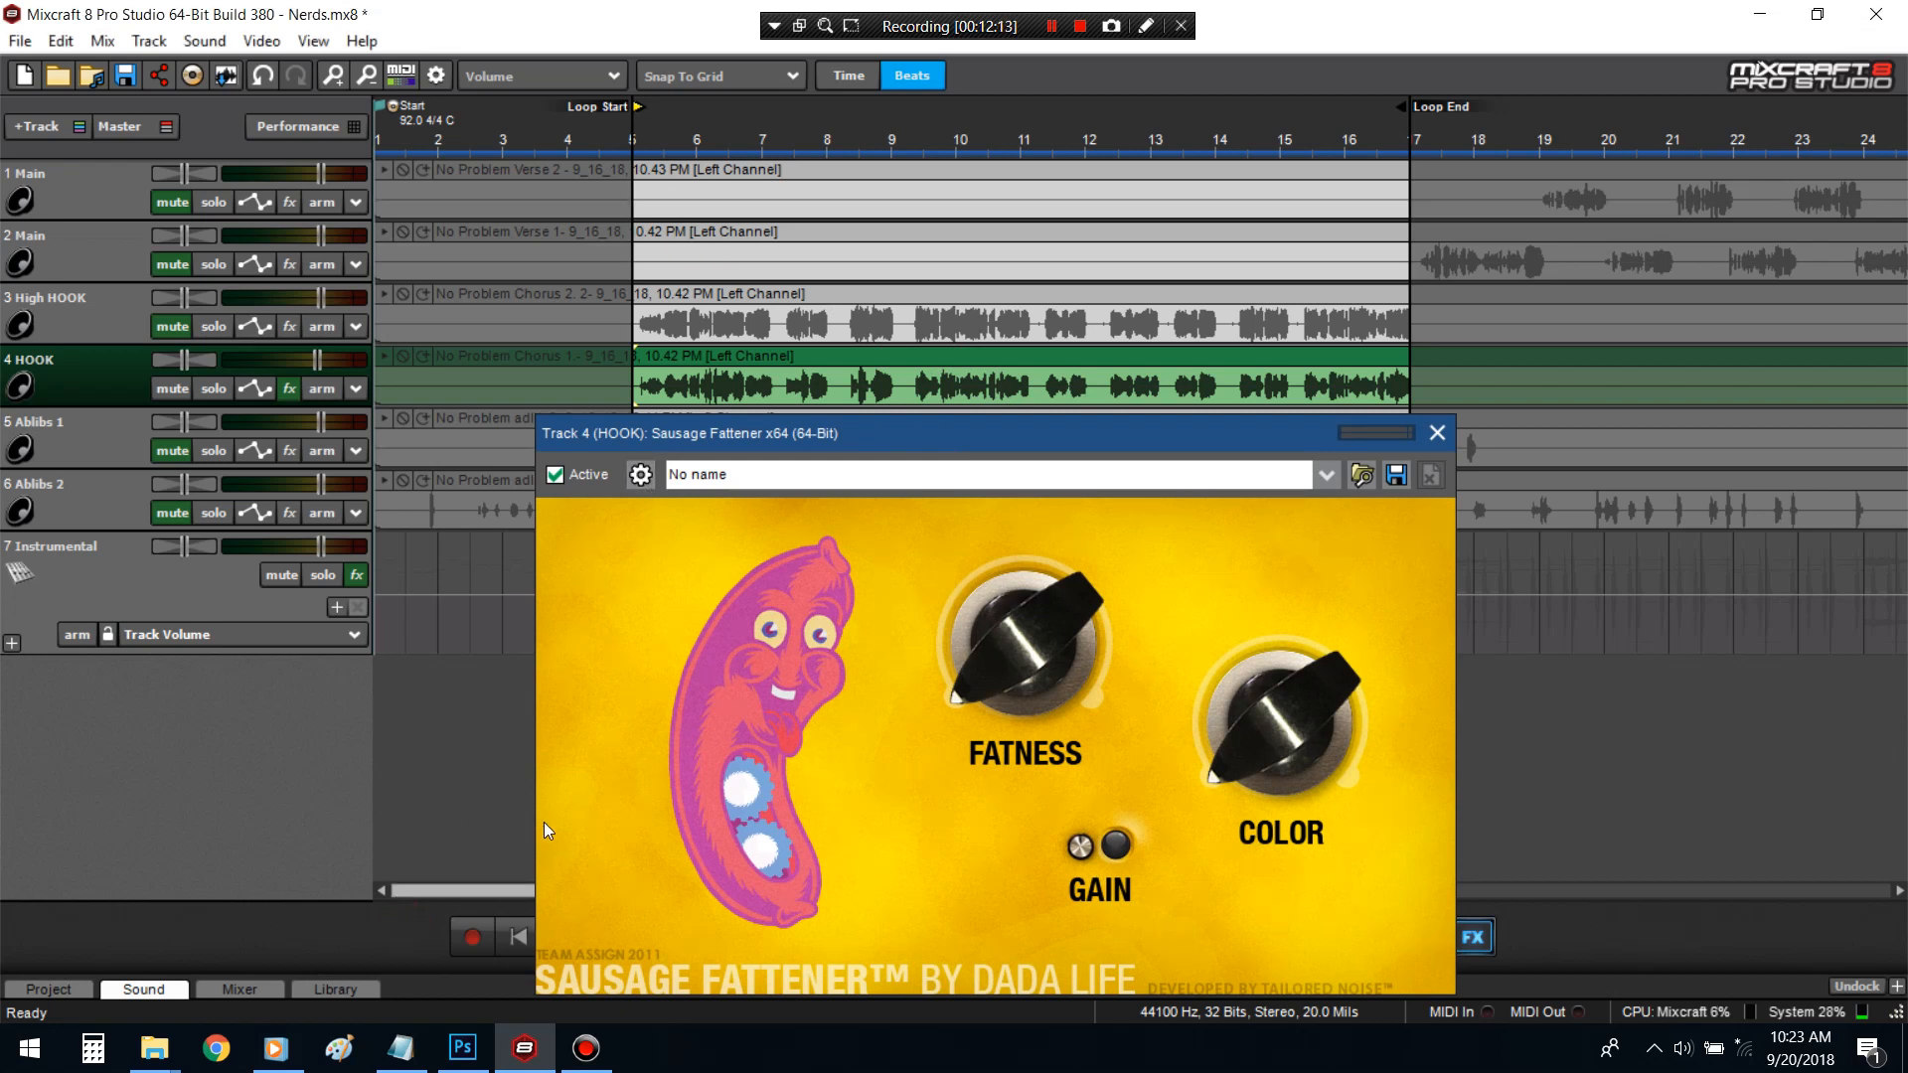
key("space")
left_click_drag(997, 646, 998, 656)
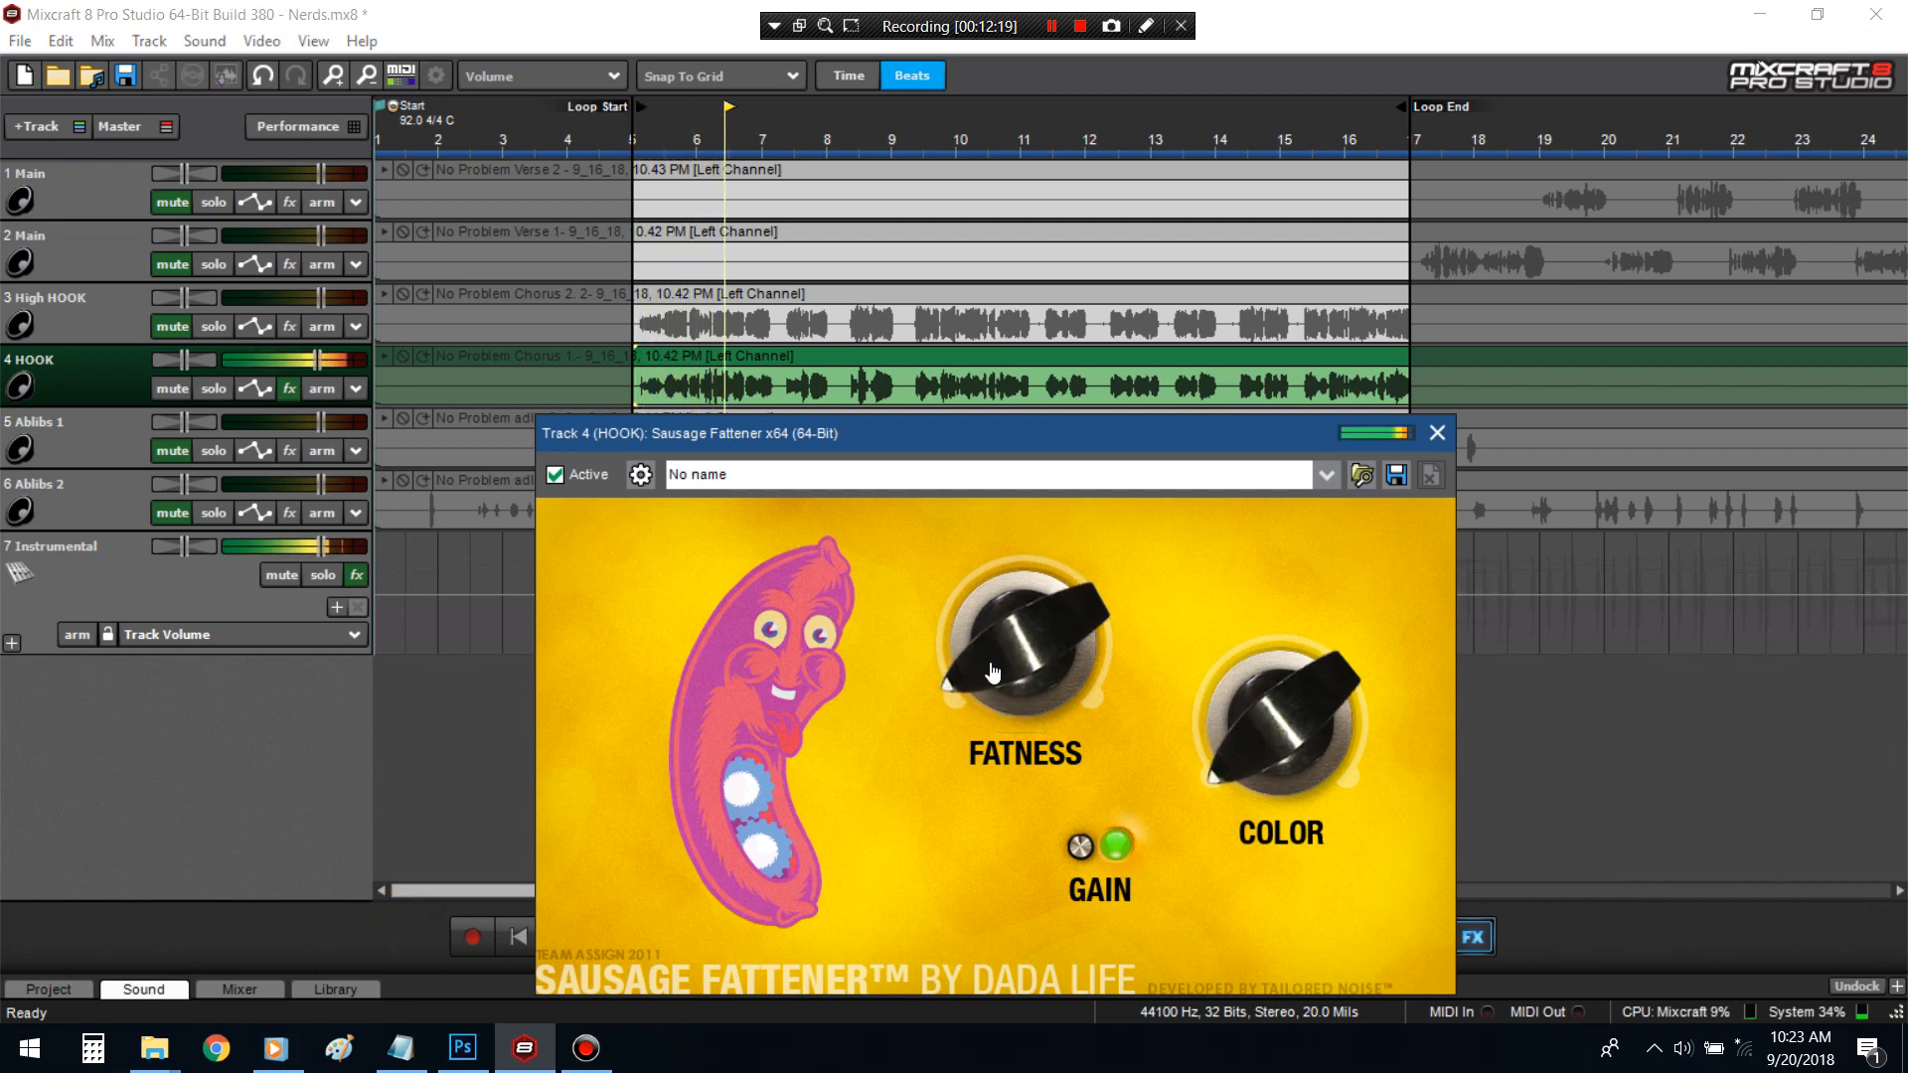
left_click_drag(988, 669, 987, 686)
key("space")
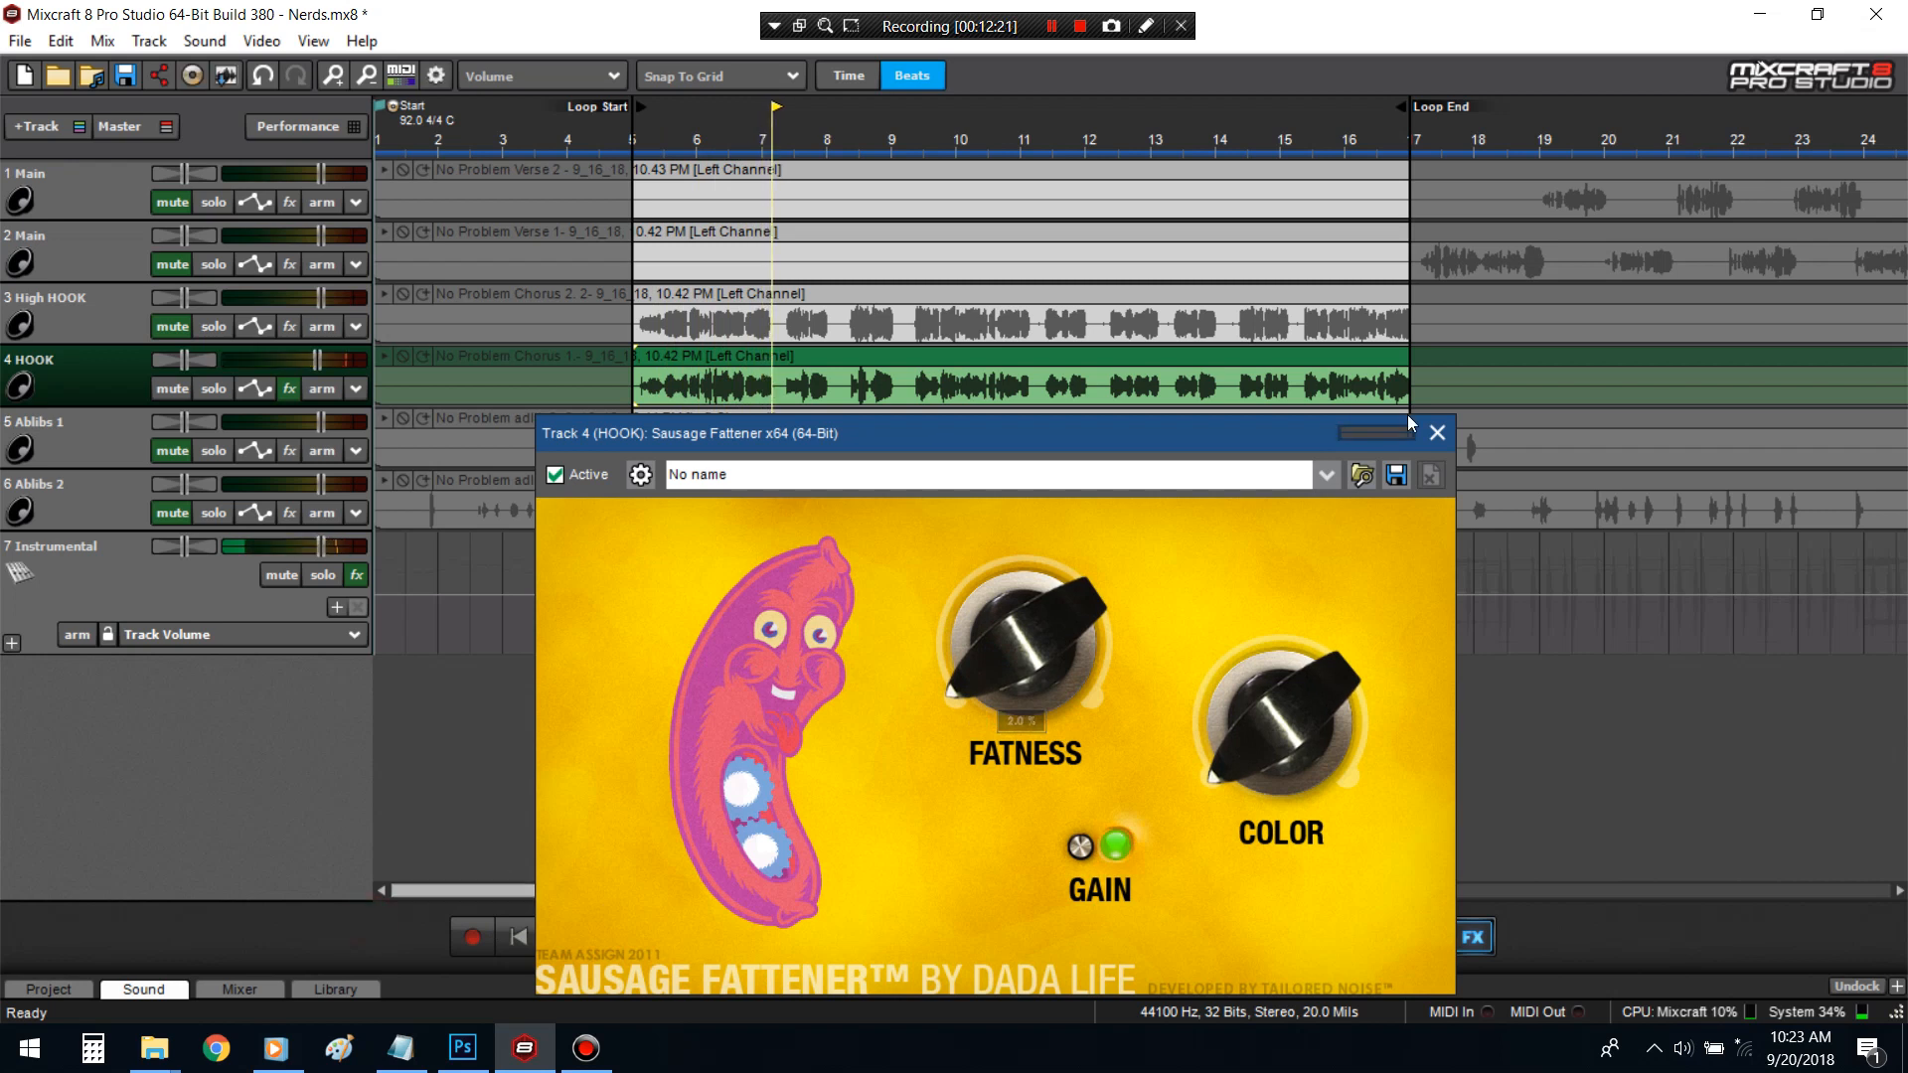
left_click(1437, 432)
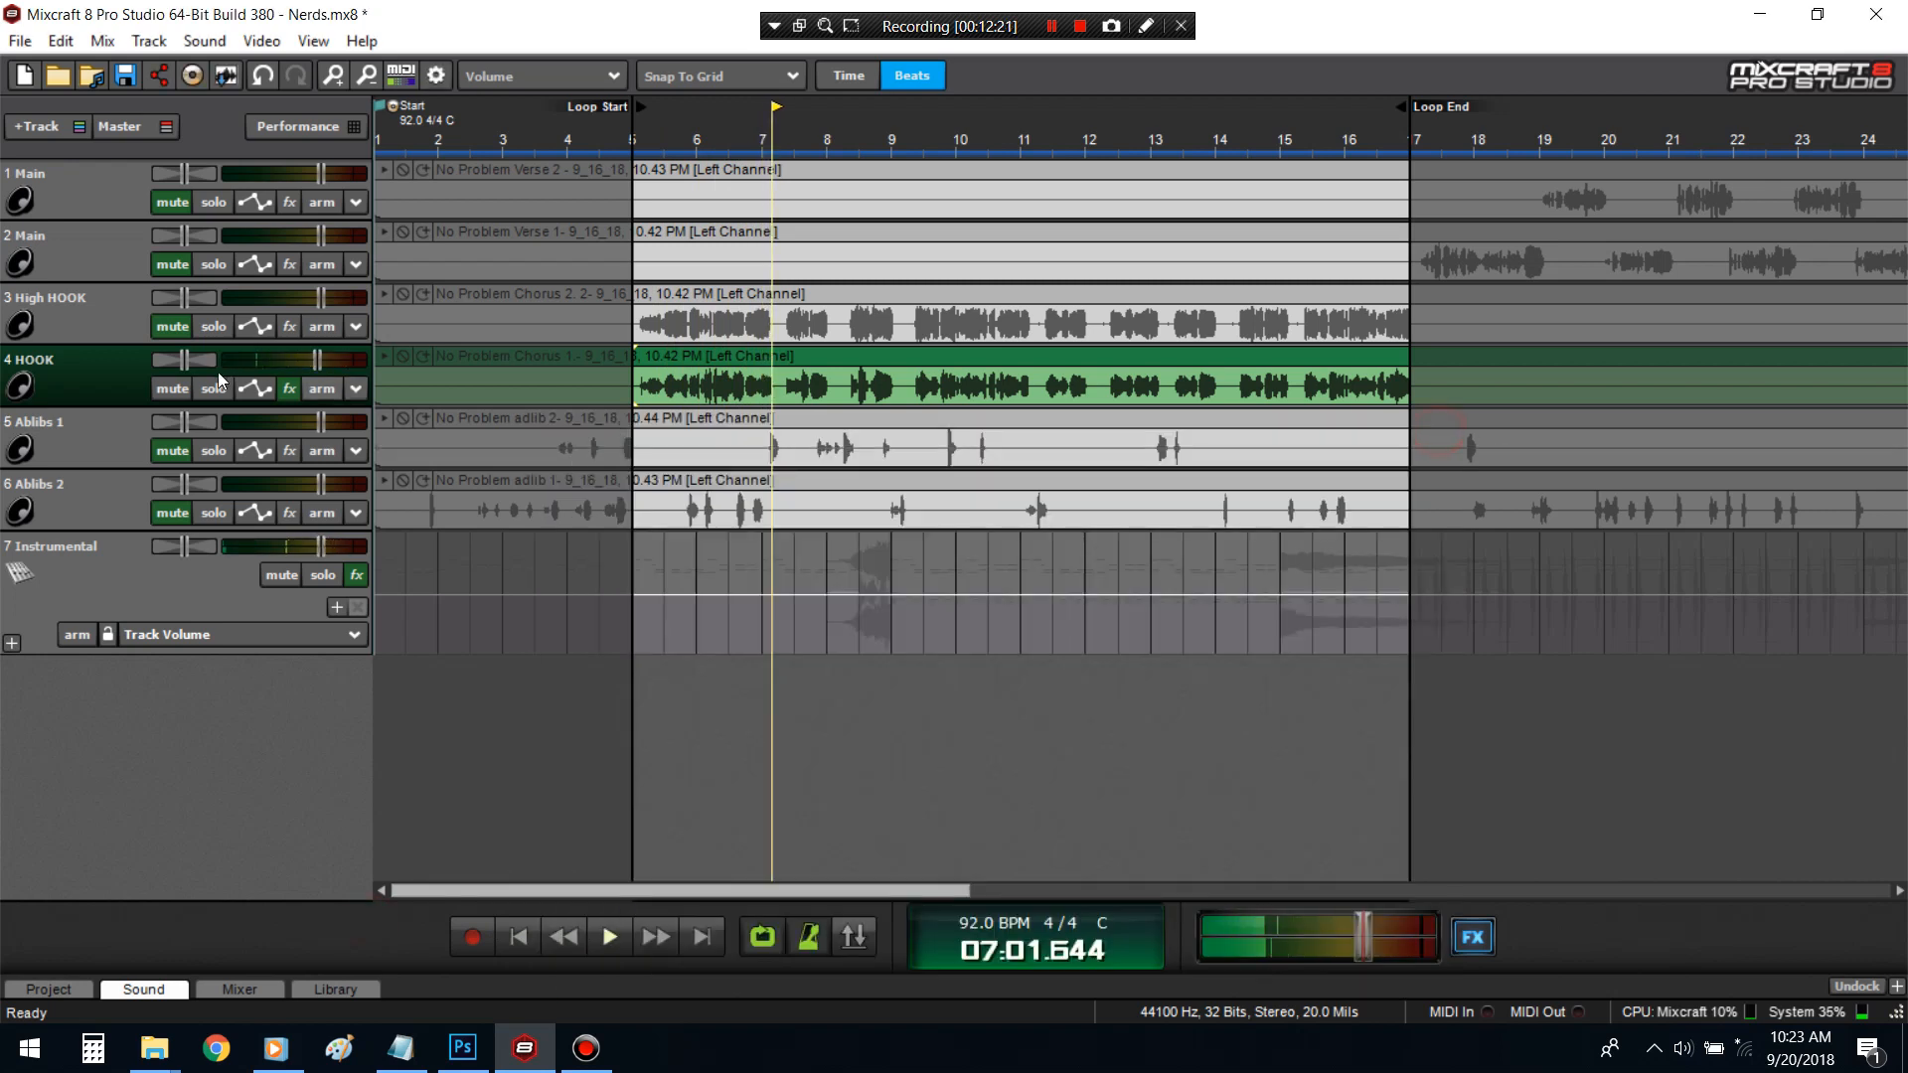
- Move Sausage Fattener x64 ahead of DD Gate in the HOOK effect list and play the loop
left_click(290, 388)
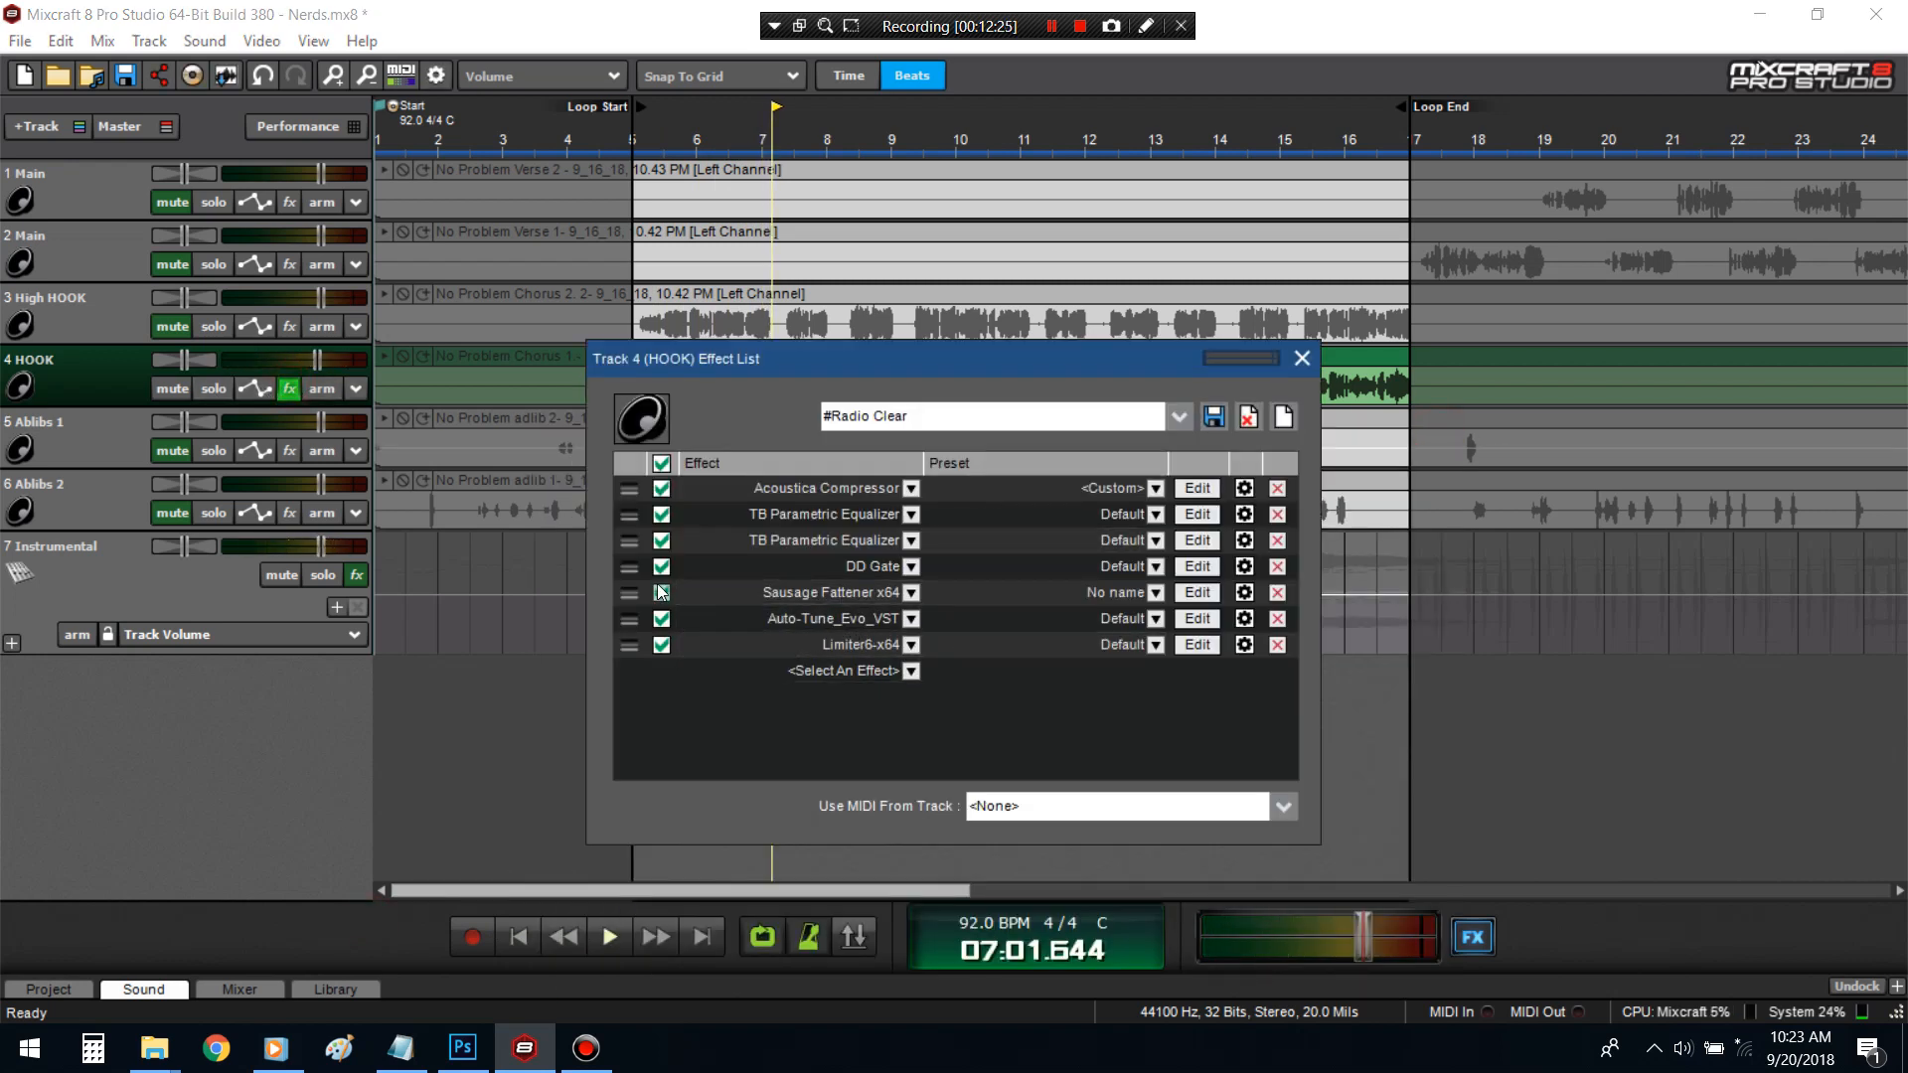
left_click_drag(636, 592, 634, 567)
key("space")
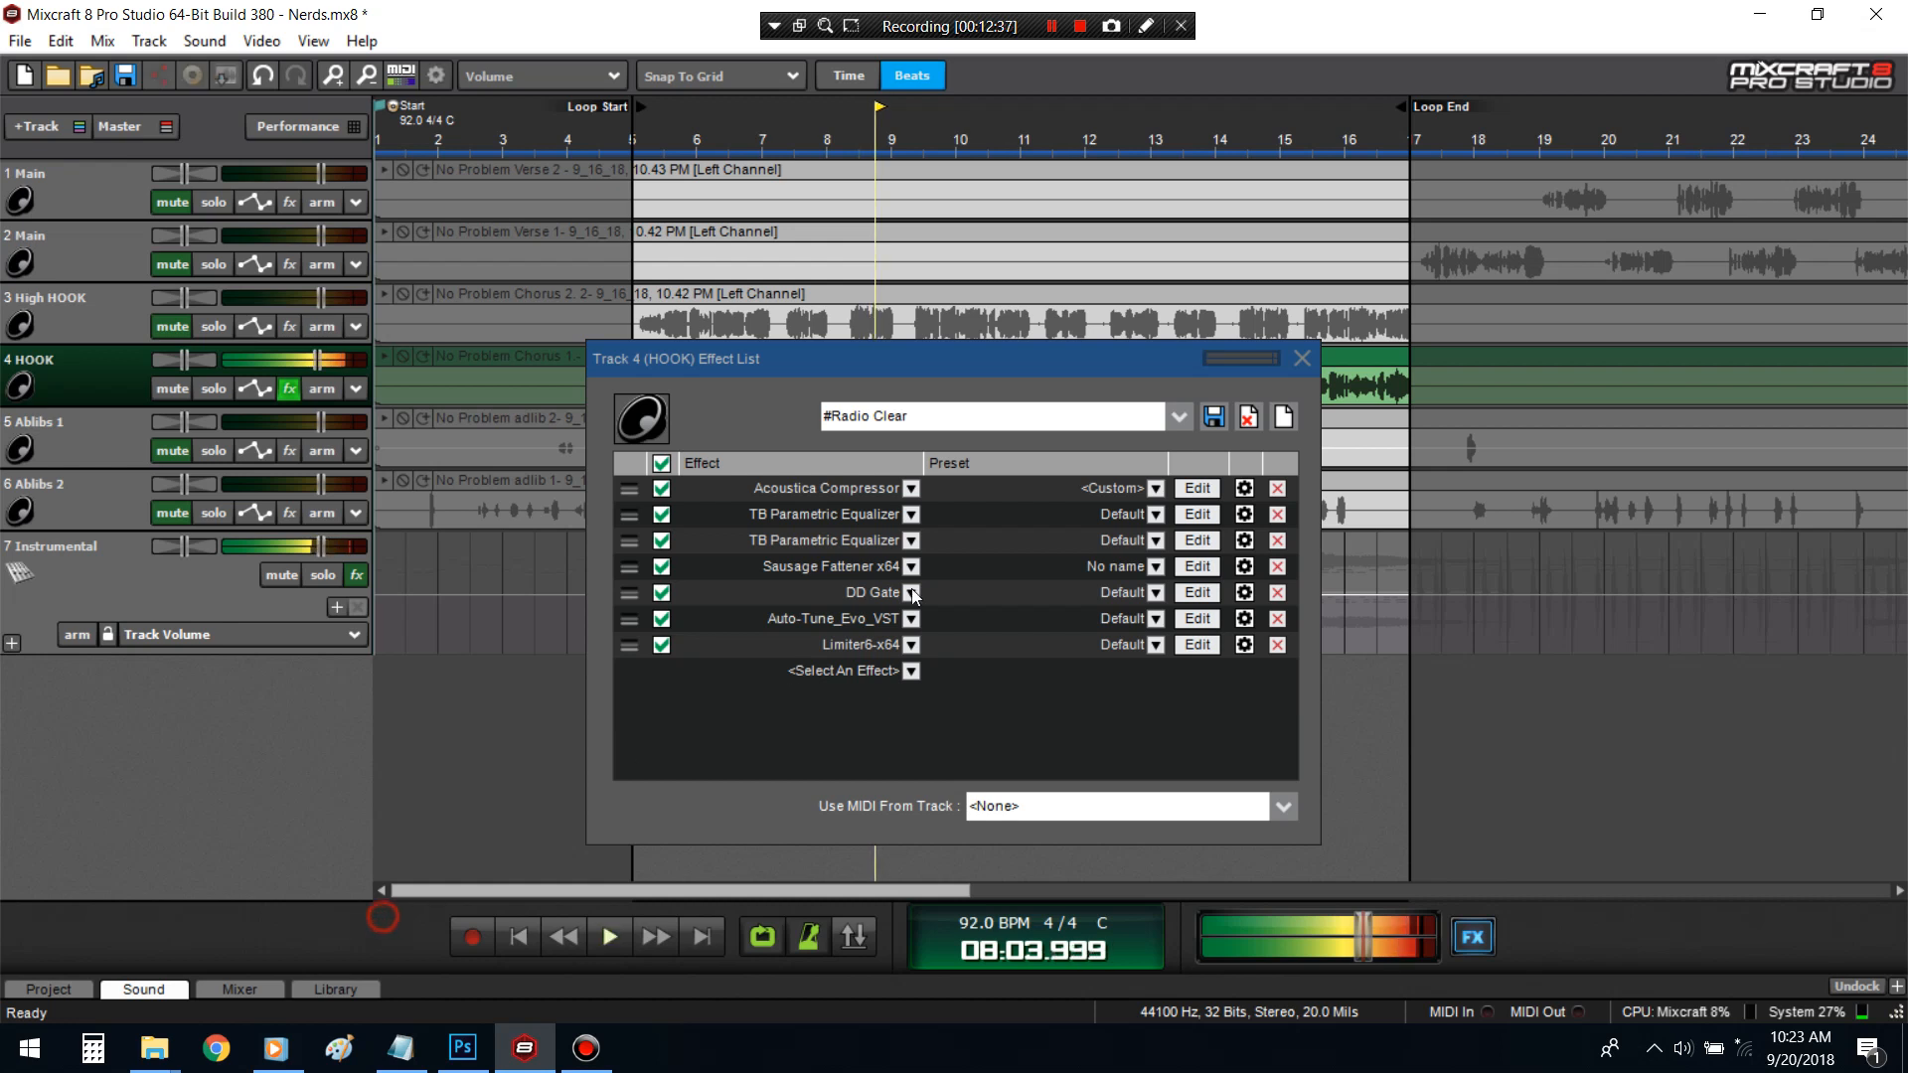
- Reopen the Sausage Fattener editor, set its Gain to about -2 dB and close the HOOK effect list
left_click(1184, 565)
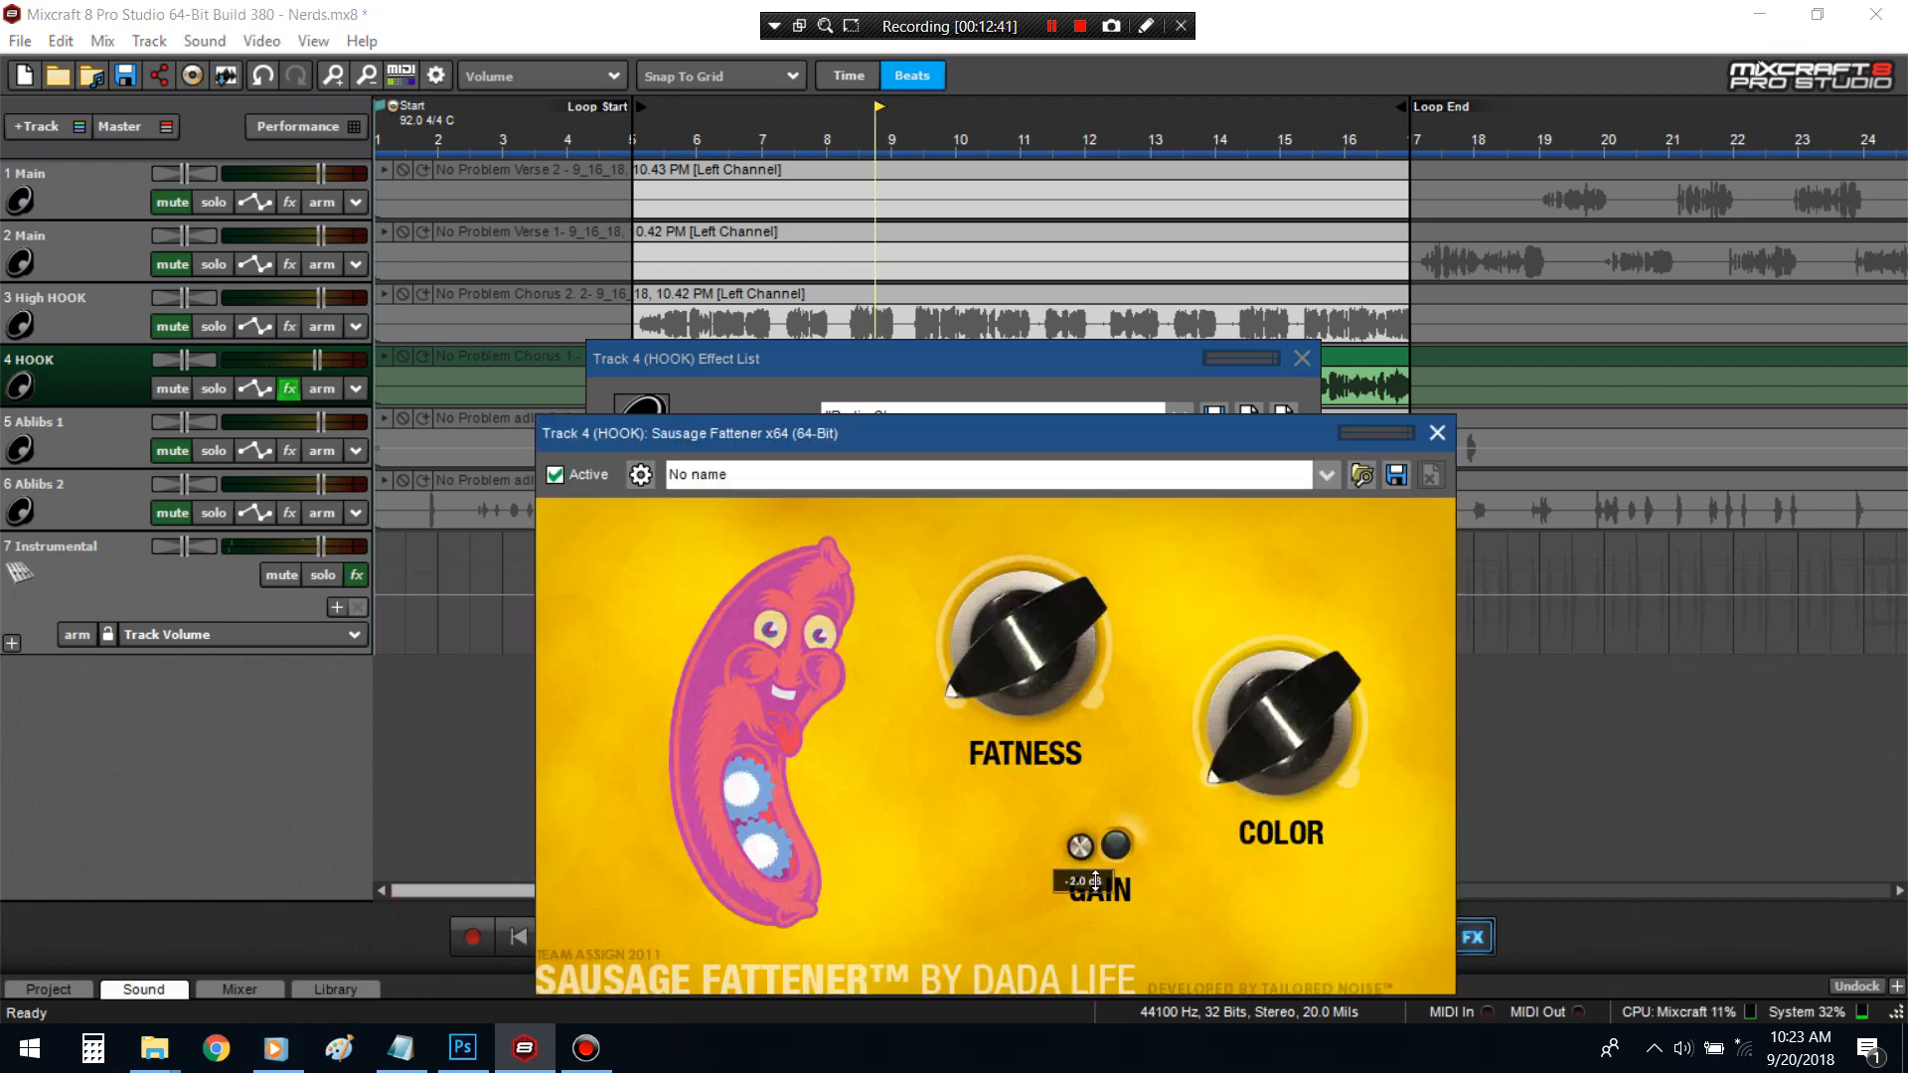
left_click(1302, 358)
mouse_move(1305, 445)
left_mouse_down()
mouse_move(1293, 706)
mouse_move(1301, 455)
left_mouse_up()
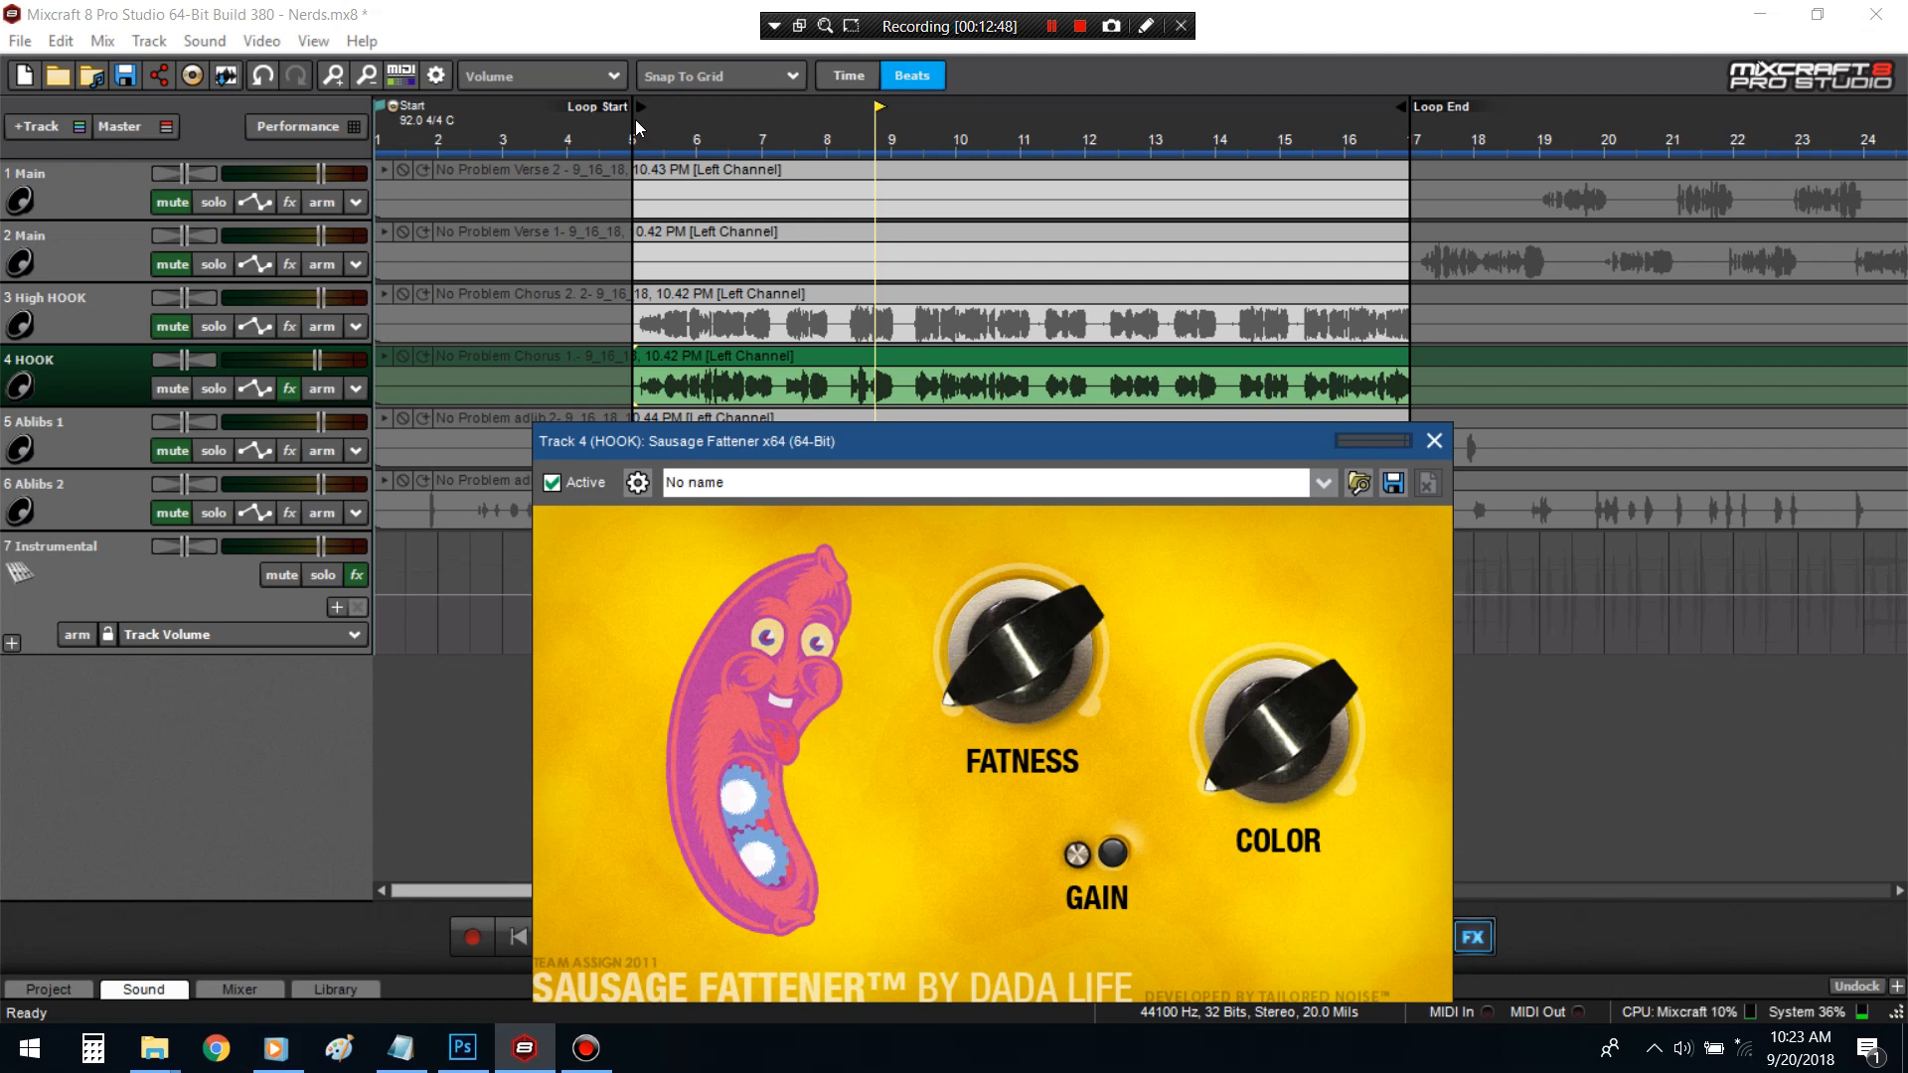
- Play the loop from its start and recheck Sausage Fattener's Gain in the HOOK effect list
left_click(635, 119)
key("space")
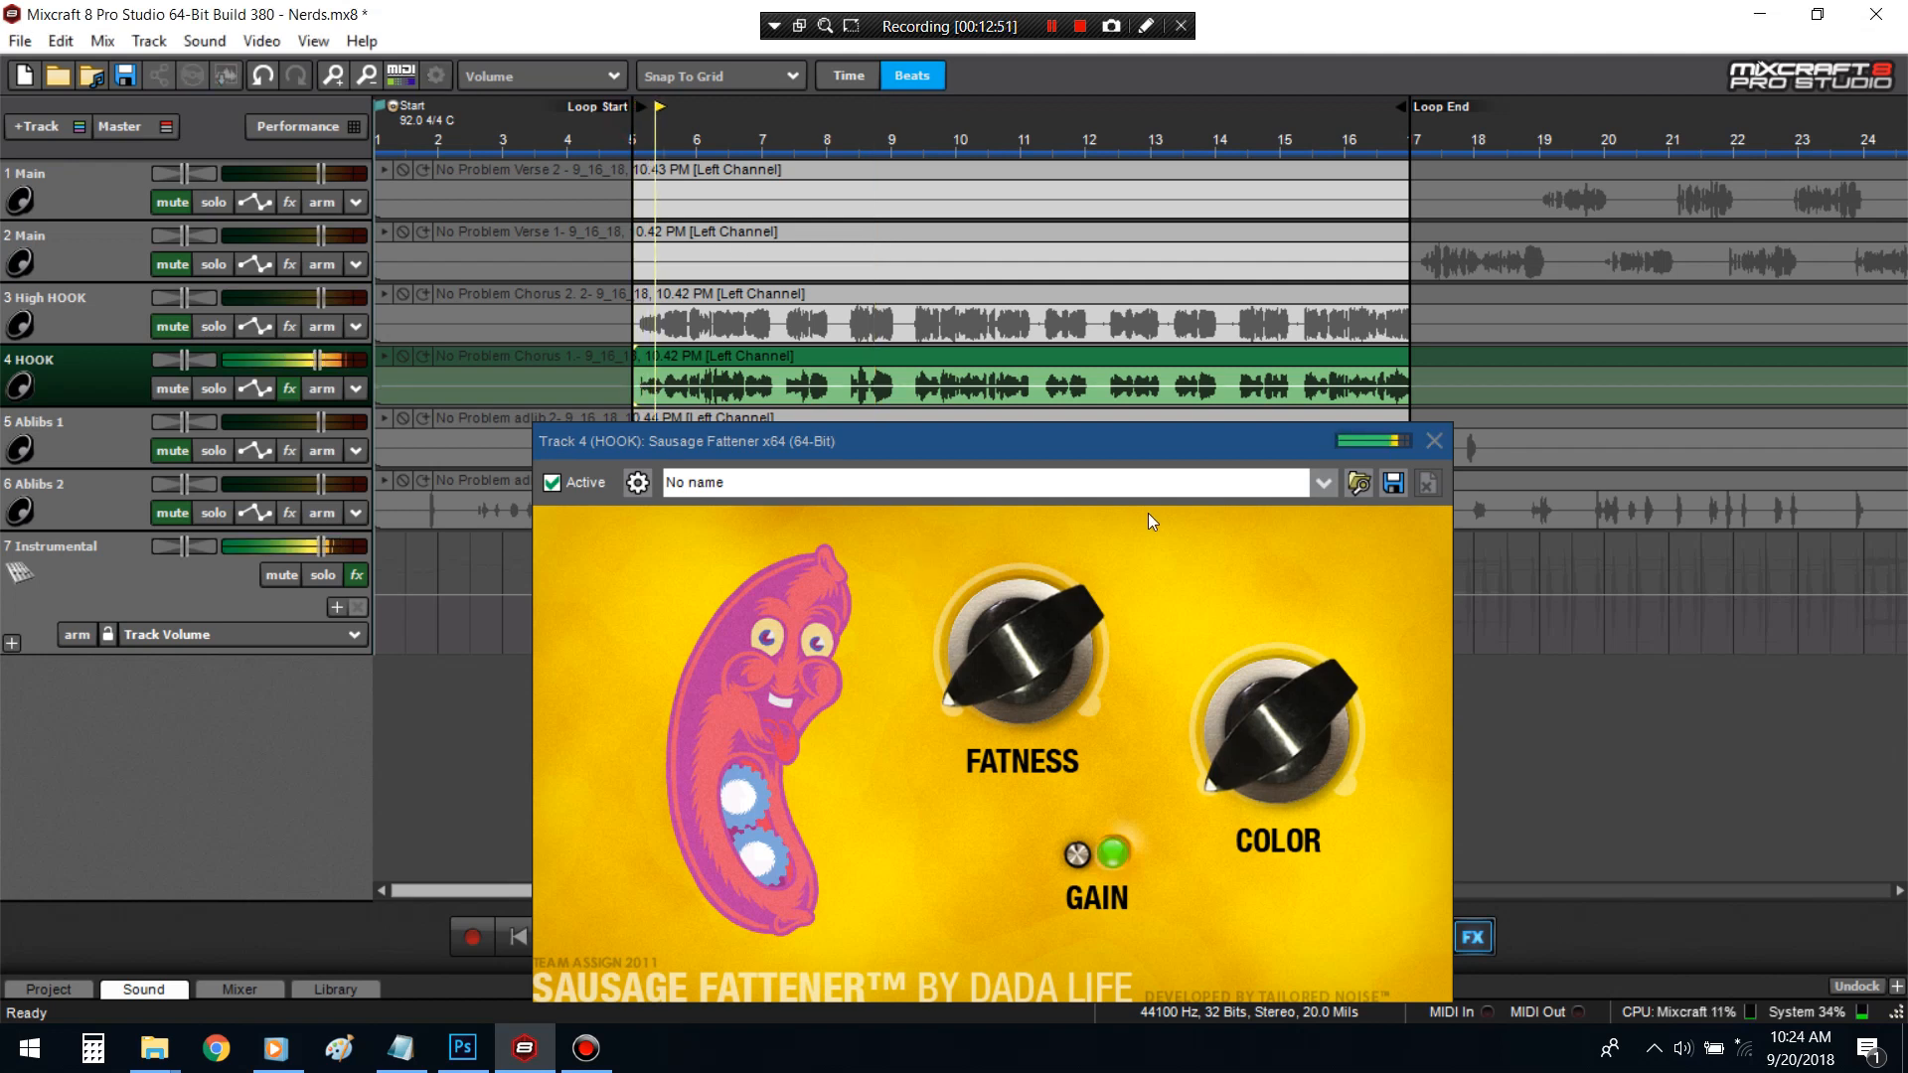
left_click(1434, 440)
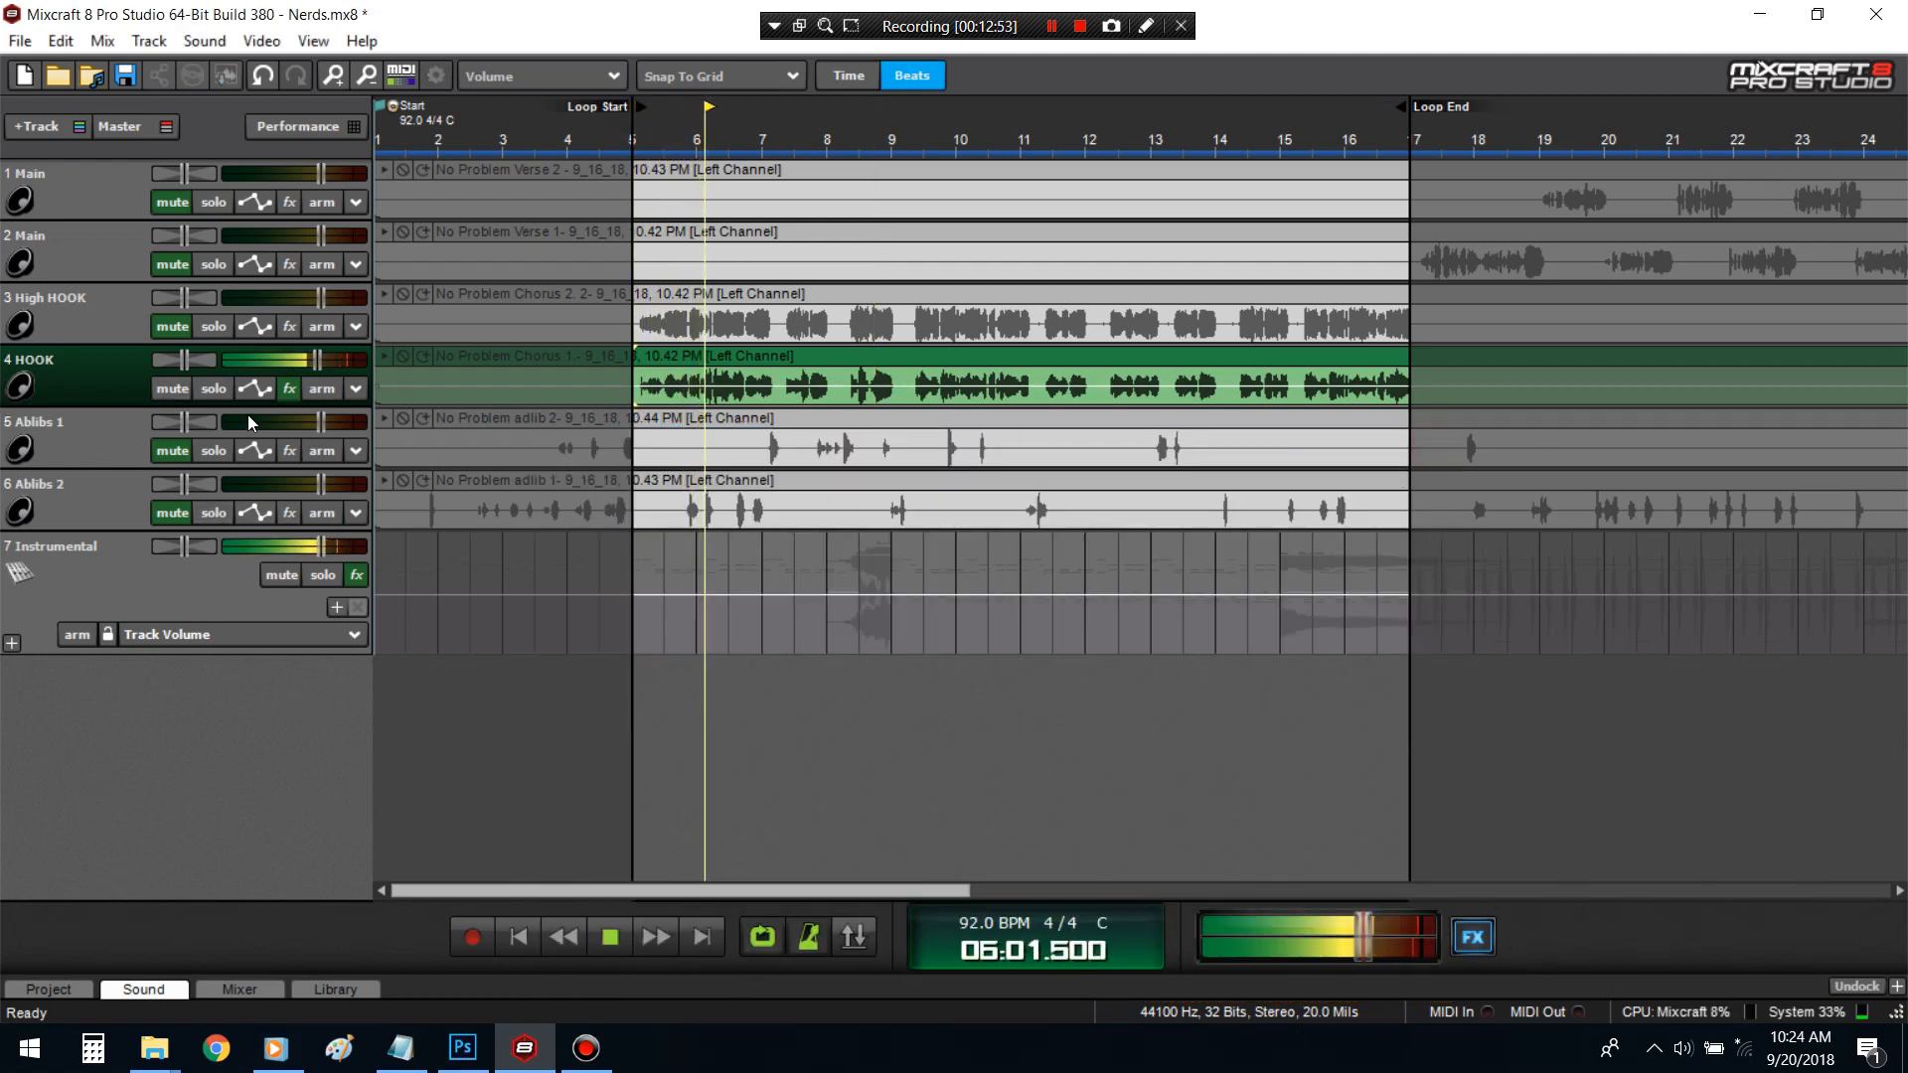
left_click(289, 396)
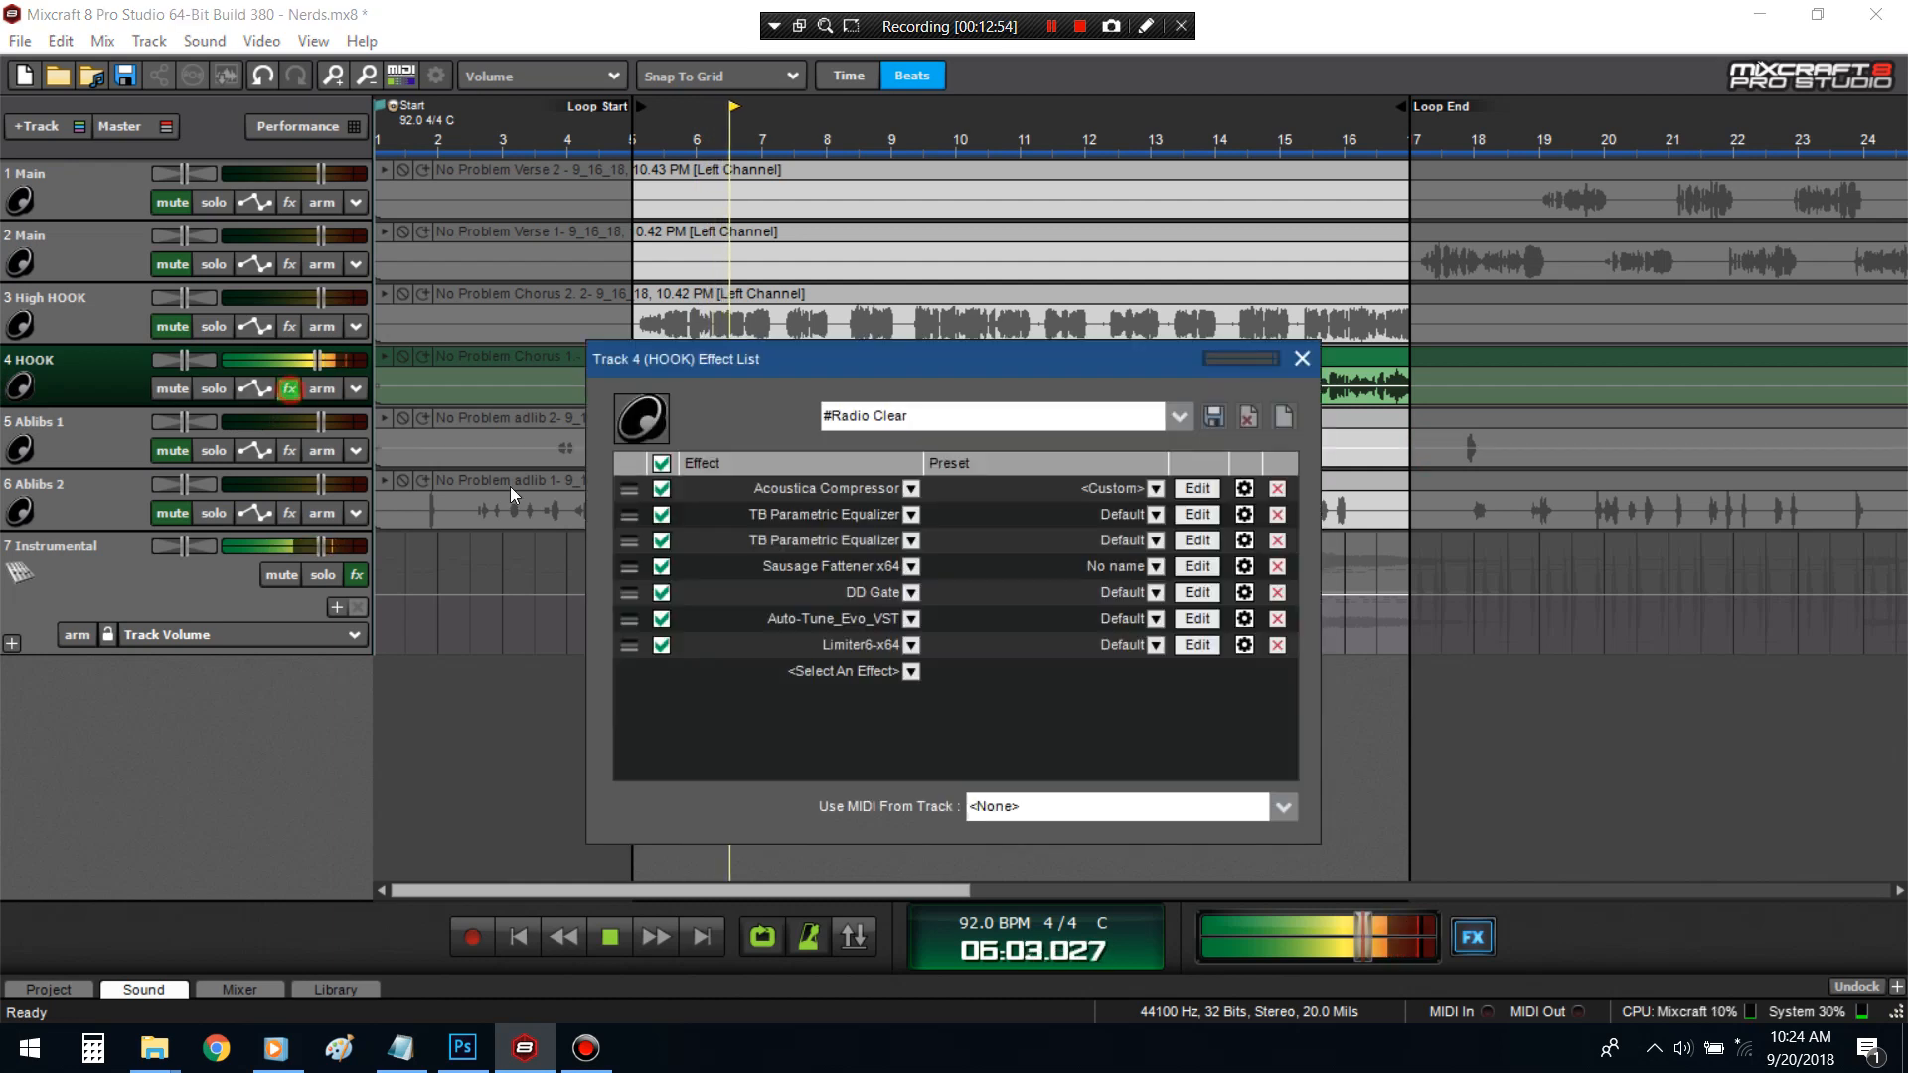
left_click(1186, 569)
mouse_move(1079, 868)
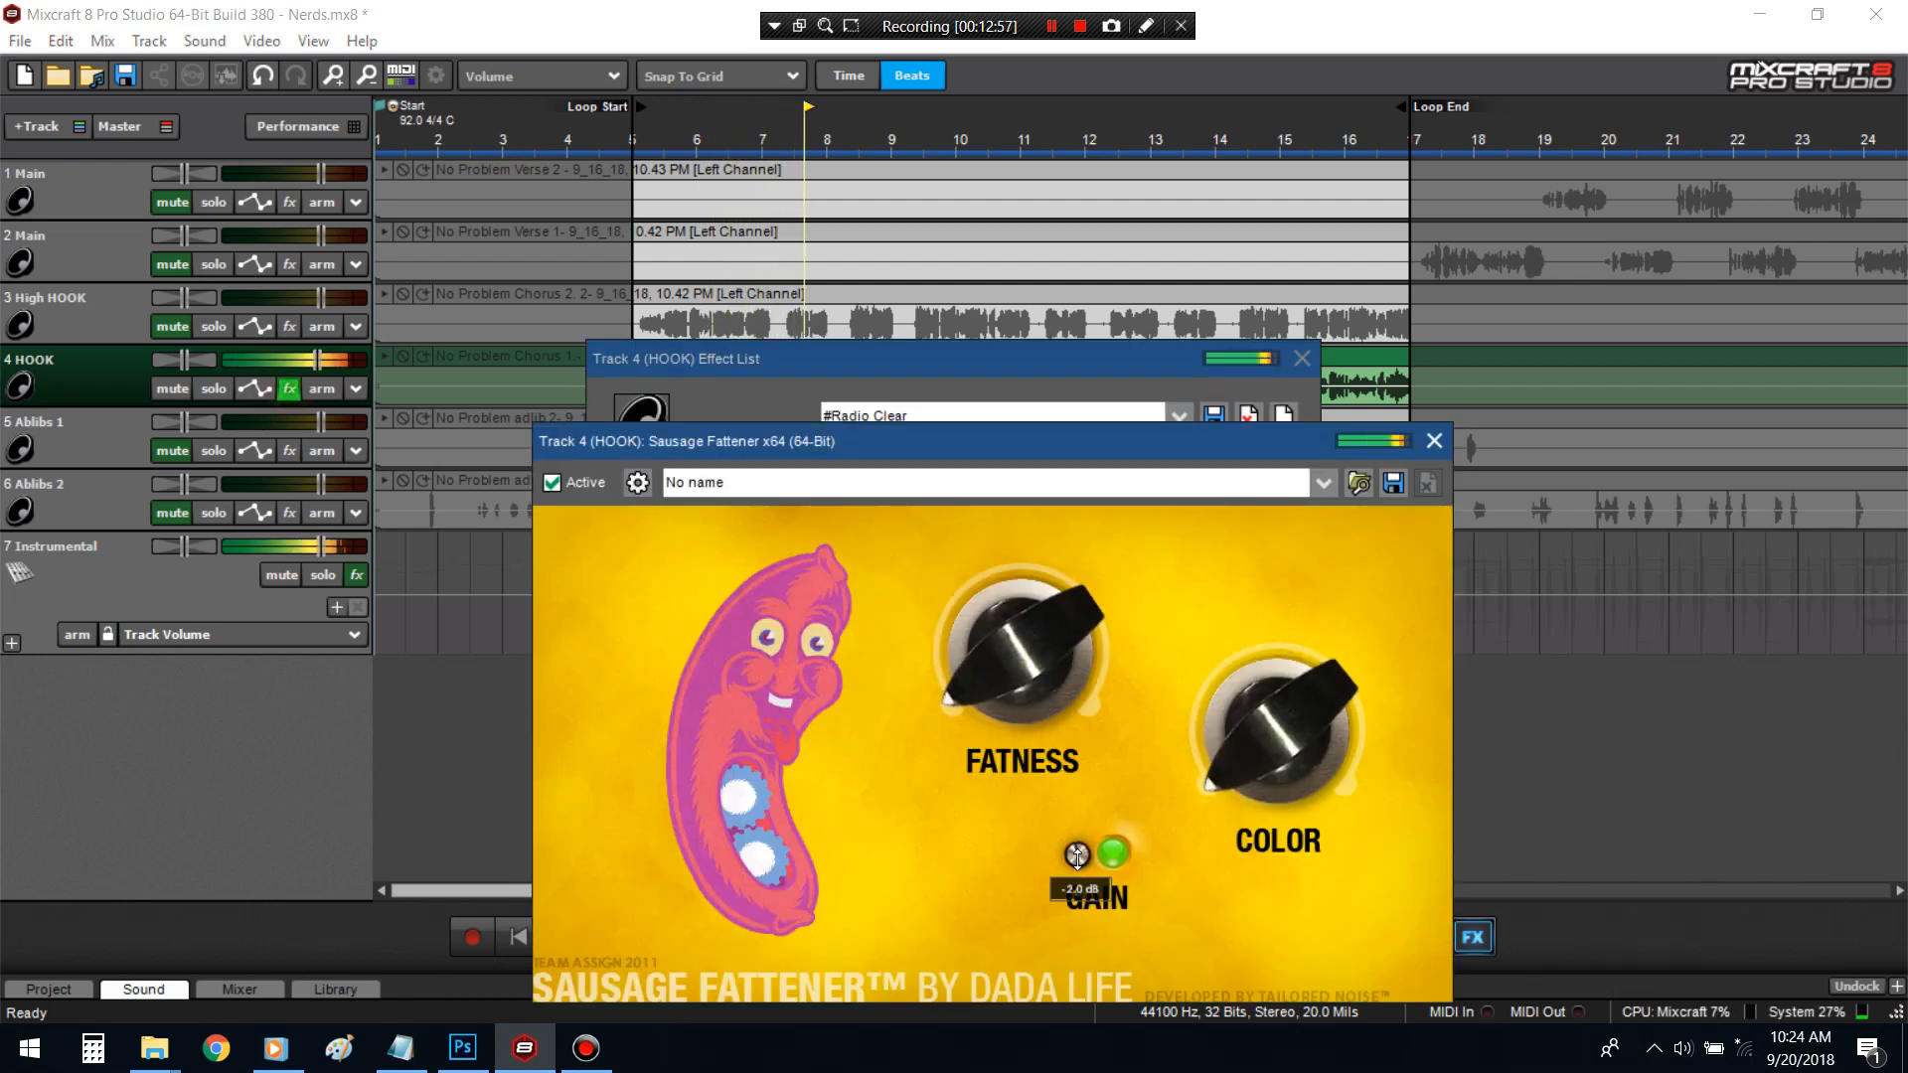
left_click(1434, 440)
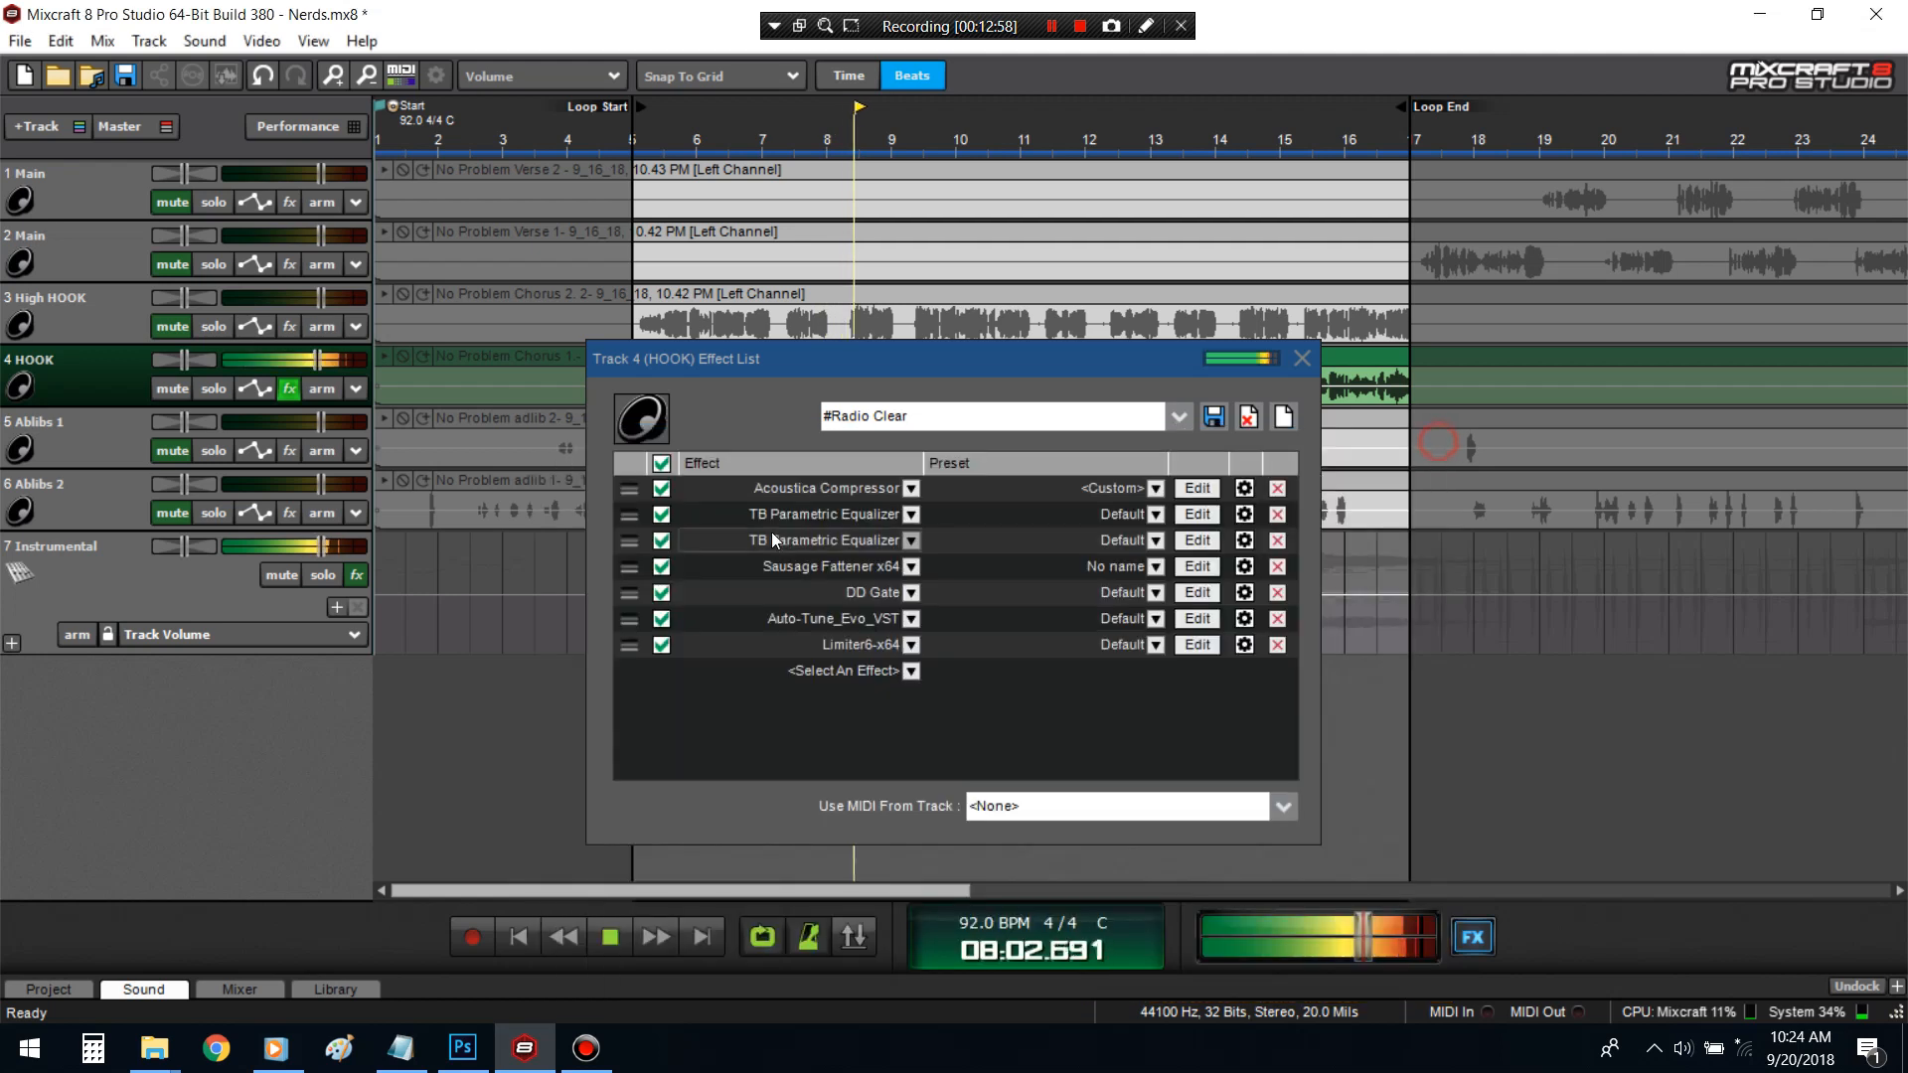
- Stop playback, save the project and add GComp to the HOOK effect chain ahead of Limiter6-x64
key("space")
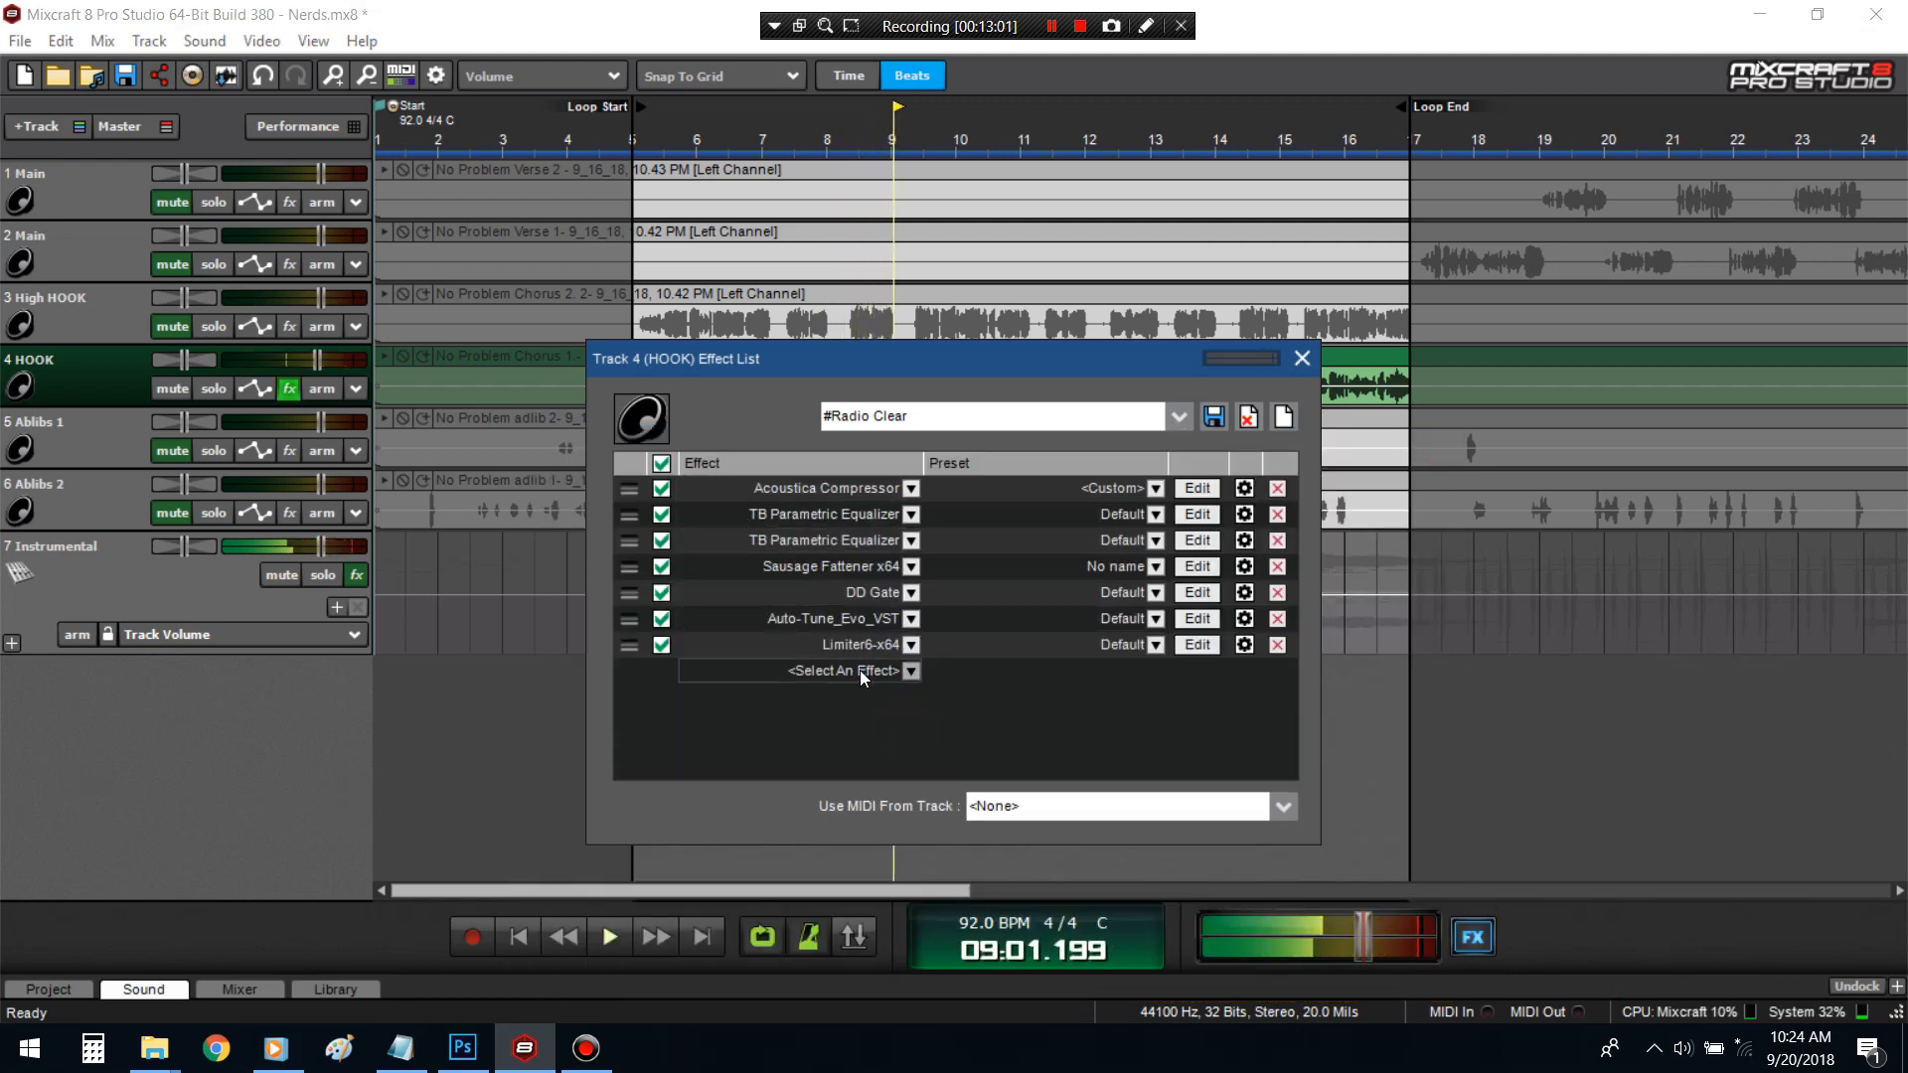
left_click(127, 87)
left_click(819, 674)
scroll(857, 855, "down", 10)
scroll(855, 872, "down", 6)
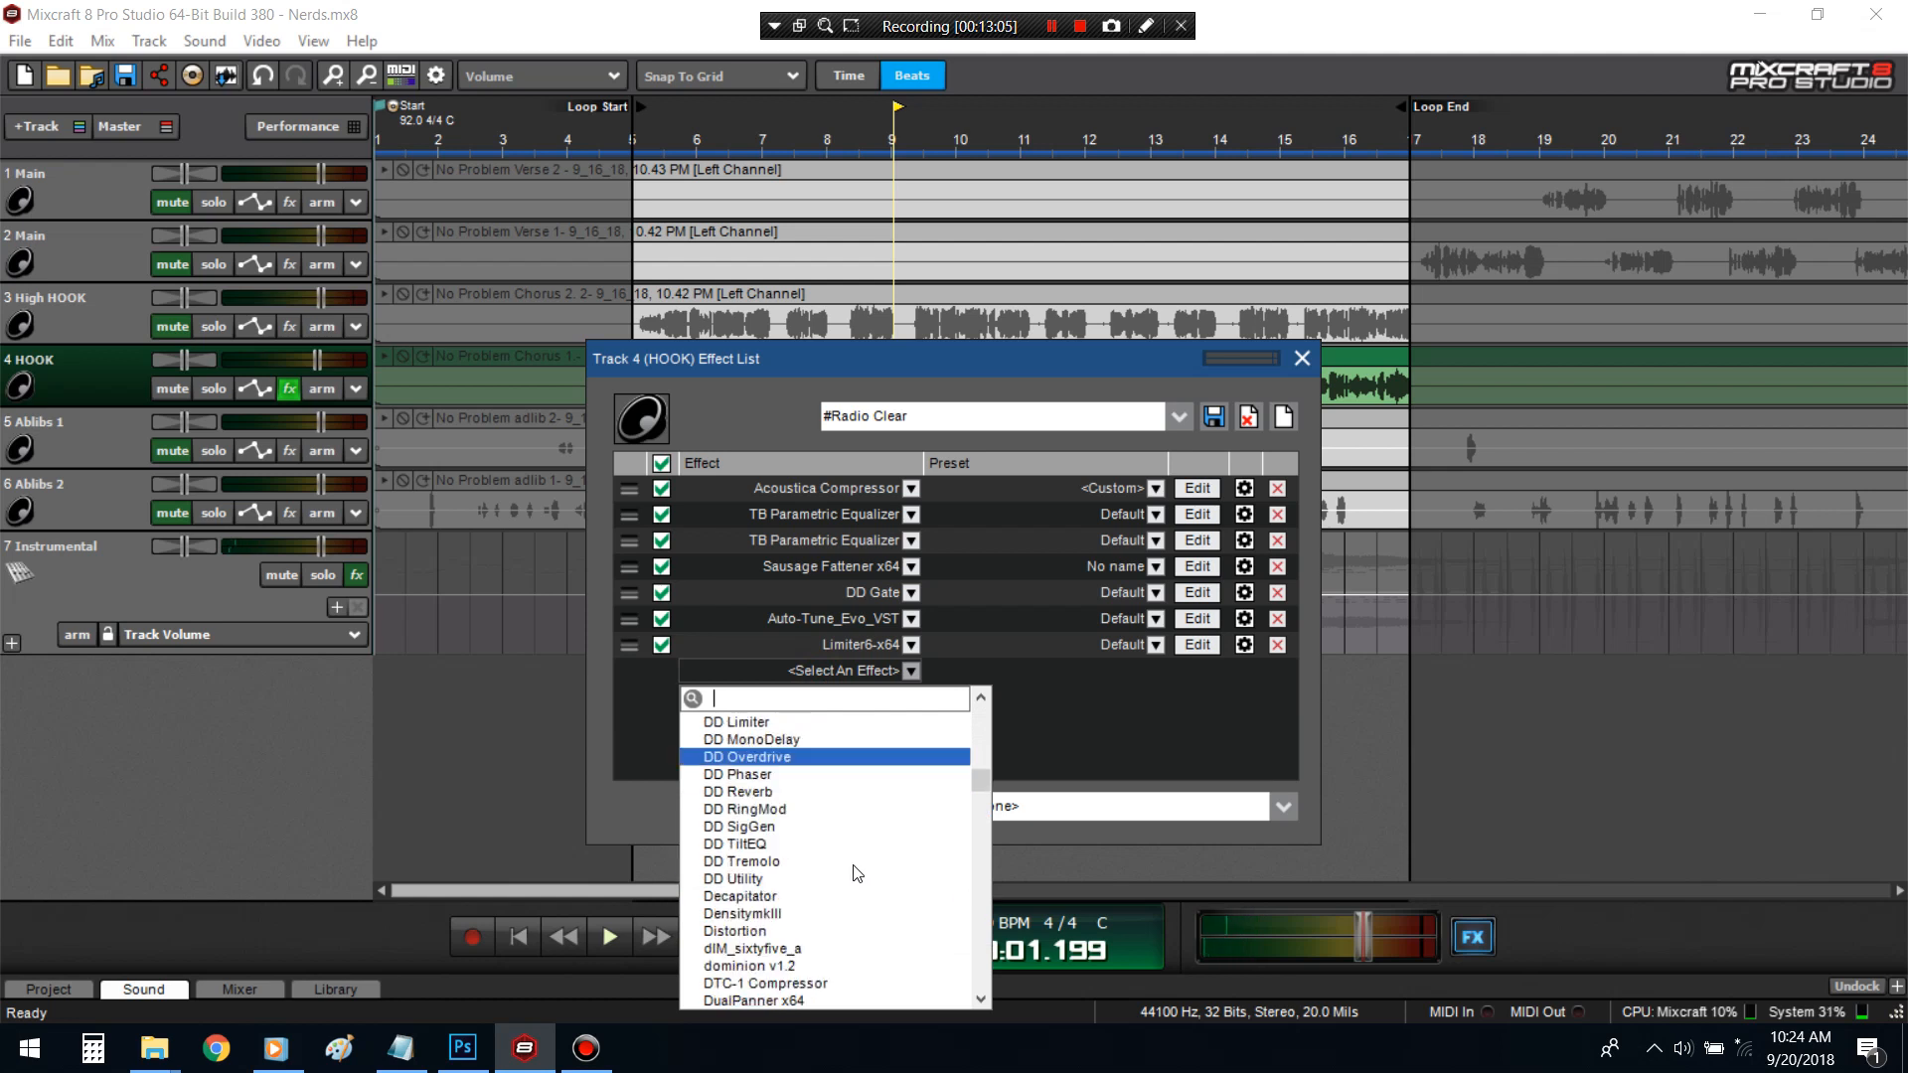
scroll(804, 821, "down", 8)
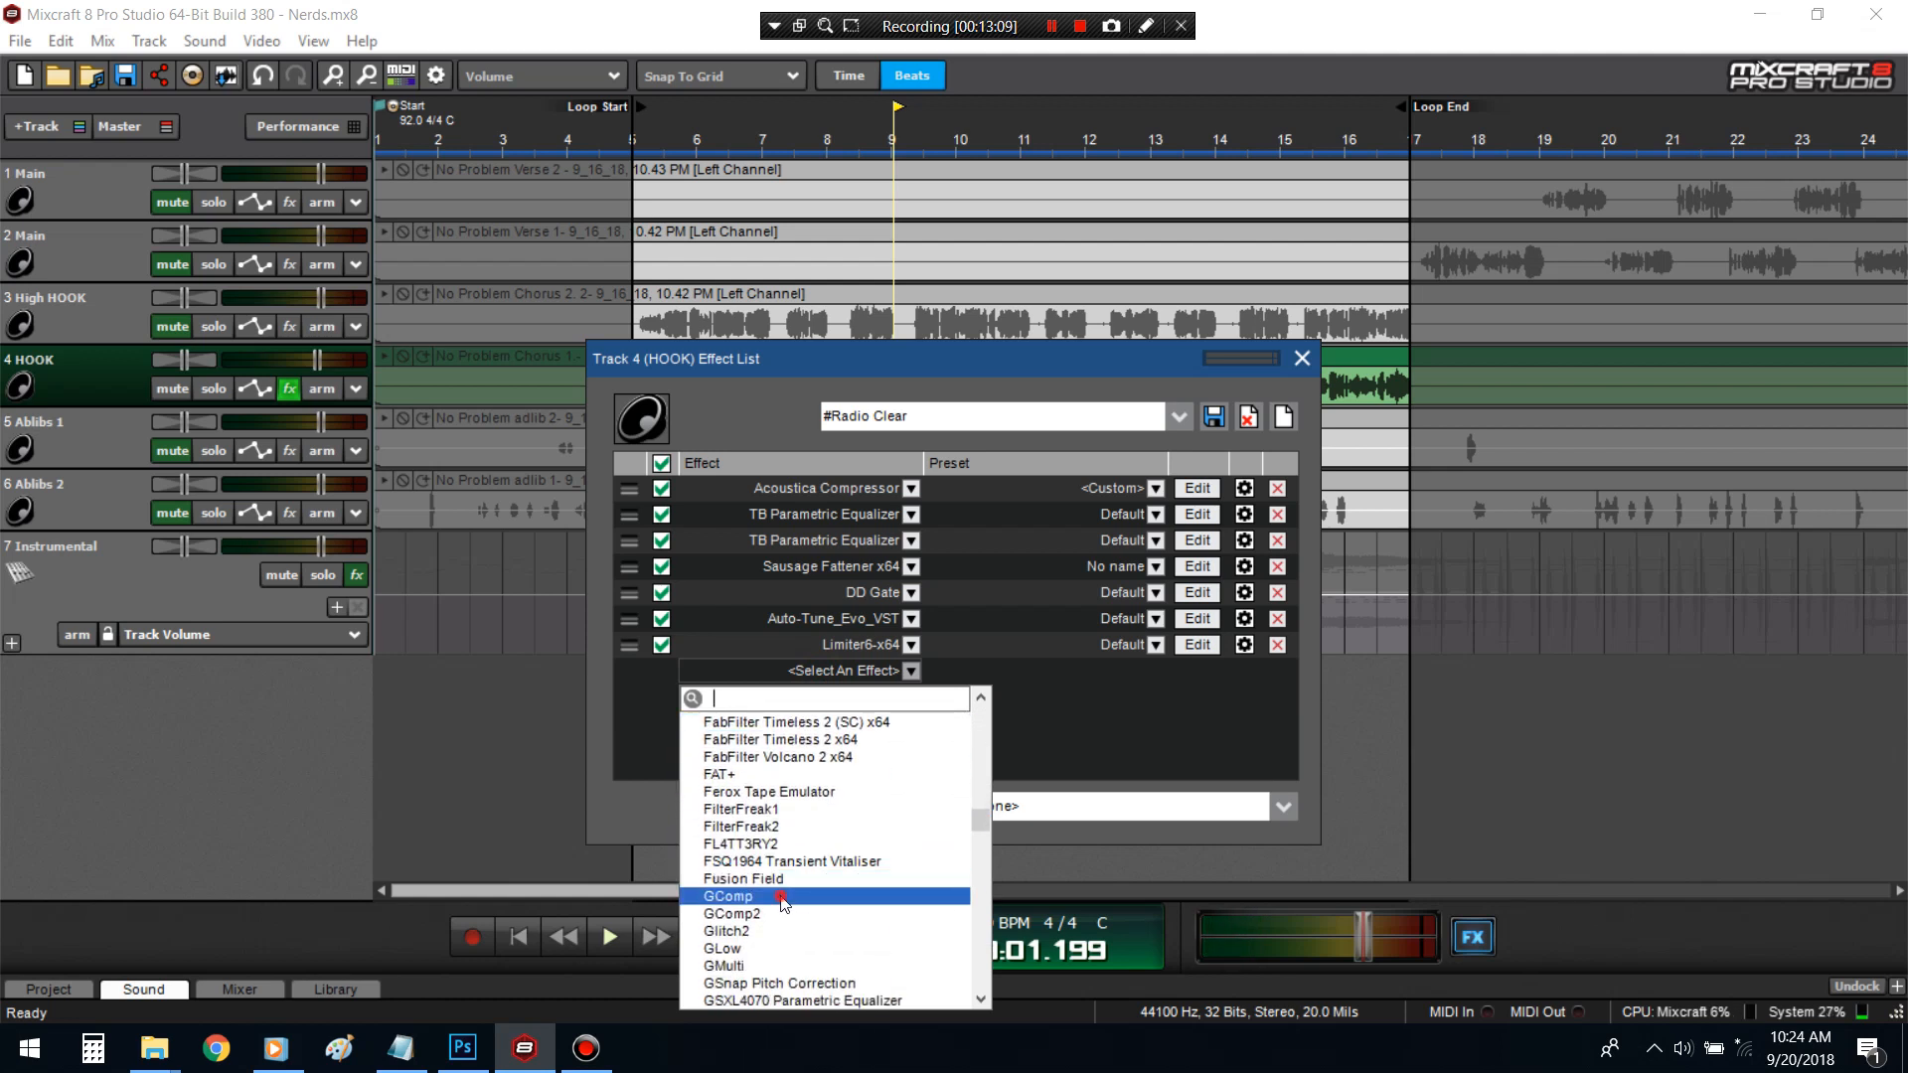
left_click(782, 897)
left_click_drag(645, 644, 645, 671)
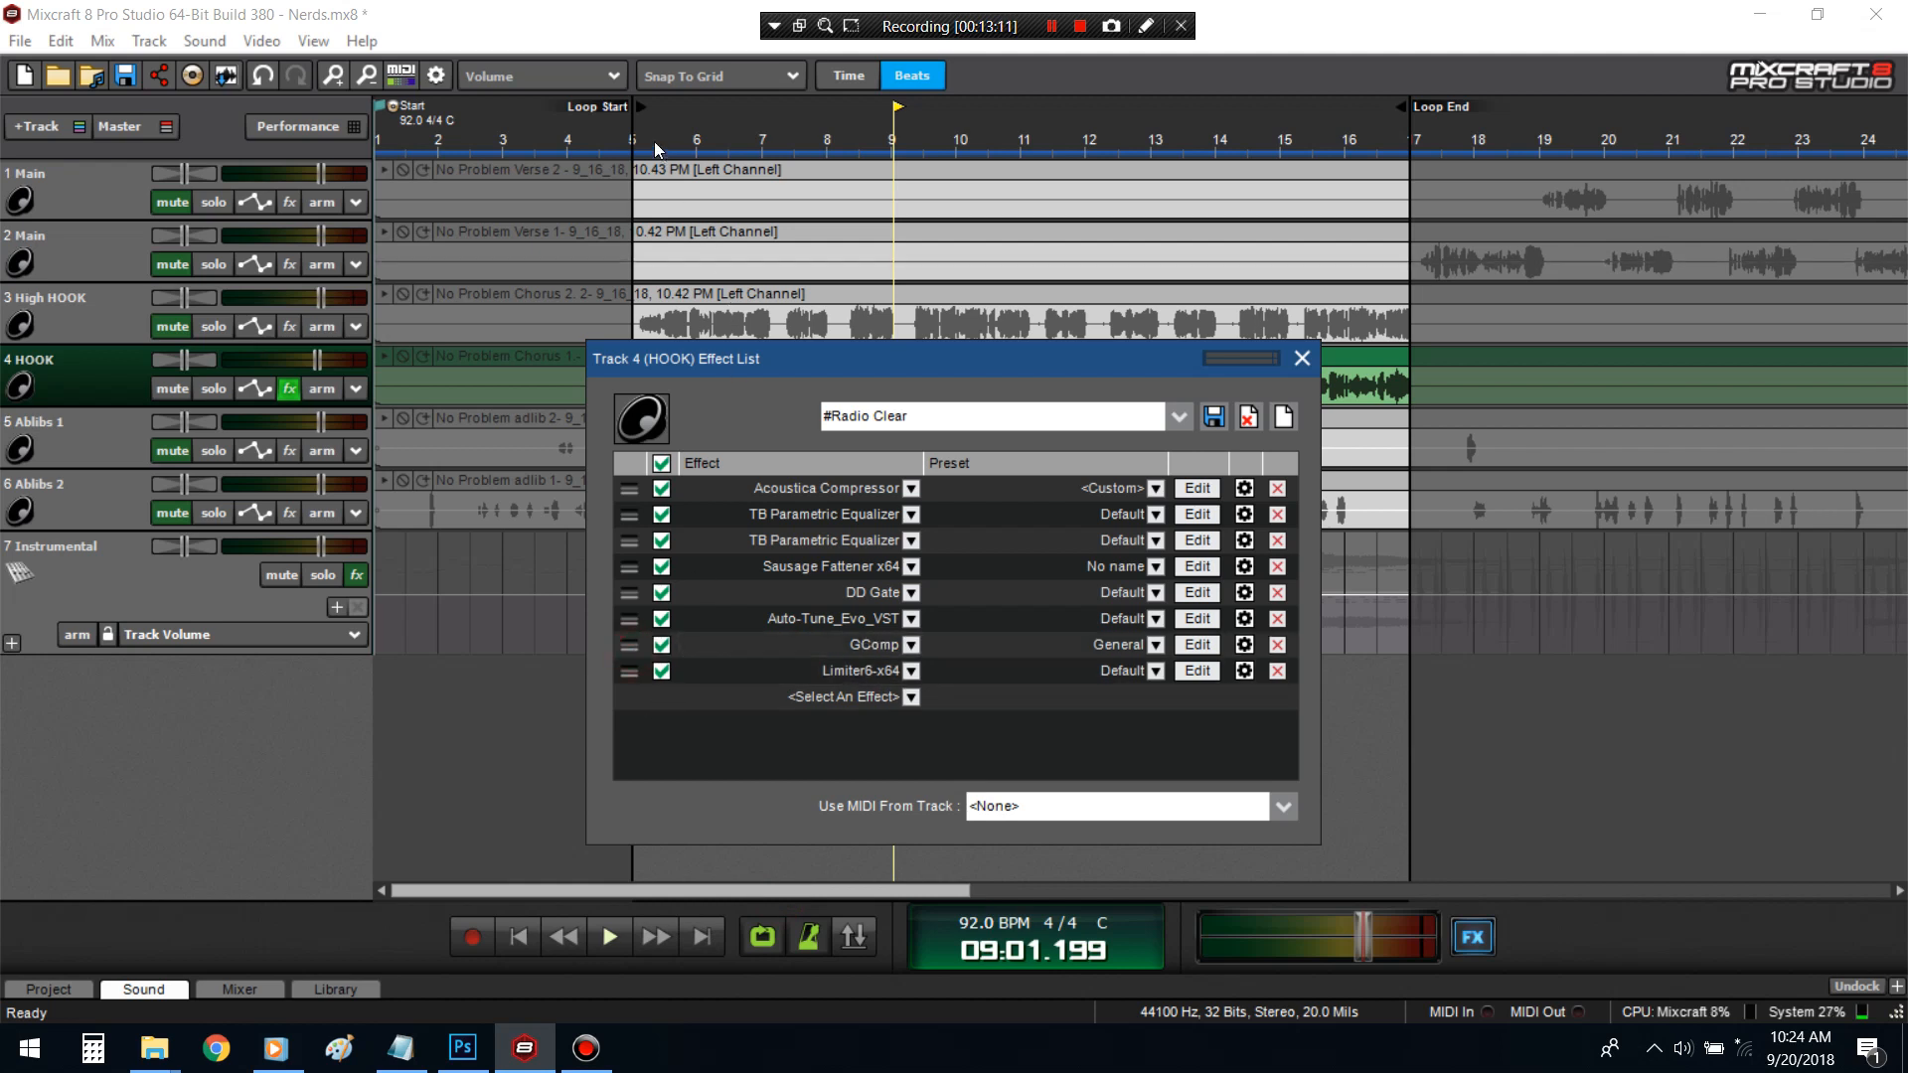
- Play the loop with HOOK soloed, open the GComp editor and set its threshold to -18 dB
key("space")
left_click(215, 389)
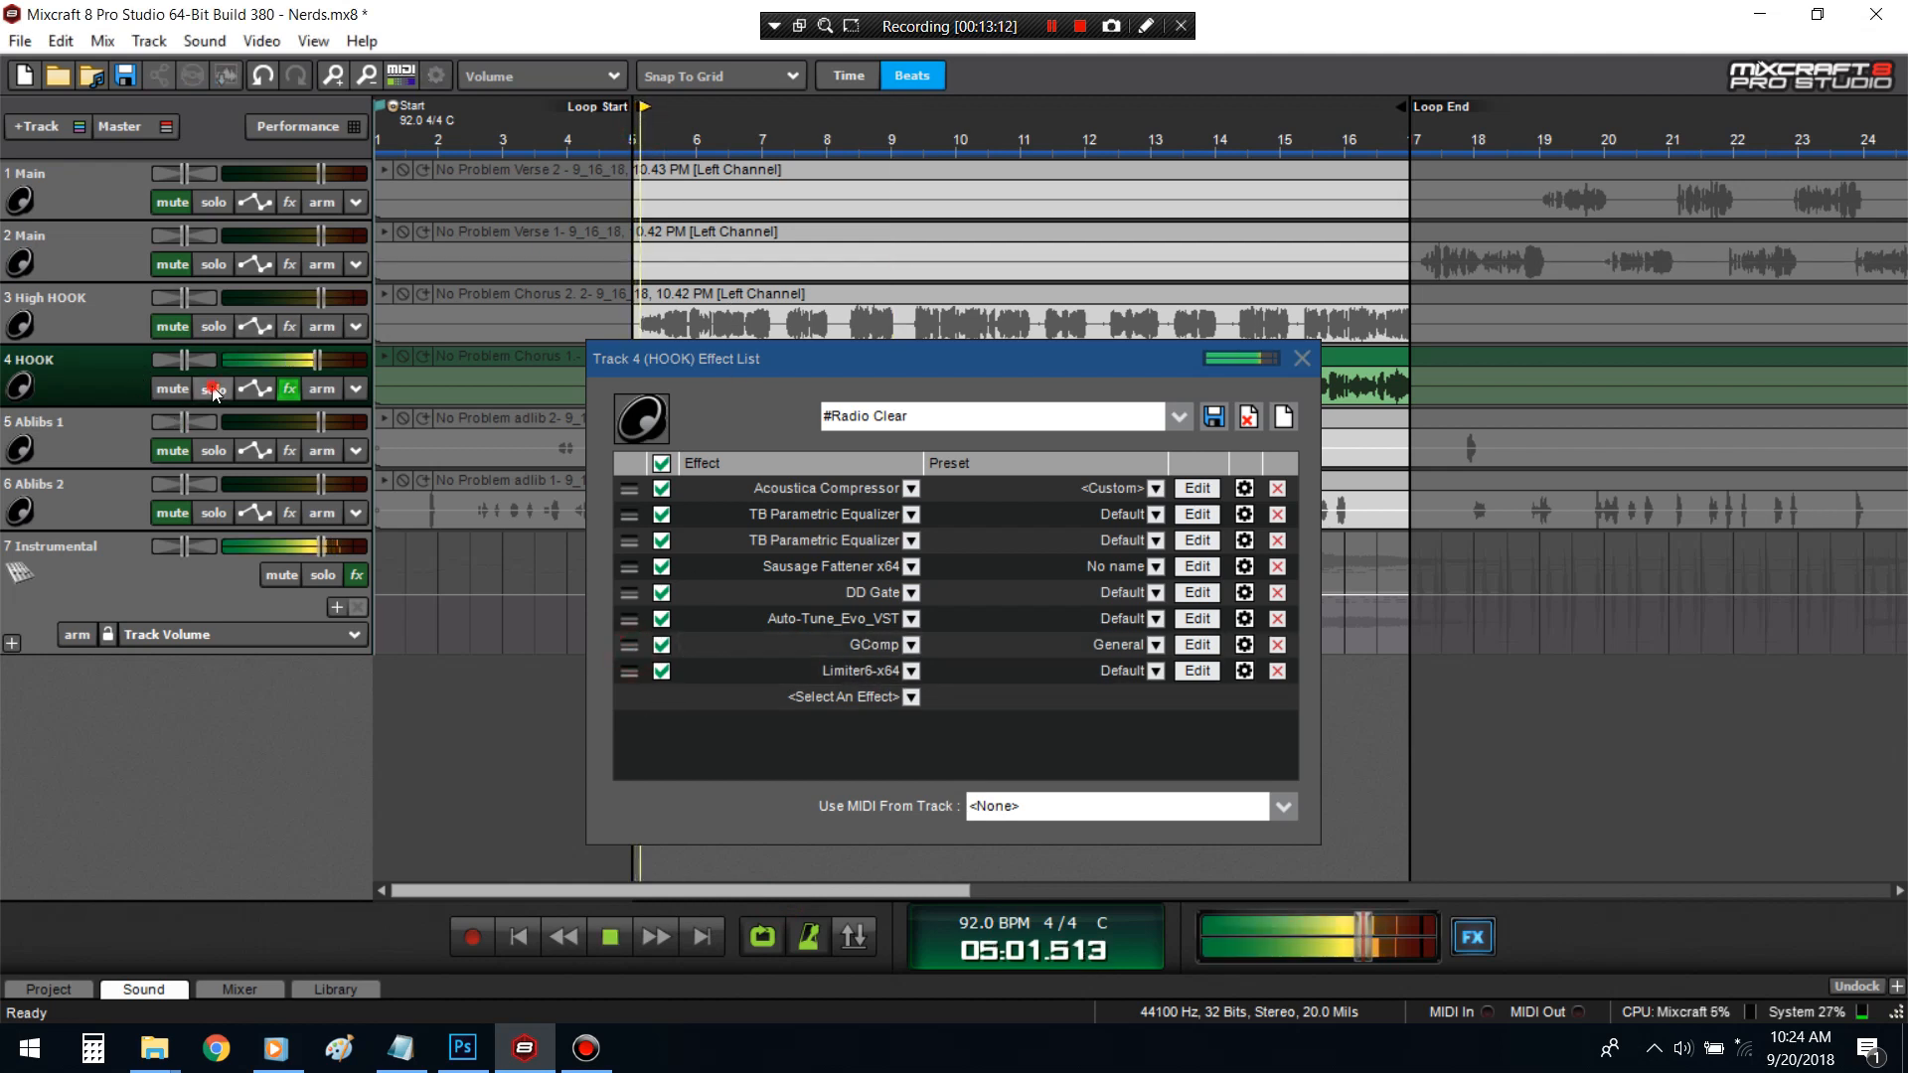
left_click(1197, 646)
left_click(733, 572)
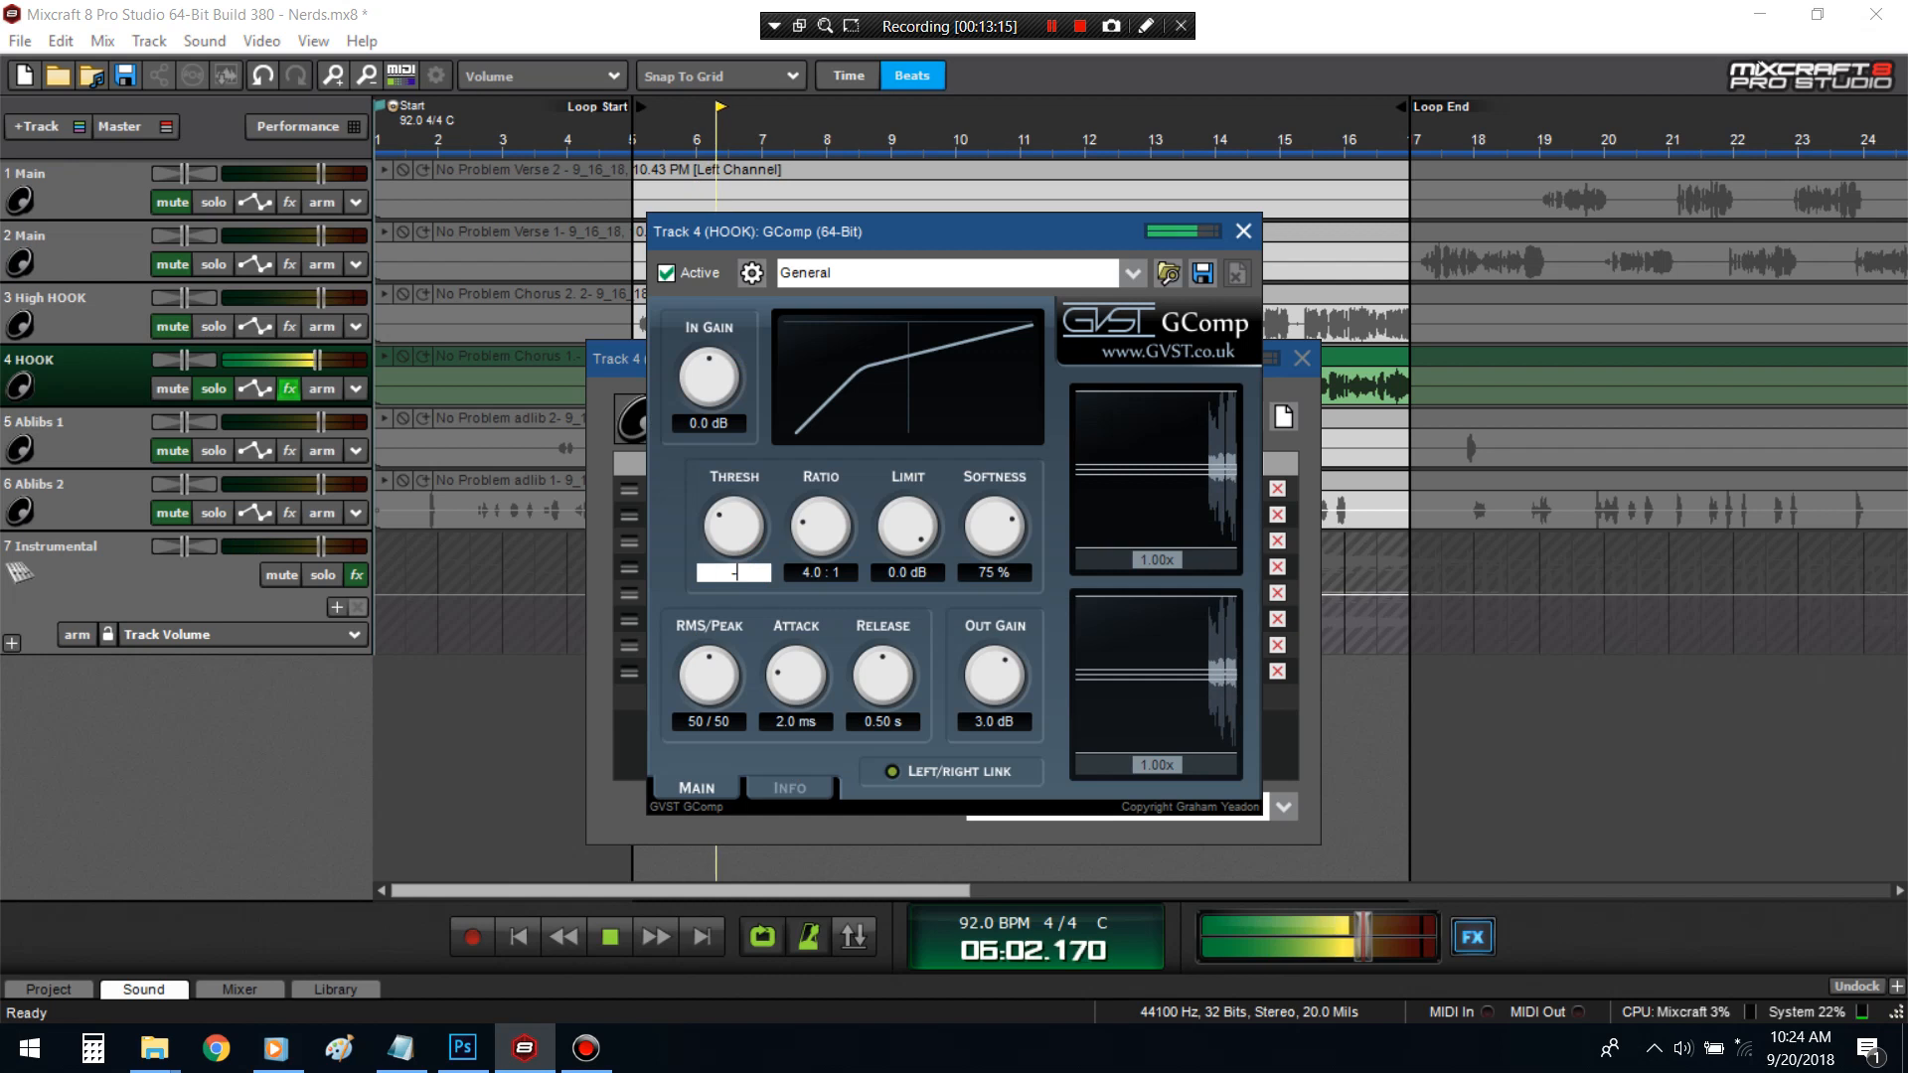
key("Return")
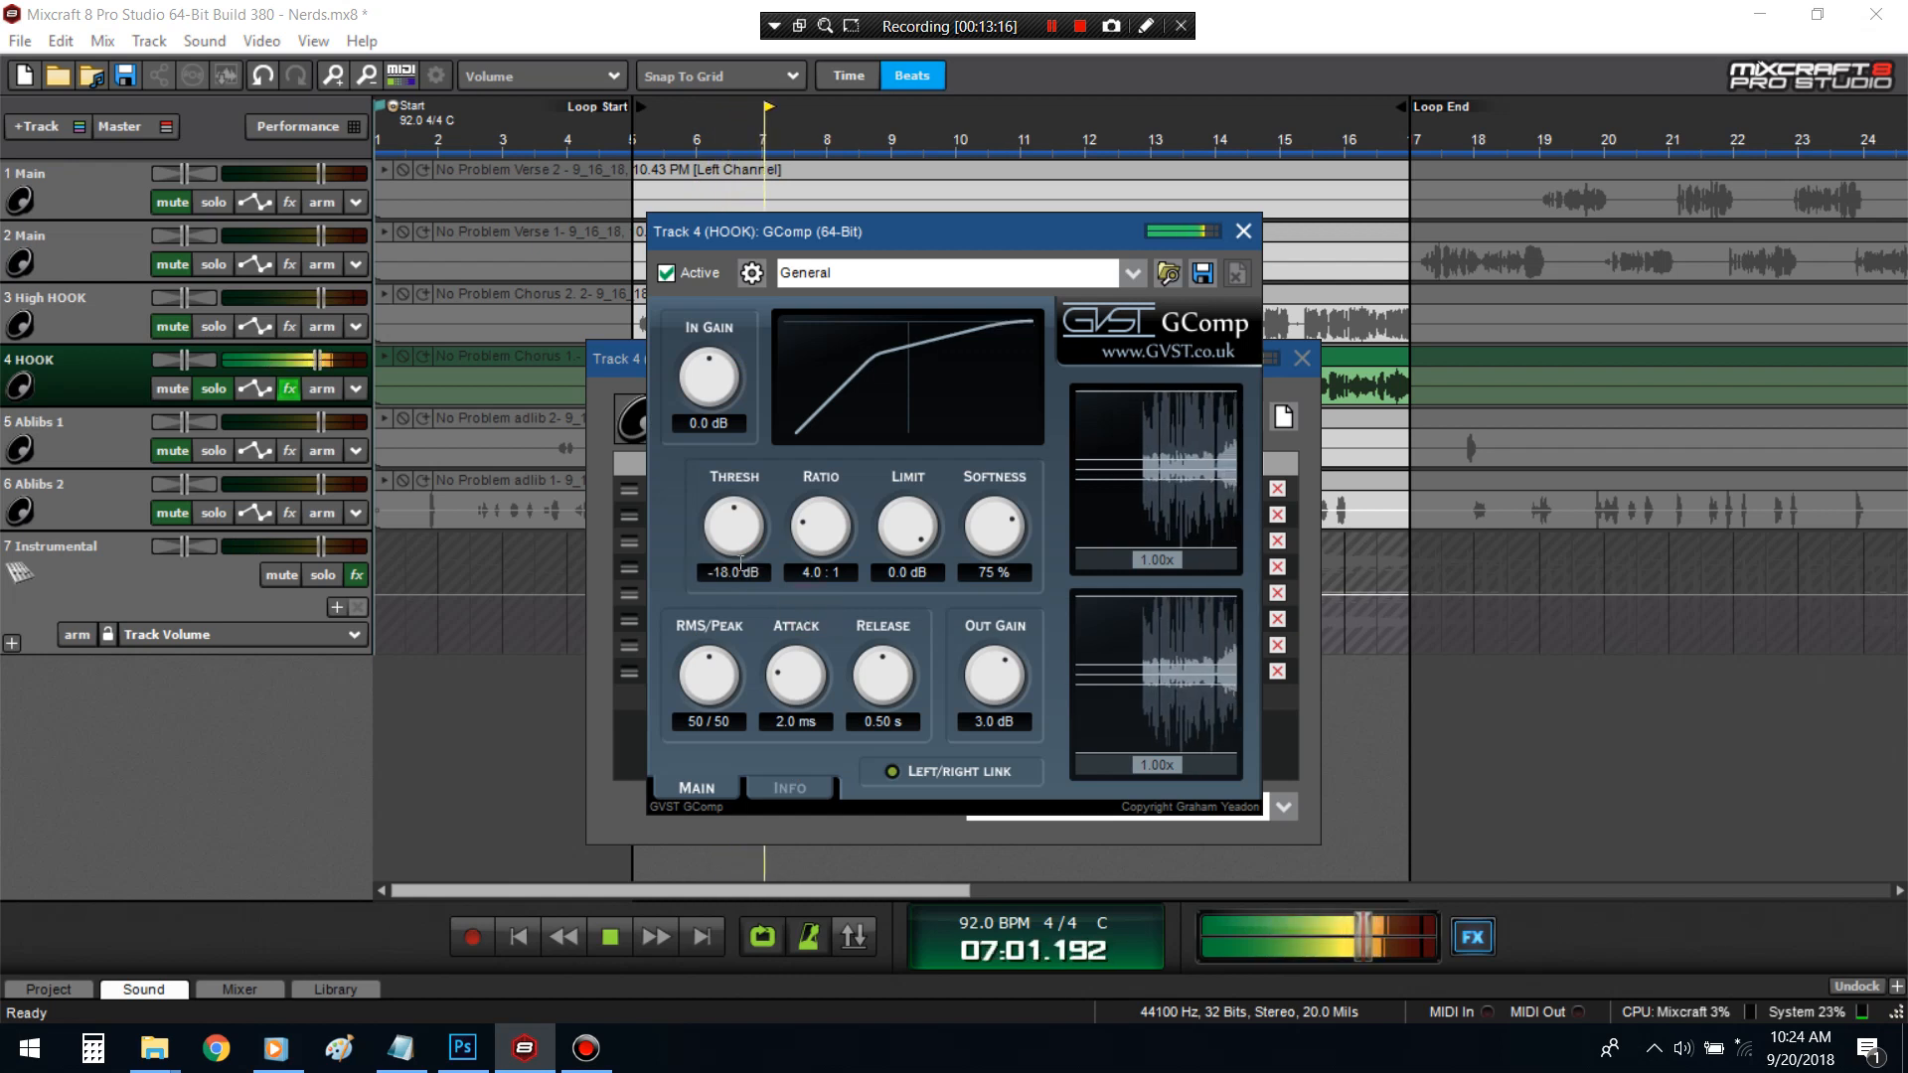
- Set GComp's Limit to -1 dB, Softness to 80 %, Attack to 3 ms, Release to 0.80 s and Out Gain to 4 dB
left_click(810, 574)
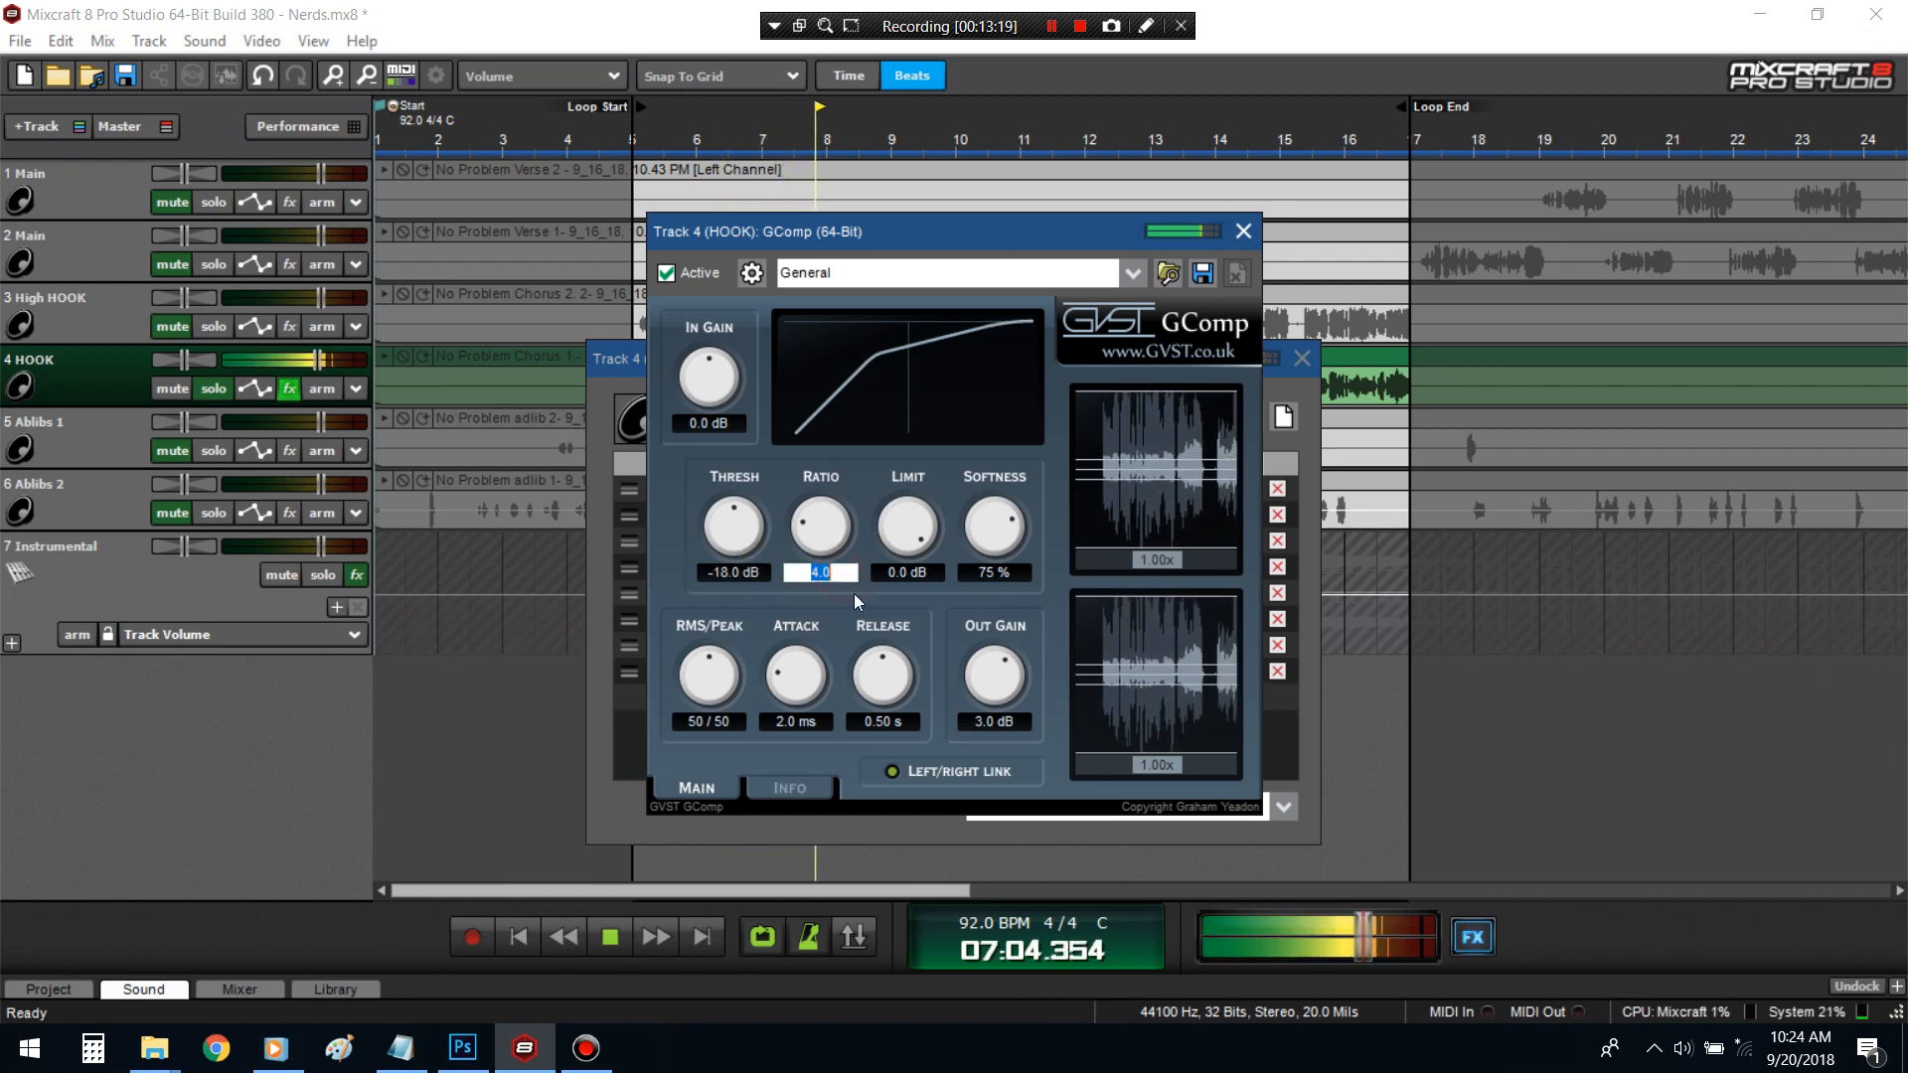
key("Return")
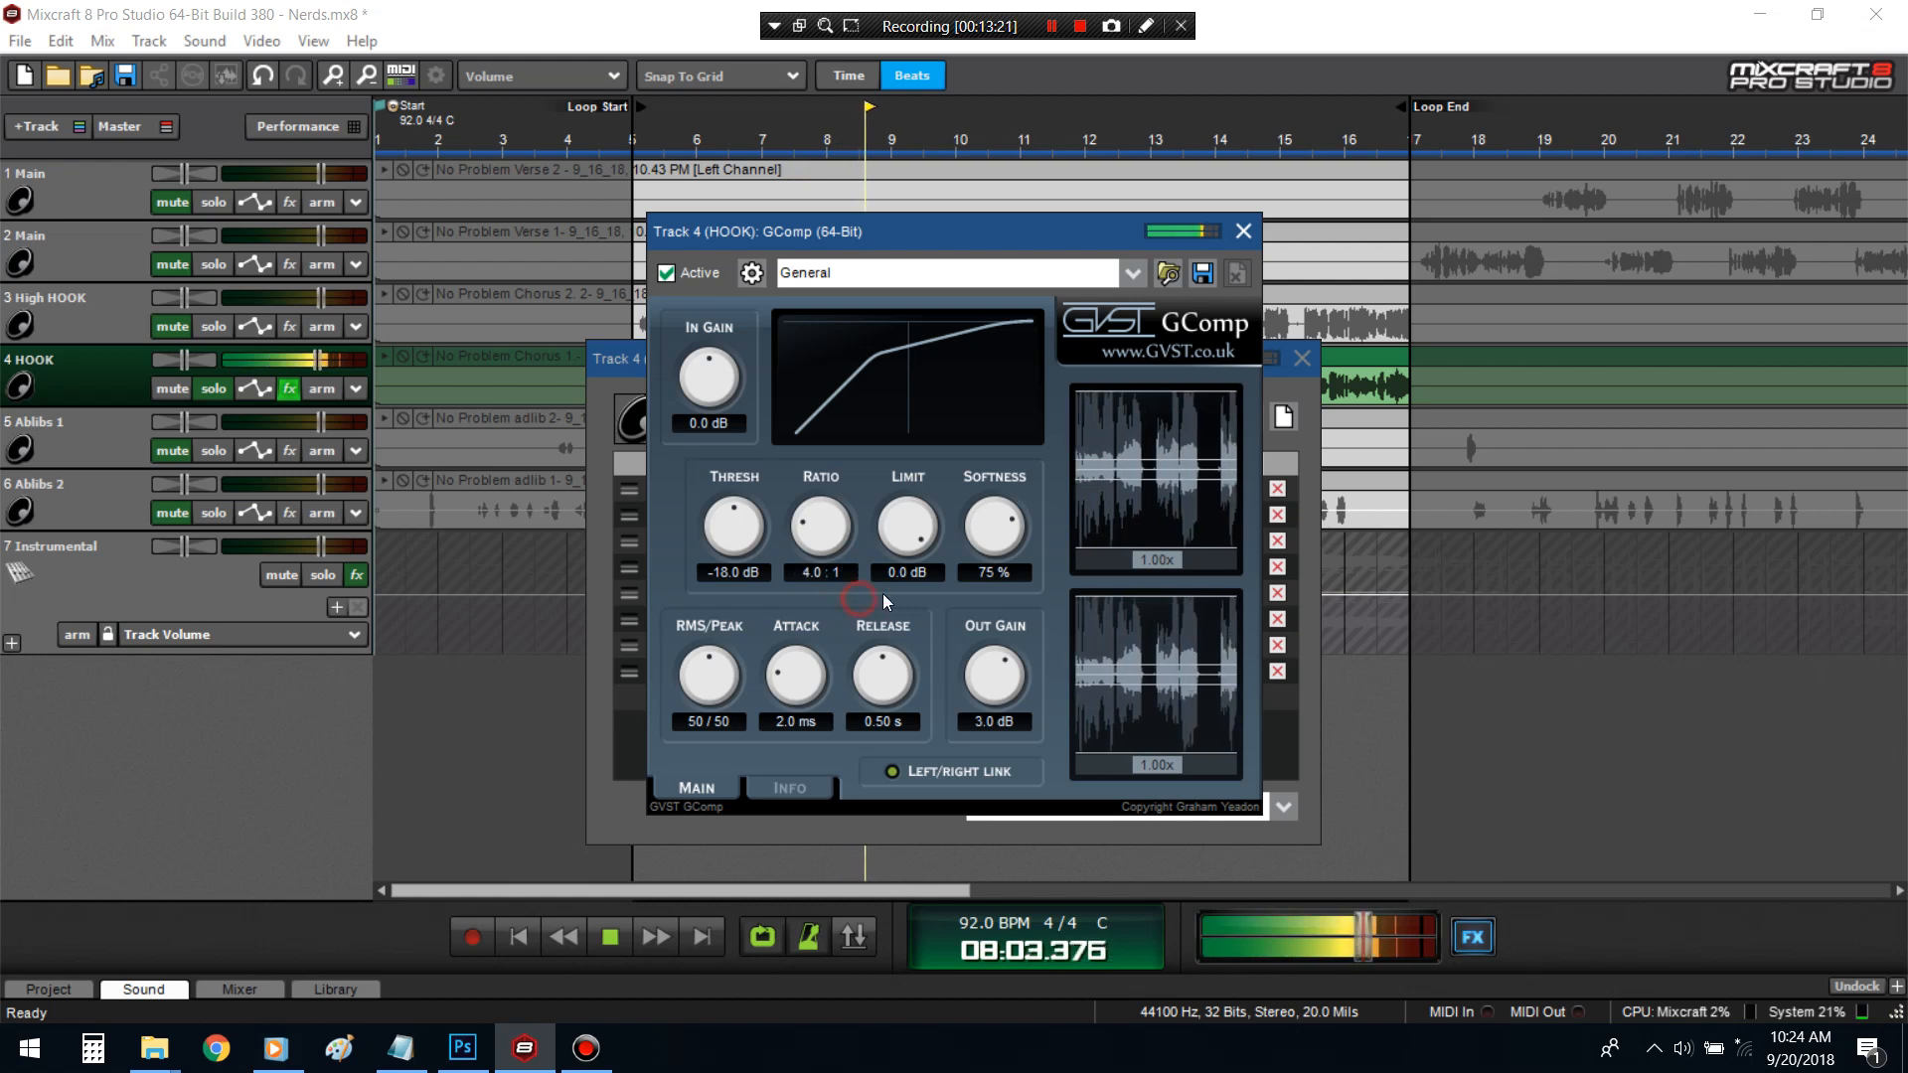
type("-1")
key("Return")
key("space")
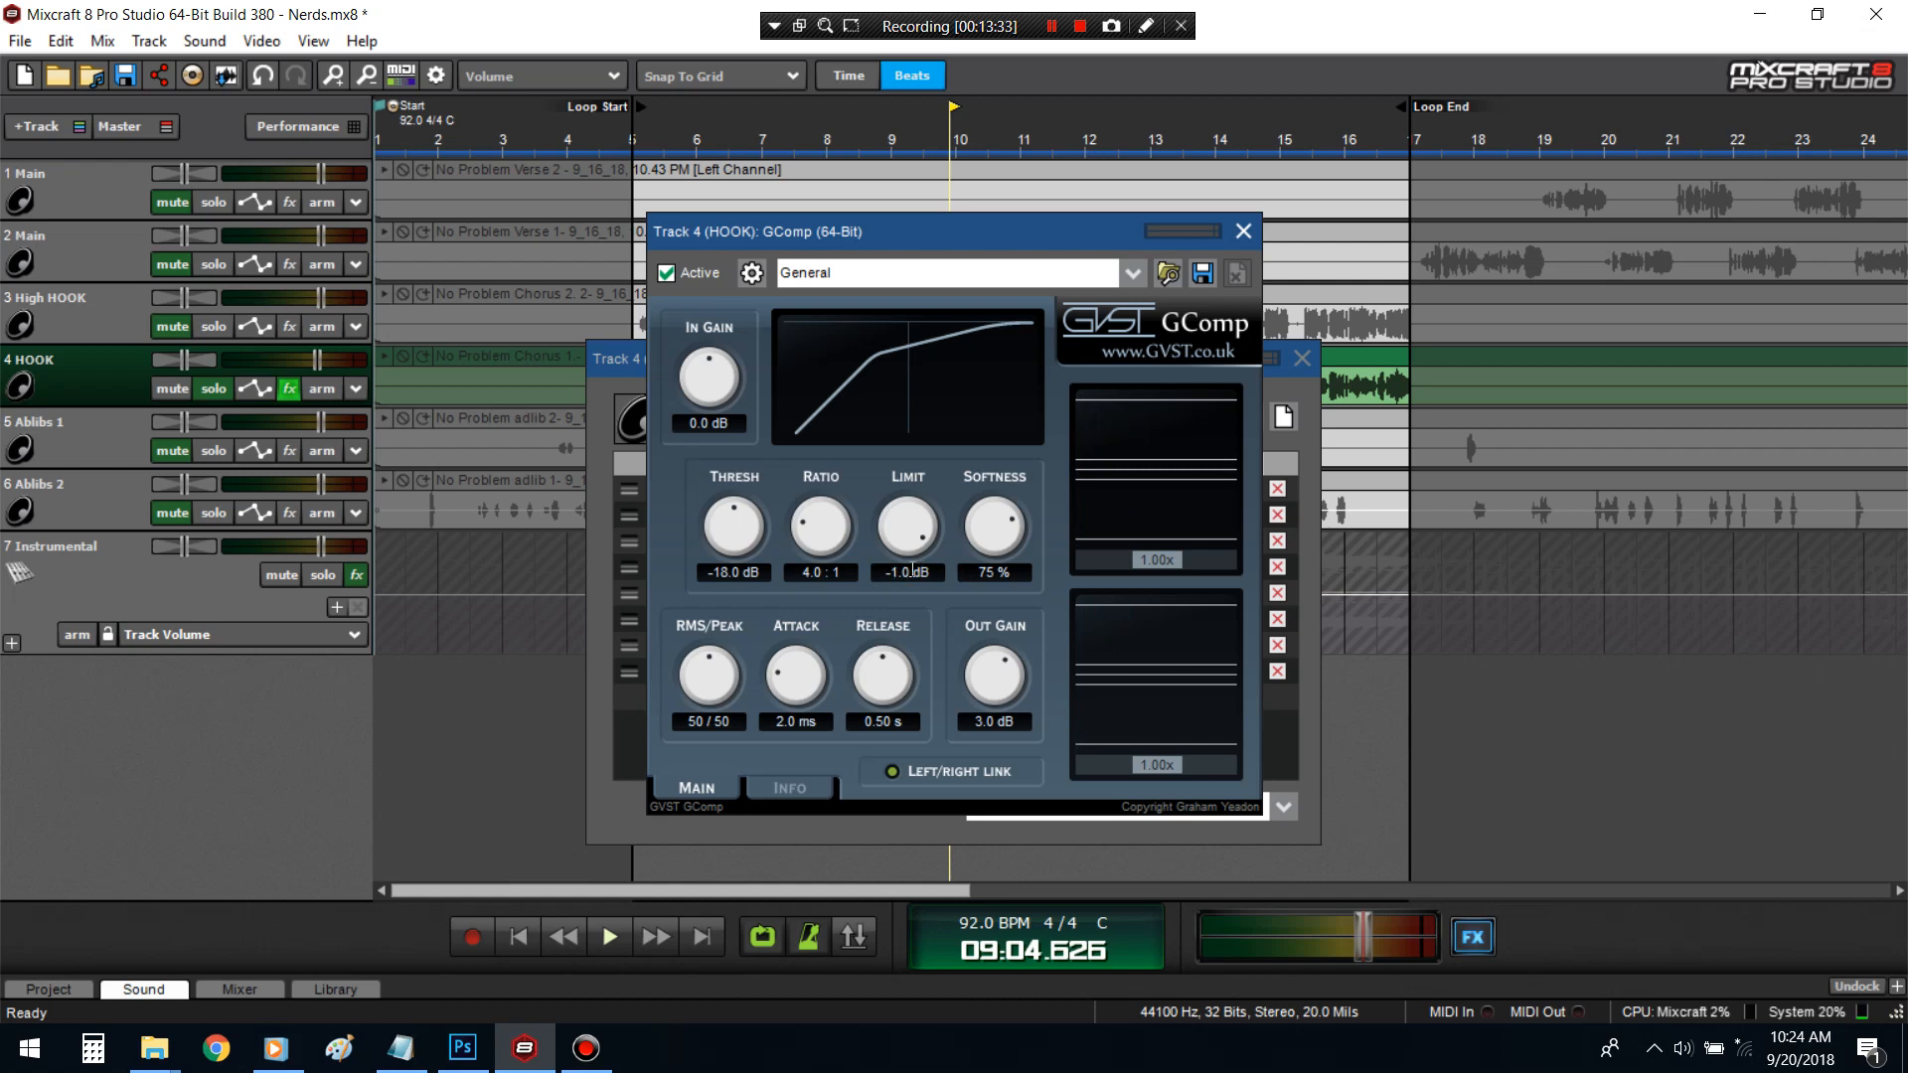
left_click(1011, 574)
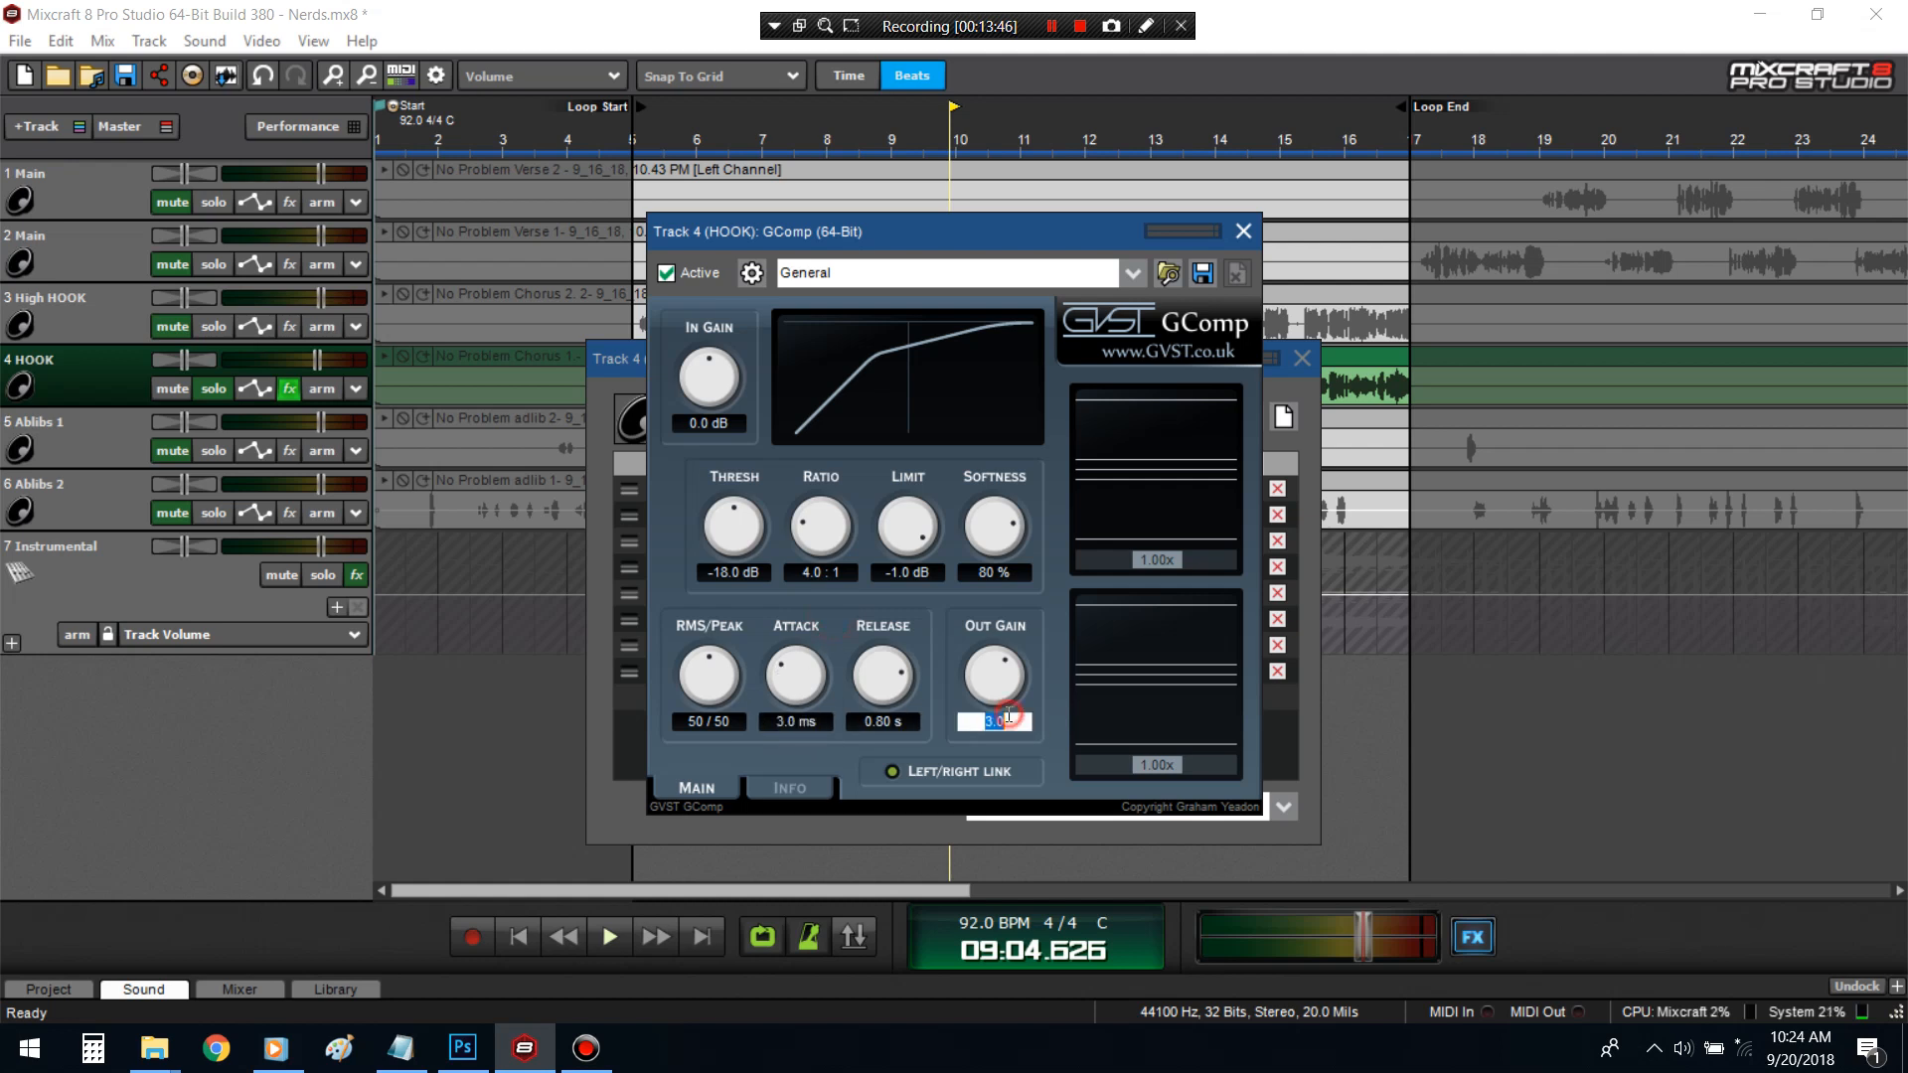
type("4")
- Play the loop from its start, unsolo HOOK to hear it with the instrumental and stop playback
left_click(623, 134)
key("space")
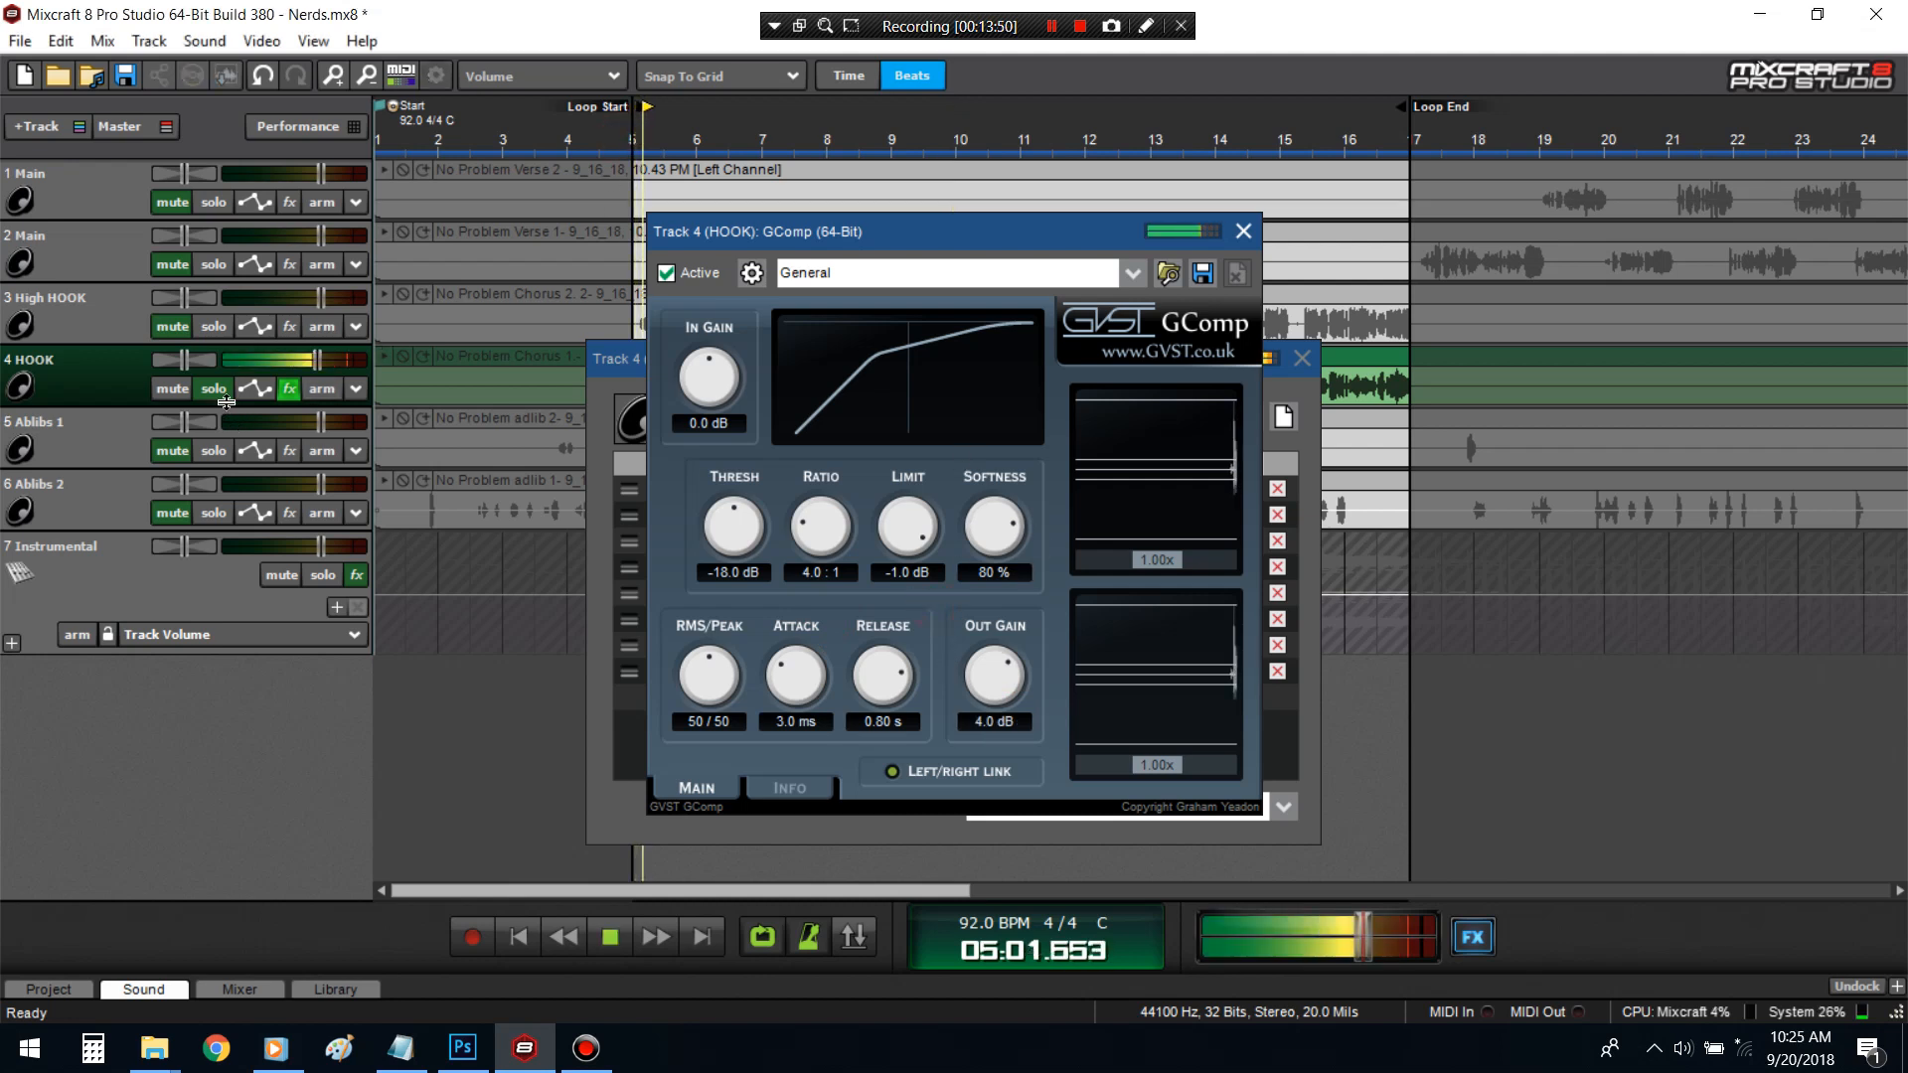
left_click(221, 392)
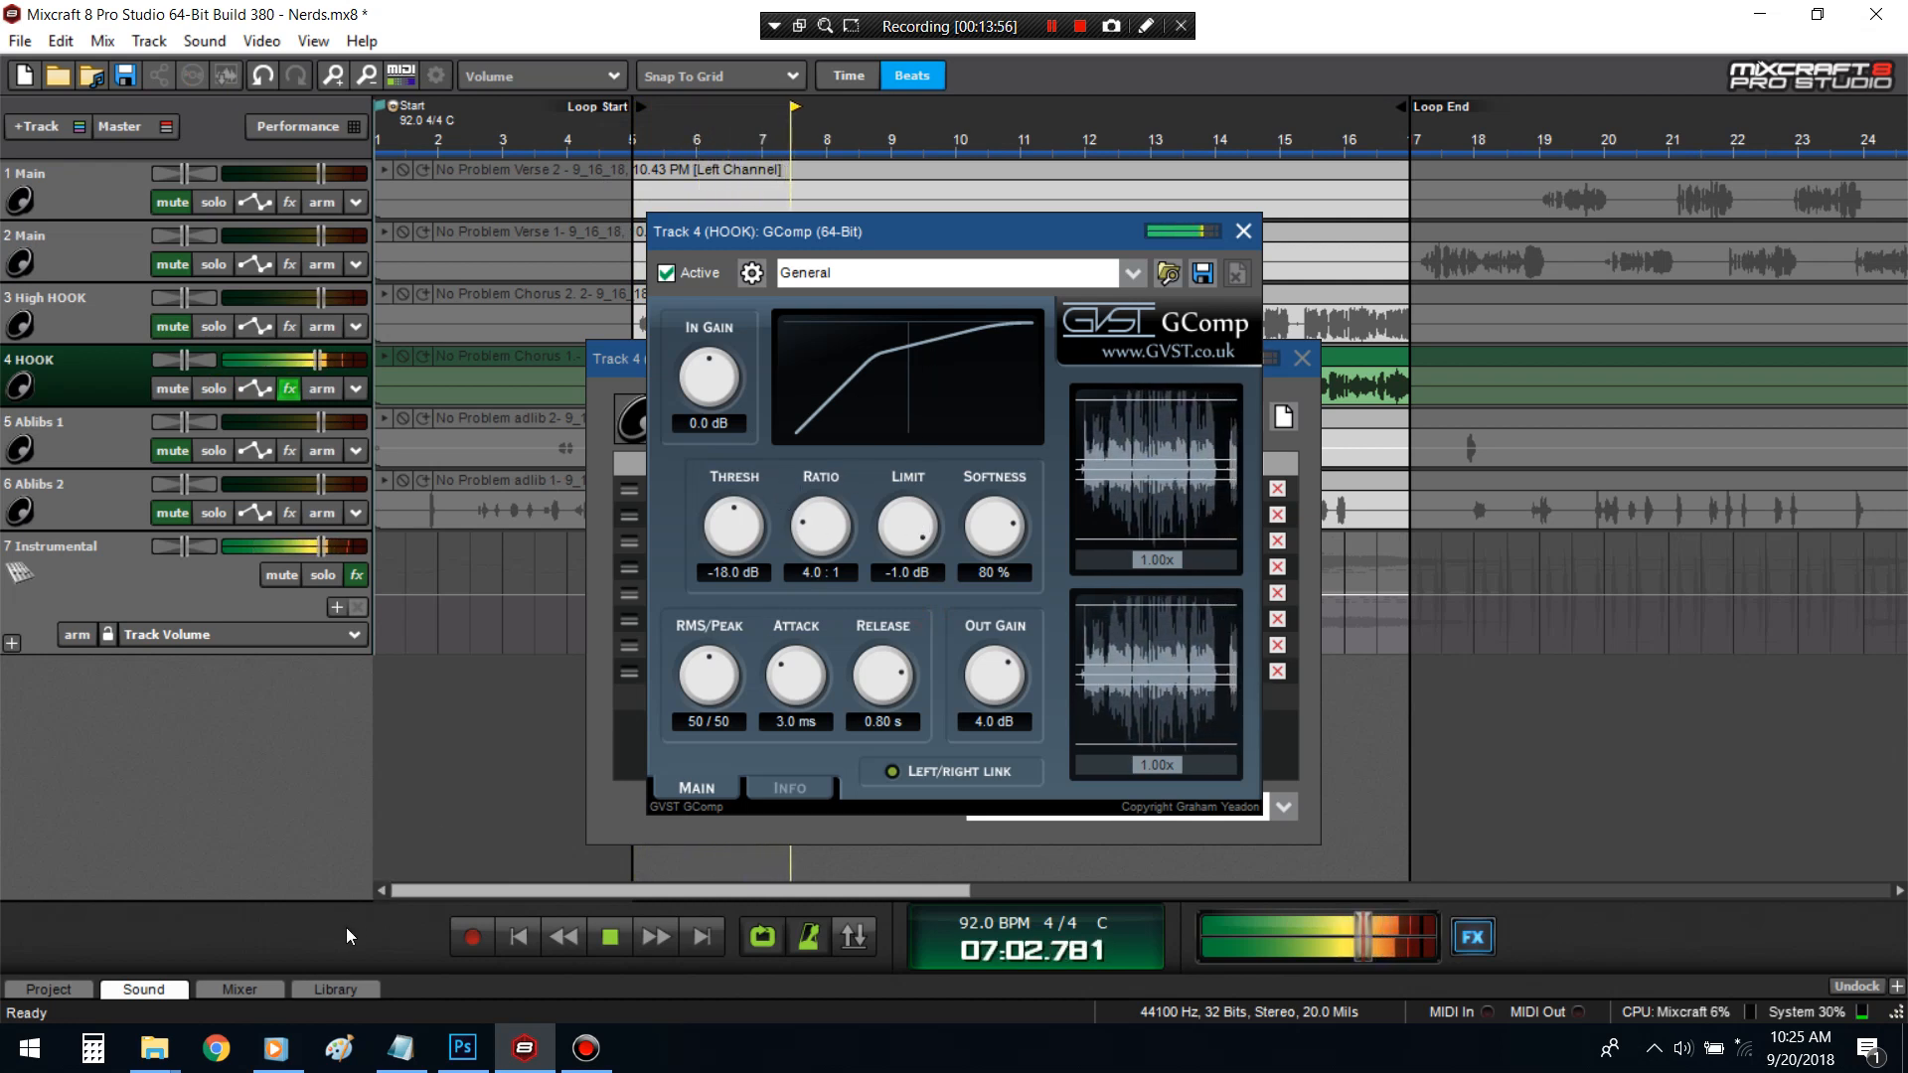
key("space")
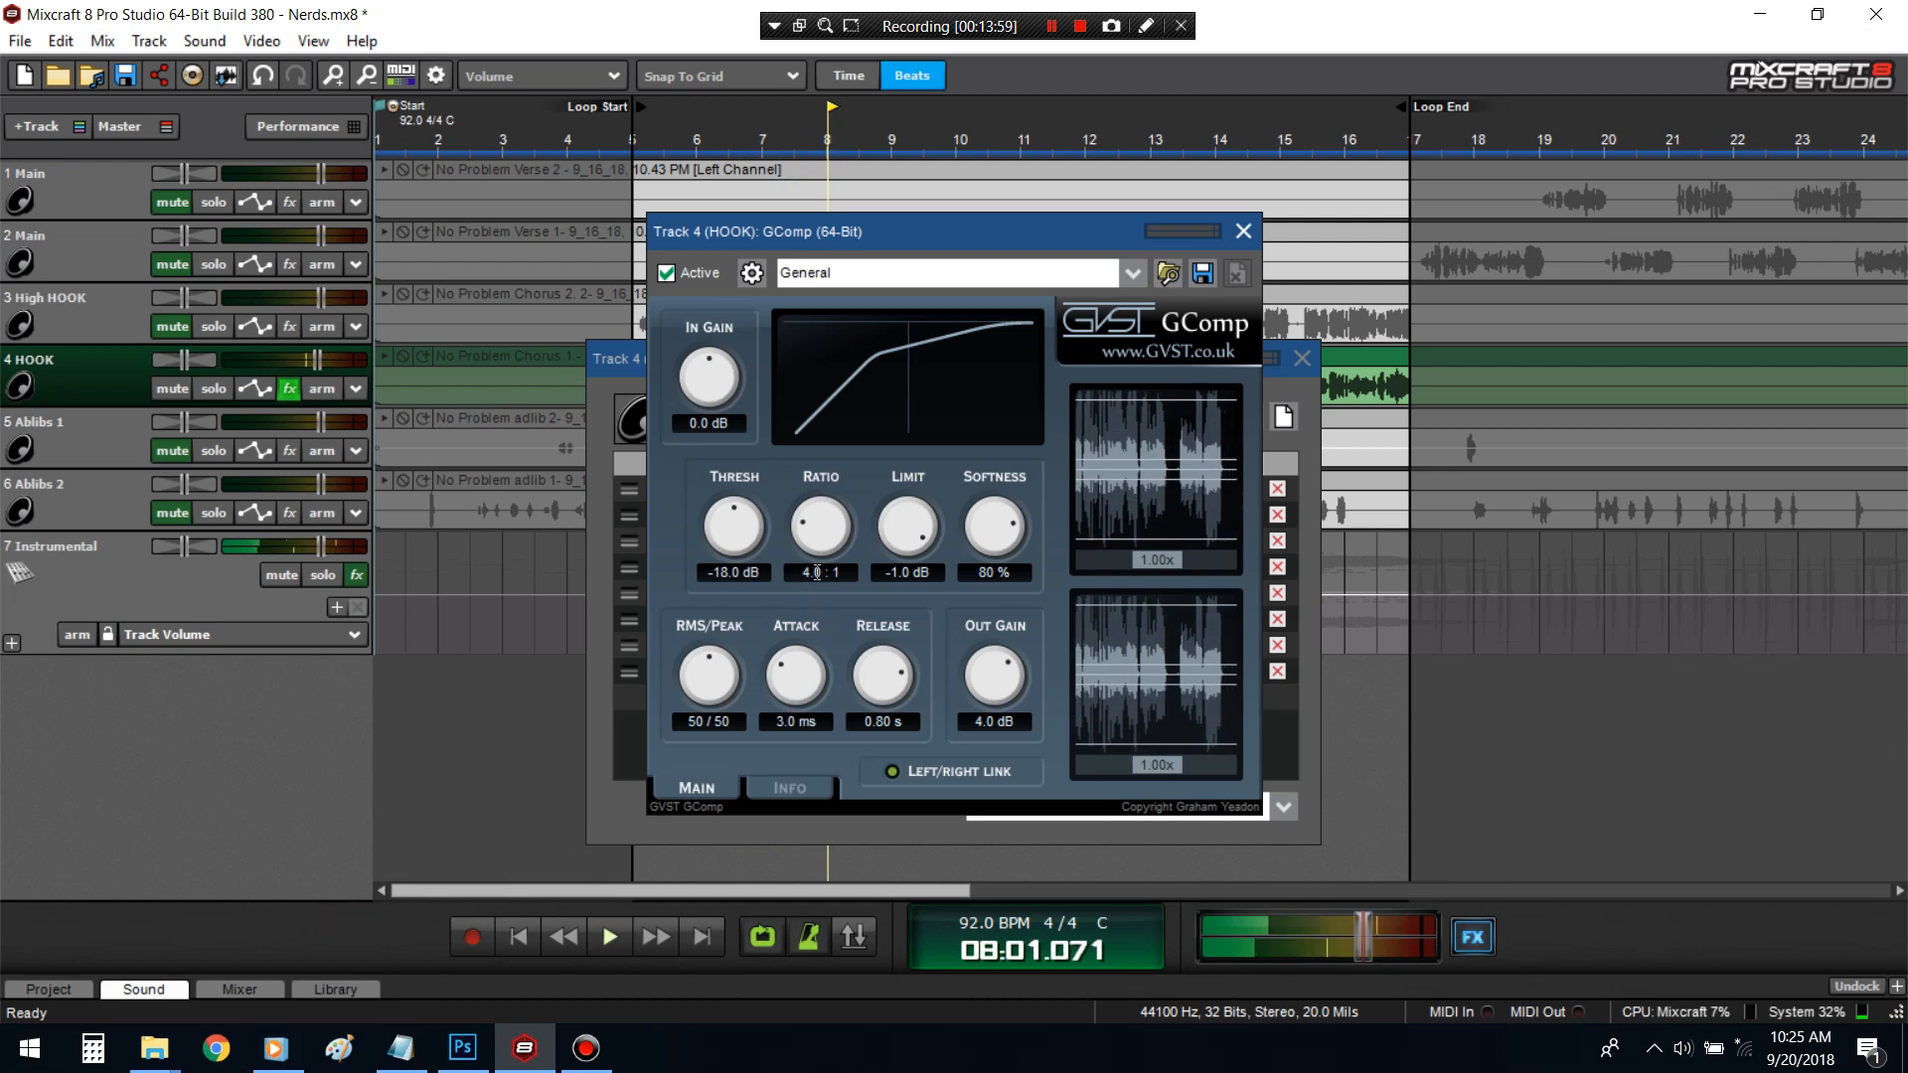
- Set GComp's Ratio to 5:1, resume playback and set Softness to 60 % and Out Gain to 6 dB
left_click(825, 569)
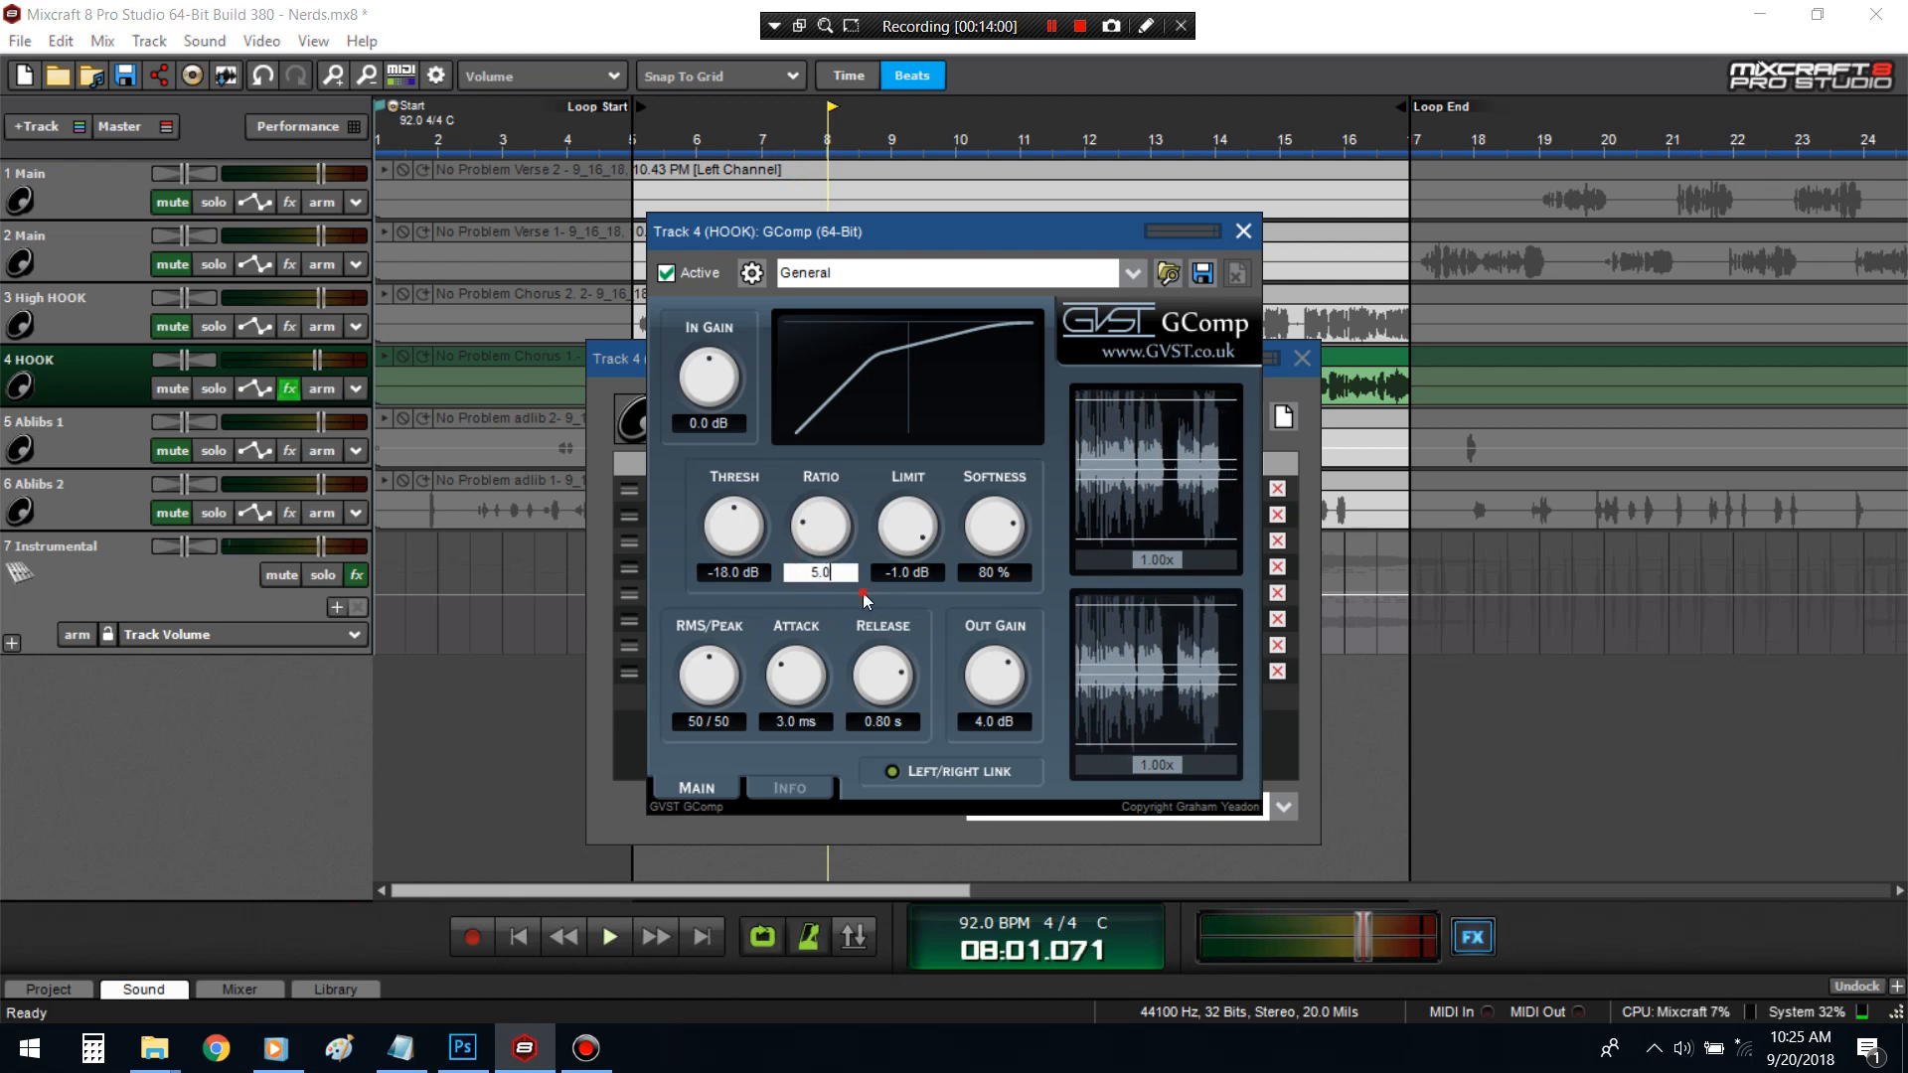
key("Return")
key("space")
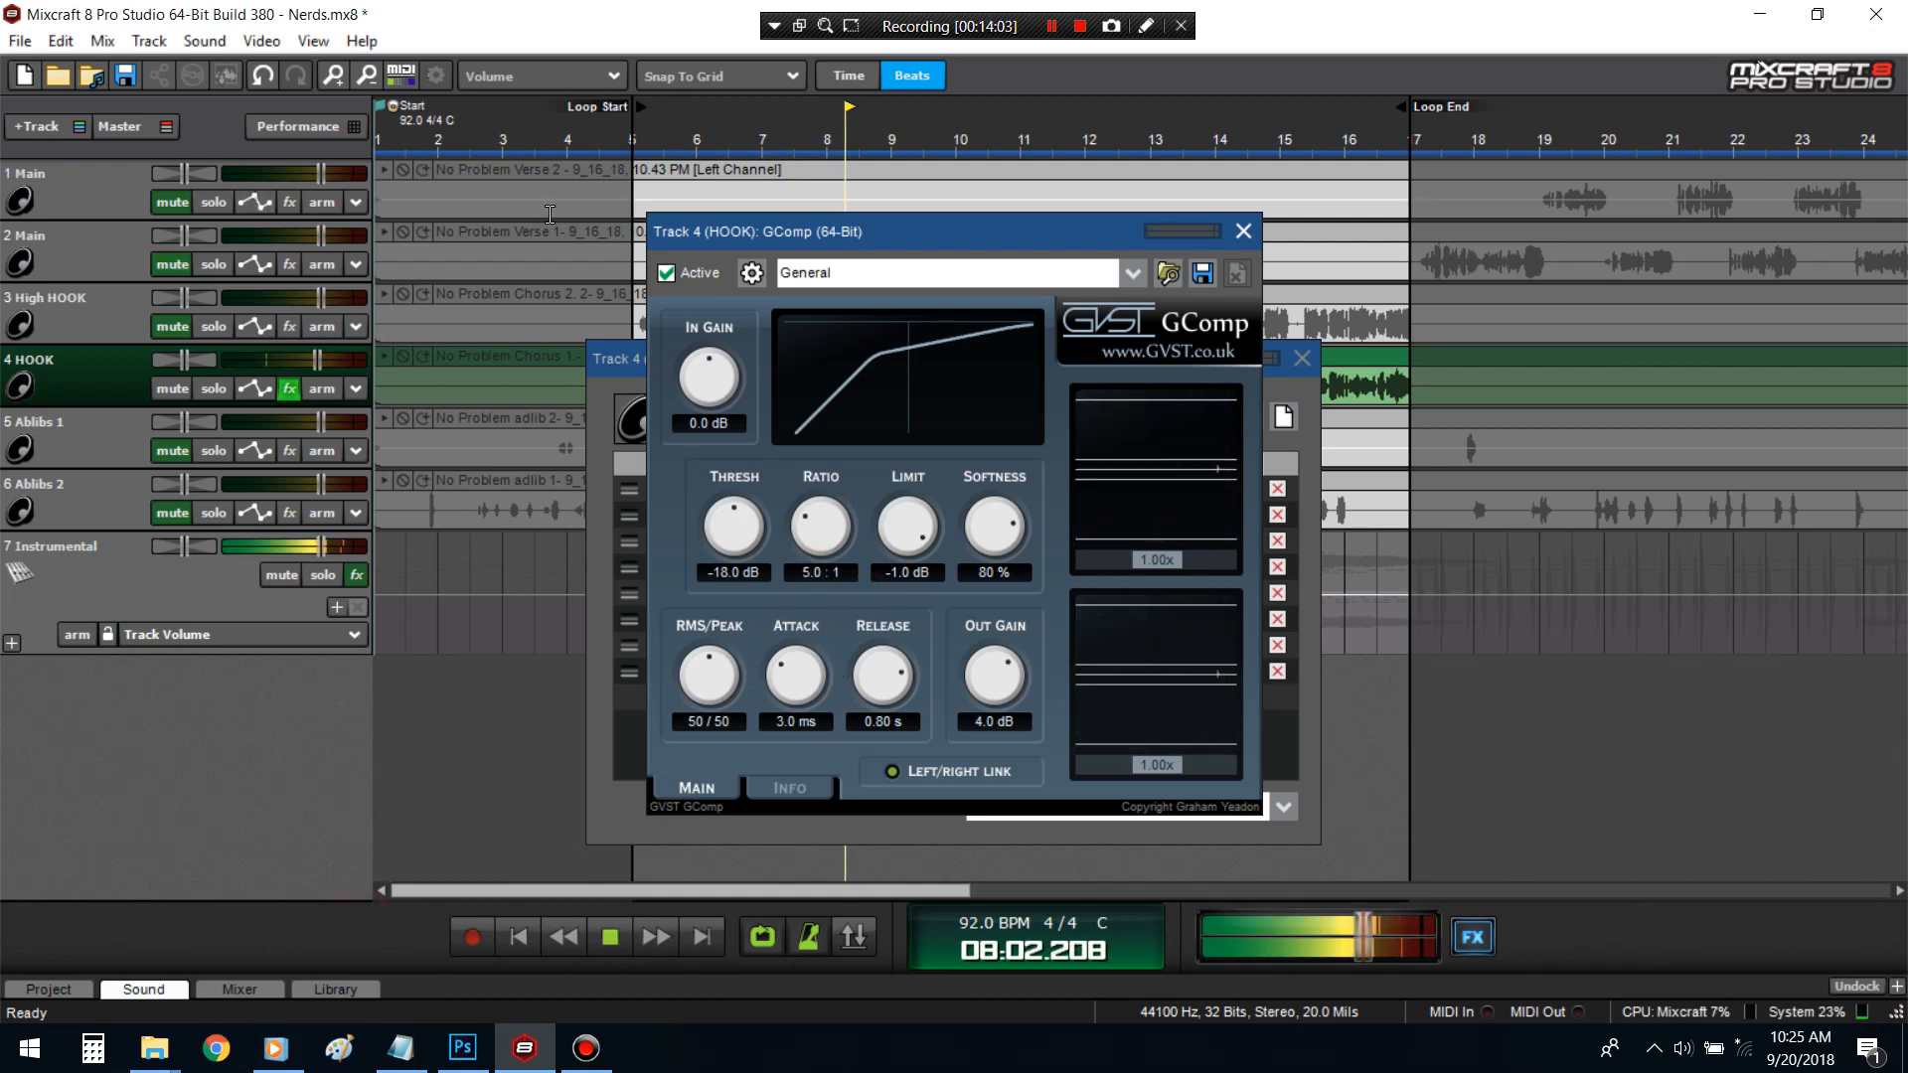
left_click(994, 573)
type("6")
key("Return")
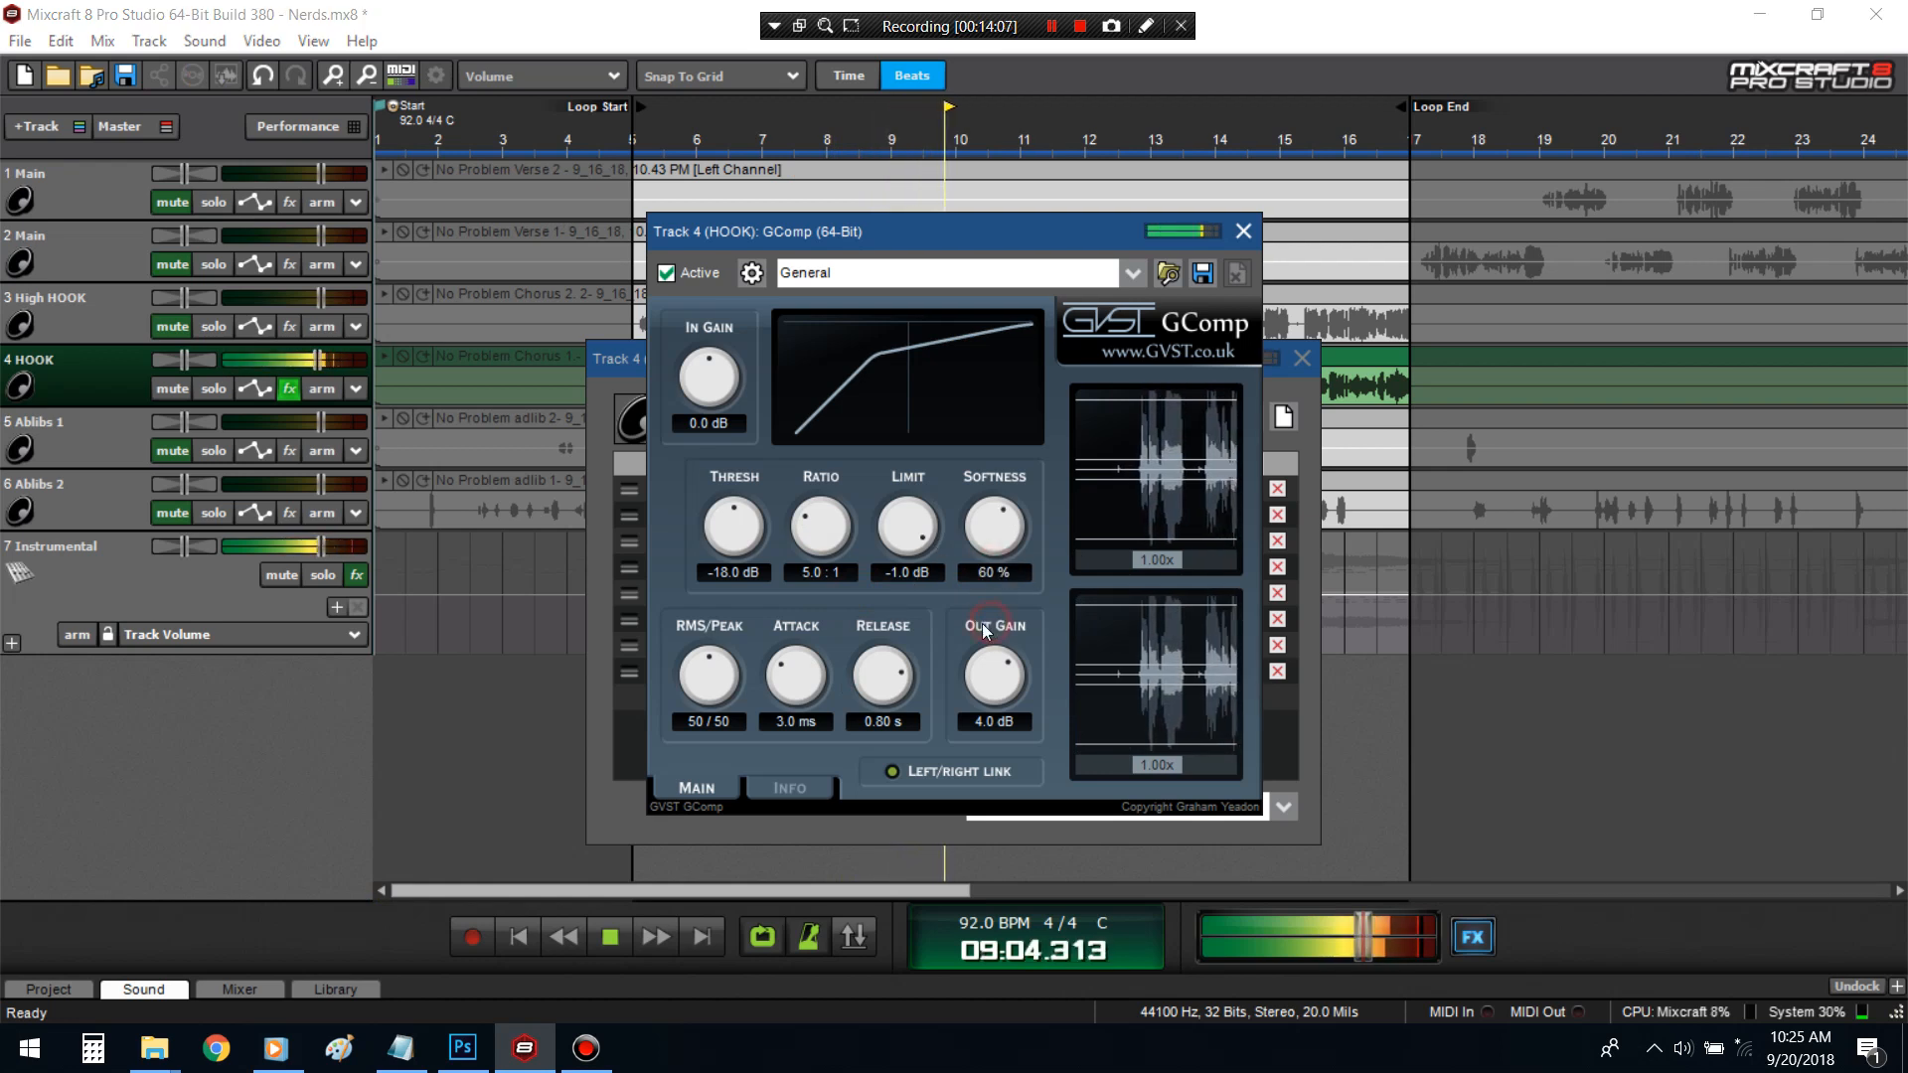
type("6")
key("Return")
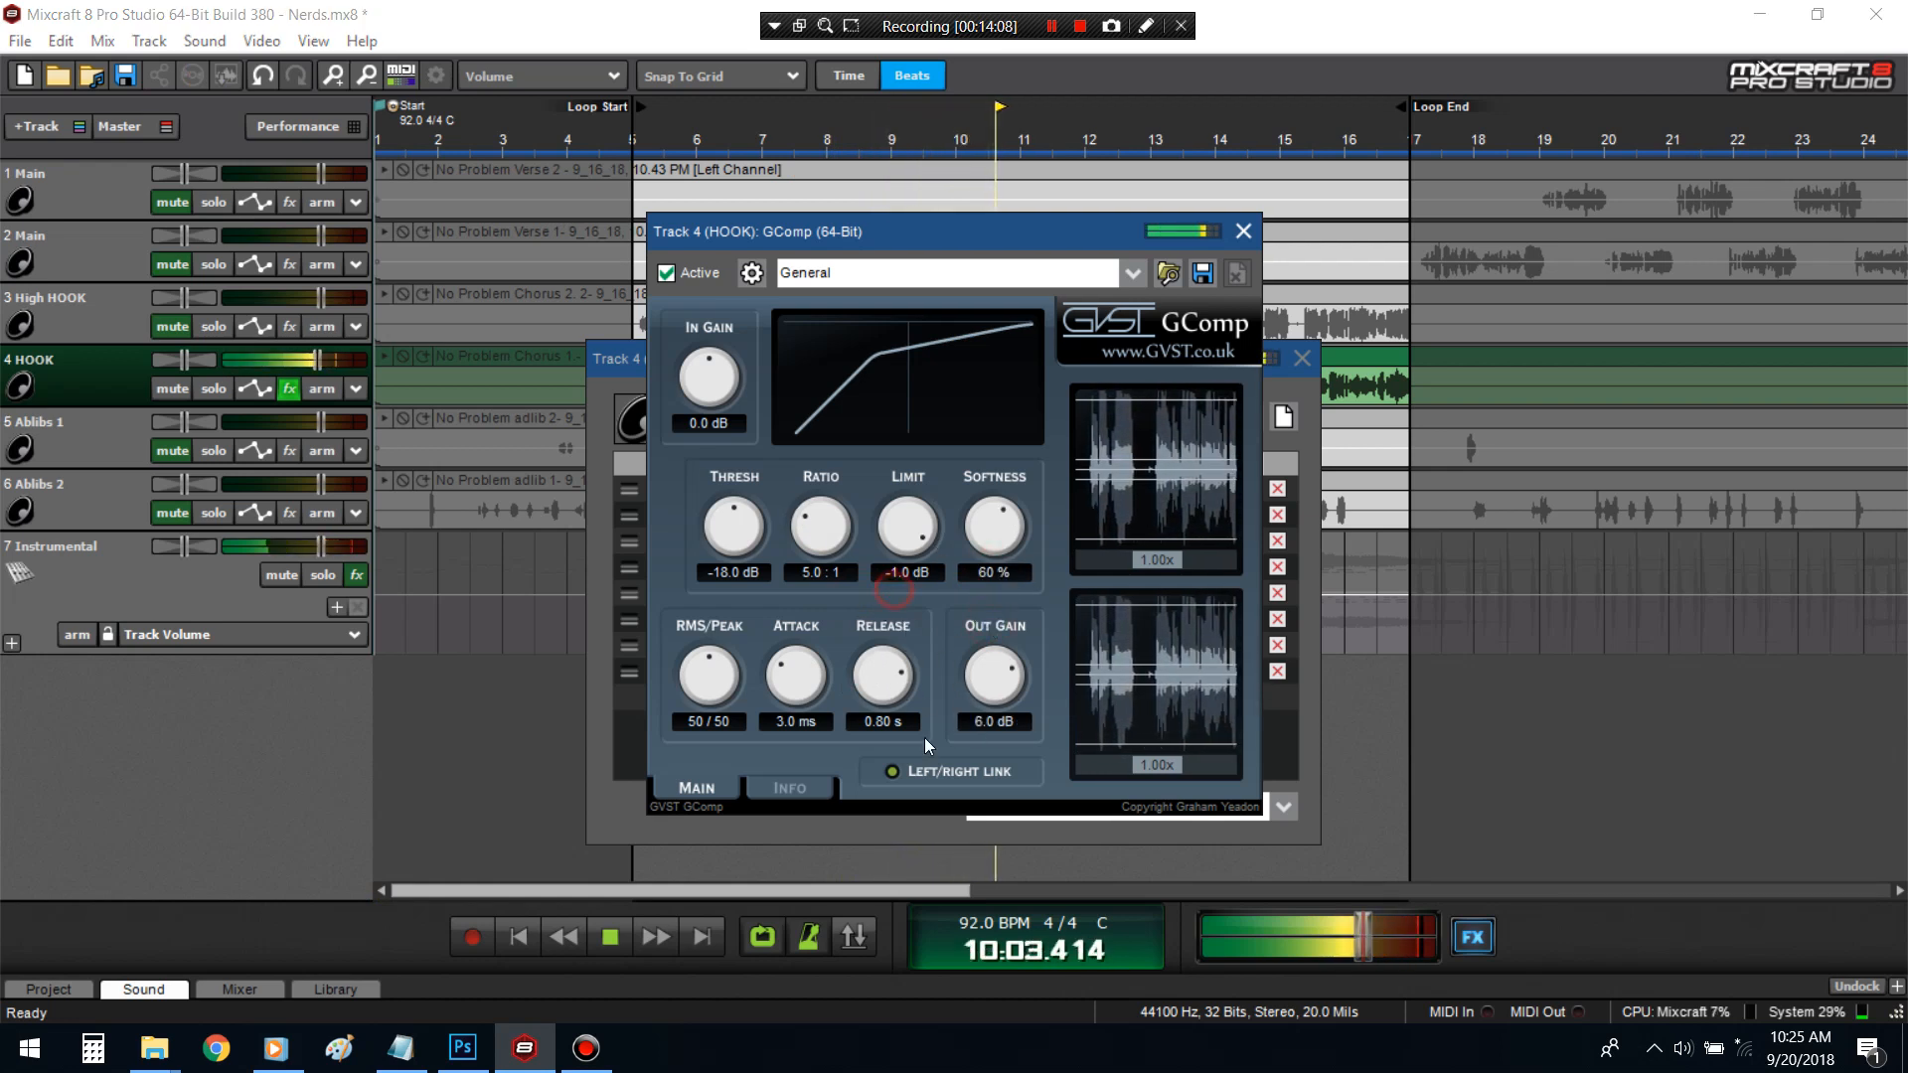
- Set GComp's Attack to 2 ms and compare HOOK soloed and in the mix
left_click(803, 721)
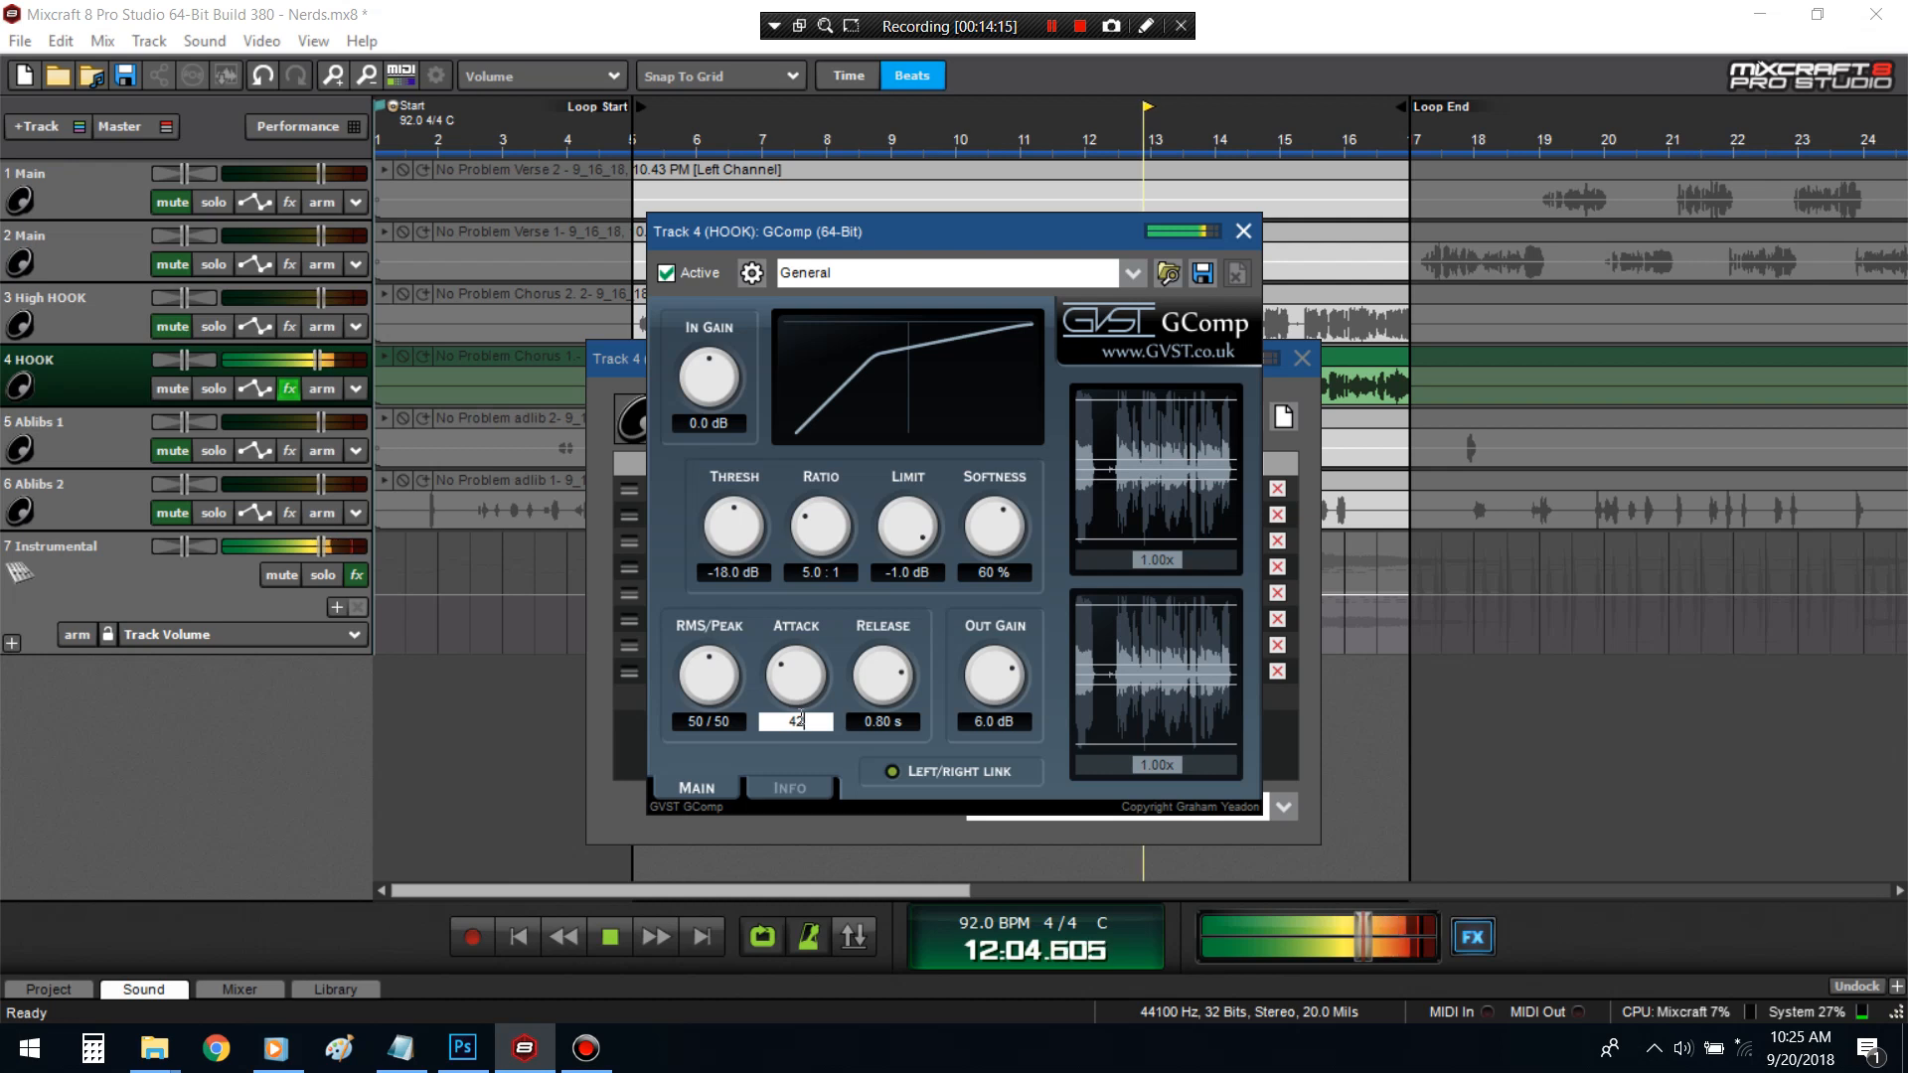
type("2.0 ms")
left_click(212, 390)
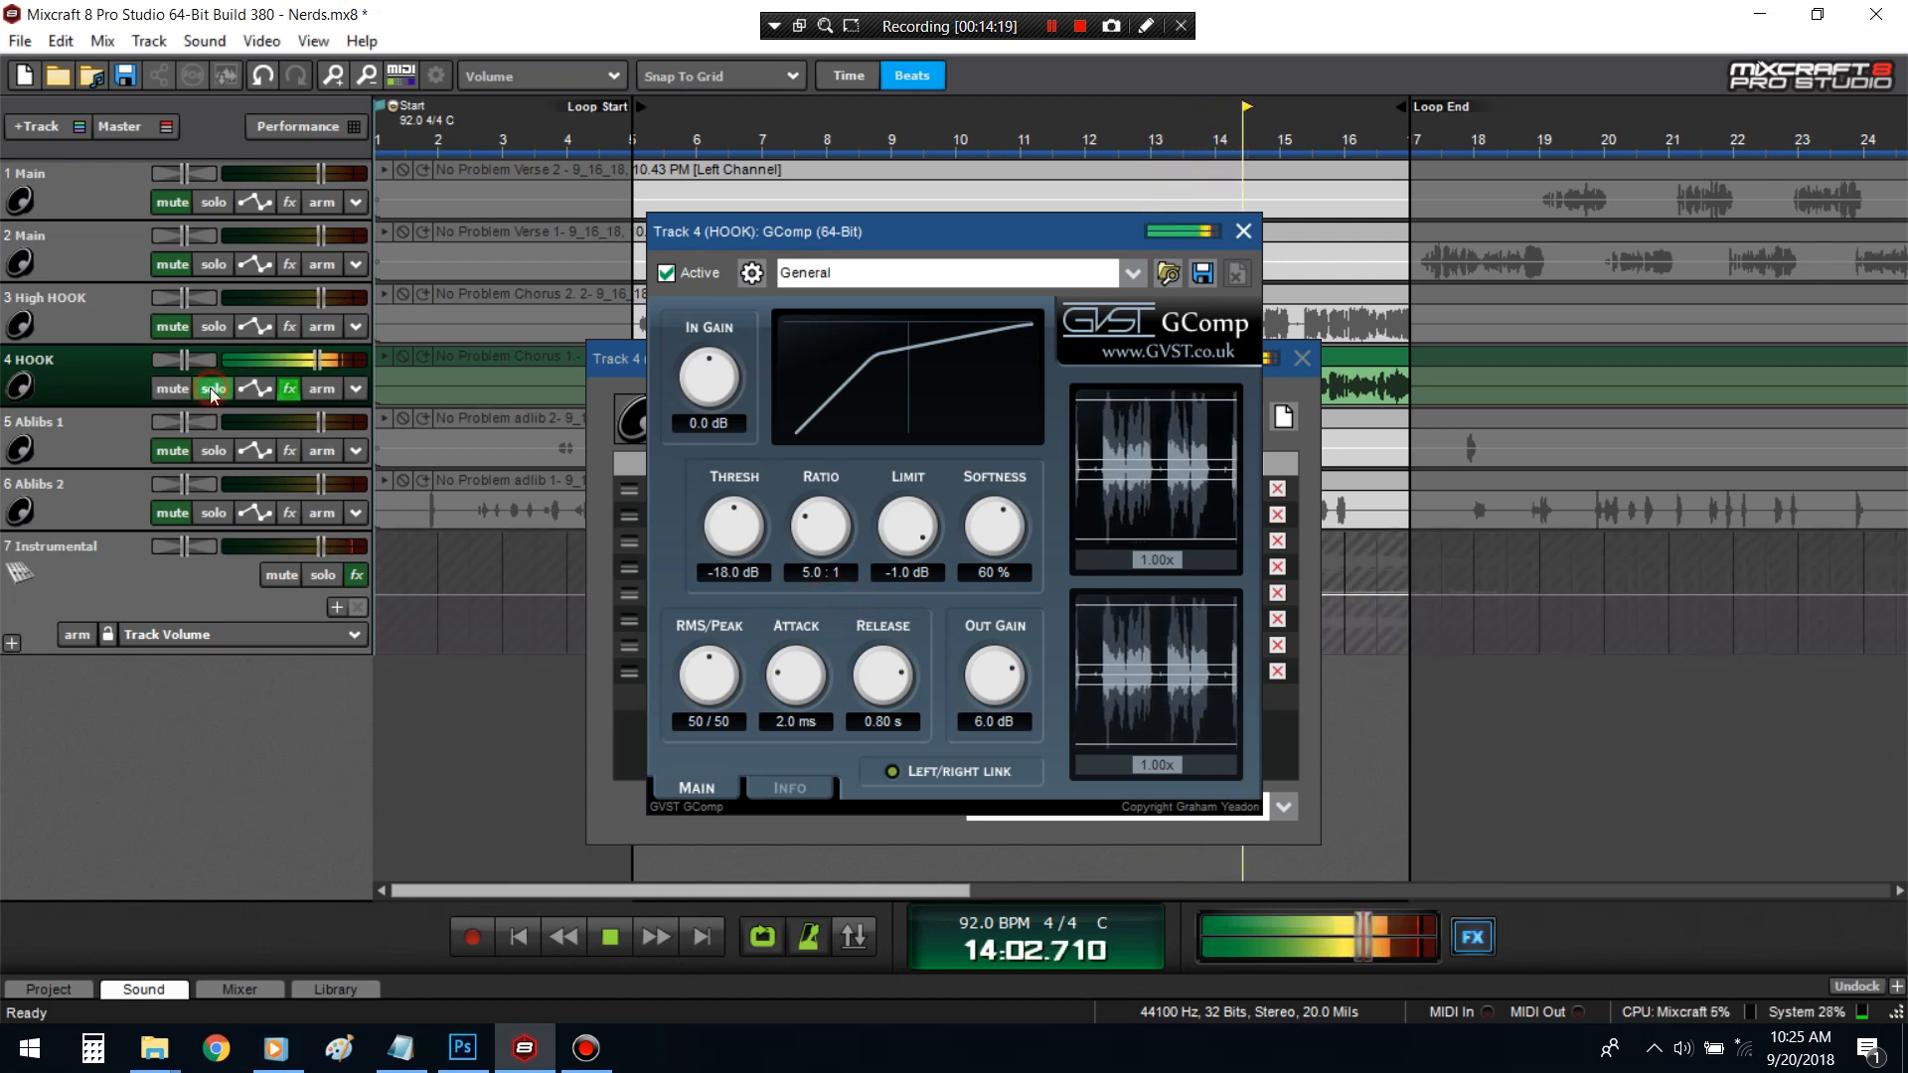
left_click(212, 389)
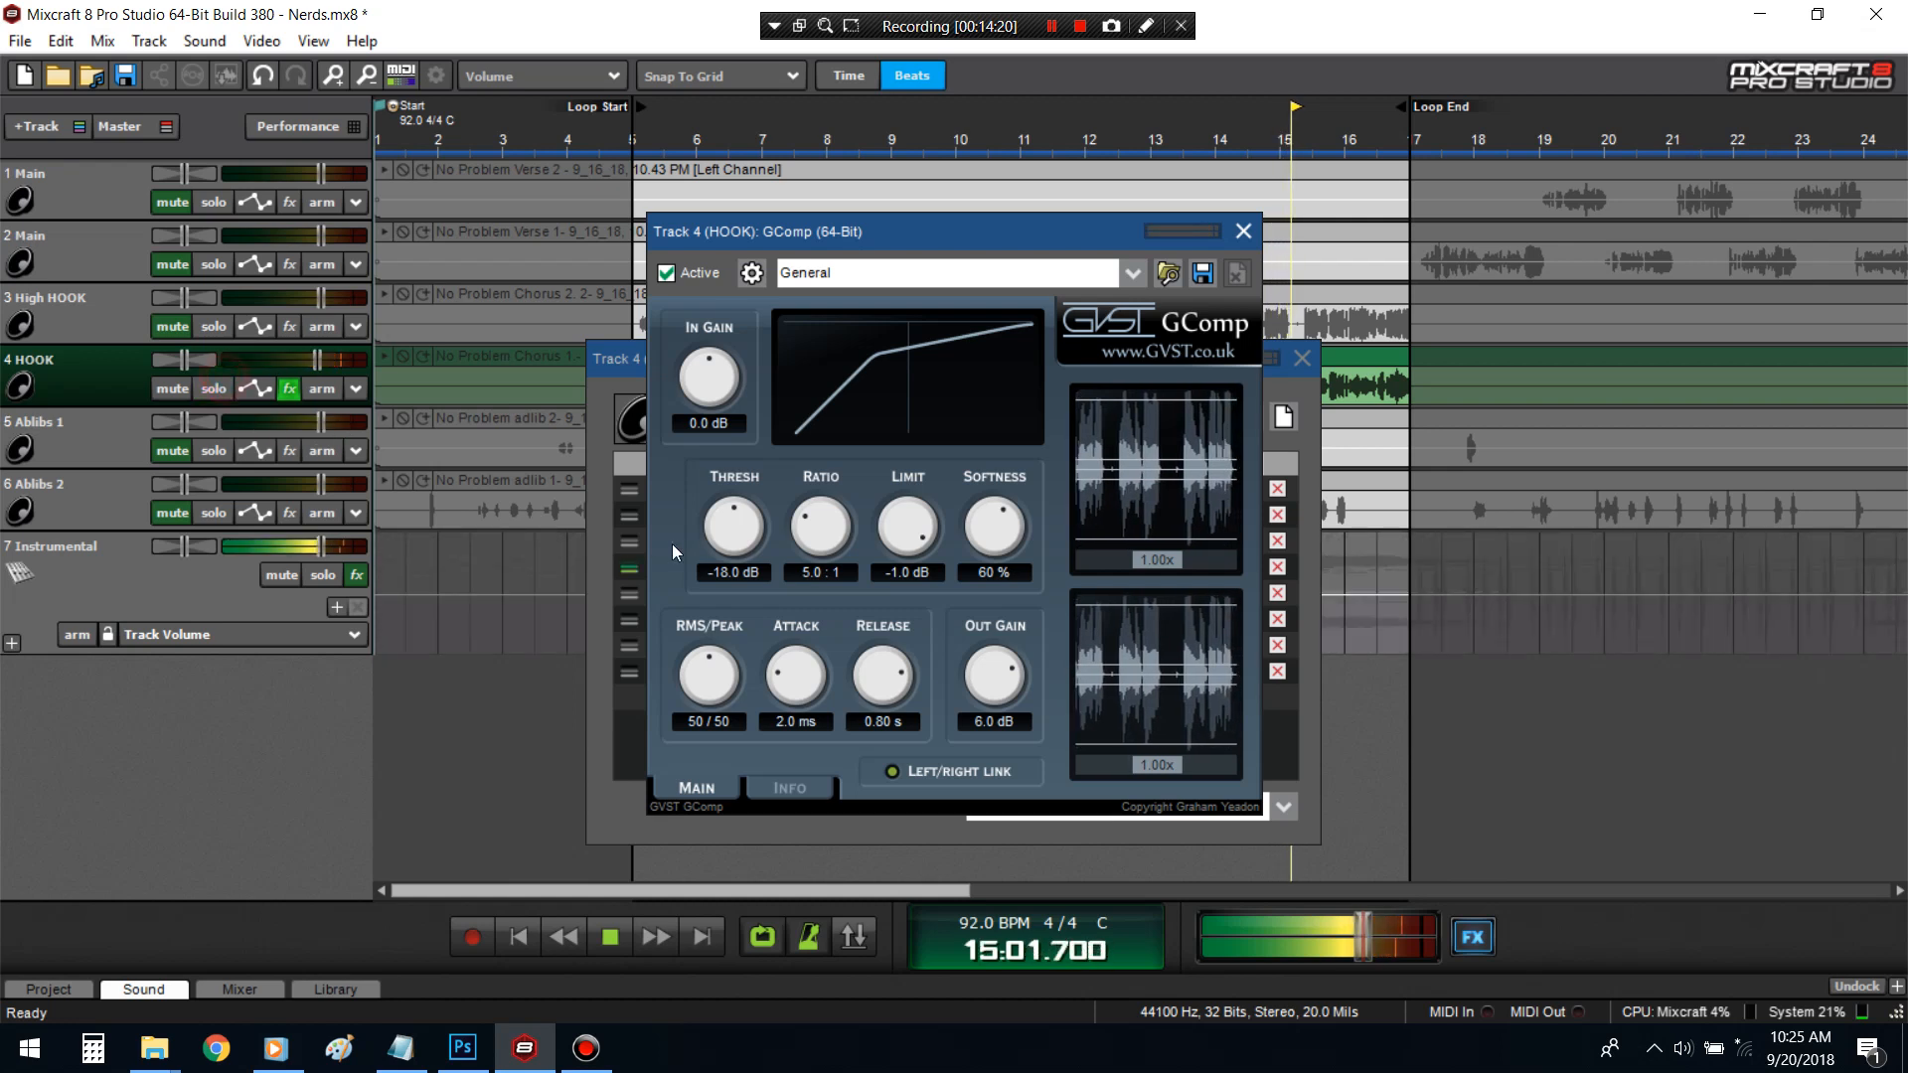
- Set GComp's threshold to -20 dB and its In Gain to 2 dB
left_click(723, 574)
type("-20")
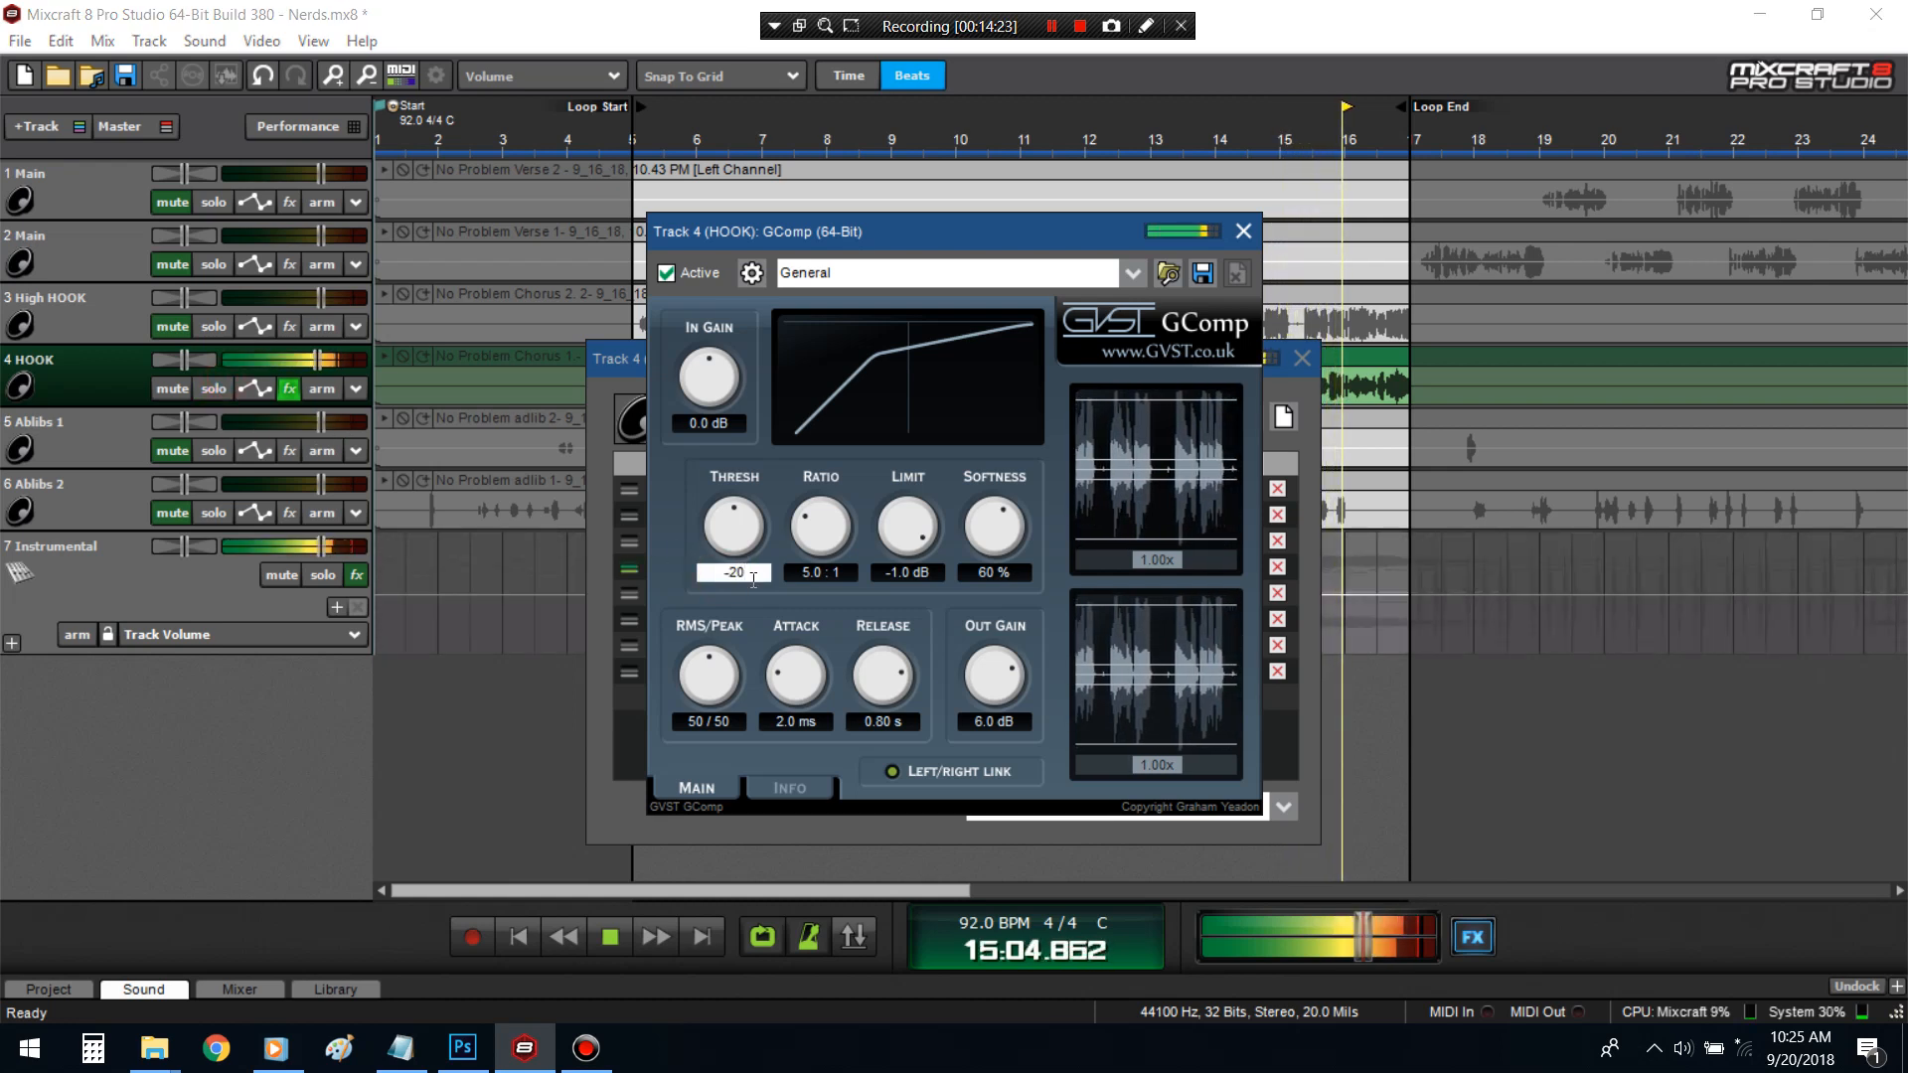
key("Return")
left_click(733, 428)
type("2")
left_click(783, 470)
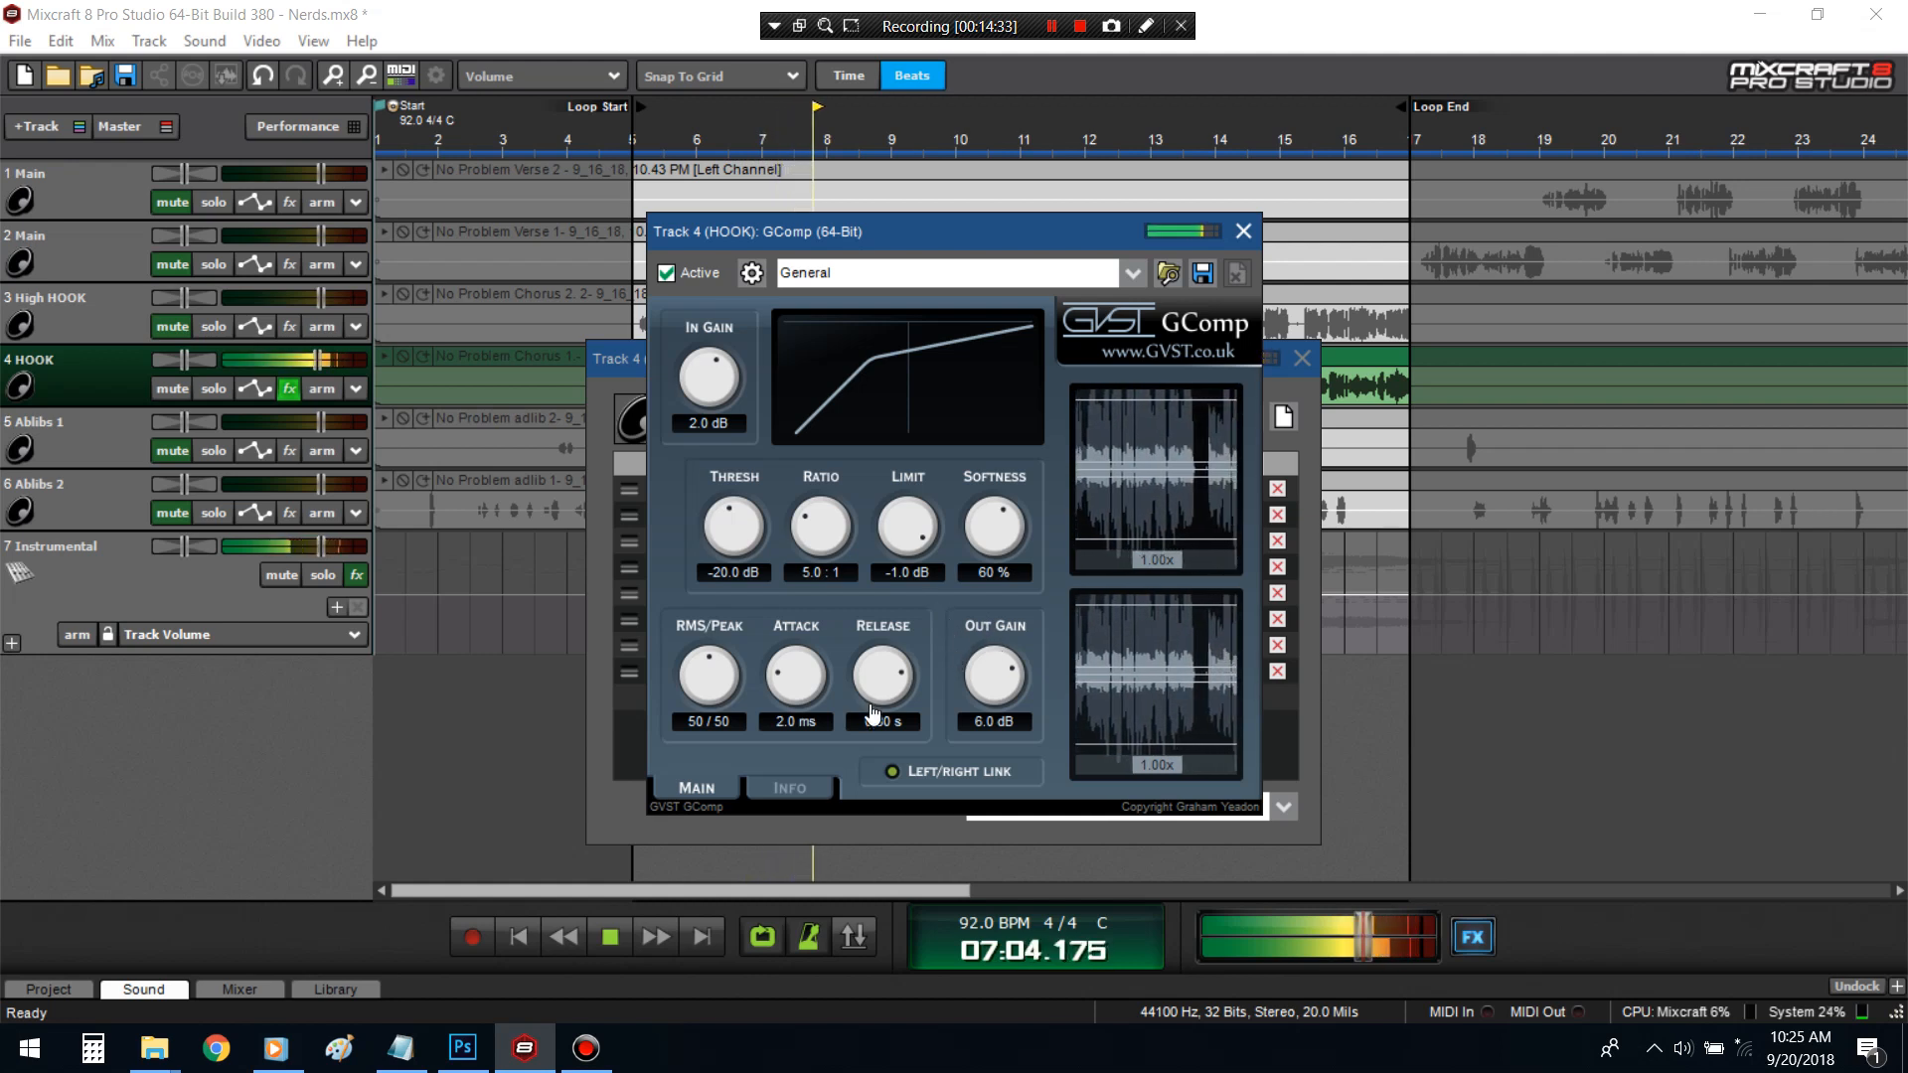
- Set GComp's Attack to 4 ms and its Softness to 90 %
left_click(801, 722)
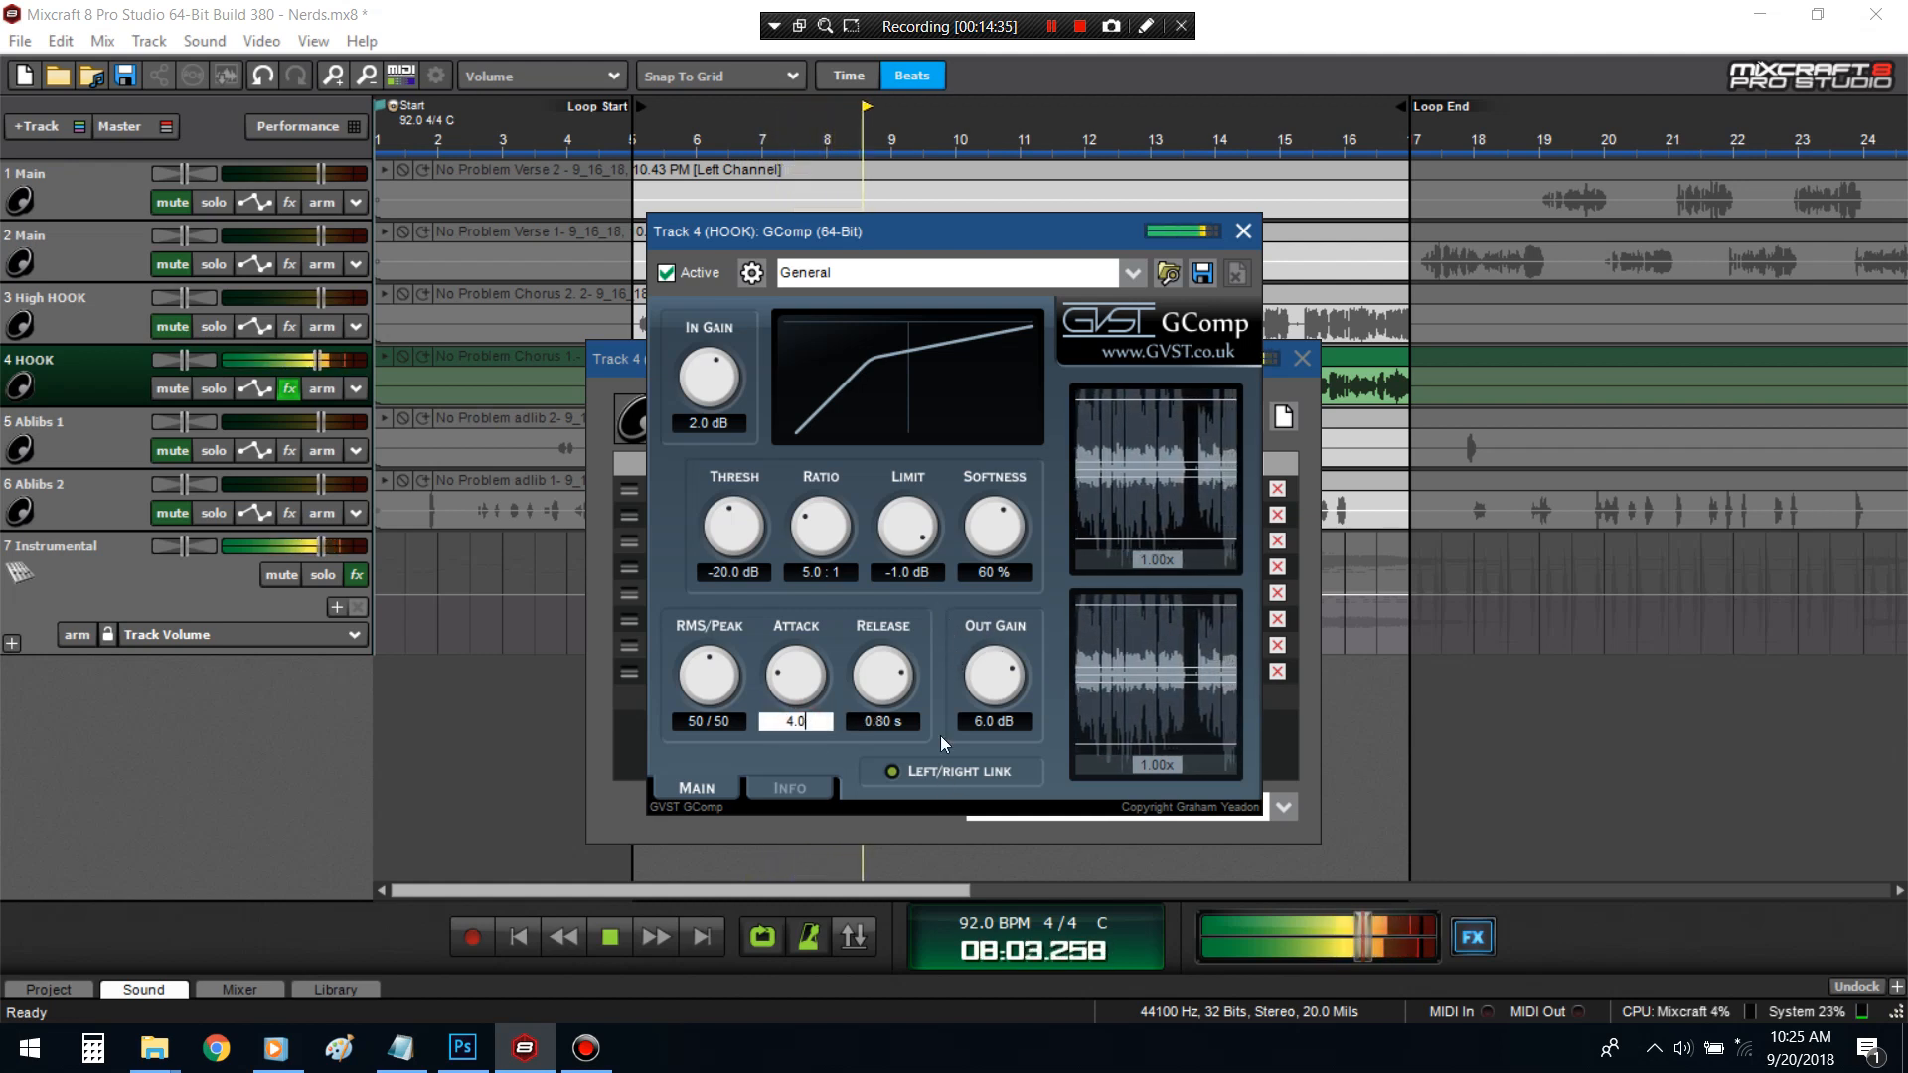
type("4.0")
key("Return")
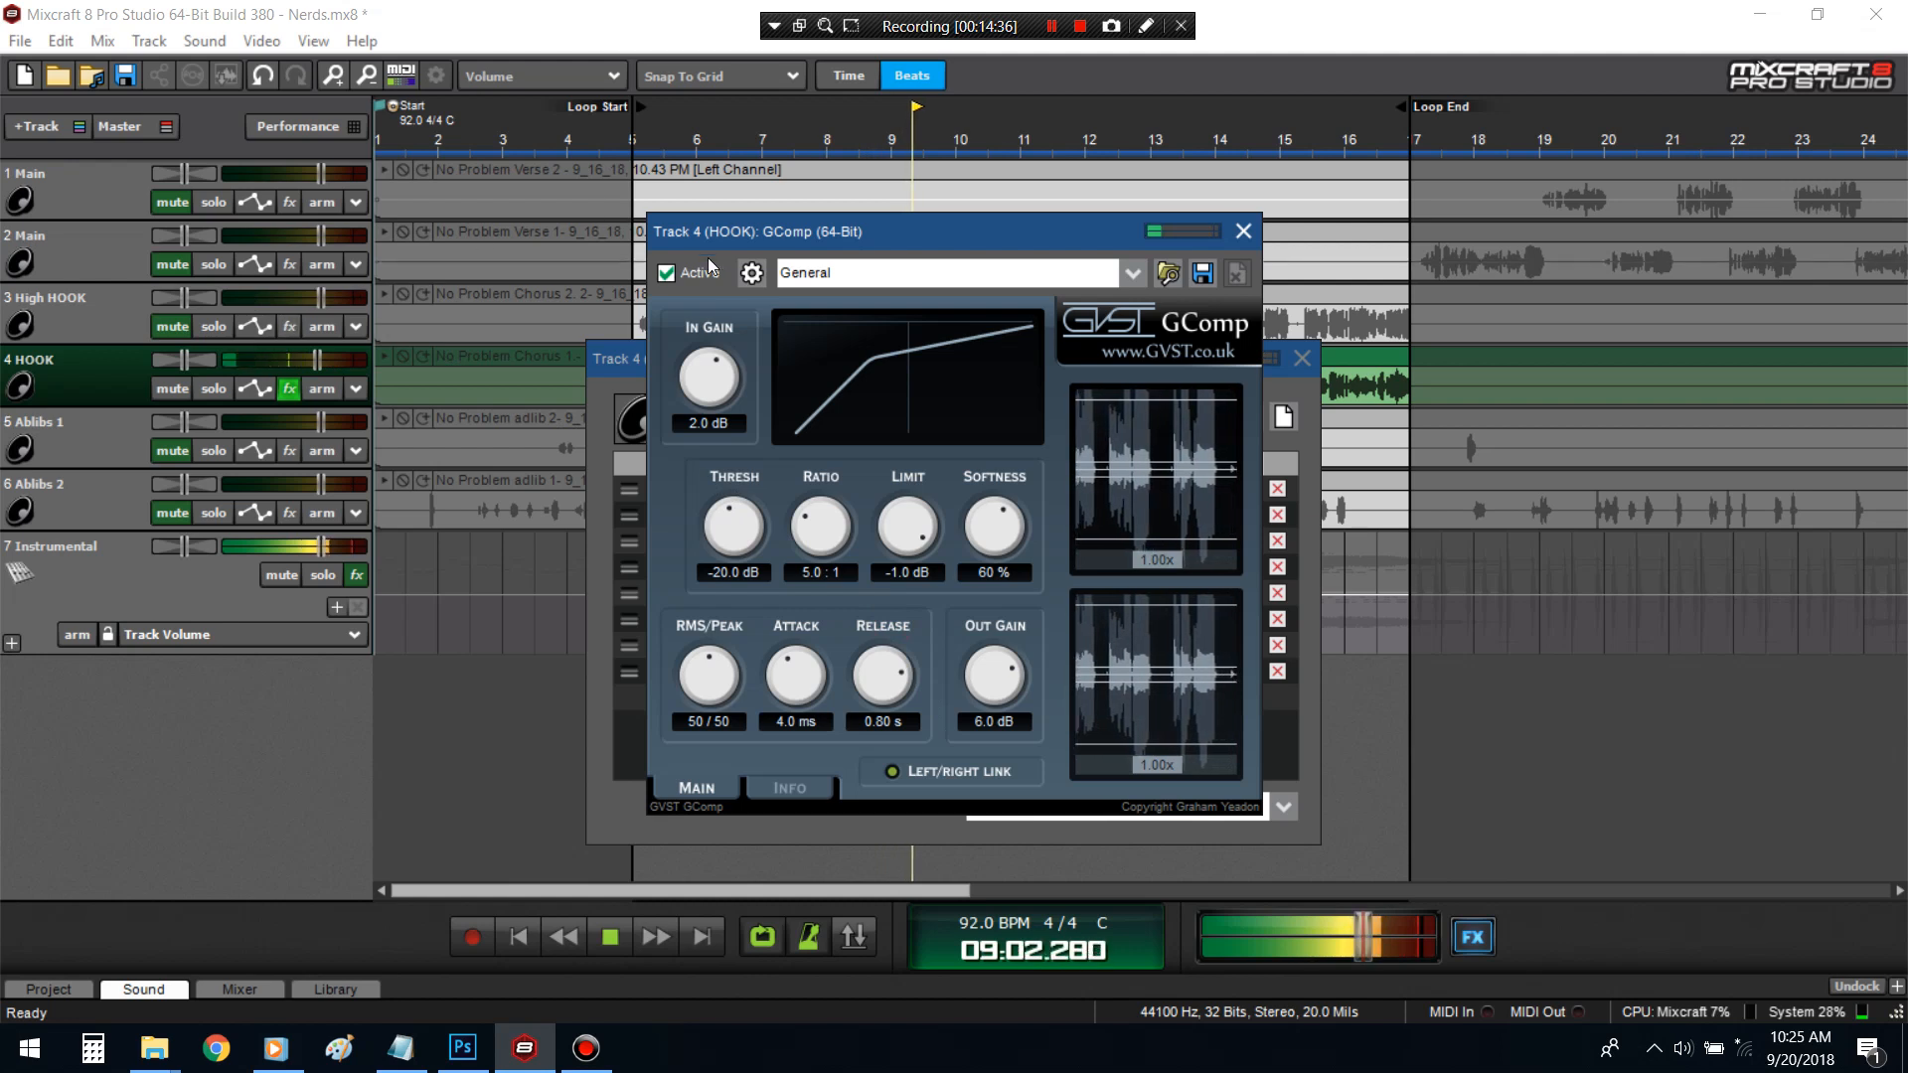
left_click(1003, 573)
type("9")
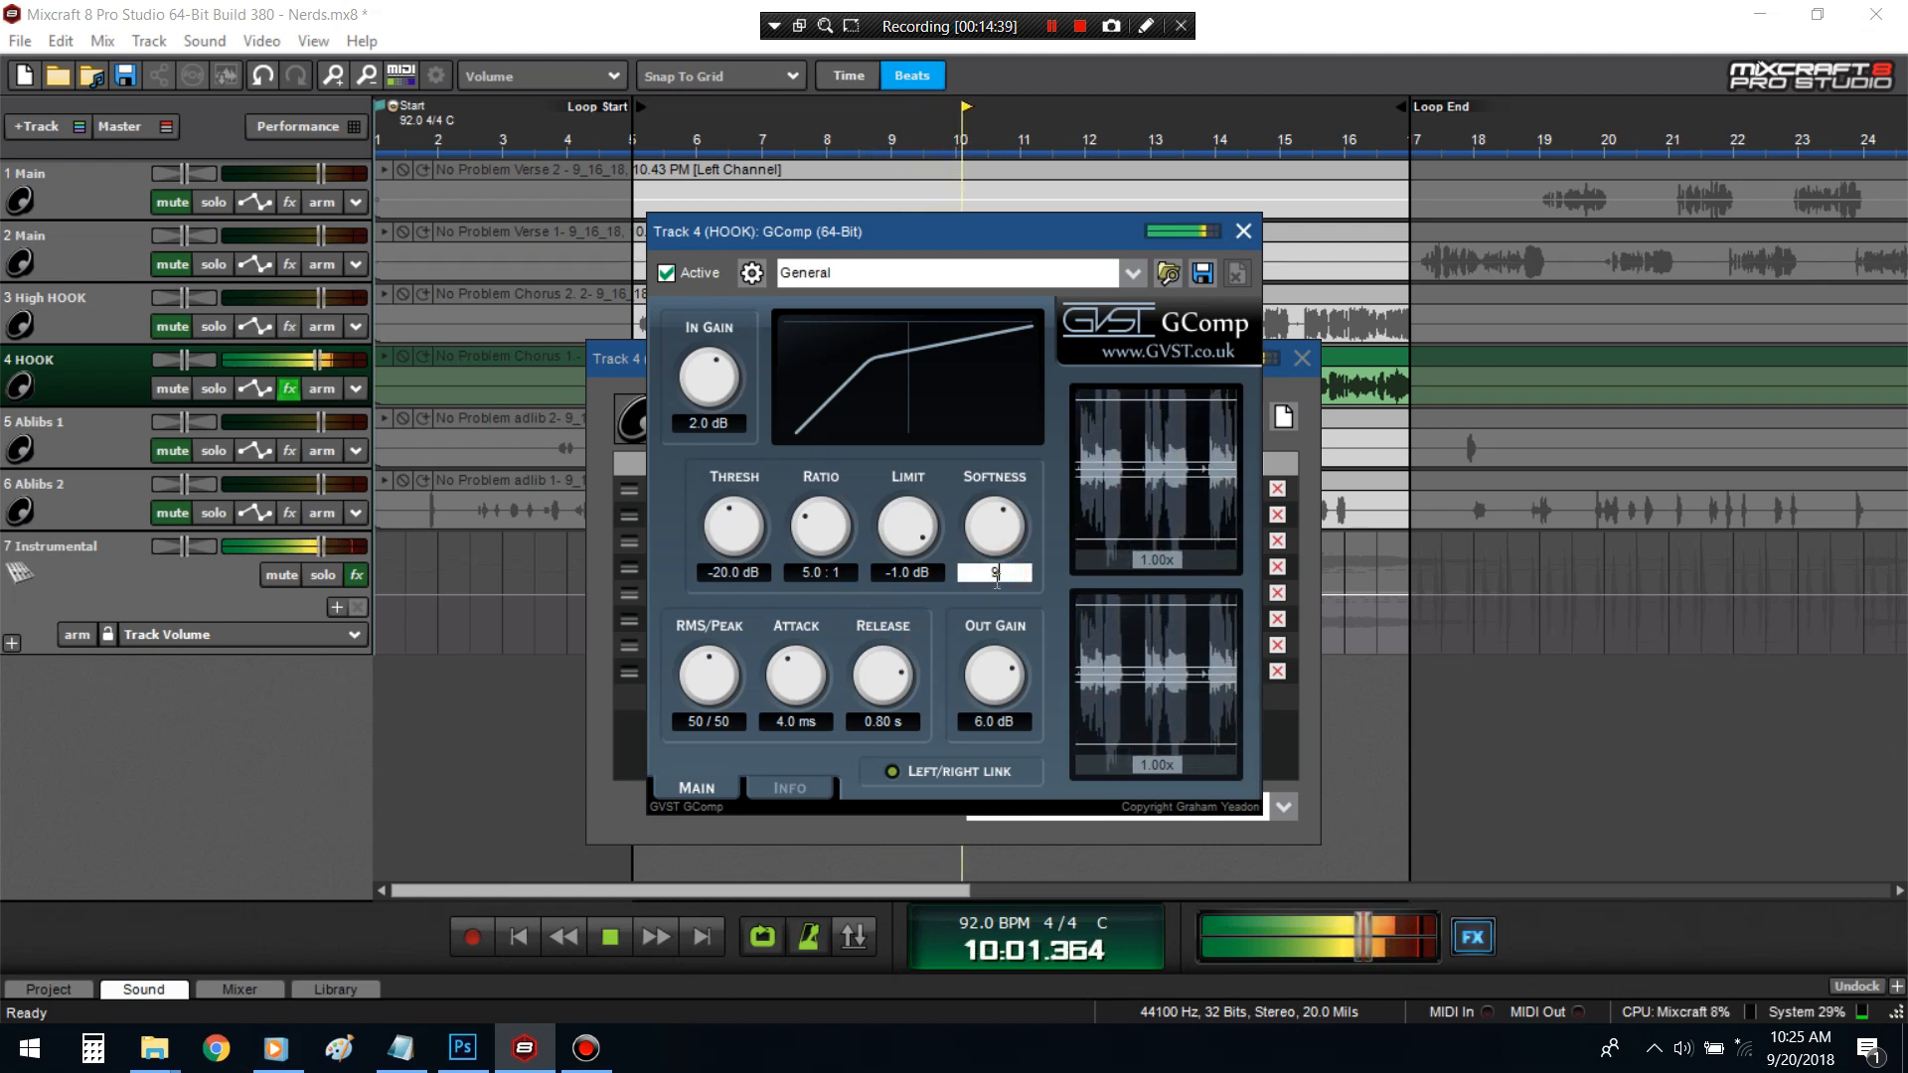
type("0")
key("Return")
- Check HOOK briefly in solo, close the GComp editor and the HOOK effect list, and save the project
left_click(206, 397)
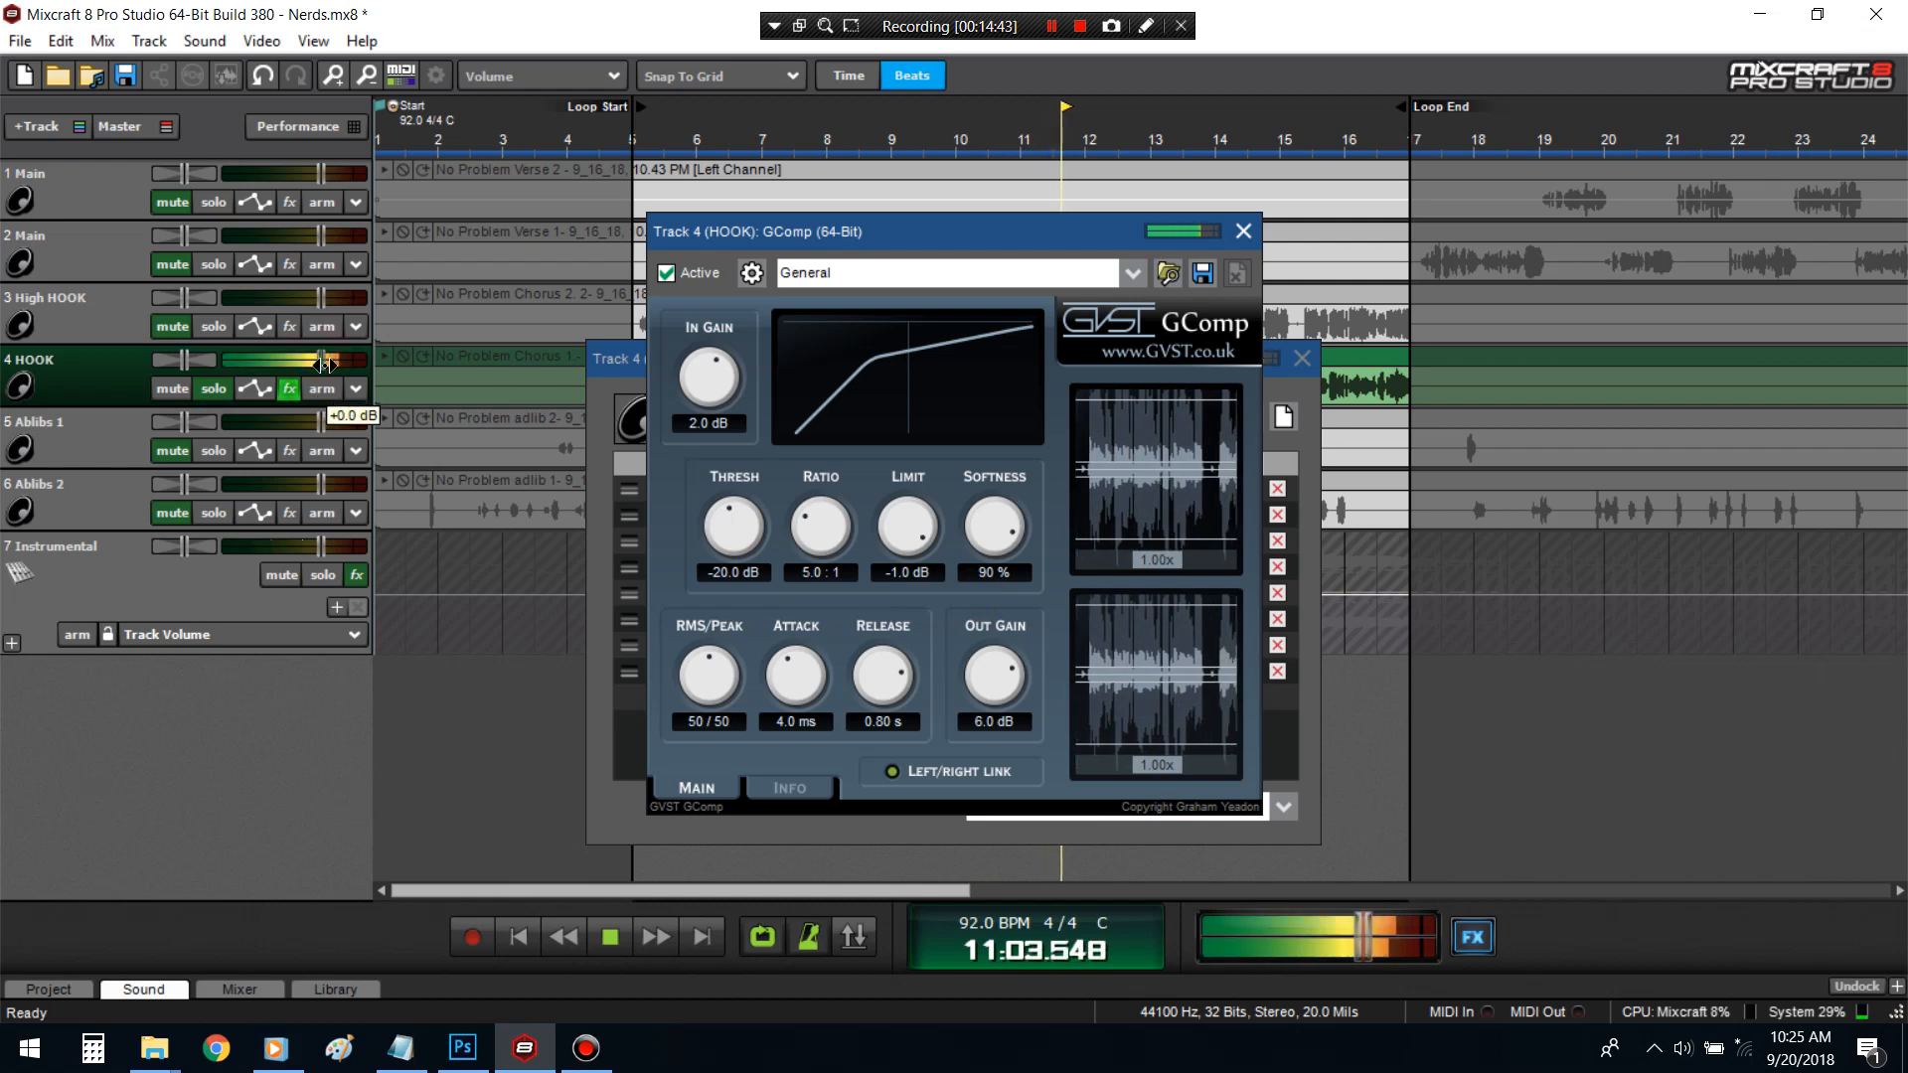
left_click(210, 391)
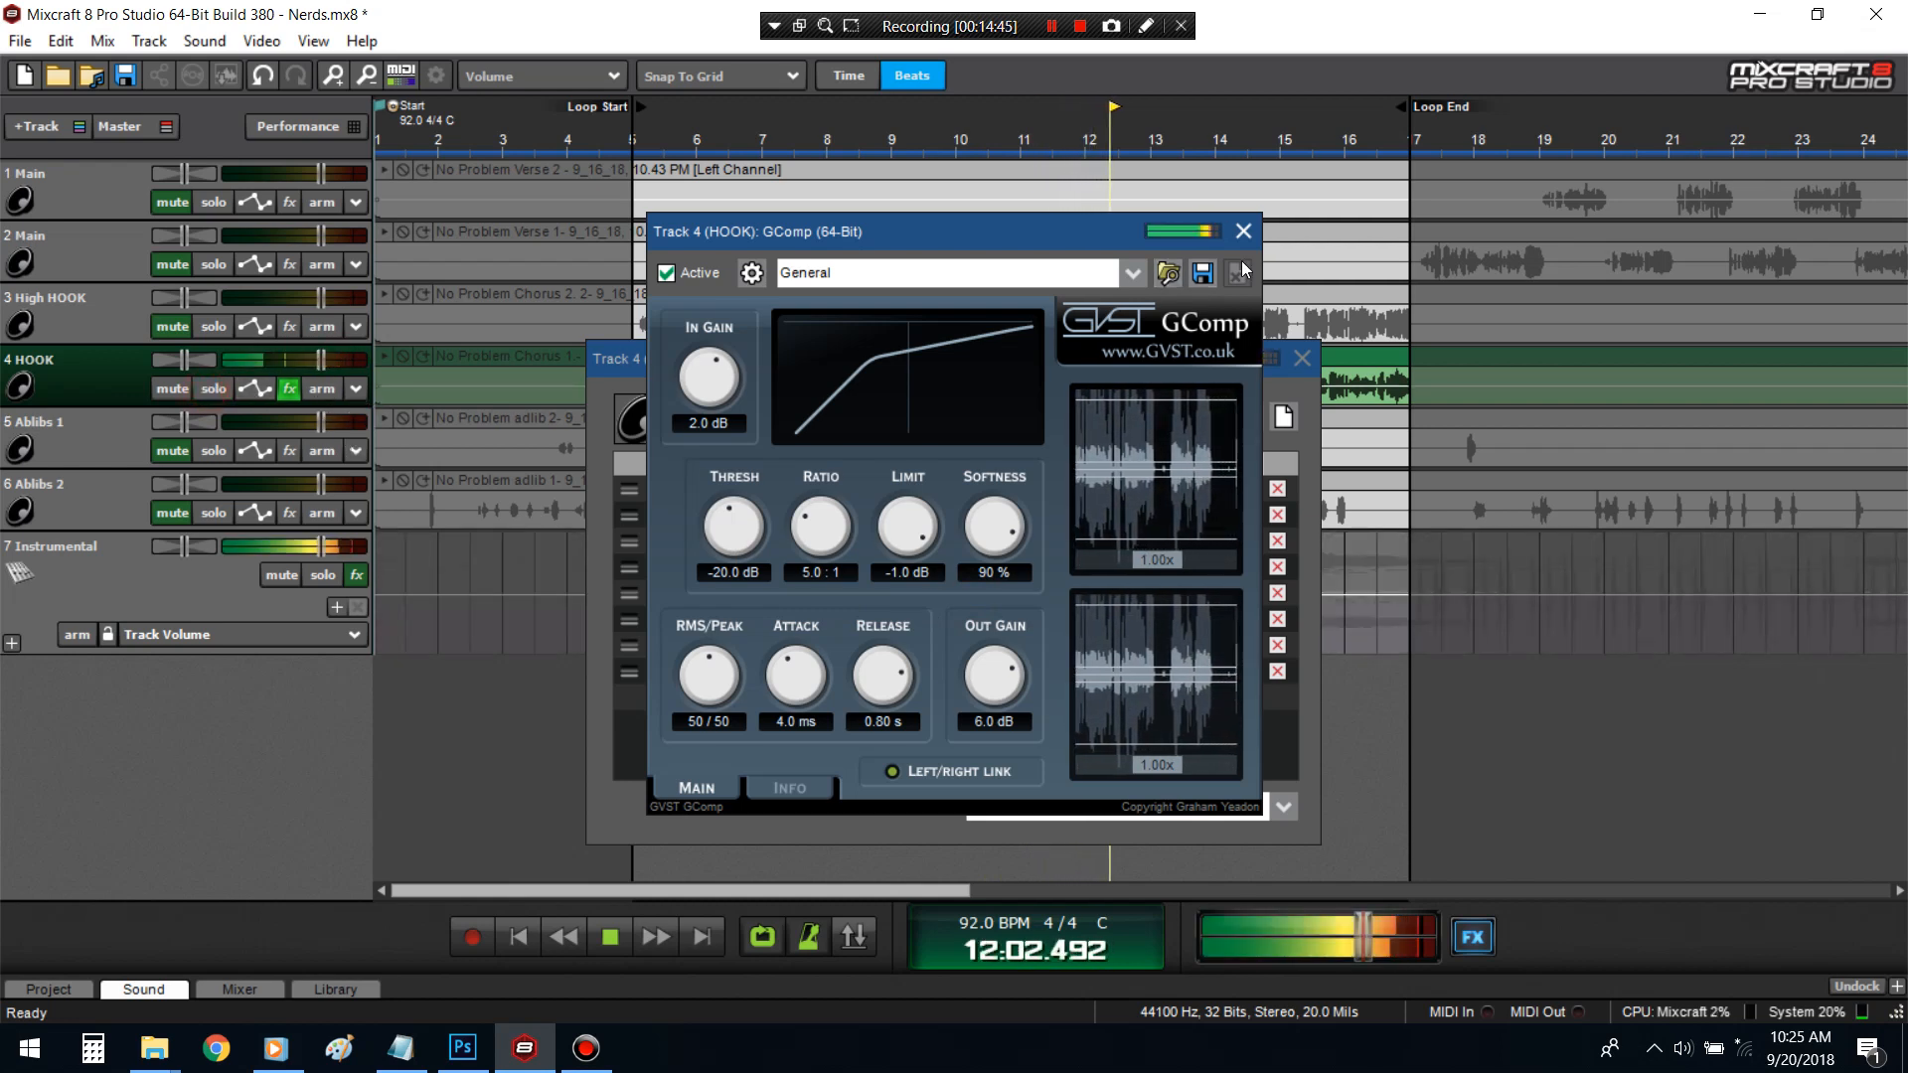
left_click(1243, 230)
left_click(1302, 358)
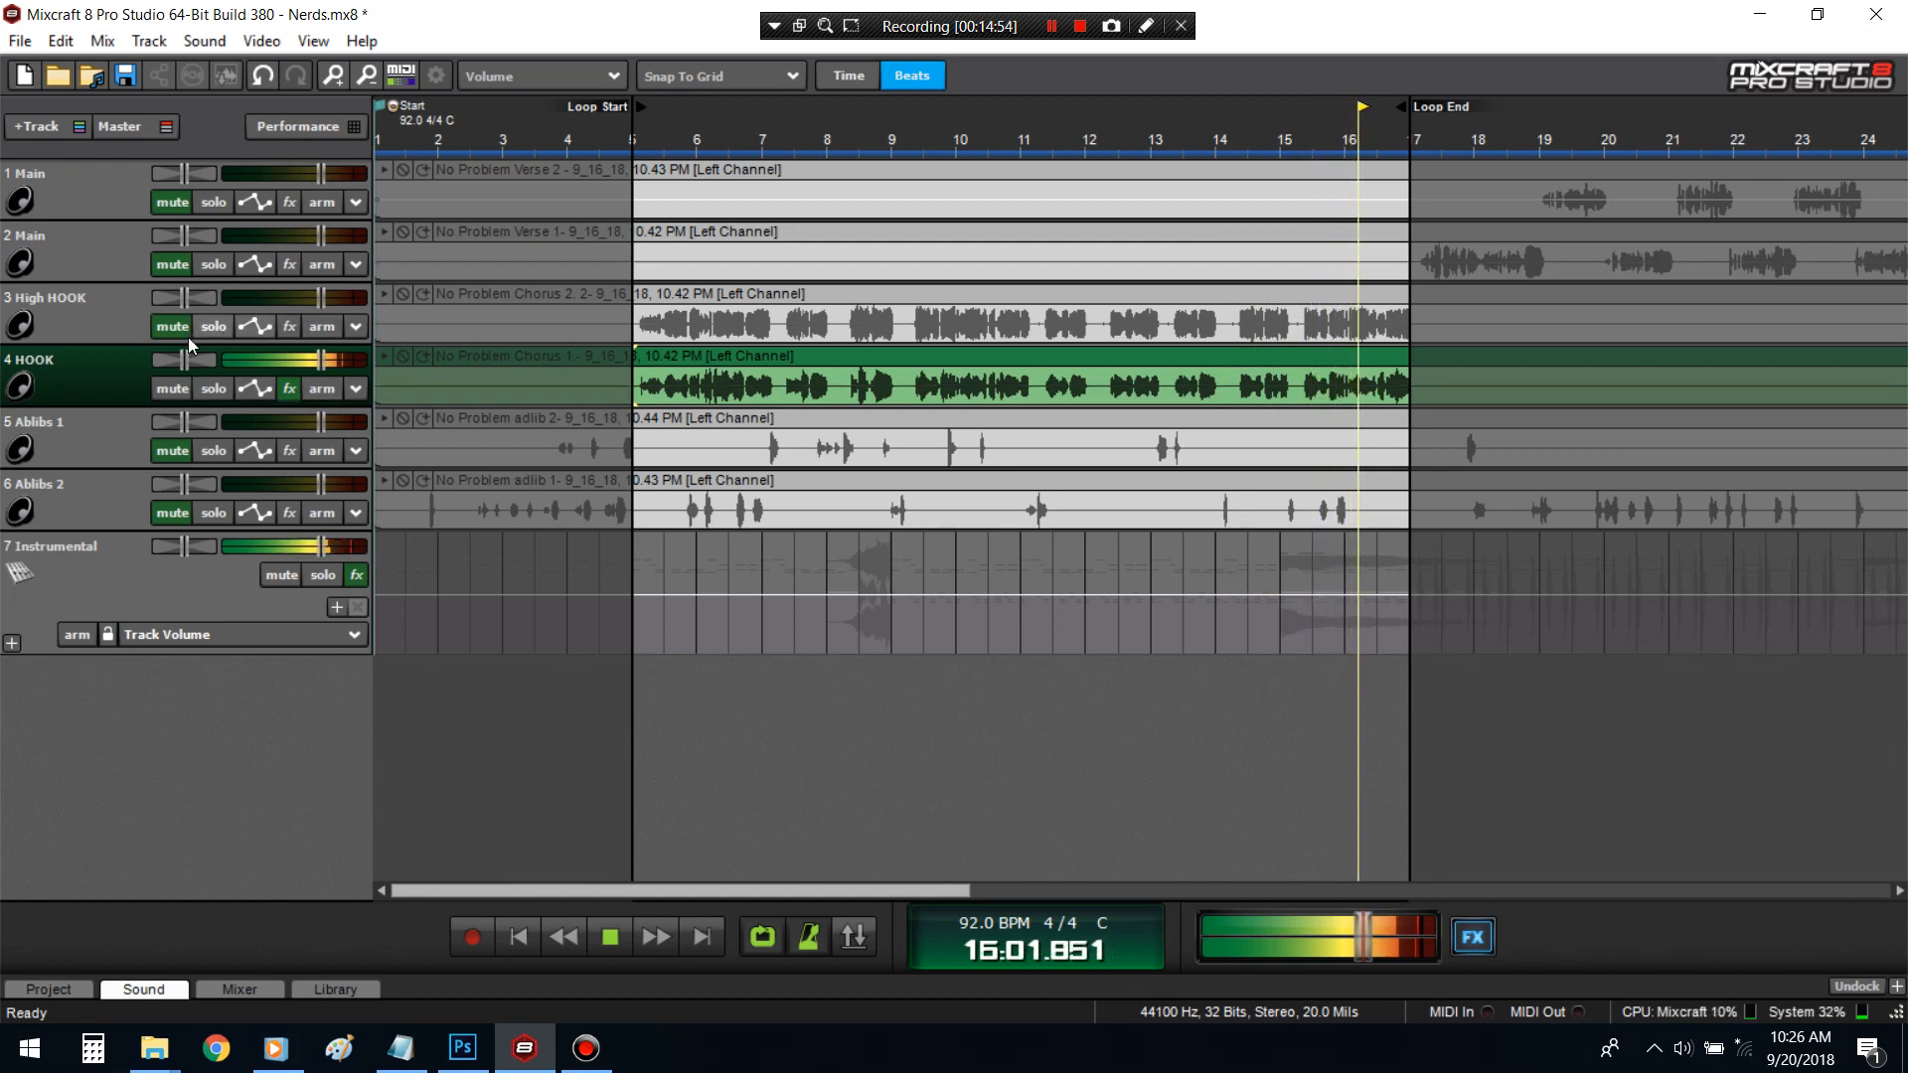
left_click(121, 77)
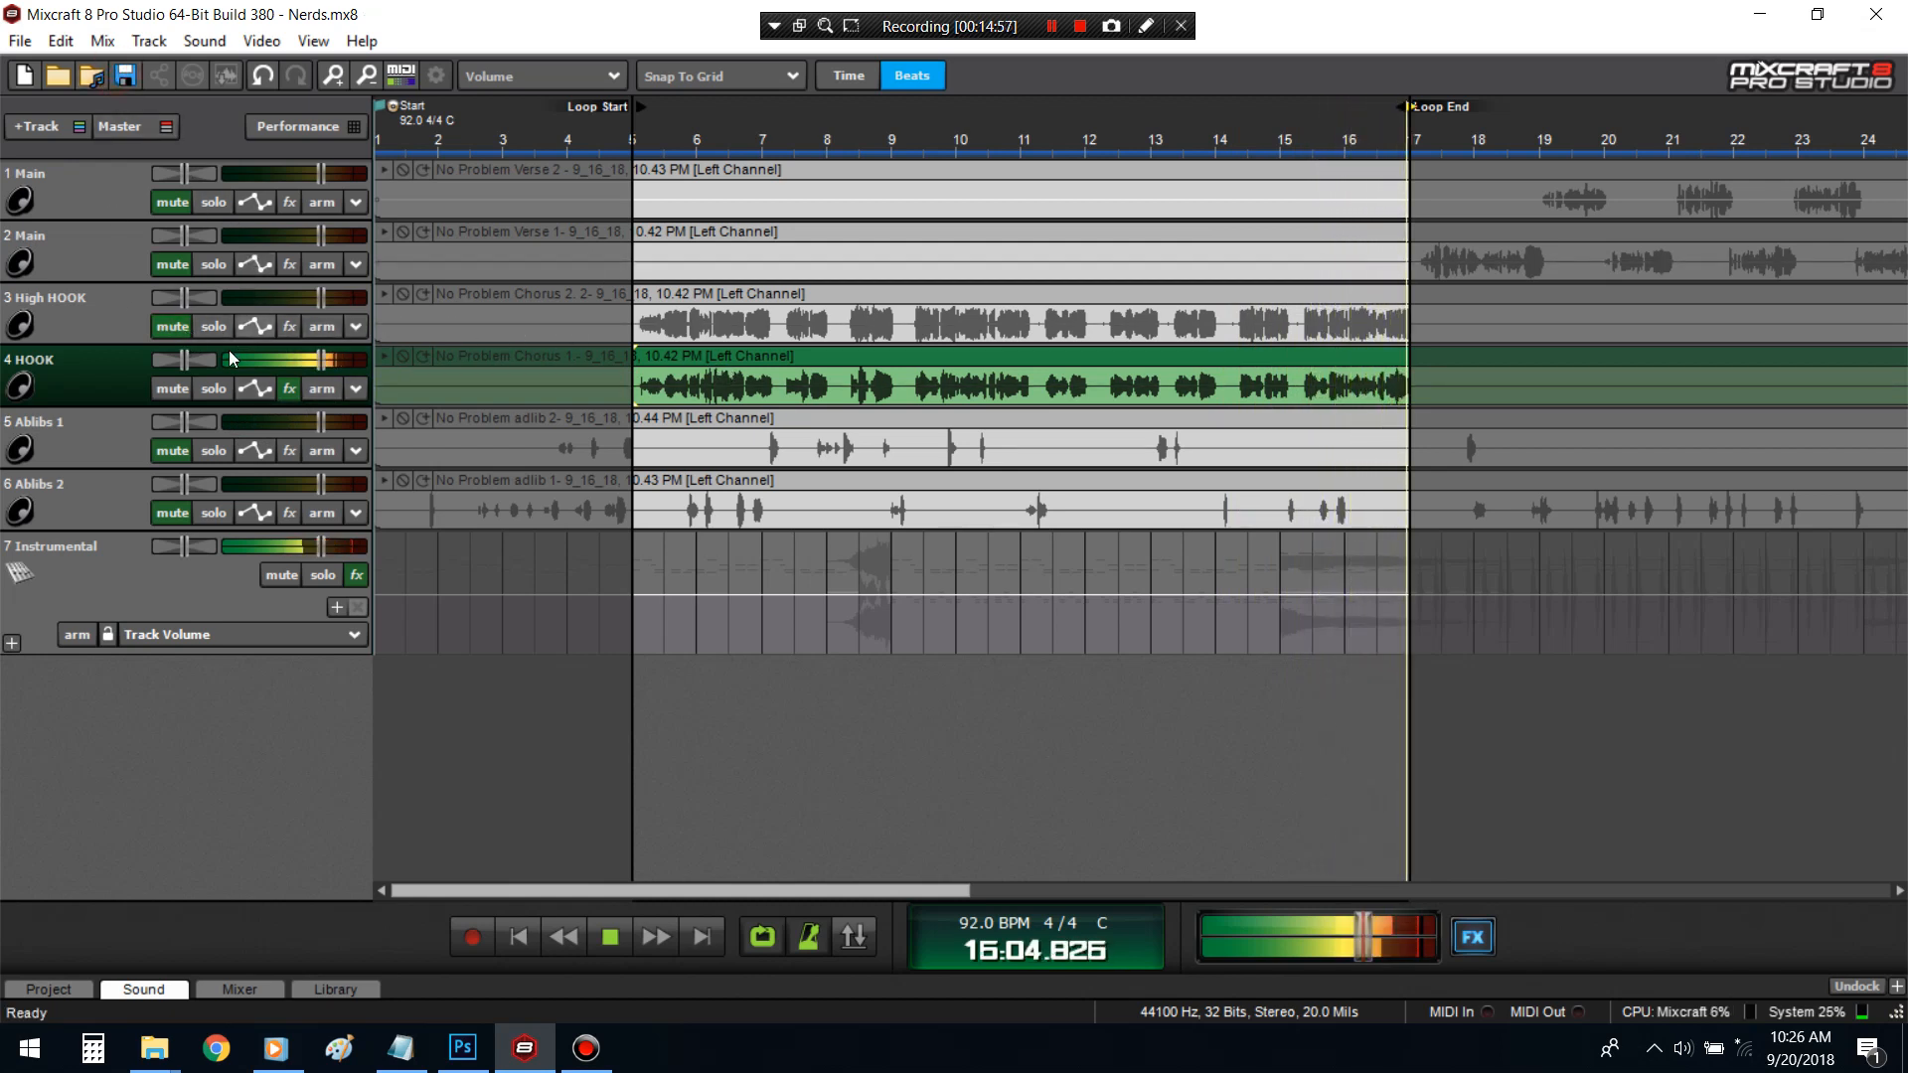
- Add a send track named Reverb and collapse its automation lane
left_click(39, 126)
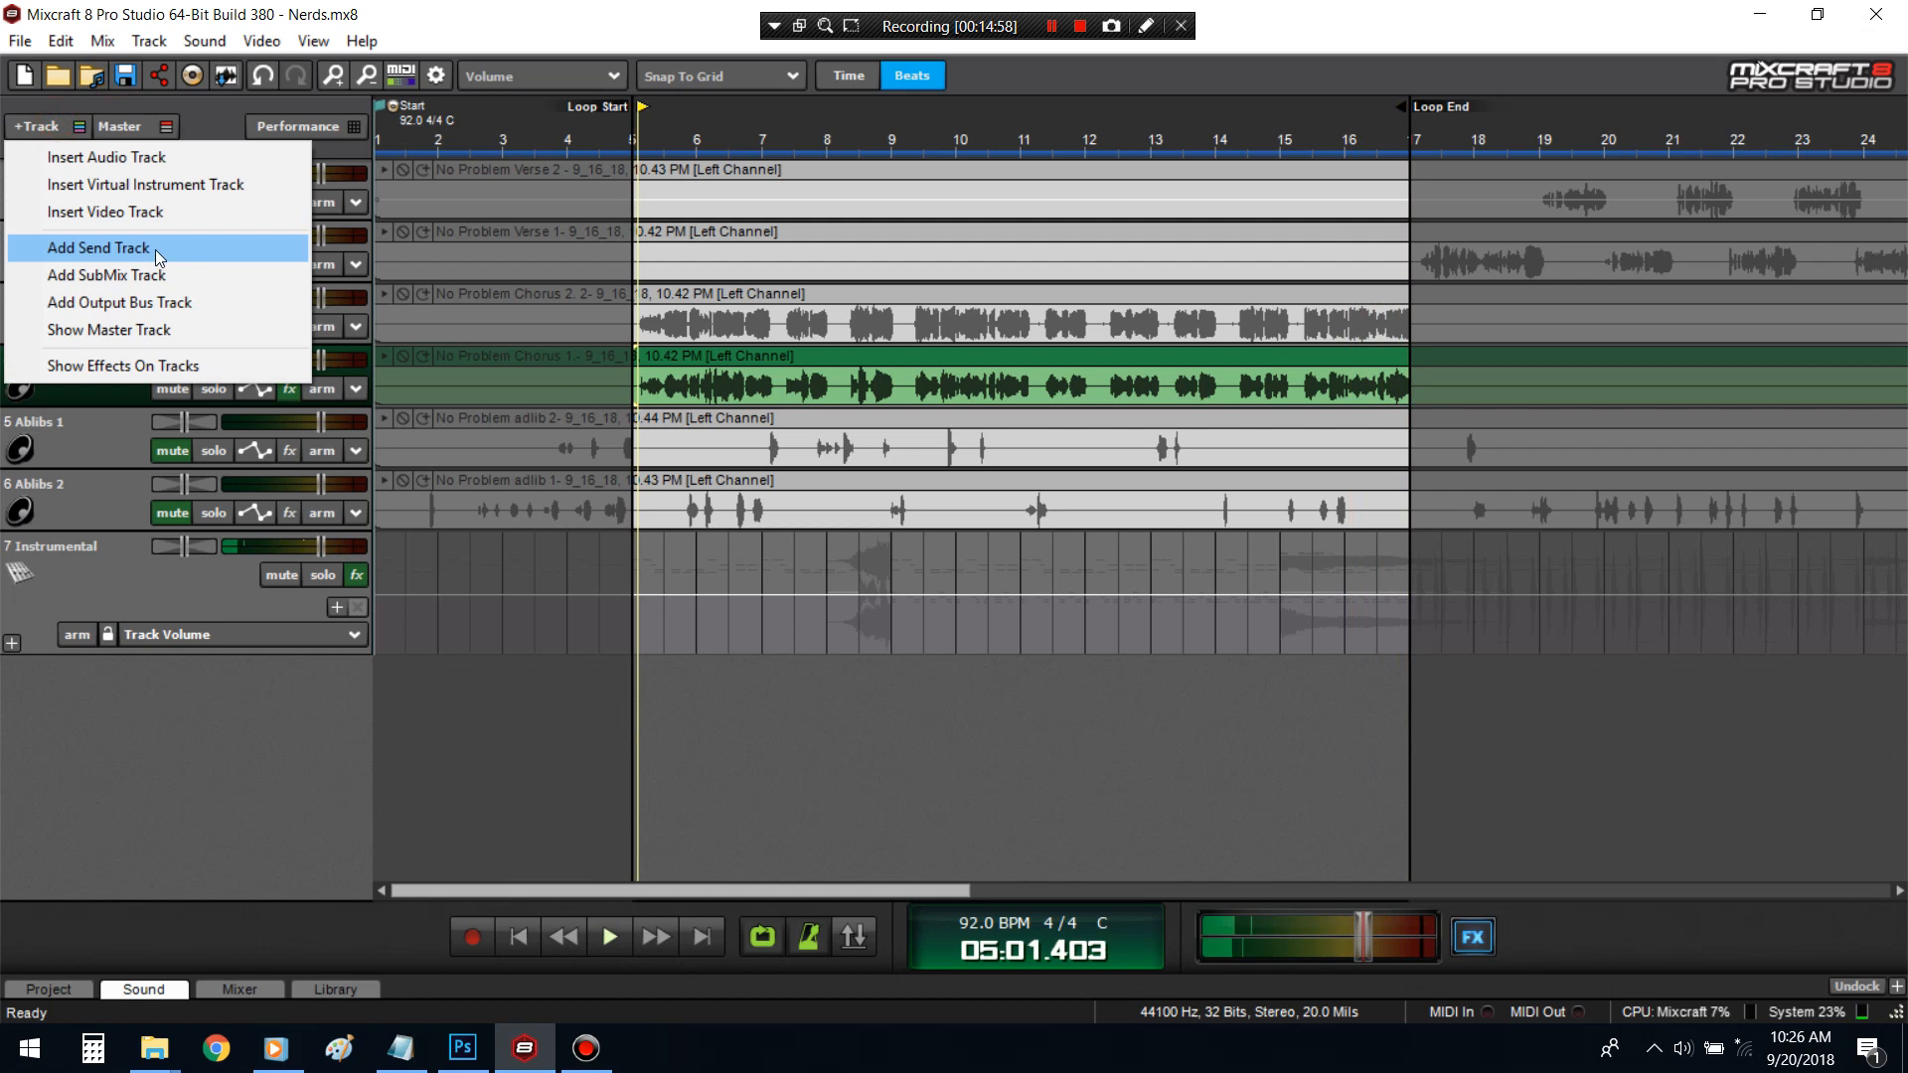
left_click(153, 250)
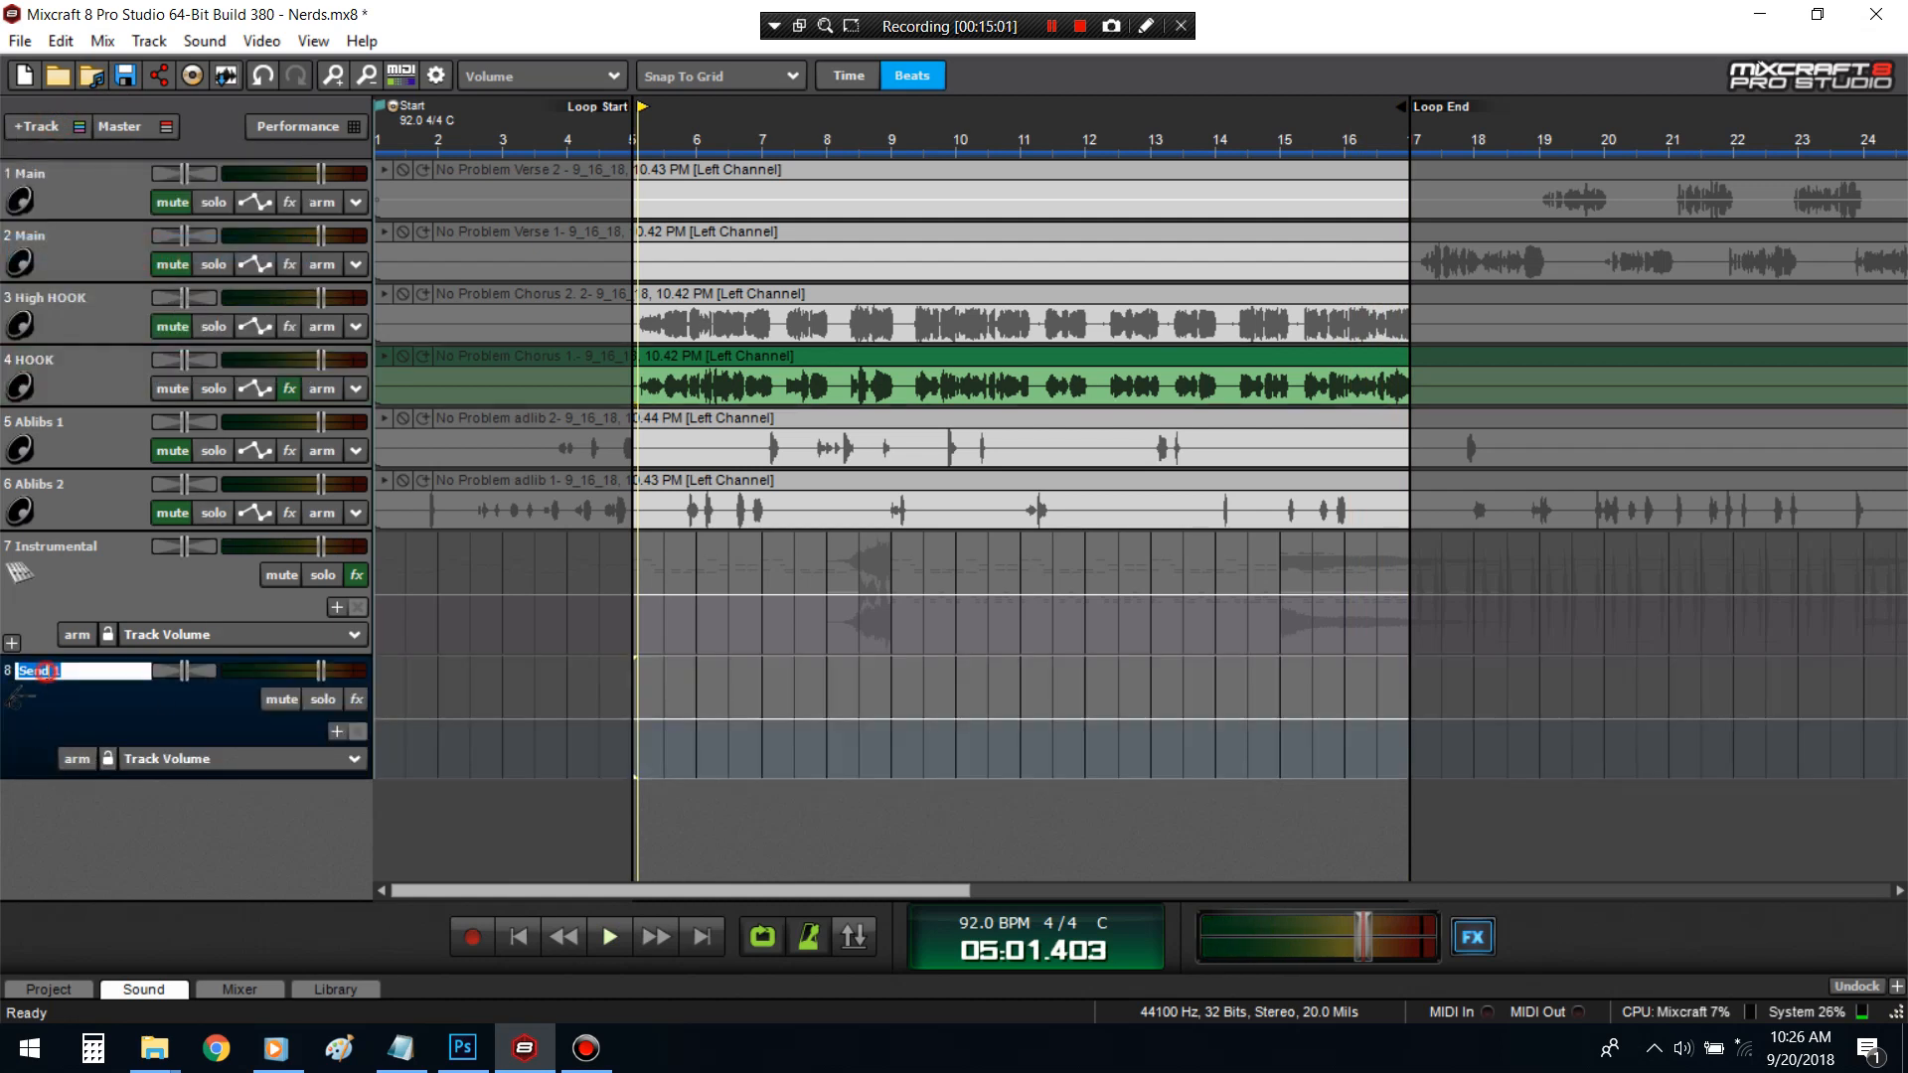
type("Reverb")
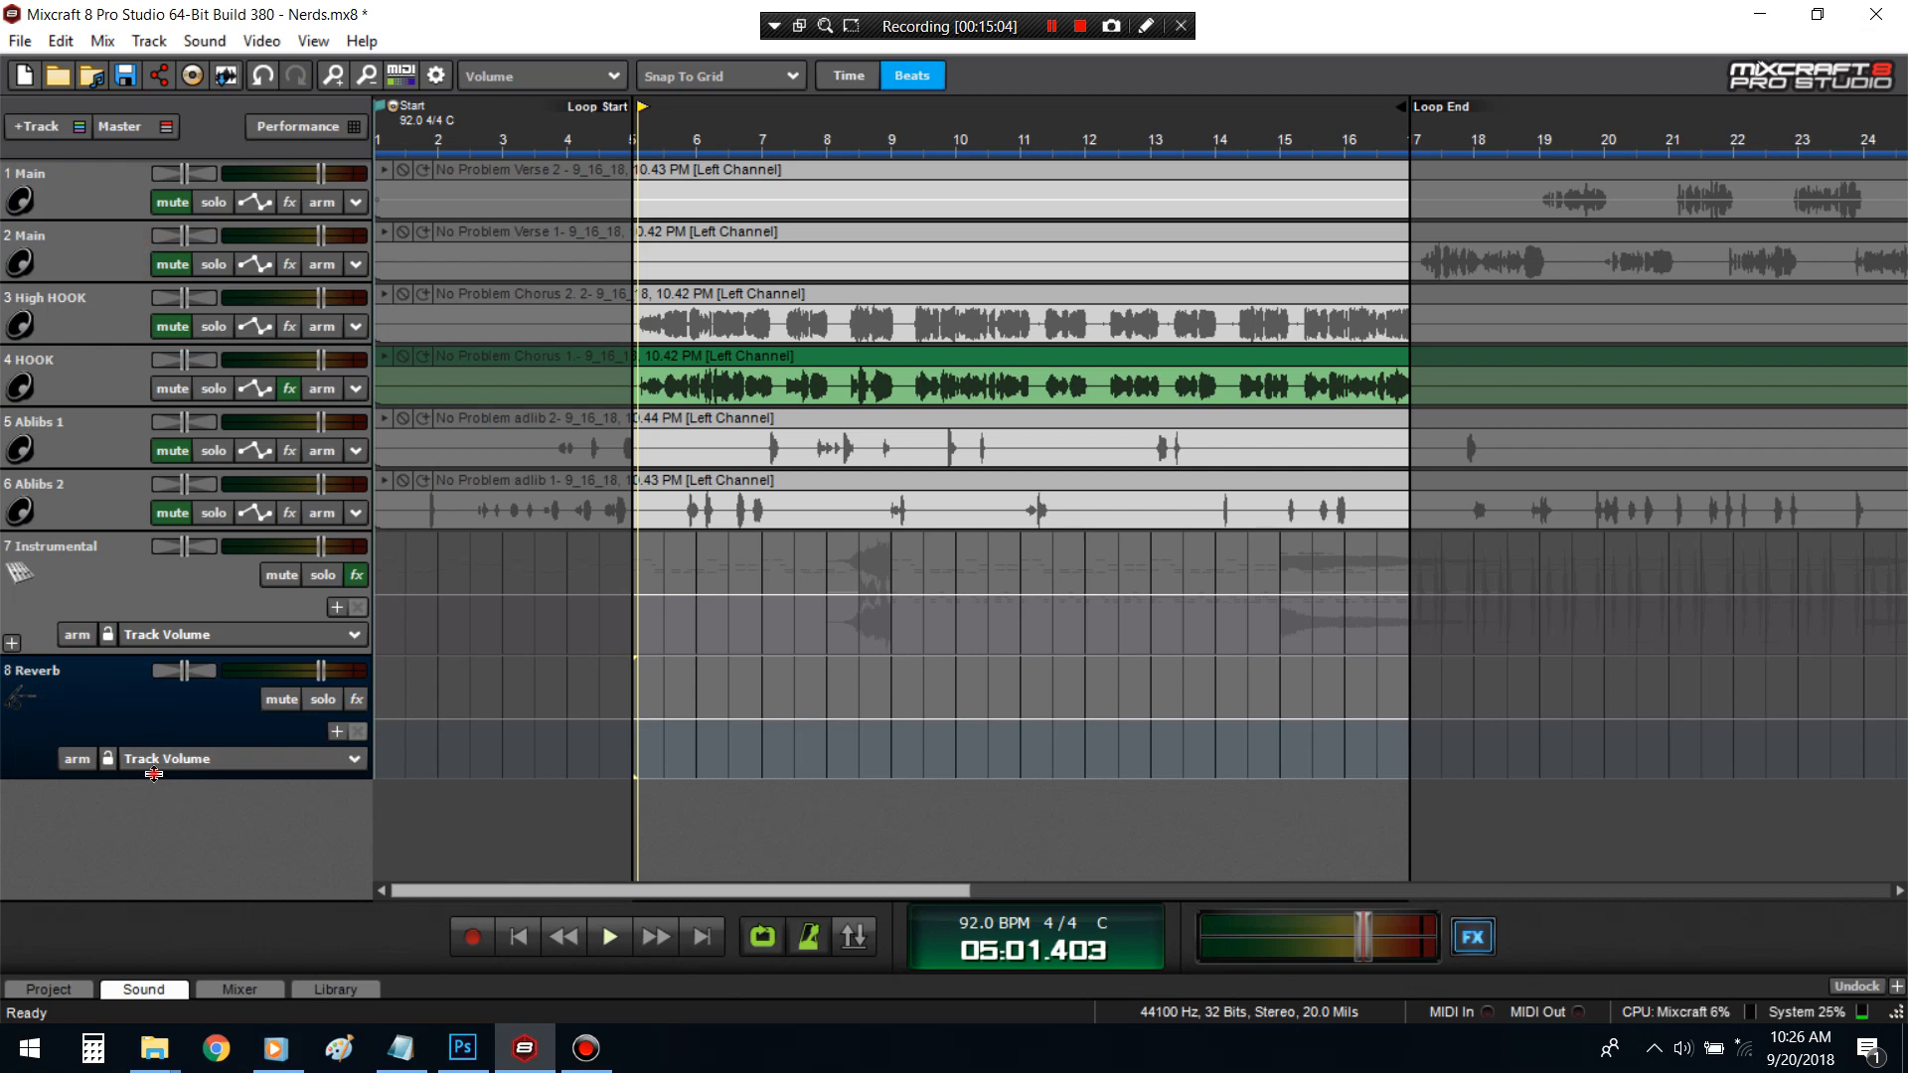
left_click_drag(153, 774, 266, 716)
- Add the DD Reverb effect to the Reverb send track
left_click(357, 700)
left_click(658, 740)
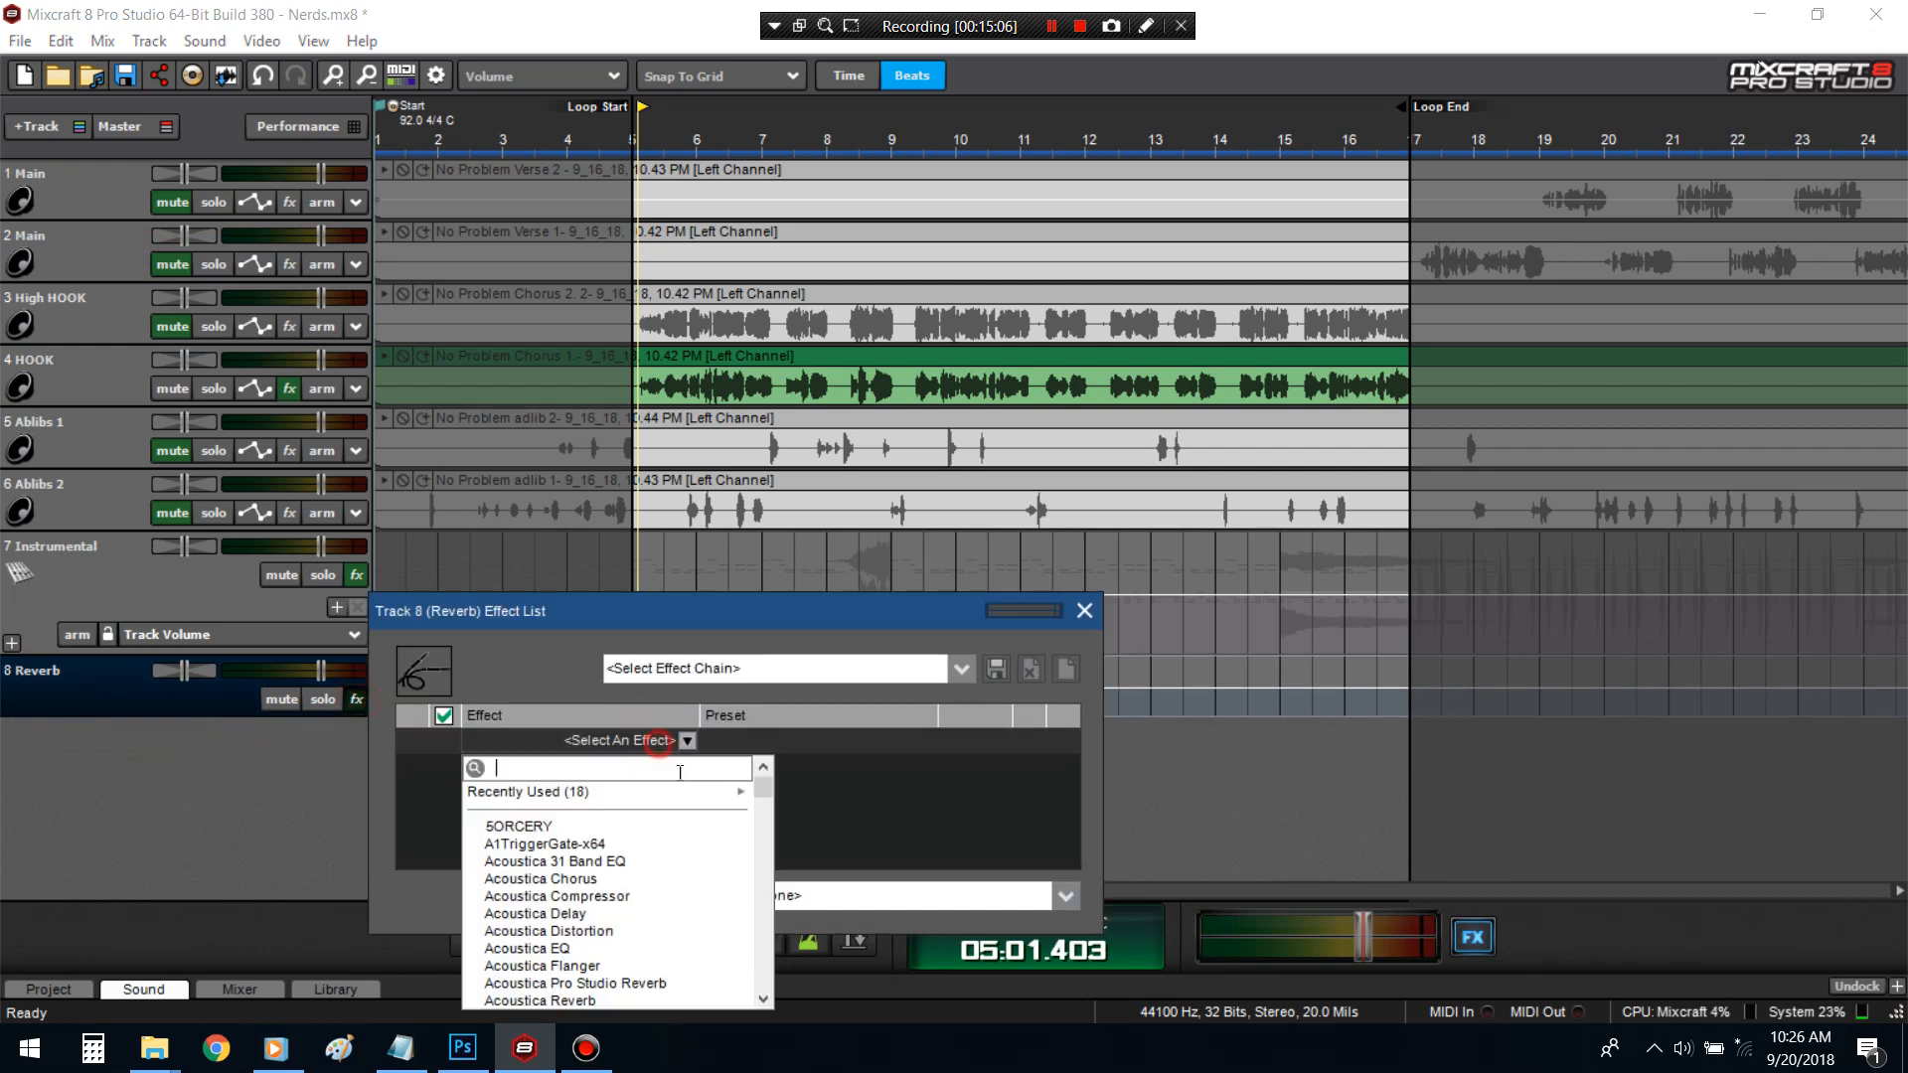
left_click_drag(759, 609, 673, 262)
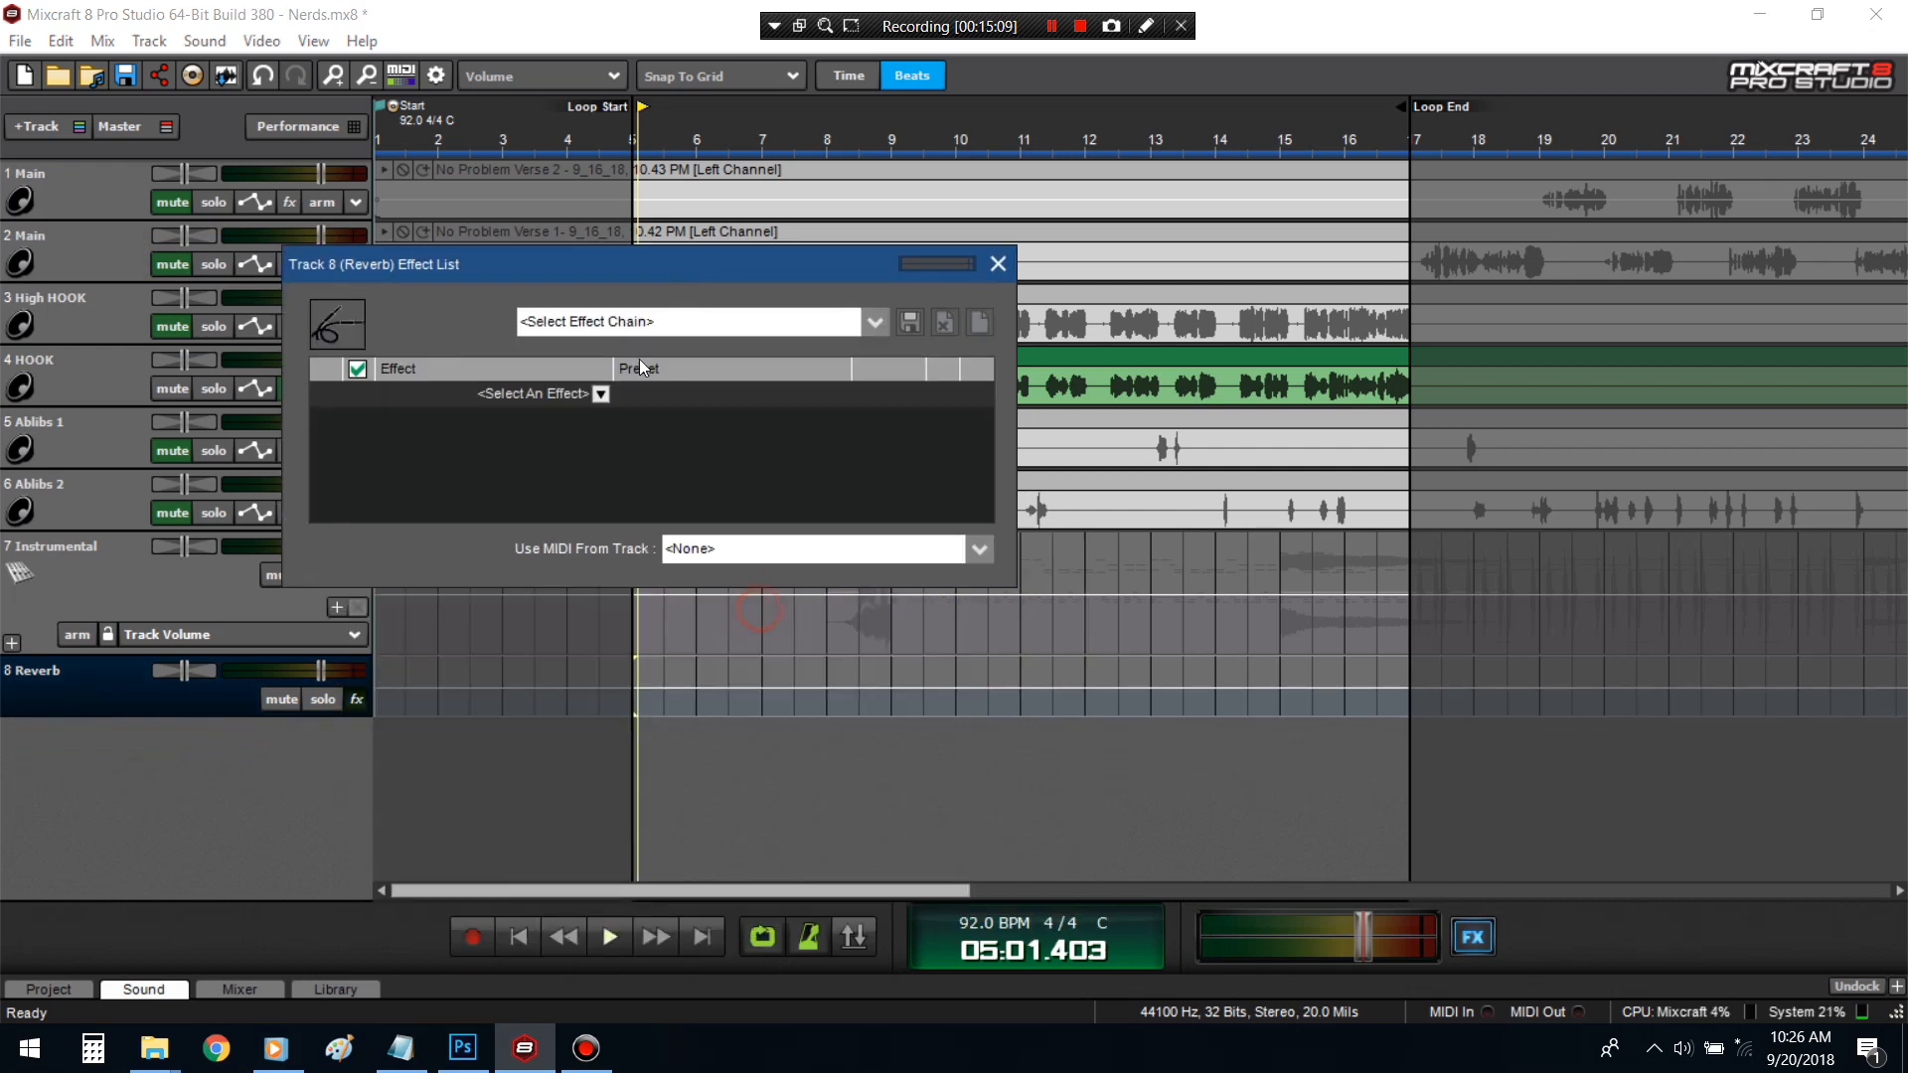
left_click(503, 394)
scroll(551, 773, "down", 2)
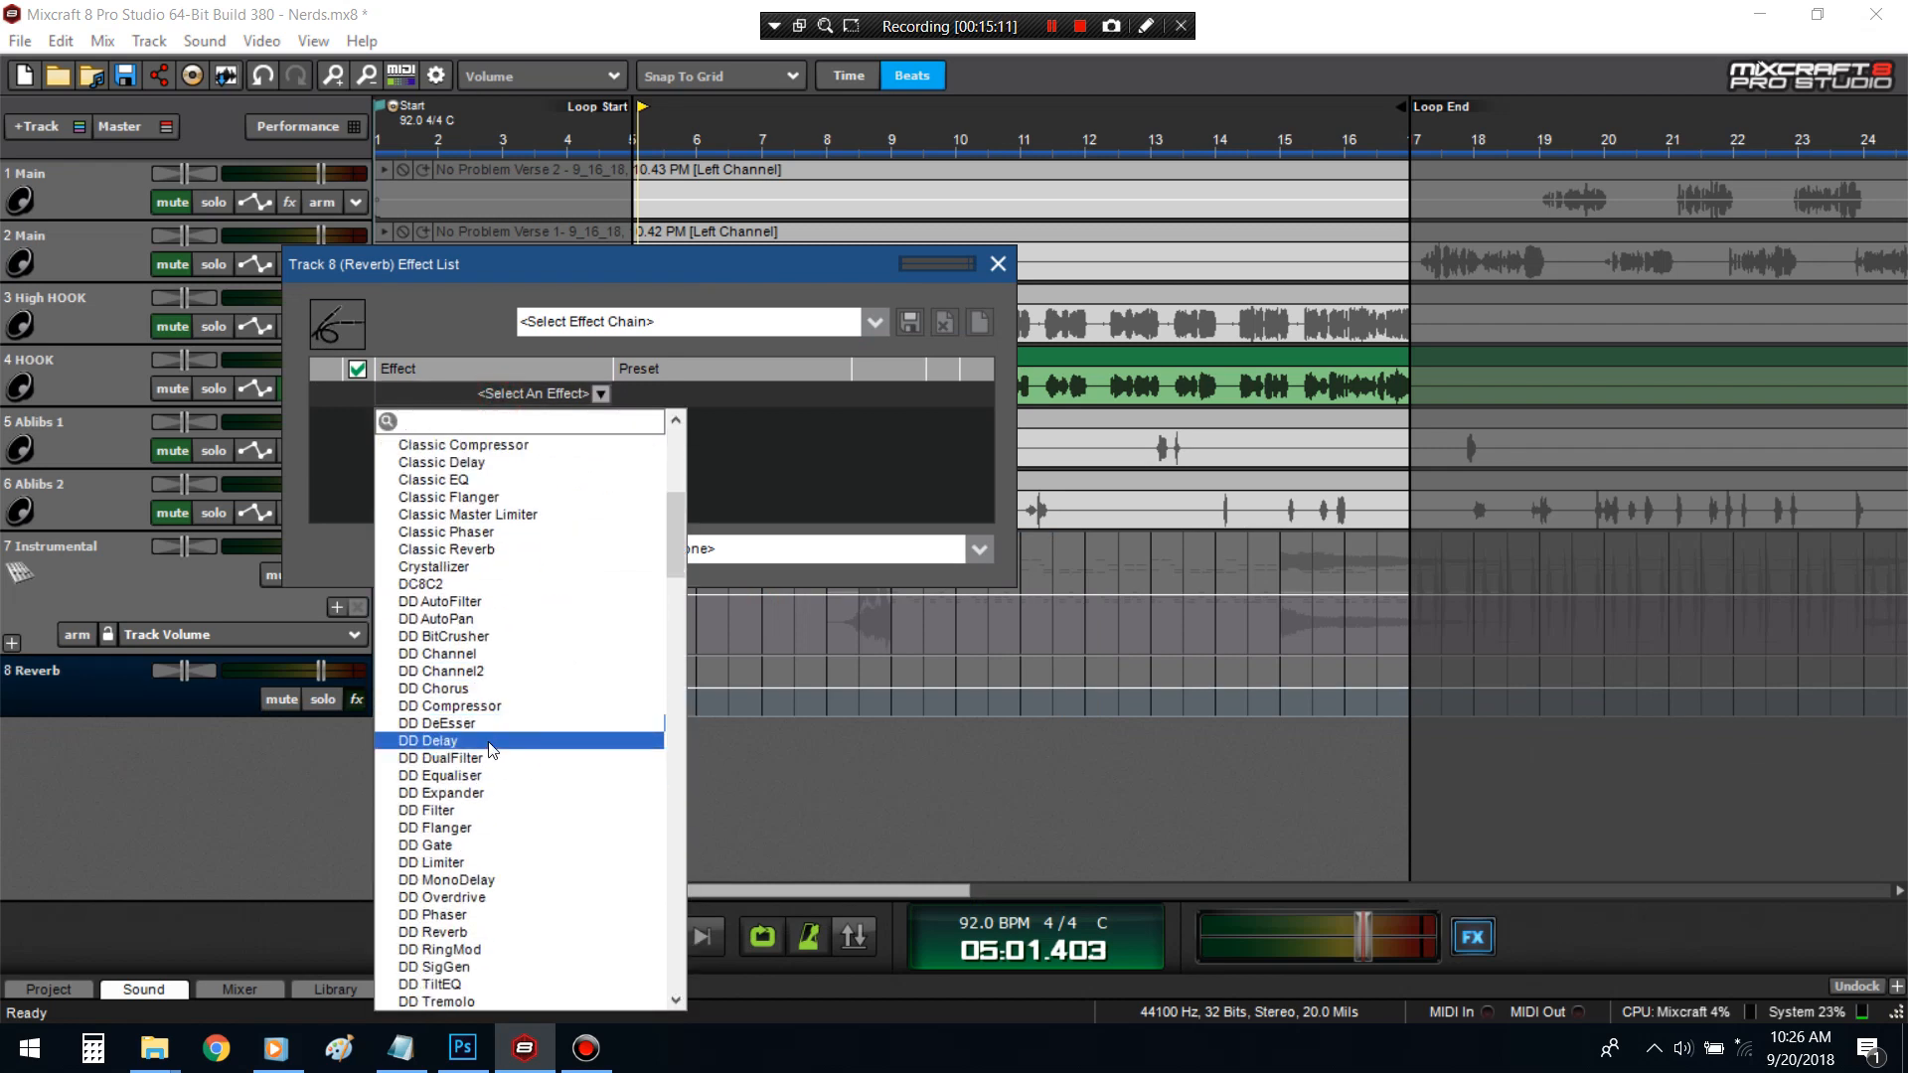
left_click(459, 932)
- Load the Perfect Fit preset in DD Reverb, then close its editor and the effect list
left_click(891, 396)
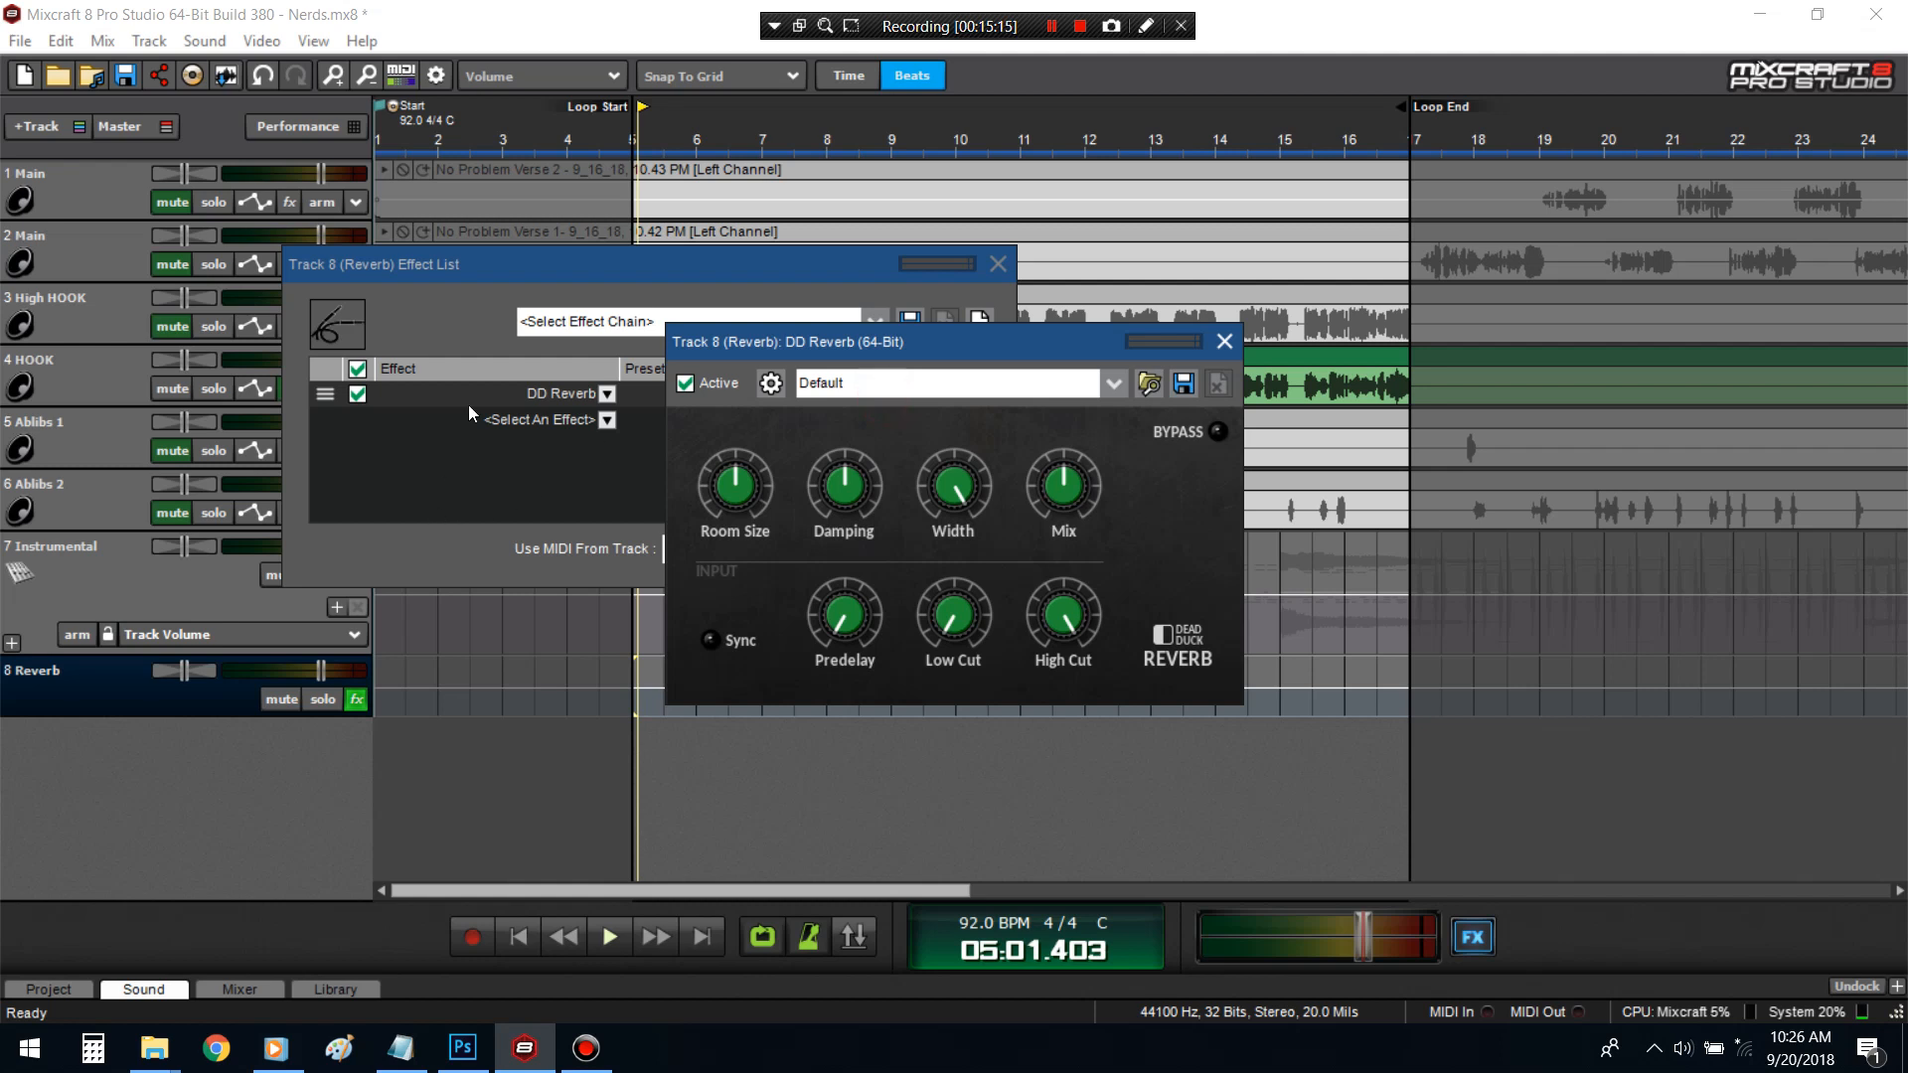
left_click(880, 394)
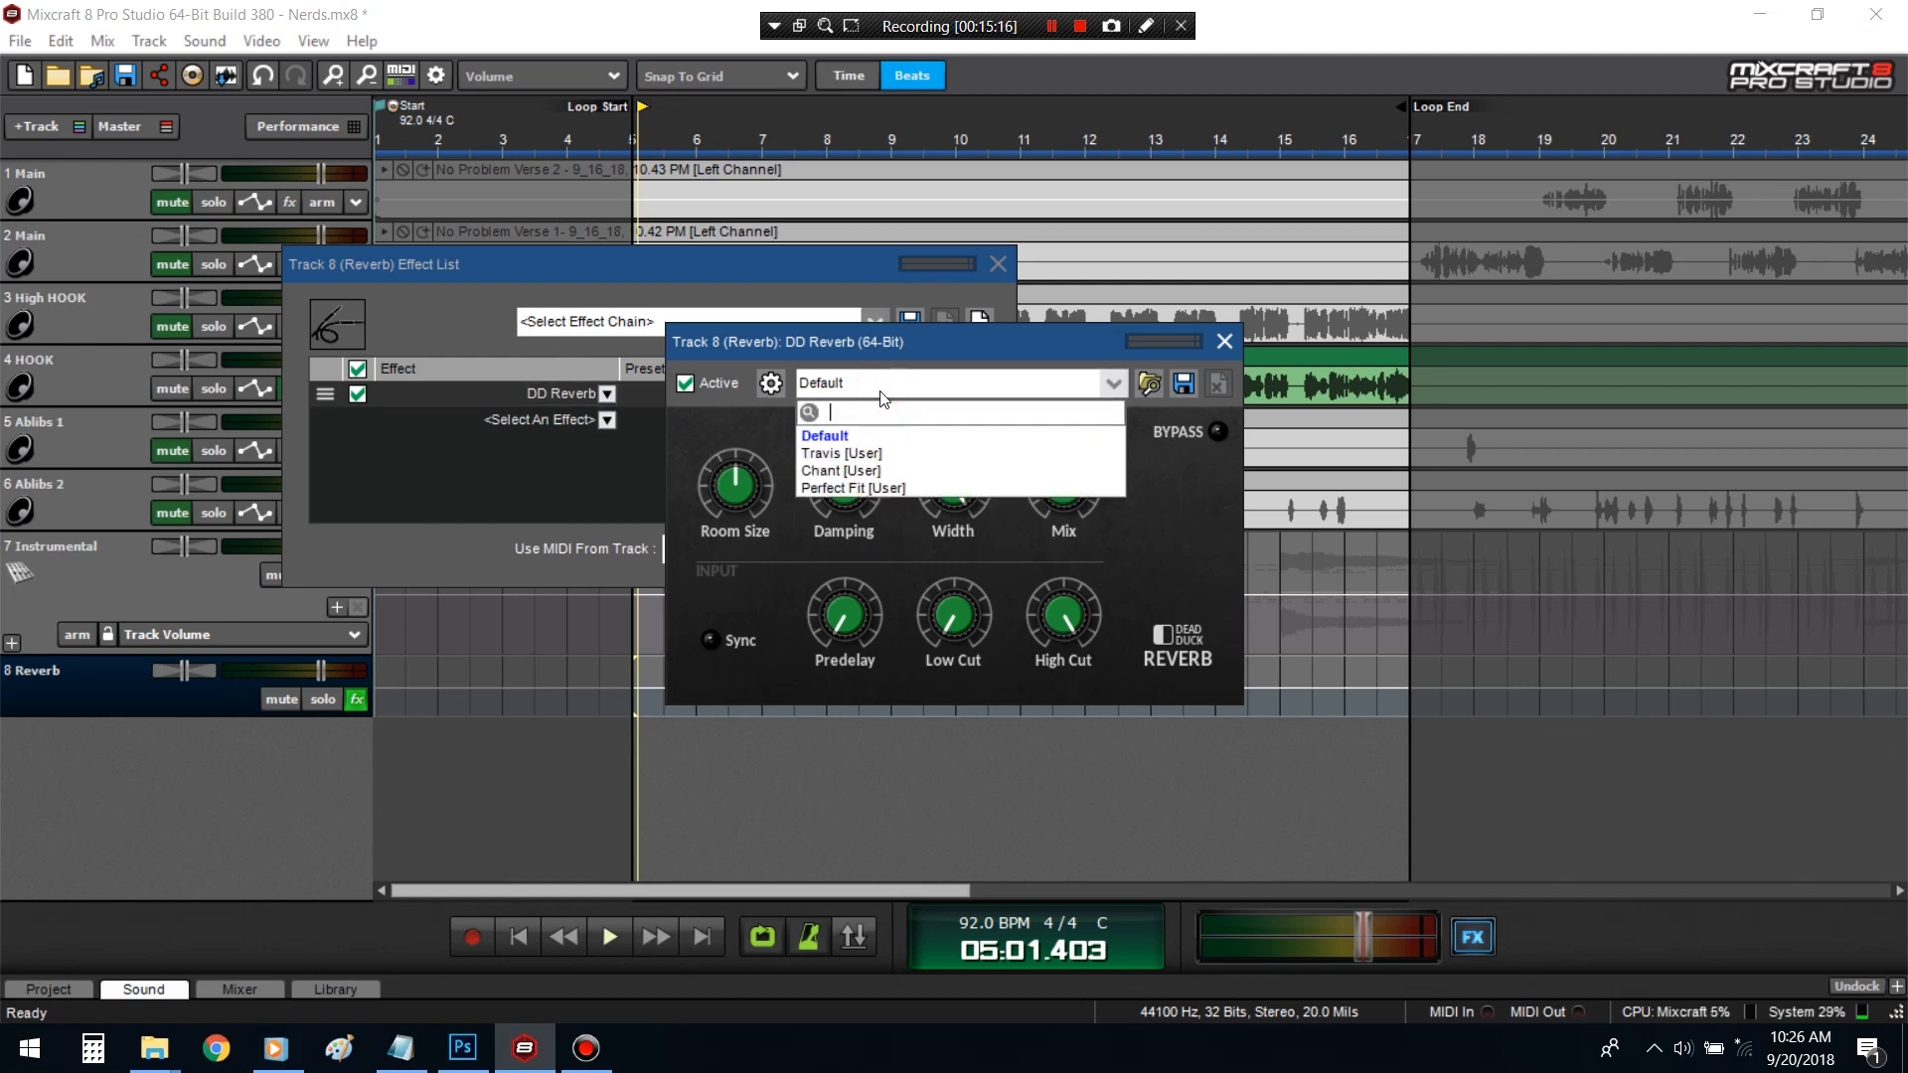
left_click(853, 488)
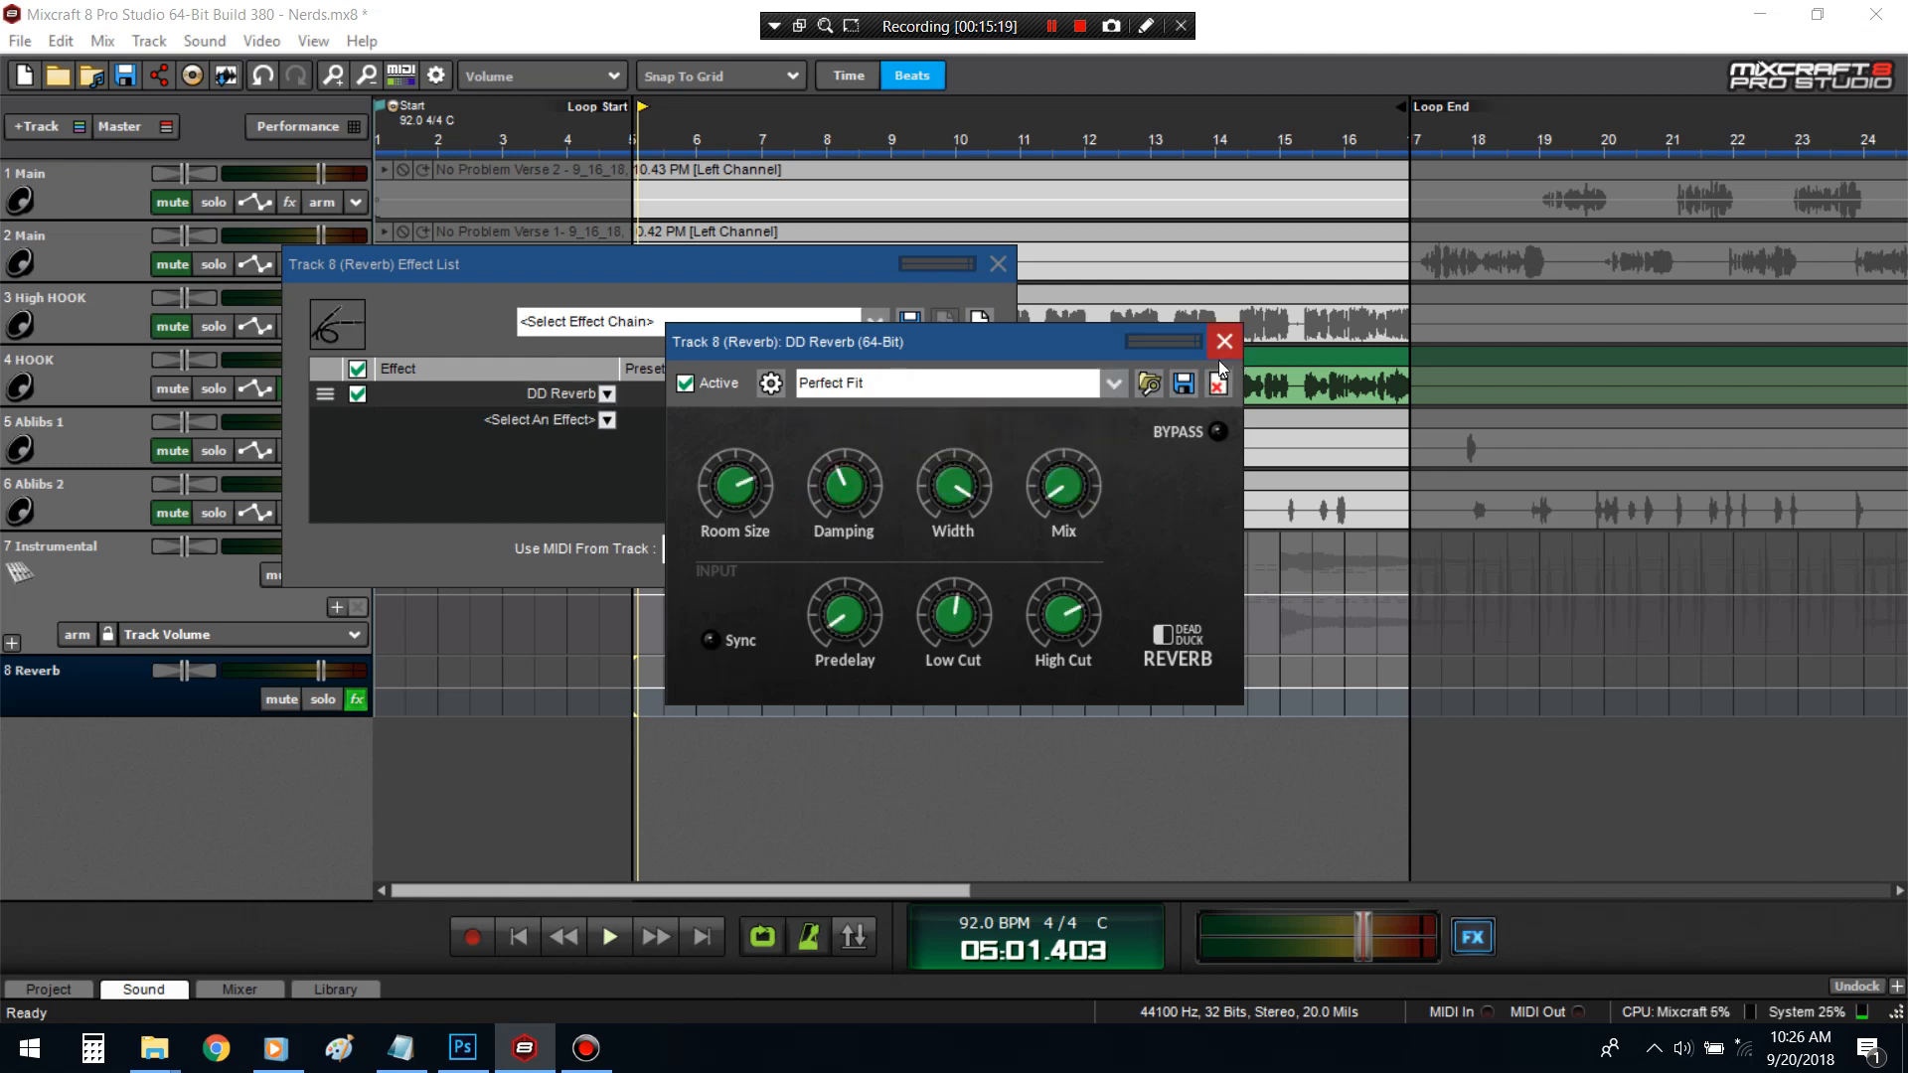
left_click(1223, 346)
left_click(1002, 258)
- Show HOOK's automation lane and set it to the send to track 8, Reverb
left_click(260, 386)
left_click(195, 452)
left_click(174, 549)
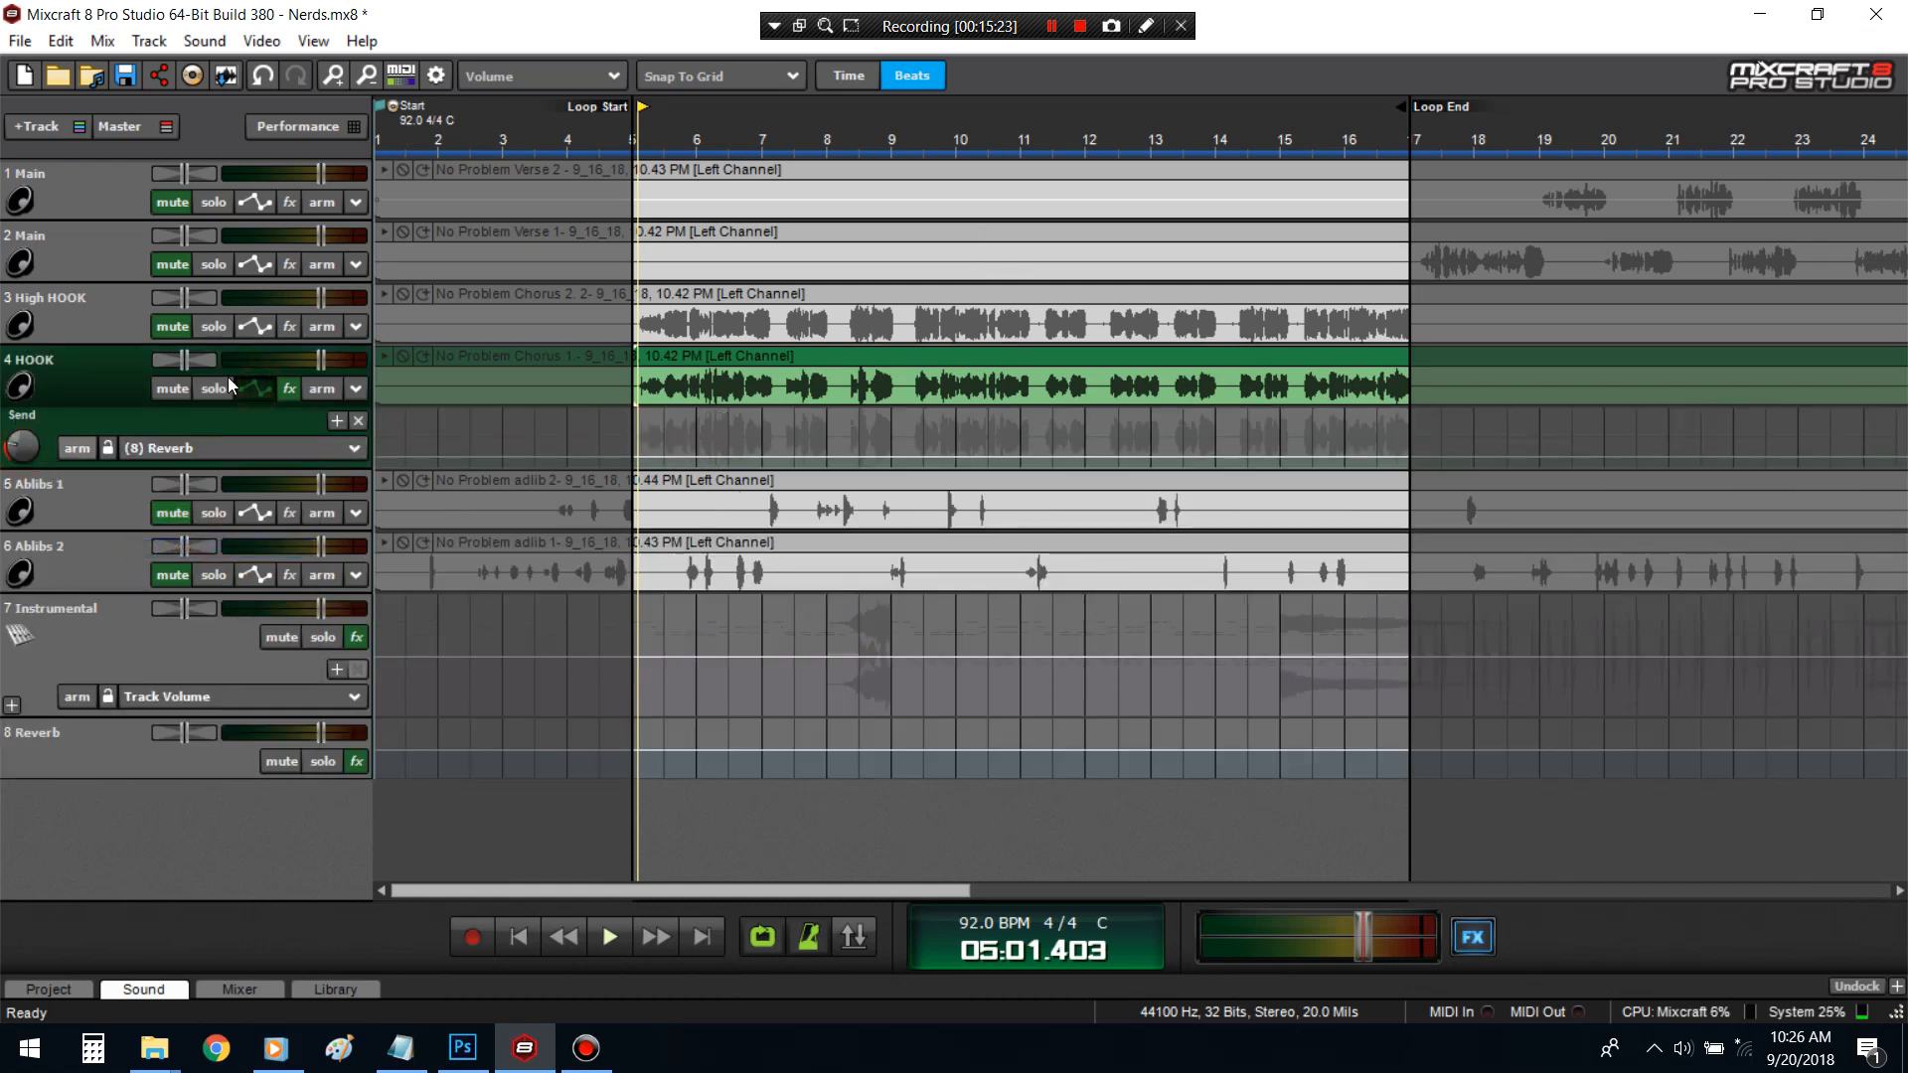
- Play the loop, turn DD Reverb's Mix fully up, and close the reverb windows
key("space")
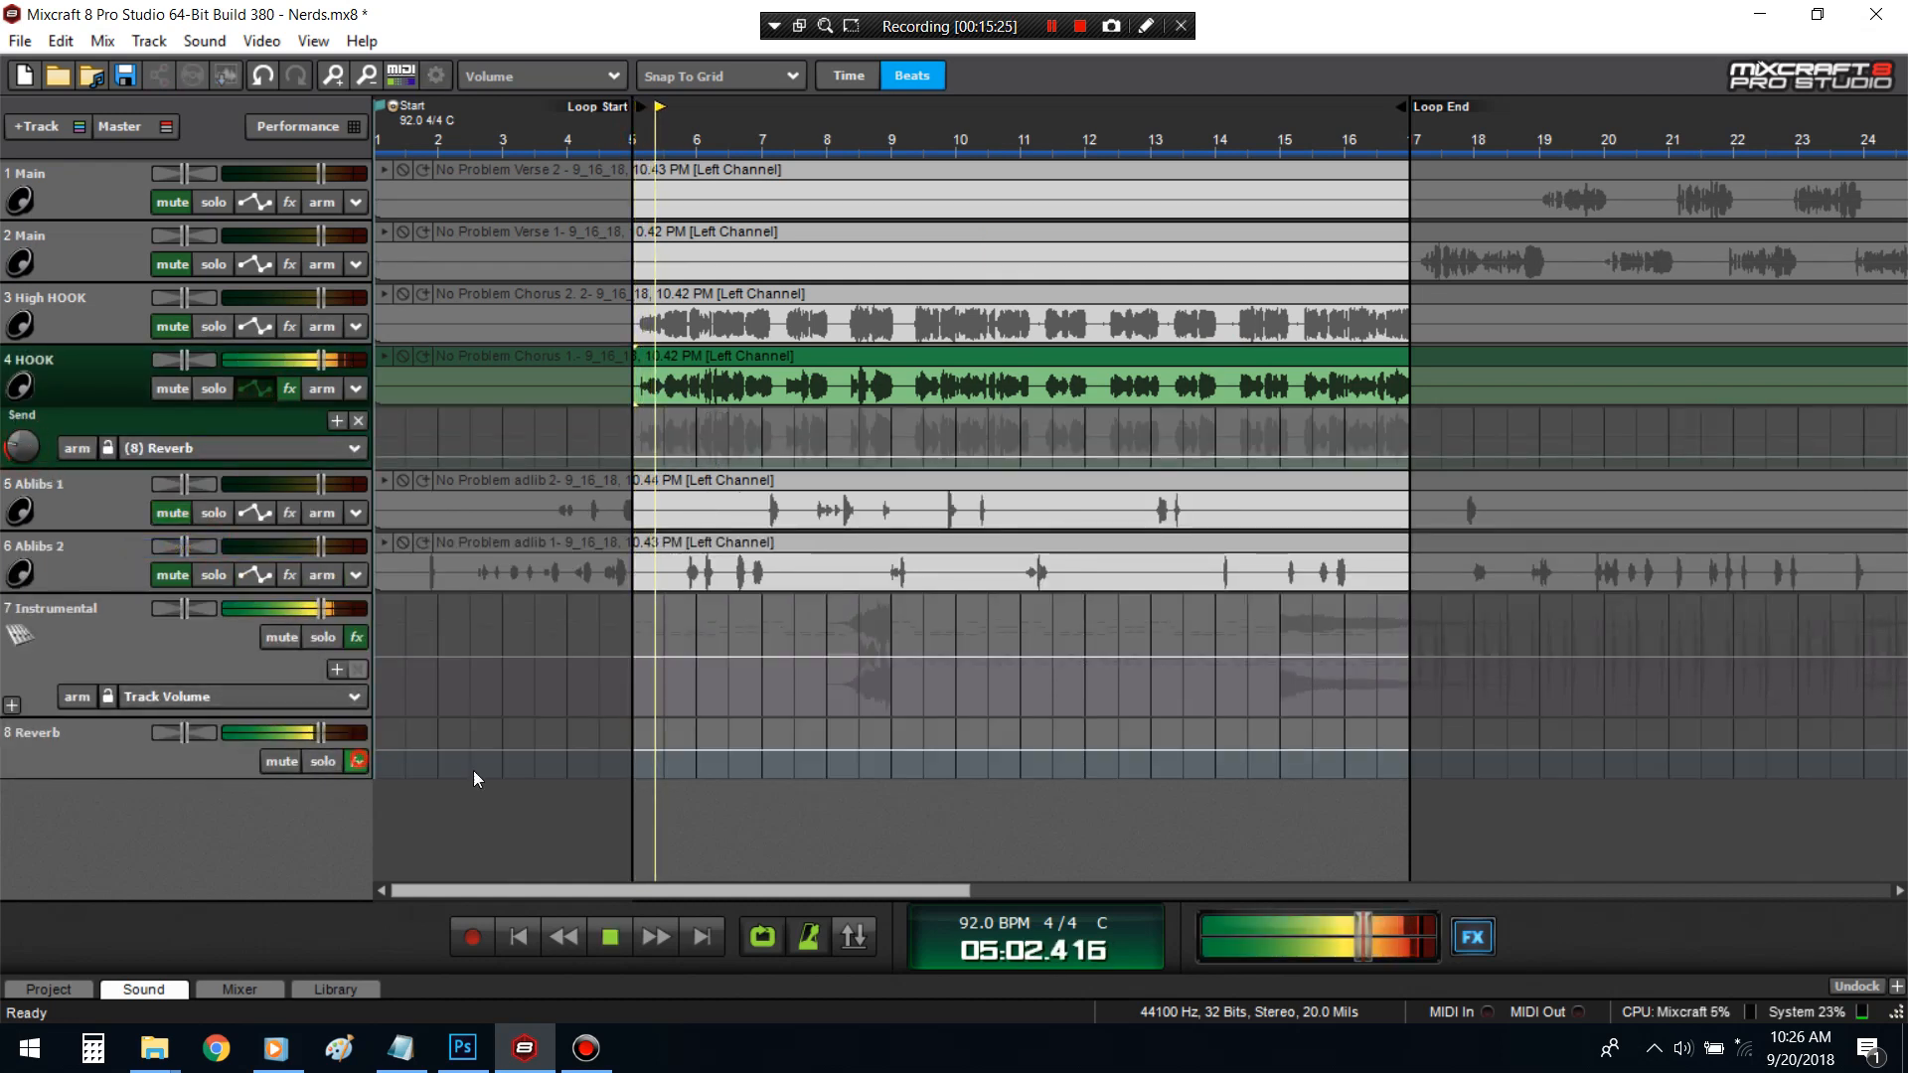
left_click(356, 761)
left_click(883, 395)
left_click_drag(1073, 507, 1259, 331)
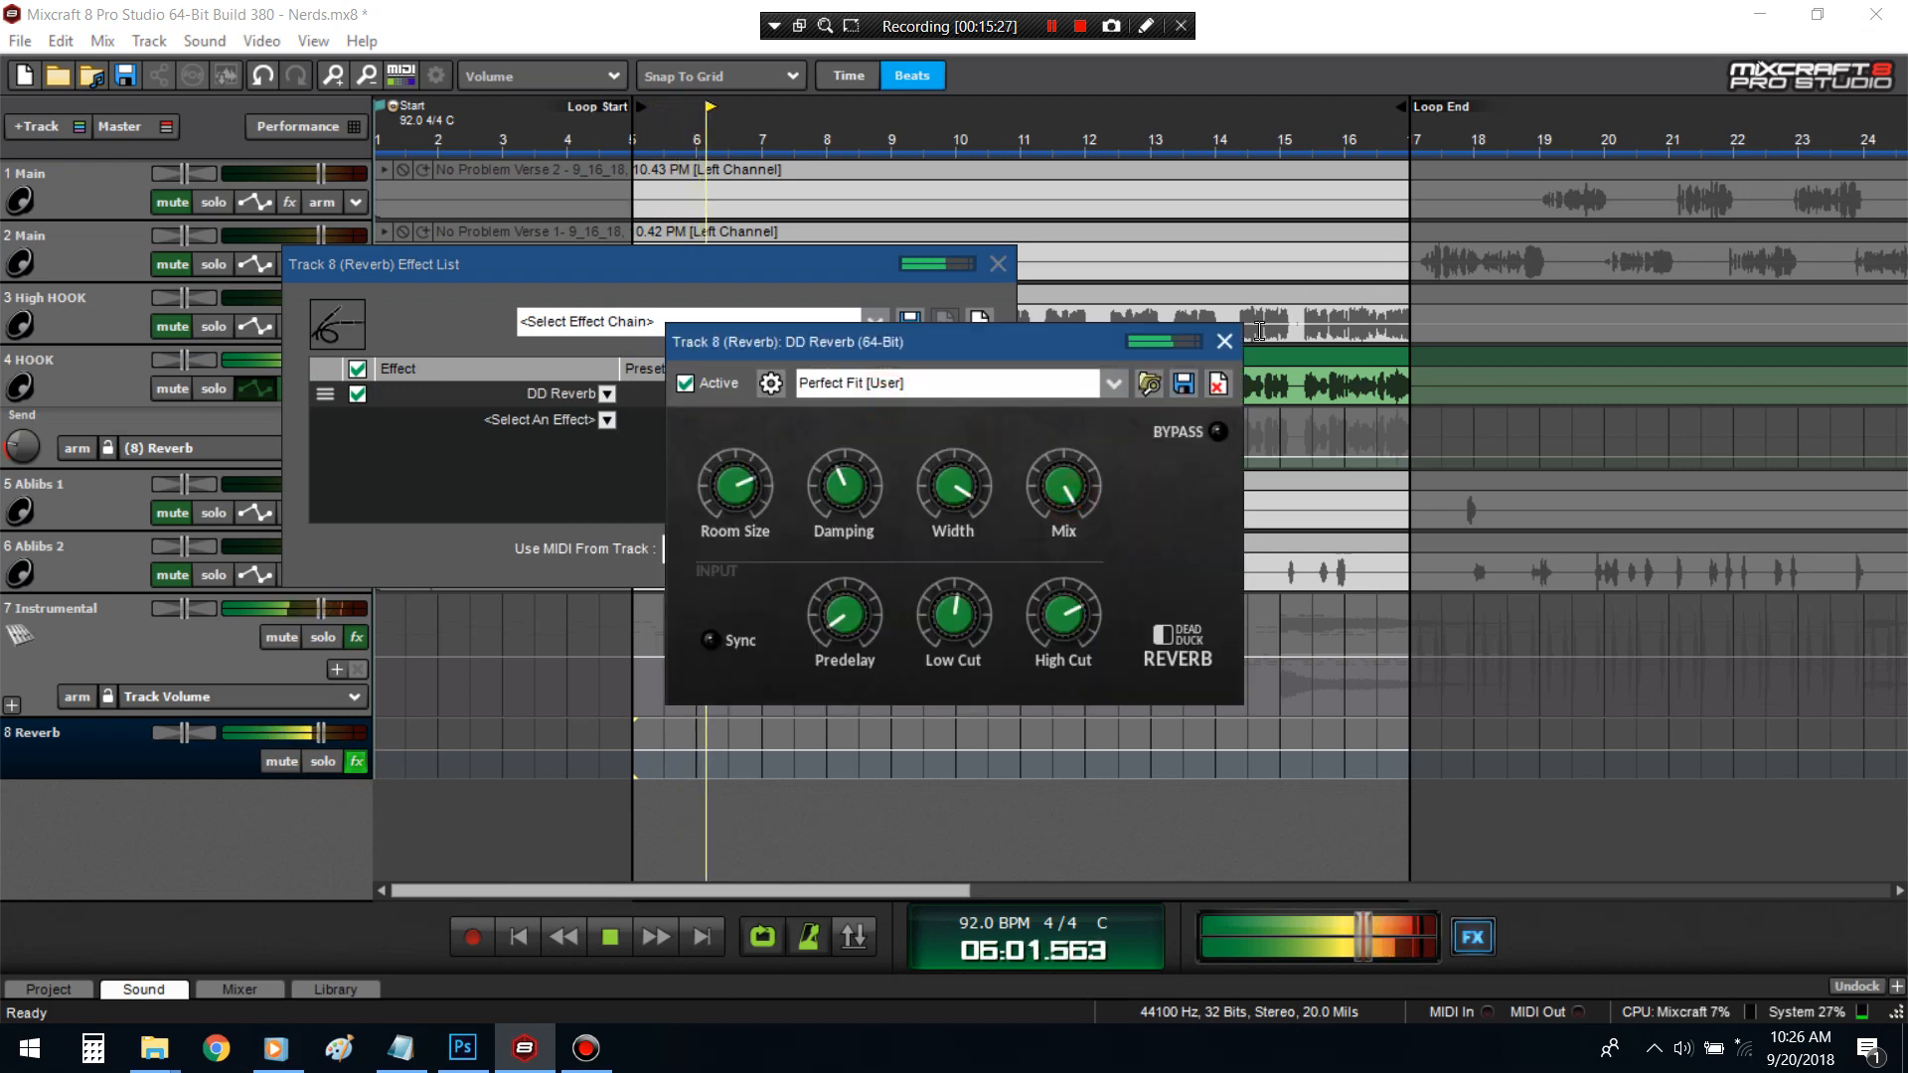
left_click(1226, 343)
left_click(998, 263)
- Lower HOOK's send level to the Reverb track and hide the send lane
left_click(39, 459)
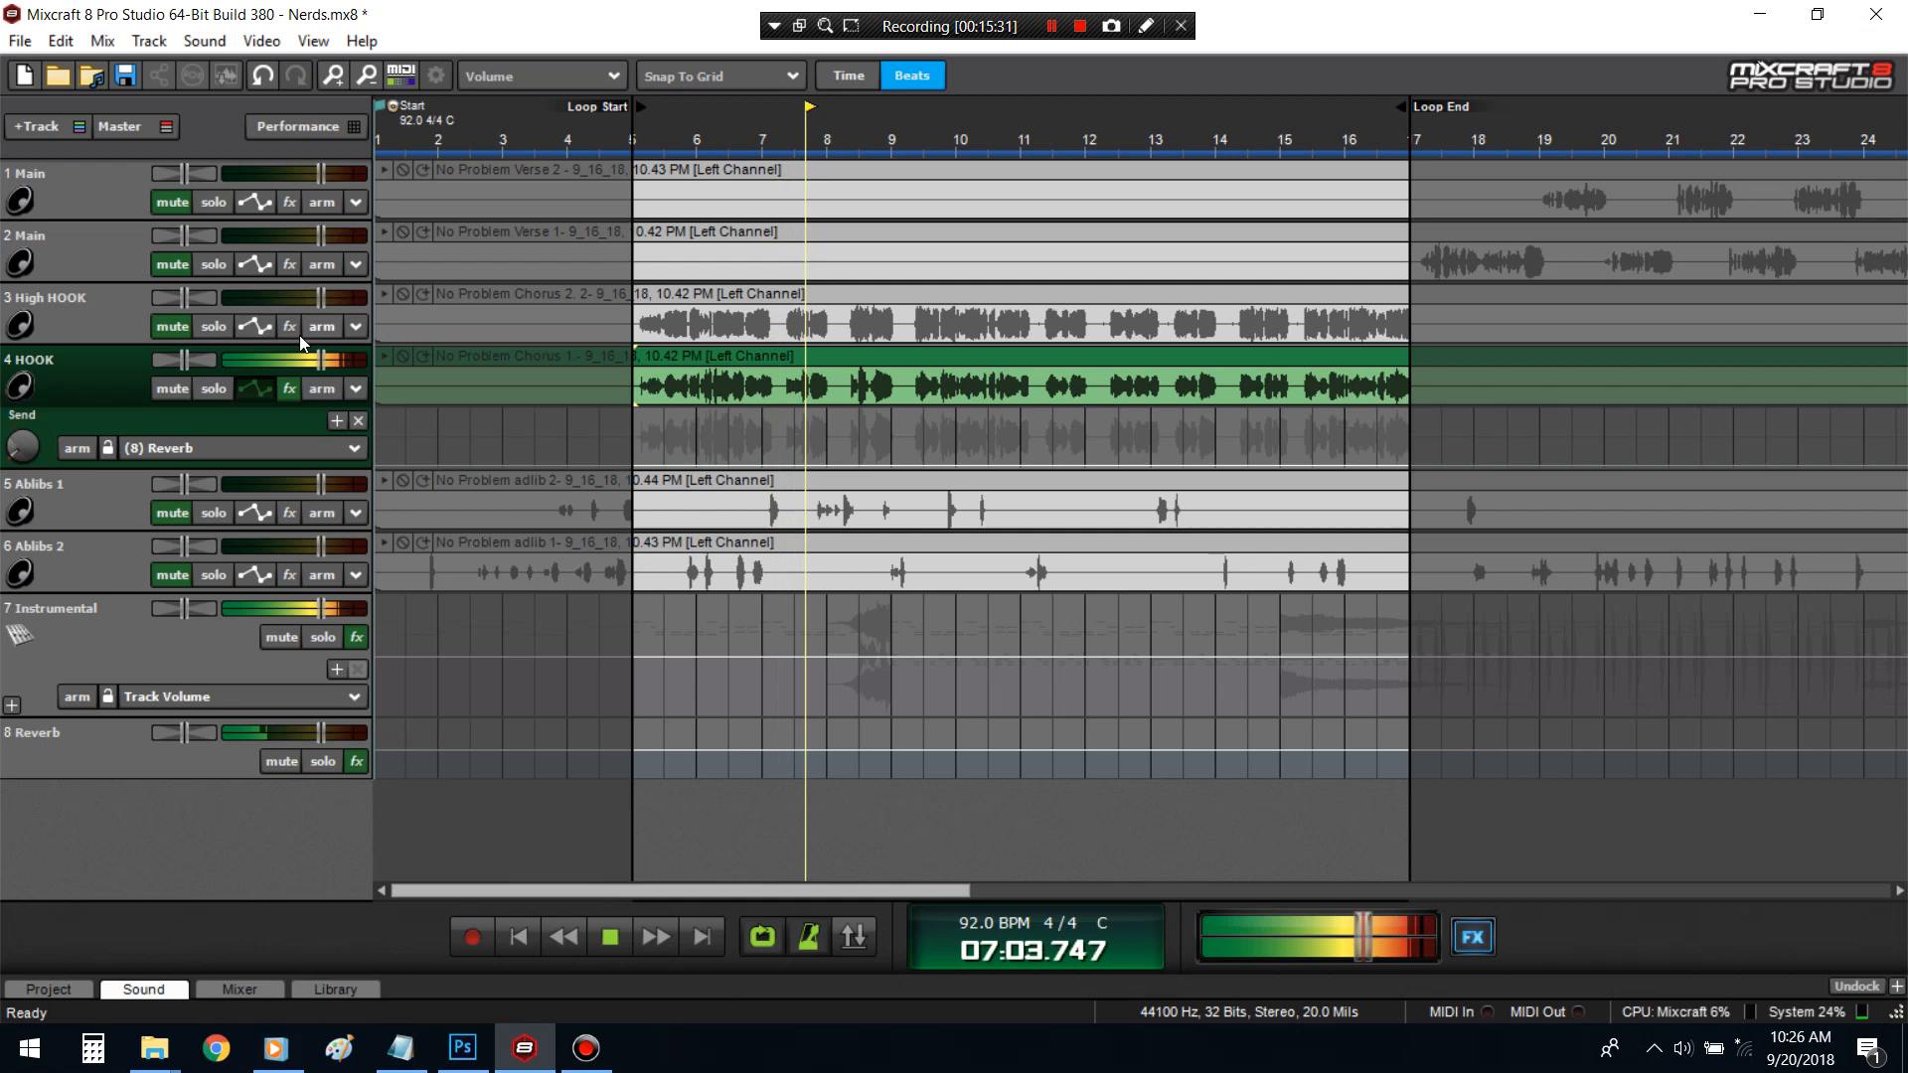
left_click(256, 390)
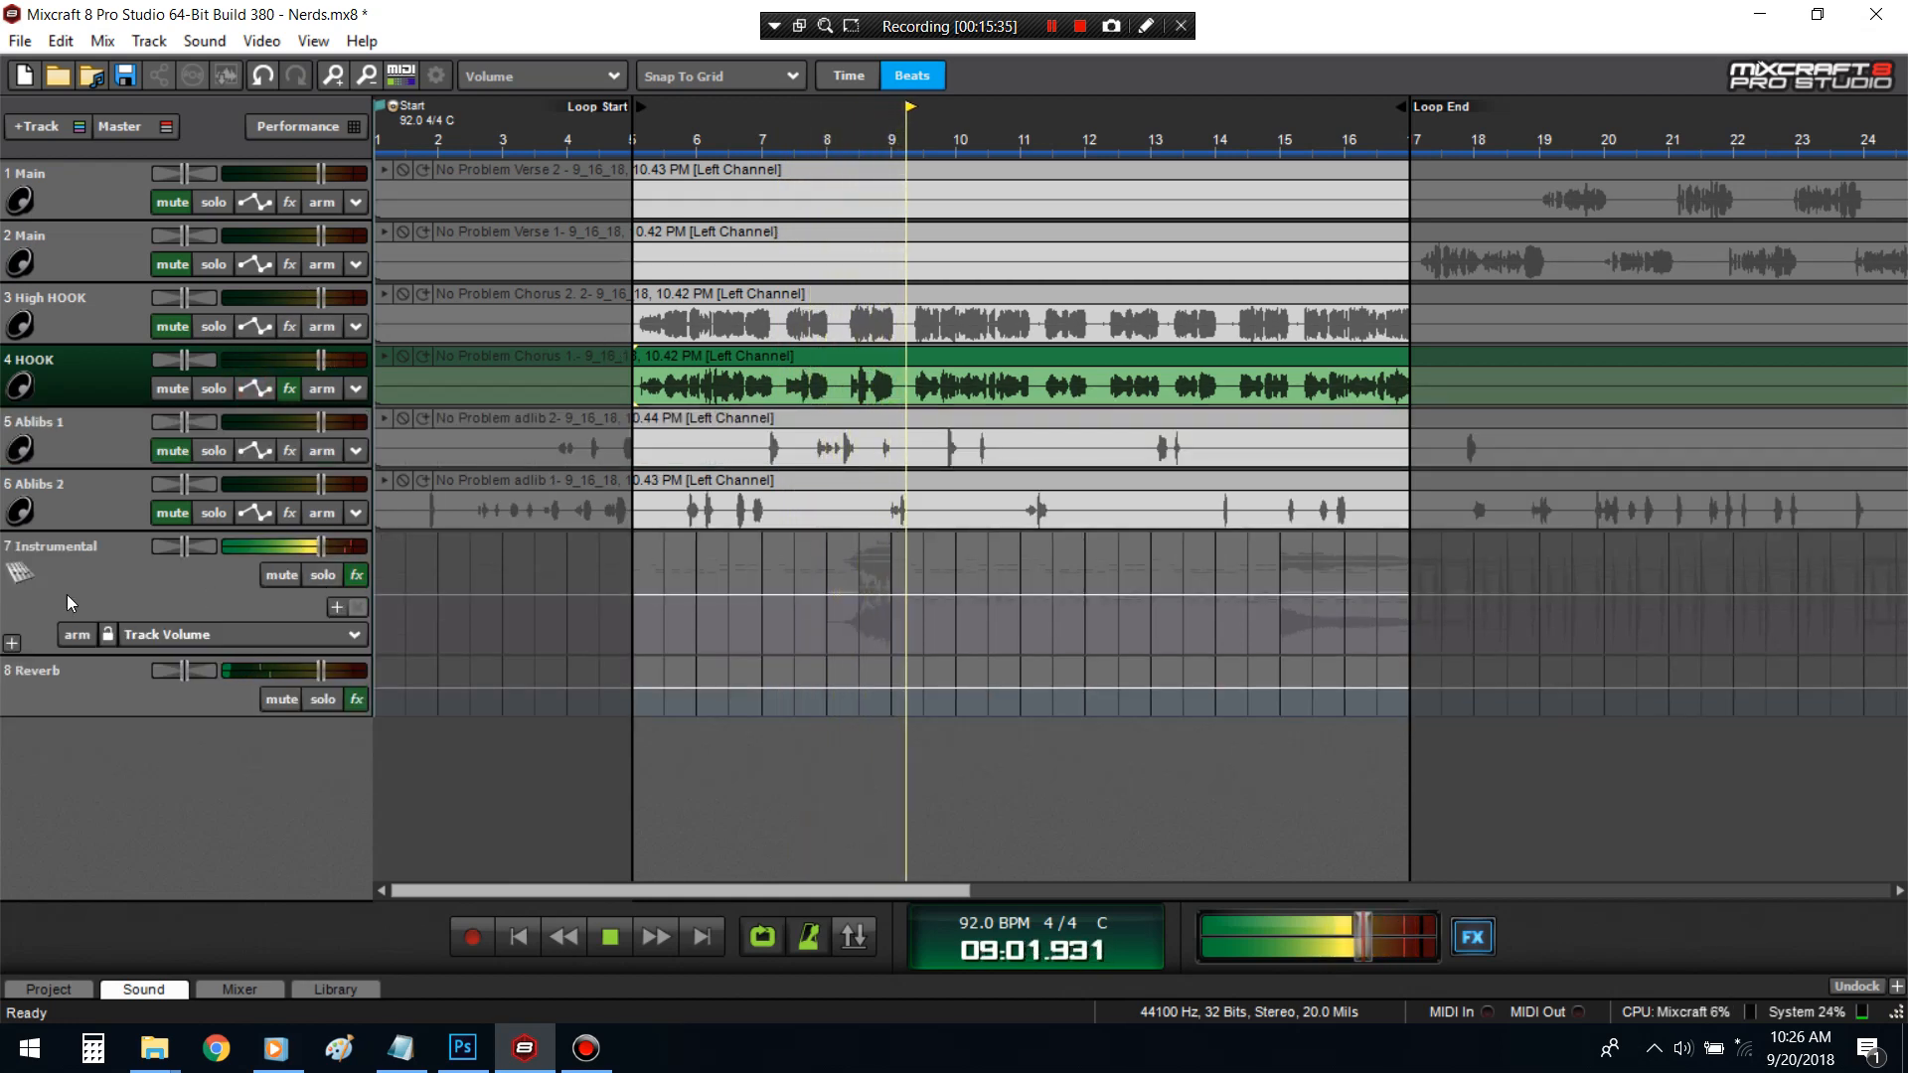
- With HOOK soloed, raise DD Reverb's Predelay slightly, reduce its Width, and set its Low Cut to 328 Hz
left_click(214, 389)
left_click(357, 699)
left_click(882, 395)
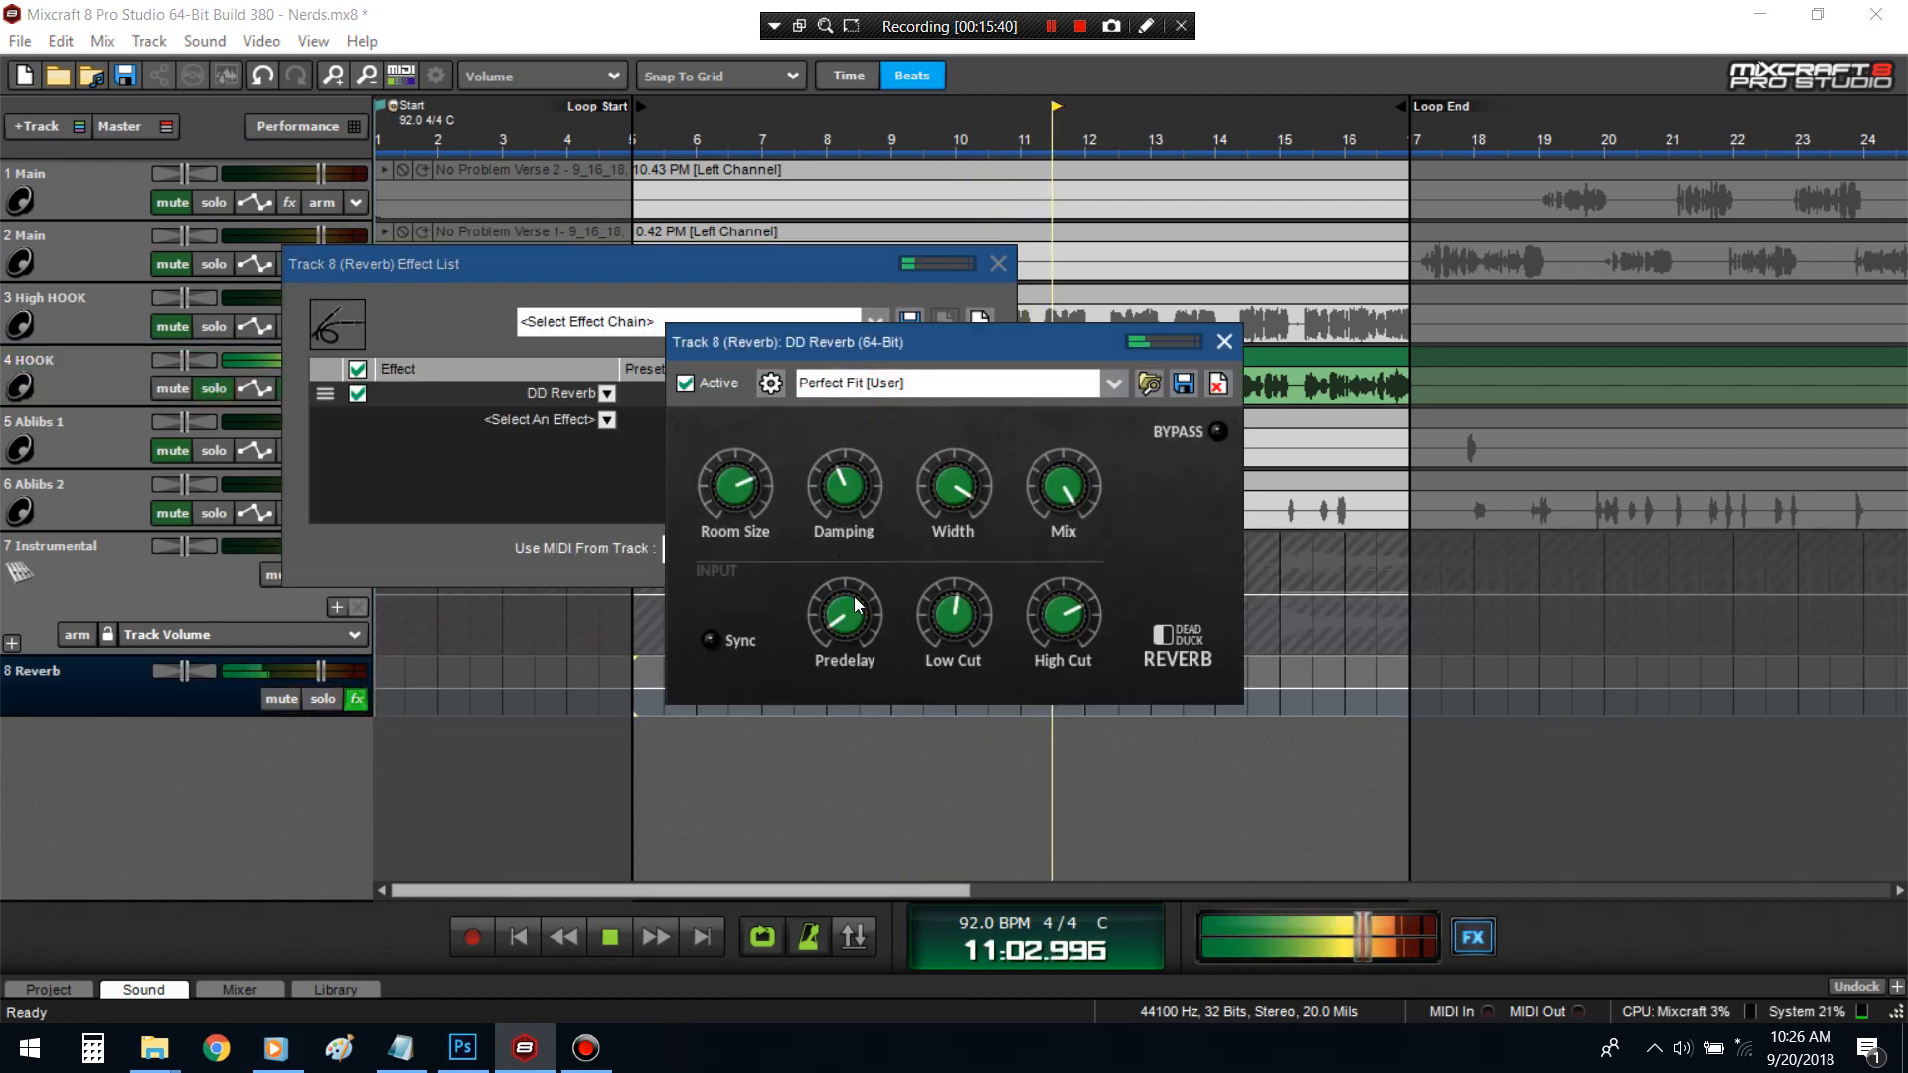
left_click_drag(861, 622, 866, 599)
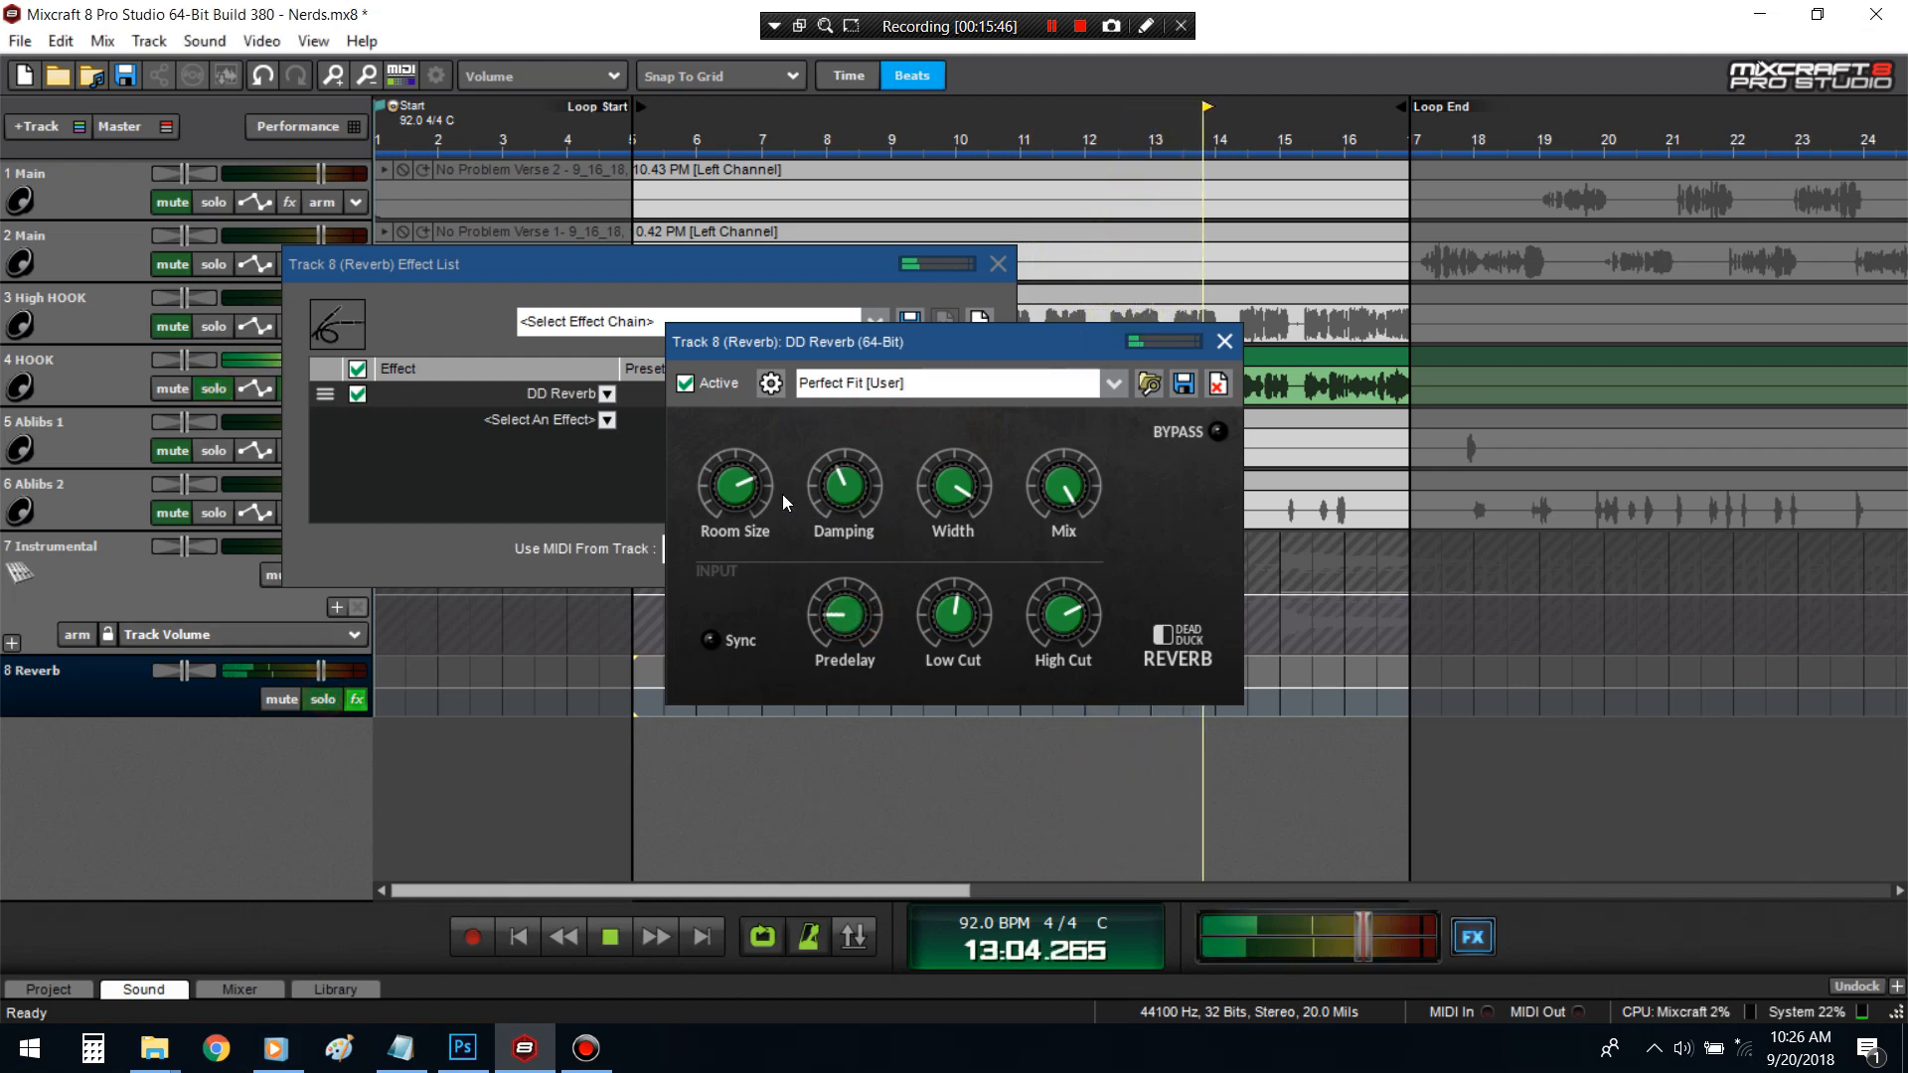
left_click_drag(923, 492, 956, 658)
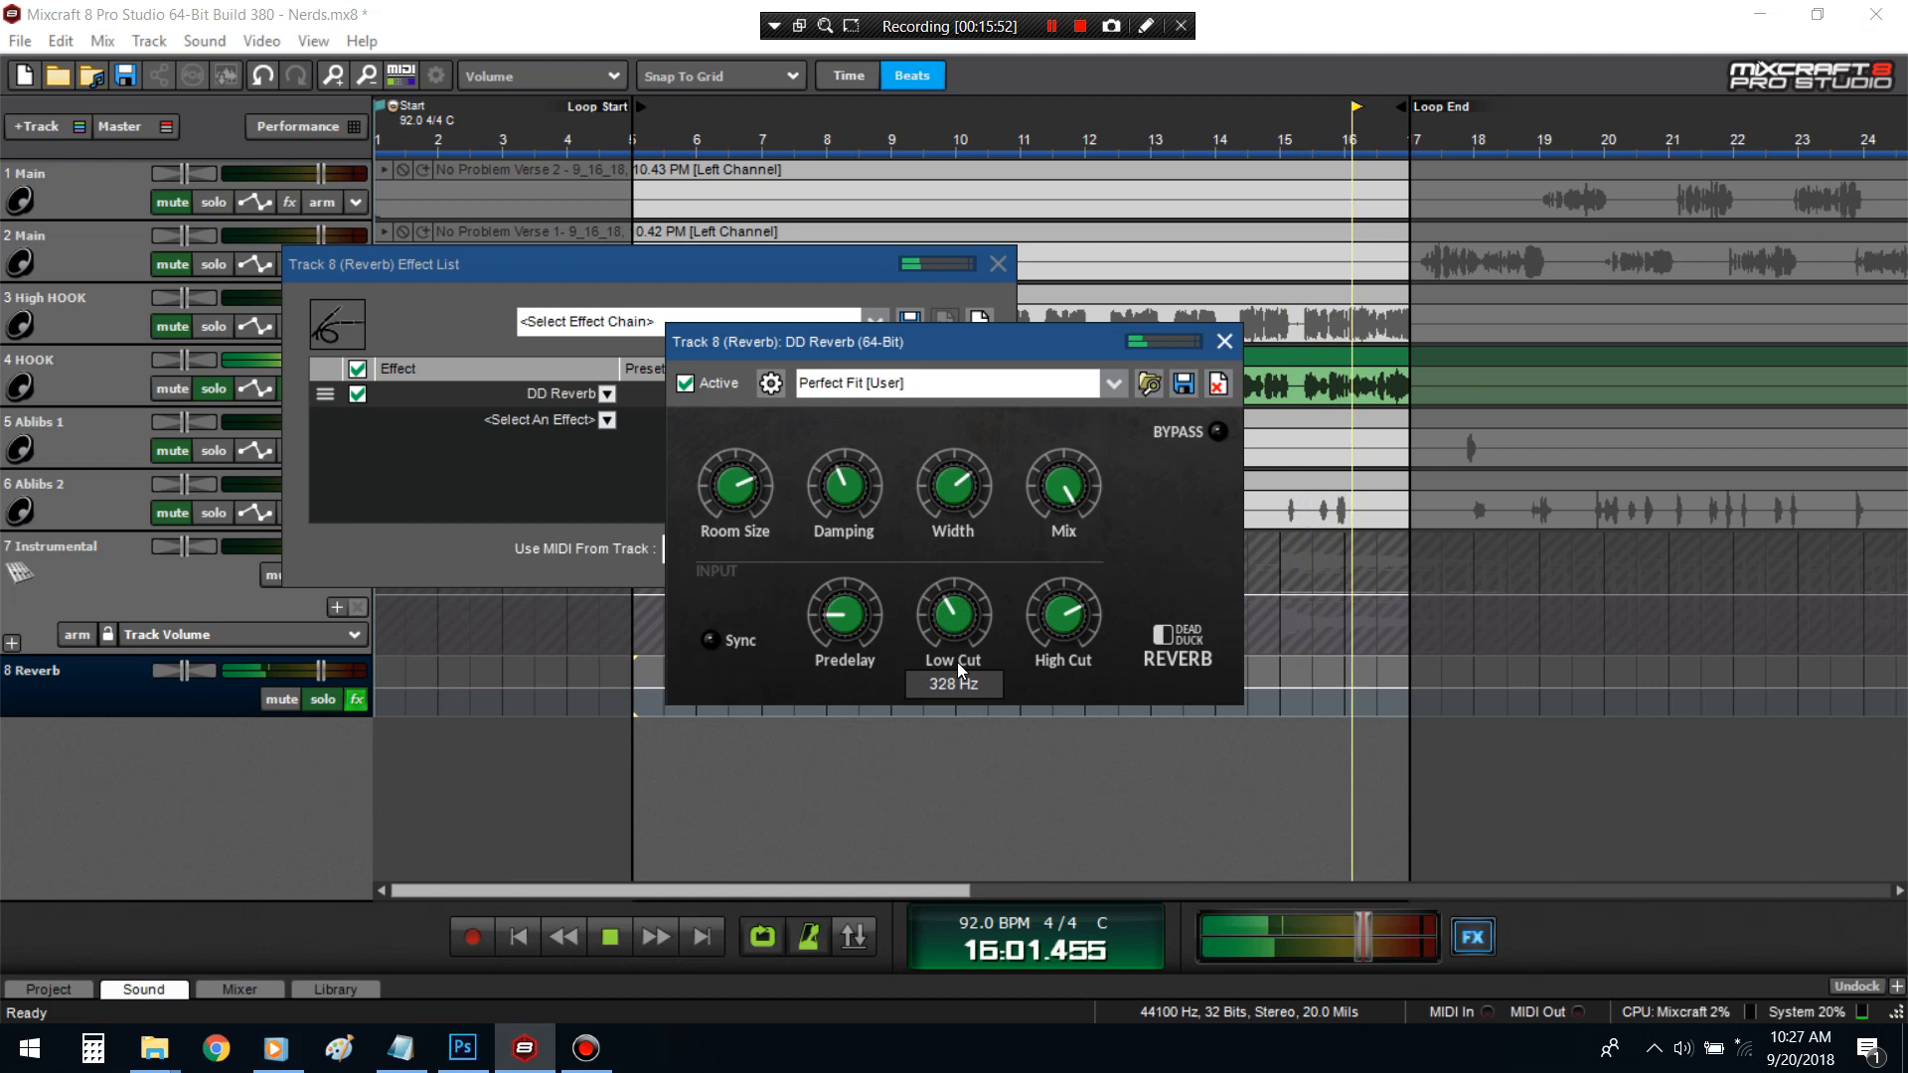
- Set DD Reverb's Damping to 65.5 % and Room Size to about 82 %, lower its High Cut slightly, and close the reverb windows
left_click_drag(872, 493, 858, 433)
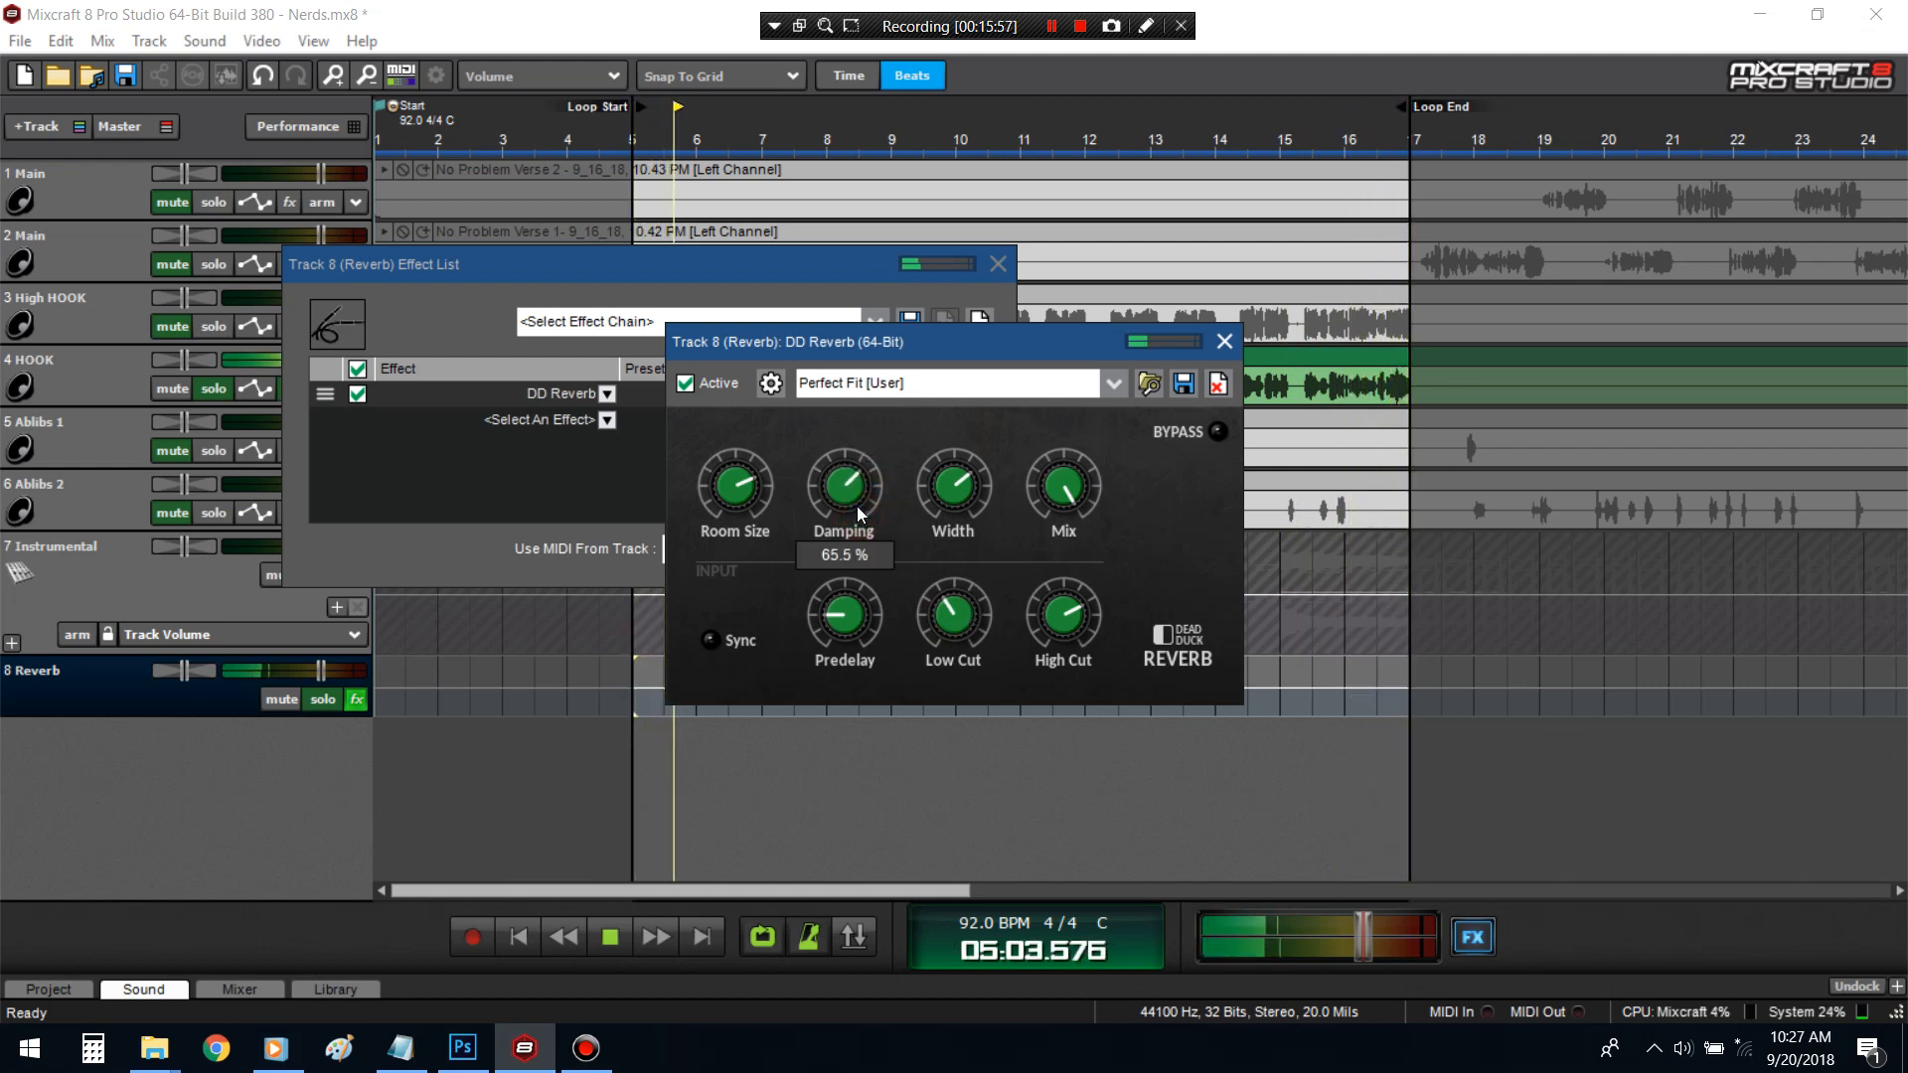
left_click_drag(741, 489, 745, 494)
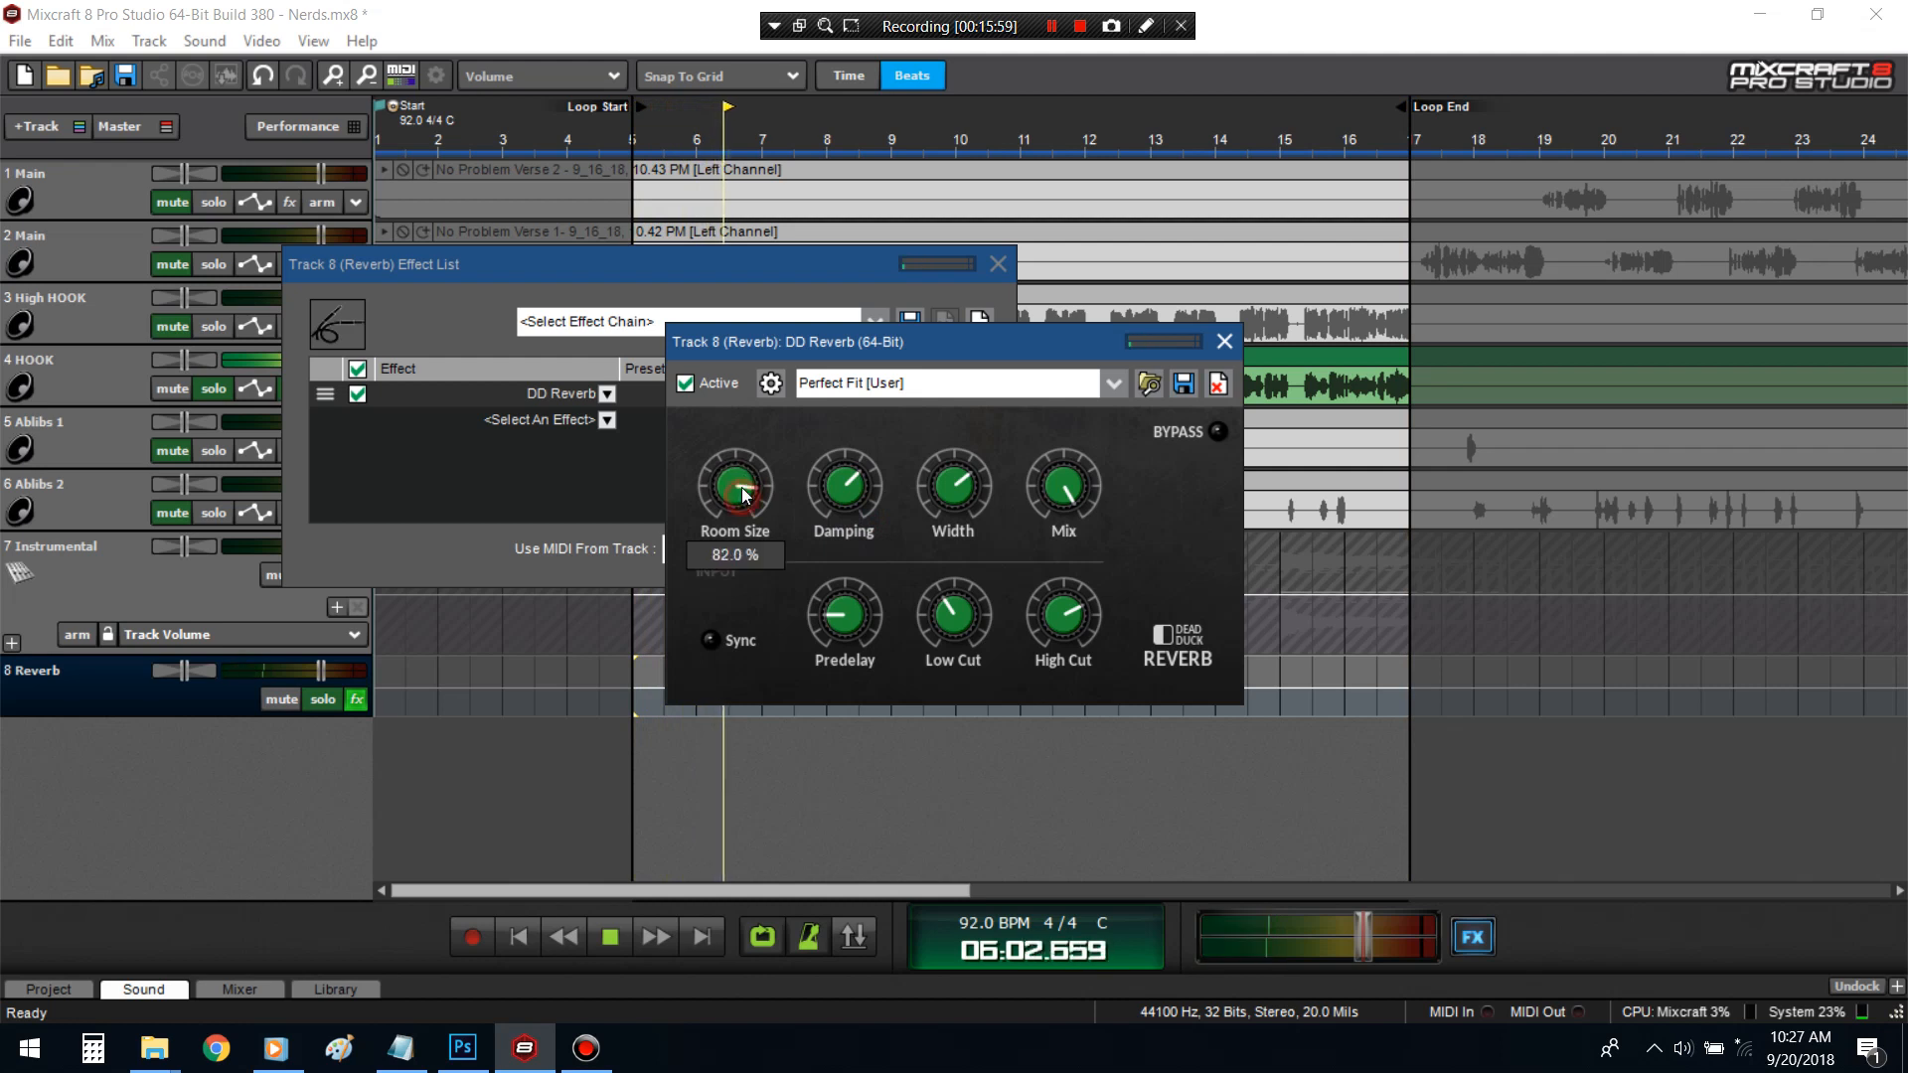
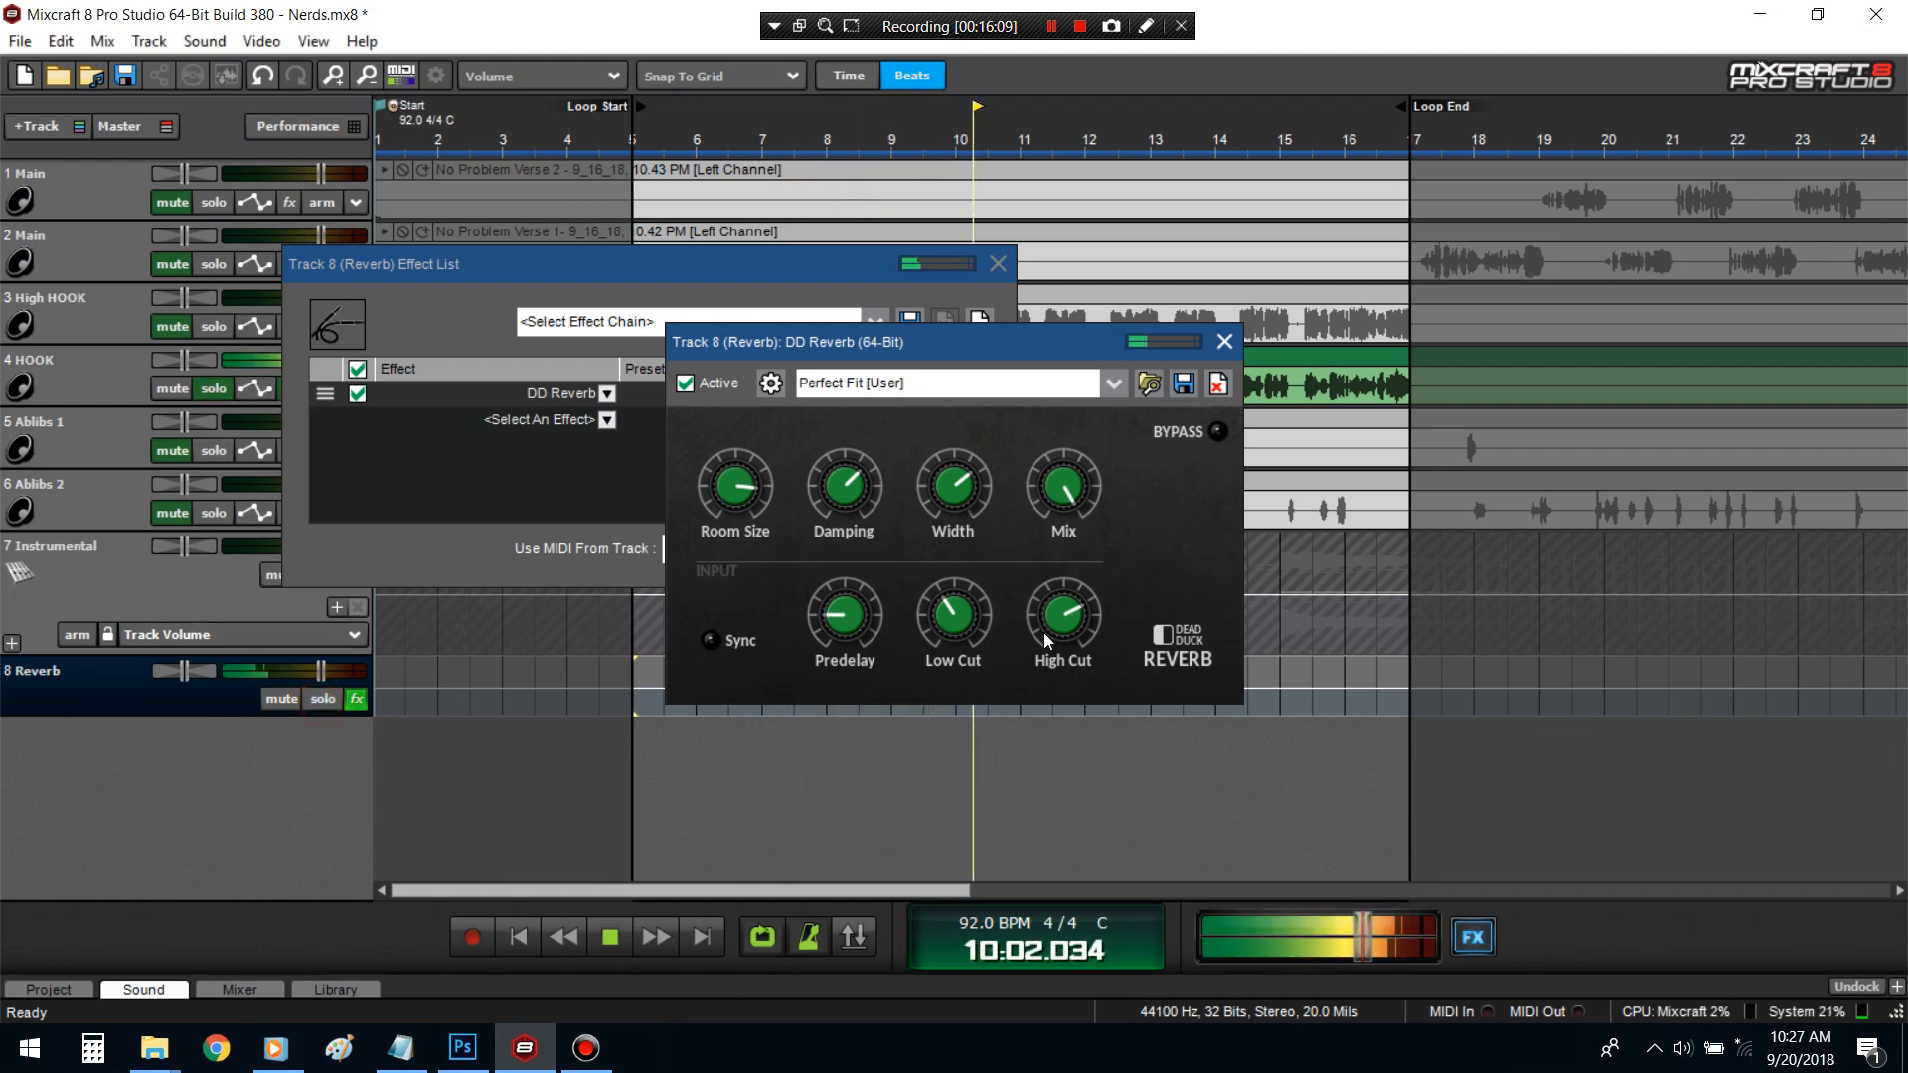
left_click_drag(1045, 633, 1043, 639)
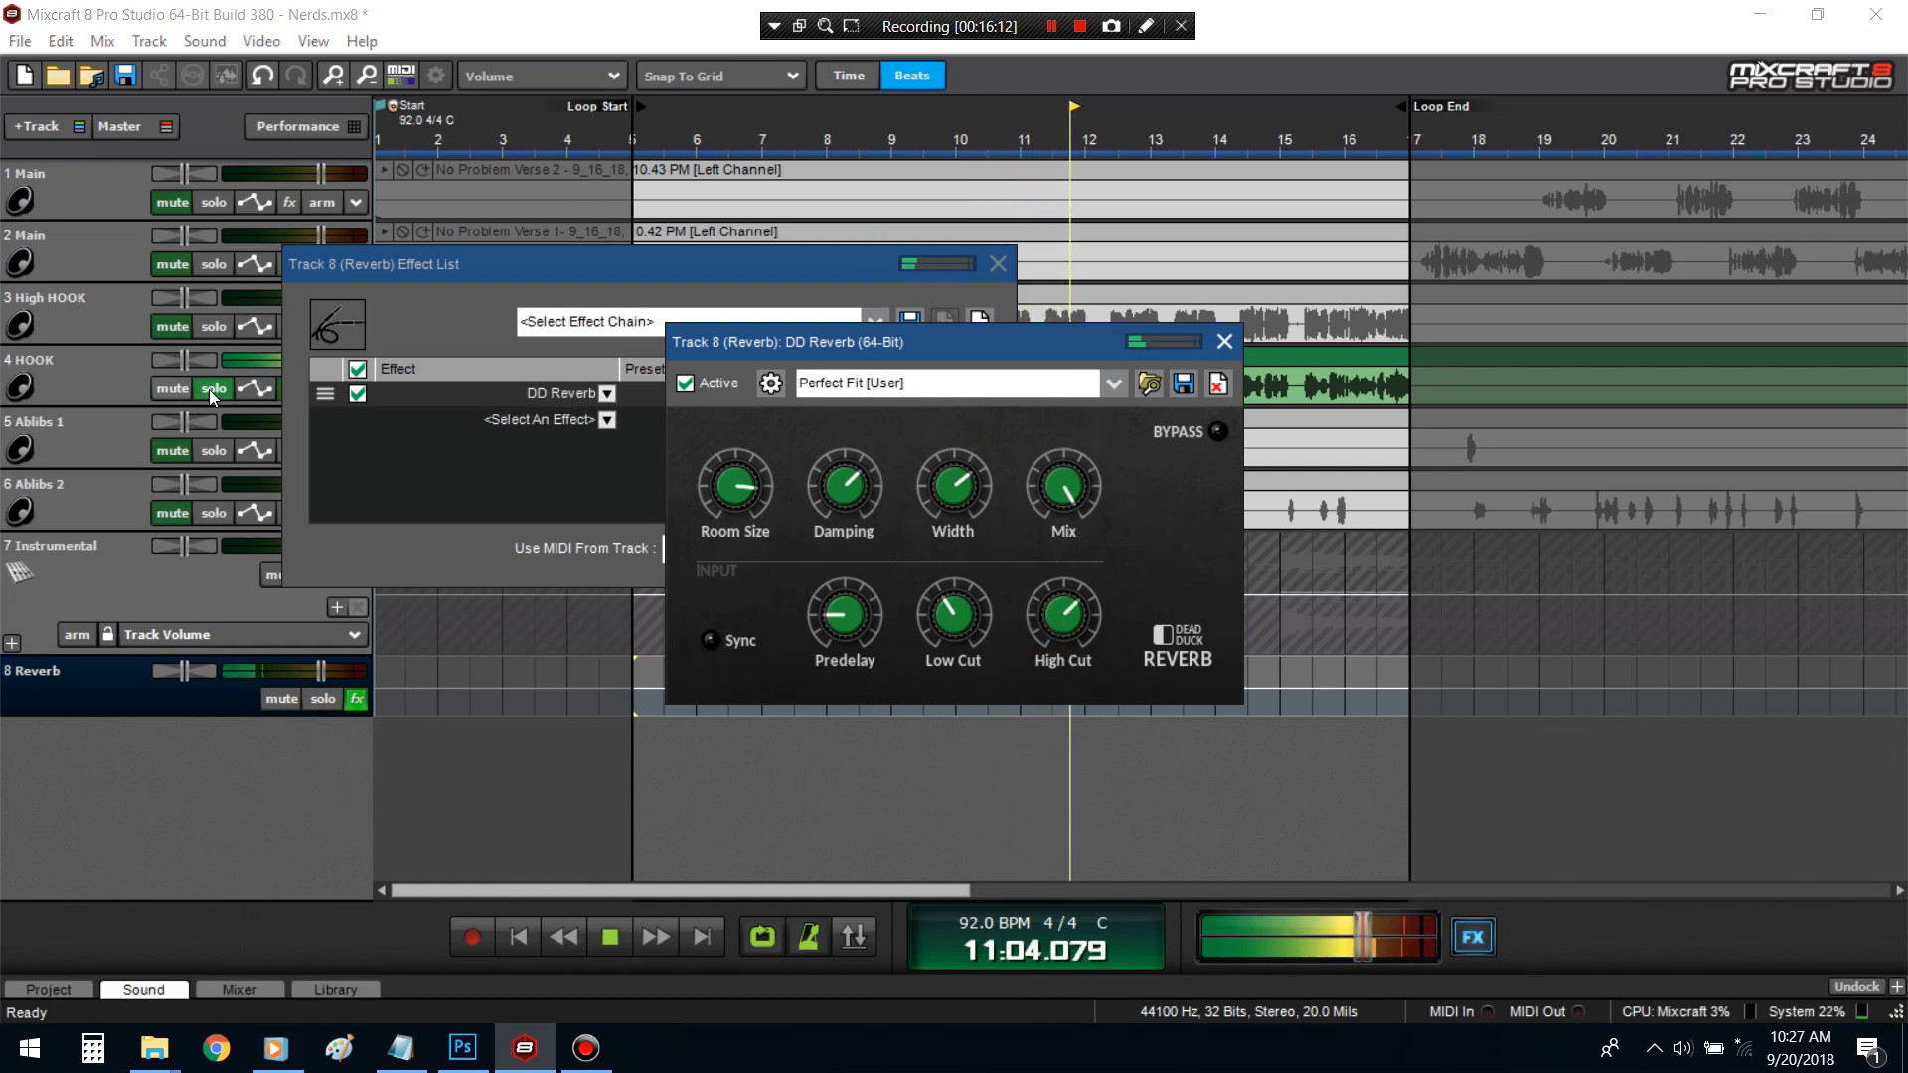
left_click(996, 263)
left_click(1224, 341)
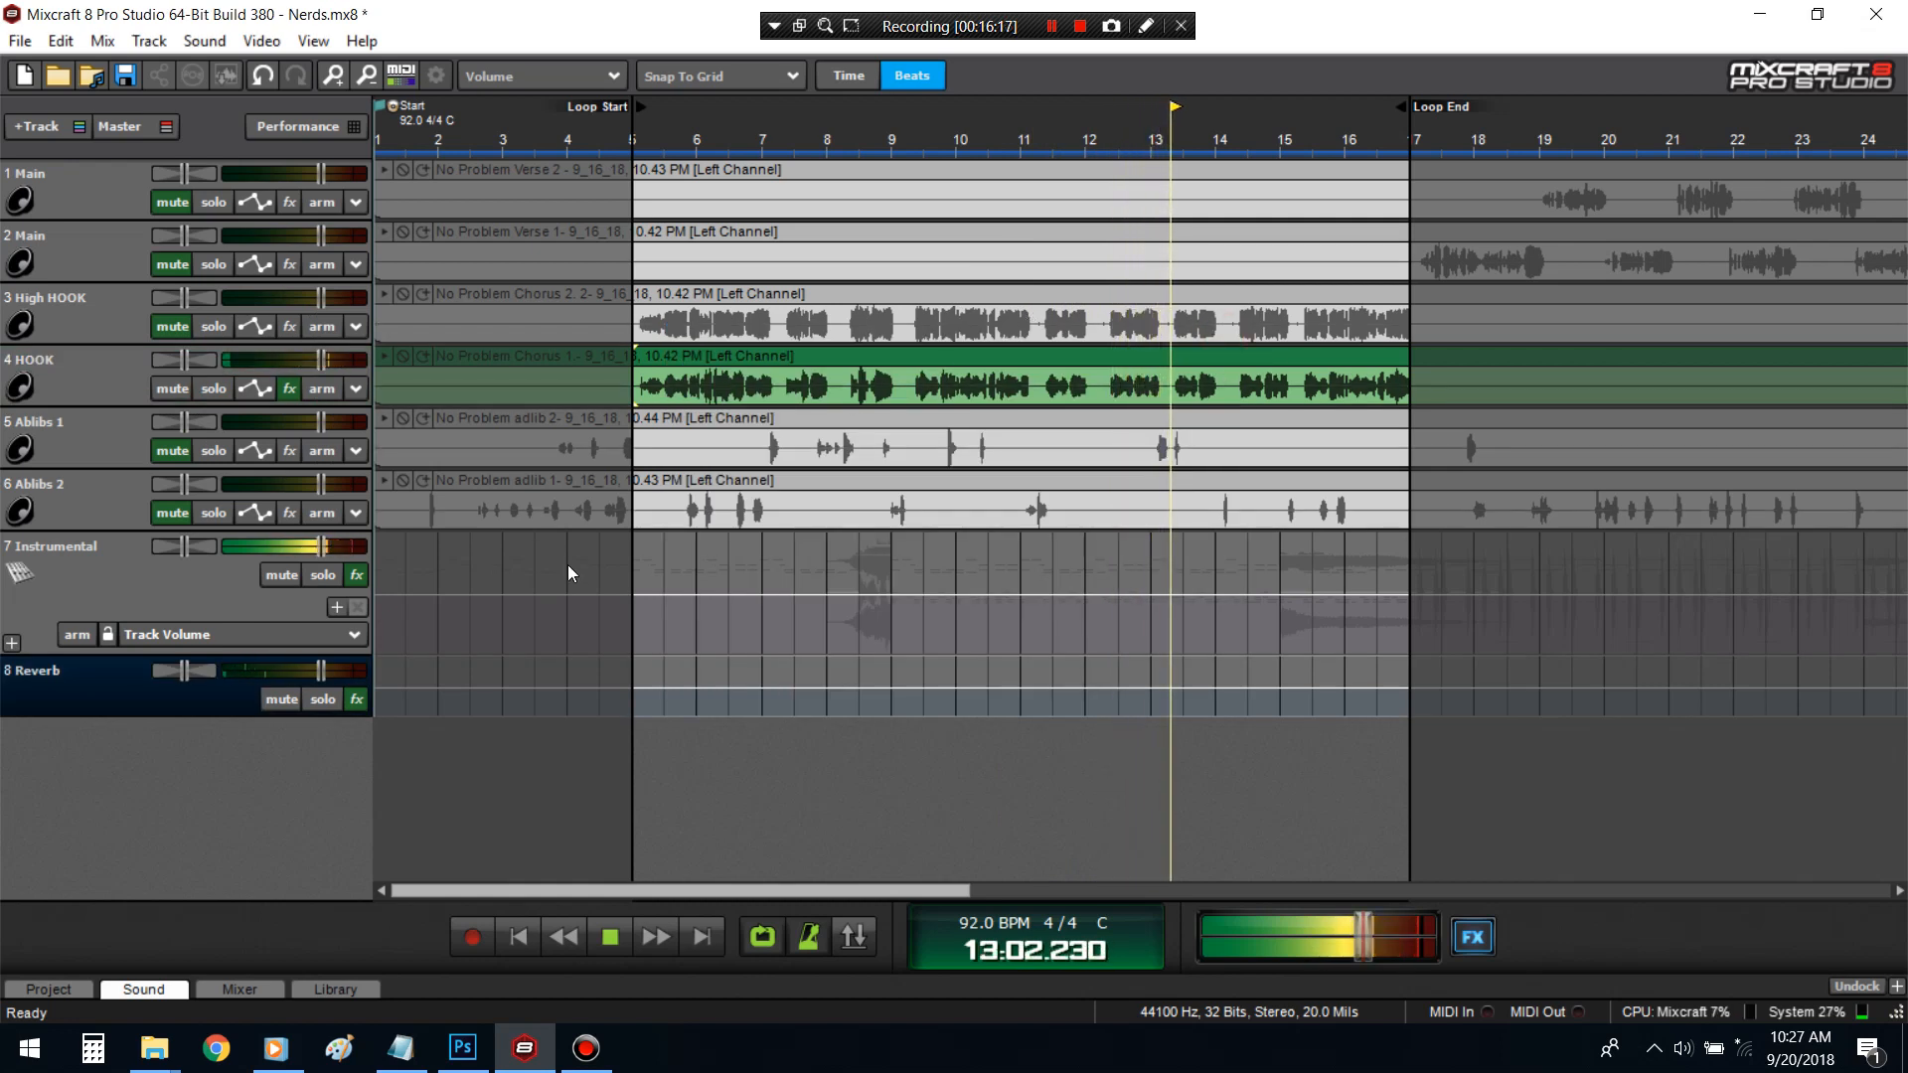
- Review the DD Reverb settings on the Reverb send track and close its effect windows
left_click(356, 700)
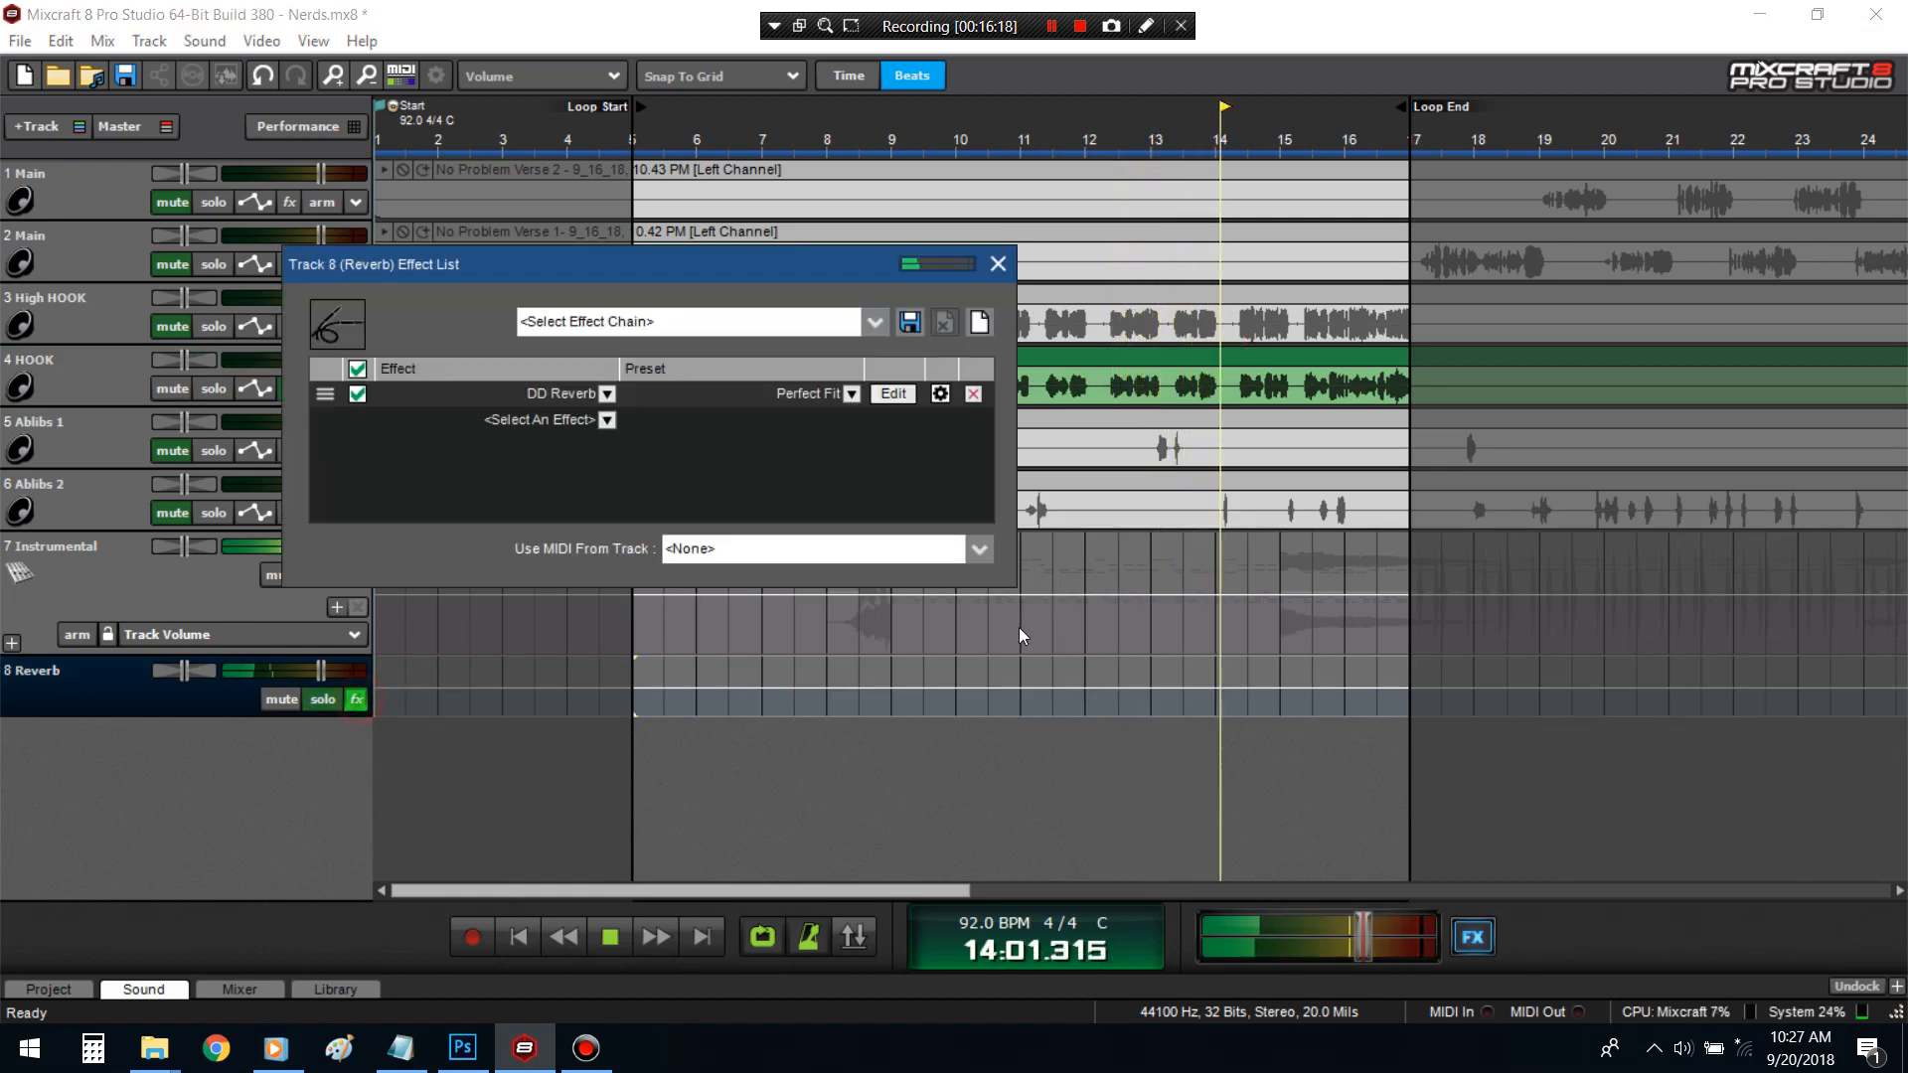
left_click(893, 394)
mouse_move(1065, 646)
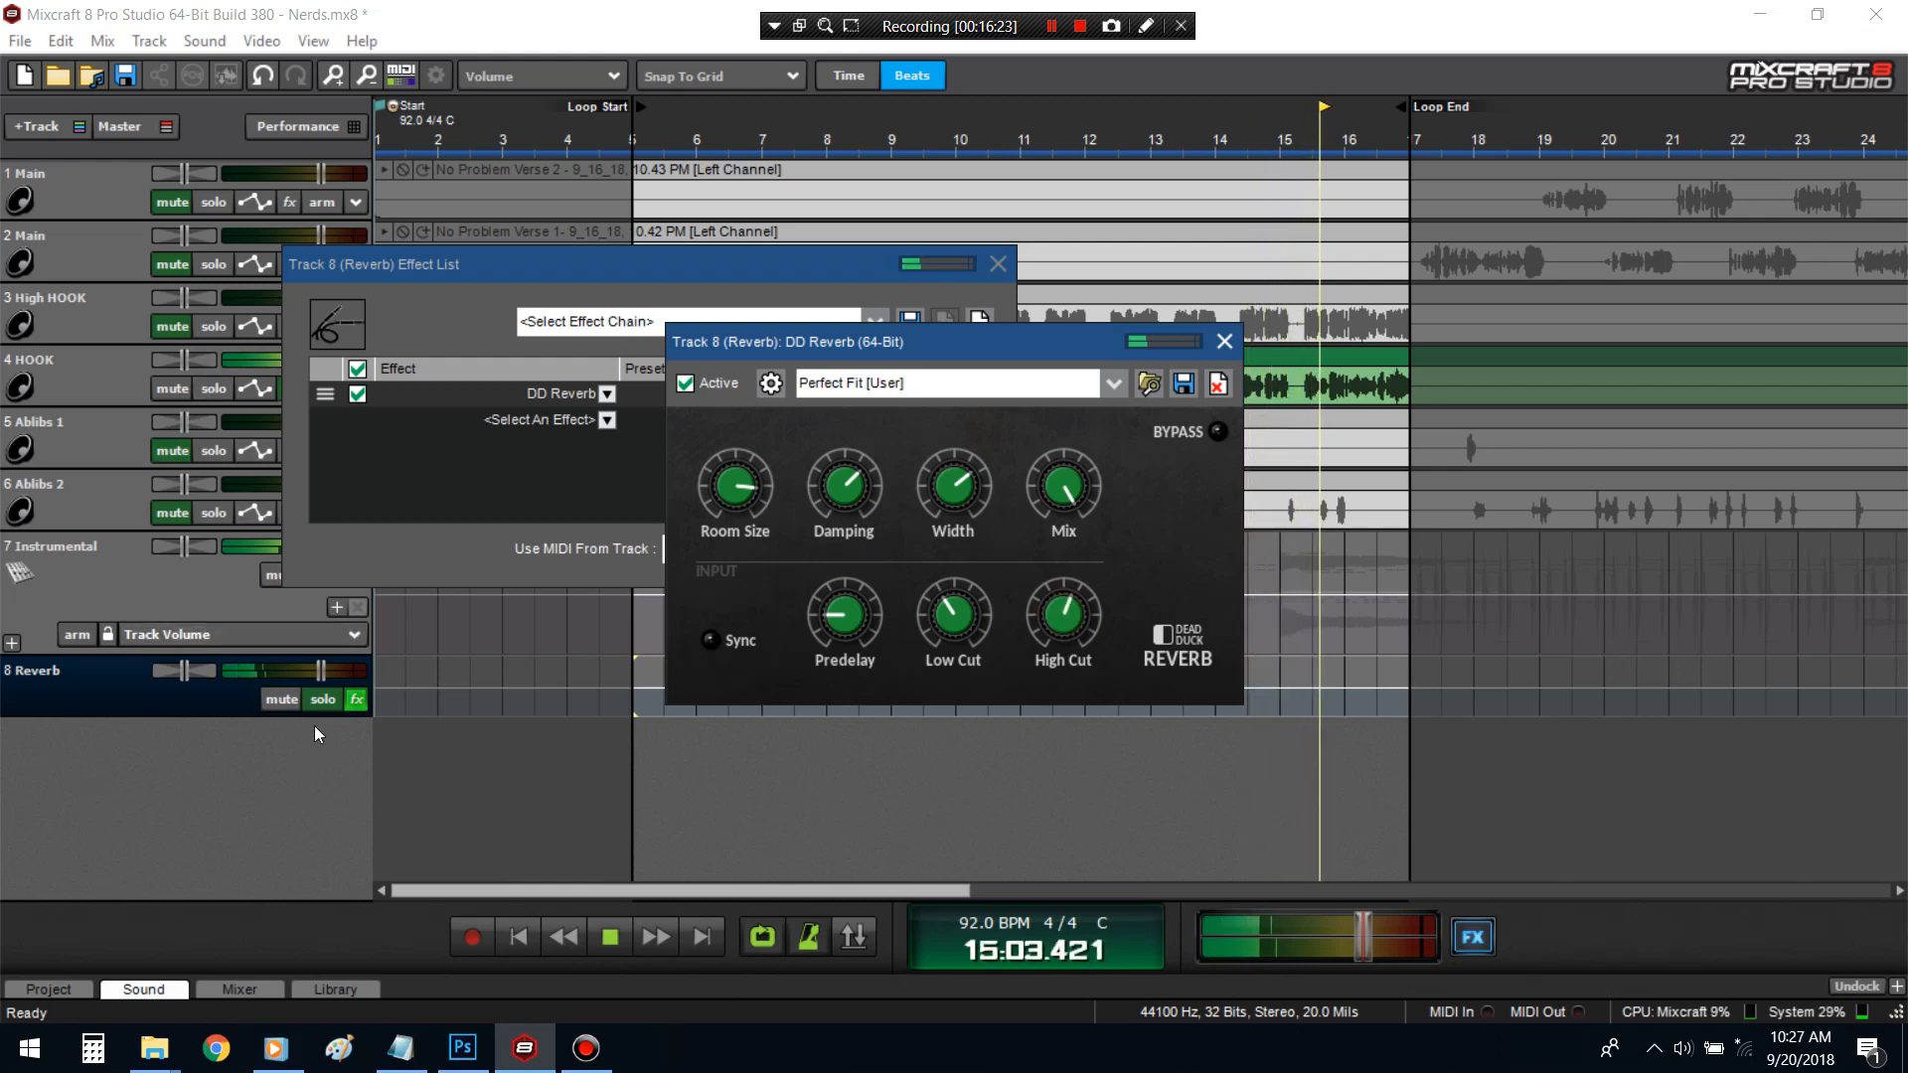
left_click(1225, 342)
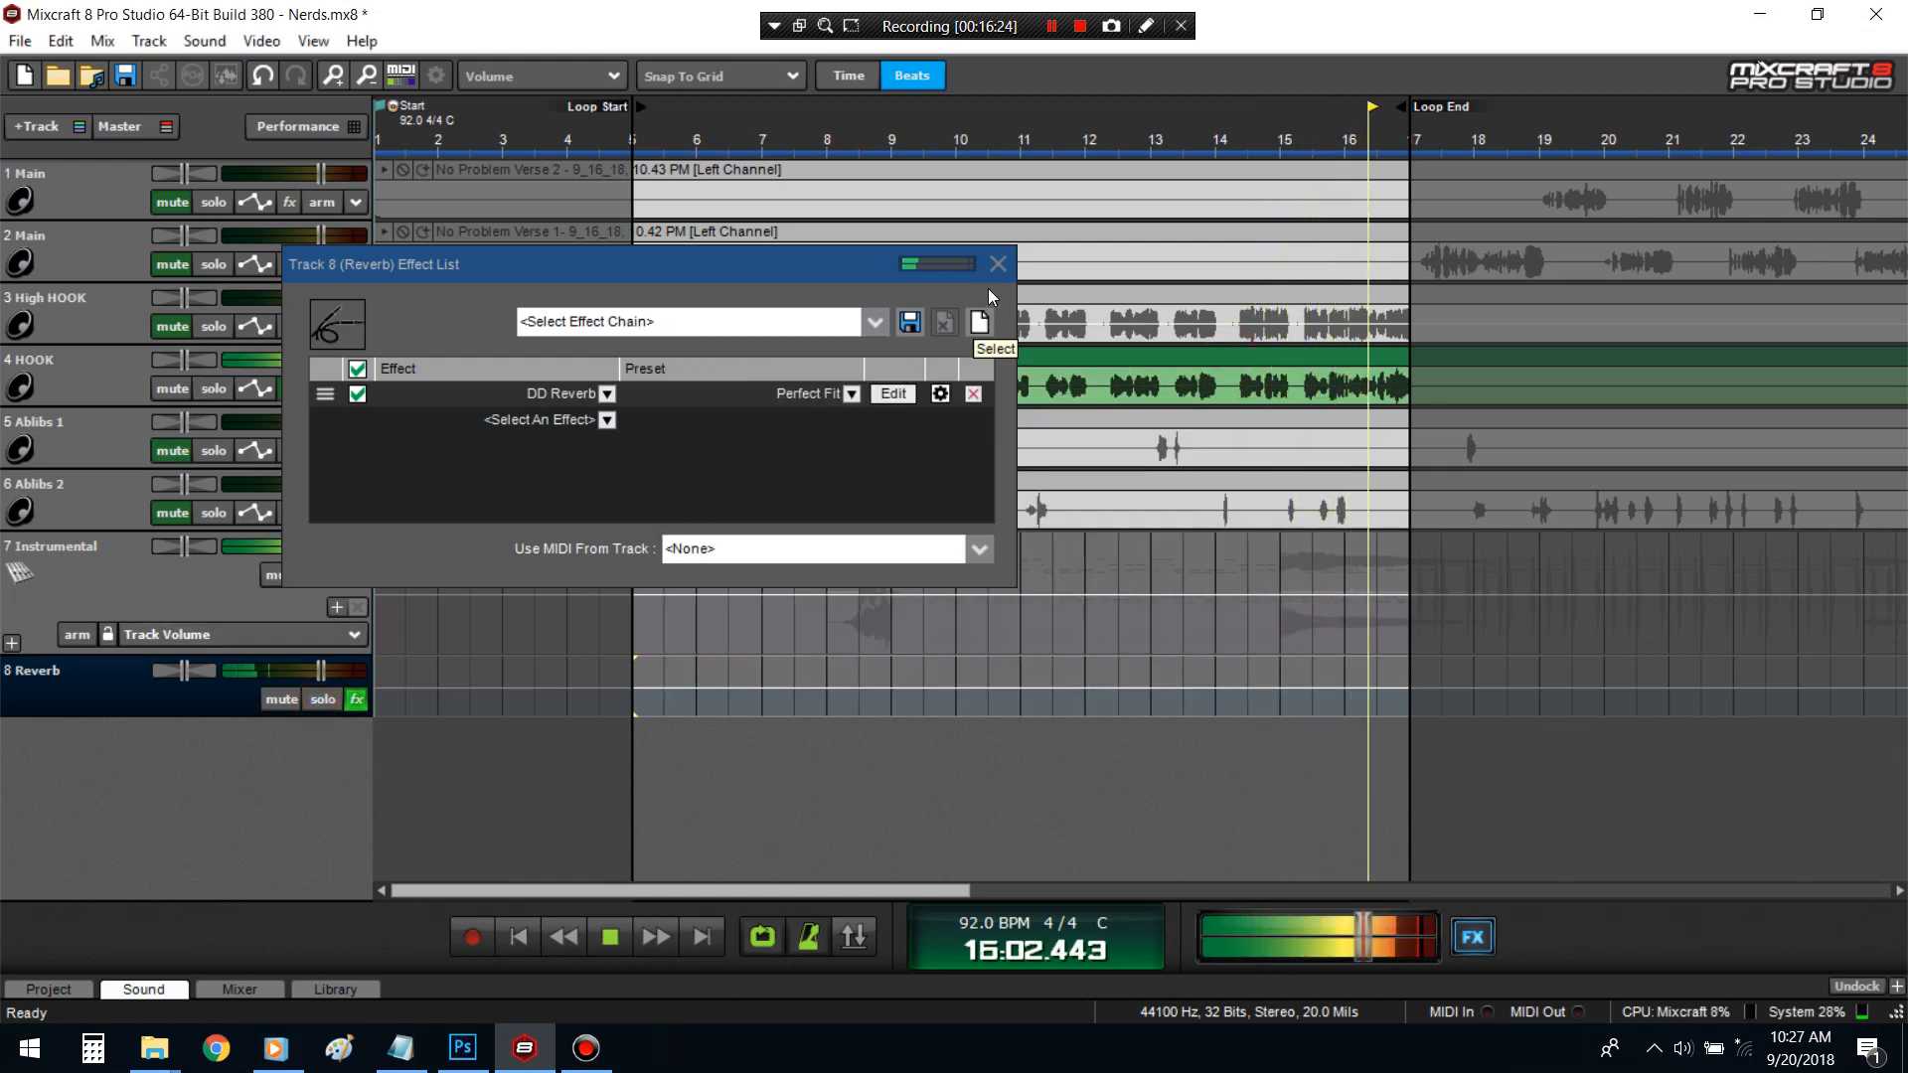
left_click(997, 264)
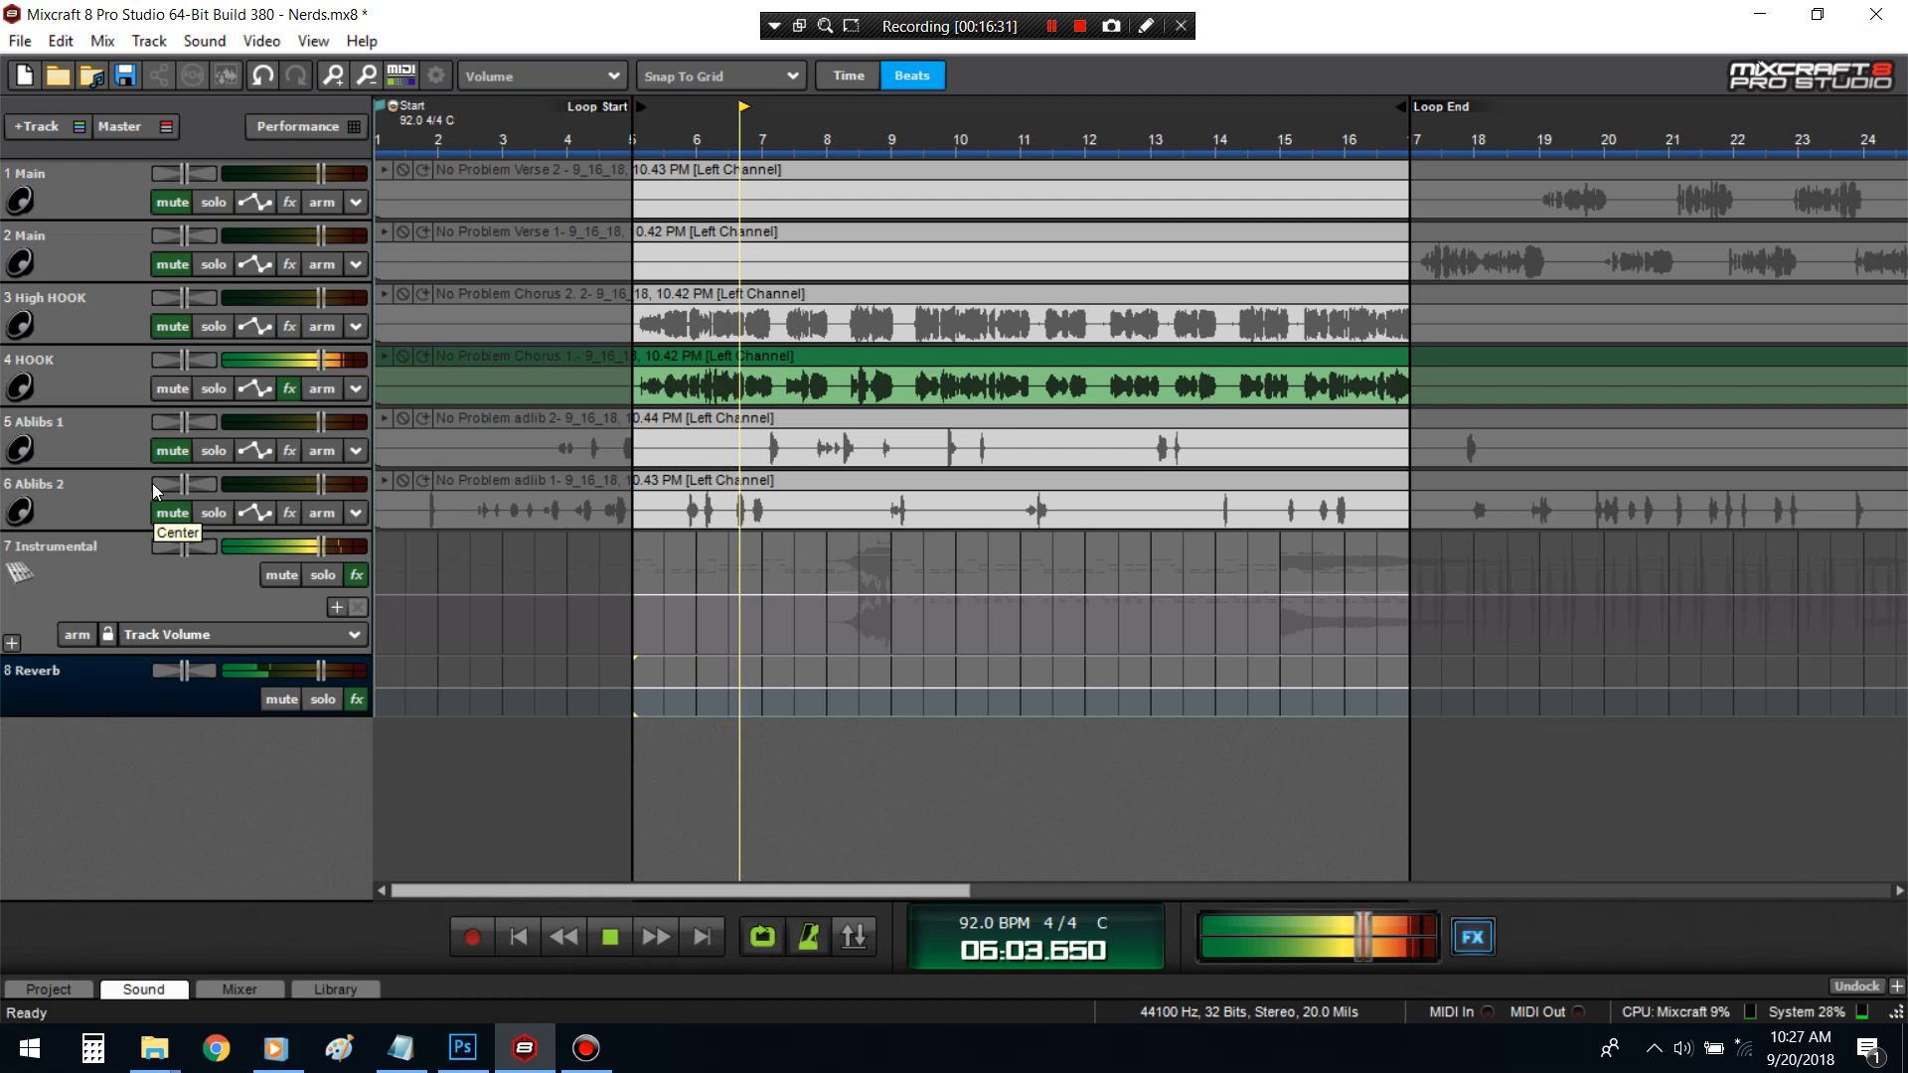
- Lower the Reverb track's DD Reverb Low Cut to about 195 Hz with the HOOK track soloed, and close the effect windows
left_click(211, 391)
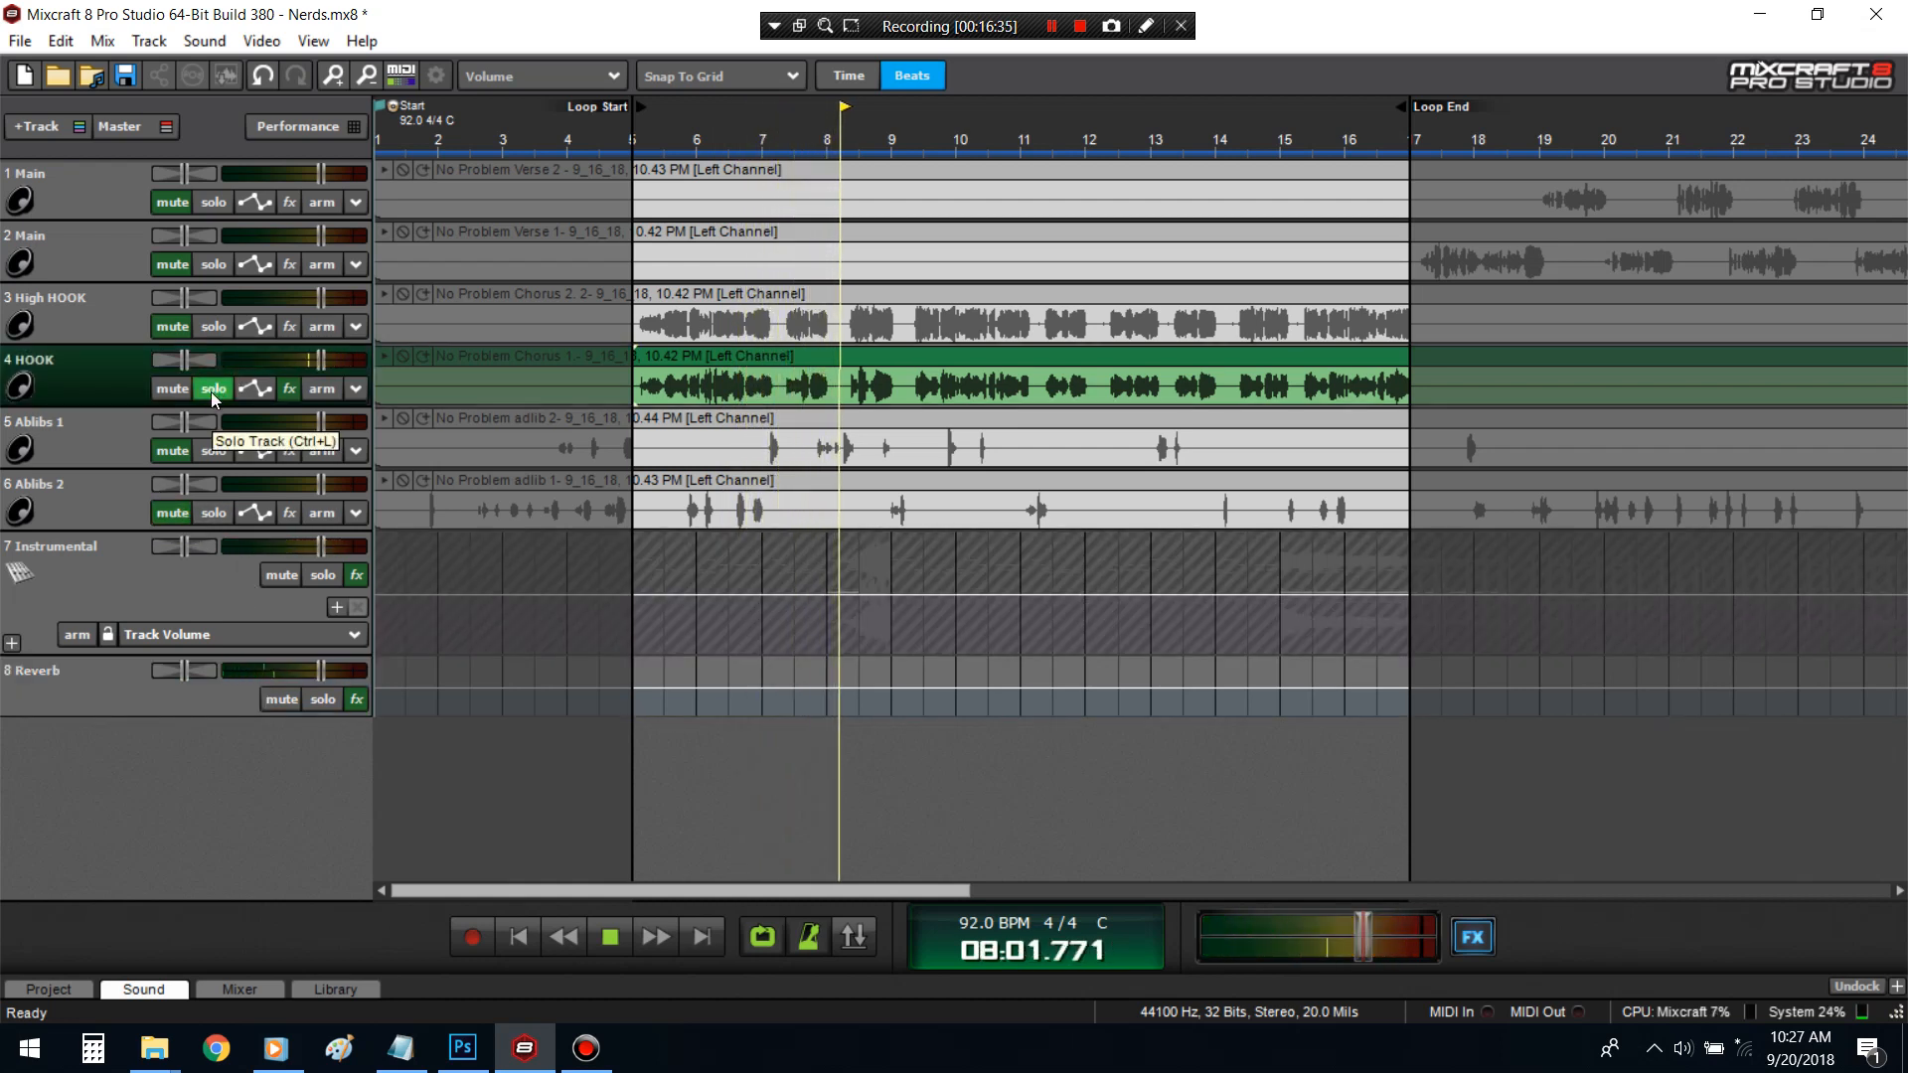
left_click(356, 700)
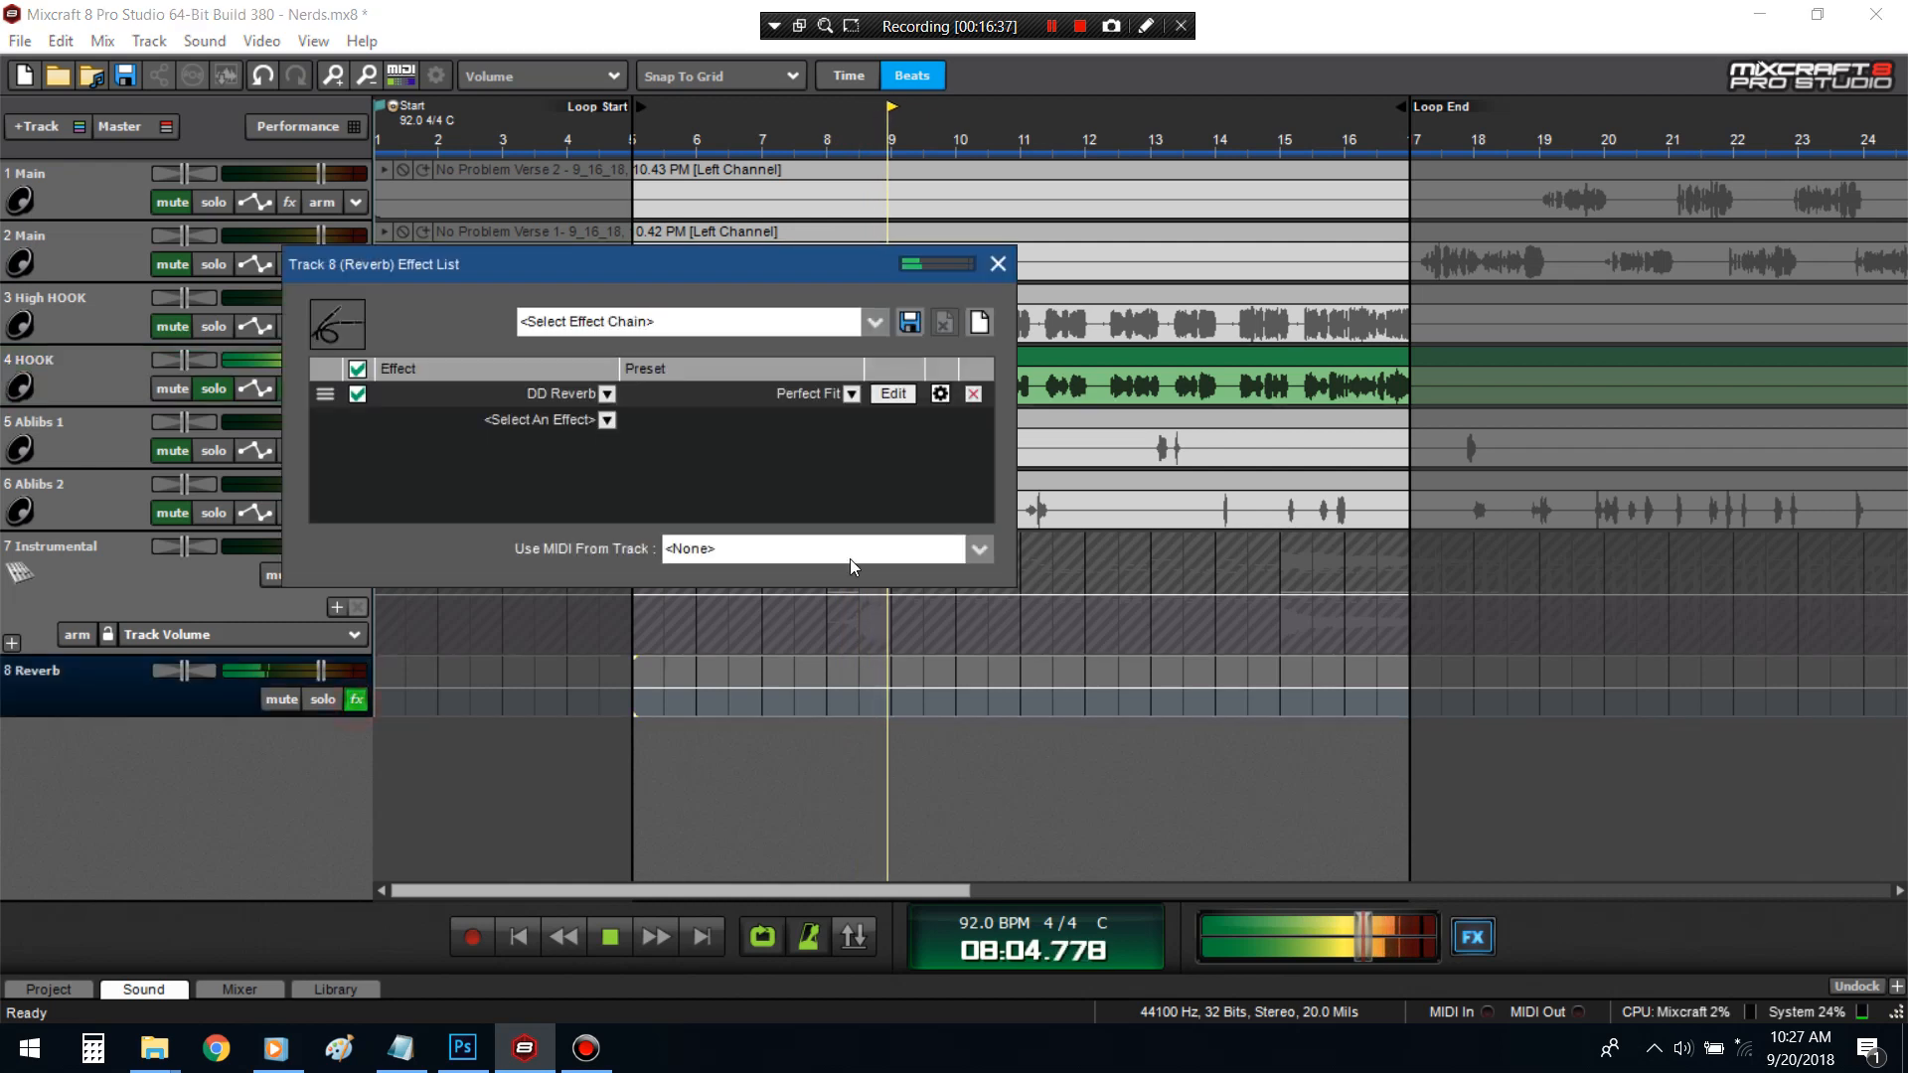
left_click(891, 391)
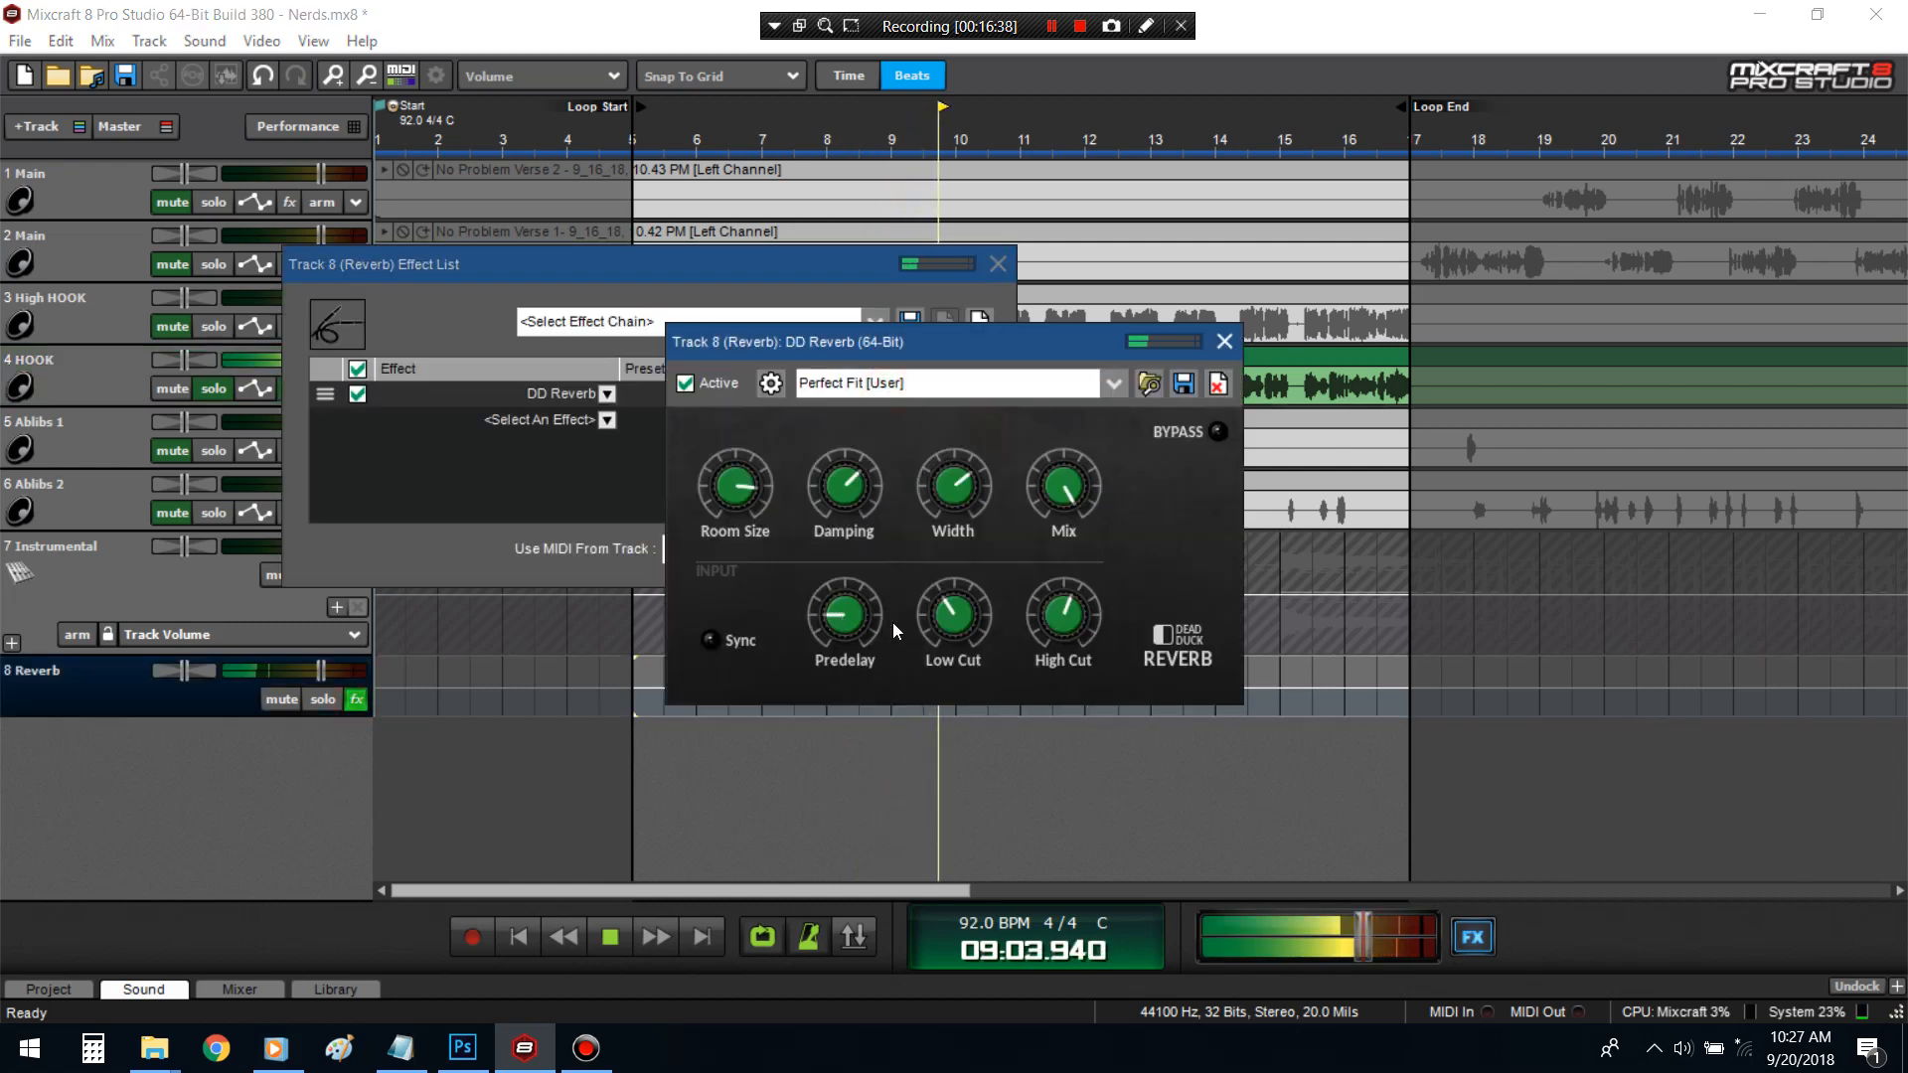
left_click_drag(940, 642, 944, 654)
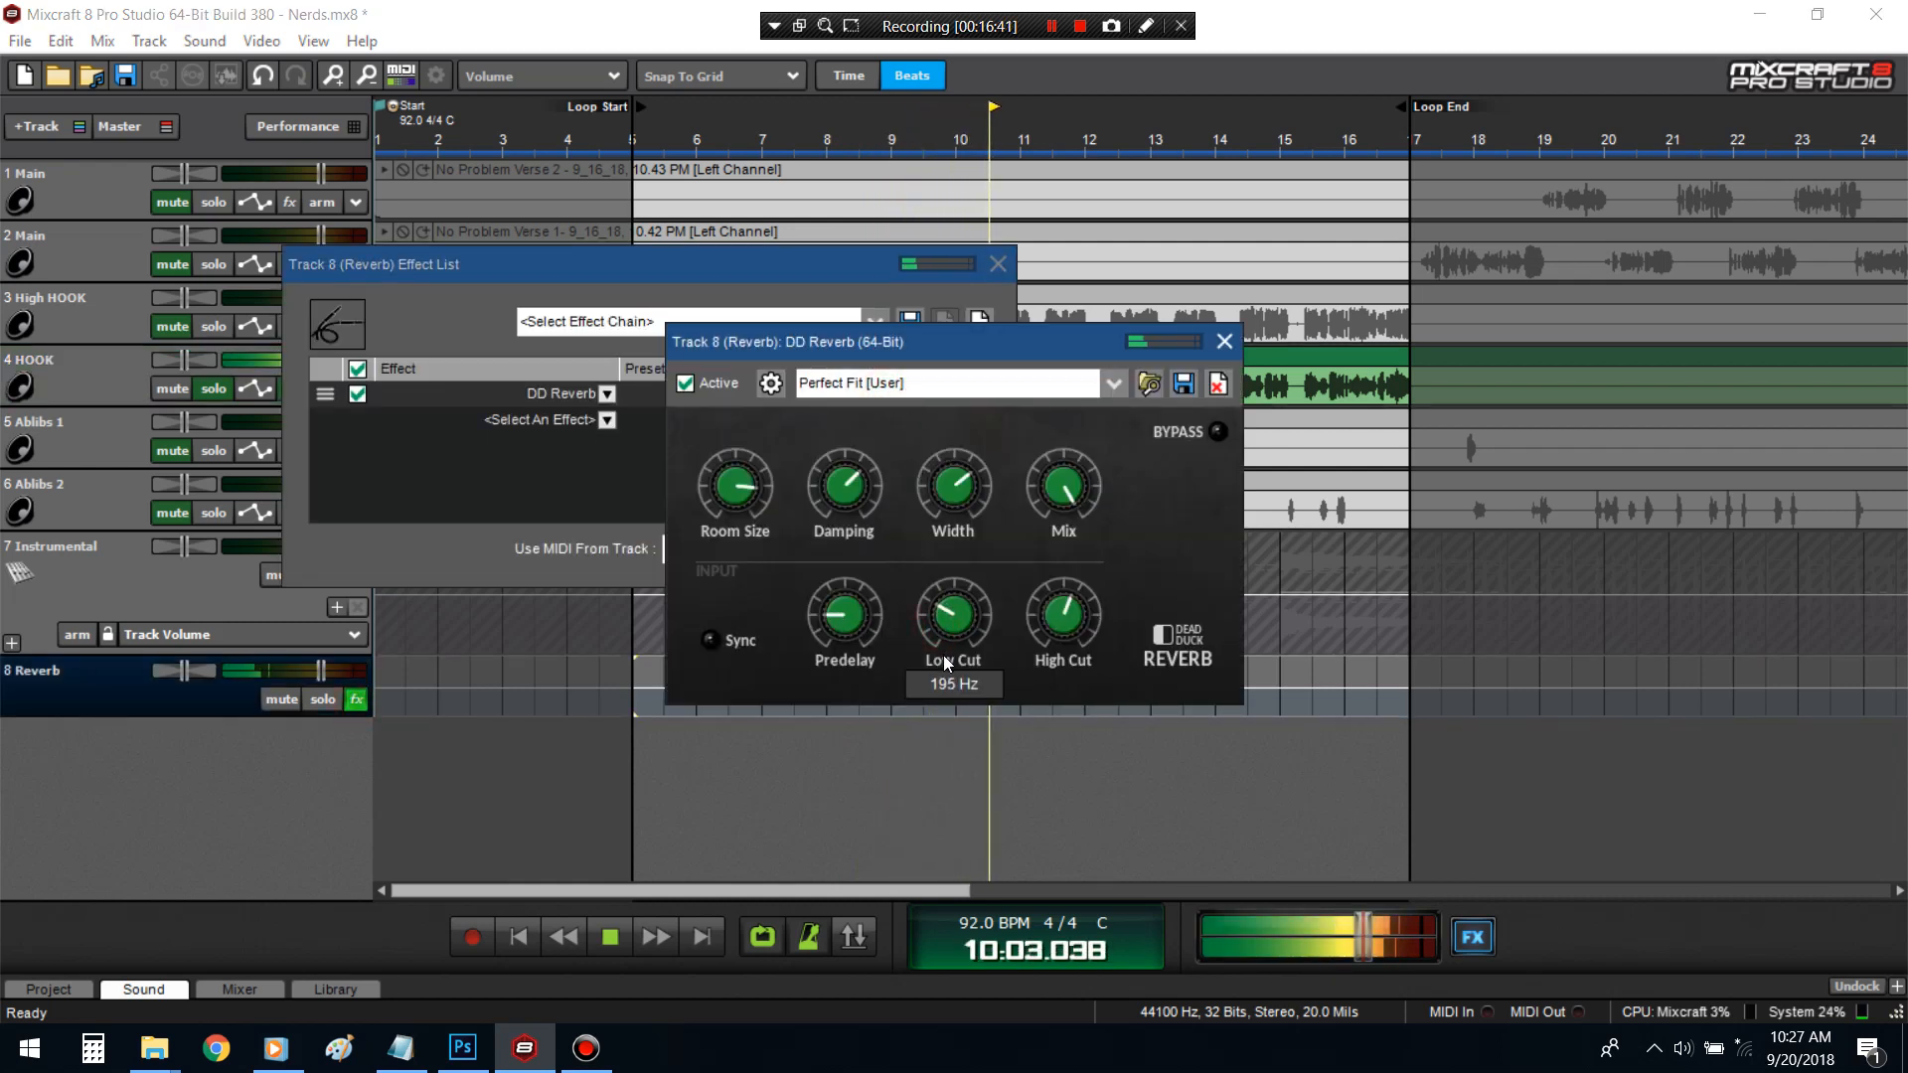
left_click(208, 389)
left_click(998, 264)
left_click(1224, 341)
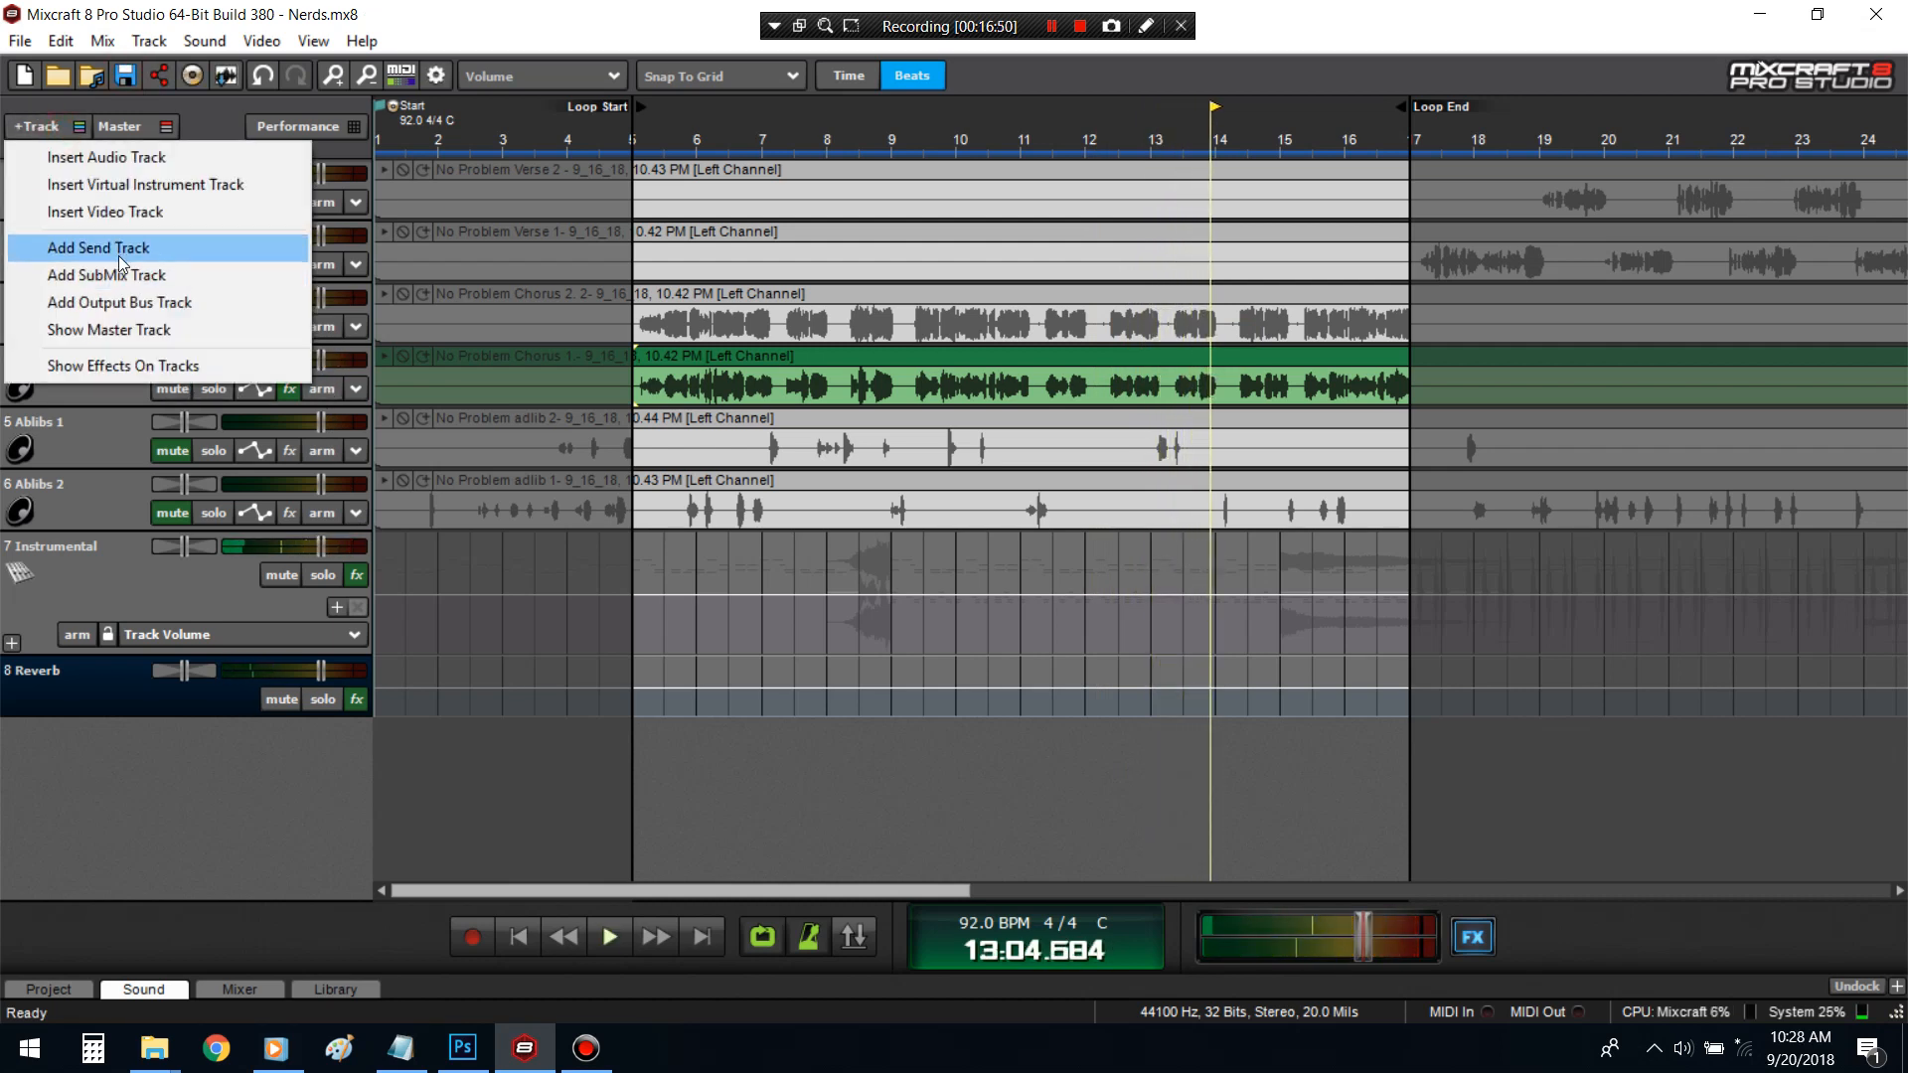
- Add a send track named Delay and load the DD Delay effect on it
left_click(100, 249)
left_click_drag(46, 837, 72, 775)
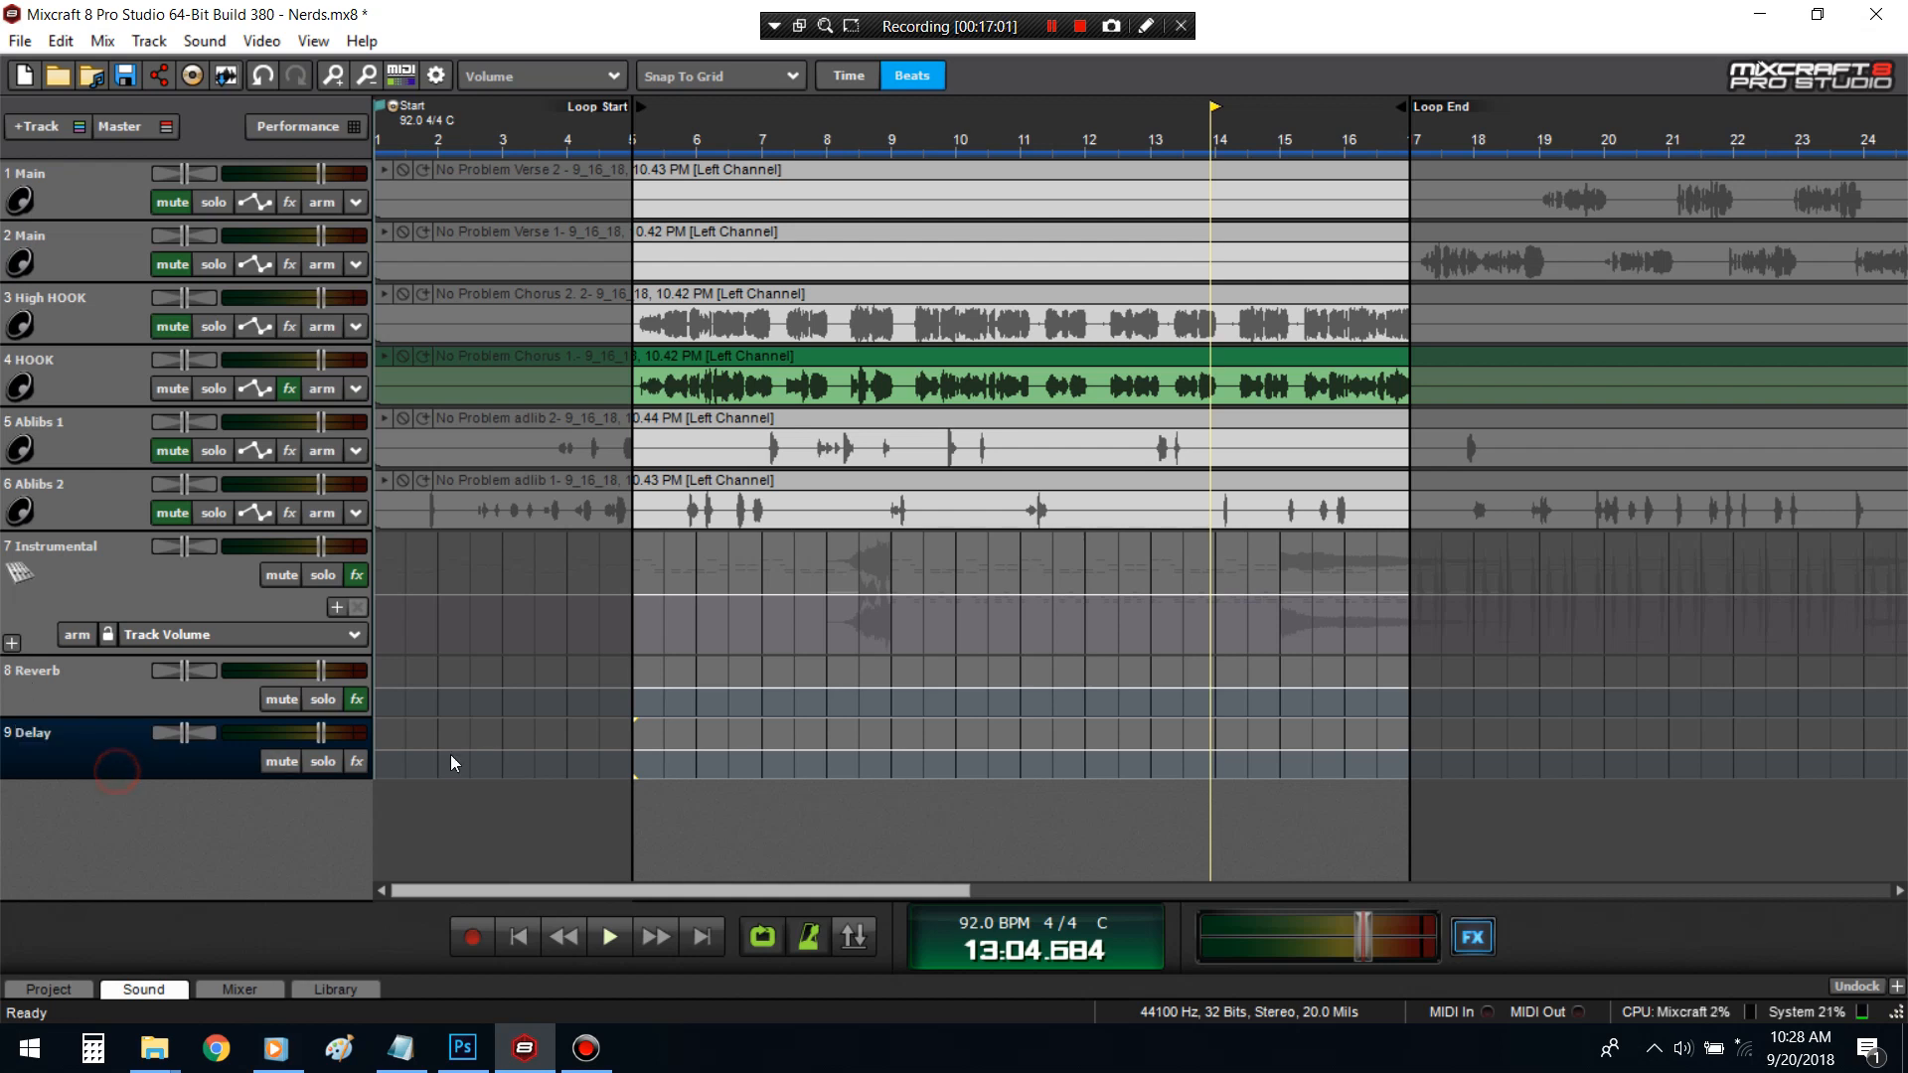
left_click(352, 765)
left_click(686, 803)
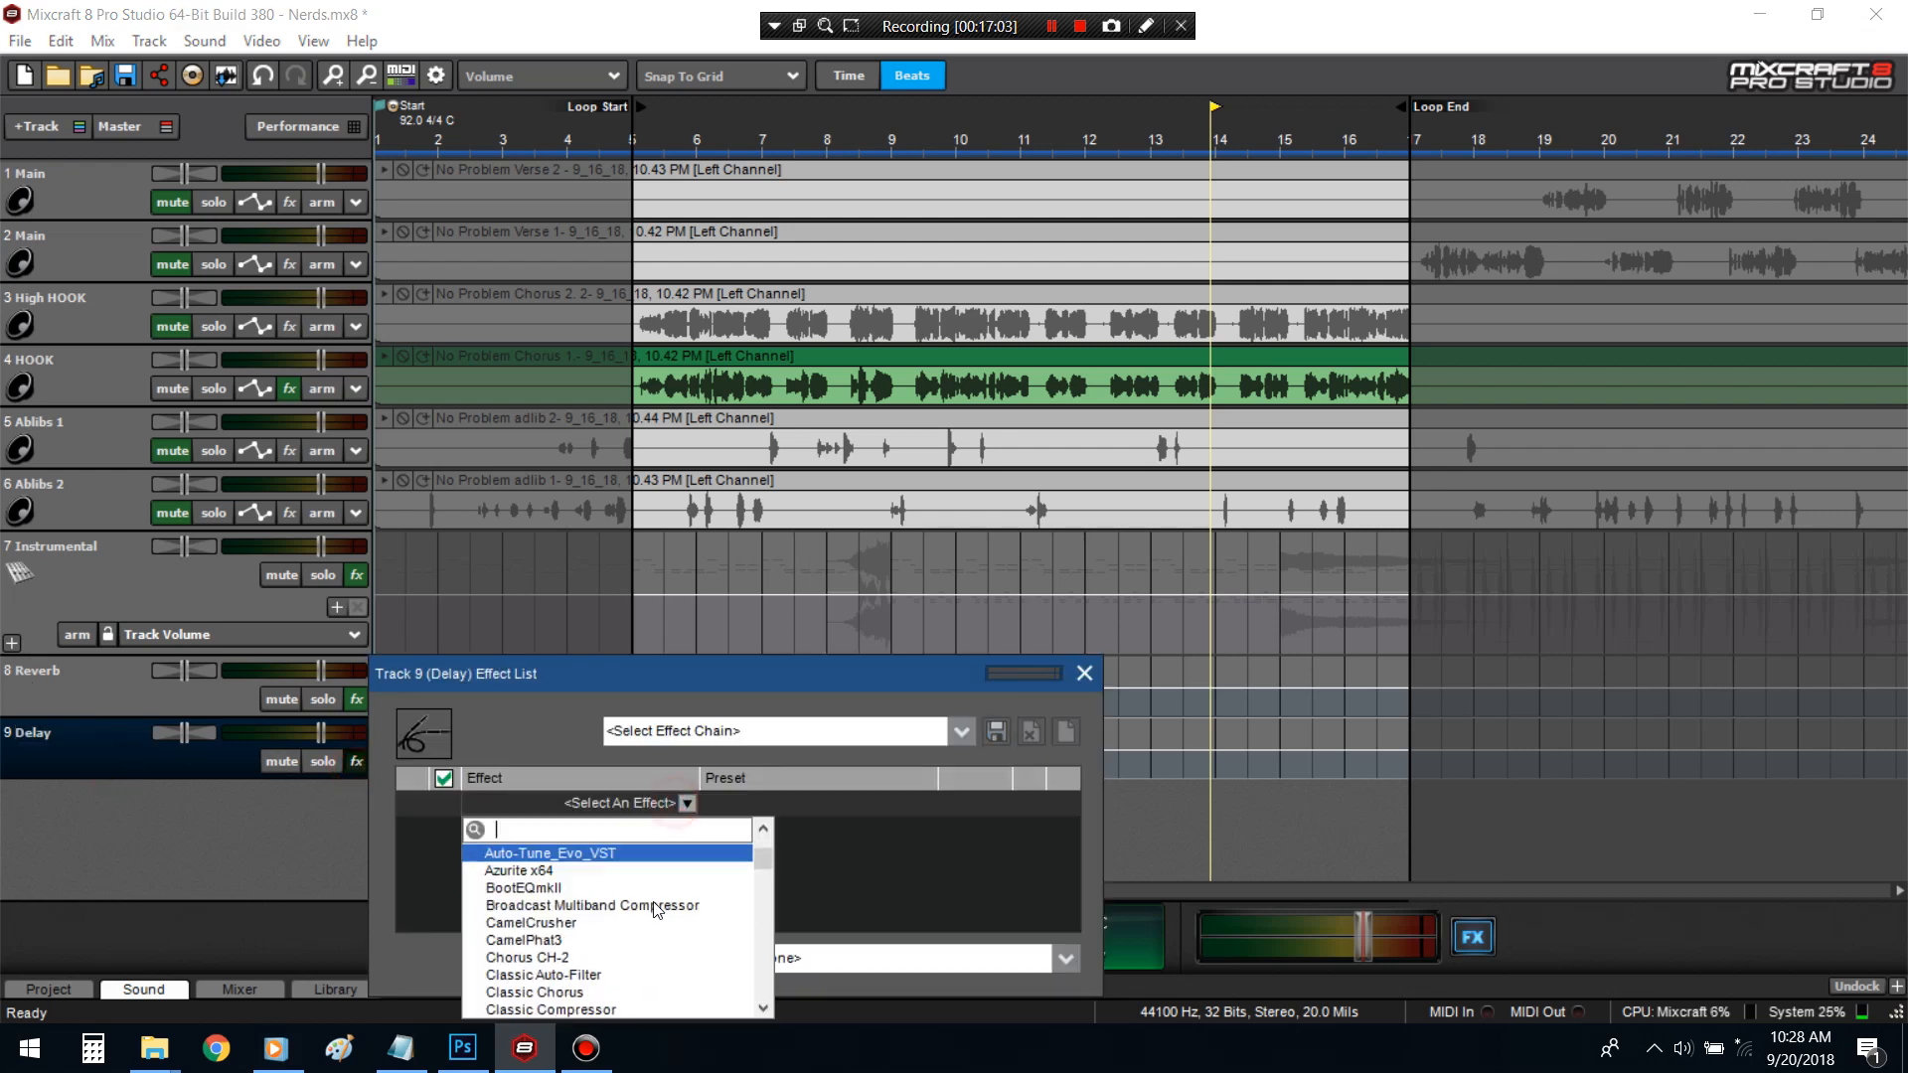
left_click_drag(671, 676, 615, 427)
left_click(631, 555)
scroll(586, 847, "down", 5)
scroll(586, 848, "down", 5)
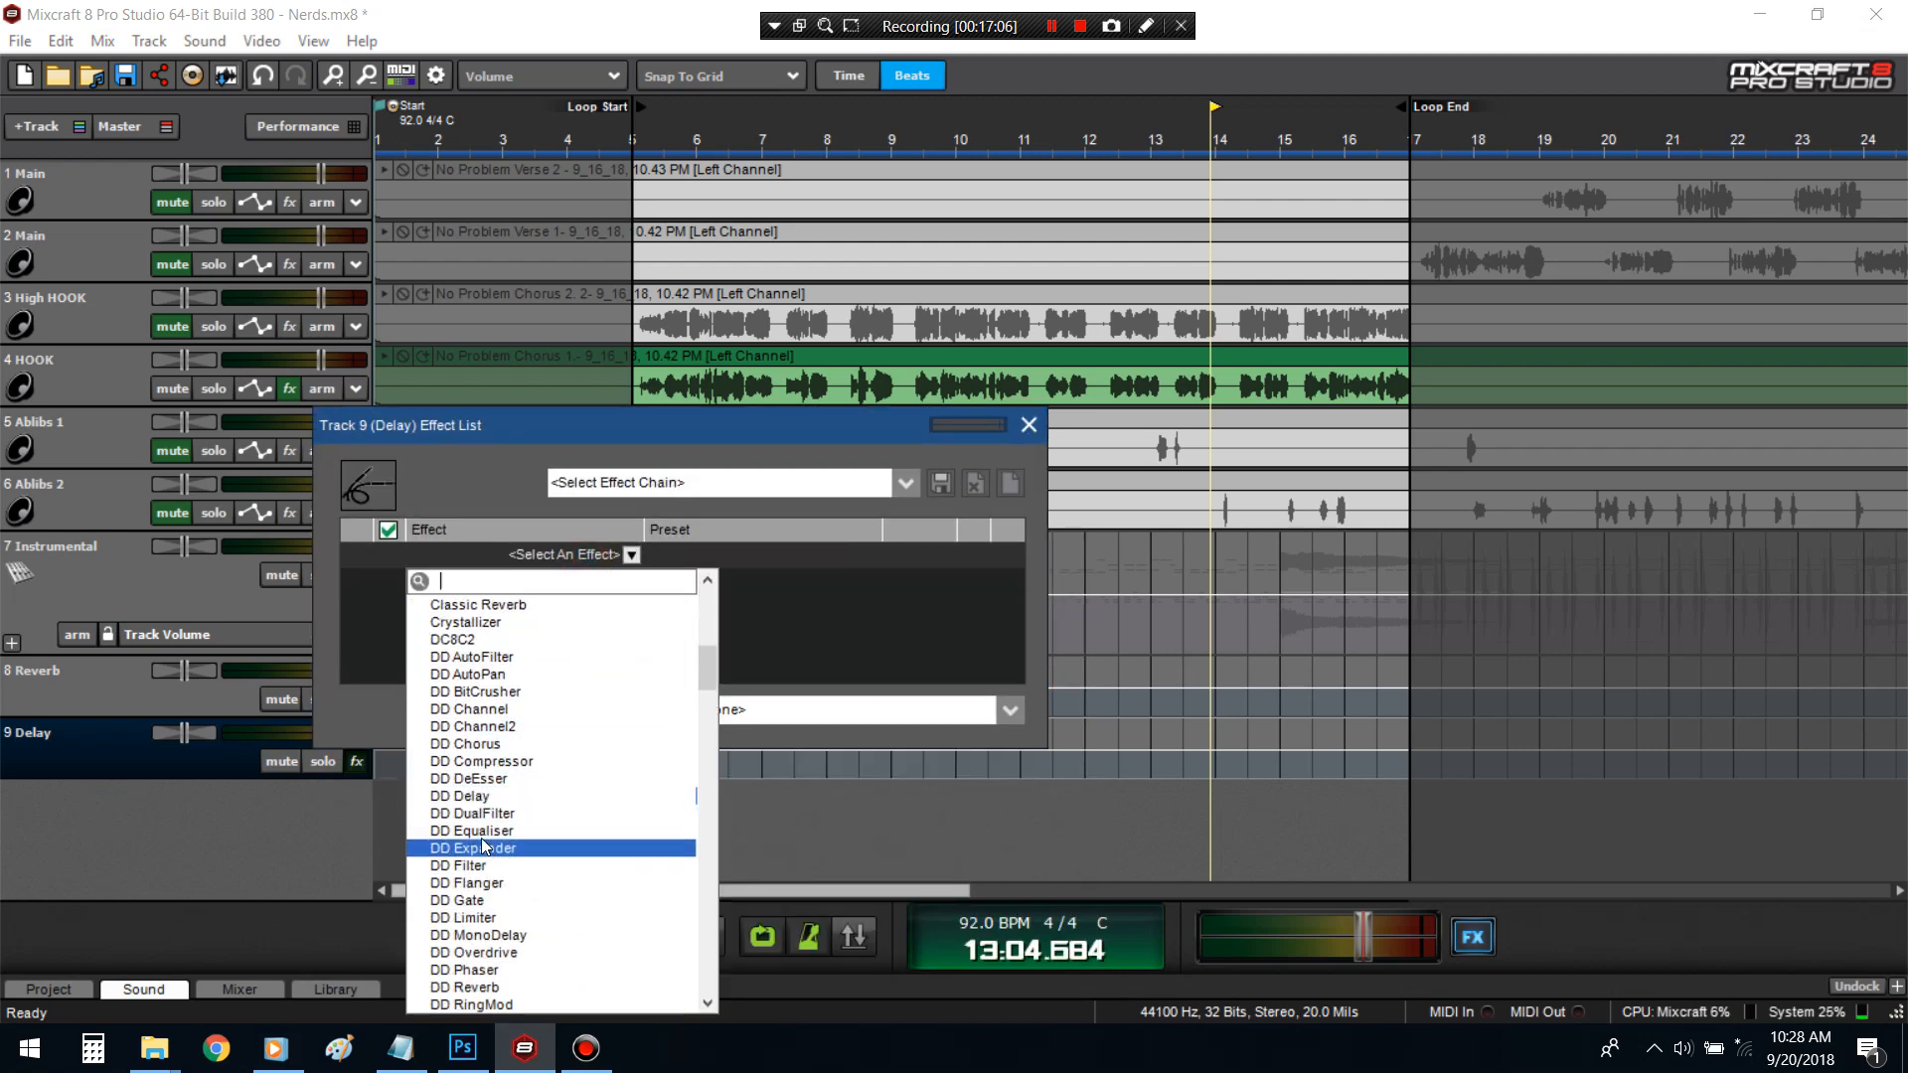
left_click(475, 797)
- Set DD Delay's left time to 1/16, lengthen the right time, raise both feedback amounts and turn the mix fully up
left_click(924, 554)
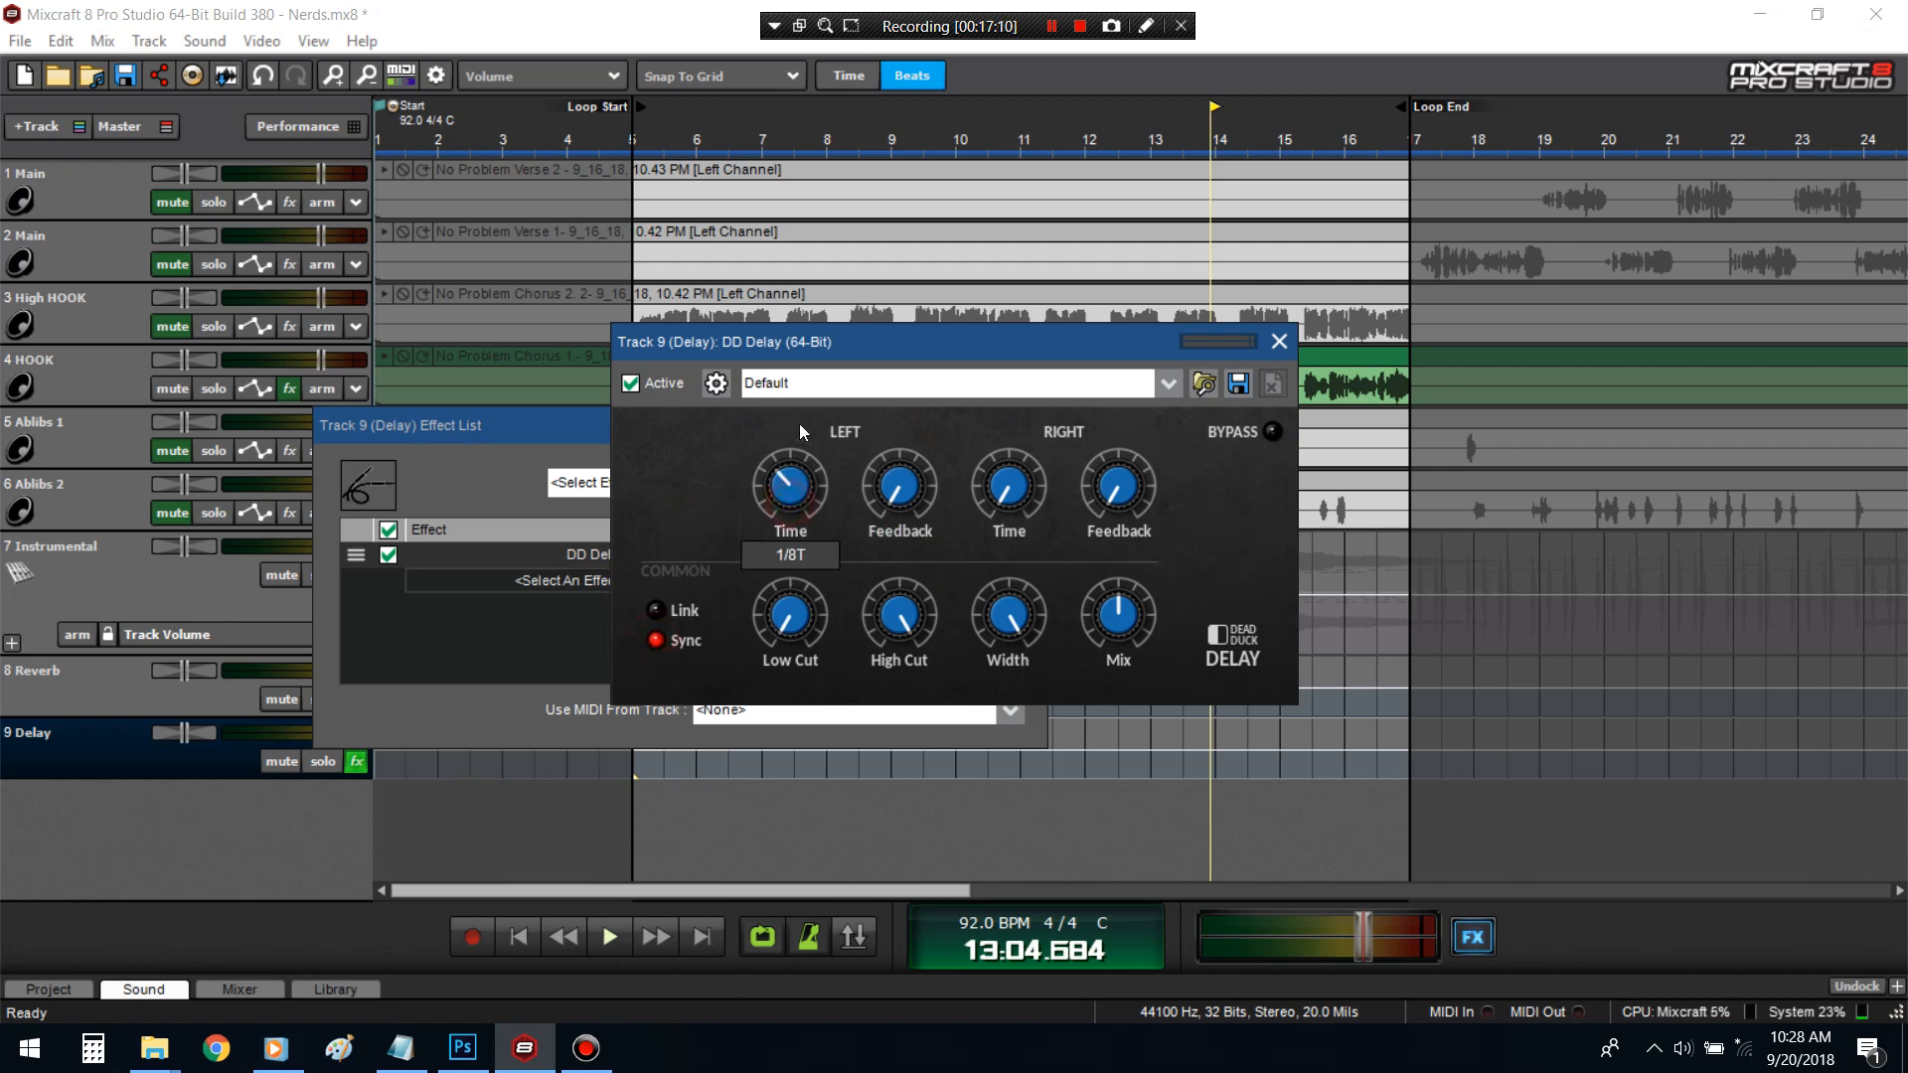
left_click_drag(799, 423, 791, 439)
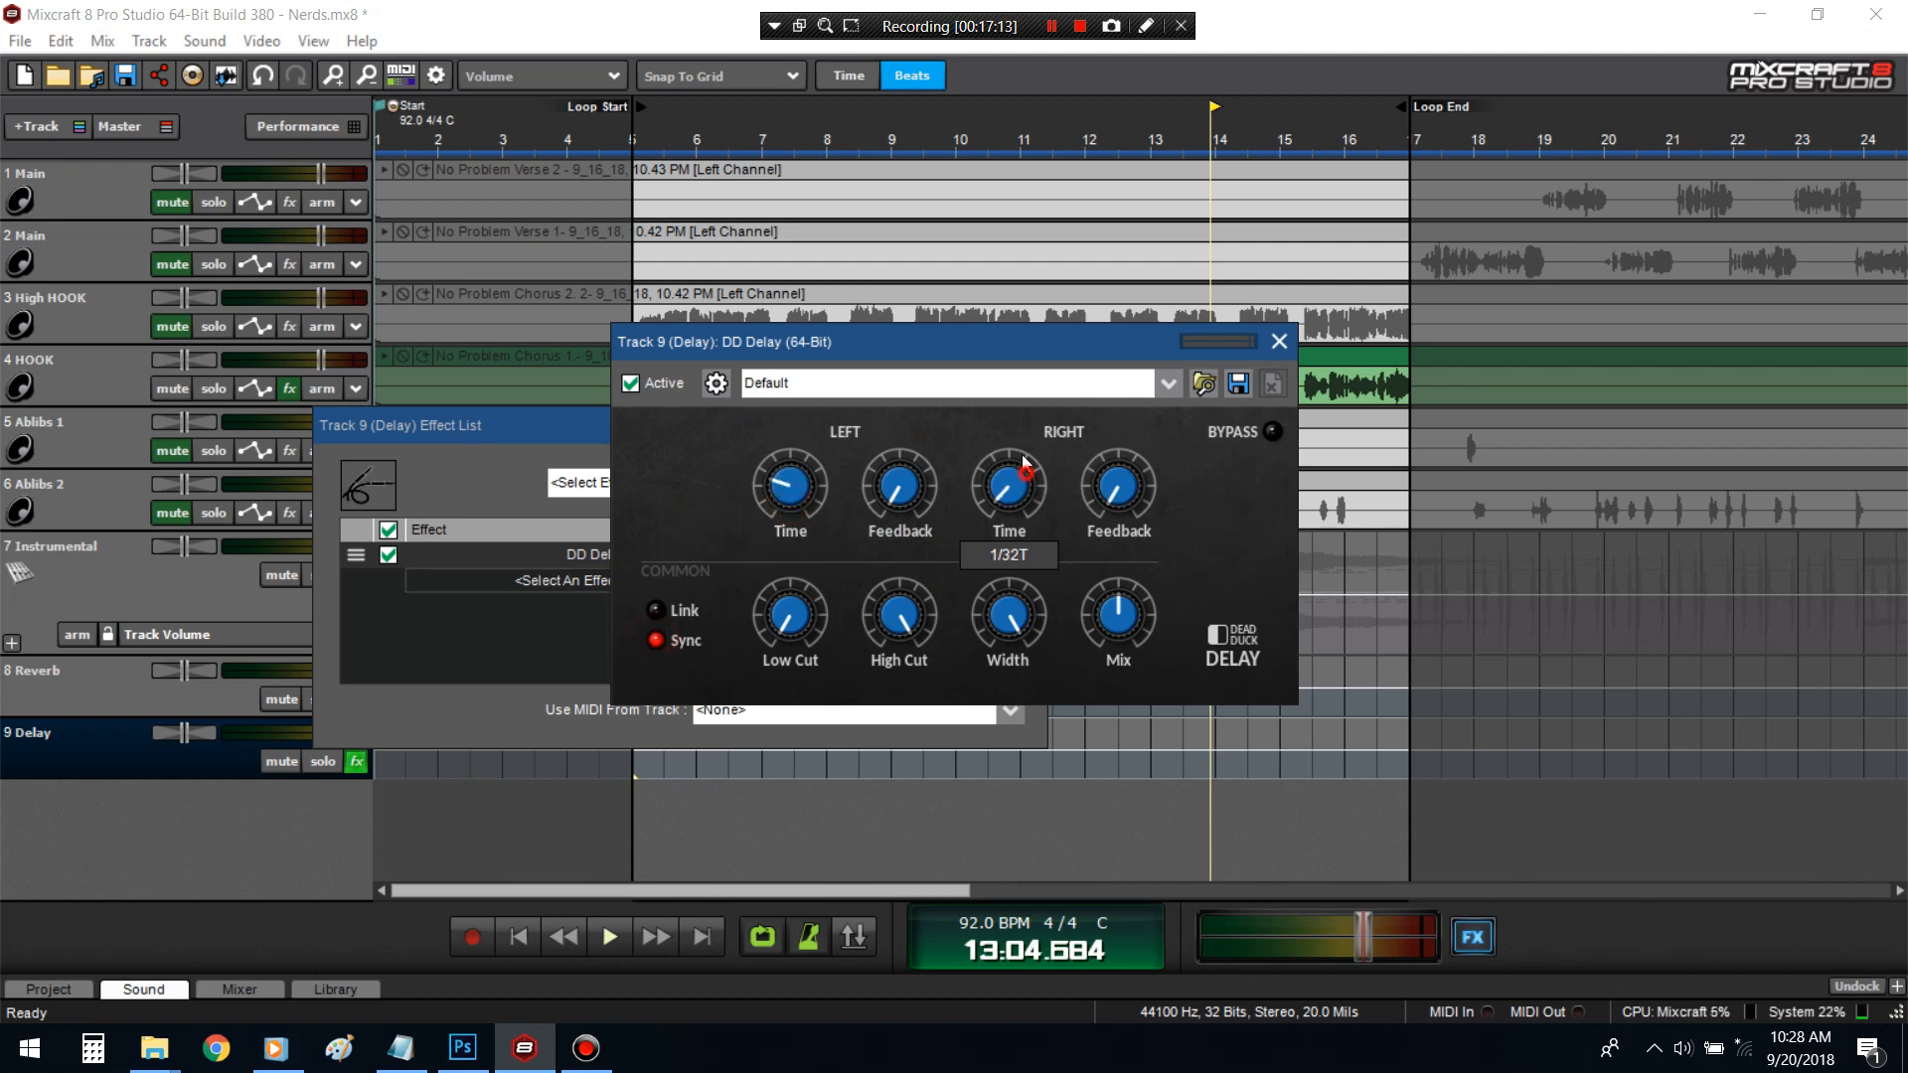
left_click_drag(1043, 415, 1055, 398)
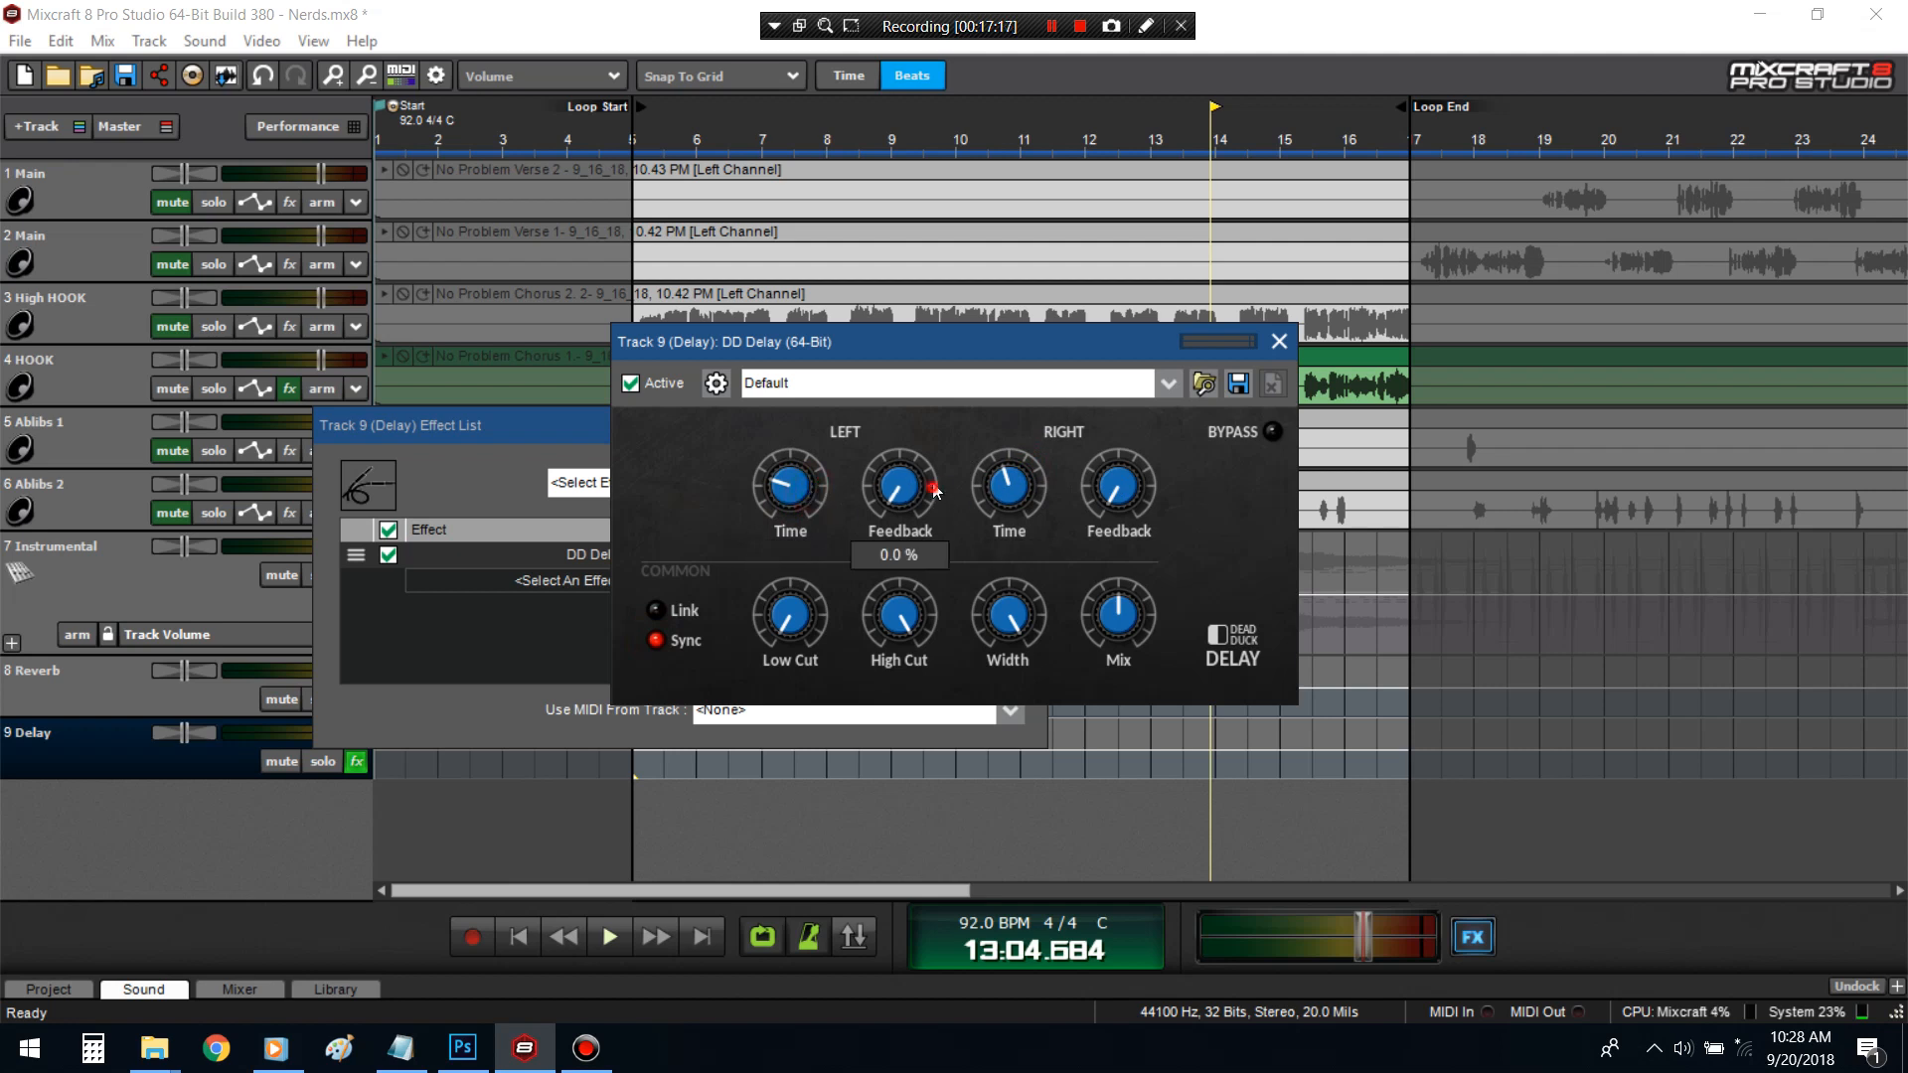
left_click_drag(1099, 437, 1100, 420)
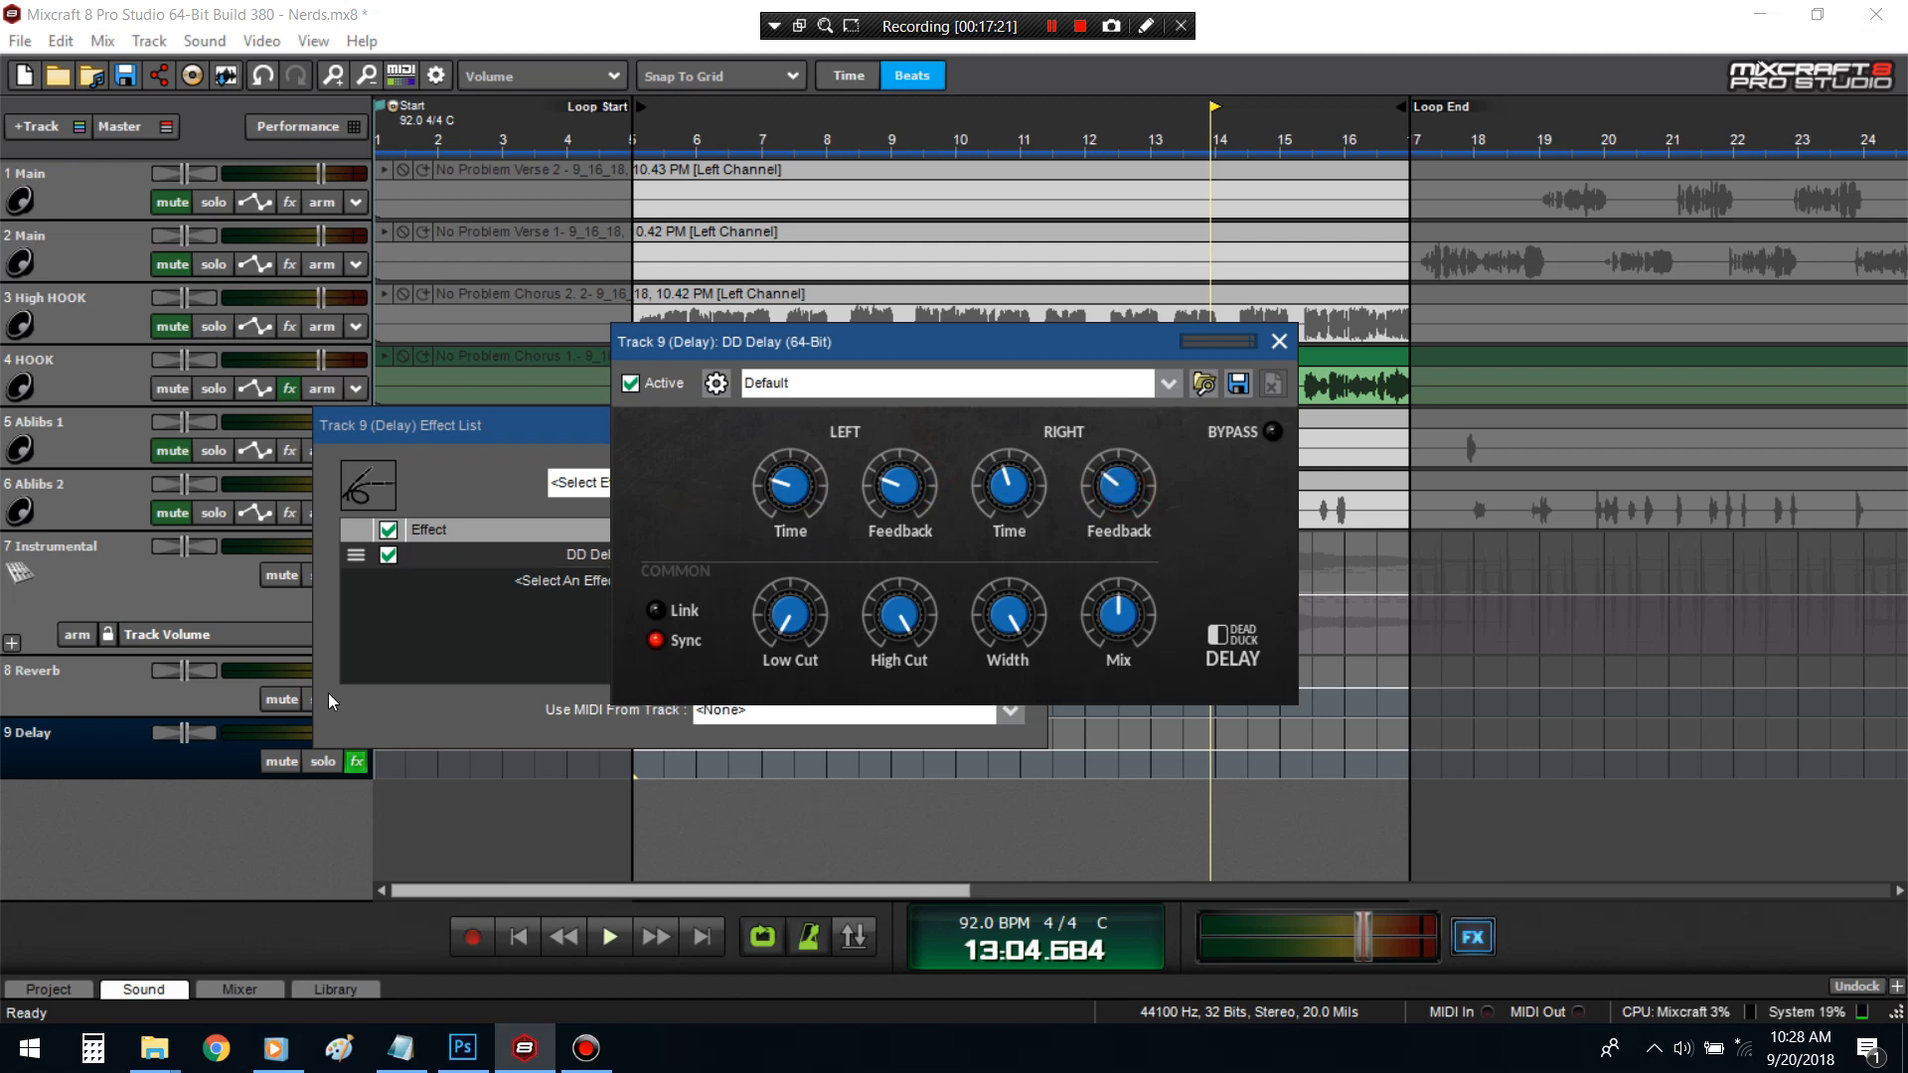
left_click(438, 453)
left_click(1029, 425)
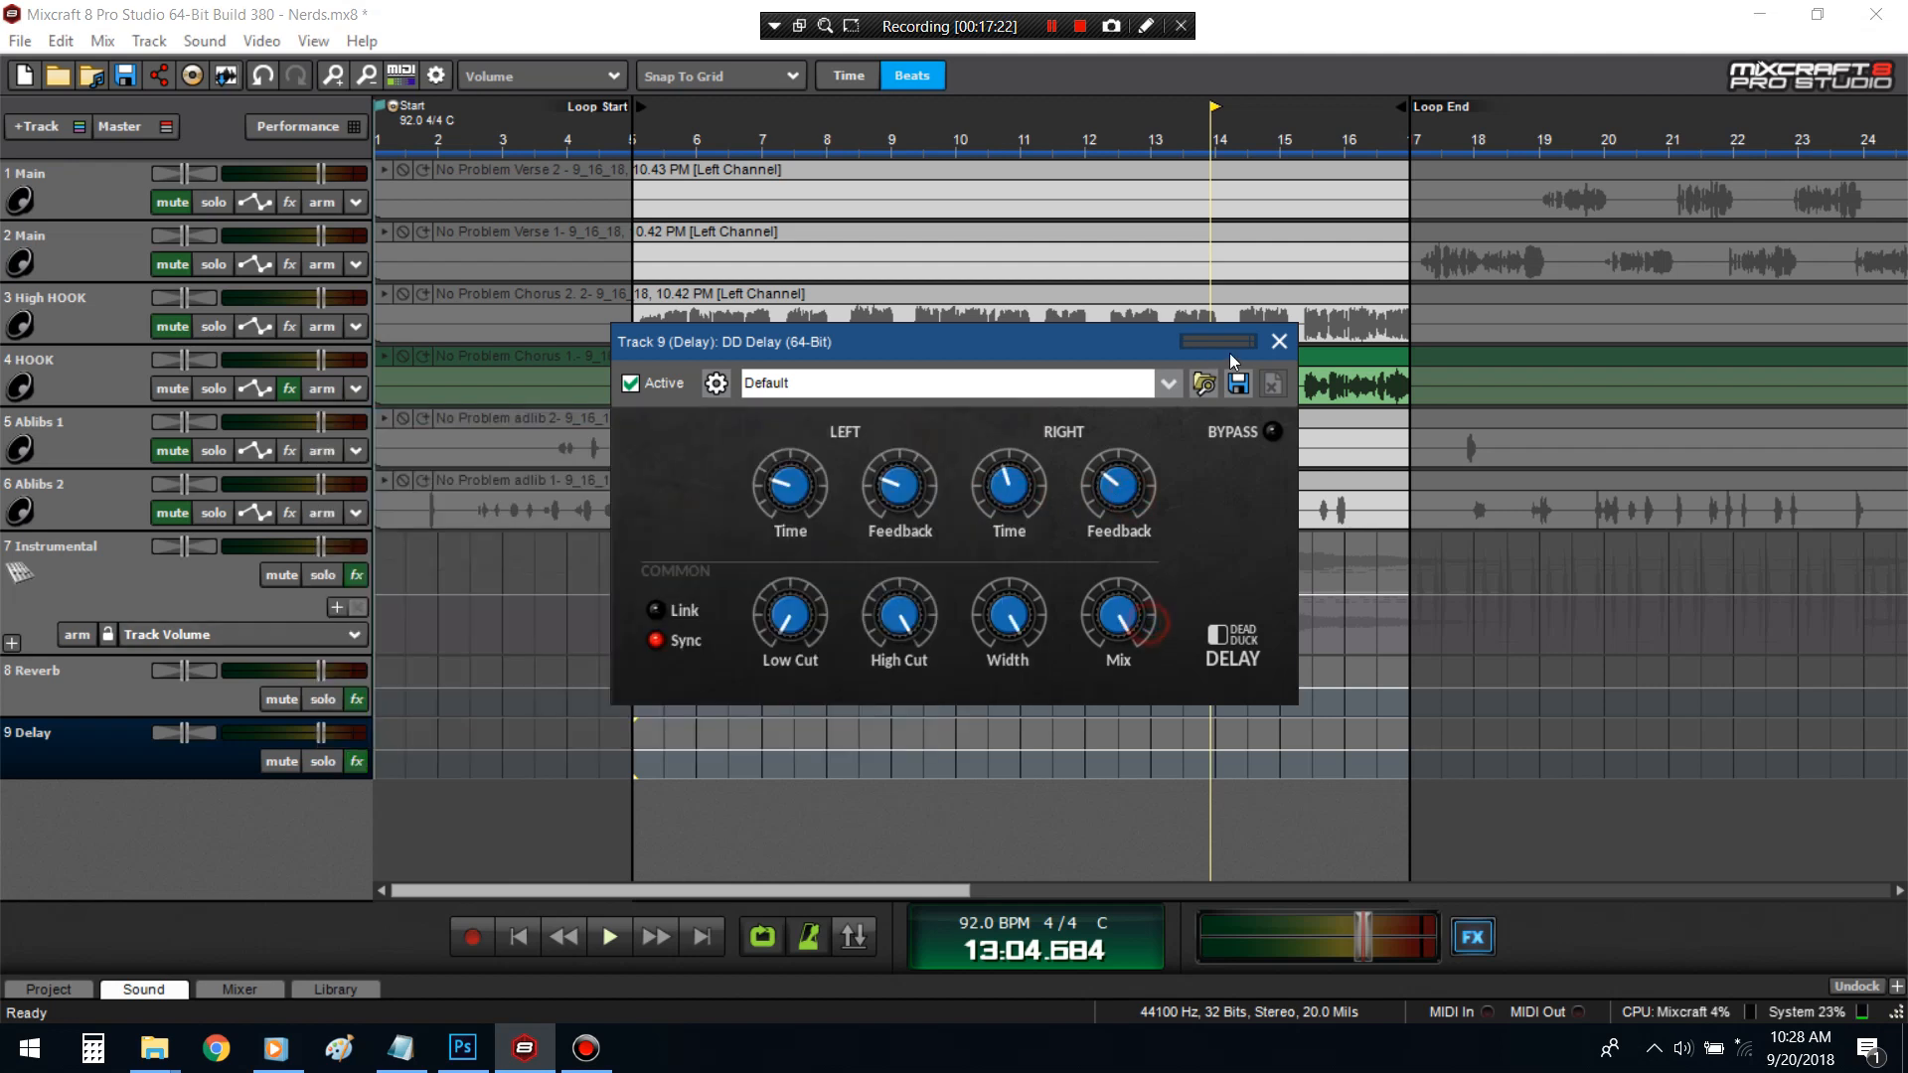
- Show a send lane to (9) Delay on the HOOK track and set its send level to about 20
left_click(254, 389)
left_click(151, 451)
left_click(181, 563)
left_click_drag(34, 444, 36, 432)
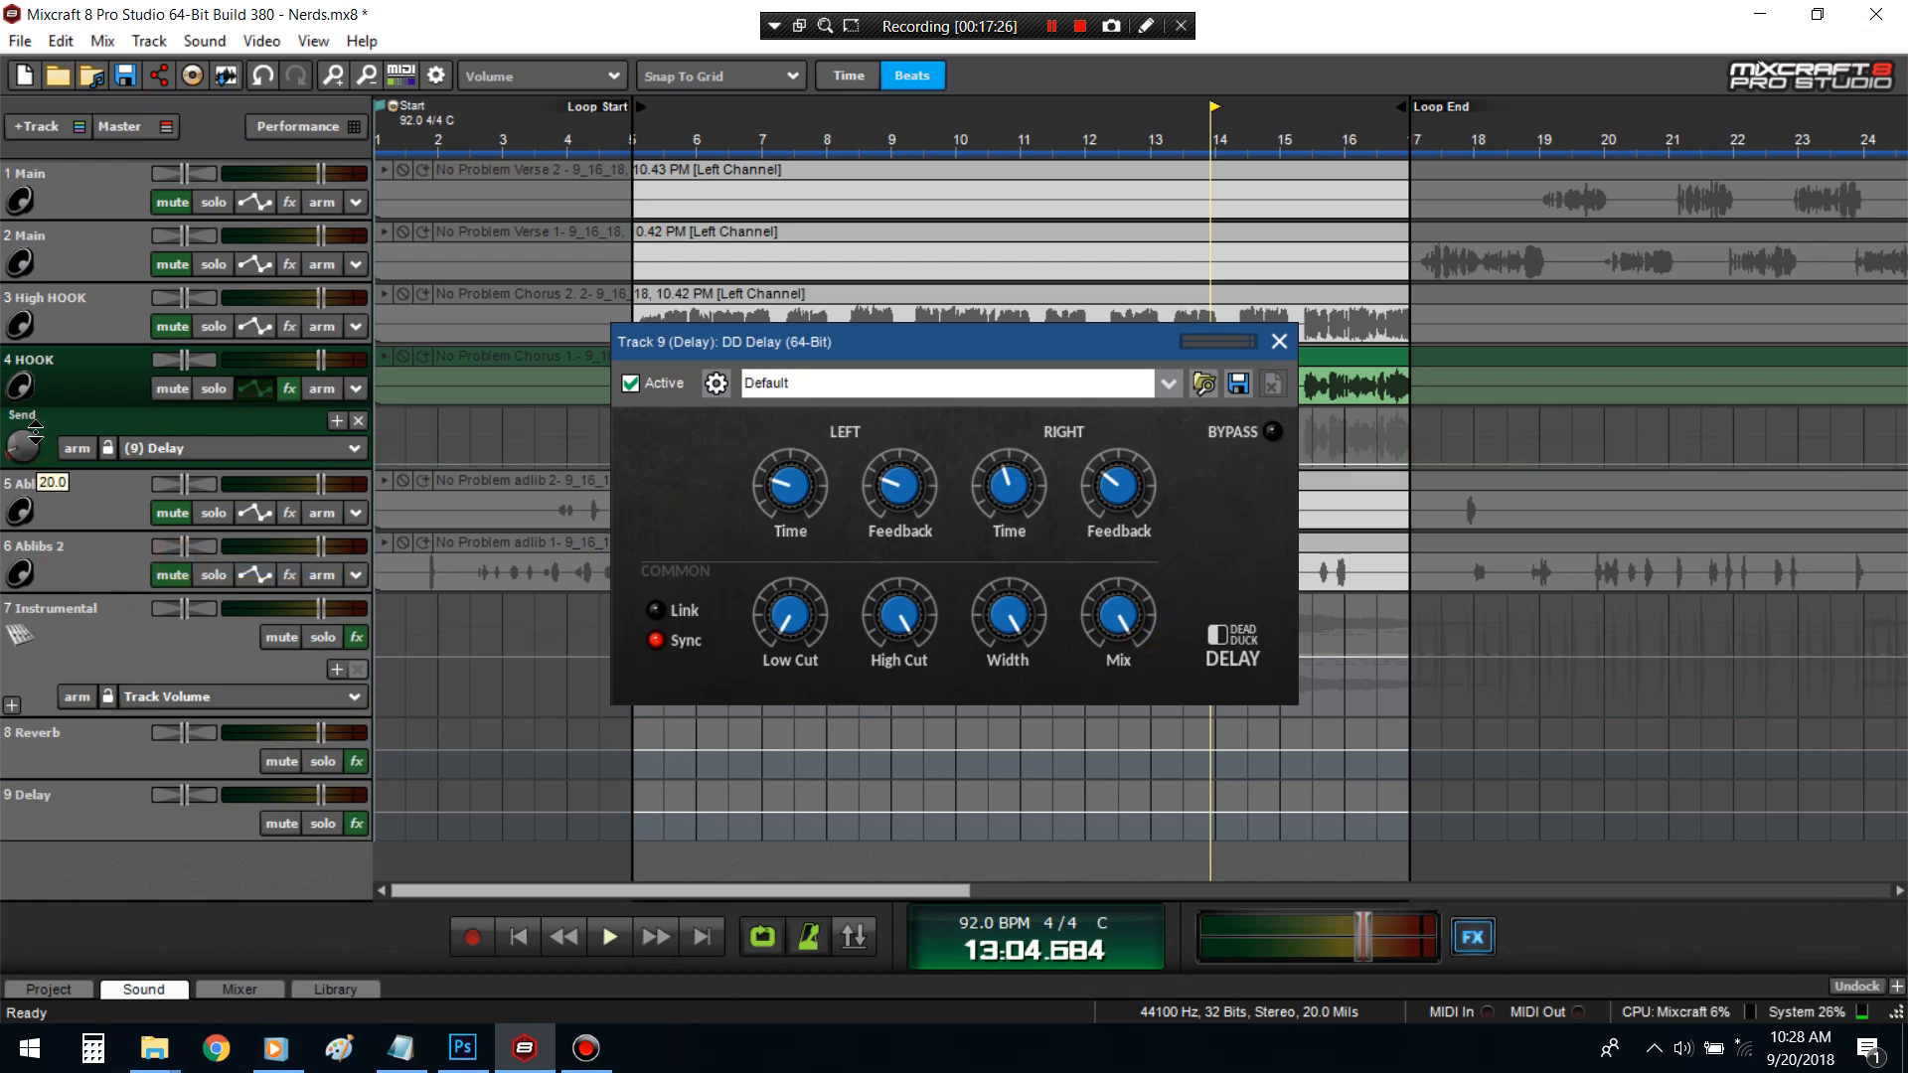
- During playback of the soloed HOOK, raise DD Delay's Low Cut, reduce the Width and bring the High Cut down to about 6435 Hz
key("space")
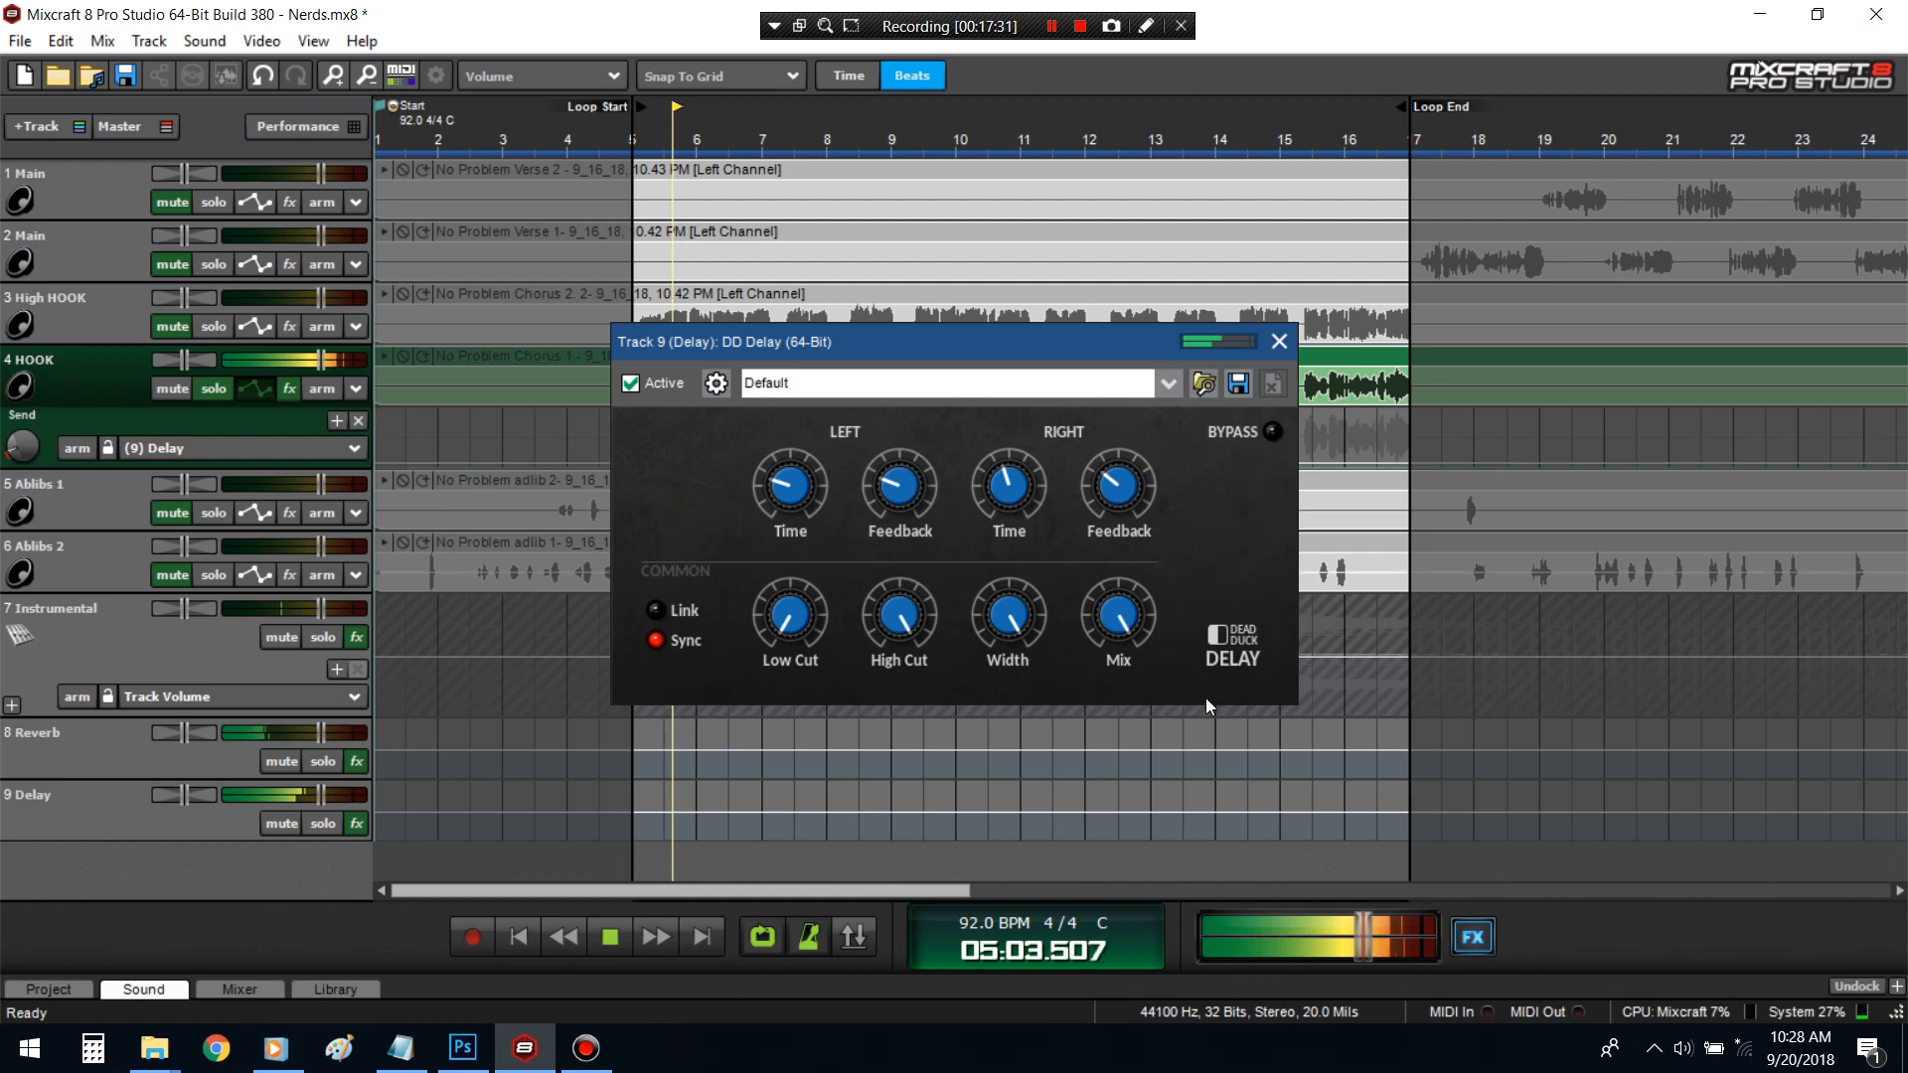
left_click_drag(831, 658, 825, 578)
left_click_drag(1008, 621, 1018, 719)
left_click_drag(898, 662, 909, 714)
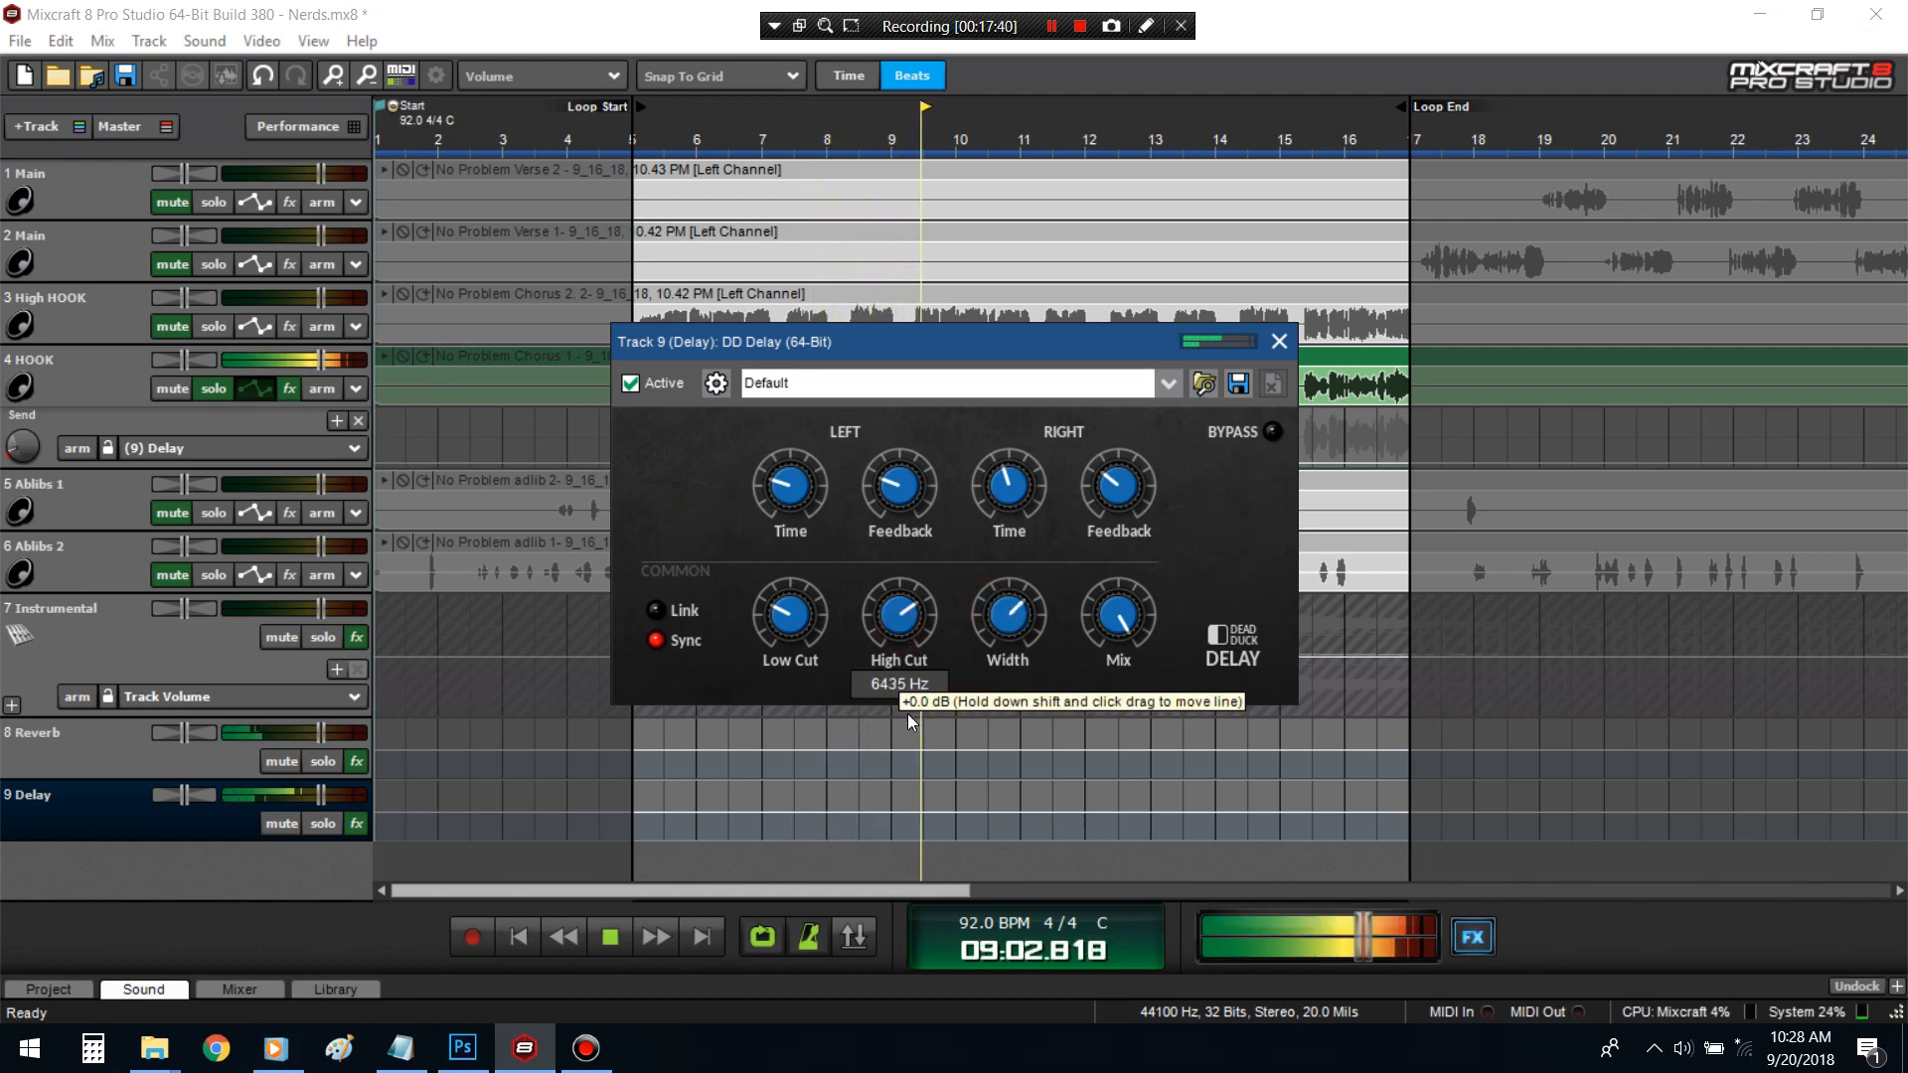
- Fine-tune DD Delay by slightly raising the left and right feedback and adjusting the right delay time
left_click_drag(924, 497, 927, 490)
left_click_drag(1140, 499, 1141, 492)
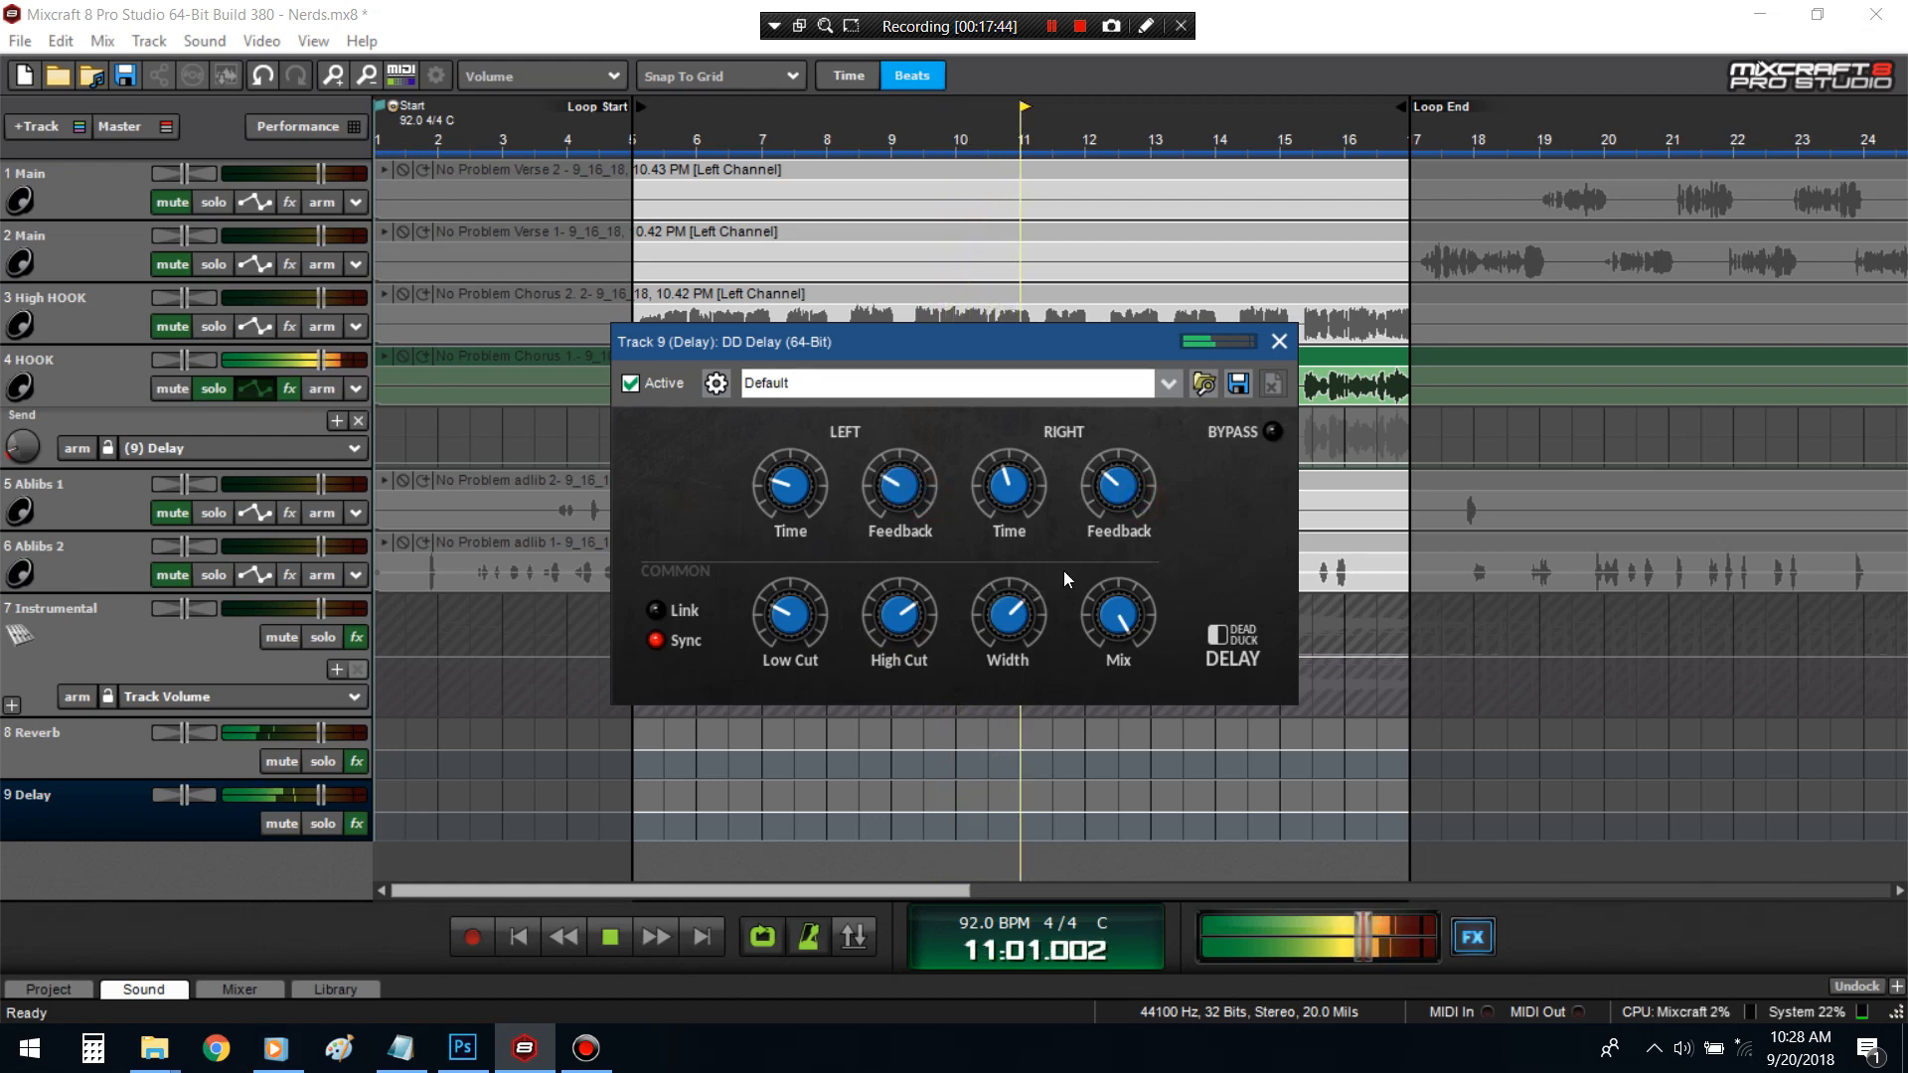
left_click_drag(1009, 501, 1028, 497)
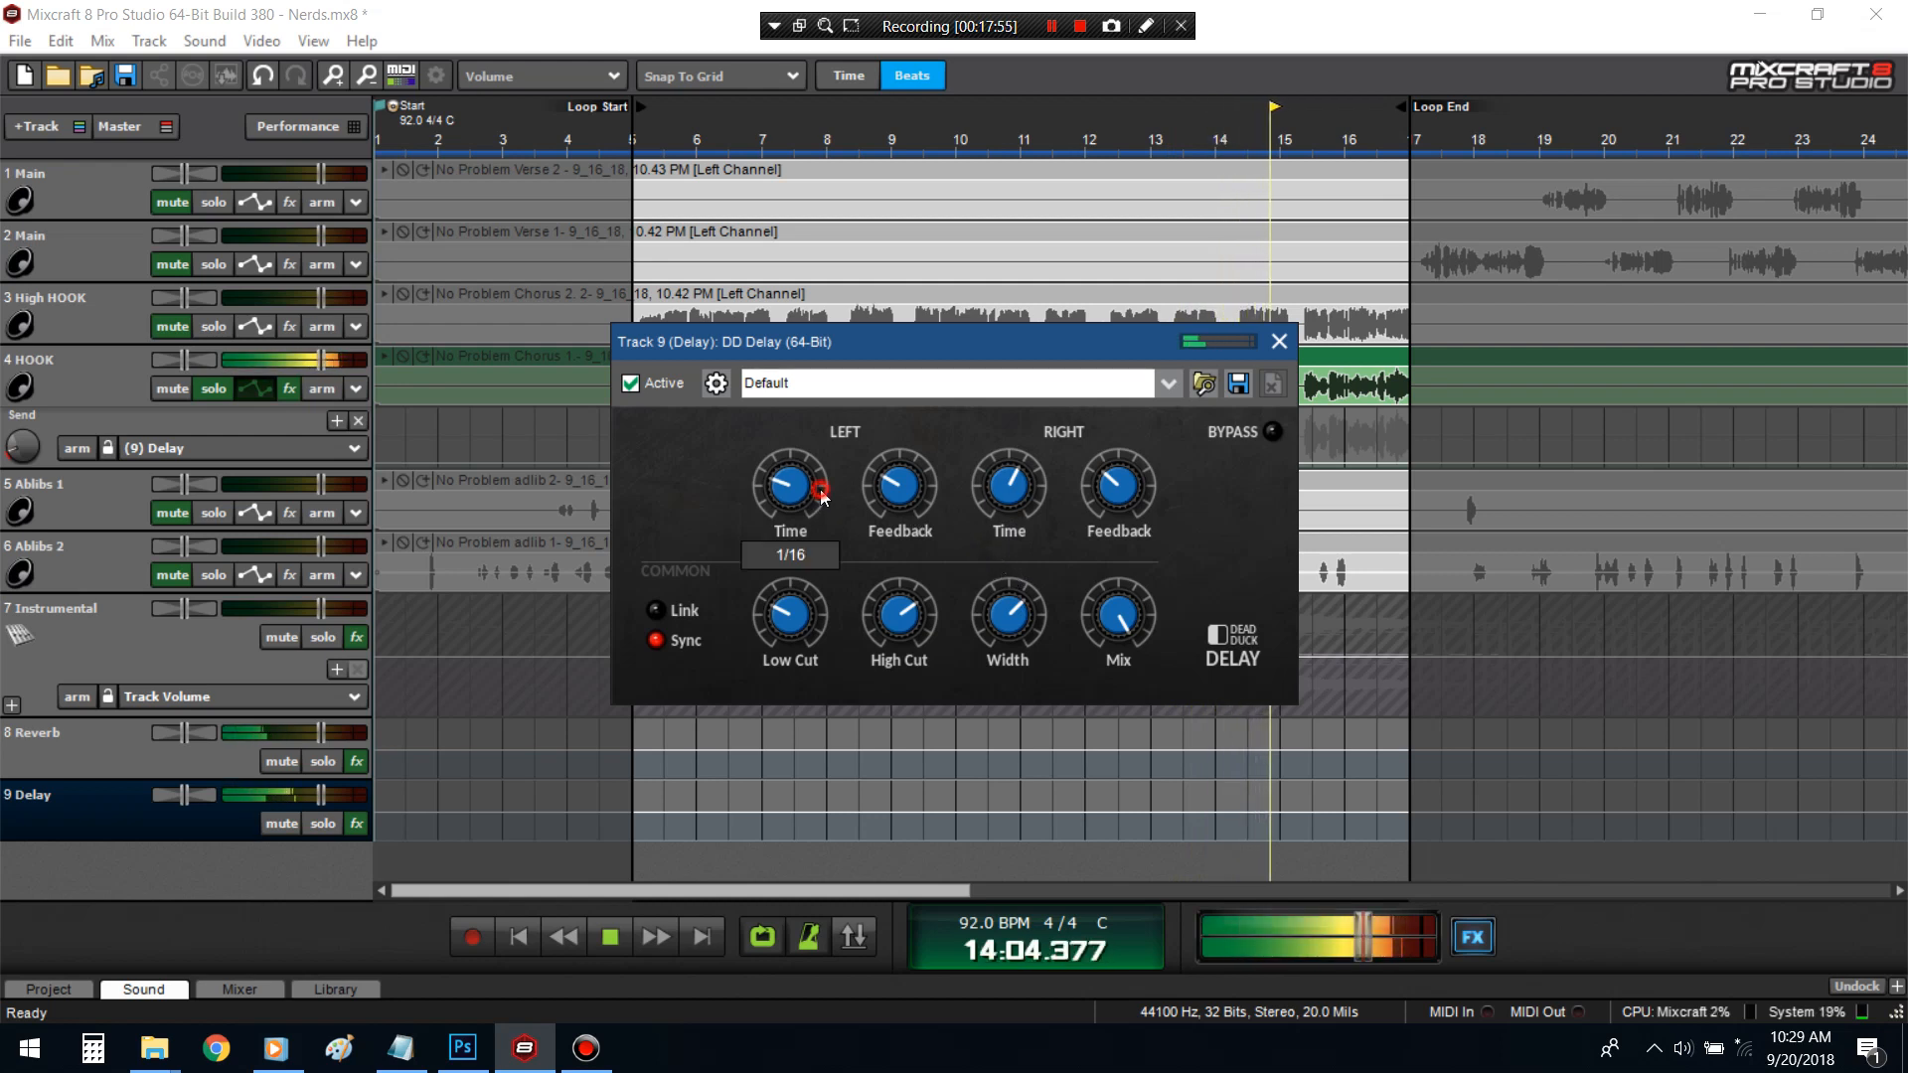
left_click_drag(1003, 503, 1010, 541)
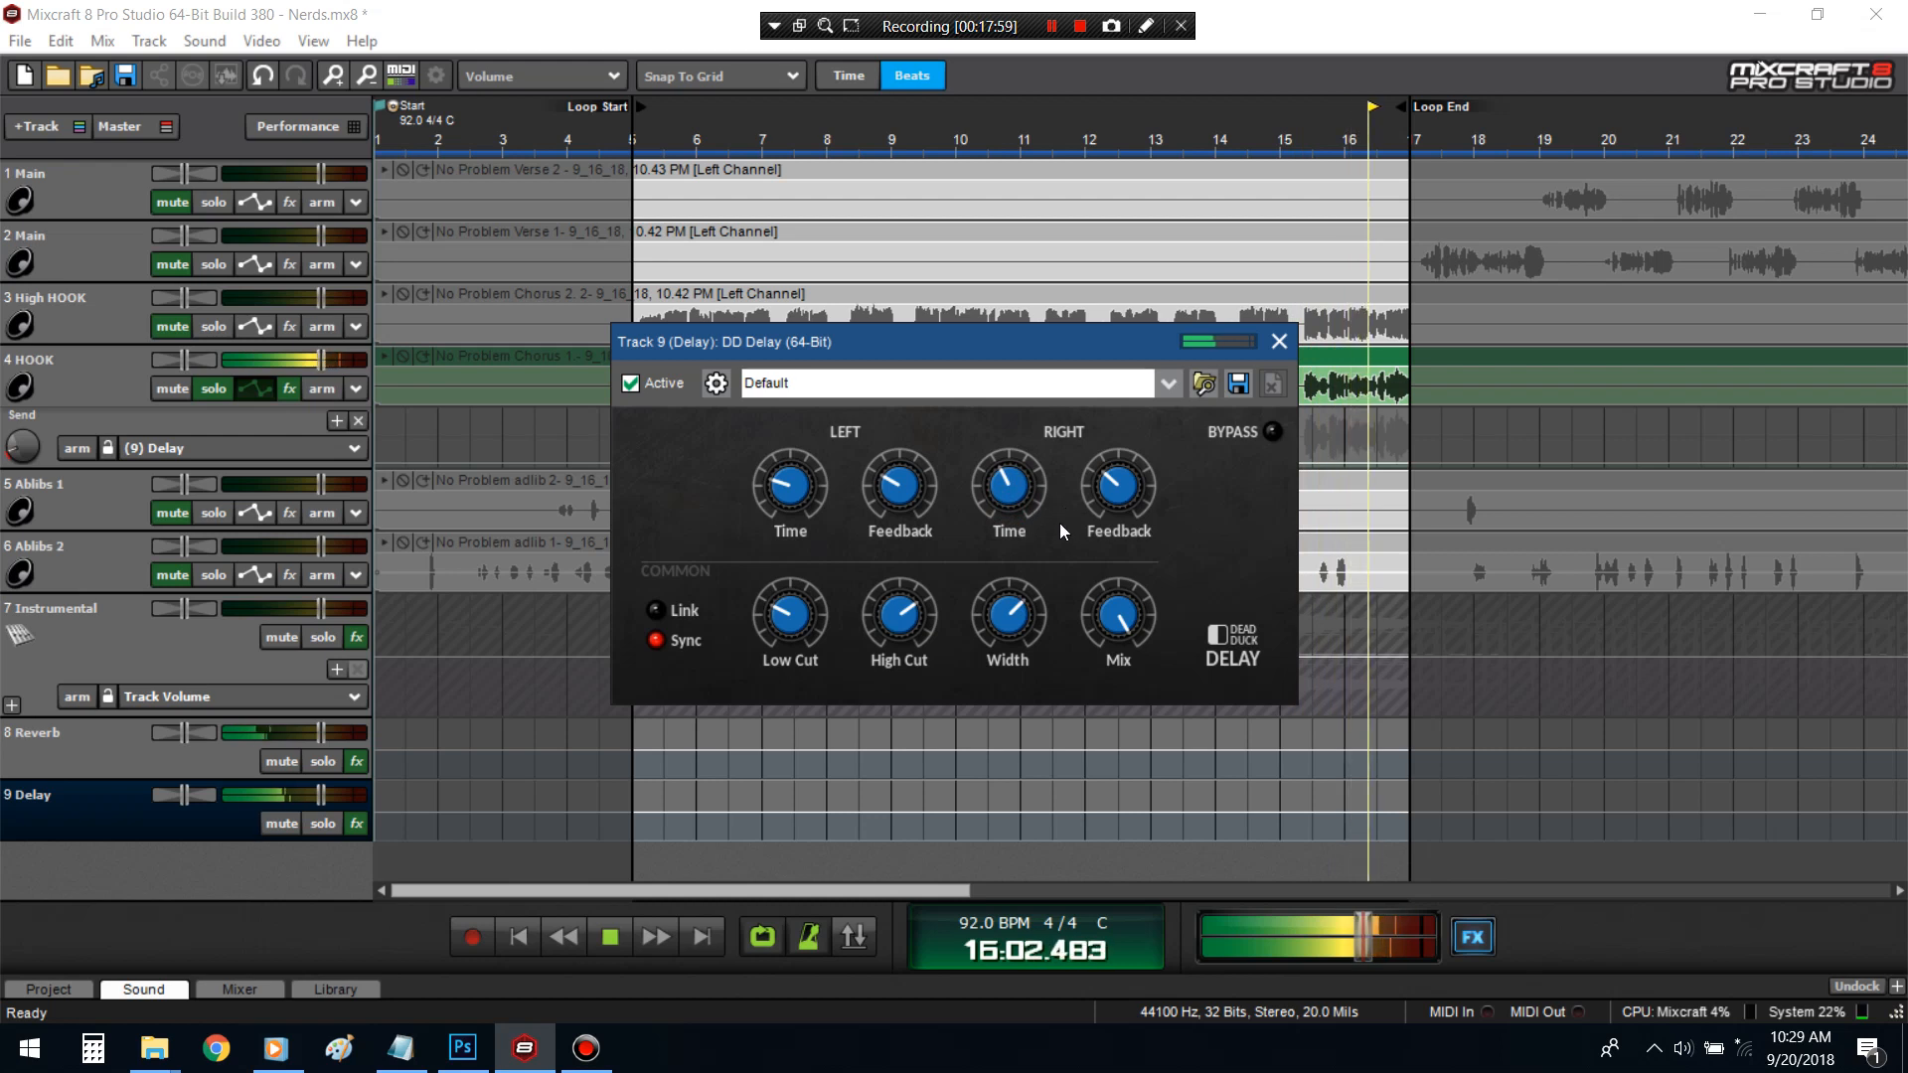
left_click_drag(1113, 499, 1107, 532)
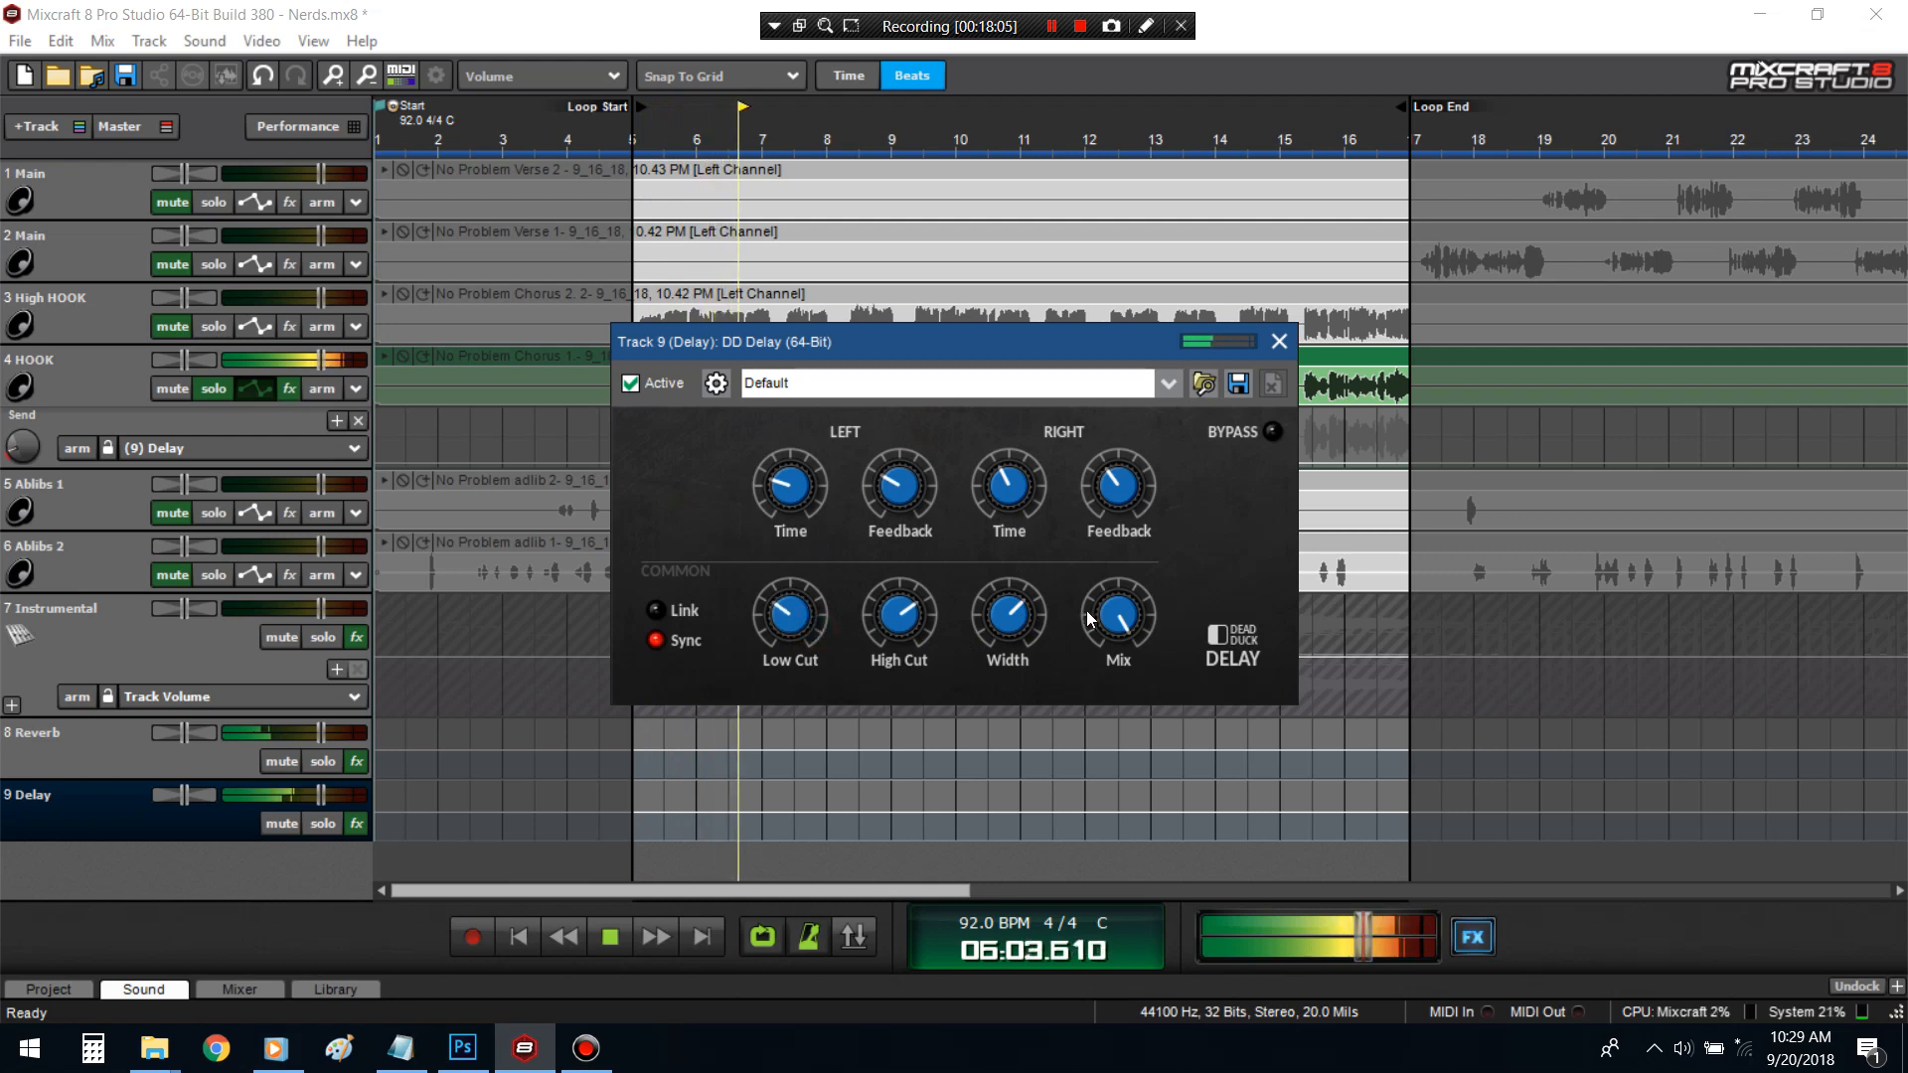
- Hide the HOOK track's send lane, close the DD Delay settings and unsolo the HOOK track
left_click(257, 389)
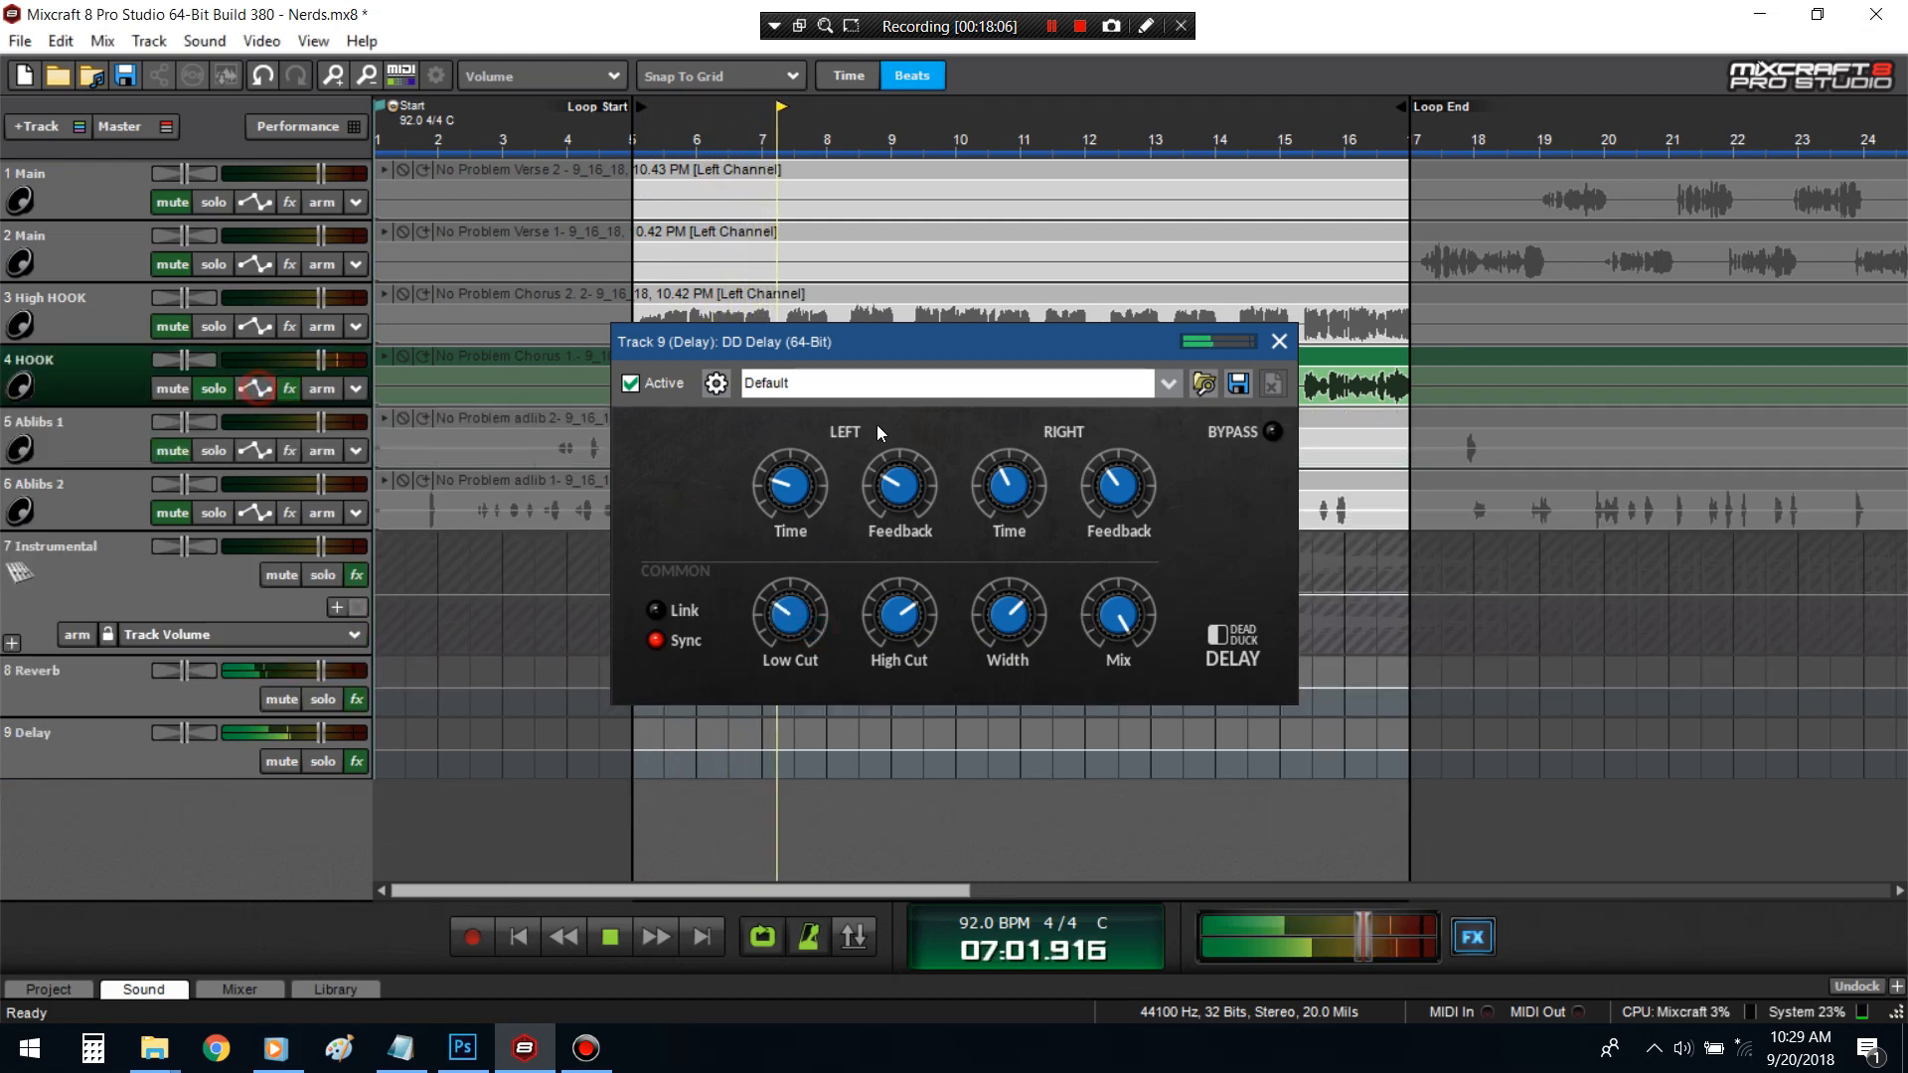
left_click(1279, 340)
left_click(224, 392)
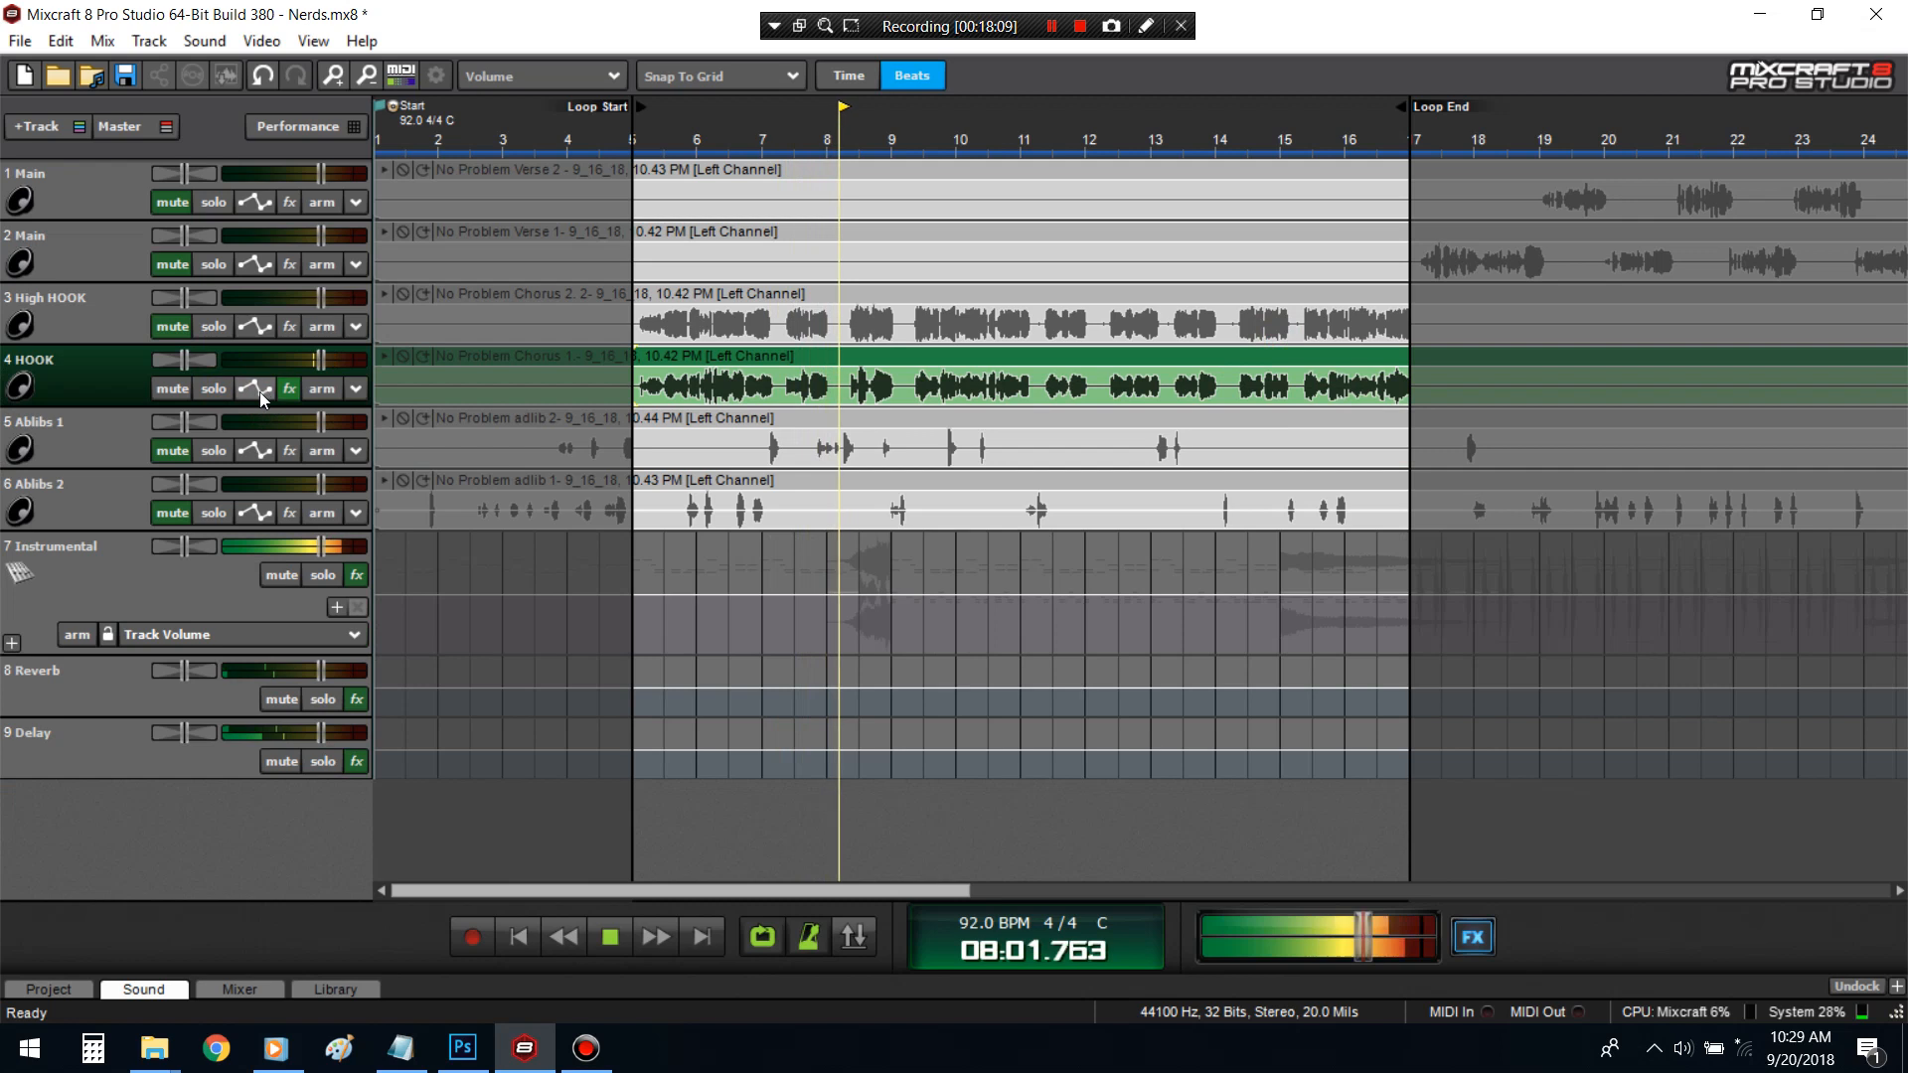
- Show the HOOK track's send lane again and add DD Overdrive after DD Delay on the Delay track
left_click(255, 391)
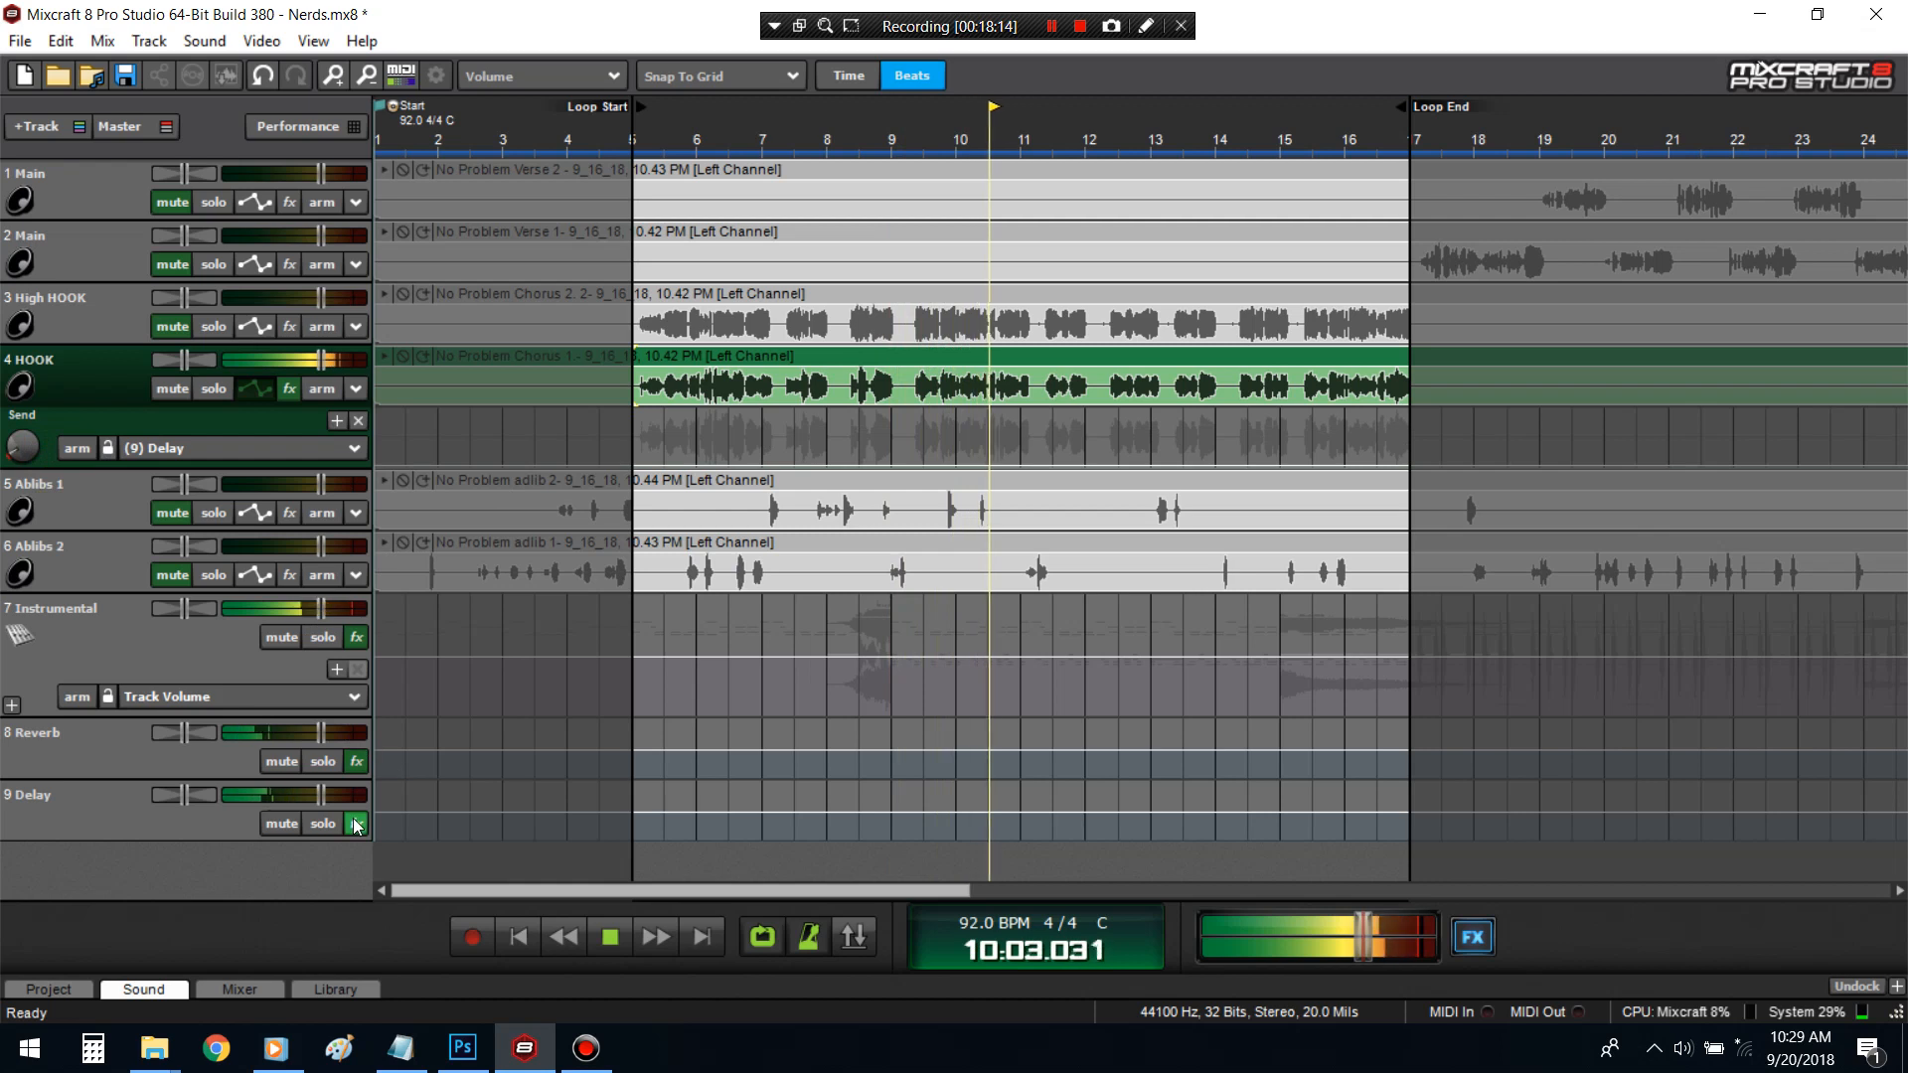
left_click(229, 818)
left_click(357, 824)
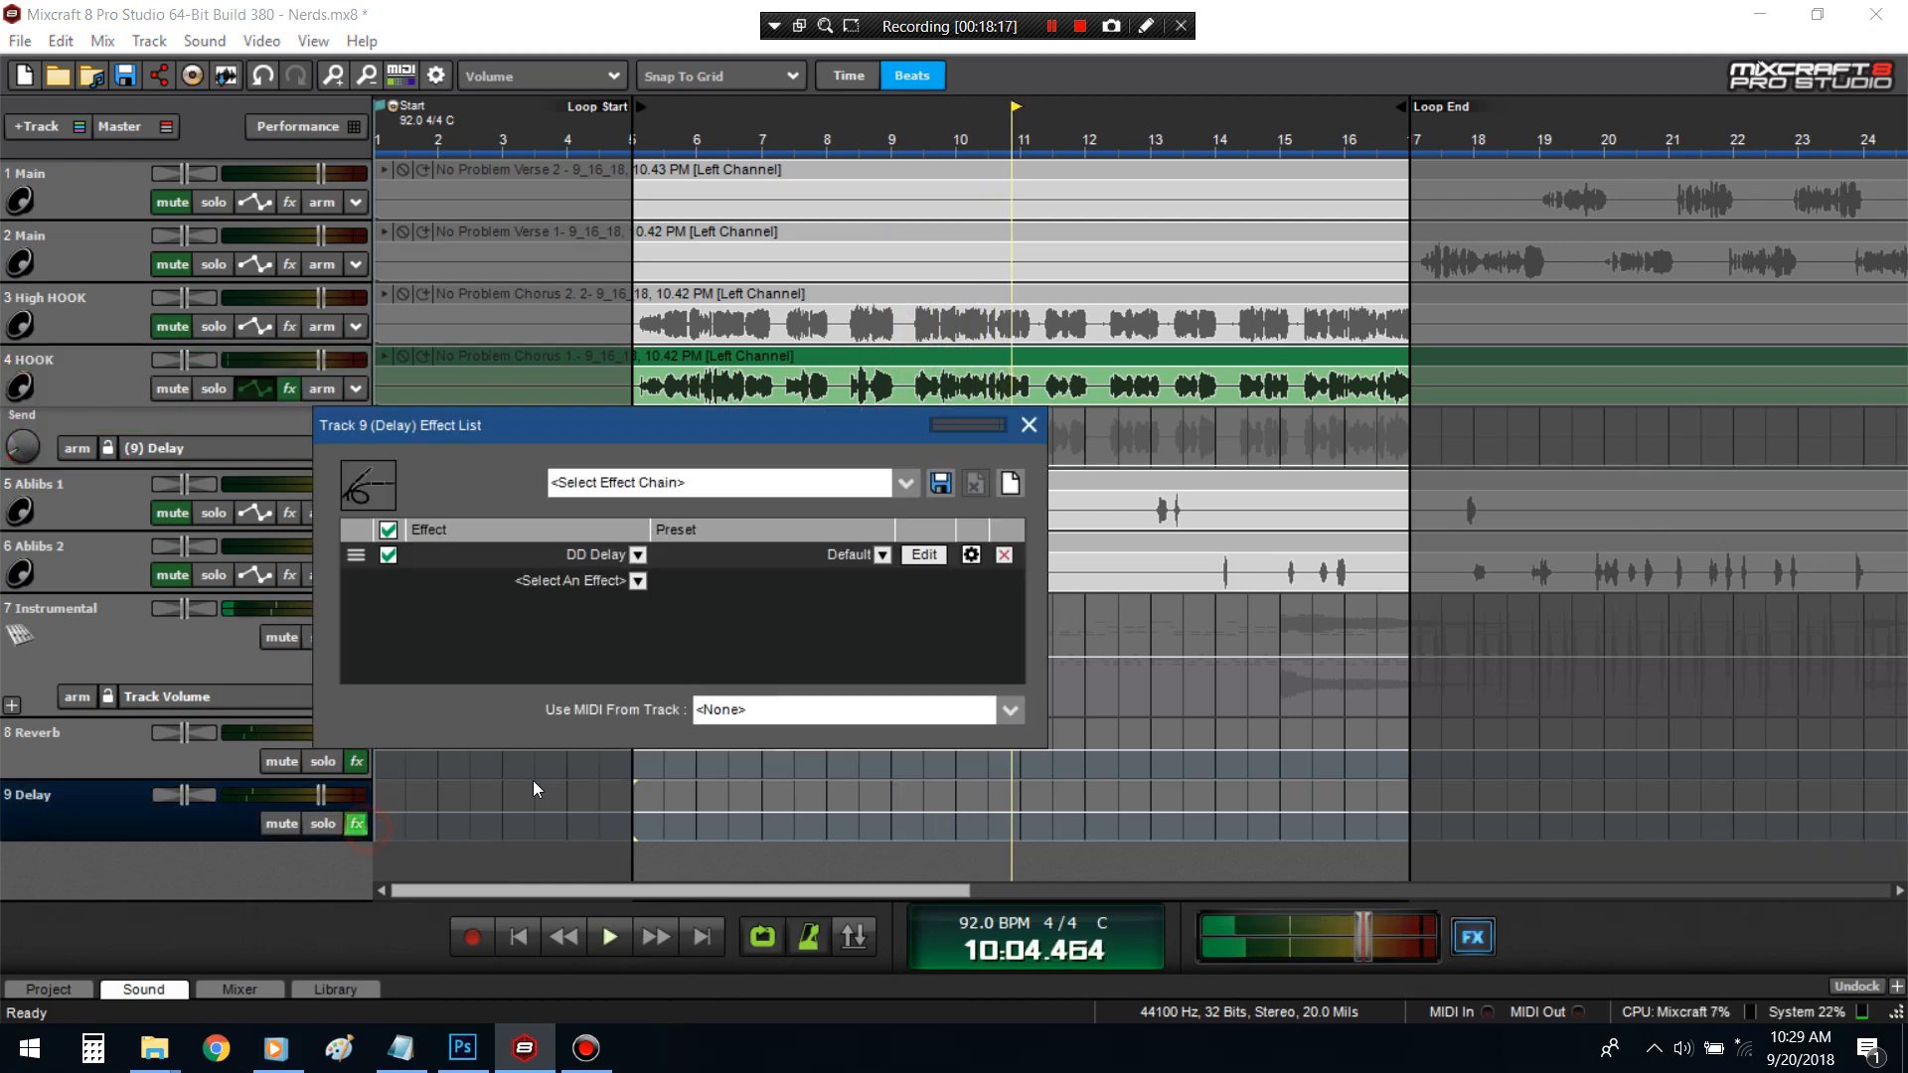
left_click(577, 584)
scroll(587, 834, "down", 6)
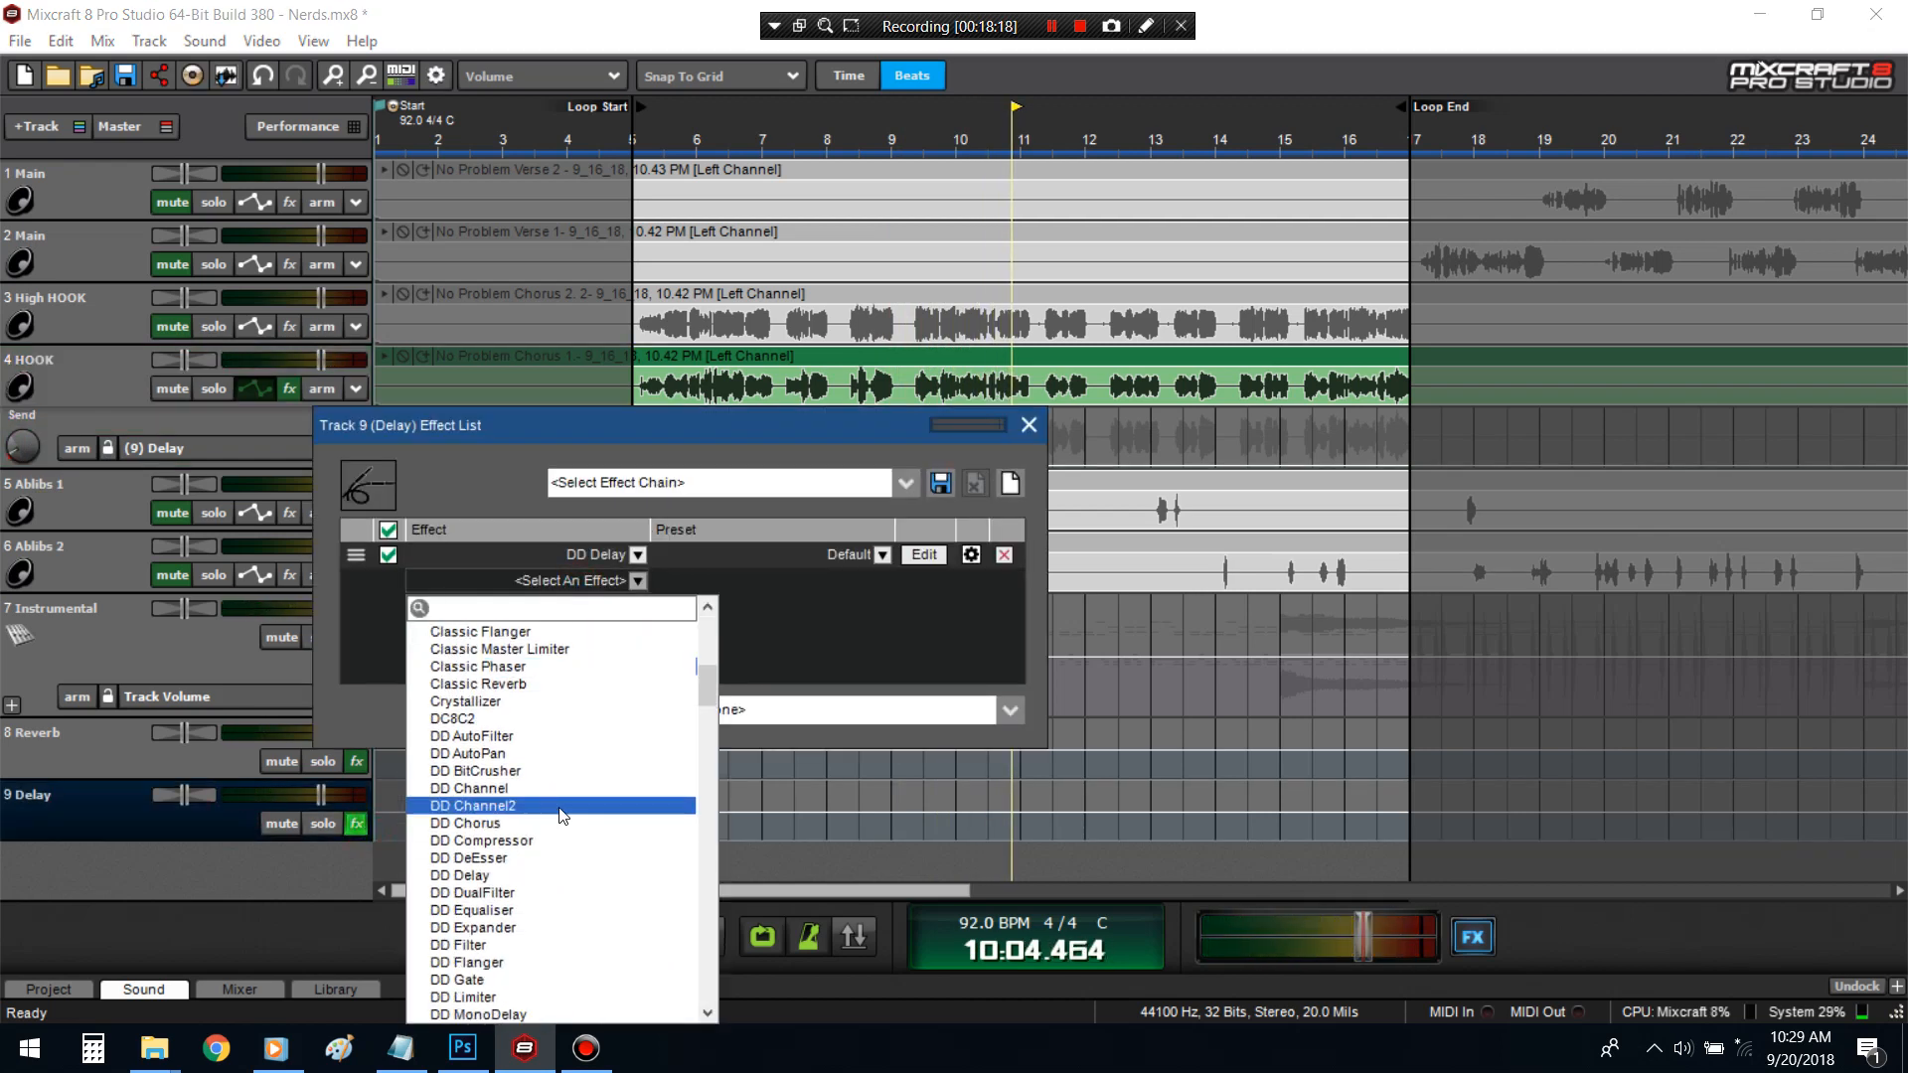
scroll(561, 814, "down", 2)
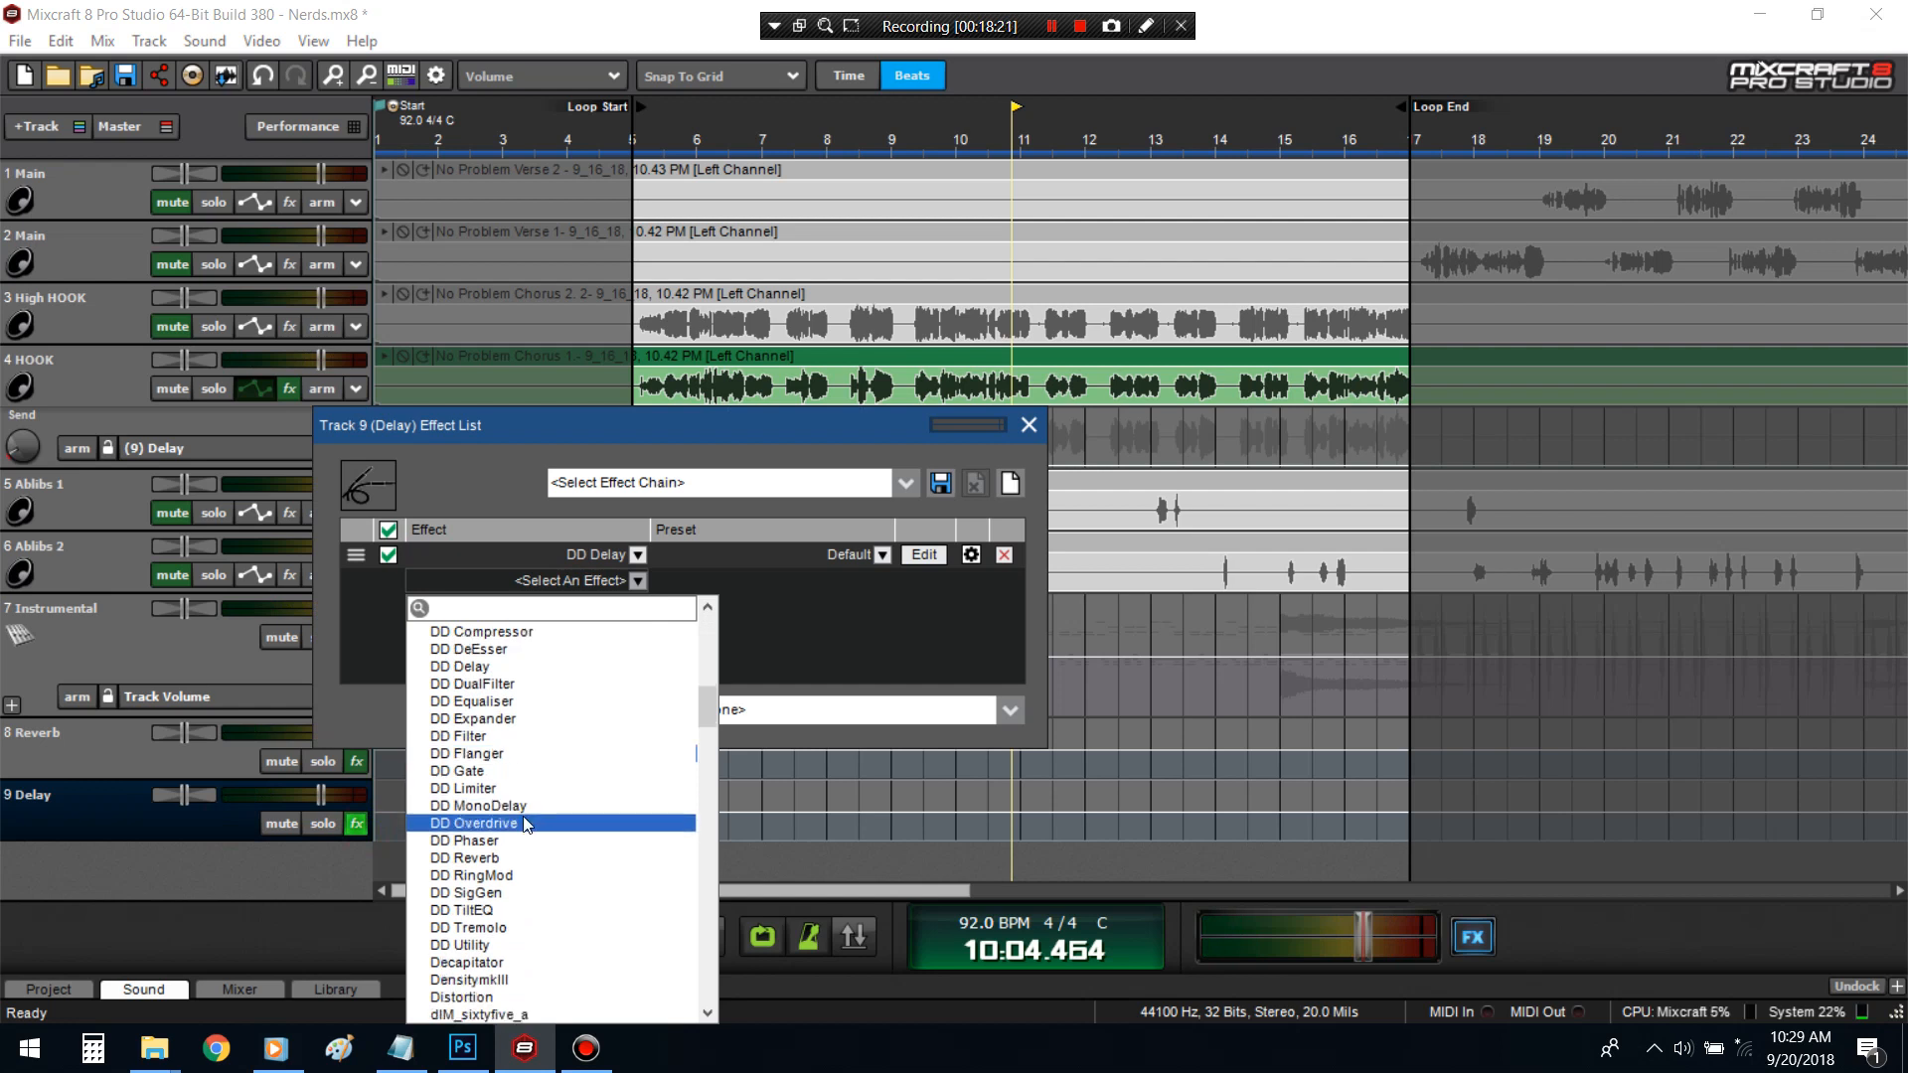
left_click(523, 817)
- Audition DD Overdrive by playing the loop with the HOOK and then the Delay track soloed, and close its settings
left_click(922, 582)
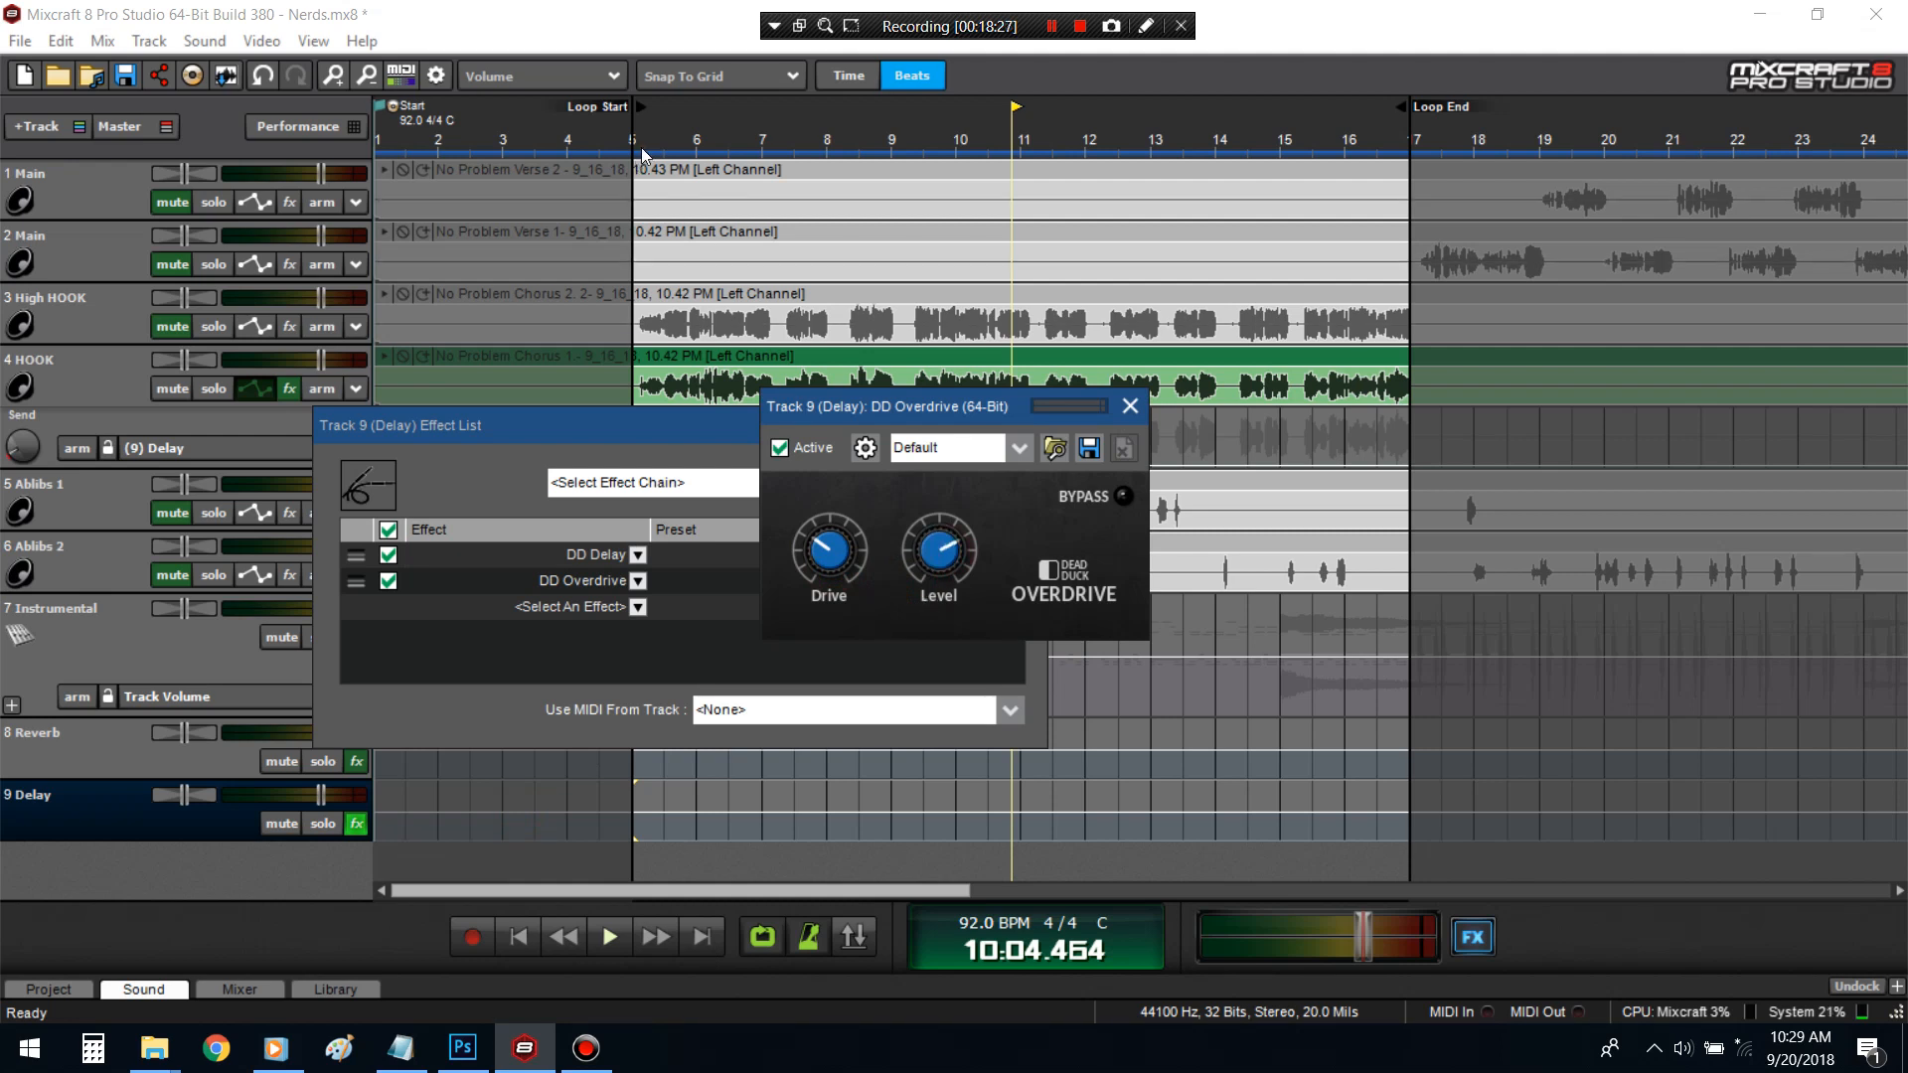
key("space")
left_click(216, 389)
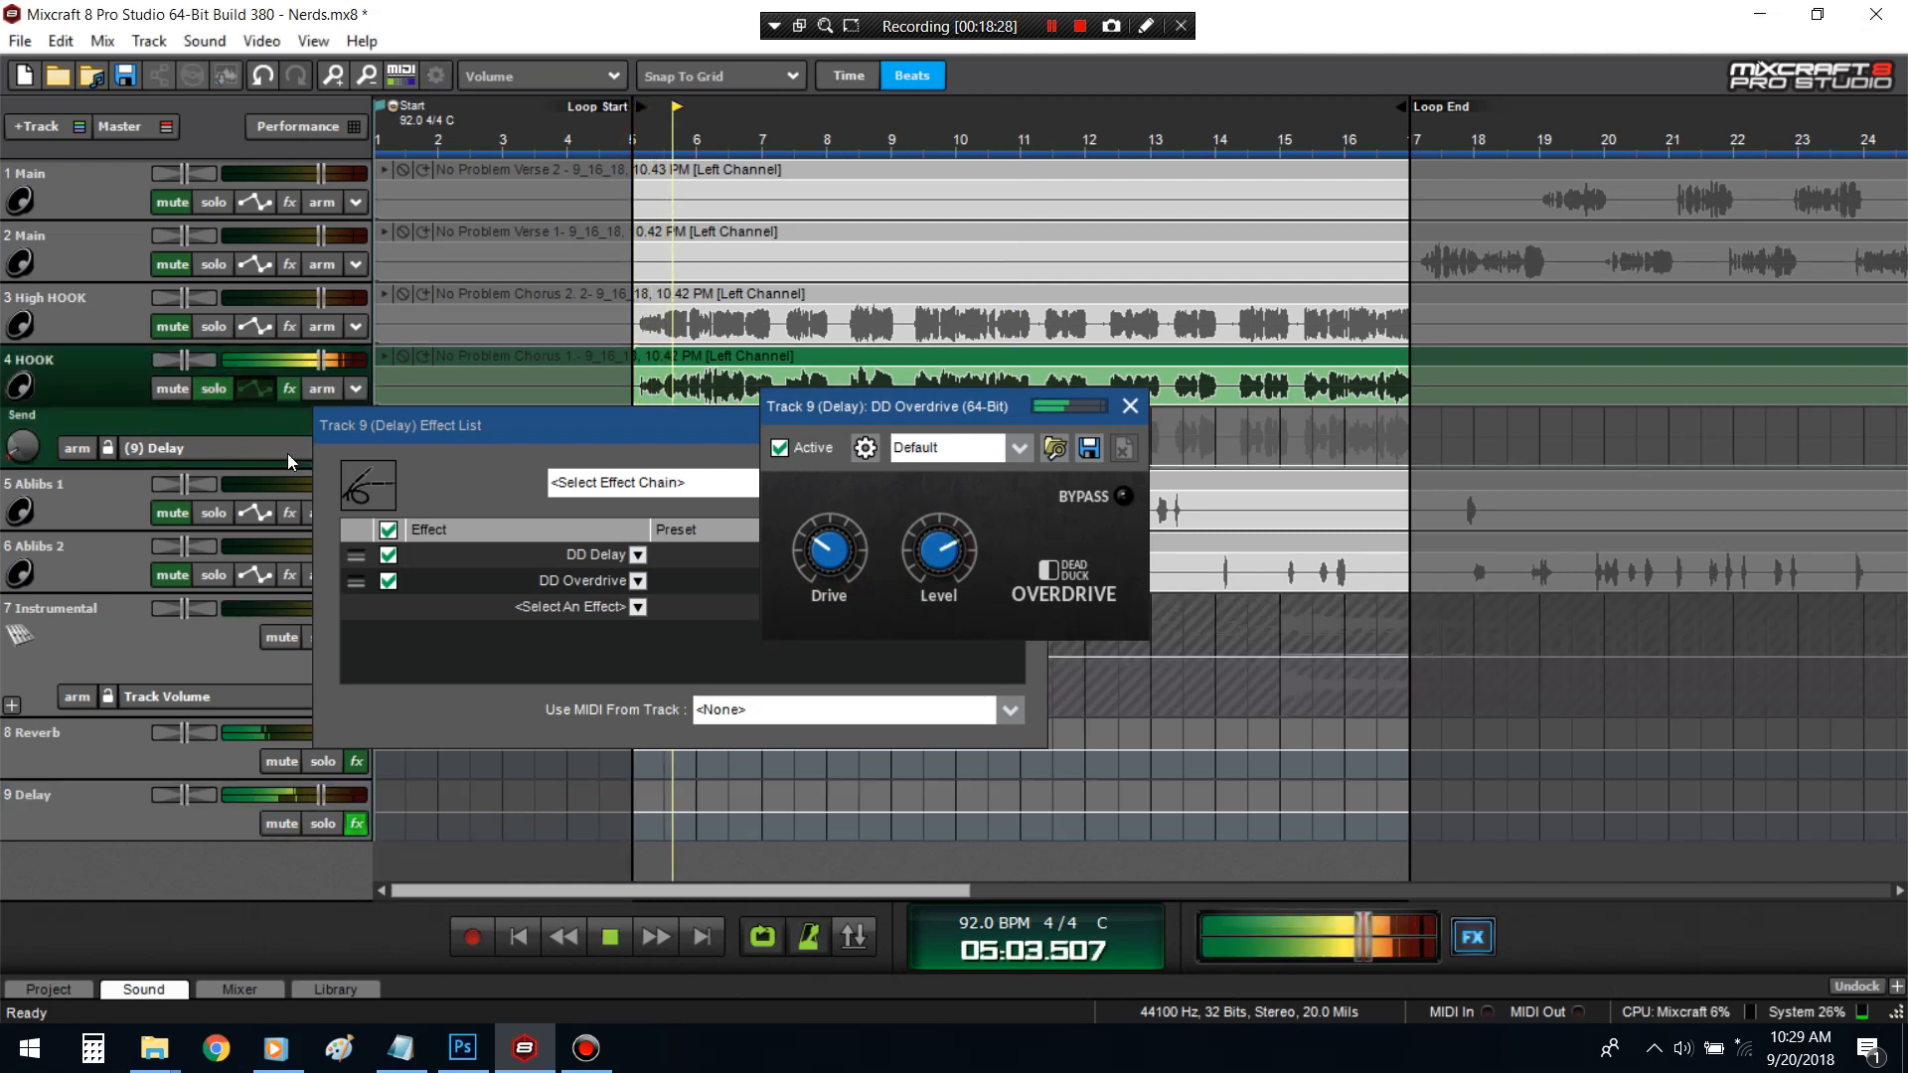
left_click(326, 823)
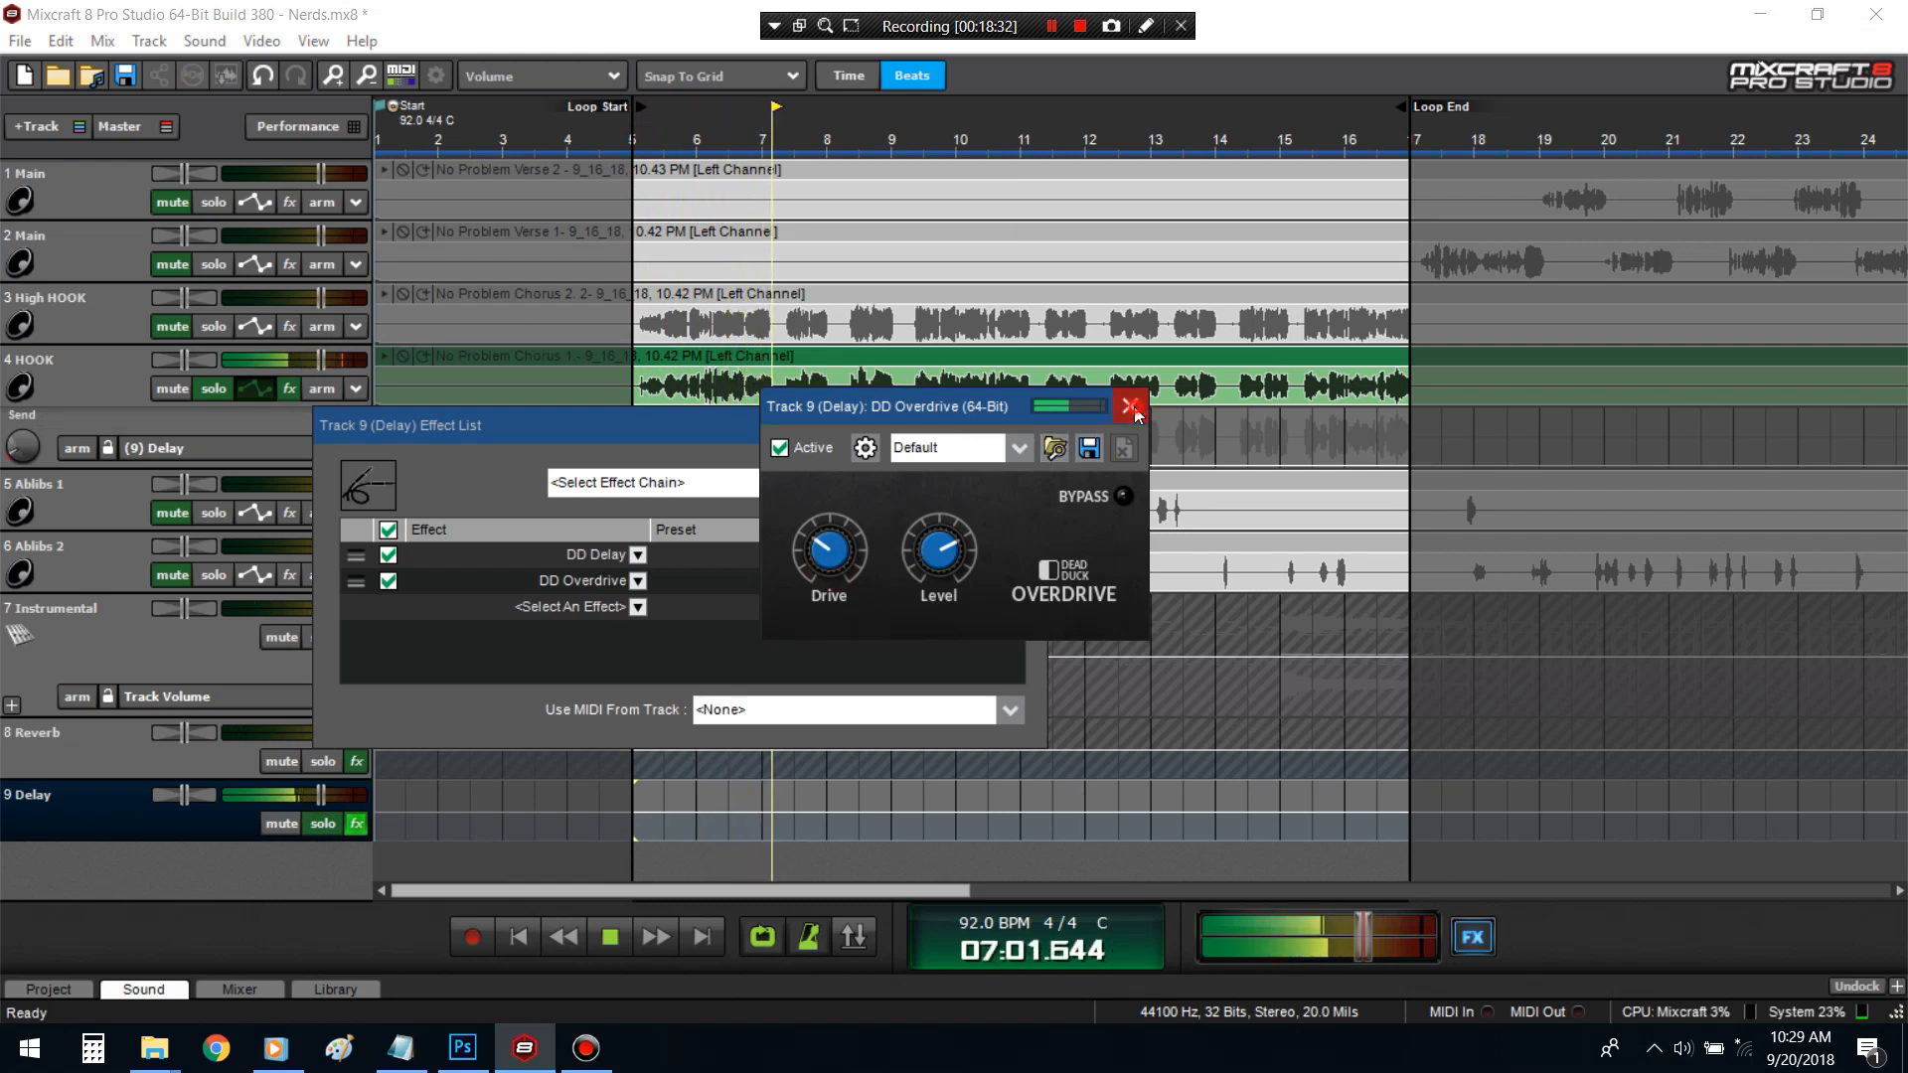
left_click(1130, 405)
- Replace DD Overdrive with Shred Amp Simulator on the Delay track and play the loop to audition it
left_click(638, 606)
scroll(616, 860, "down", 20)
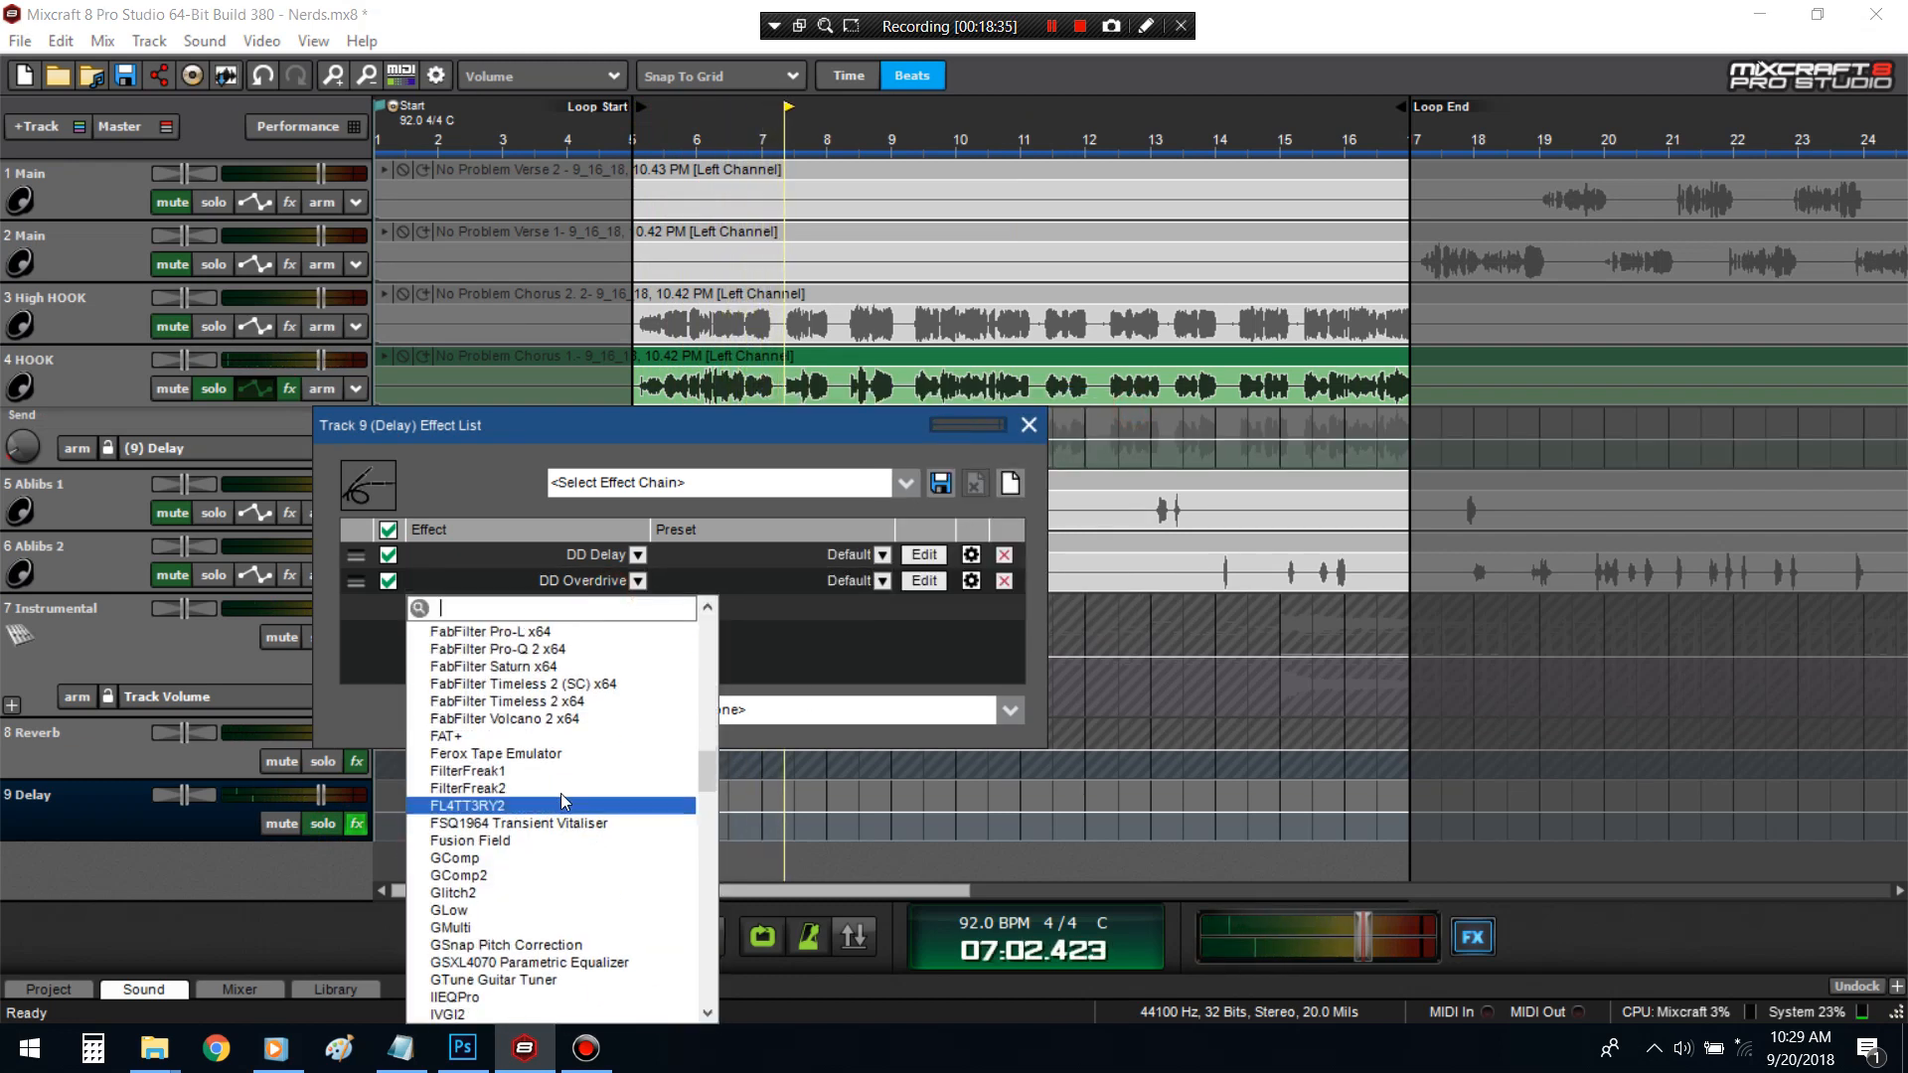
scroll(536, 757, "down", 15)
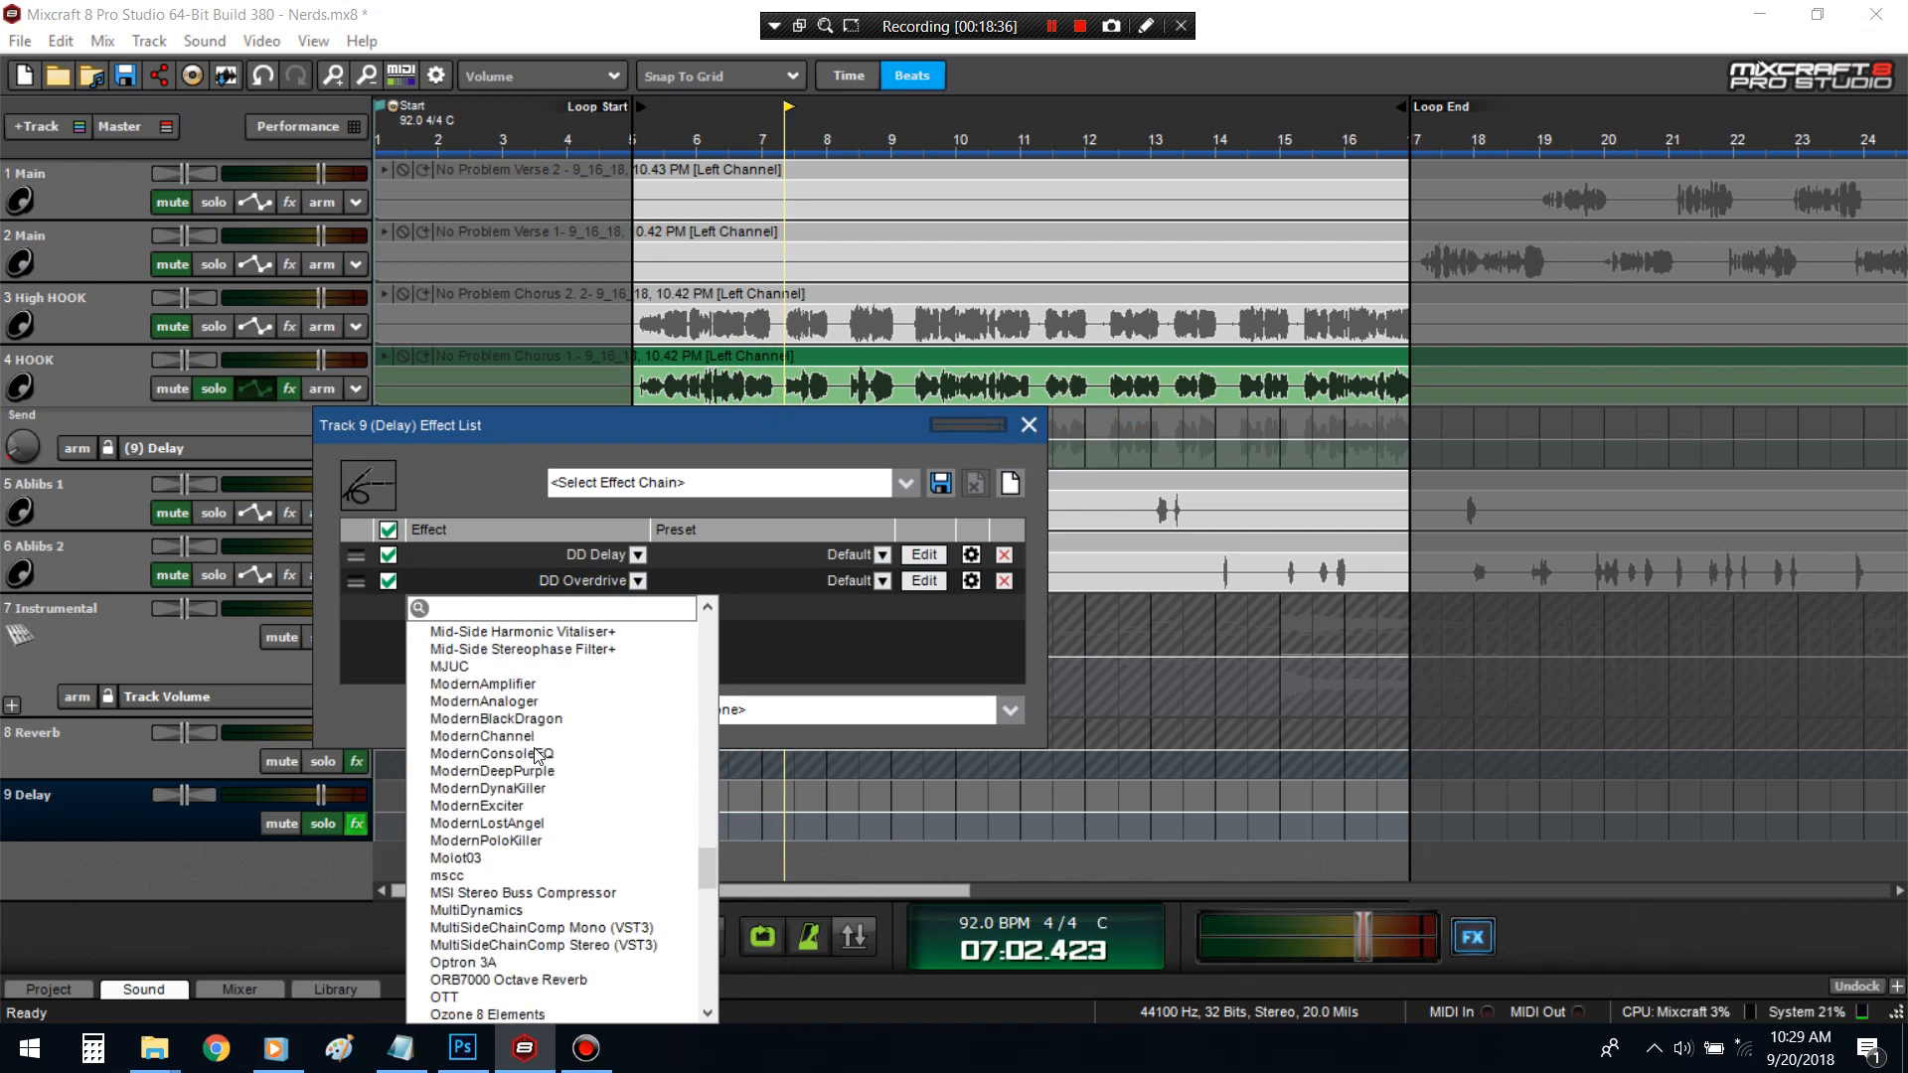
left_click(548, 824)
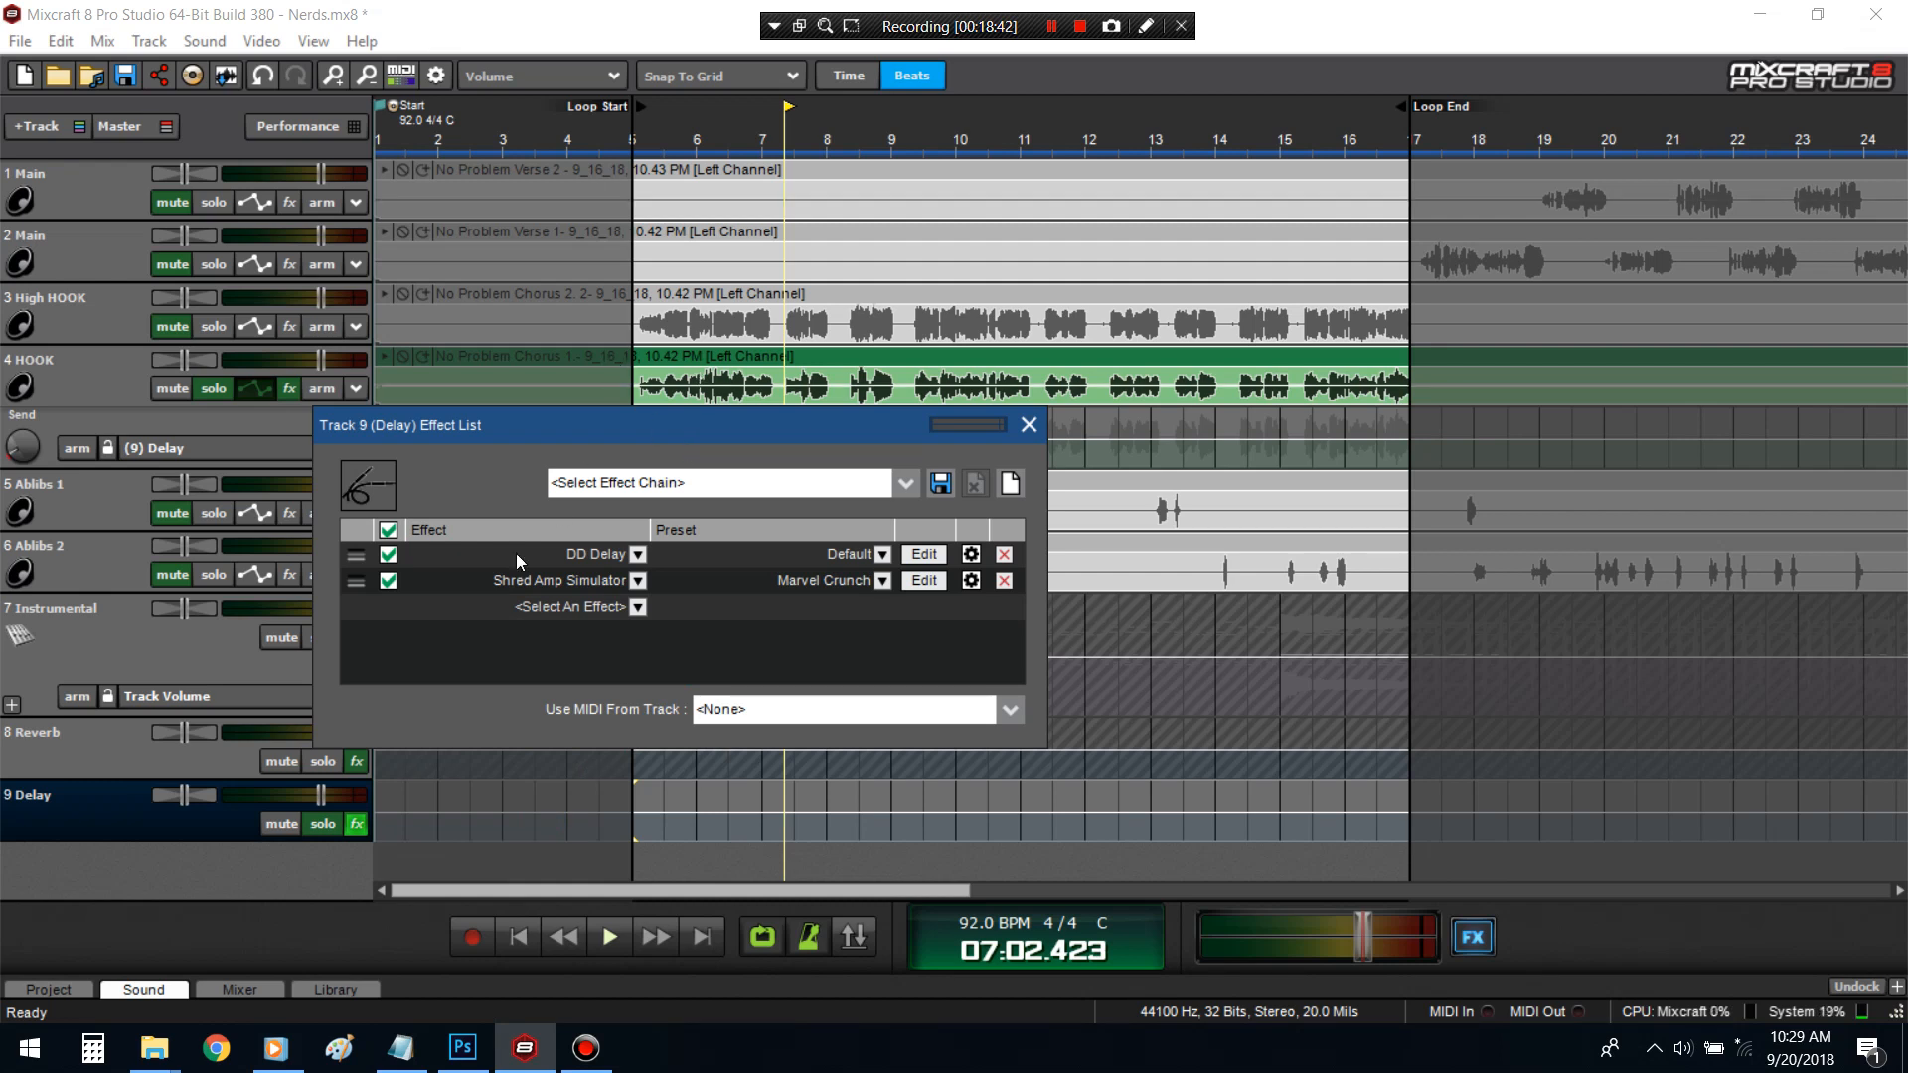
left_click(730, 144)
key("space")
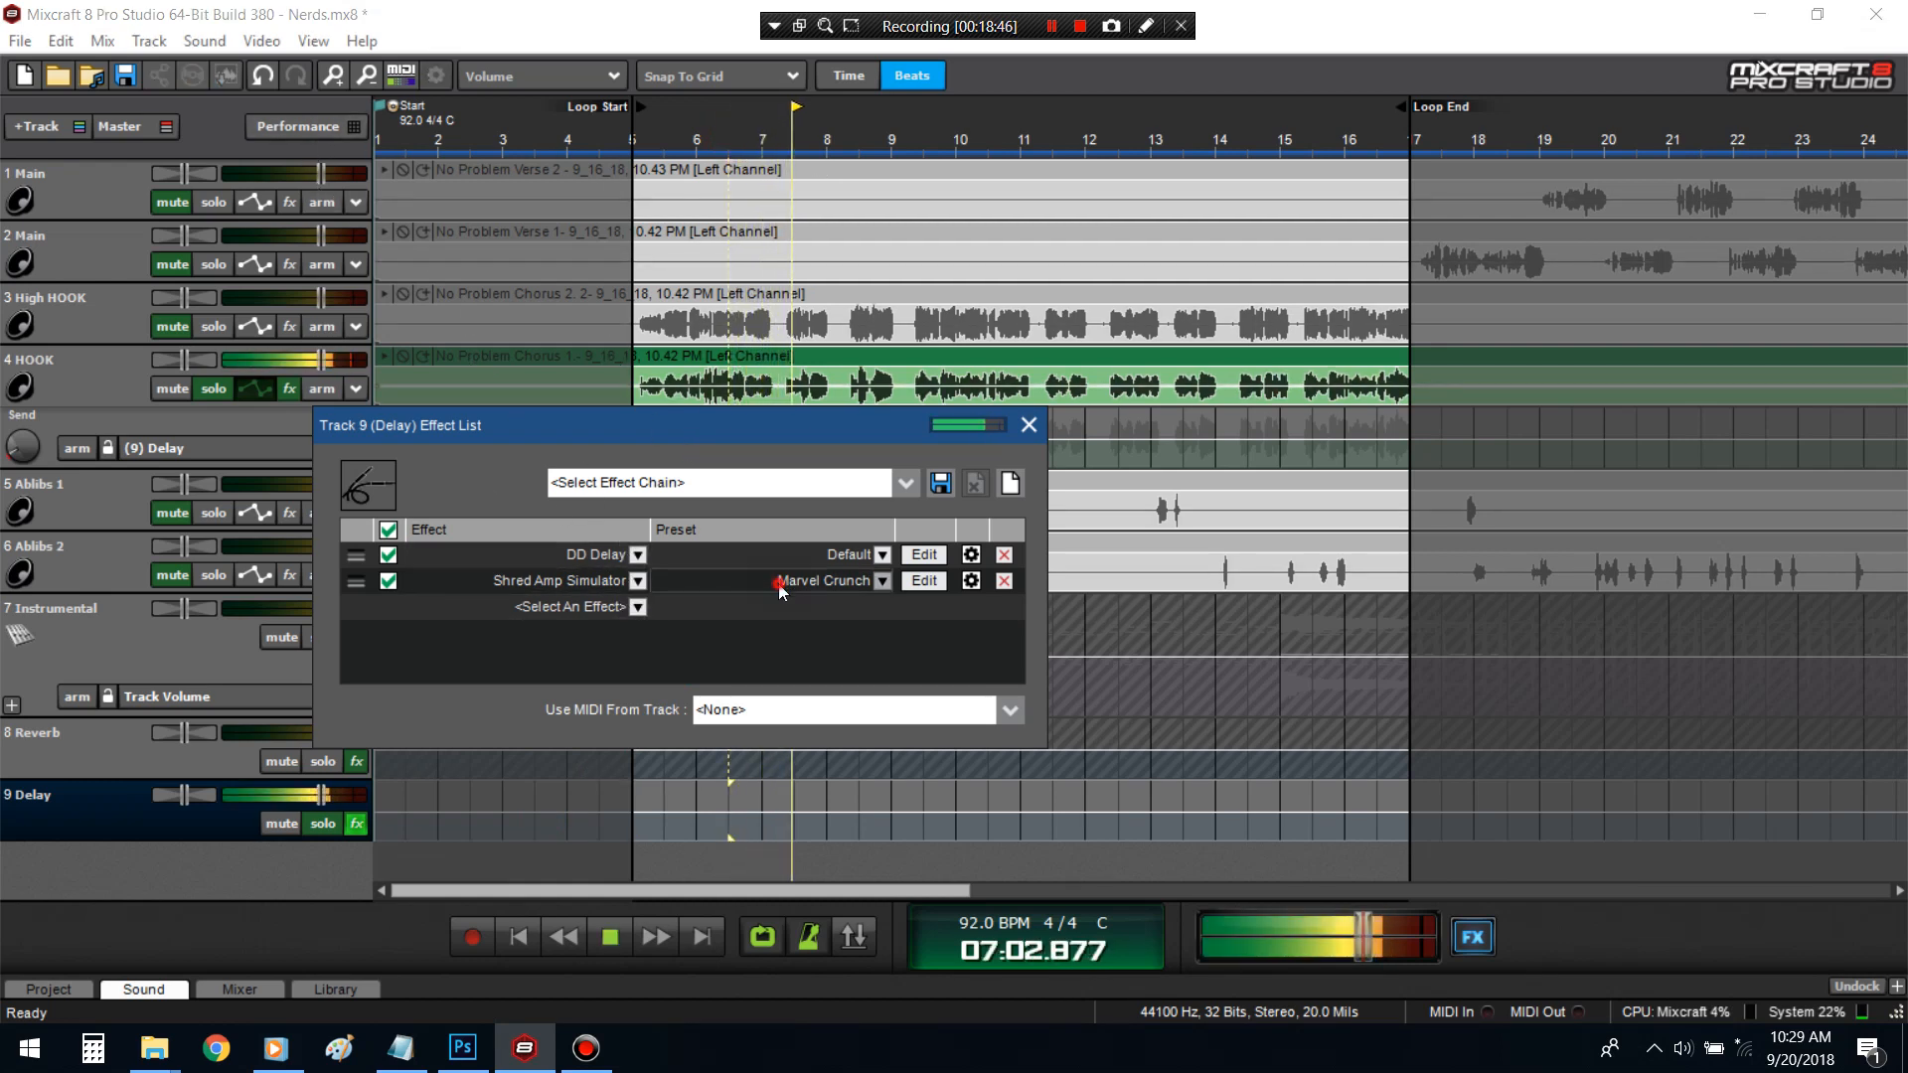
- Try the Mood Clean and Marvel Shred presets on Shred Amp Simulator with the HOOK track soloed
left_click(829, 581)
left_click(740, 718)
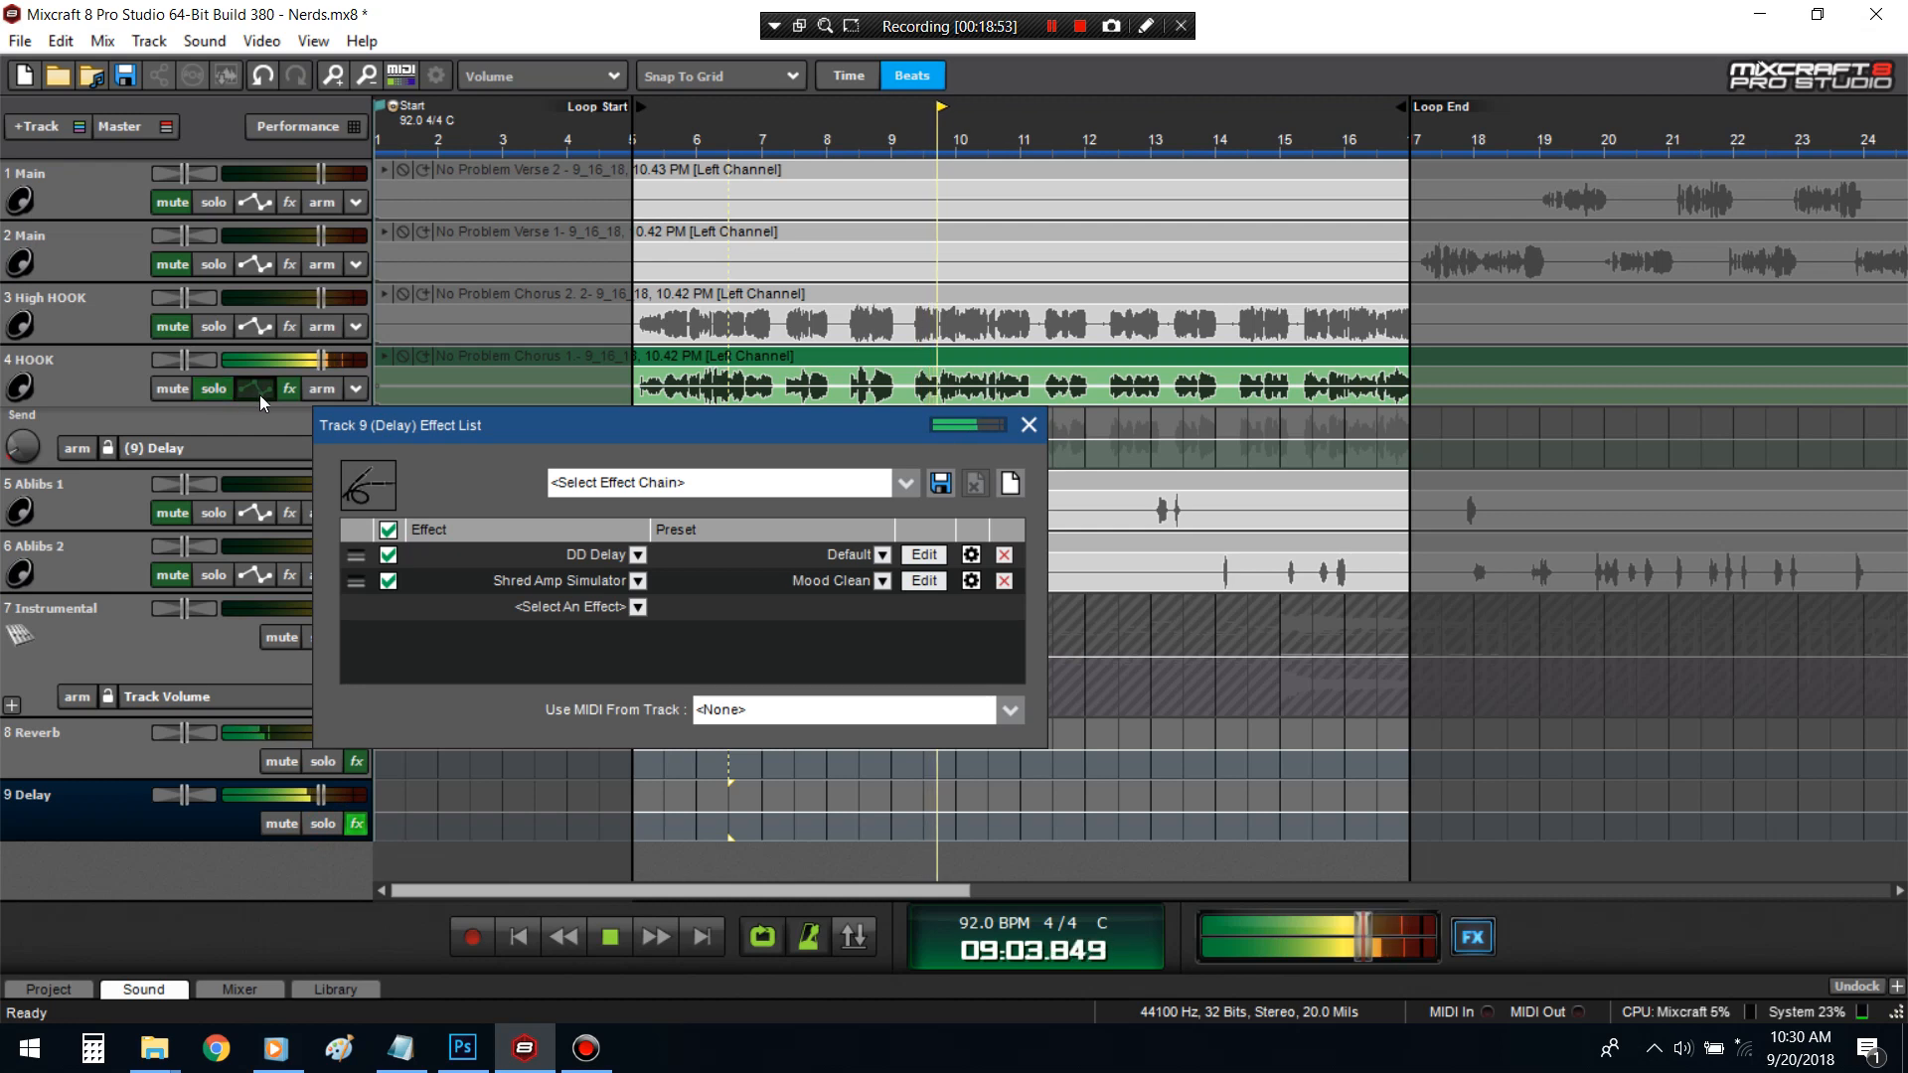
key("space")
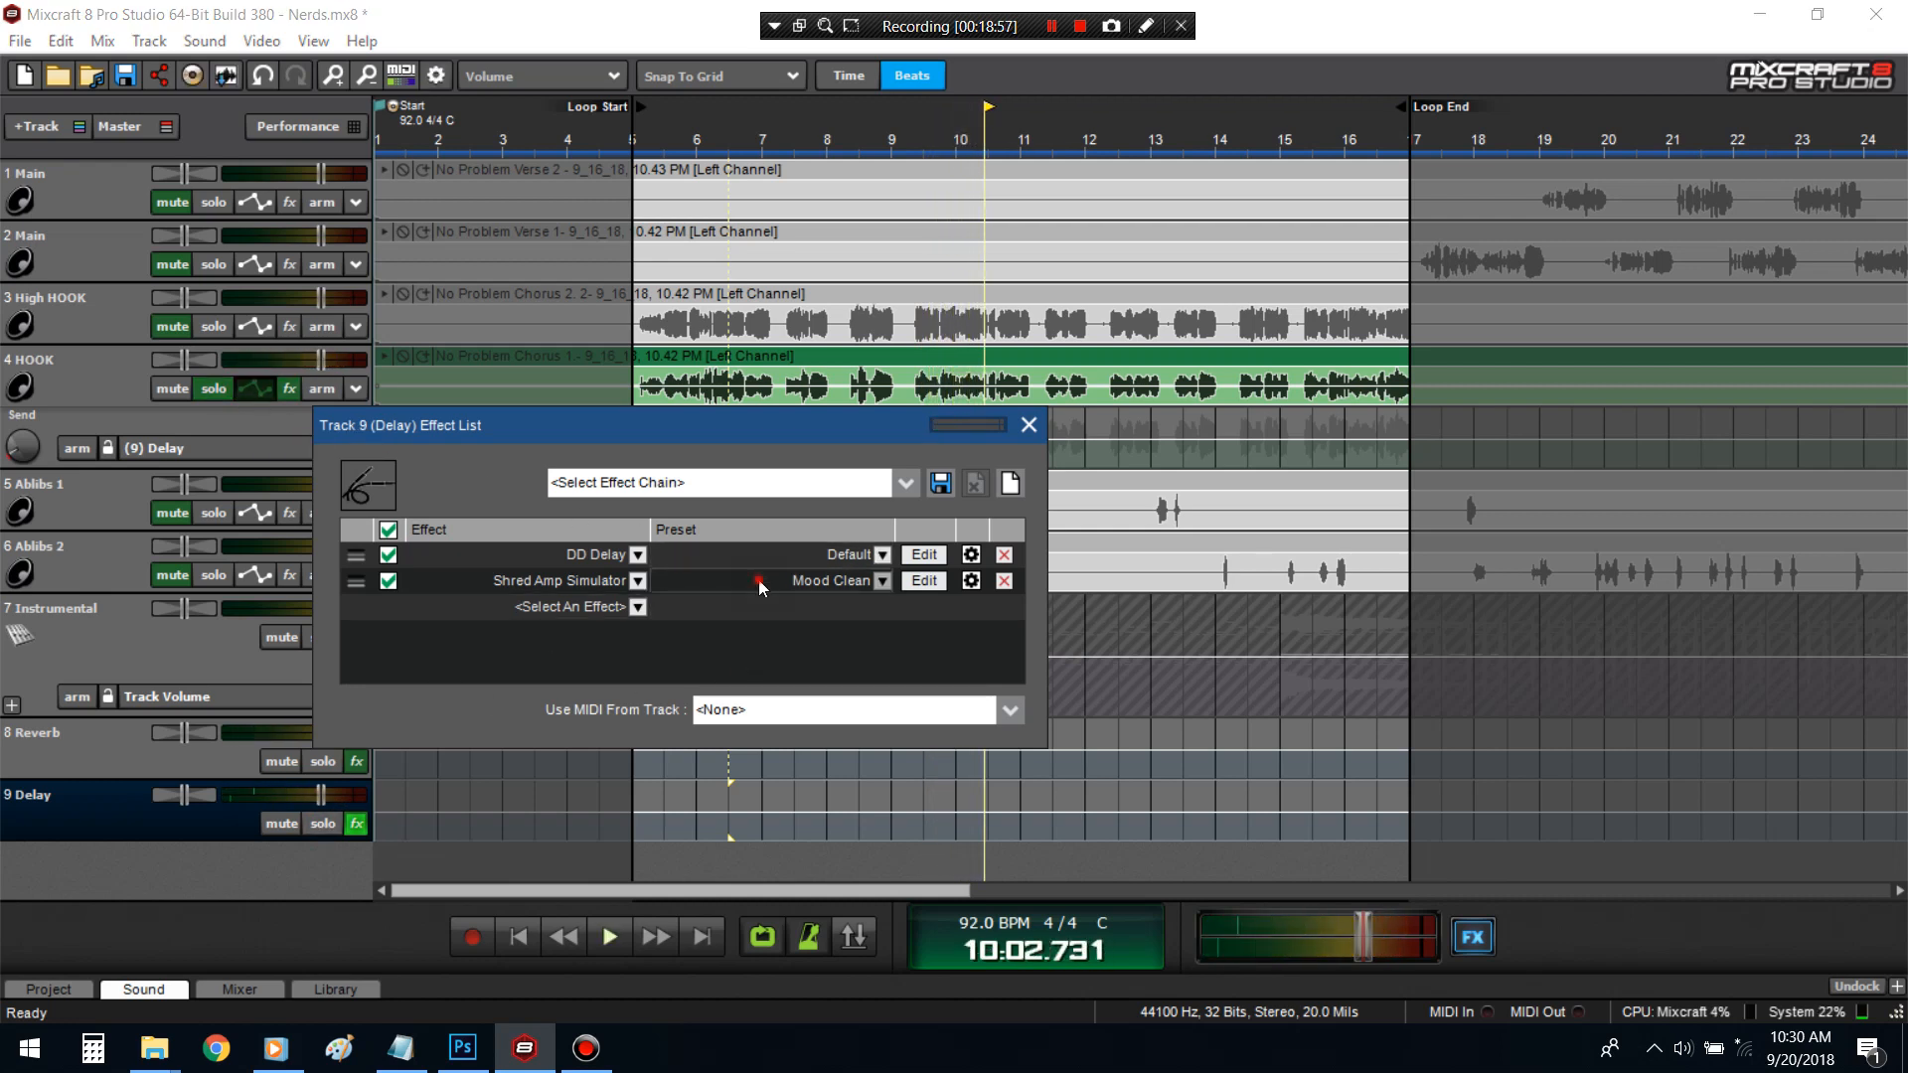
left_click(760, 580)
left_click(758, 877)
left_click(760, 587)
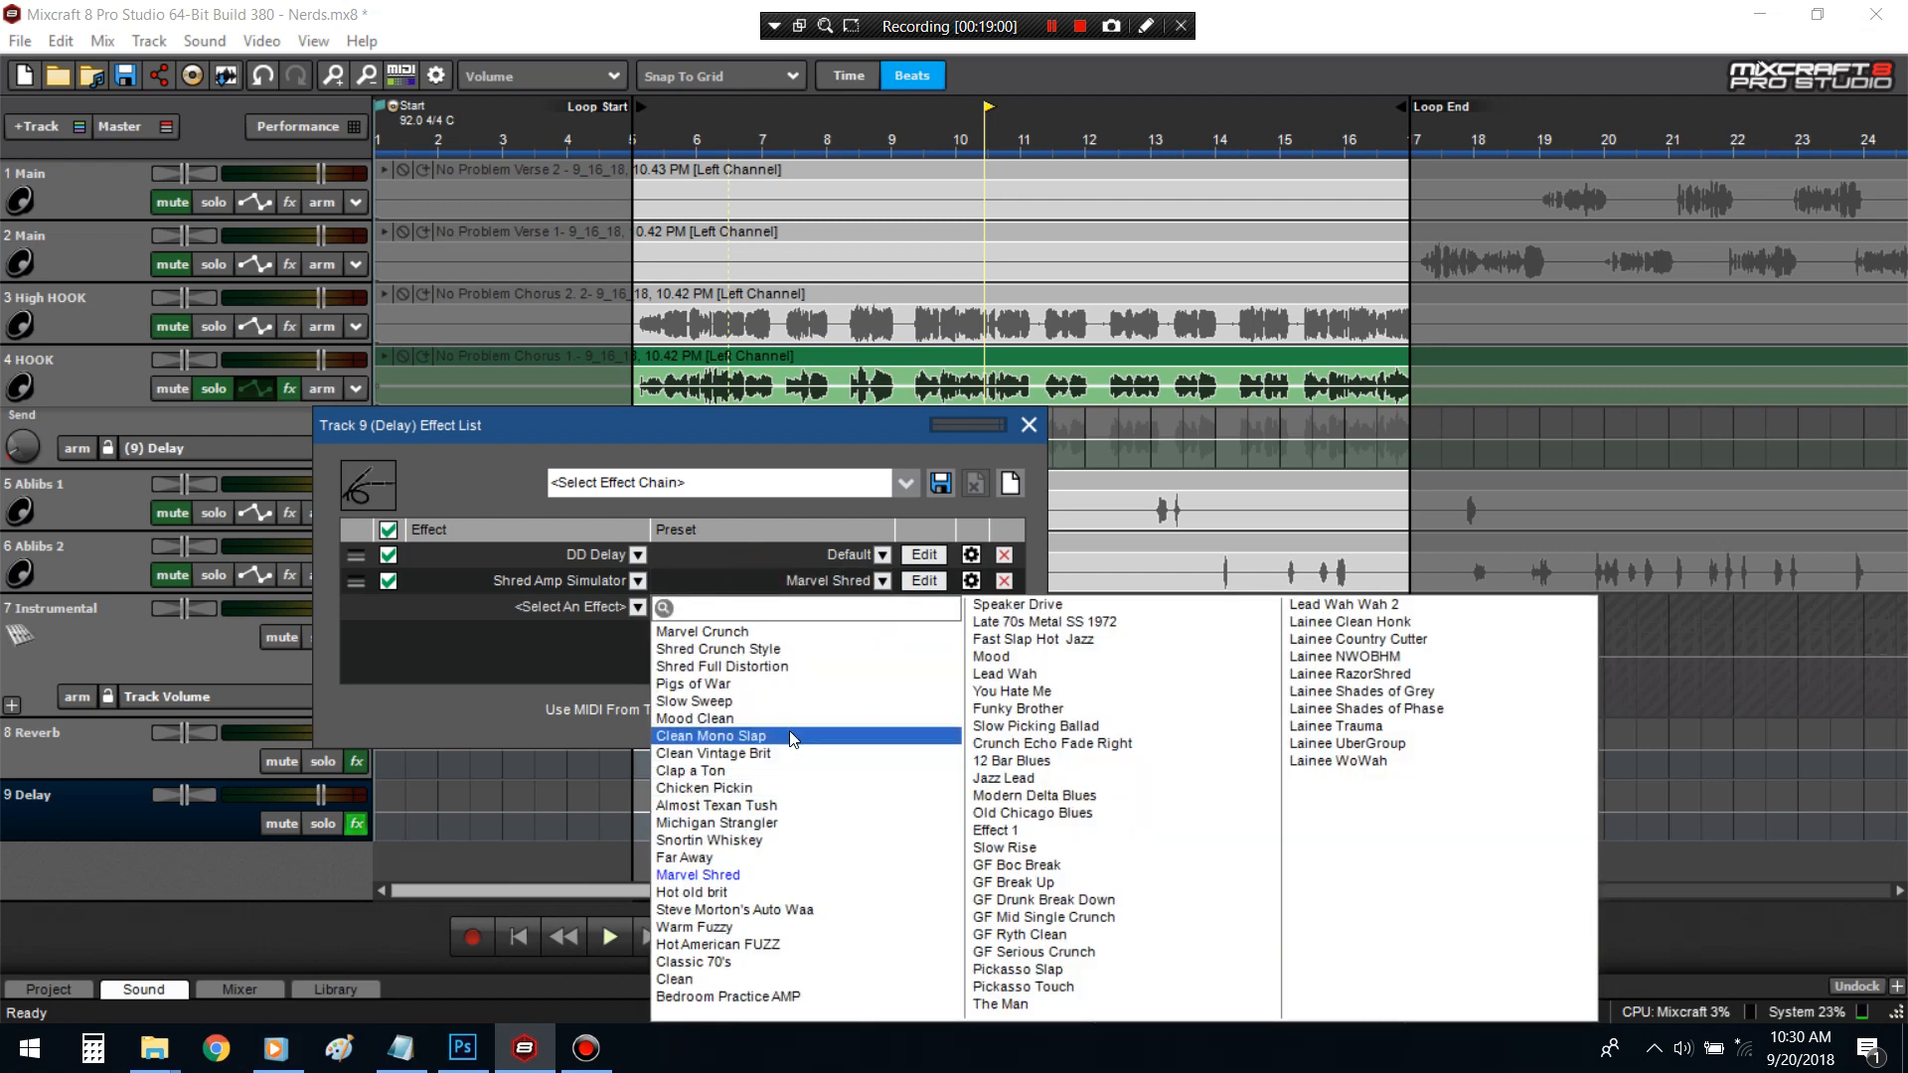
left_click(576, 658)
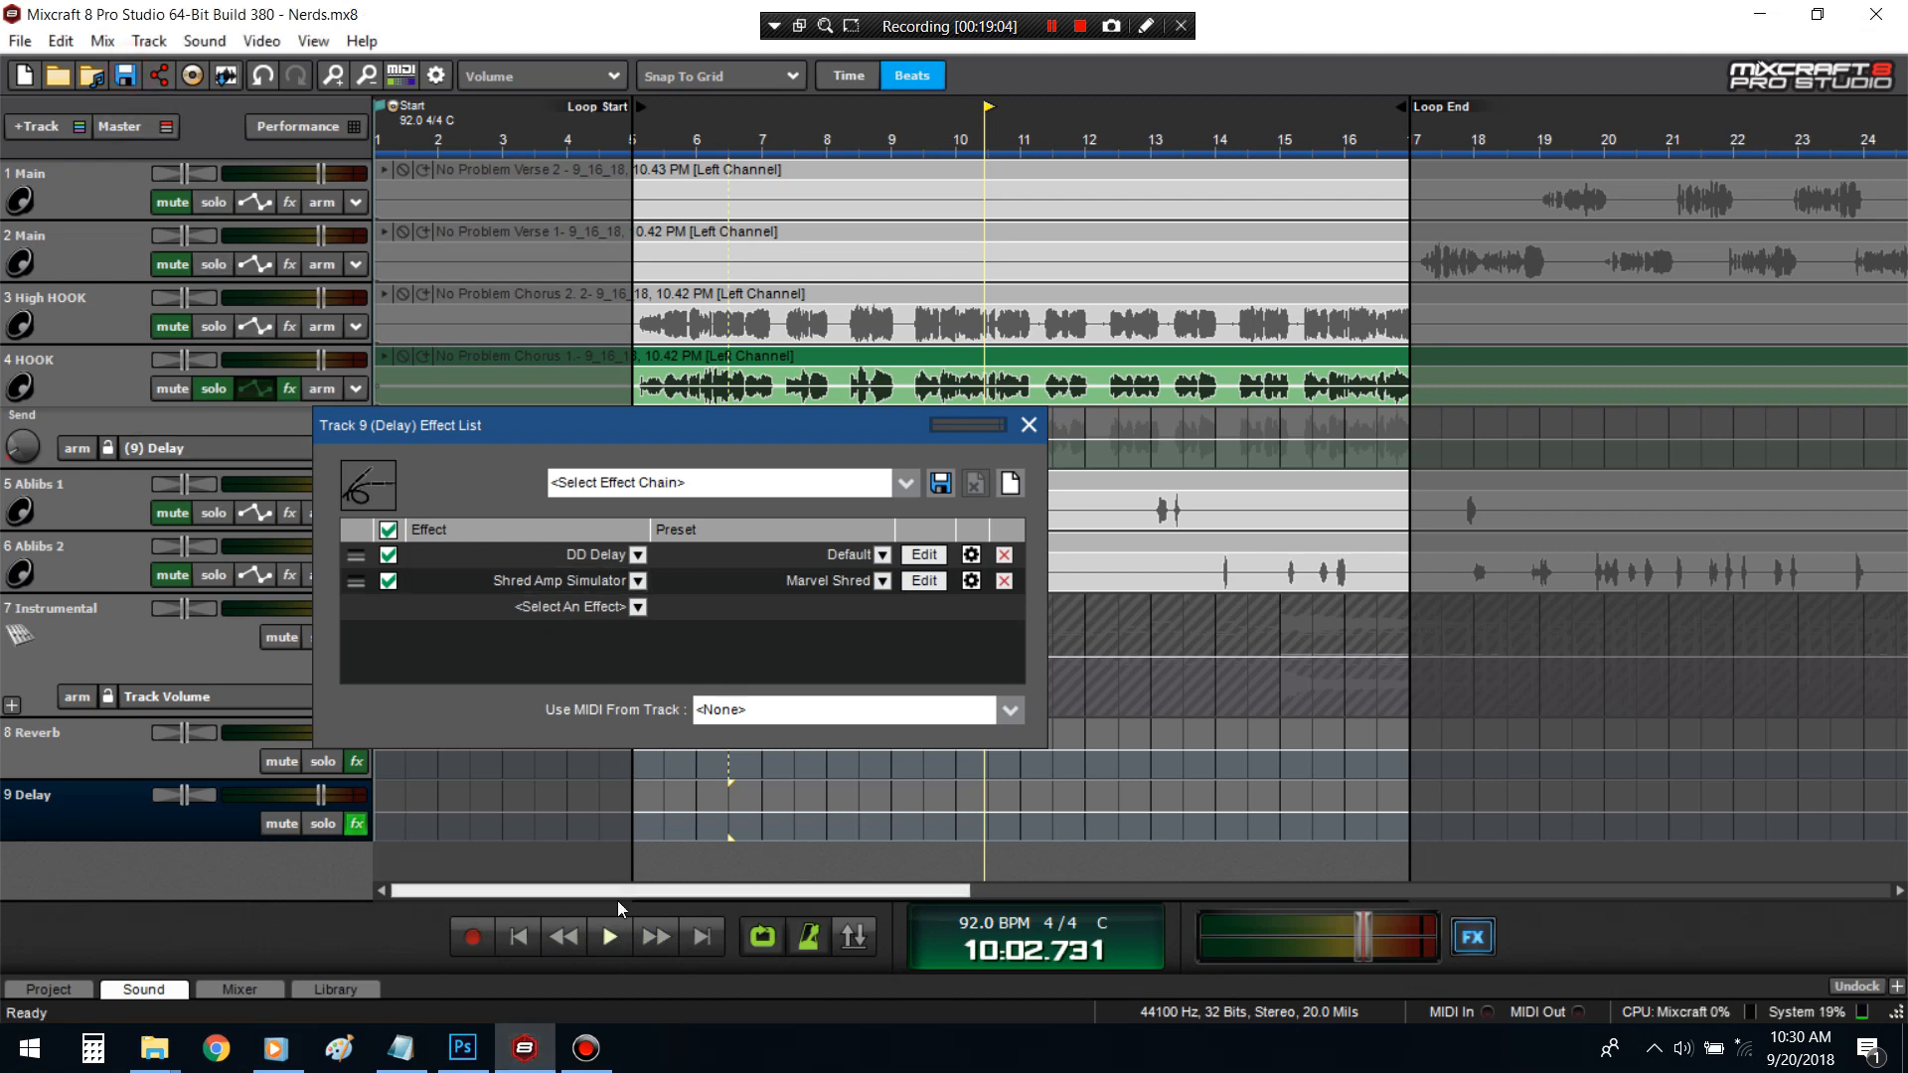
- Play the loop and try Shred Amp Simulator's Modern Delta Blues and Old Chicago Blues presets
left_click(610, 937)
left_click(750, 575)
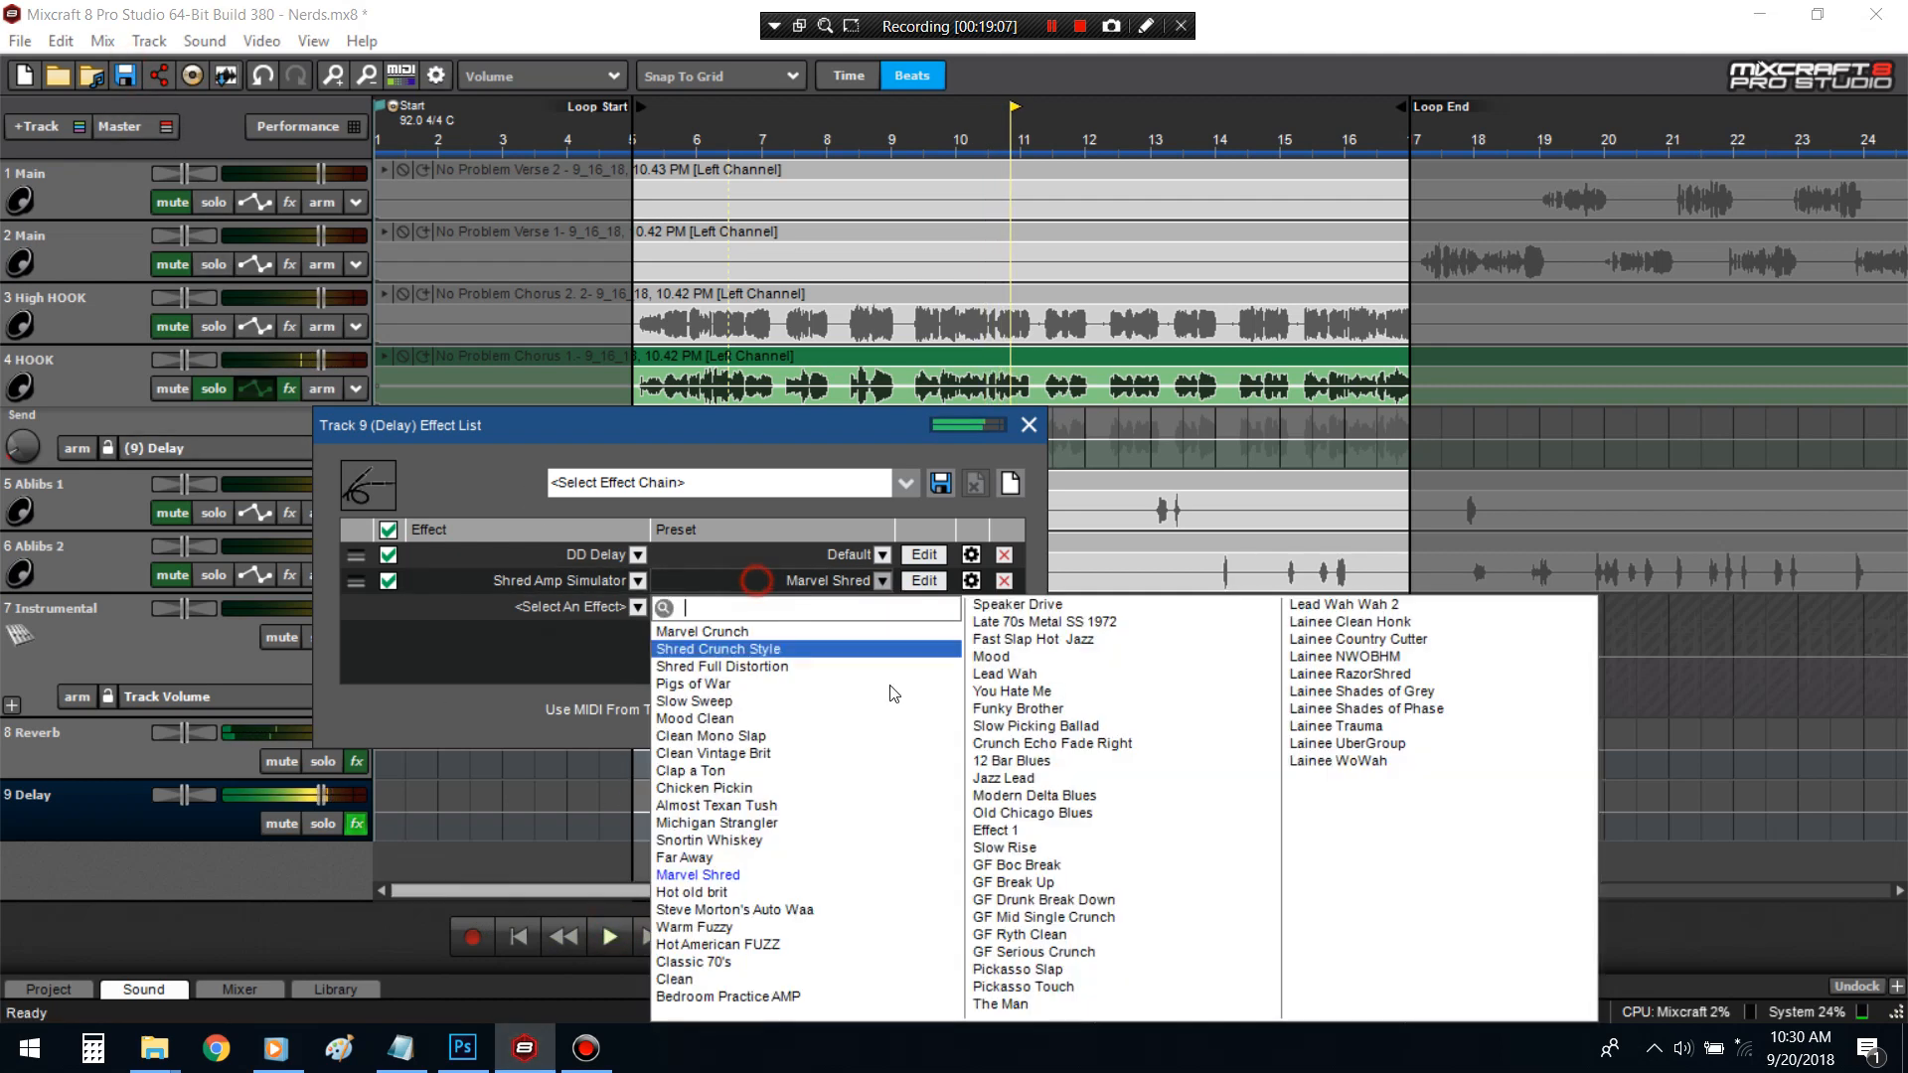
left_click(1040, 795)
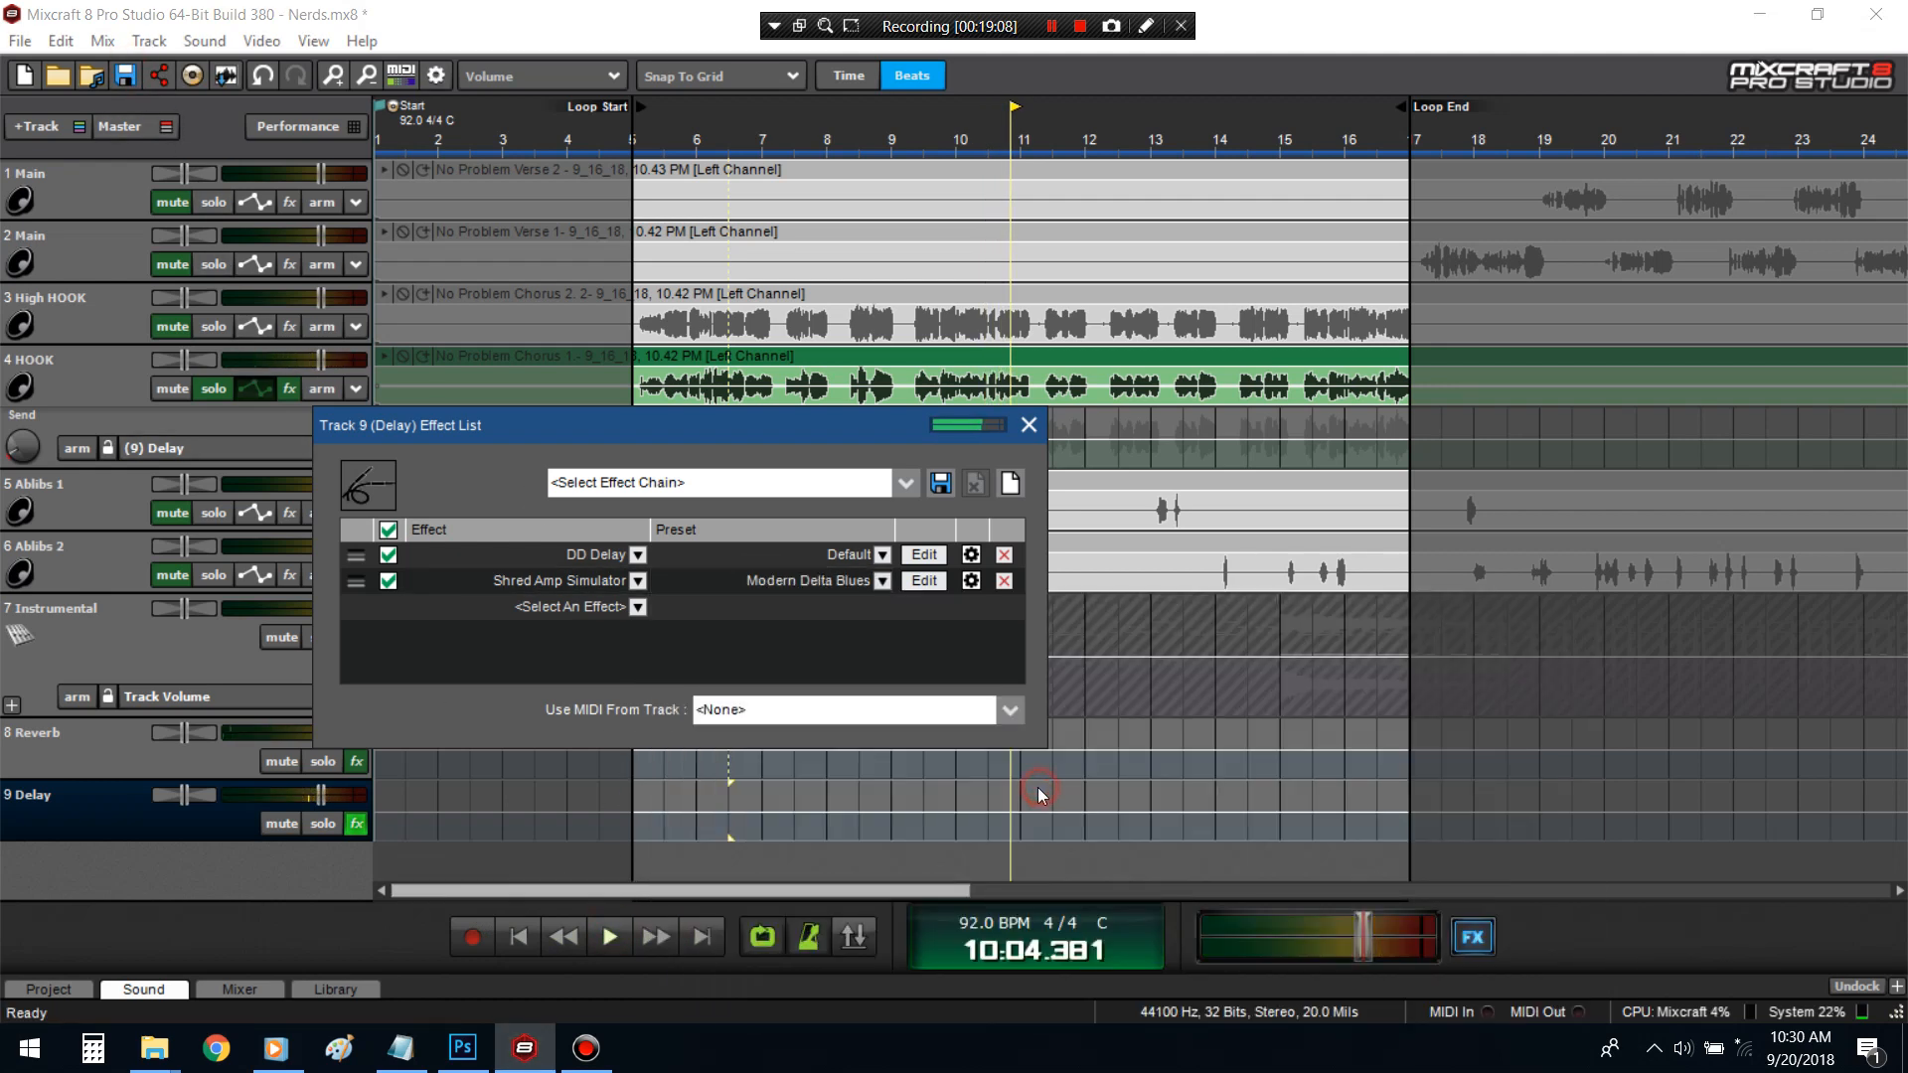
double_click(882, 146)
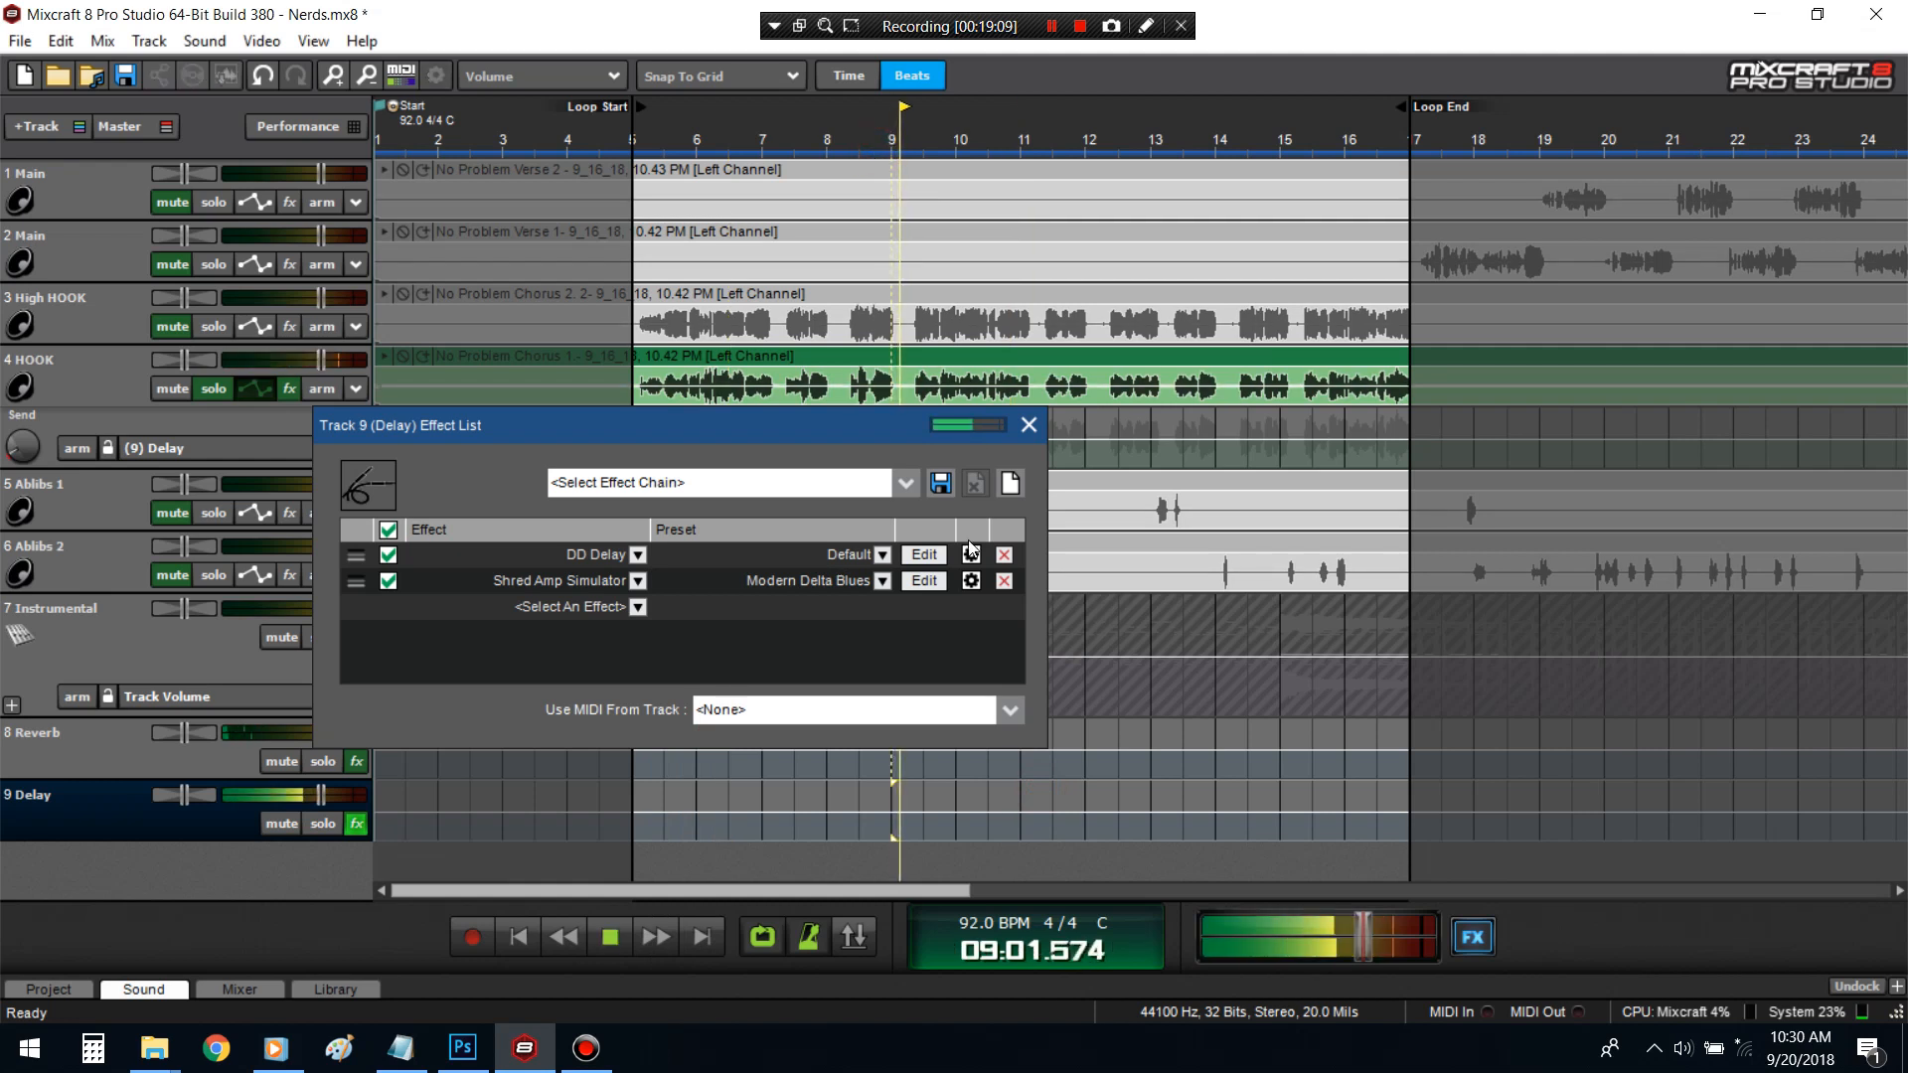
left_click(852, 582)
left_click(1043, 802)
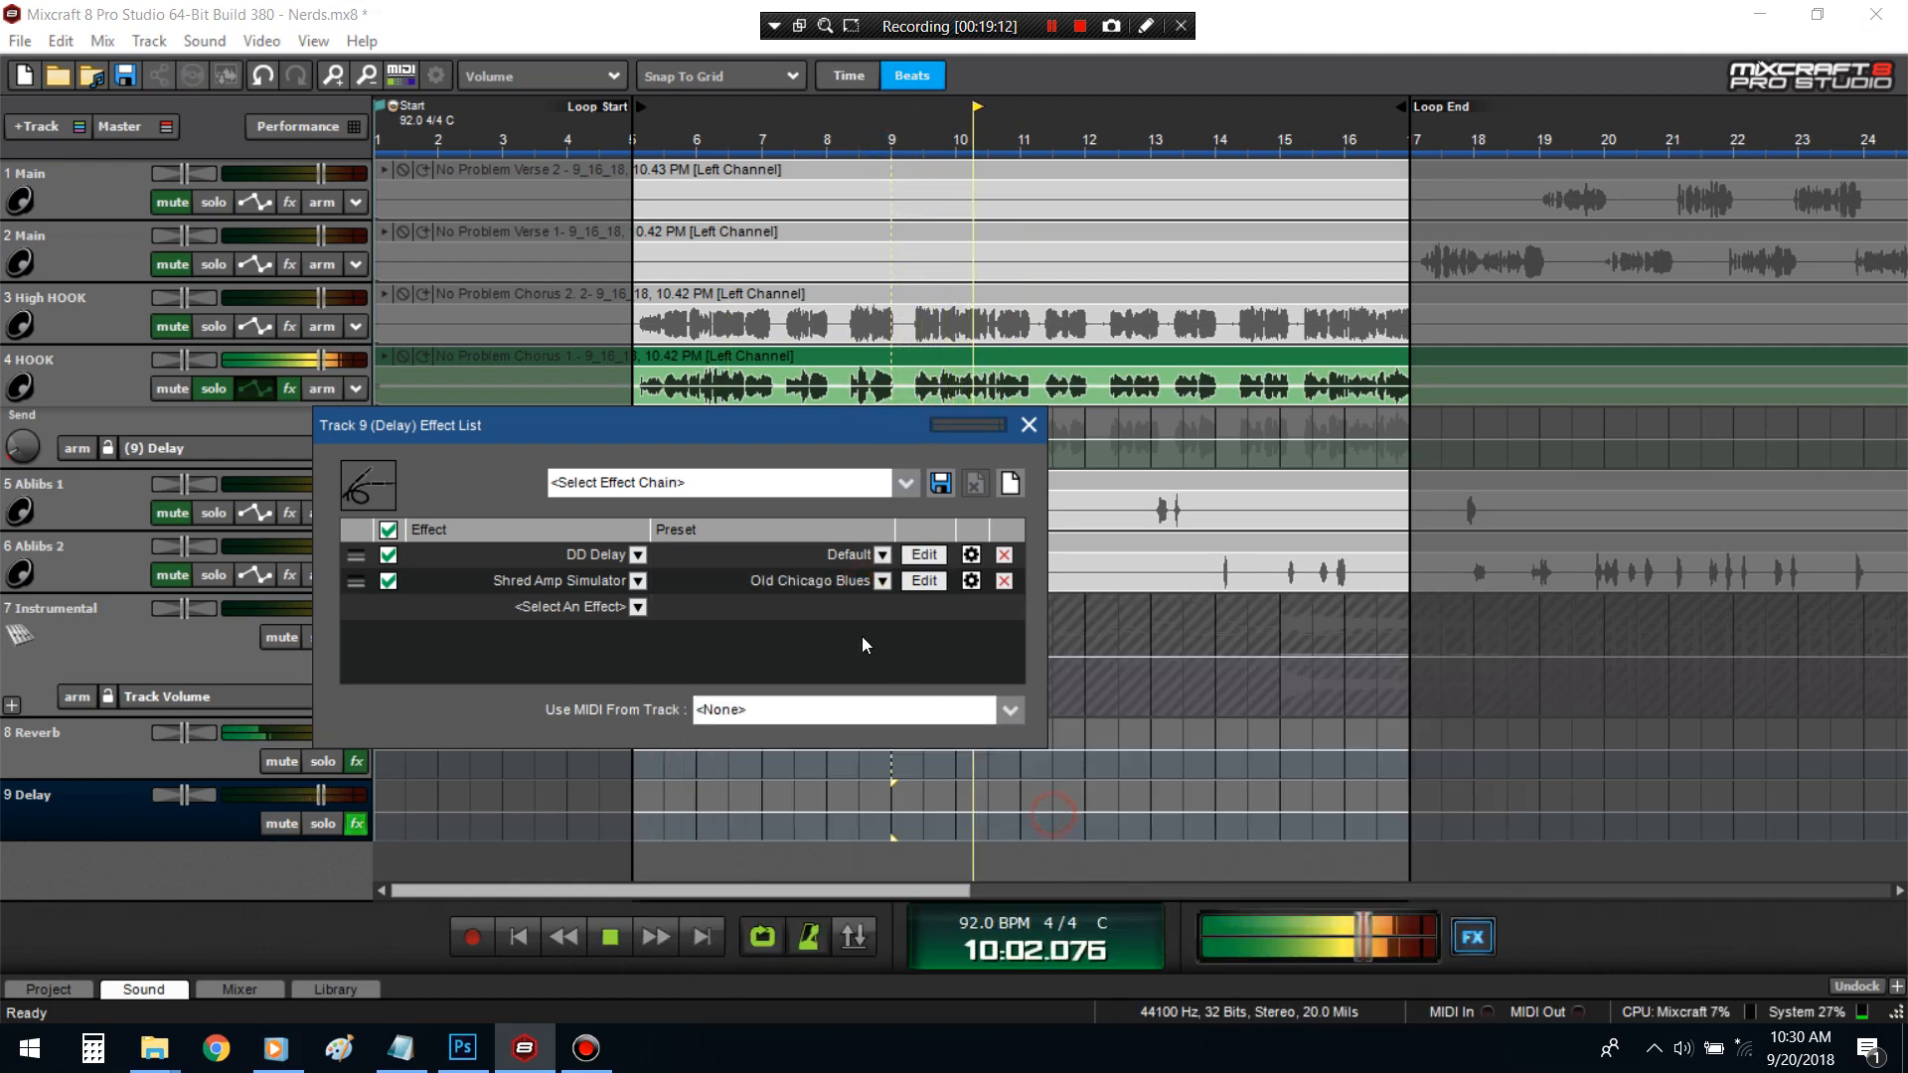
- Try the GF Boc Break, GF Break Up and GF Drunk Break Down presets on Shred Amp Simulator during playback
left_click(830, 579)
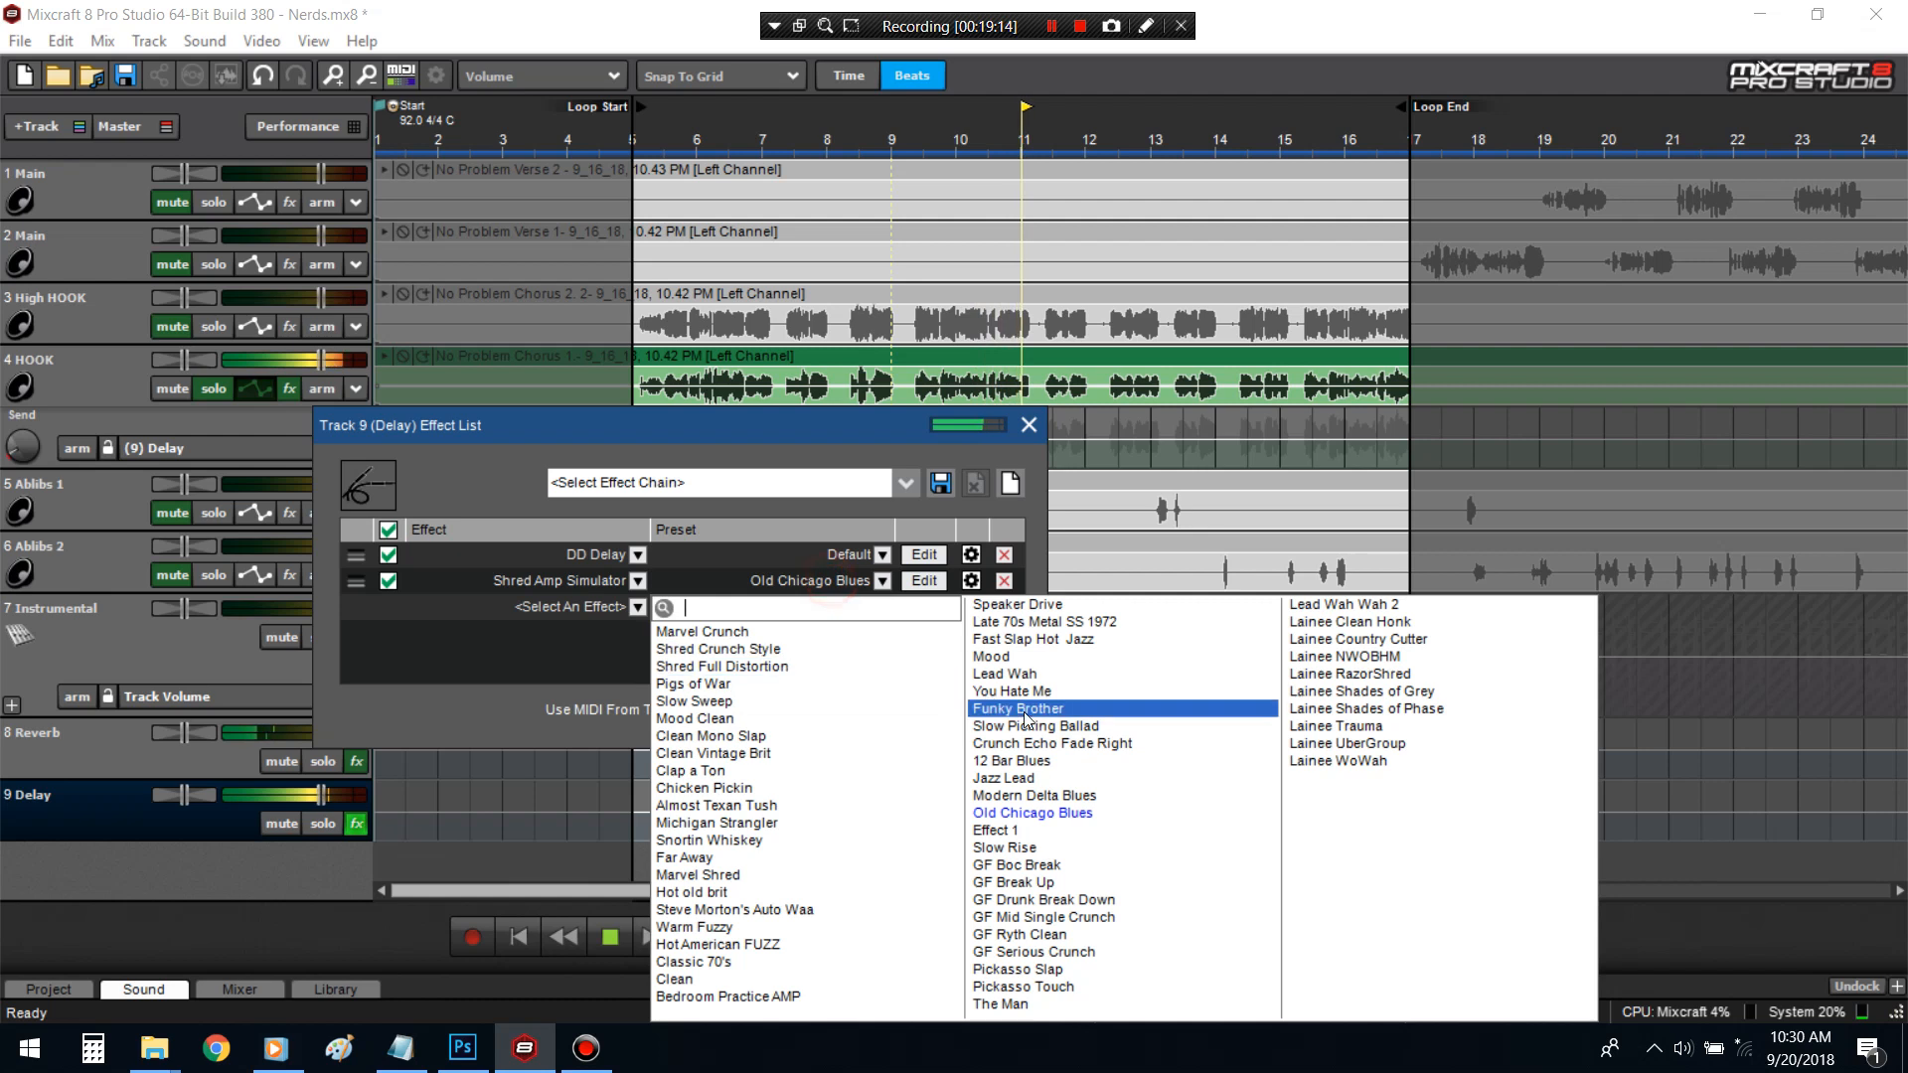
left_click(1024, 864)
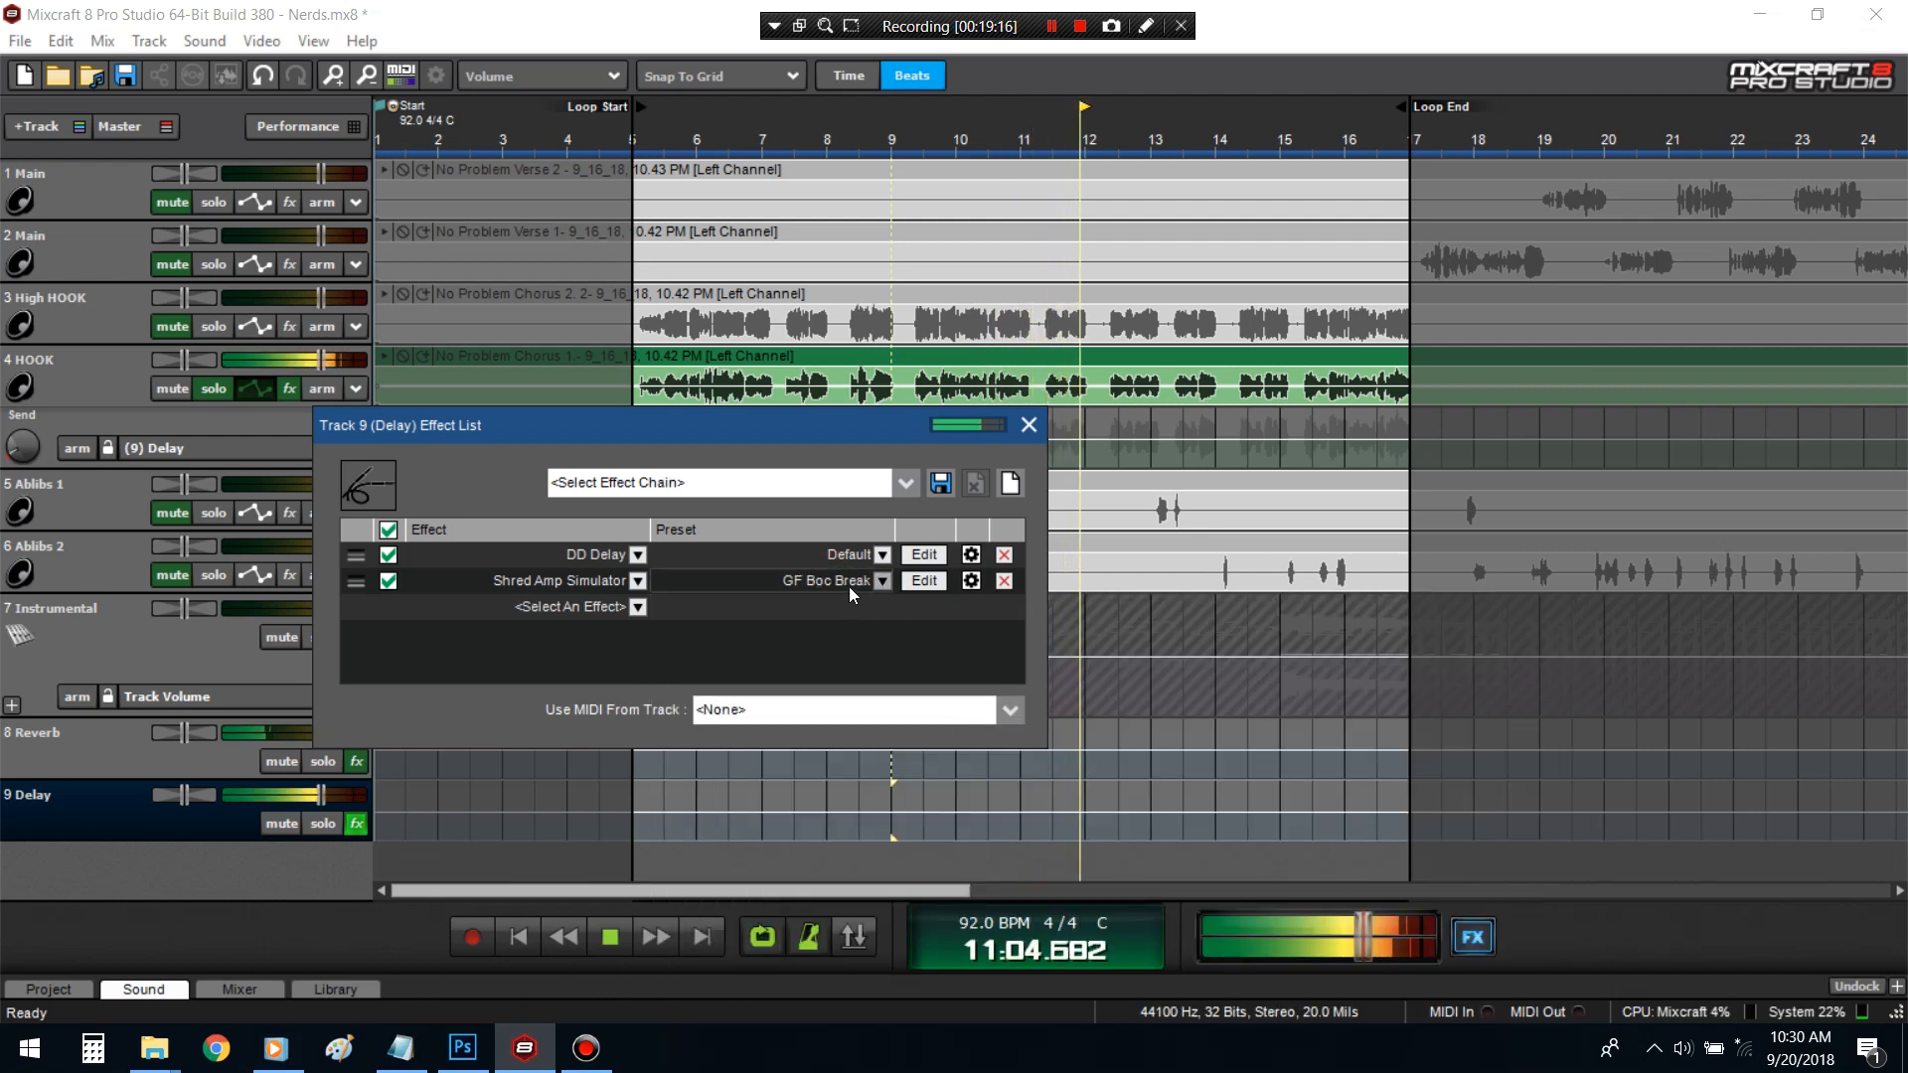
left_click(849, 586)
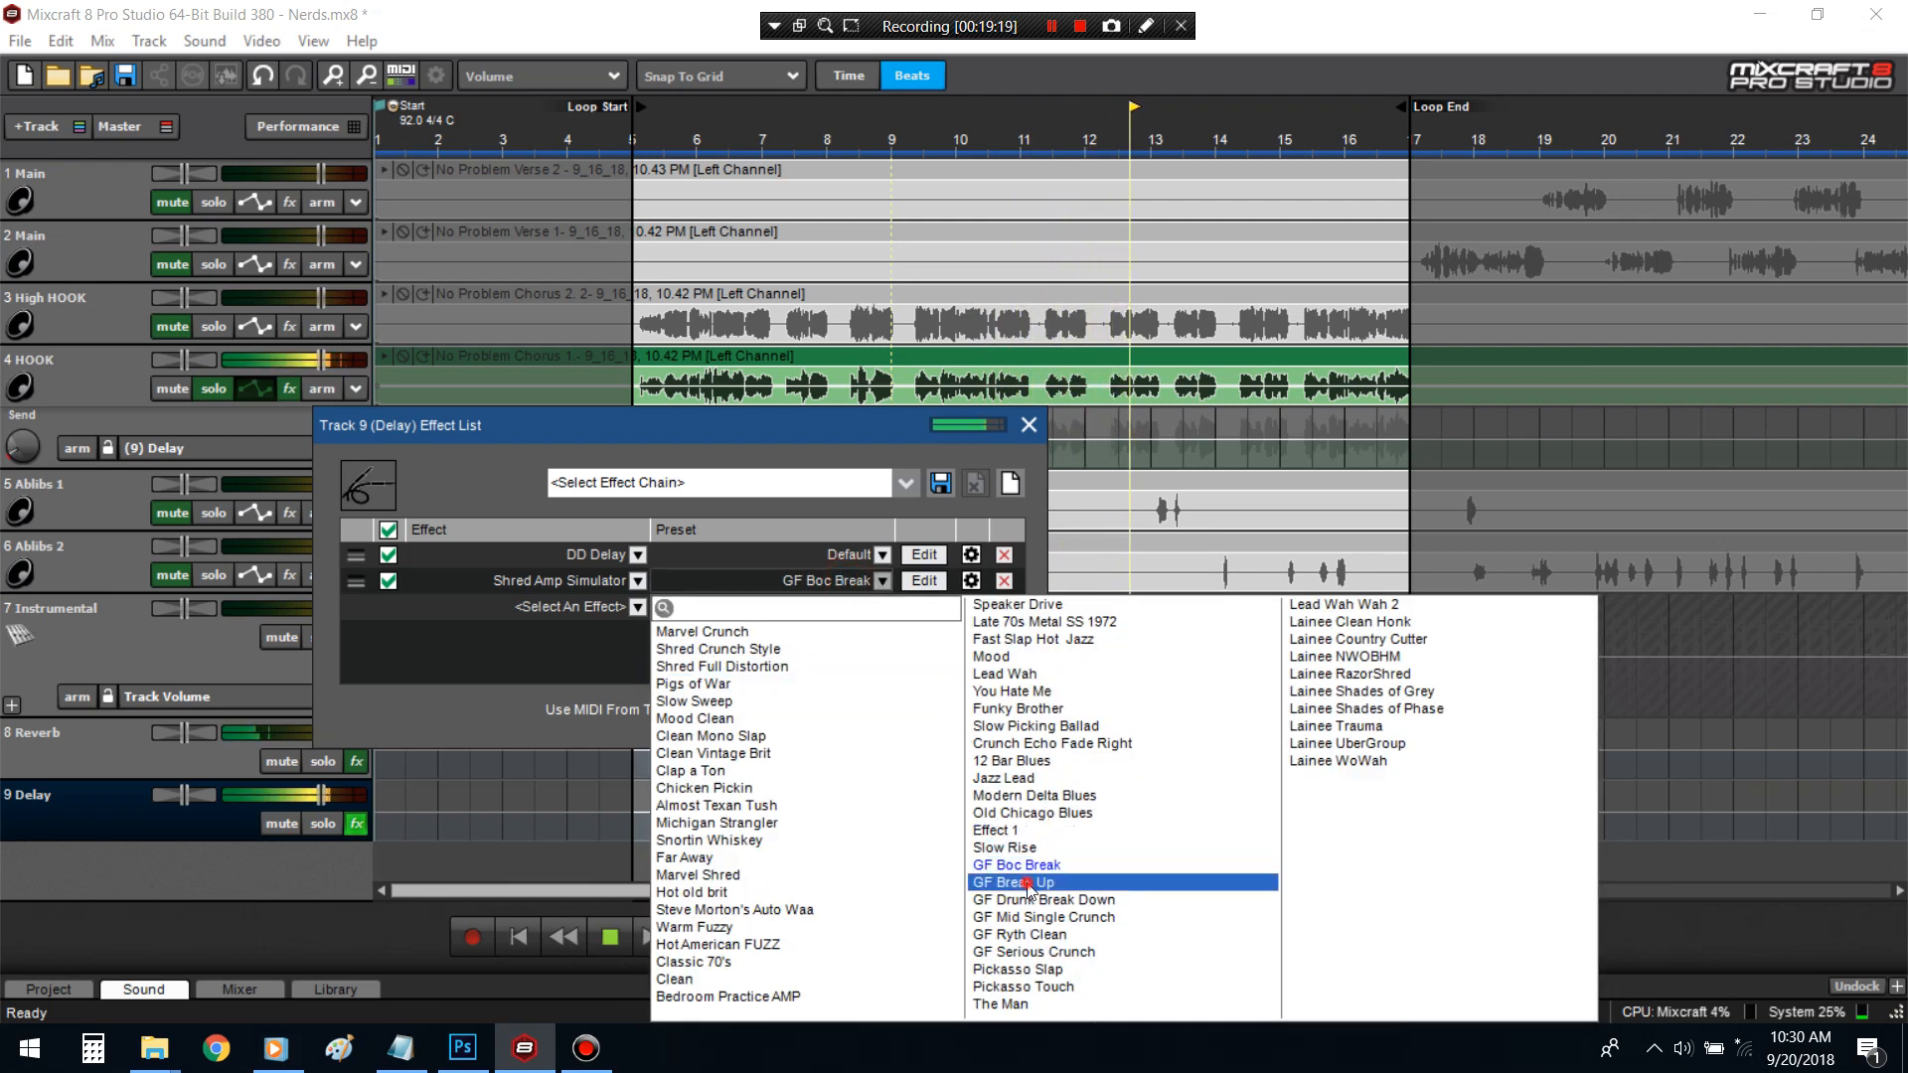
left_click(1029, 884)
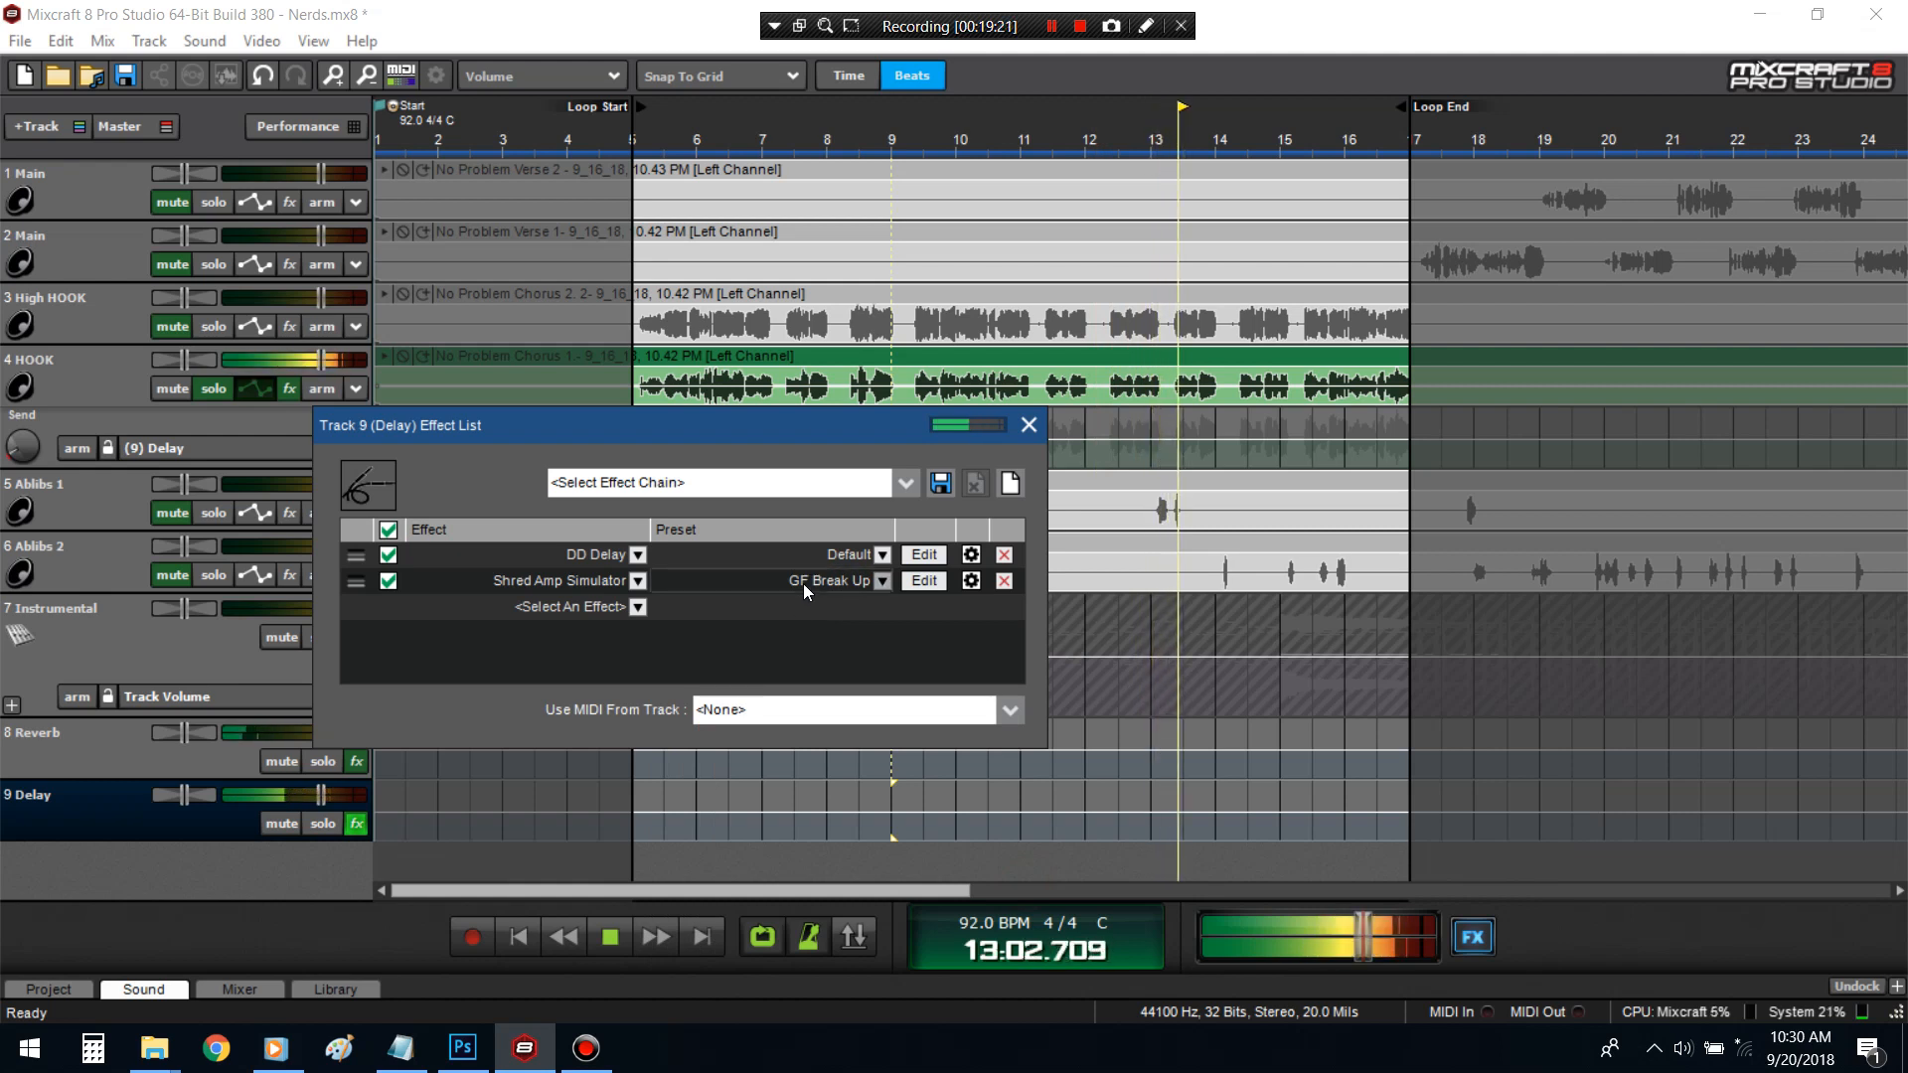
left_click(803, 583)
left_click(1028, 895)
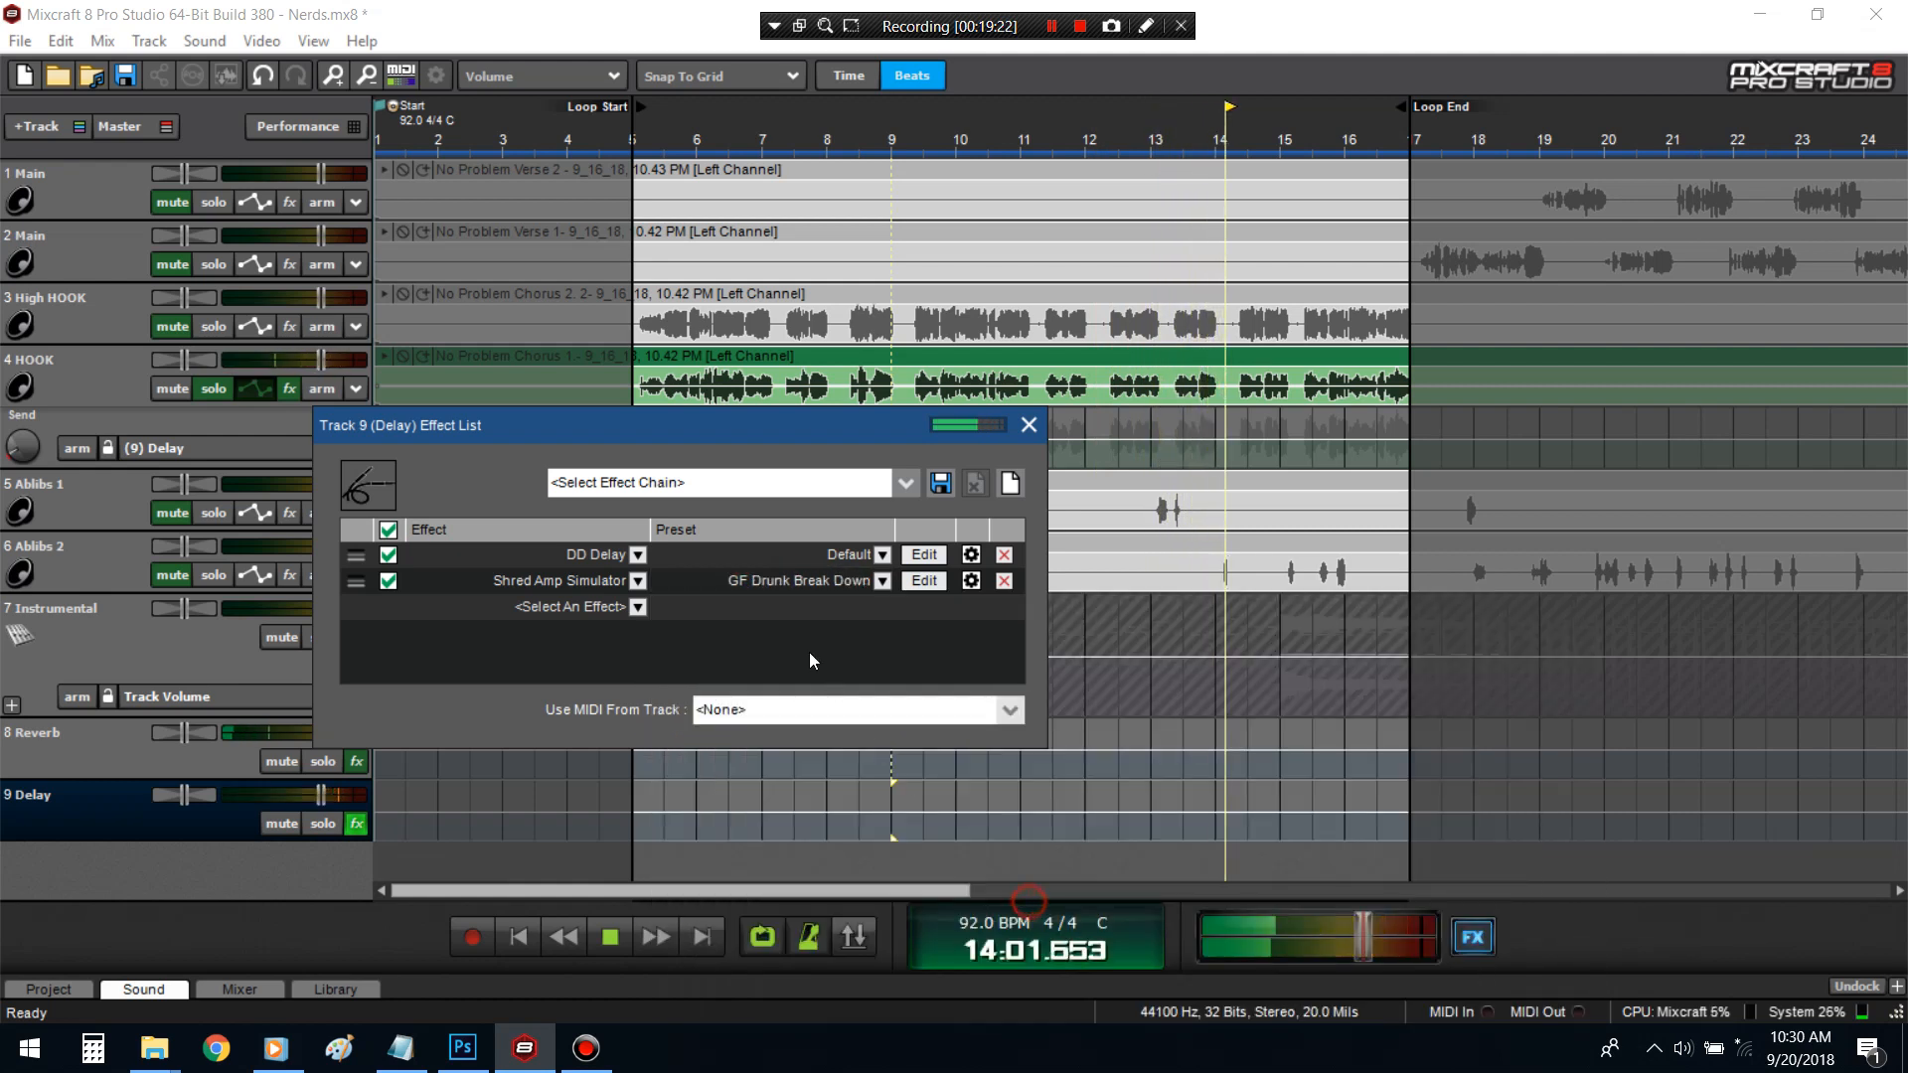
- Try the Lainee Trauma, GF Ryth Clean and Pickasso Slap presets on Shred Amp Simulator during playback
left_click(787, 586)
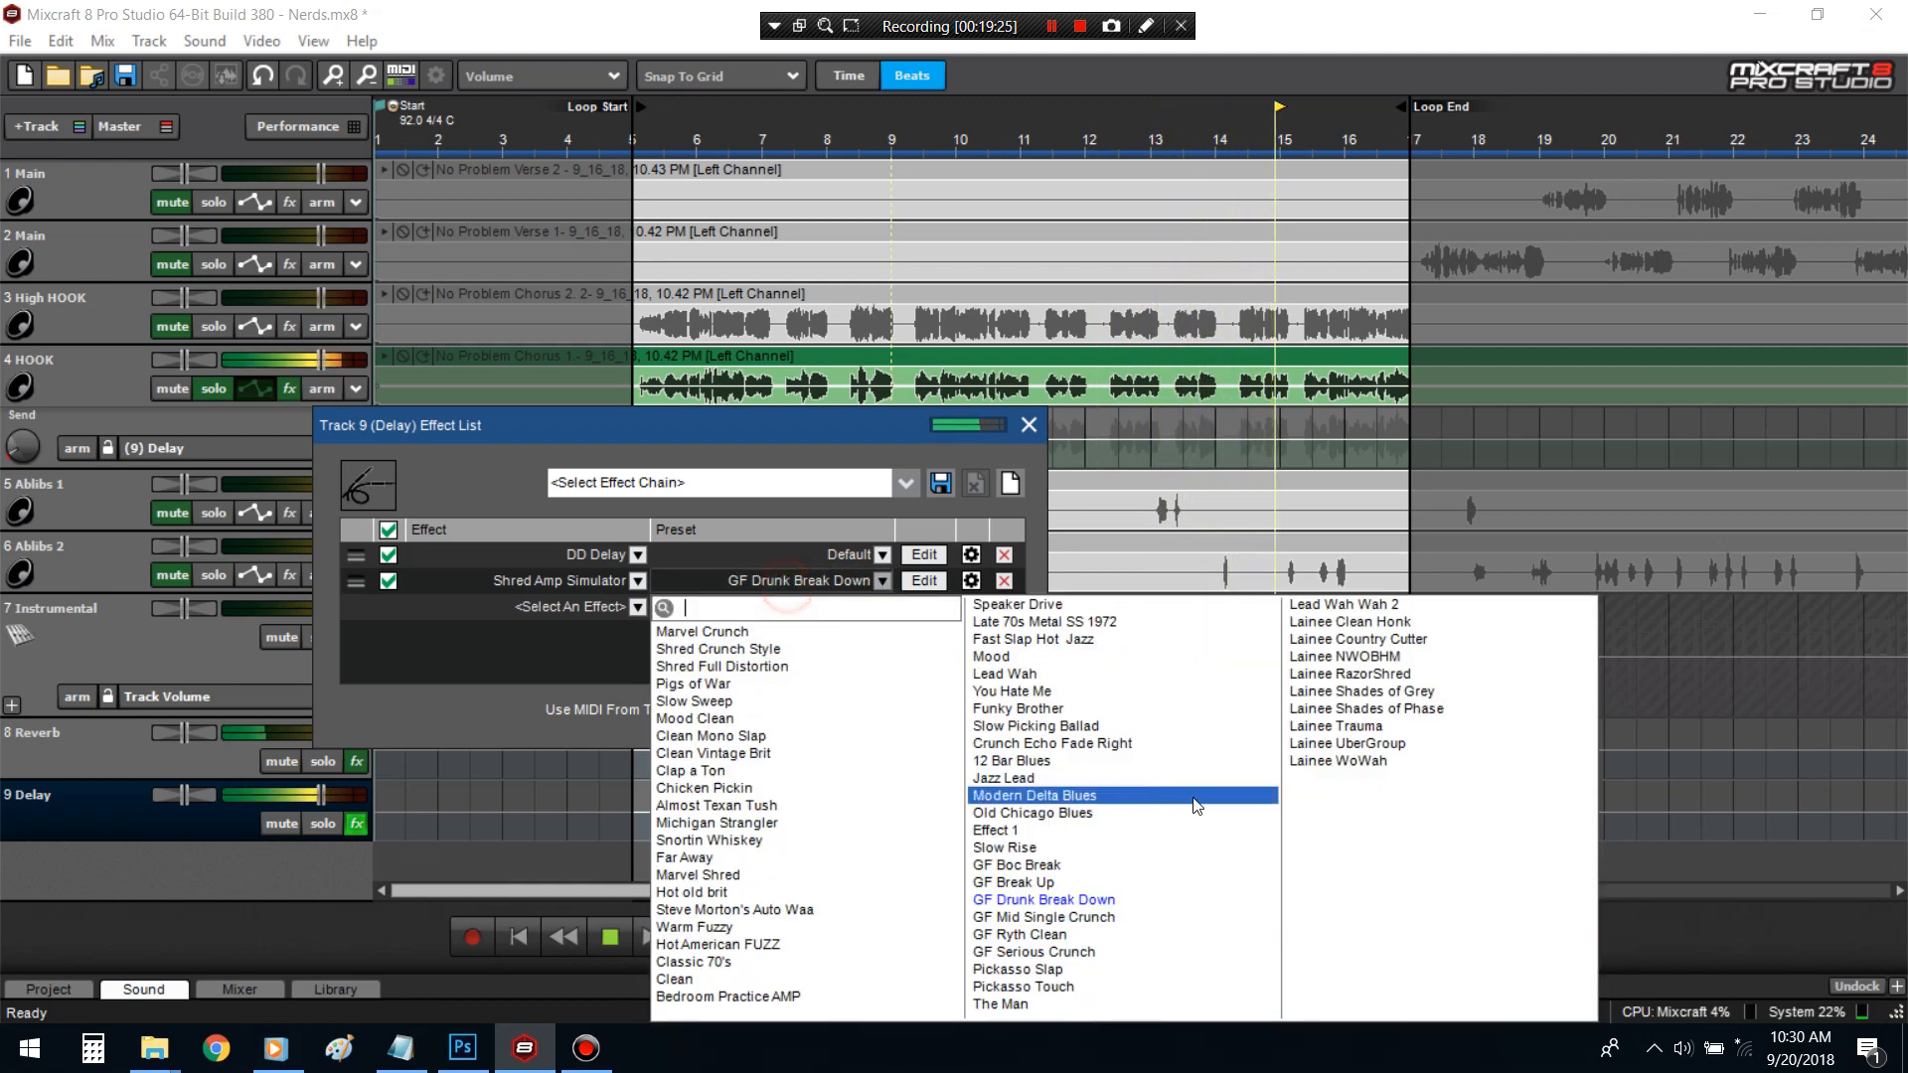
left_click(1335, 726)
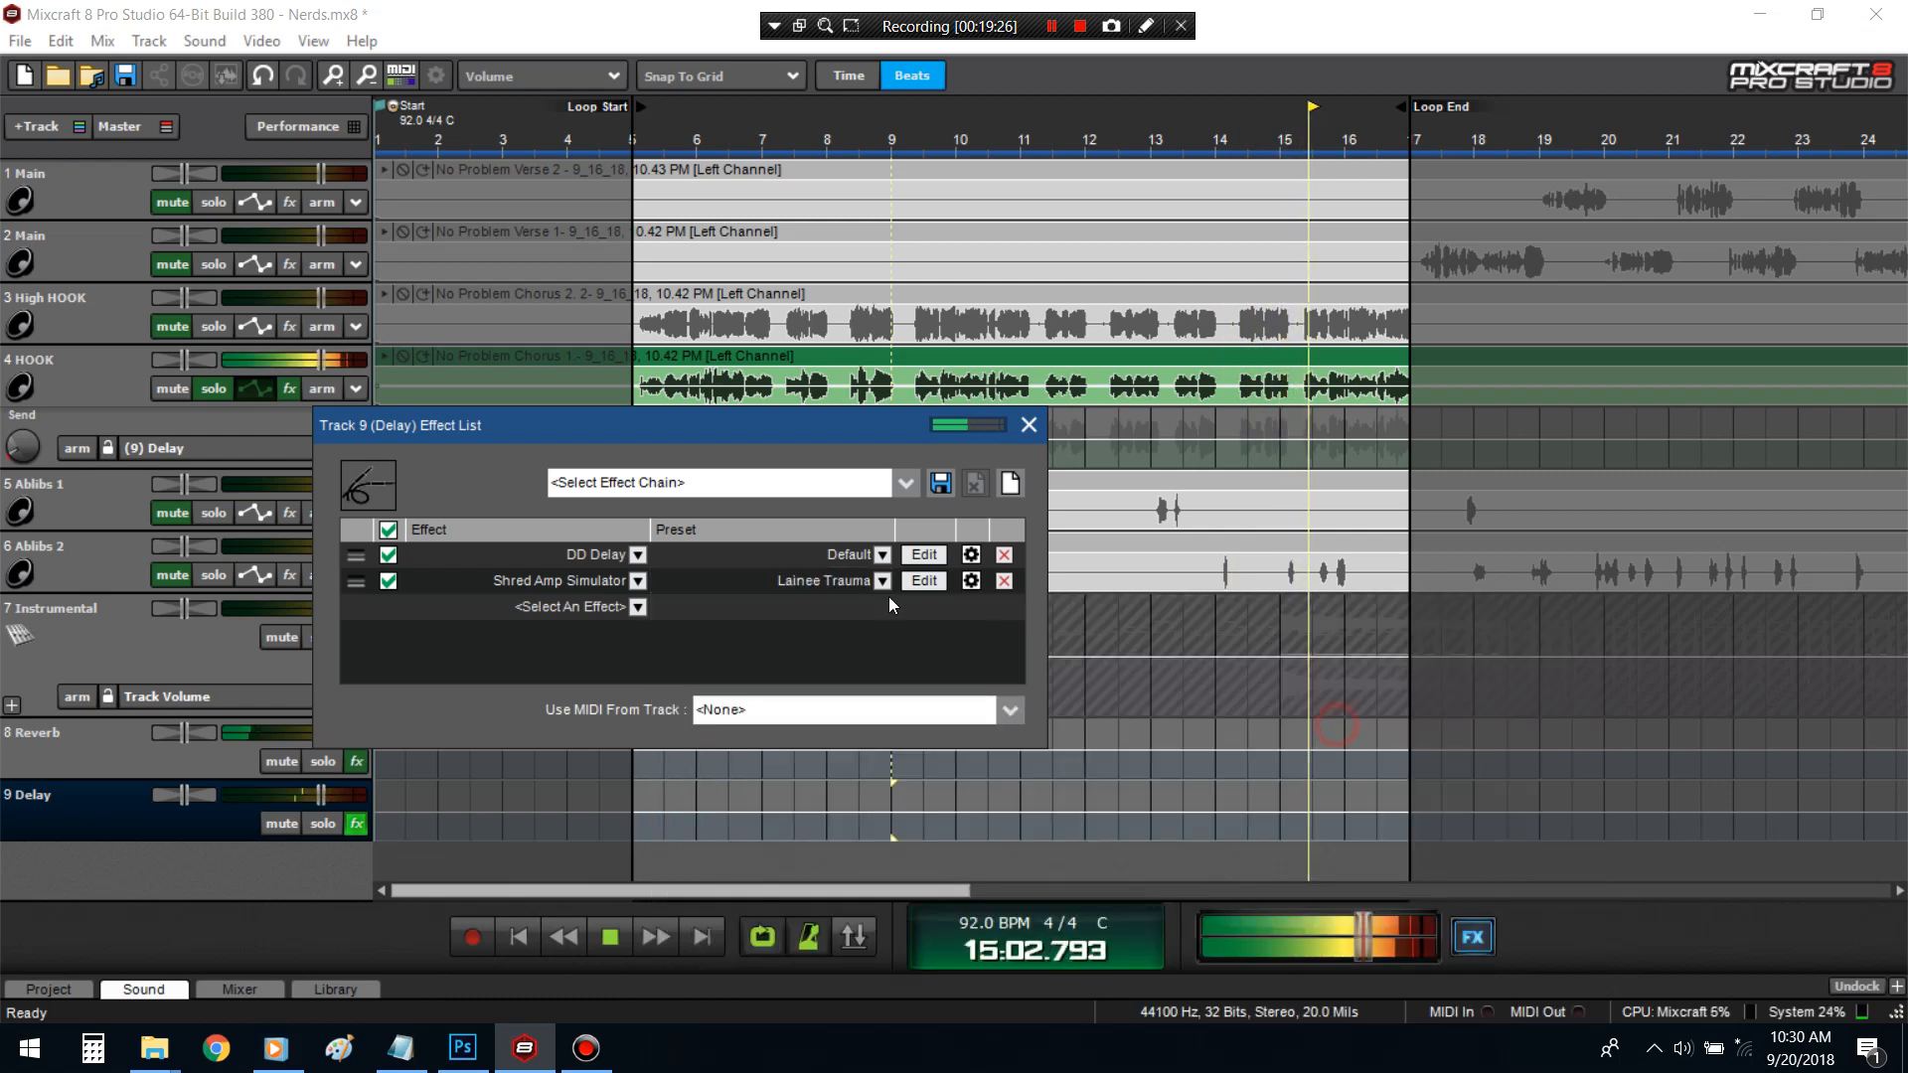
left_click(821, 581)
left_click(1003, 926)
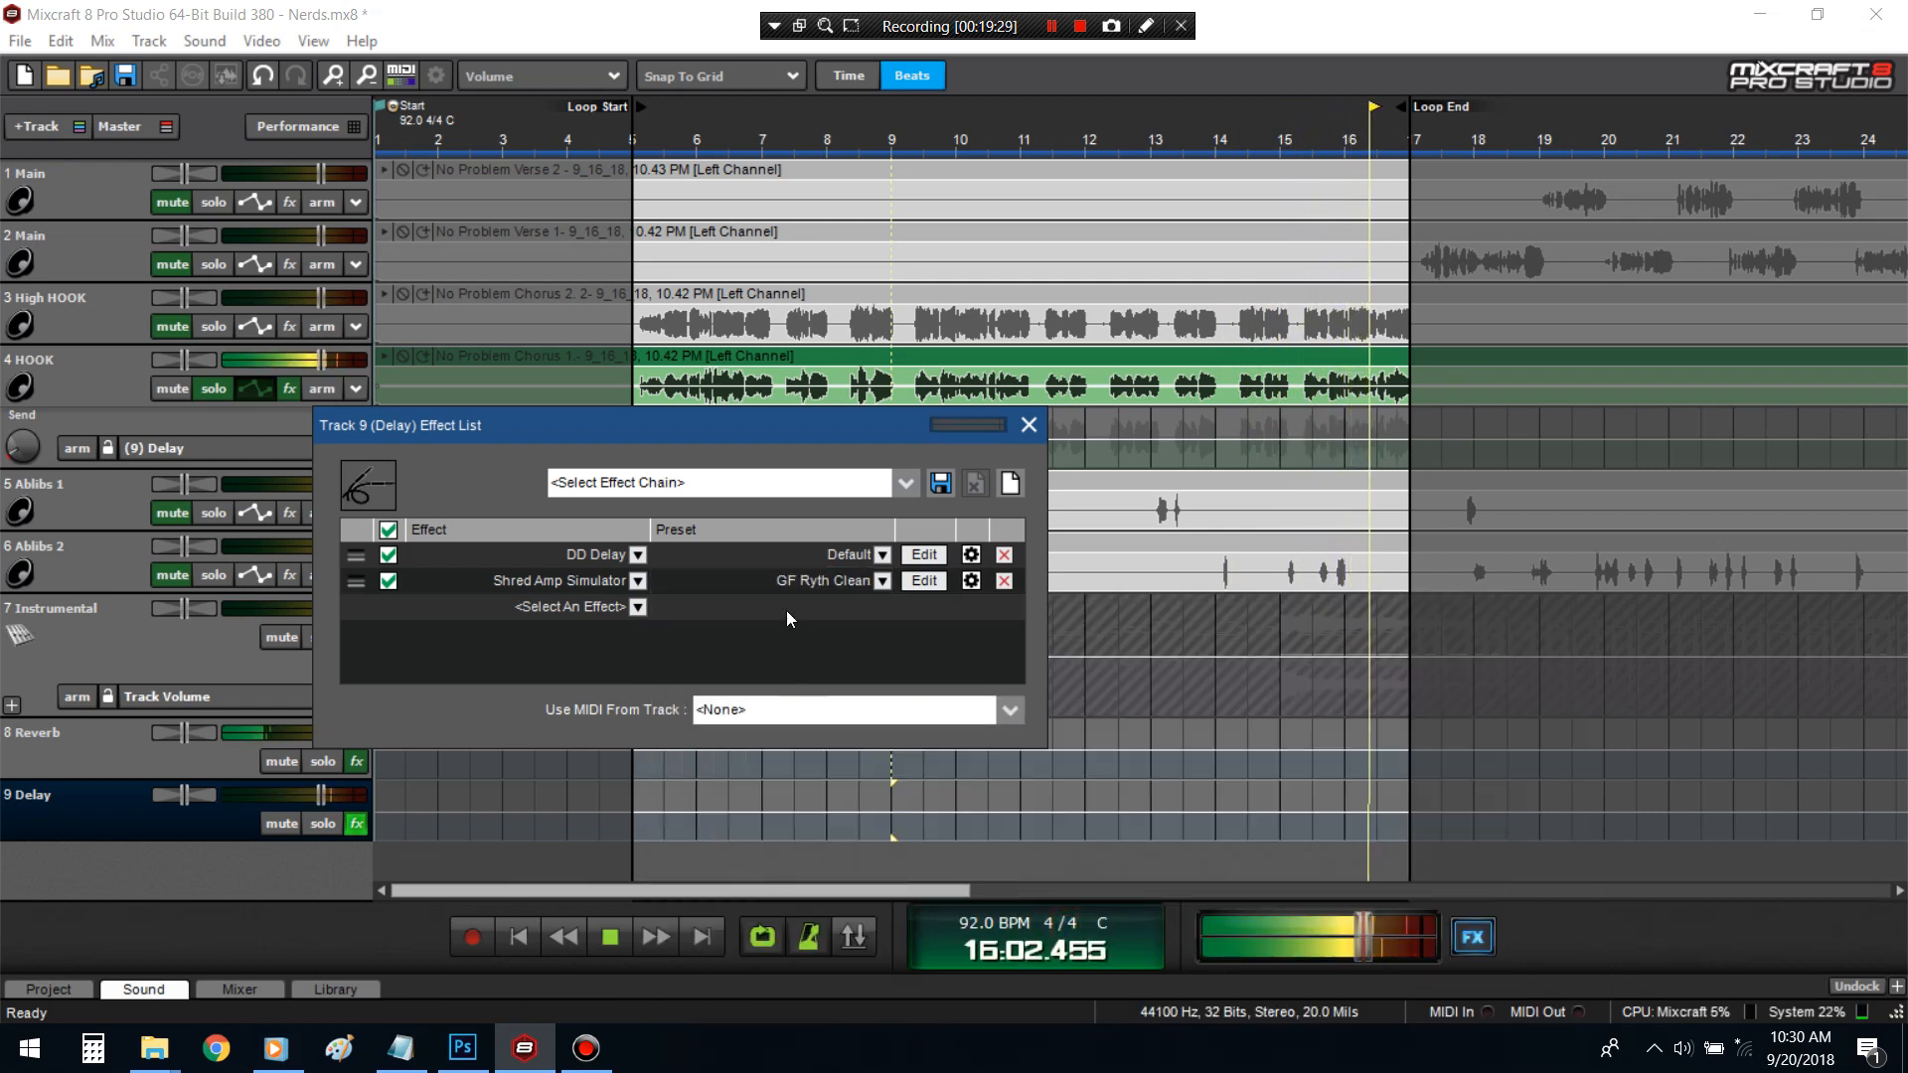
left_click(785, 580)
left_click(1072, 961)
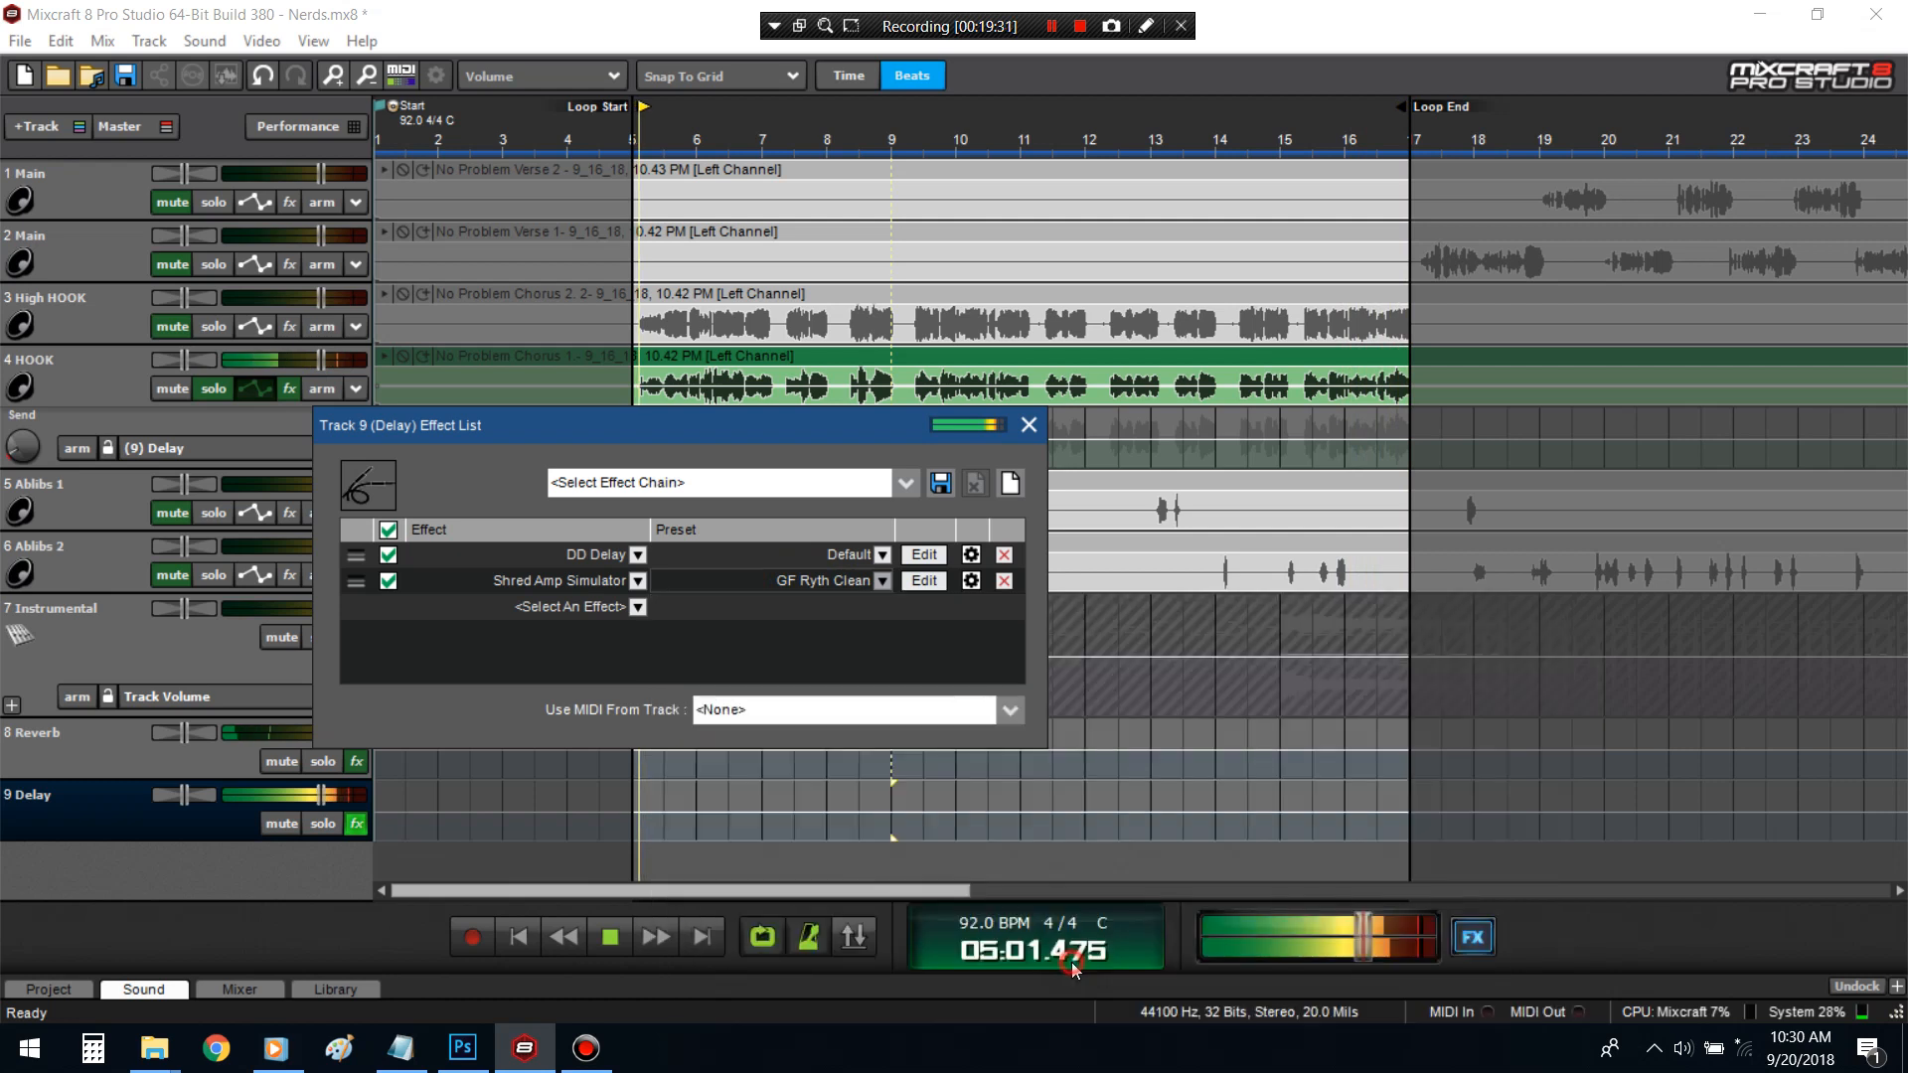
- Try the Crunch Echo Fade Right, You Hate Me and Hot American FUZZ presets on Shred Amp Simulator
left_click(799, 584)
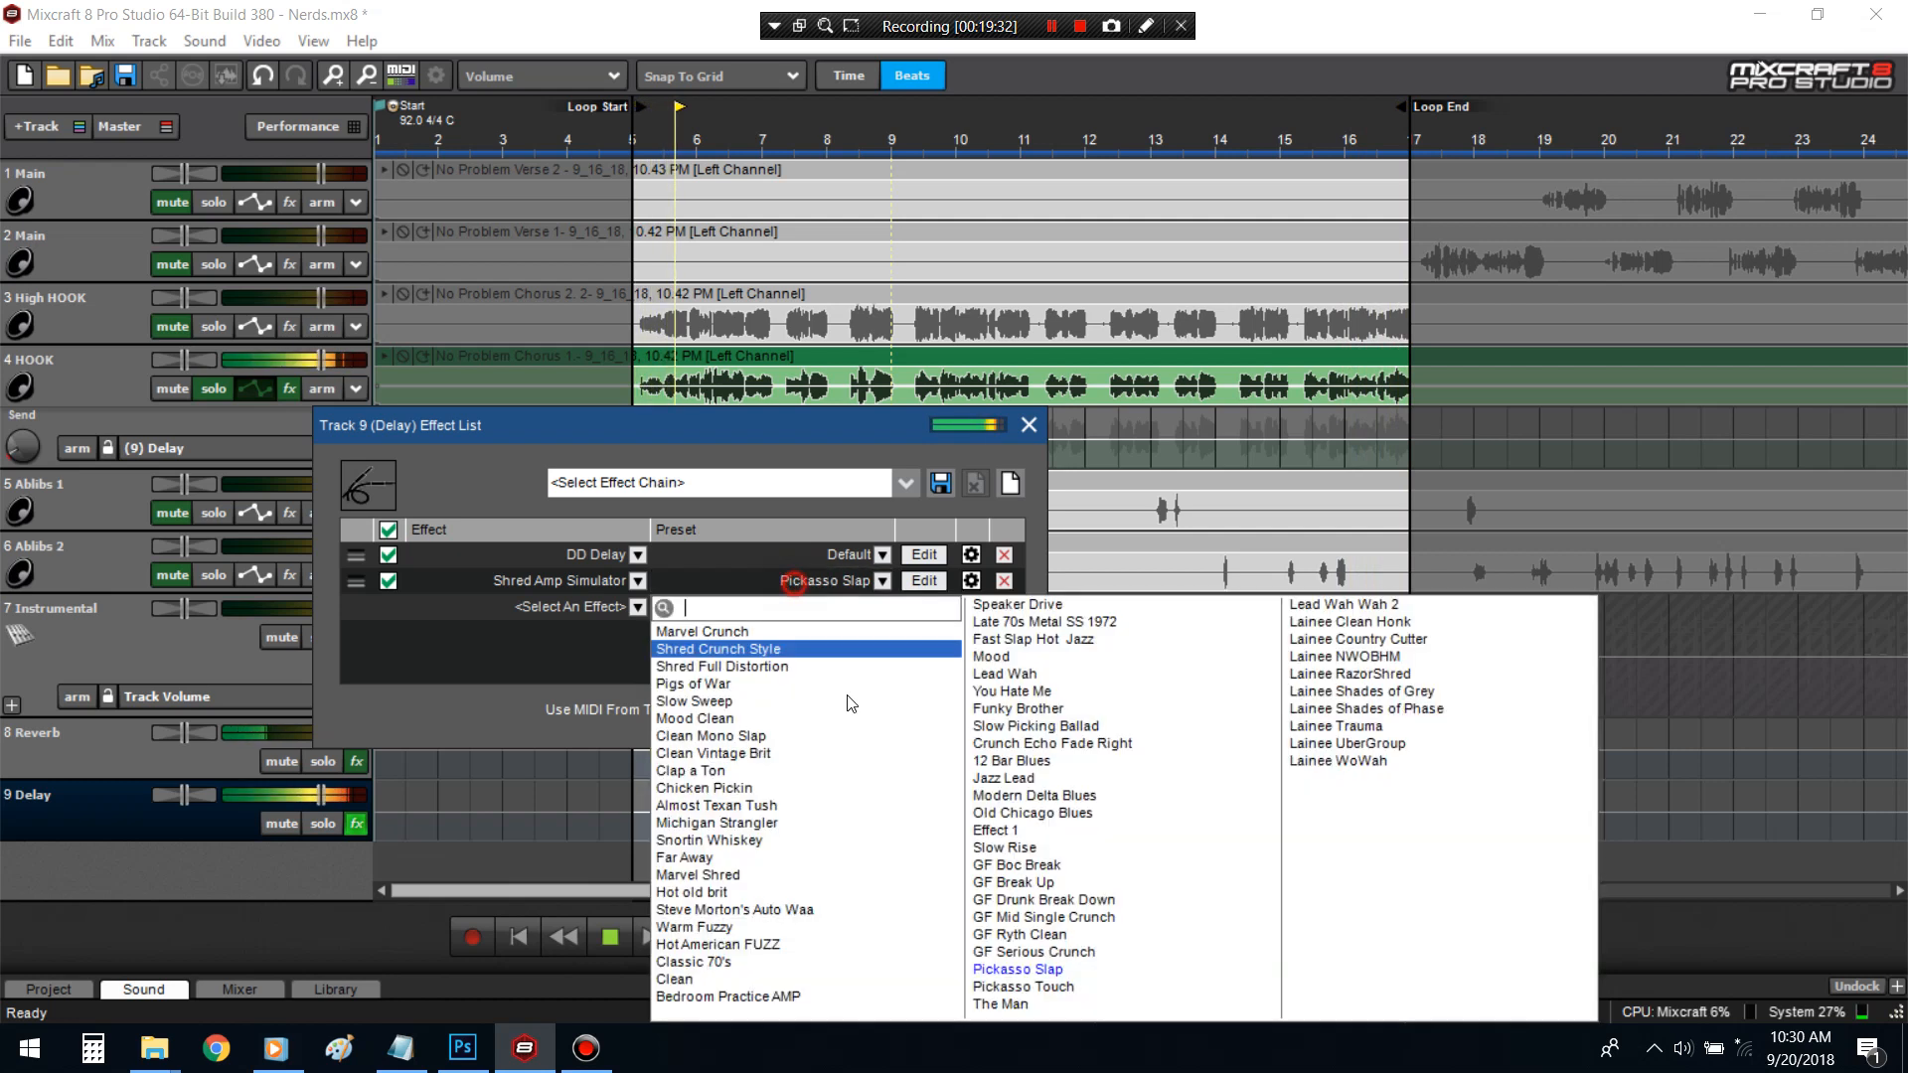
left_click(1006, 743)
left_click(825, 580)
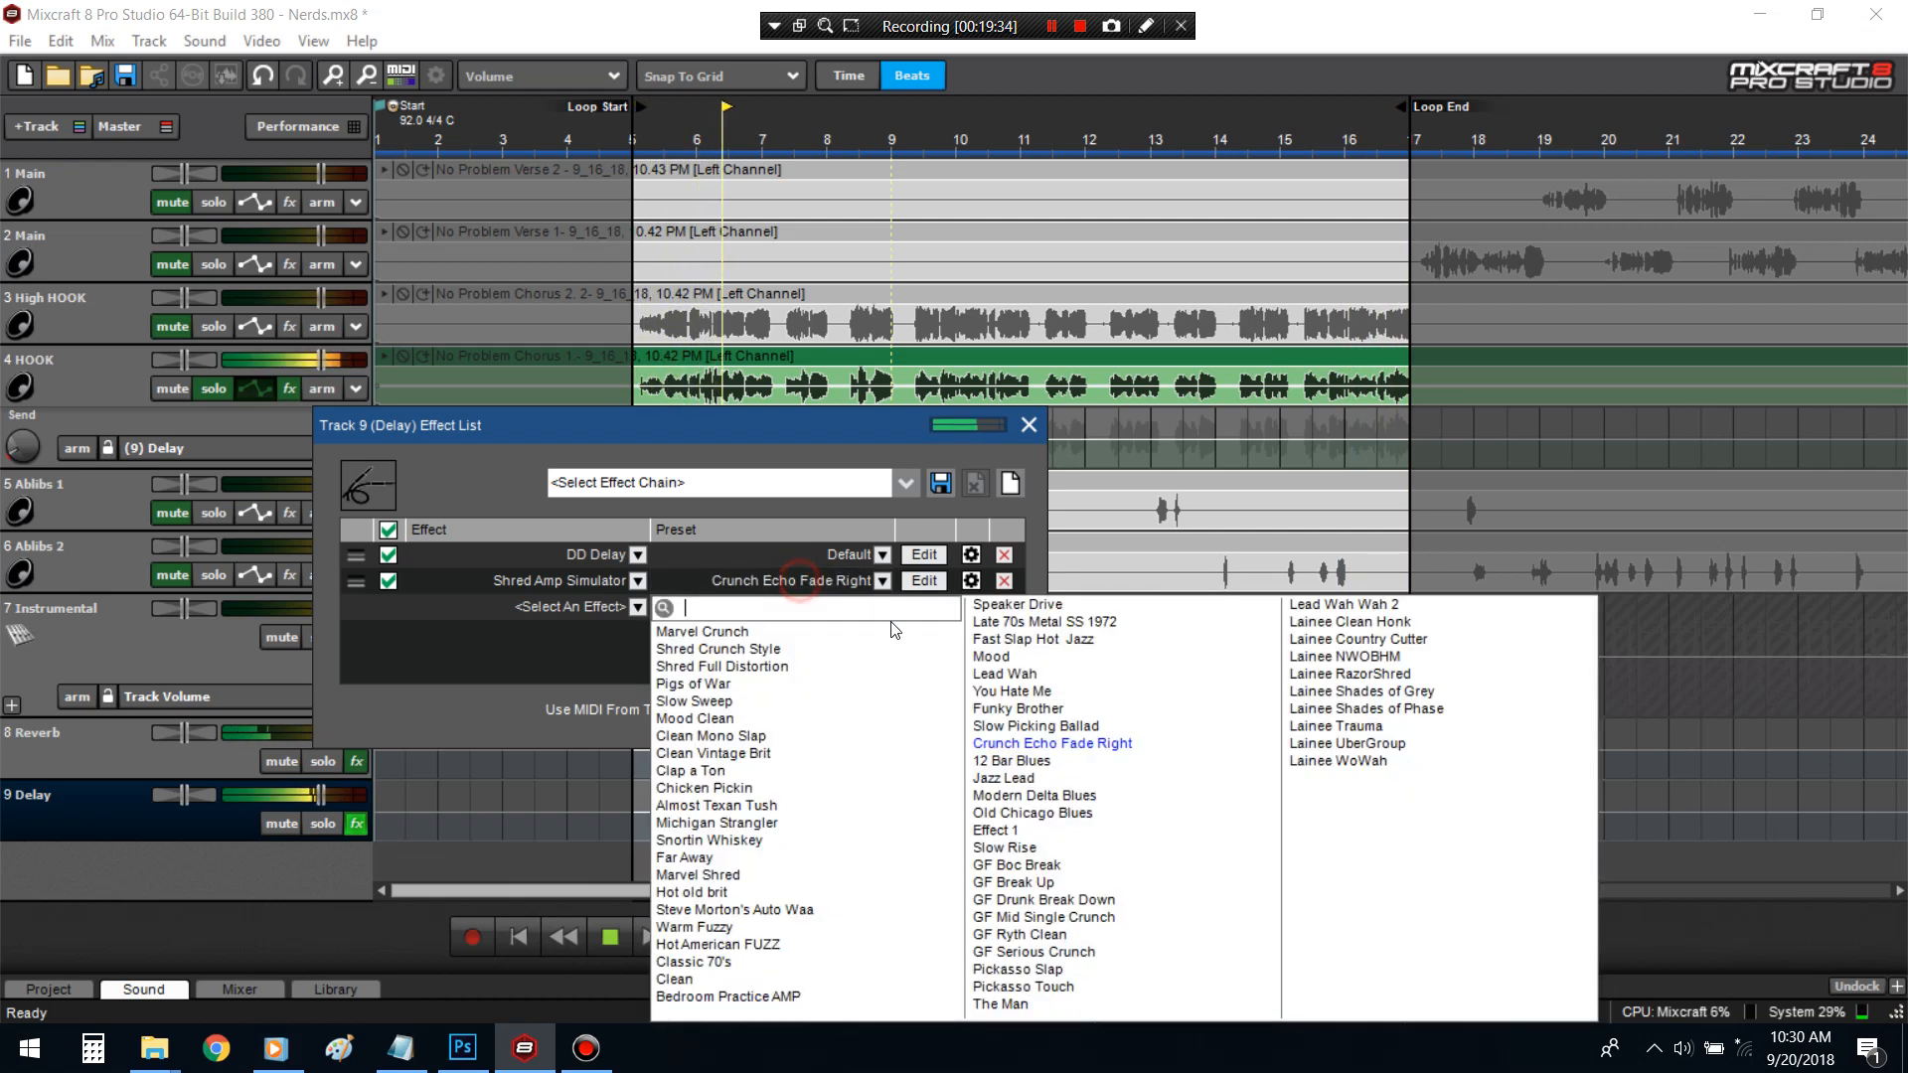
left_click(1038, 692)
left_click(857, 590)
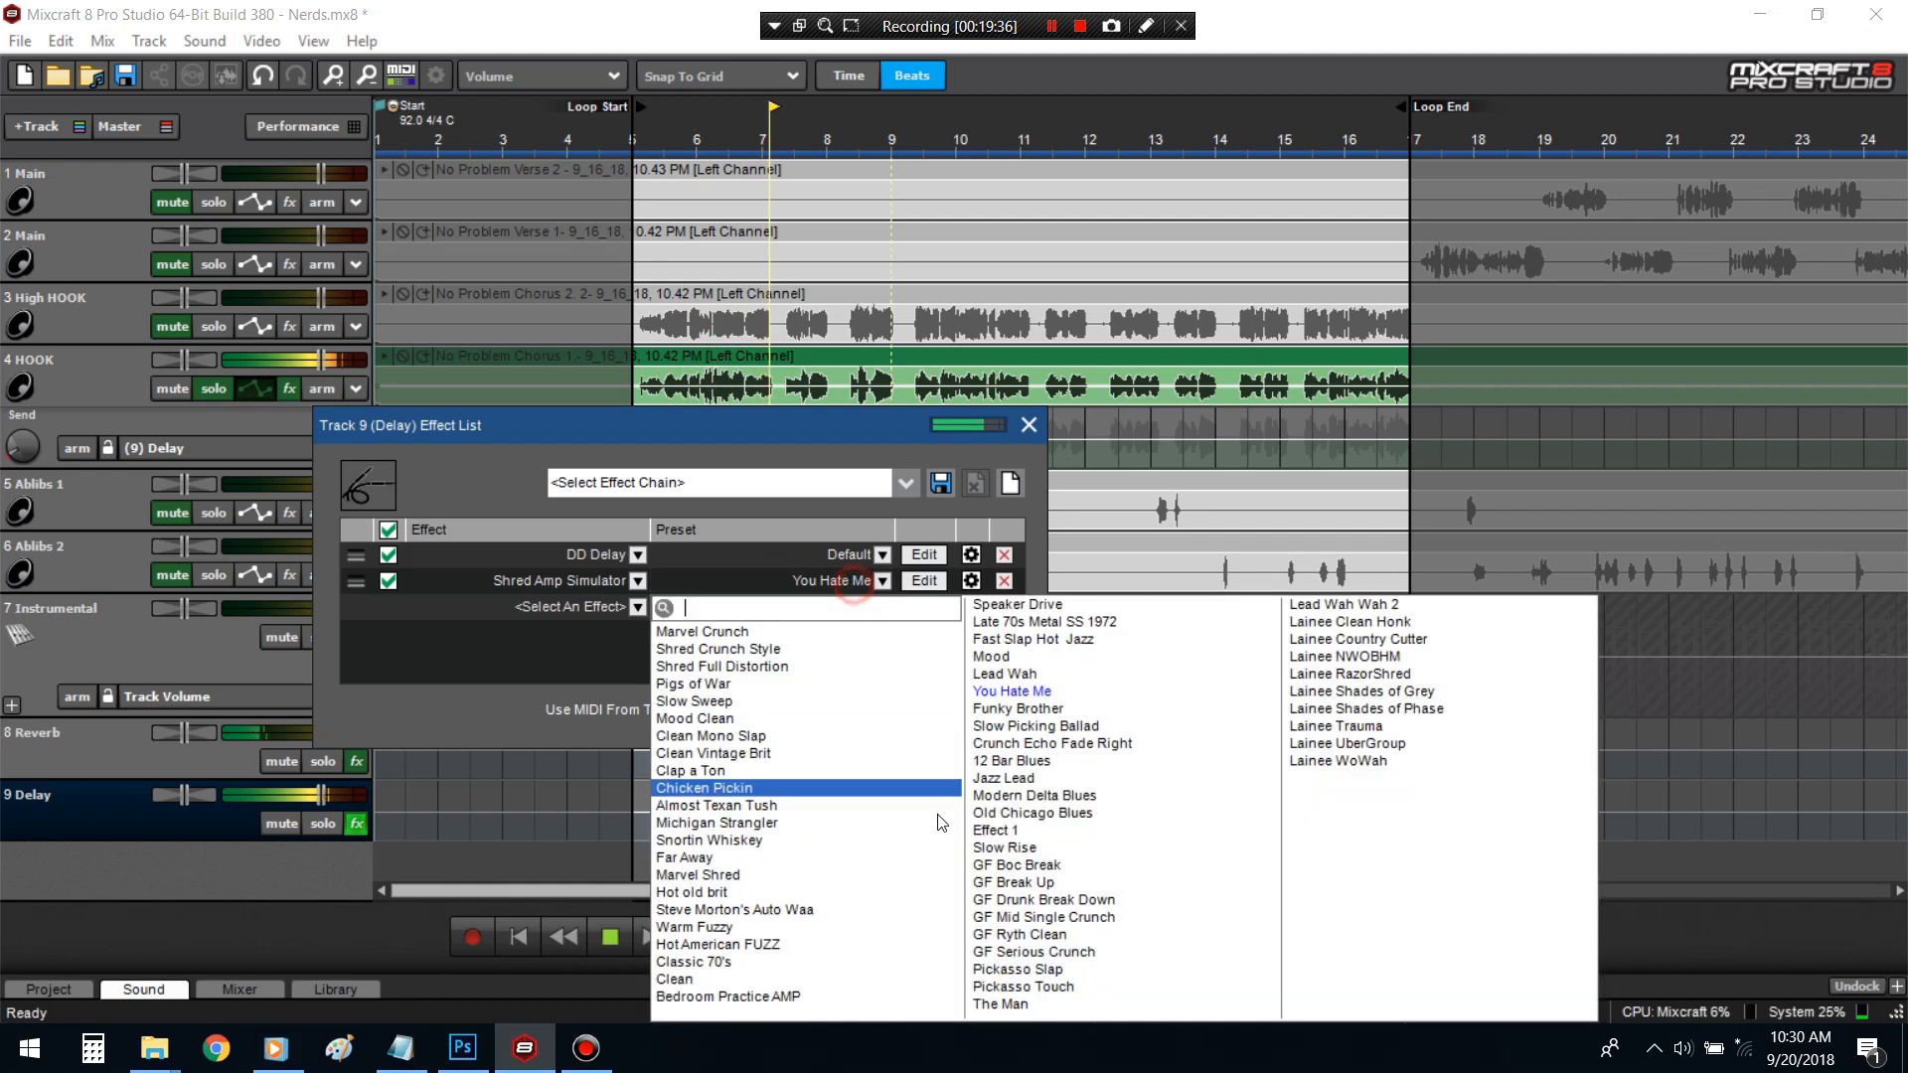
left_click(829, 949)
- Set Shred Amp Simulator to the Clean preset, listen briefly and stop playback
left_click(767, 582)
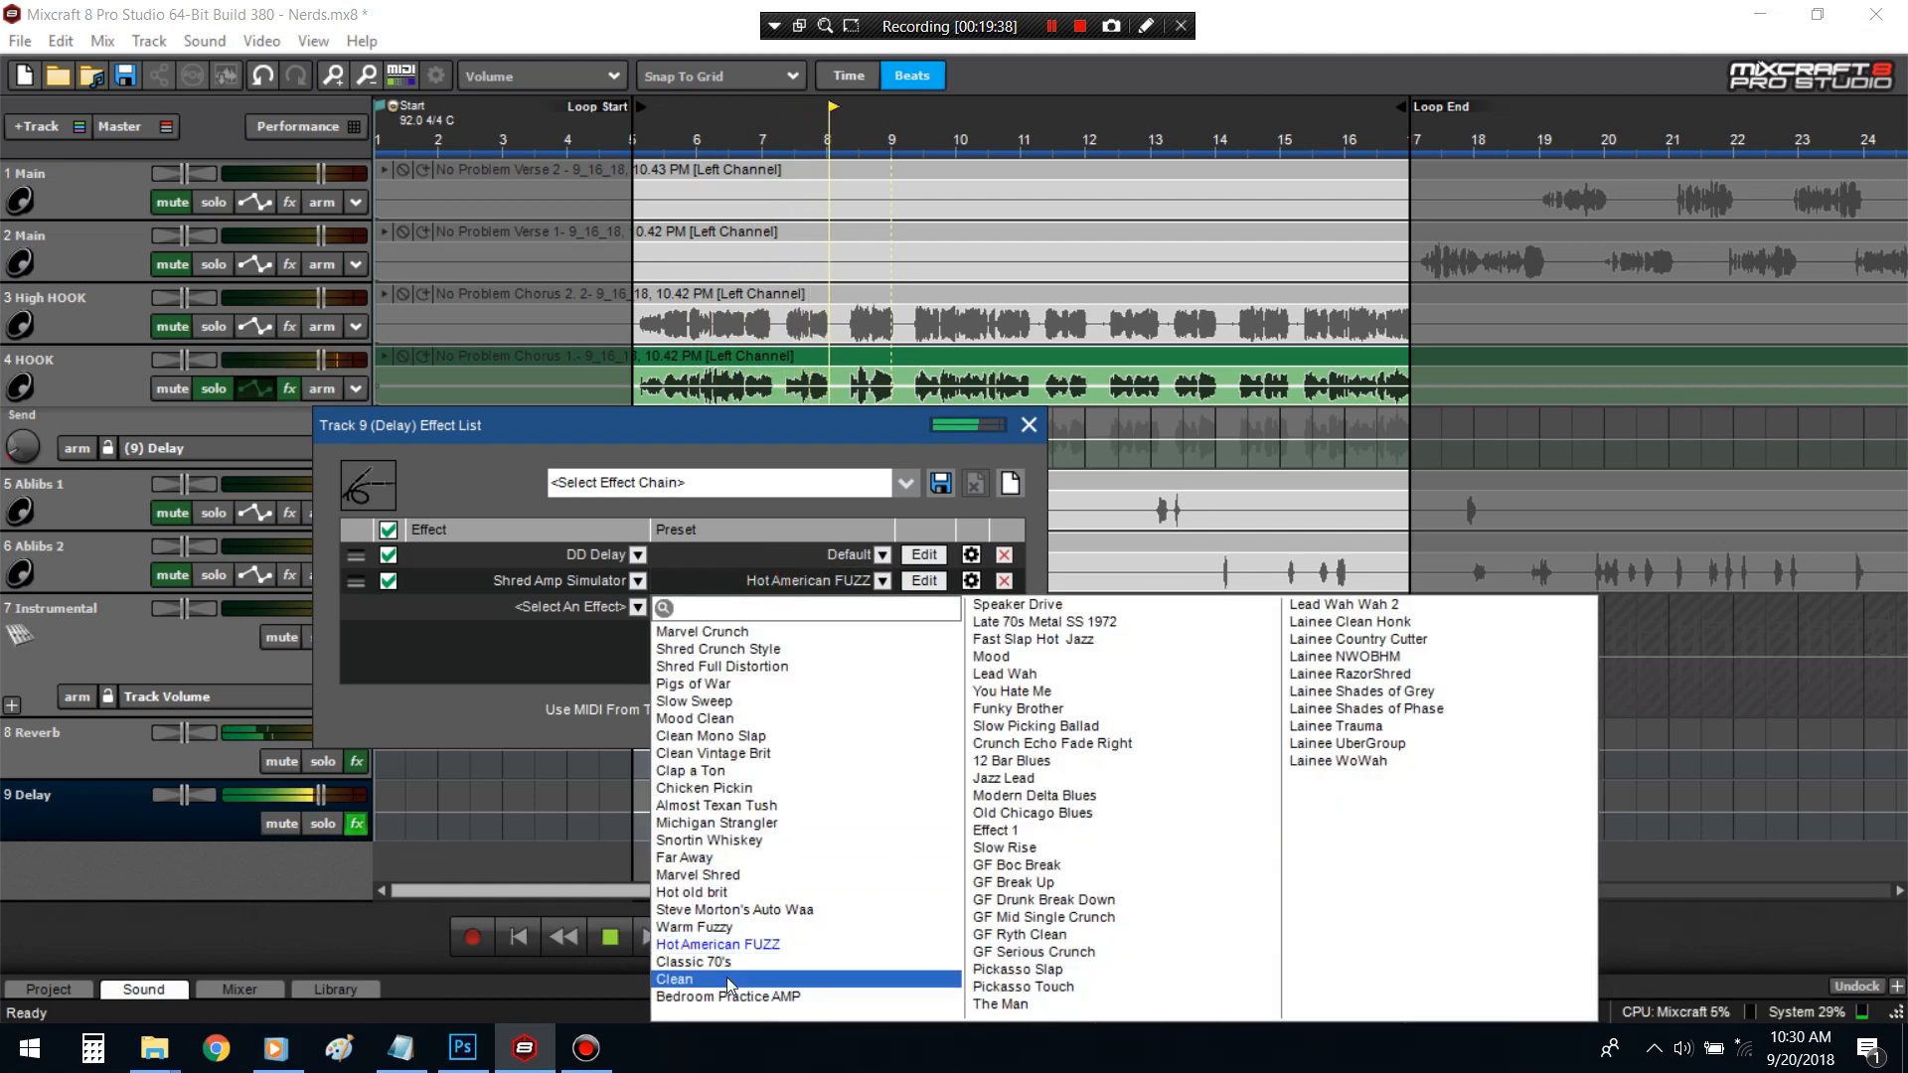
left_click(730, 981)
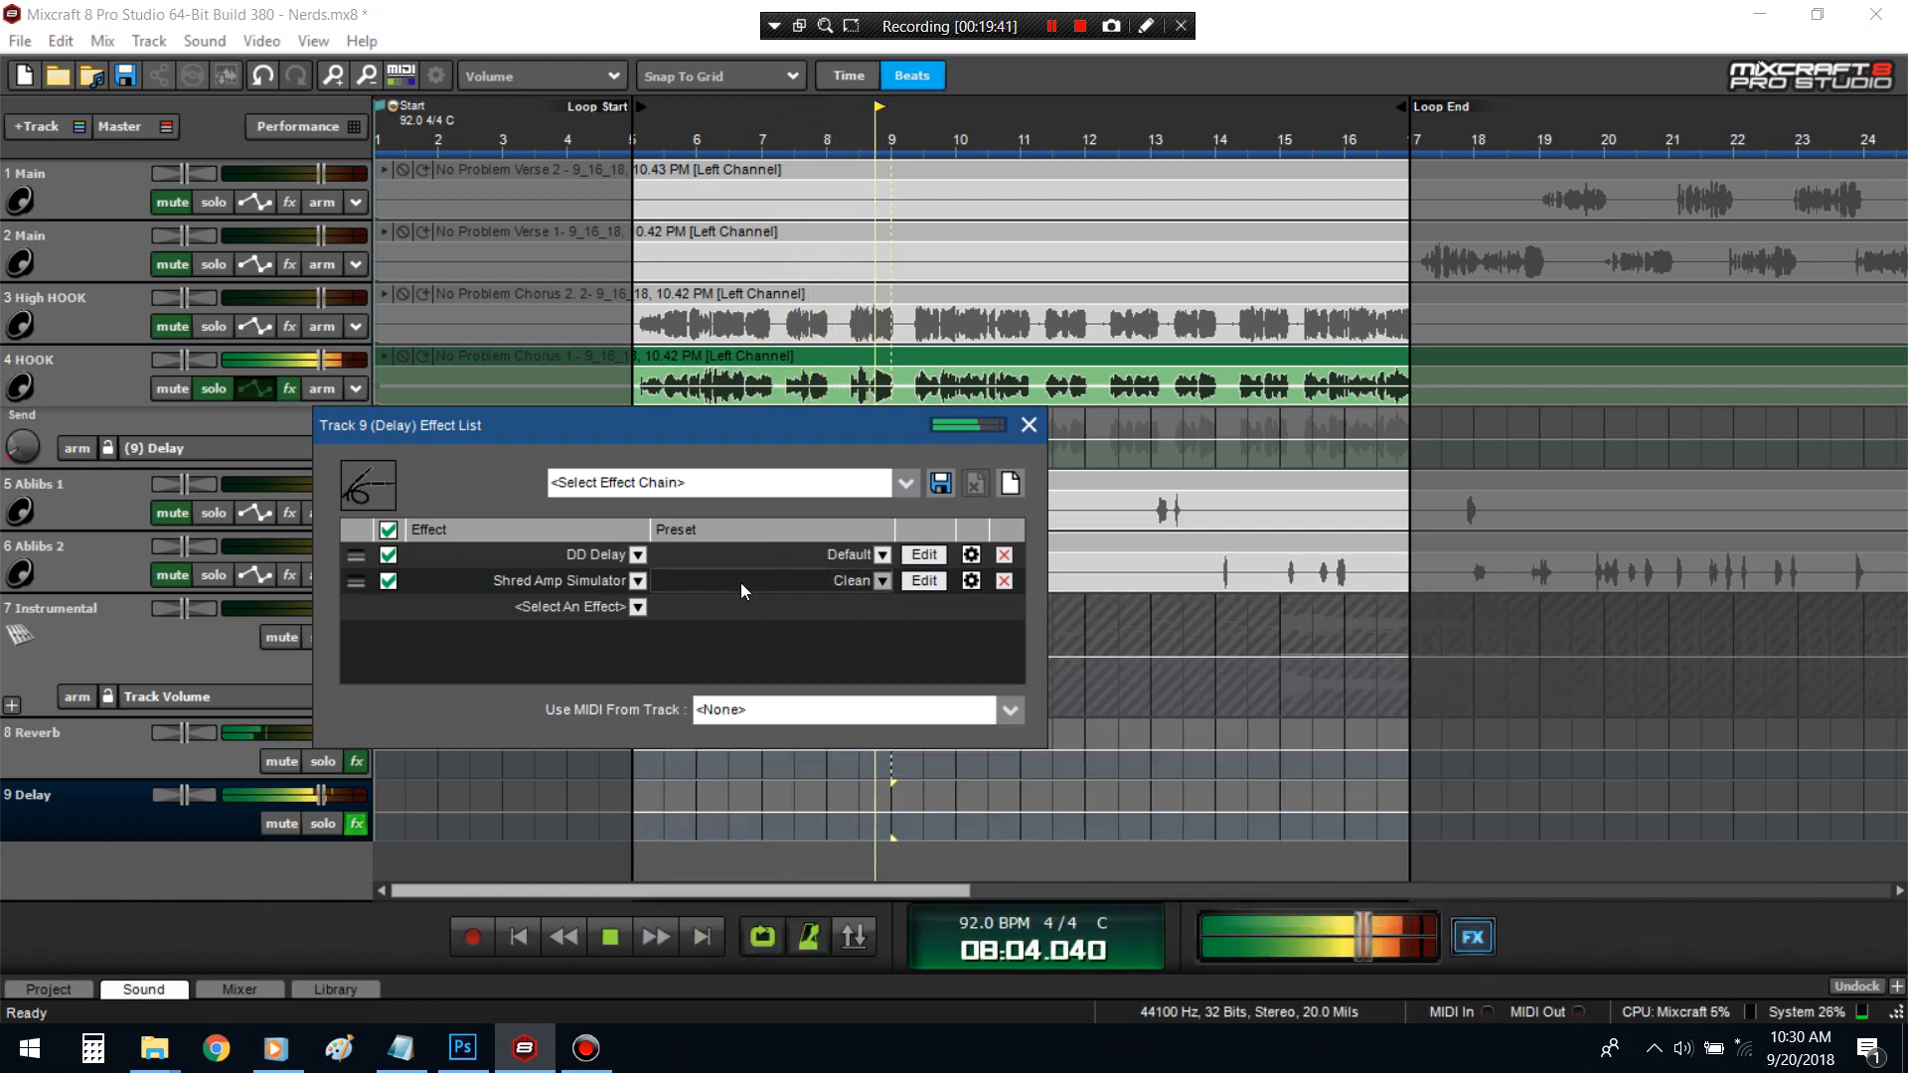
key("space")
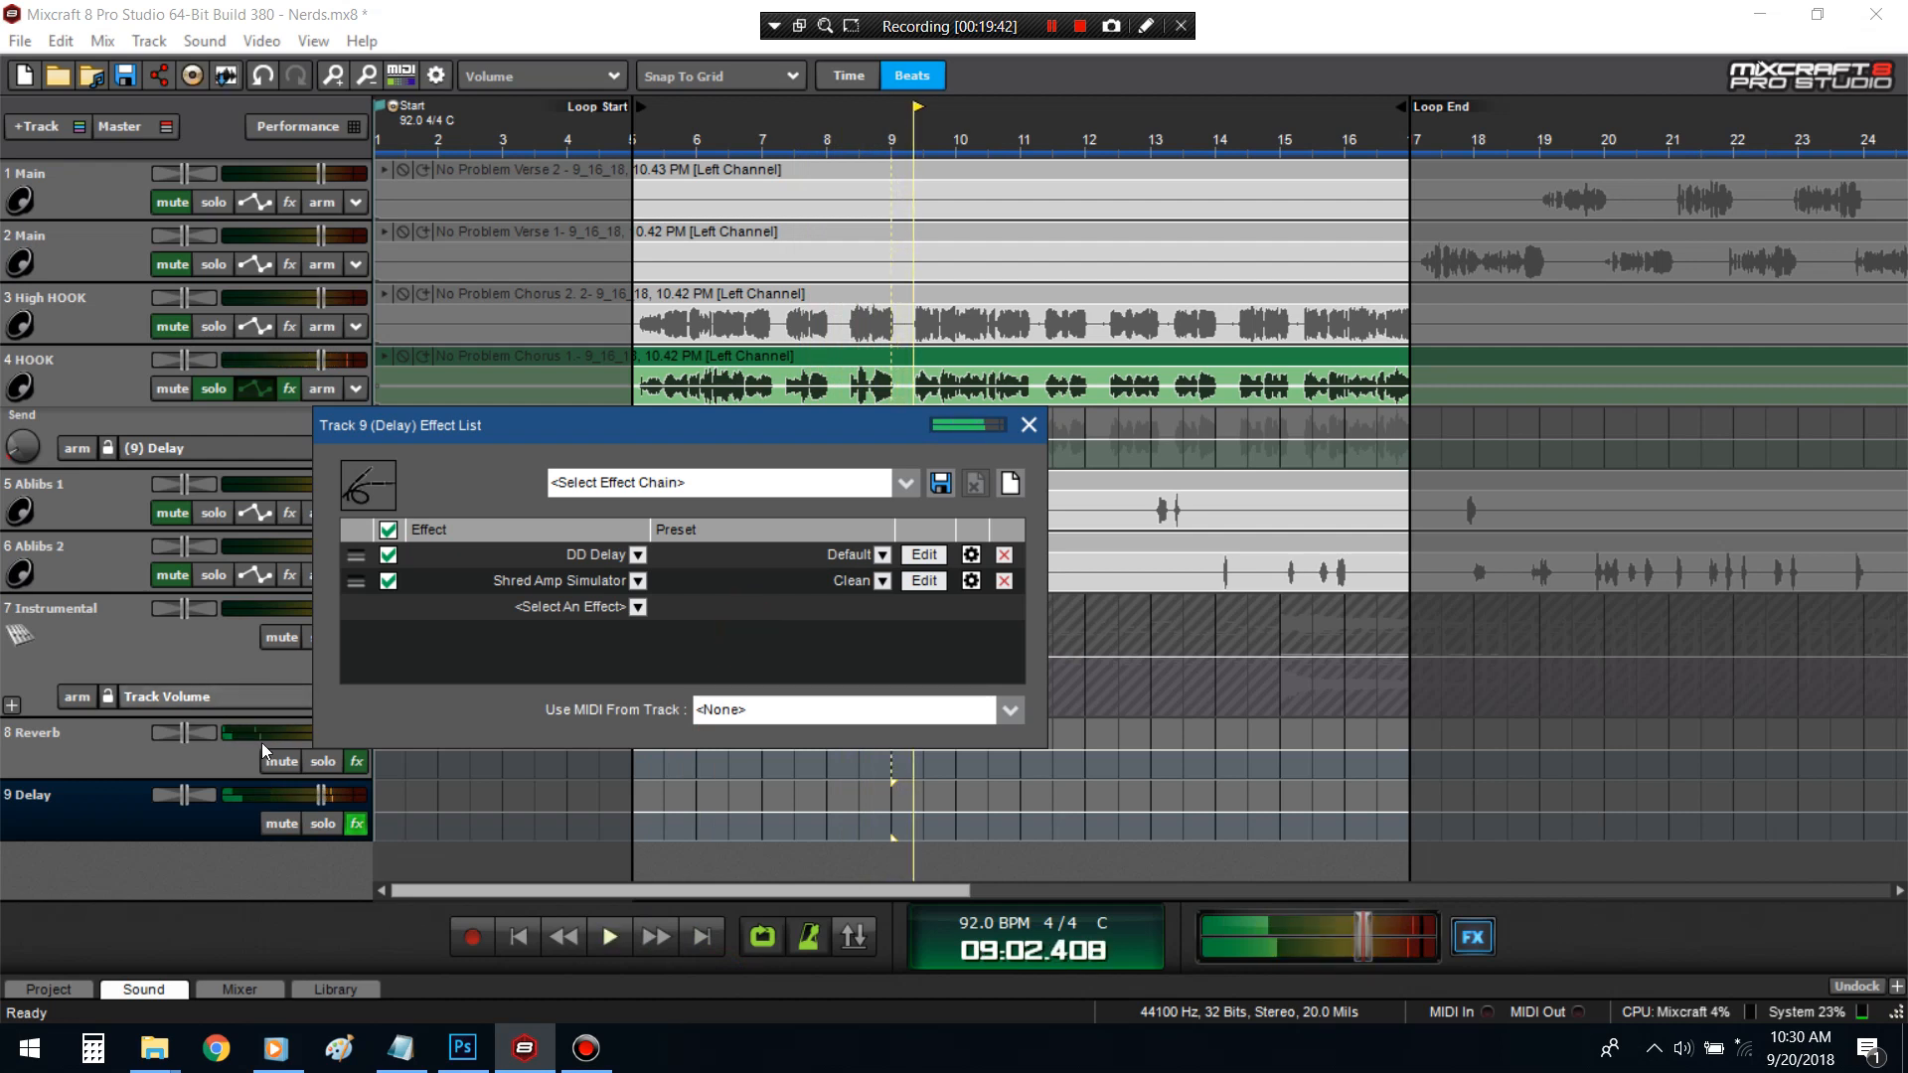
- Unsolo the HOOK track with its send lane hidden and play the loop from around bar 6
left_click(204, 378)
left_click(726, 123)
key("space")
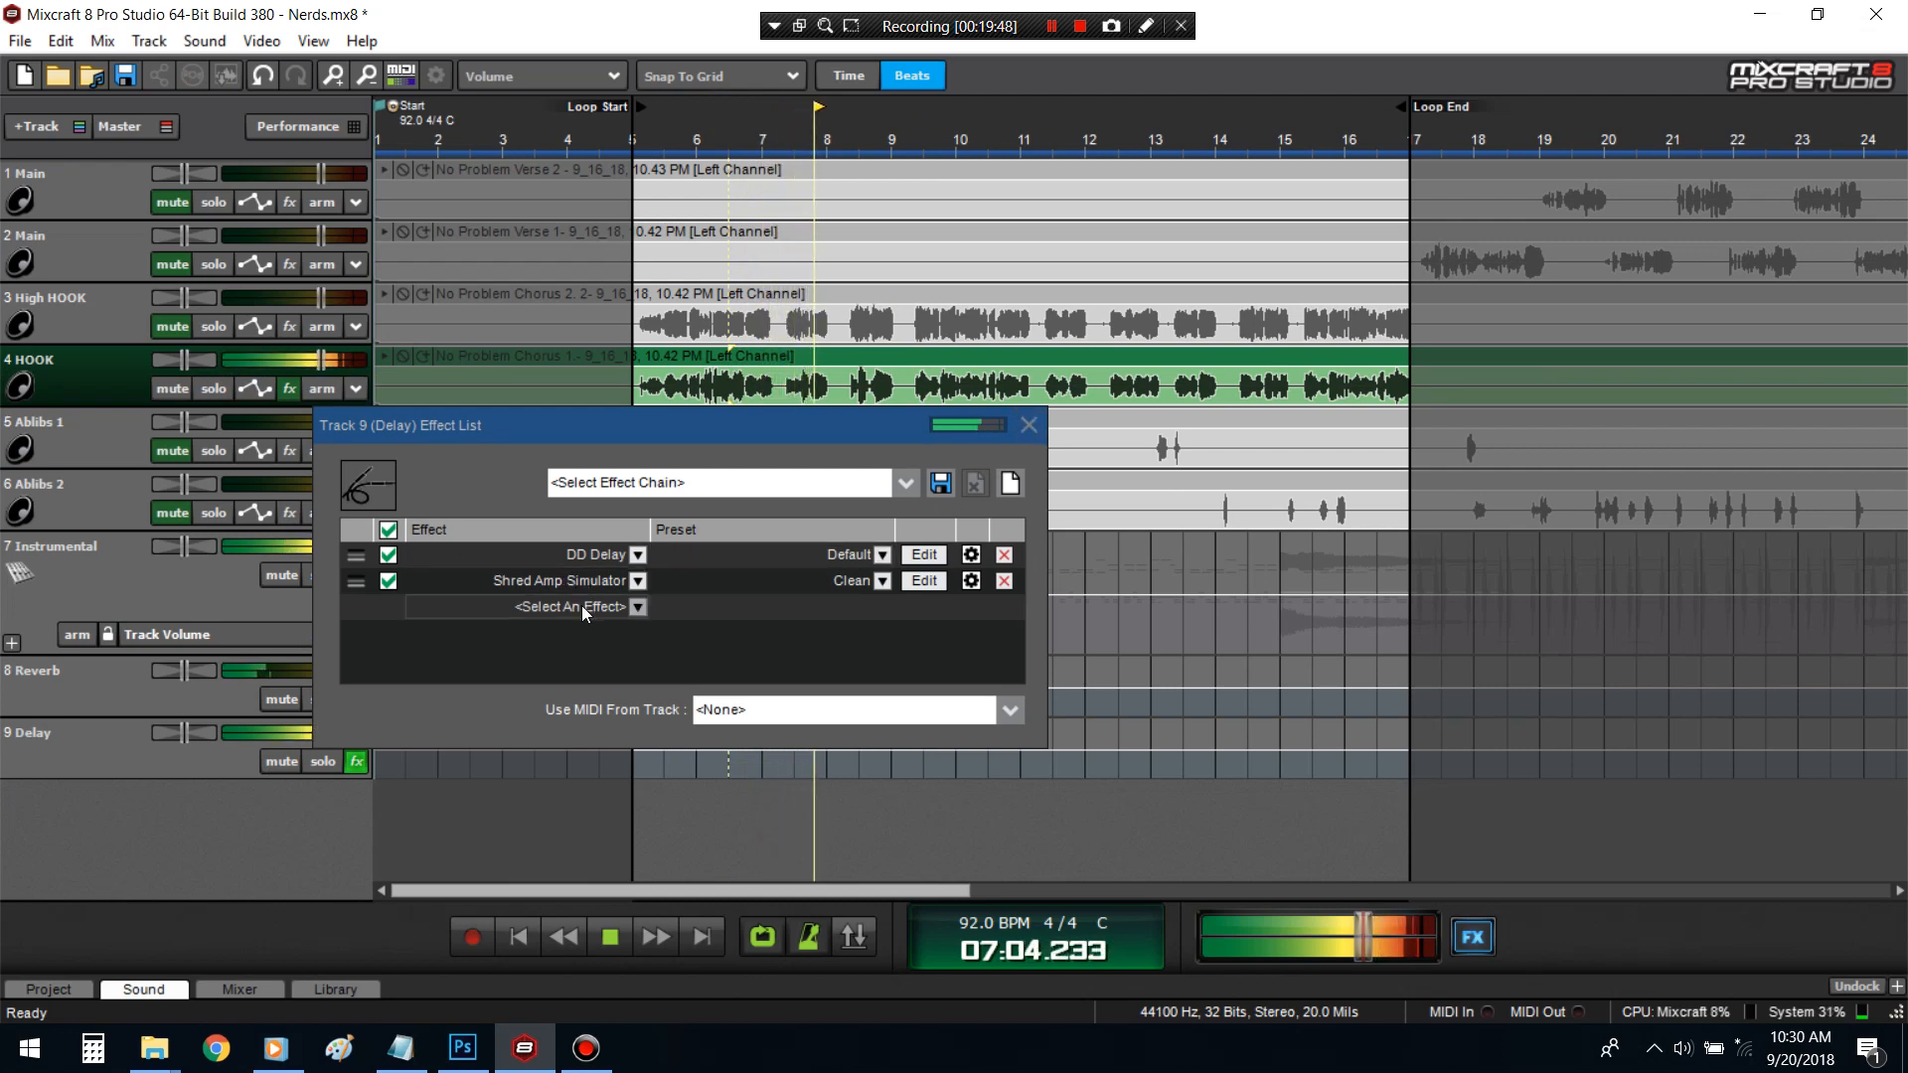
- Add DD DualFilter after Shred Amp Simulator on the Delay track
left_click(624, 606)
scroll(557, 795, "down", 5)
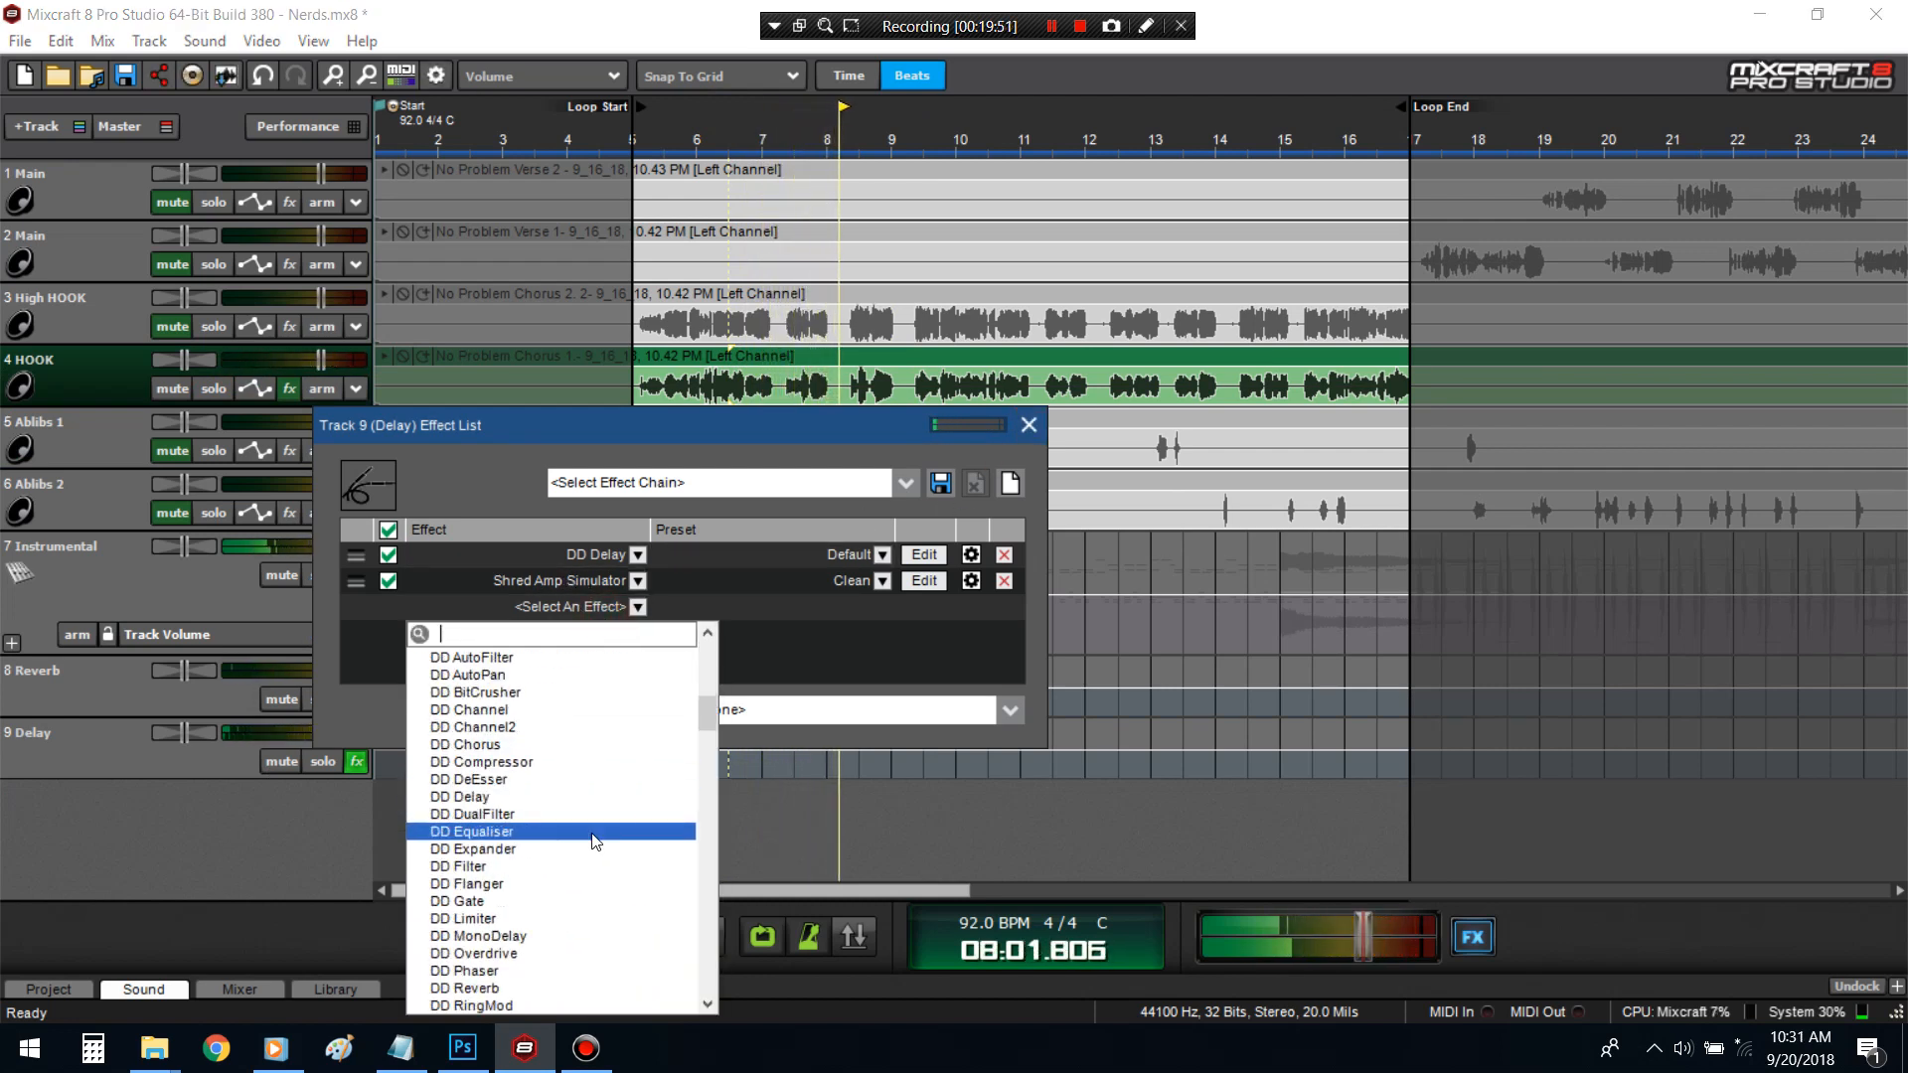
left_click(507, 815)
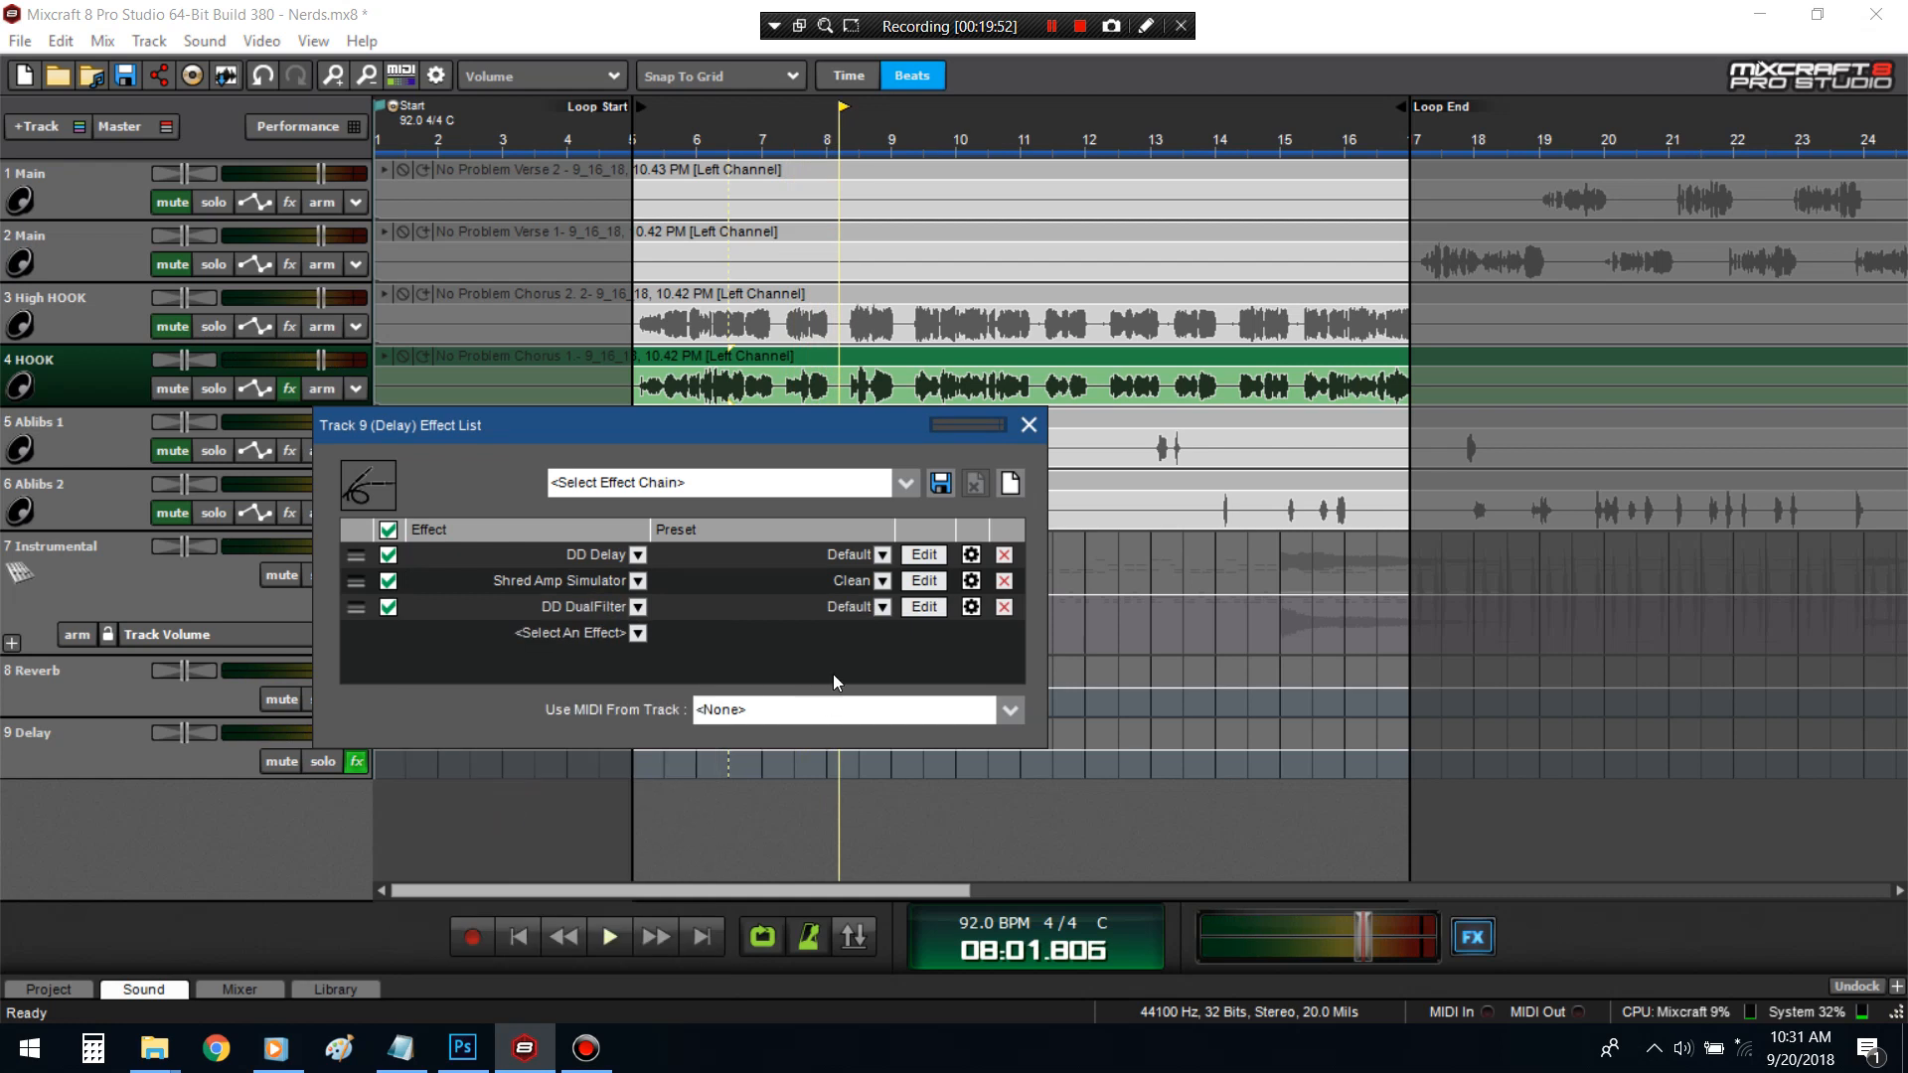
- Lower DD DualFilter's LPF cutoff to about 1545 Hz while playing the soloed Delay track, unsolo it and close the filter settings
left_click(915, 611)
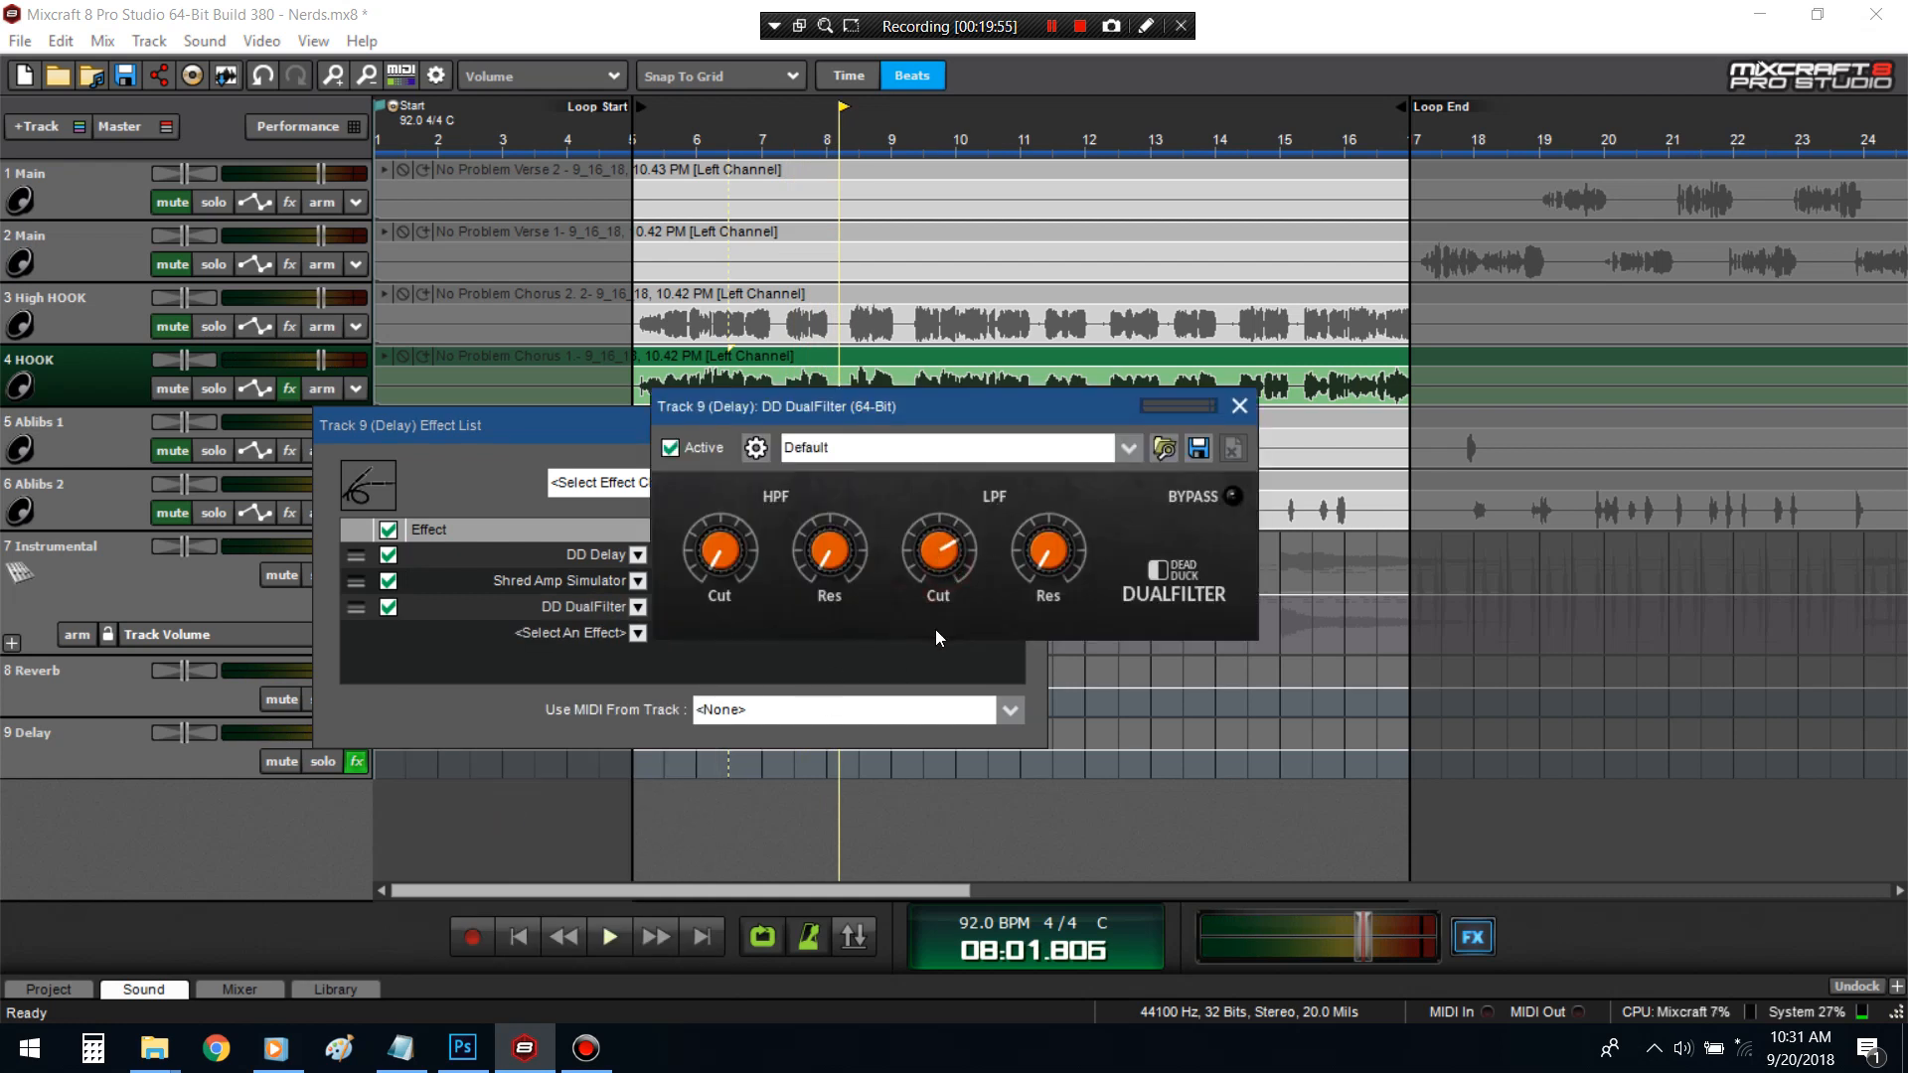
left_click(771, 129)
key("space")
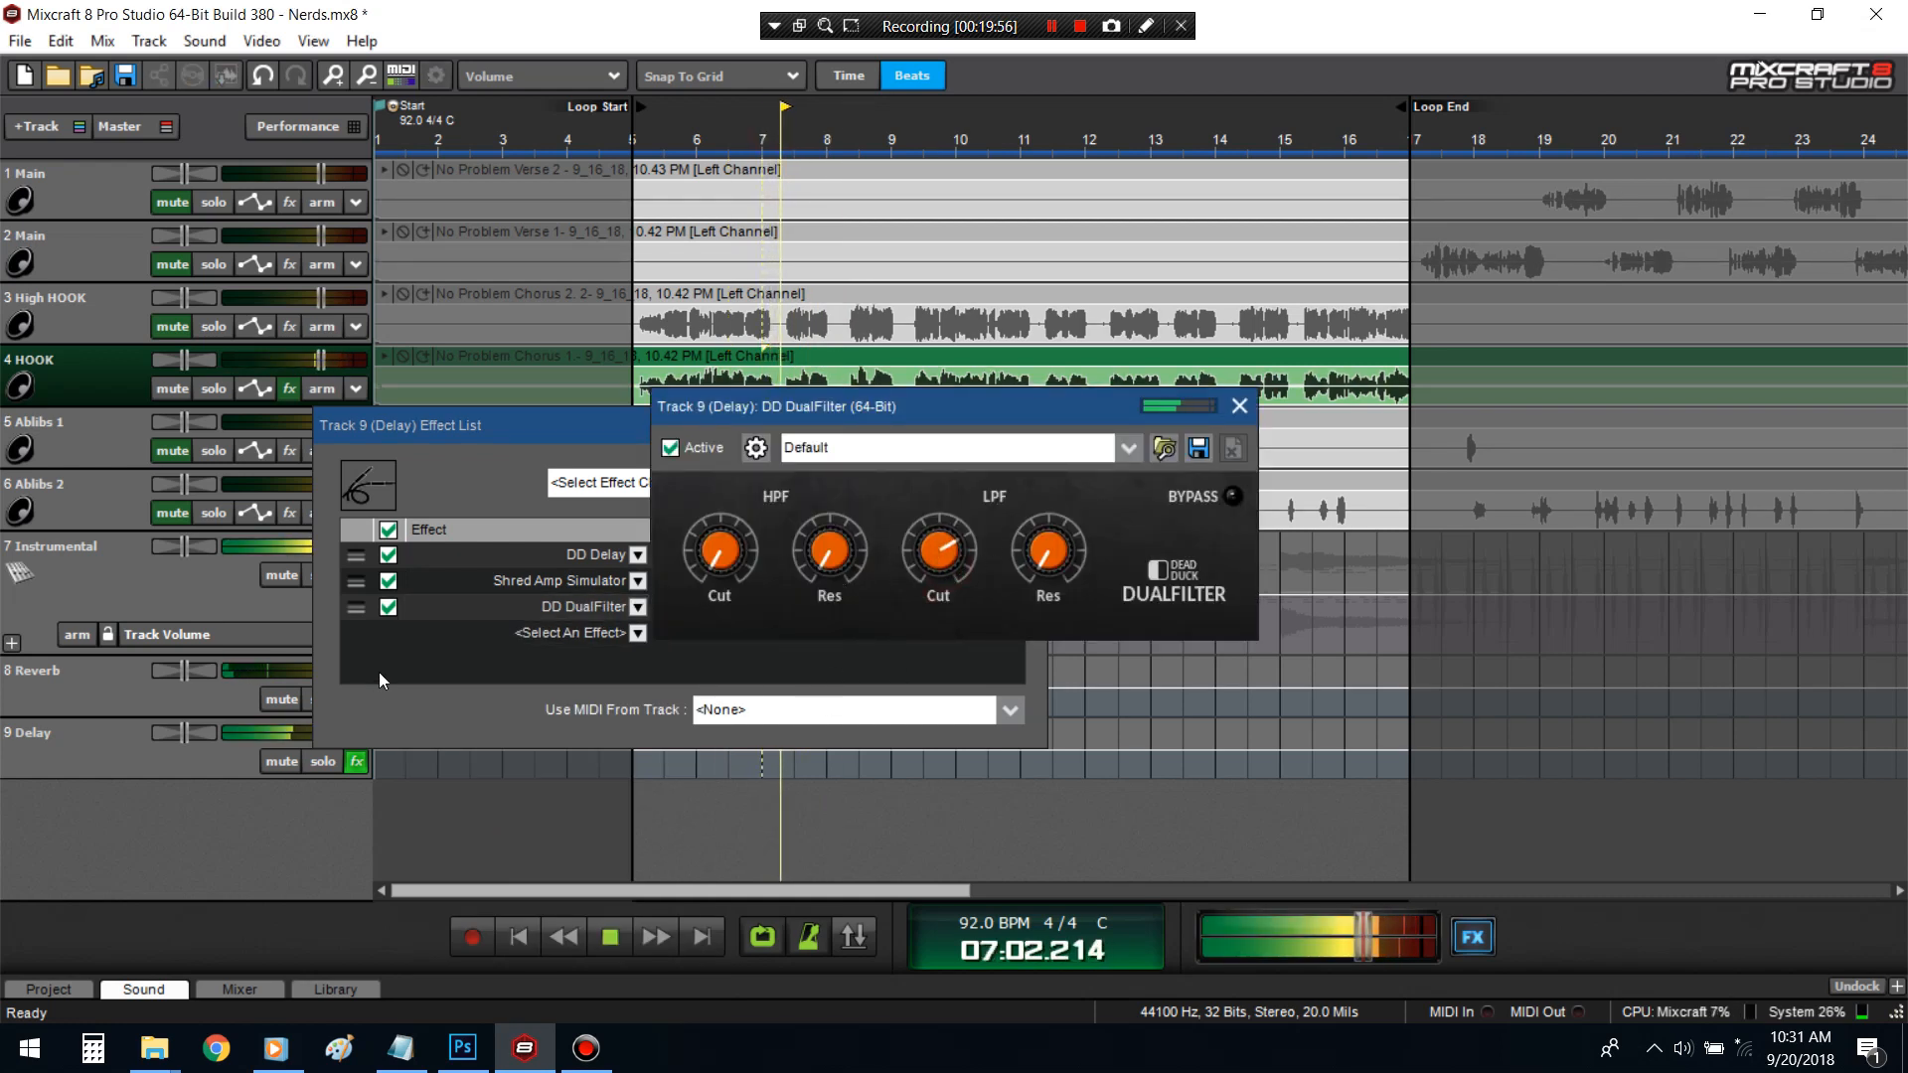
left_click(327, 760)
left_click_drag(934, 555, 938, 622)
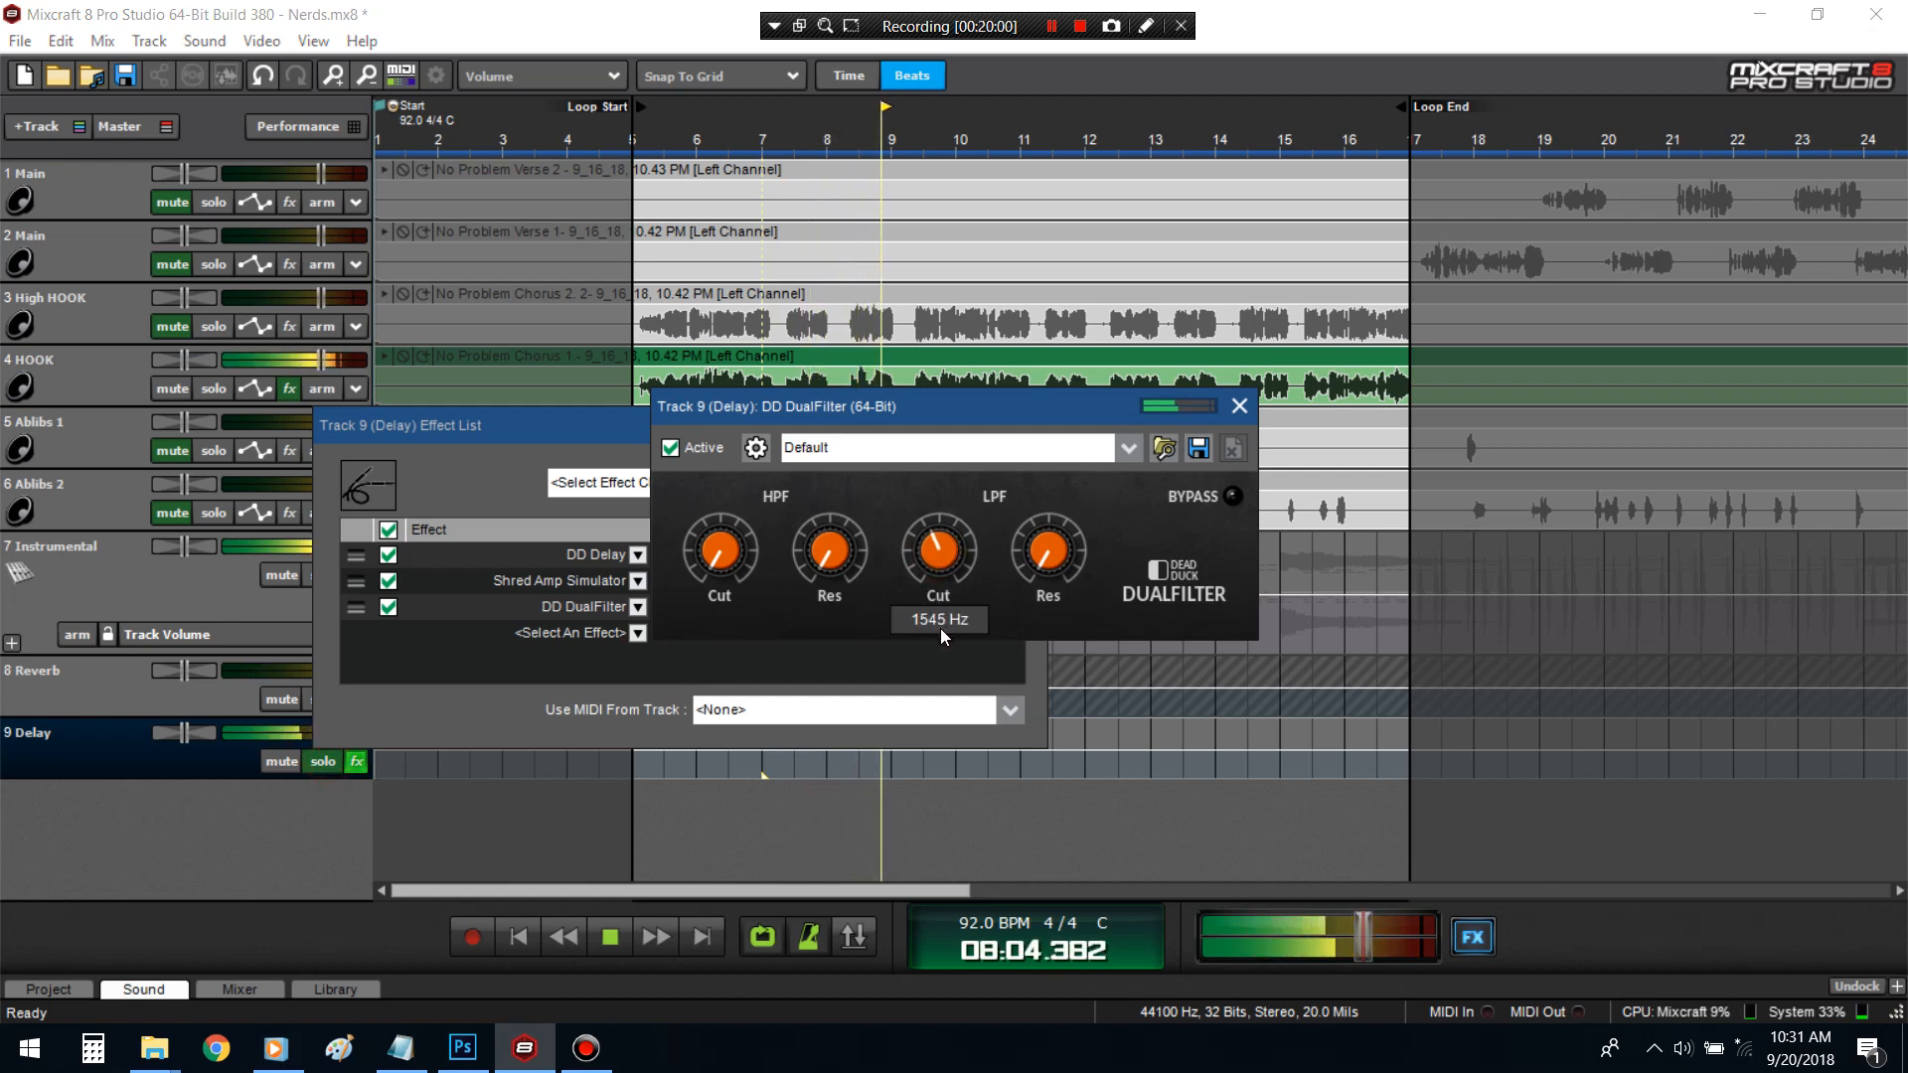
left_click(325, 762)
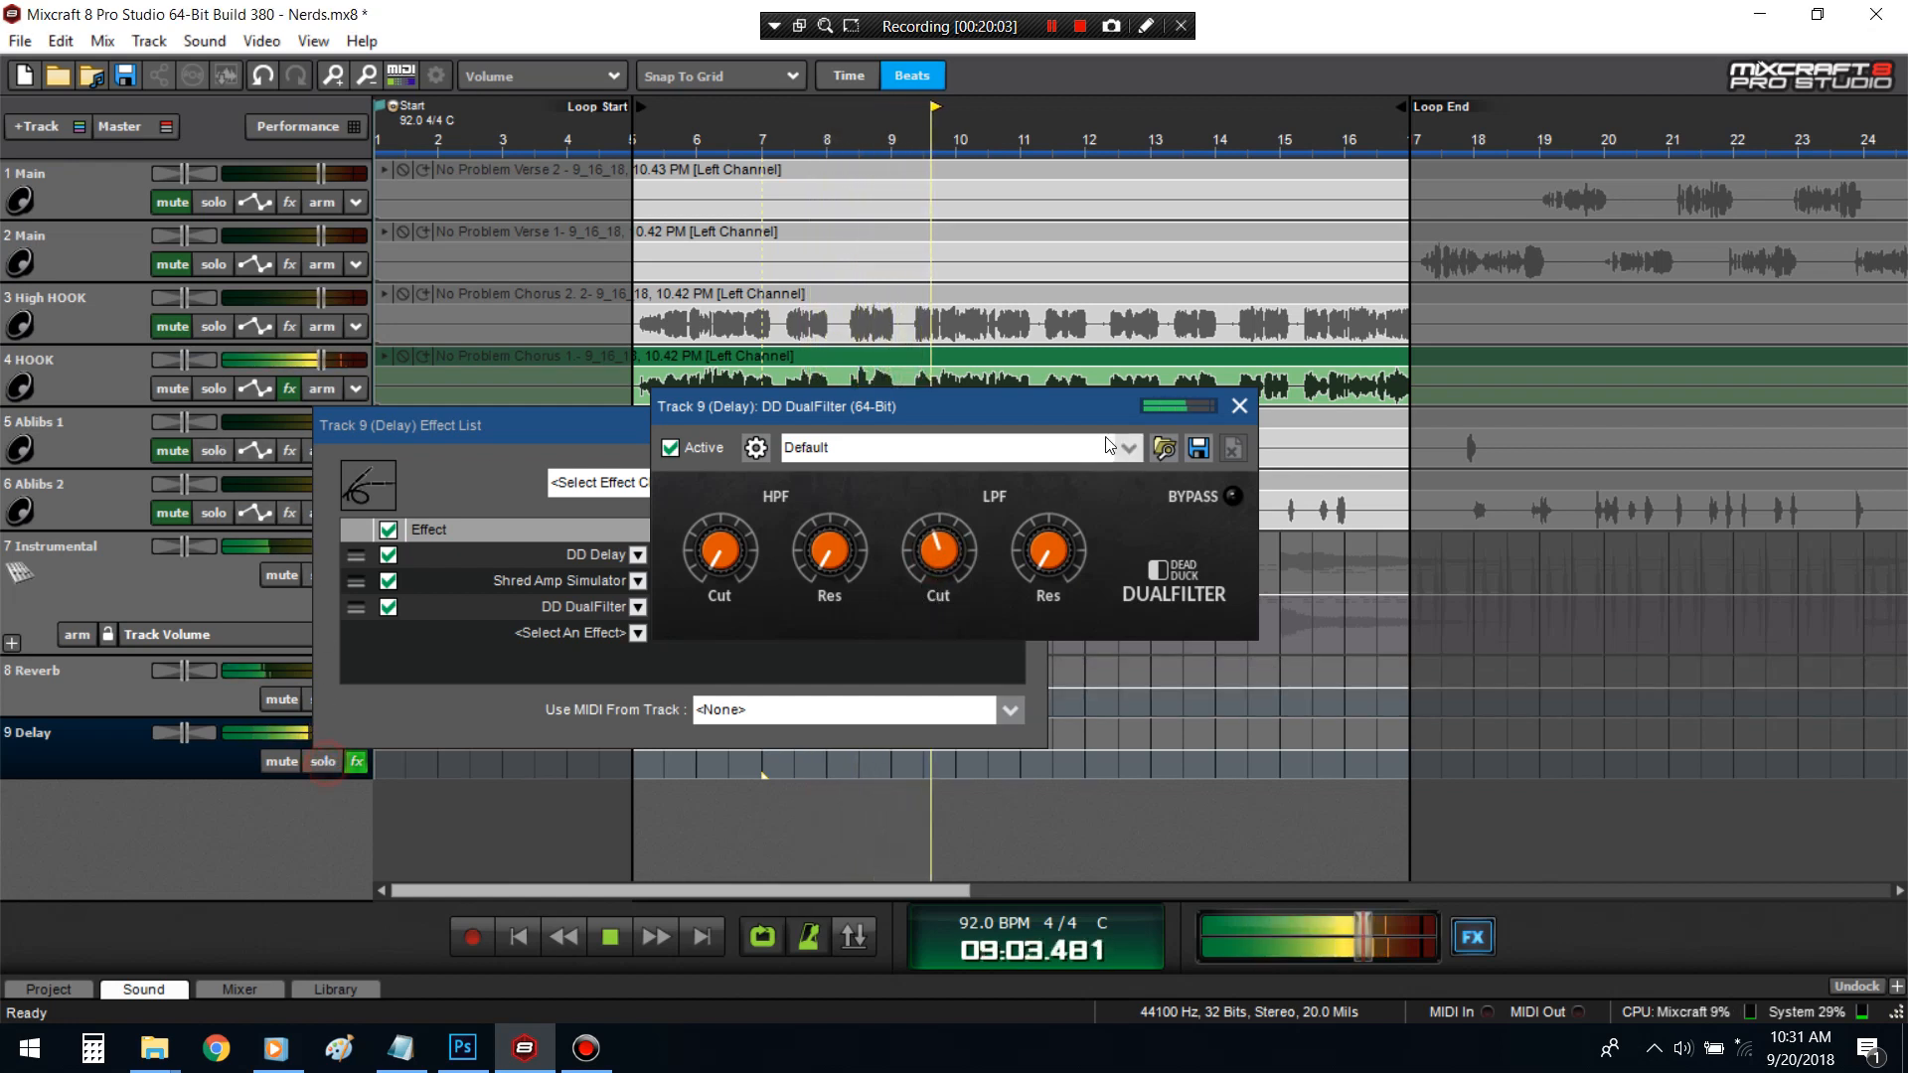
left_click(1237, 406)
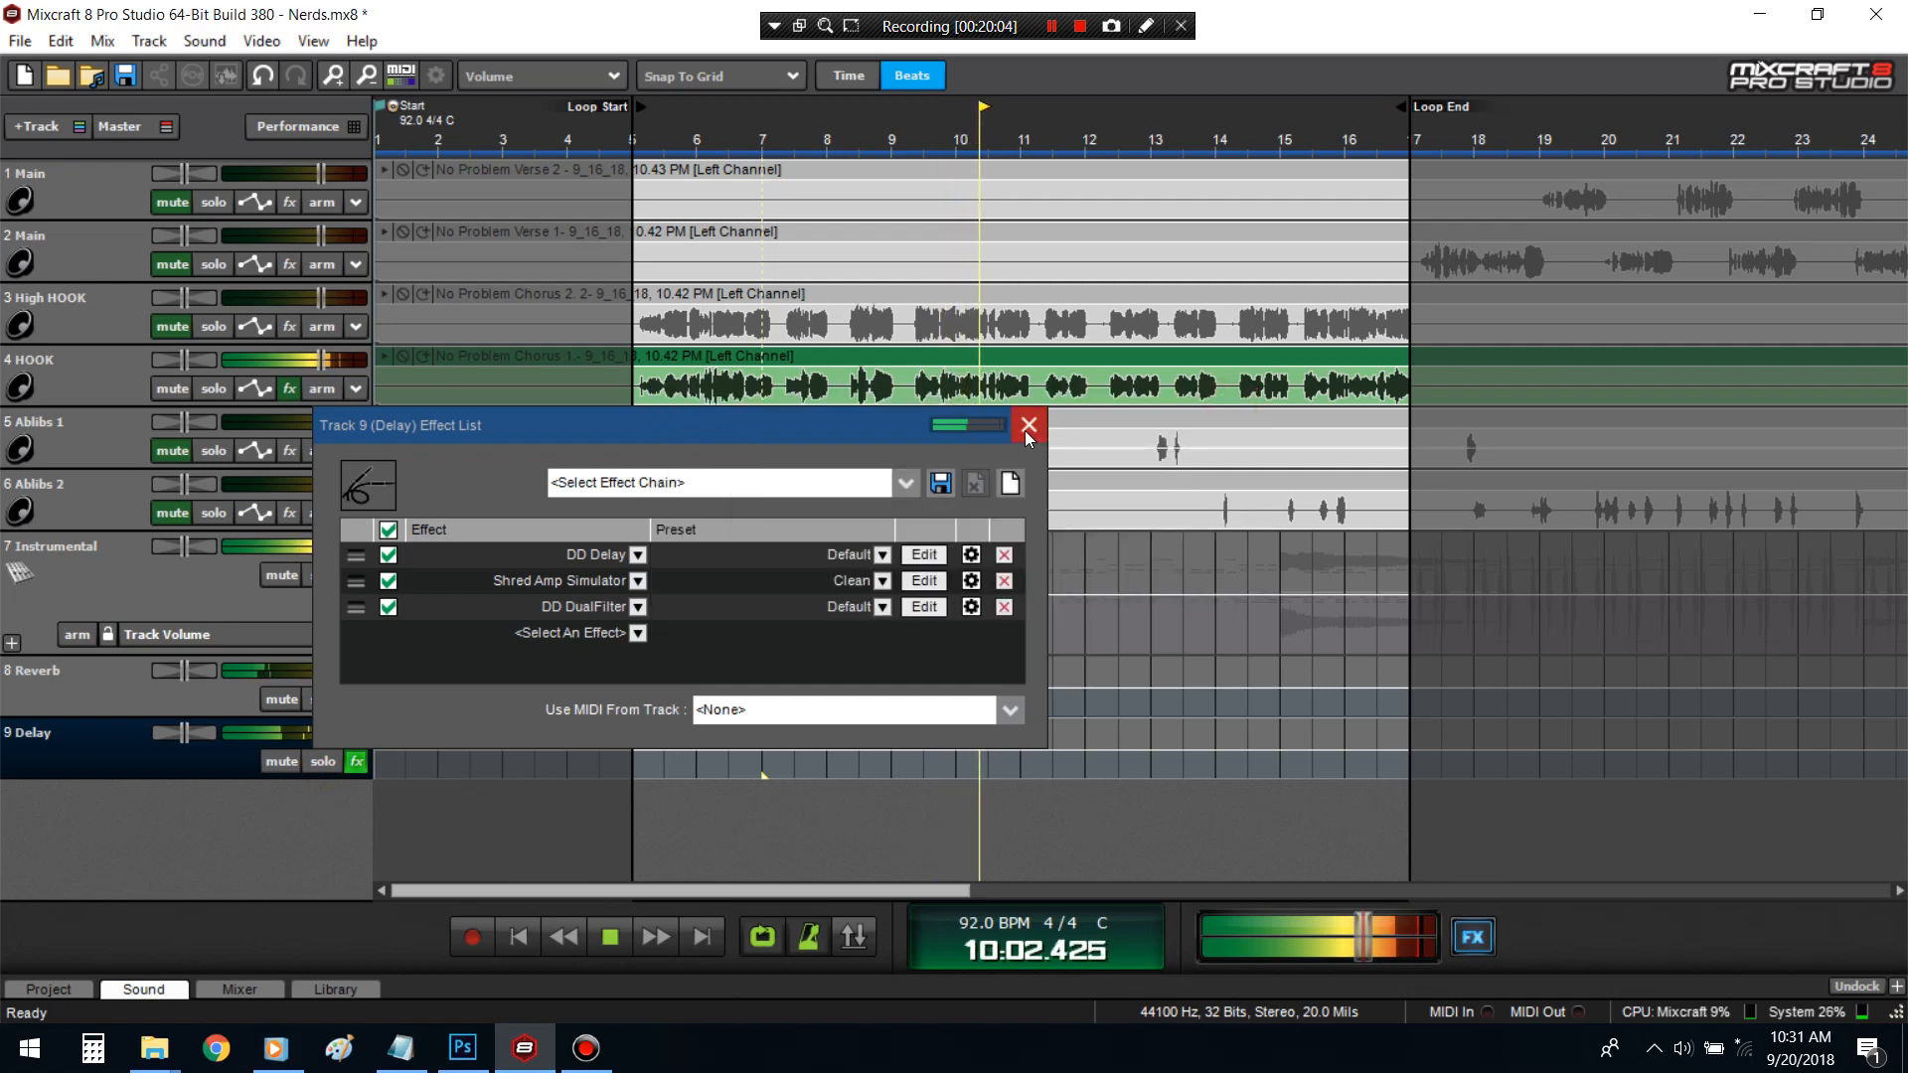
- Lower the LPF cutoff of DD DualFilter on the Delay track to about 1289 Hz during playback and close the filter settings
left_click(924, 606)
left_click_drag(1074, 557, 1040, 506)
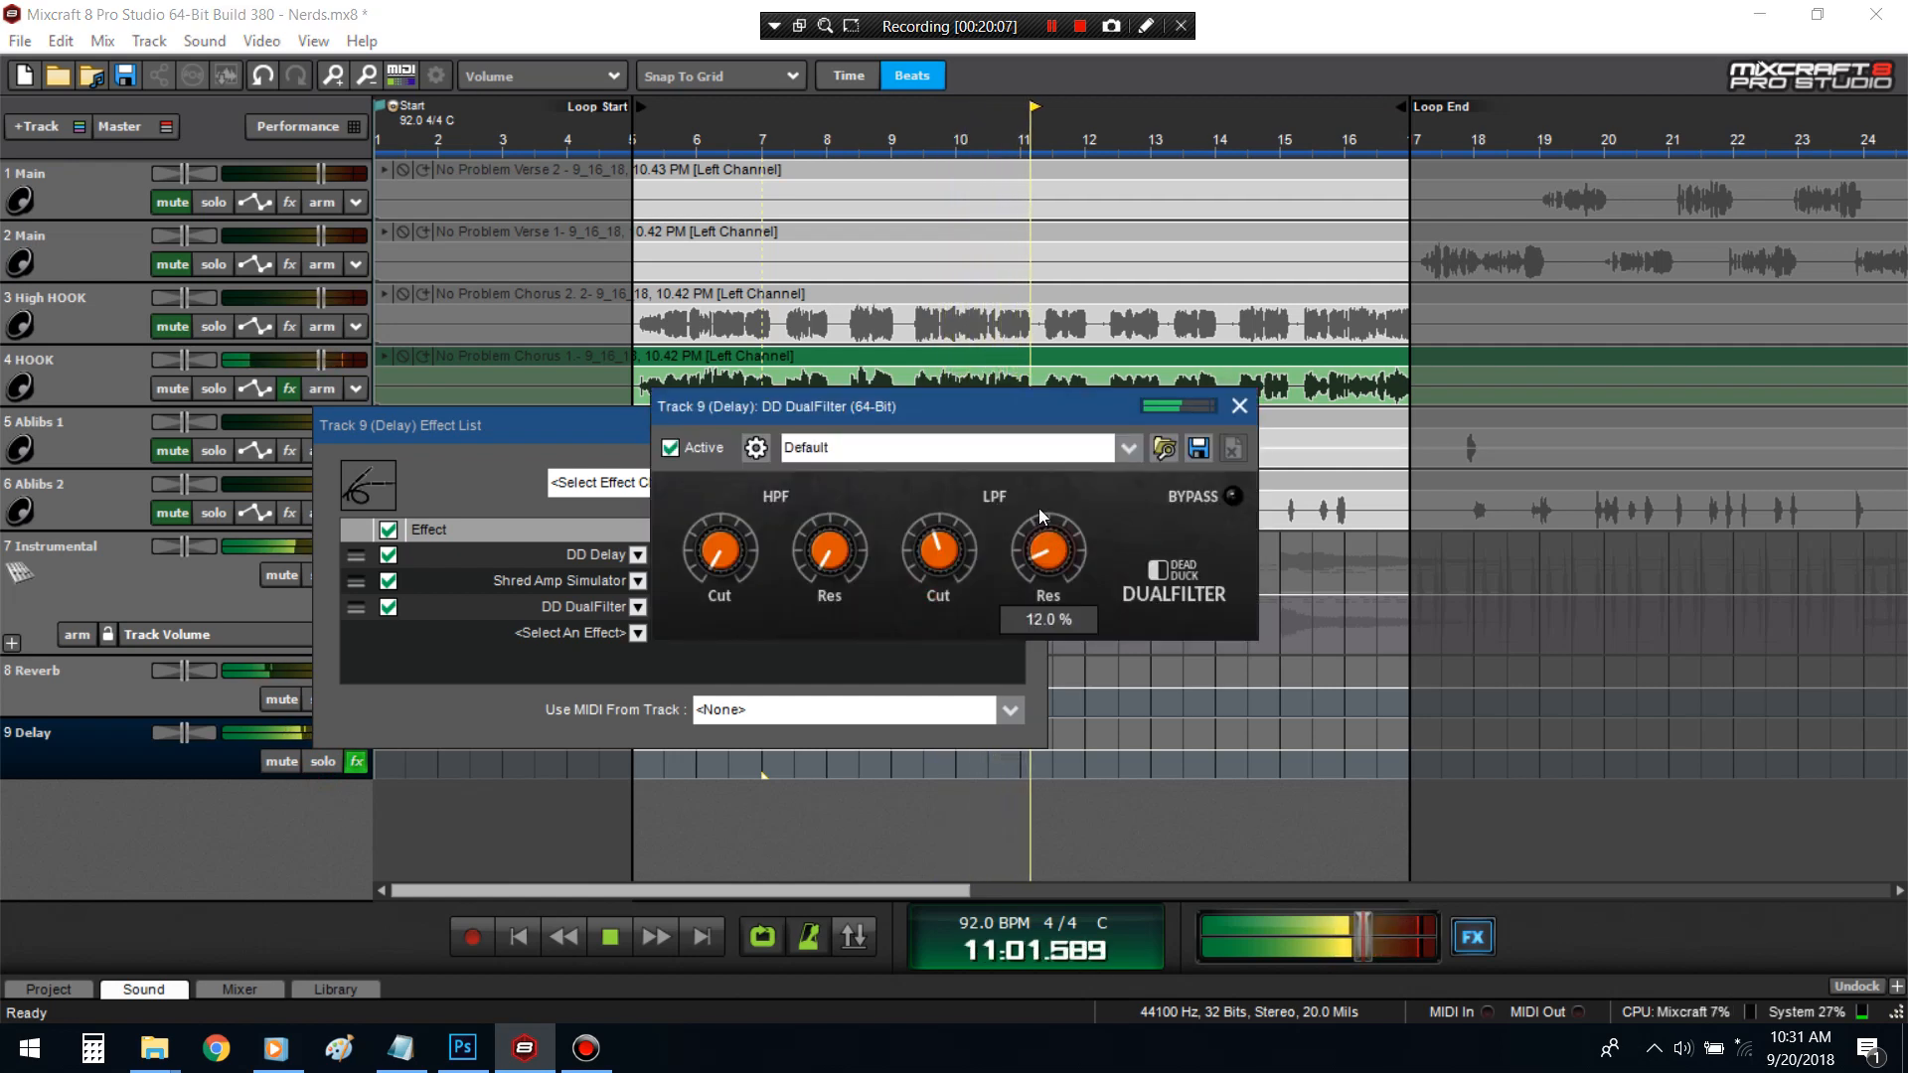
left_click(920, 556)
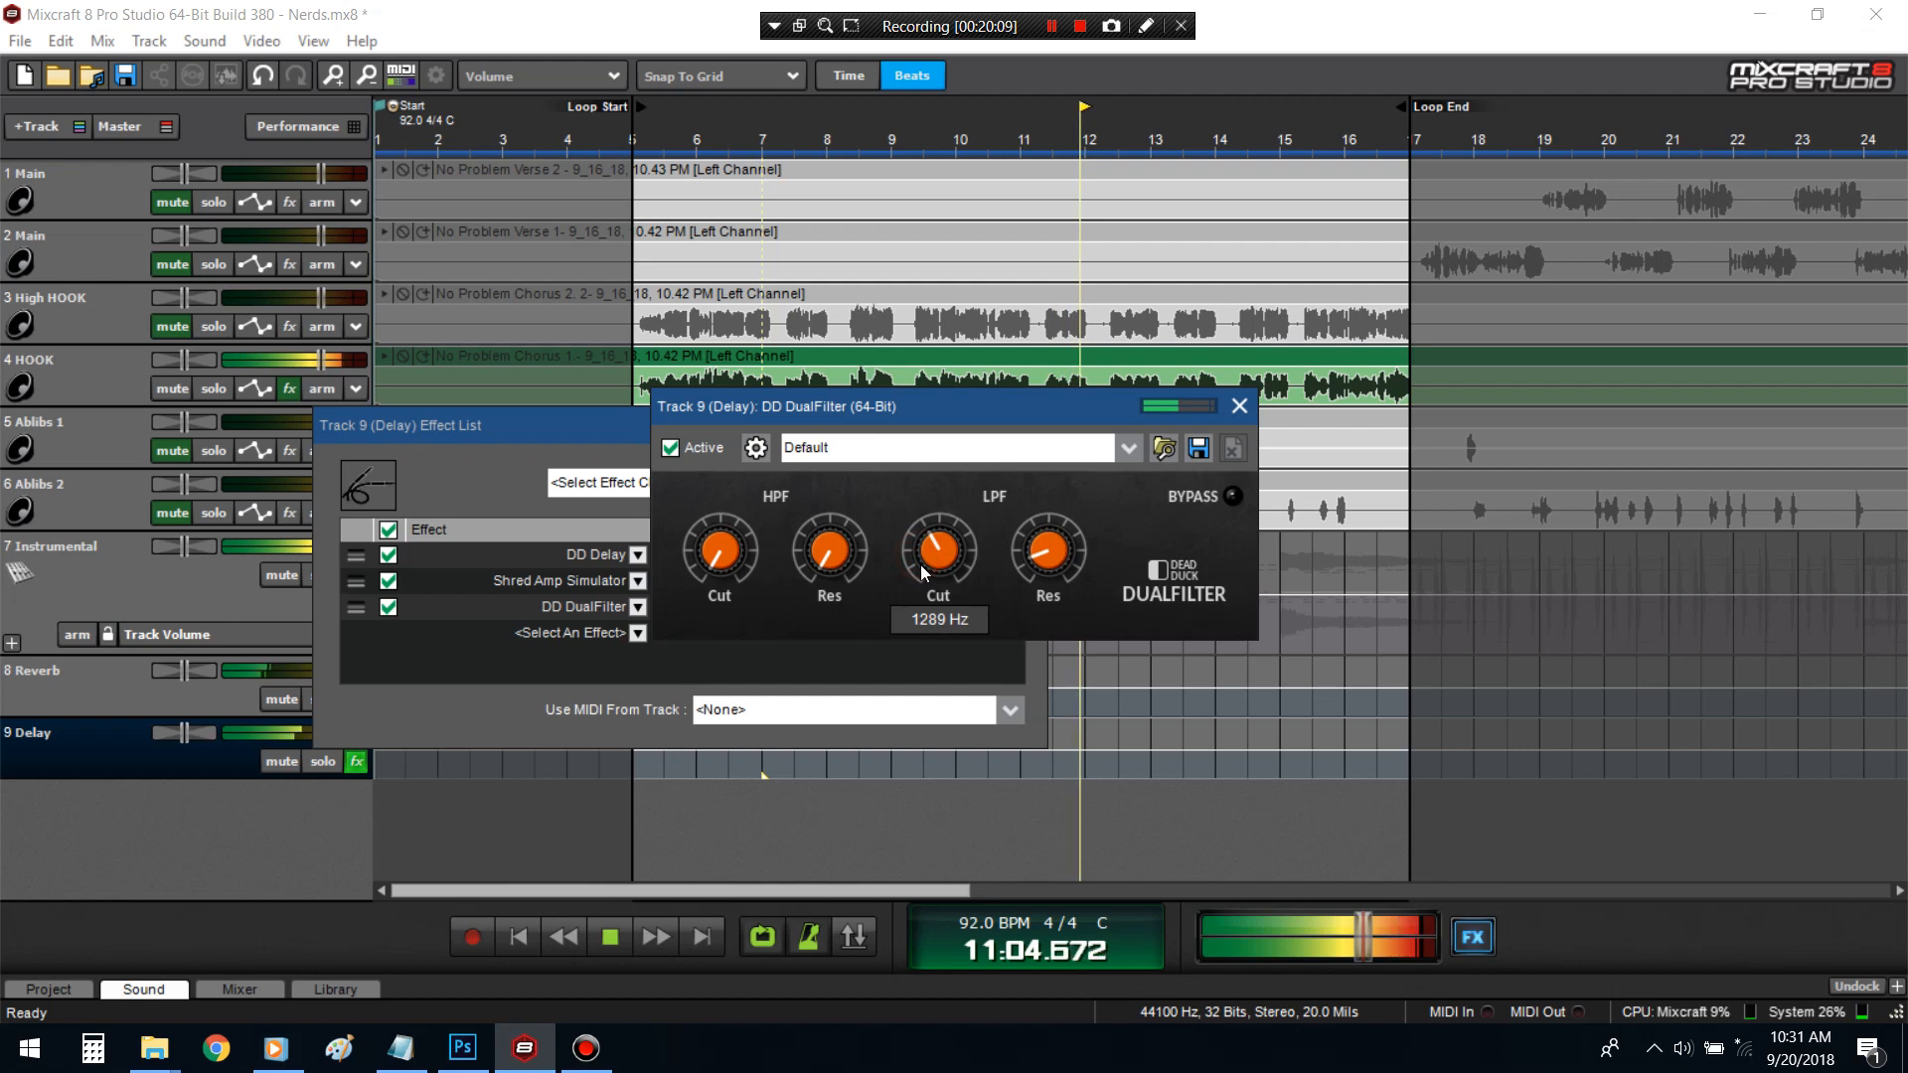
left_click(1051, 572)
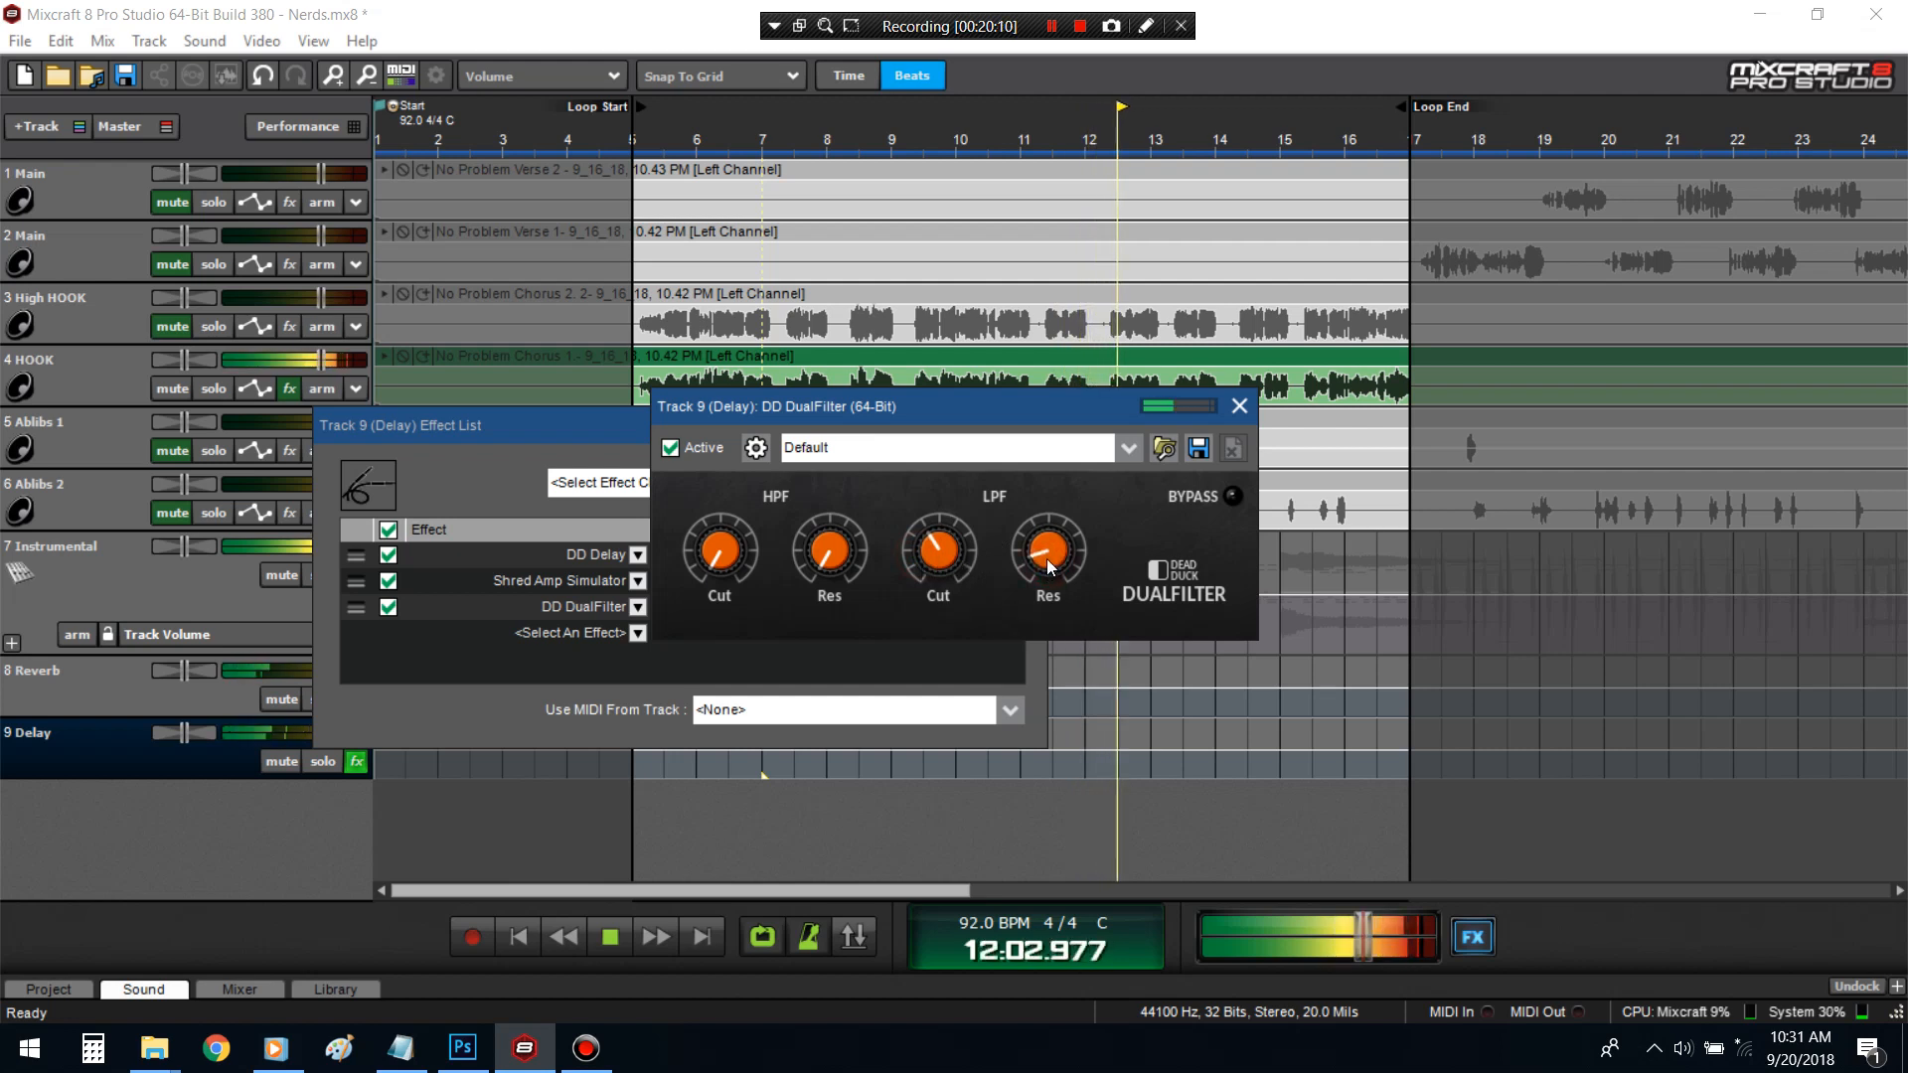
left_click(1239, 406)
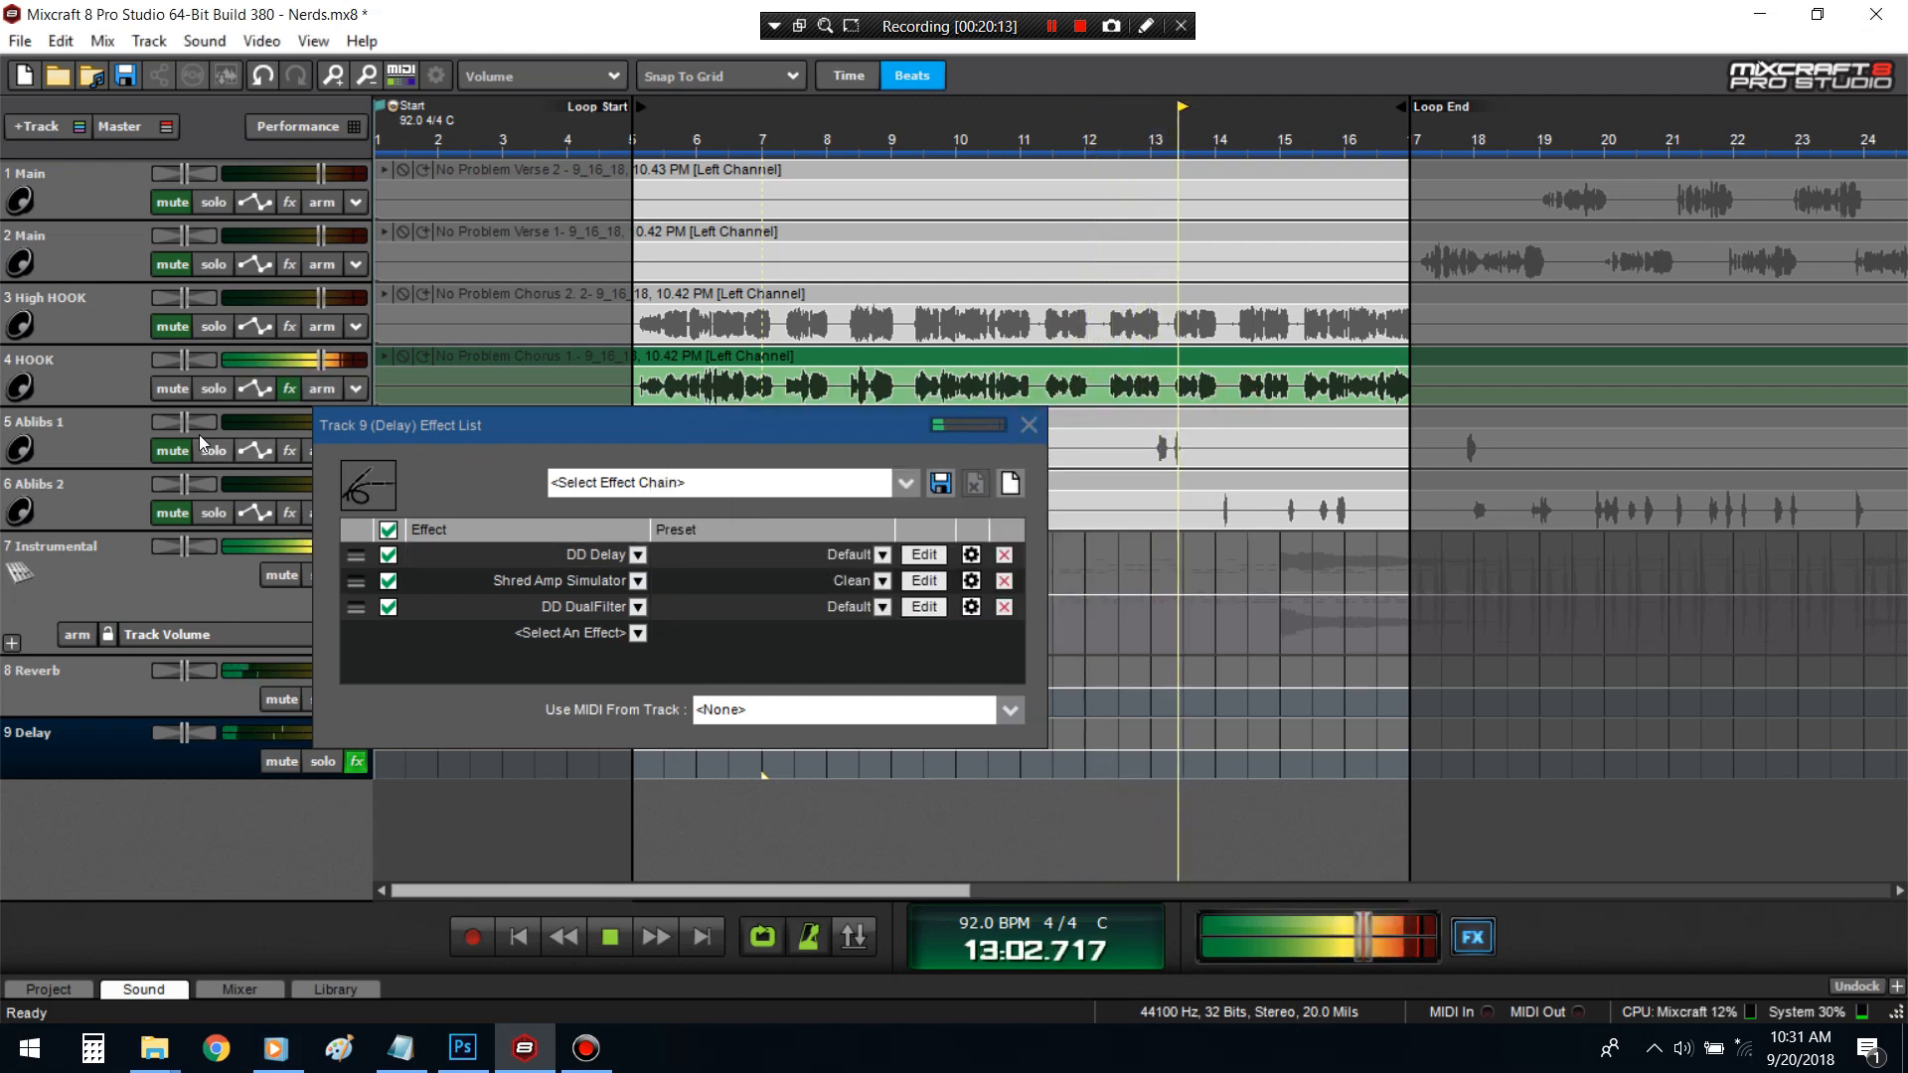
- Check the HOOK track's Delay send and DD Delay's Width setting, closing the effect windows and hiding the send lane again
left_click(255, 390)
mouse_move(36, 447)
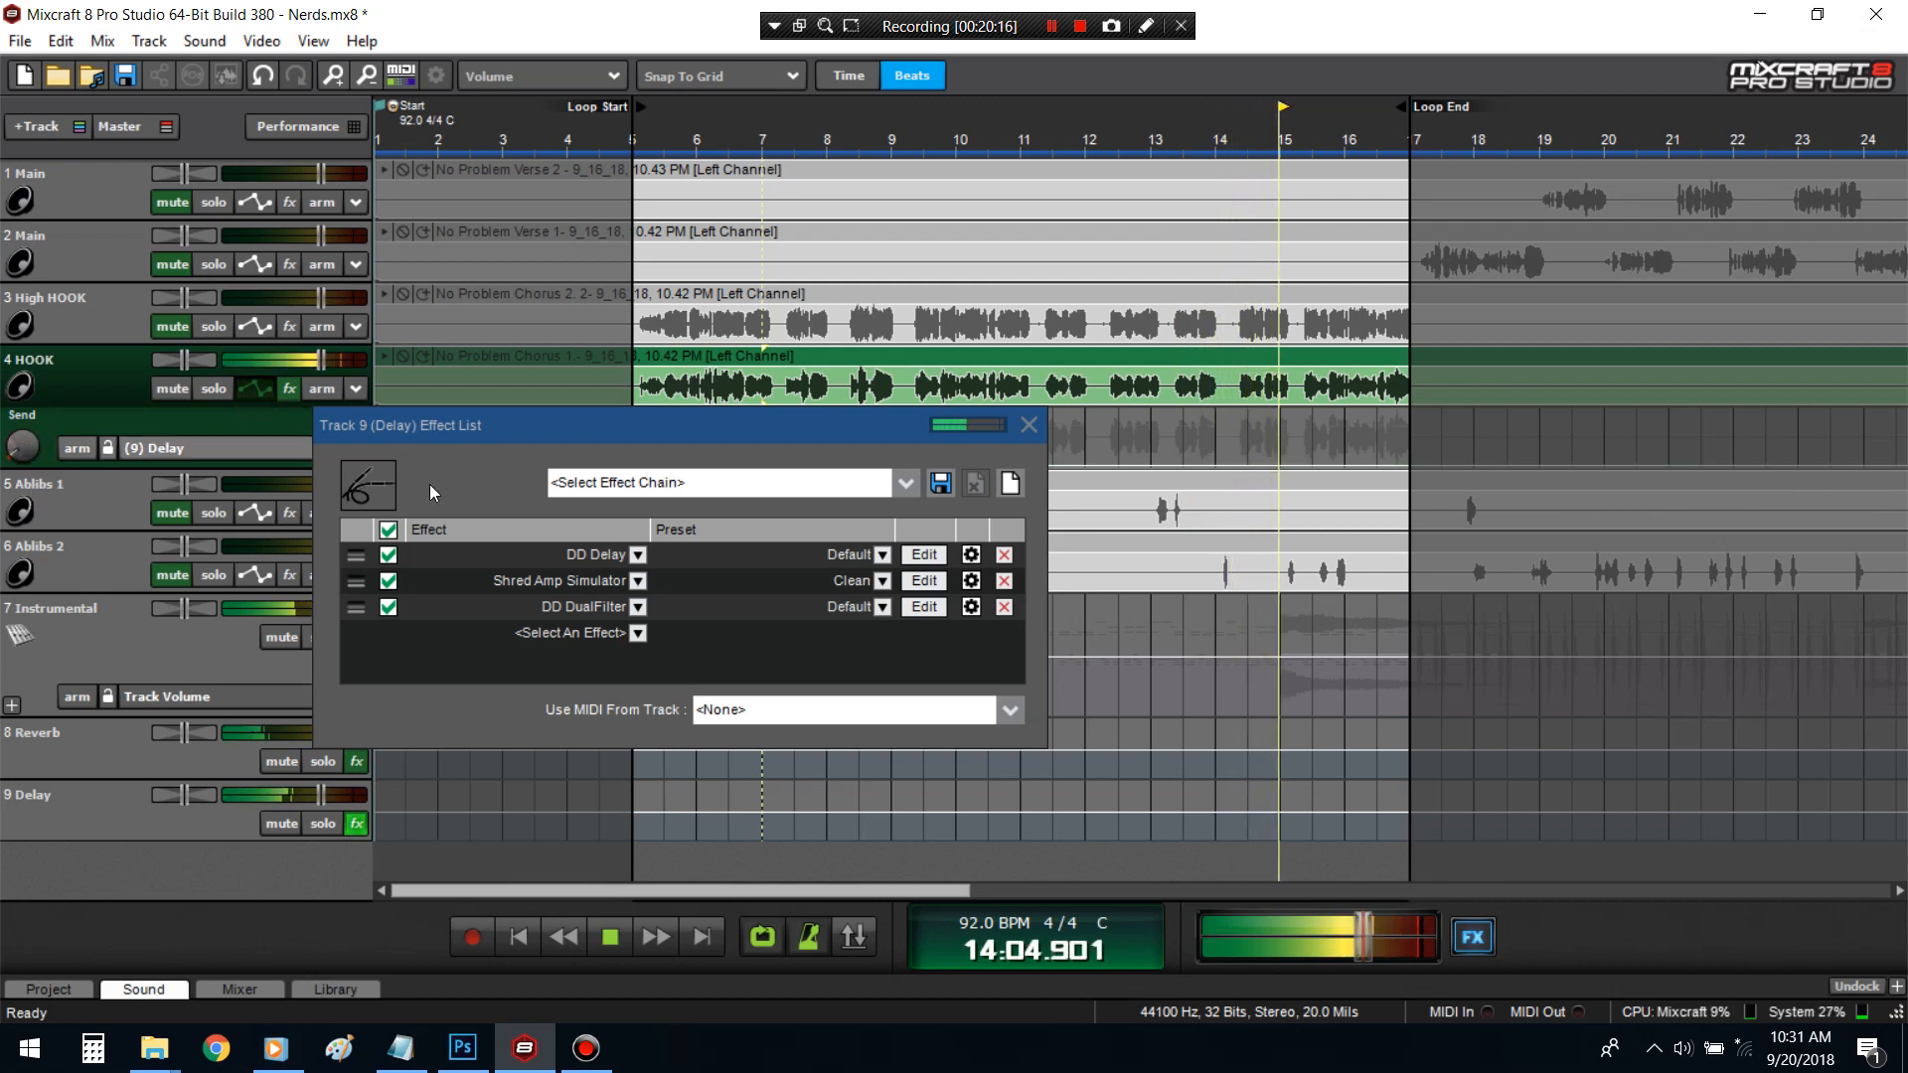
left_click(1027, 426)
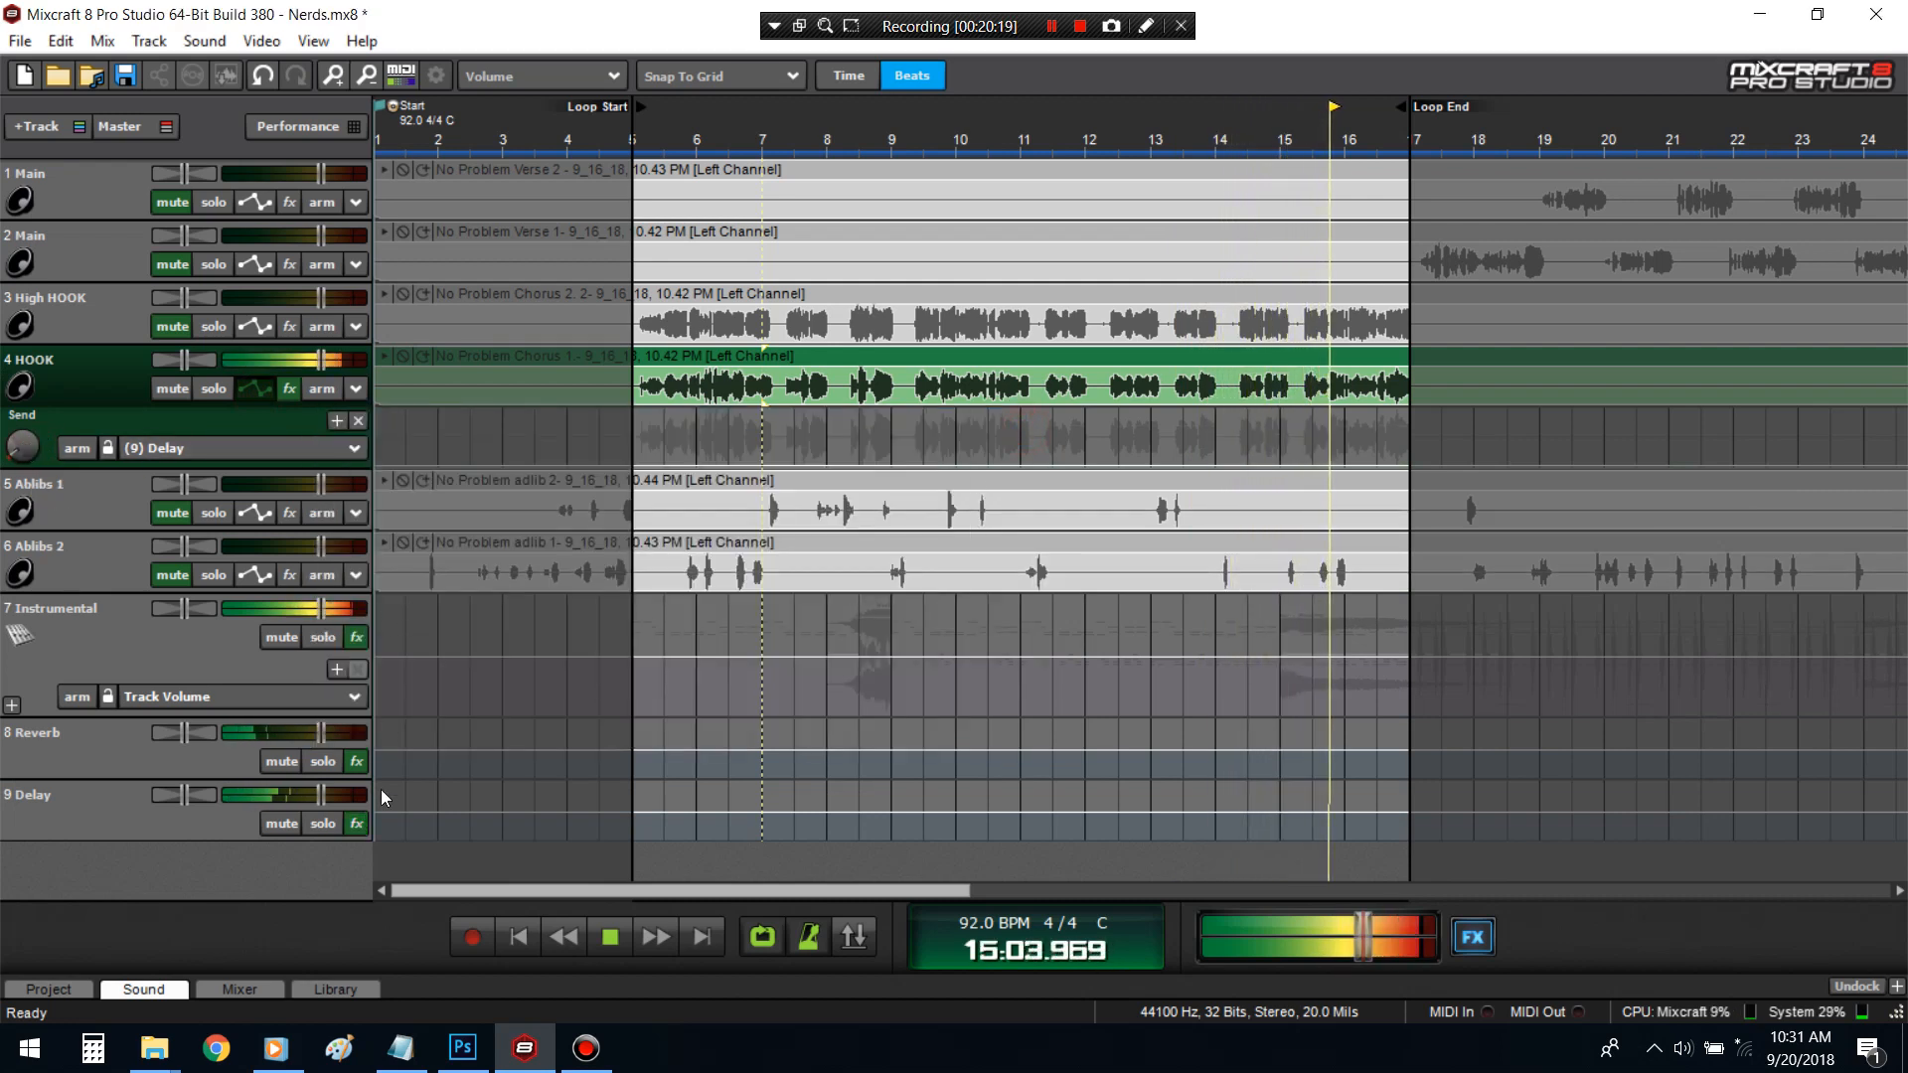
left_click(355, 824)
left_click(924, 556)
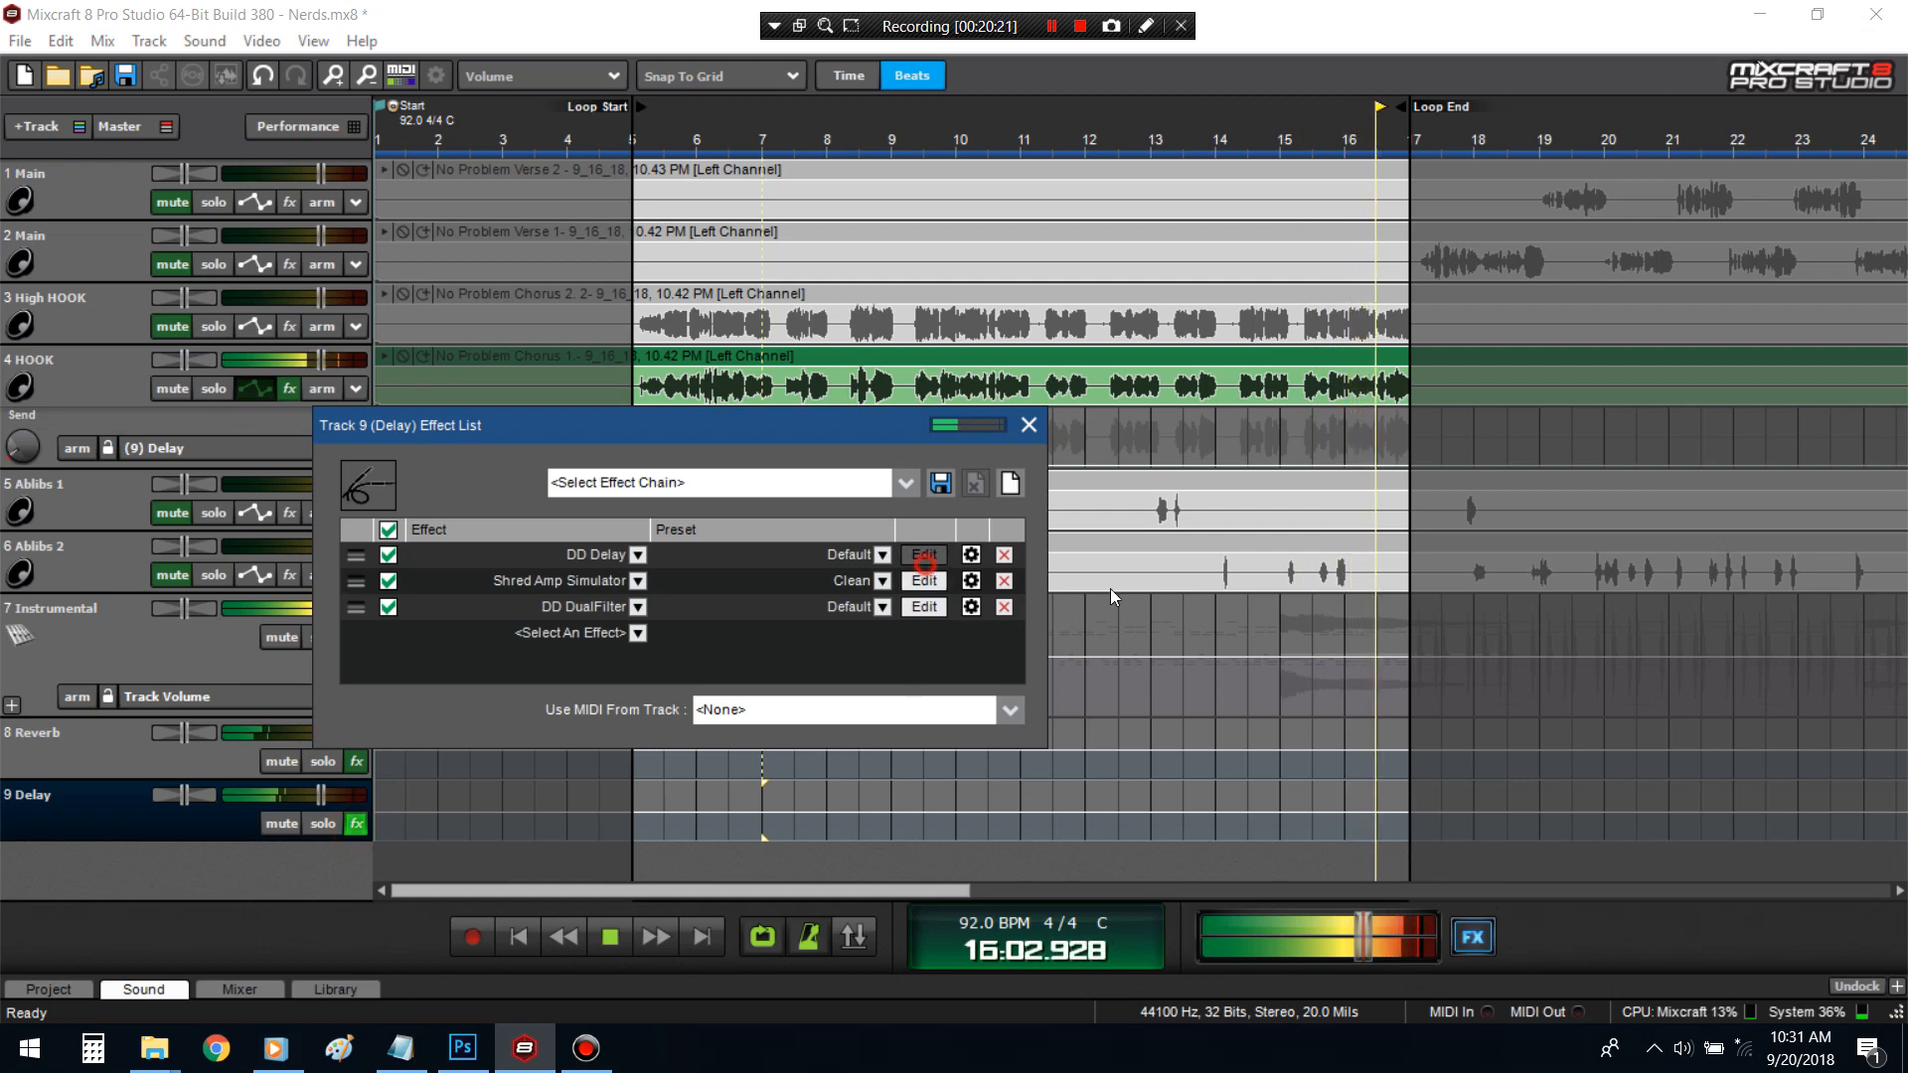
mouse_move(1023, 606)
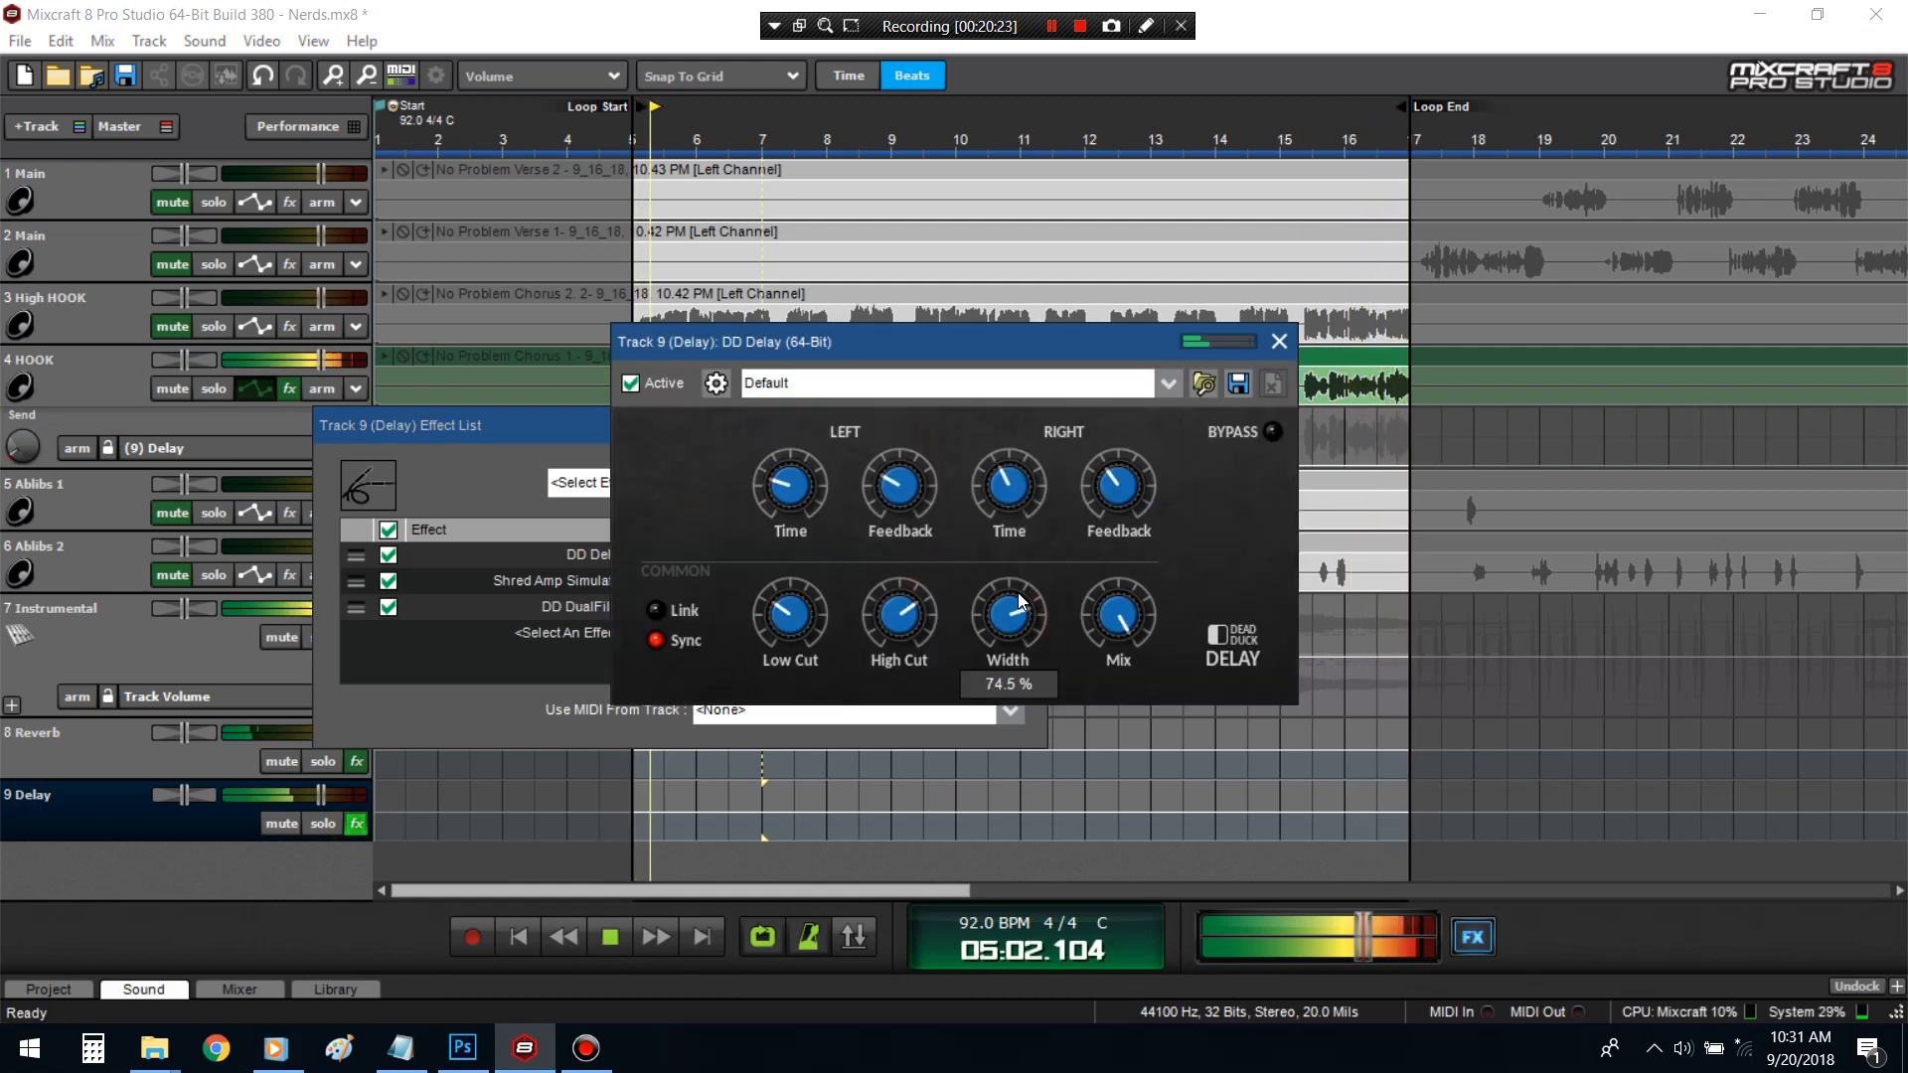
left_click(1275, 343)
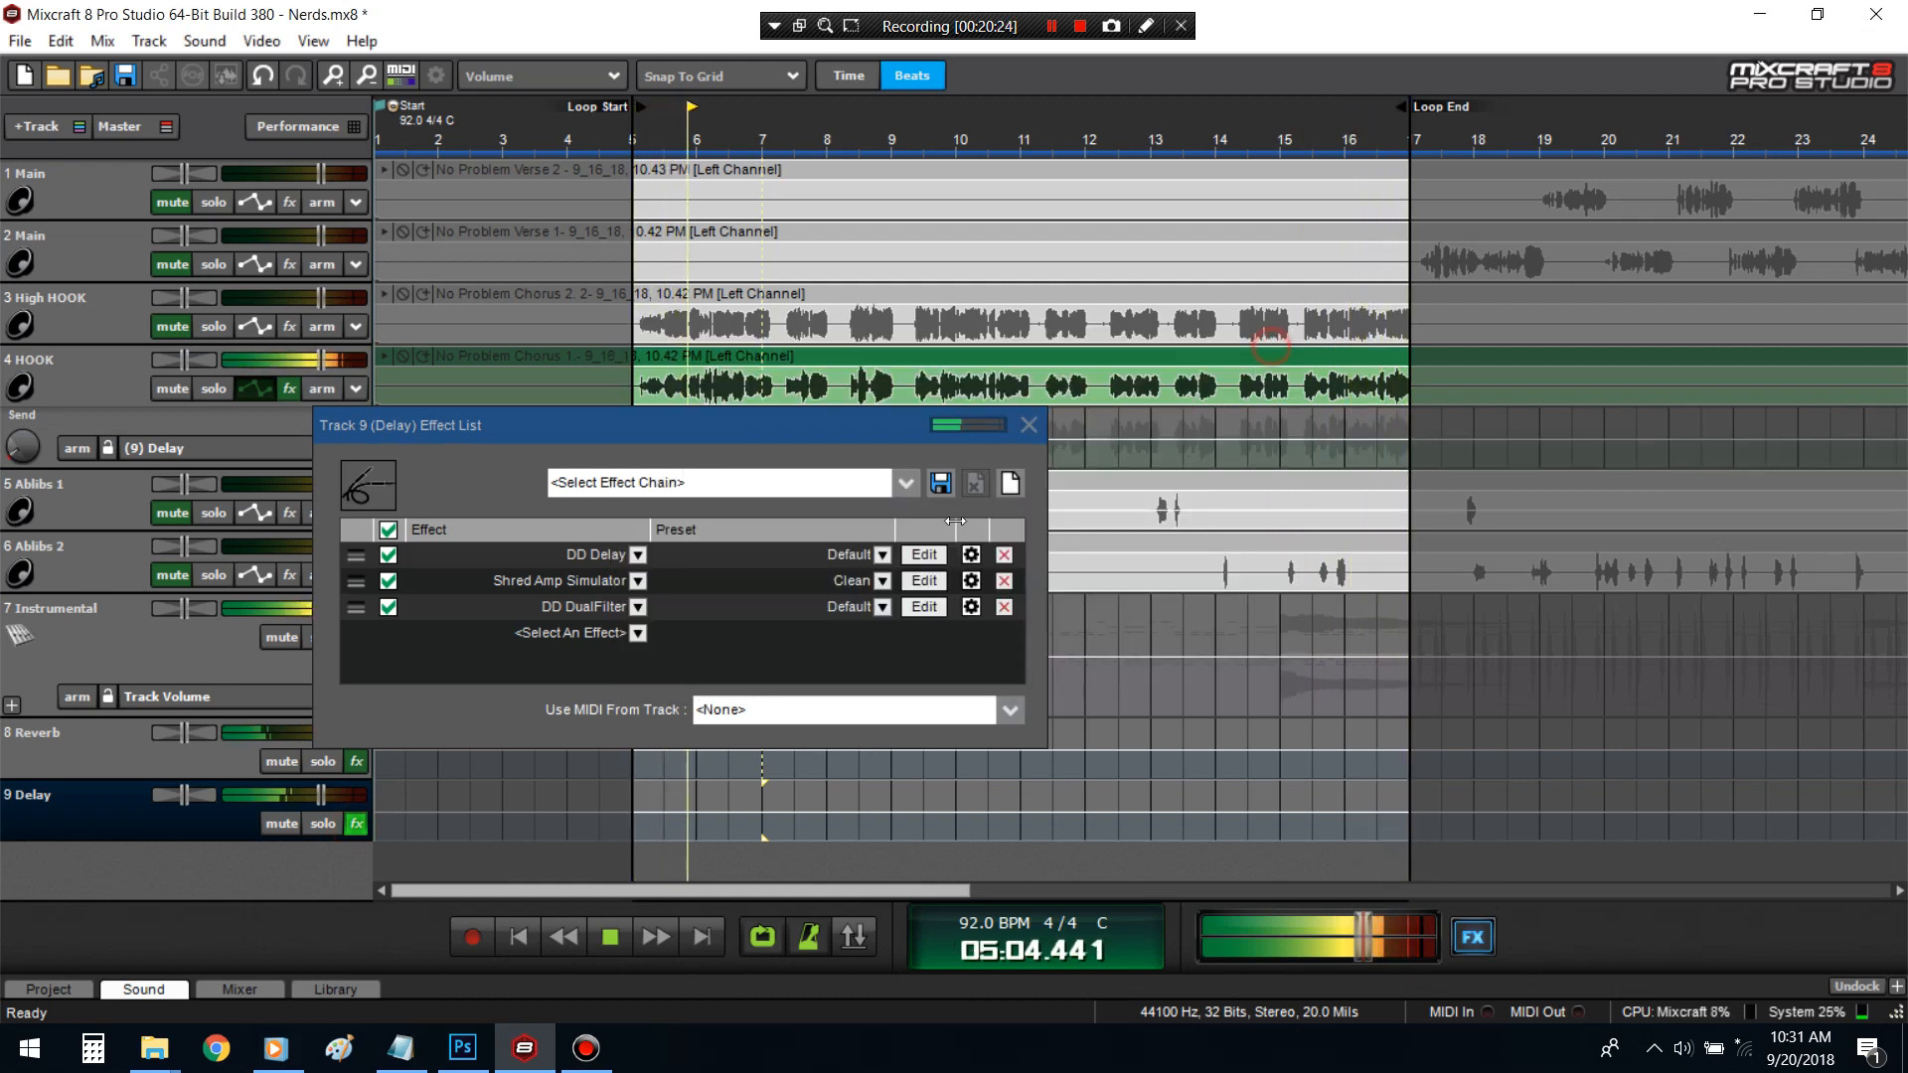
left_click(1029, 425)
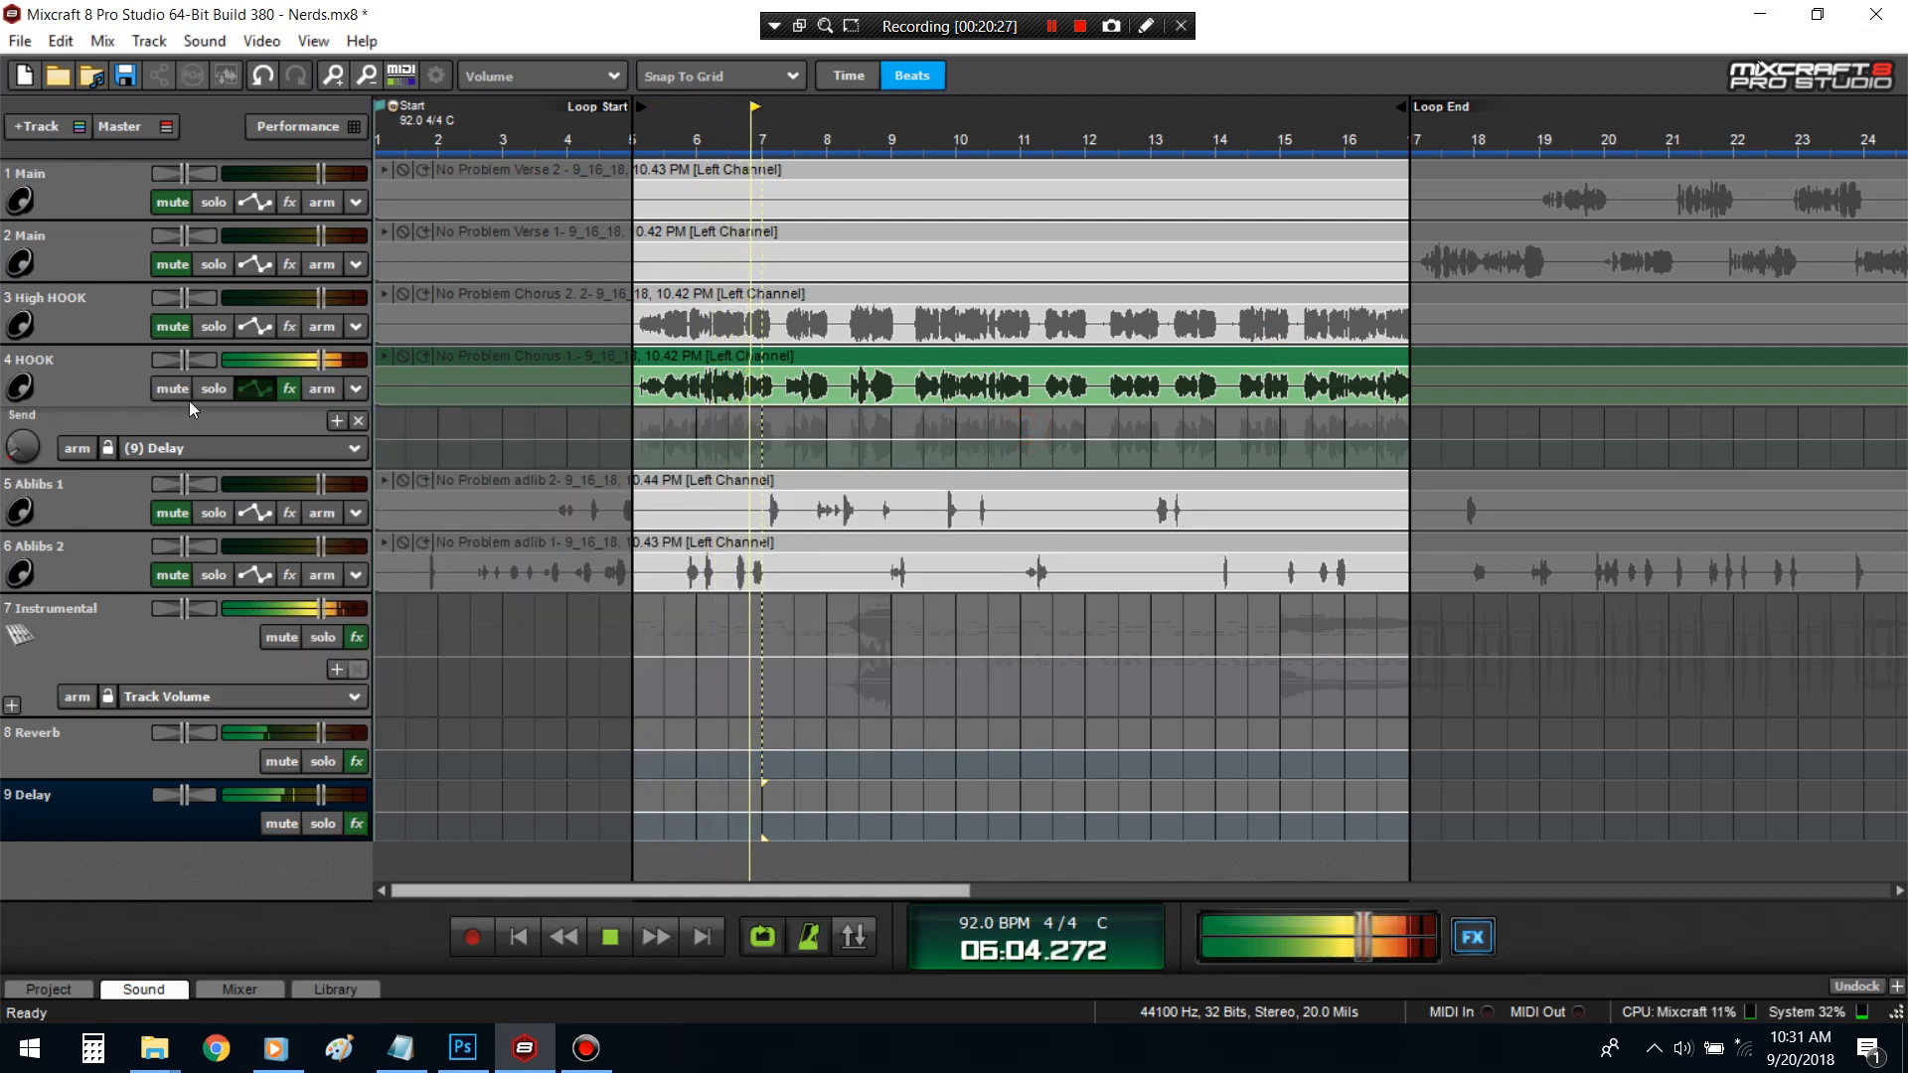
left_click(258, 390)
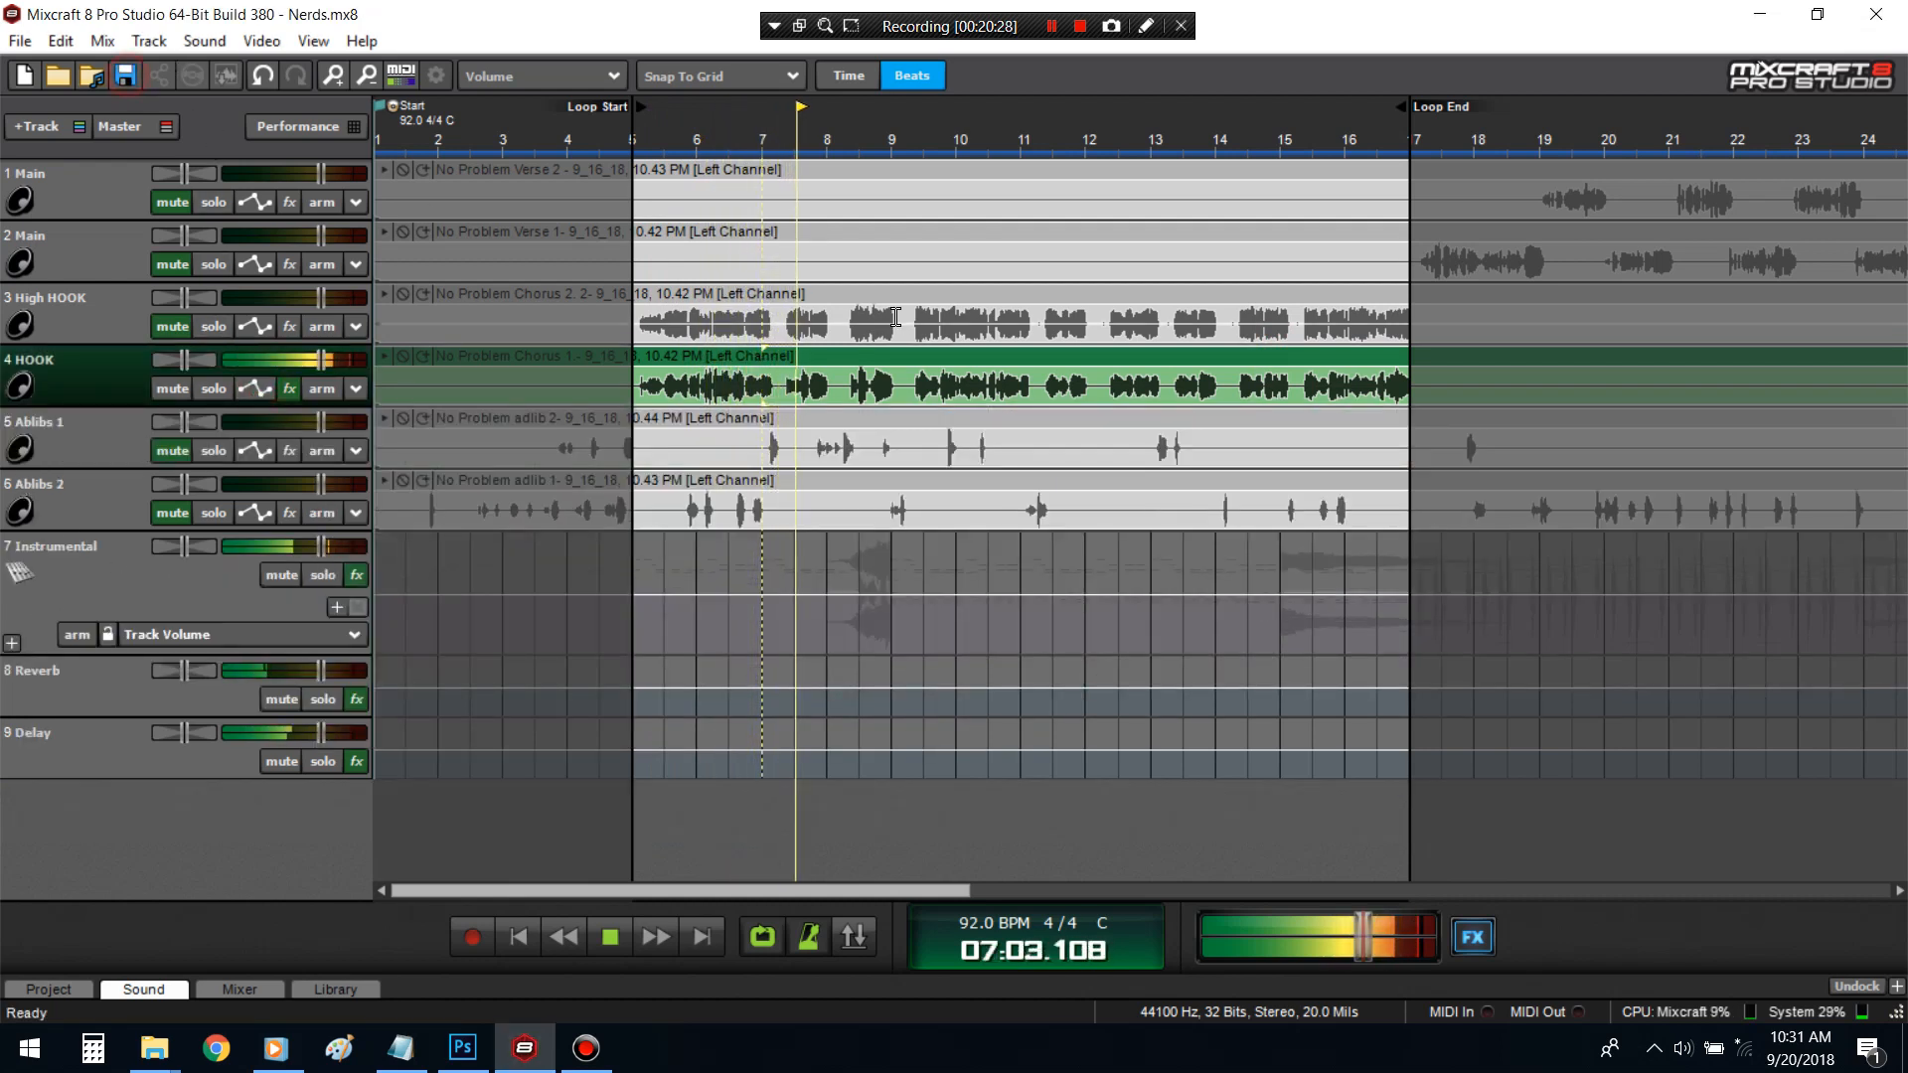
- Save the HOOK track's effect chain as a new preset named Nerds and close its effect list
left_click(290, 388)
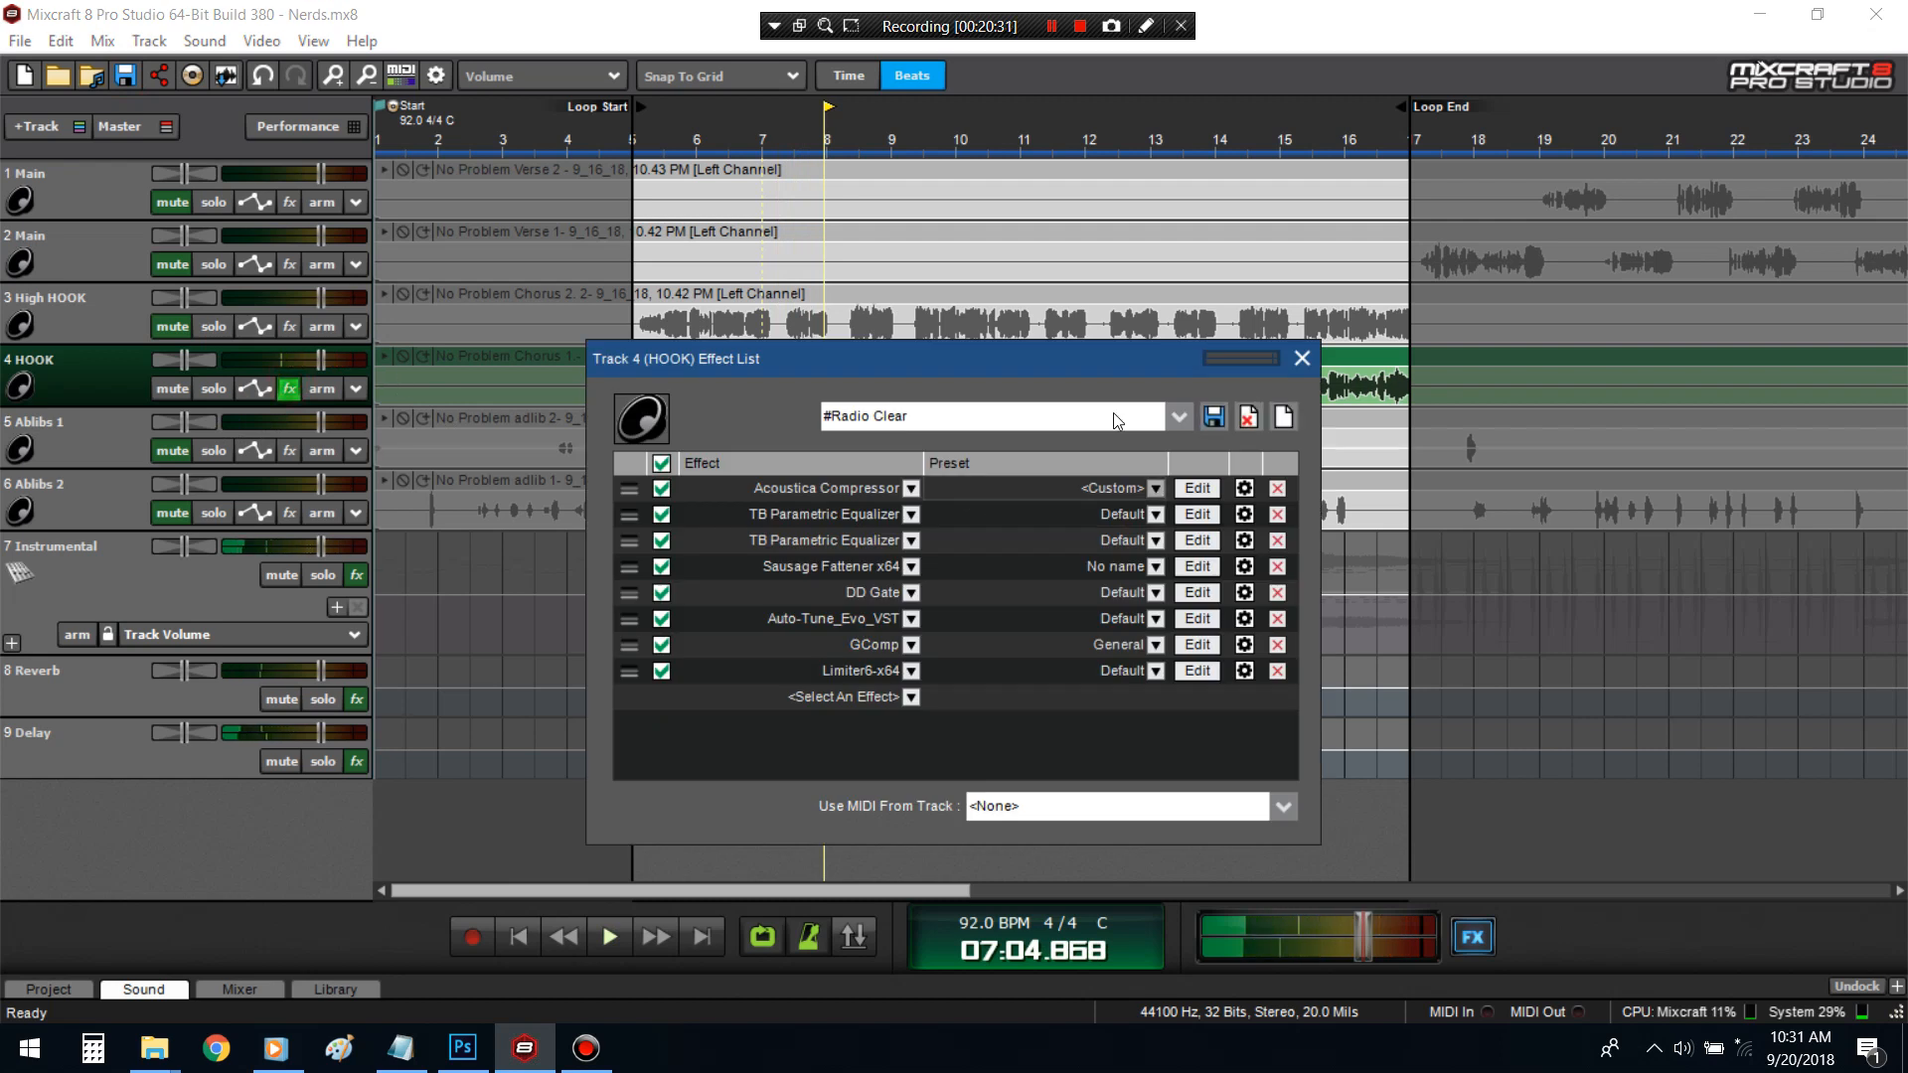
left_click(1215, 417)
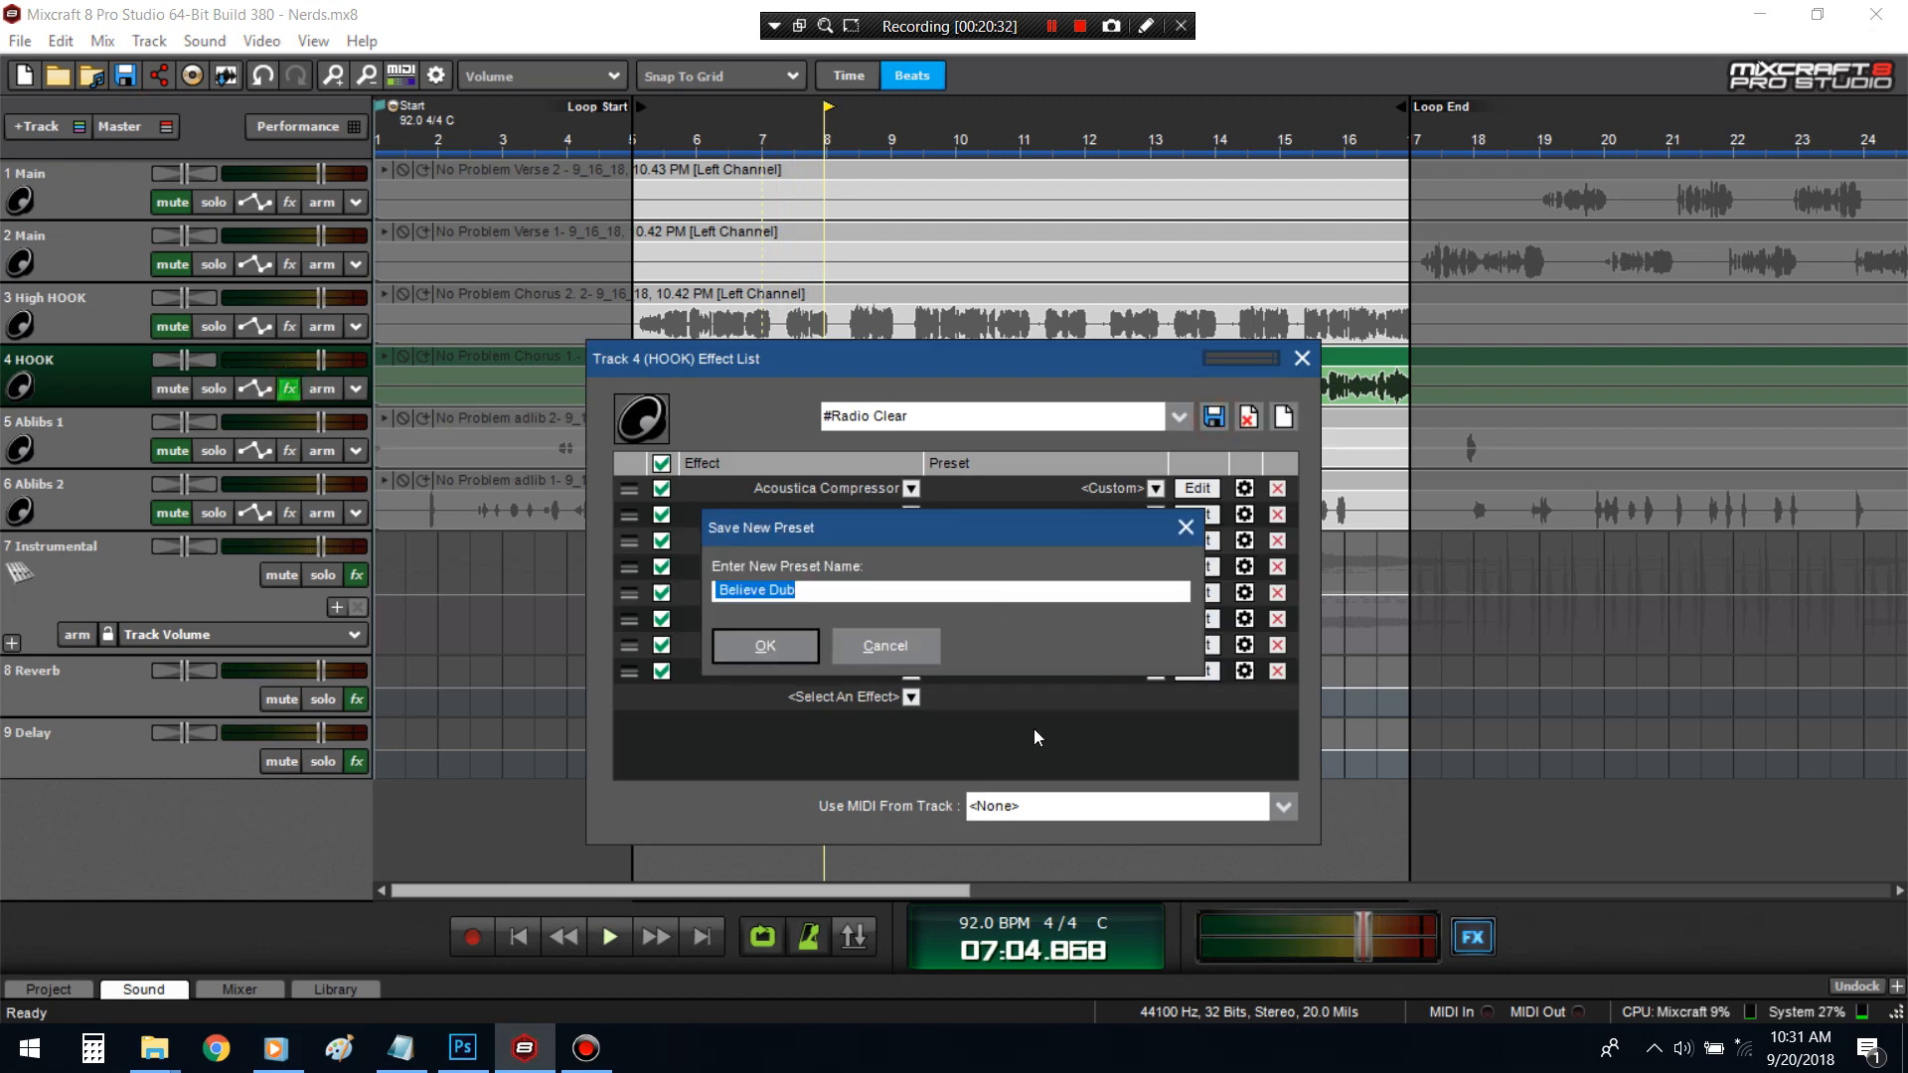
type("N")
left_click(778, 647)
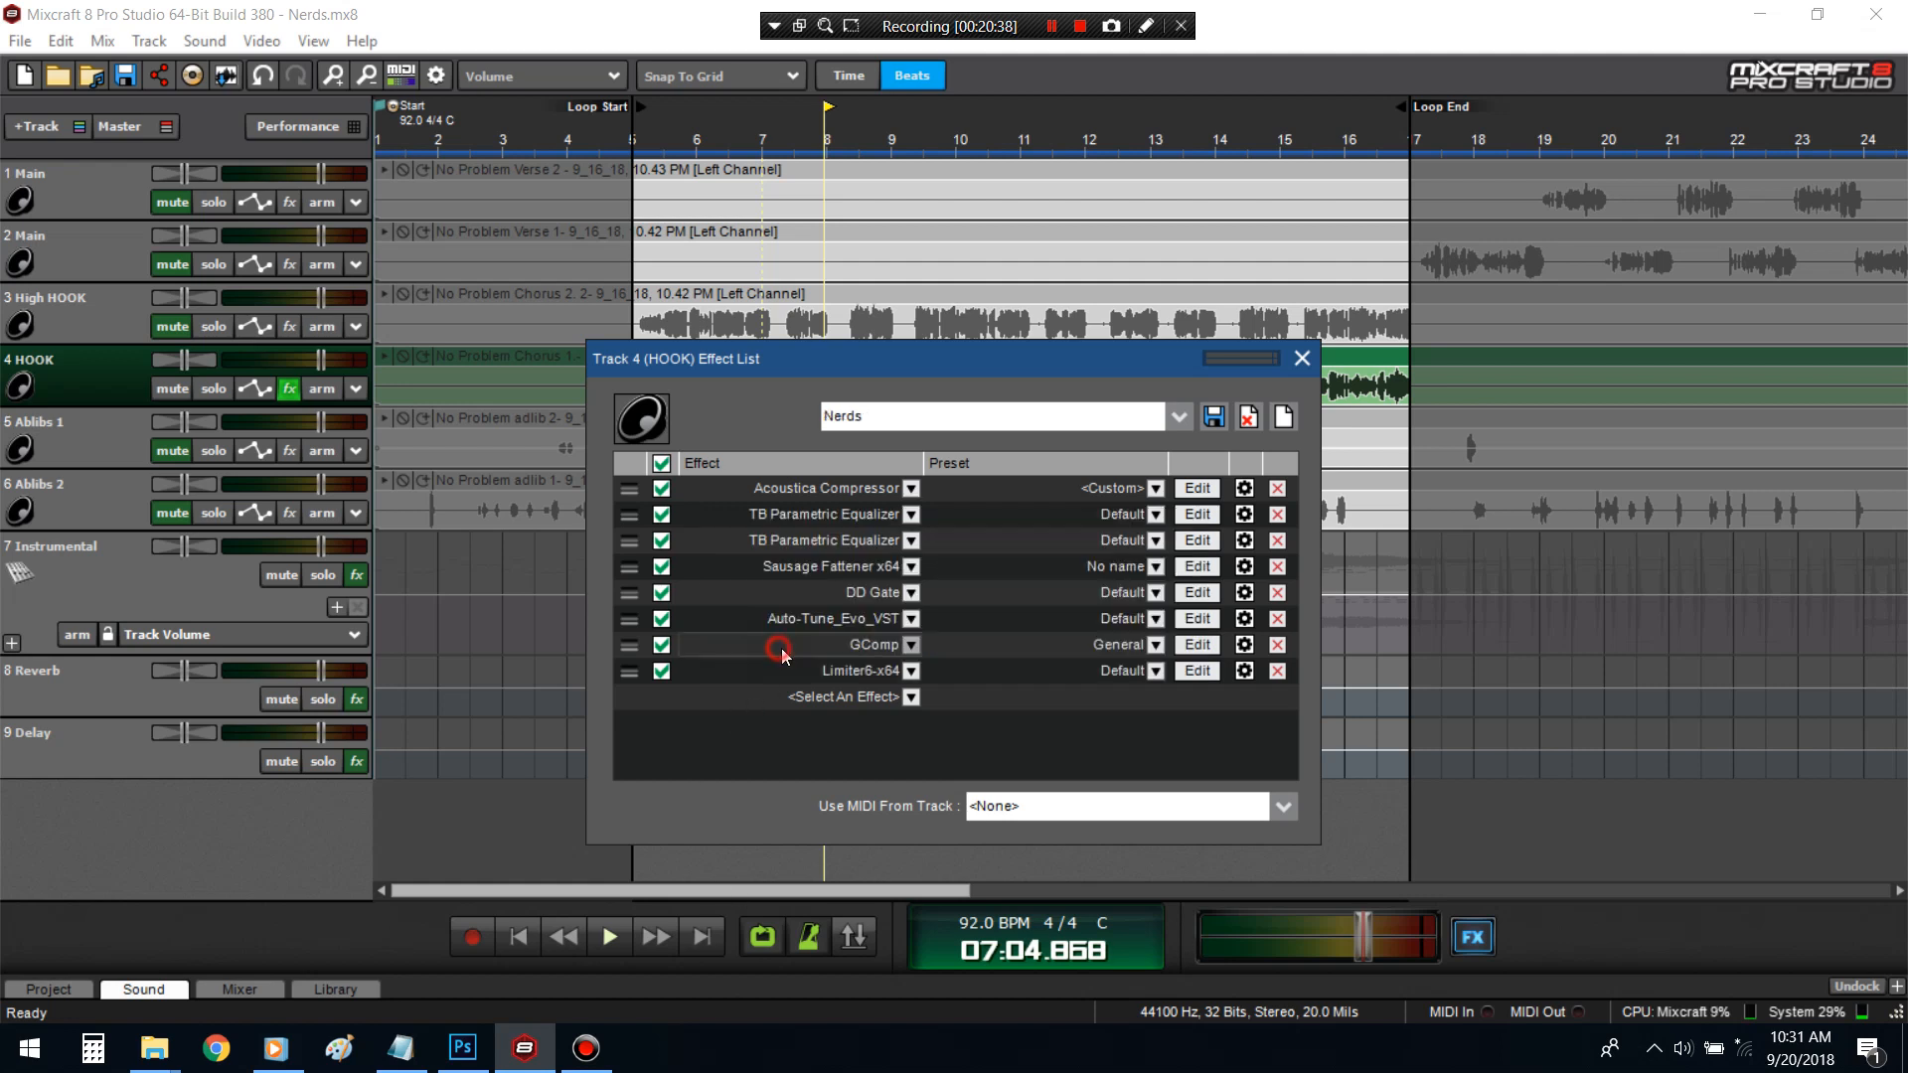
left_click(1302, 358)
- Unmute the High HOOK track, load the Nerds effect chain on it and return the playhead to bar 5
left_click(156, 320)
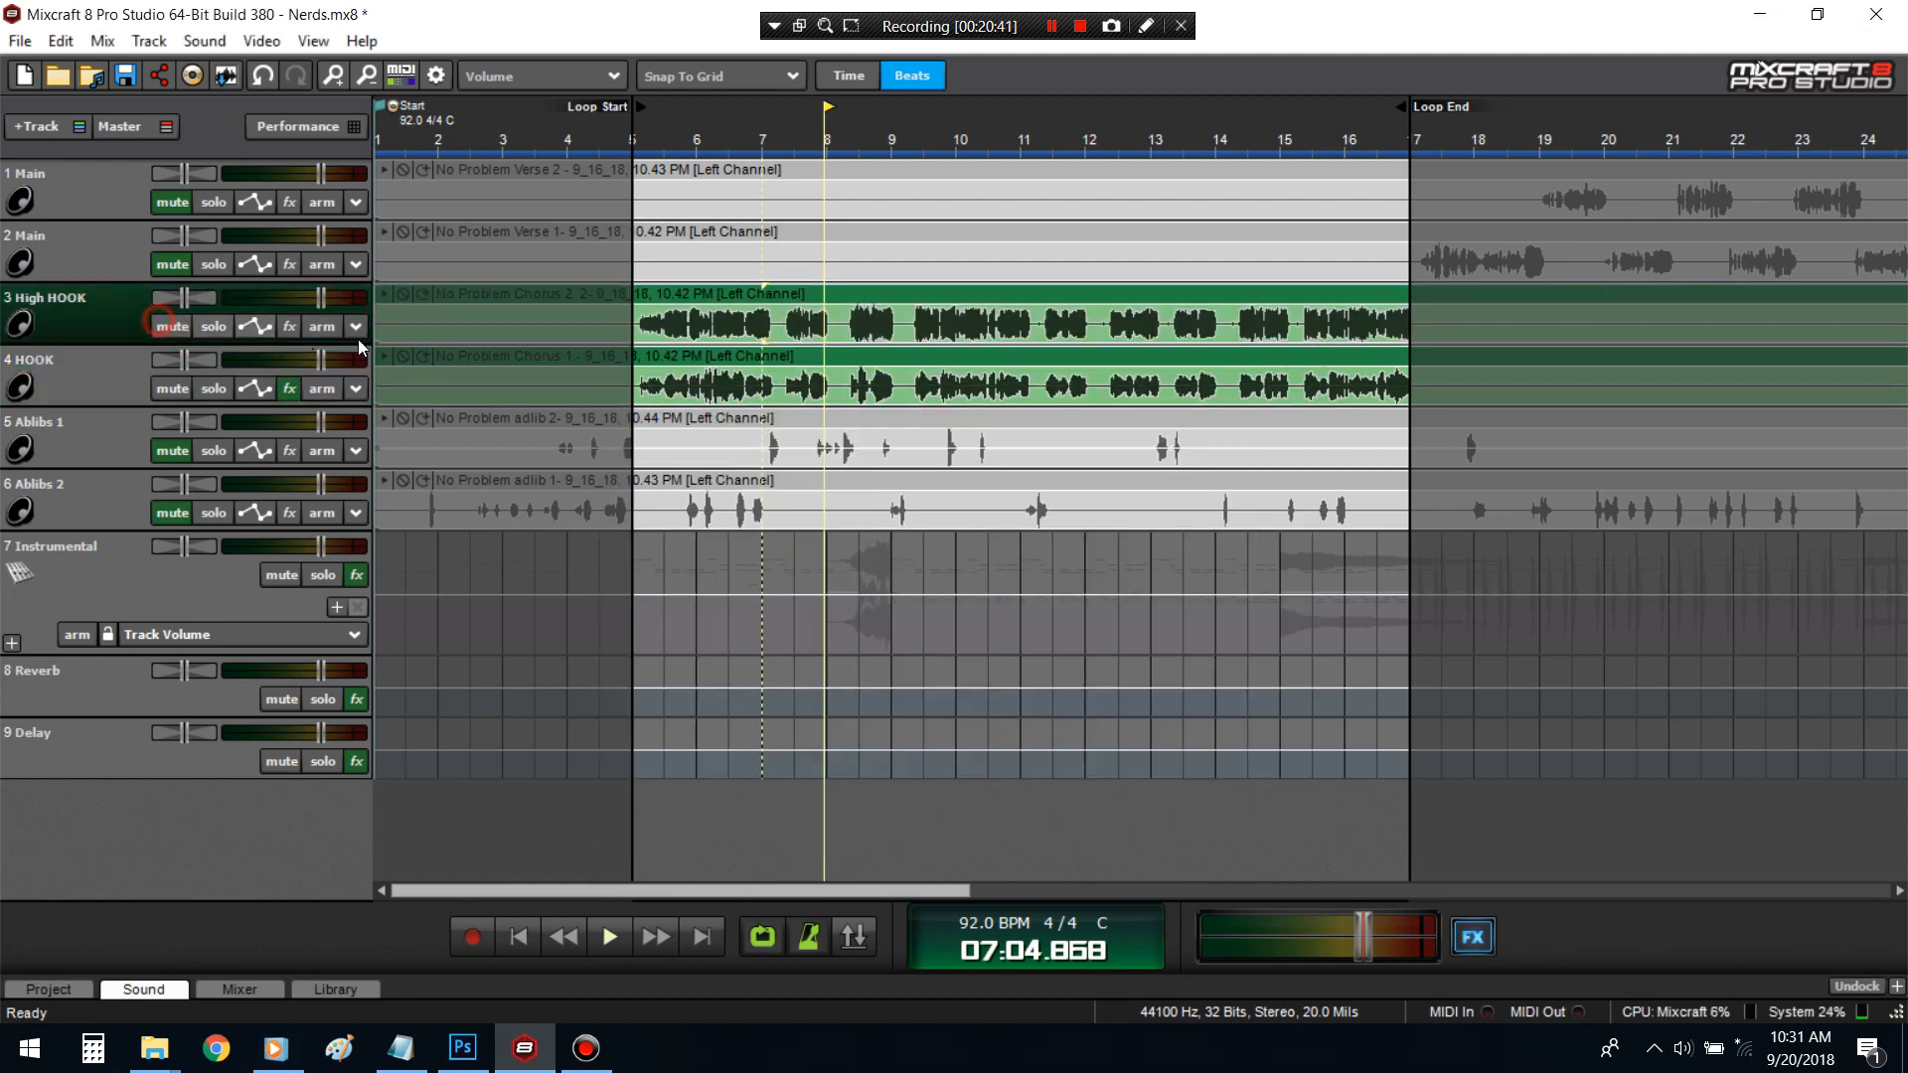
left_click(289, 328)
left_click(757, 294)
type("n")
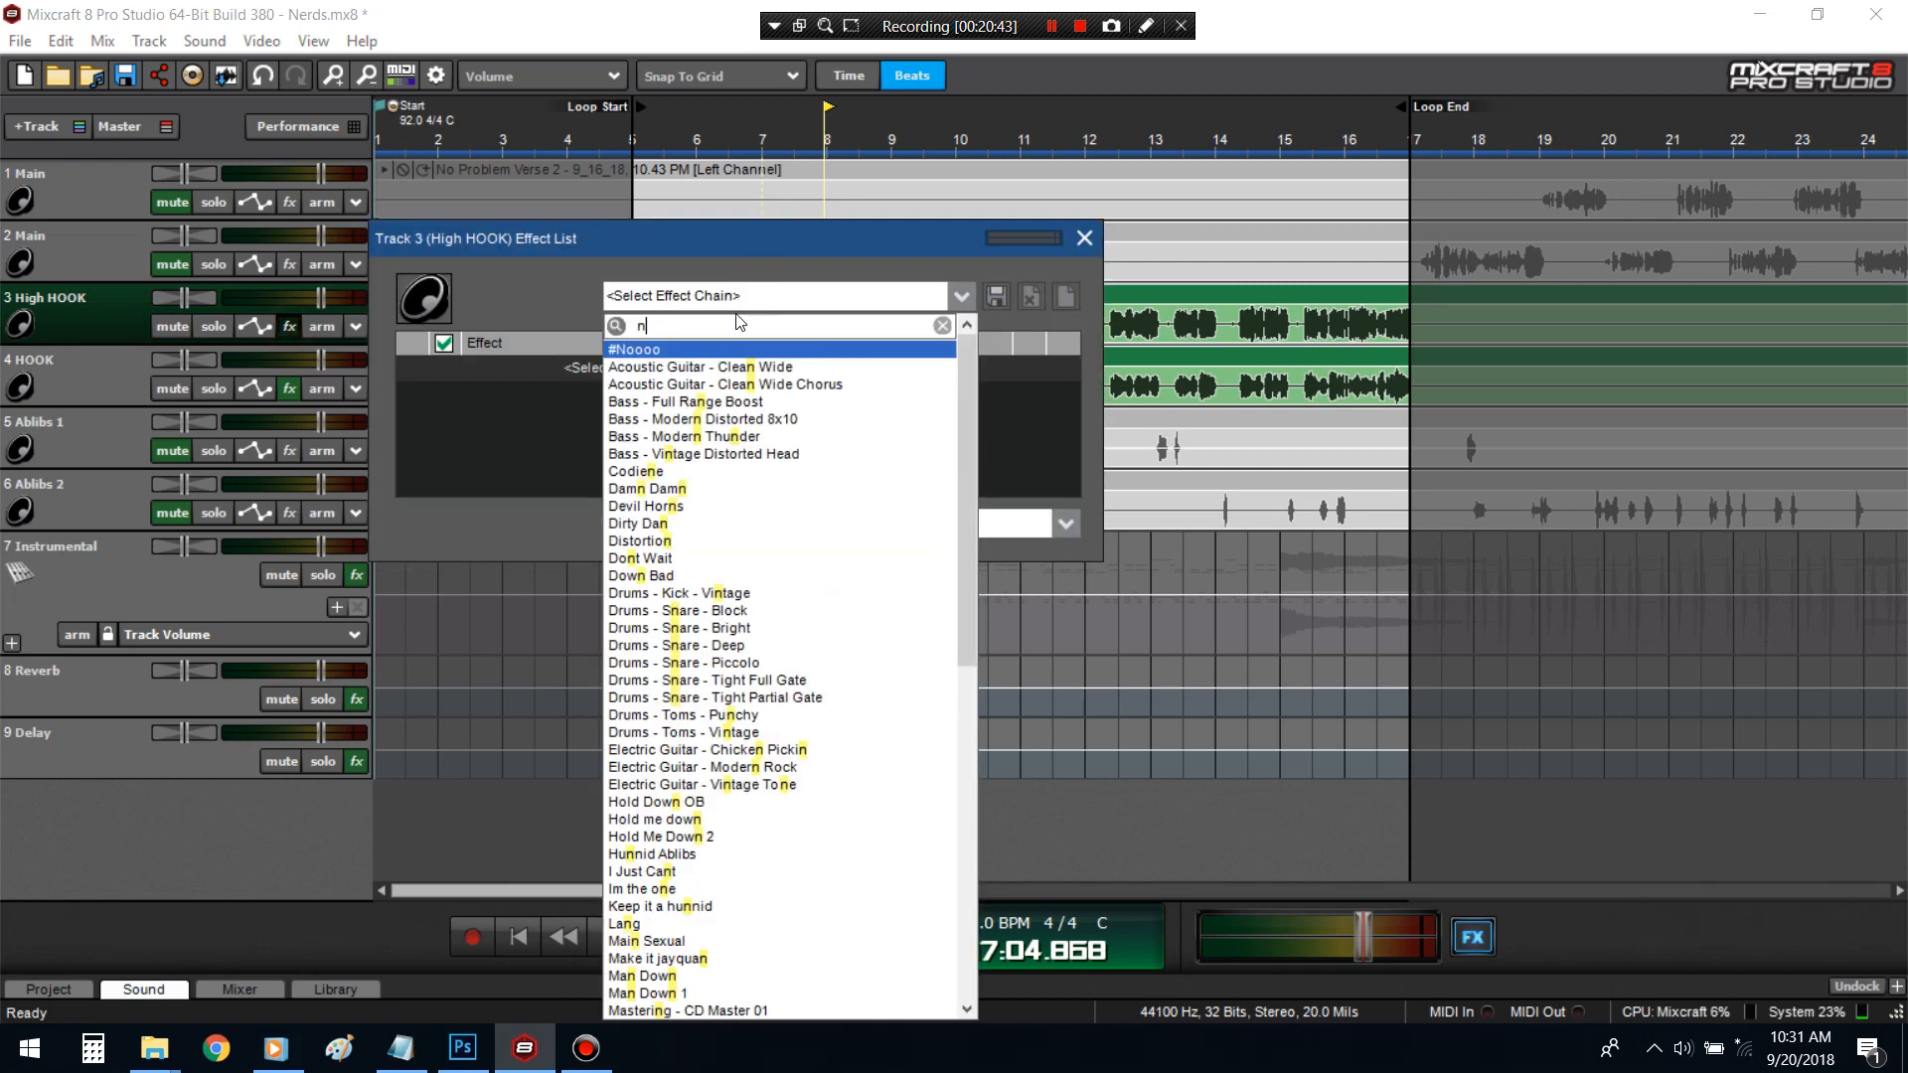
type("erds")
left_click(736, 349)
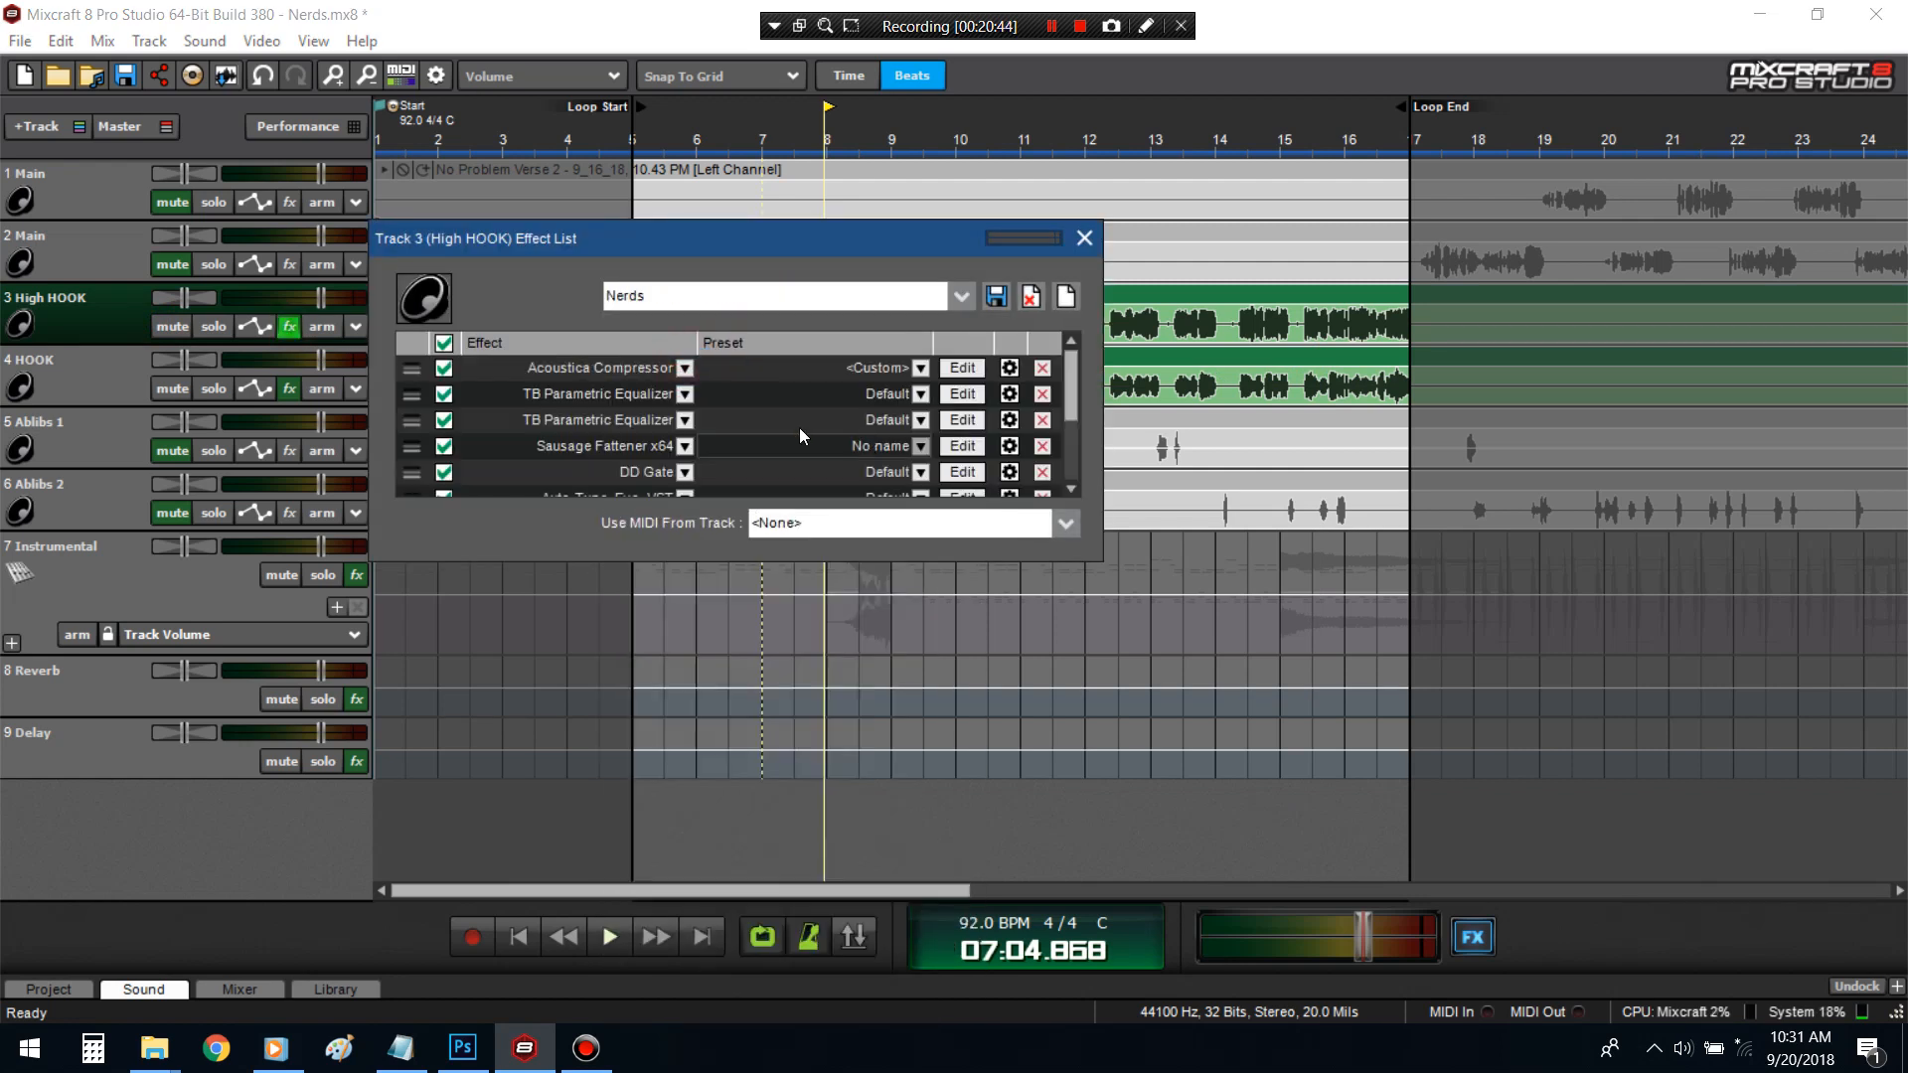
left_click(622, 148)
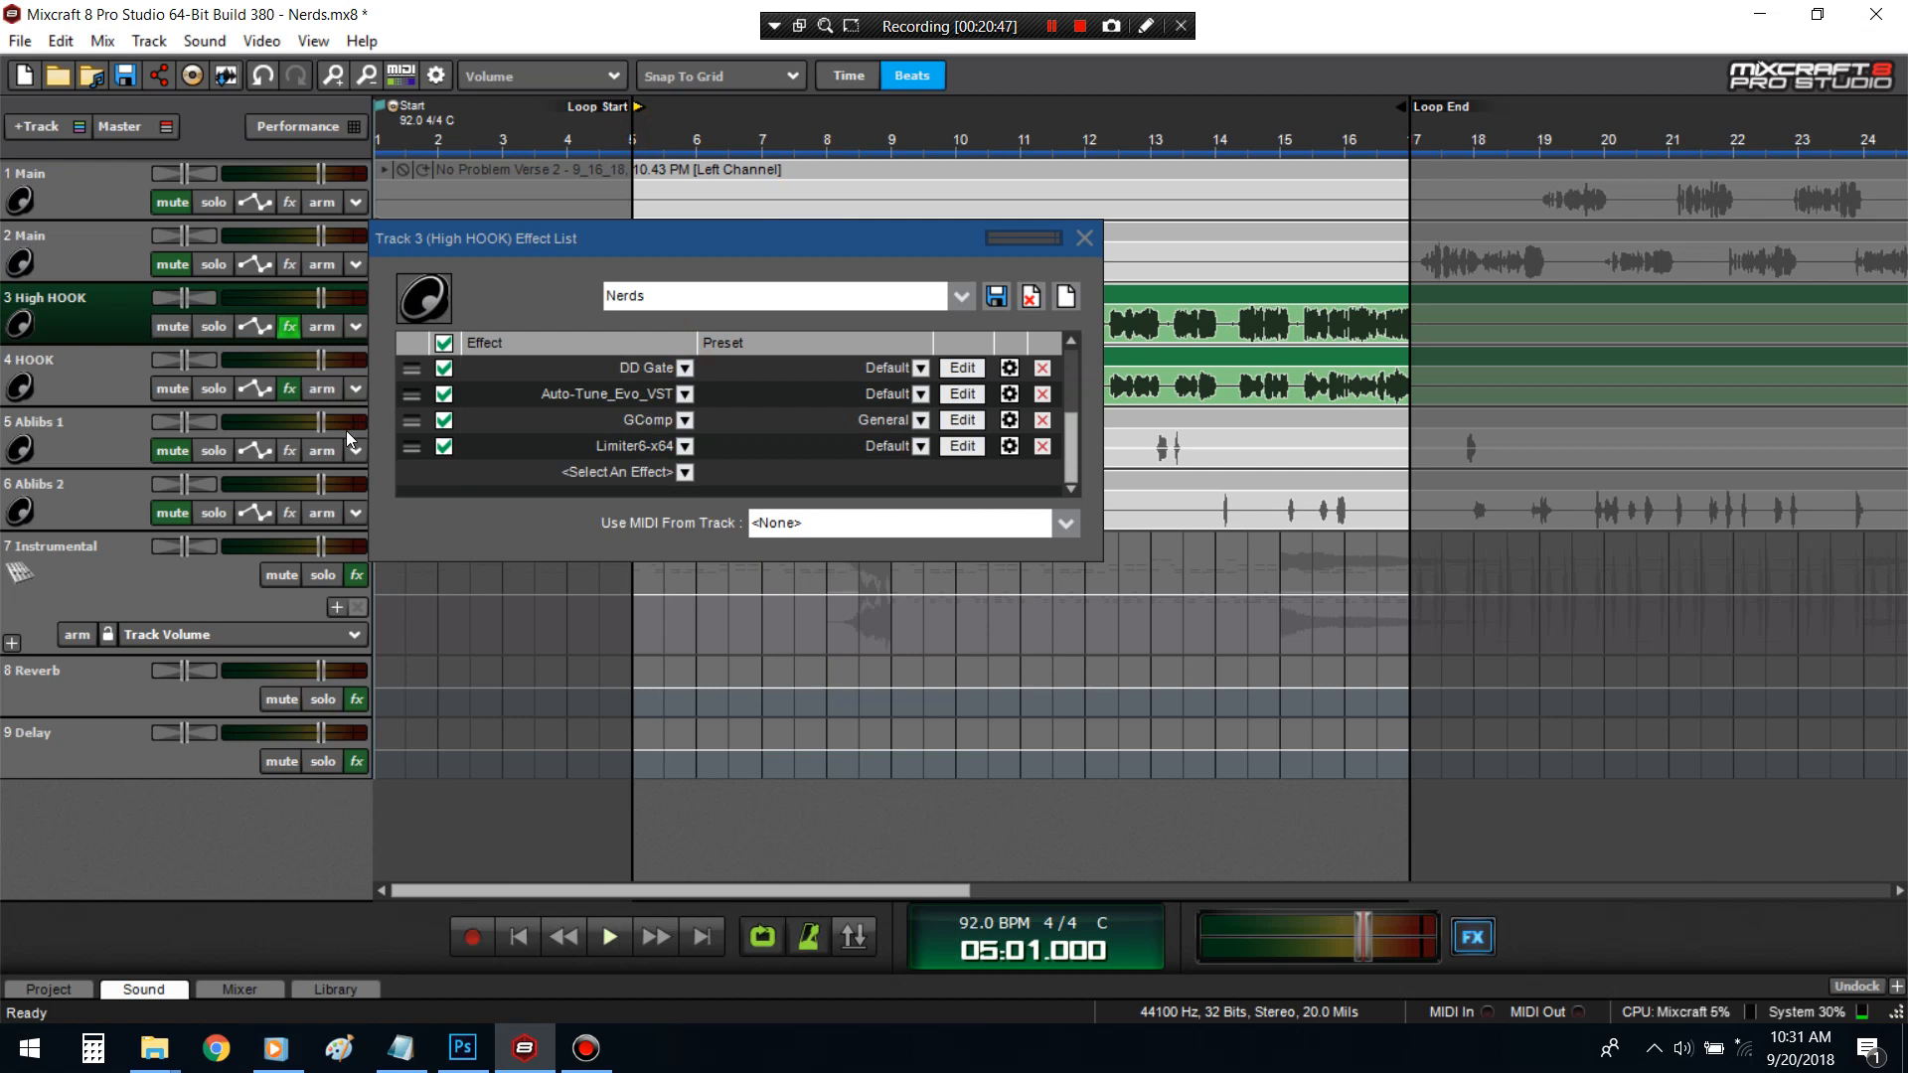
- Set Auto-Tune Evo on High HOOK to Soprano input type with Retune Speed 10, and close the effect windows
left_click(962, 393)
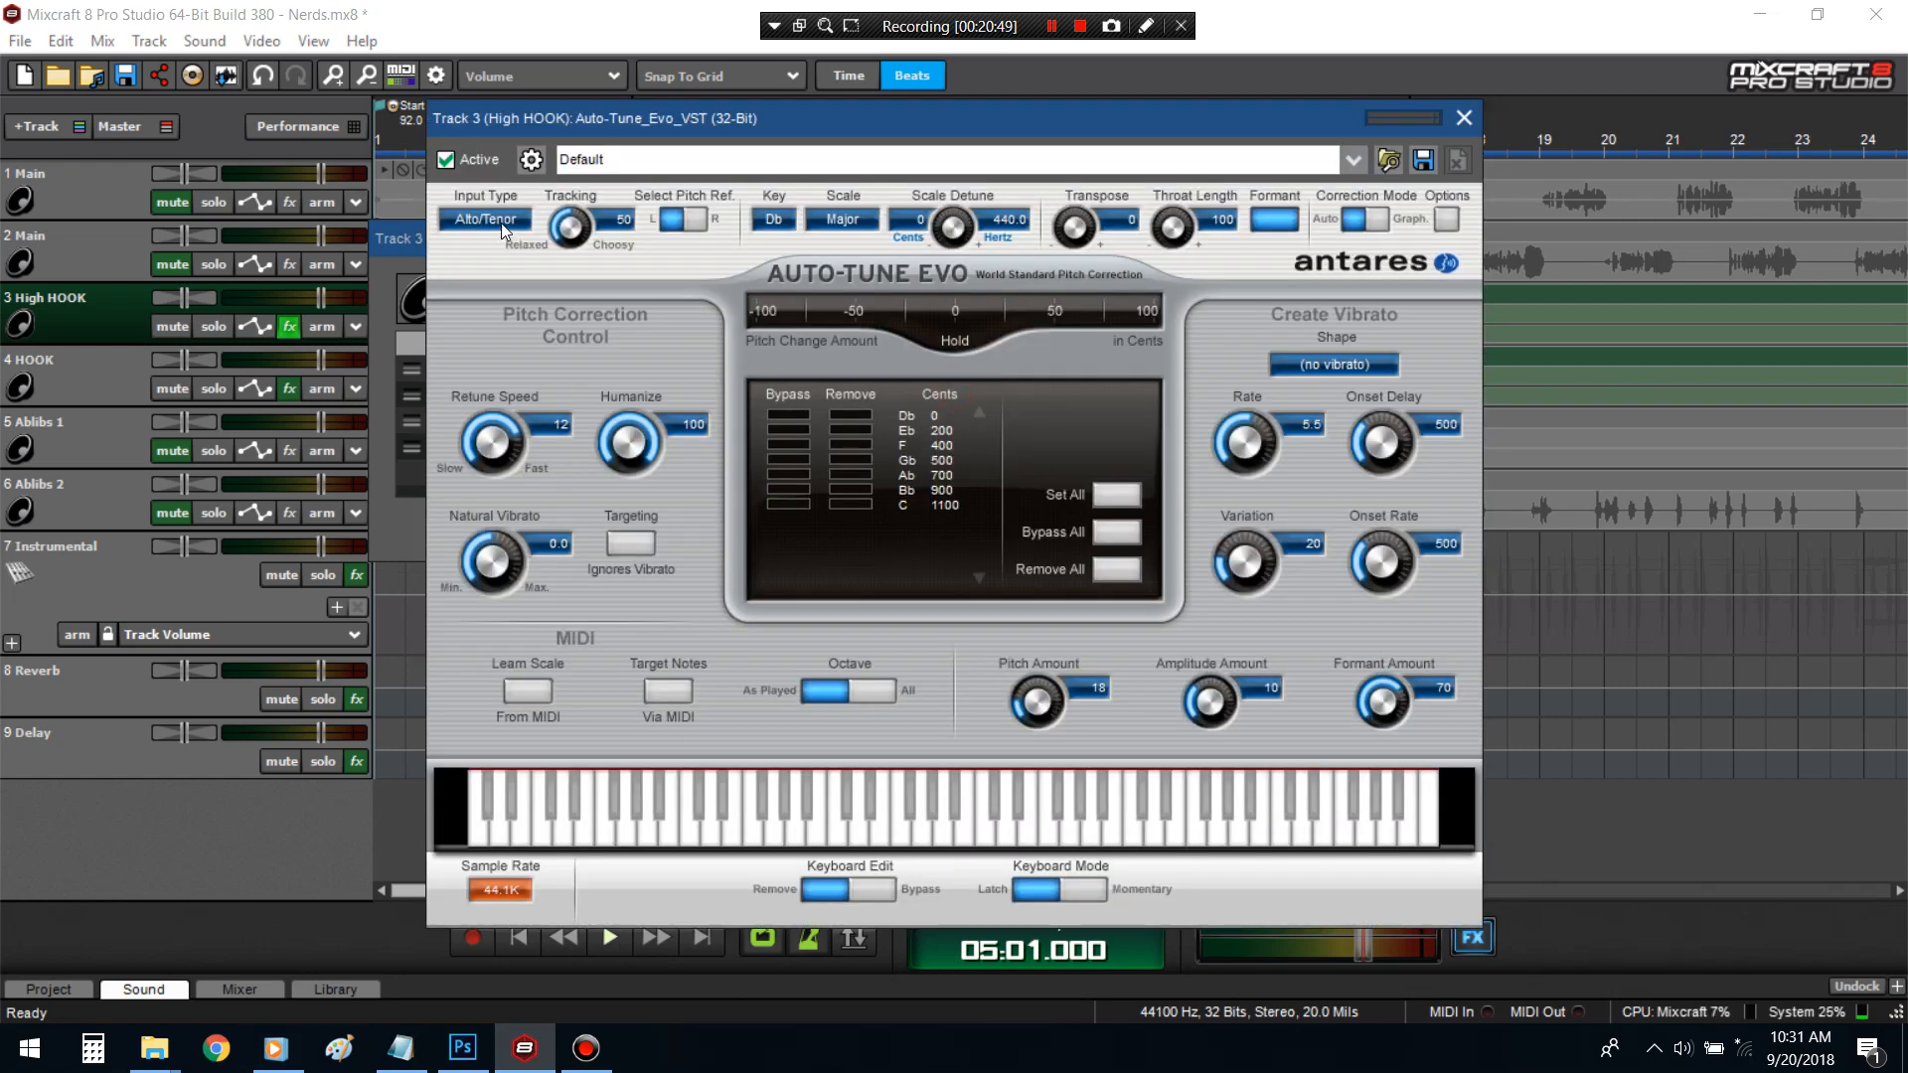
left_click(503, 230)
left_click(537, 248)
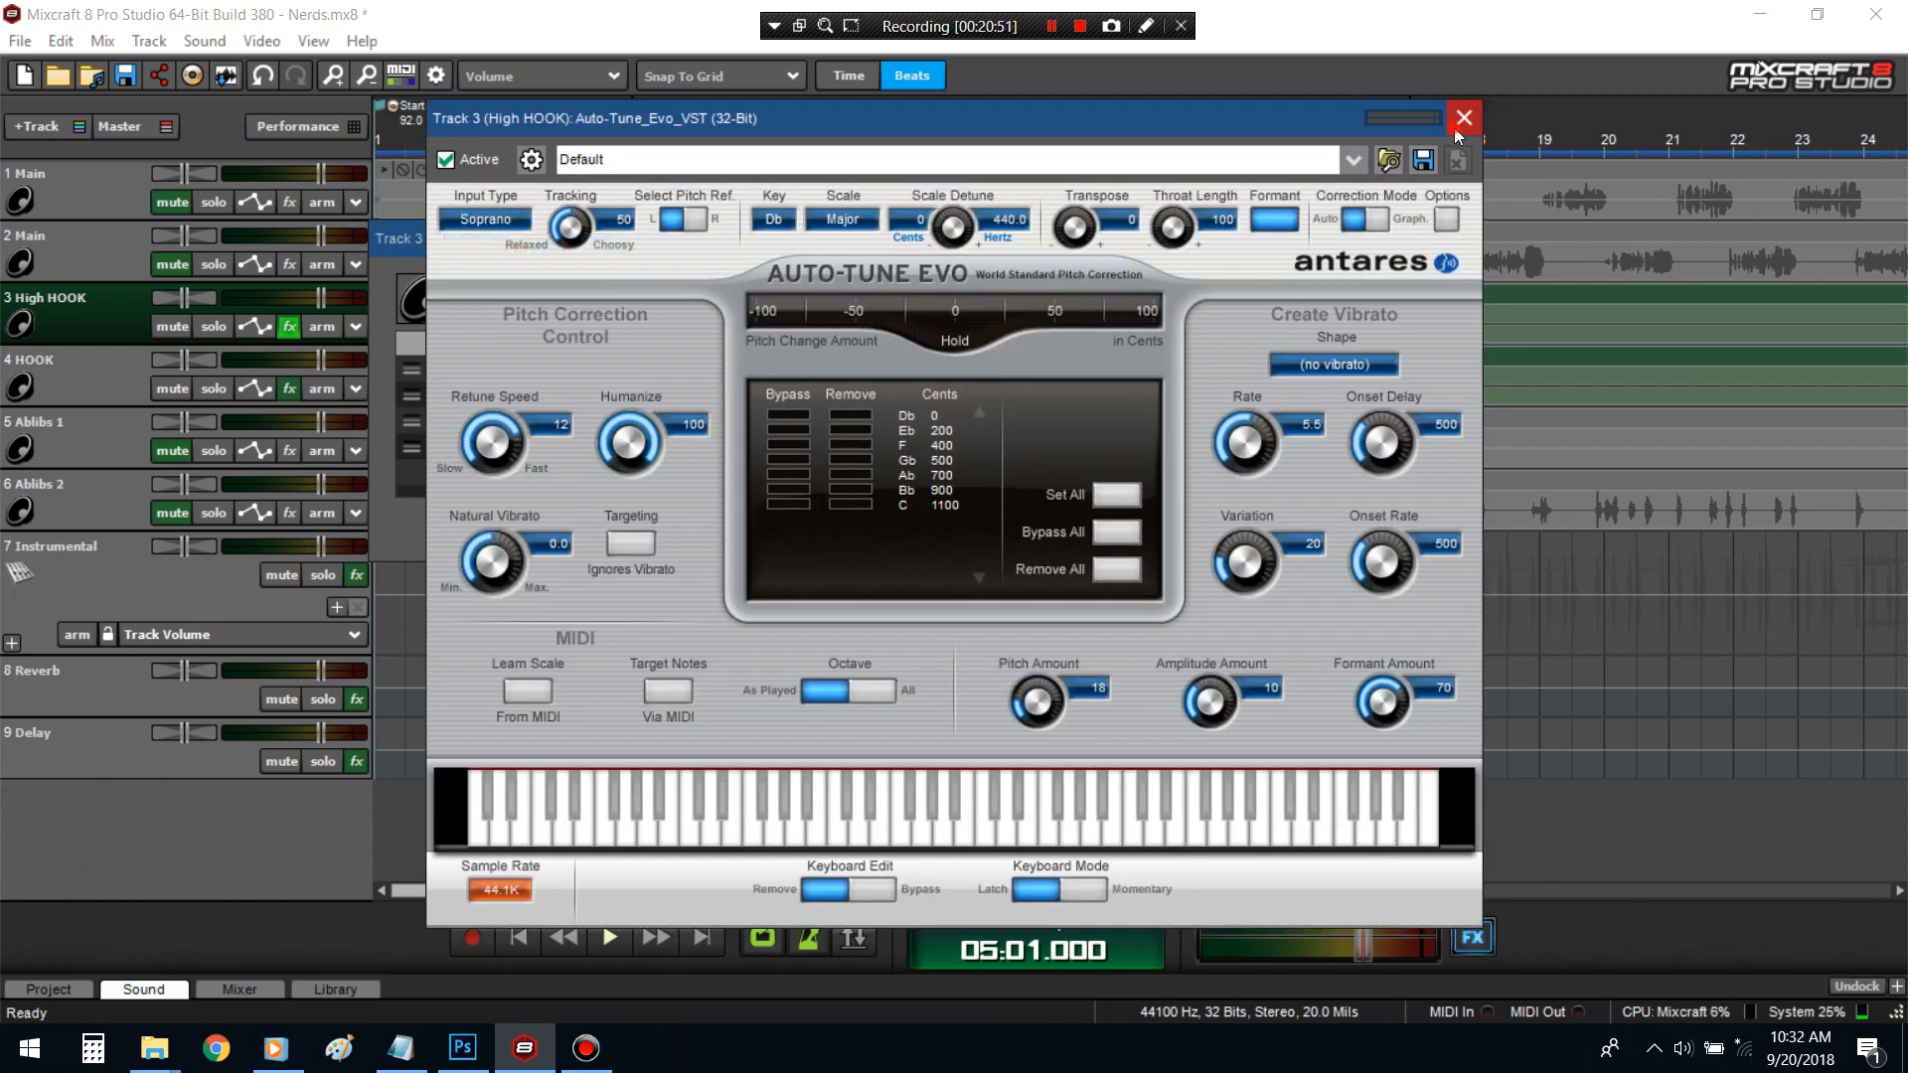
left_click(1461, 119)
left_click(962, 394)
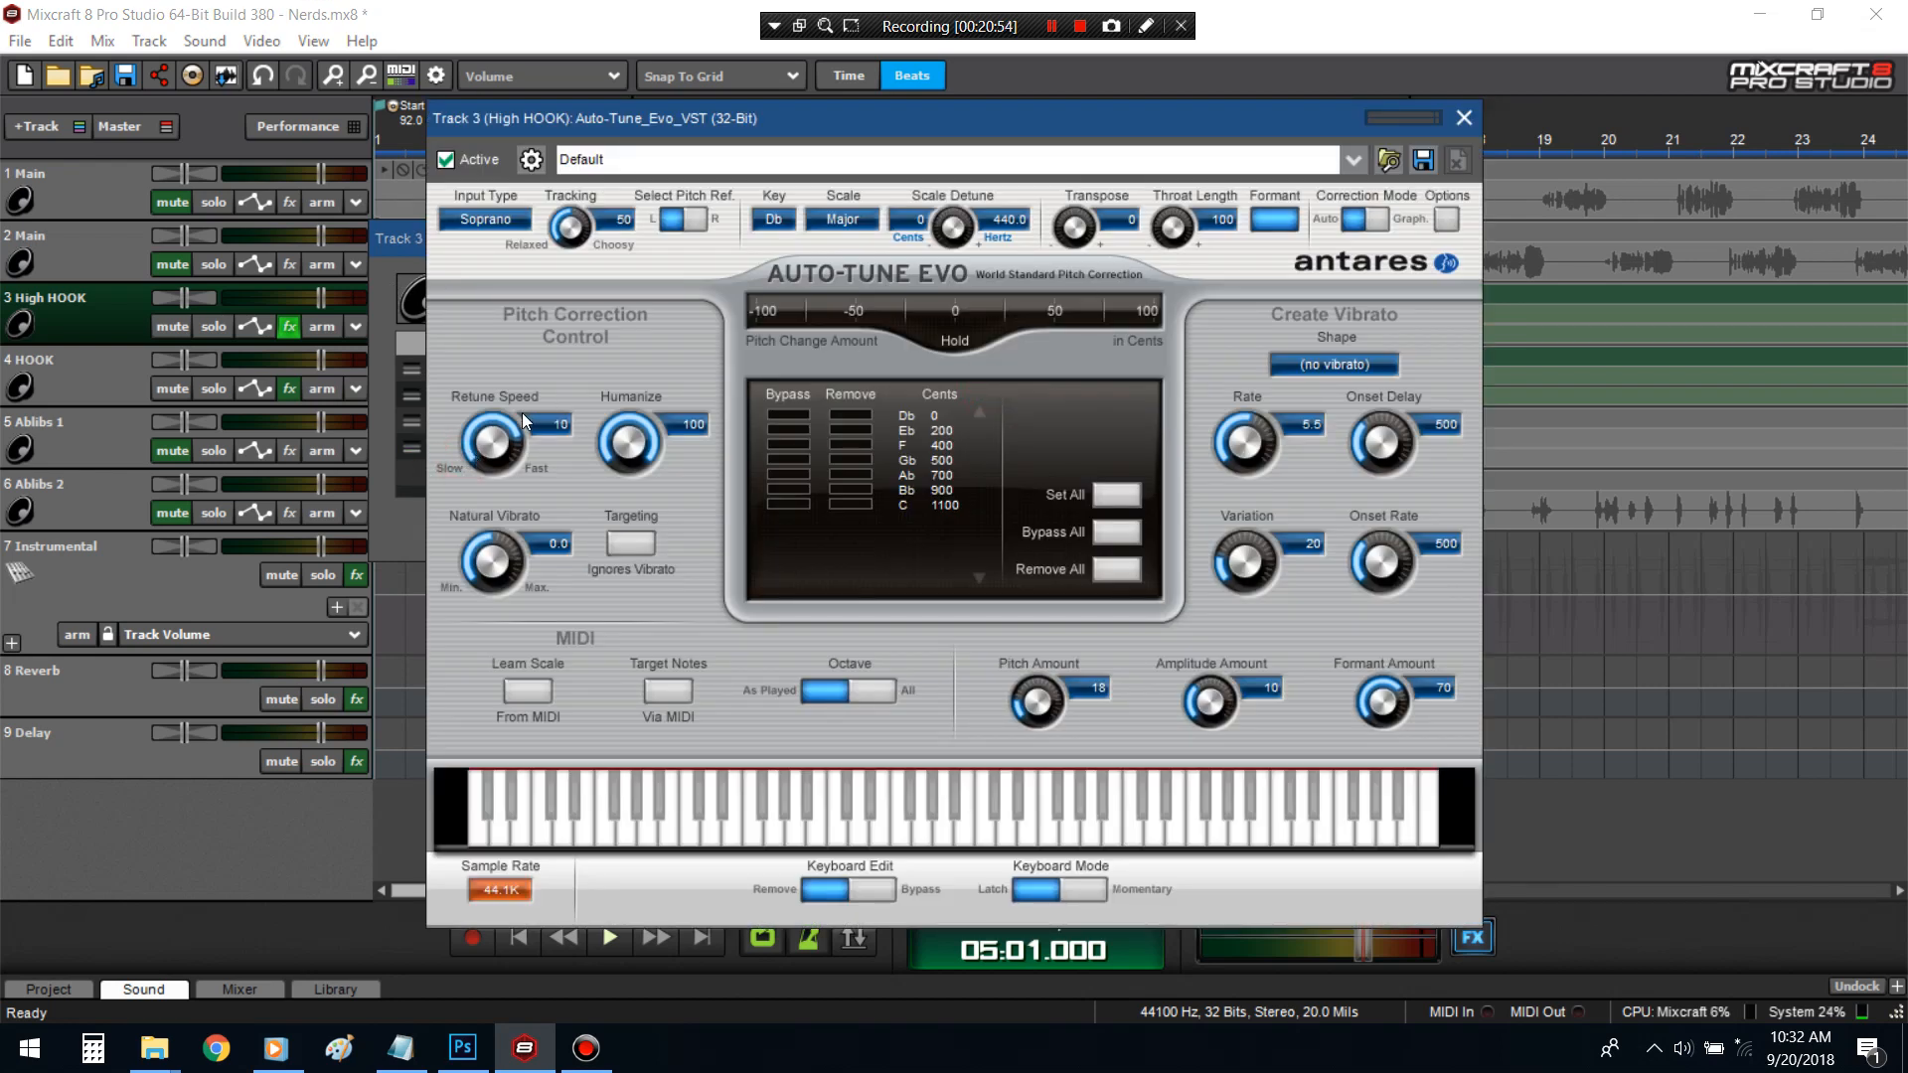
left_click(1465, 118)
left_click(1081, 239)
- Play the loop with High HOOK soloed and lower that track's volume slightly
key("space")
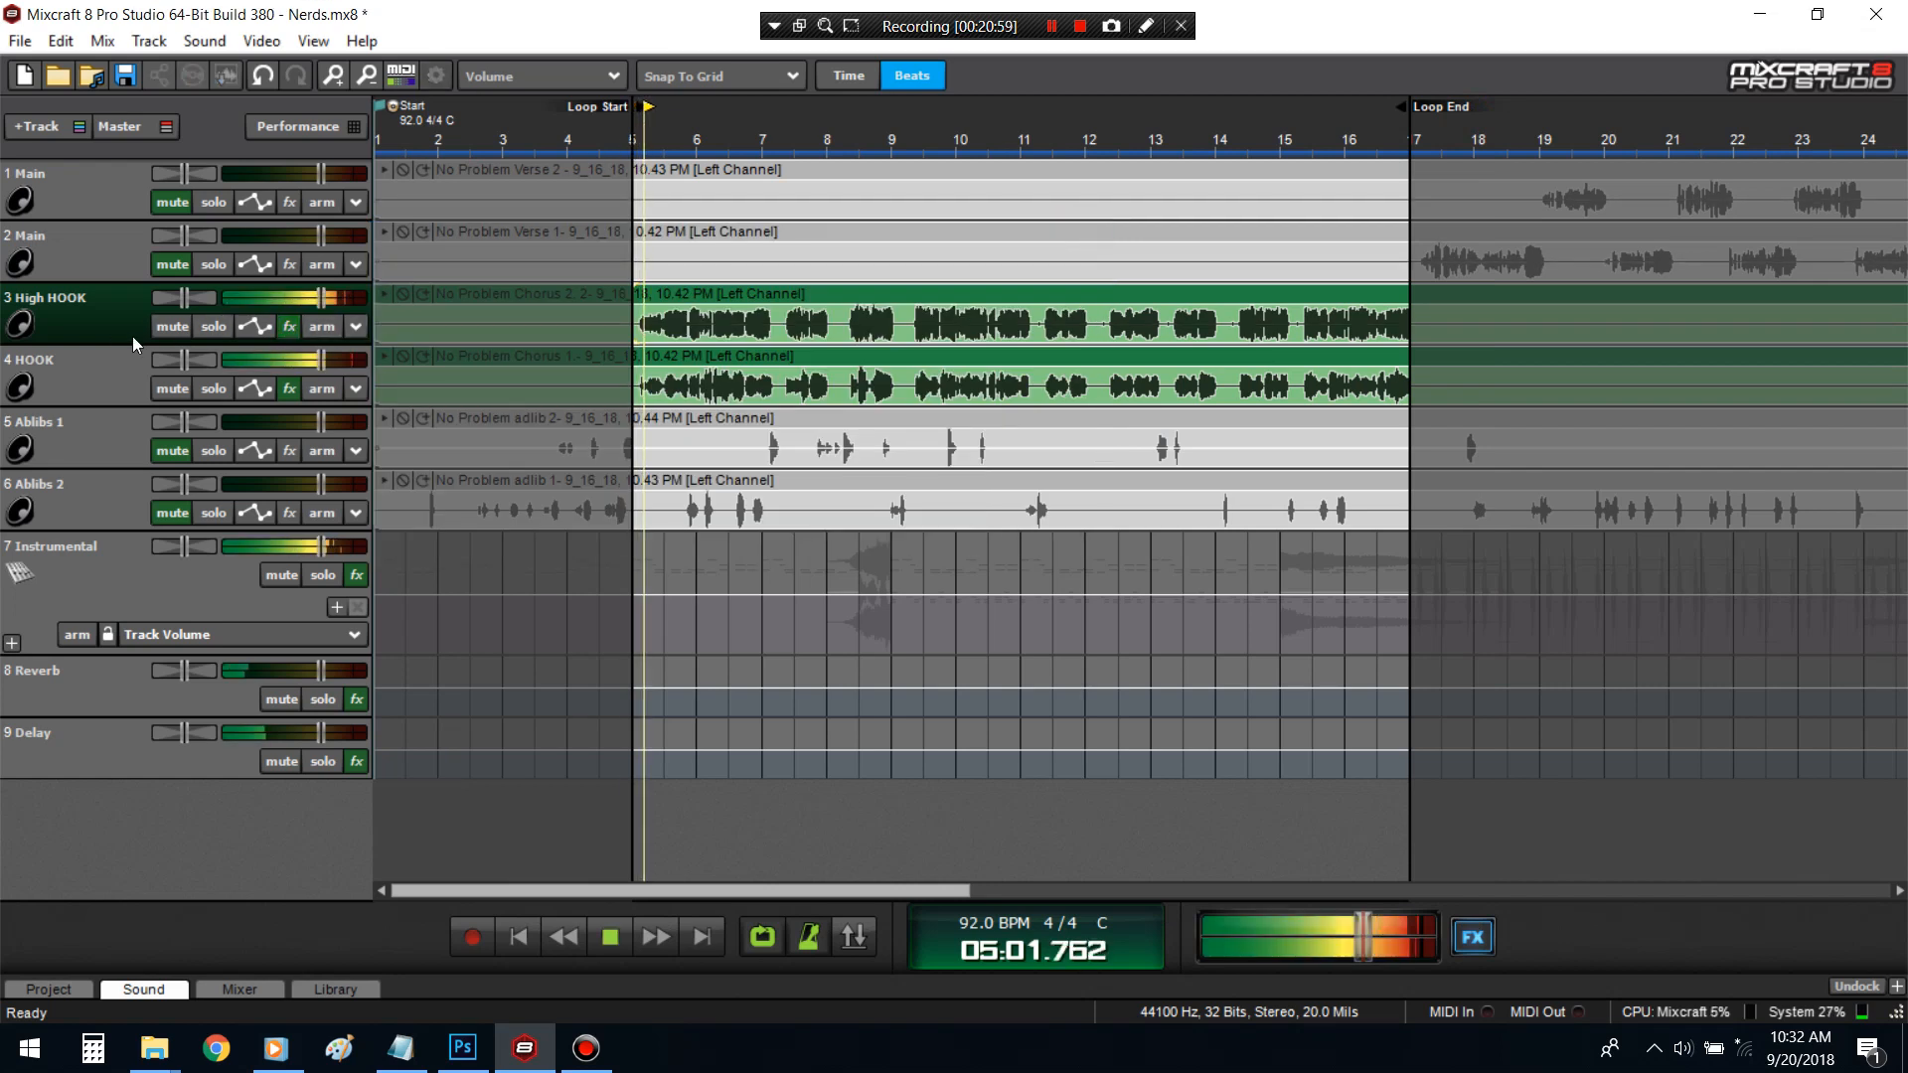
left_click(213, 327)
left_click_drag(321, 297, 309, 309)
- Stop playback and set the Attack of Acoustica Compressor on High HOOK to 40 ms
left_click(284, 327)
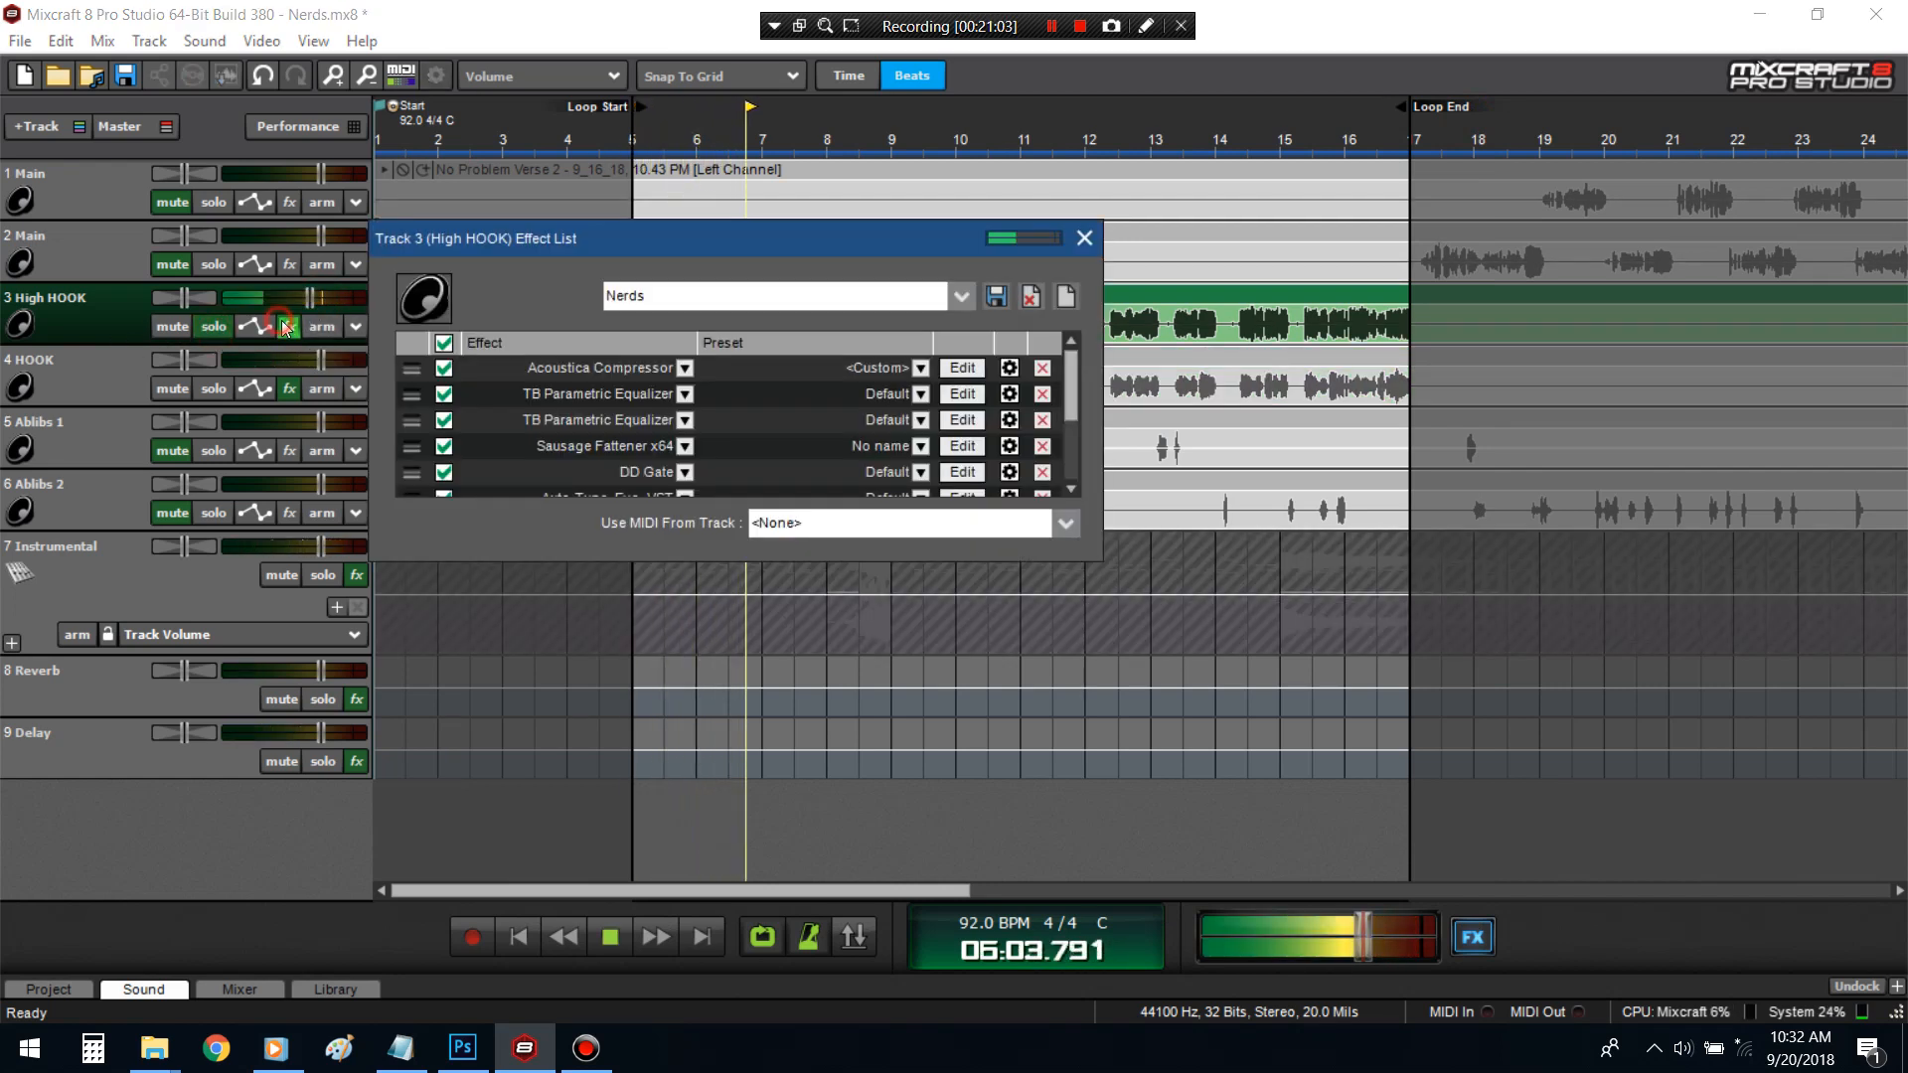
key("space")
left_click(944, 370)
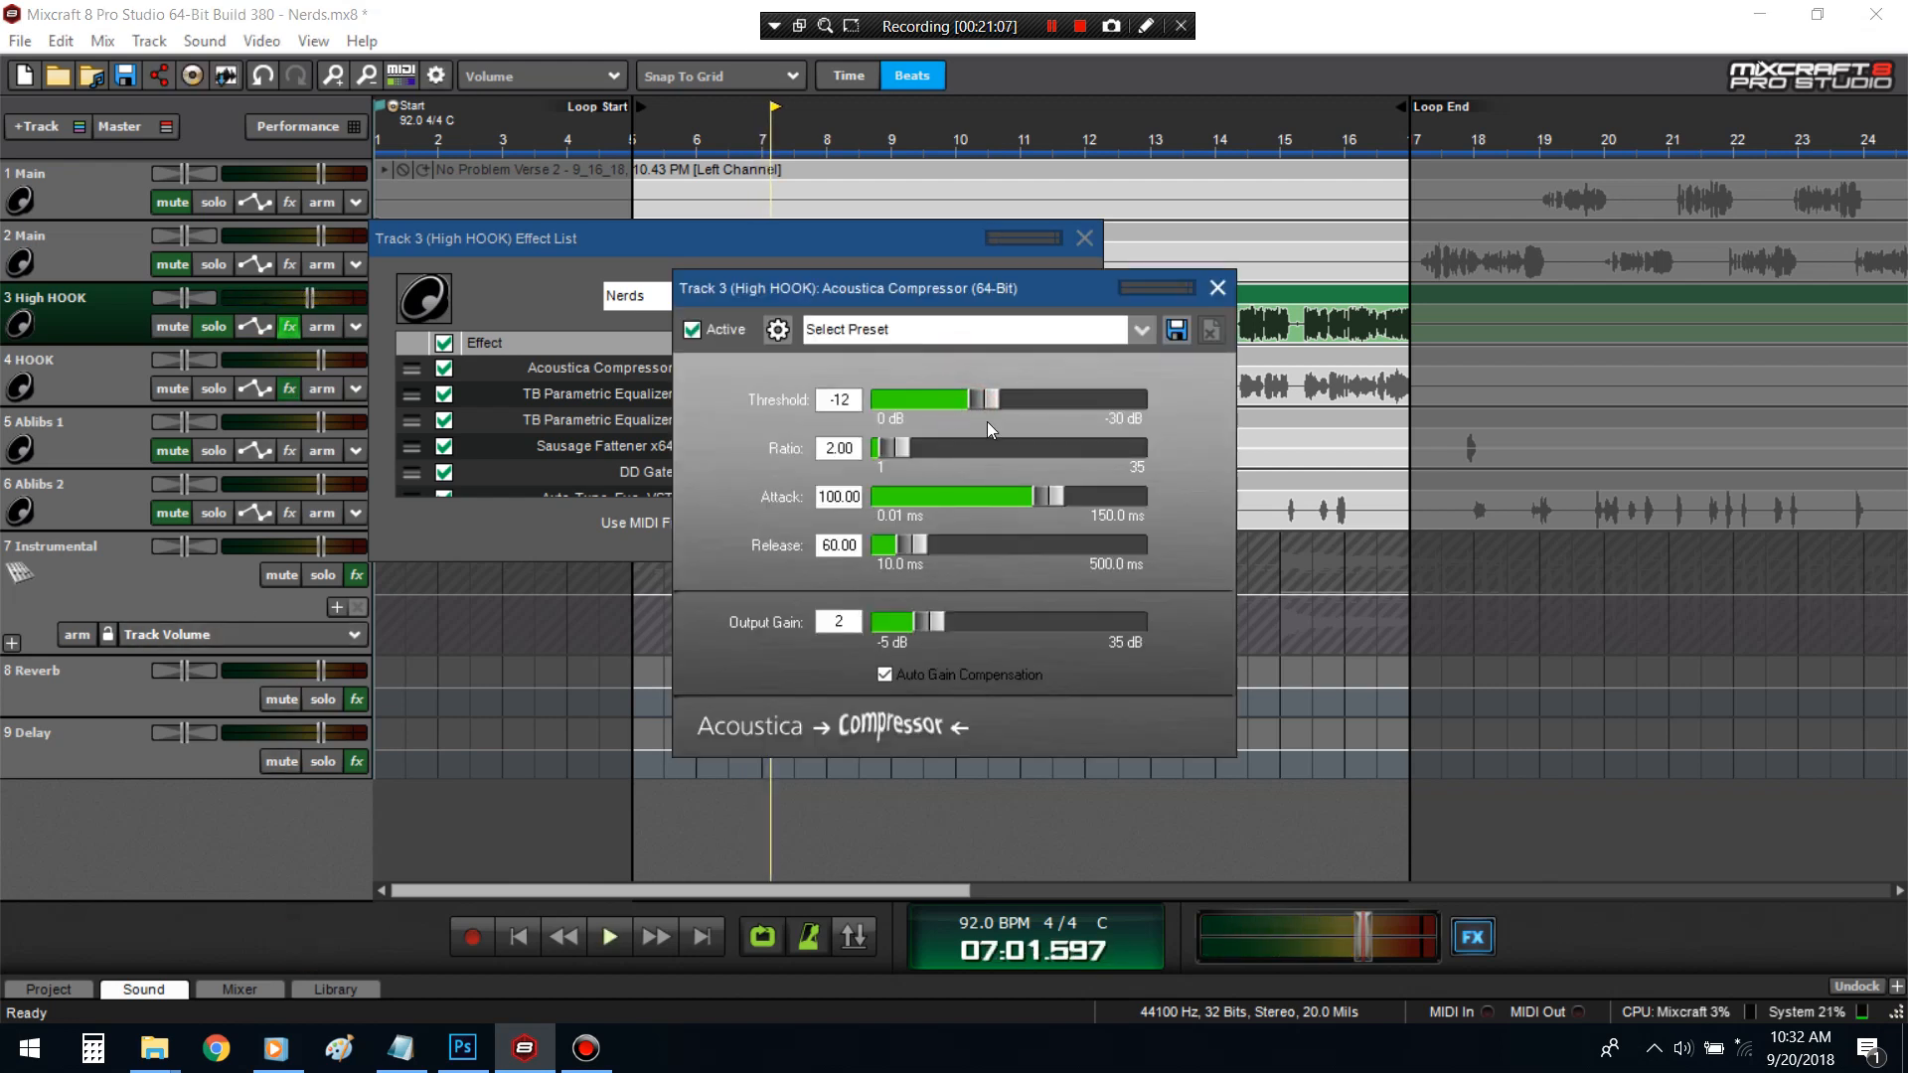
left_click_drag(1053, 501, 981, 511)
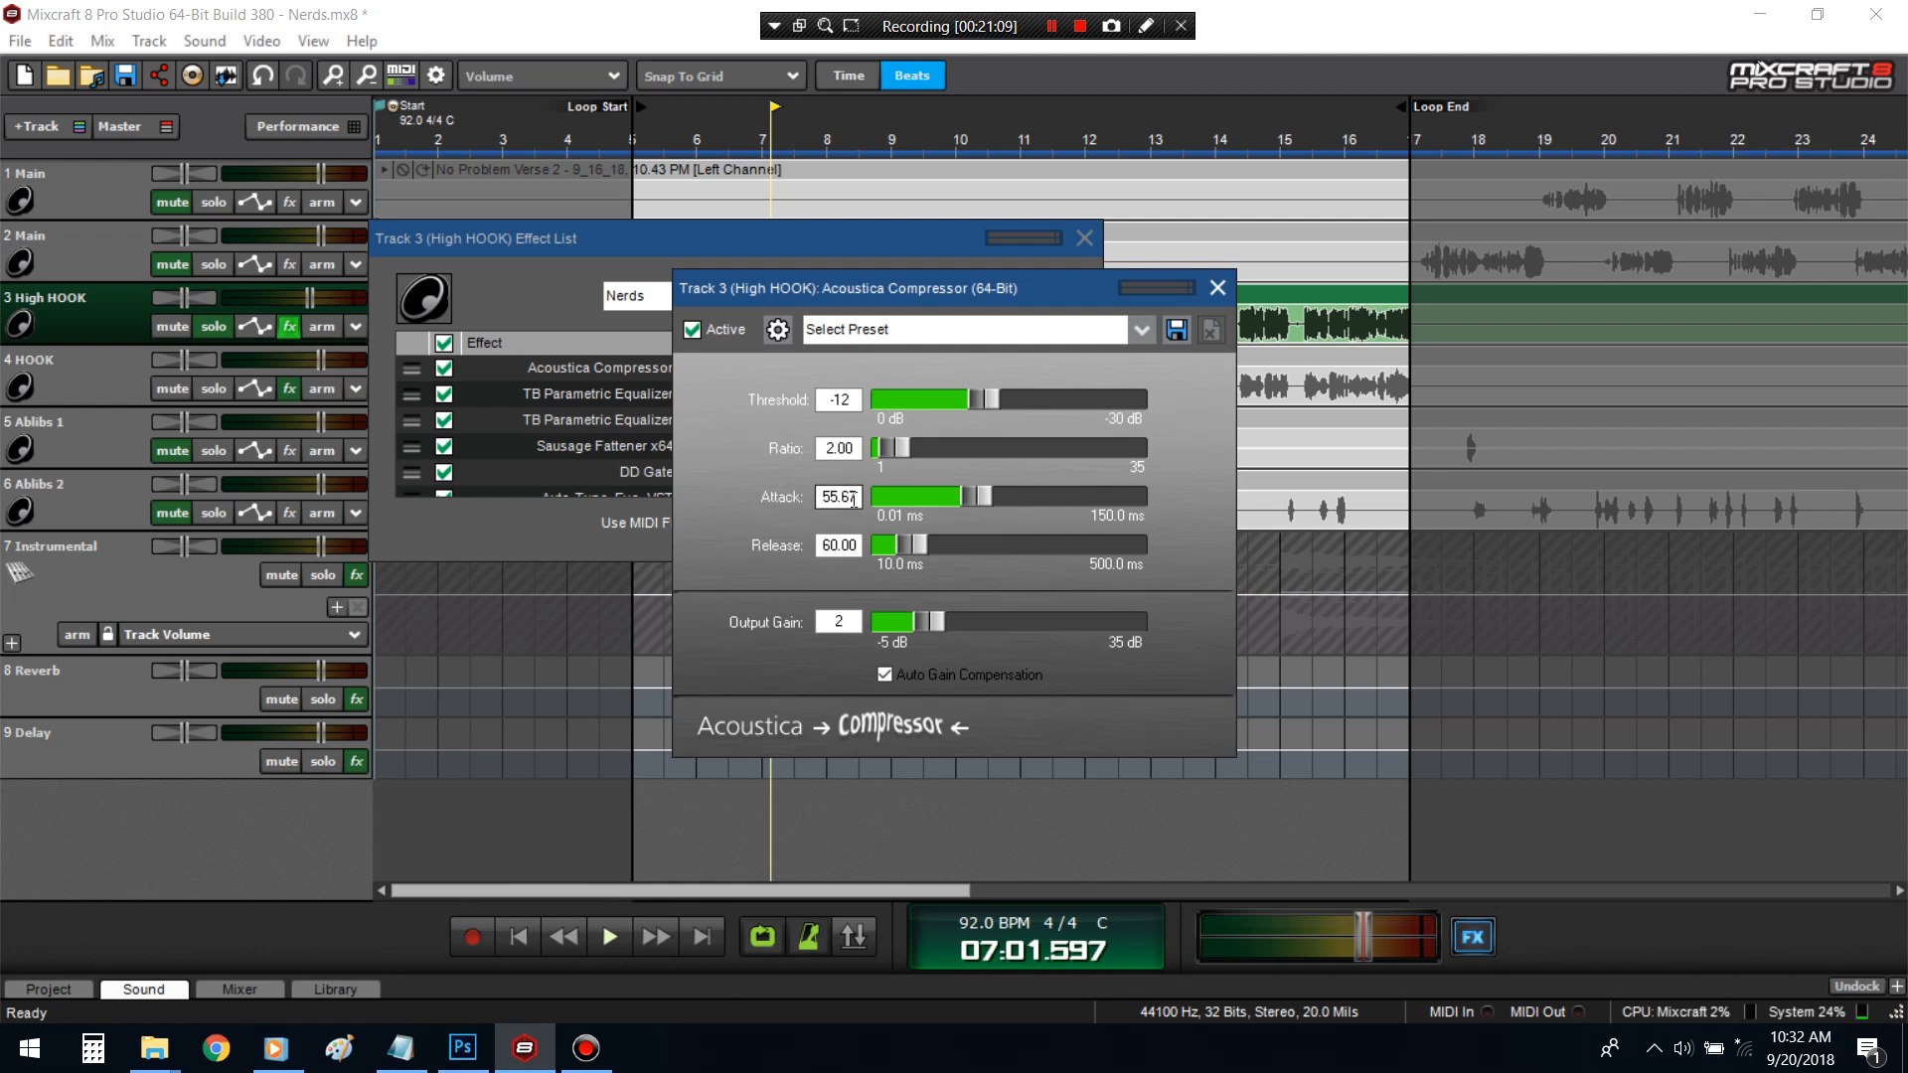
type("40")
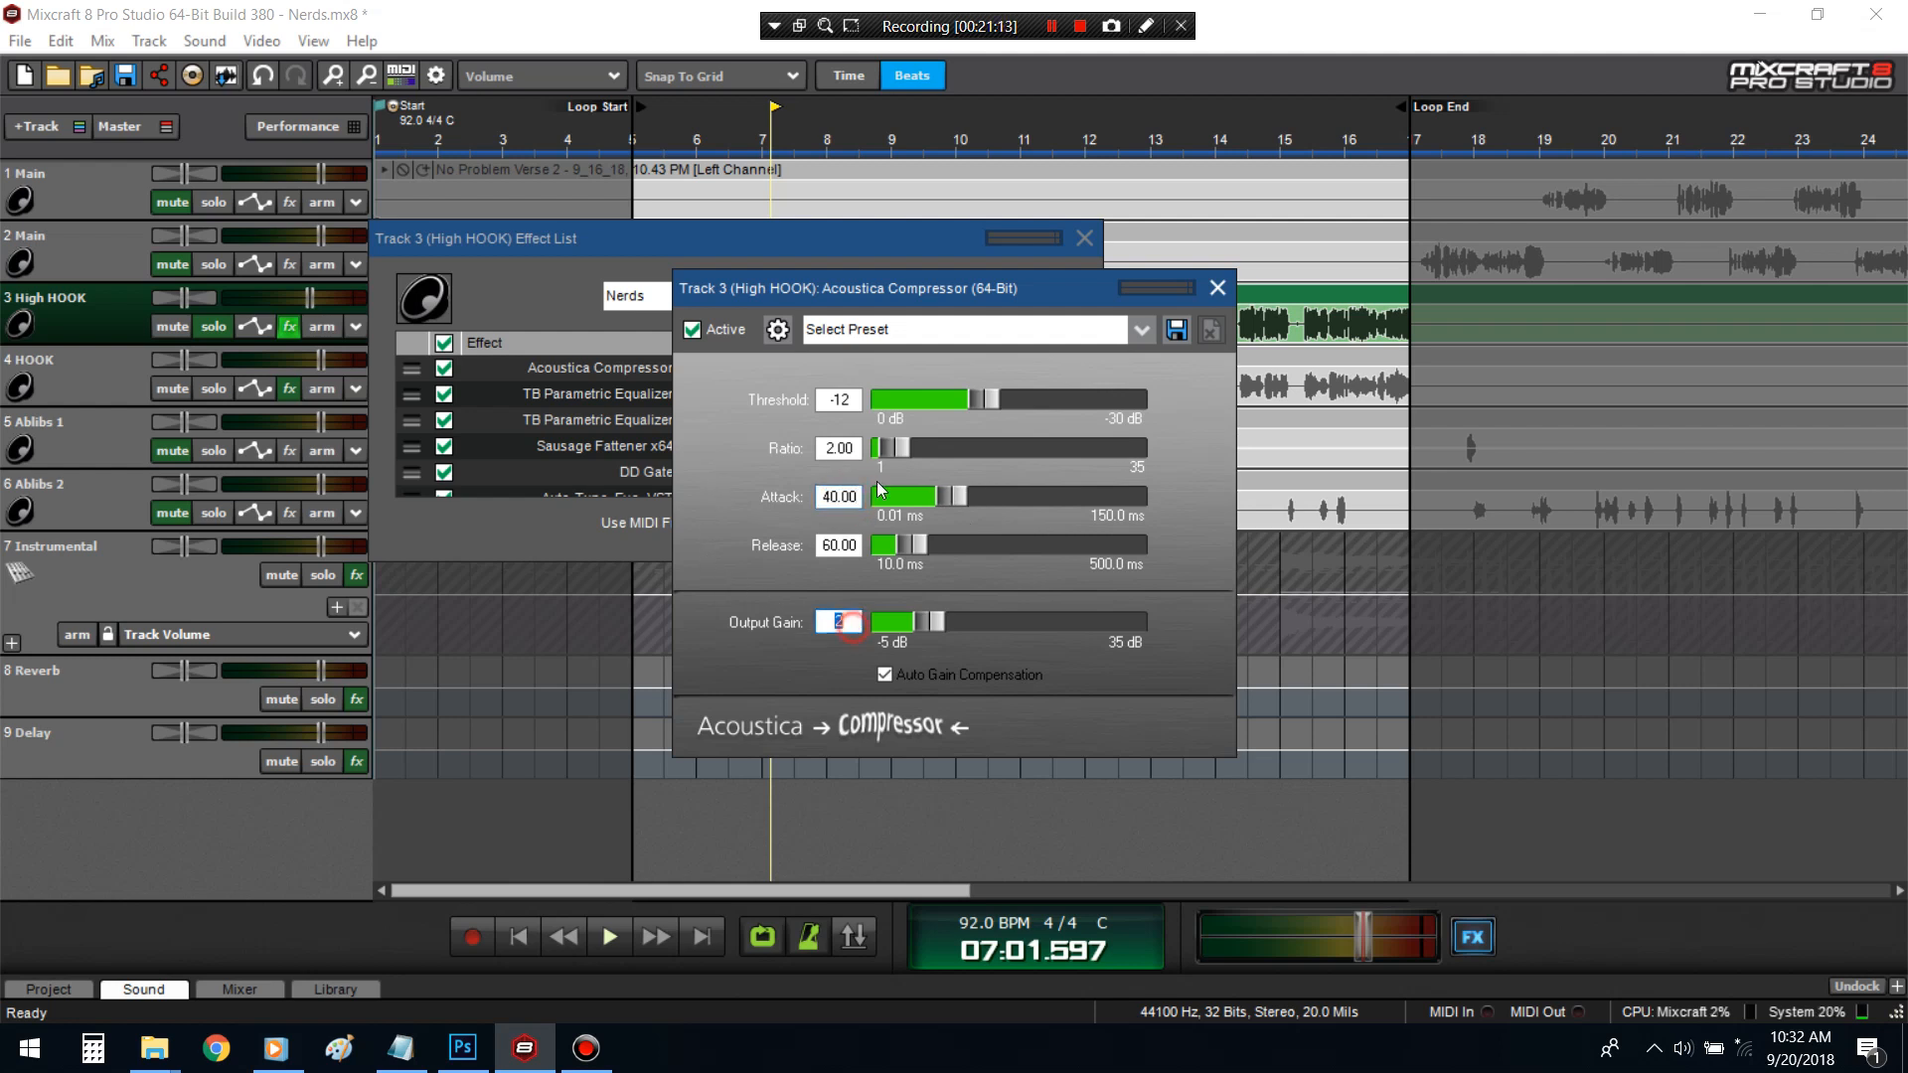
- Set the High HOOK compressor's Output Gain to 4 dB and Ratio to 3.00, with the effect list closed
left_click(1084, 238)
left_click(934, 624)
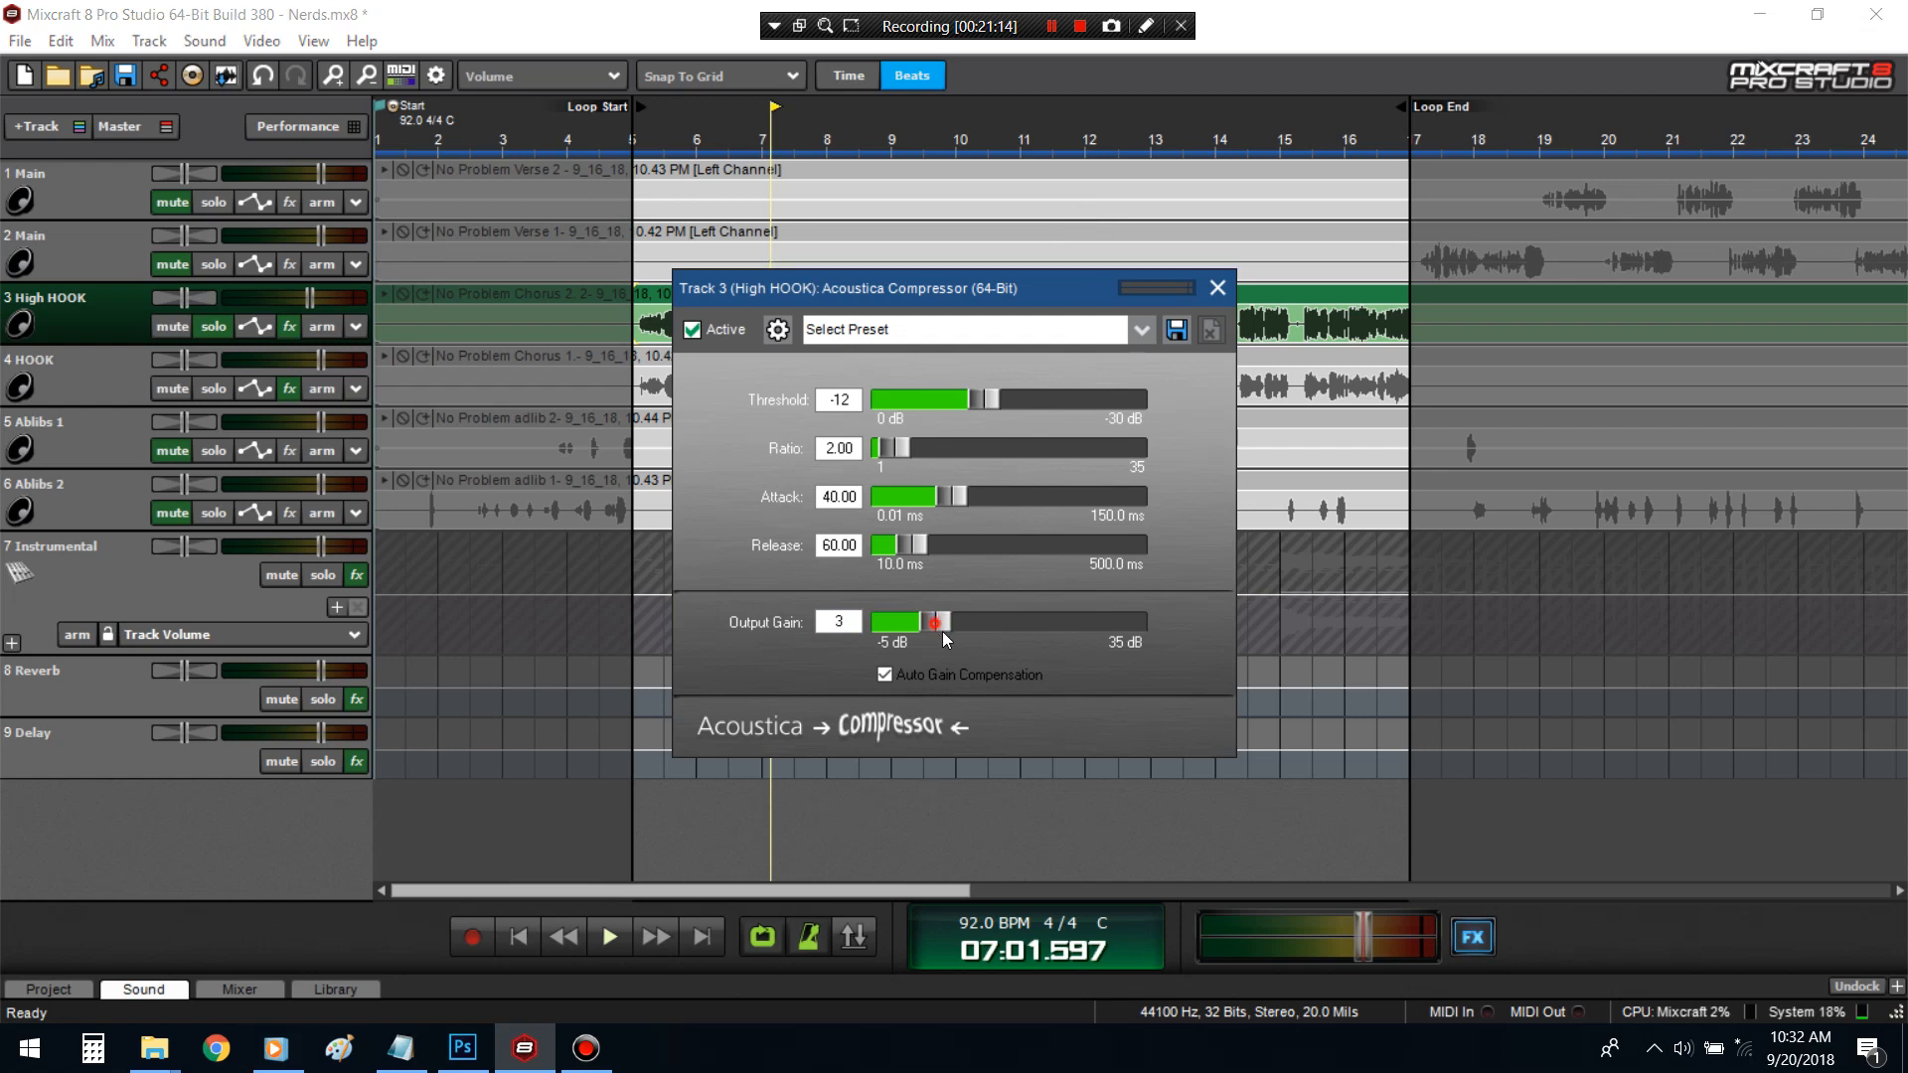
left_click(942, 630)
scroll(947, 634, "down", 1)
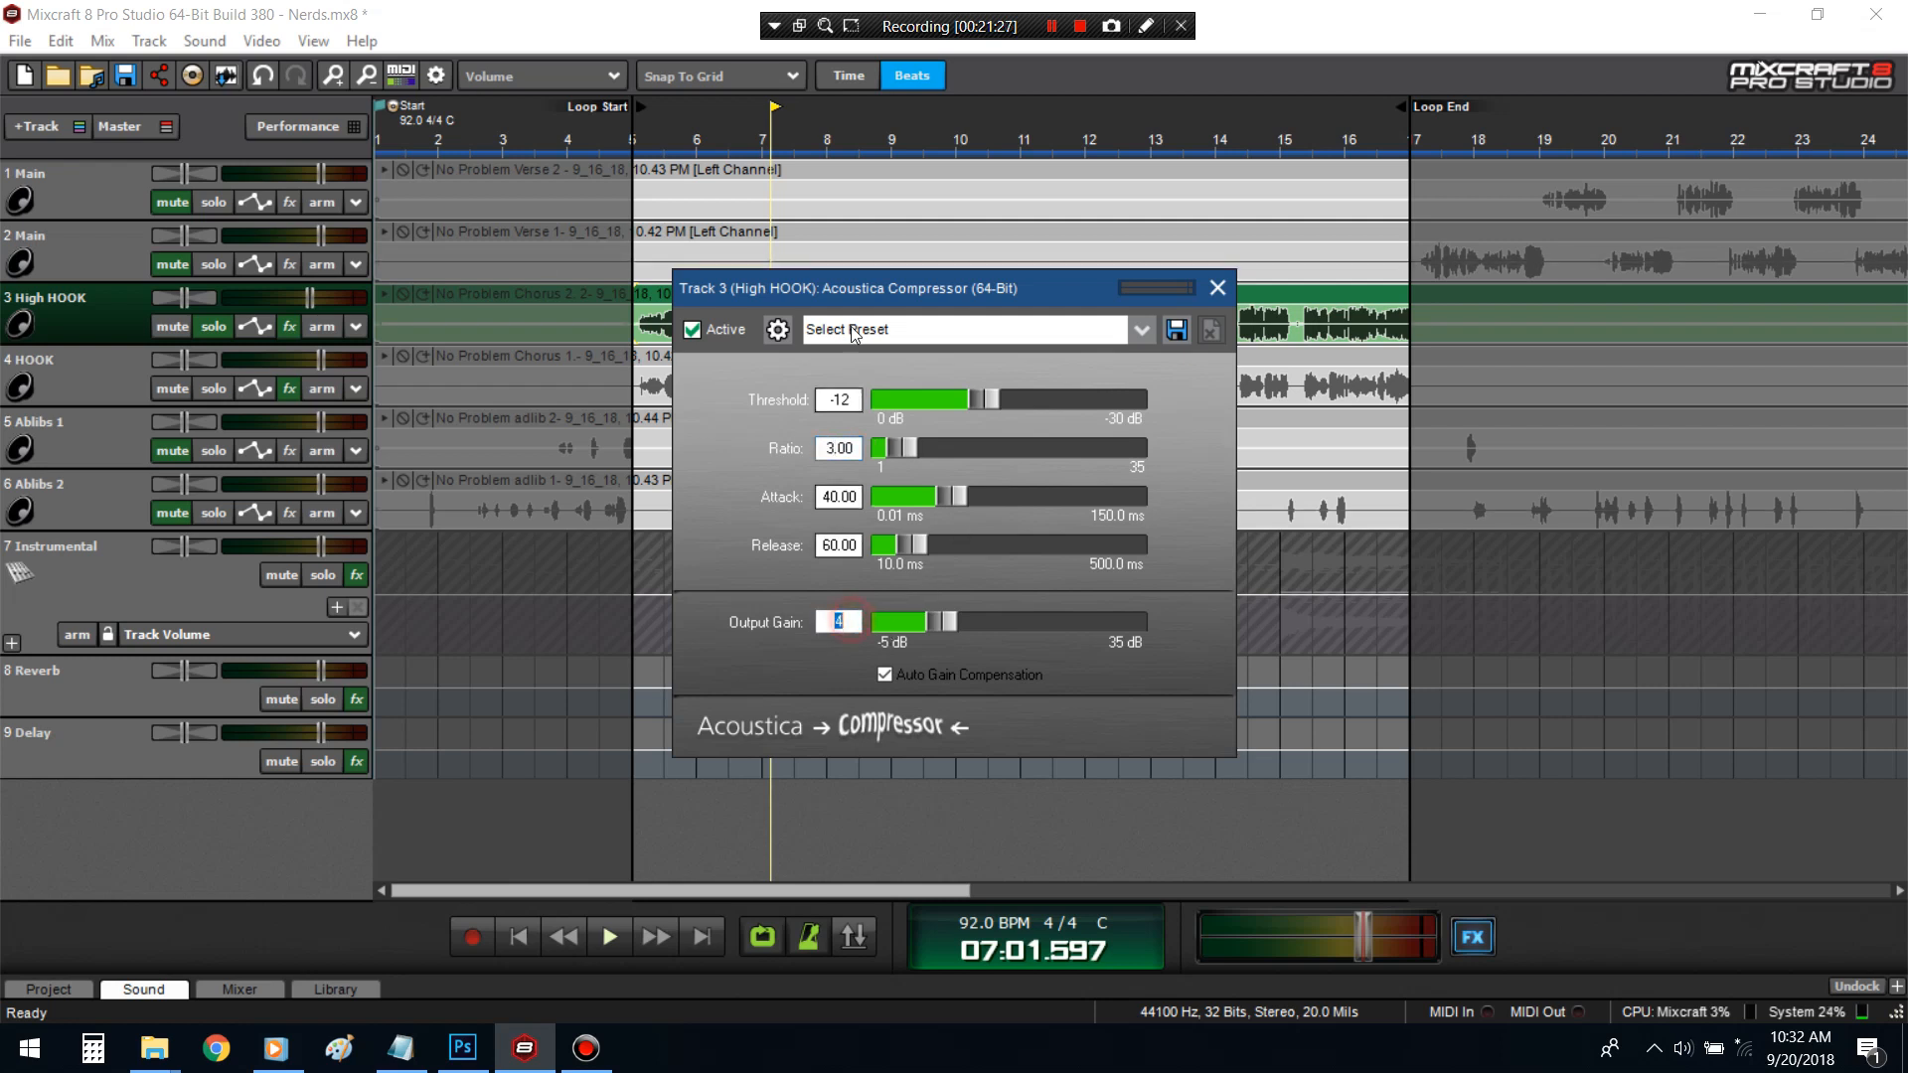
- Listen to High HOOK briefly, stop playback and set its compressor's Attack to 80 ms and Ratio to 2.00
key("space")
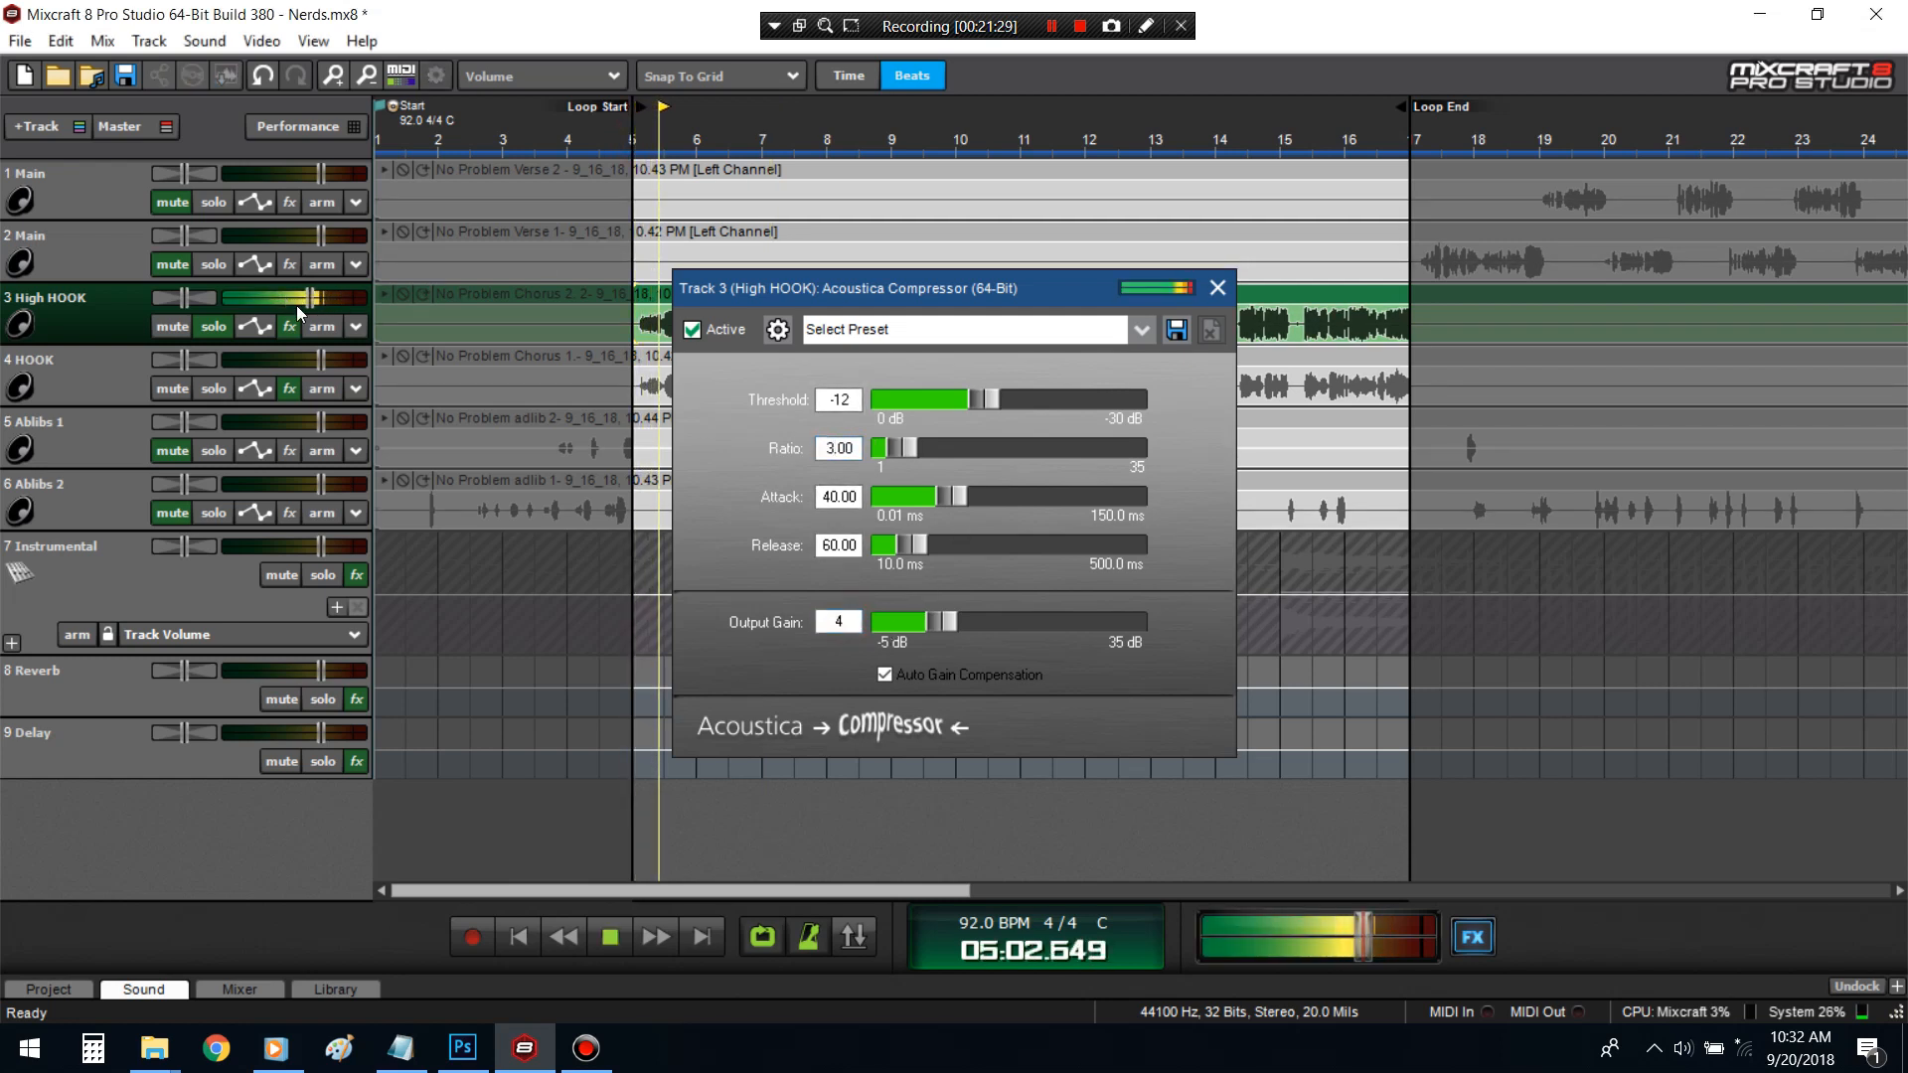
left_click(213, 326)
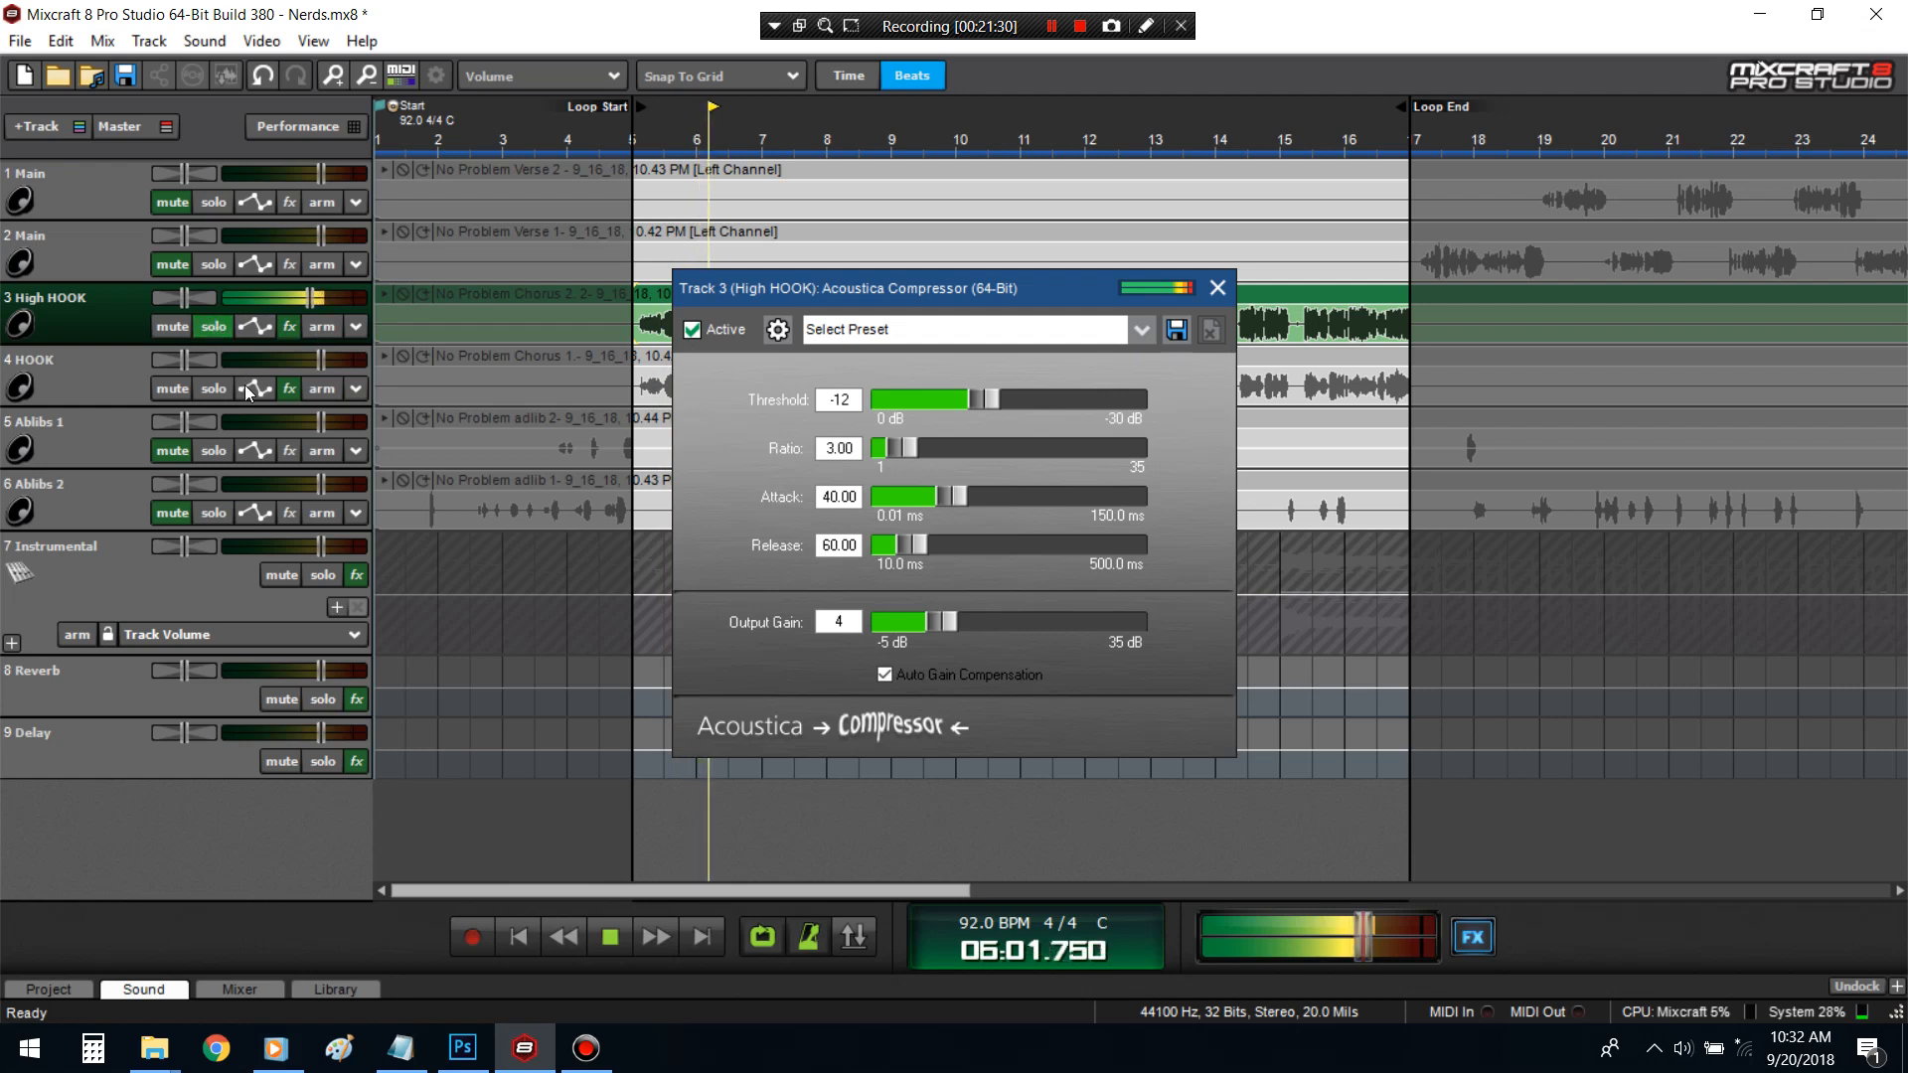
left_click(326, 944)
key("space")
left_click(827, 498)
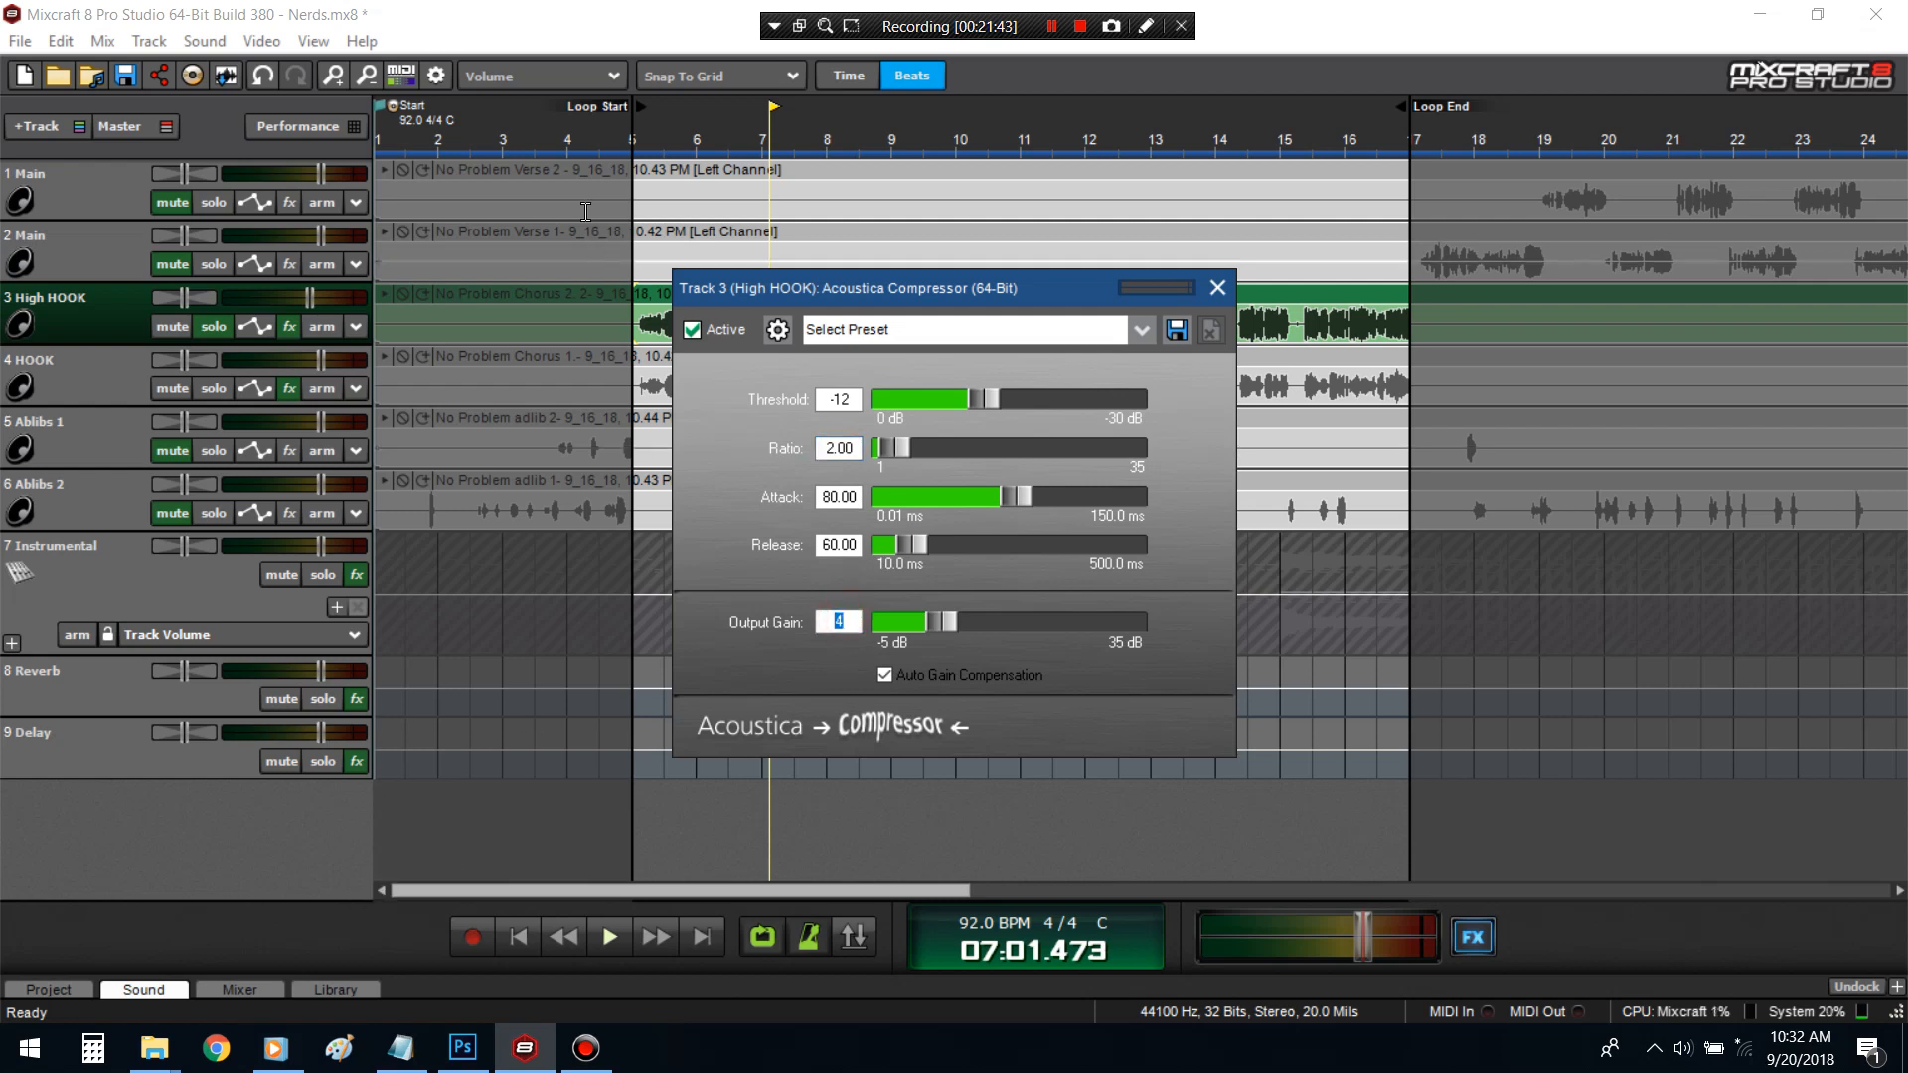
- Set the High HOOK compressor's Threshold to -10 dB while the loop plays, and unsolo the track
key("space")
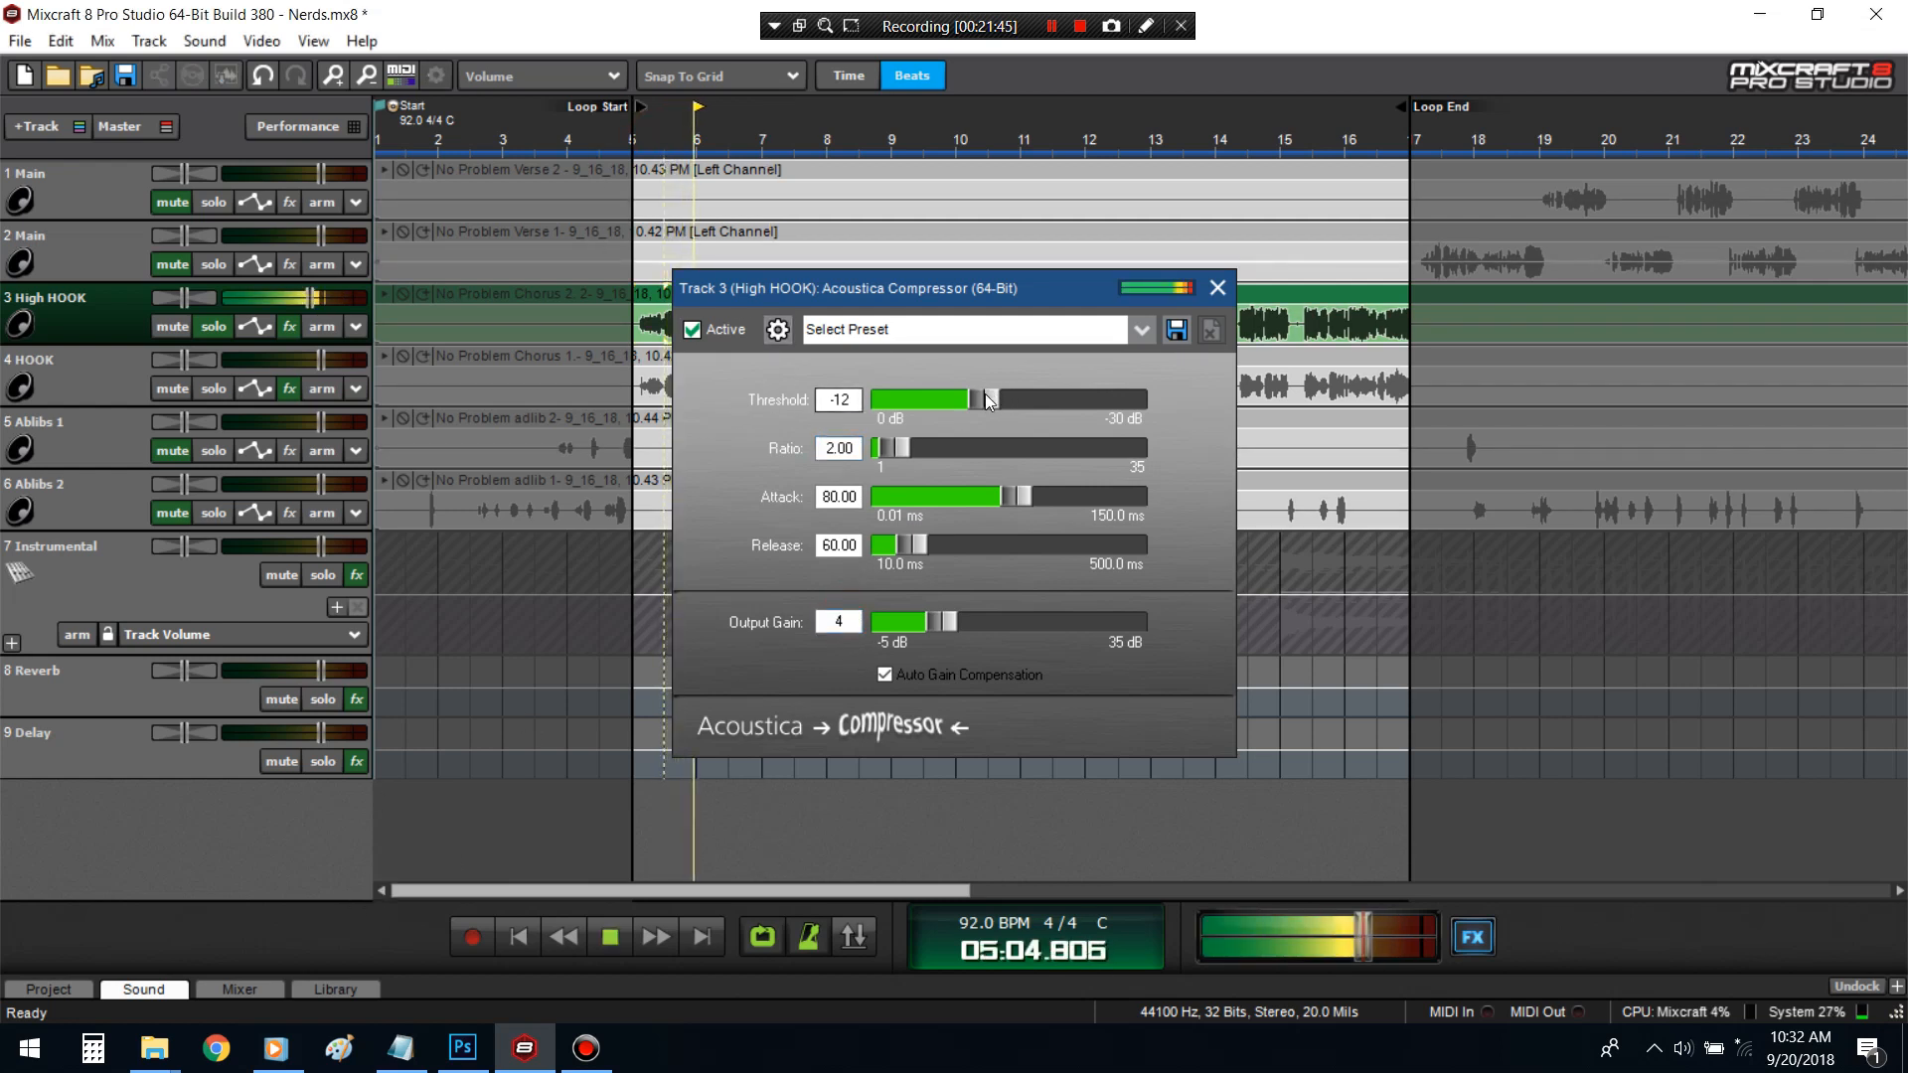
left_click_drag(984, 399, 970, 399)
left_click(213, 327)
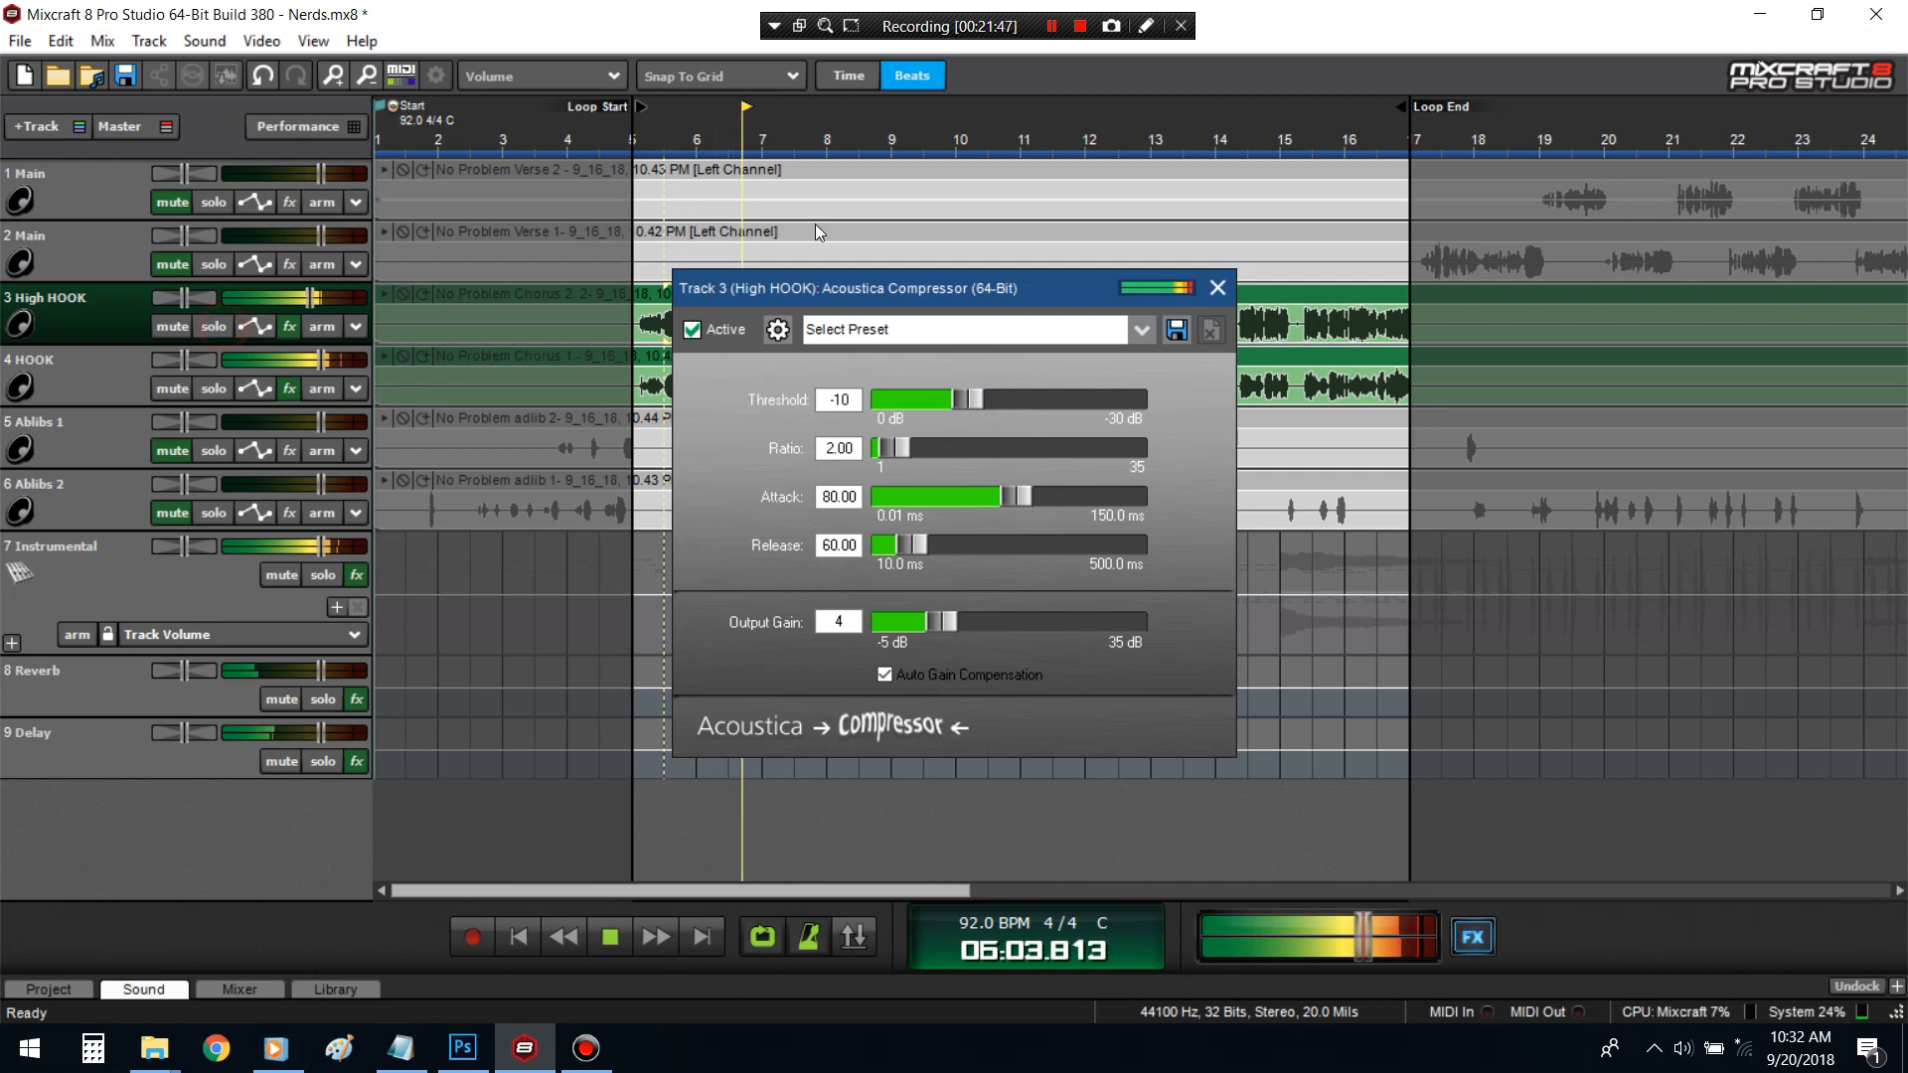
- Close the compressor settings, lower High HOOK's volume further and solo the track
left_click(1224, 291)
left_click_drag(312, 297, 295, 298)
left_click(224, 328)
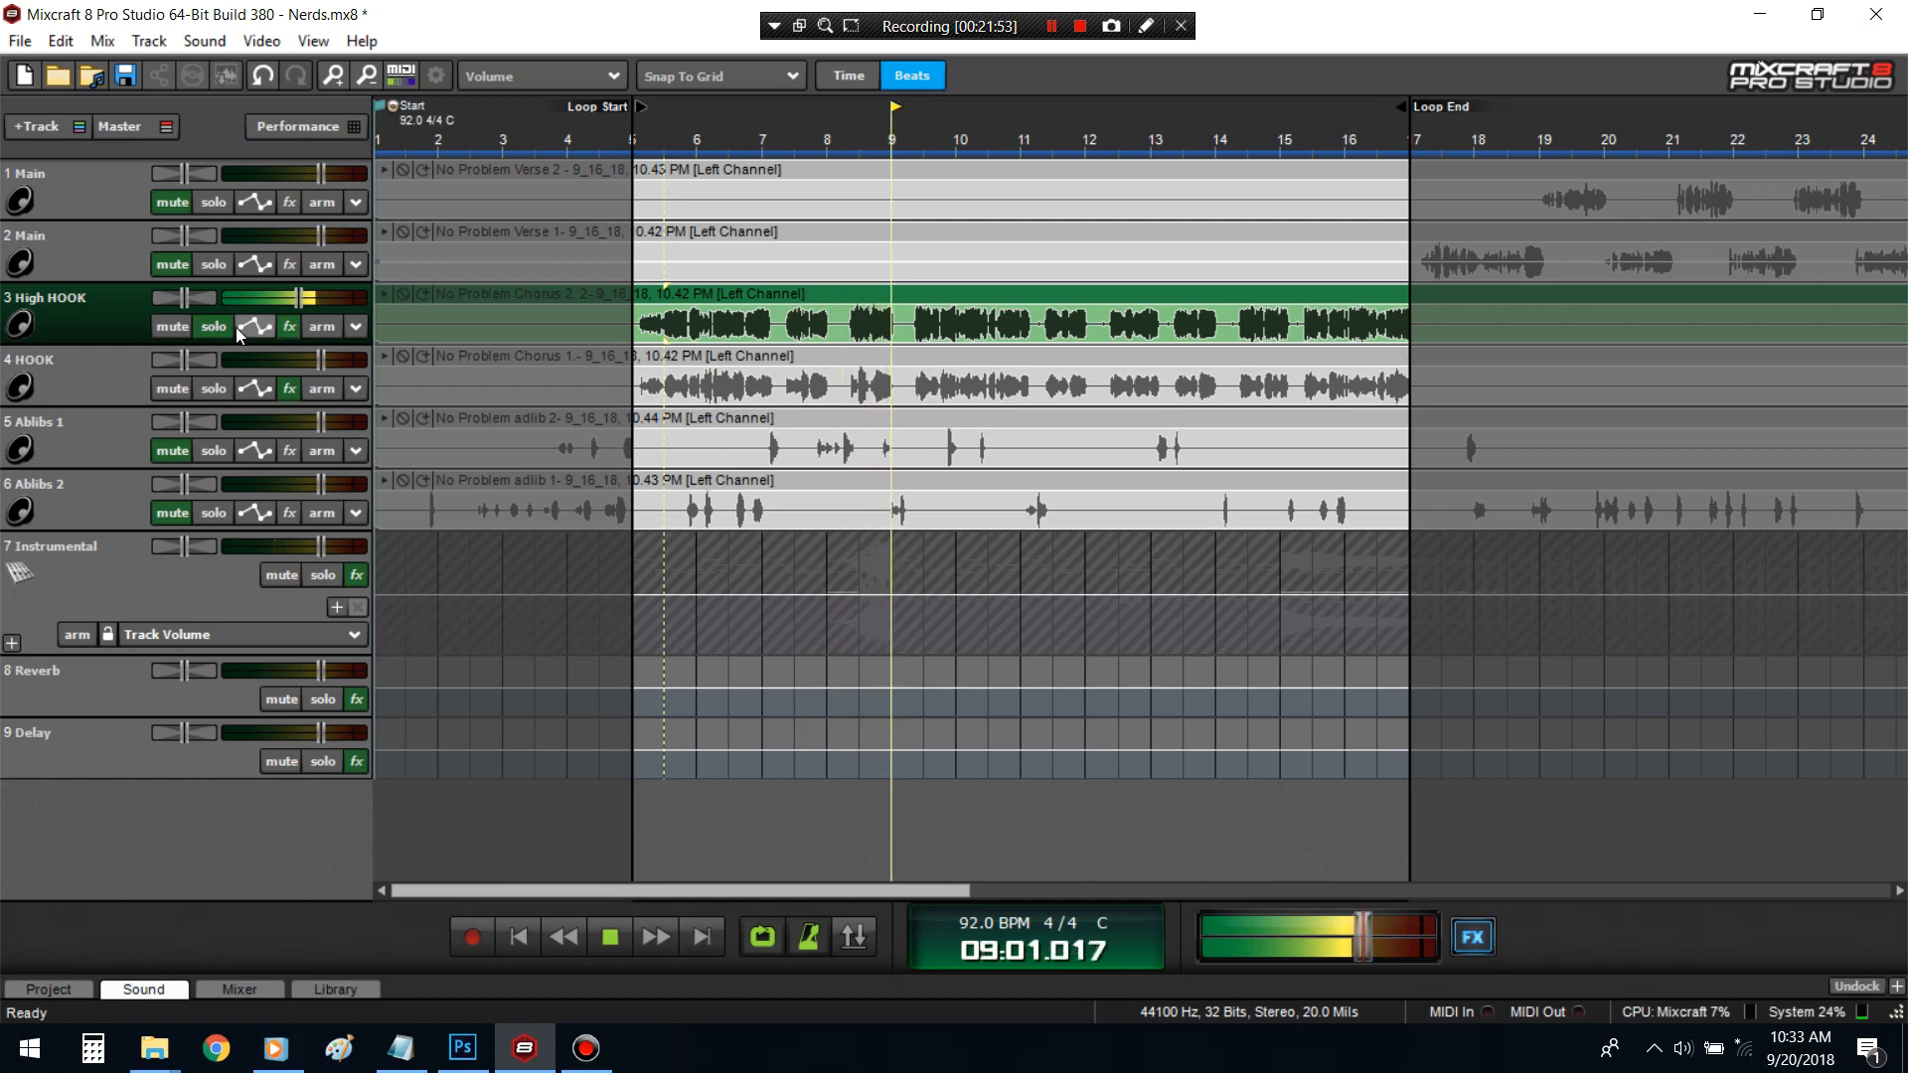
- Set the High HOOK compressor's Threshold to -8 dB and play the track from the loop start
key("space")
left_click(289, 326)
left_click(962, 370)
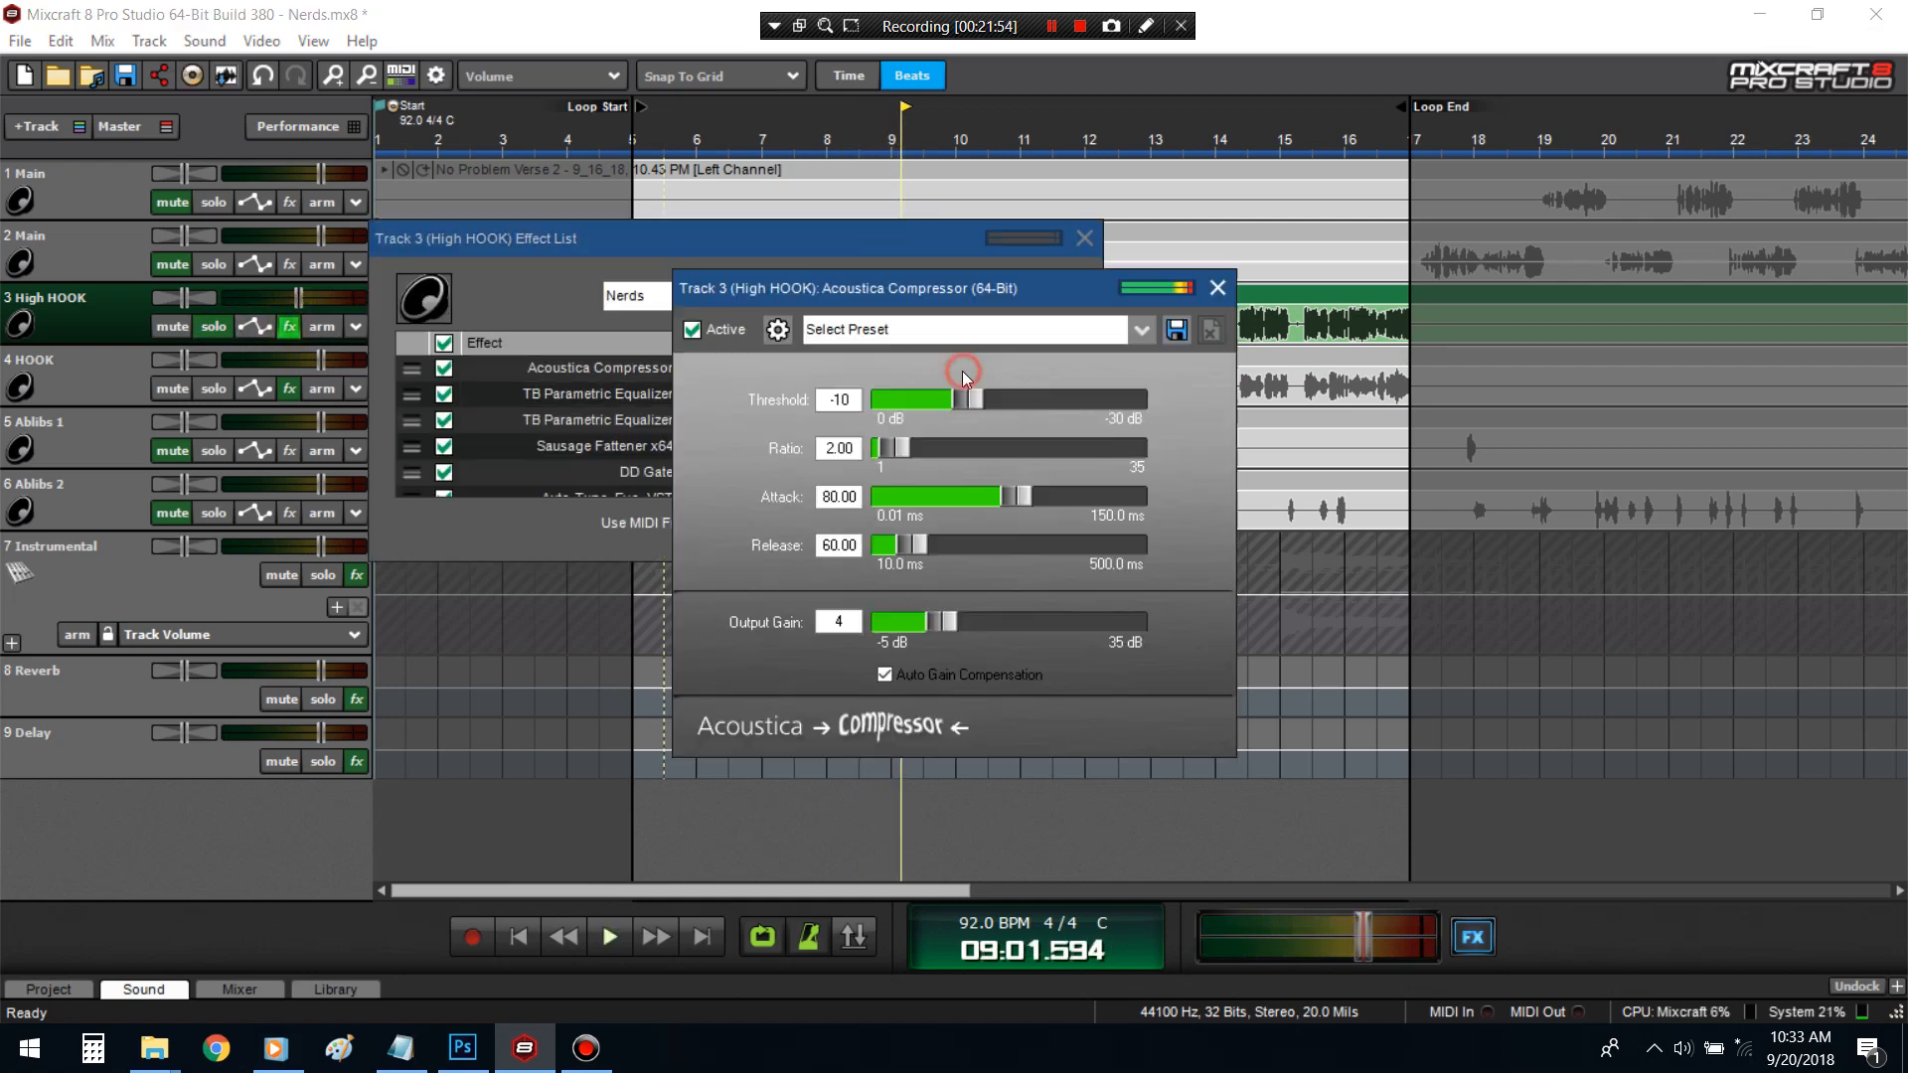
left_click(952, 405)
double_click(639, 137)
left_click(1181, 257)
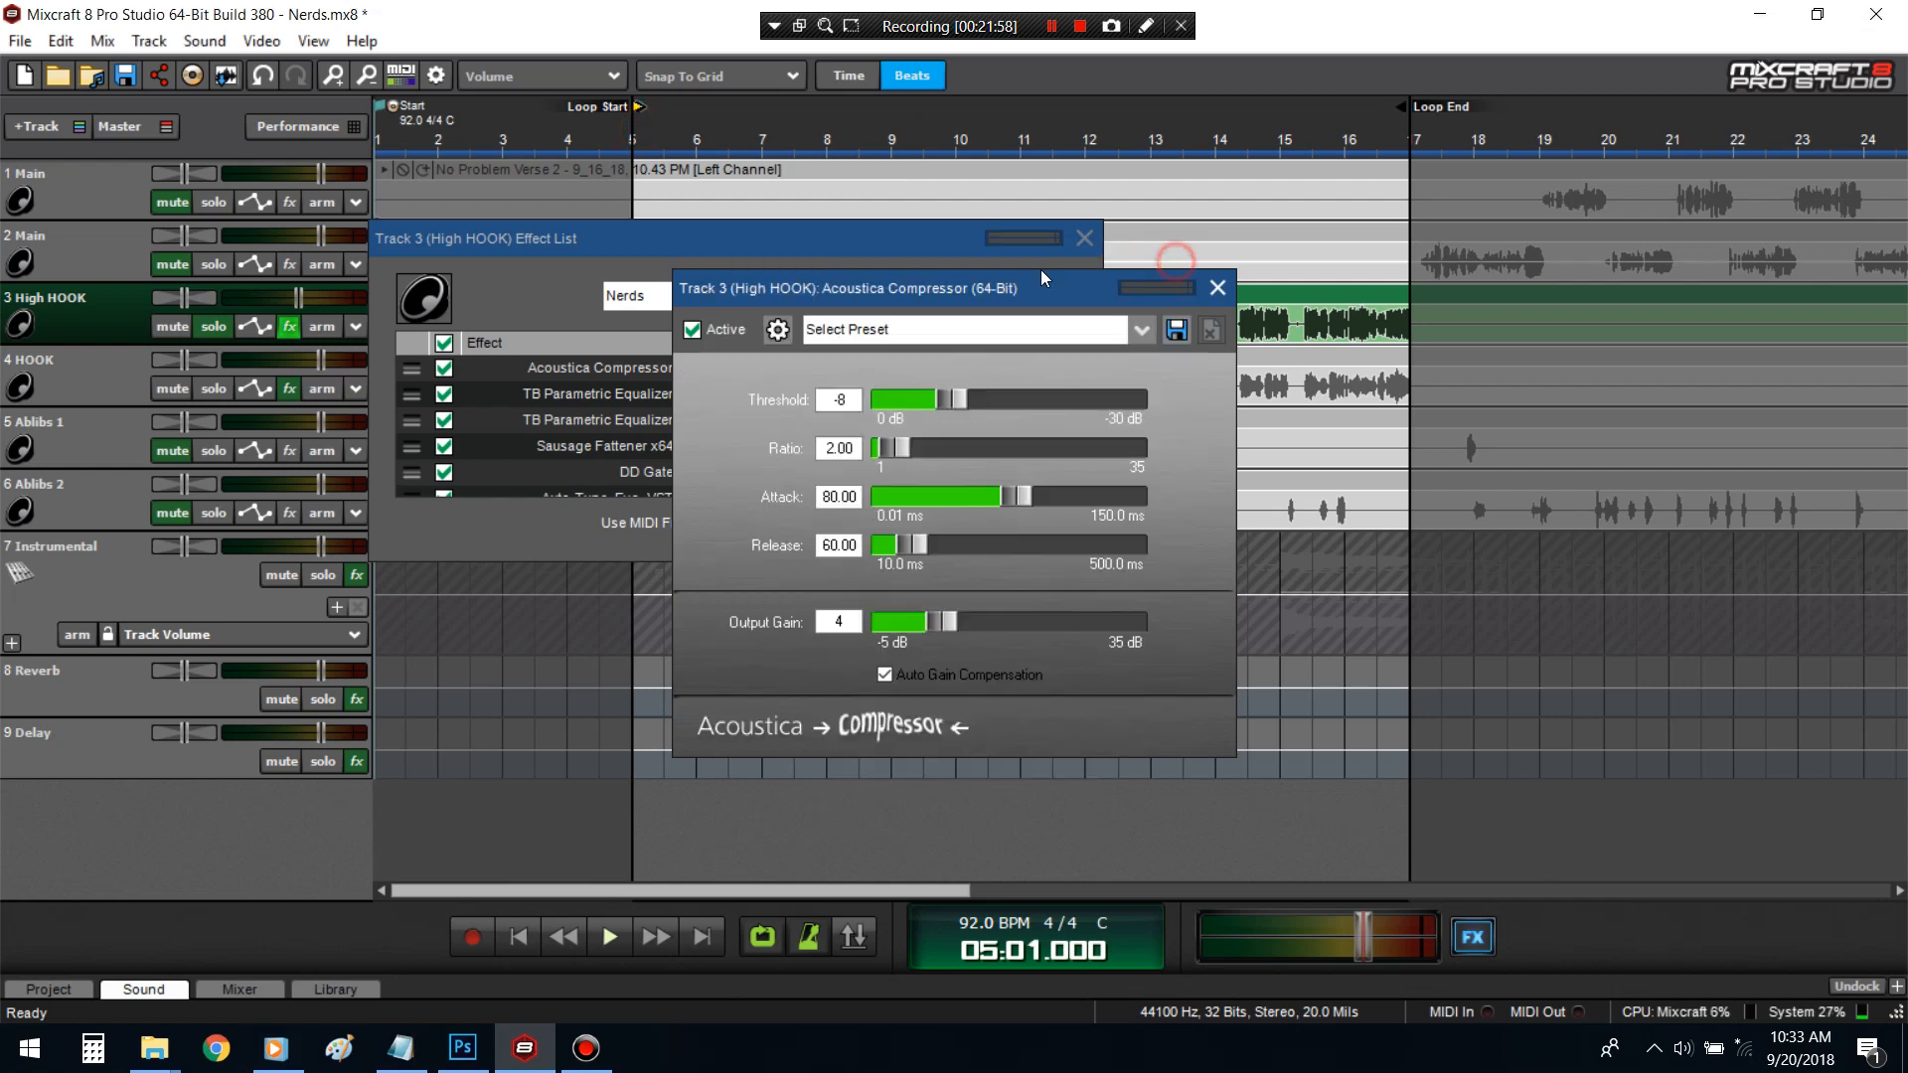
key("space")
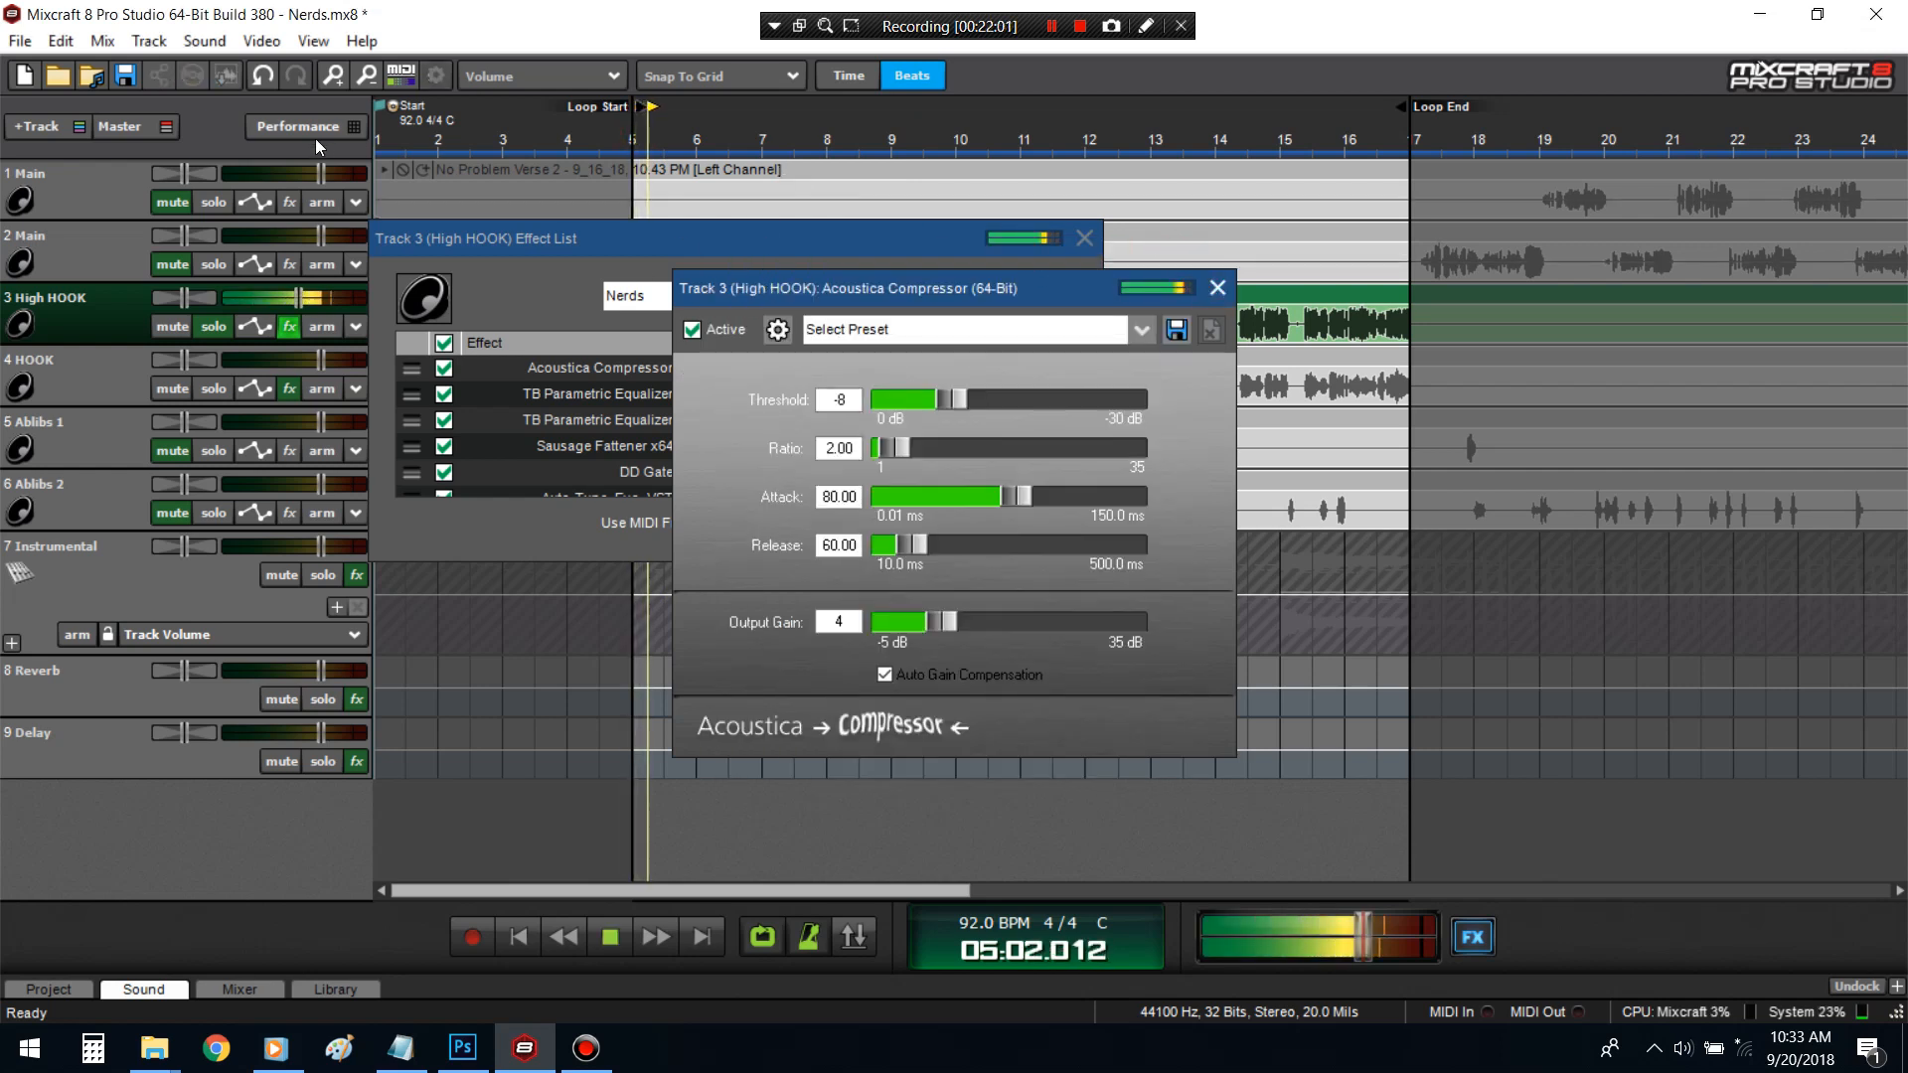
- Set the High HOOK compressor's Output Gain to 2 dB and Release to 40 ms, and close it
left_click_drag(943, 626, 932, 628)
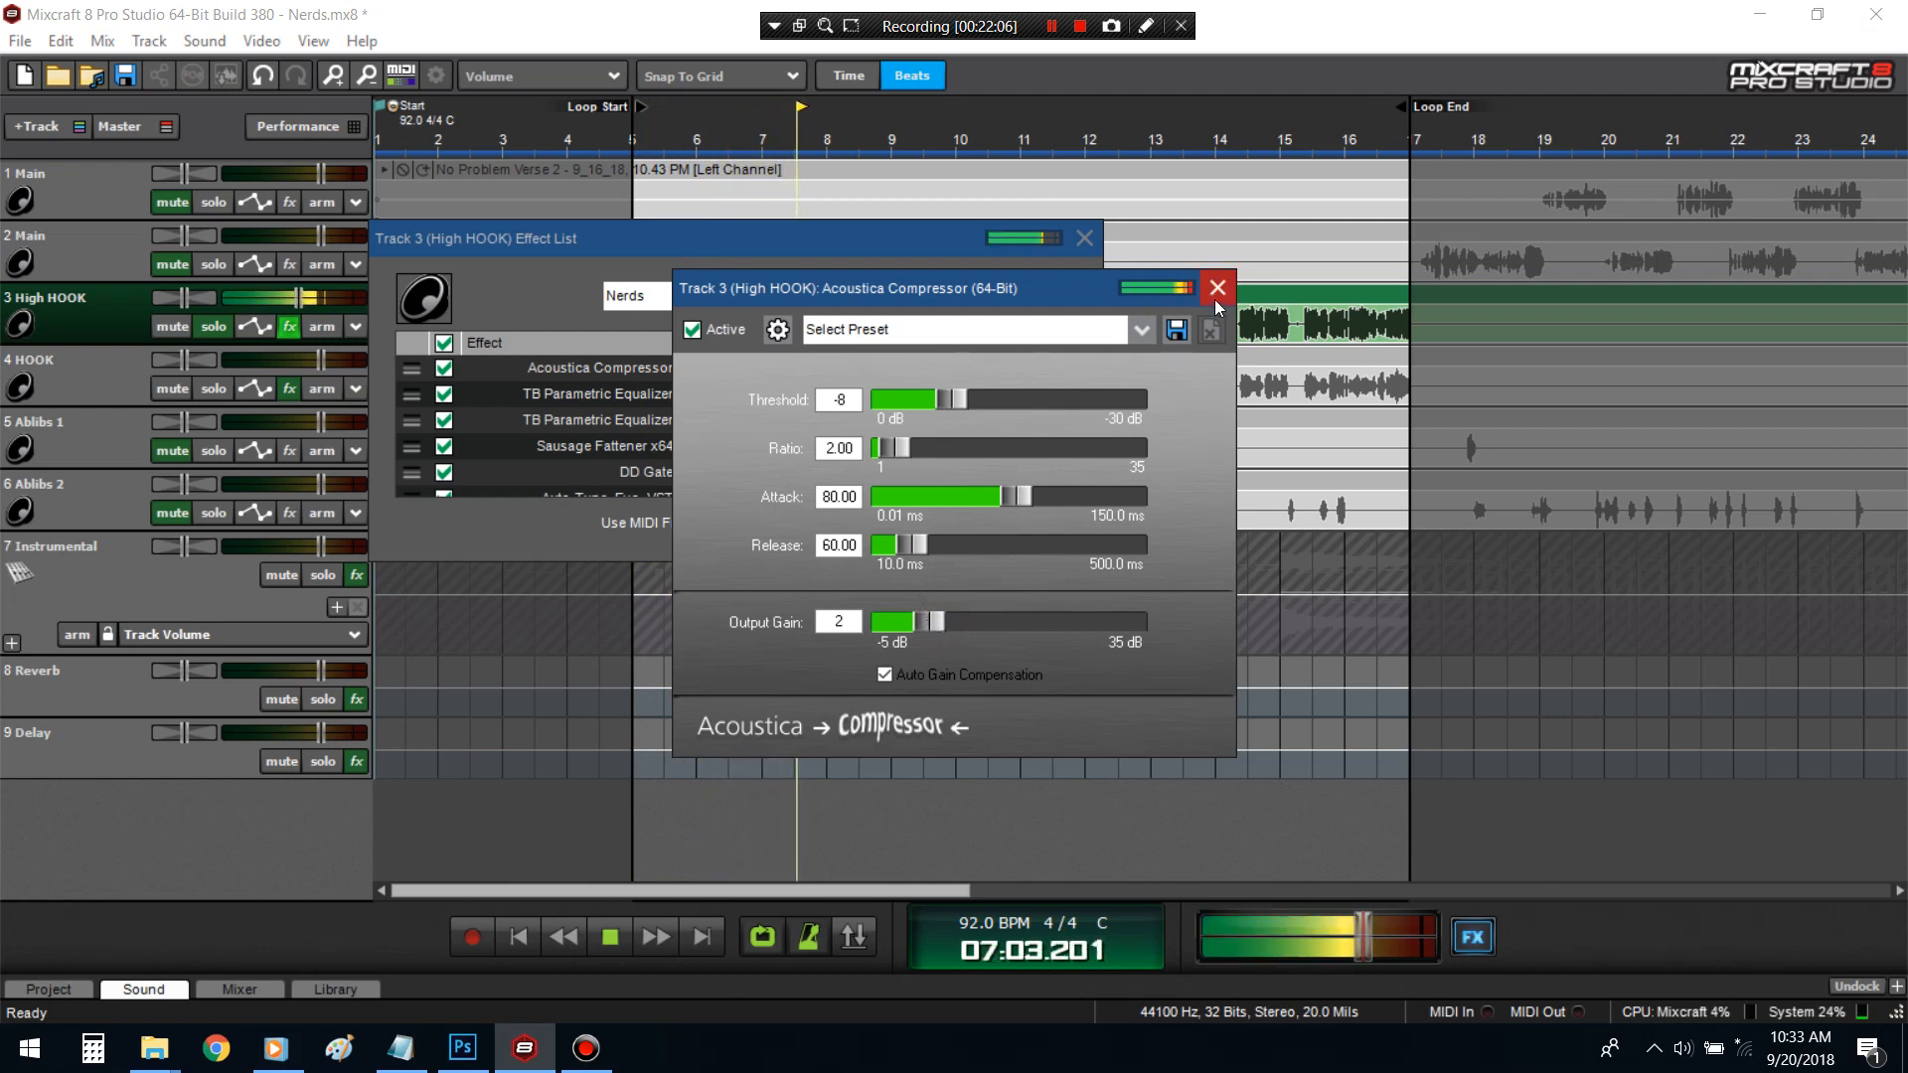
left_click_drag(833, 546, 803, 547)
type("8")
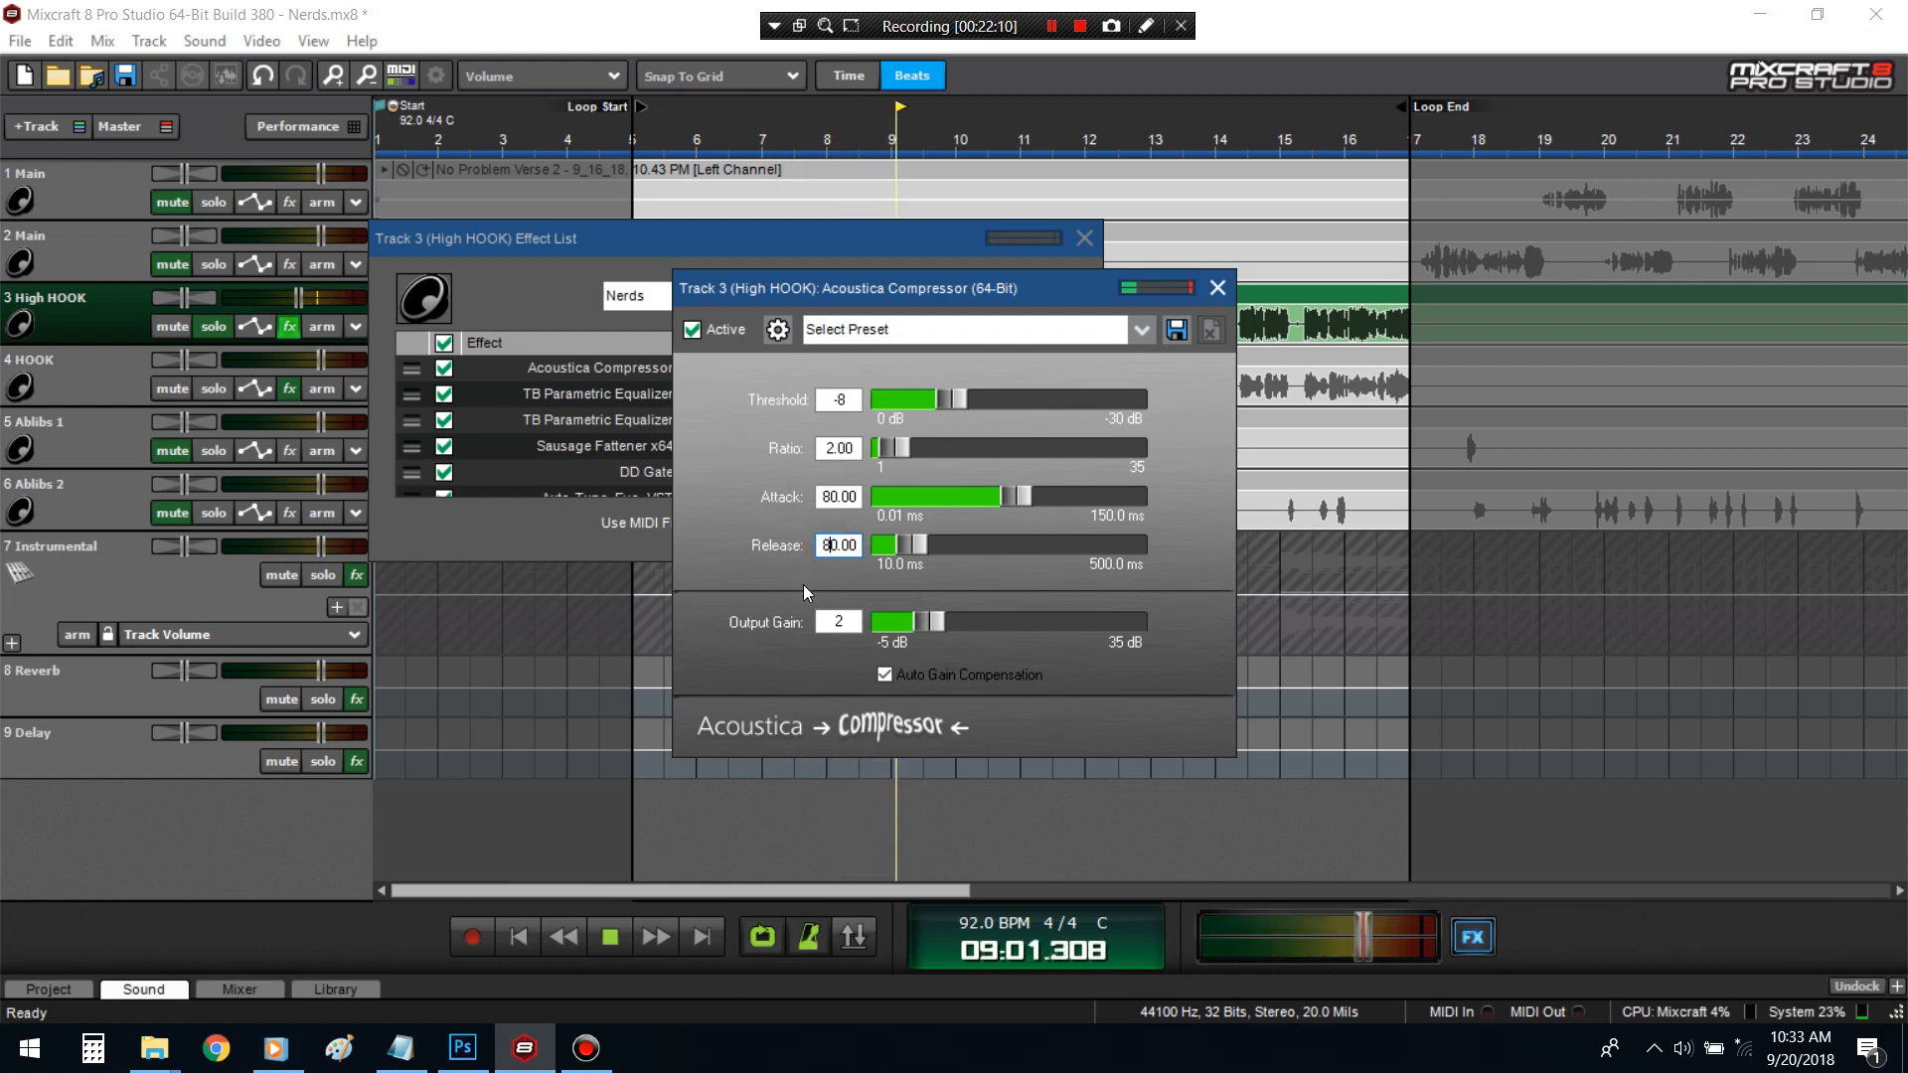
left_click(856, 622)
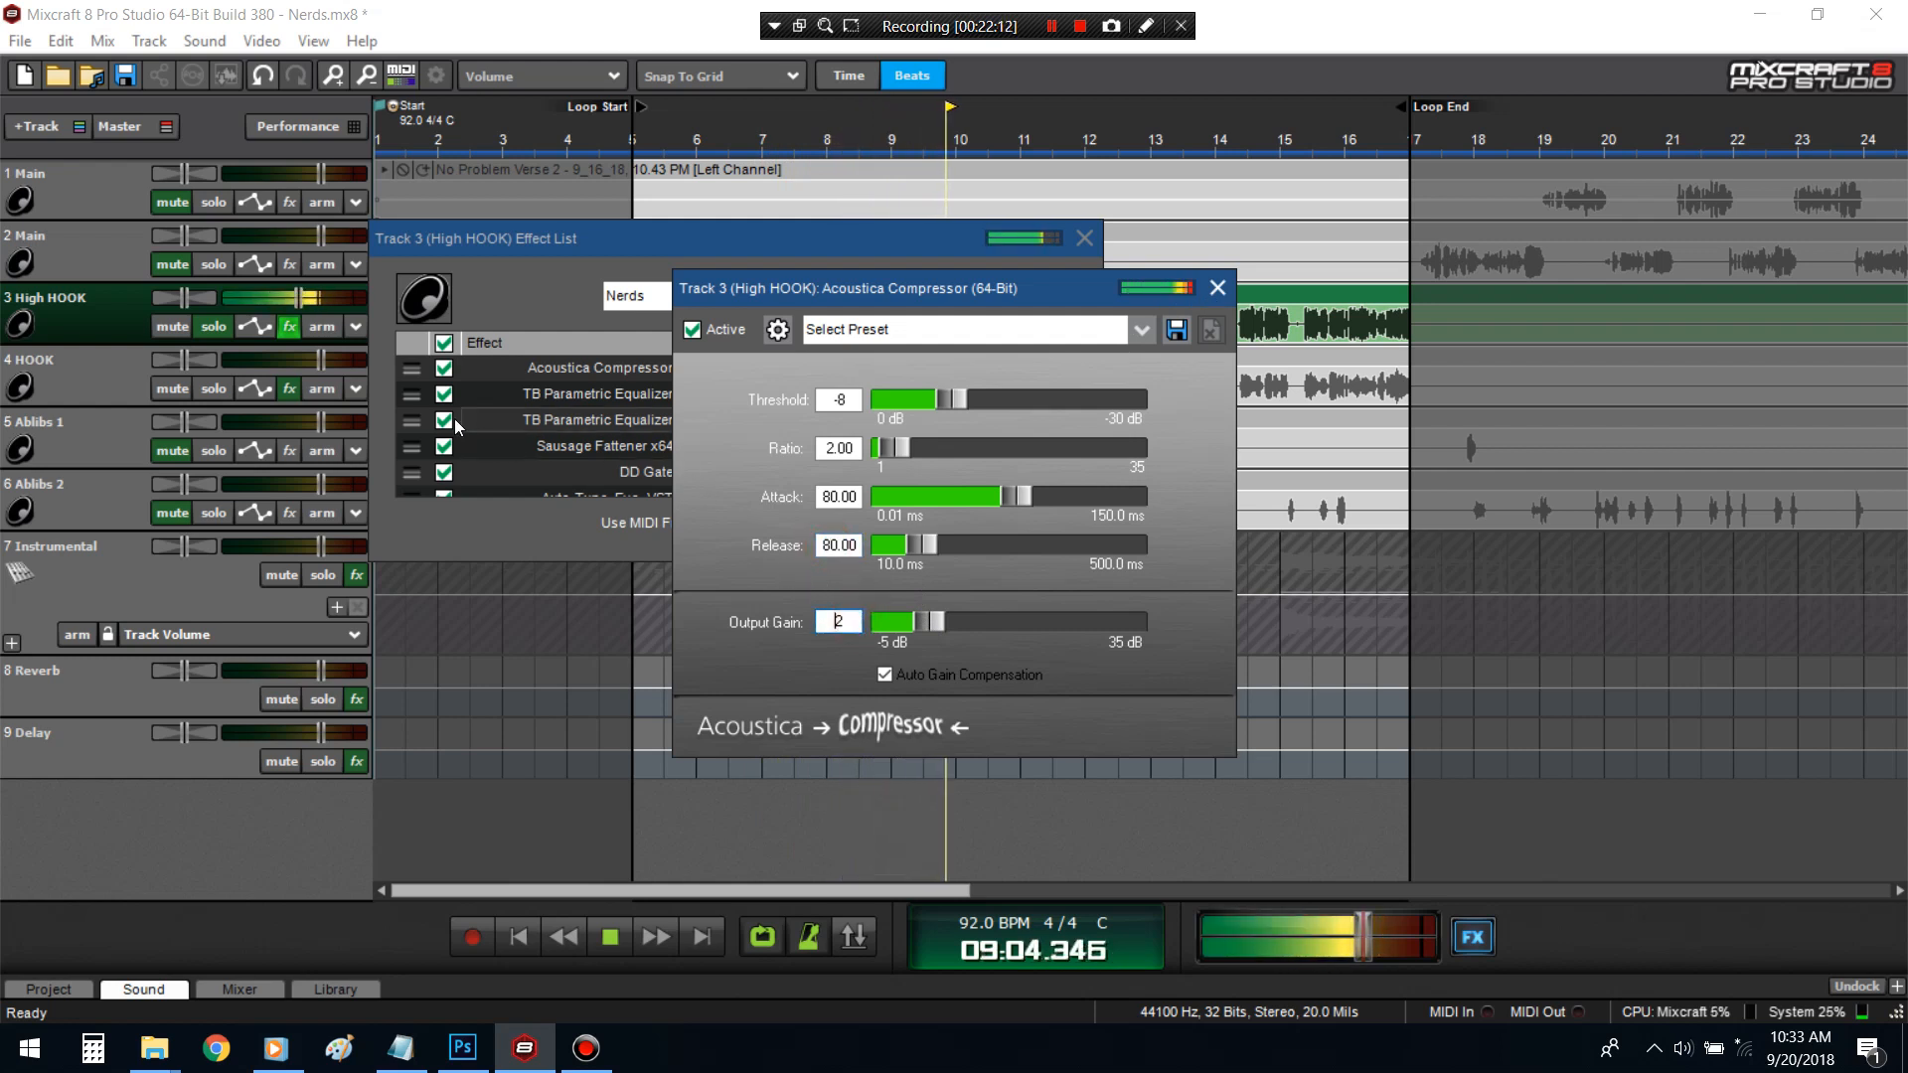
type("8")
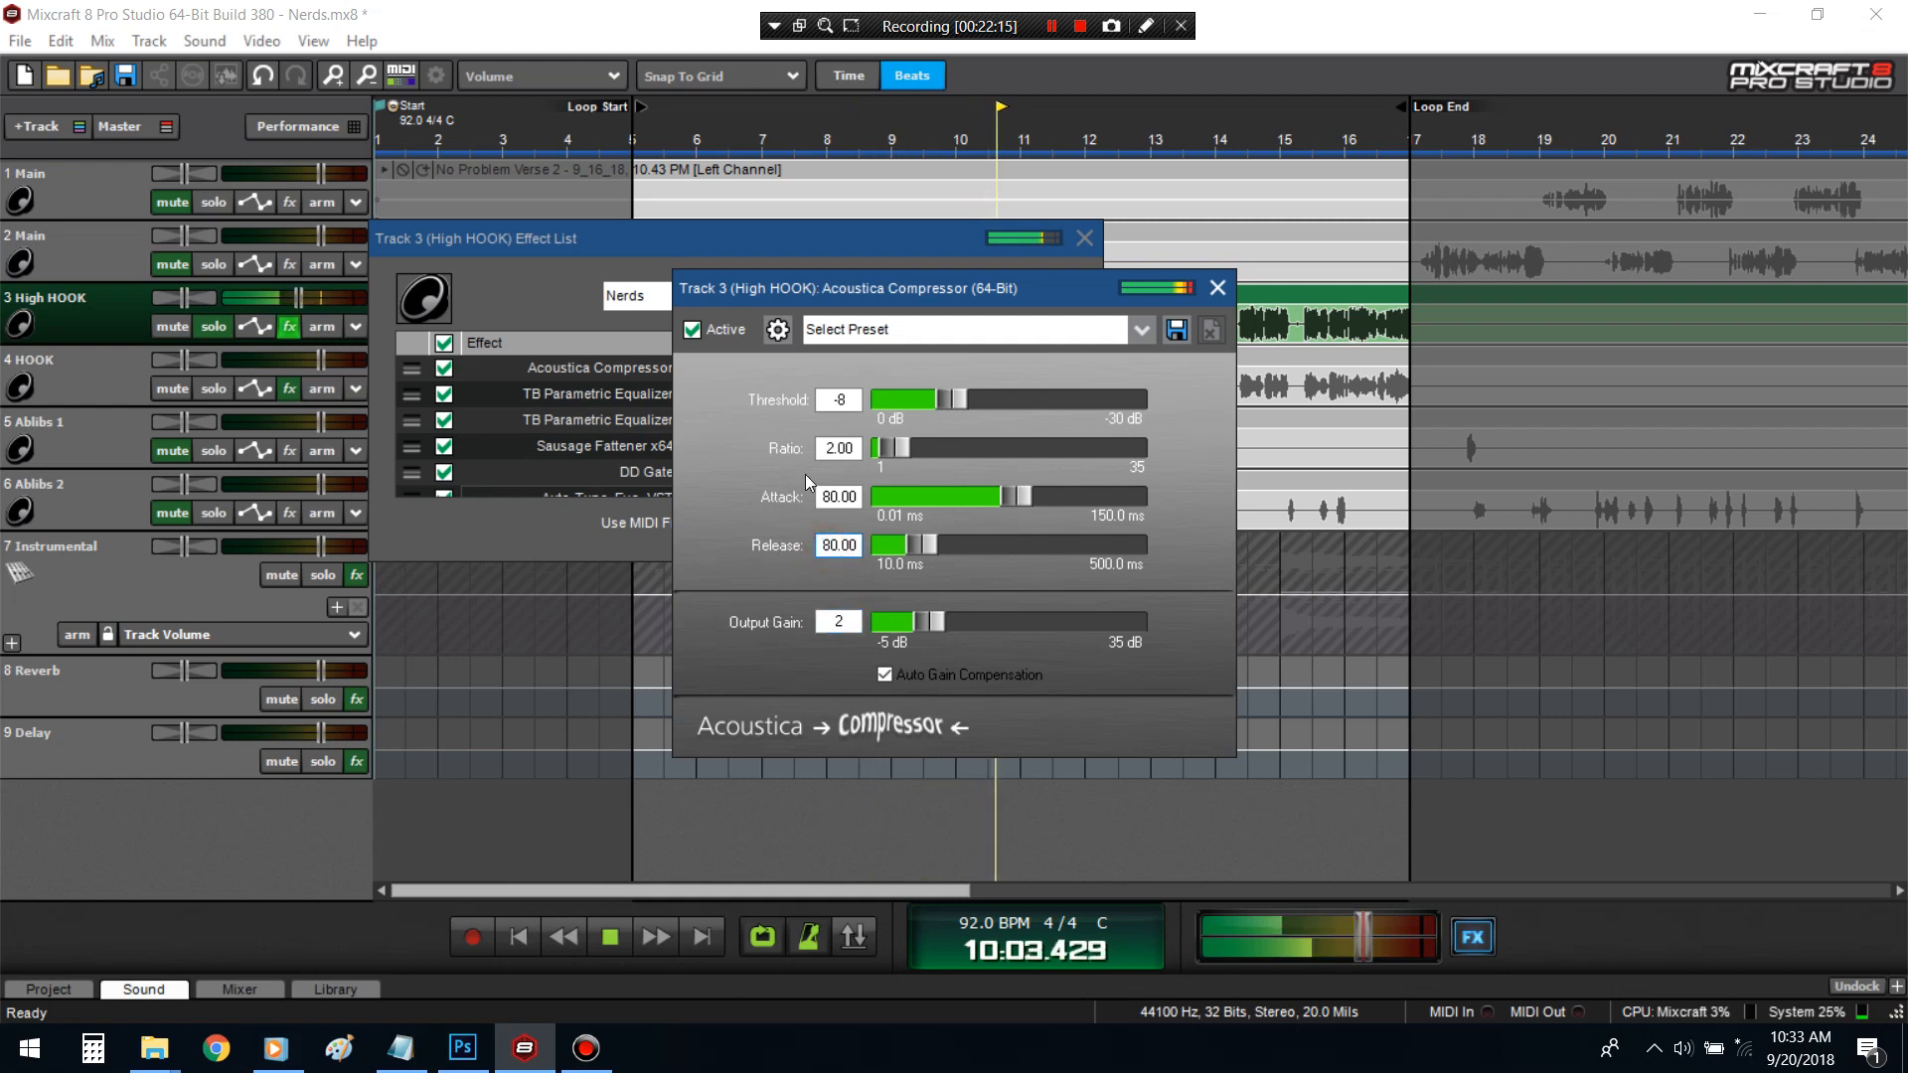
left_click(855, 618)
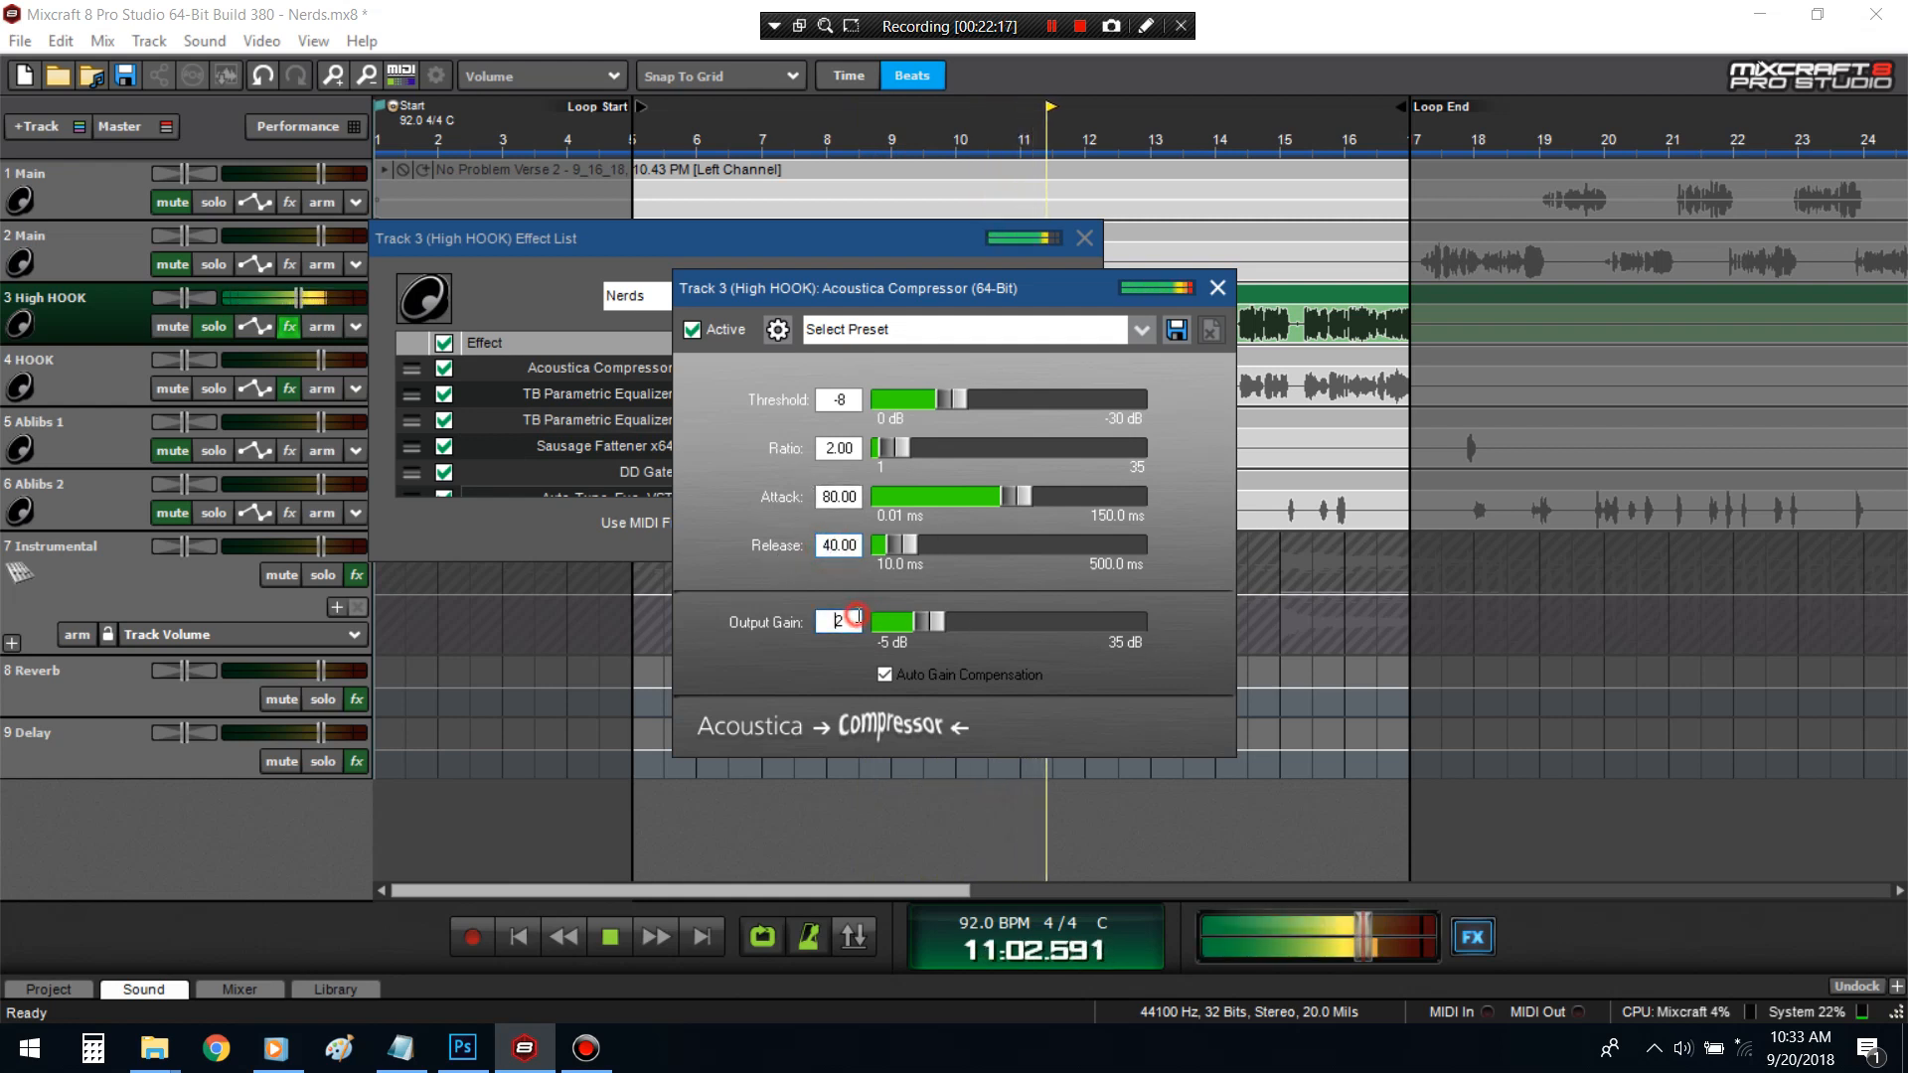
key("space")
left_click(1218, 288)
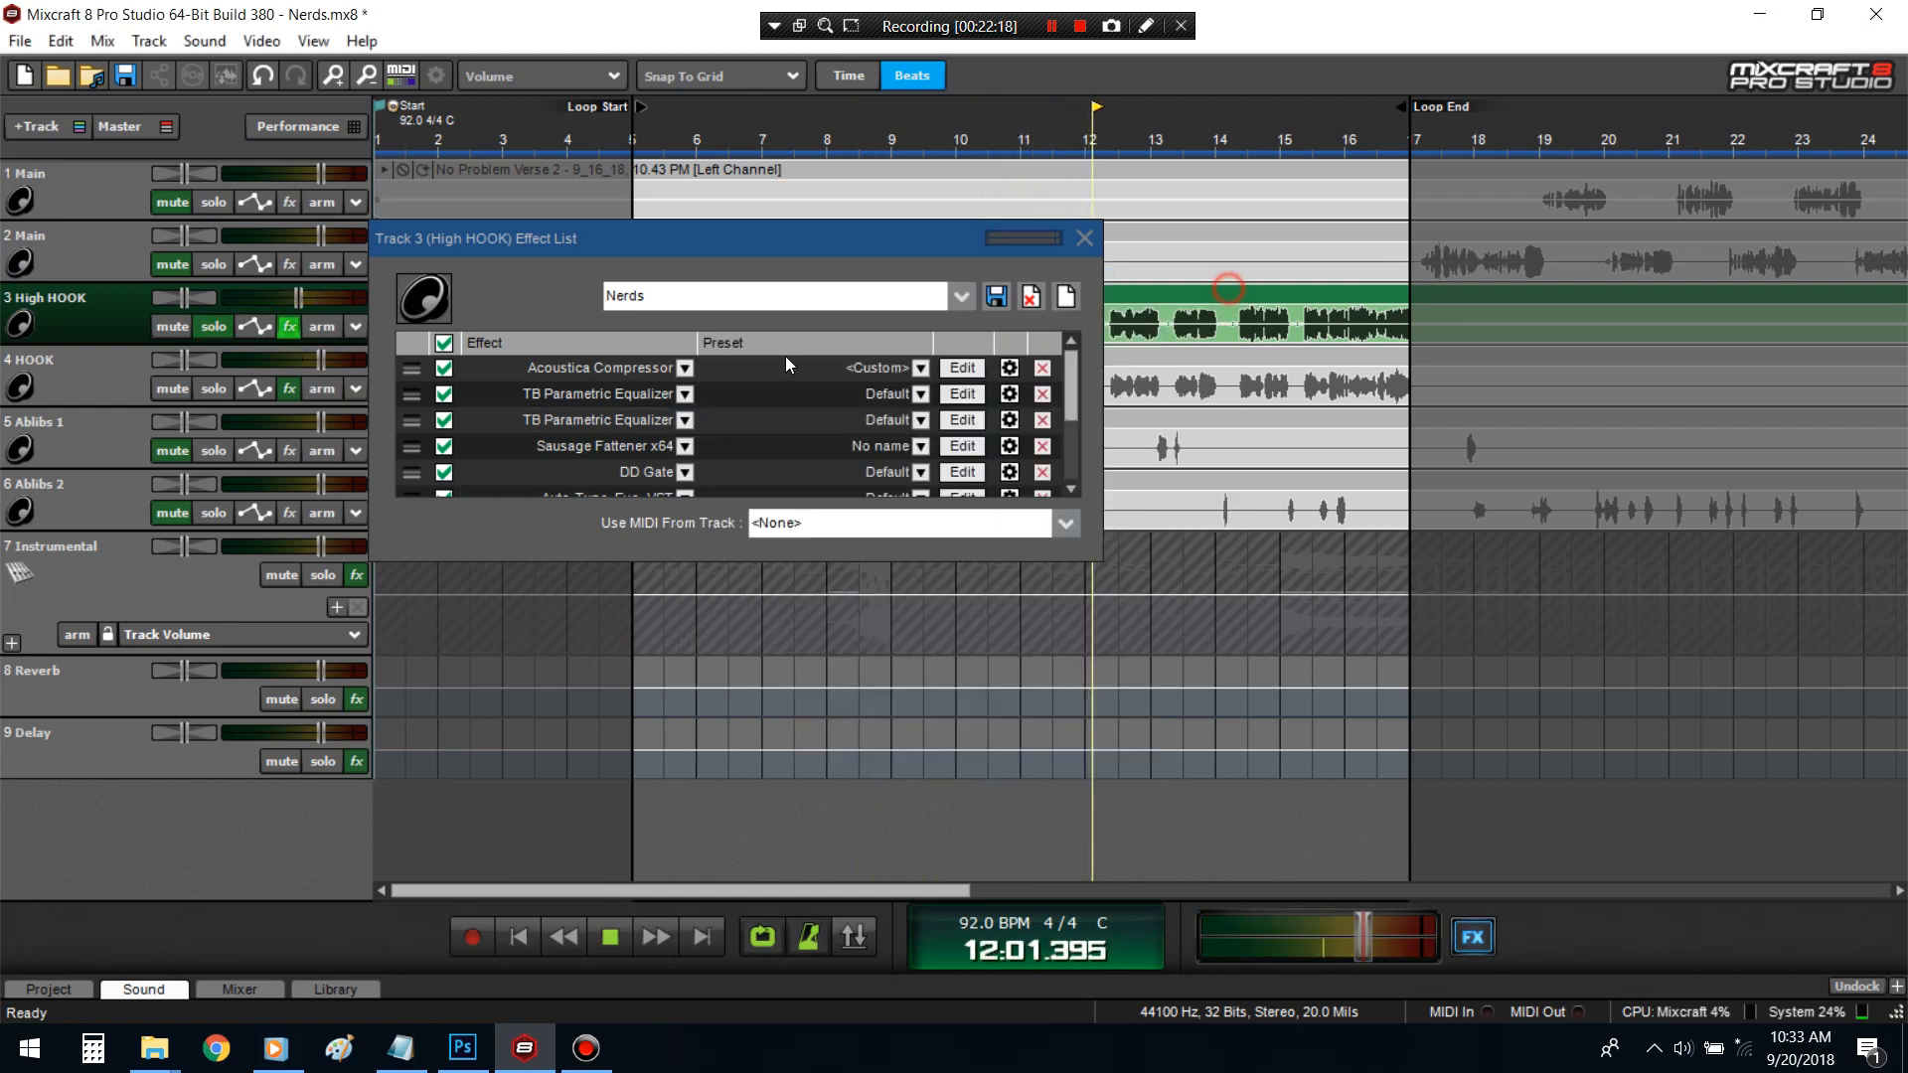
- Set Fatness to 4% in High HOOK's Sausage Fattener, listen from near the loop start, and close the plug-in
left_click(962, 420)
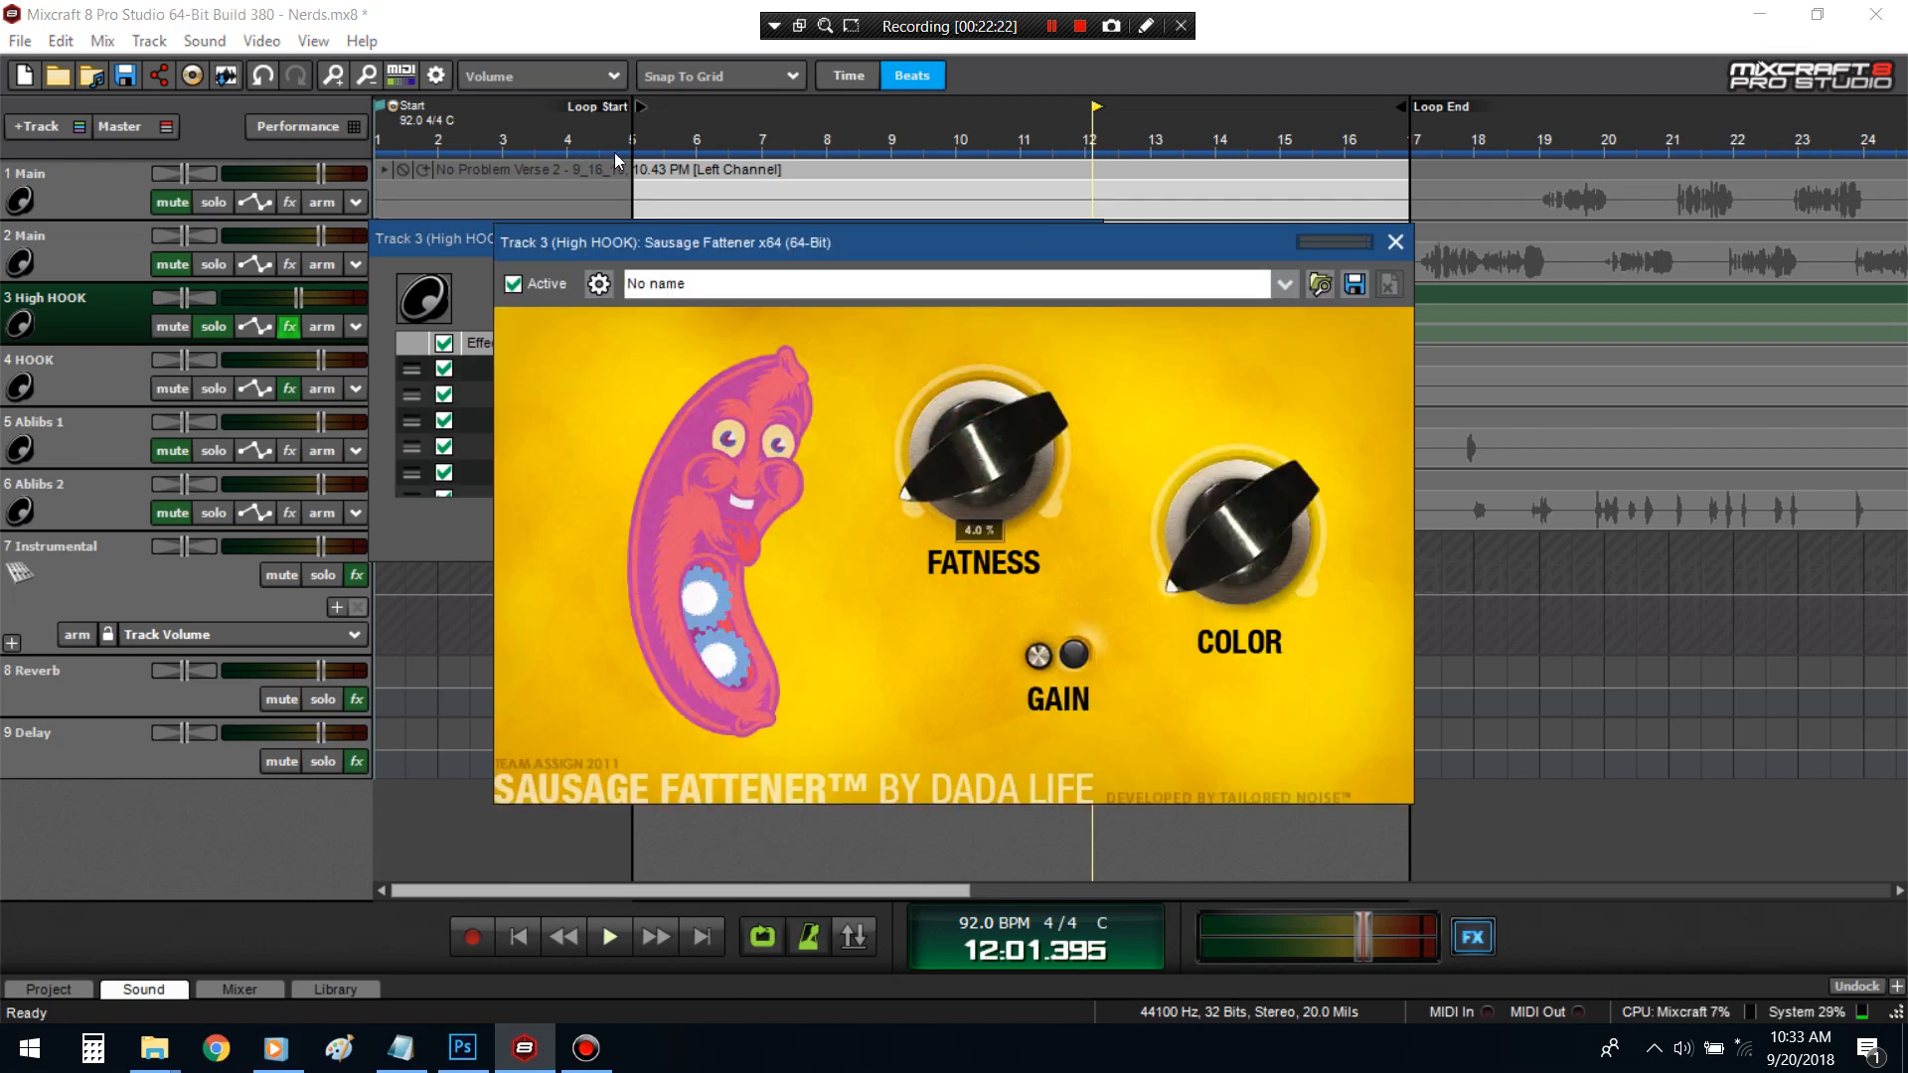
left_click(644, 176)
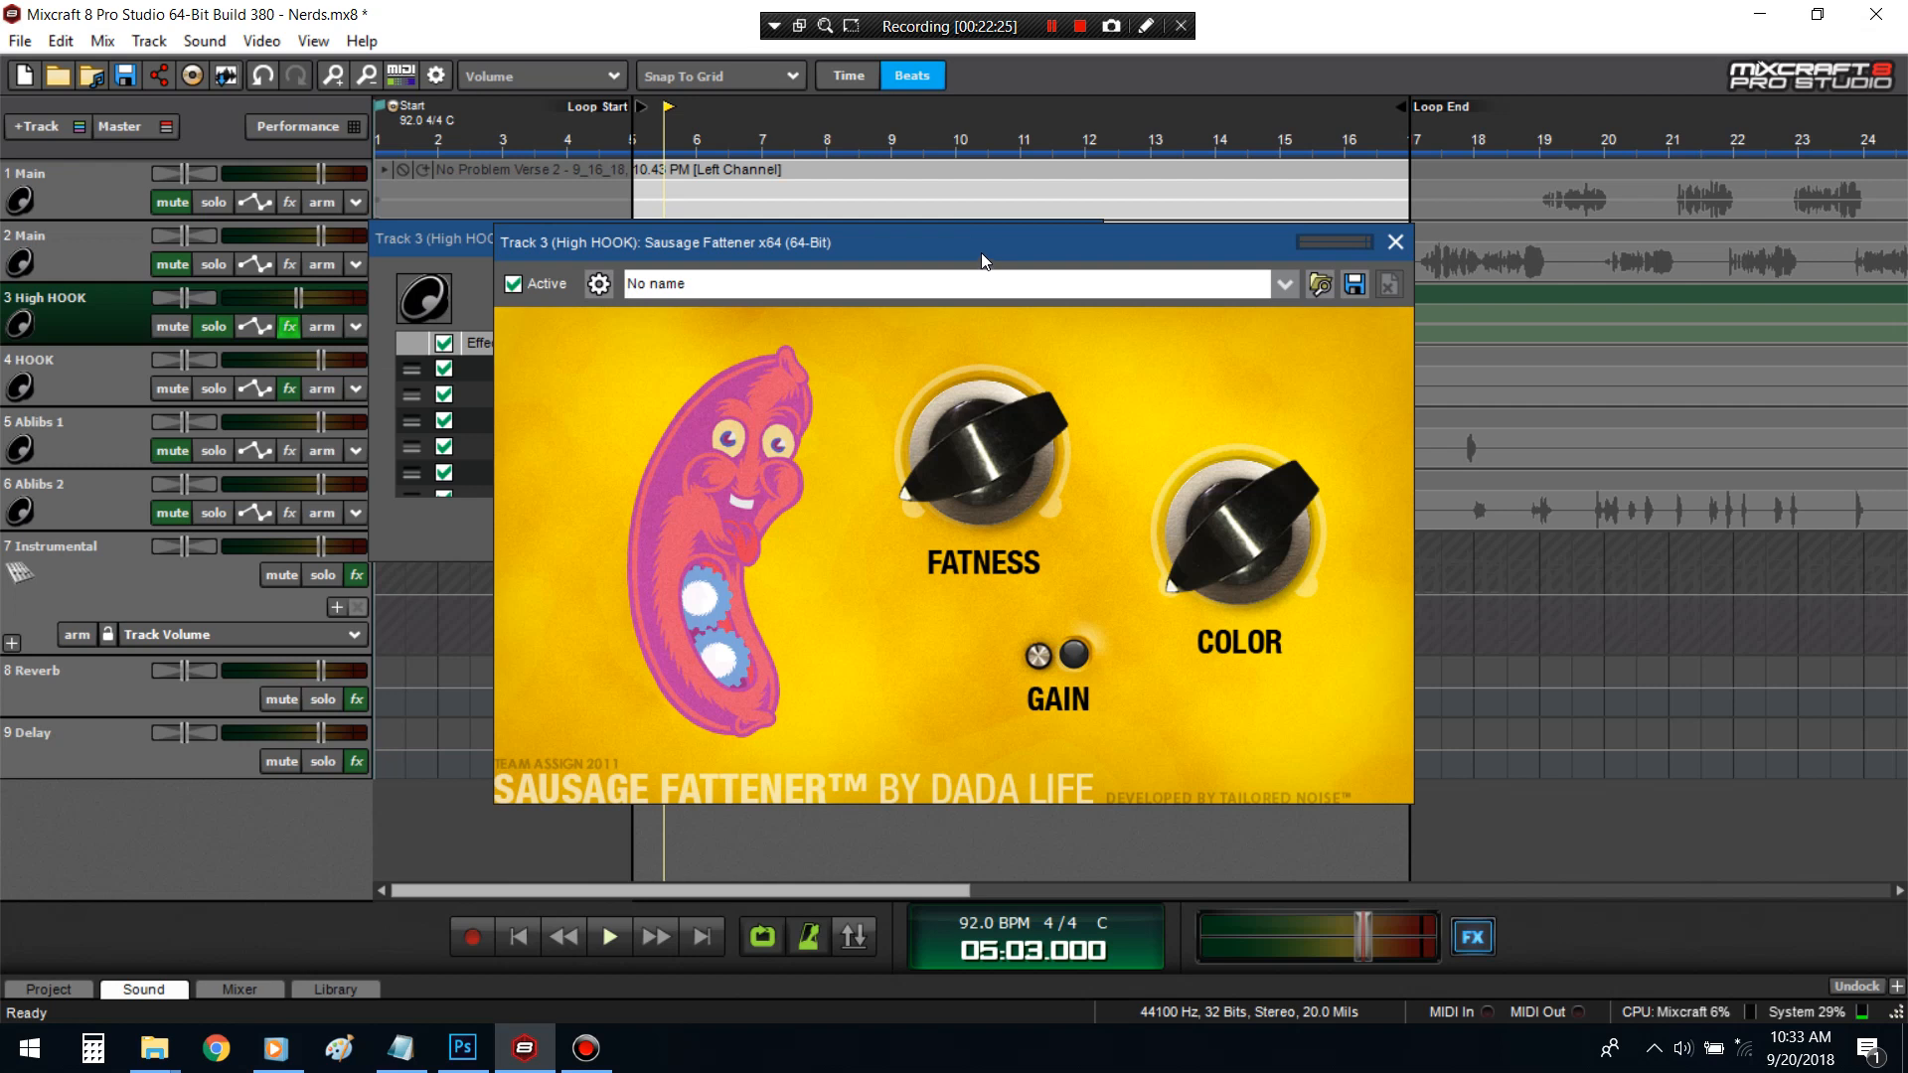
key("space")
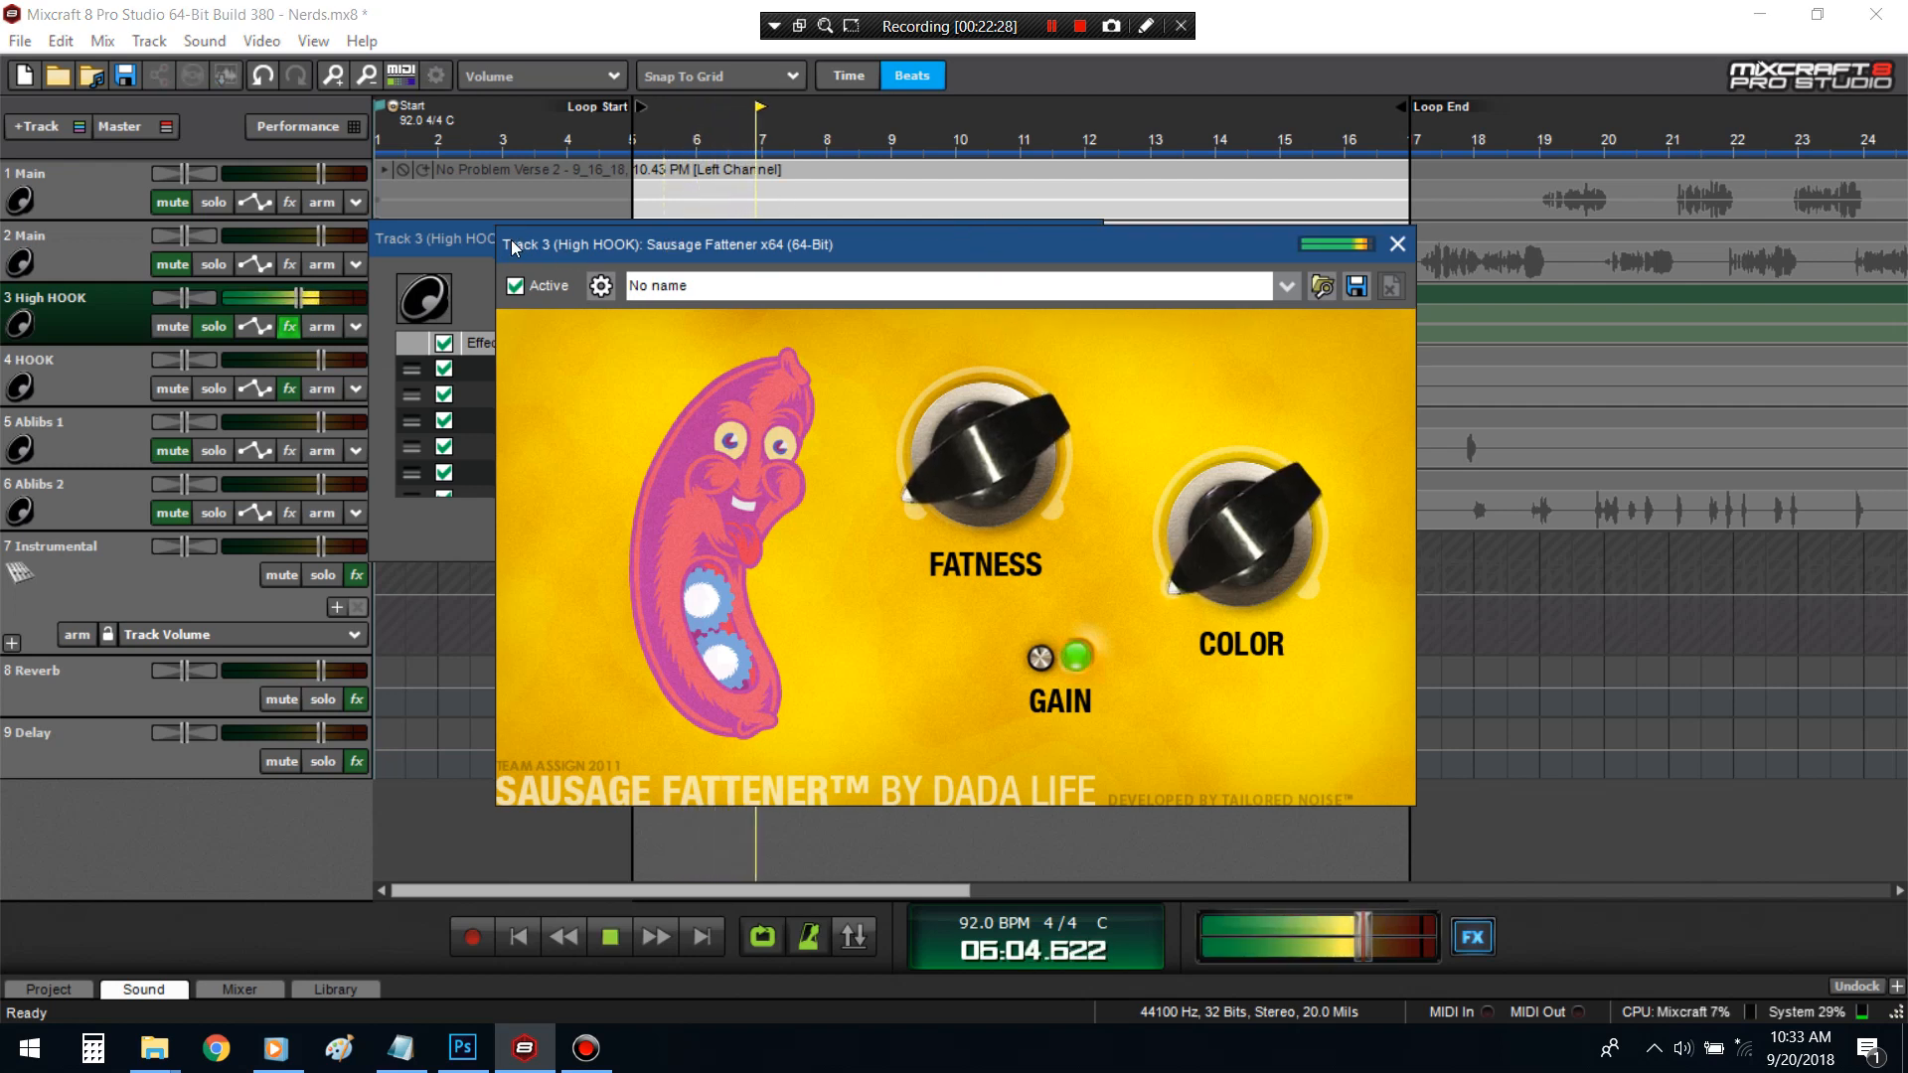
left_click(1396, 245)
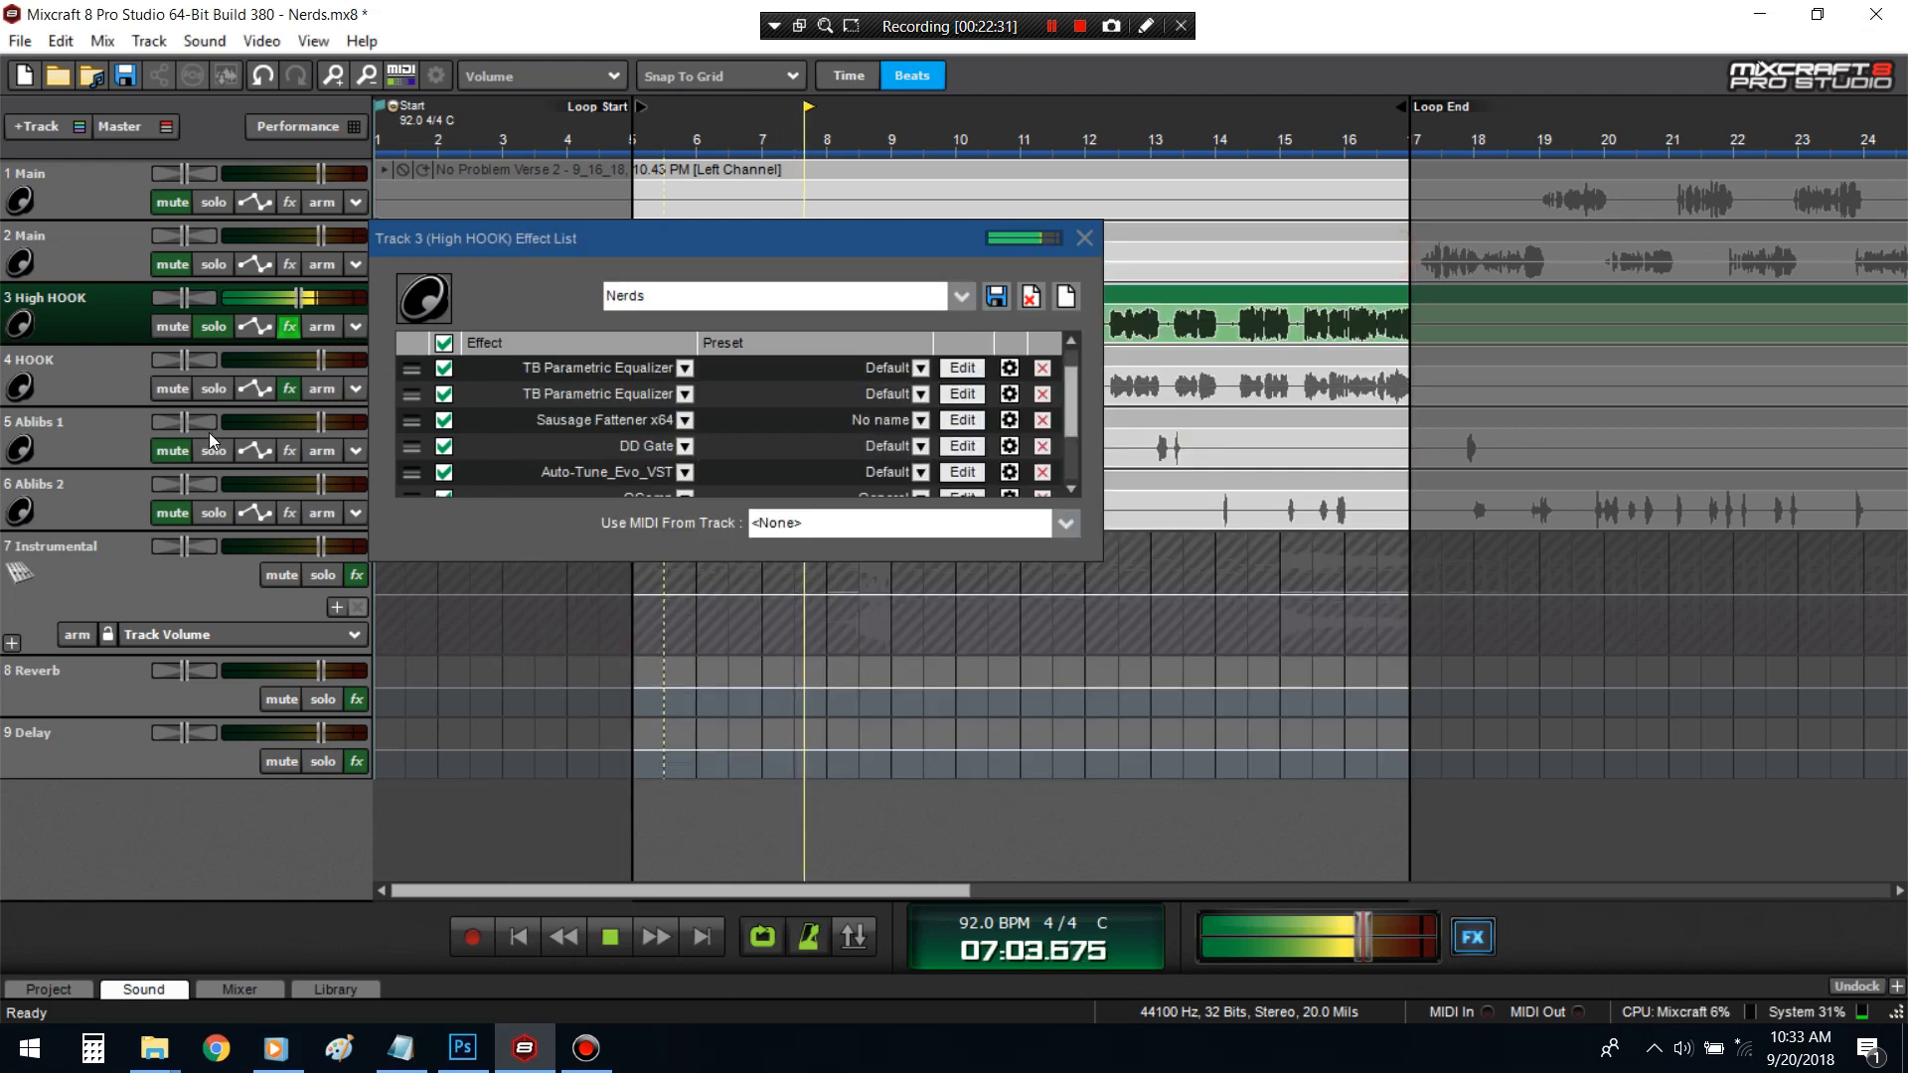
- Show High HOOK's automation lane on the Reverb send and adjust the send level by ear
left_click(254, 325)
left_click(137, 389)
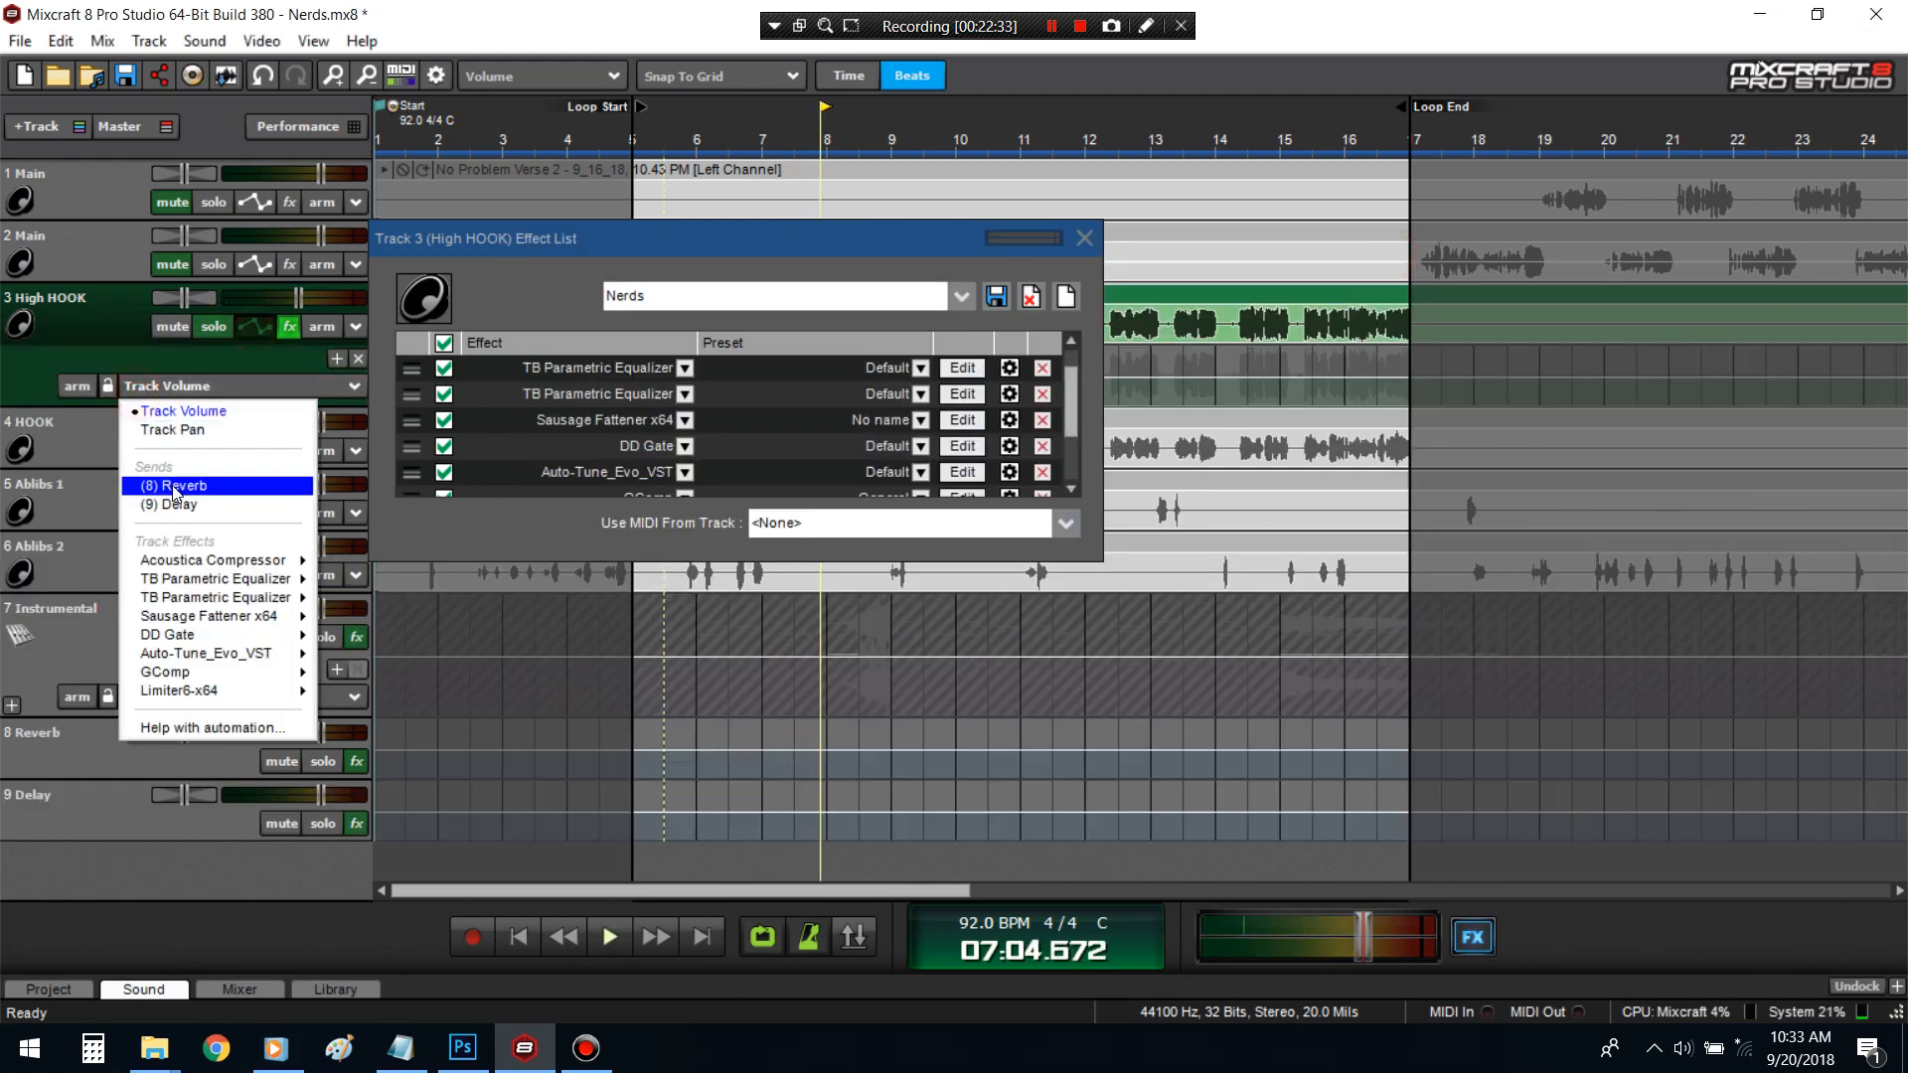
left_click(177, 487)
key("space")
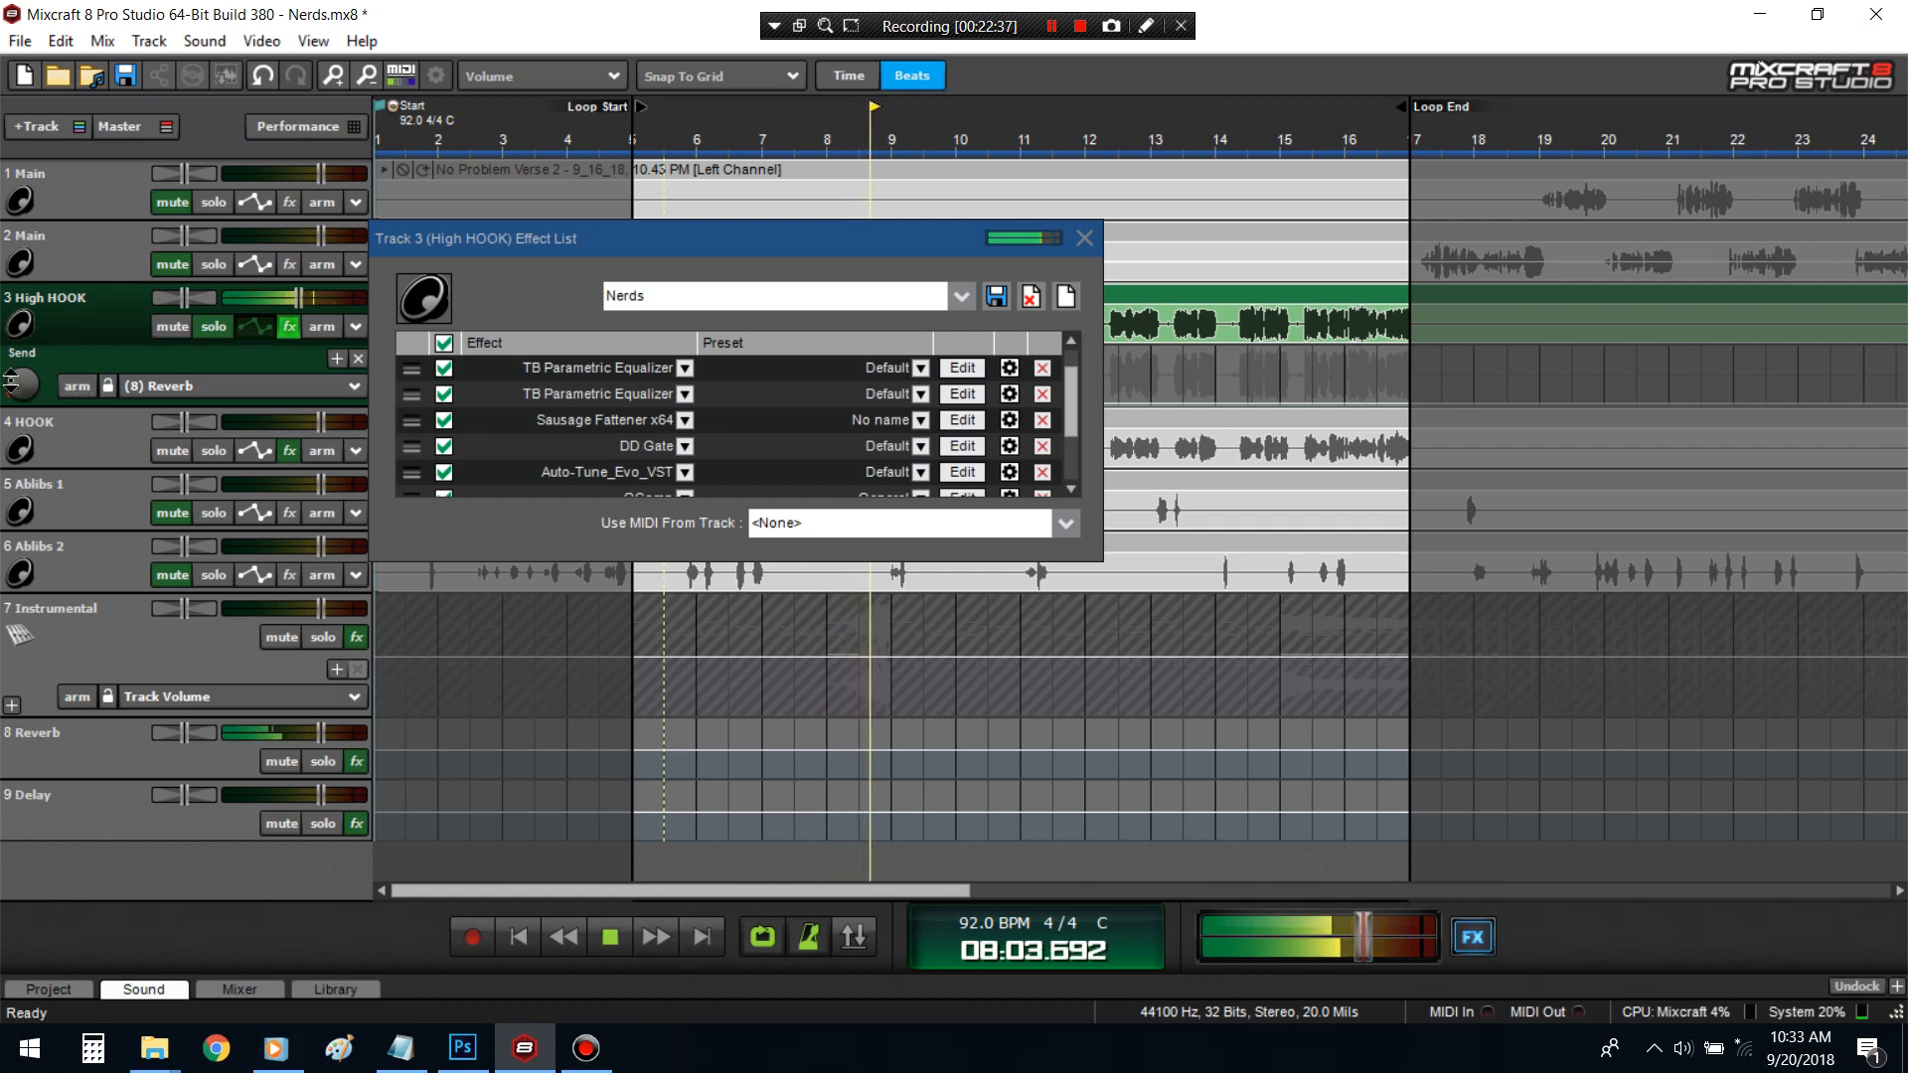
key("space")
mouse_move(24, 390)
left_click_drag(24, 390, 27, 386)
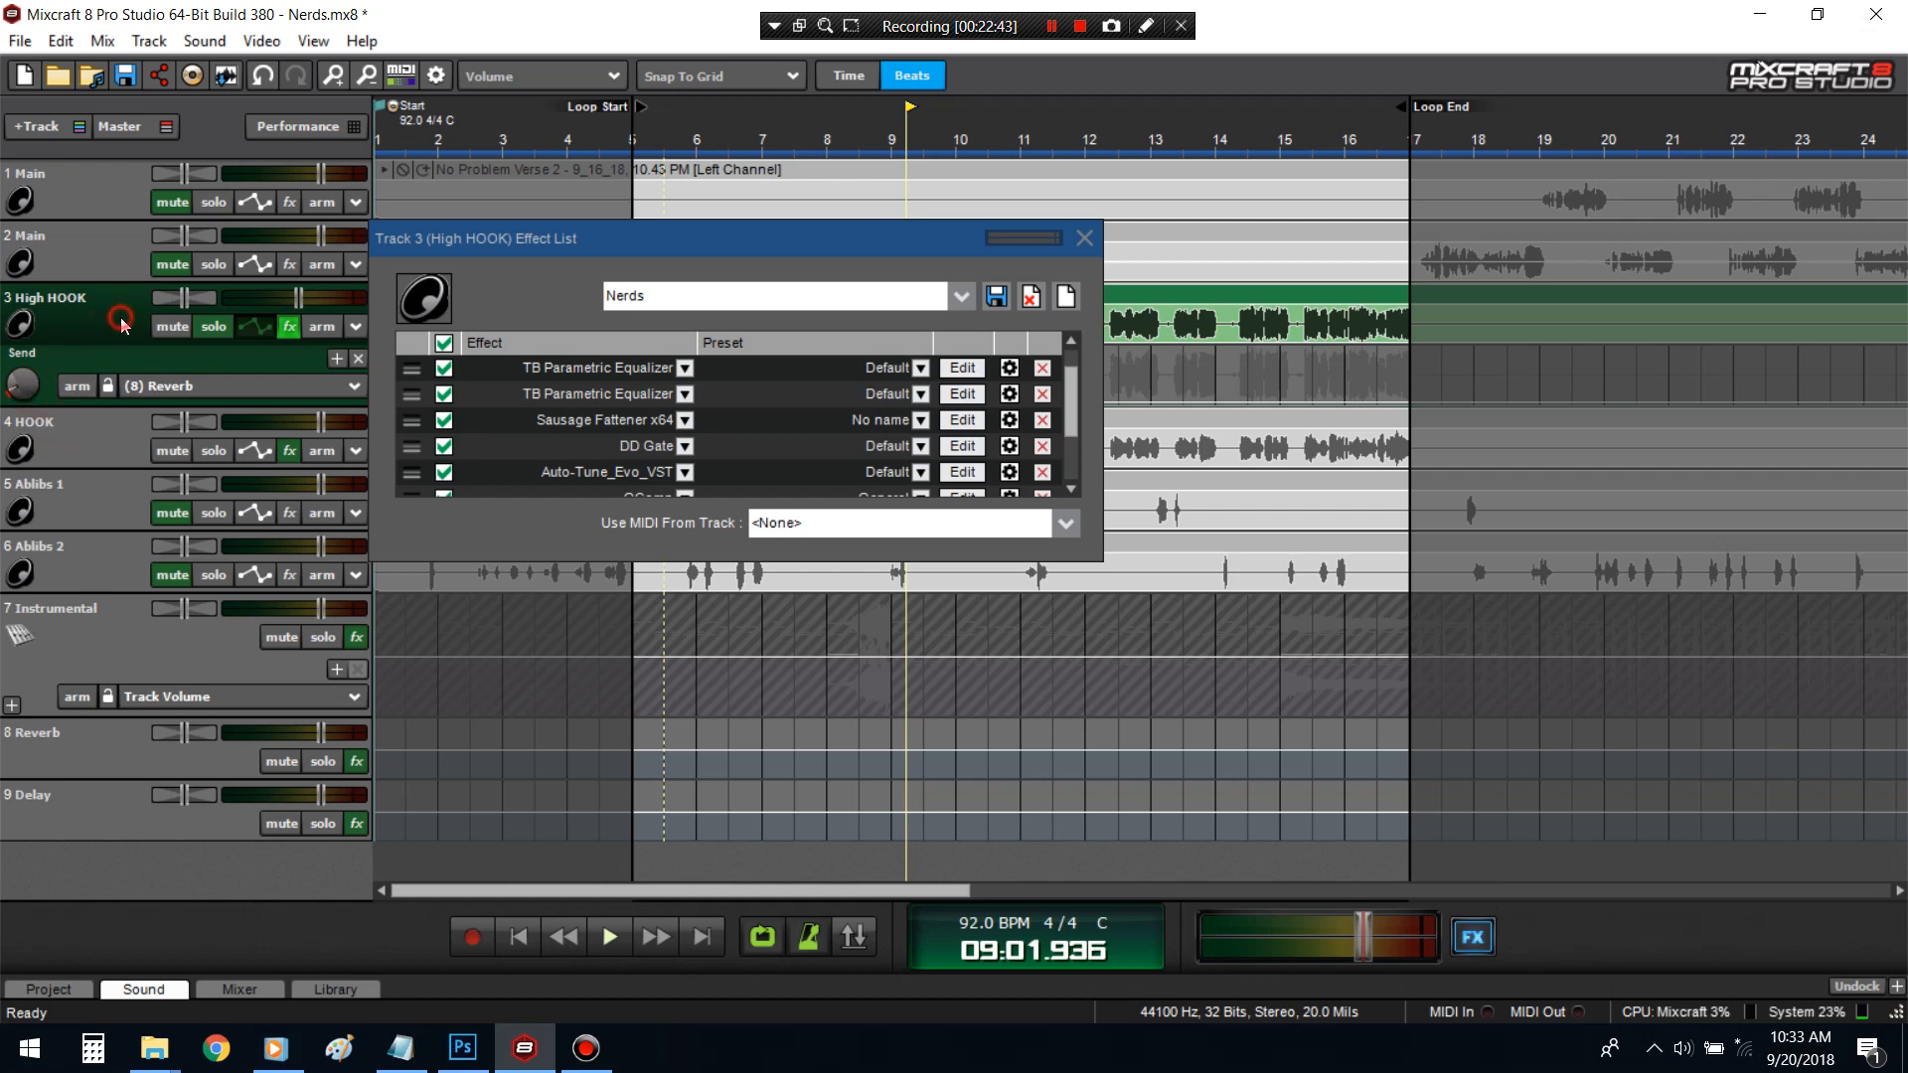
- Add some Delay send to High HOOK, and lower its volume slightly with the full mix playing and the lane hidden
key("space")
left_click(238, 385)
left_click(159, 509)
mouse_move(26, 385)
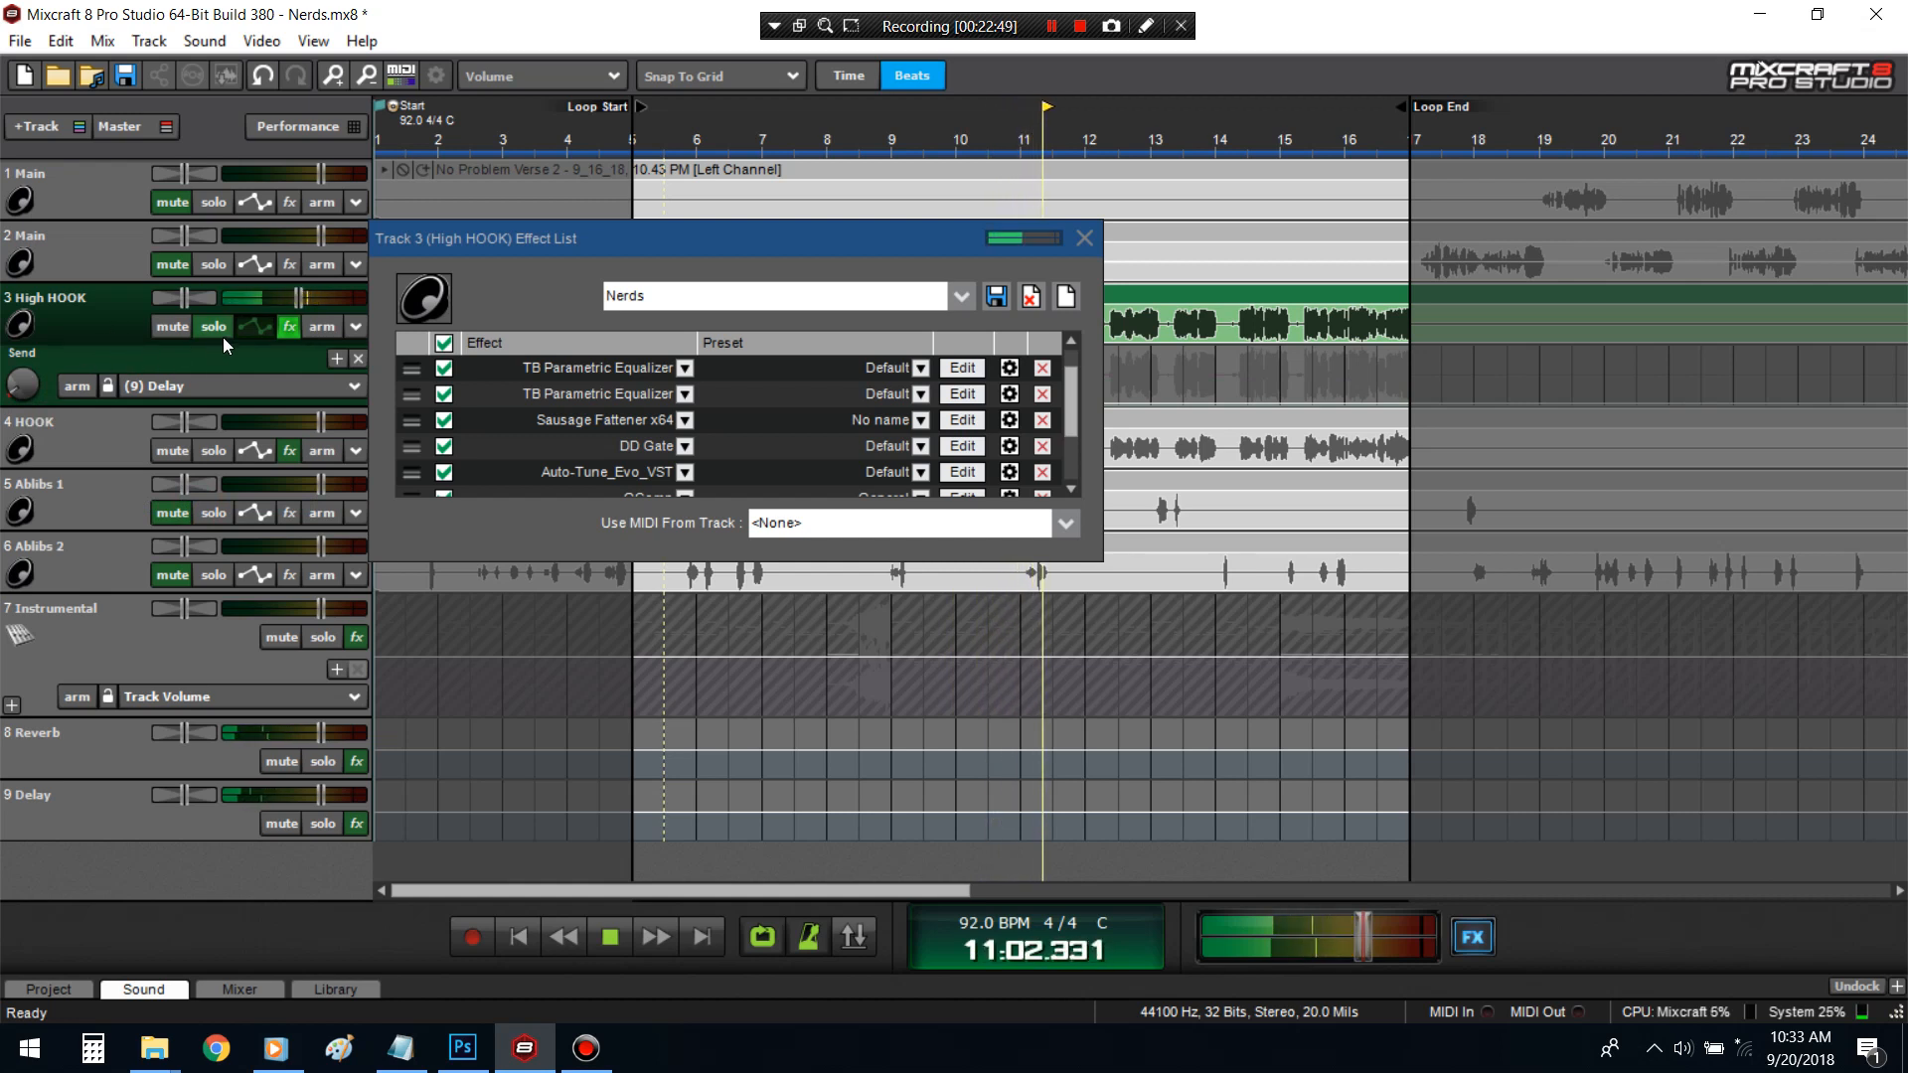
left_click(256, 325)
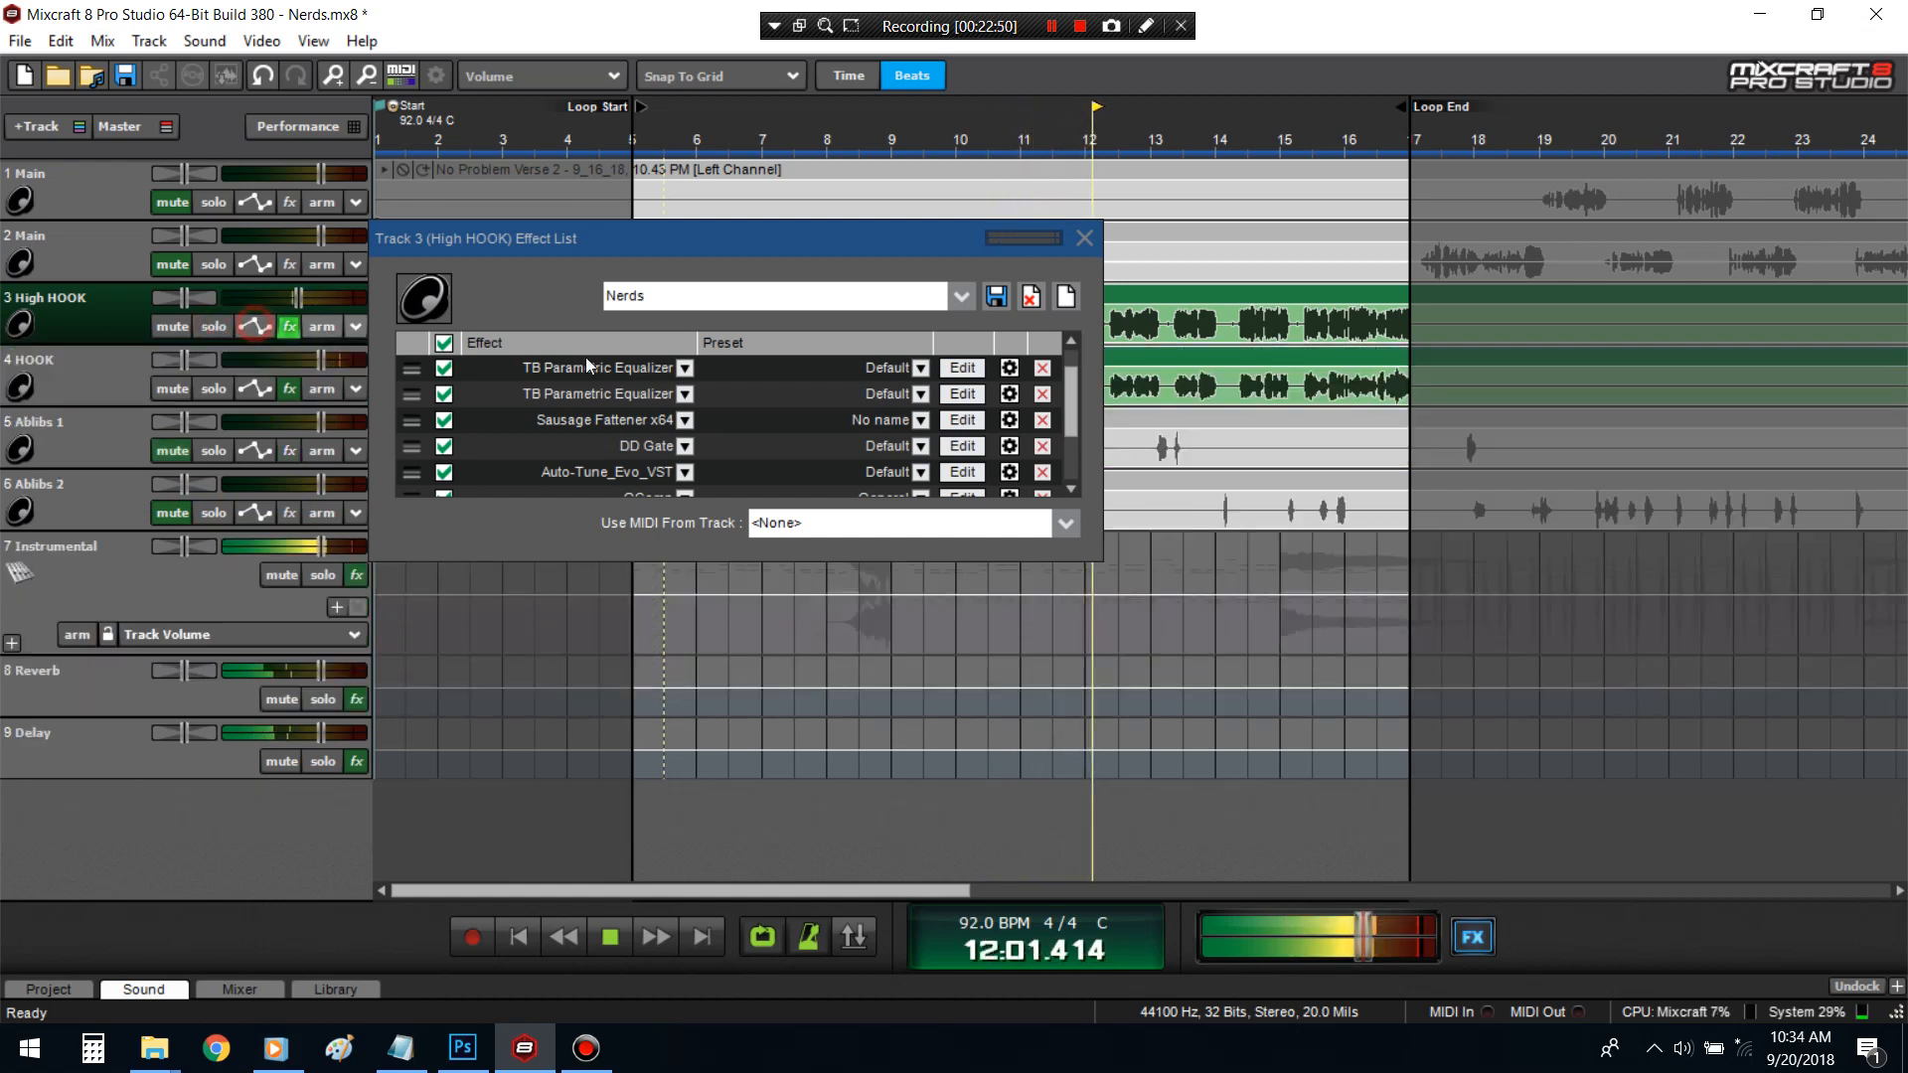
left_click_drag(298, 300, 288, 302)
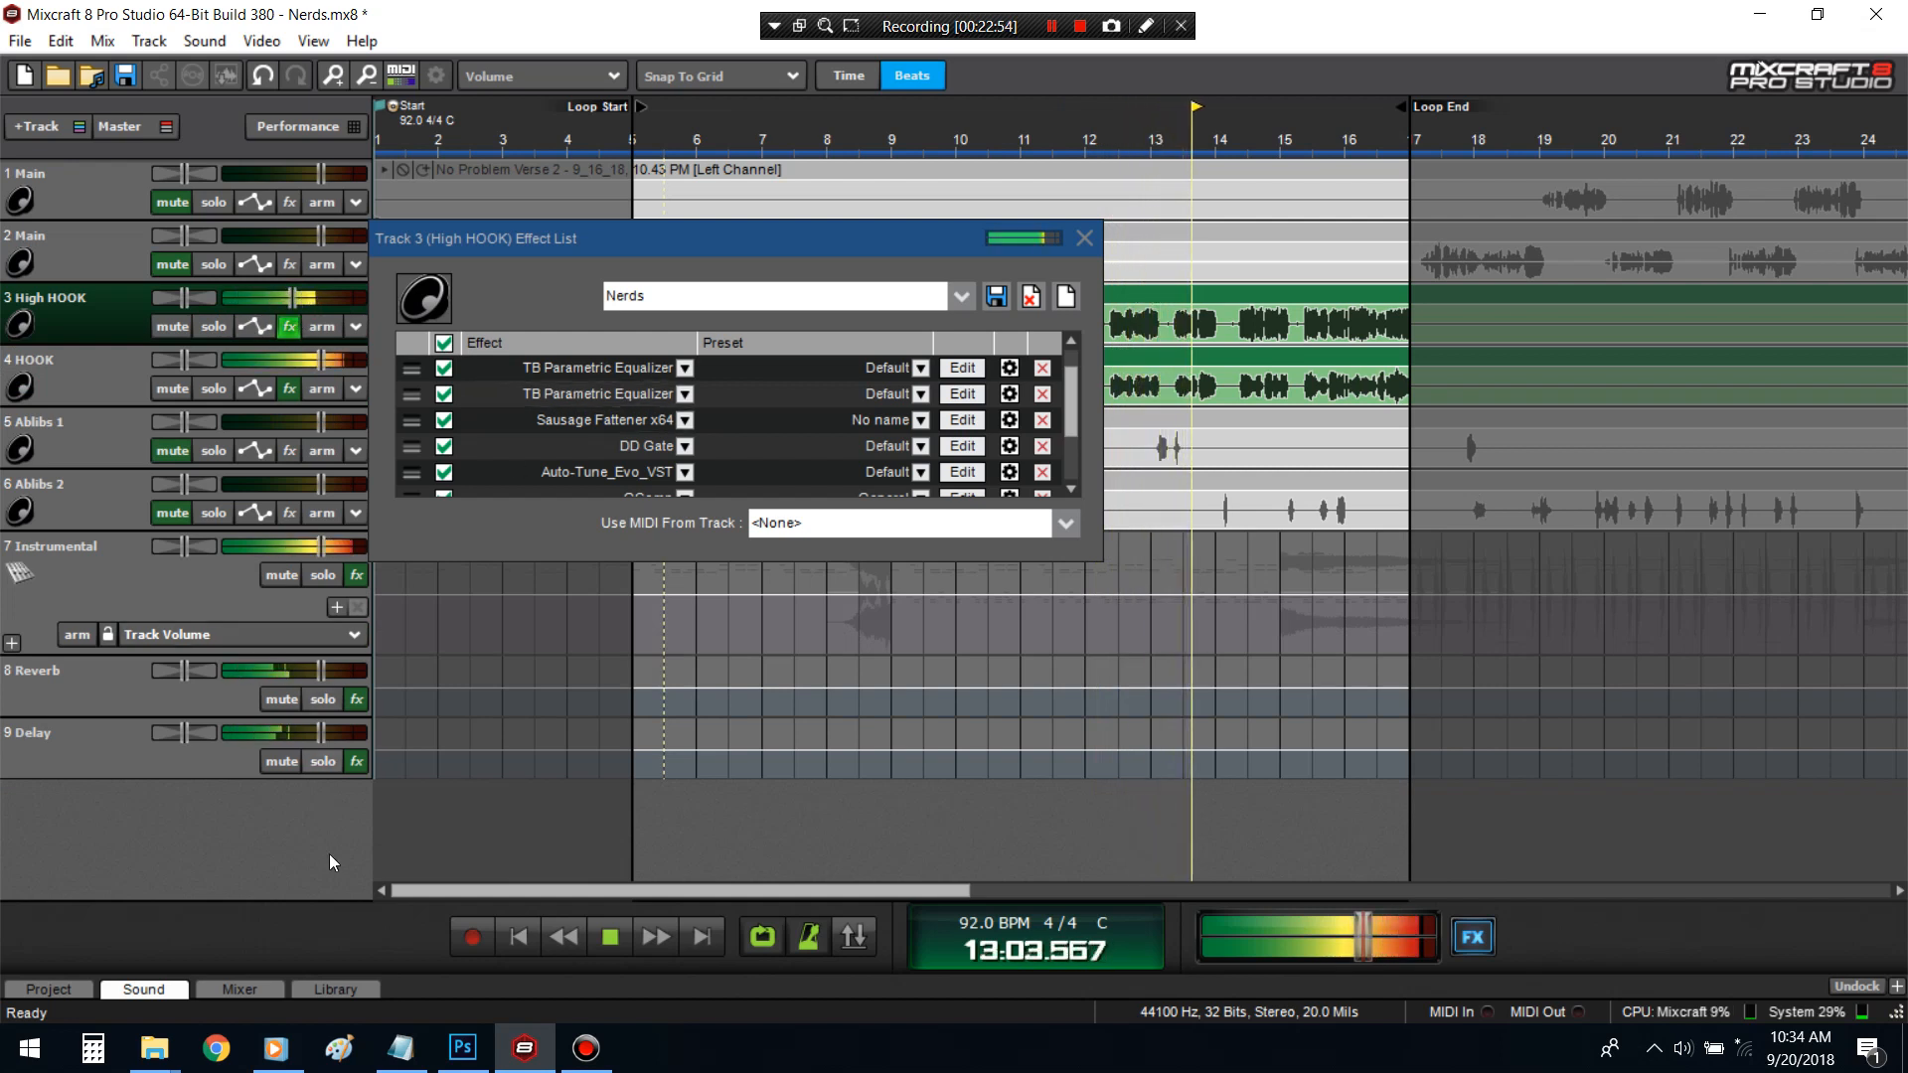
- Add the Chorus CH-2 effect to High HOOK and place it directly above Auto-Tune_Evo_VST in the chain
scroll(741, 402, "down", 1)
left_click(616, 471)
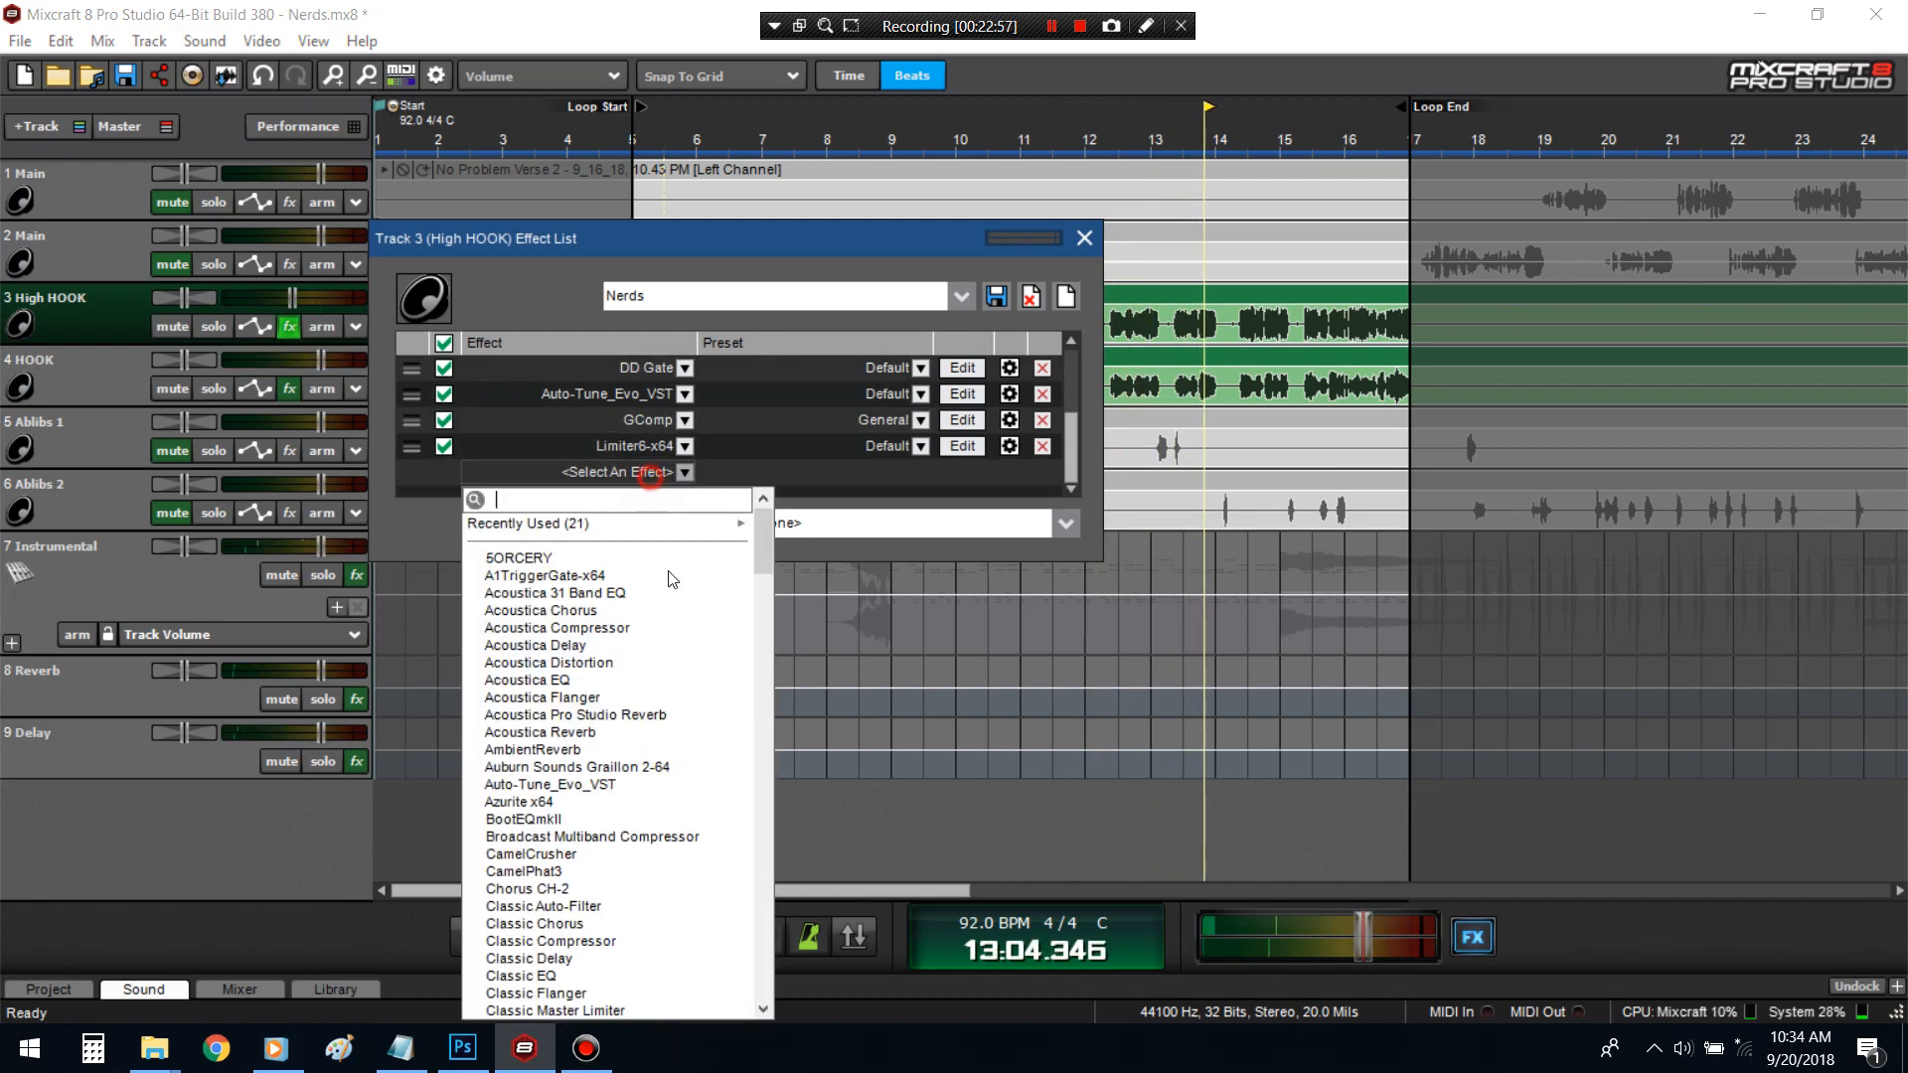
scroll(655, 636, "down", 1)
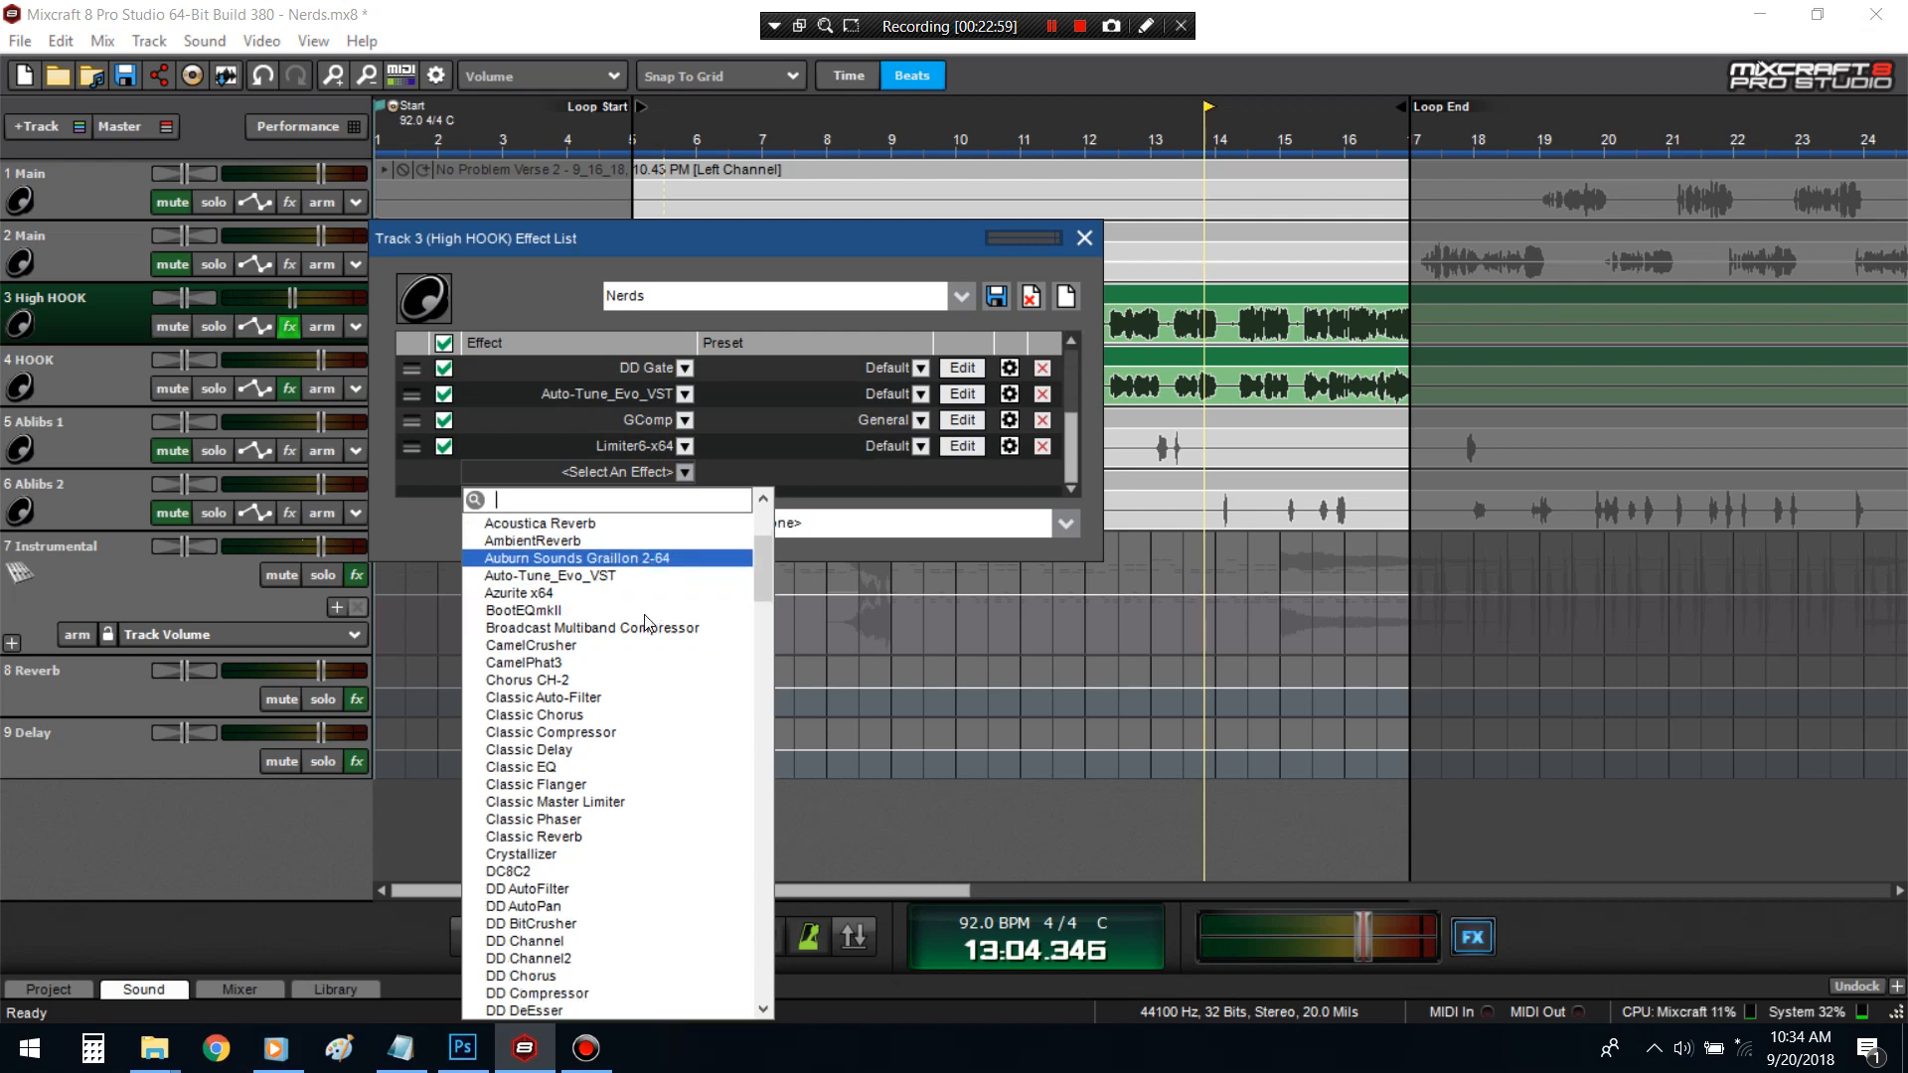
left_click(569, 681)
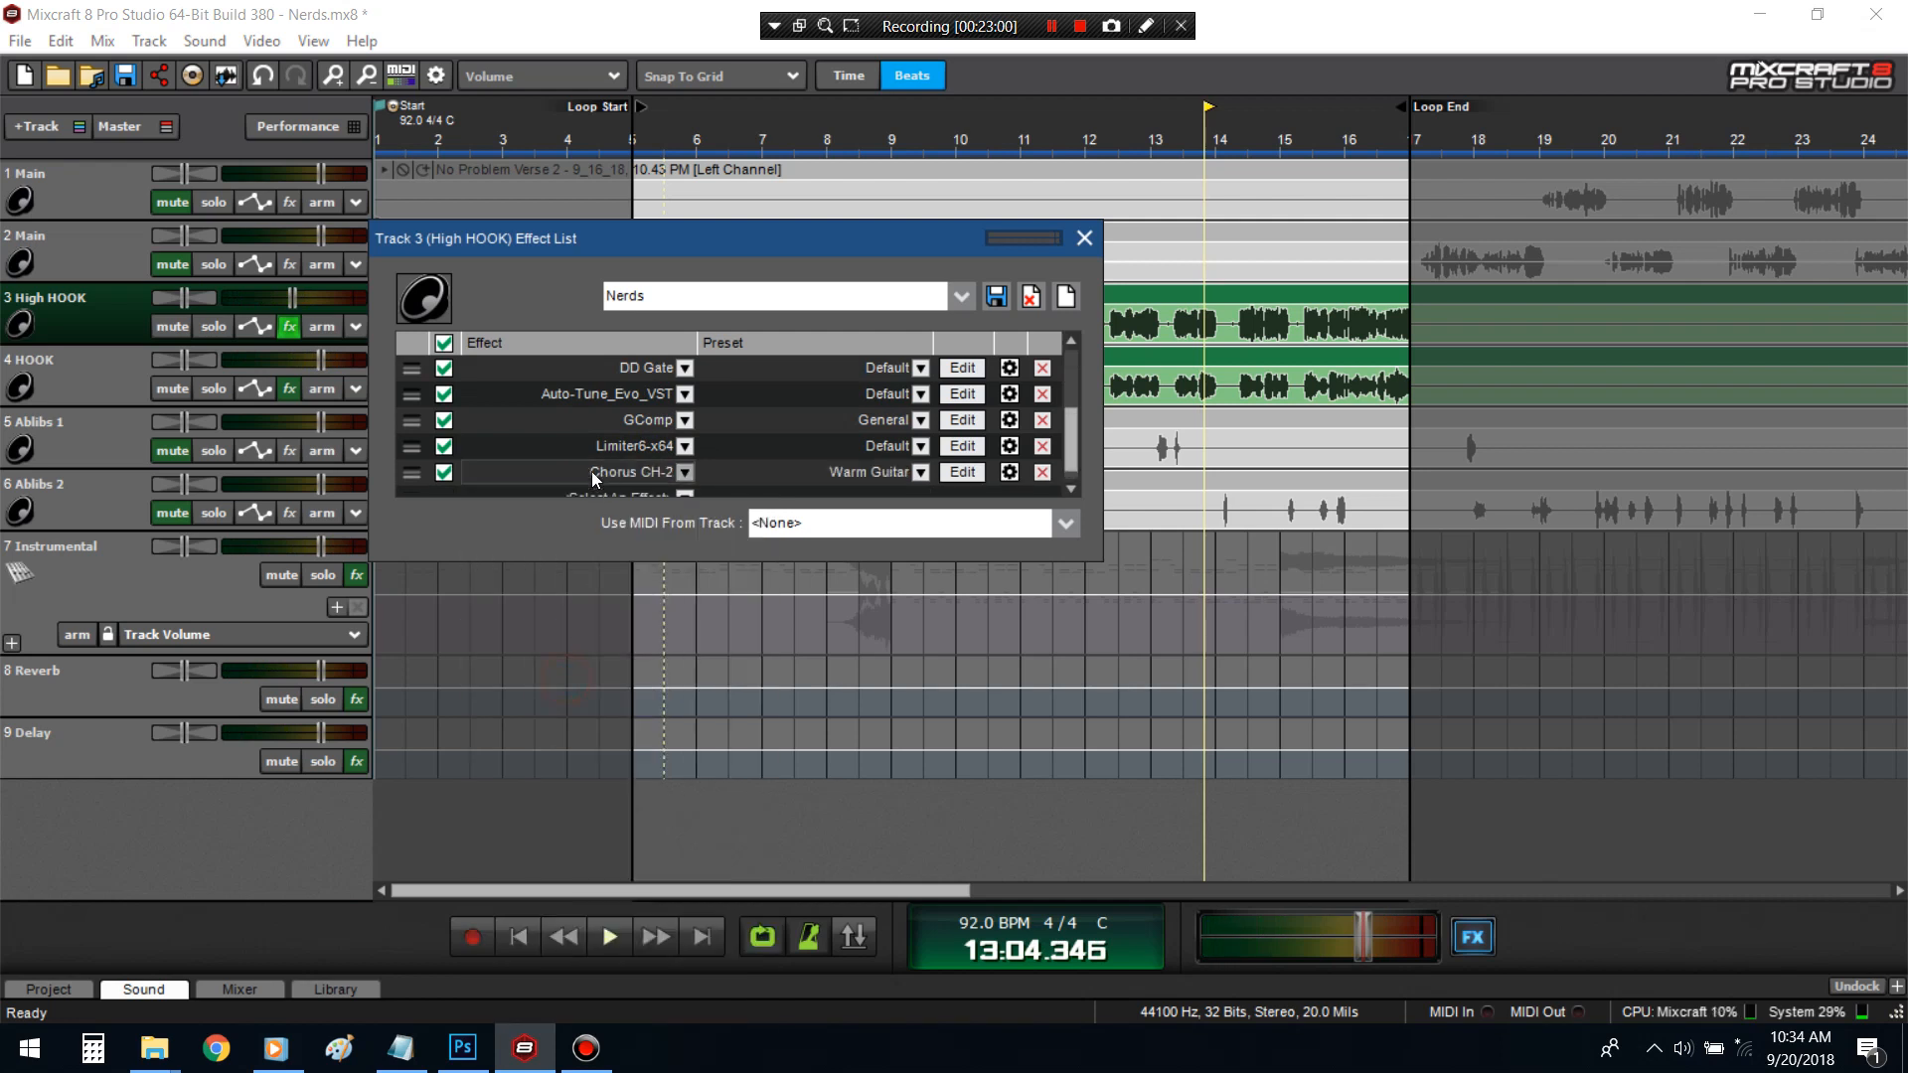
left_click_drag(401, 470, 495, 390)
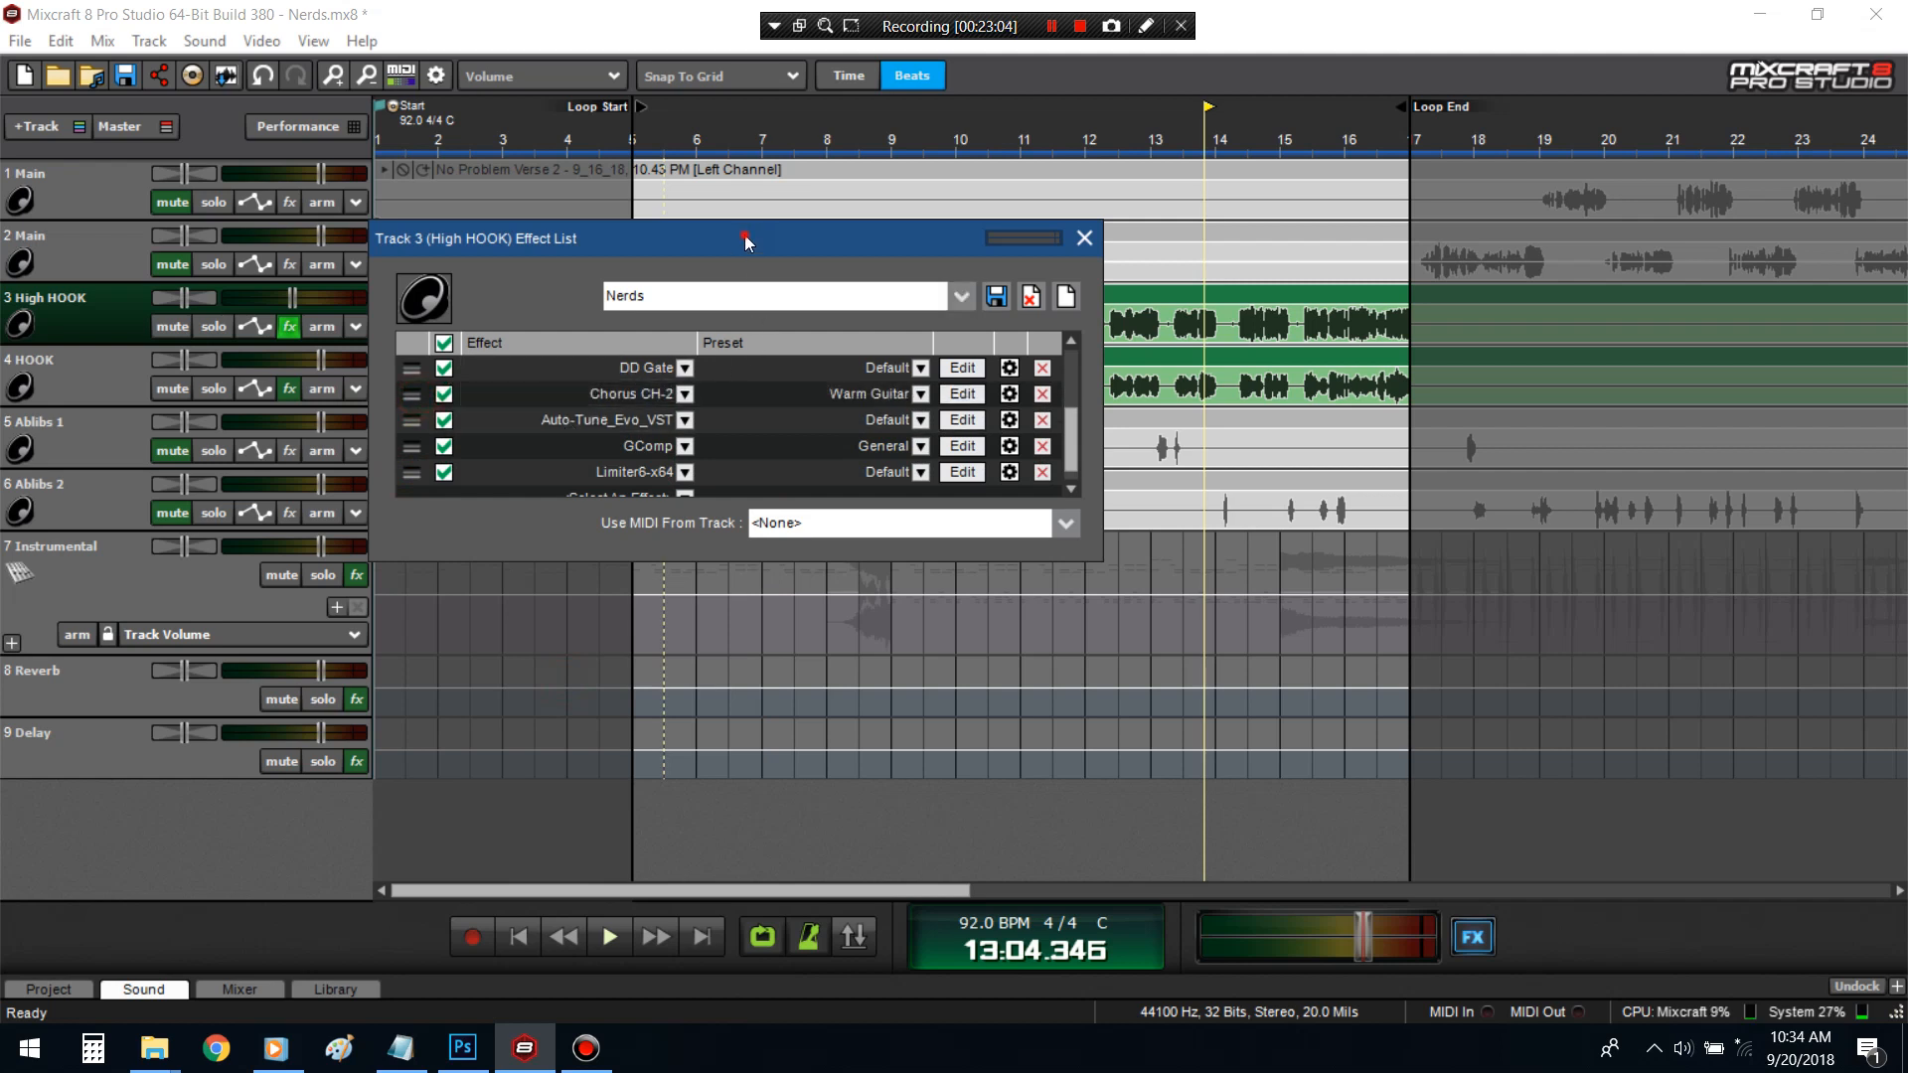
- Listen to the mix from the loop start, with the High HOOK effect list moved clear of the hook tracks and enlarged
left_click_drag(746, 238, 848, 456)
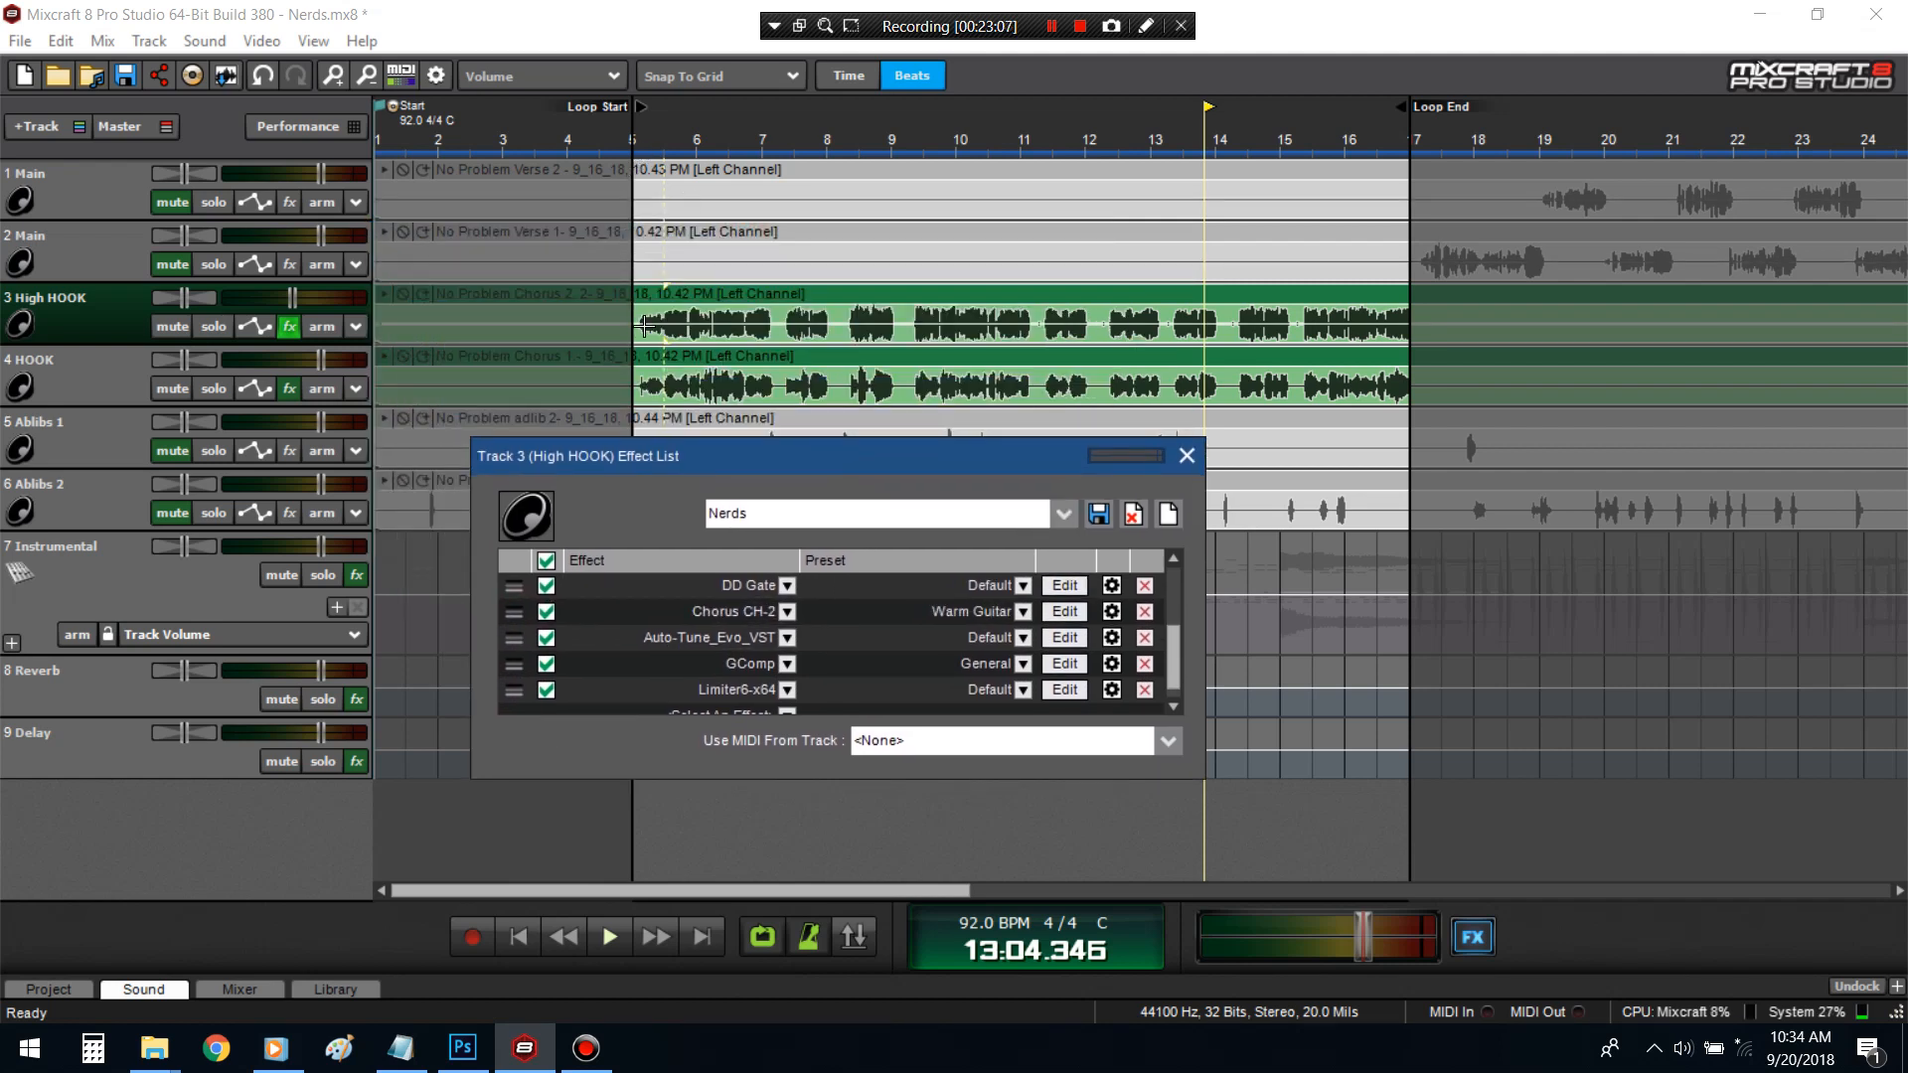
left_click(622, 133)
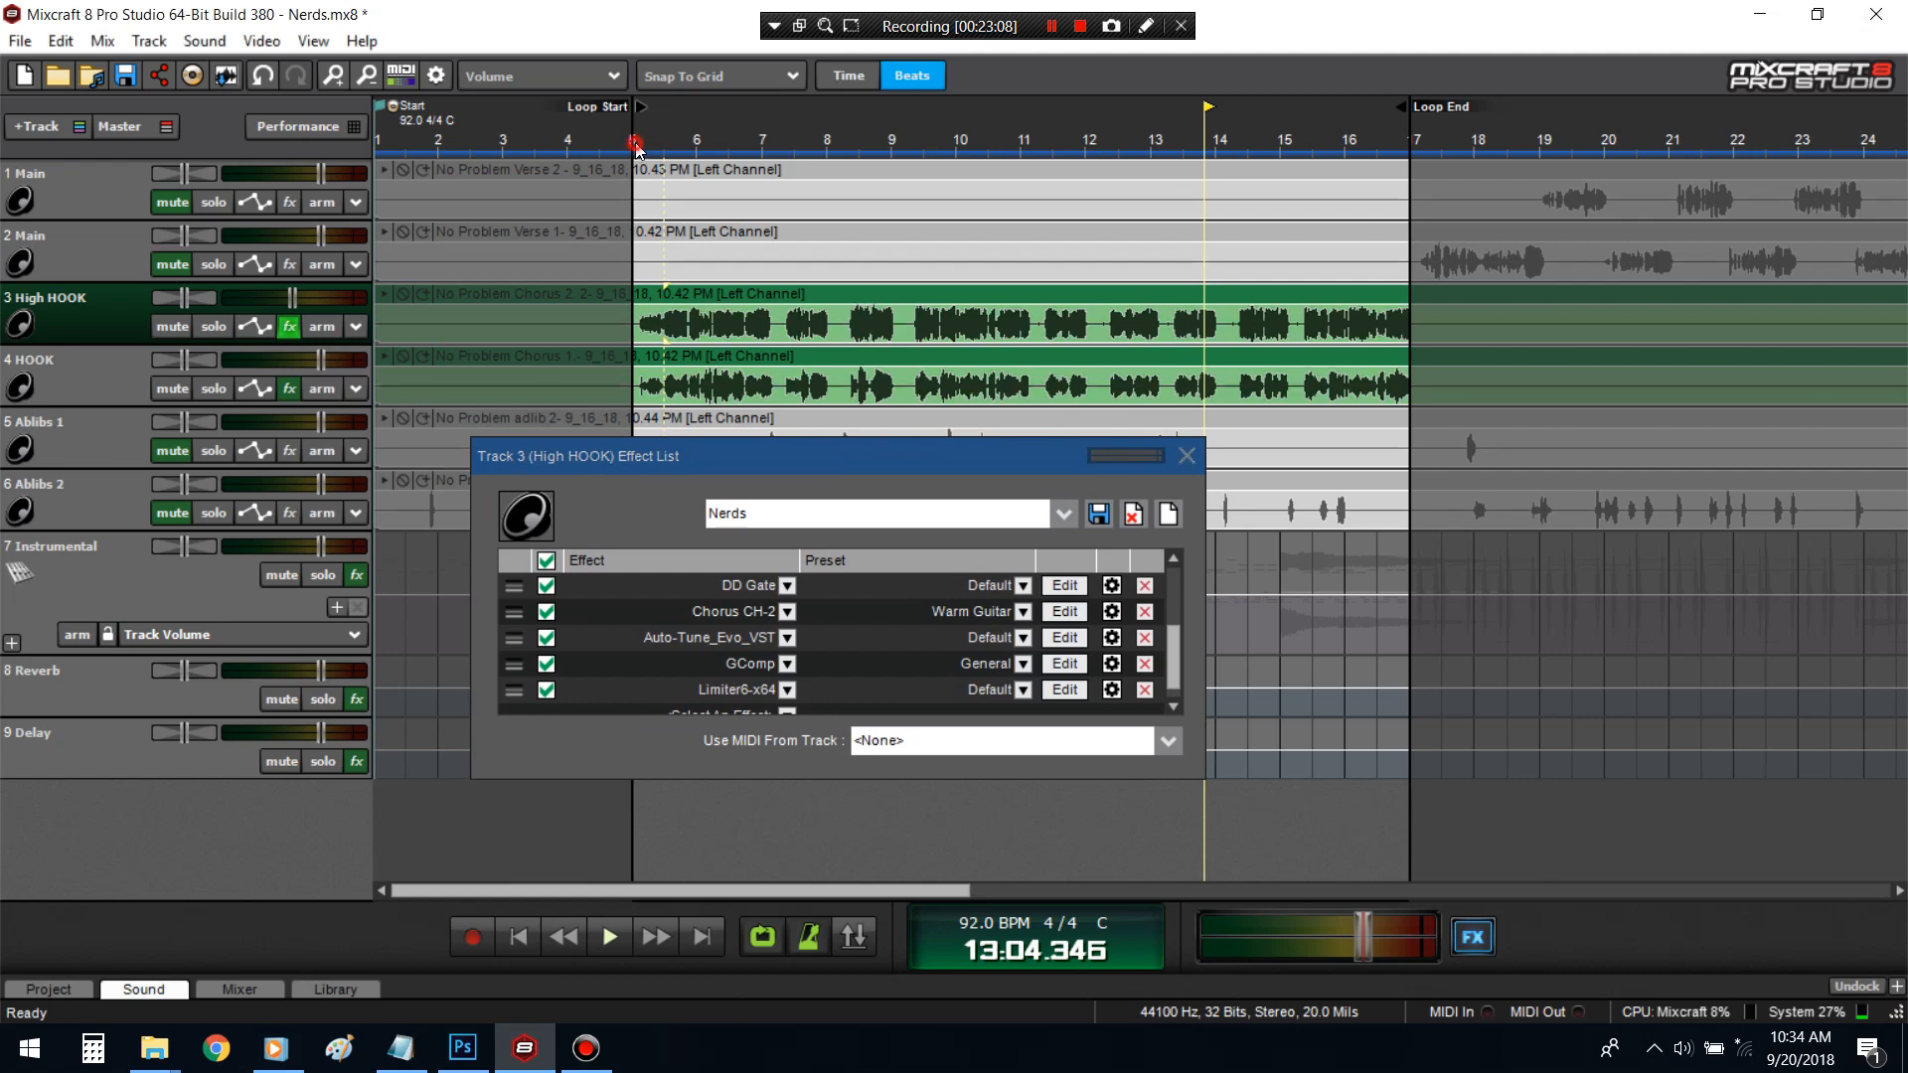
key("space")
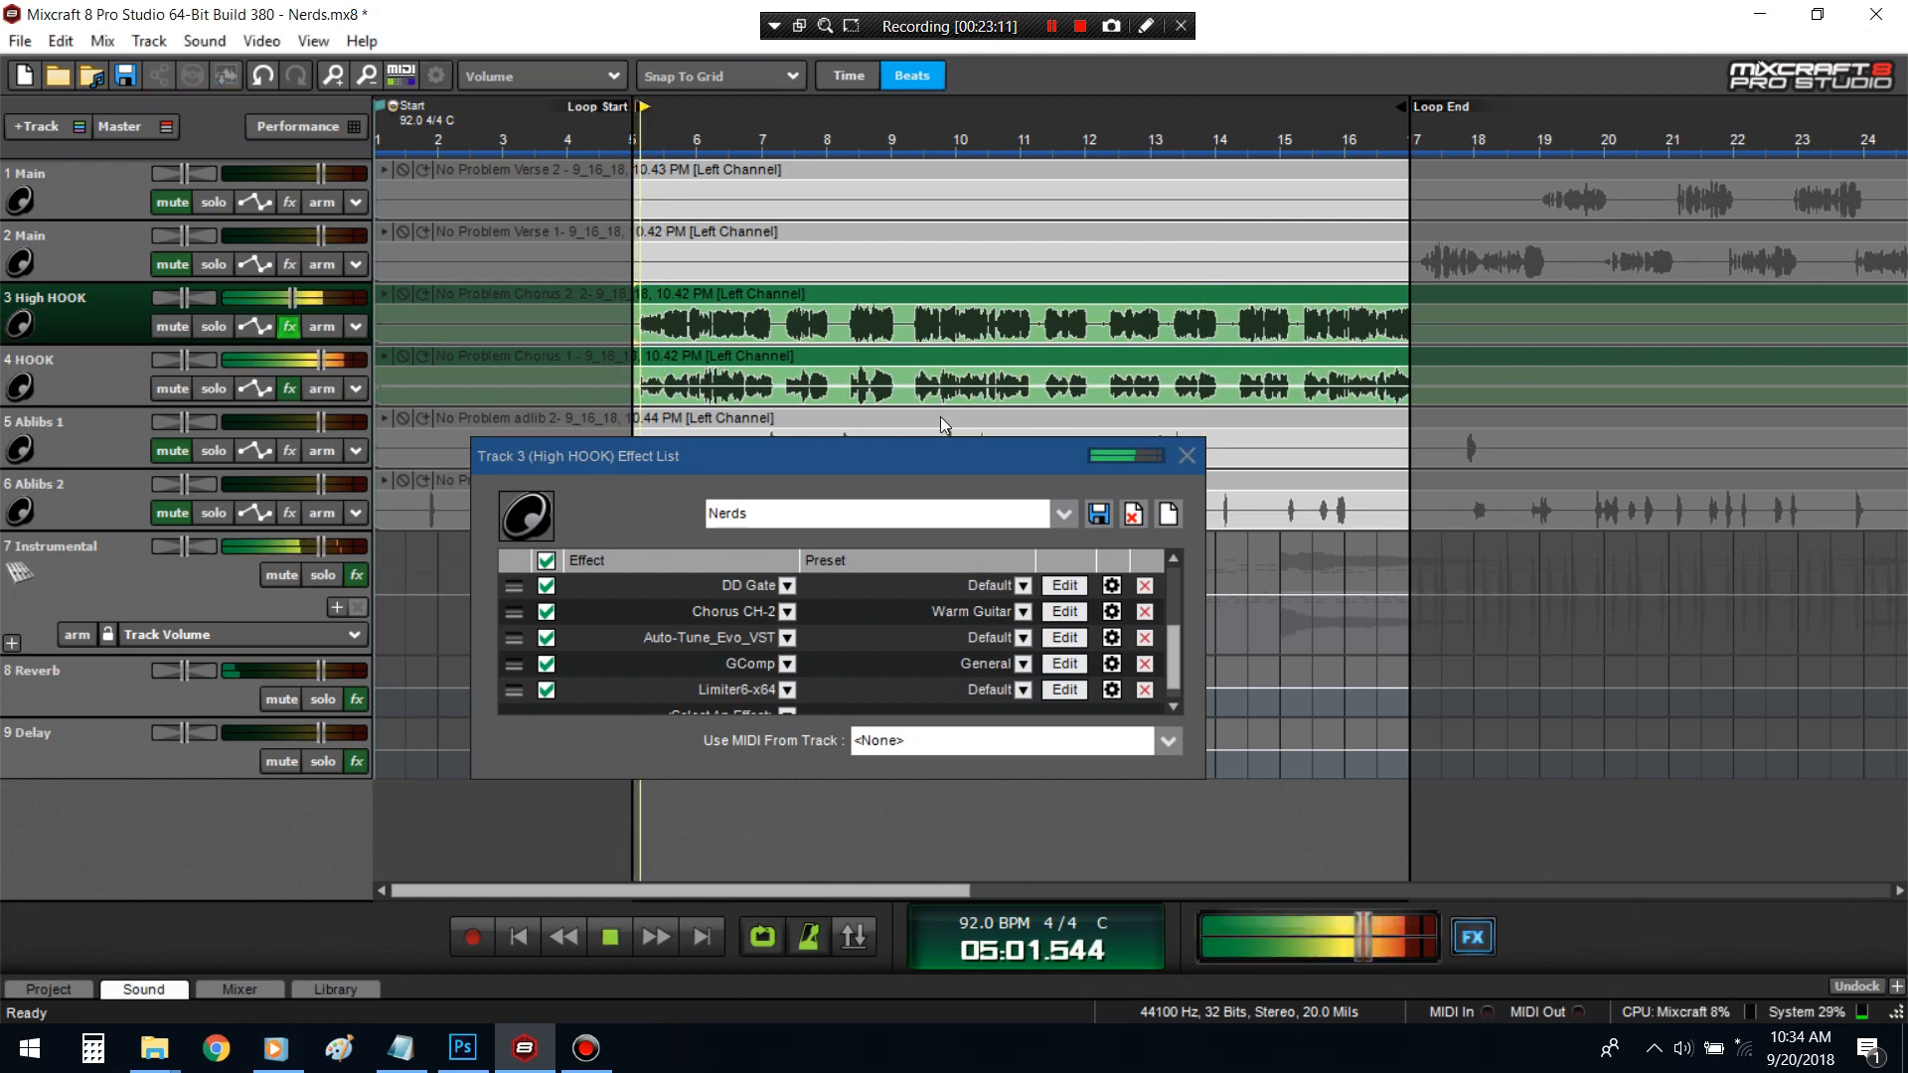
mouse_move(293, 297)
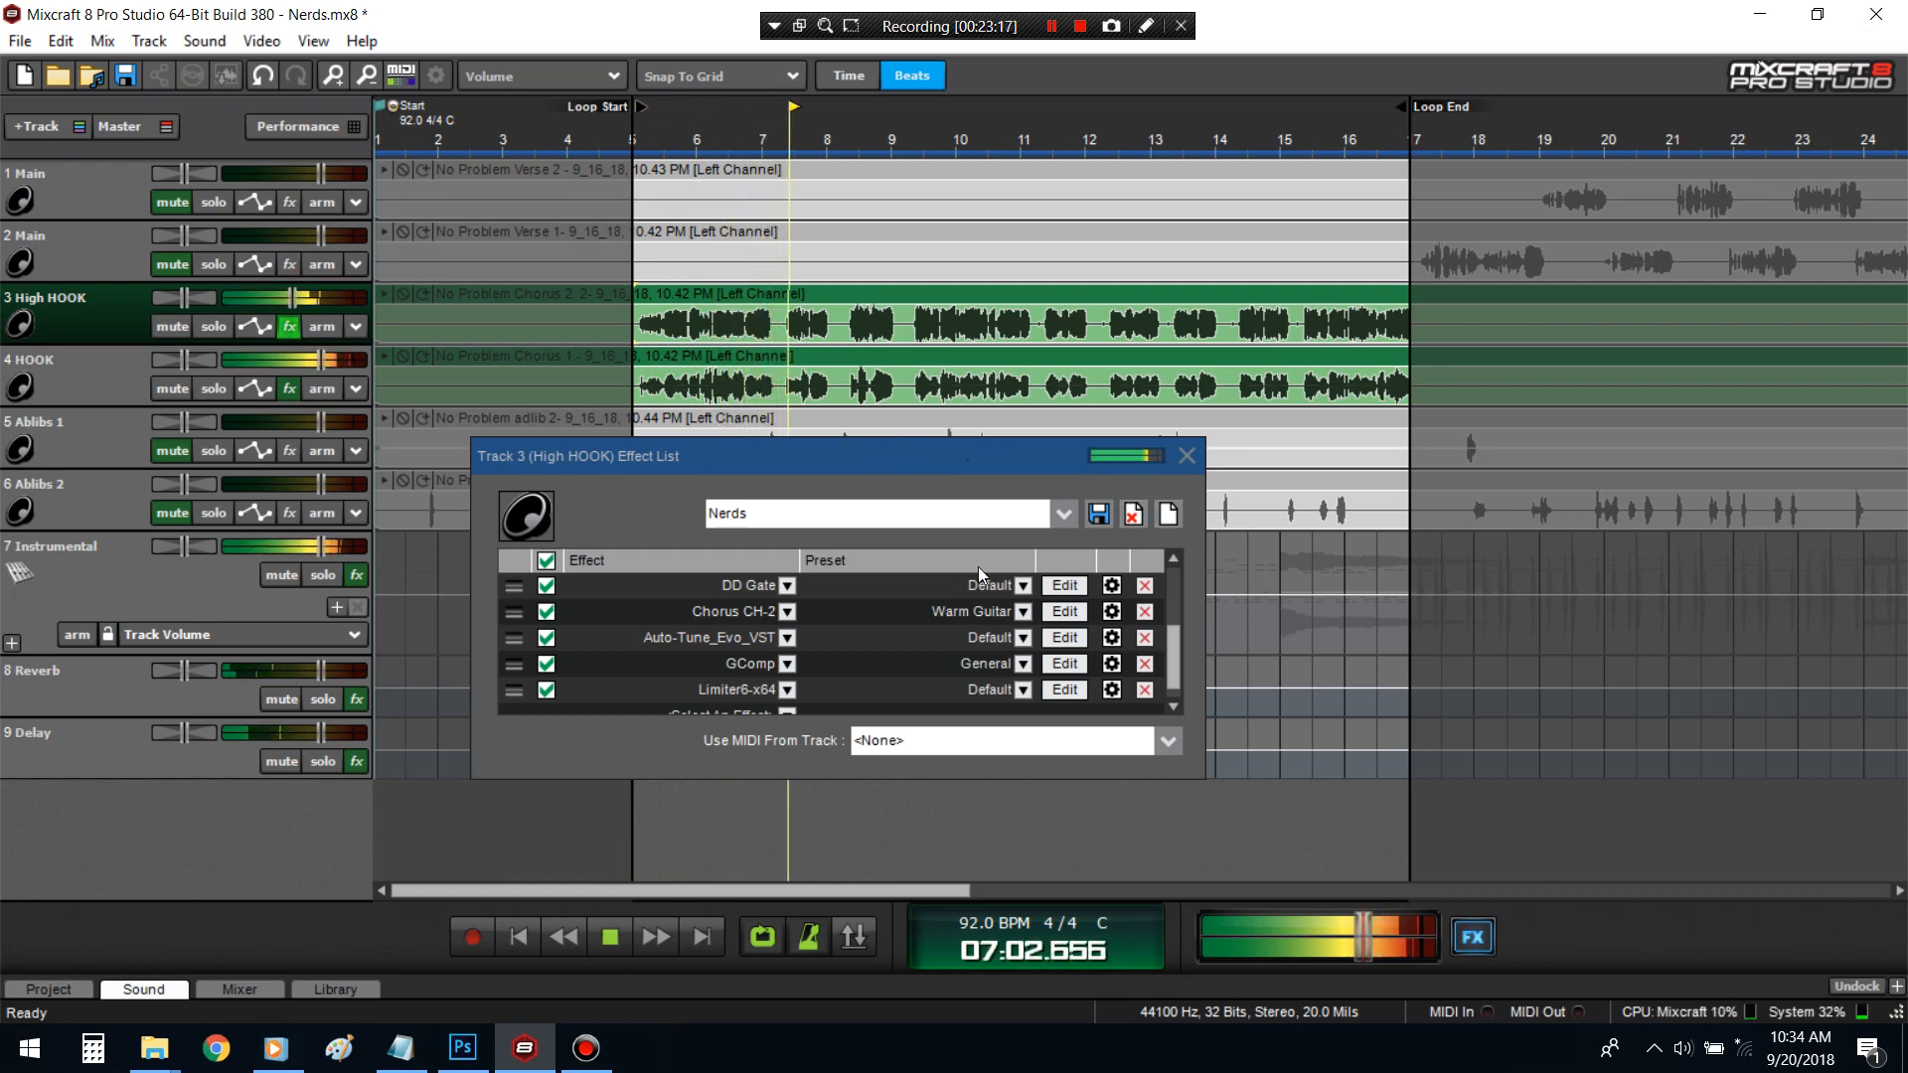
left_click_drag(695, 778, 695, 890)
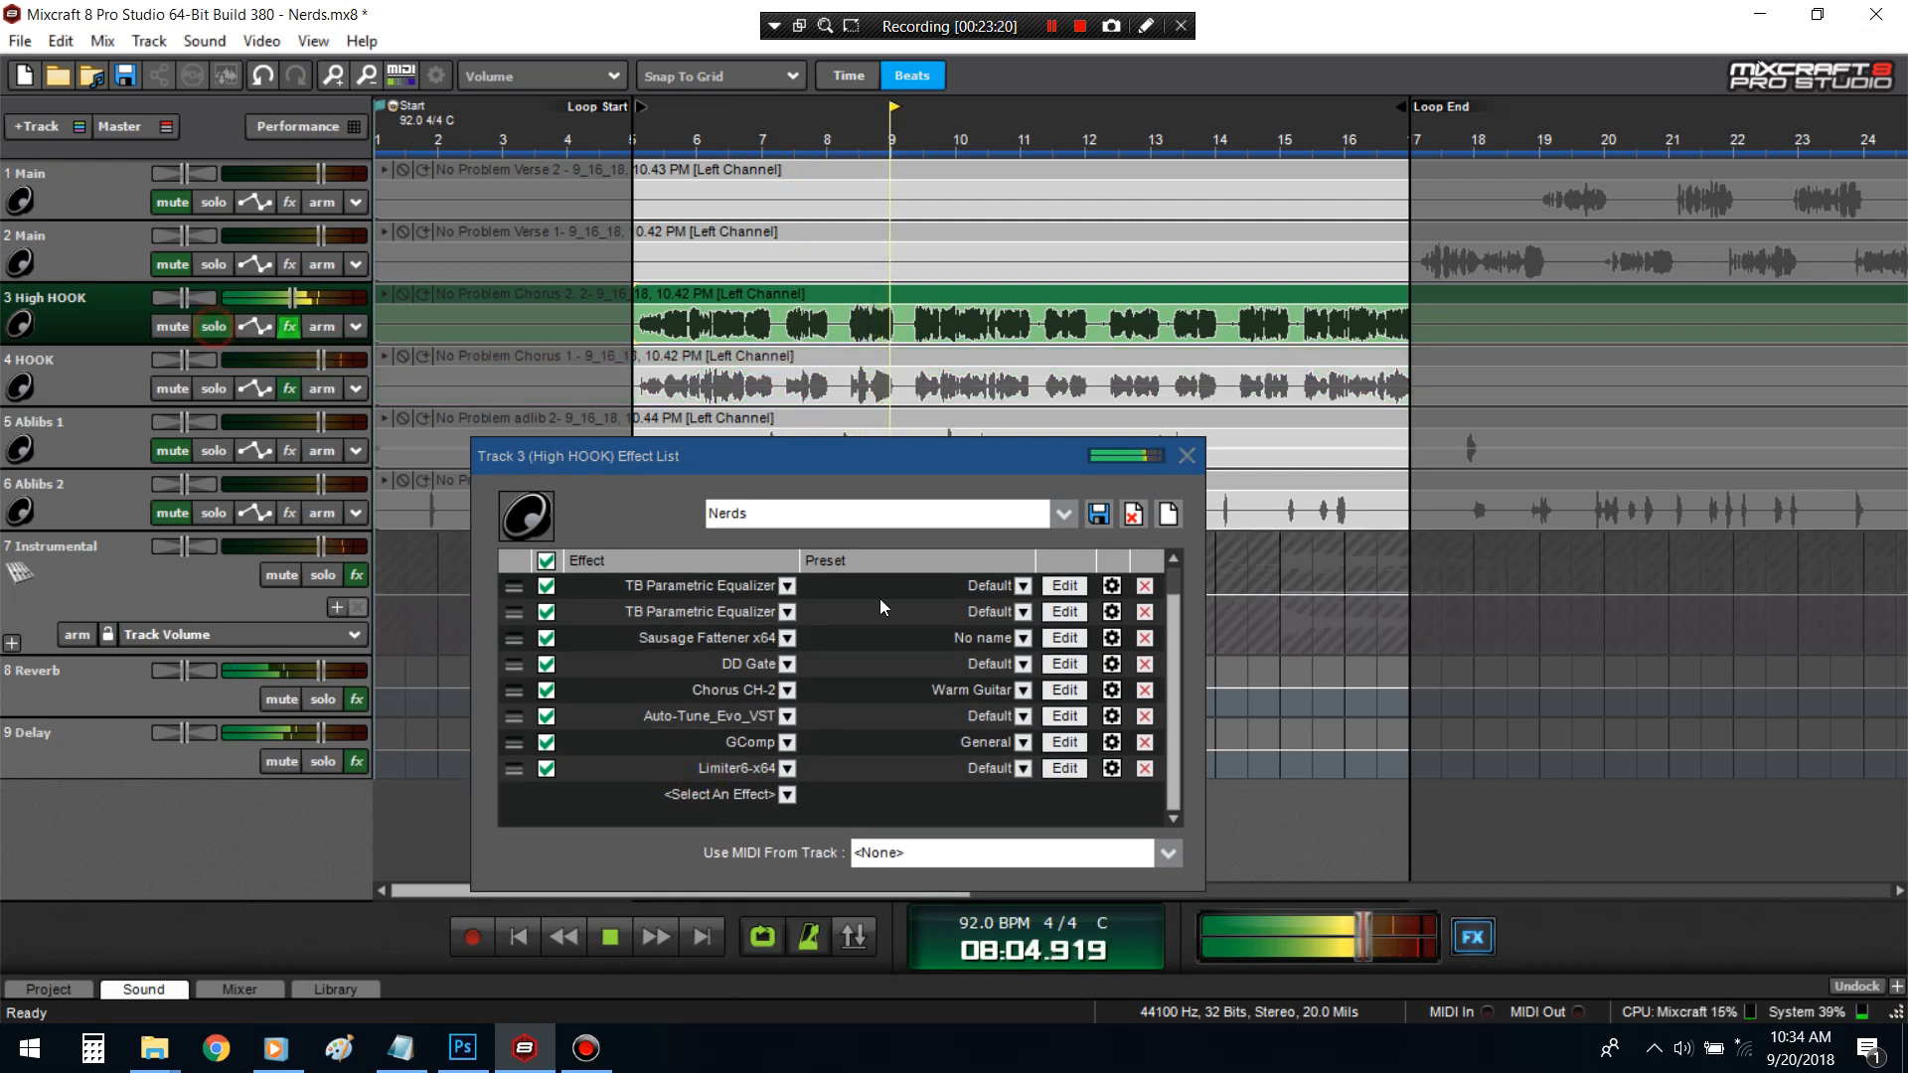
- Set Fatness to 5% in High HOOK's Sausage Fattener, replay from the loop start, and close the plug-in
left_click(1055, 639)
mouse_move(973, 484)
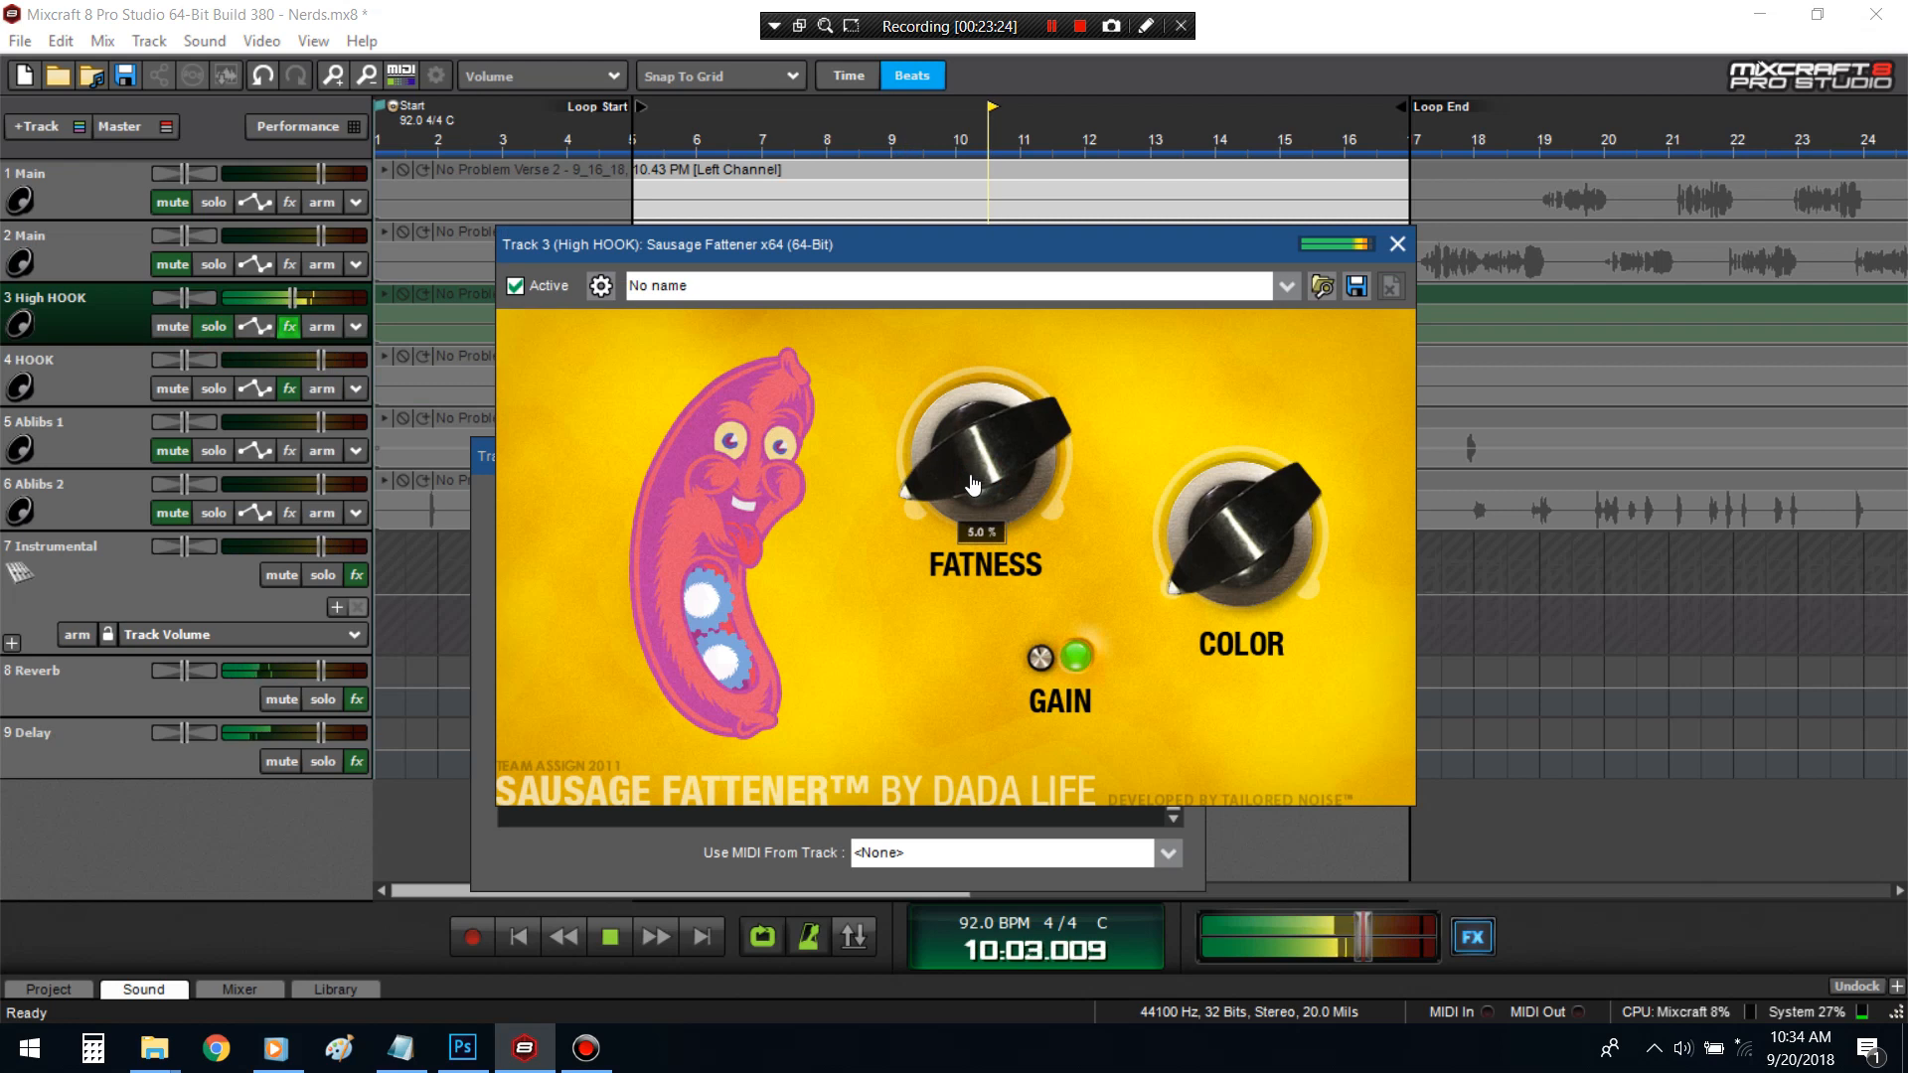
left_click(606, 143)
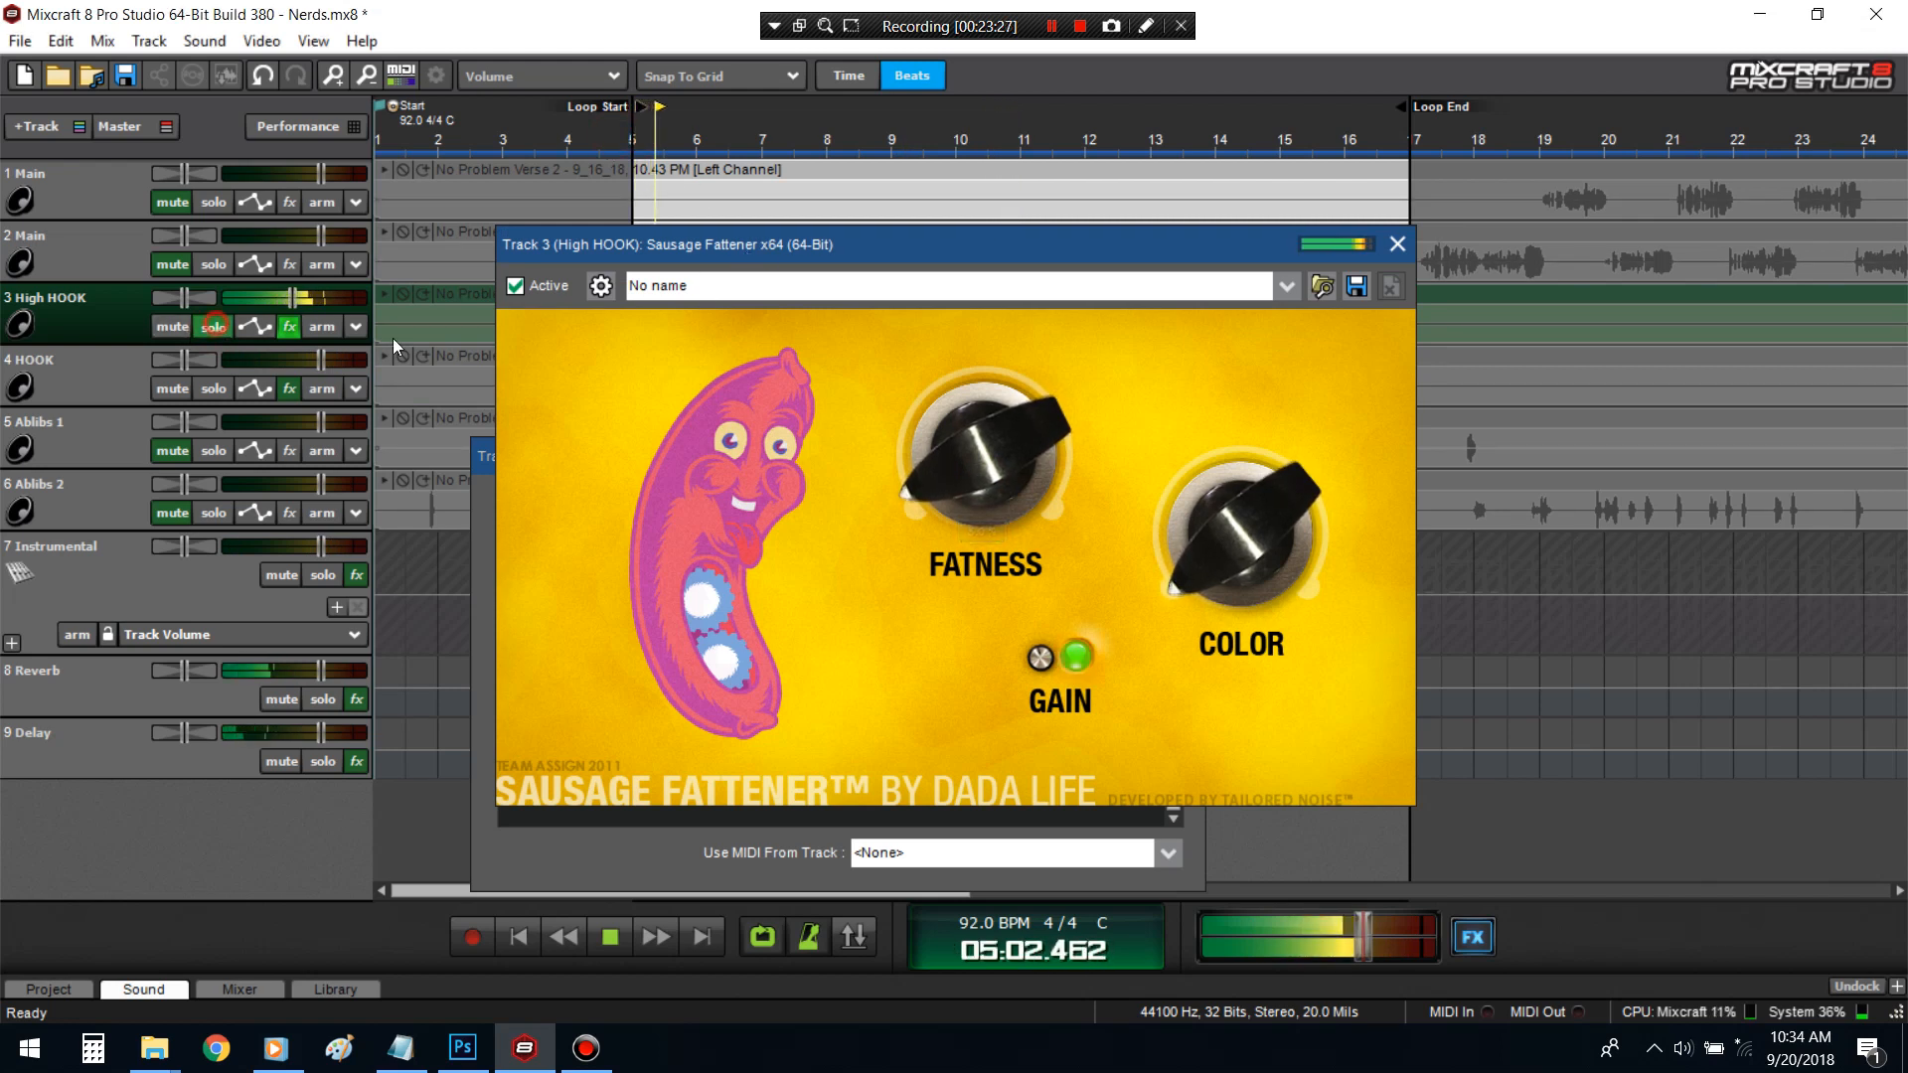
left_click(1397, 243)
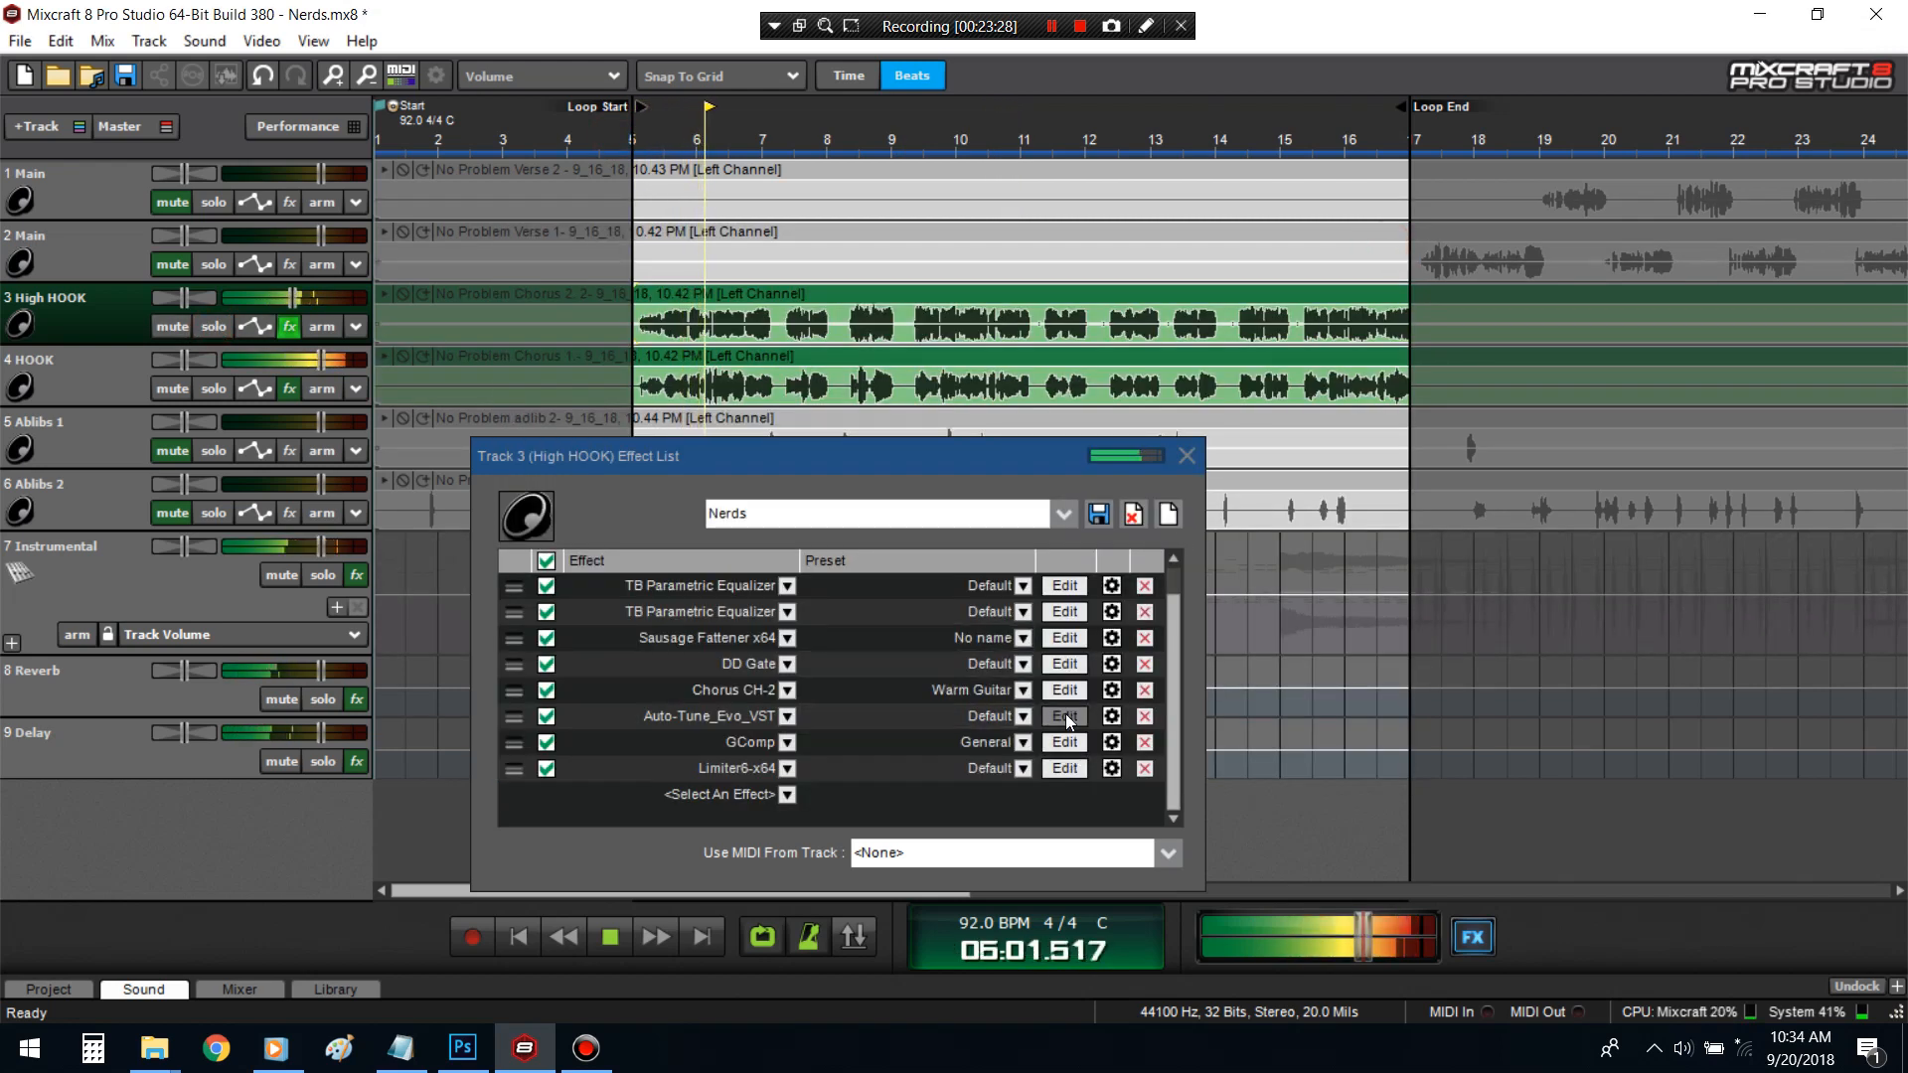
- Set High HOOK's Auto-Tune Retune Speed to 4 and play the mix from the loop start with the plug-in closed
left_click(1061, 718)
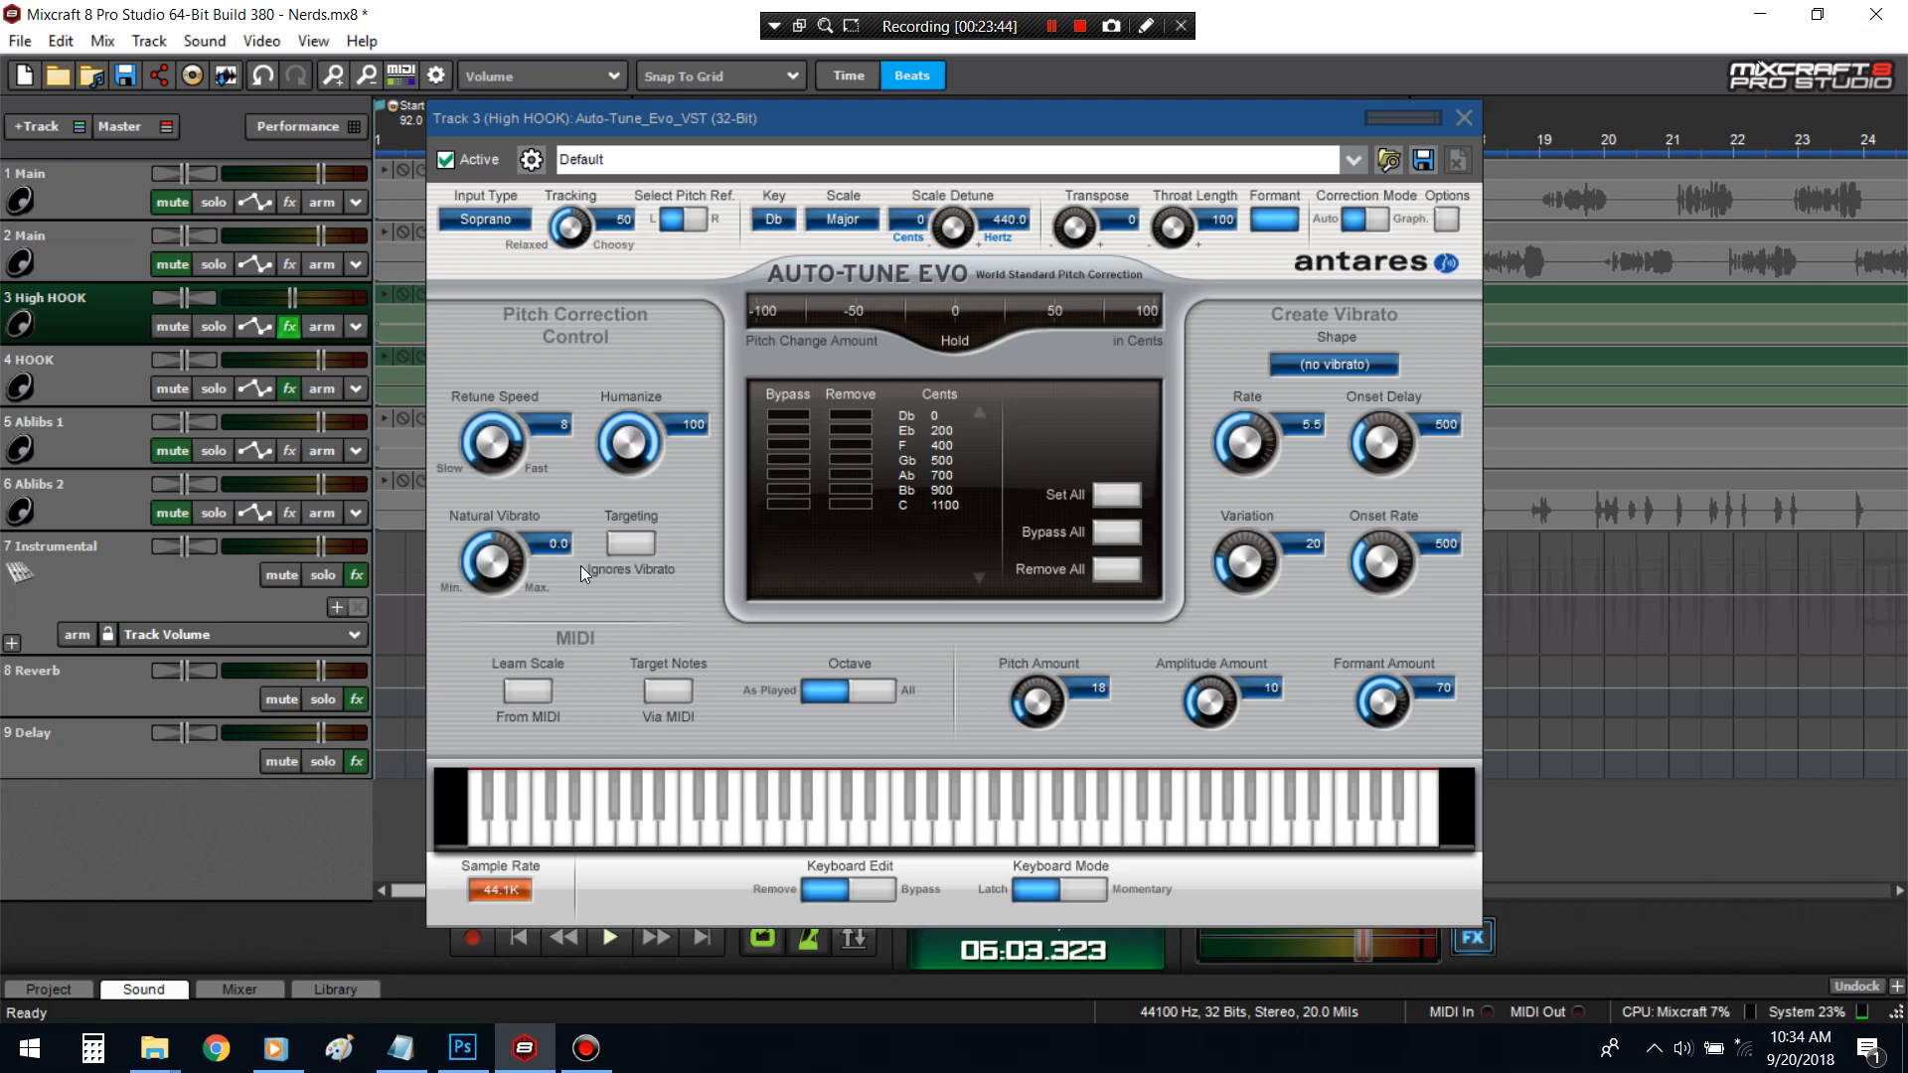
left_click(493, 466)
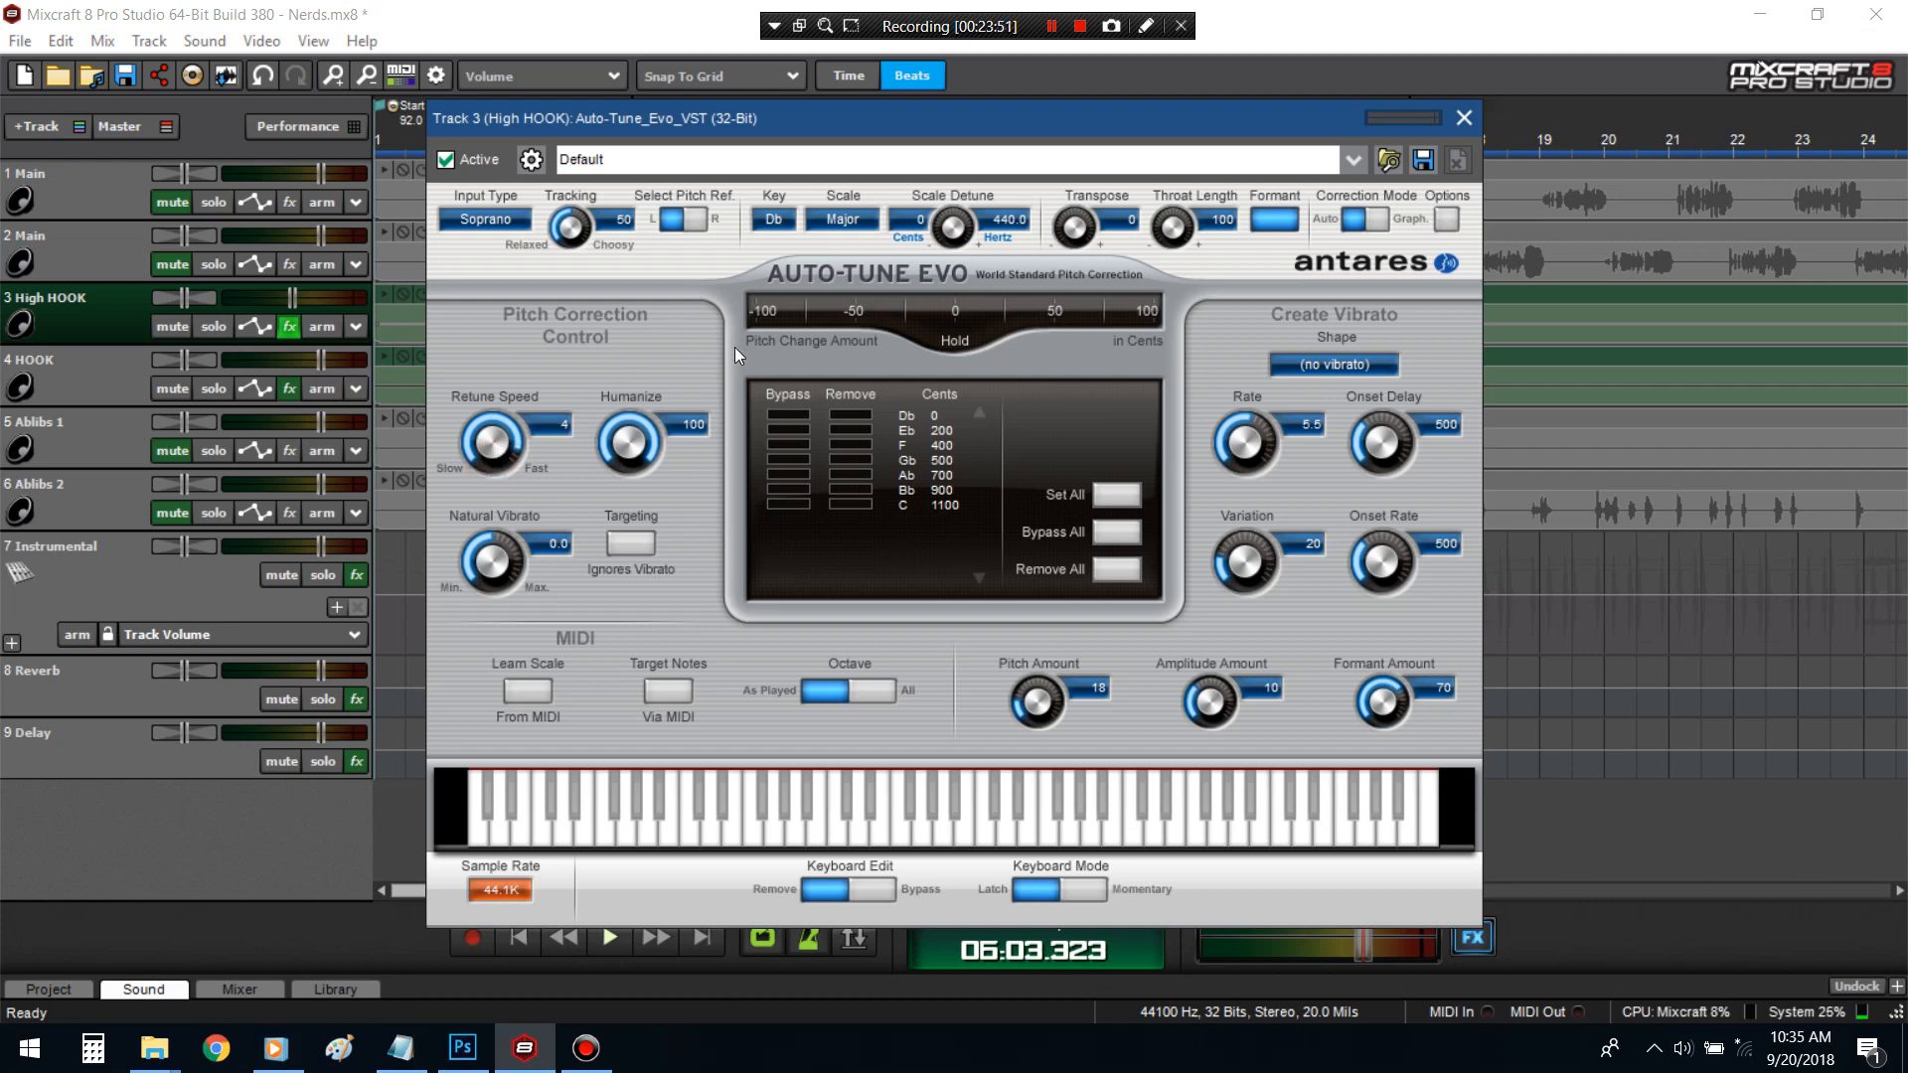
left_click(1460, 121)
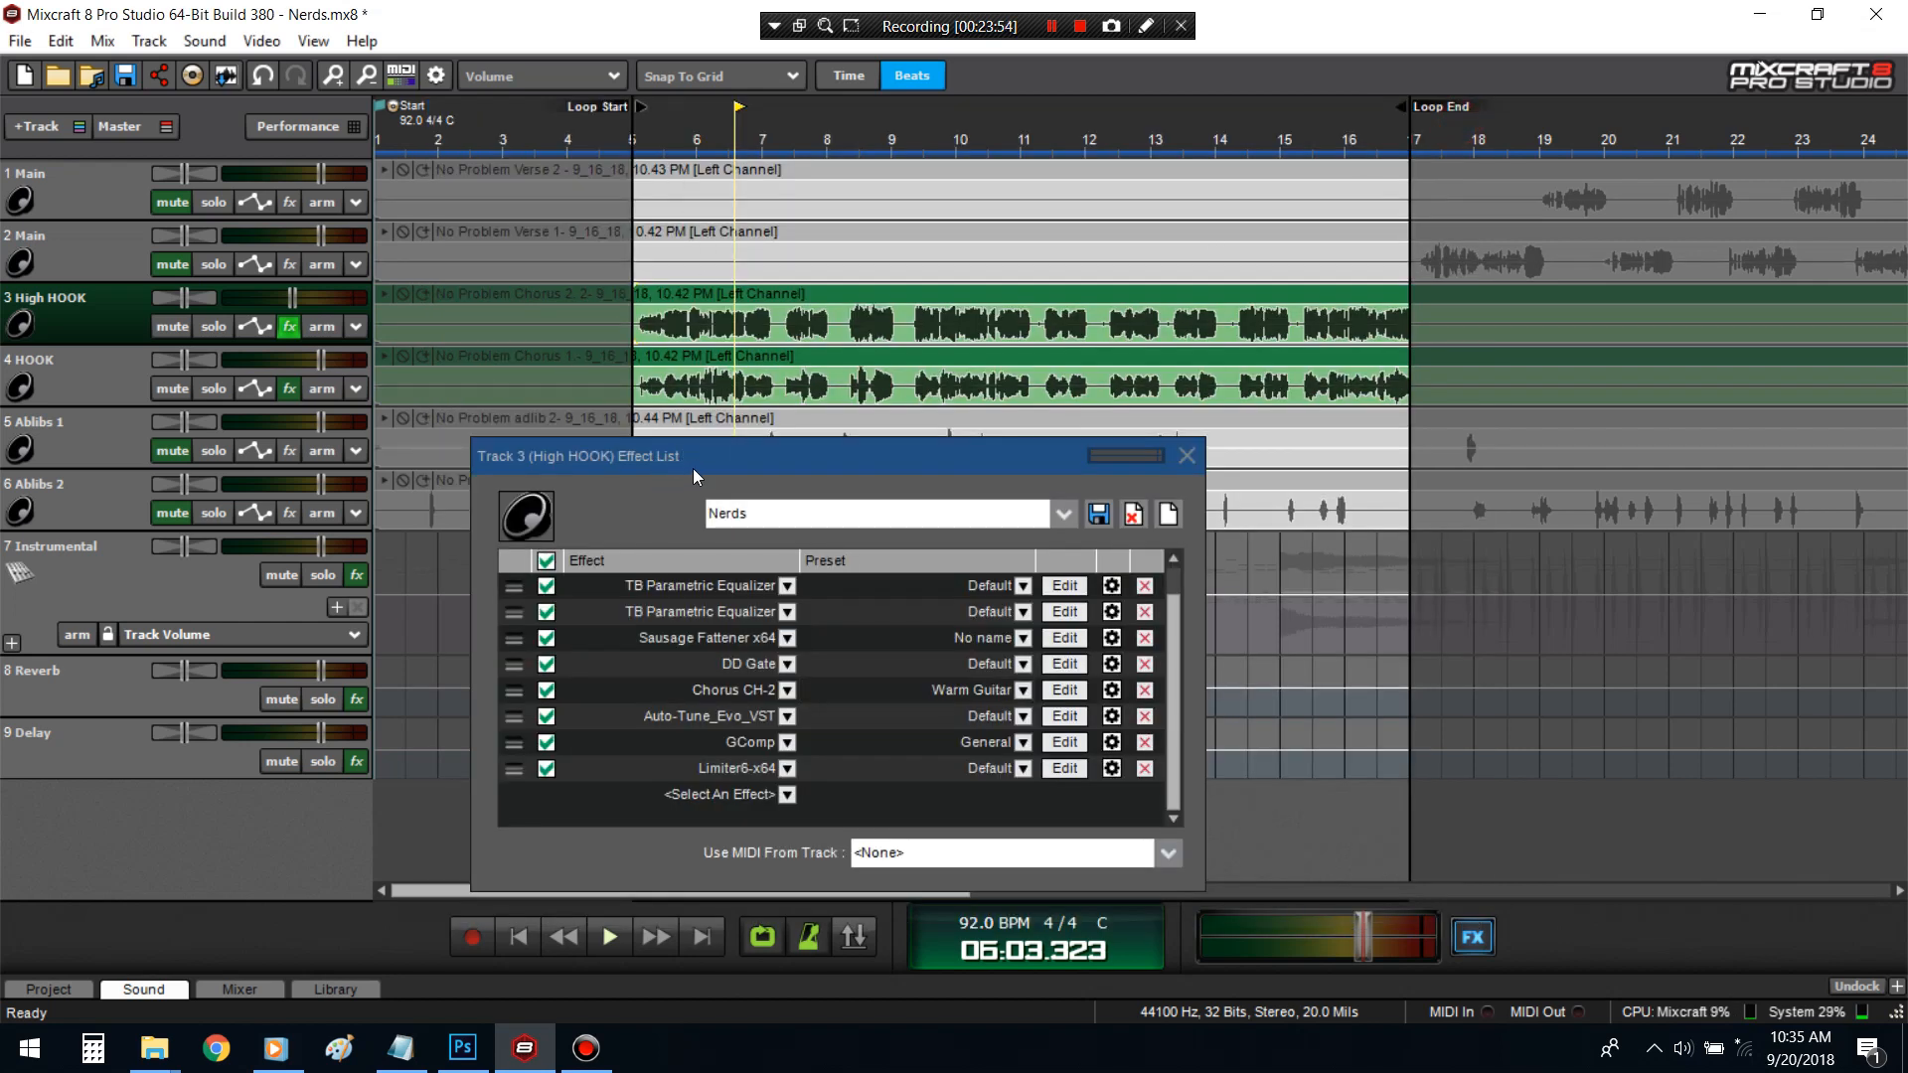
left_click(642, 136)
key("space")
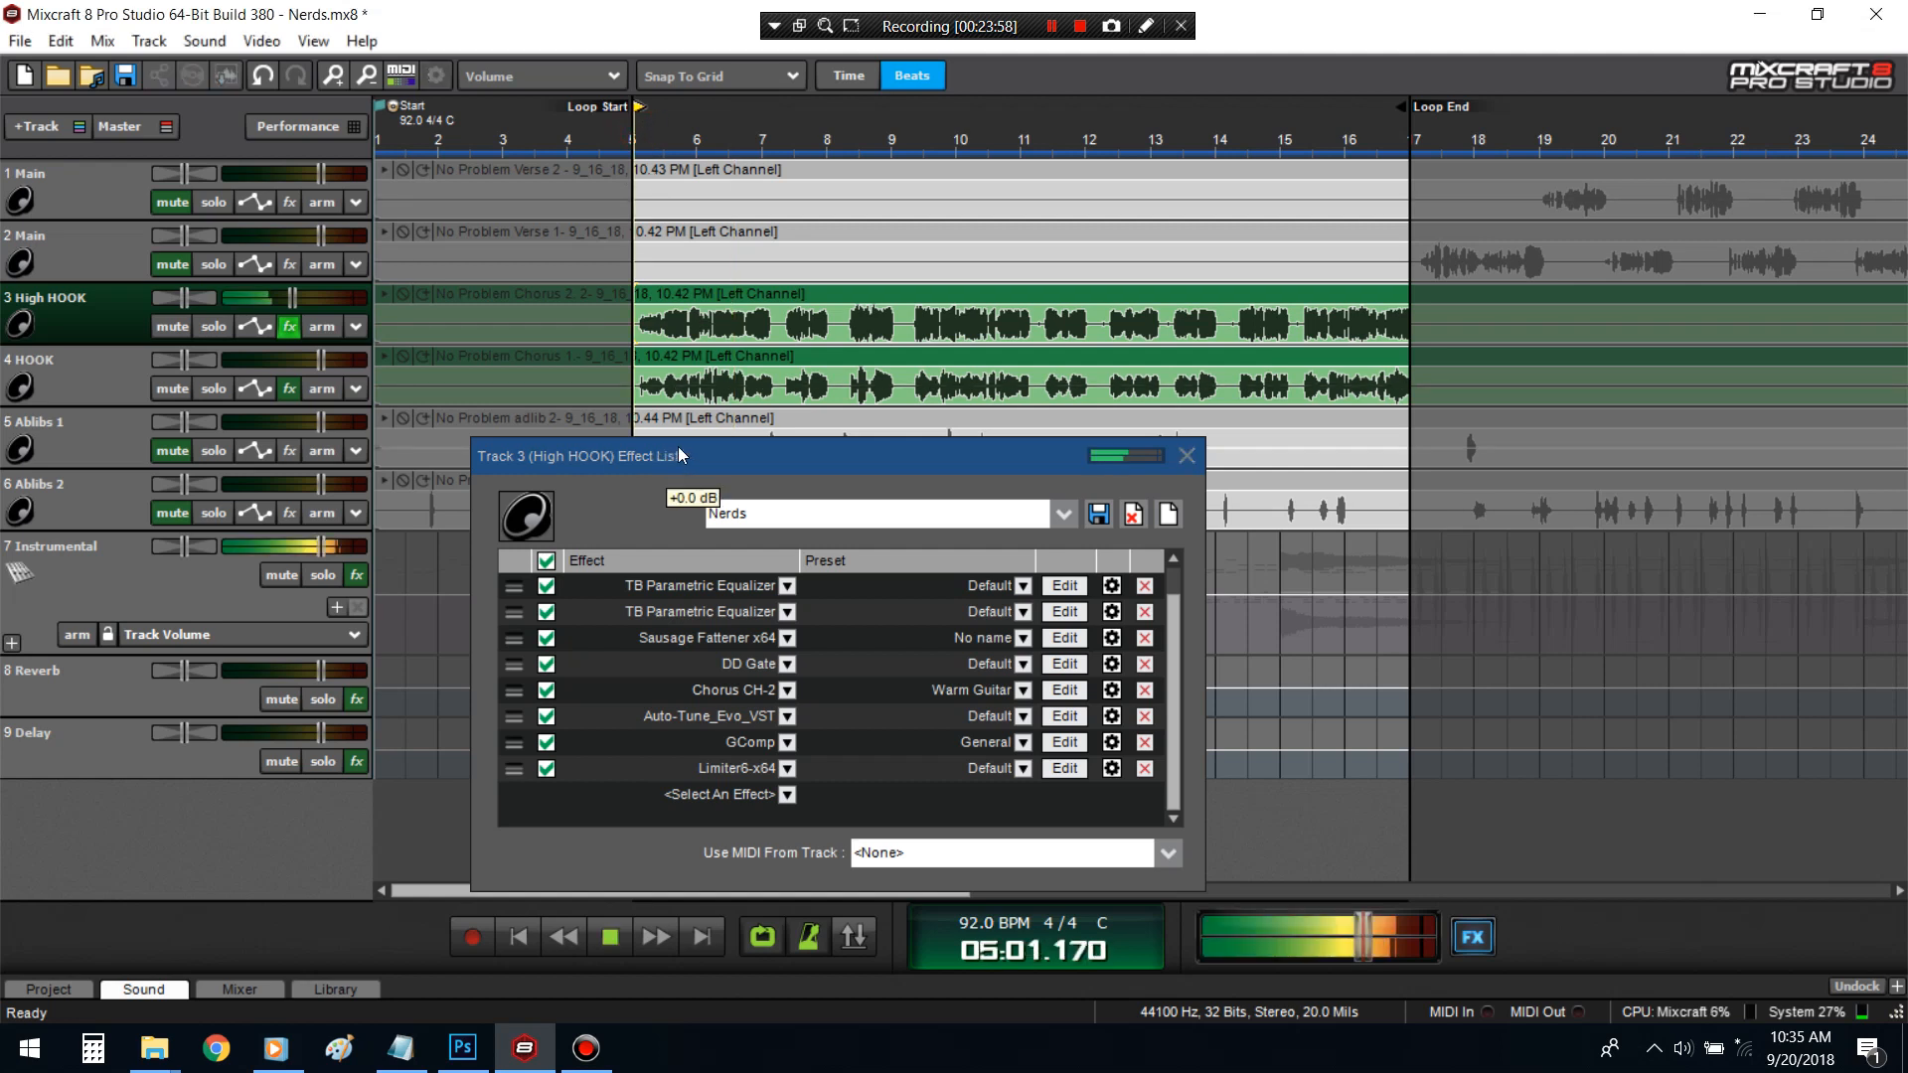
- Solo High HOOK briefly during playback and return to the full mix to compare how it sits
left_click(215, 328)
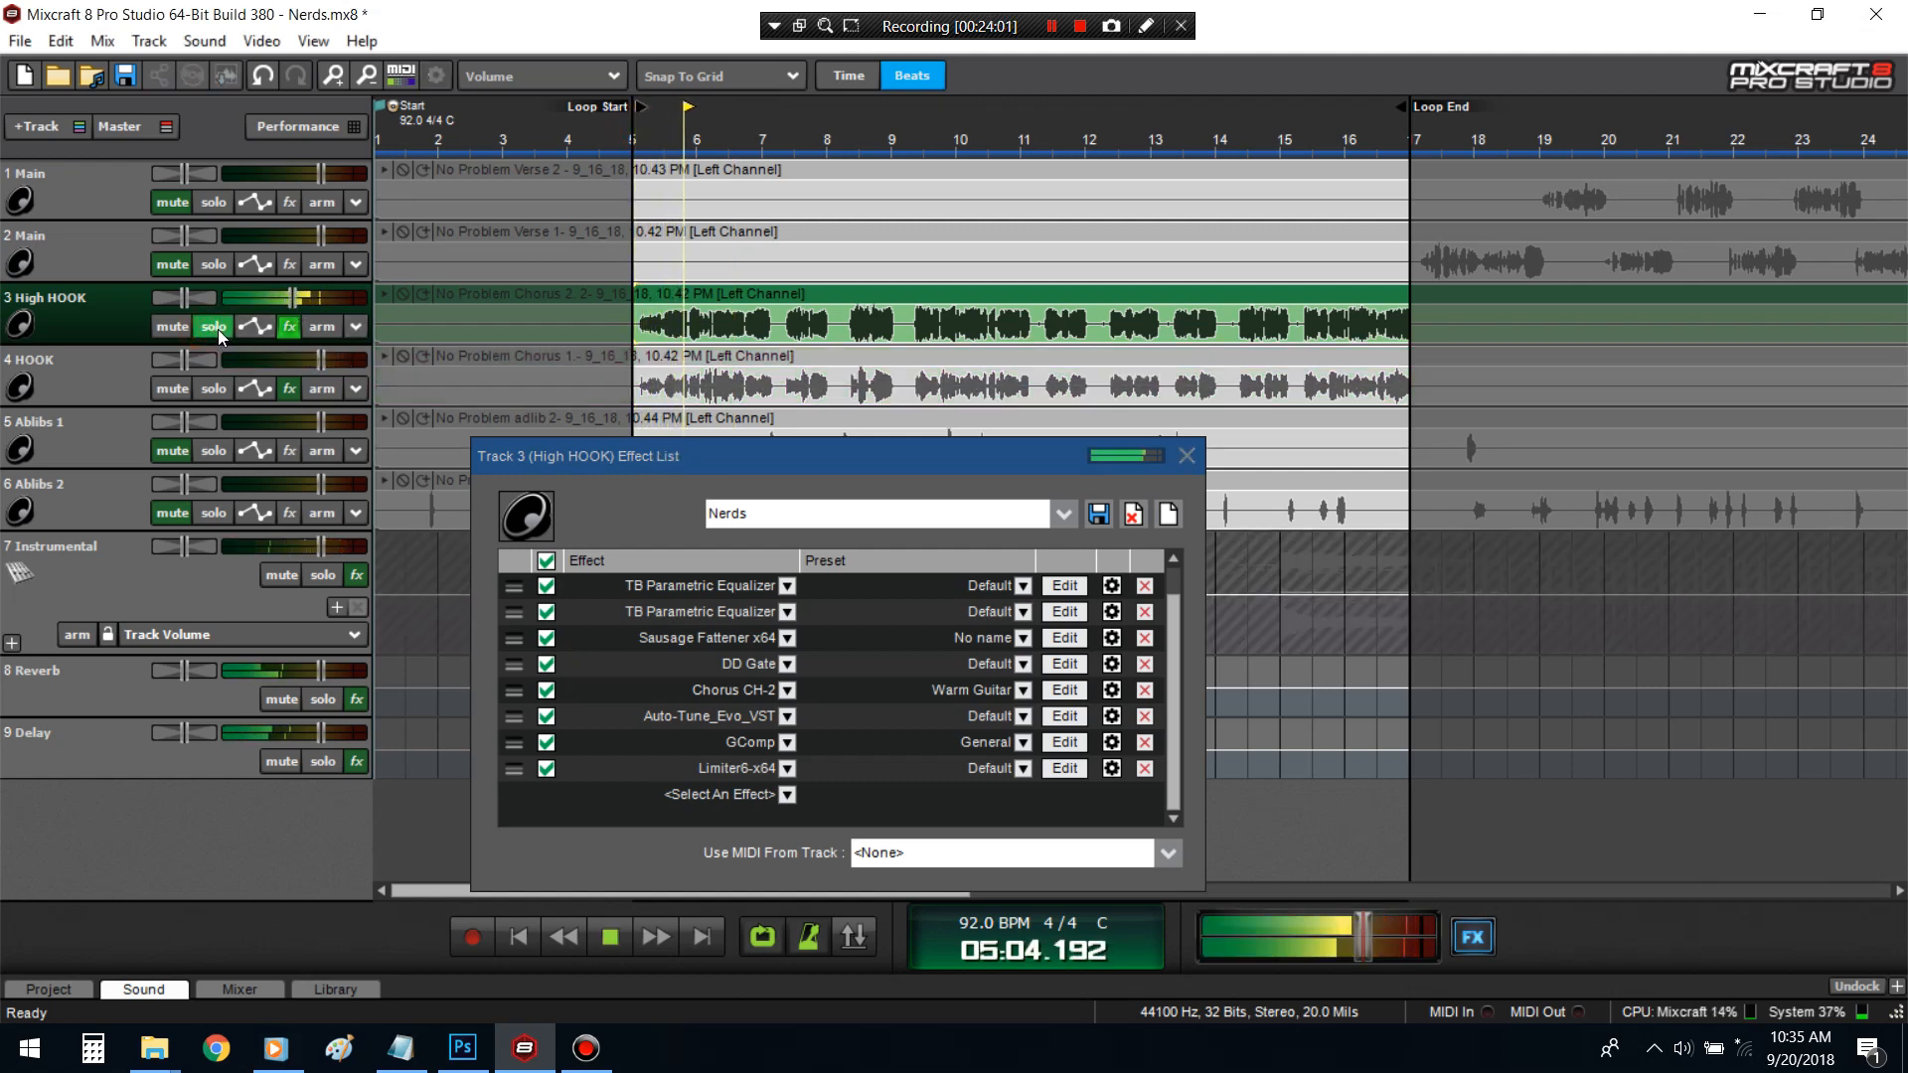
left_click(218, 330)
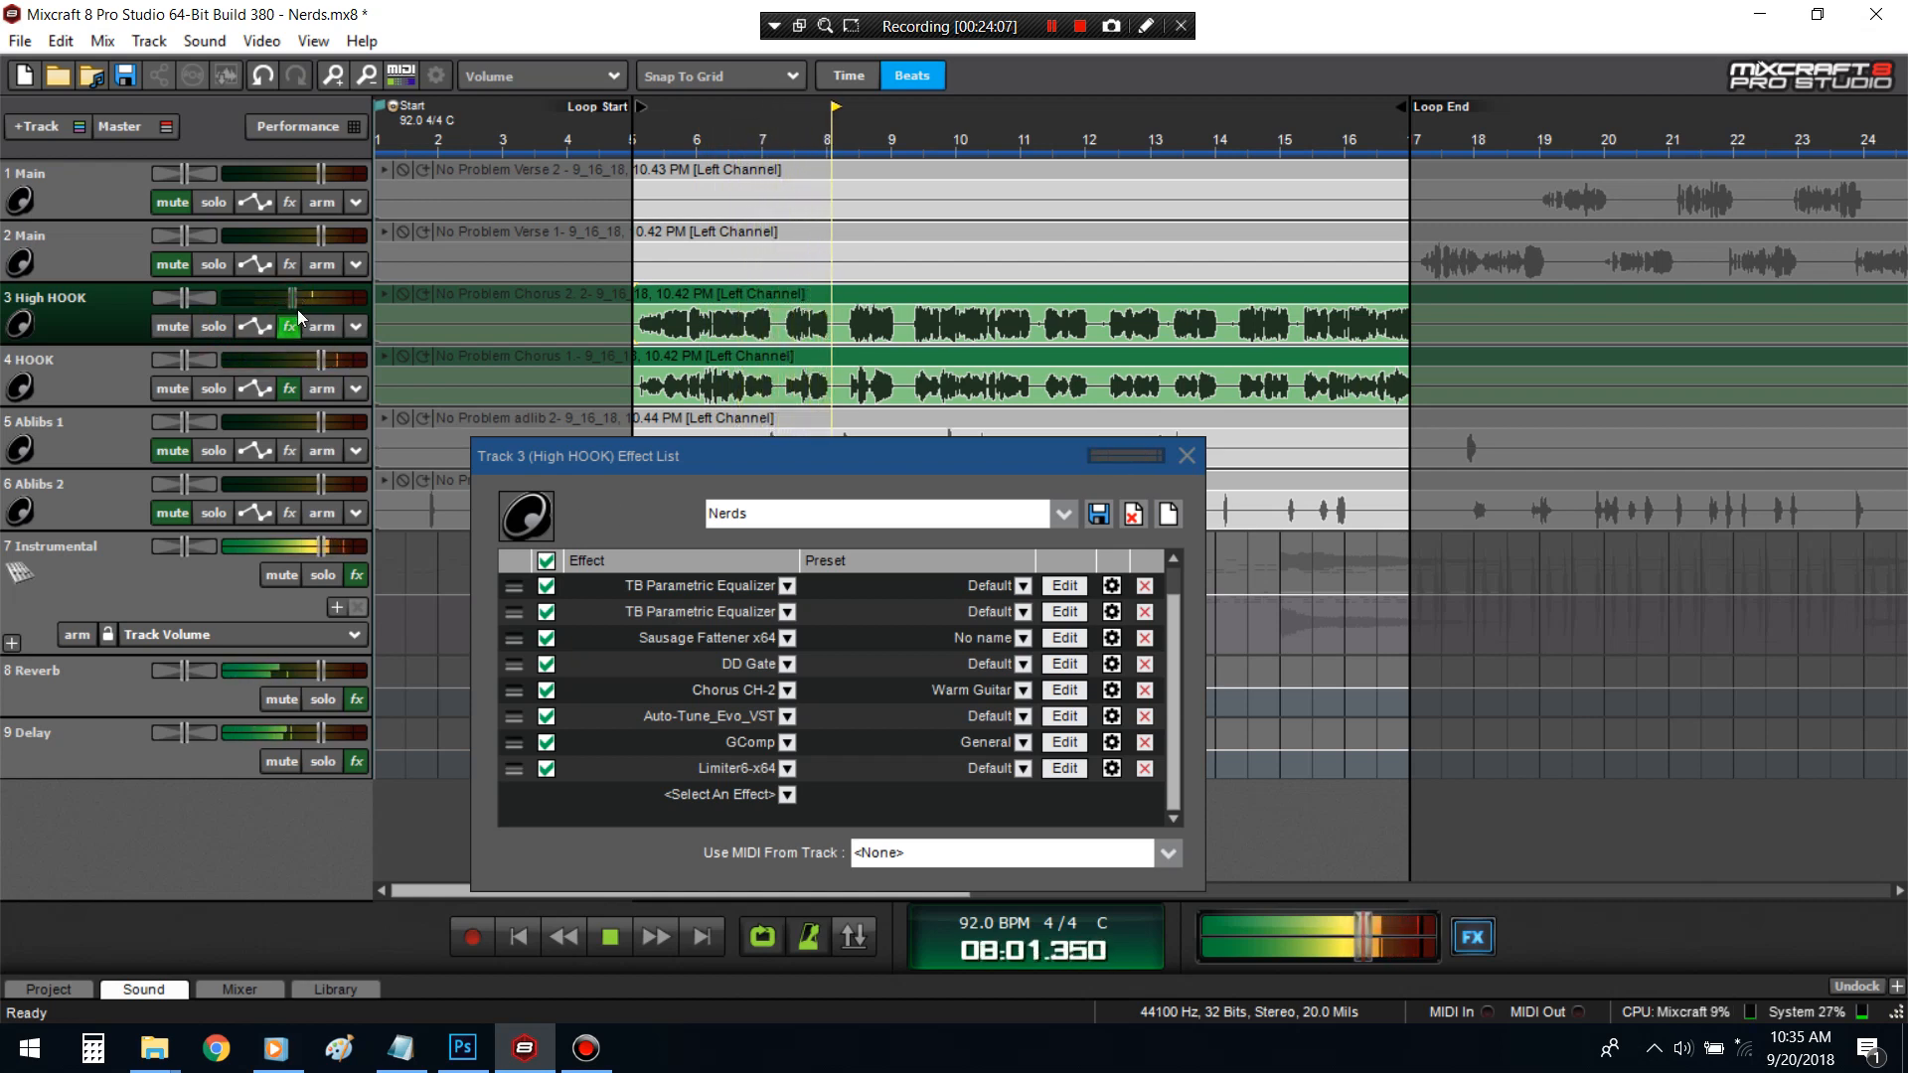
- Add the FabFilter Pro-Q 2 x64 effect to High HOOK and place it directly above GComp in the chain
left_click(740, 795)
mouse_move(785, 845)
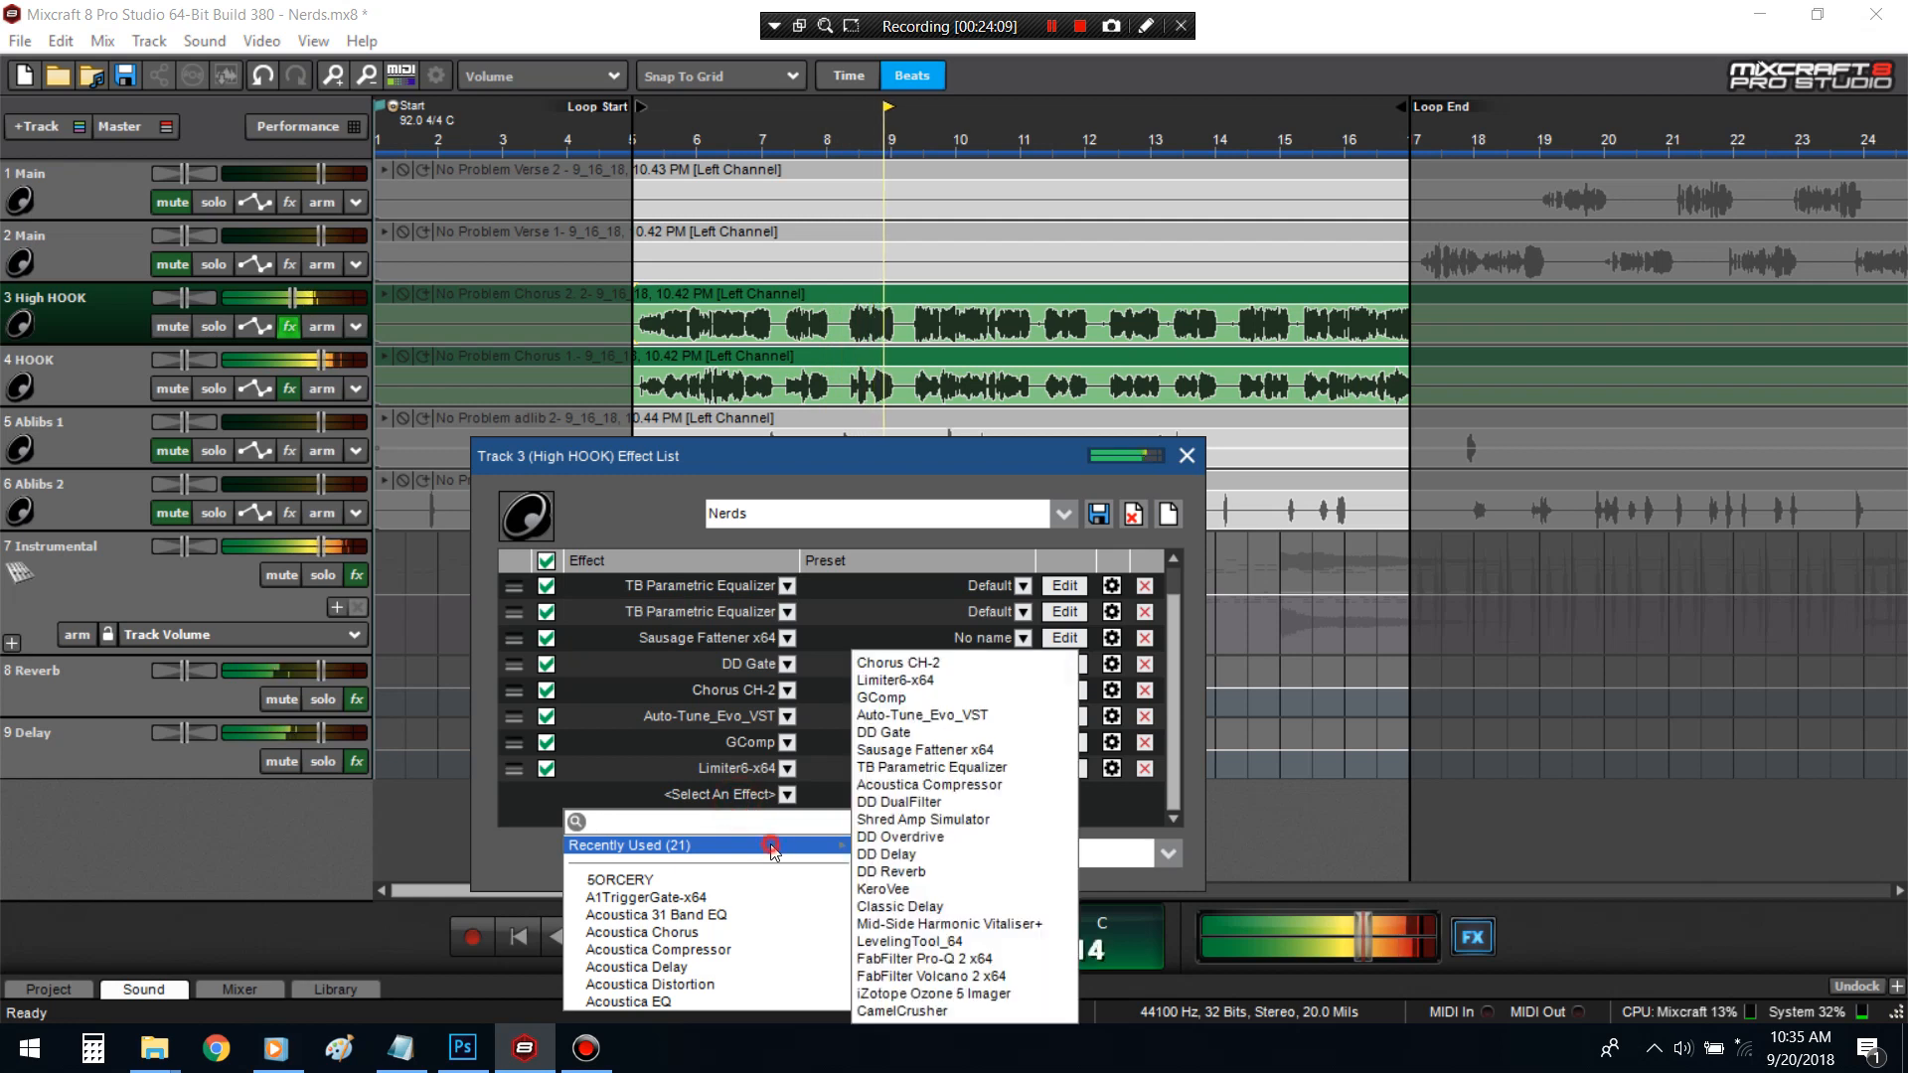
left_click(924, 958)
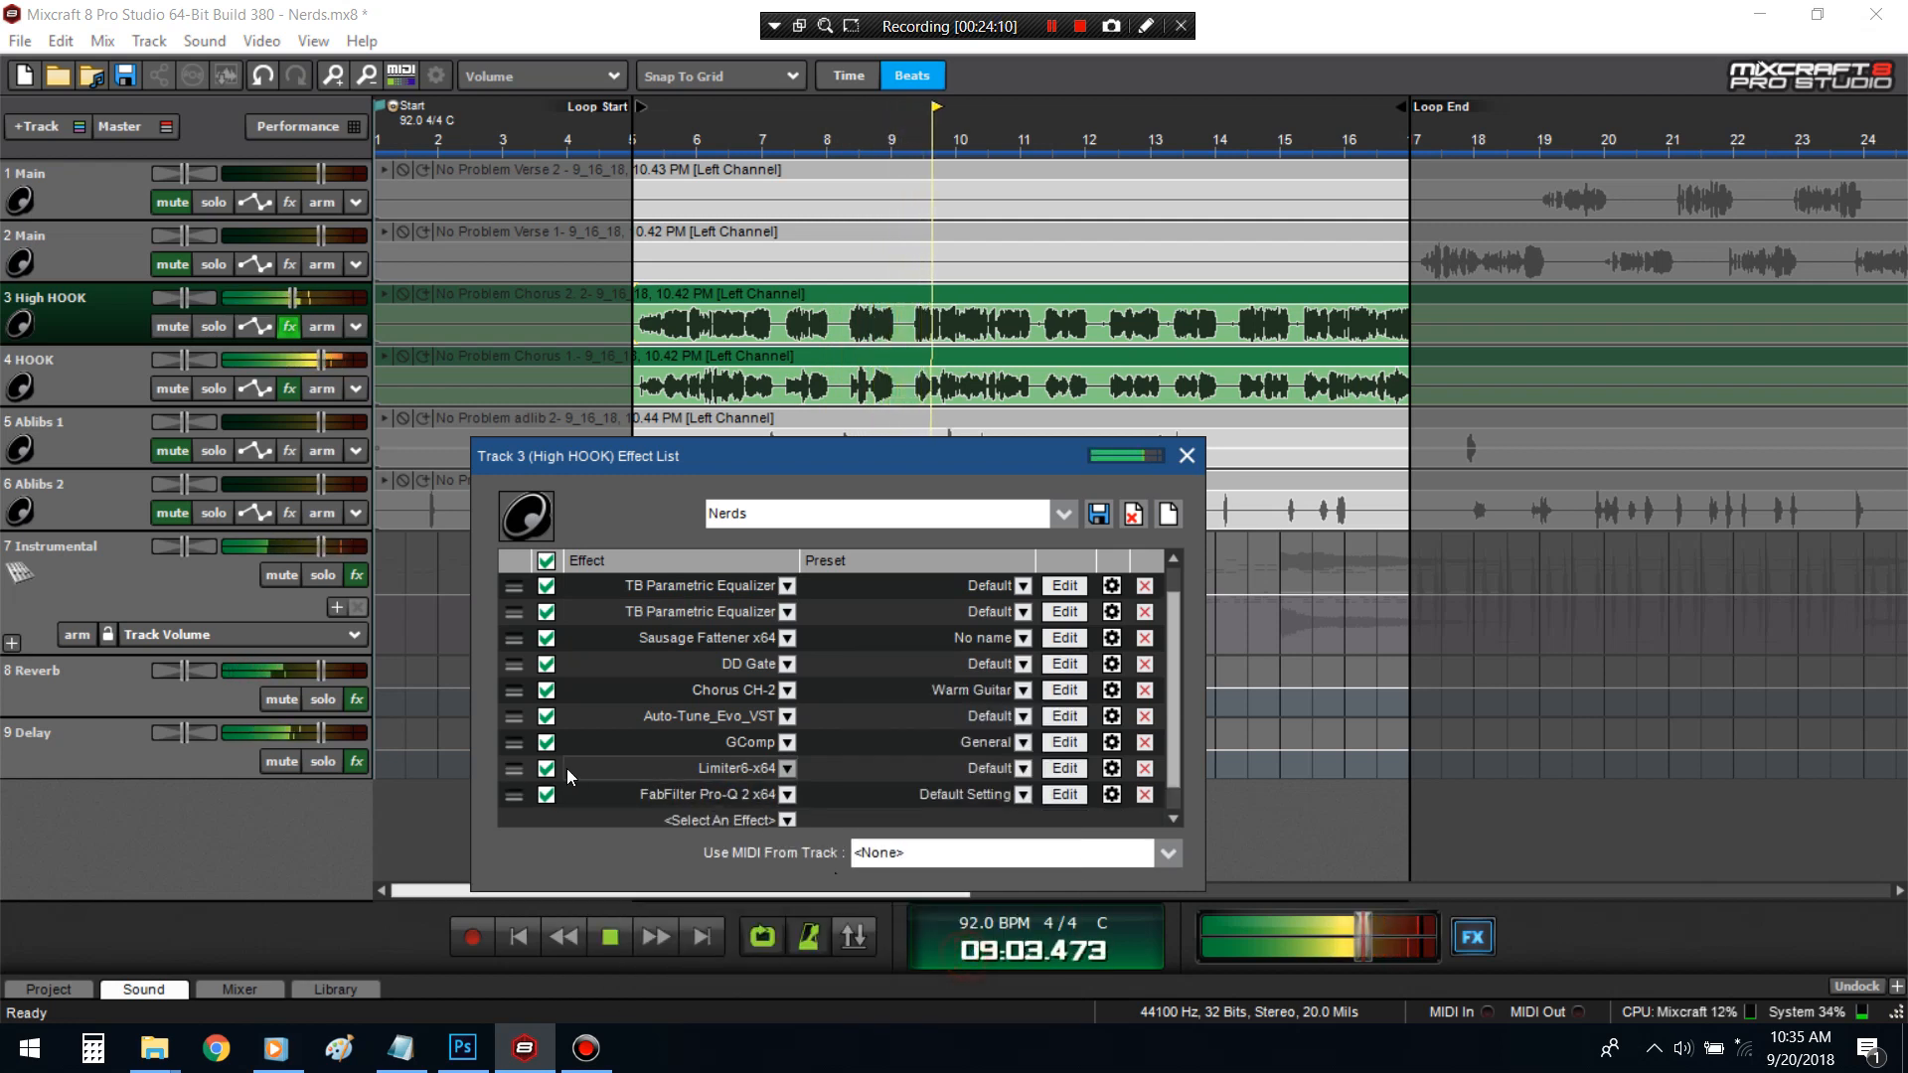
left_click_drag(528, 770, 528, 743)
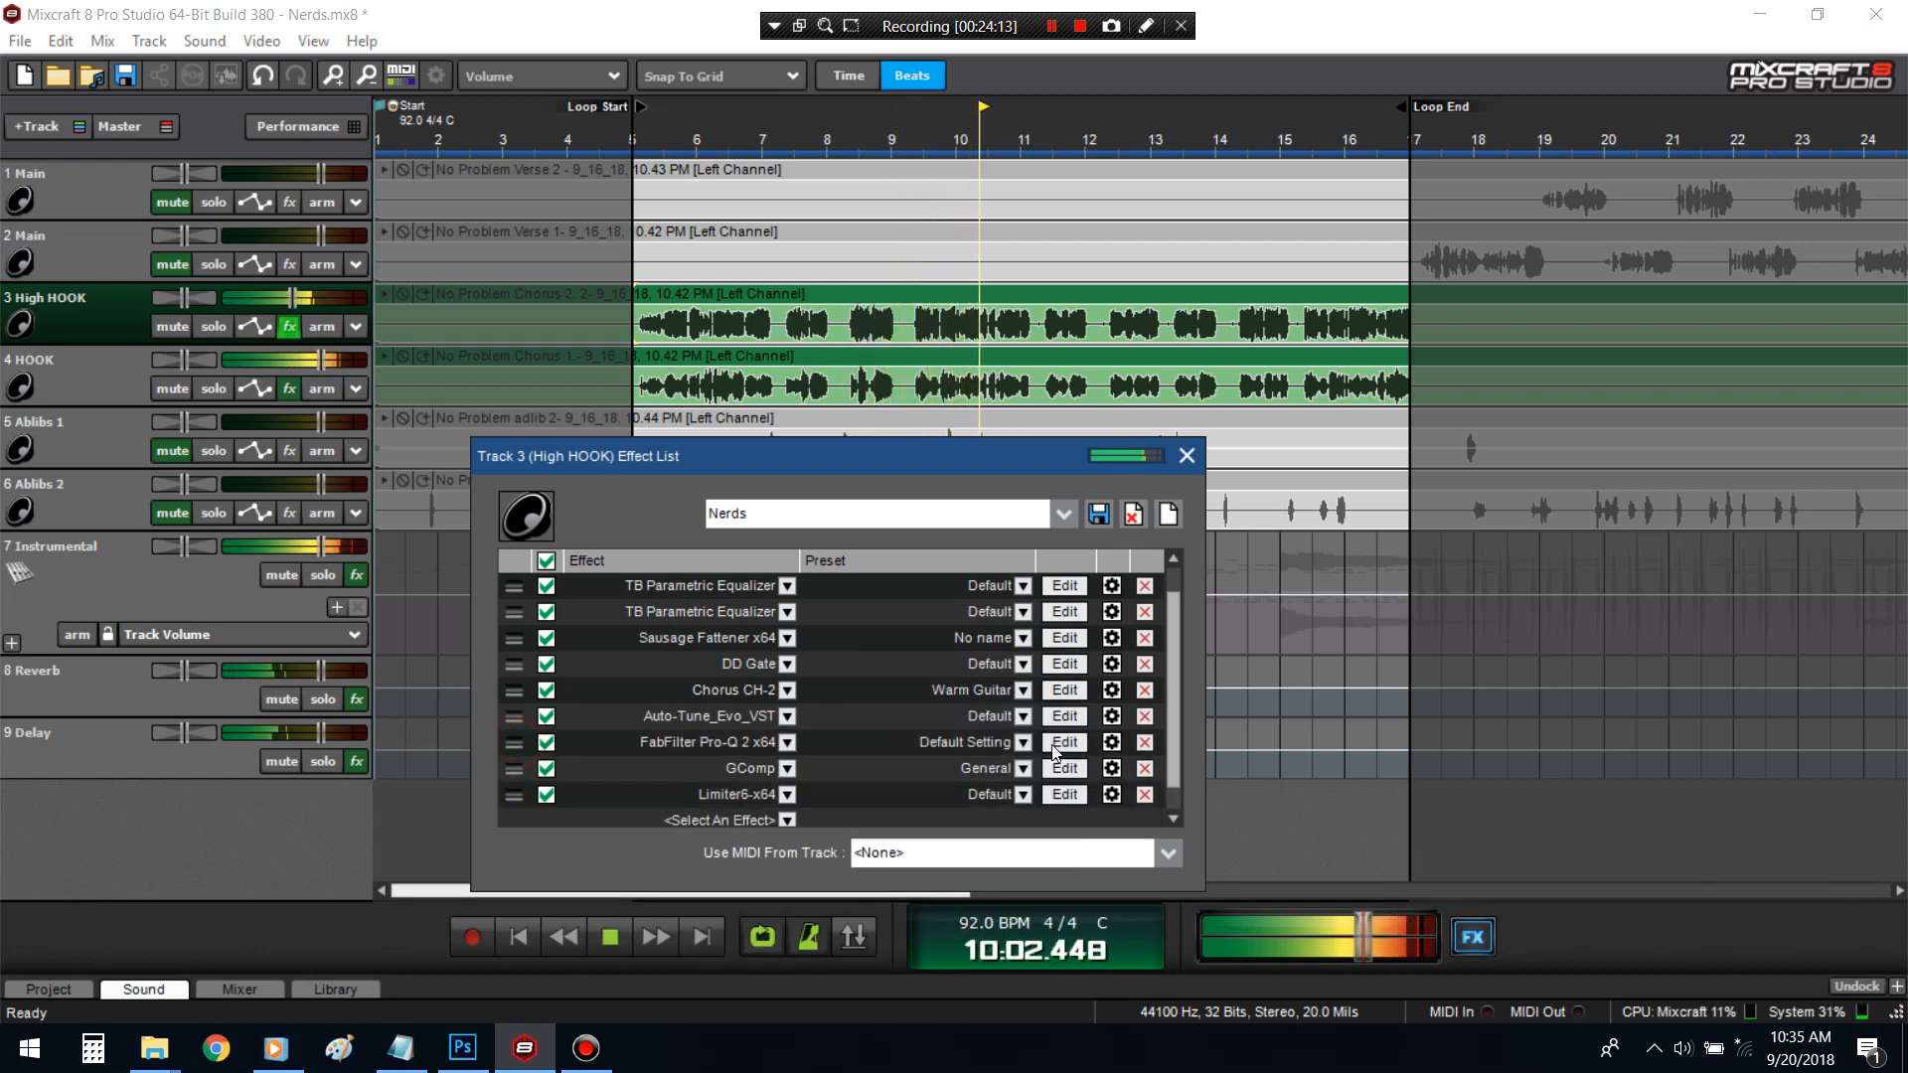
- Open High HOOK's Pro-Q 2, load its Low Cut preset with playback stopped, and move the plug-in clear of the timeline
left_click(1063, 743)
key("space")
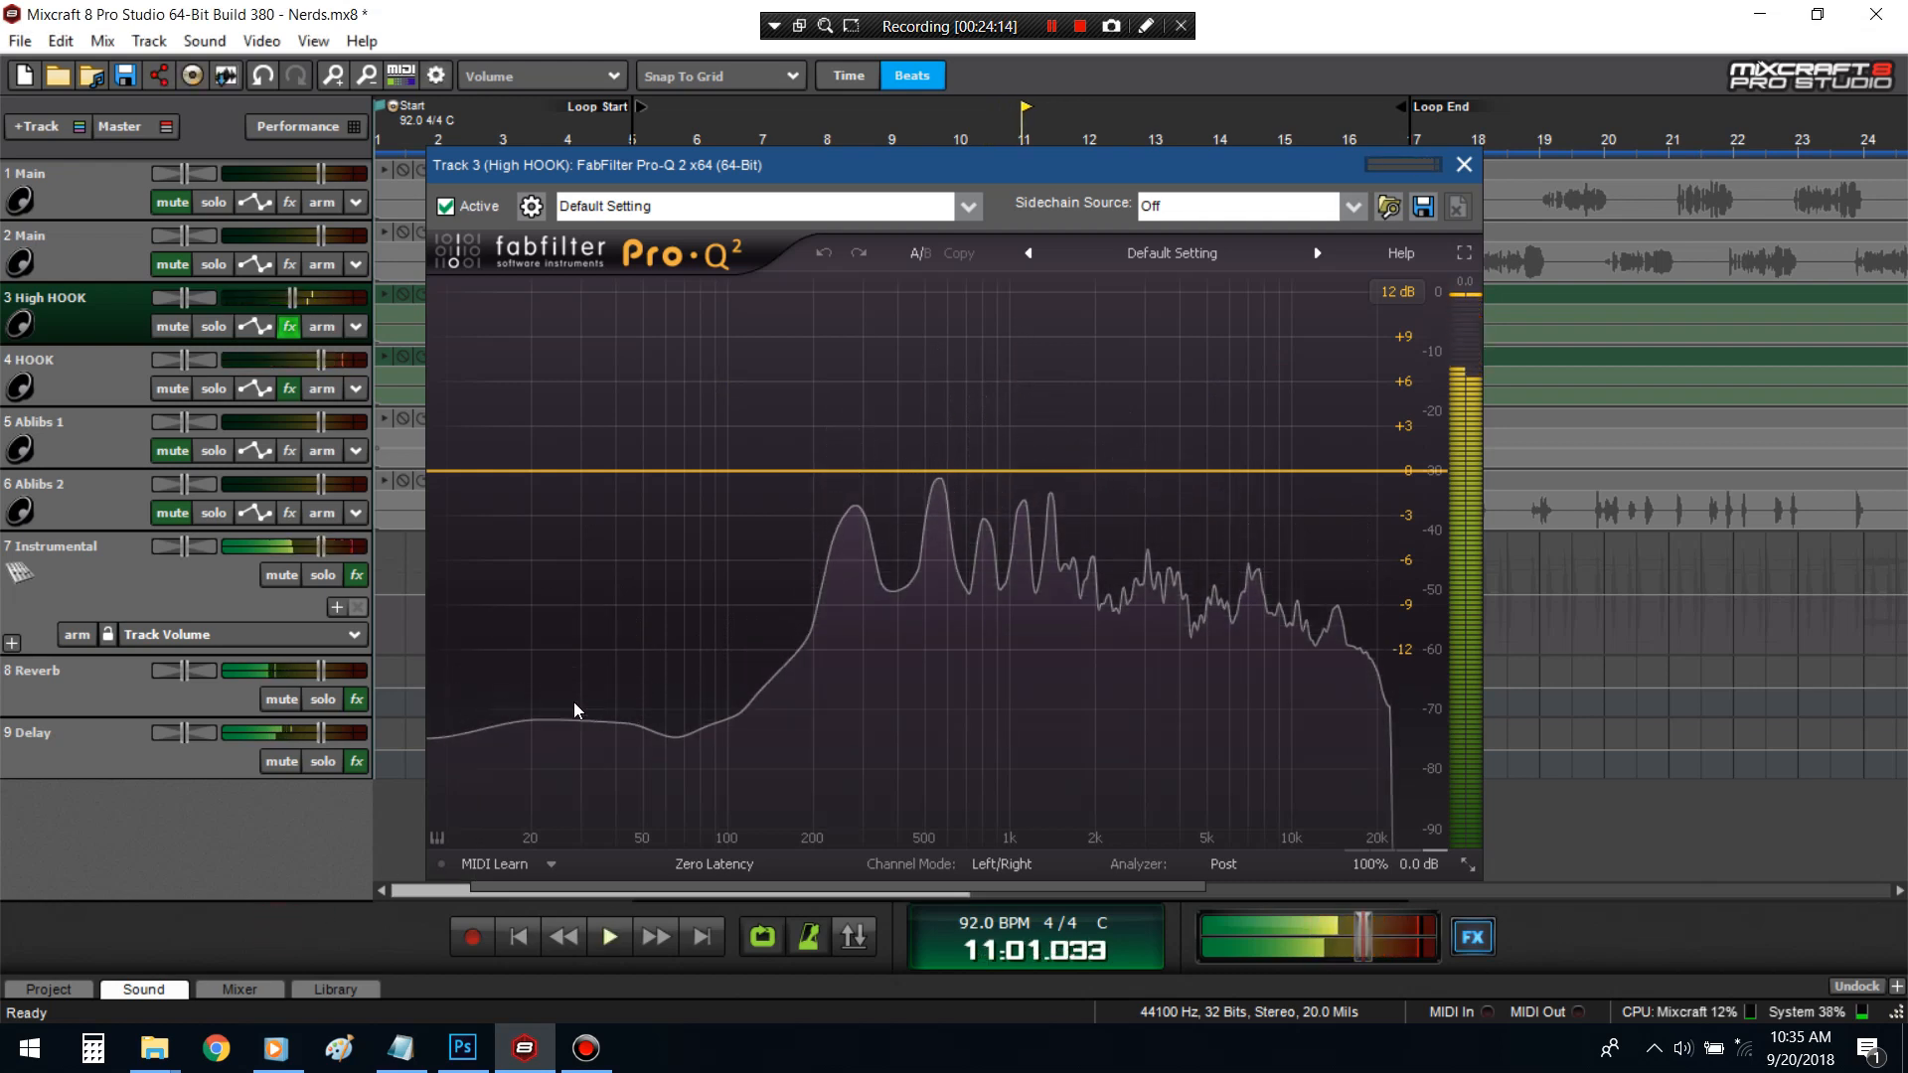
left_click(1223, 252)
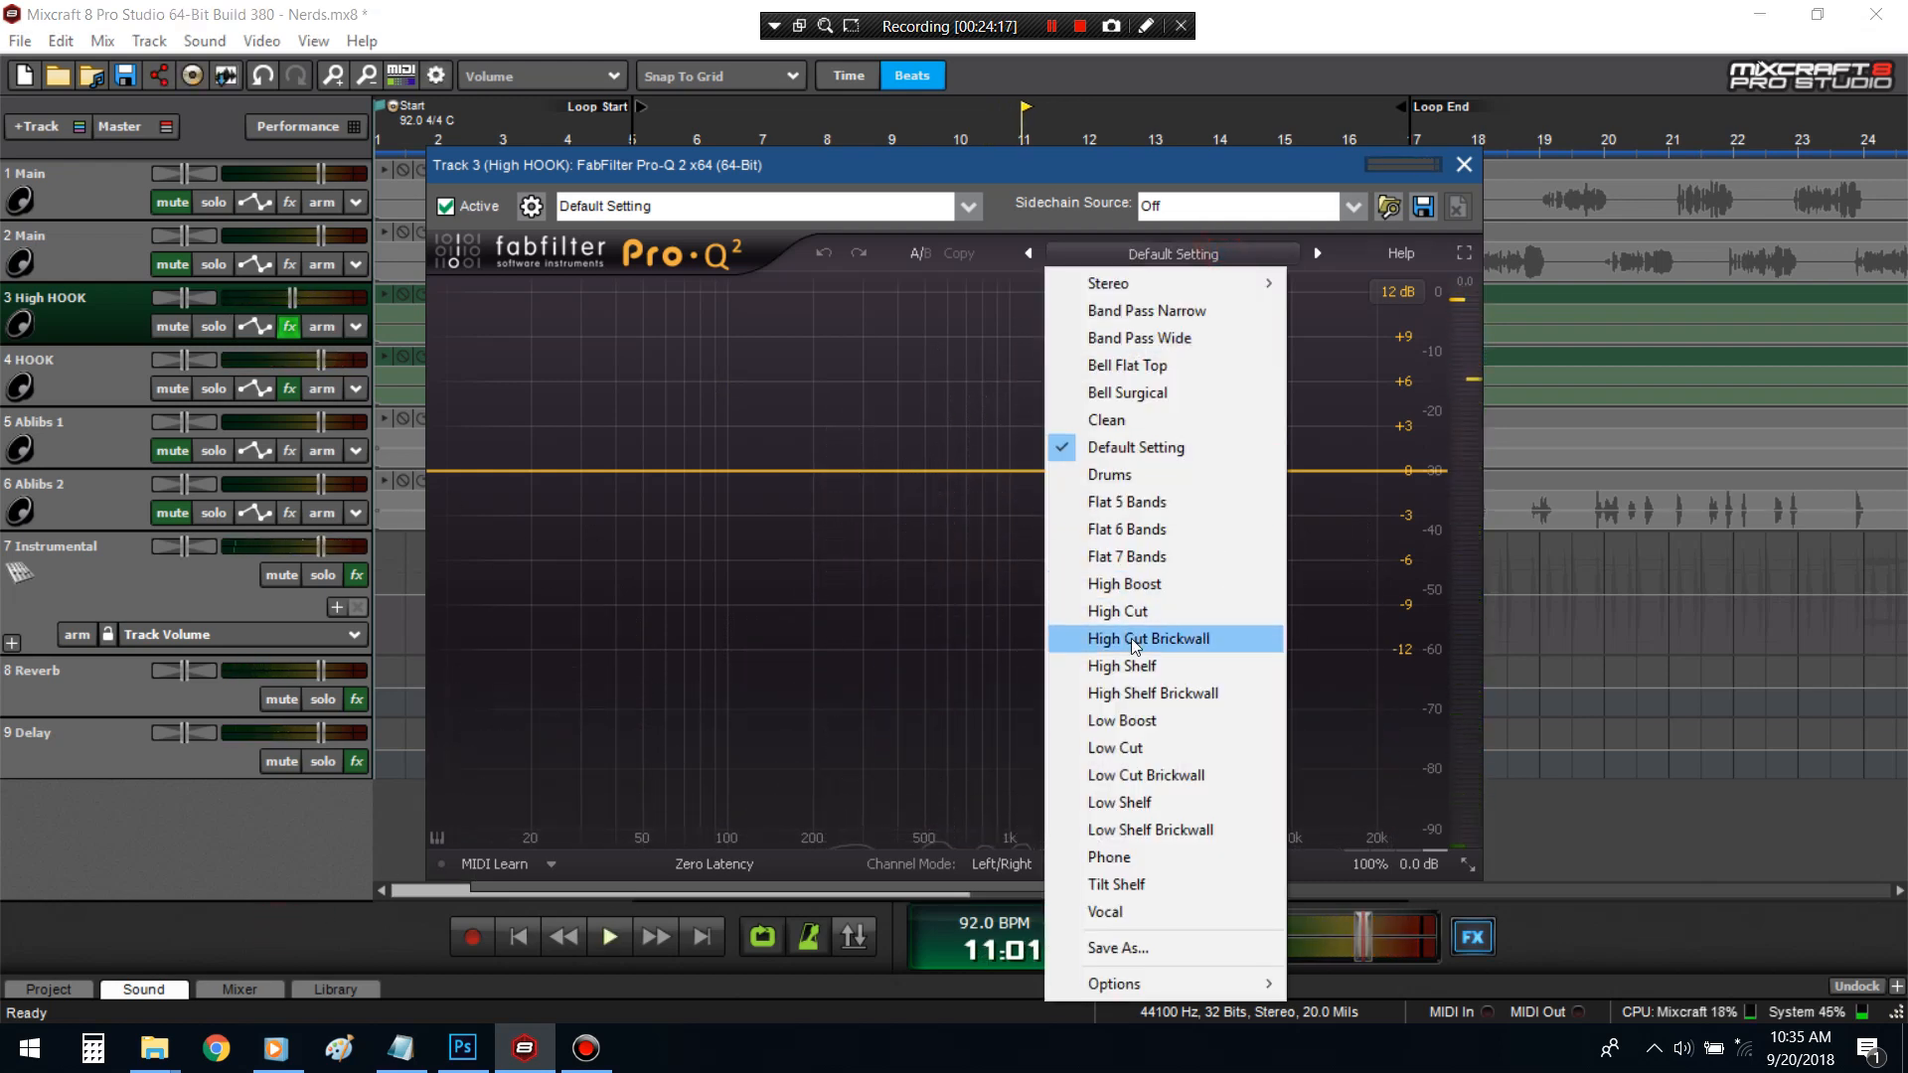
left_click(1118, 748)
left_click_drag(566, 159, 495, 313)
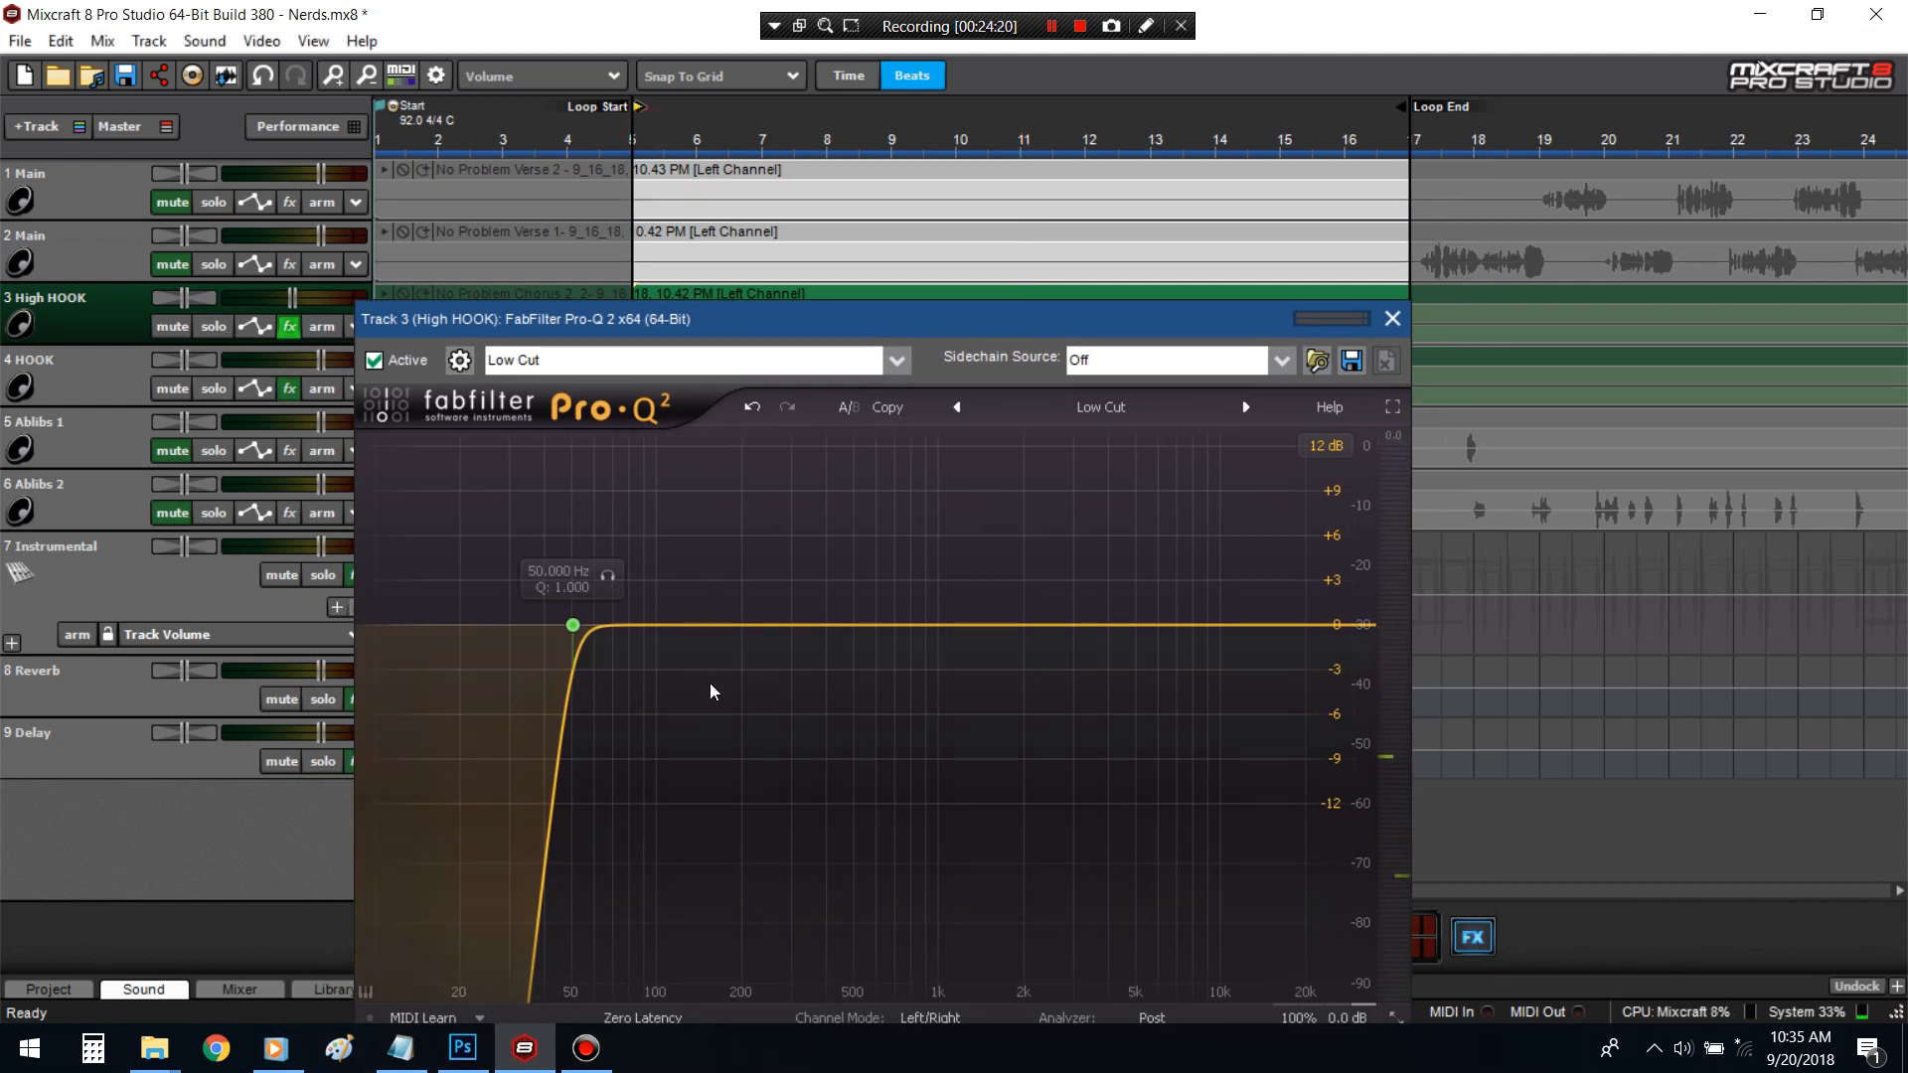
left_click_drag(706, 333, 679, 206)
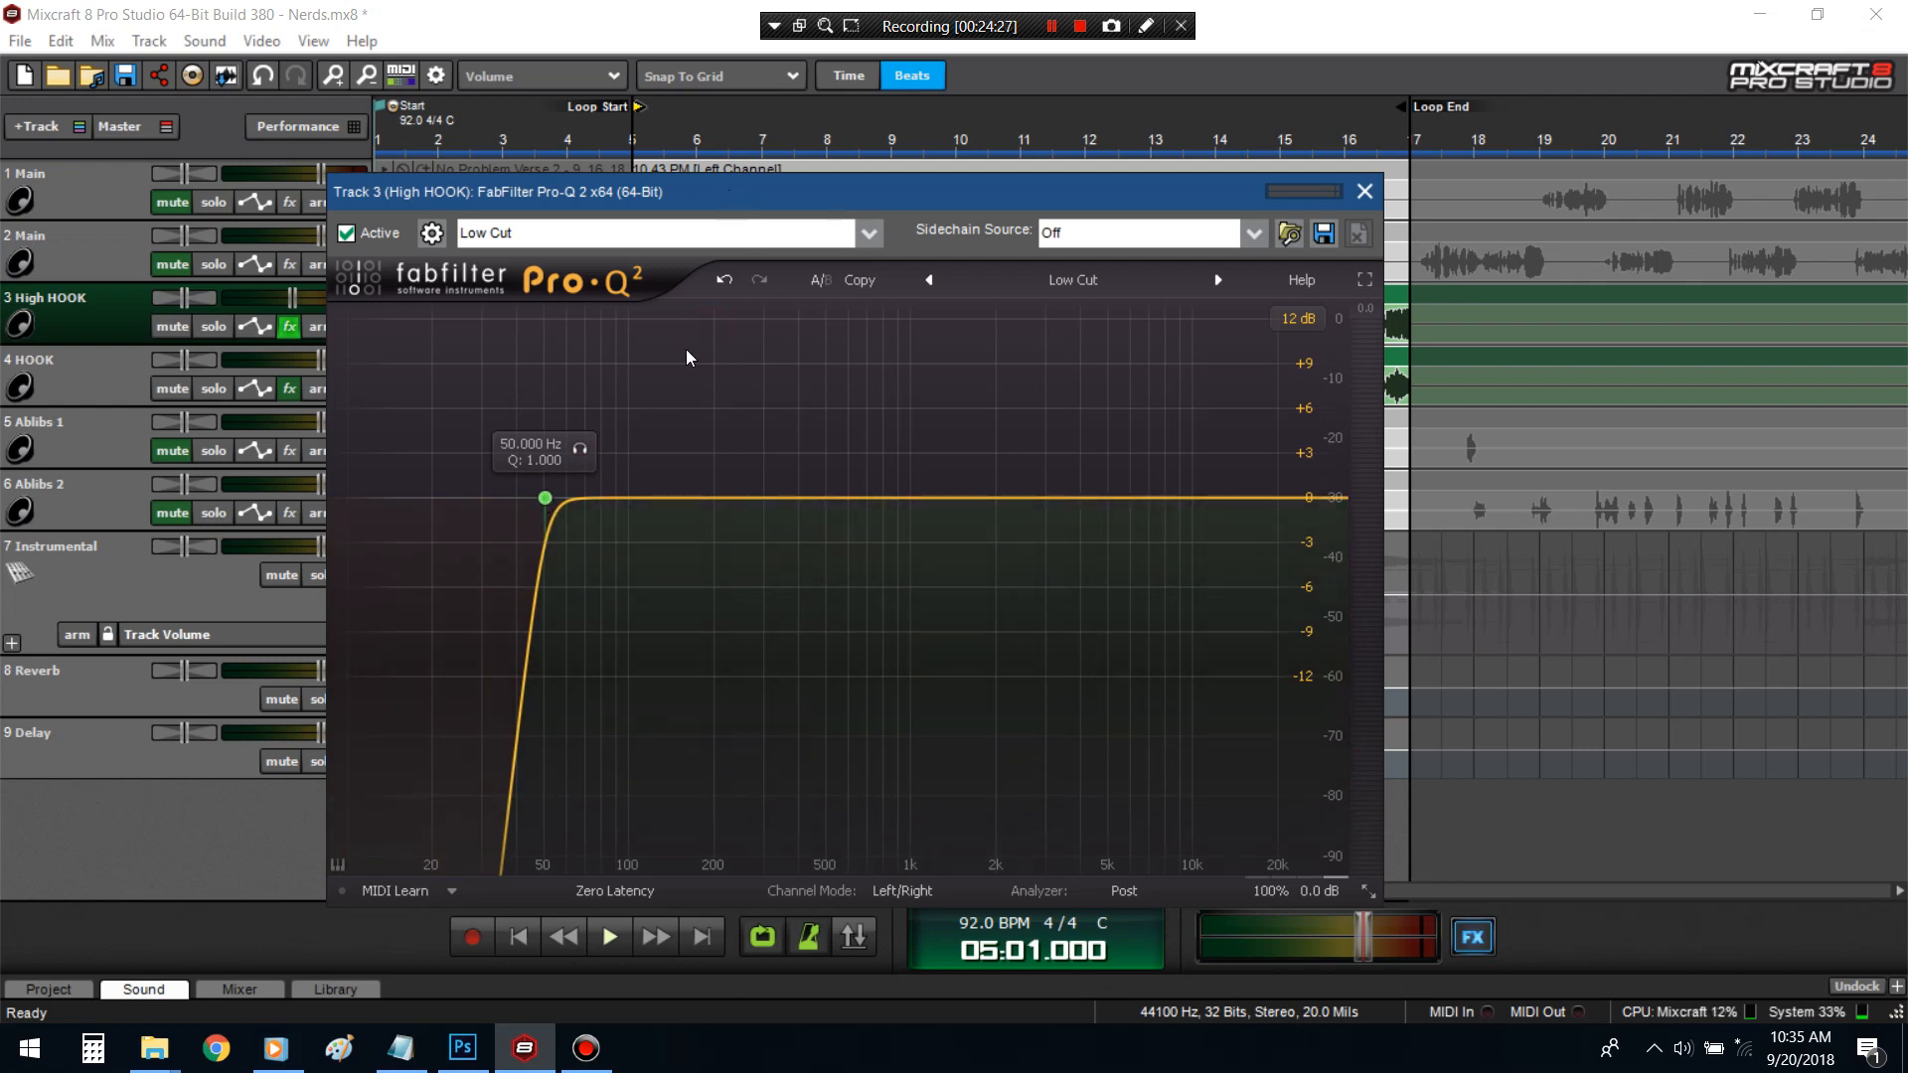
left_click_drag(651, 191, 653, 273)
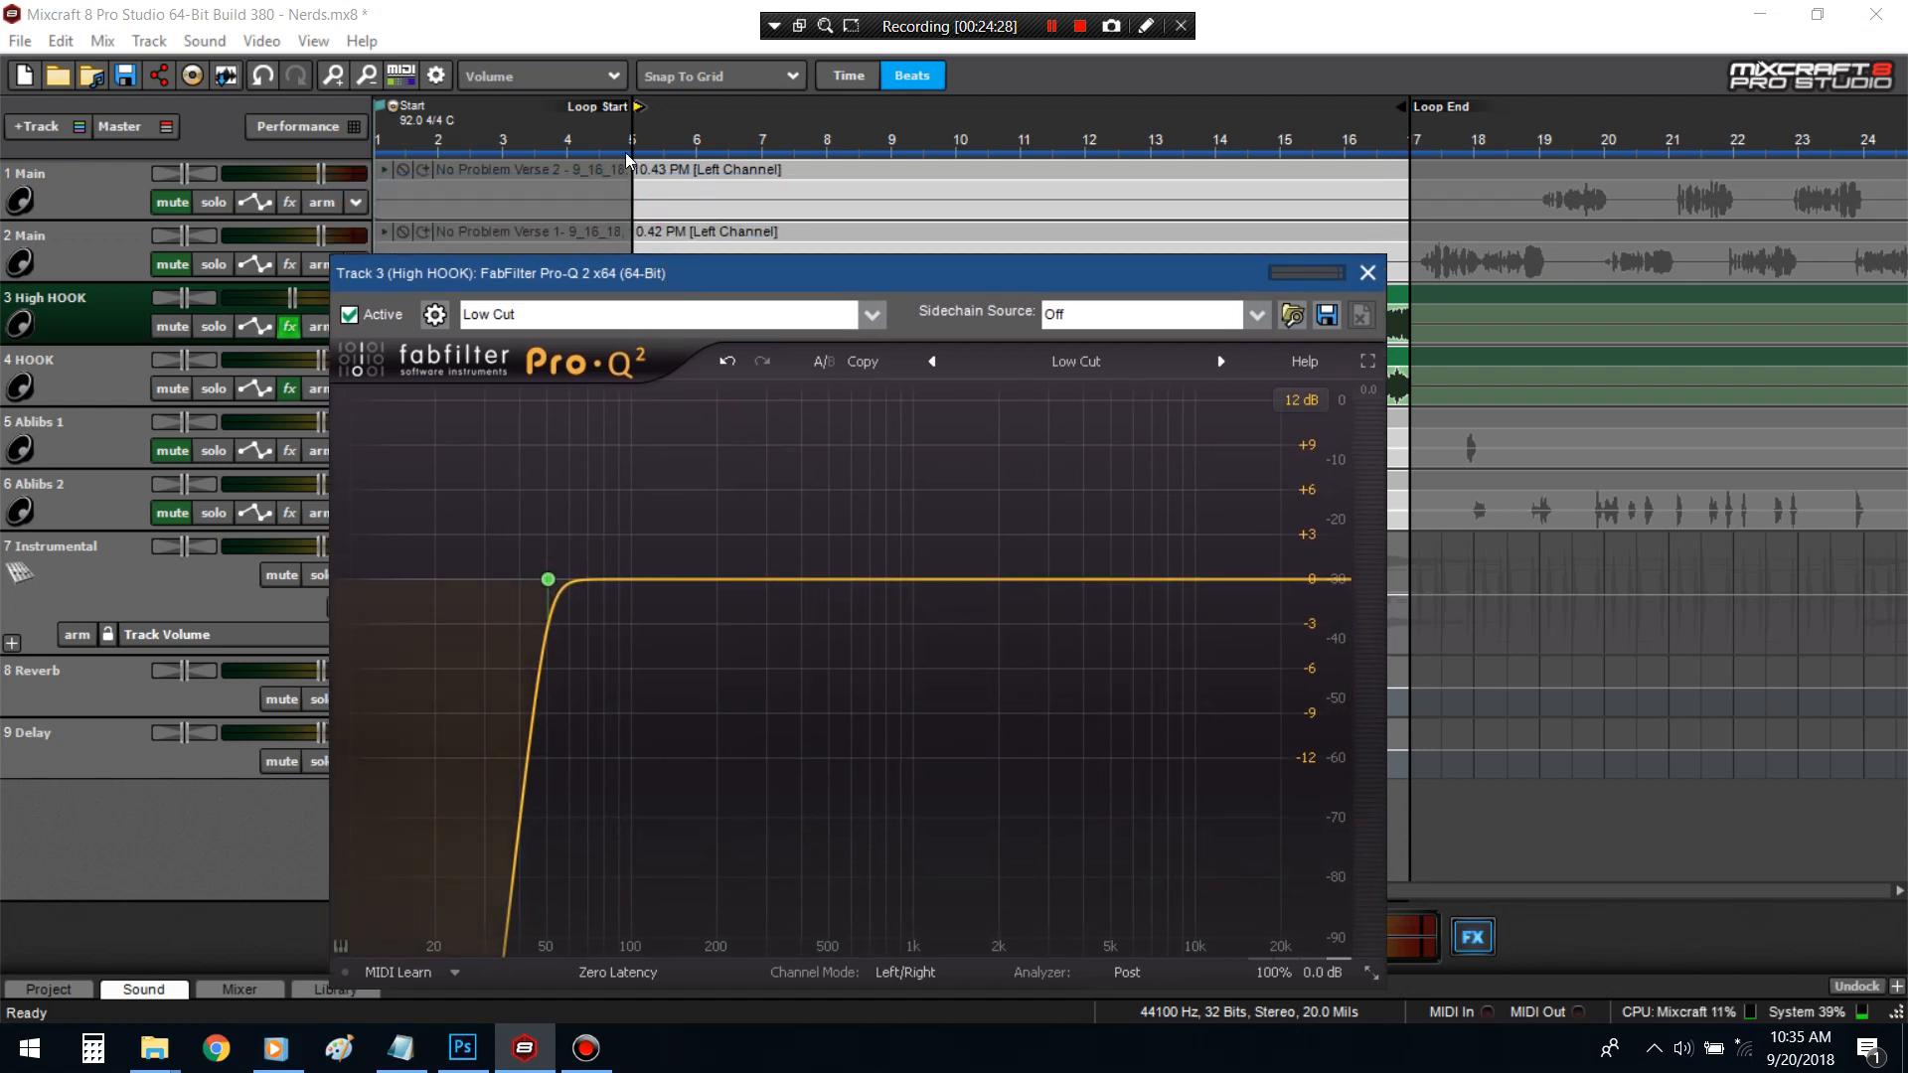
- Play High HOOK soloed and set the Pro-Q 2 low cut to about 327 Hz with a 24 dB/oct slope
key("space")
left_click_drag(547, 578, 778, 596)
left_click(497, 883)
left_click(577, 661)
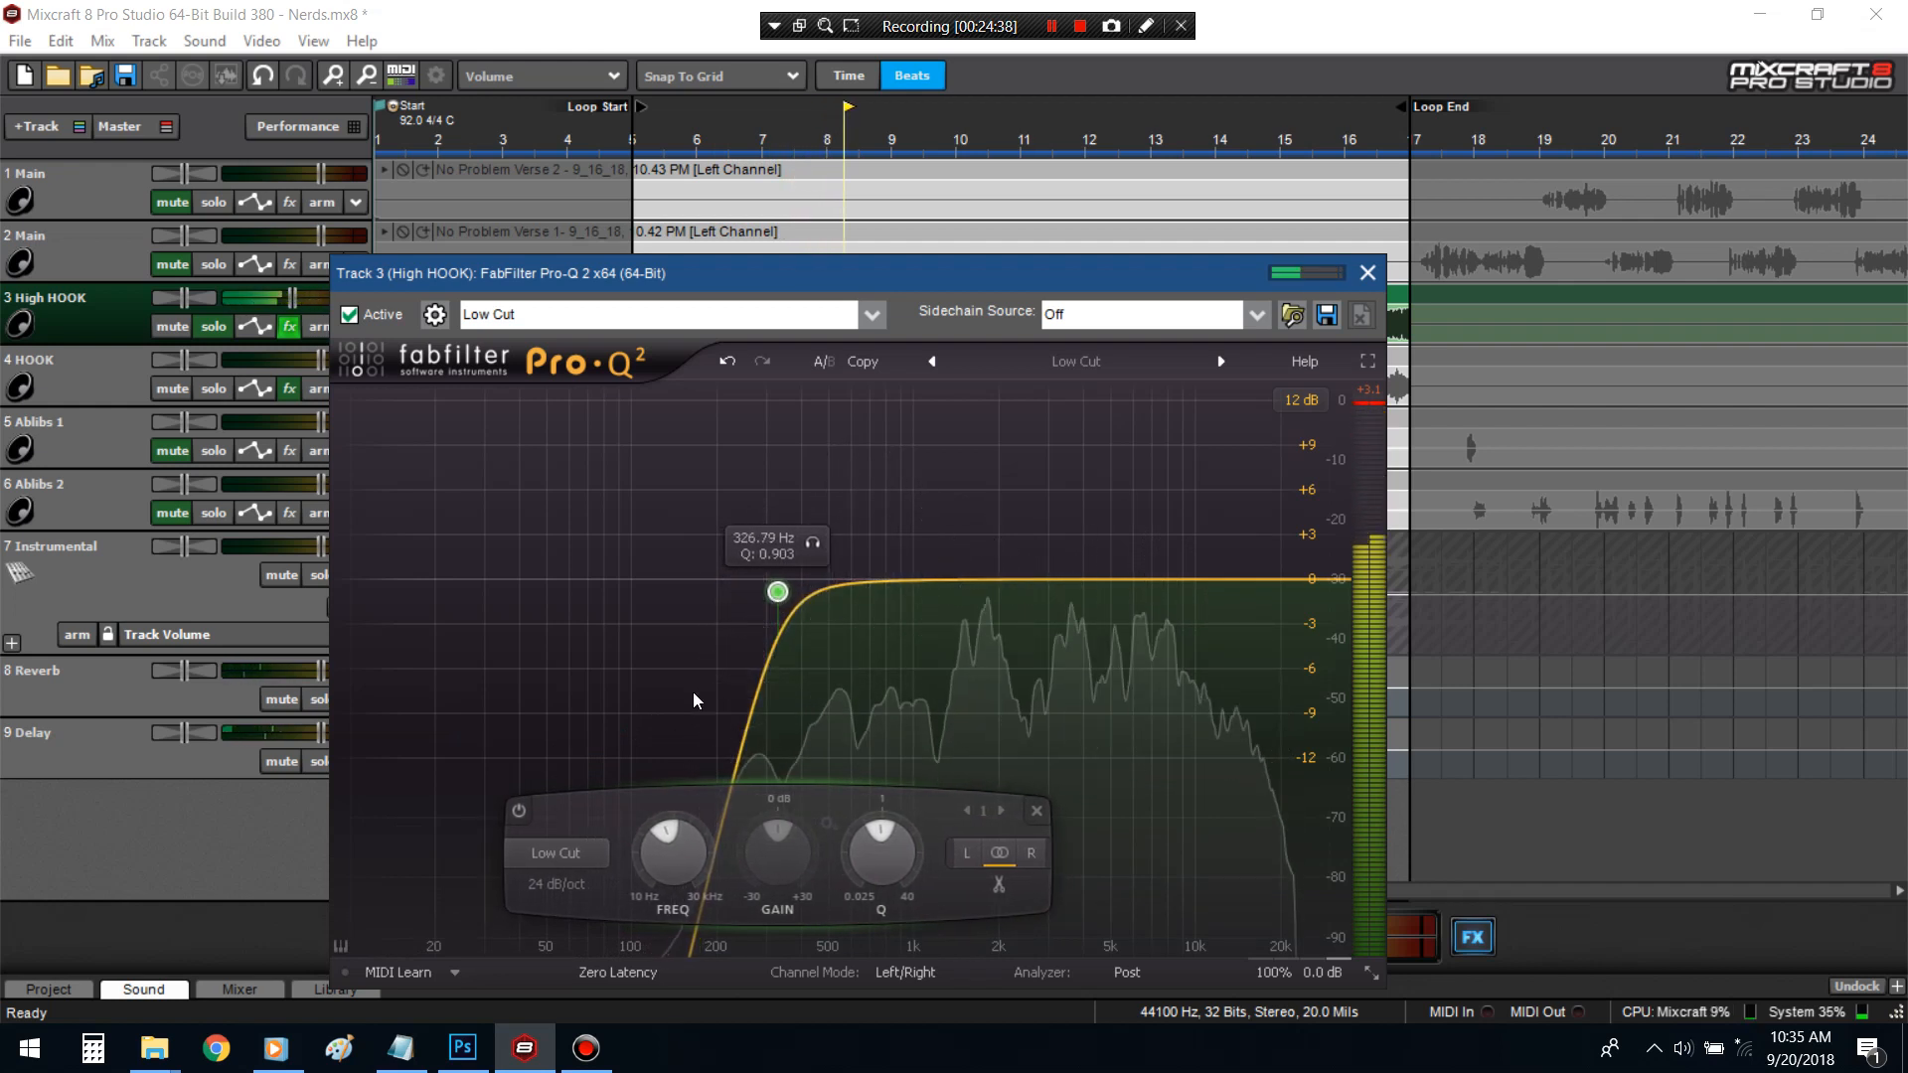
- Switch the Pro-Q 2 channel mode to Mid/Side, stop playback, and reposition the plug-in window
left_click(904, 971)
left_click(954, 968)
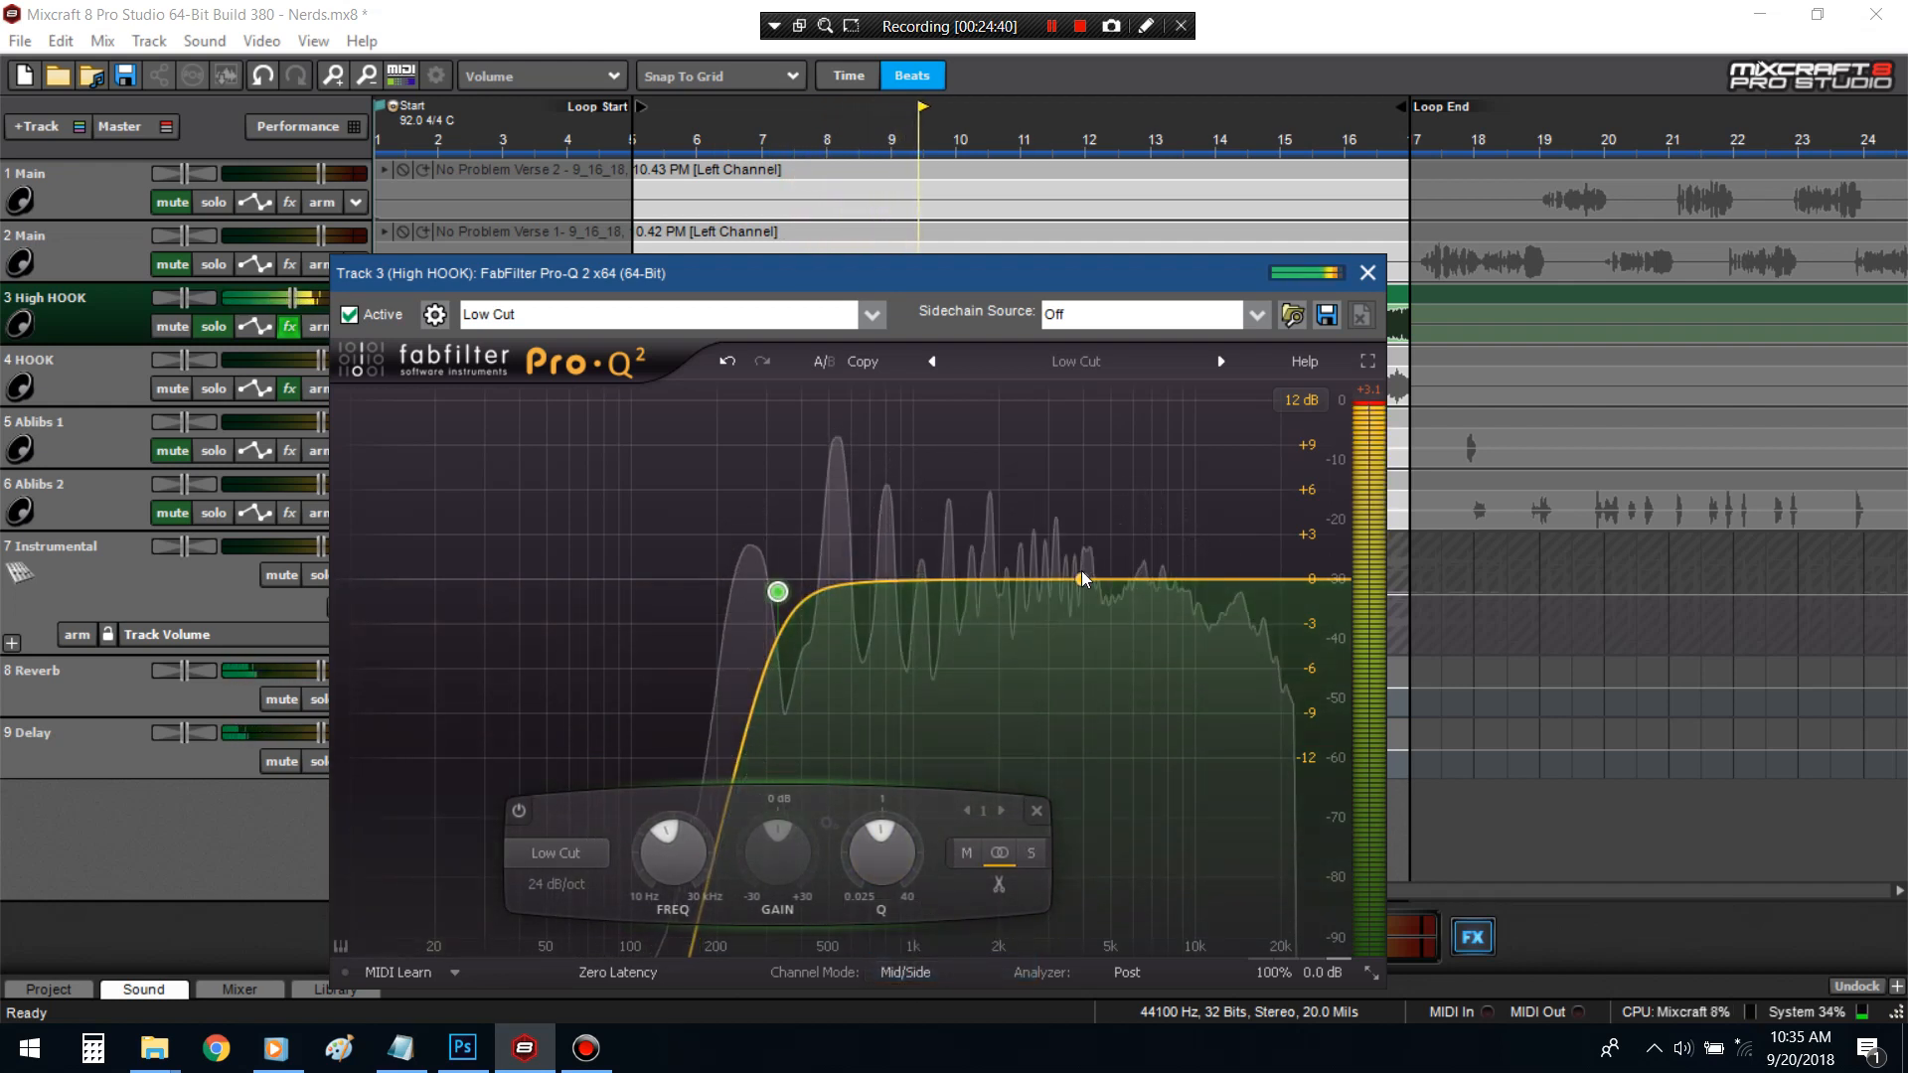
left_click(300, 956)
key("space")
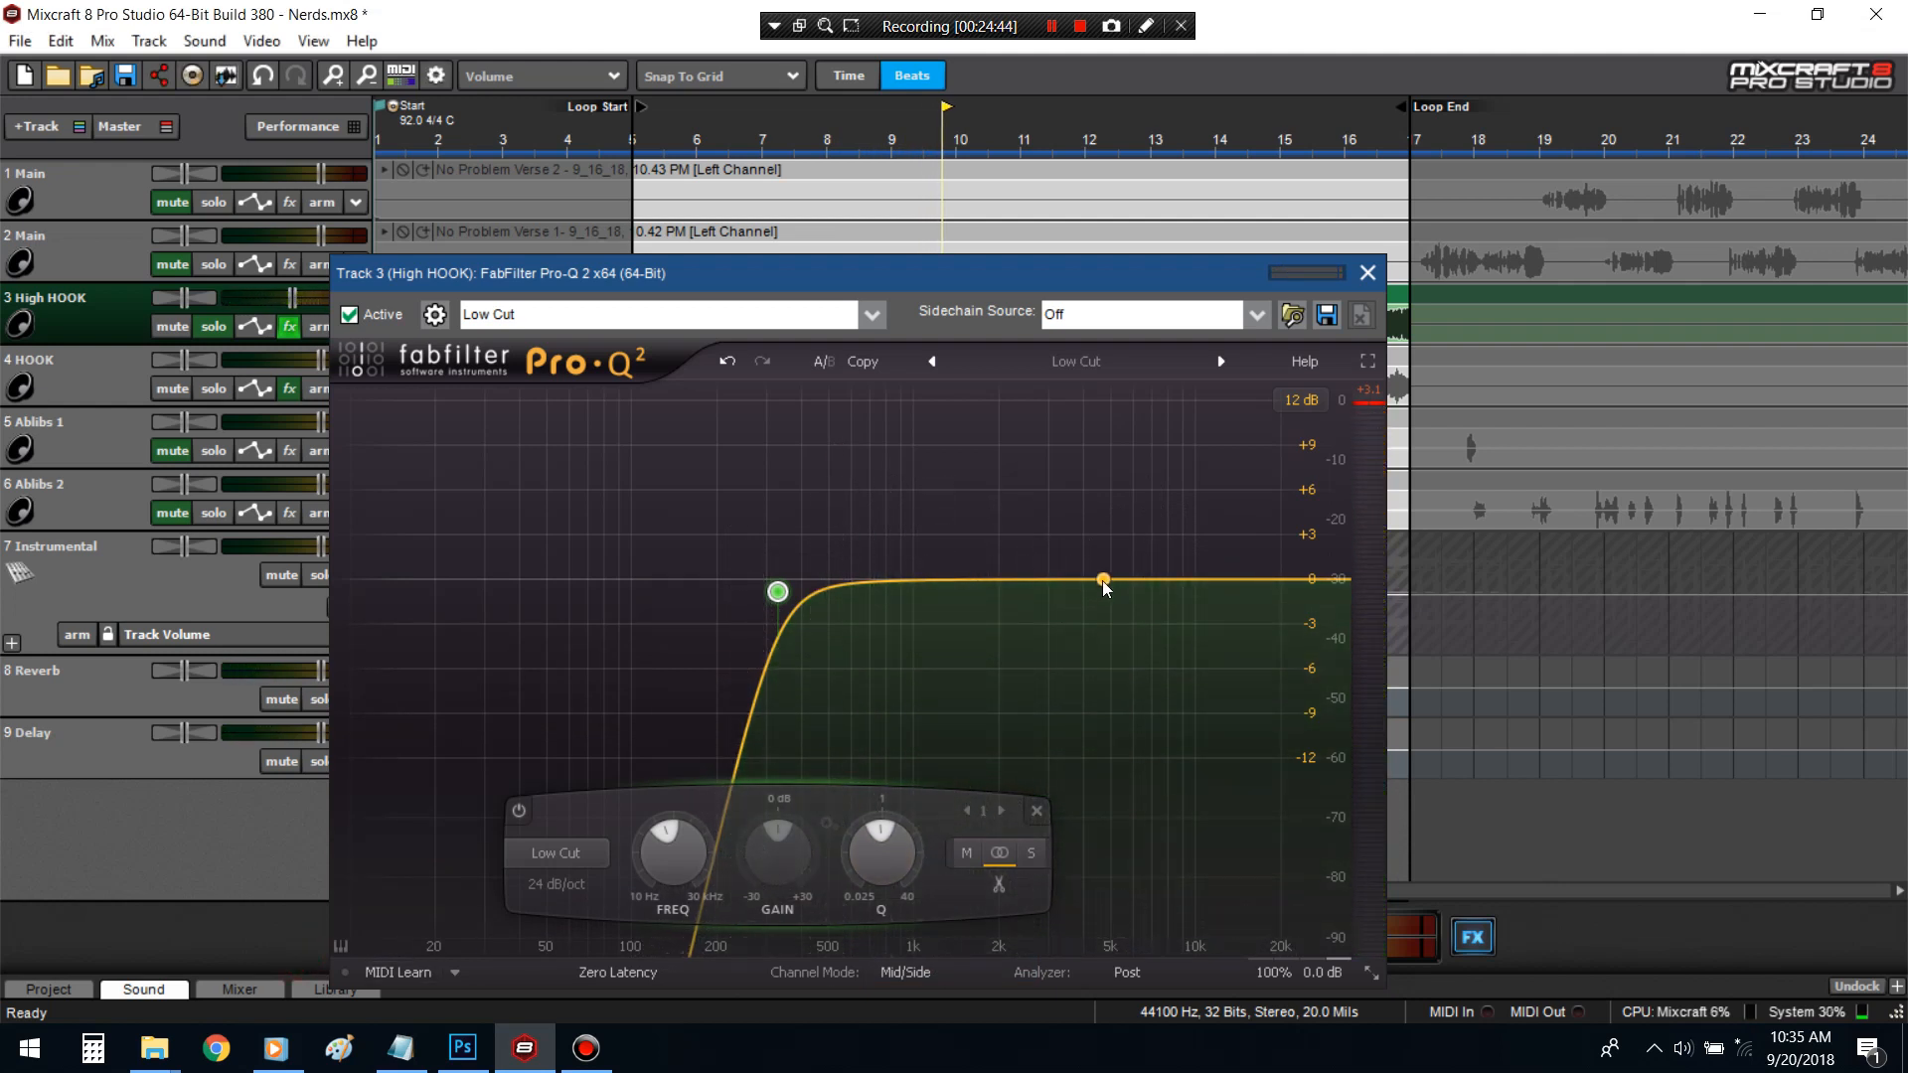
left_click(1009, 281)
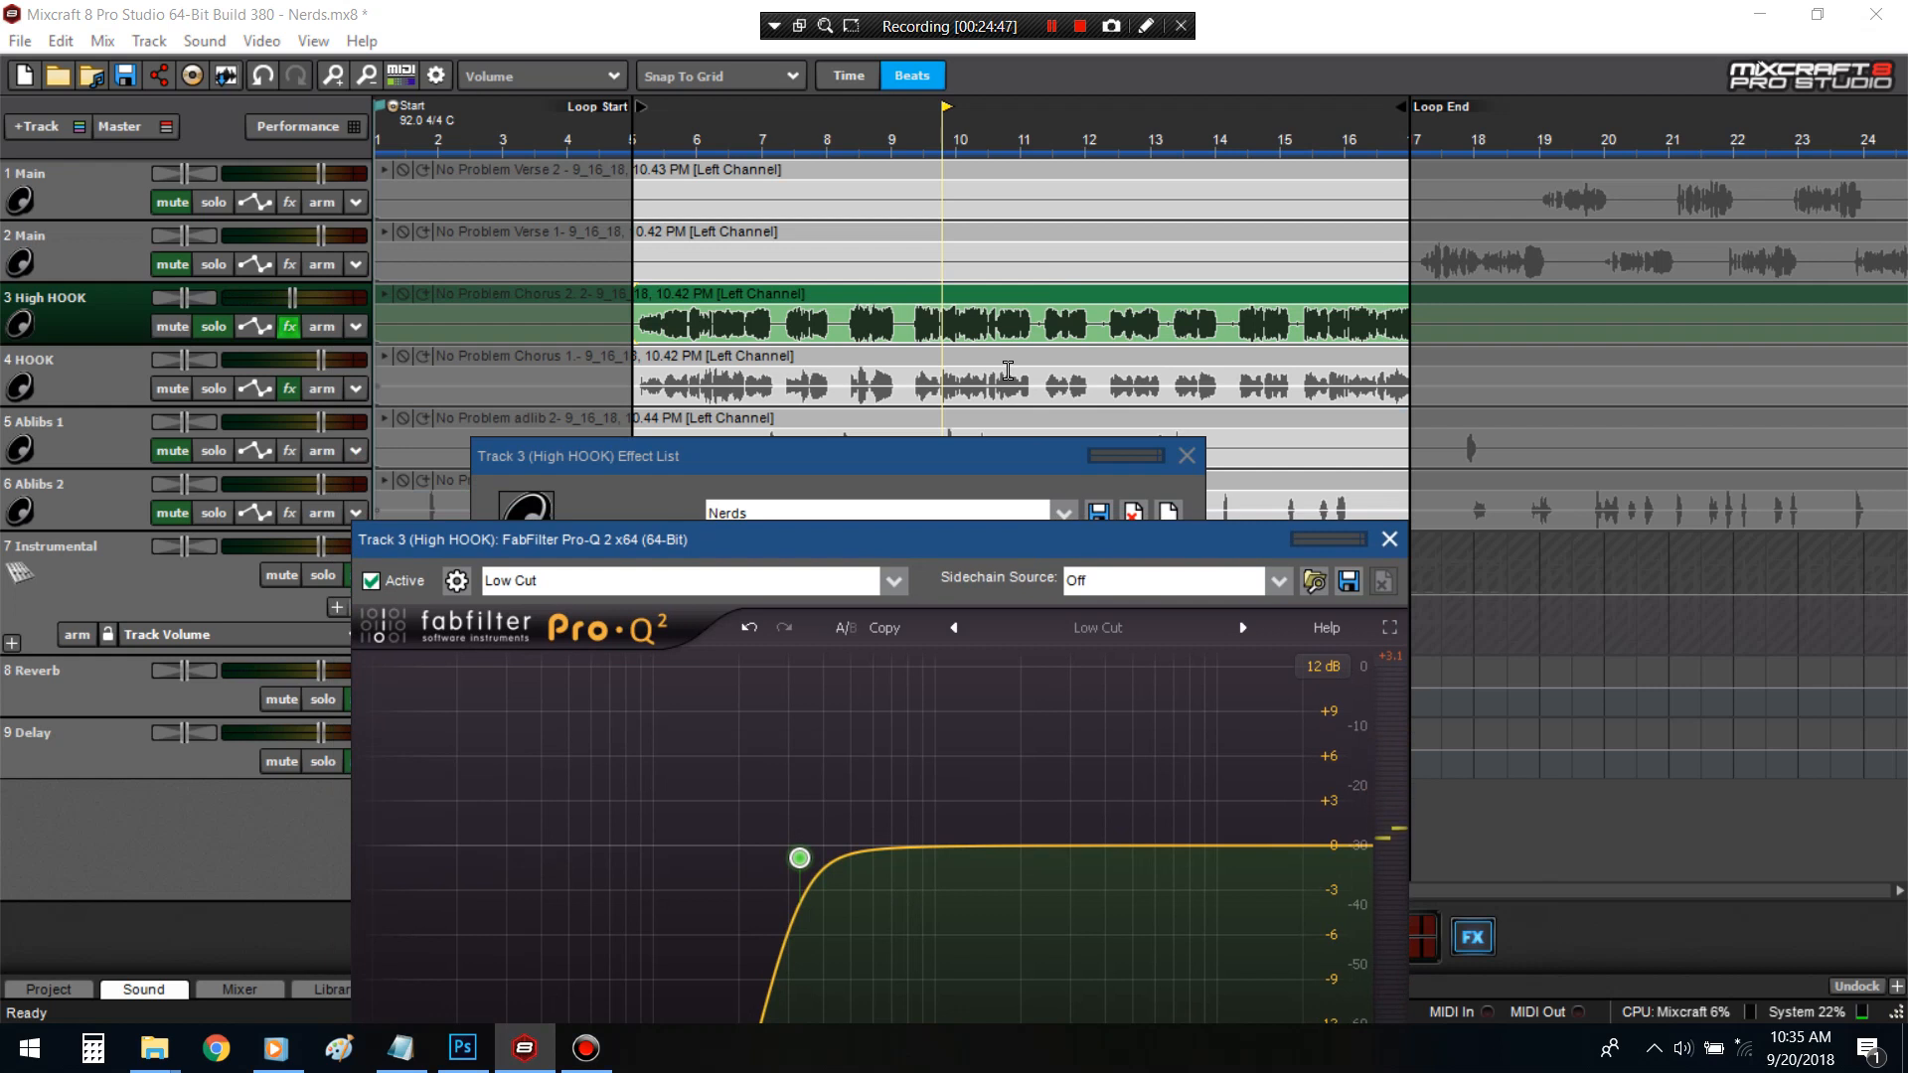
left_click(1027, 539)
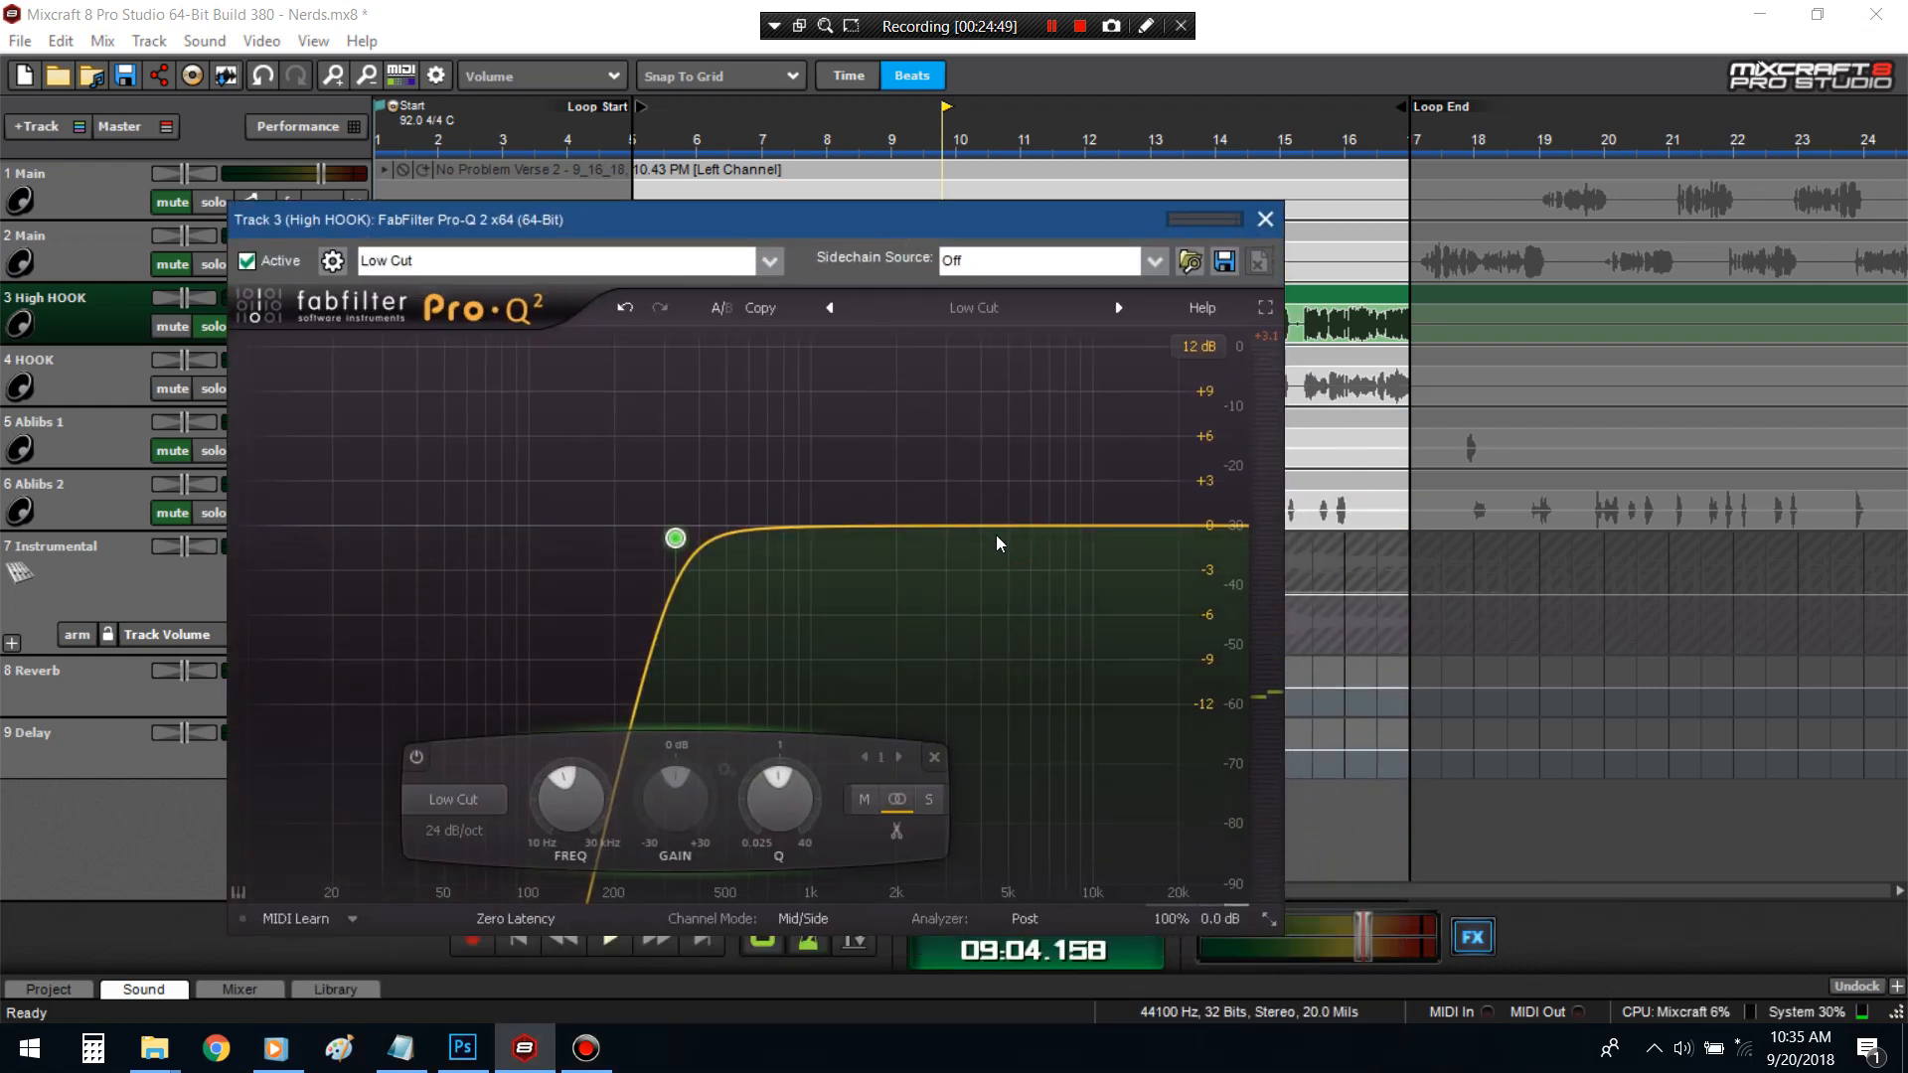
- Add a side-channel bell boost in Pro-Q 2 of about +2.8 dB near 5.6 kHz with a Q of about 0.62
left_click_drag(995, 526, 991, 487)
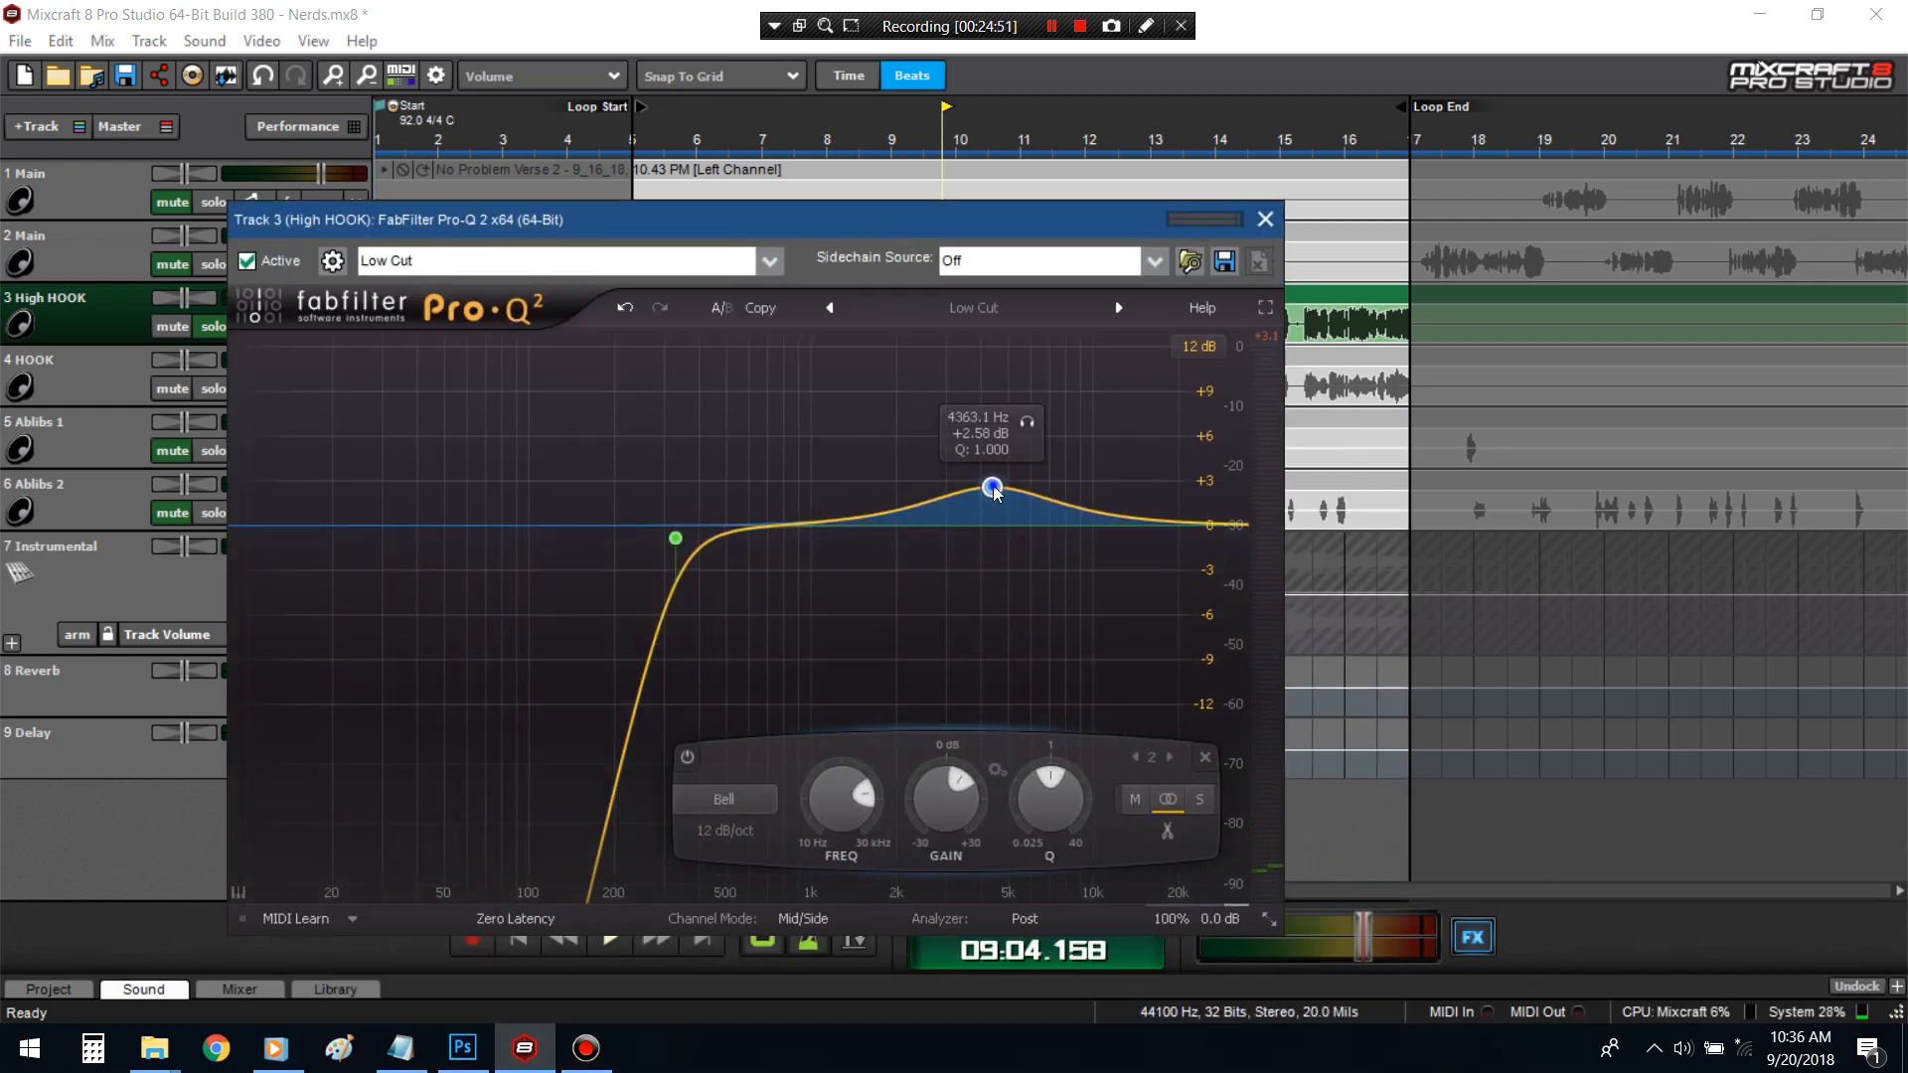
right_click(992, 487)
mouse_move(1143, 585)
left_click(1268, 611)
left_click_drag(997, 489, 1051, 487)
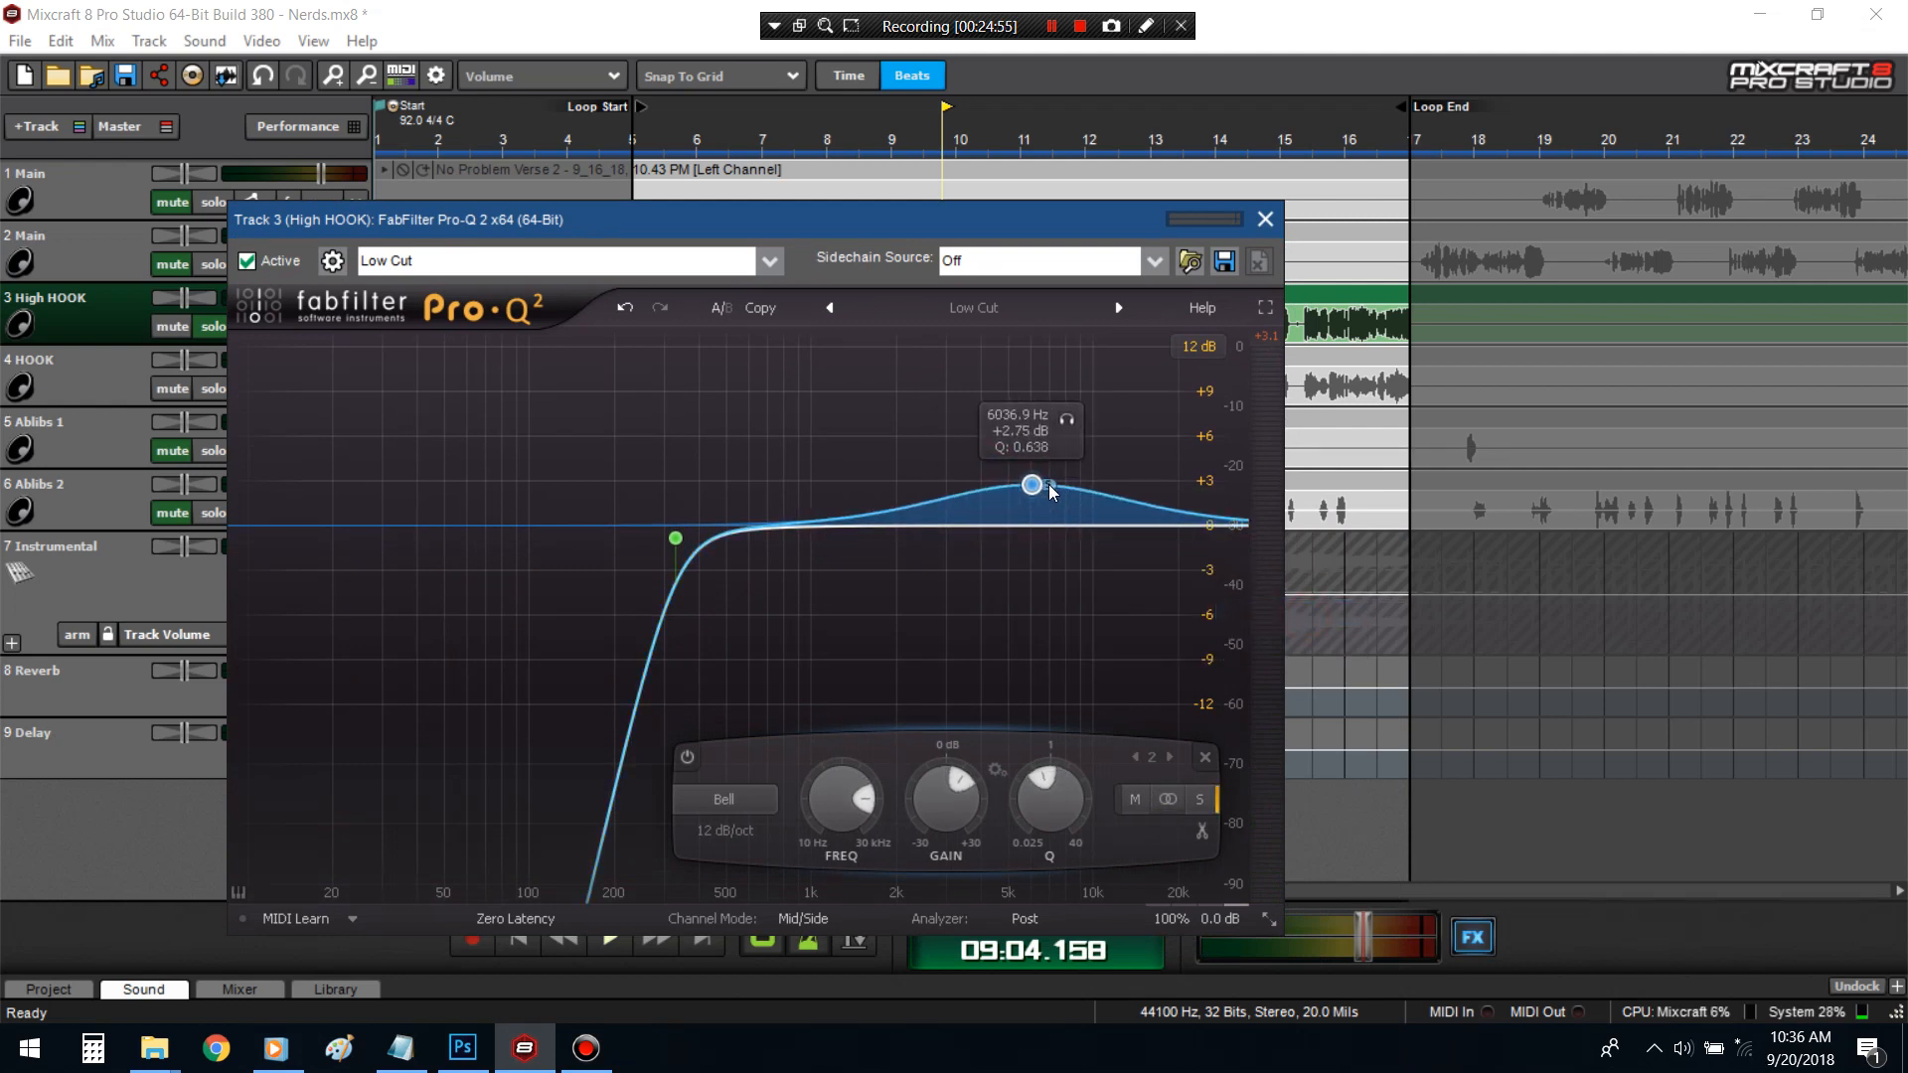
left_click_drag(1034, 490, 1027, 492)
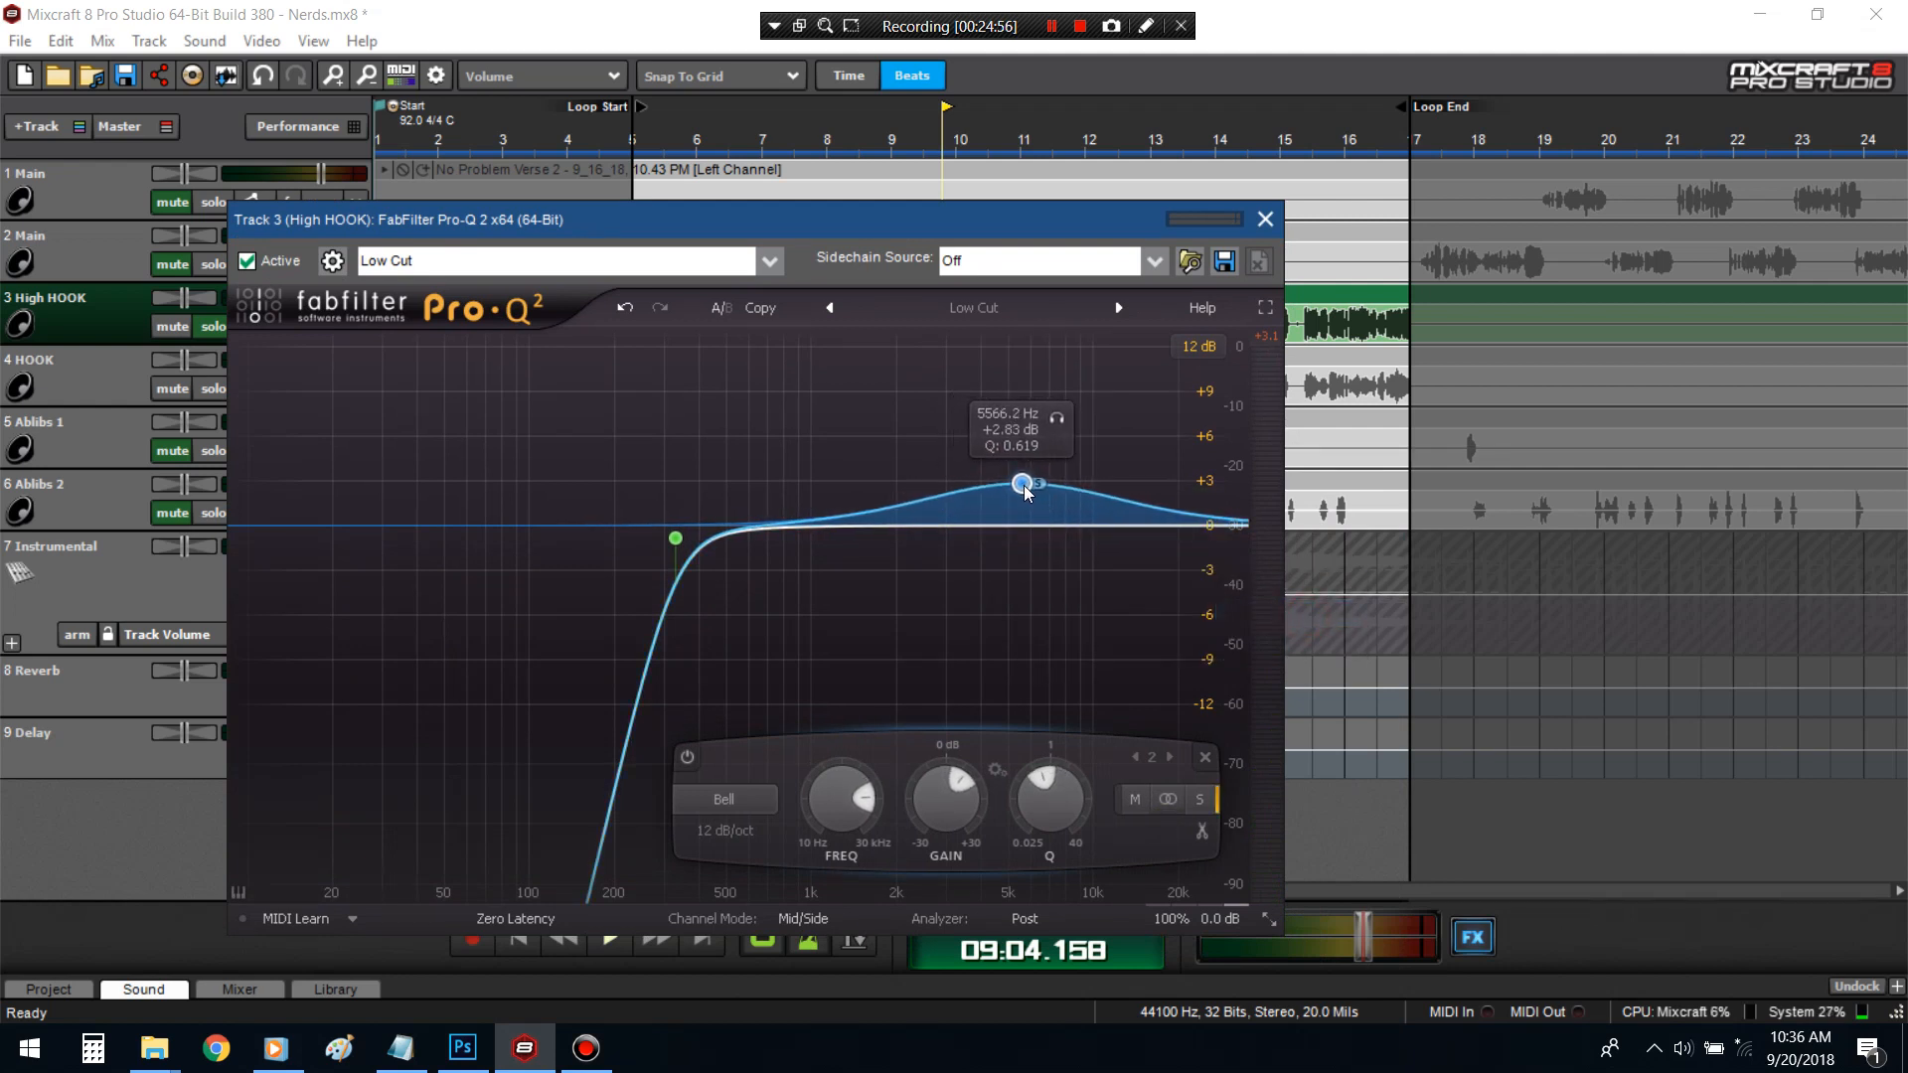
- Add a mid-channel bell cut of about -2.6 dB near 2.7 kHz and adjust the side boost's Q to about 0.64
left_click_drag(948, 530, 934, 569)
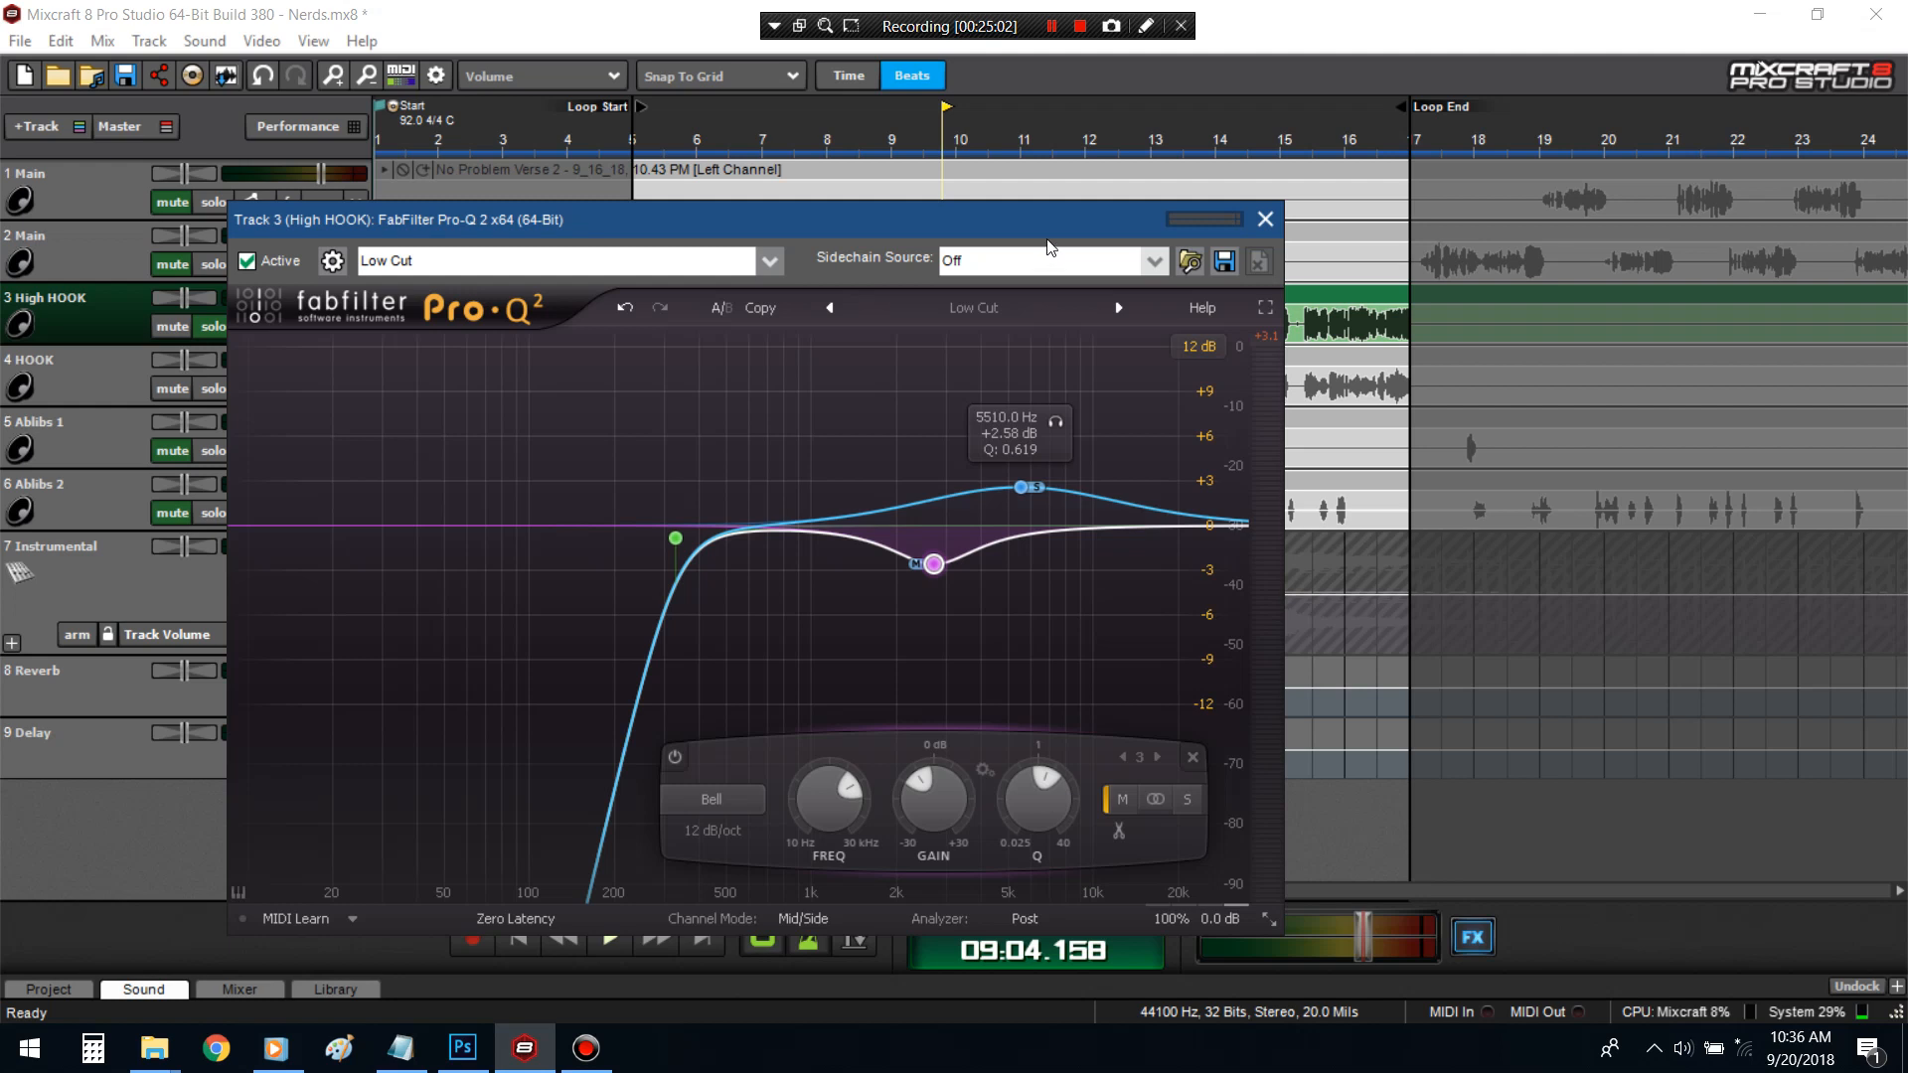
left_click_drag(1044, 229, 1063, 455)
scroll(1034, 560, "up", 1)
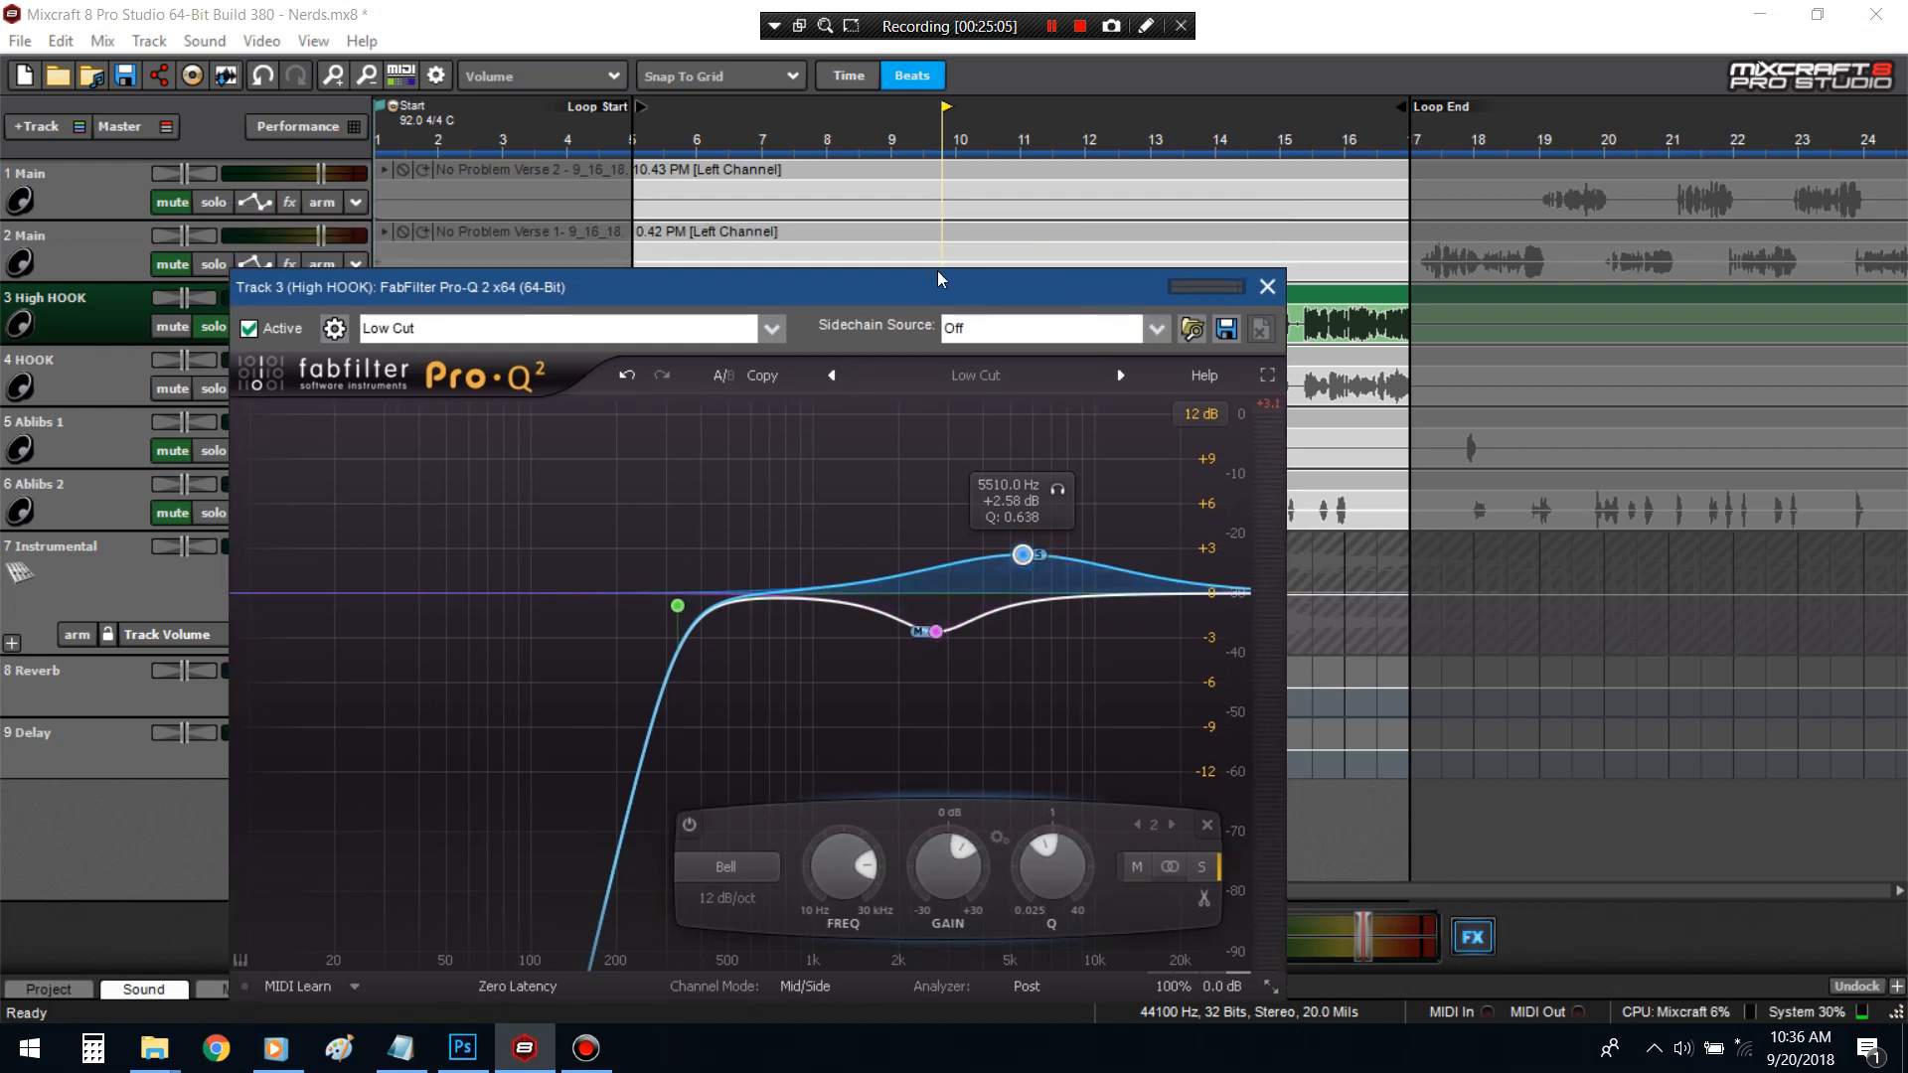
left_click_drag(941, 279, 910, 447)
- Play soloed High HOOK from the loop start to hear the mid/side equalization
left_click(726, 360)
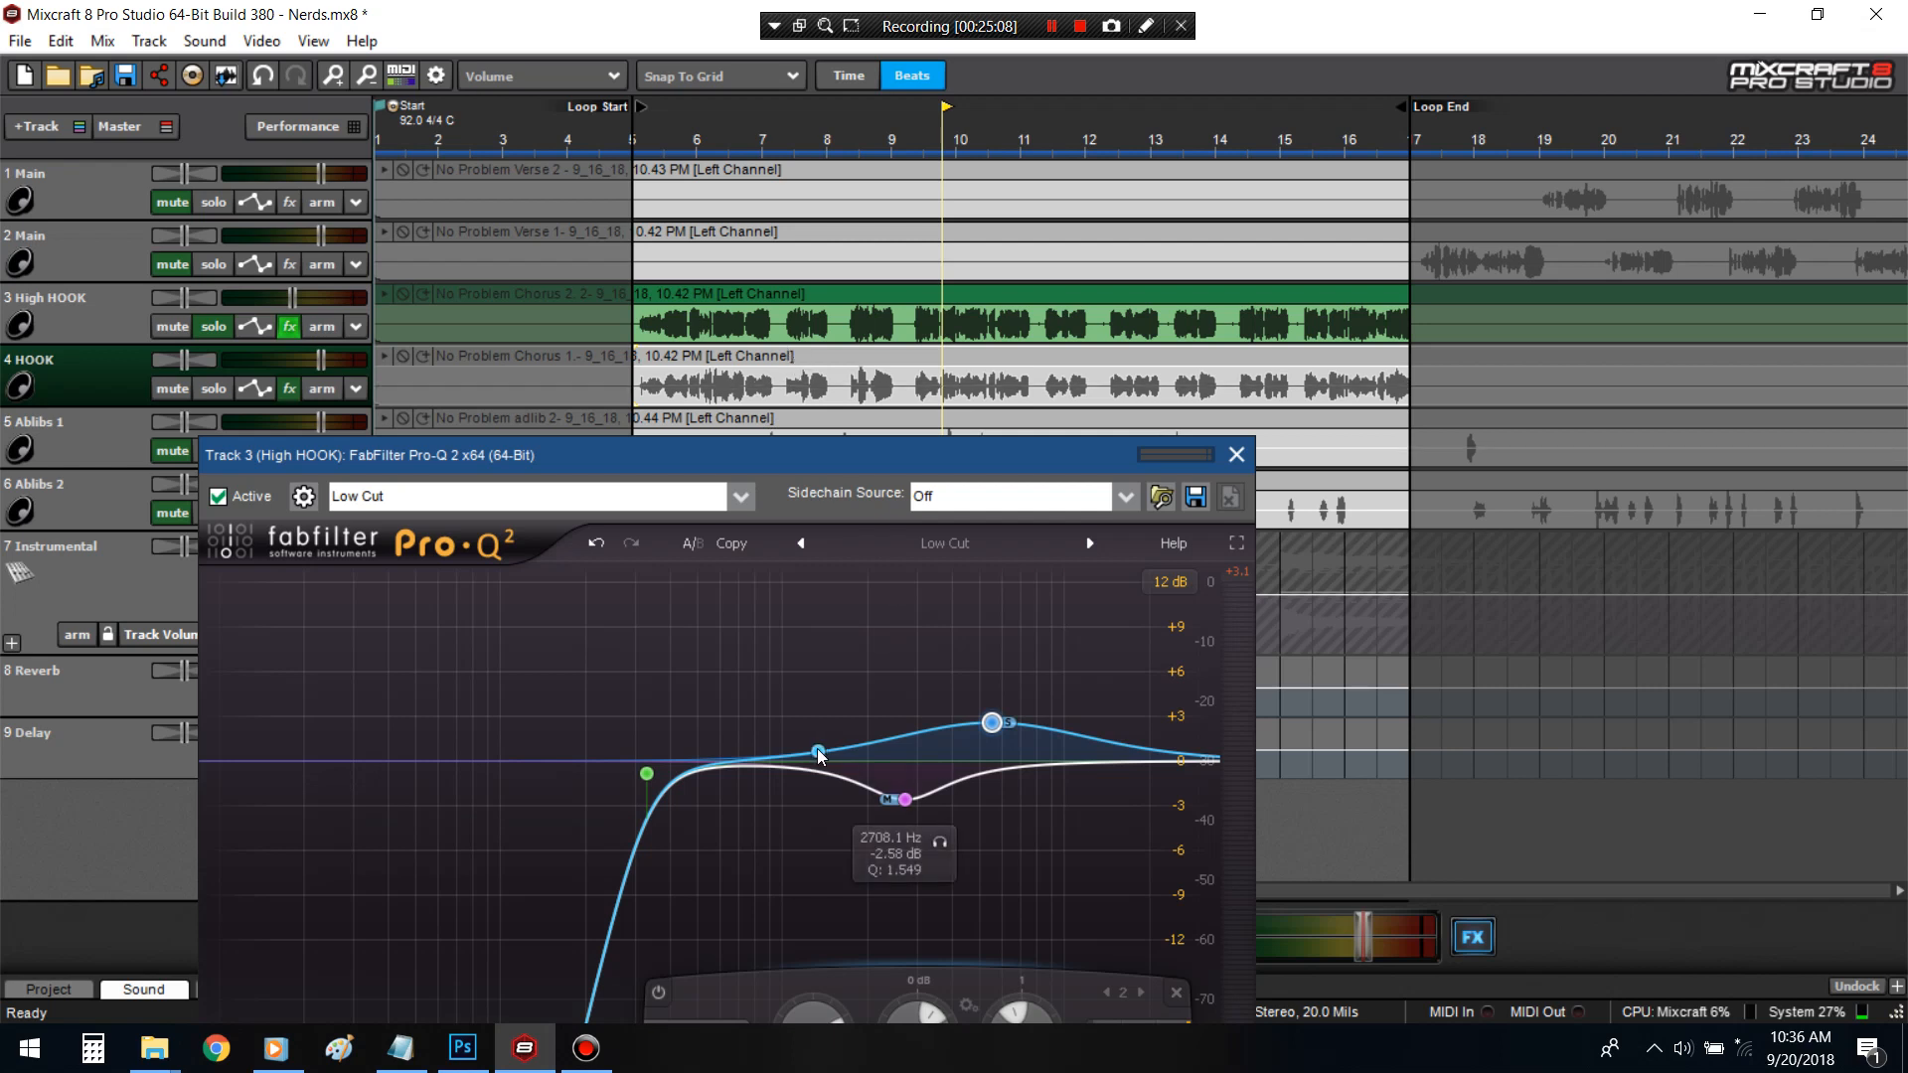
left_click(796, 372)
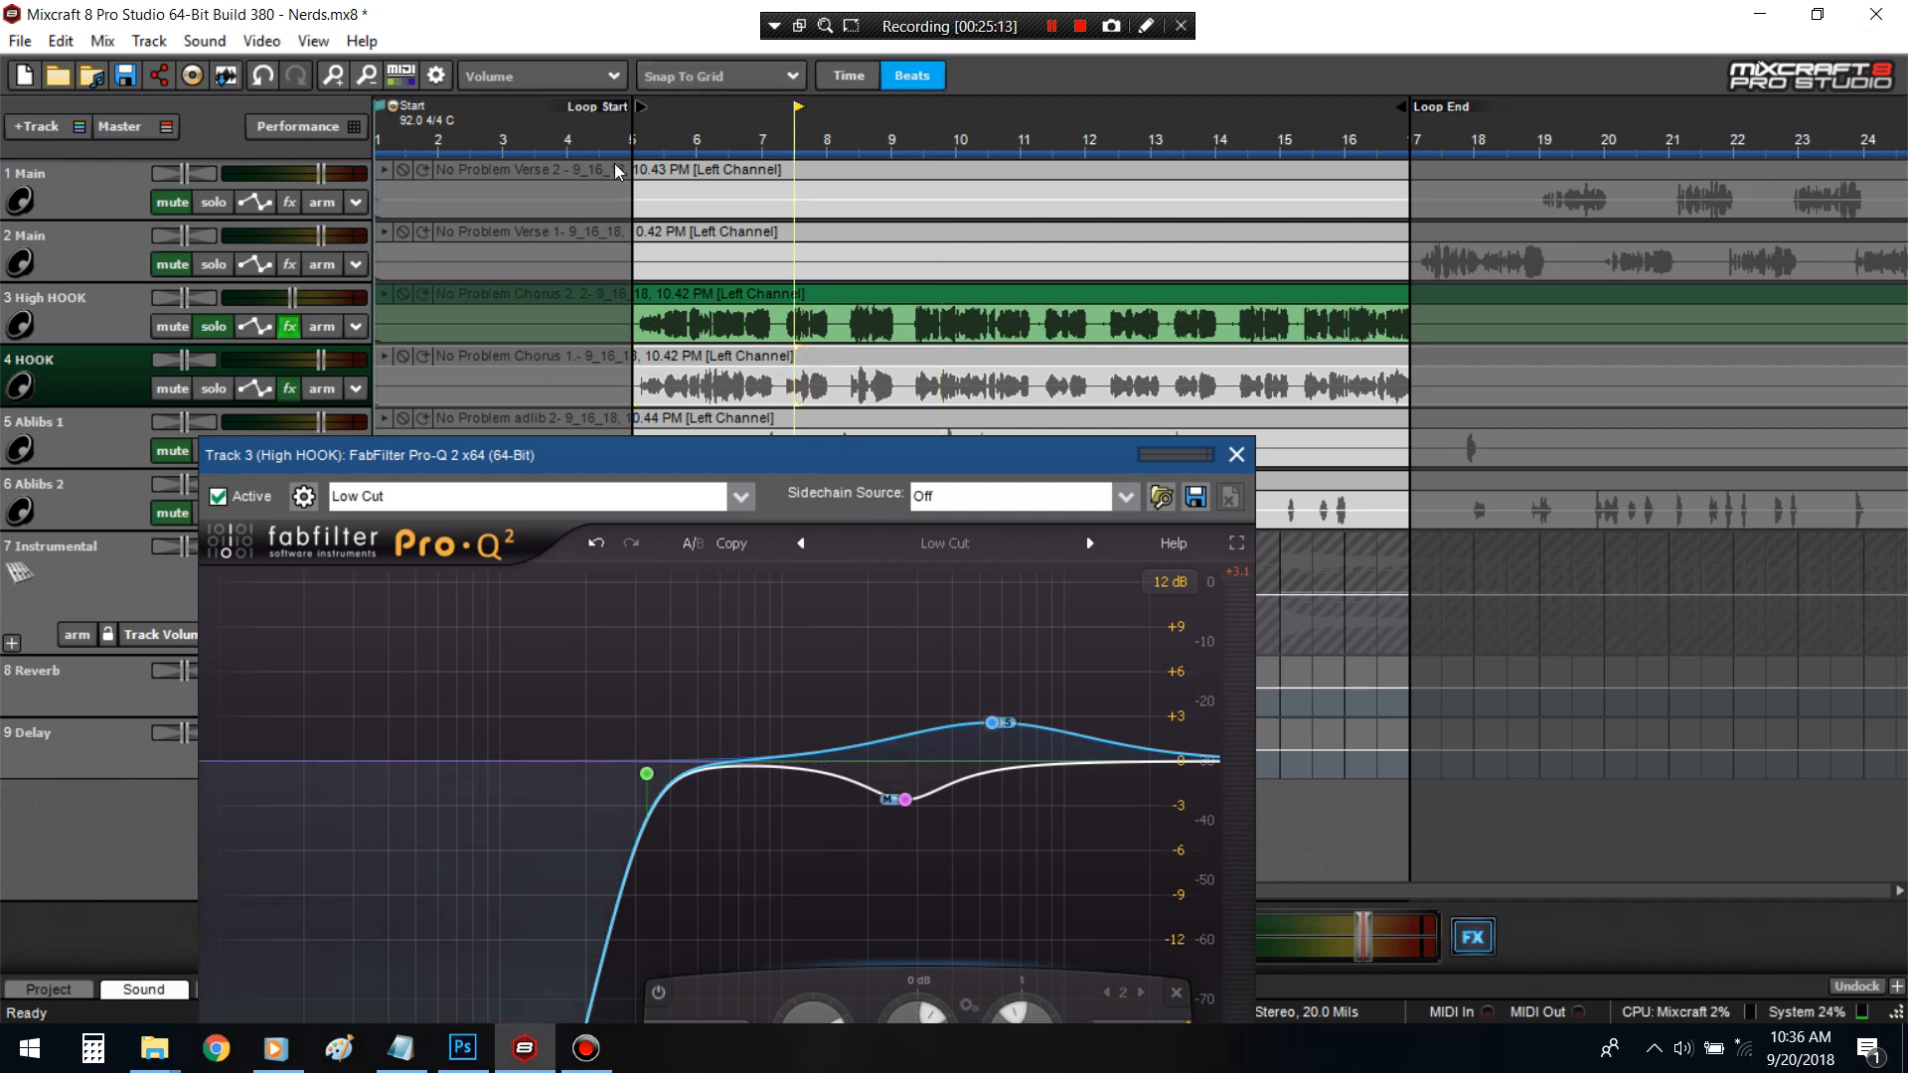
key("space")
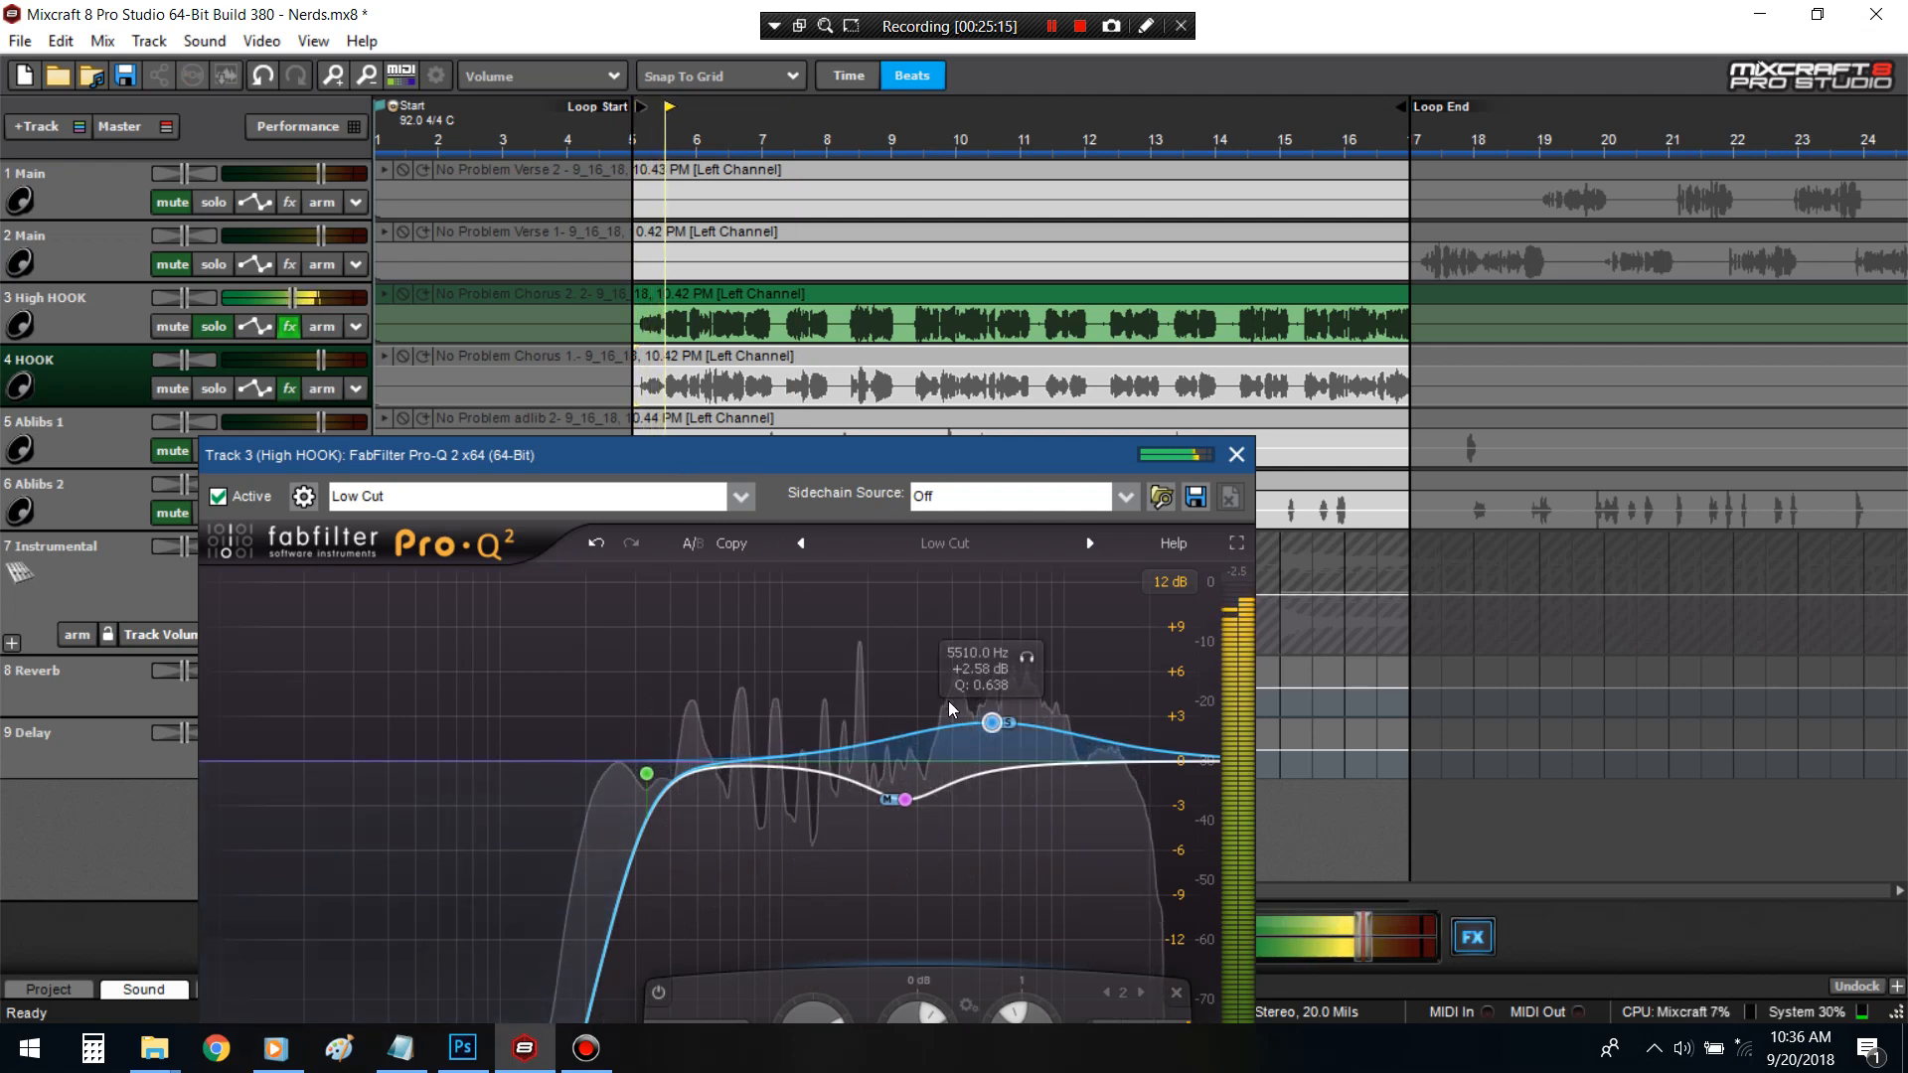
- Stop playback, make the mid cut shallower, and set the side boost to about +2 dB near 5.7 kHz with Q about 1.6
left_click(907, 801)
key("space")
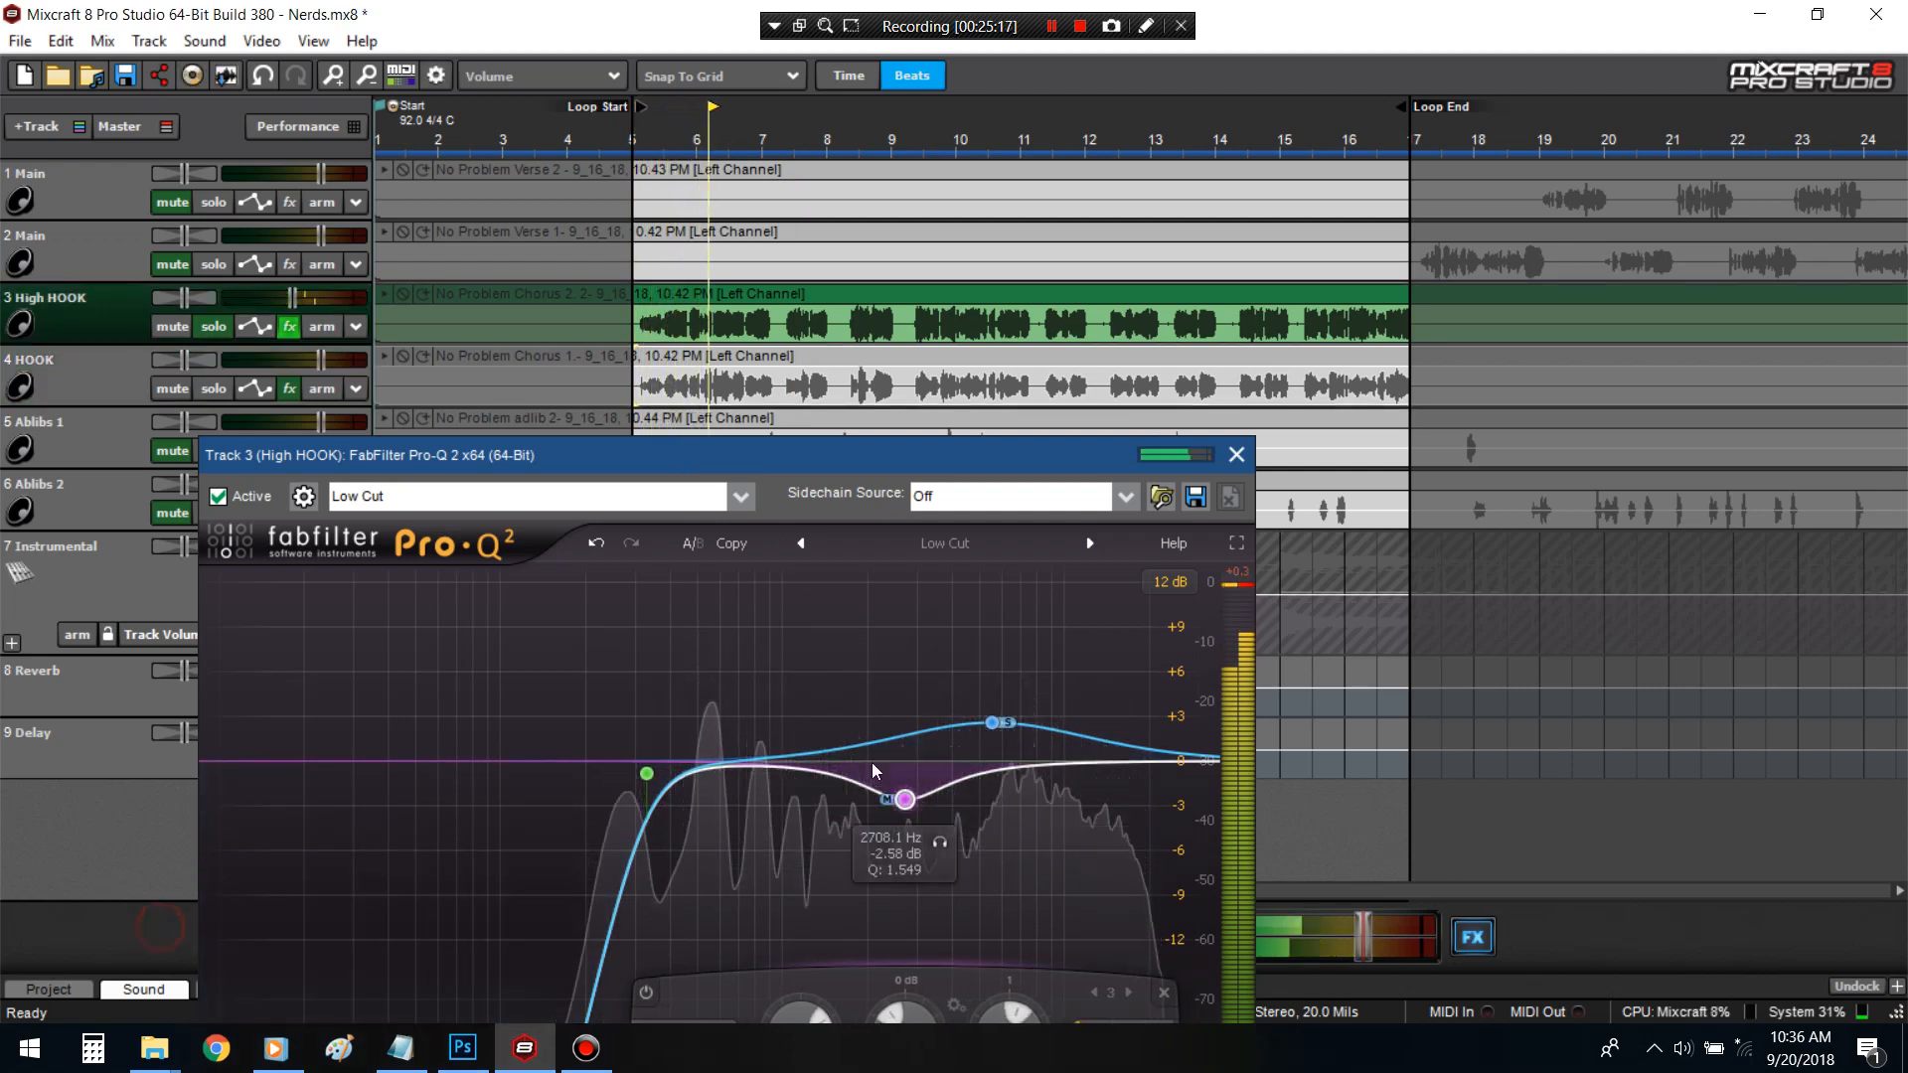
left_click_drag(903, 799, 890, 779)
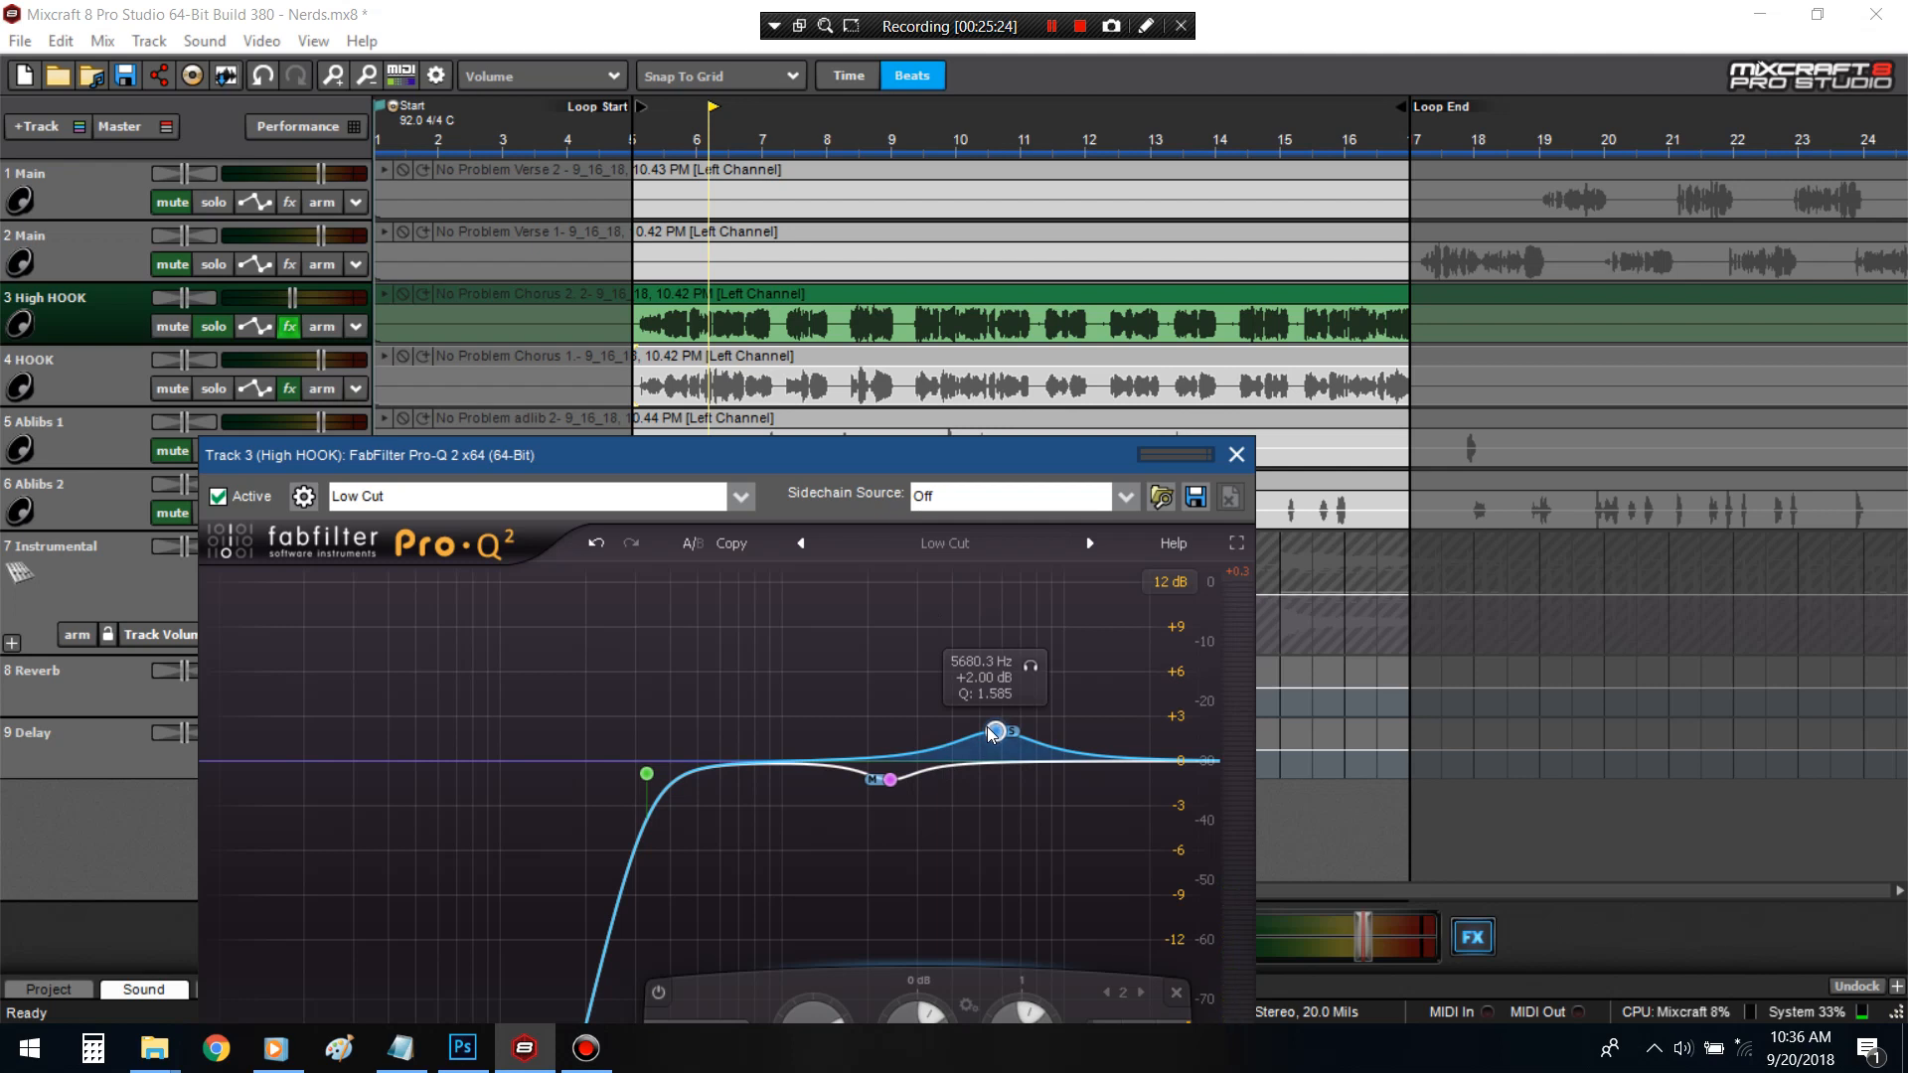
- Play from the loop start and compare High HOOK with Pro-Q 2 bypassed and active
key("space")
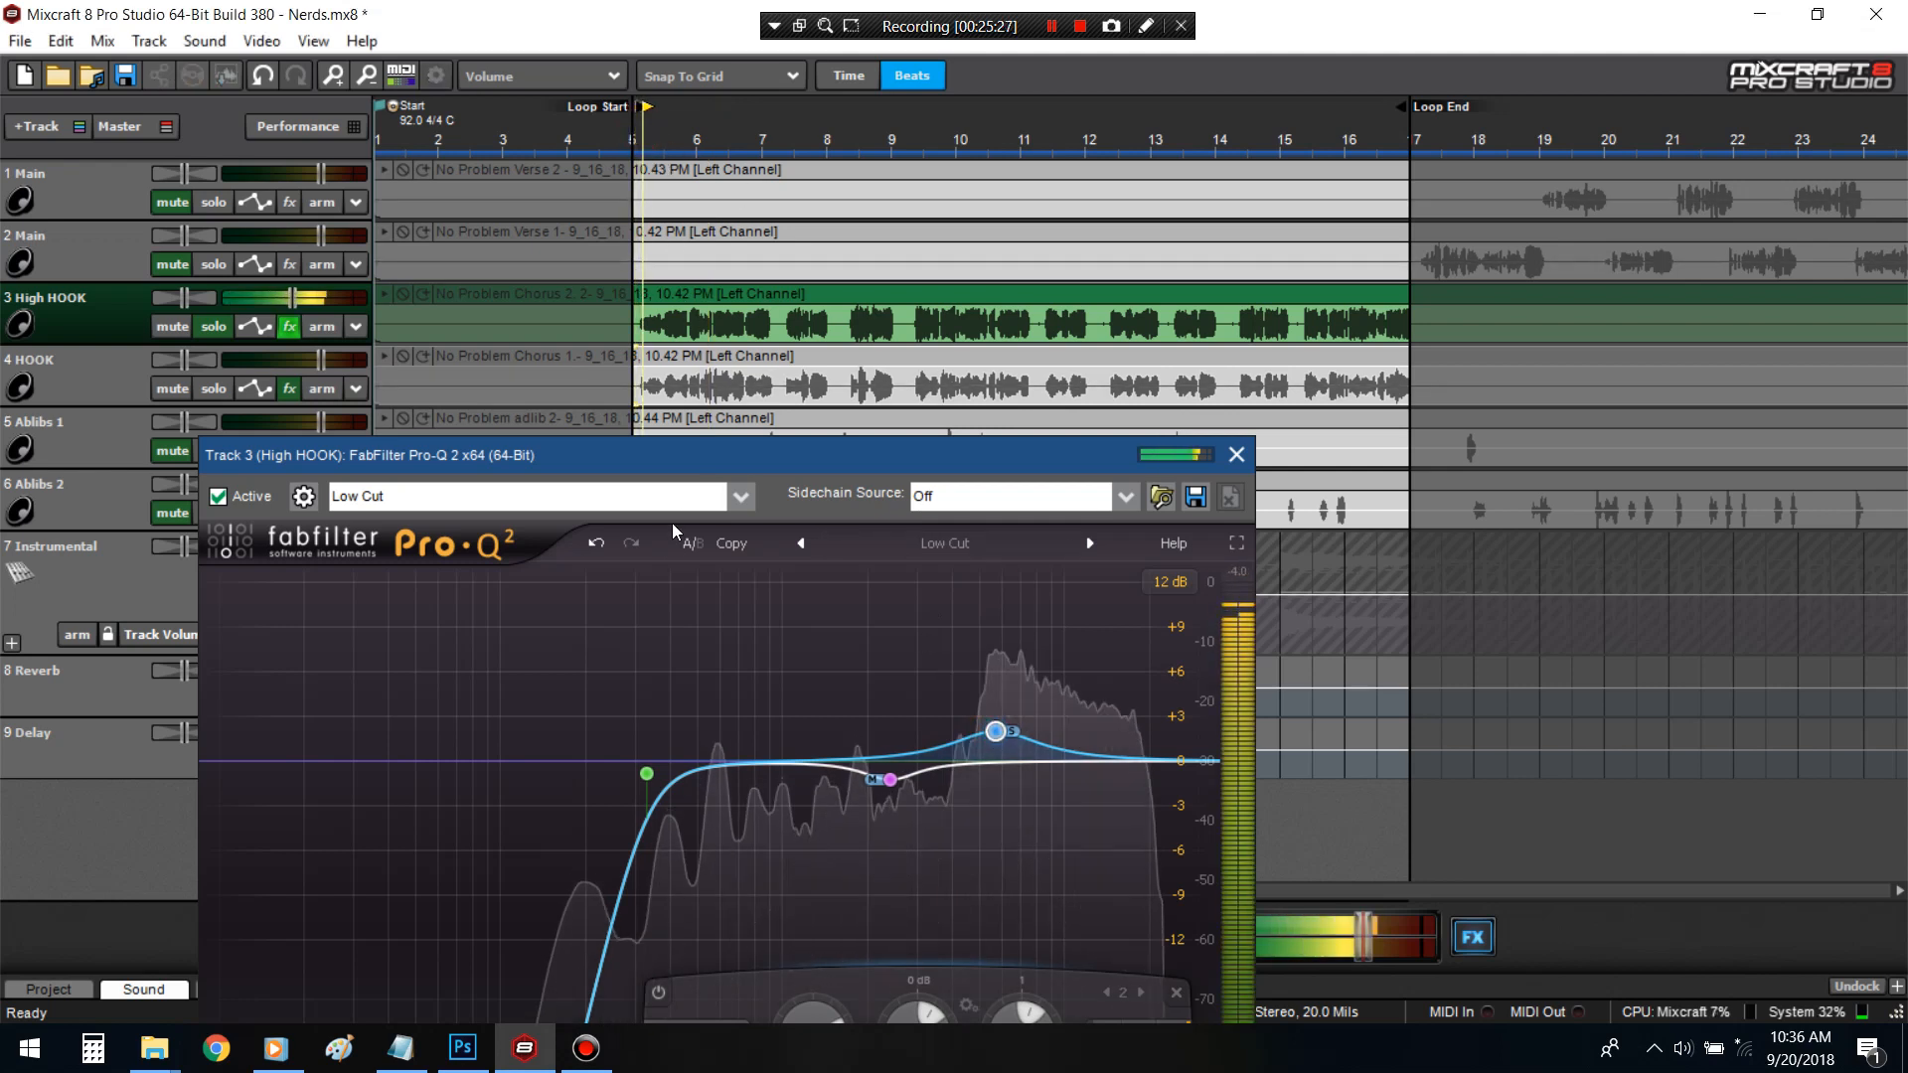
left_click(231, 495)
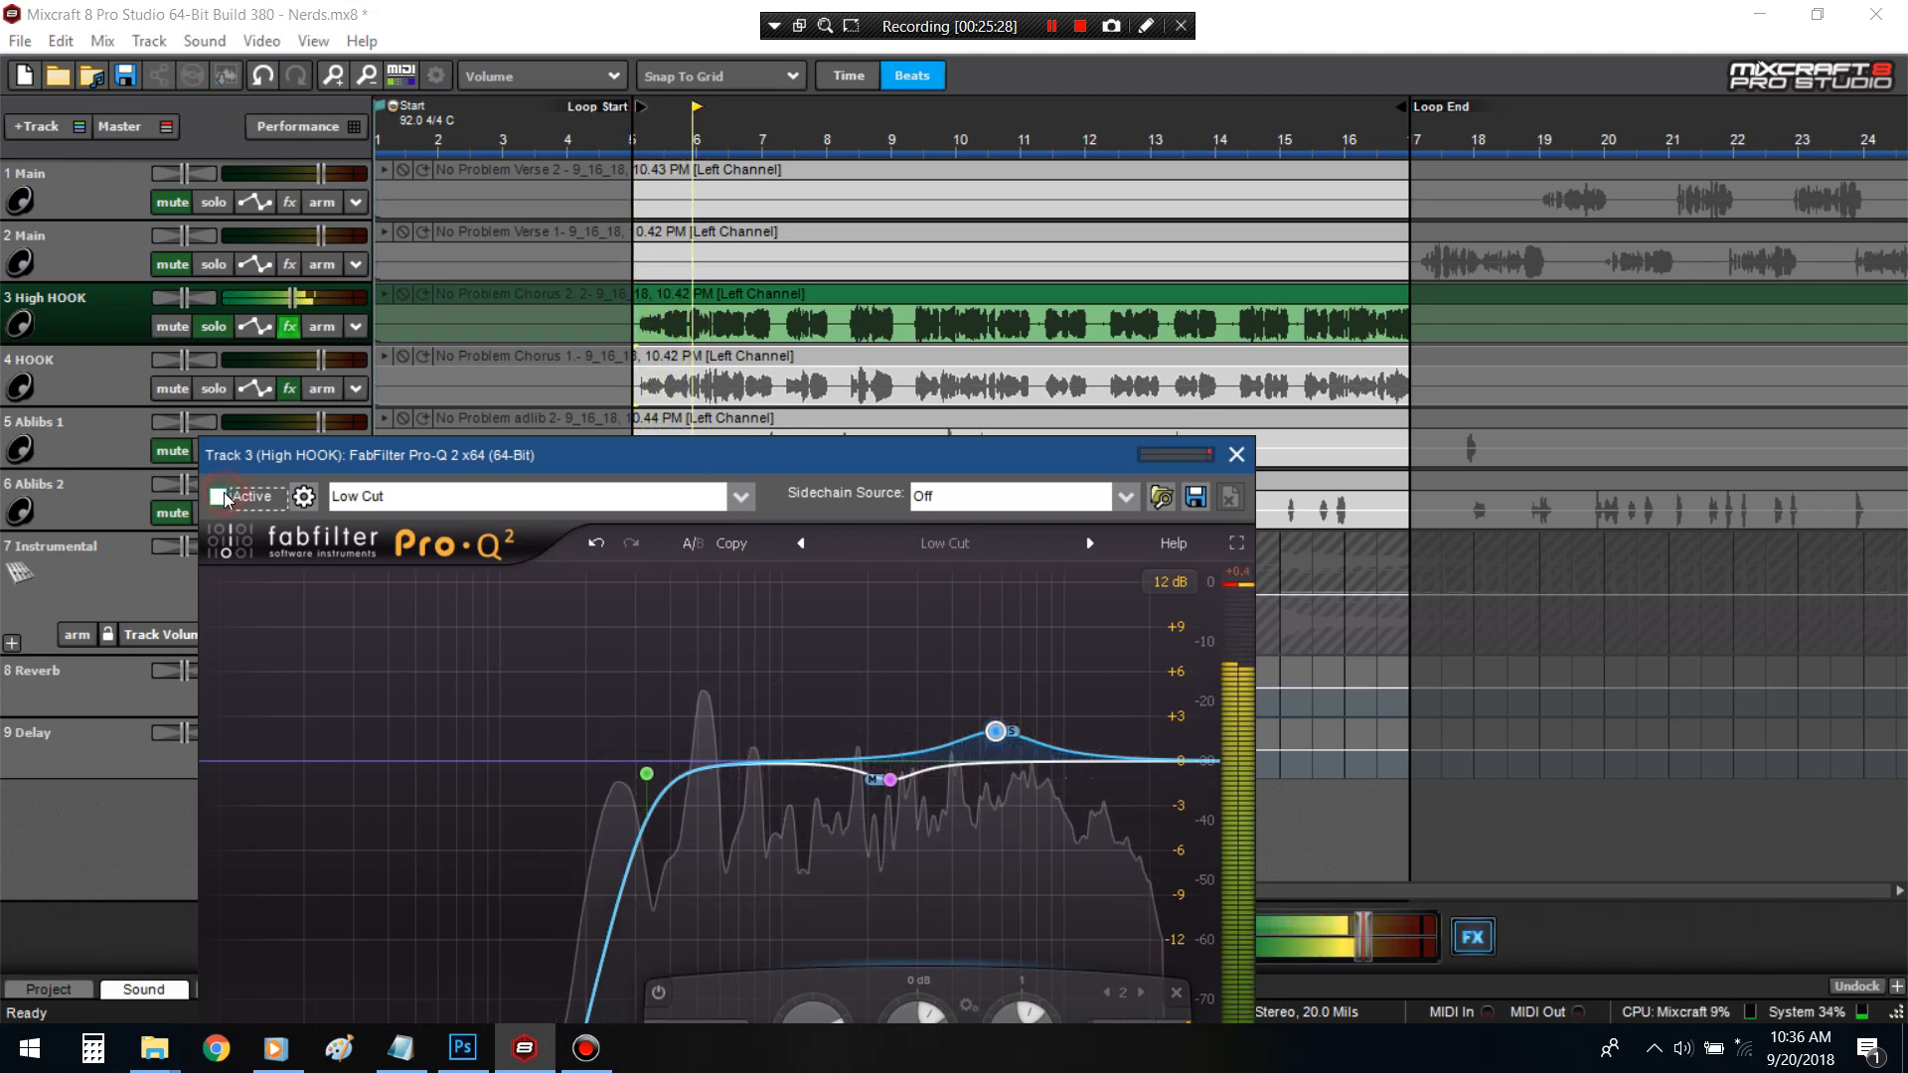
left_click(230, 495)
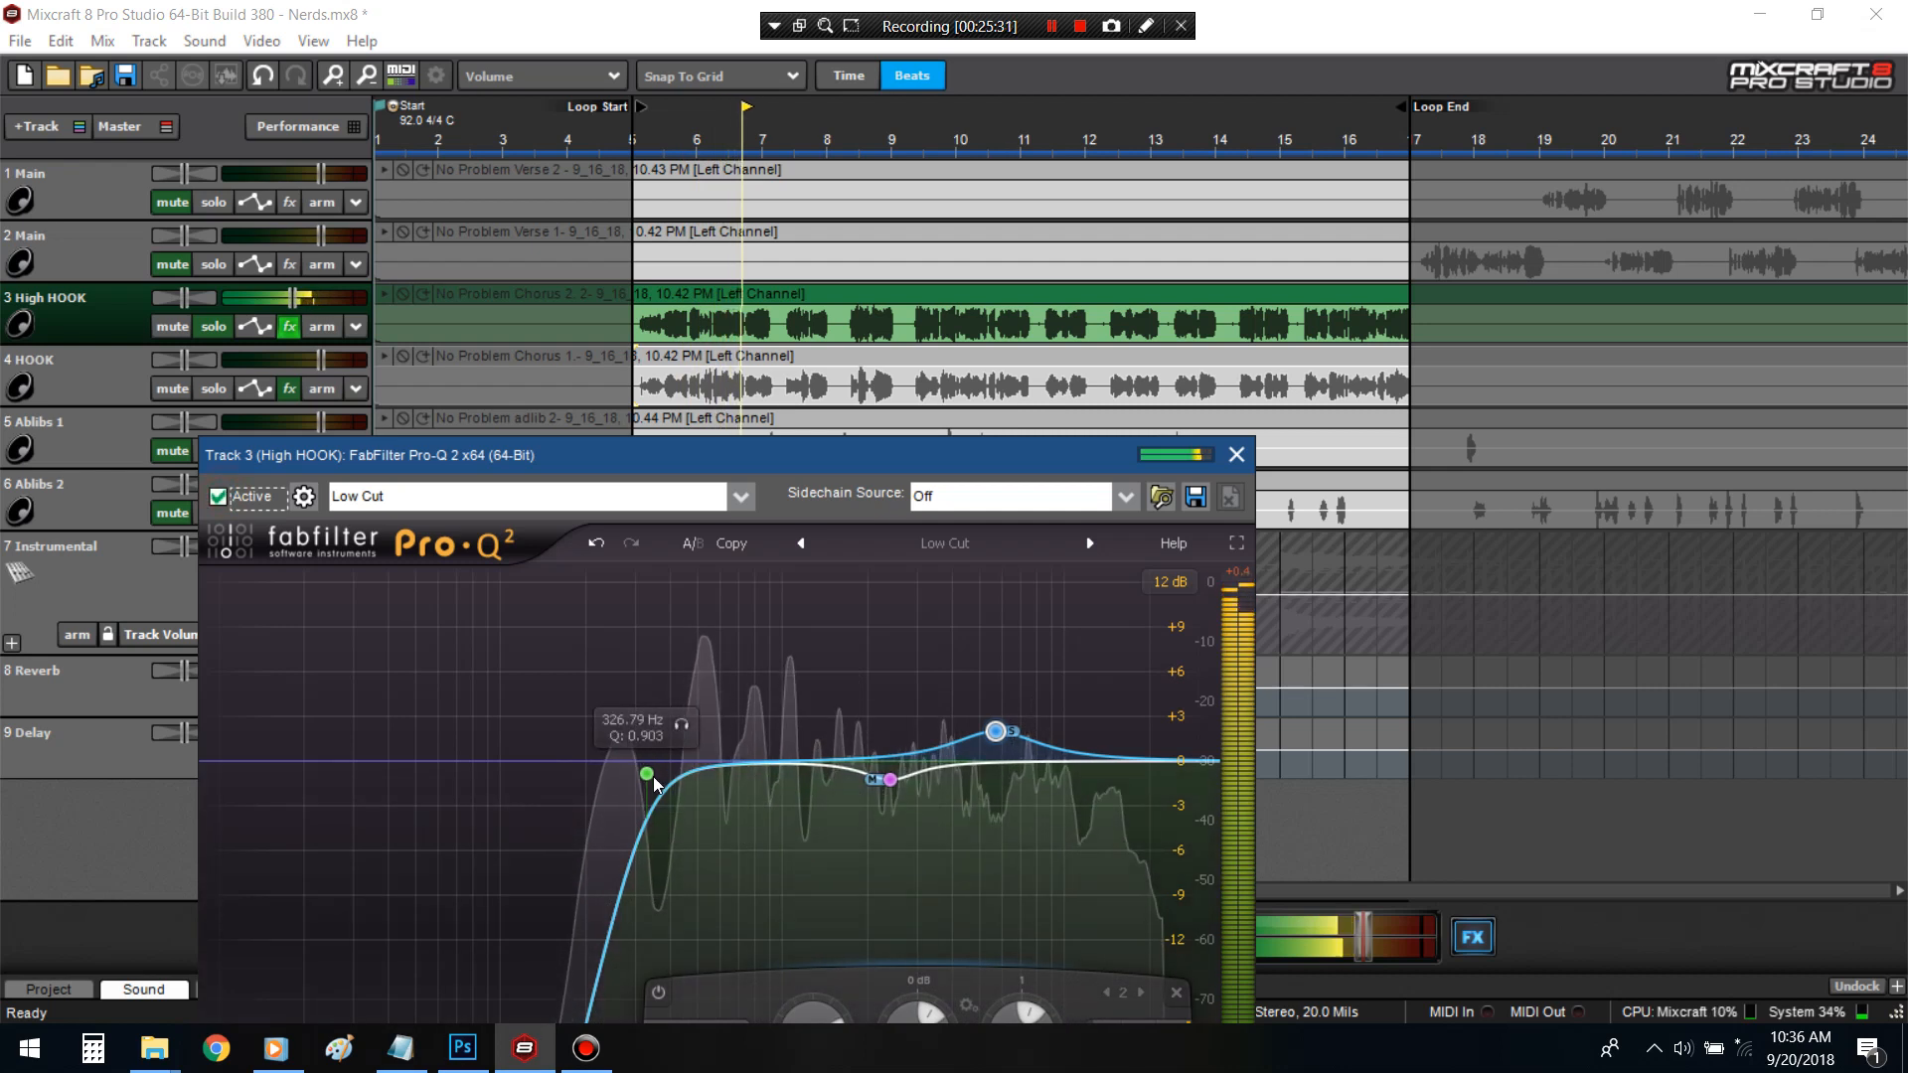
- Lower the Pro-Q 2 low cut to around 300 Hz, set its slope to 18 dB/oct, and move the plug-in below the hook tracks
left_click_drag(647, 773, 623, 773)
left_click_drag(673, 482, 629, 239)
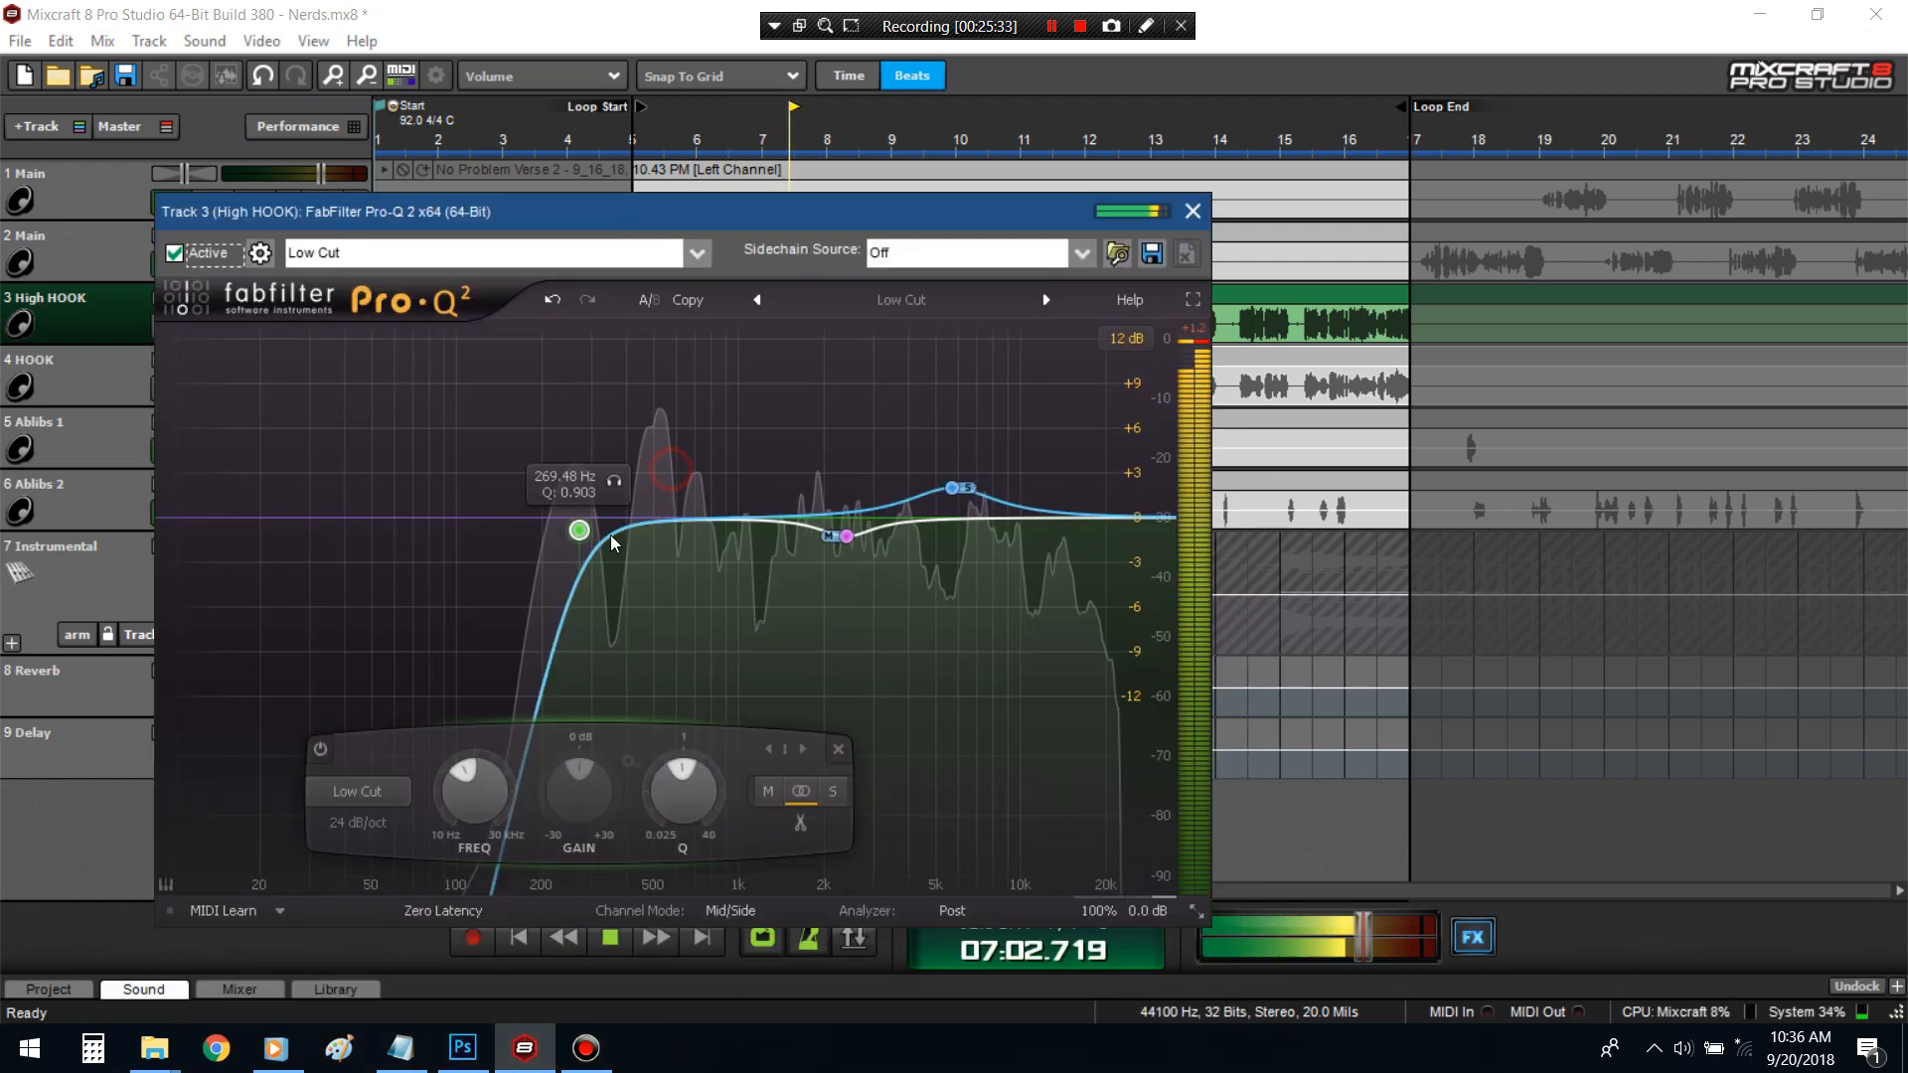
left_click(374, 825)
left_click(391, 653)
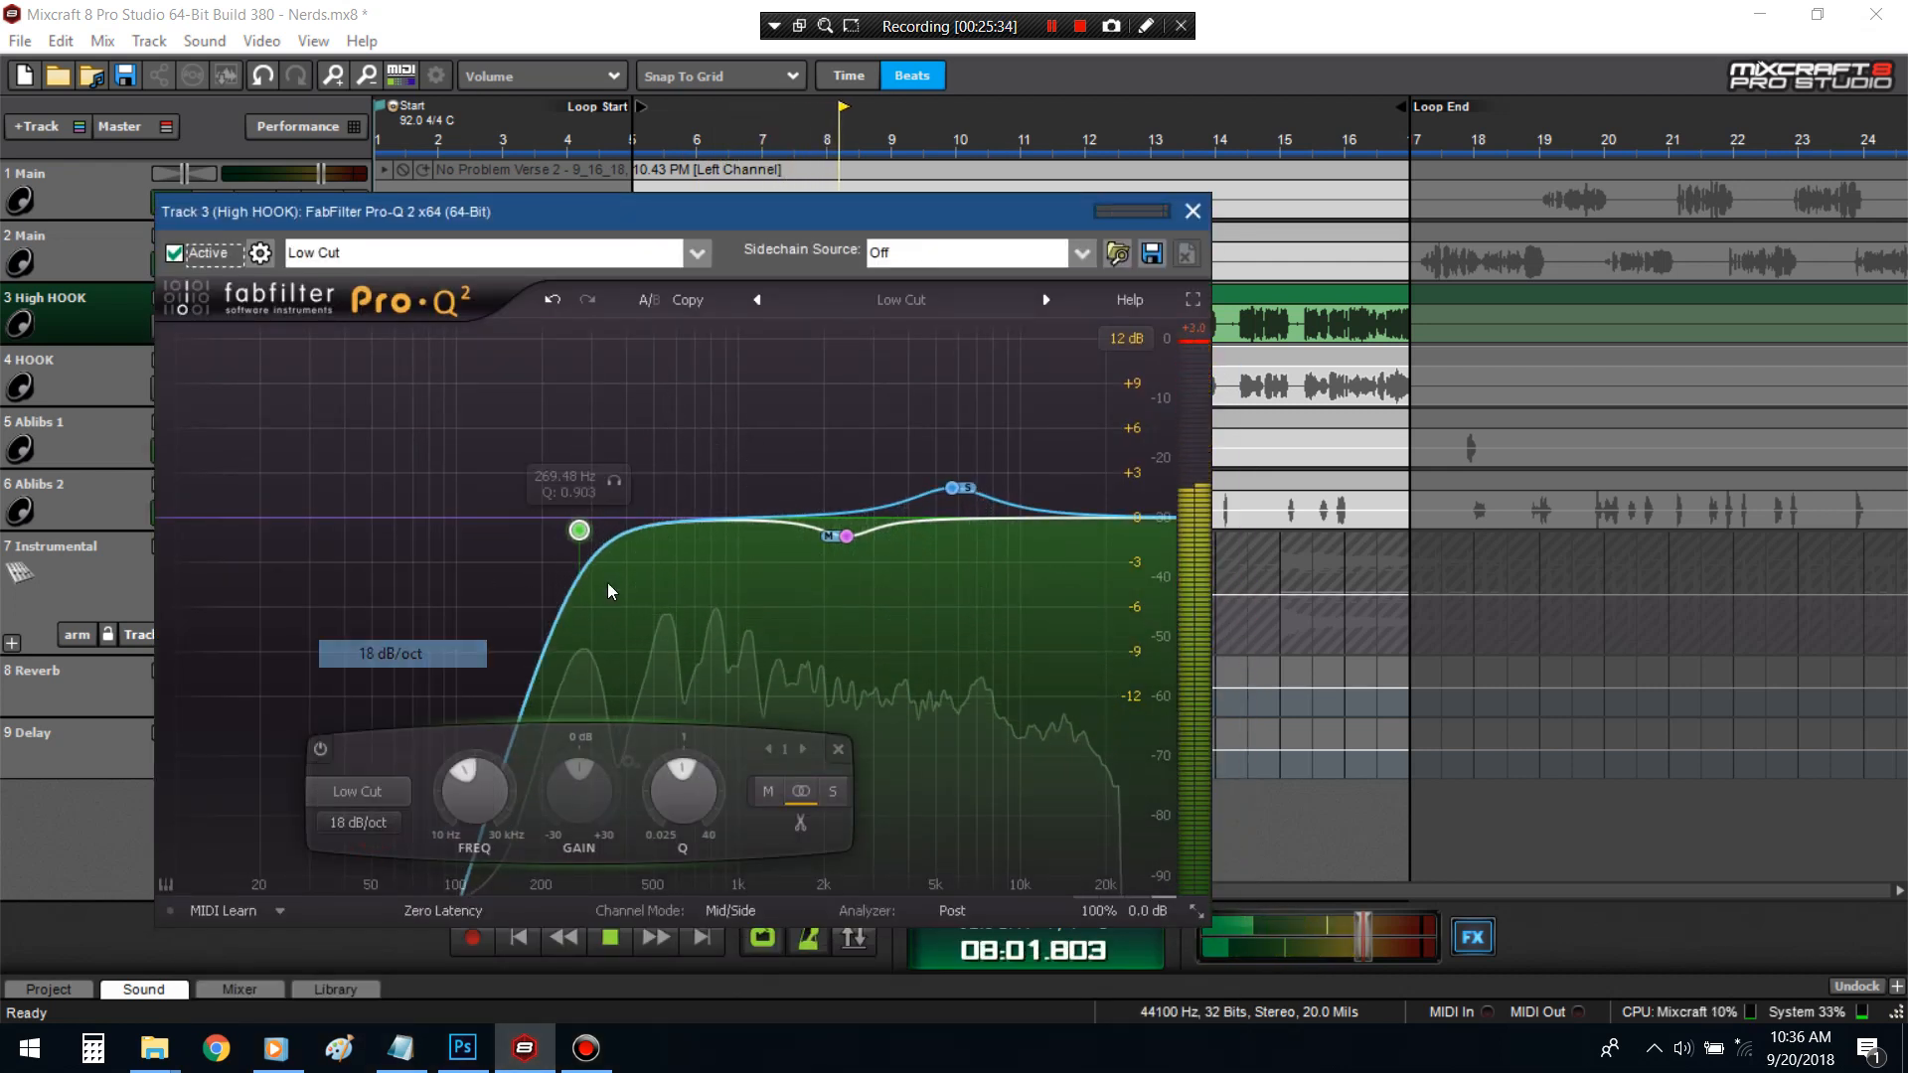
left_click_drag(579, 530, 598, 538)
left_click_drag(1129, 227, 1143, 455)
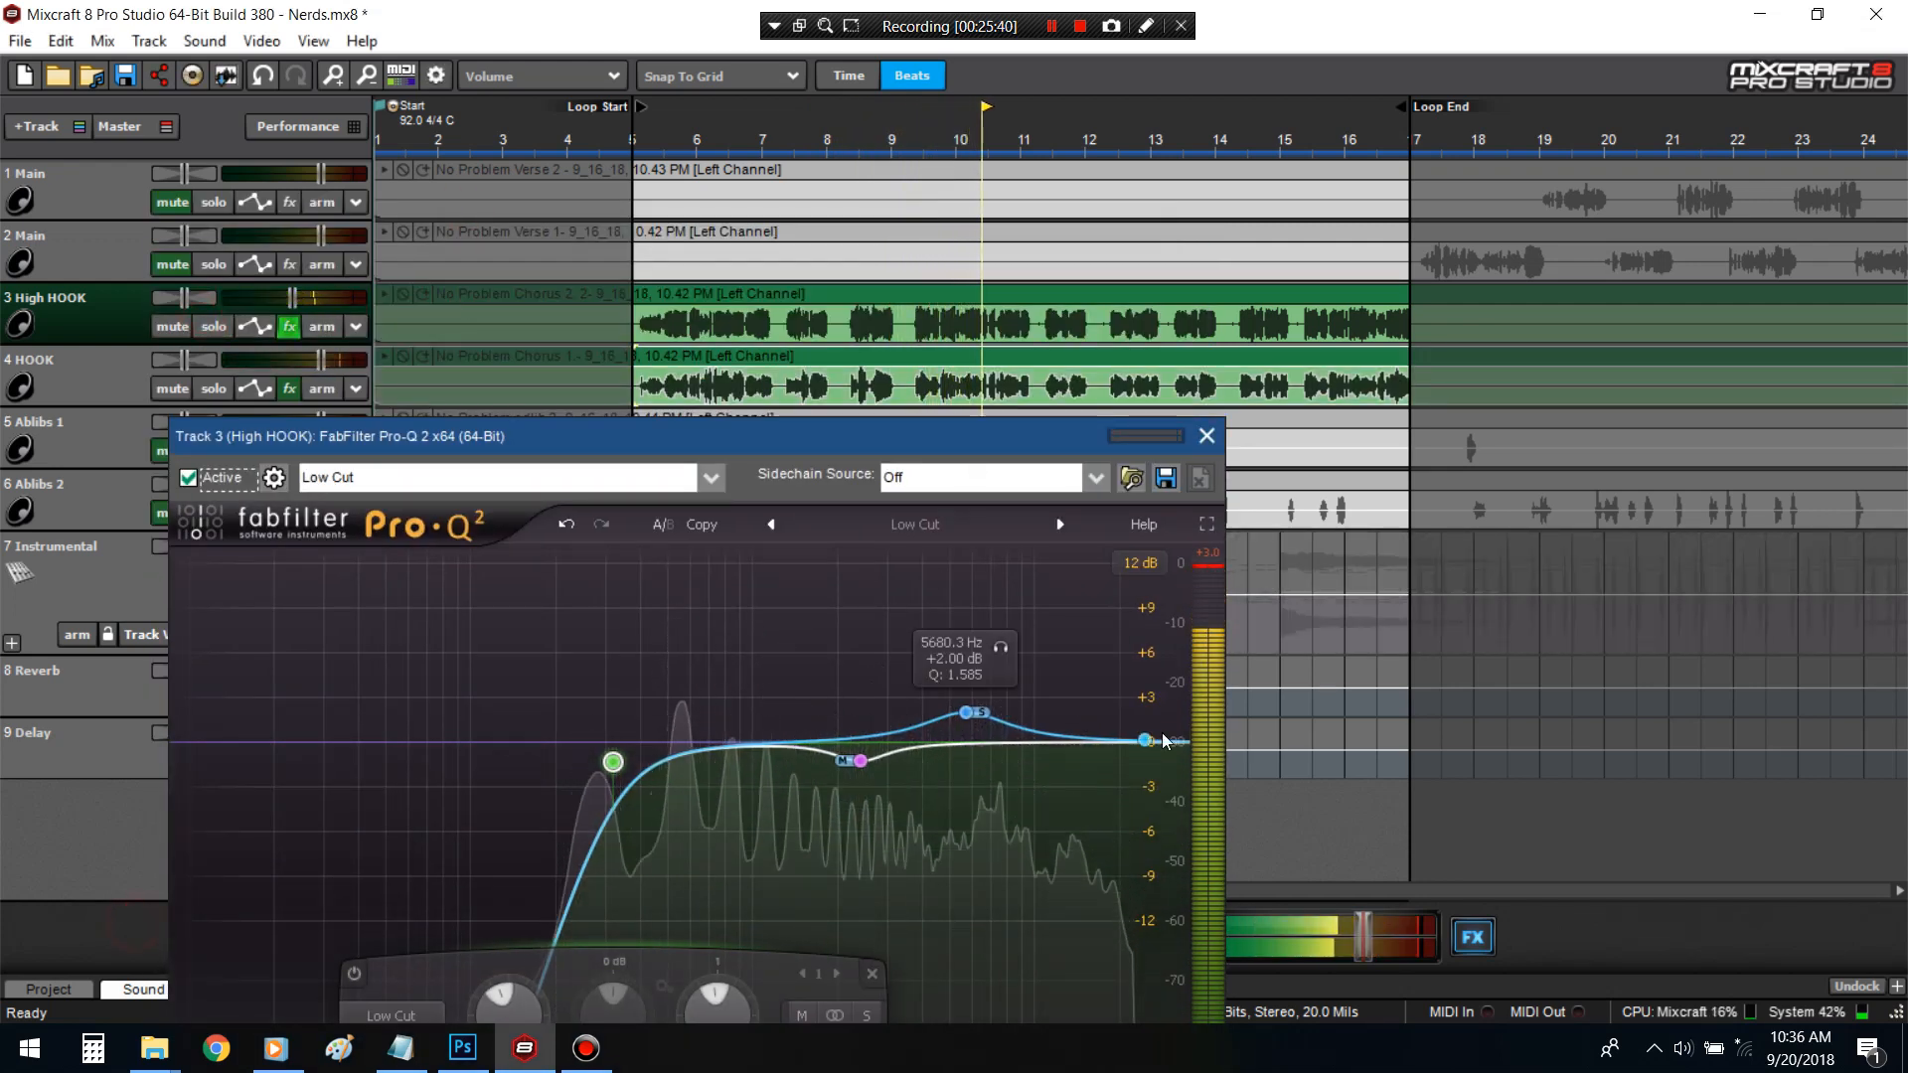
- Add a high cut band in Pro-Q 2 at about 16.3 kHz with a 24 dB/oct slope and Q of about 0.85
left_click_drag(1183, 743, 1169, 769)
left_click_drag(875, 445, 723, 141)
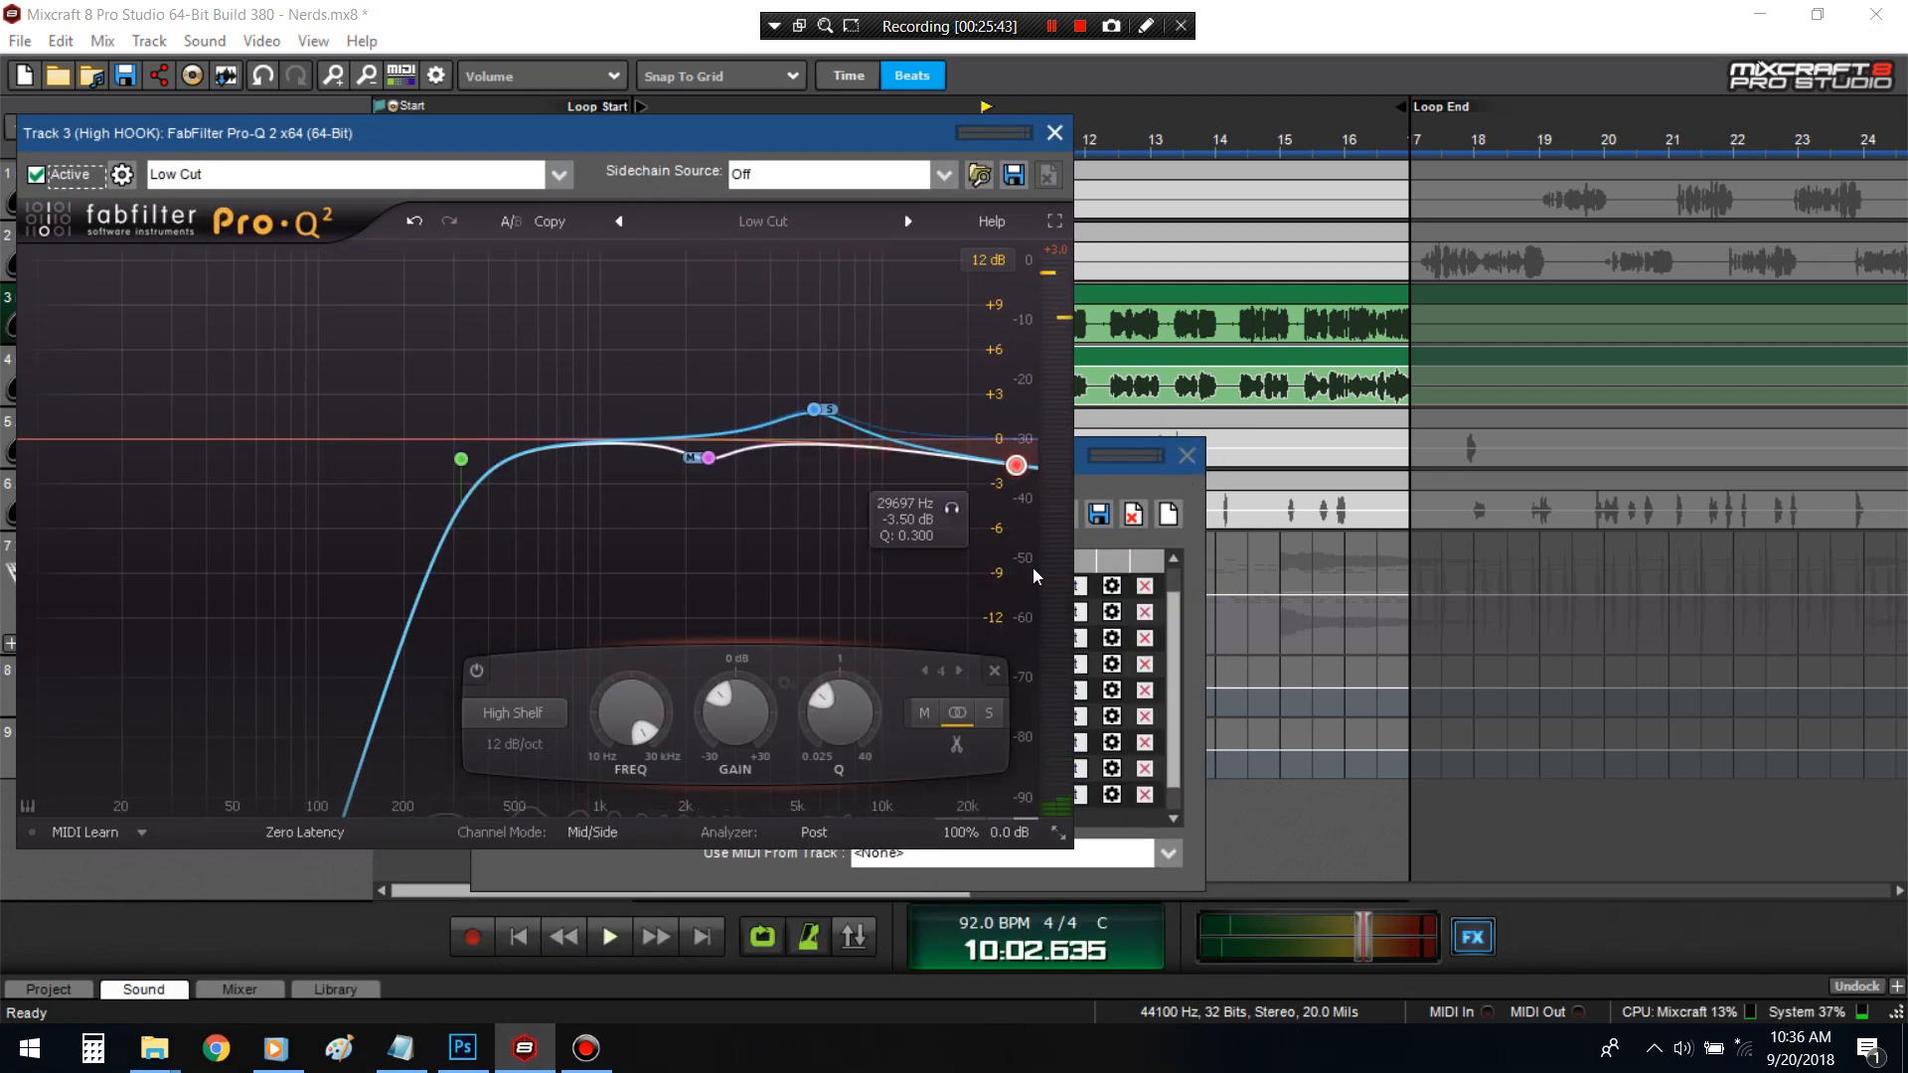
left_click(530, 714)
left_click(533, 856)
left_click(503, 745)
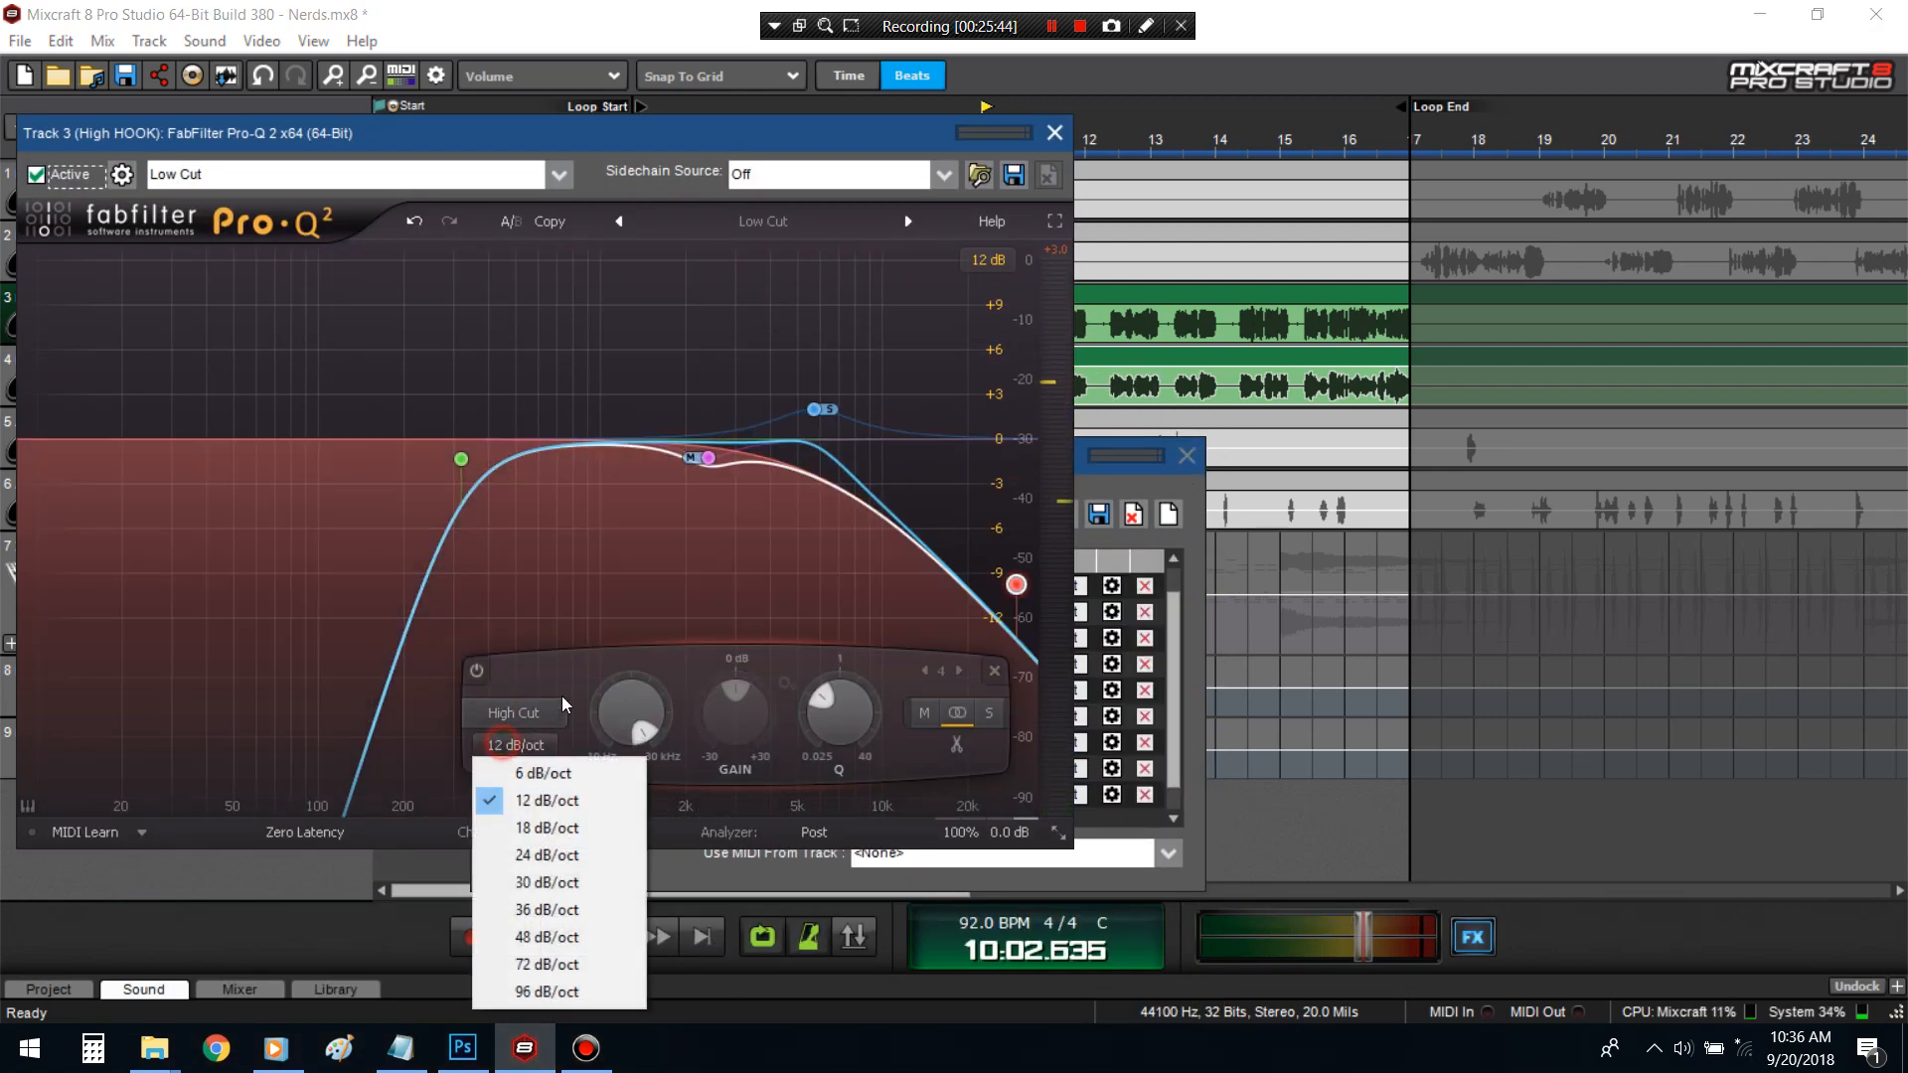
left_click(553, 856)
left_click_drag(1015, 584, 943, 458)
- Move Pro-Q 2 clear of the timeline and play High HOOK soloed from the loop start
left_click_drag(874, 131, 991, 365)
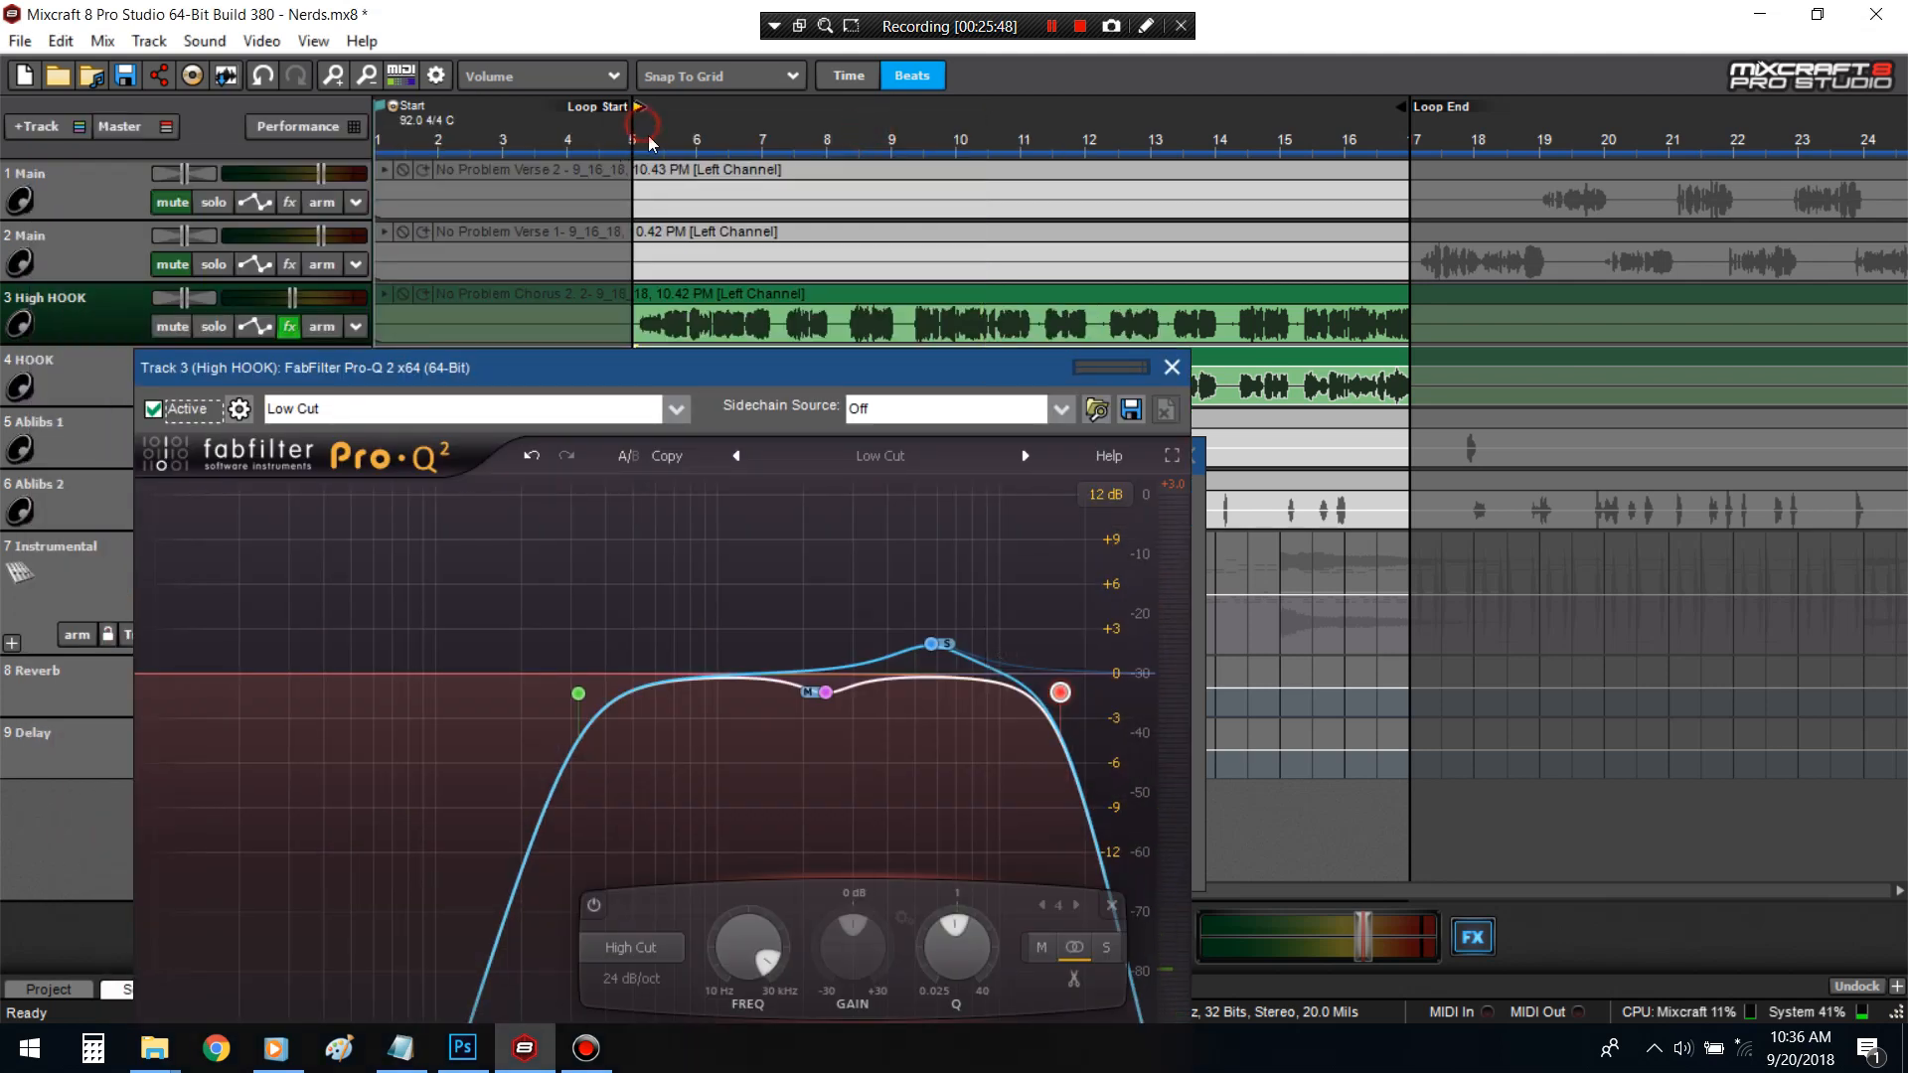
key("space")
left_click(209, 328)
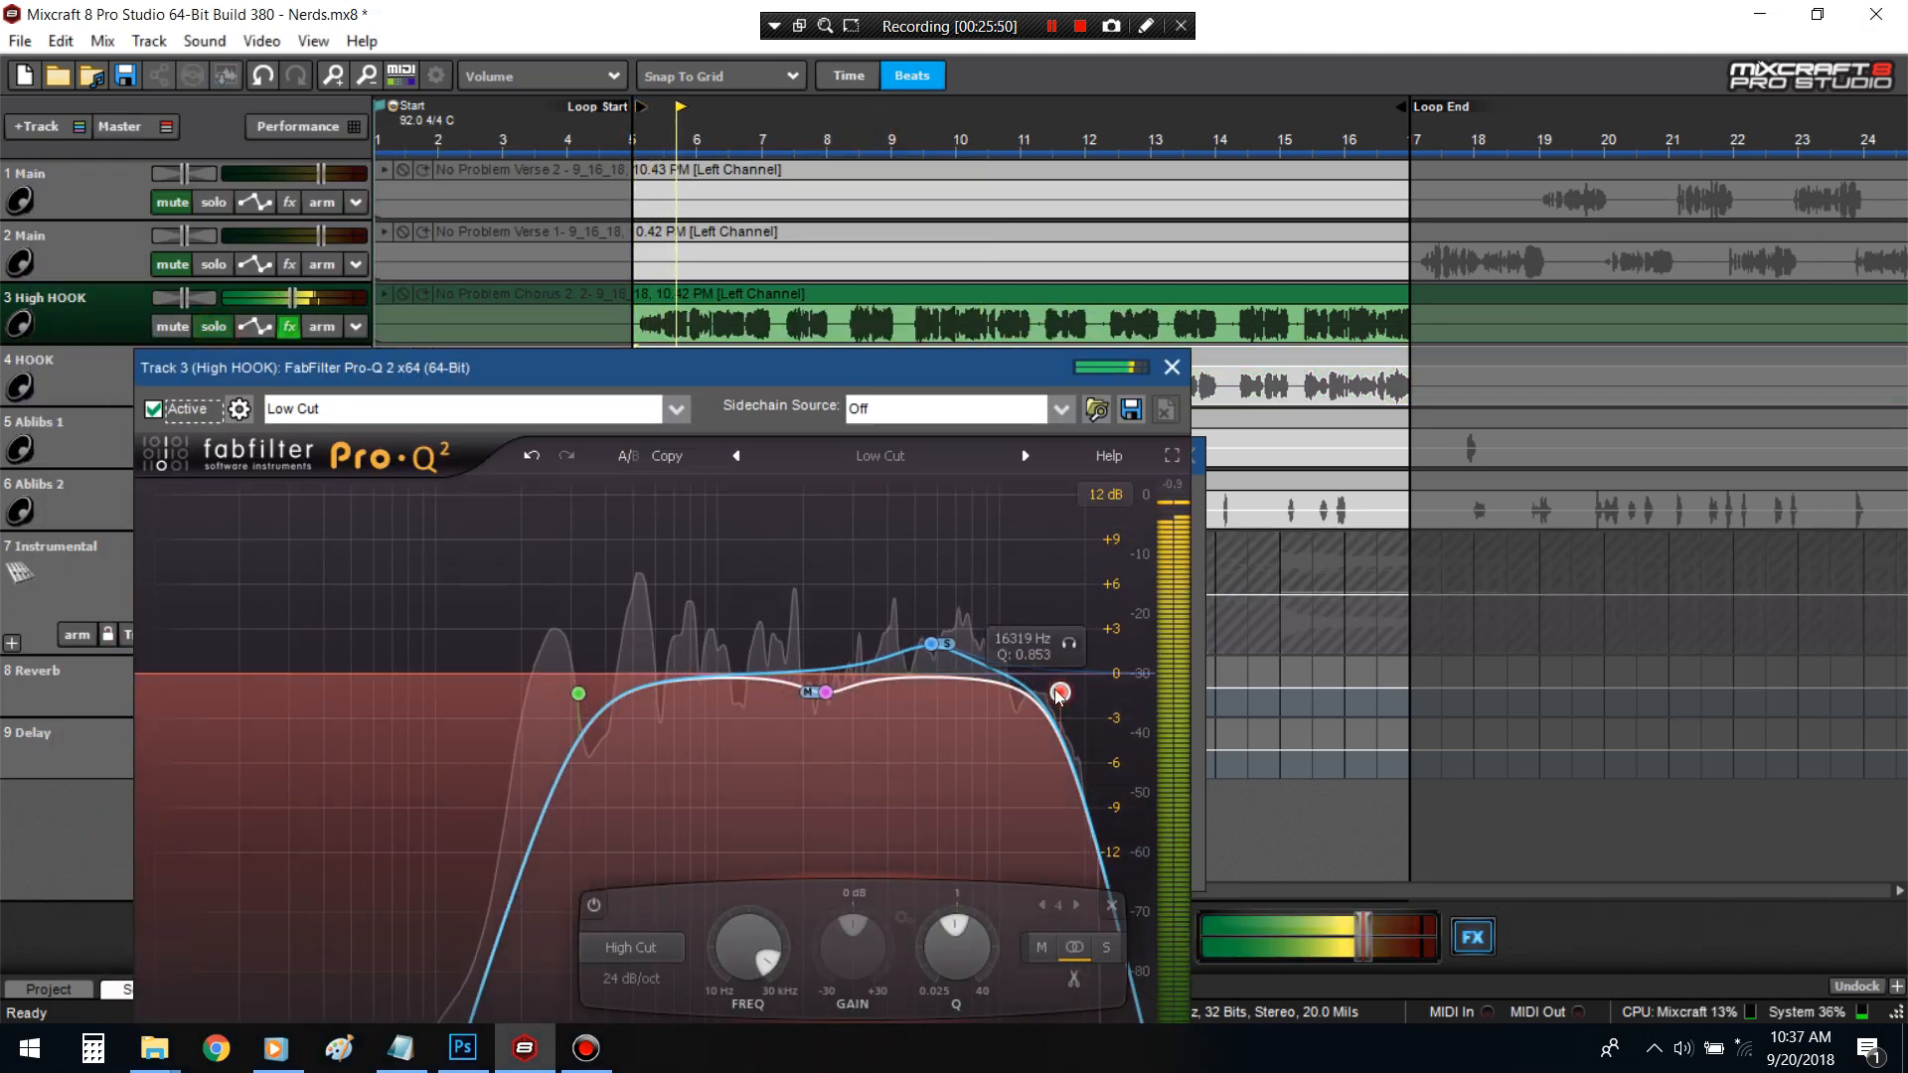
- Lower High HOOK's Pro-Q 2 high cut to about 14 kHz and low cut to about 210 Hz, and close its effect windows
left_click_drag(1060, 695, 1036, 690)
left_click_drag(579, 694, 530, 740)
mouse_move(1036, 691)
left_mouse_down()
mouse_move(1044, 712)
mouse_move(1041, 689)
left_mouse_up()
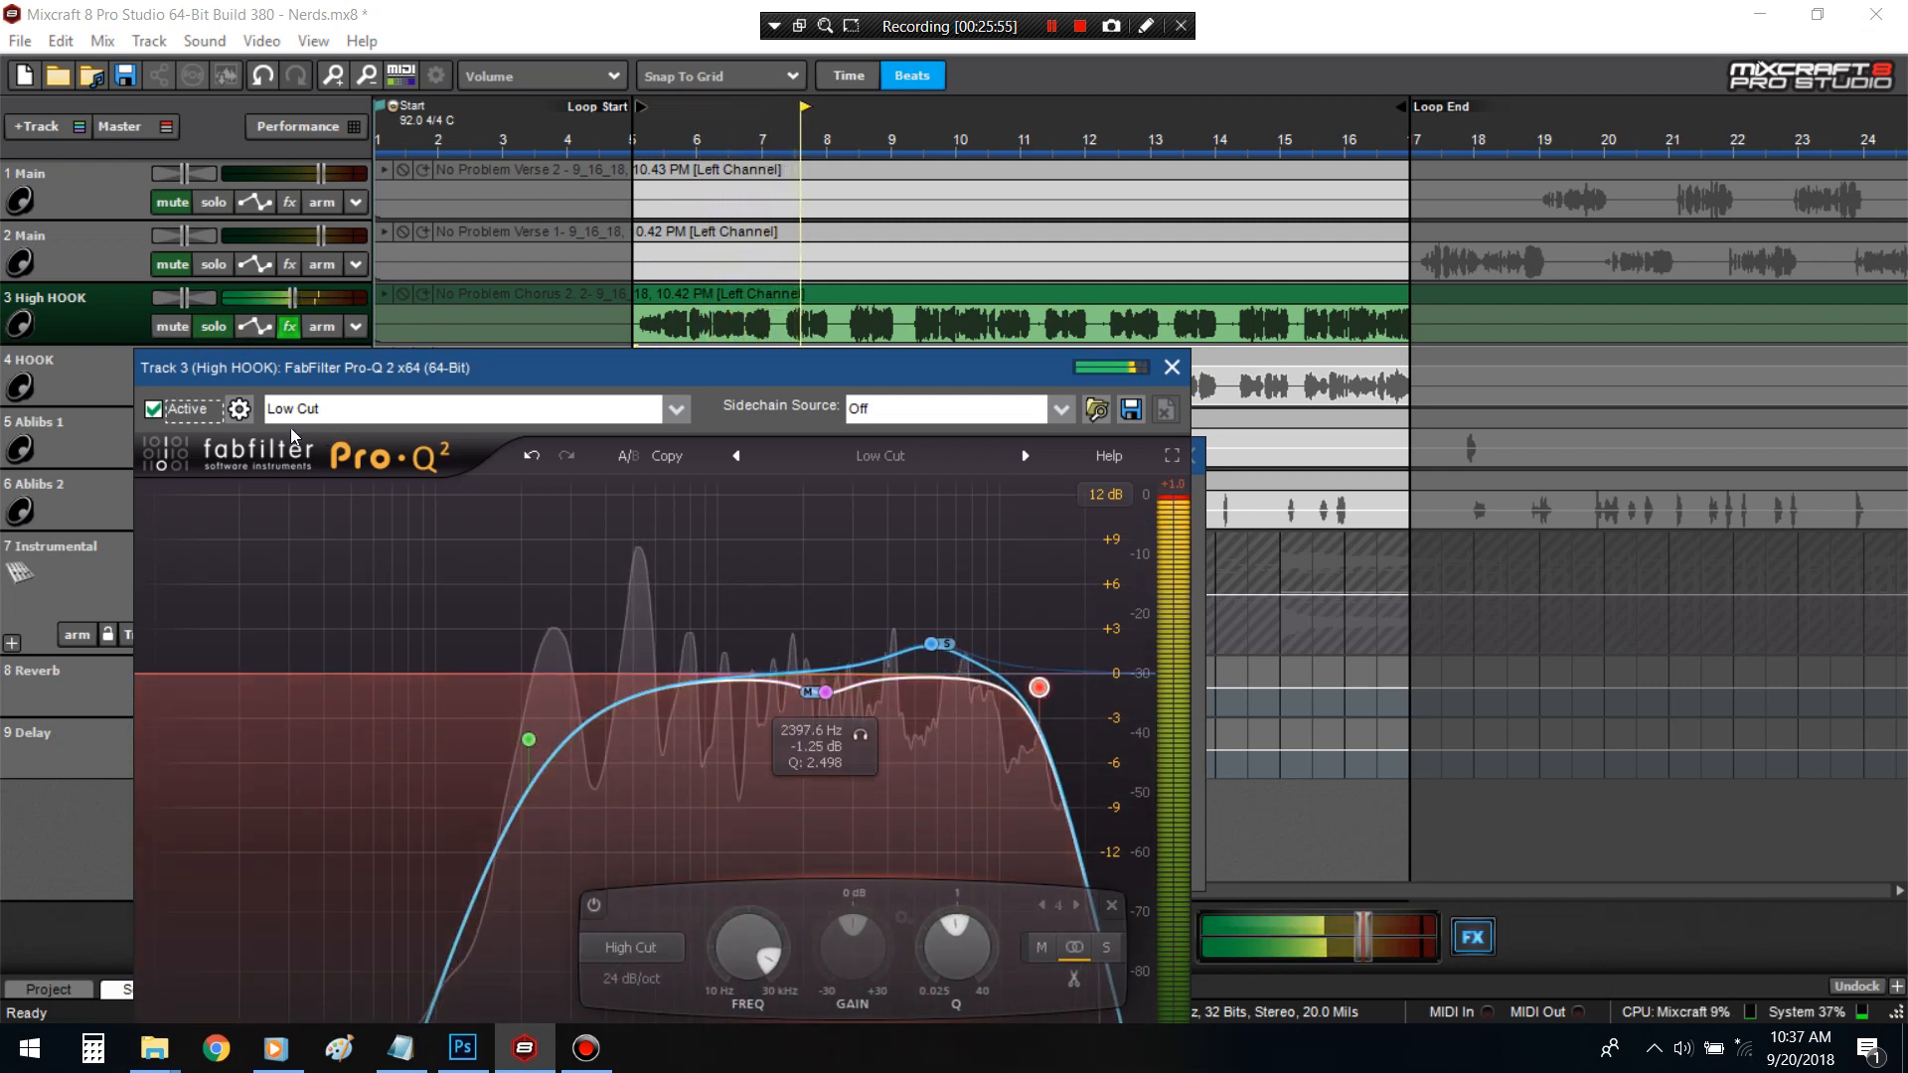
left_click(1170, 364)
left_click(1178, 449)
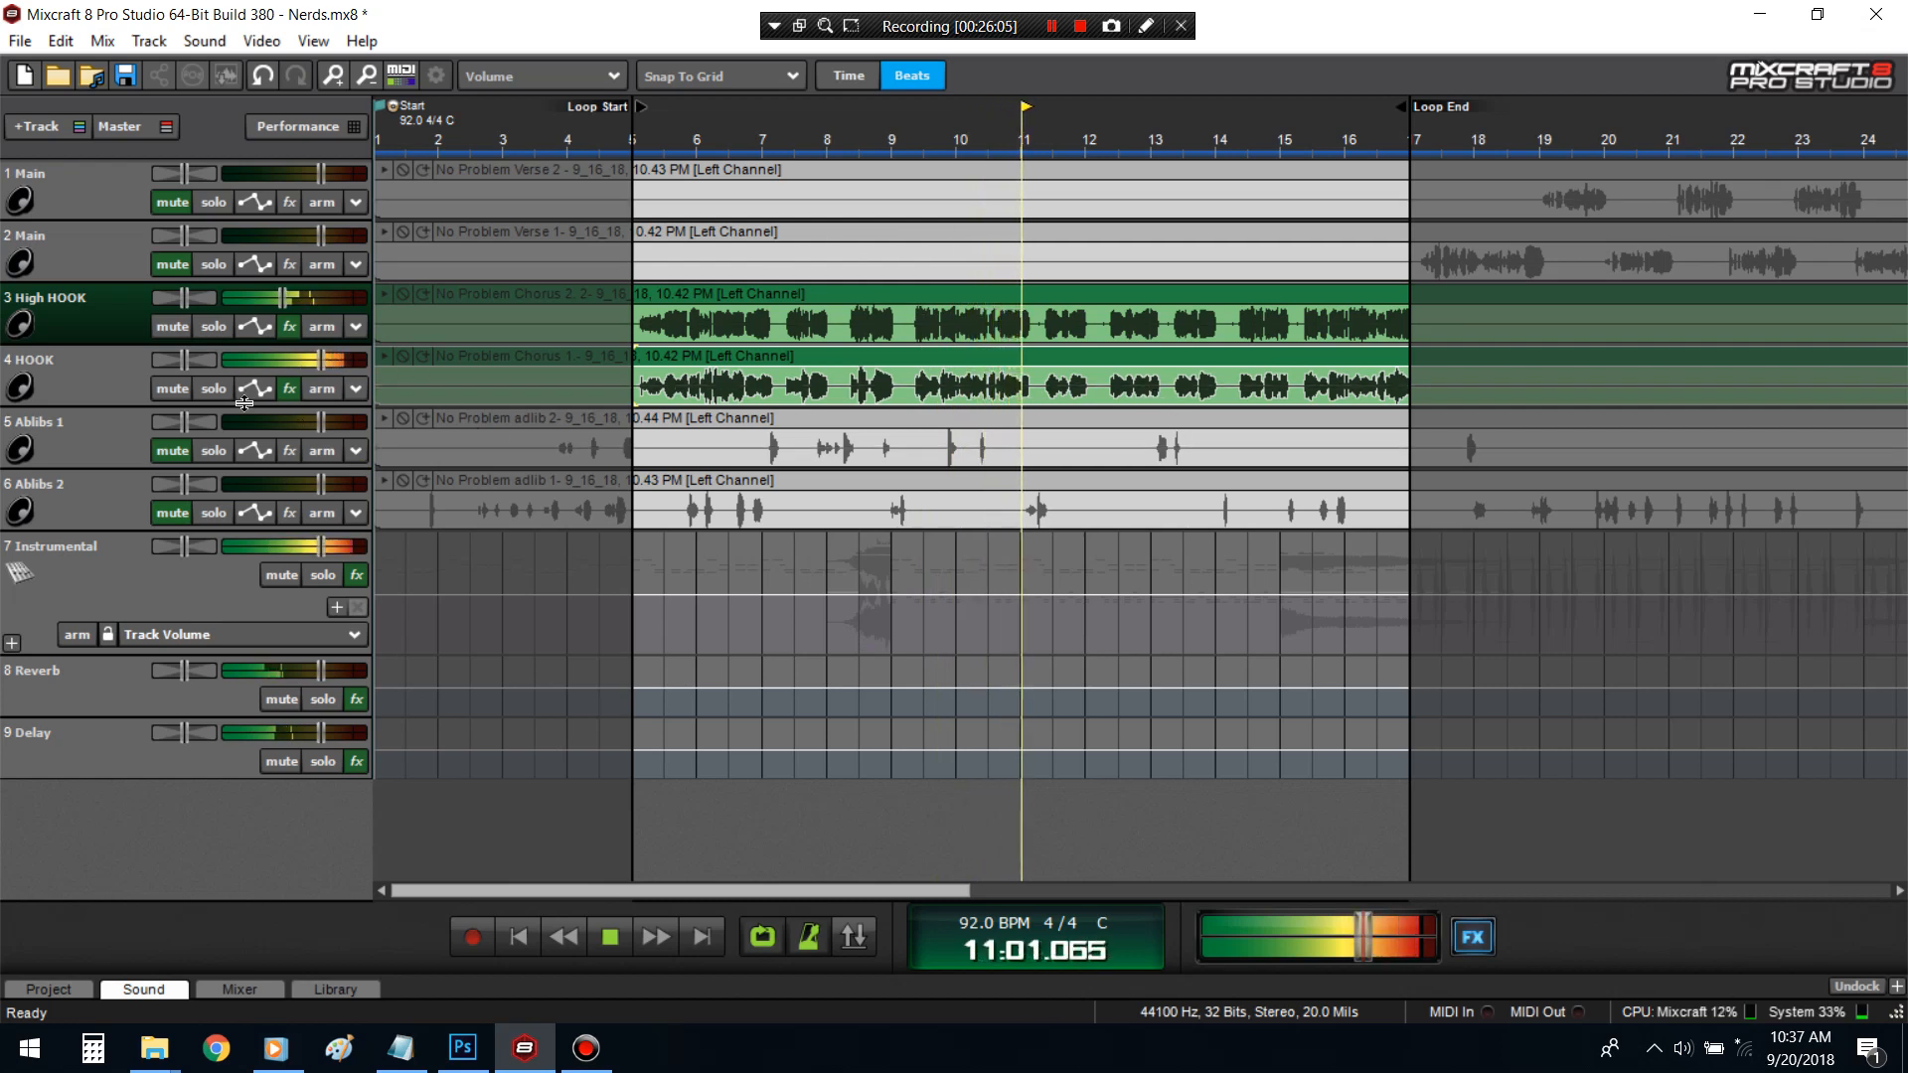
- Add FabFilter Pro-Q 2 above Limiter6 in HOOK's effect chain and open it clear of the timeline
left_click(290, 389)
left_click(860, 700)
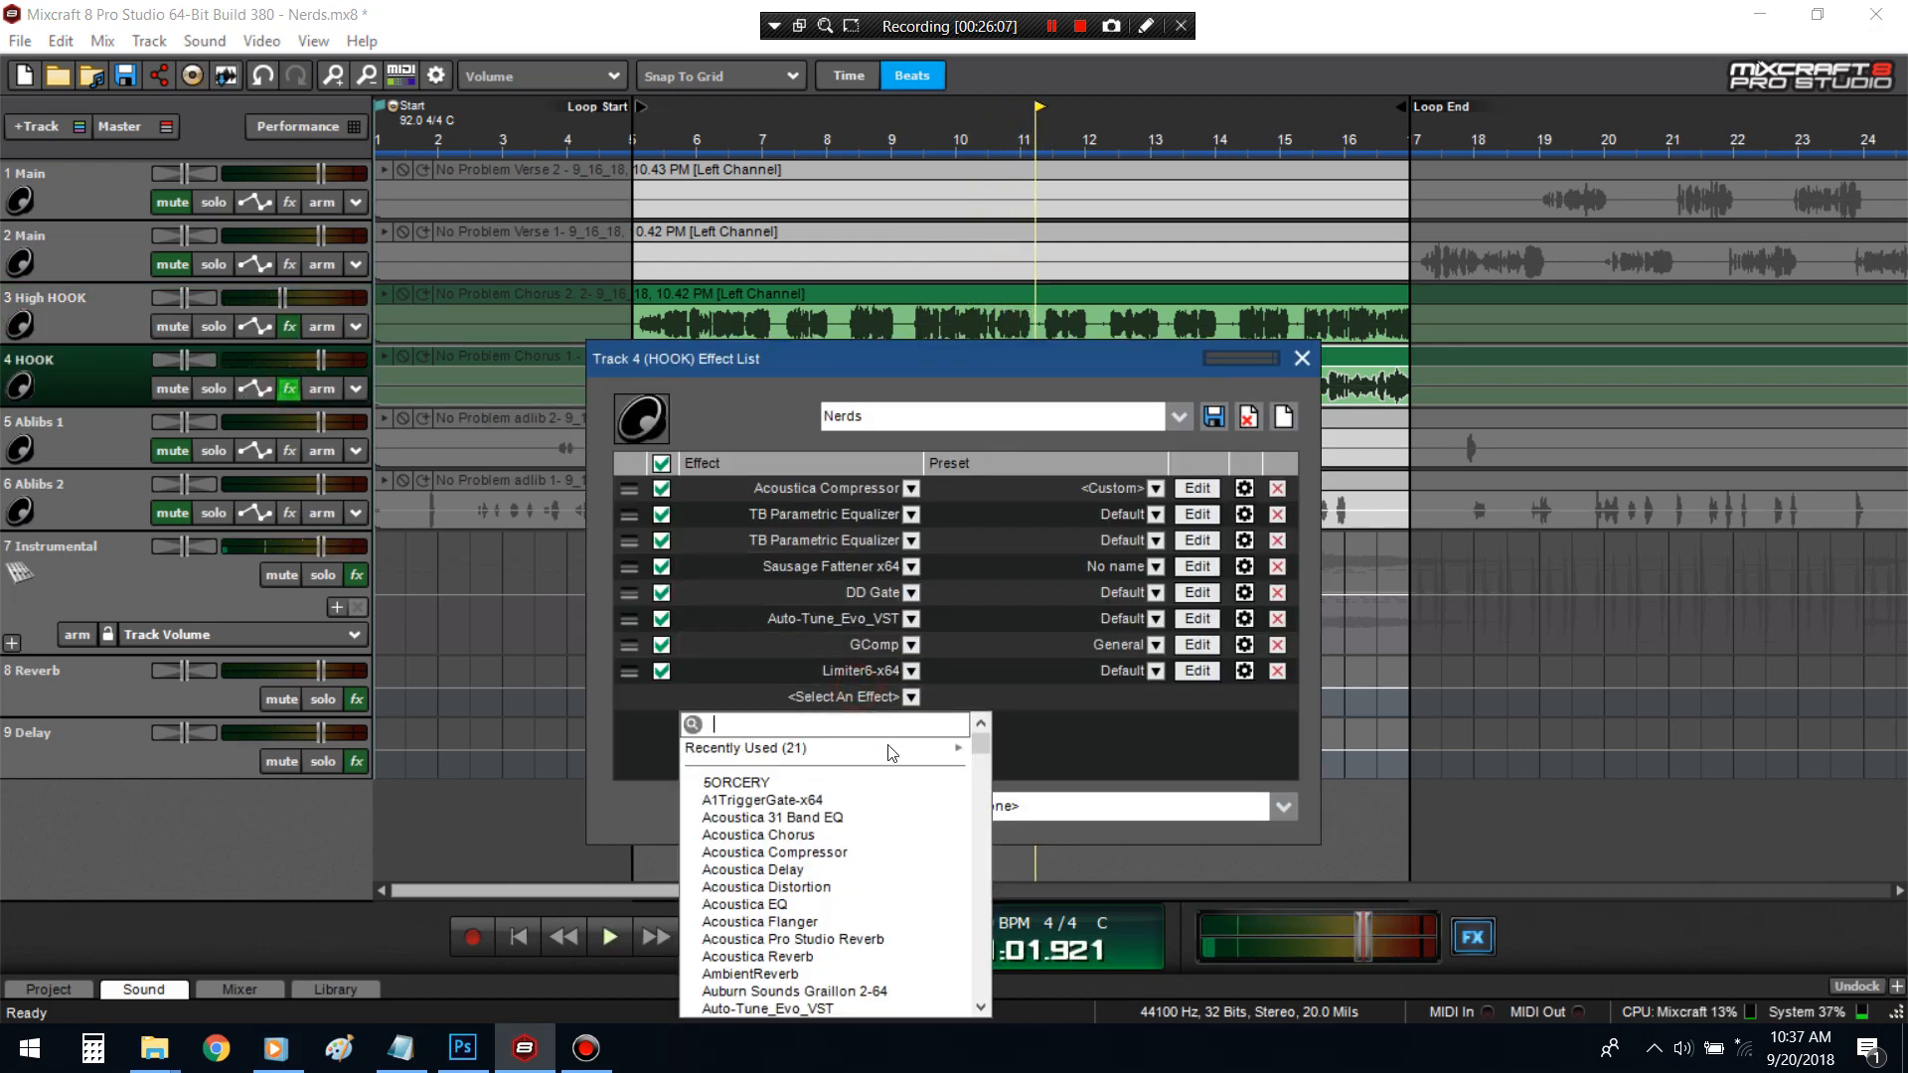
left_click(895, 755)
left_click(1062, 664)
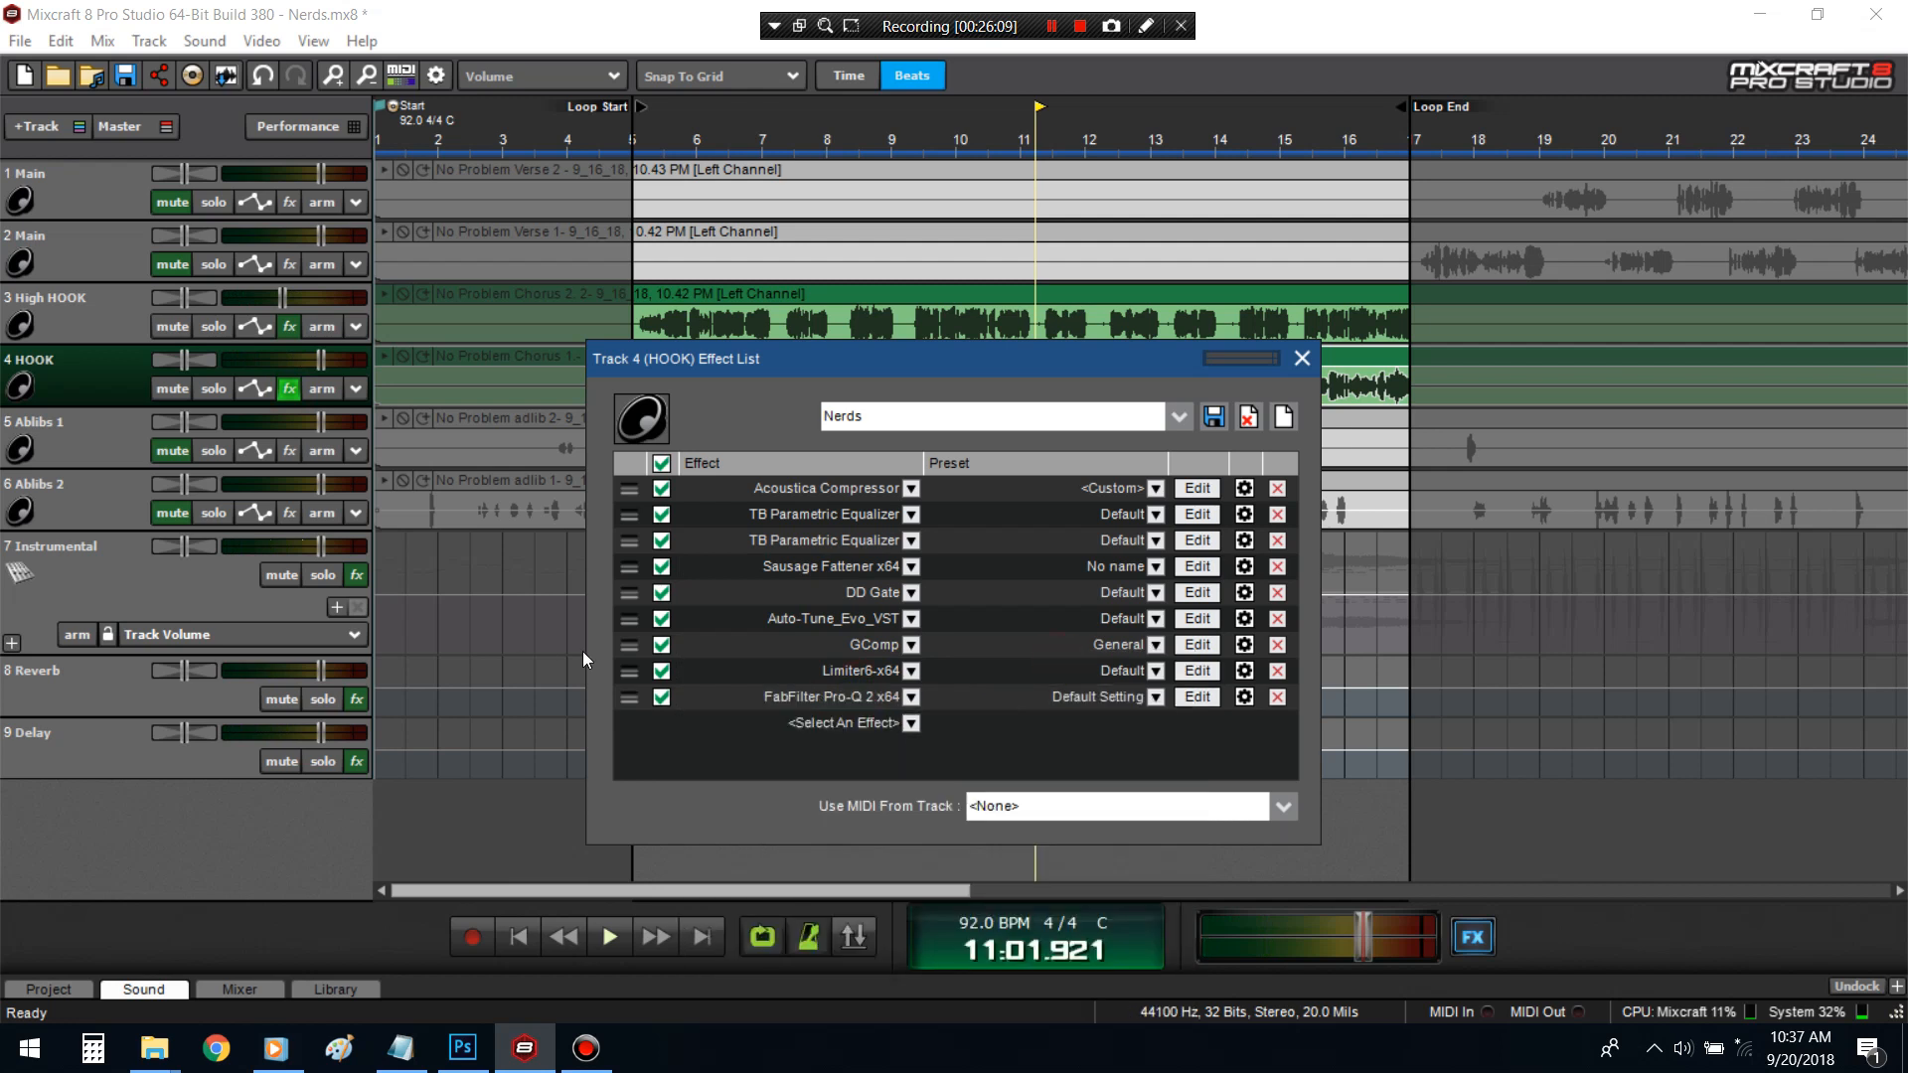
left_click_drag(636, 671, 636, 699)
left_click(1198, 671)
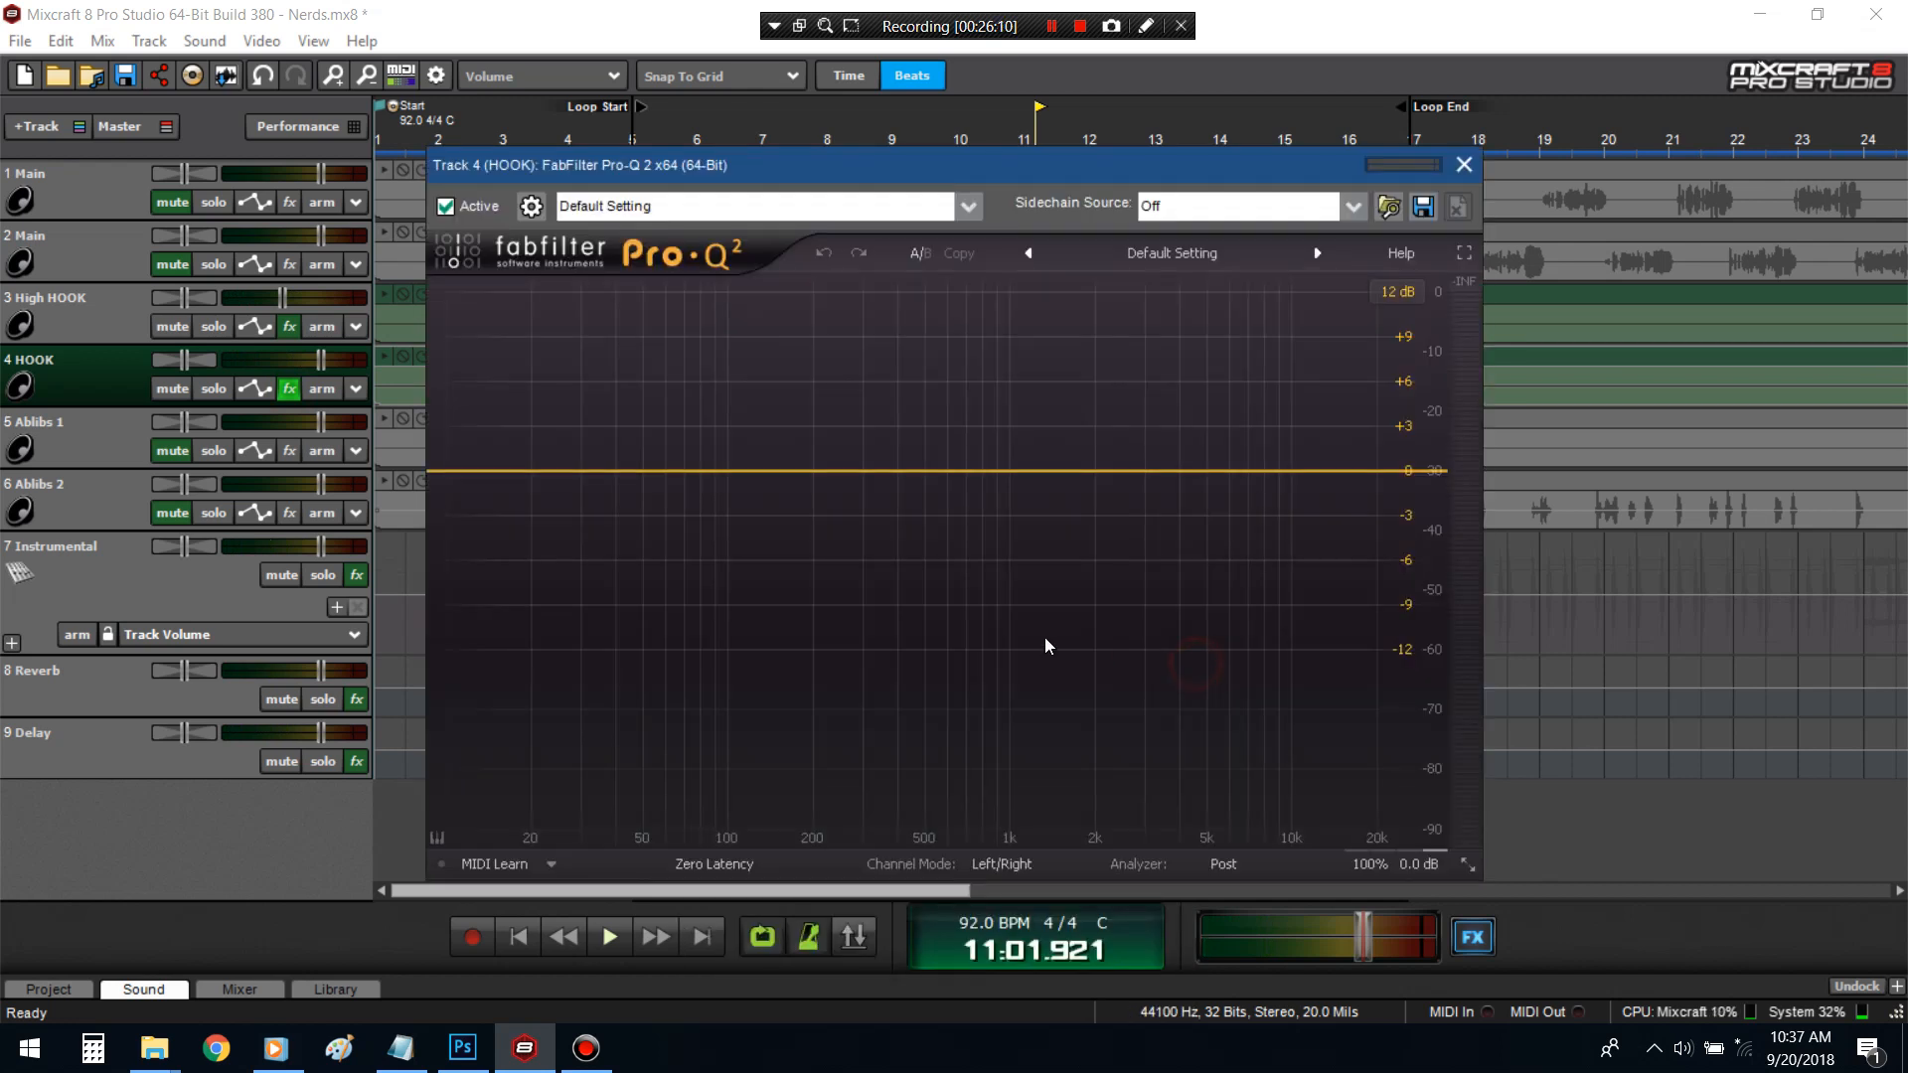
left_click_drag(919, 171, 916, 285)
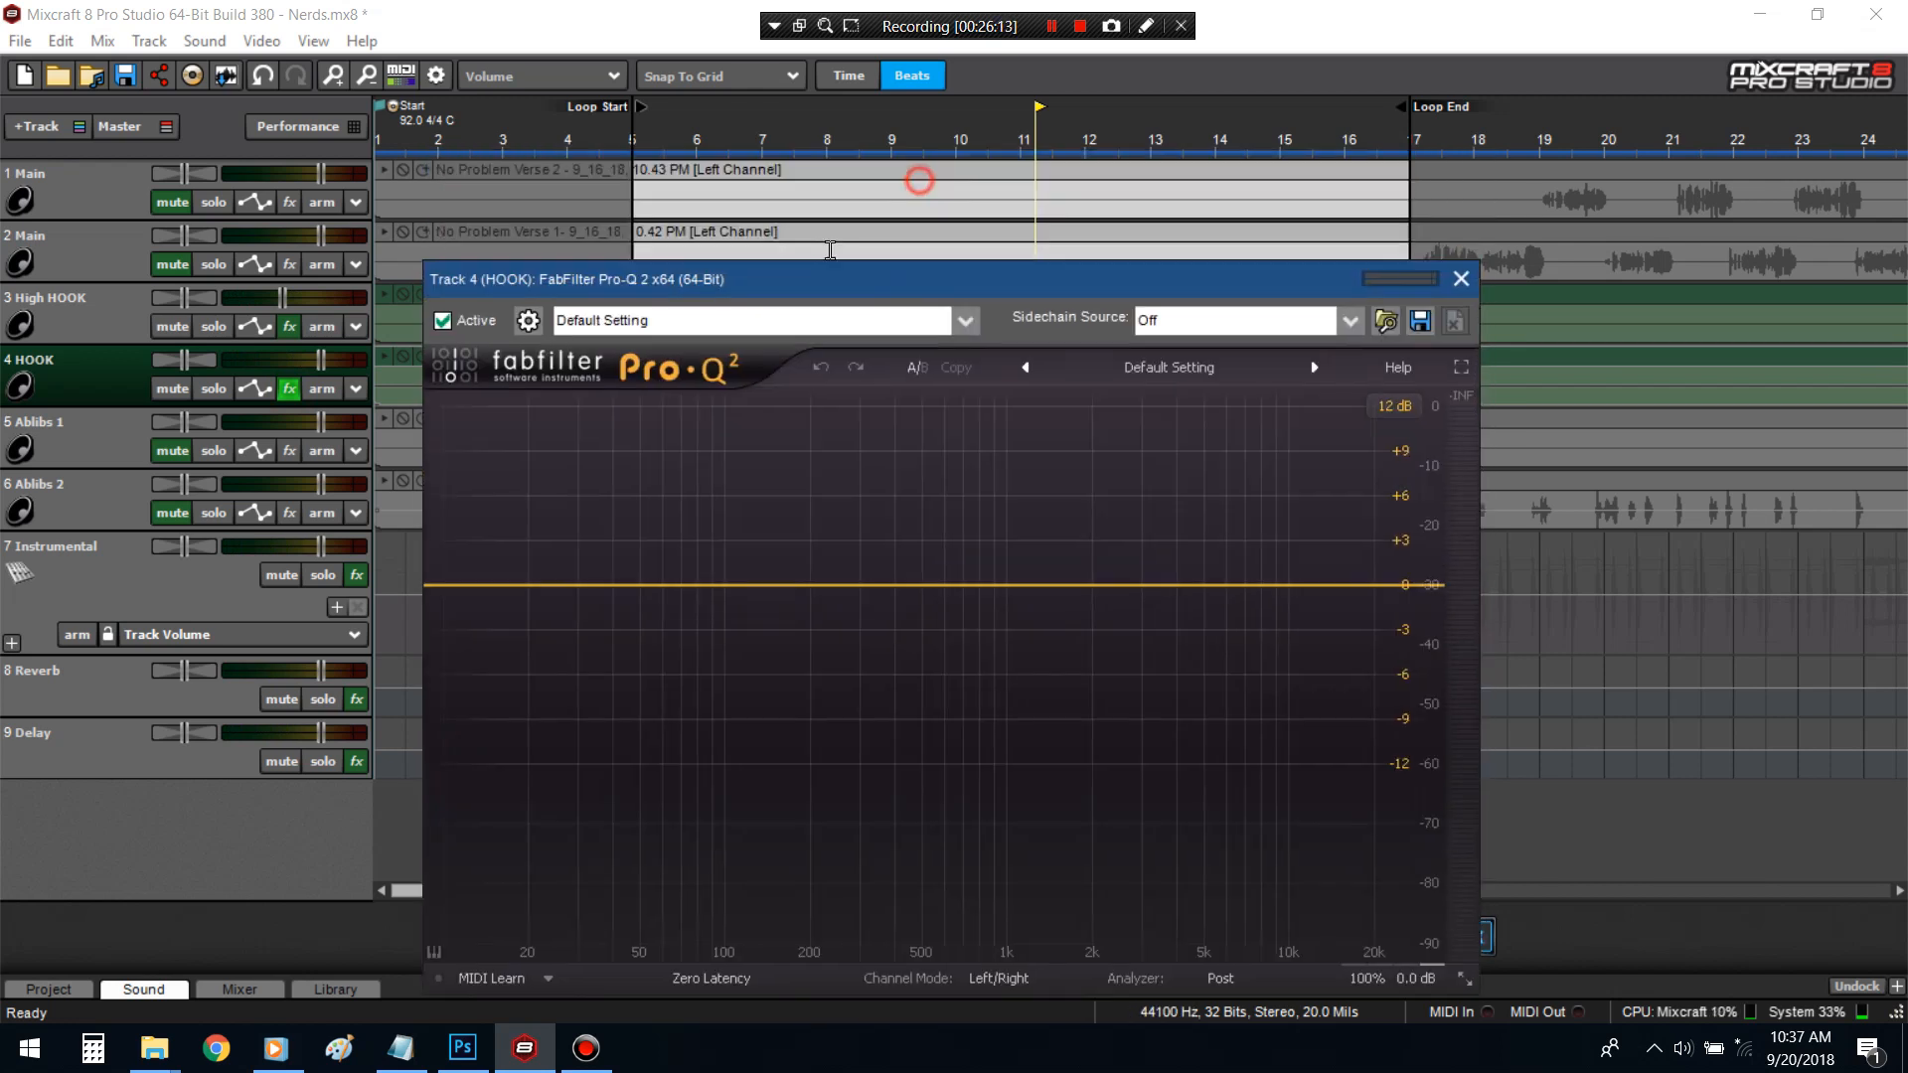
- During playback, load the Low Cut preset in HOOK's Pro-Q 2 and set the cut to about 151 Hz at 24 dB/oct
key("space")
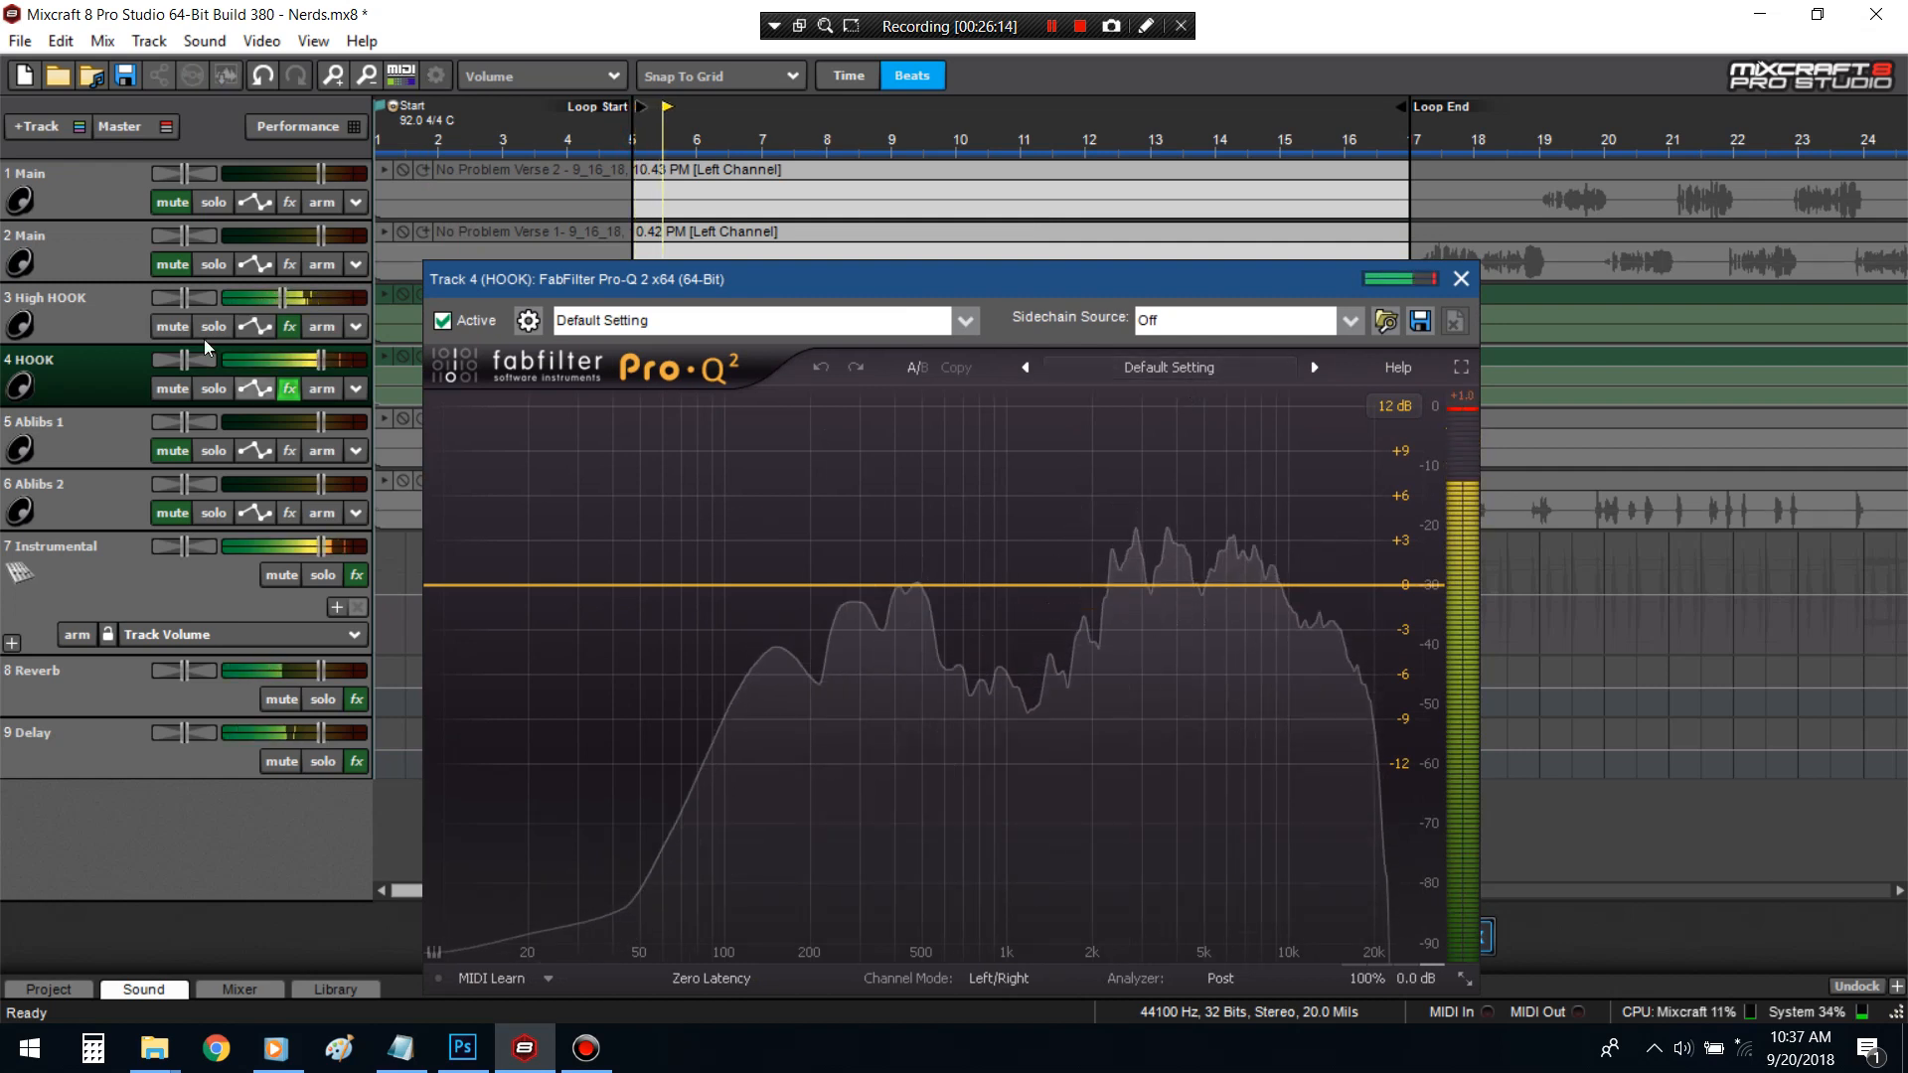
left_click(1151, 379)
left_click(1136, 813)
left_click(1176, 373)
left_click(1160, 775)
left_click_drag(641, 585, 776, 589)
left_click(538, 894)
left_click(554, 750)
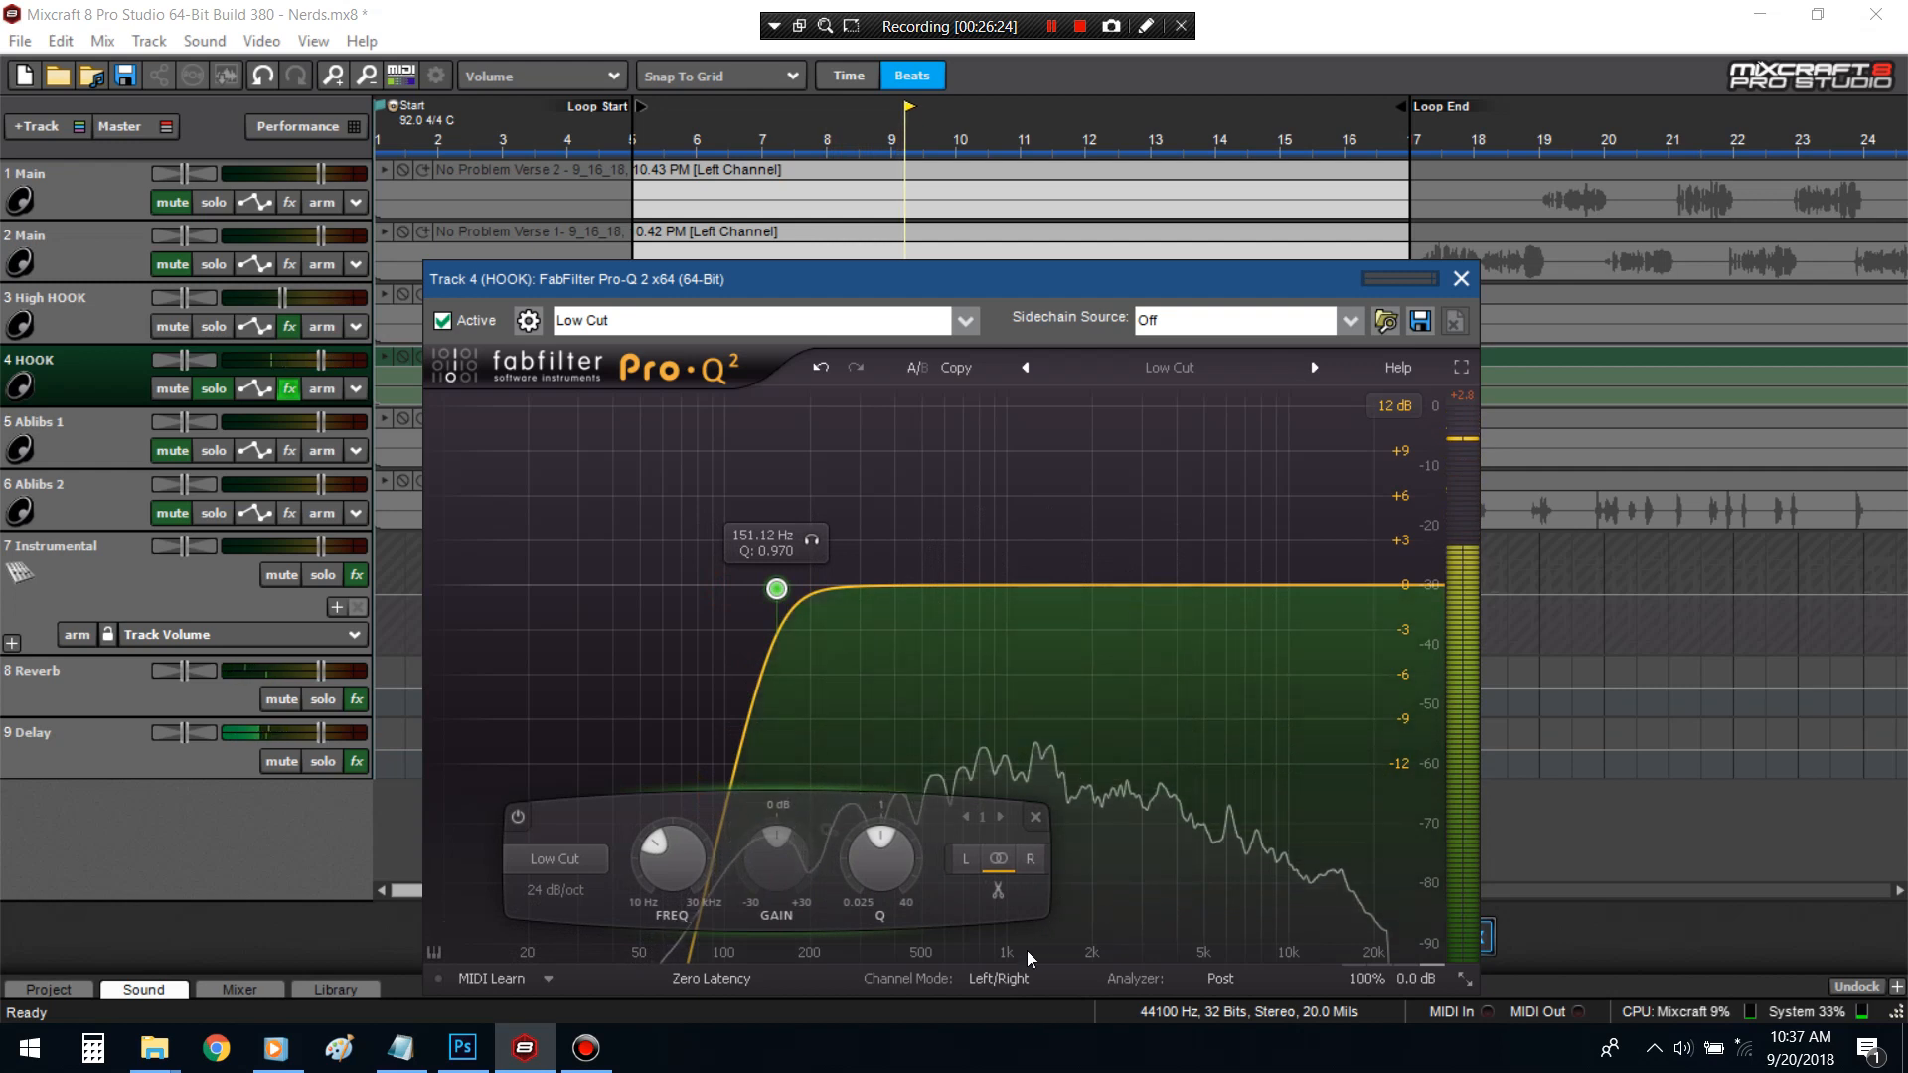
- Switch HOOK's Pro-Q 2 to Mid/Side and add a mid bell at about 2600 Hz, -0.76 dB, with Q about 3.2
left_click(999, 978)
left_click(1033, 977)
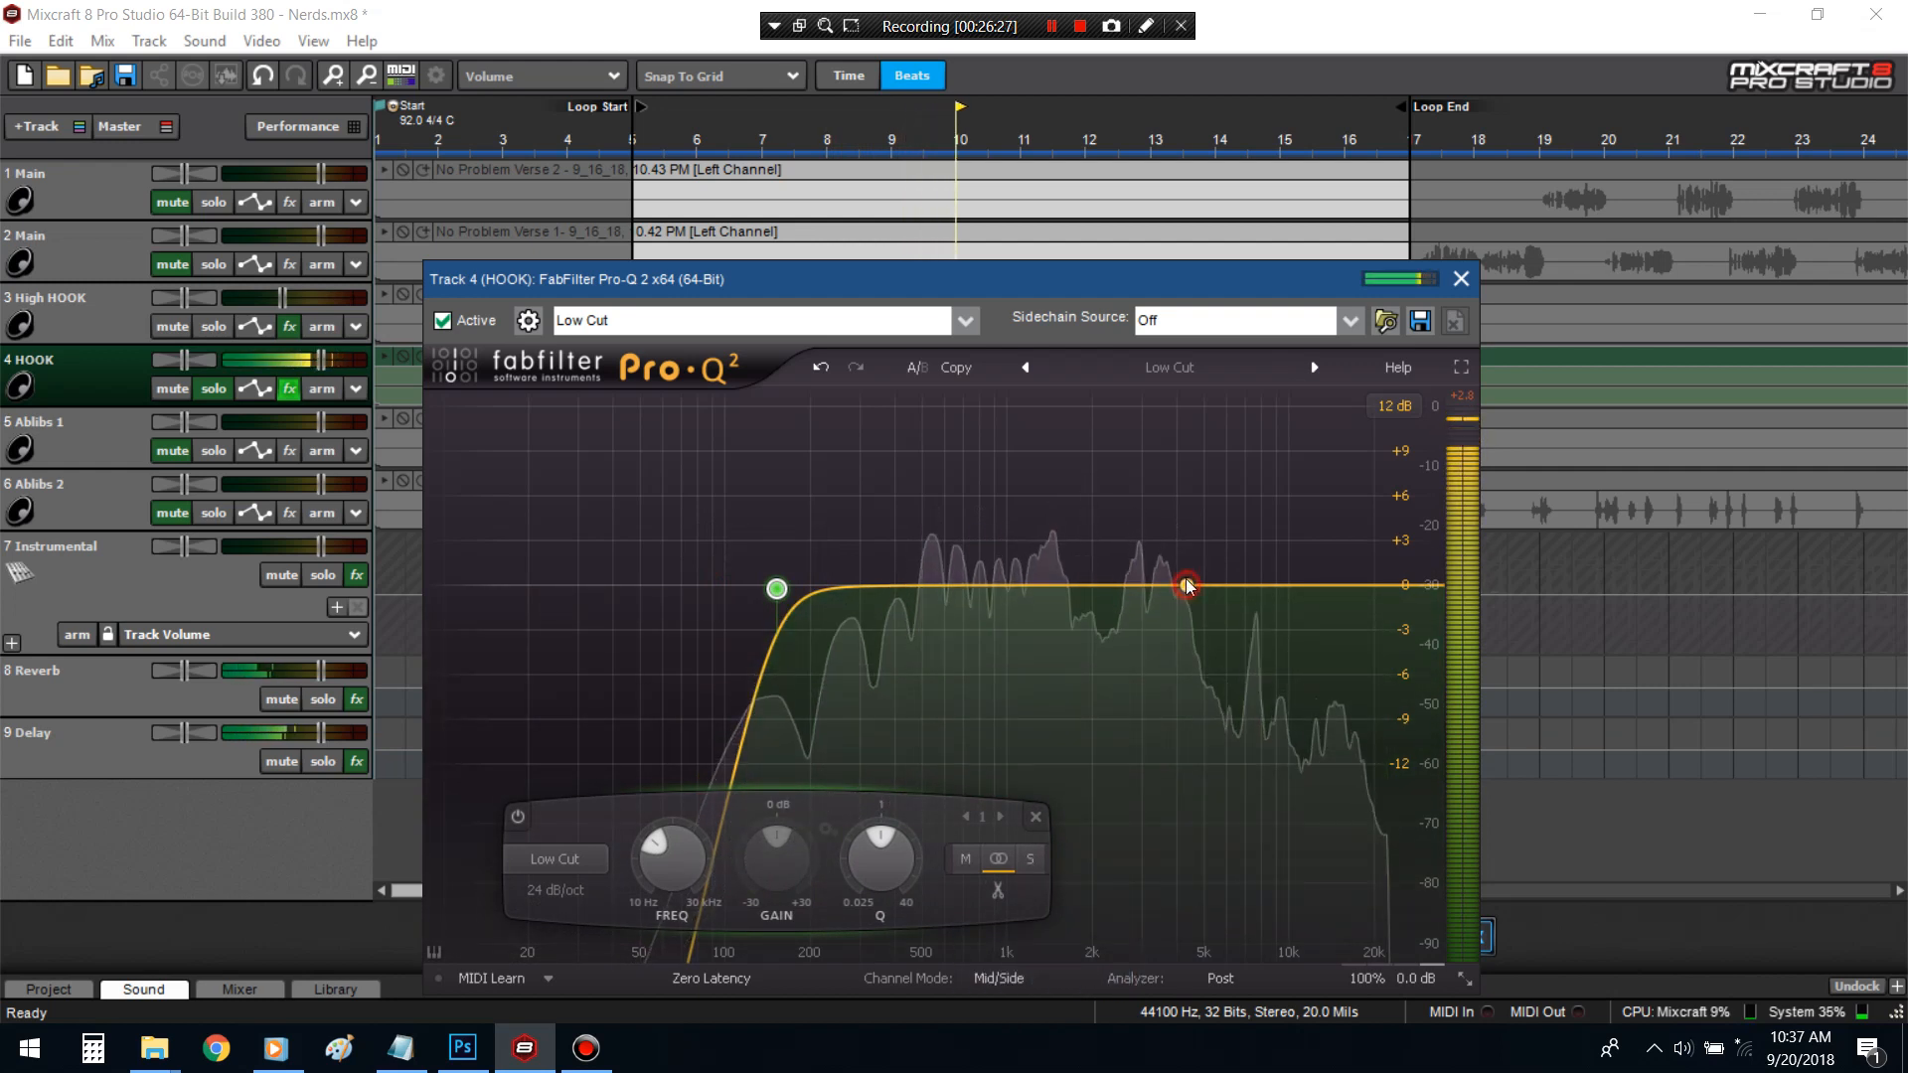
left_click_drag(1180, 584, 1174, 546)
right_click(1174, 546)
mouse_move(1282, 652)
left_click(1415, 655)
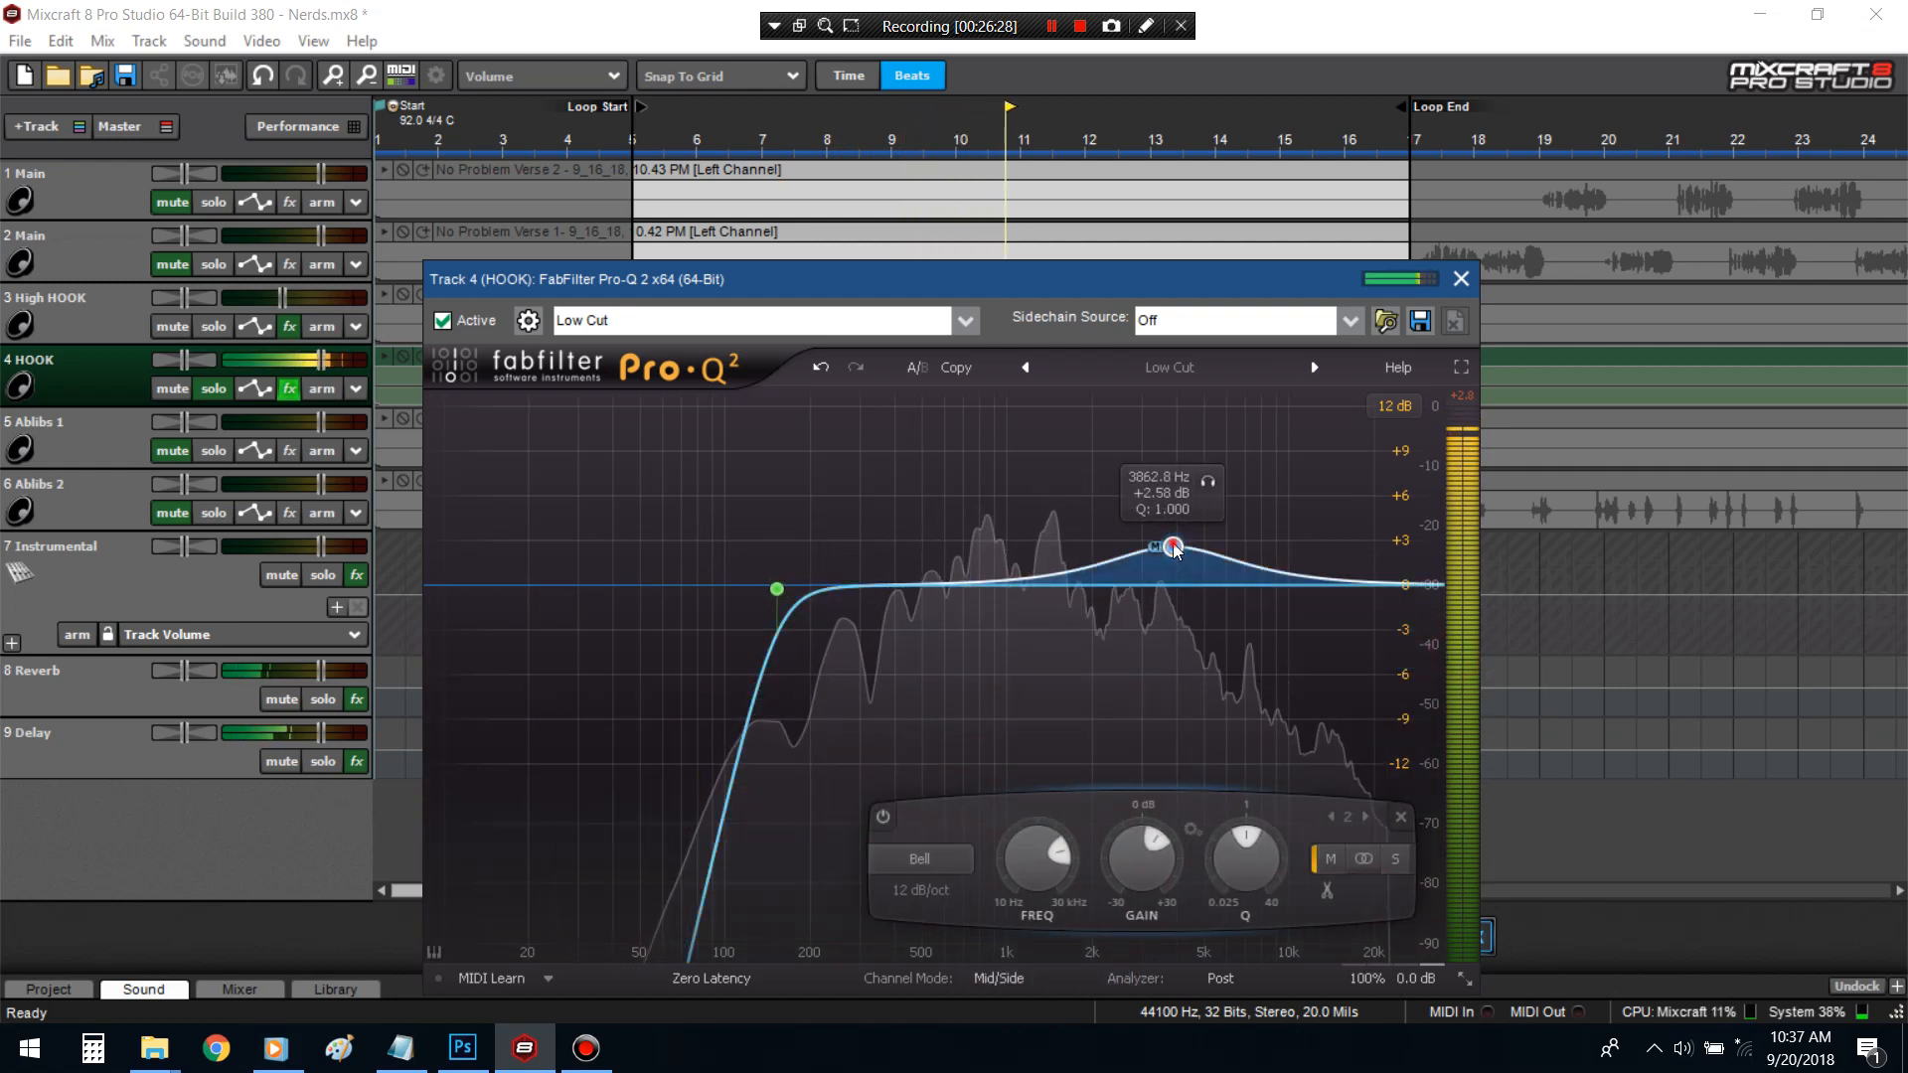
scroll(1174, 546, "up", 5)
left_click_drag(1175, 546, 1125, 513)
scroll(1132, 507, "up", 5)
scroll(1158, 831, "down", 6)
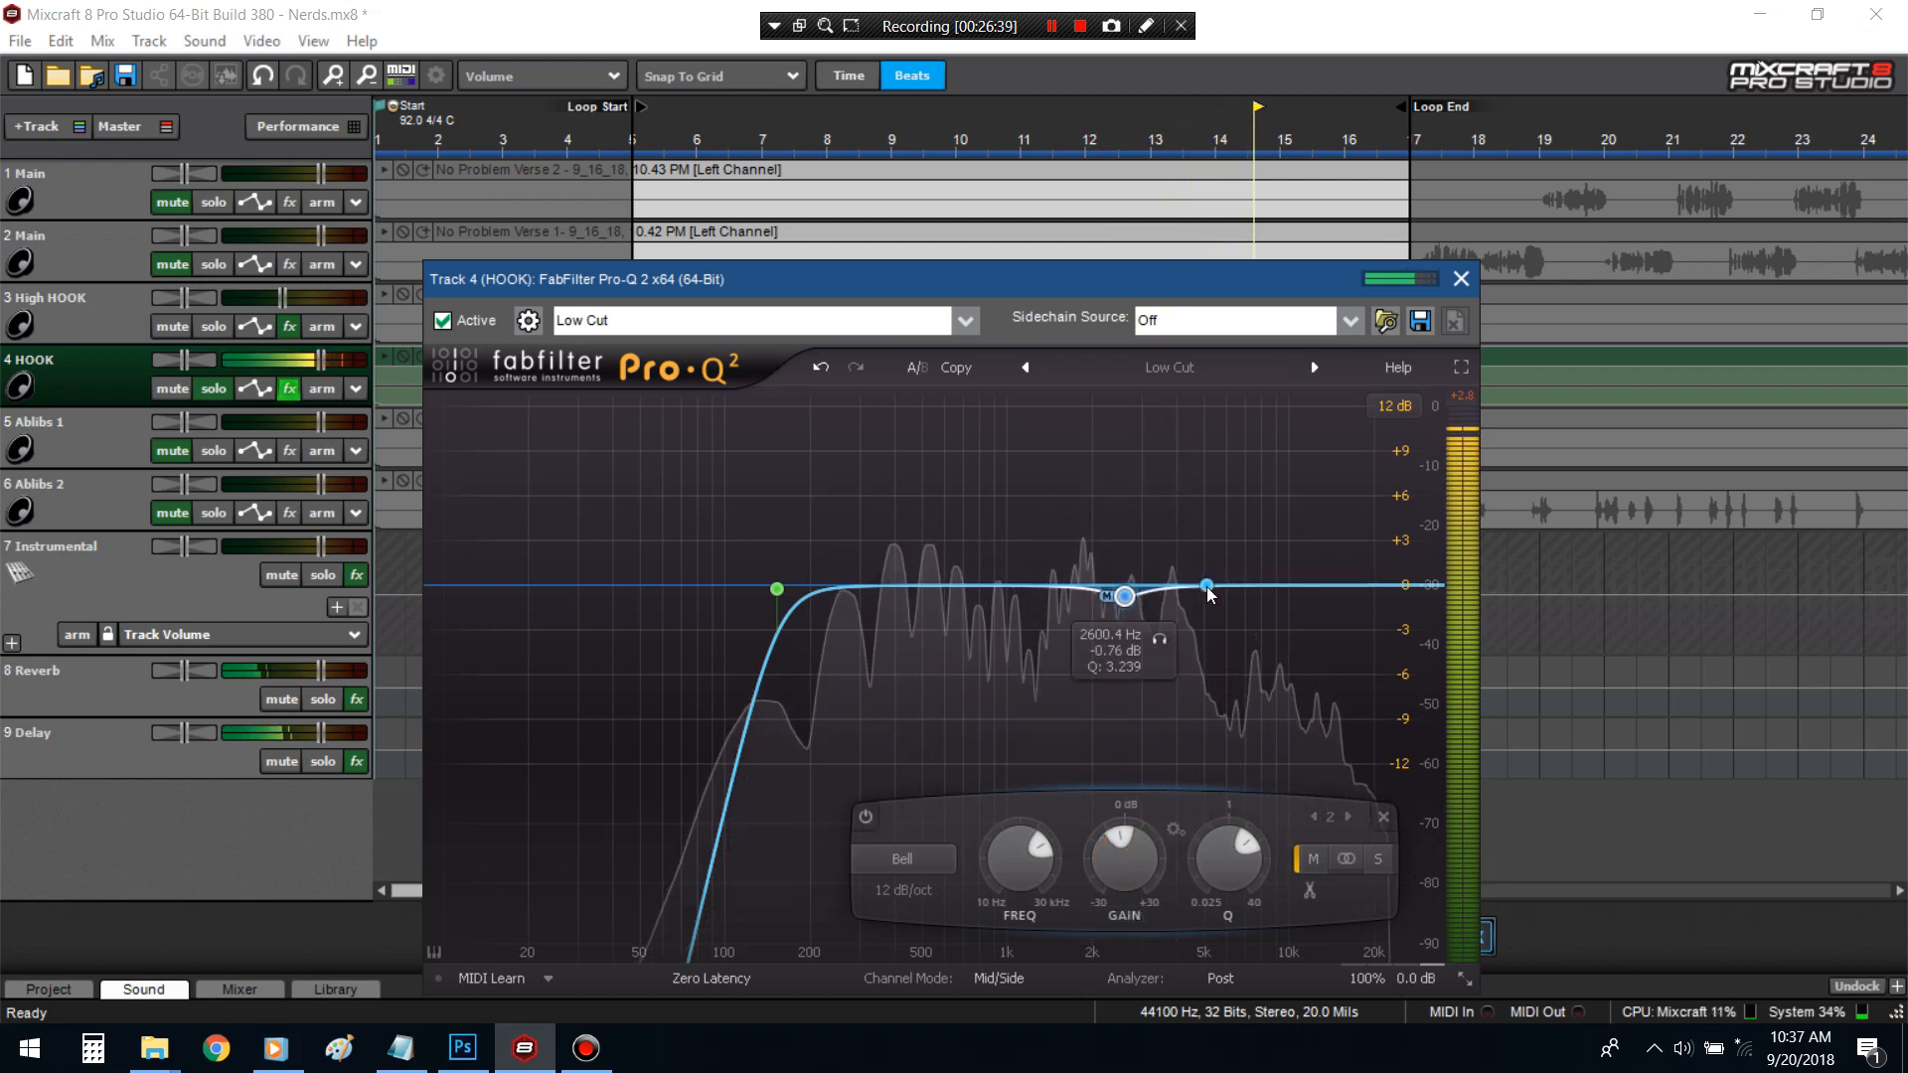
- Add a mid bell boost in HOOK's Pro-Q 2 at about 5345 Hz with +2.25 dB gain and Q about 3.1
double_click(1213, 553)
right_click(1213, 554)
mouse_move(1361, 651)
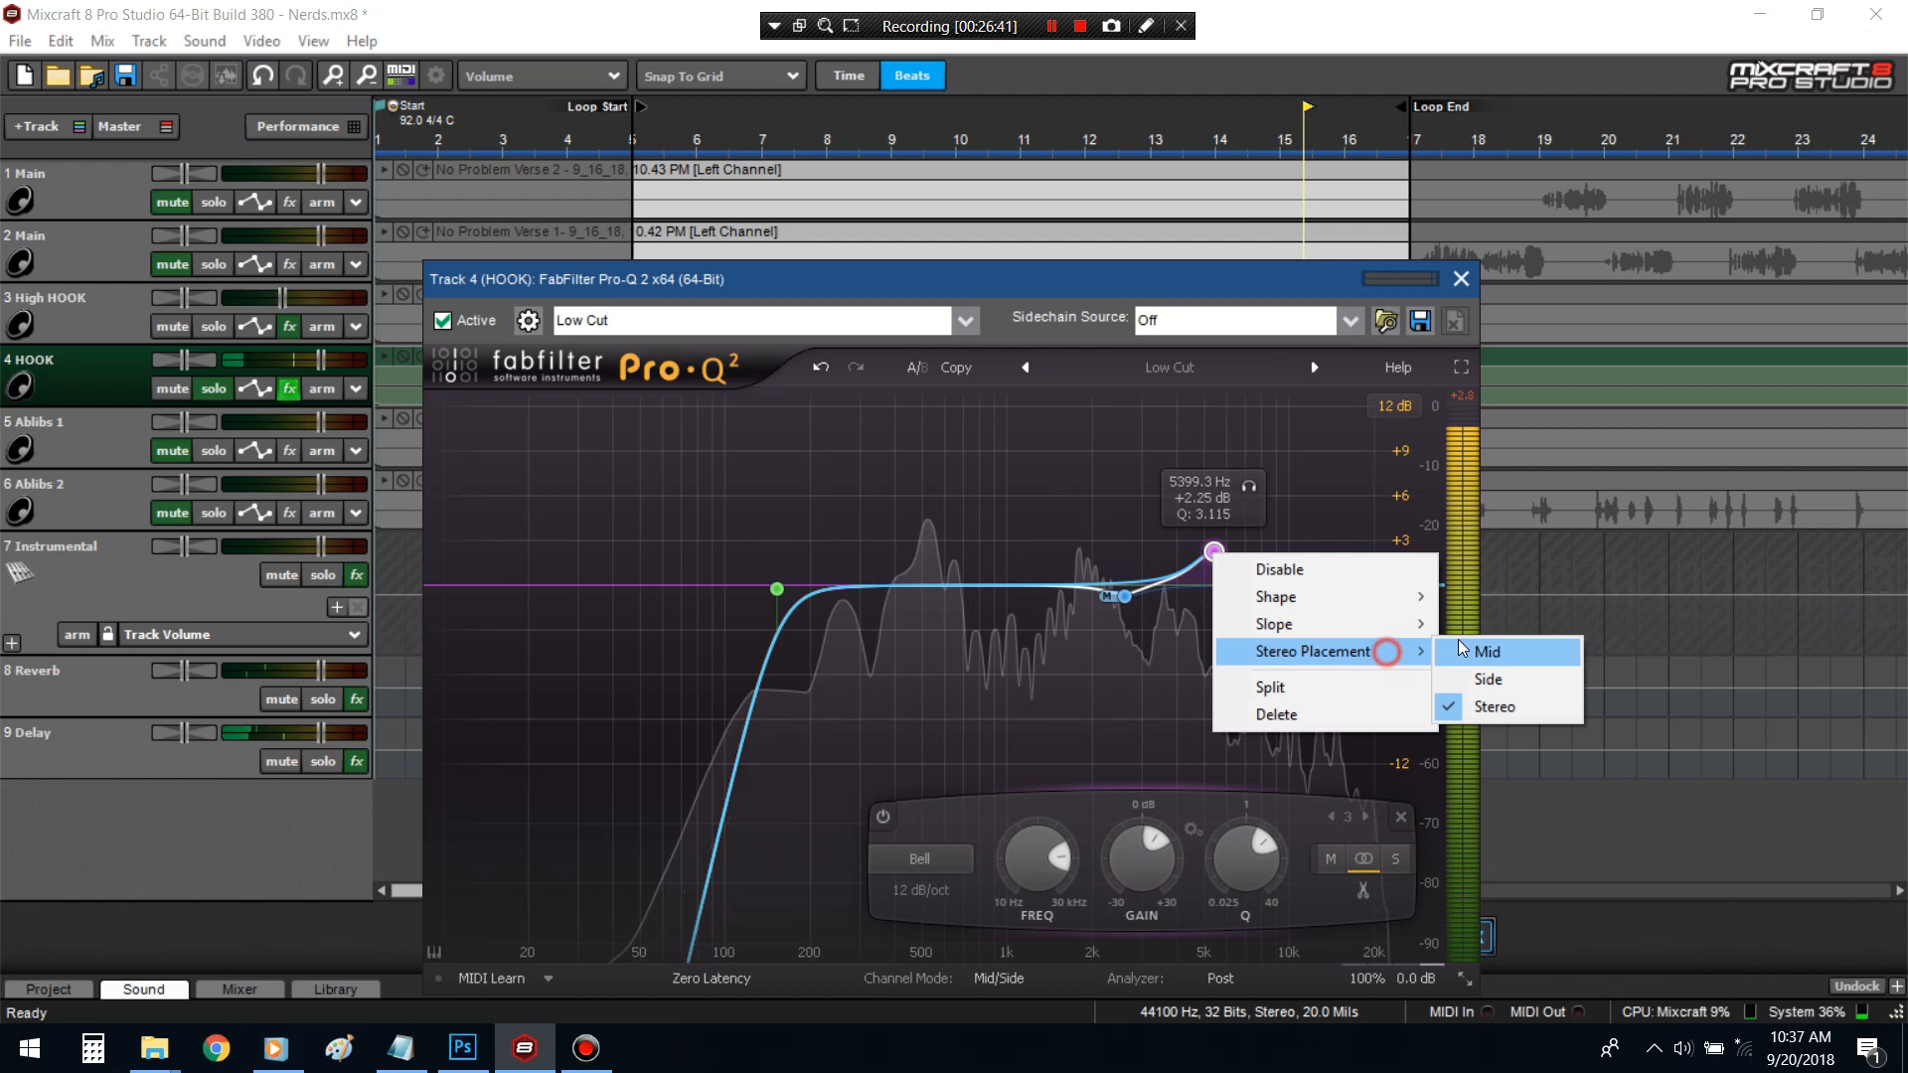
left_click(1471, 646)
left_click_drag(1214, 553, 1239, 553)
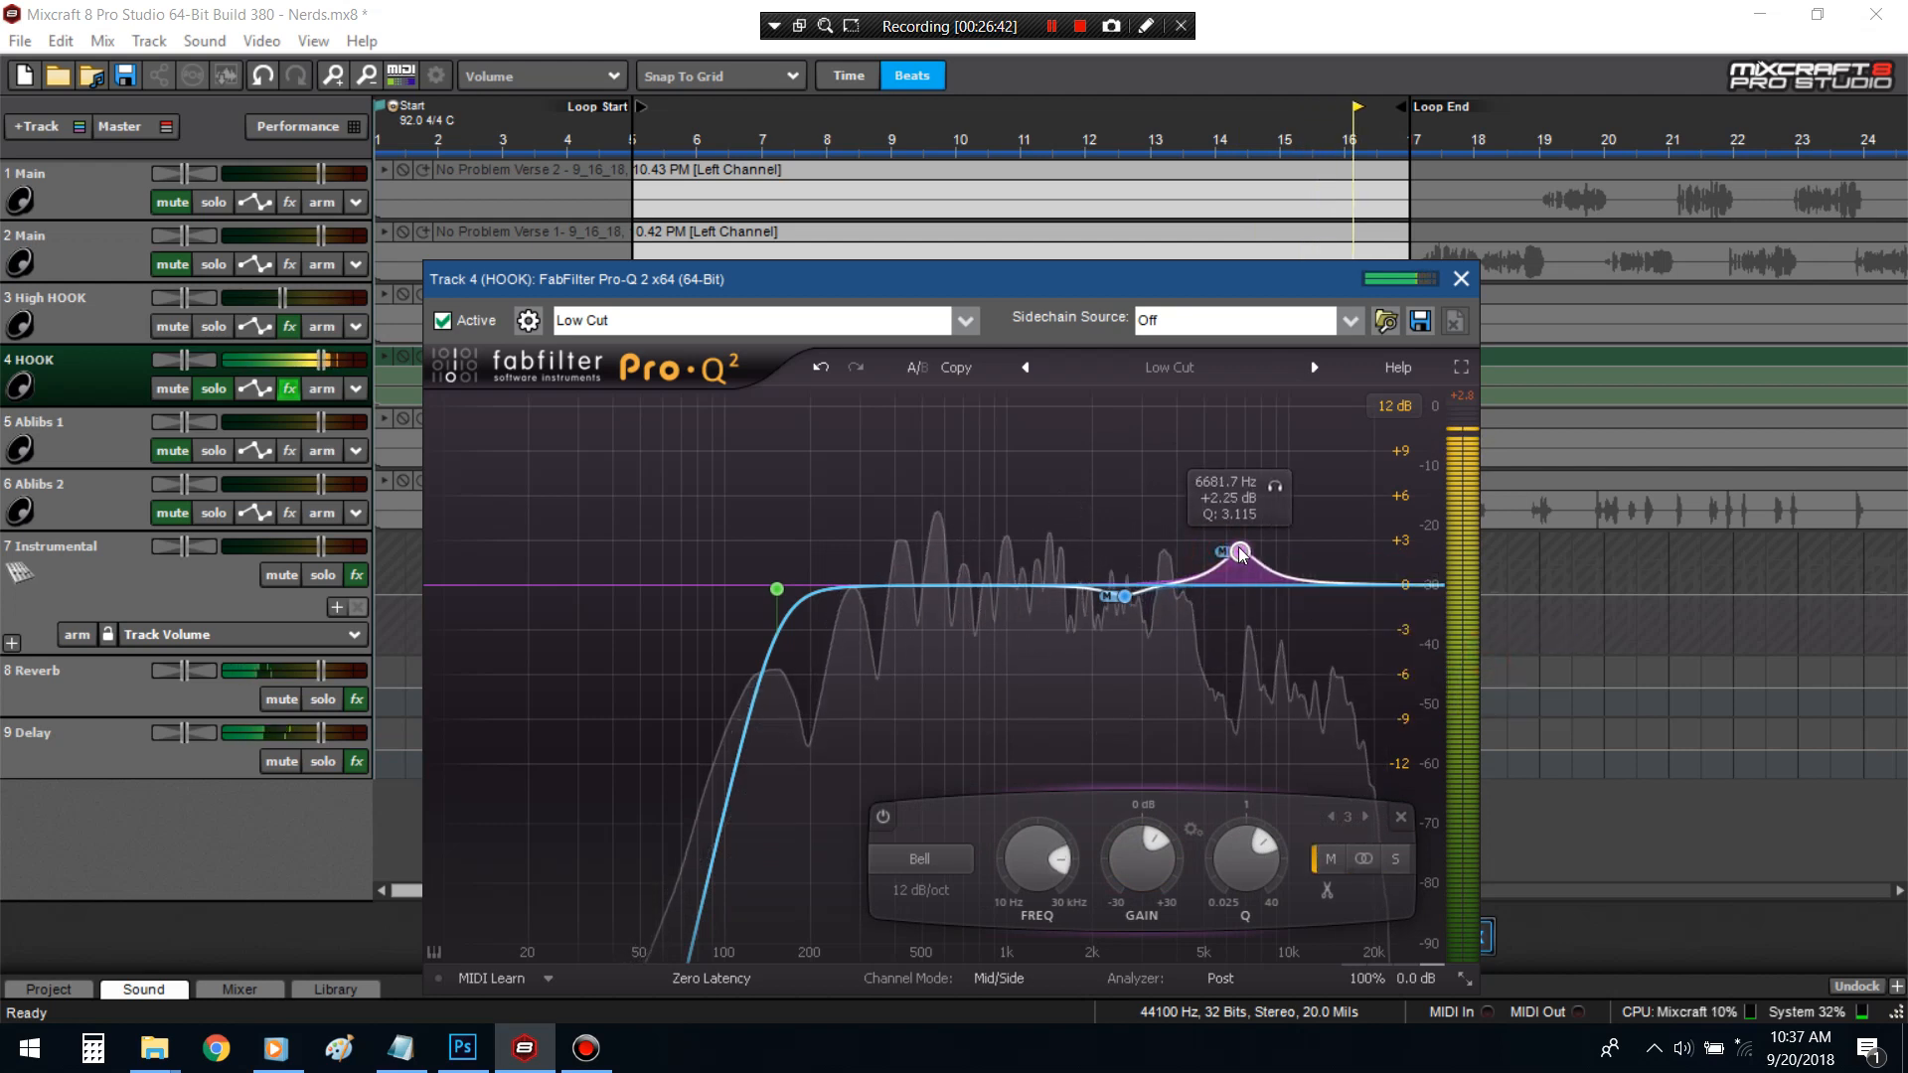
left_click_drag(1276, 487, 1243, 491)
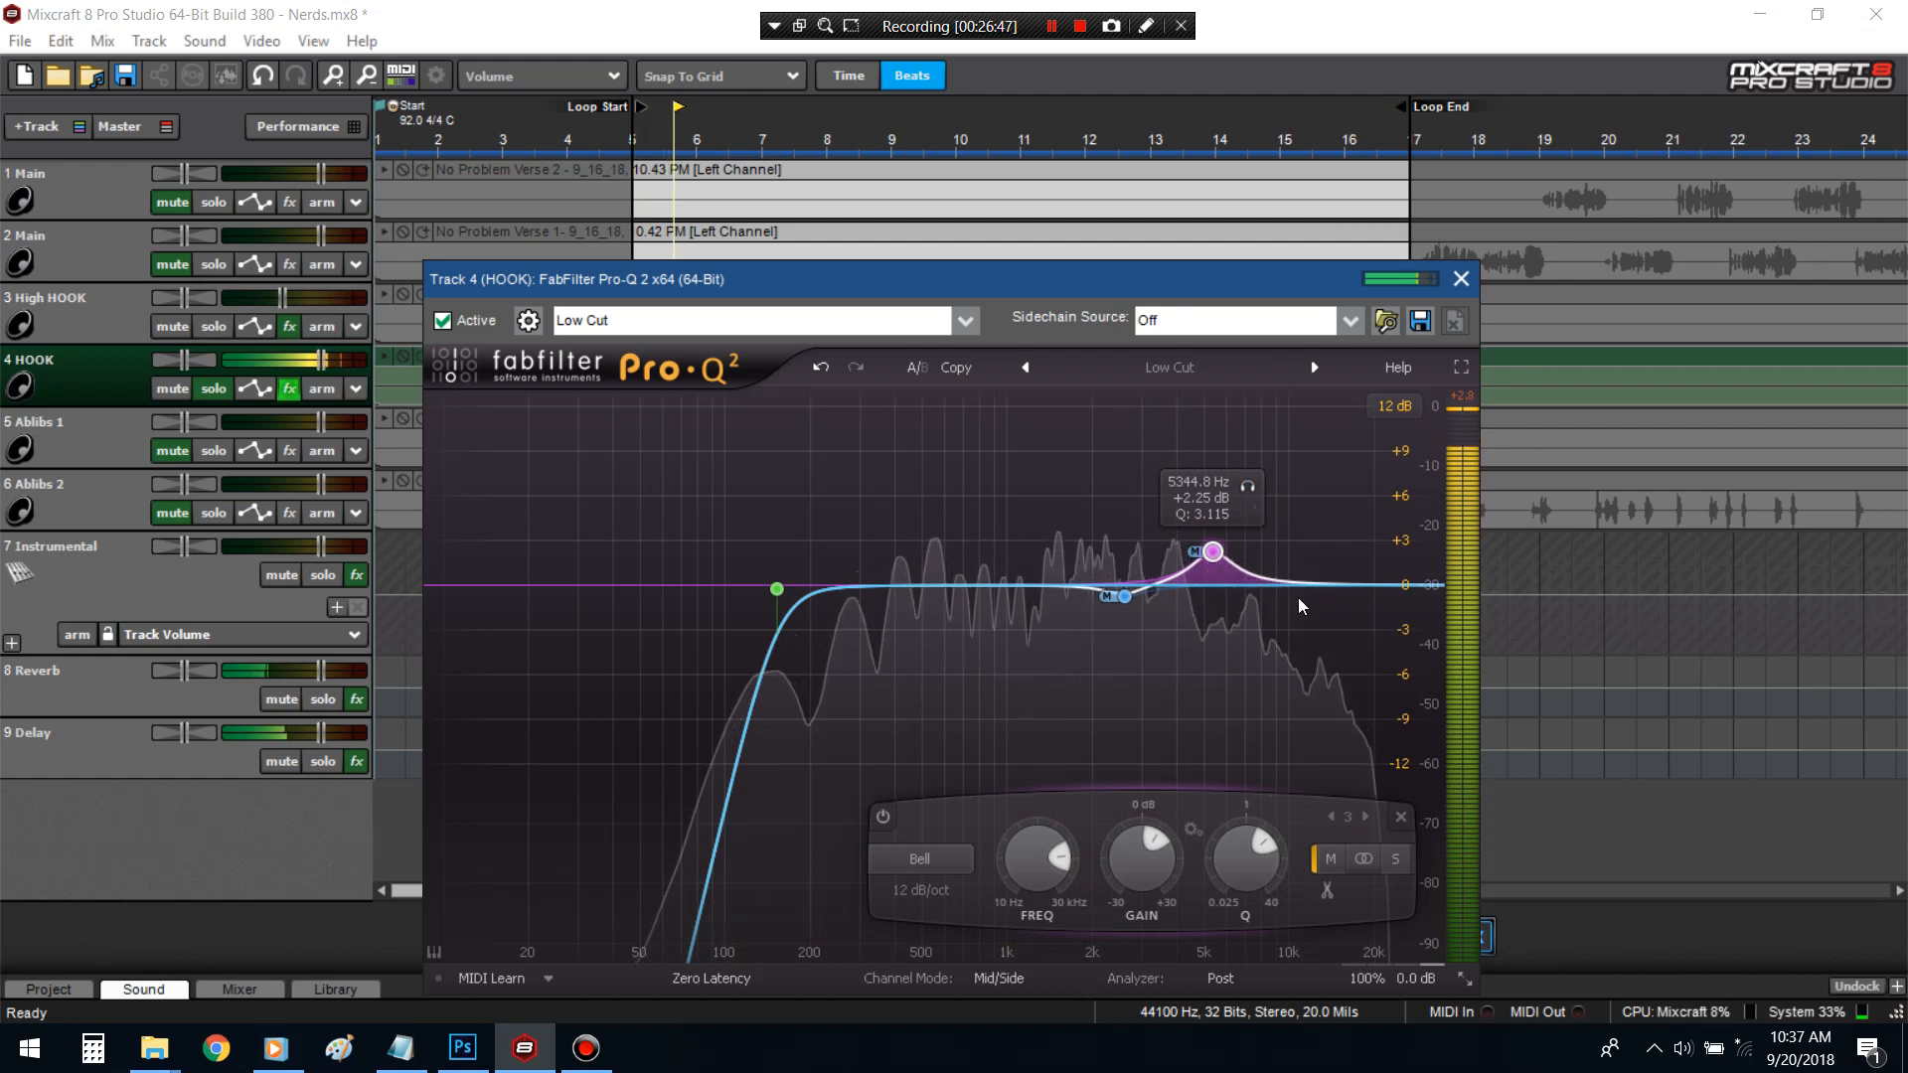
- Add a side bell cut of about -2 dB near 3.9 kHz in HOOK's Pro-Q 2
left_click_drag(1206, 588, 1209, 618)
scroll(1209, 614, "up", 3)
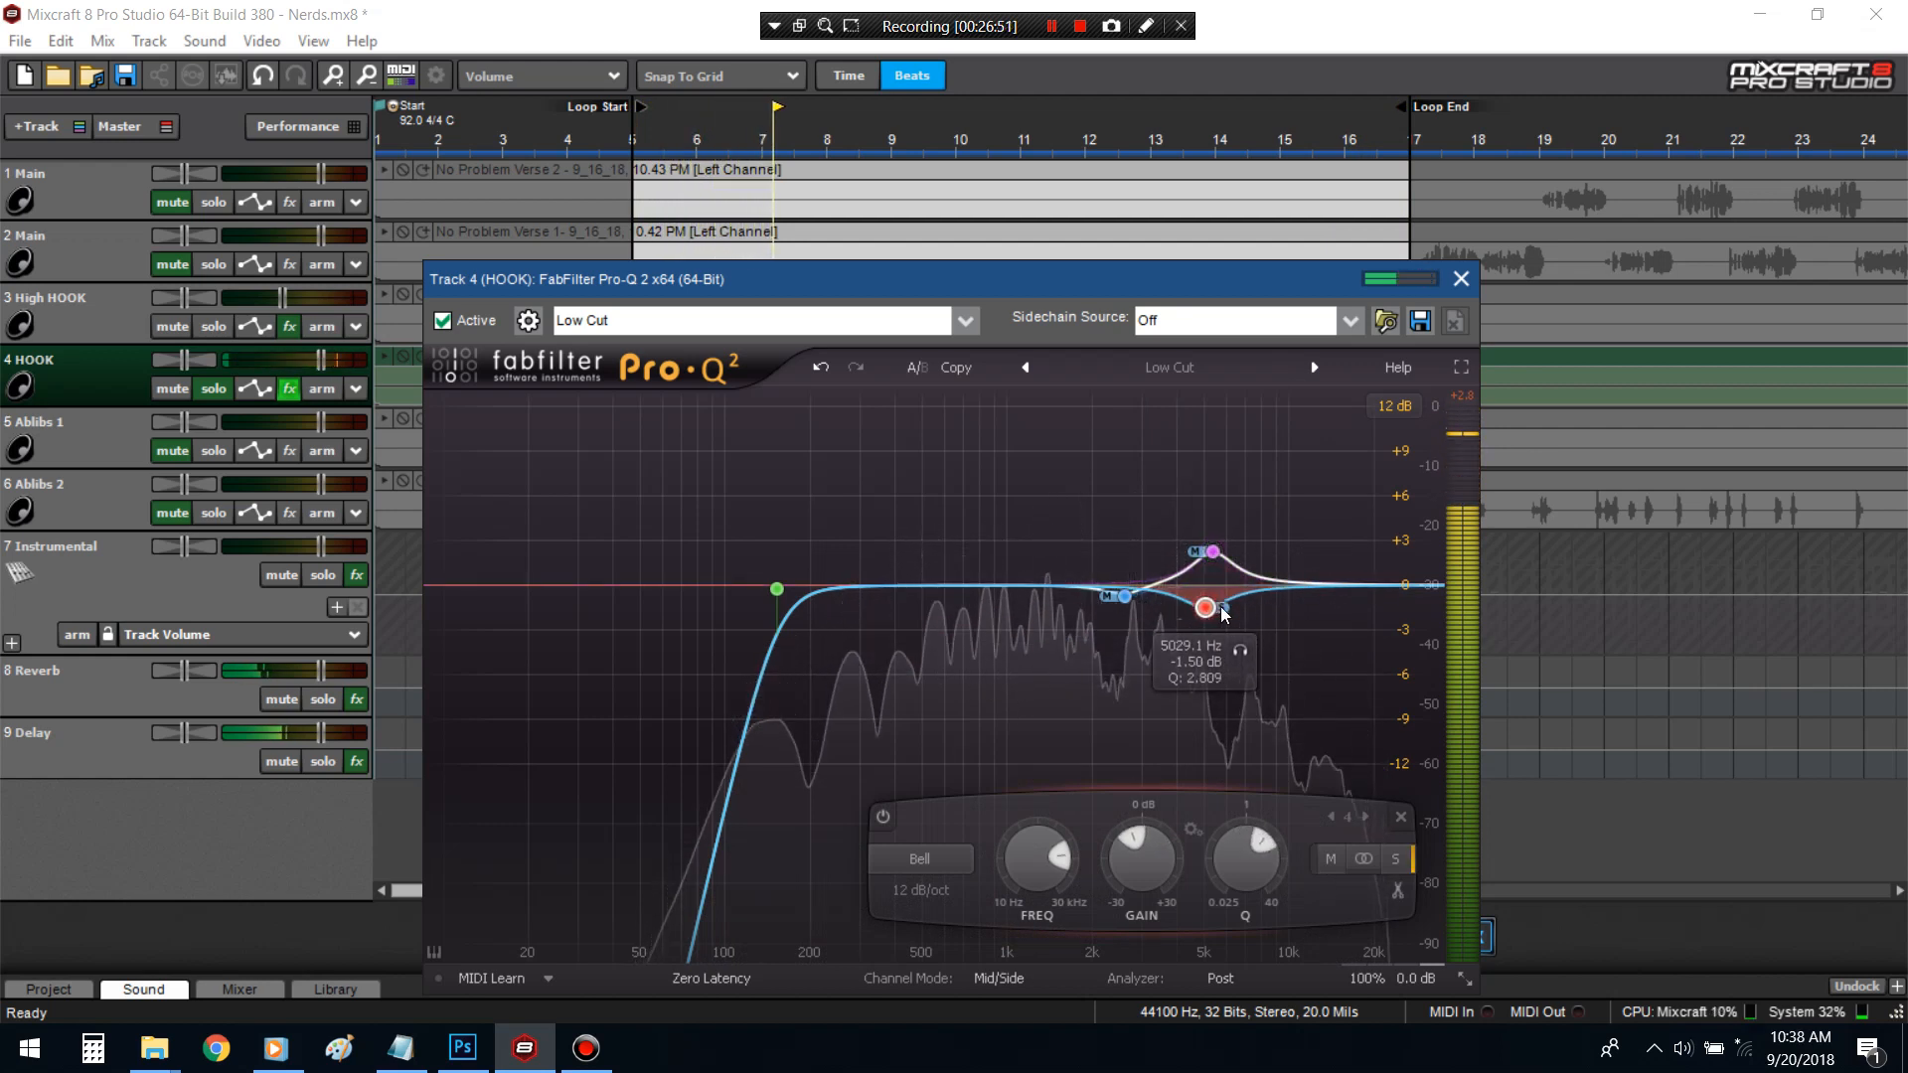
left_click(1246, 648)
left_click_drag(1249, 652, 1176, 614)
scroll(1194, 617, "down", 2)
- Add a mid bell at about 762 Hz in HOOK's Pro-Q 2, giving it a narrow, slight boost
left_click_drag(969, 589, 961, 560)
right_click(961, 559)
mouse_move(1113, 661)
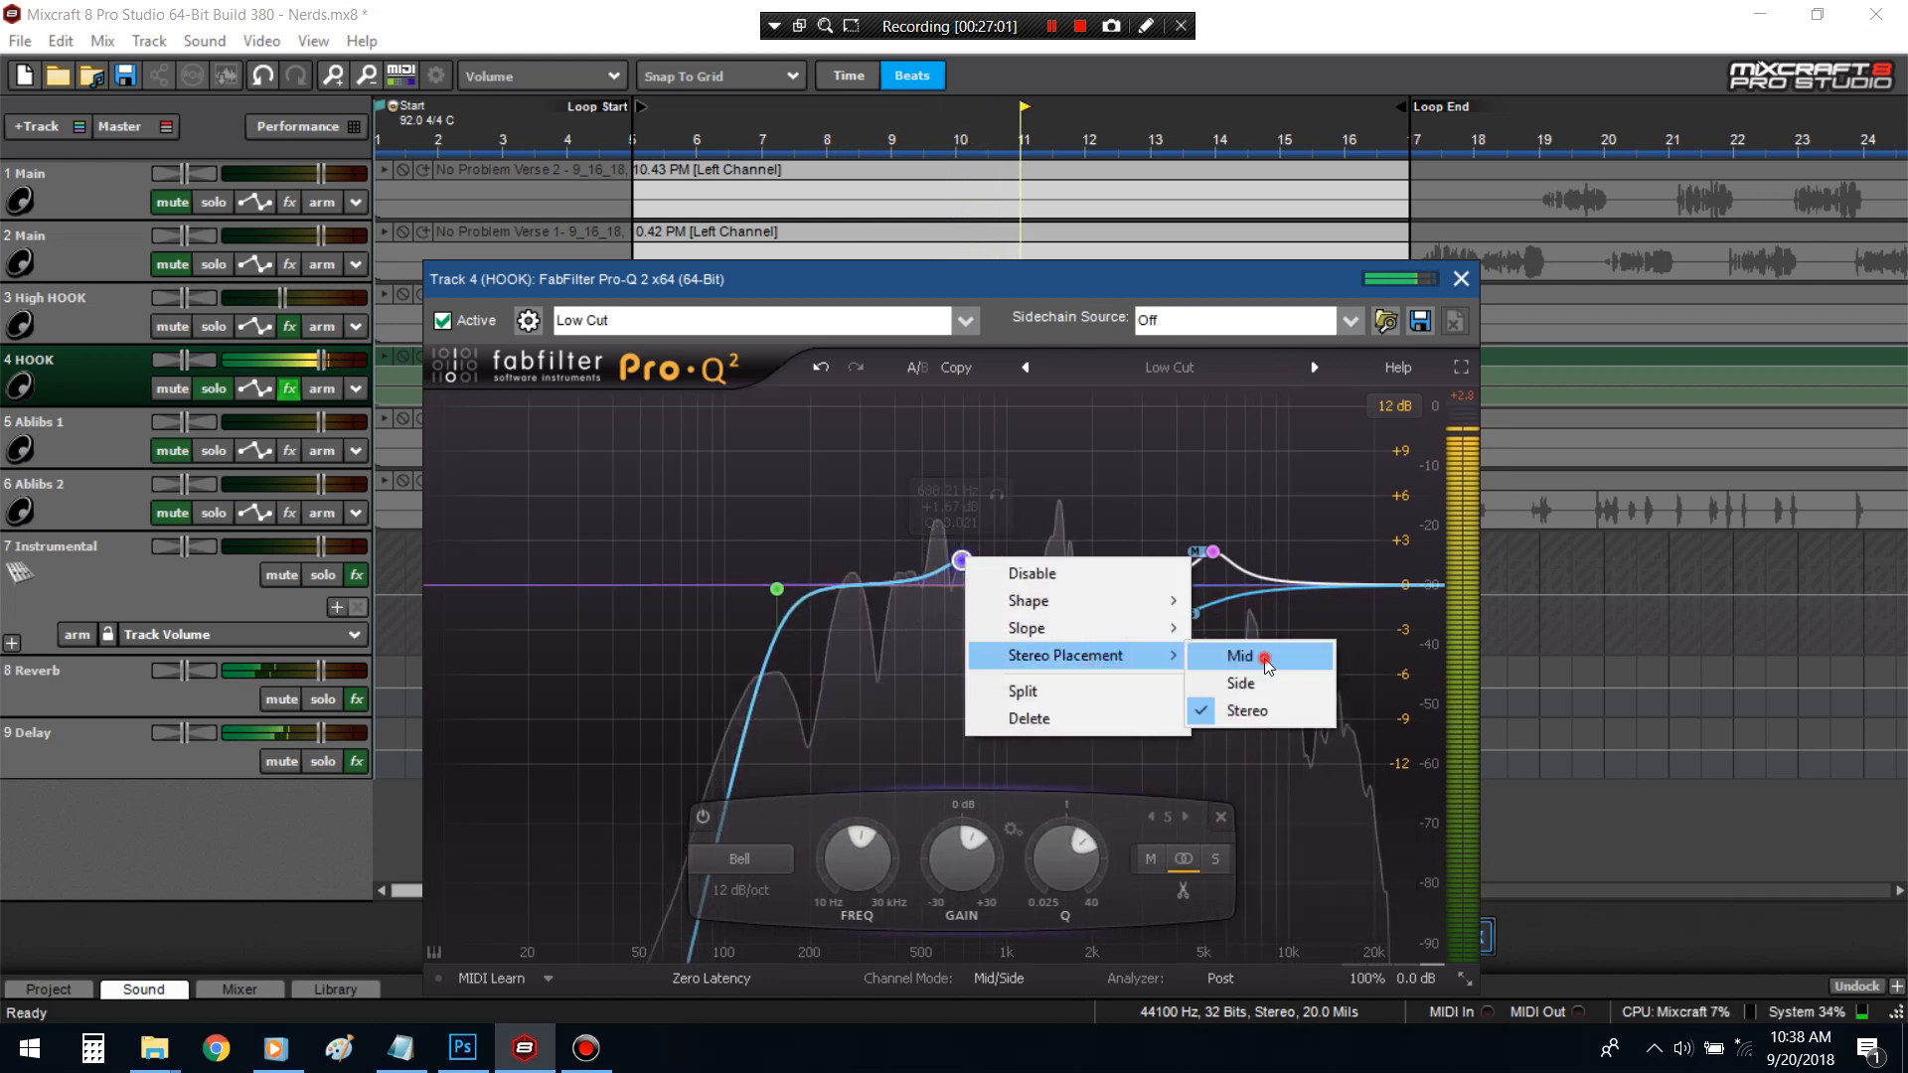
left_click(1240, 656)
left_click_drag(961, 559, 958, 520)
left_click_drag(942, 844, 968, 904)
left_click_drag(958, 571, 971, 509)
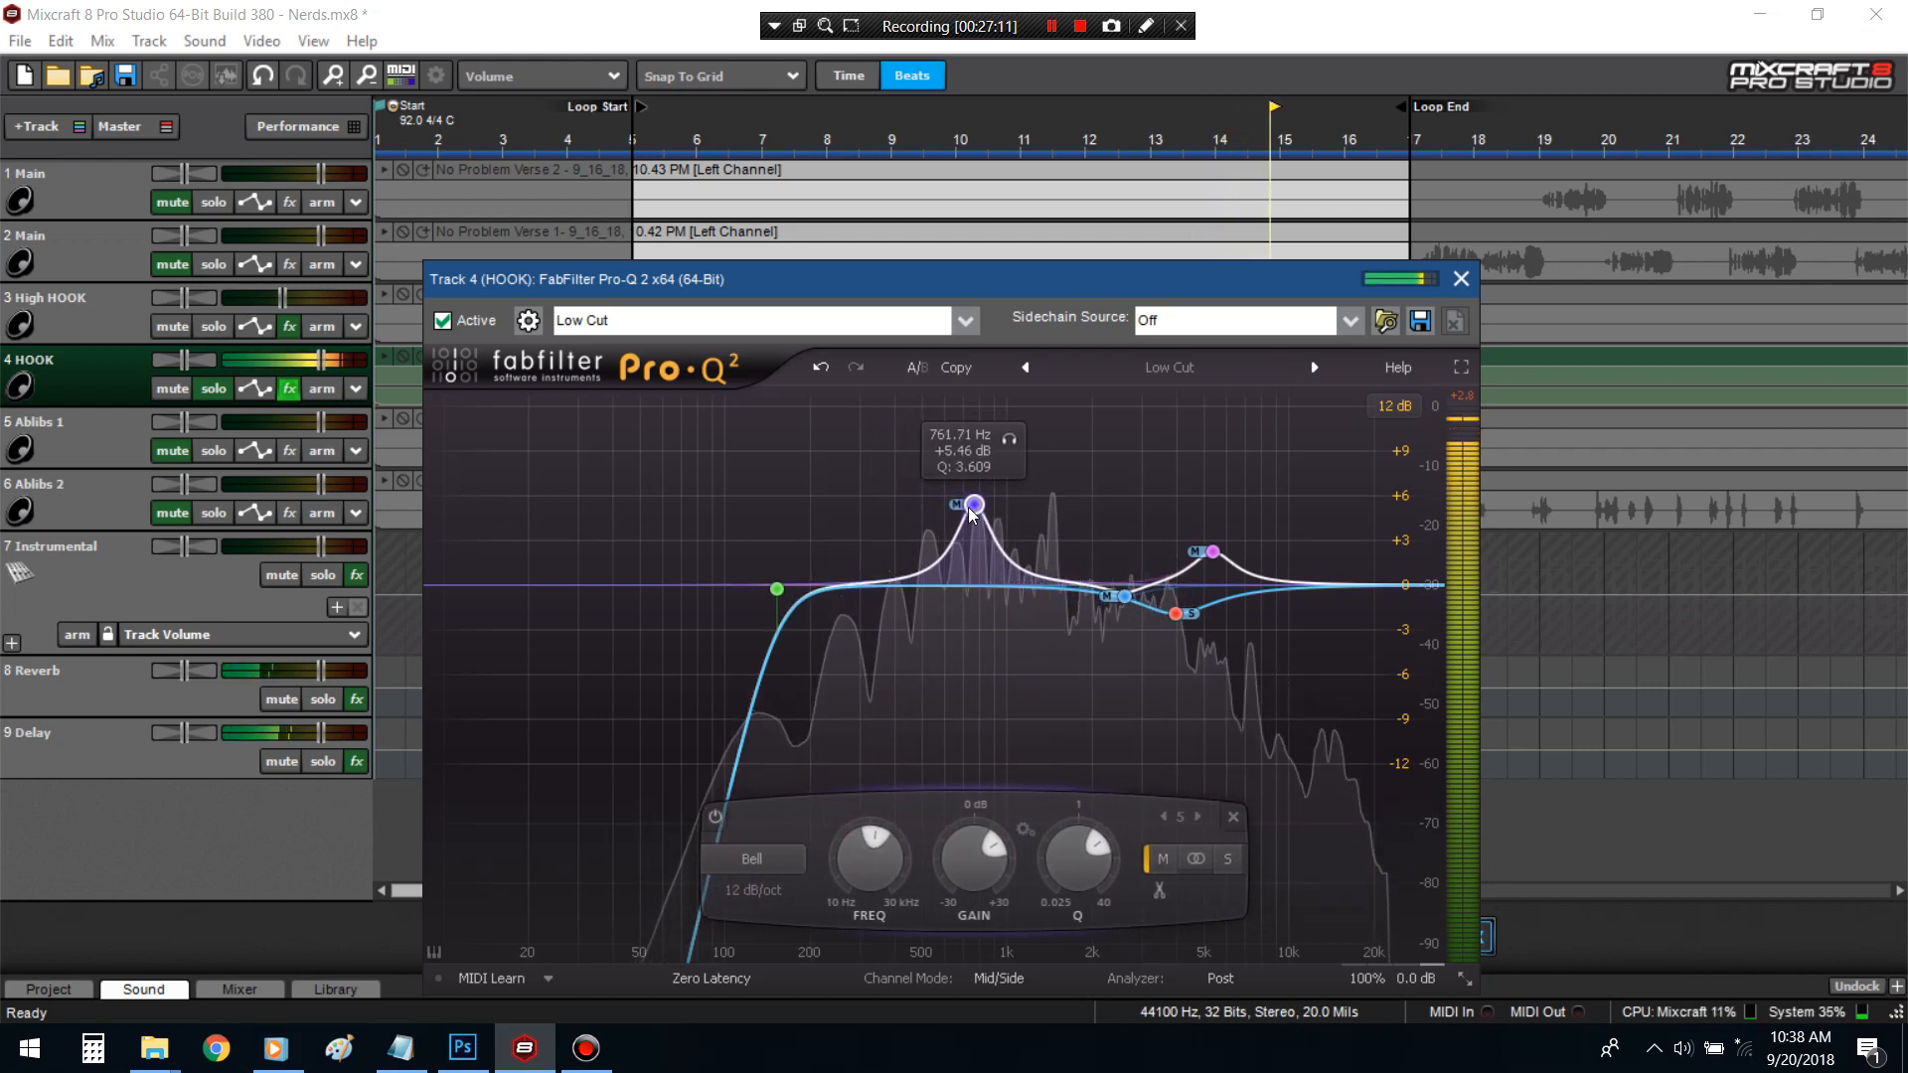
left_click_drag(973, 857, 969, 926)
left_click_drag(1082, 862, 1084, 874)
- Add a mid high shelf at about 14 kHz, +1.75 dB, Q about 0.42 in HOOK's Pro-Q 2, and delete the extra shelf beside it
left_click(777, 588)
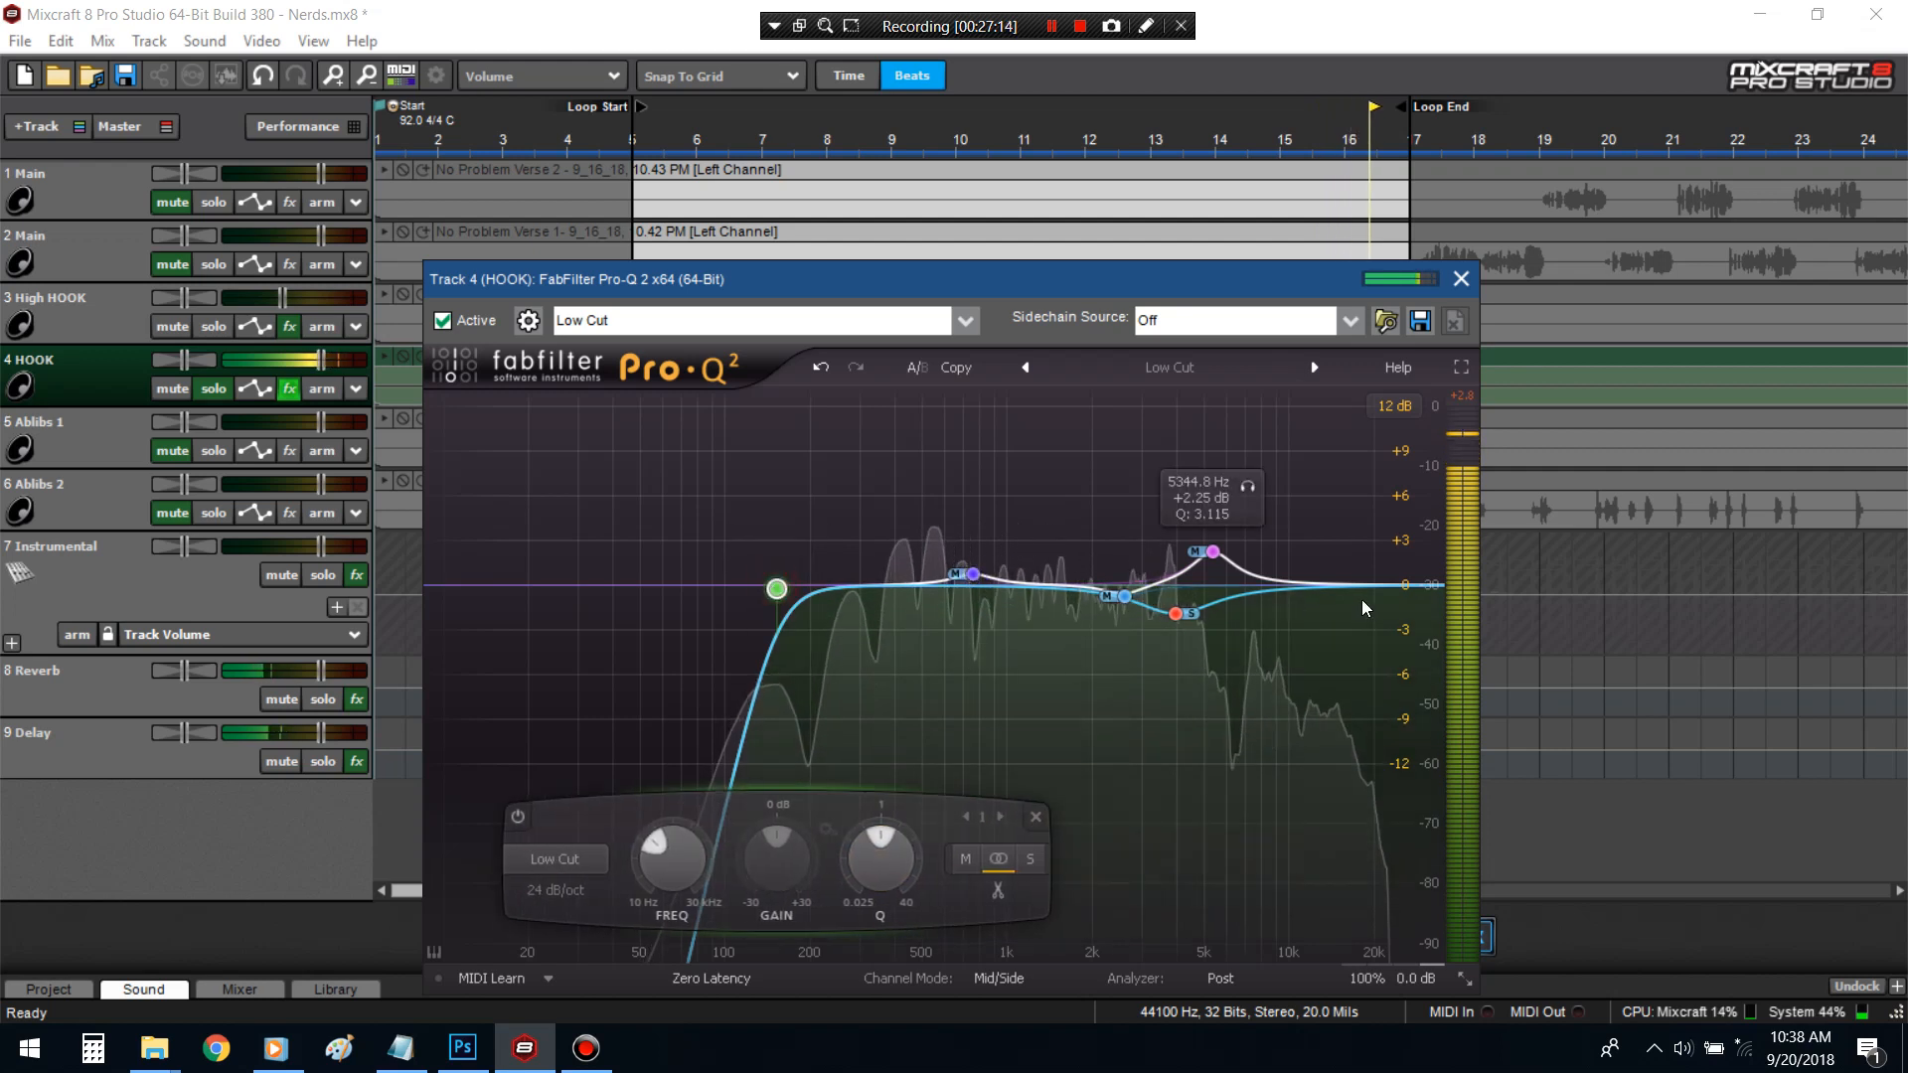
left_click_drag(1436, 586, 1317, 582)
right_click(1332, 576)
mouse_move(1448, 674)
left_click(1609, 674)
right_click(1317, 582)
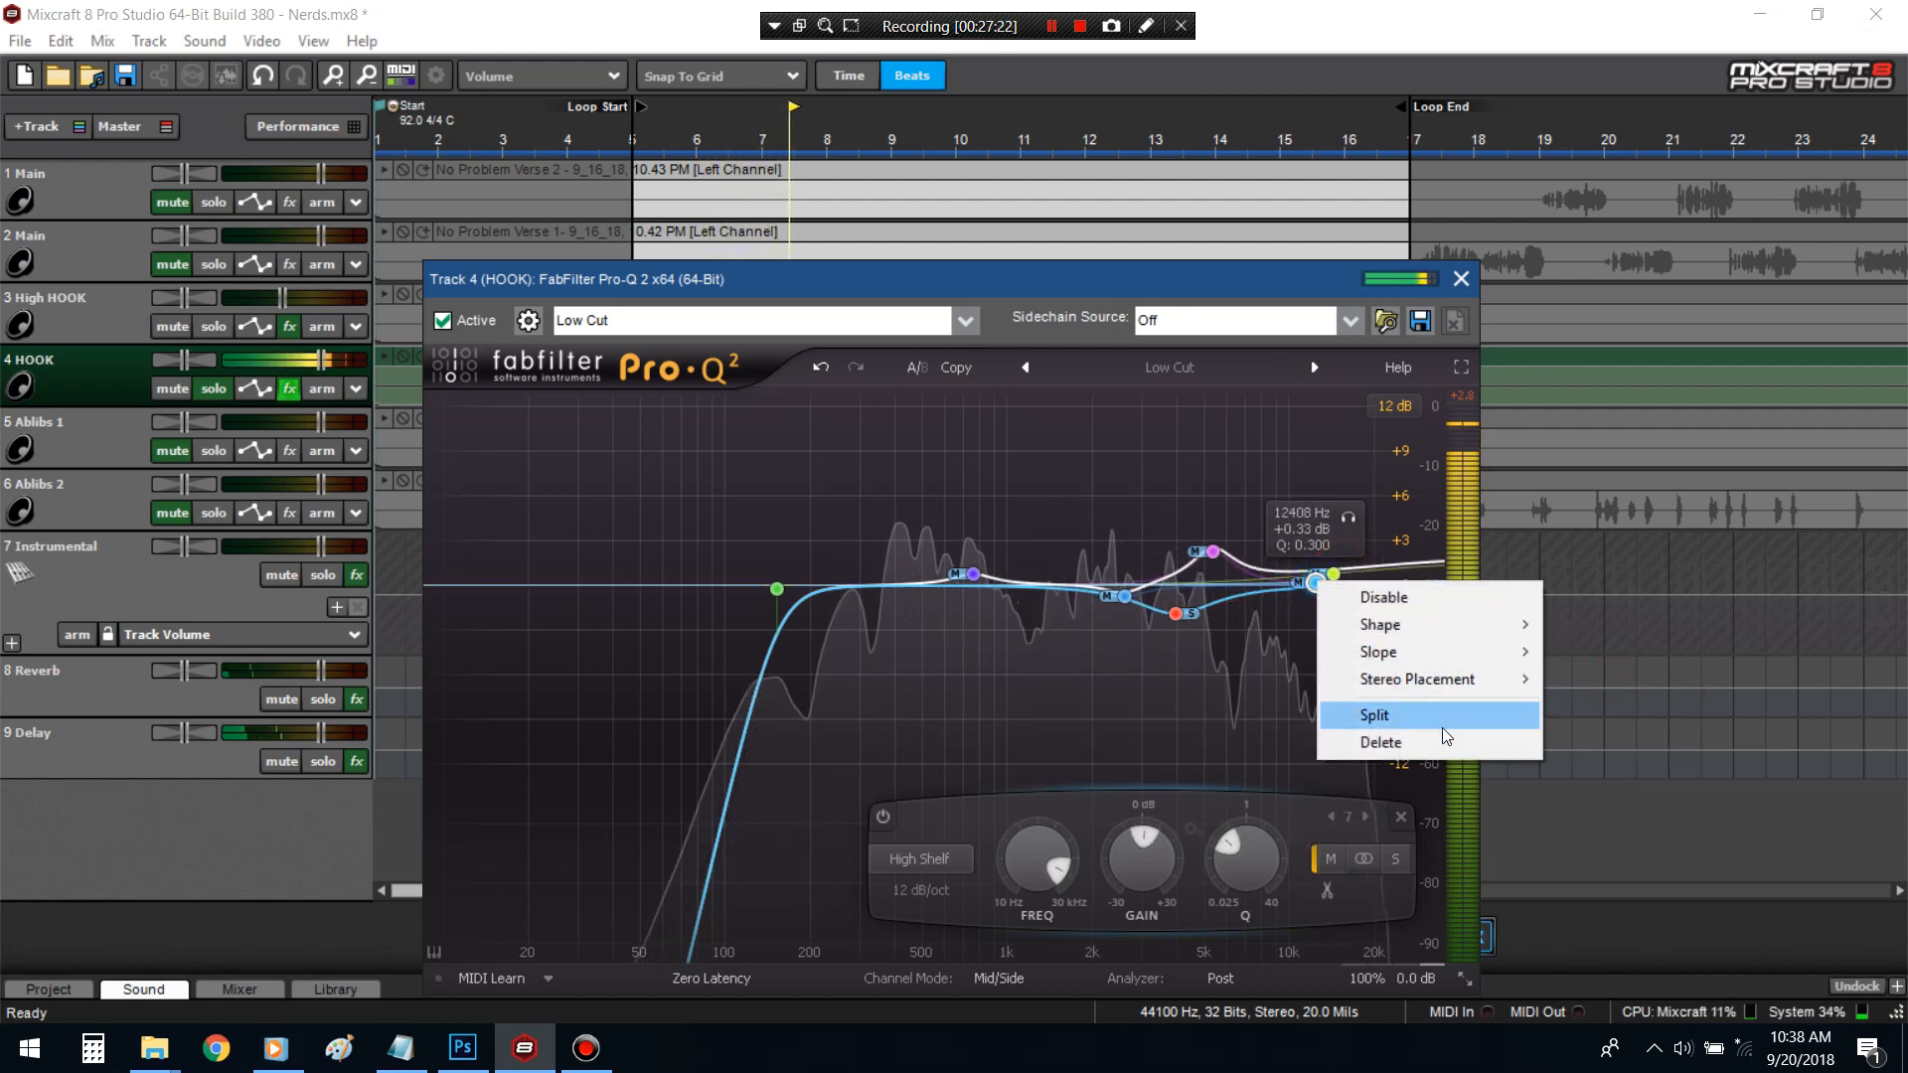
left_click(1336, 742)
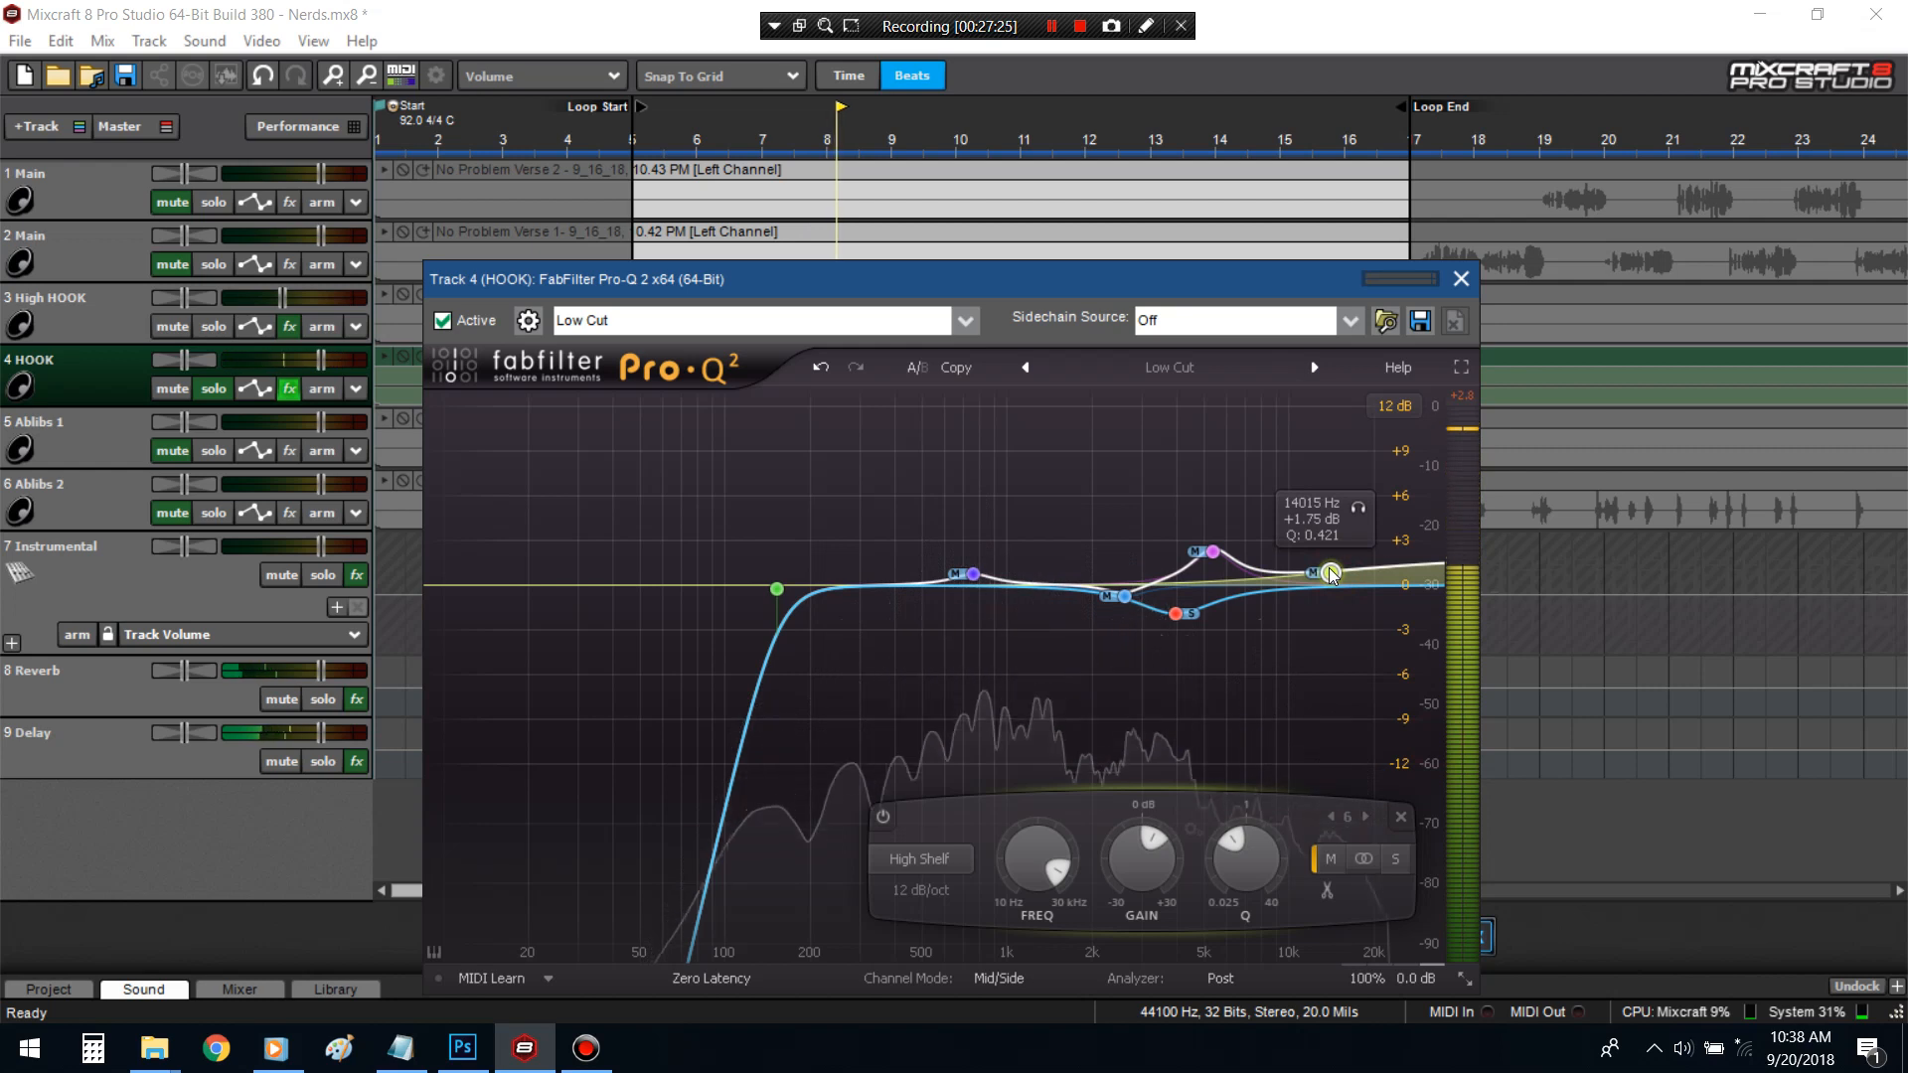
left_click_drag(1333, 577, 1334, 578)
- Unsolo HOOK and close its Pro-Q 2 and effect list
left_click(220, 391)
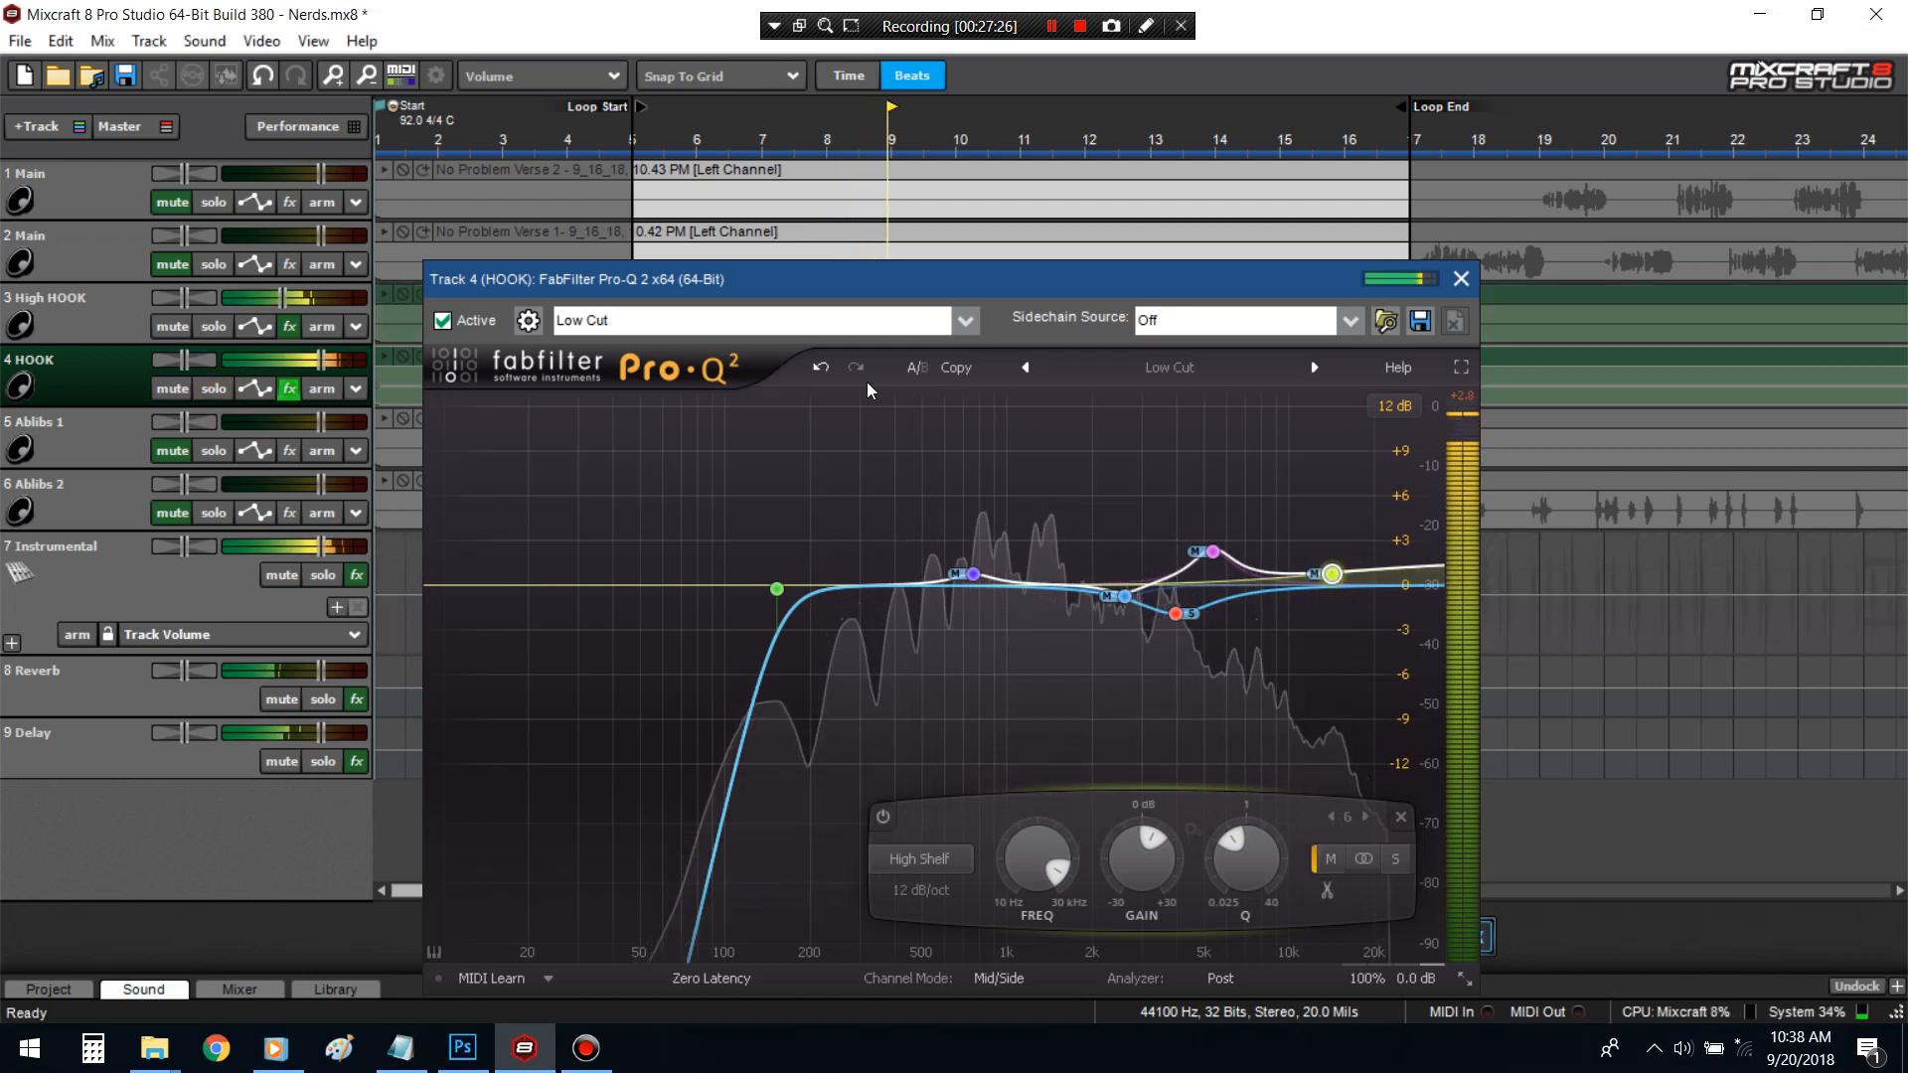
left_click(1463, 281)
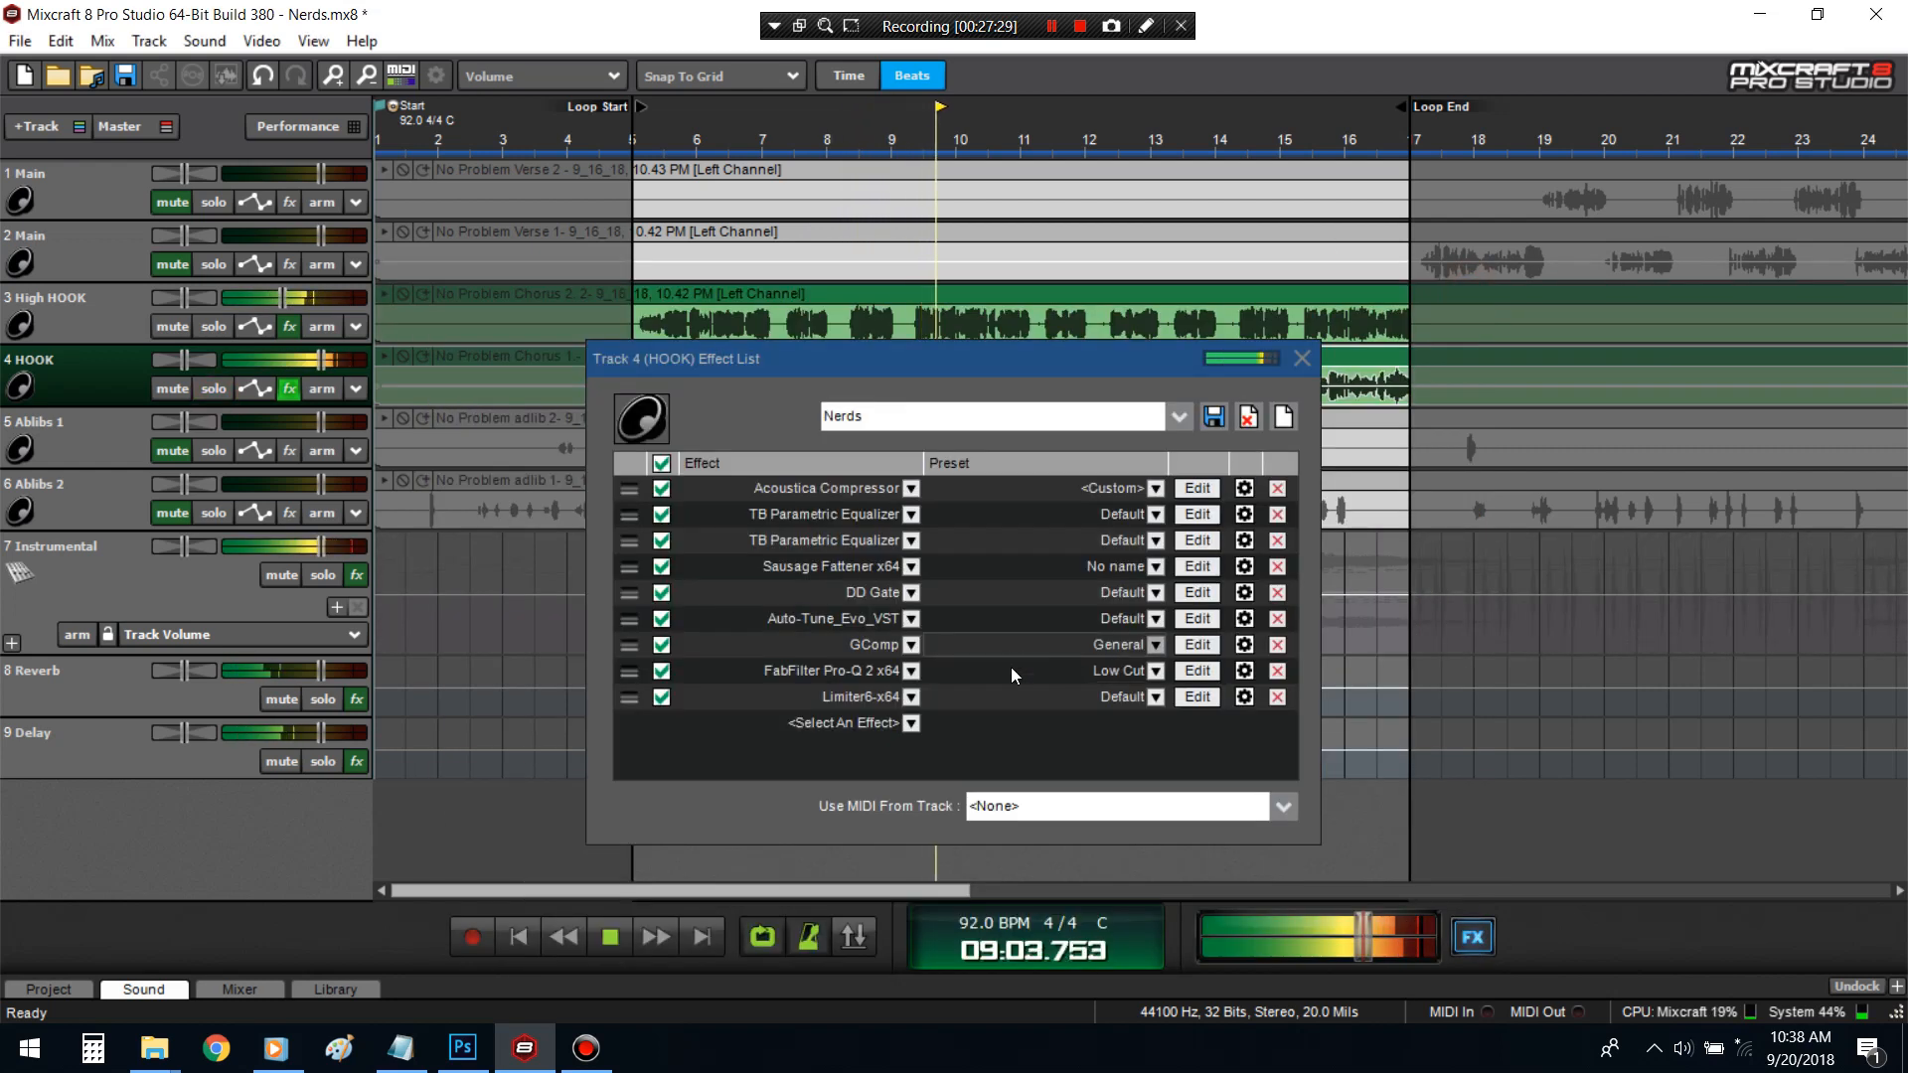
left_click(1301, 358)
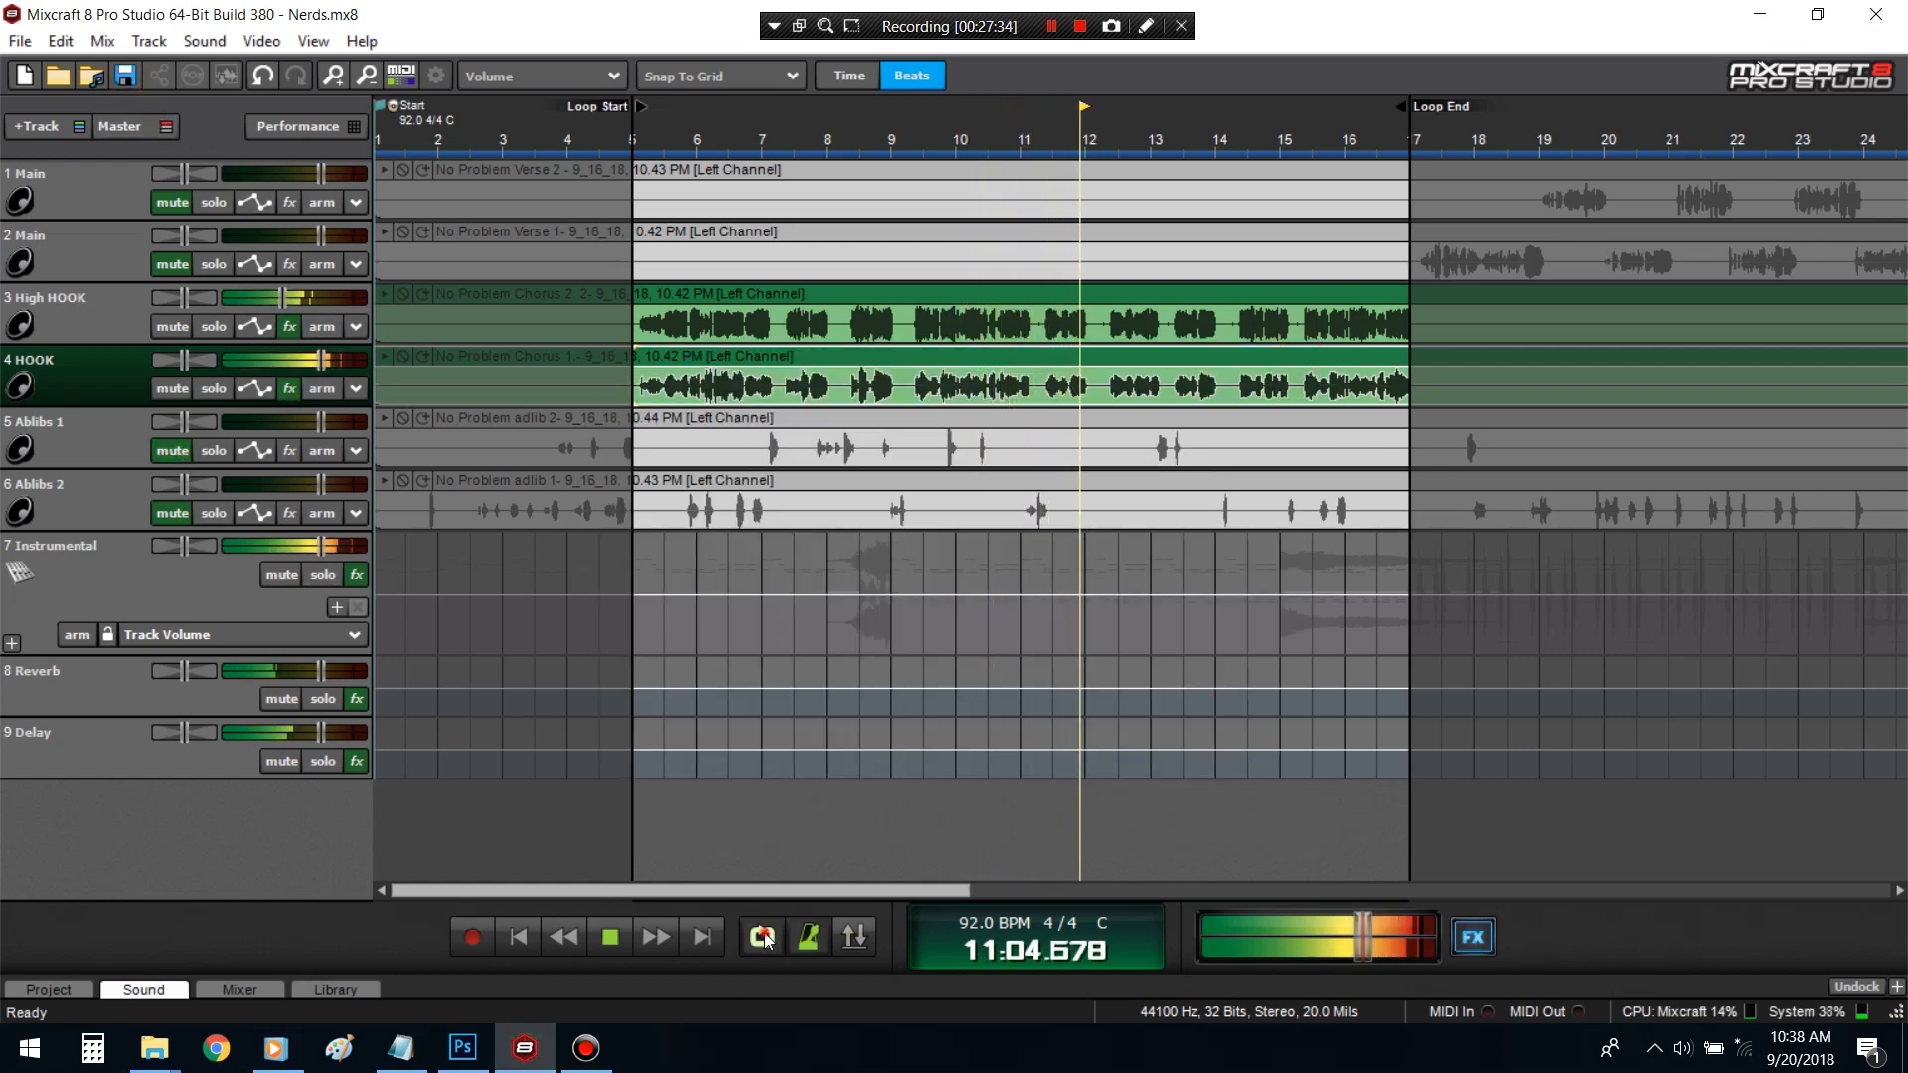
- Turn off looping, play through the end of the first hook, and stop playback
key("l")
scroll(1151, 558, "down", 3)
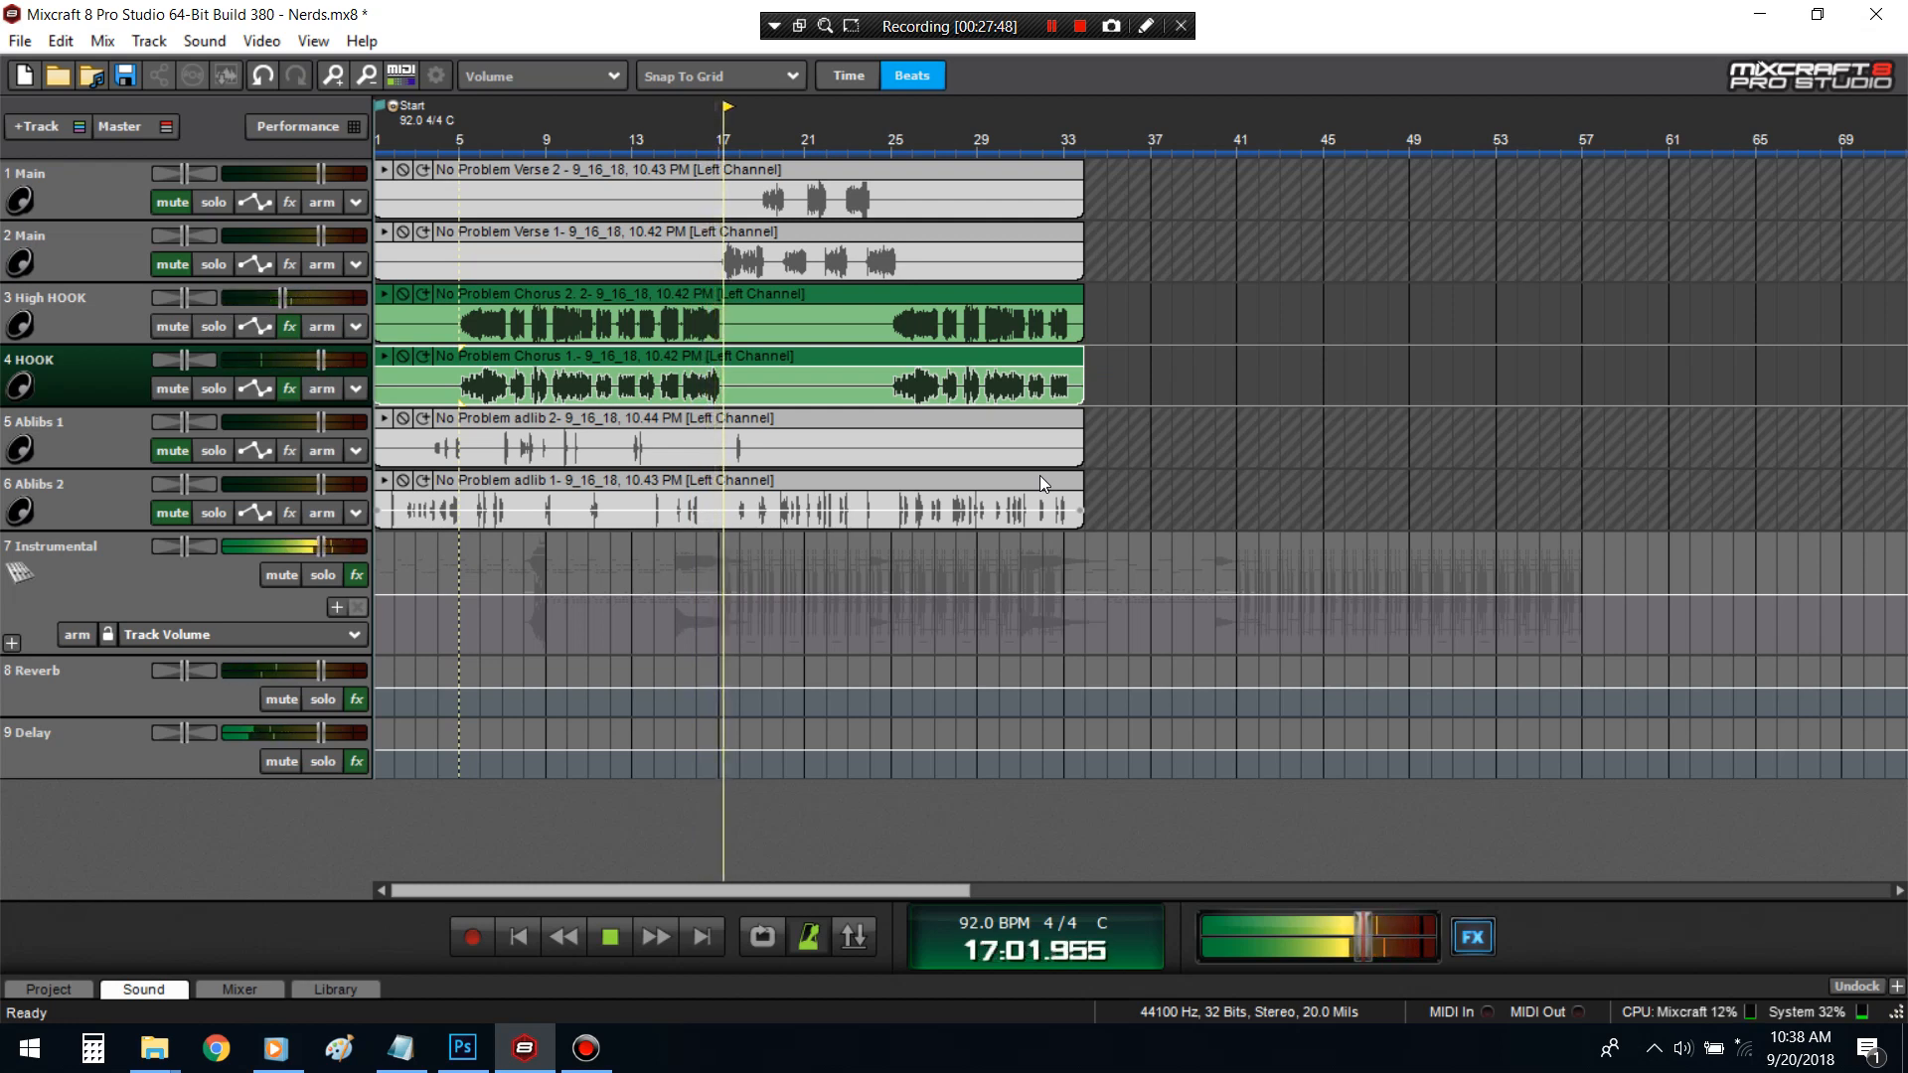
key("space")
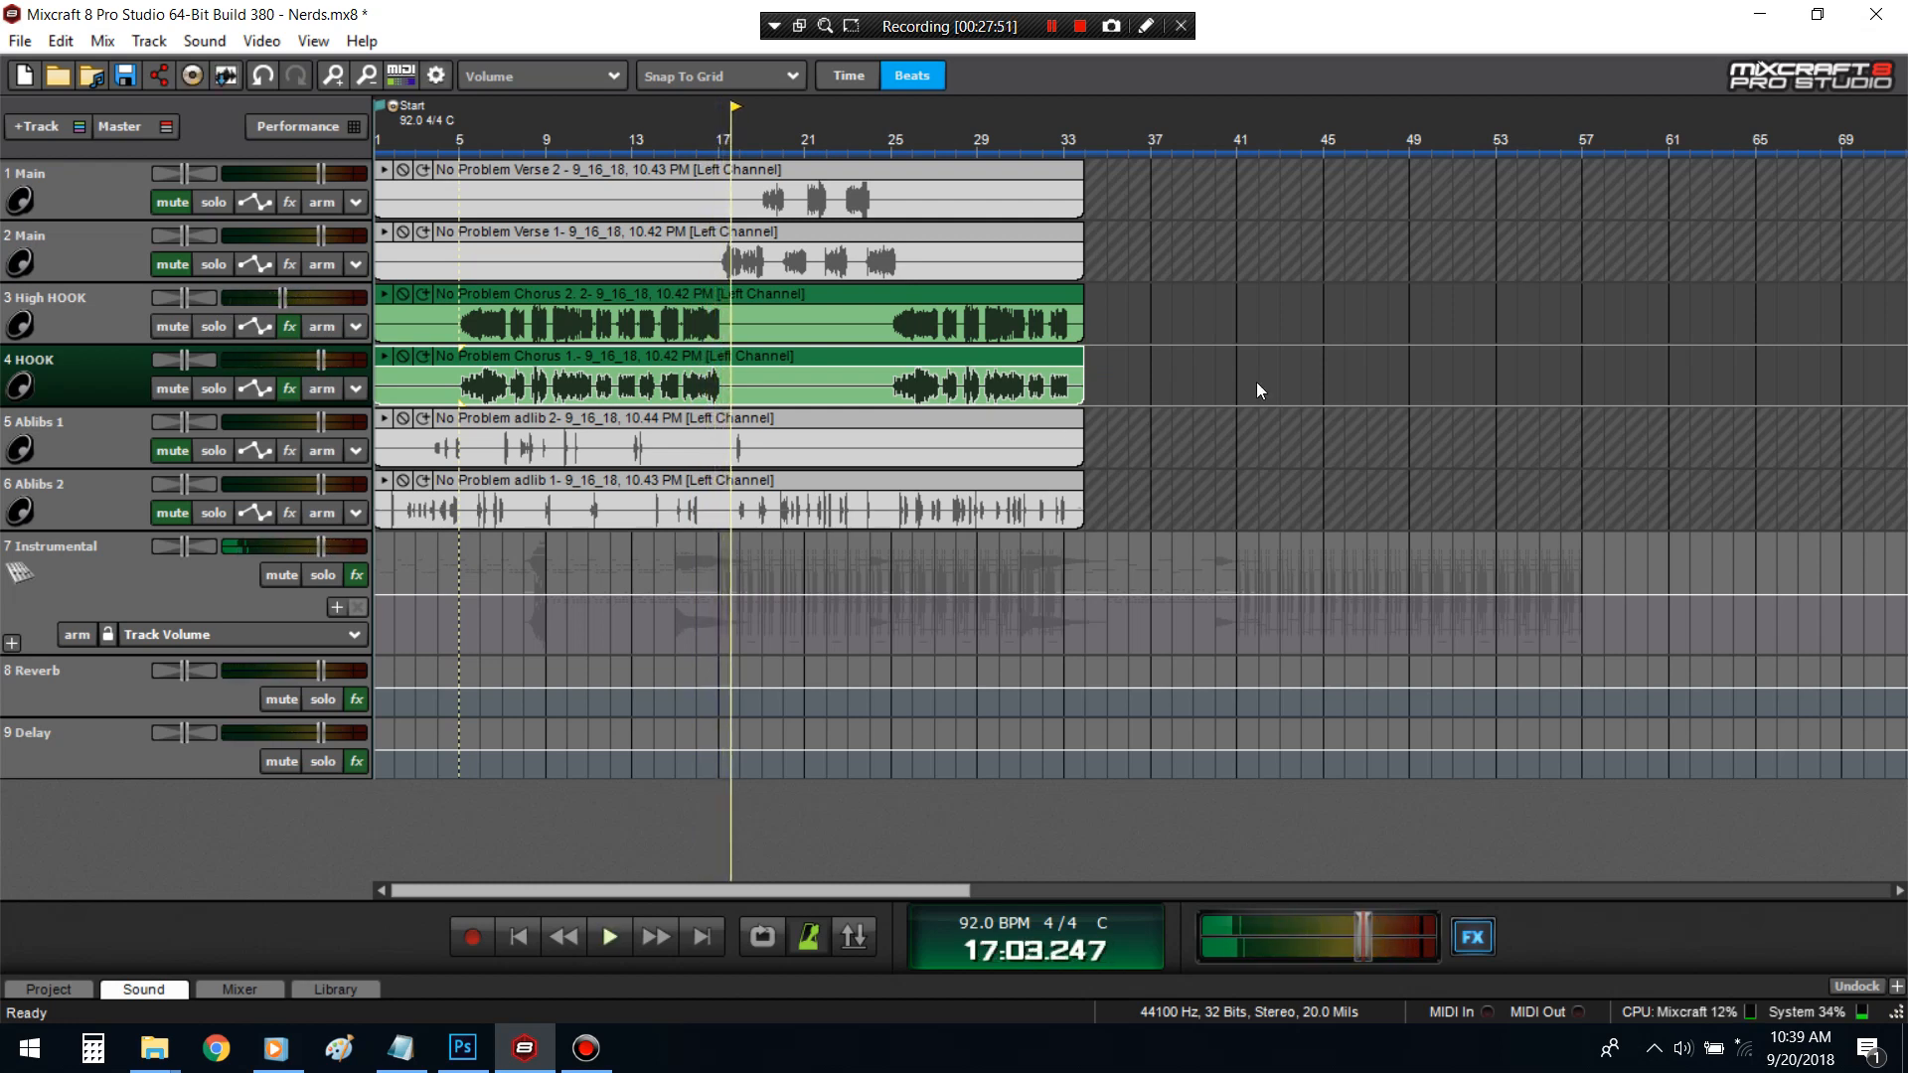
- Add FabFilter Pro-Q 2 above Limiter6 in the Instrumental track's effect chain and move the playback position to bar 5
left_click(355, 576)
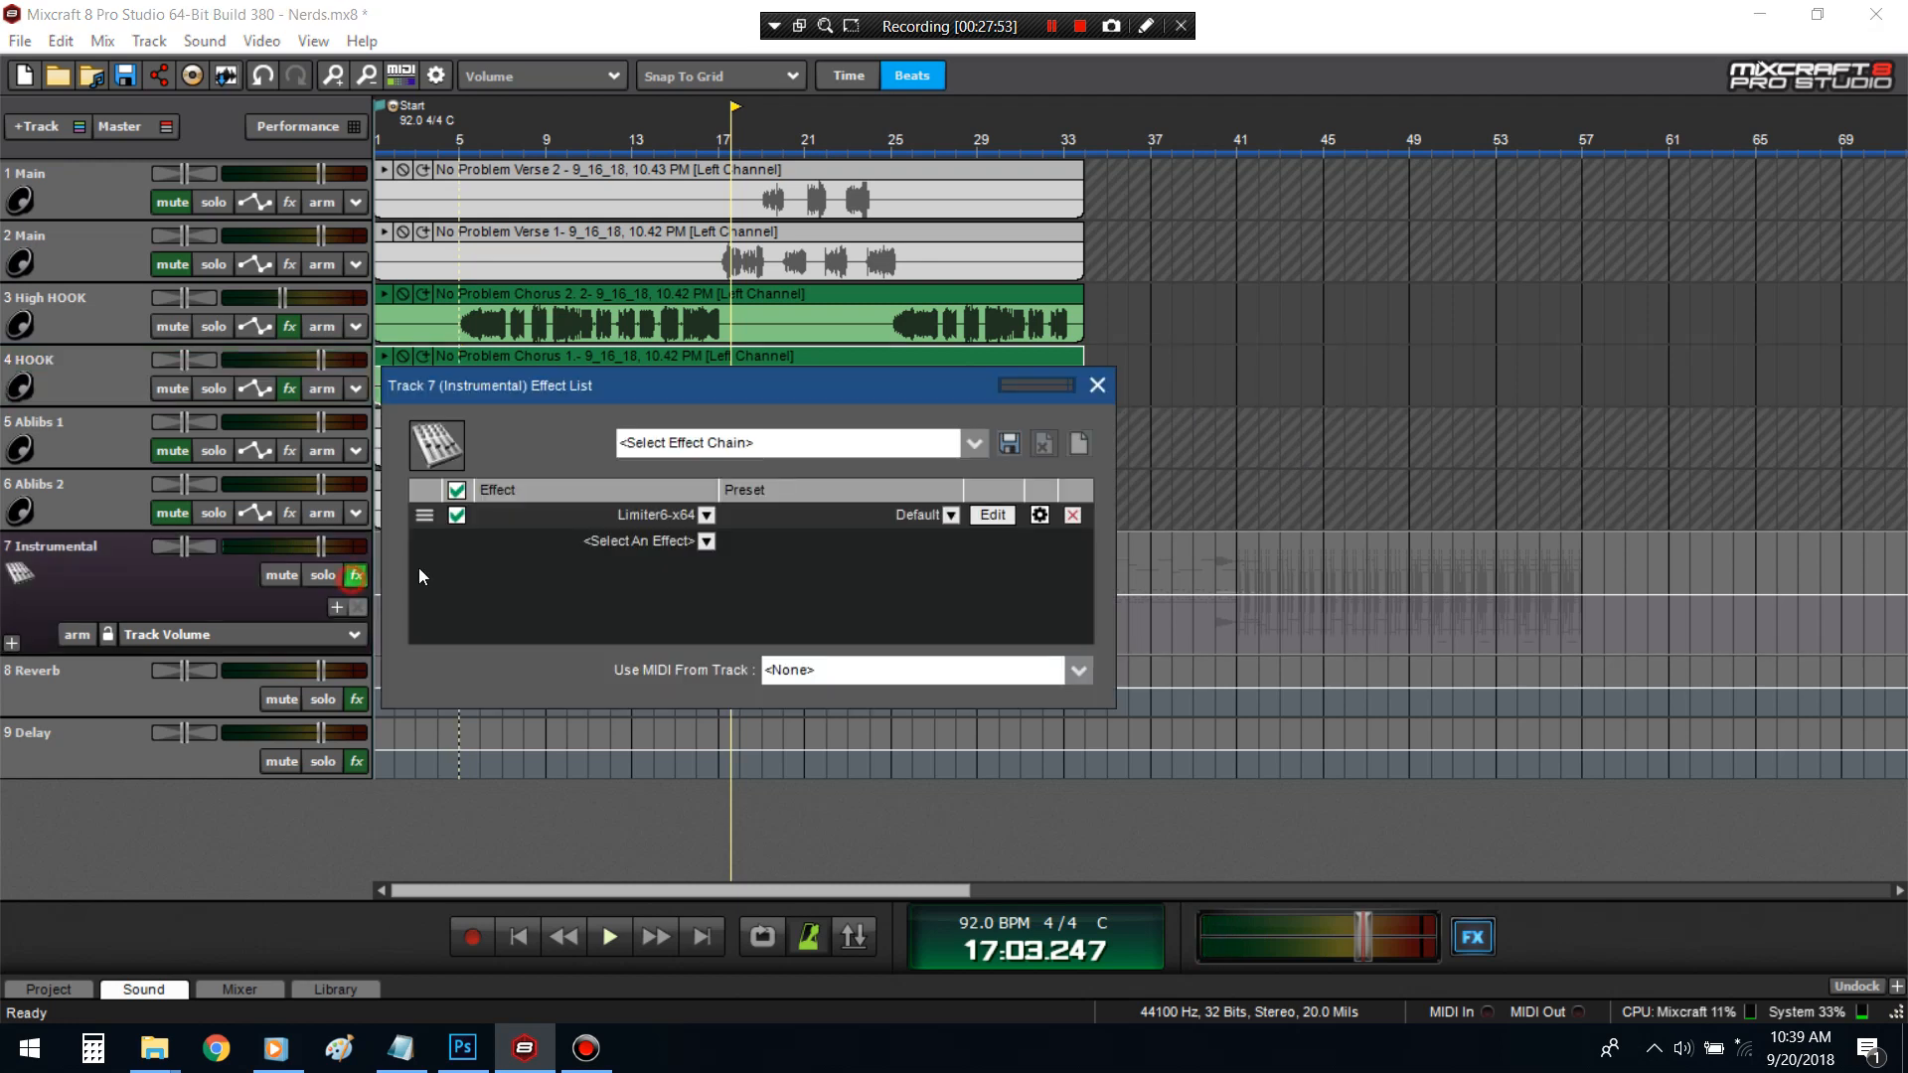
left_click(705, 542)
mouse_move(718, 596)
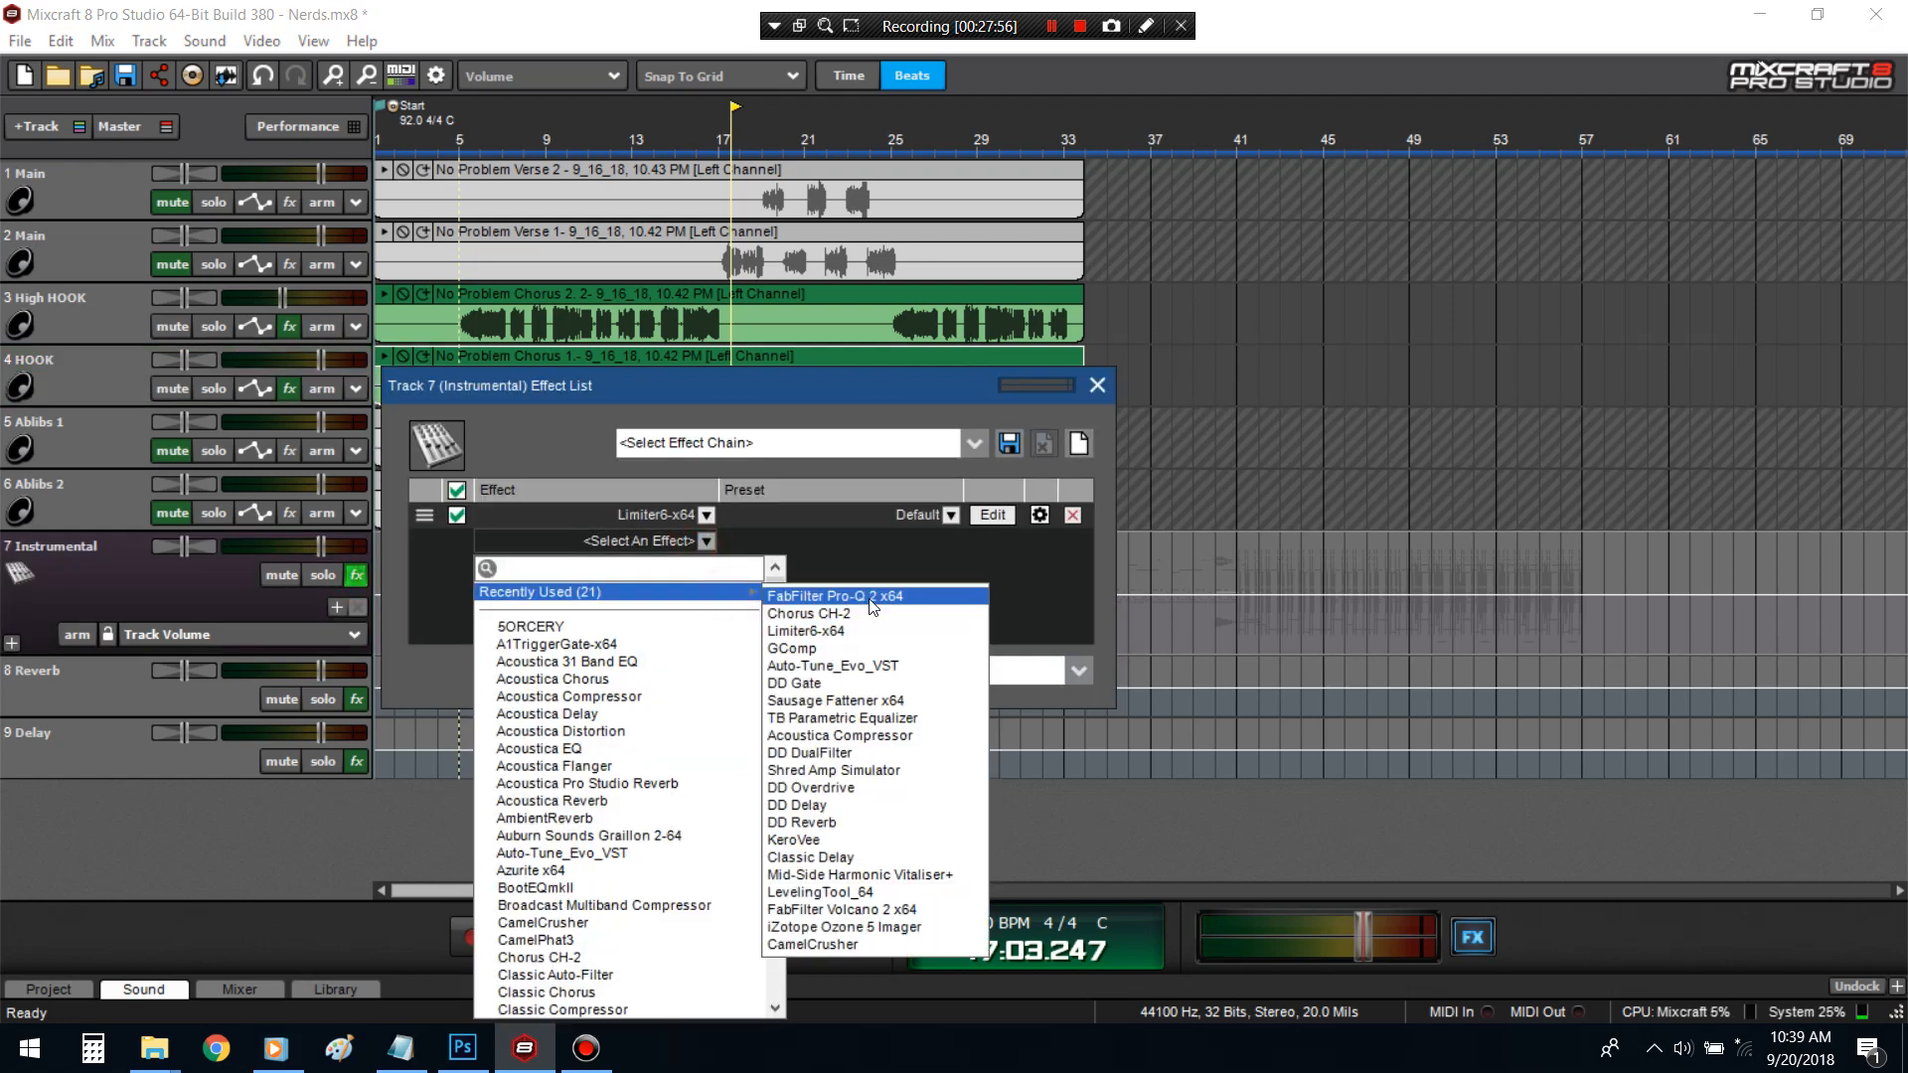
left_click(871, 597)
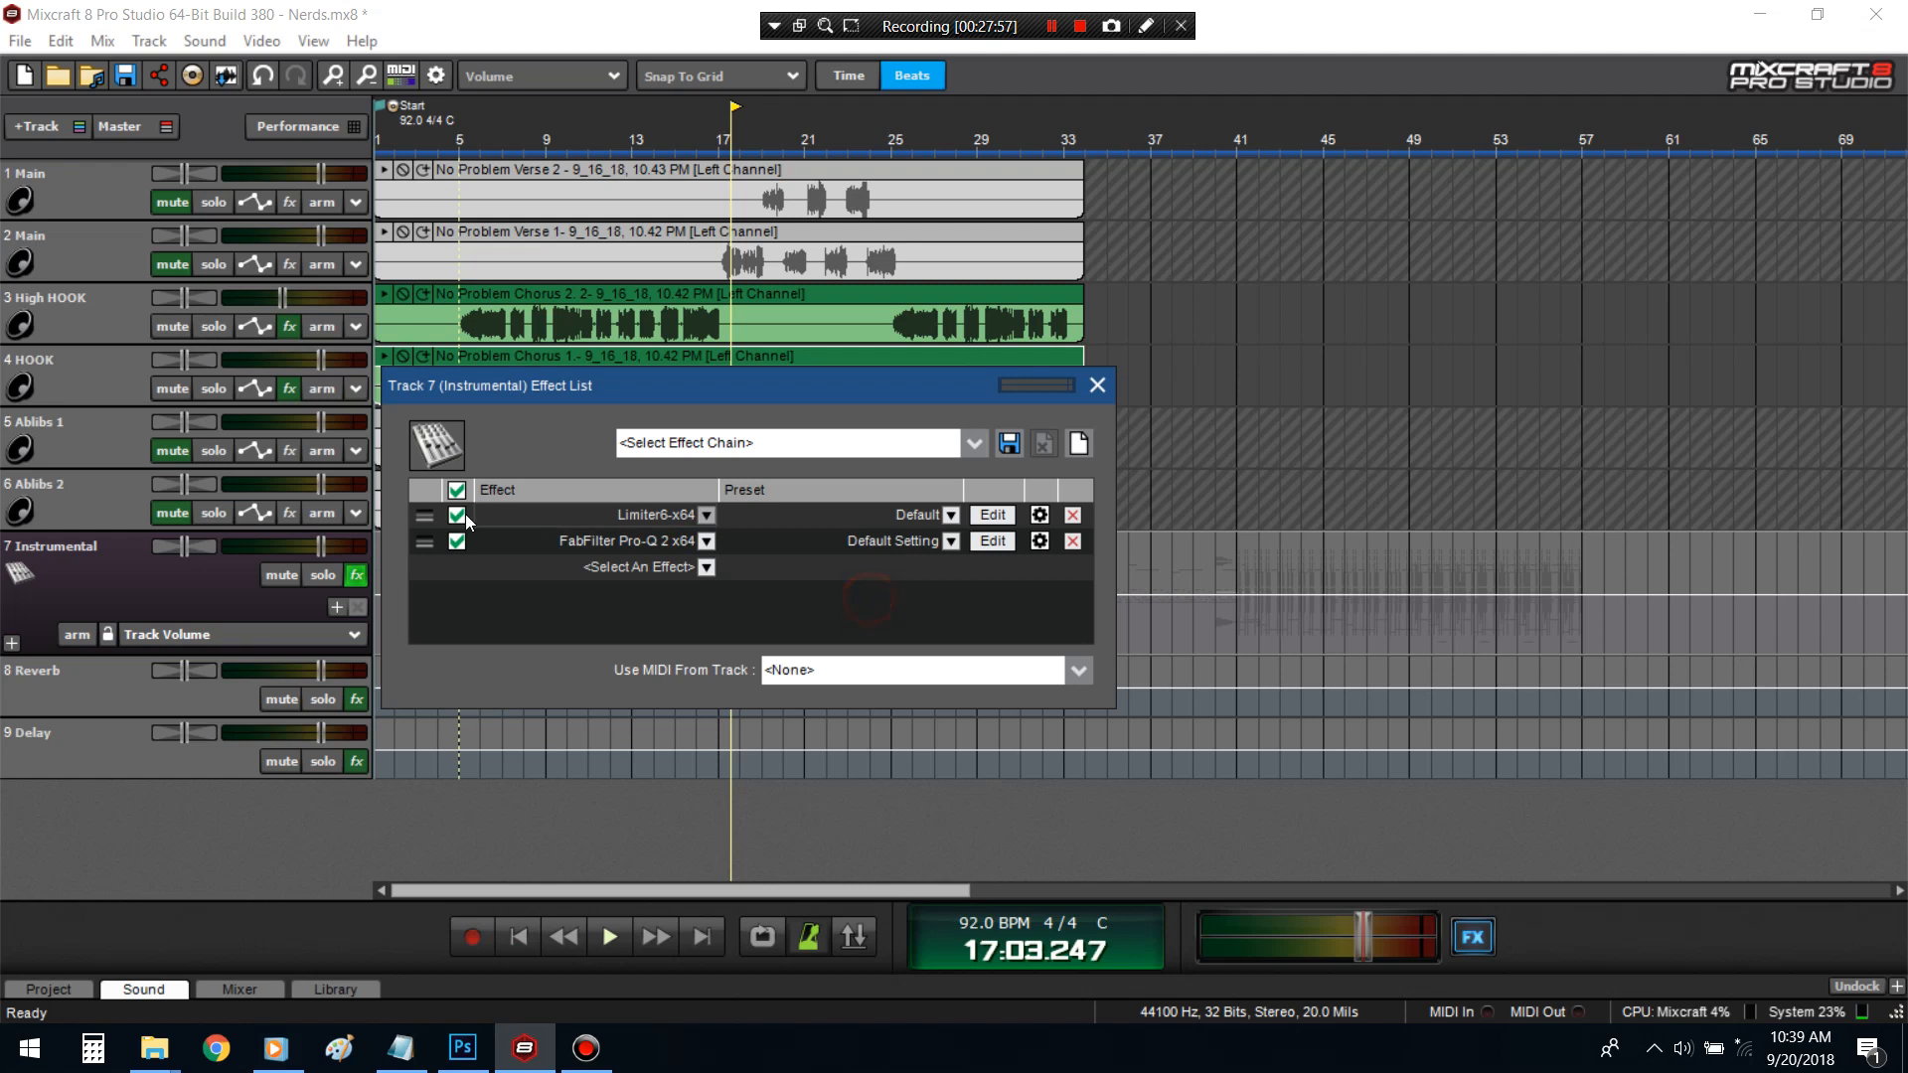
left_click(453, 145)
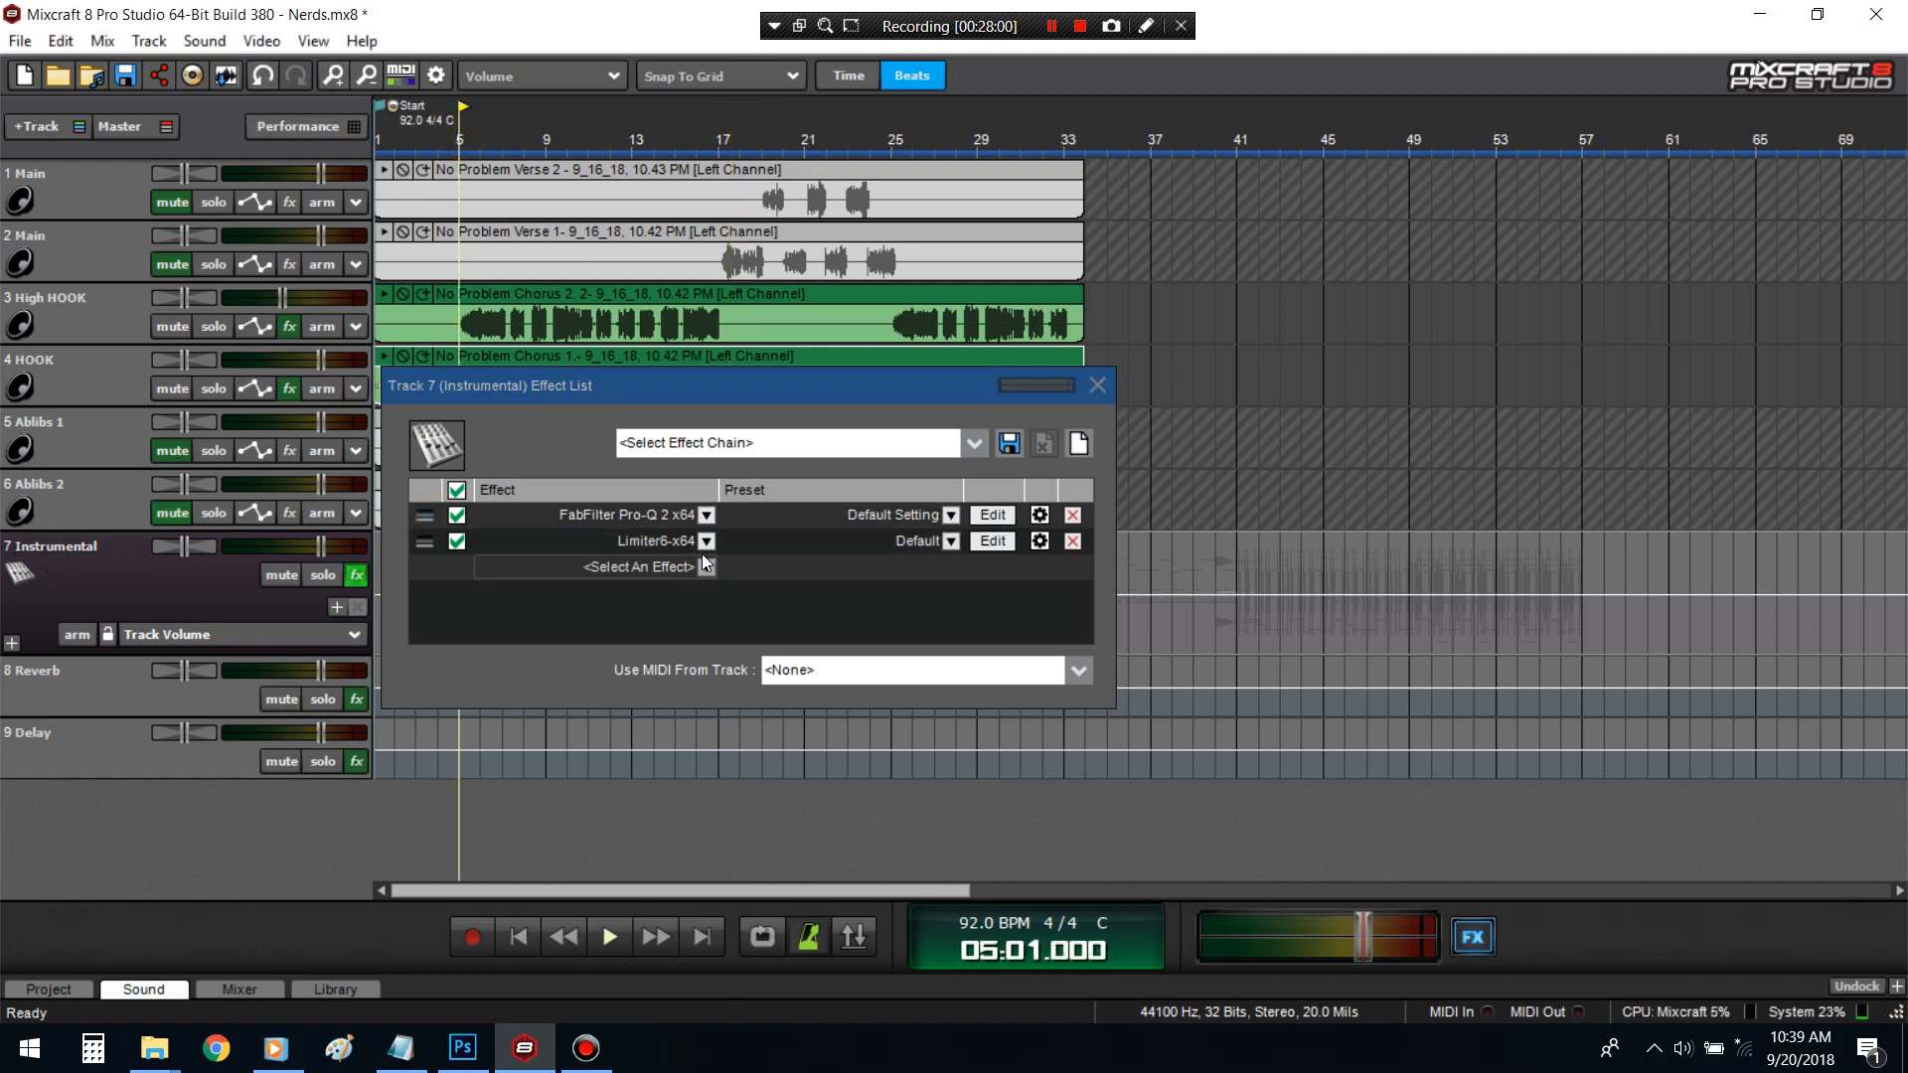
- Set the Instrumental's Pro-Q 2 to Mid/Side and add a mid bell cut at about 724 Hz, -1.67 dB, with Q about 3.2
left_click(980, 519)
left_click(1026, 868)
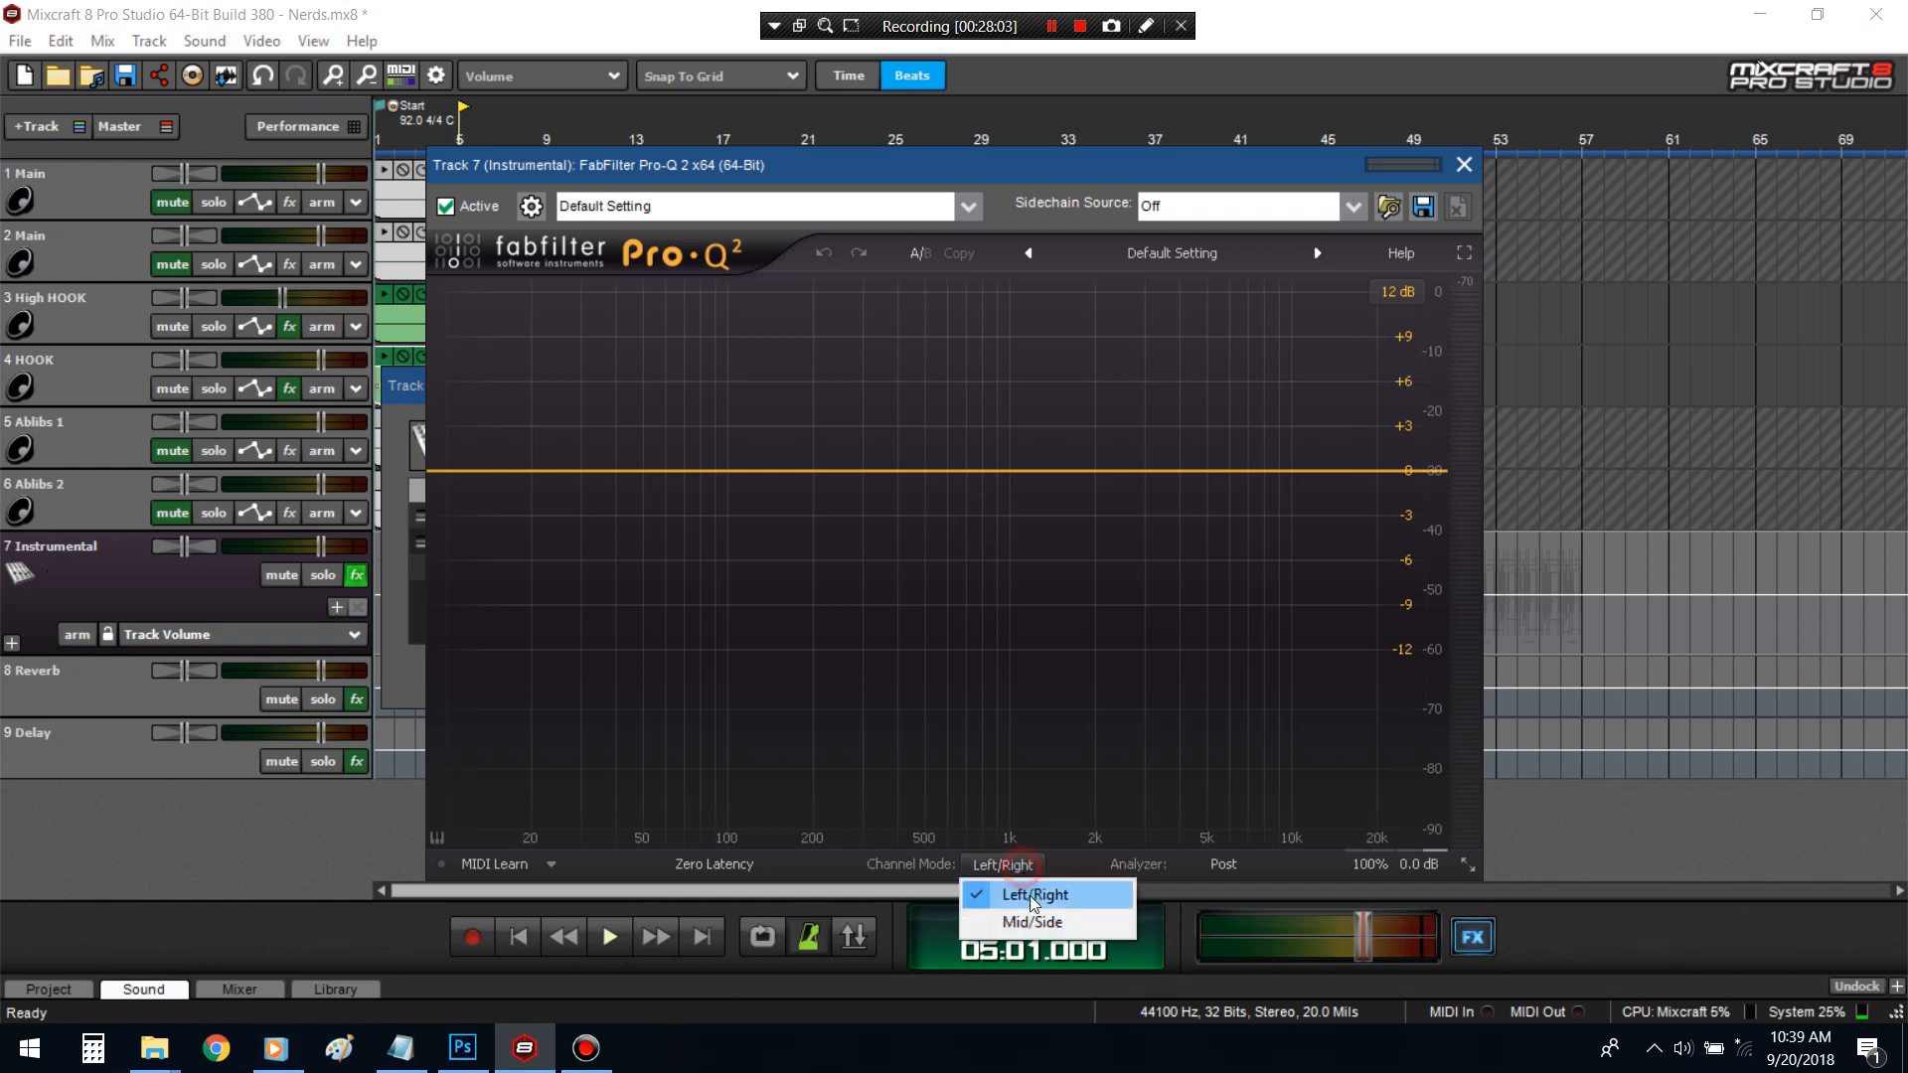
left_click(1022, 915)
left_click_drag(993, 474, 976, 452)
right_click(974, 448)
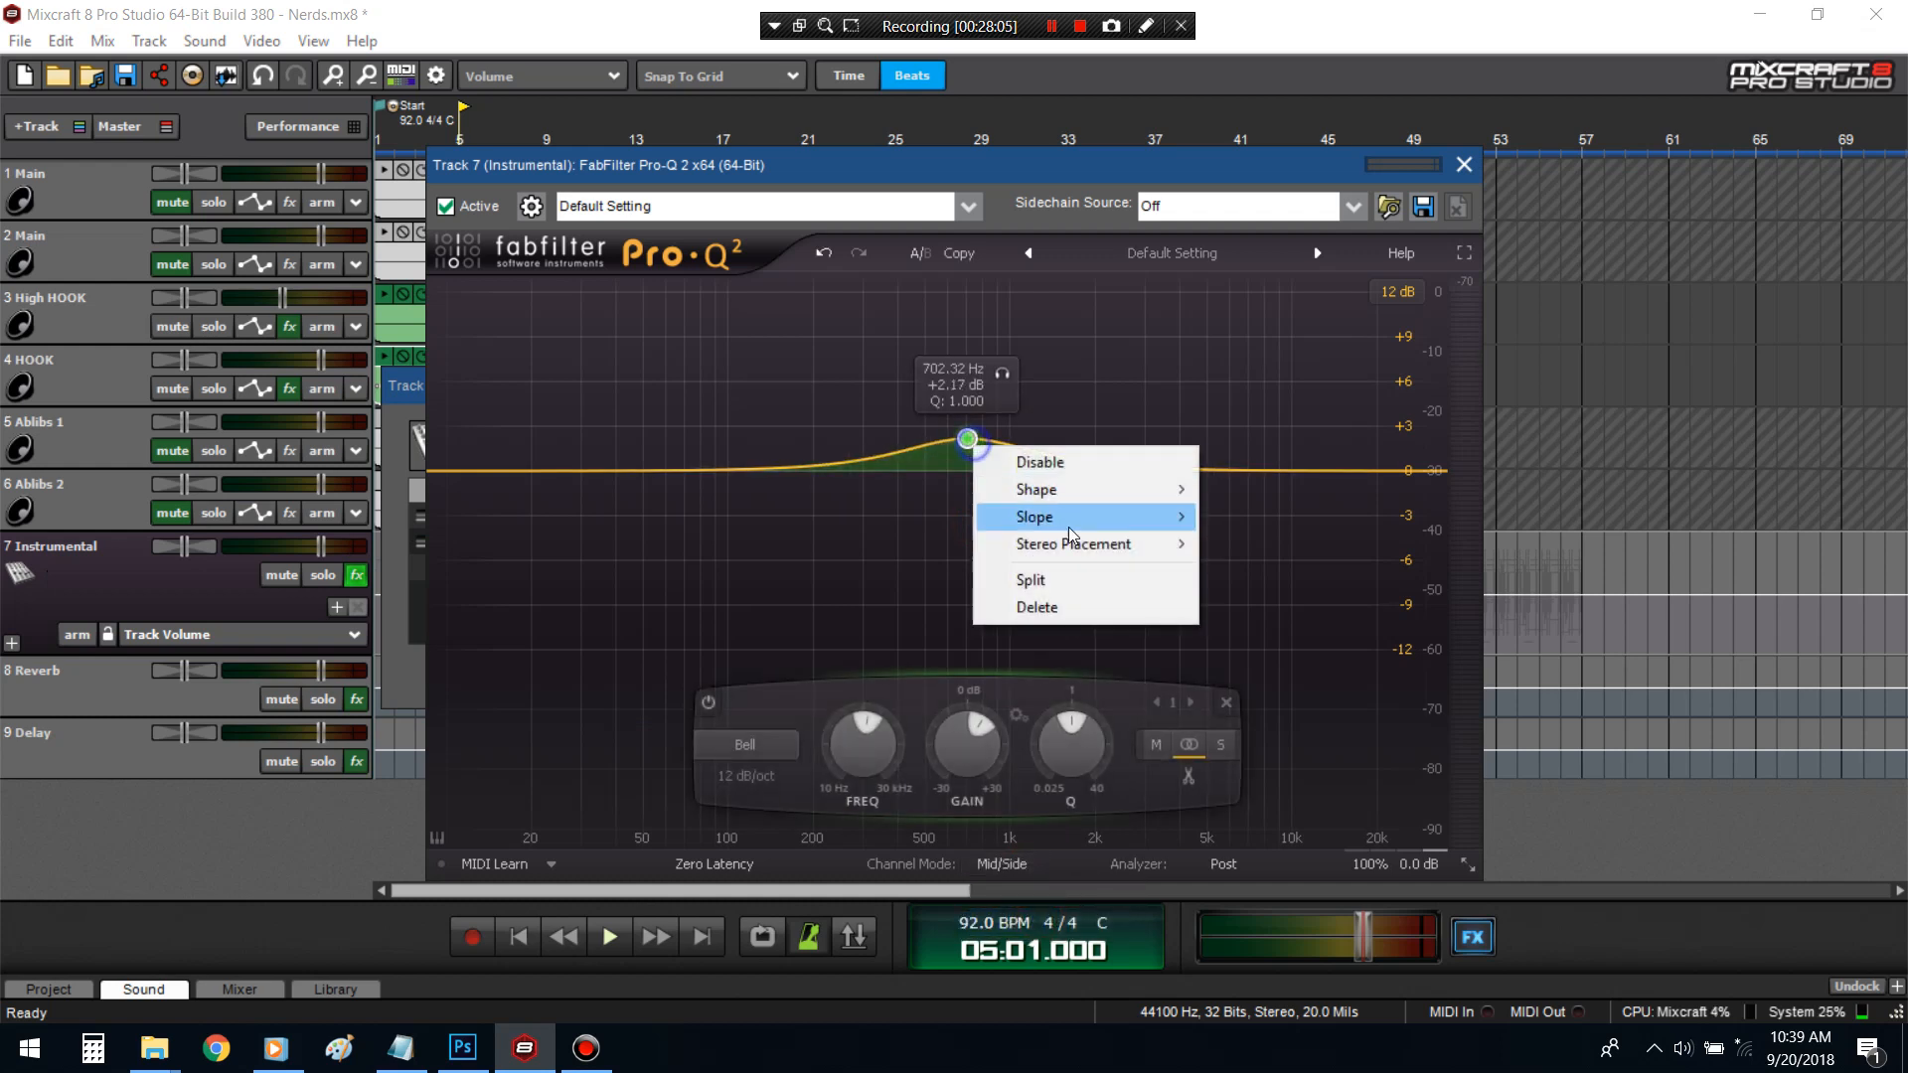
mouse_move(1099, 544)
left_click(1270, 545)
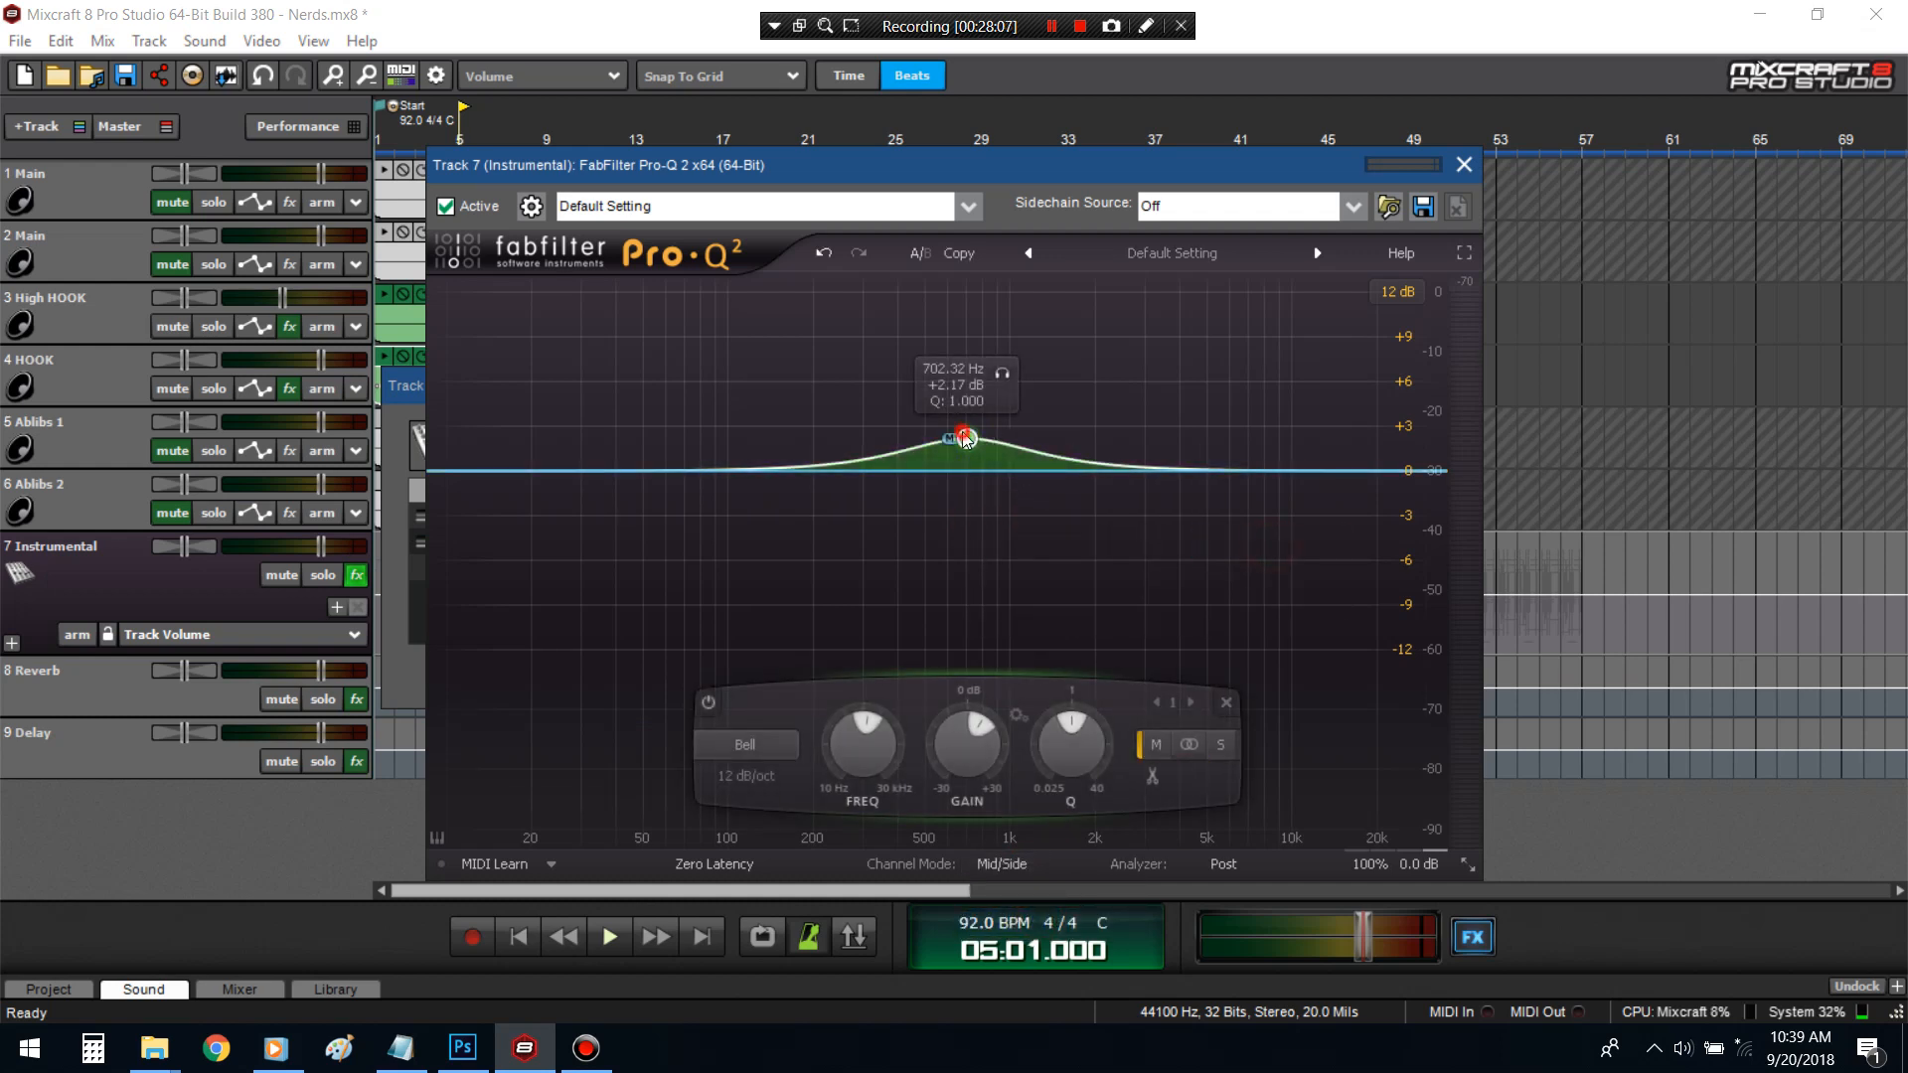
left_click_drag(966, 437, 978, 435)
scroll(977, 438, "up", 5)
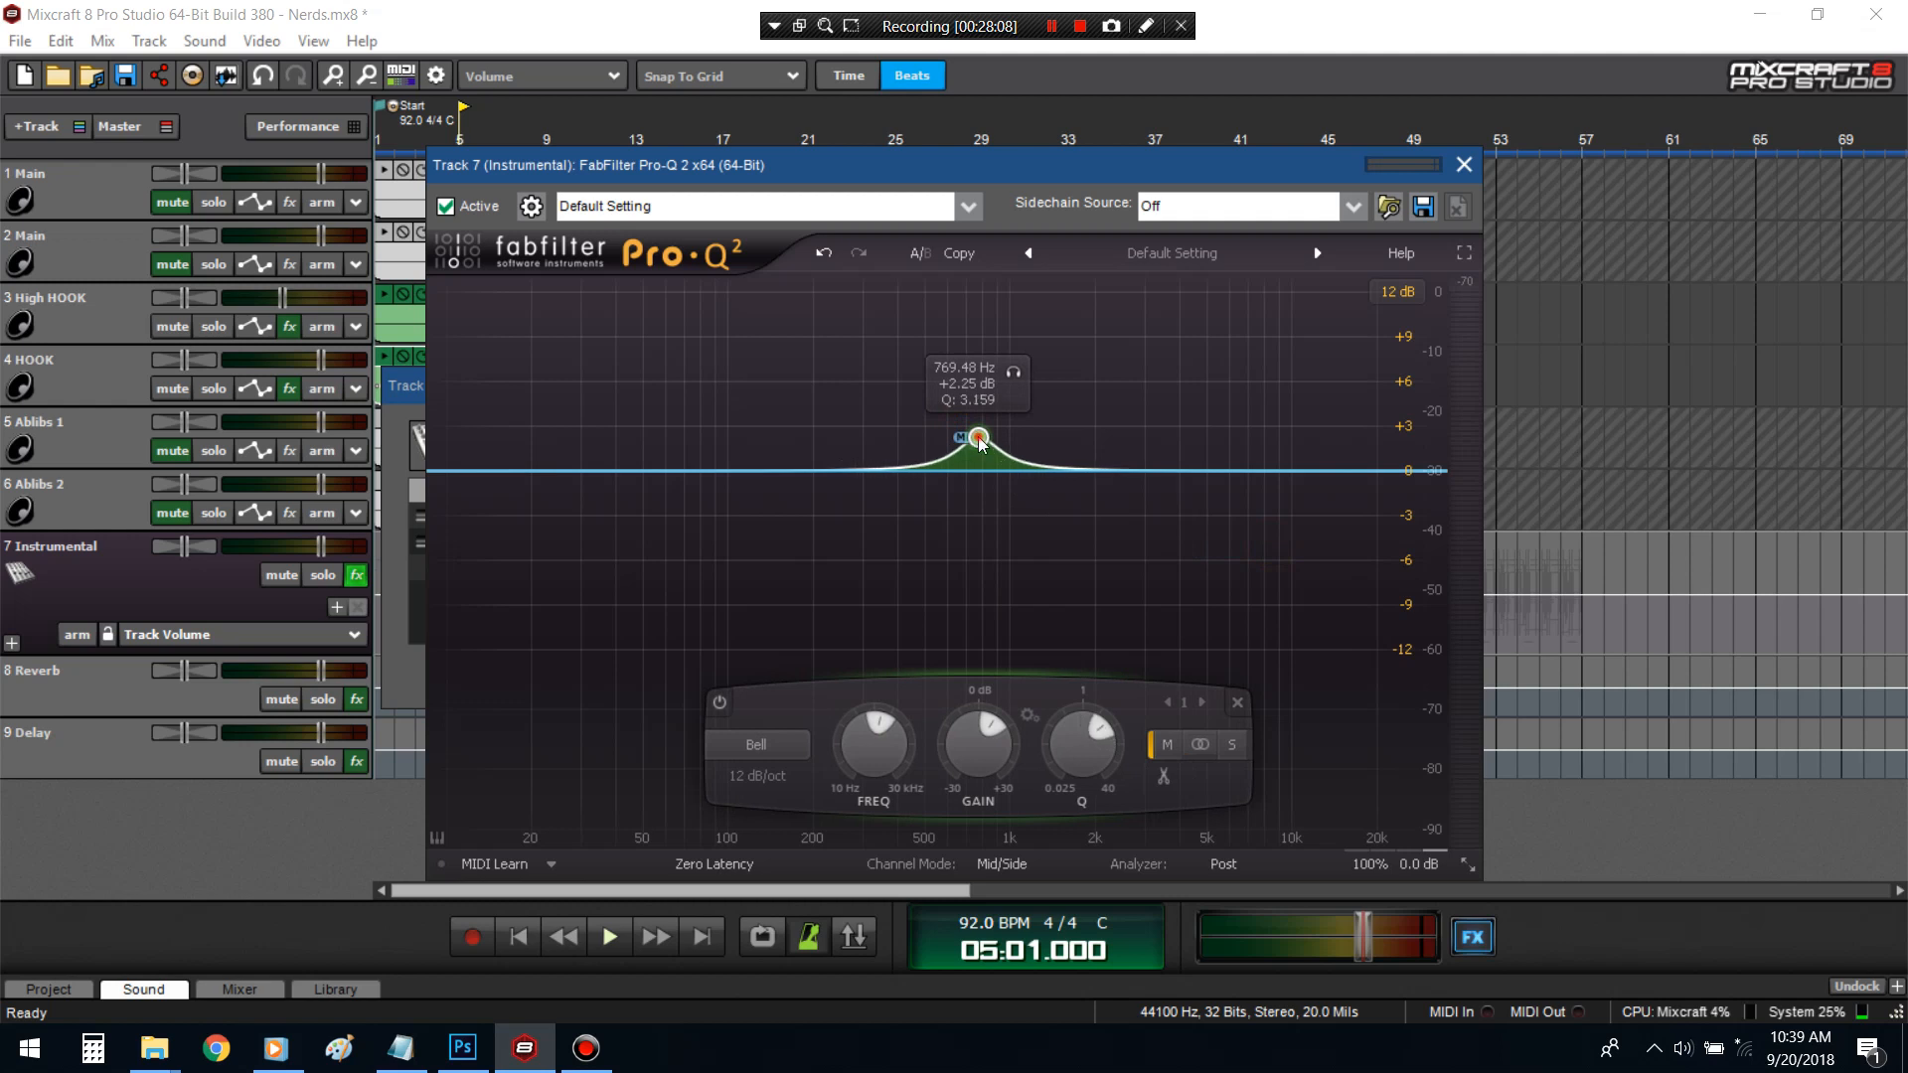
left_click_drag(980, 444, 971, 495)
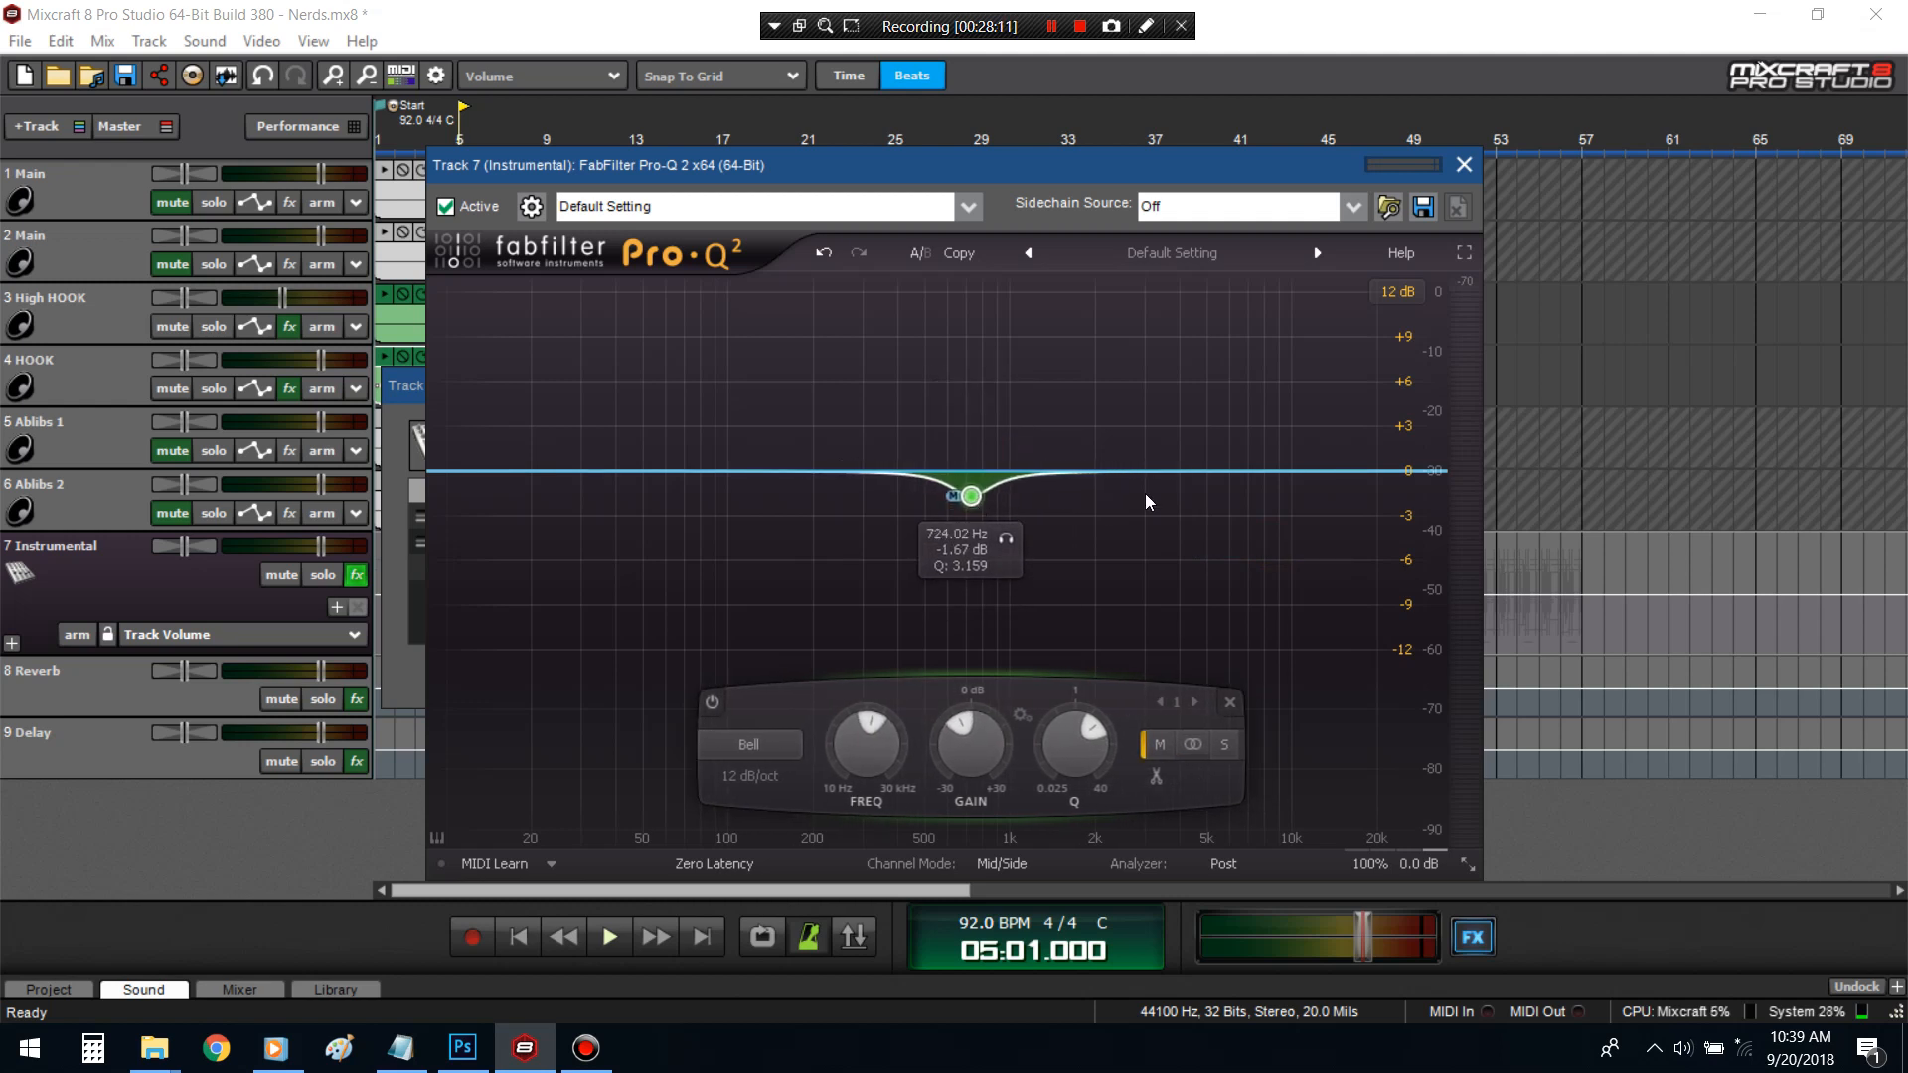
- Add a second narrow mid bell cut of about -1.4 dB near 3.6 kHz in the Instrumental's Pro-Q 2
left_click_drag(1149, 473, 1149, 440)
right_click(1150, 440)
mouse_move(1330, 542)
left_click(1421, 541)
scroll(1135, 444, "up", 4)
left_click_drag(1150, 441, 1169, 491)
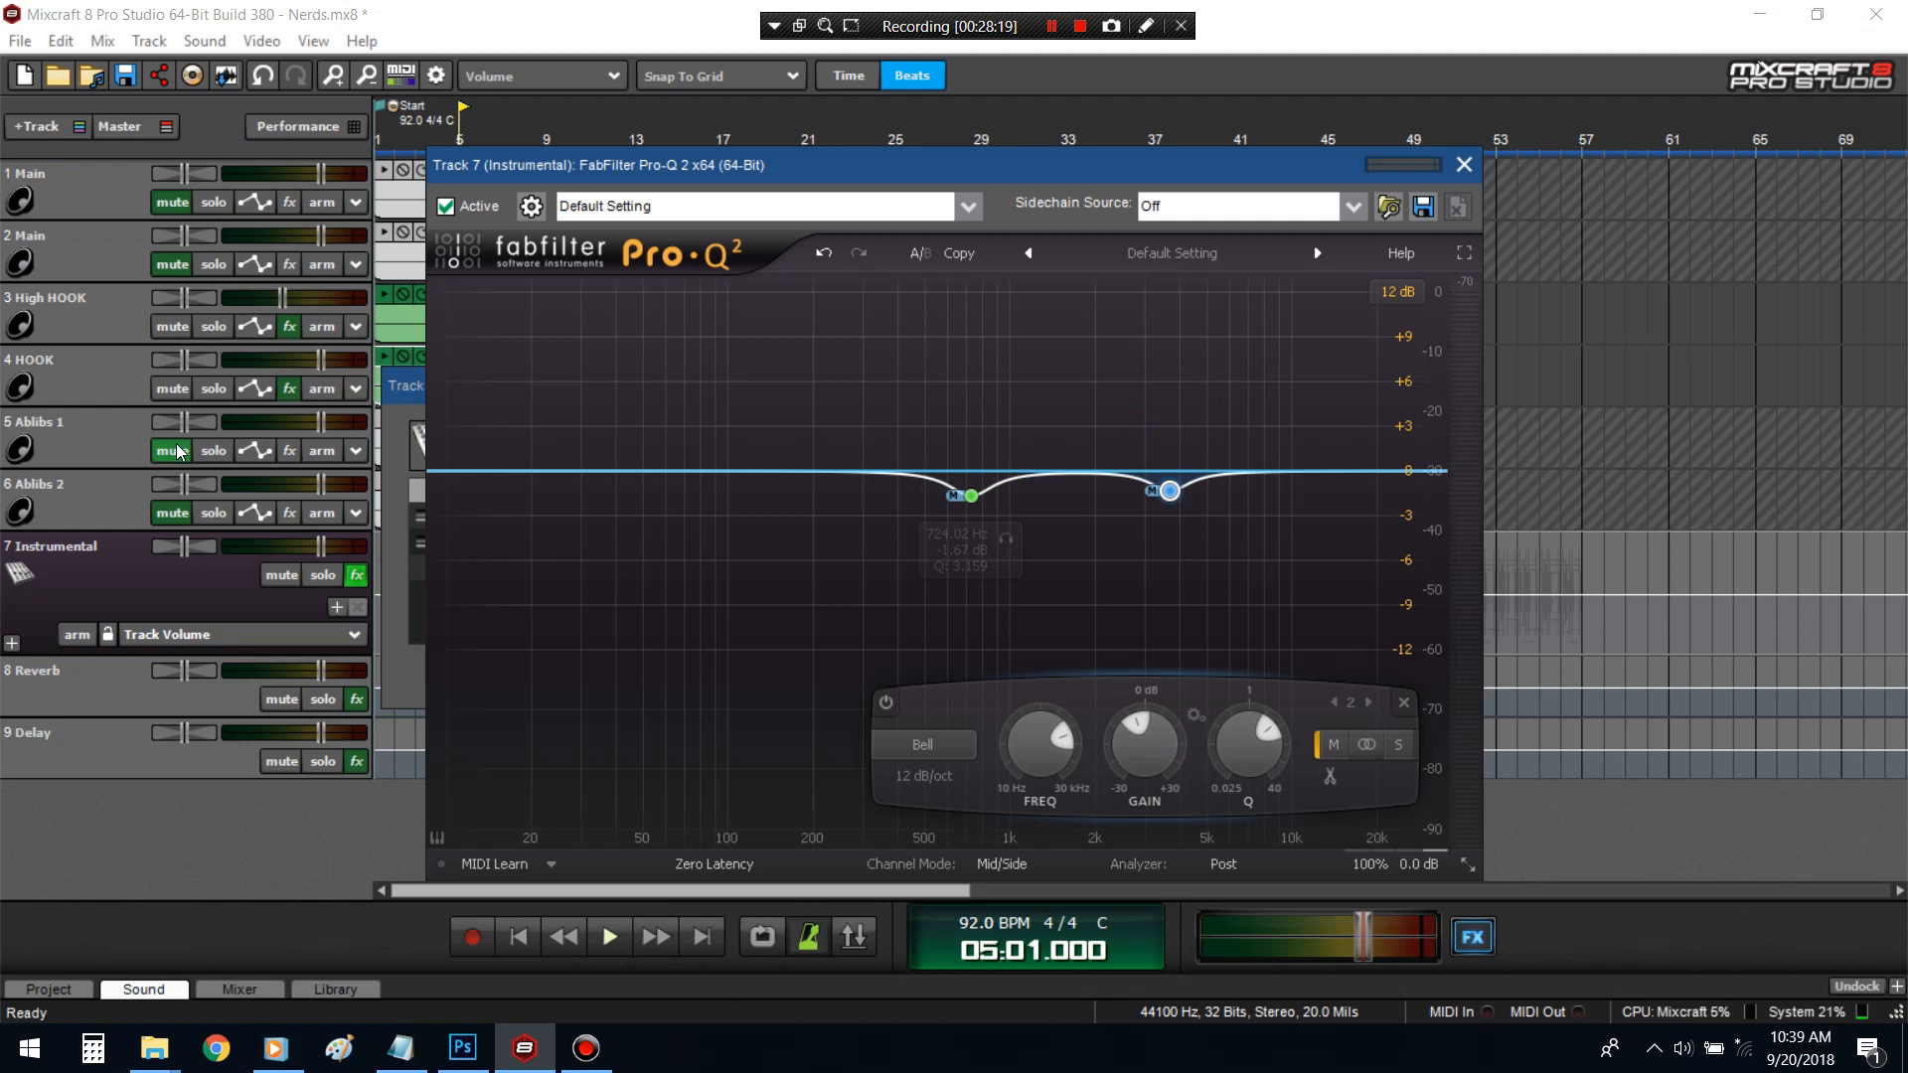
- Open the HOOK track's Pro-Q 2 beside the Instrumental's Pro-Q 2 and compare its mid-channel boosts with the Instrumental's cuts
left_click(289, 389)
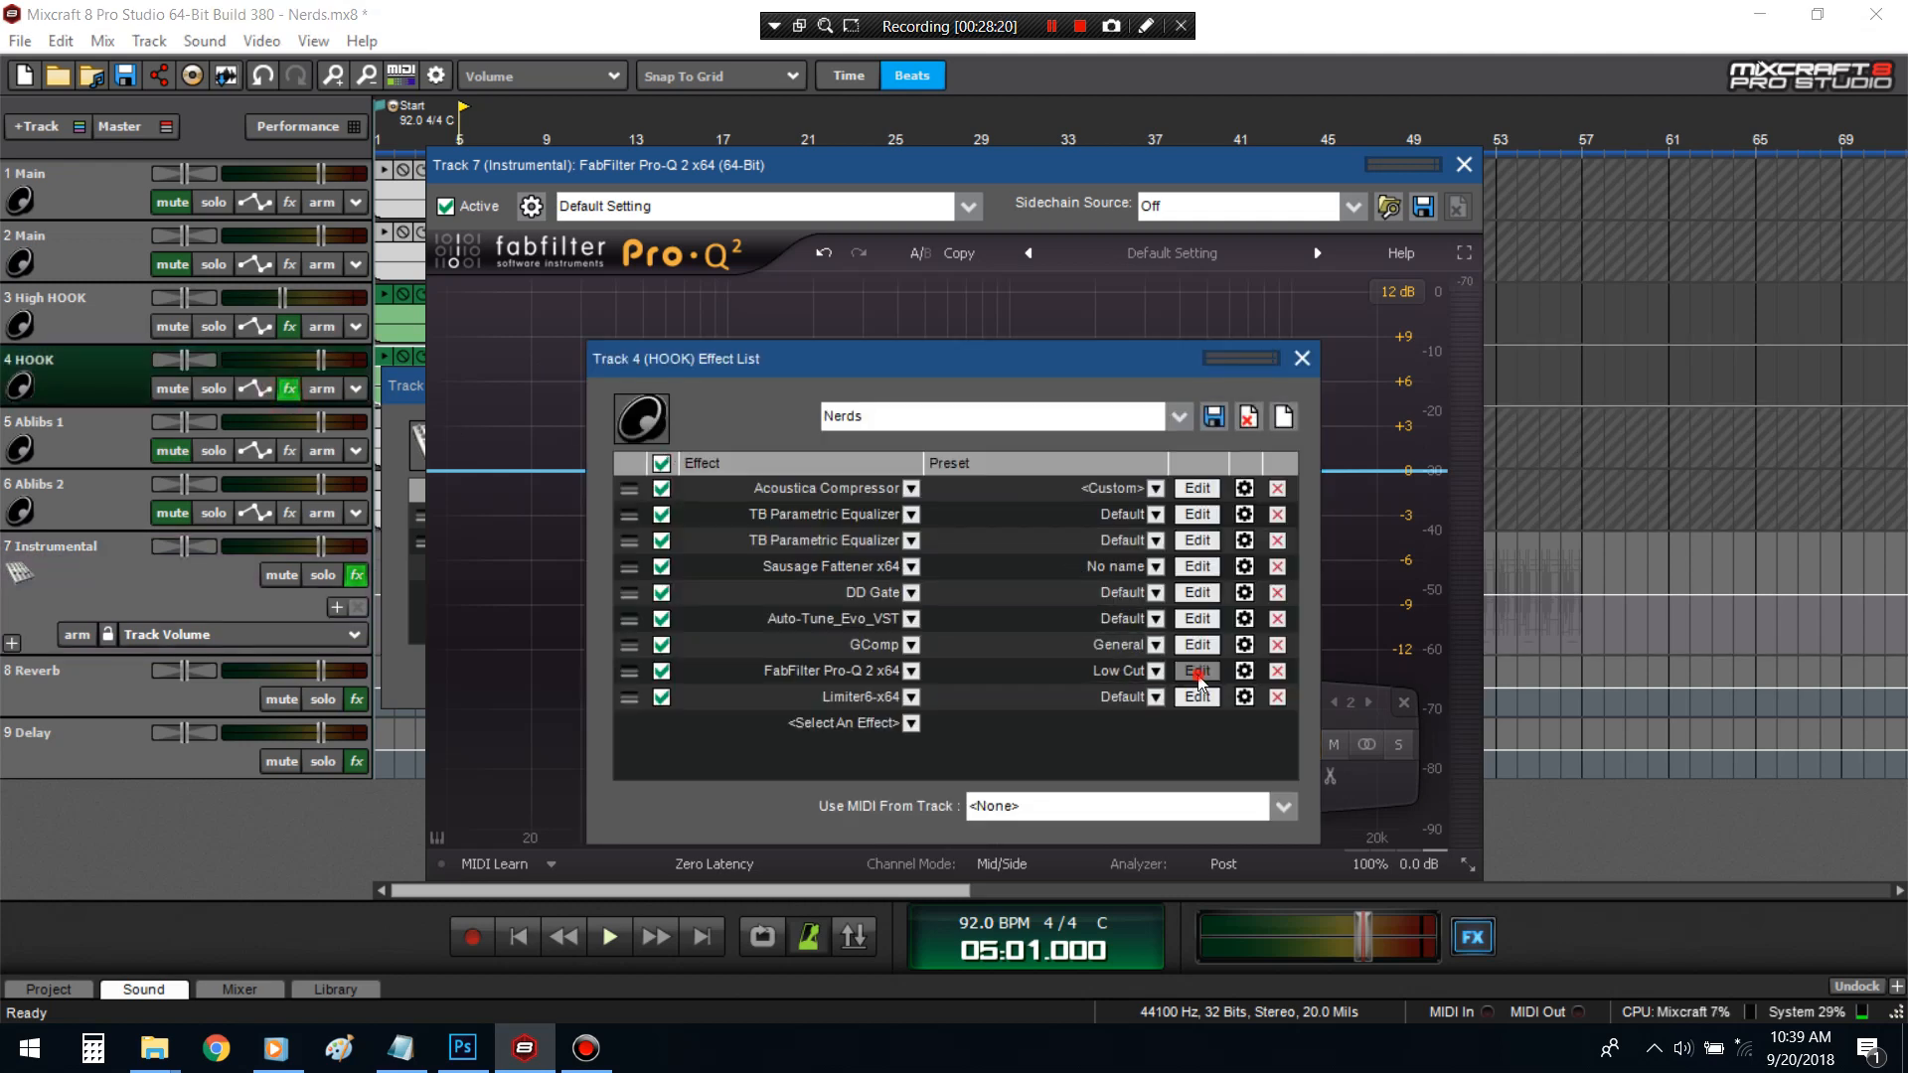
left_click(1197, 672)
left_click_drag(1034, 281, 1286, 269)
left_click_drag(1199, 167, 803, 155)
left_click_drag(1230, 268, 1428, 153)
left_click_drag(703, 167, 662, 172)
left_click_drag(1185, 176, 1099, 173)
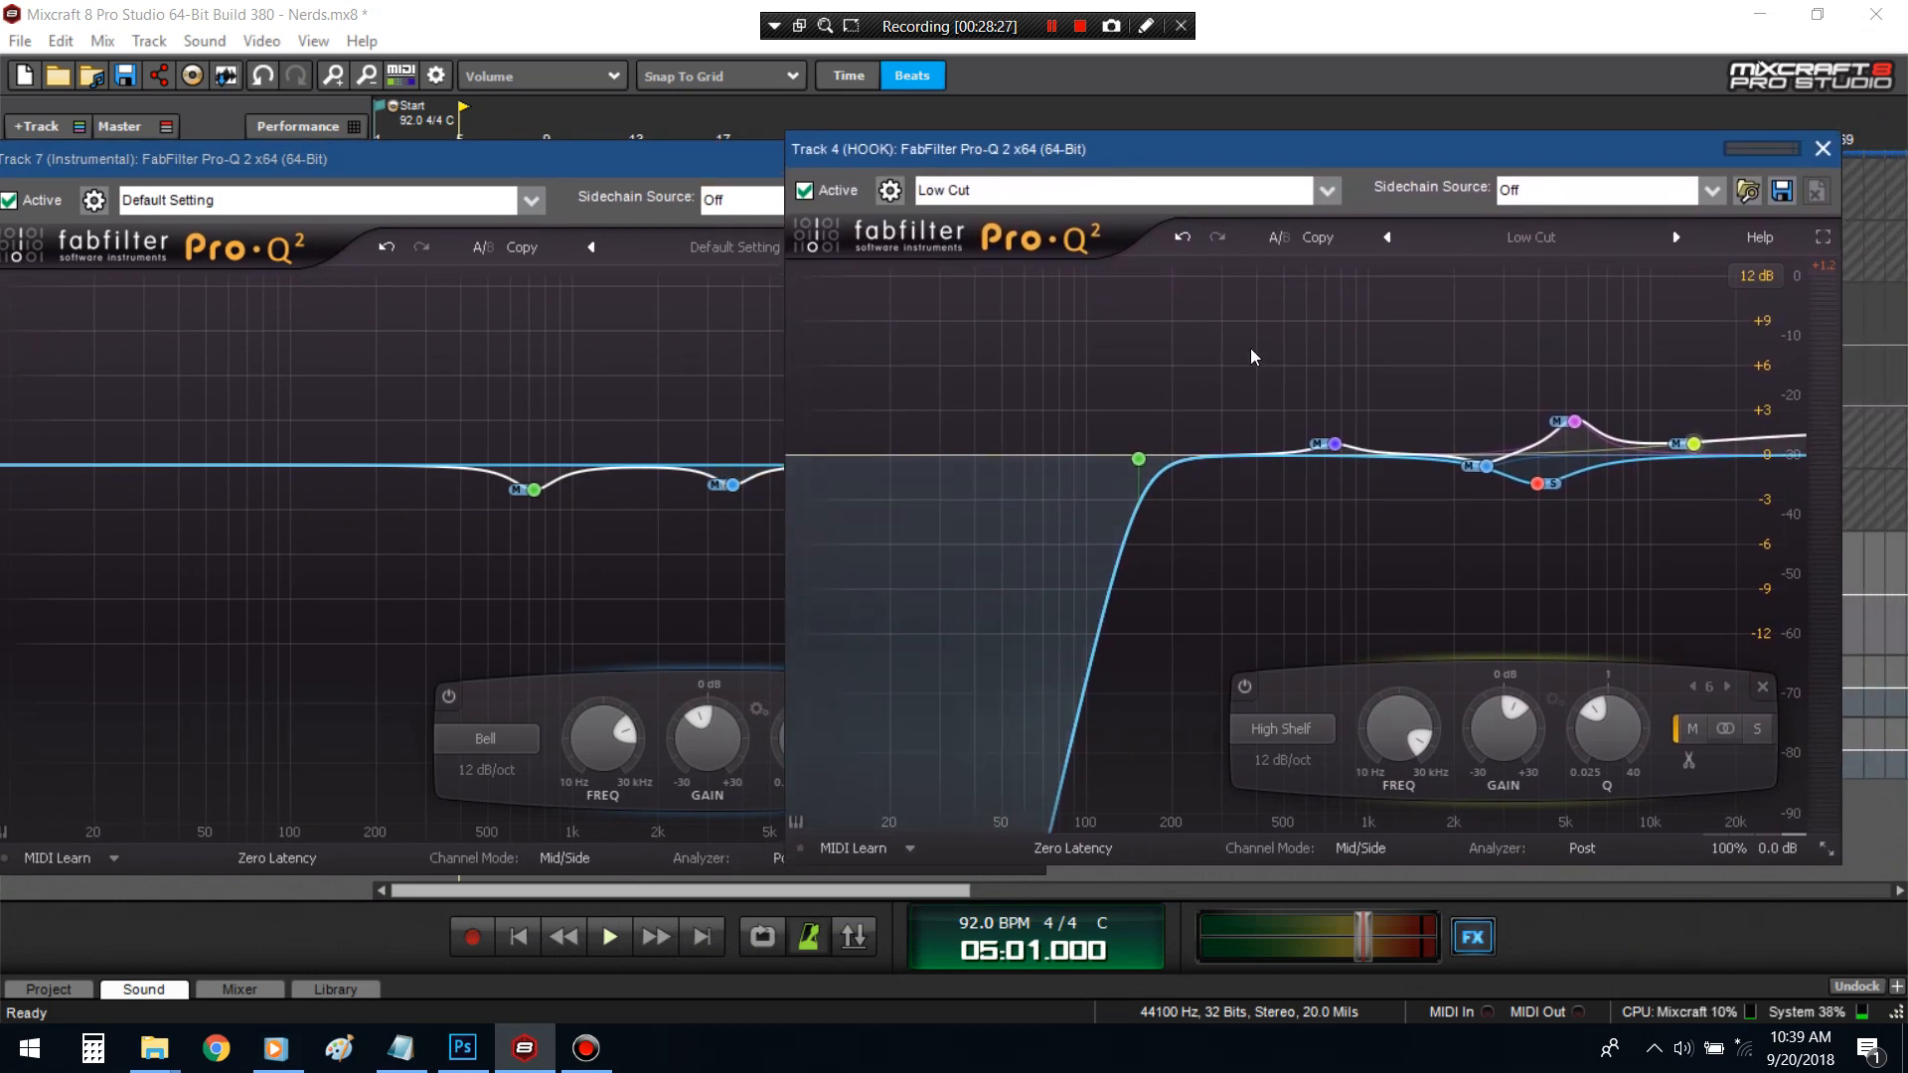
left_click(1338, 447)
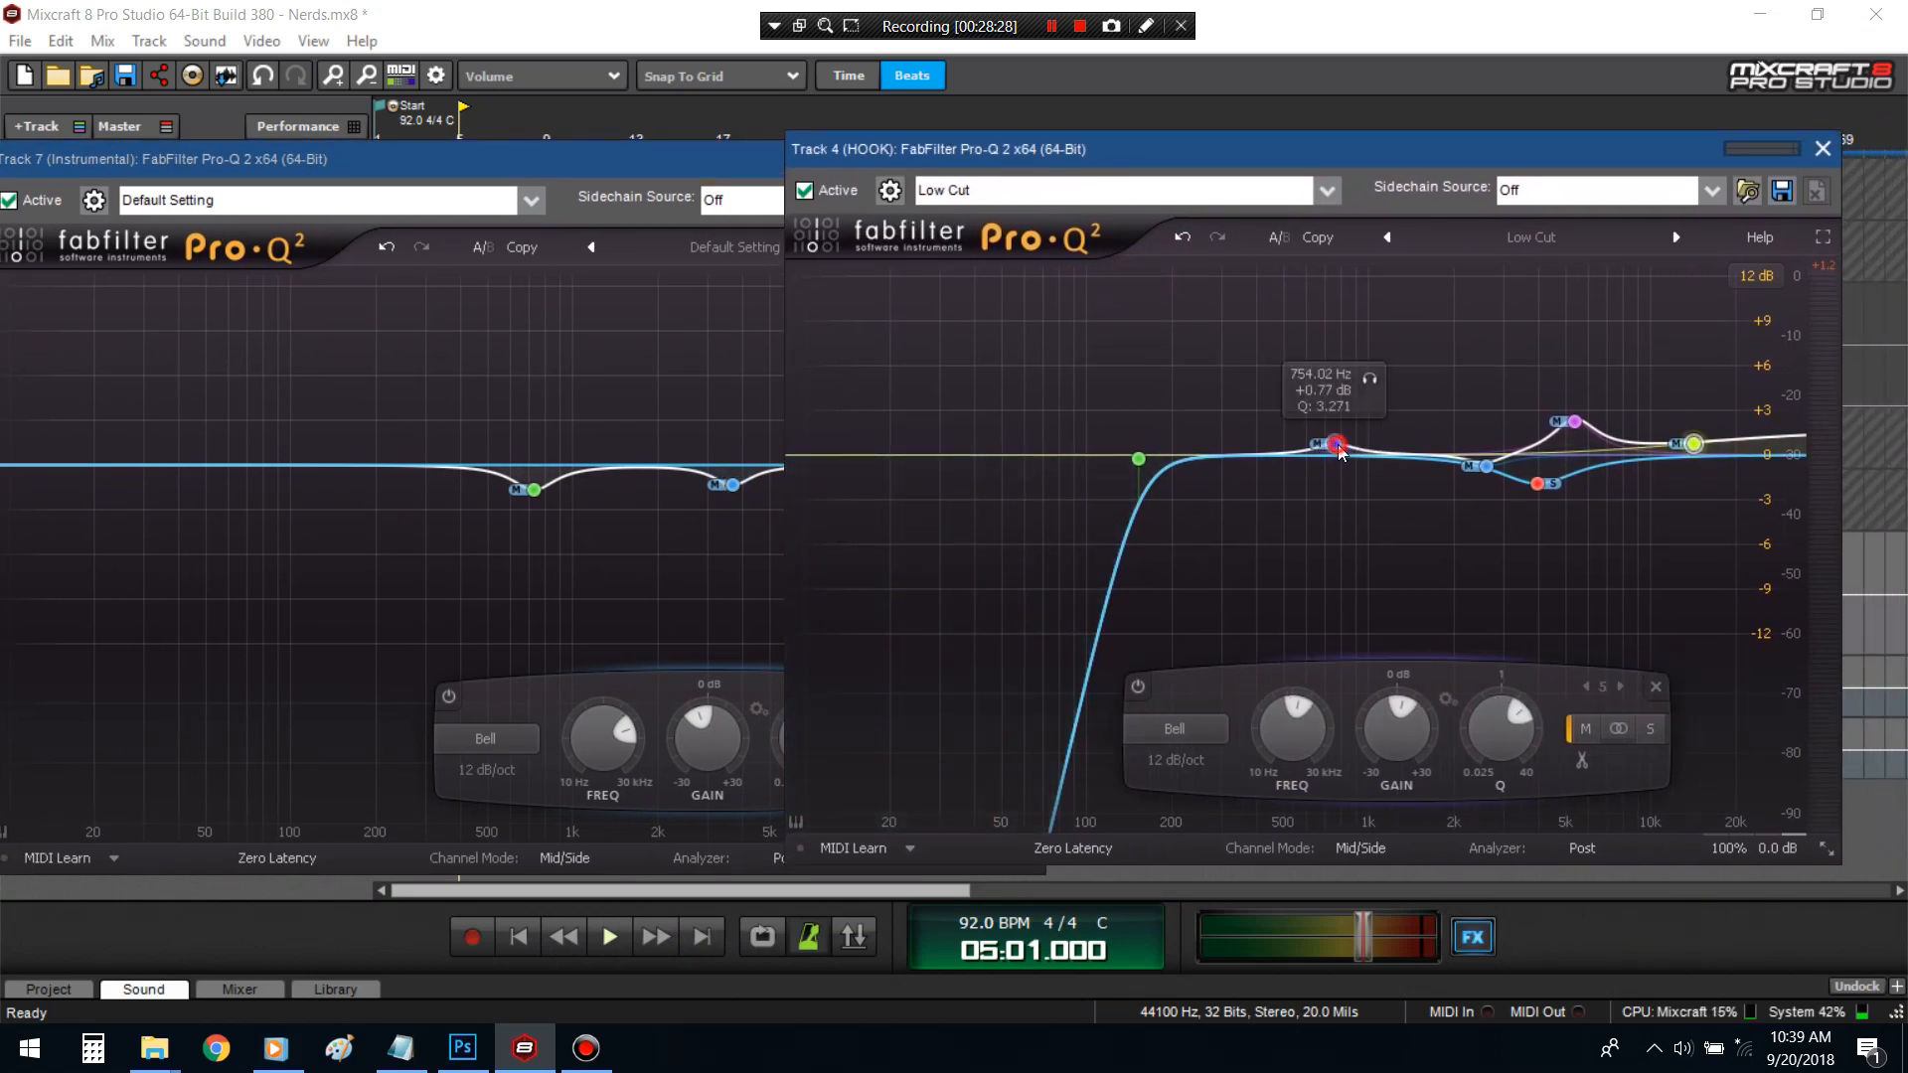
mouse_move(1584, 418)
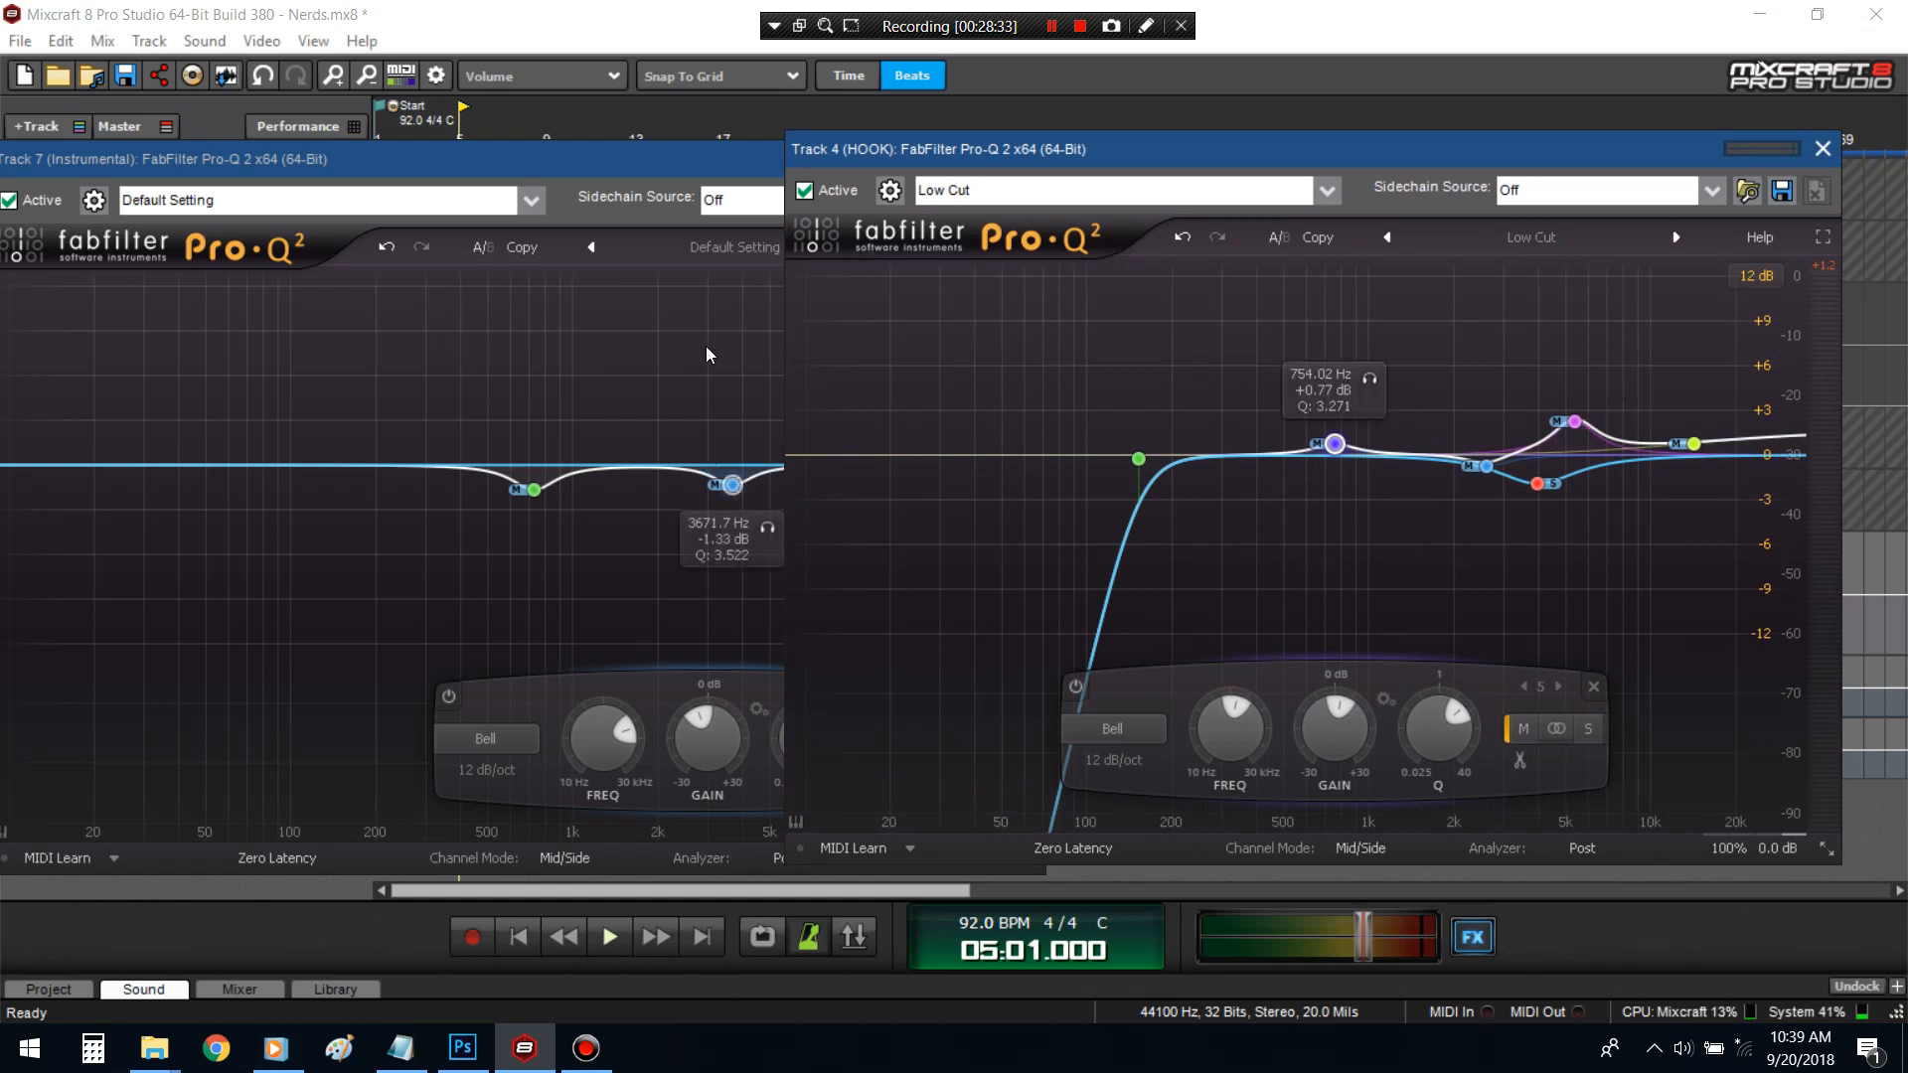
- Move the Instrumental's upper mid cut to about 5 kHz, matching HOOK's largest mid boost, and close both equalizers
left_click(687, 171)
left_click_drag(741, 505, 783, 499)
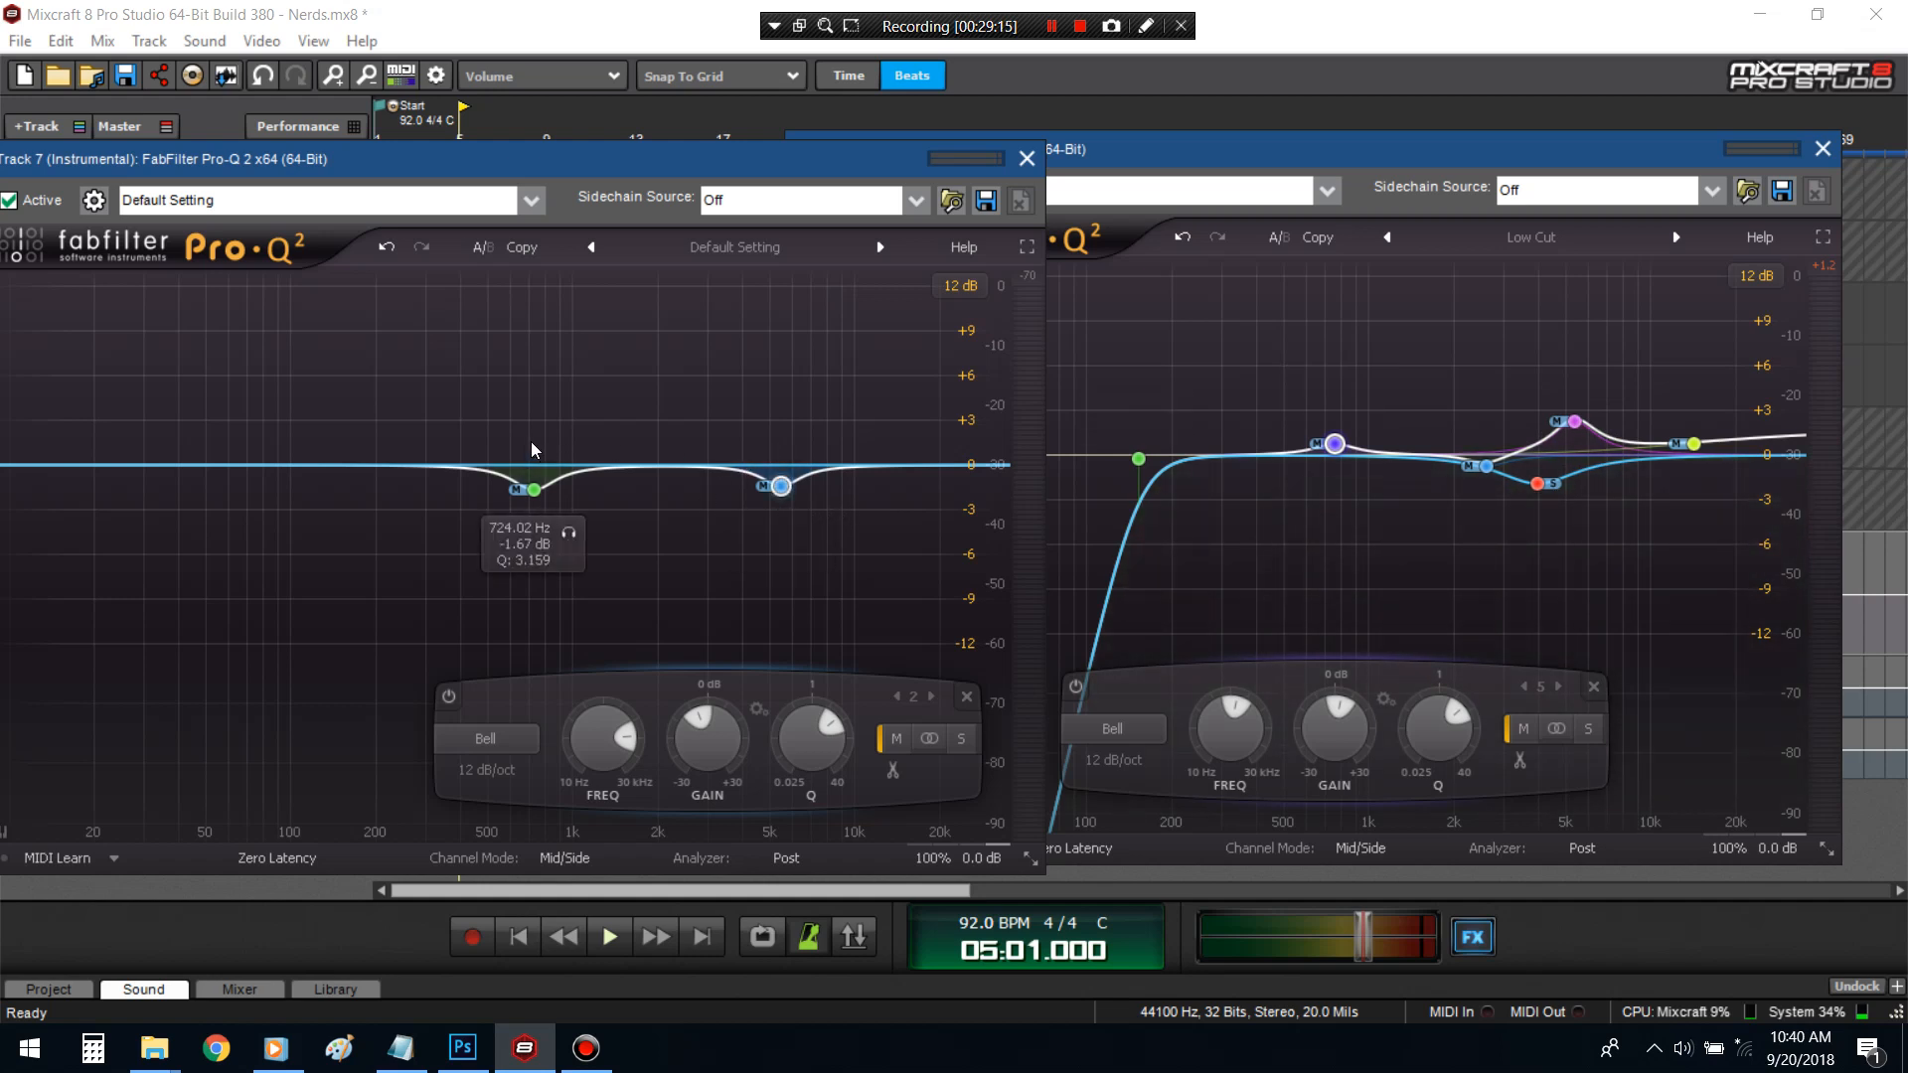
left_click(1026, 160)
left_click(1822, 150)
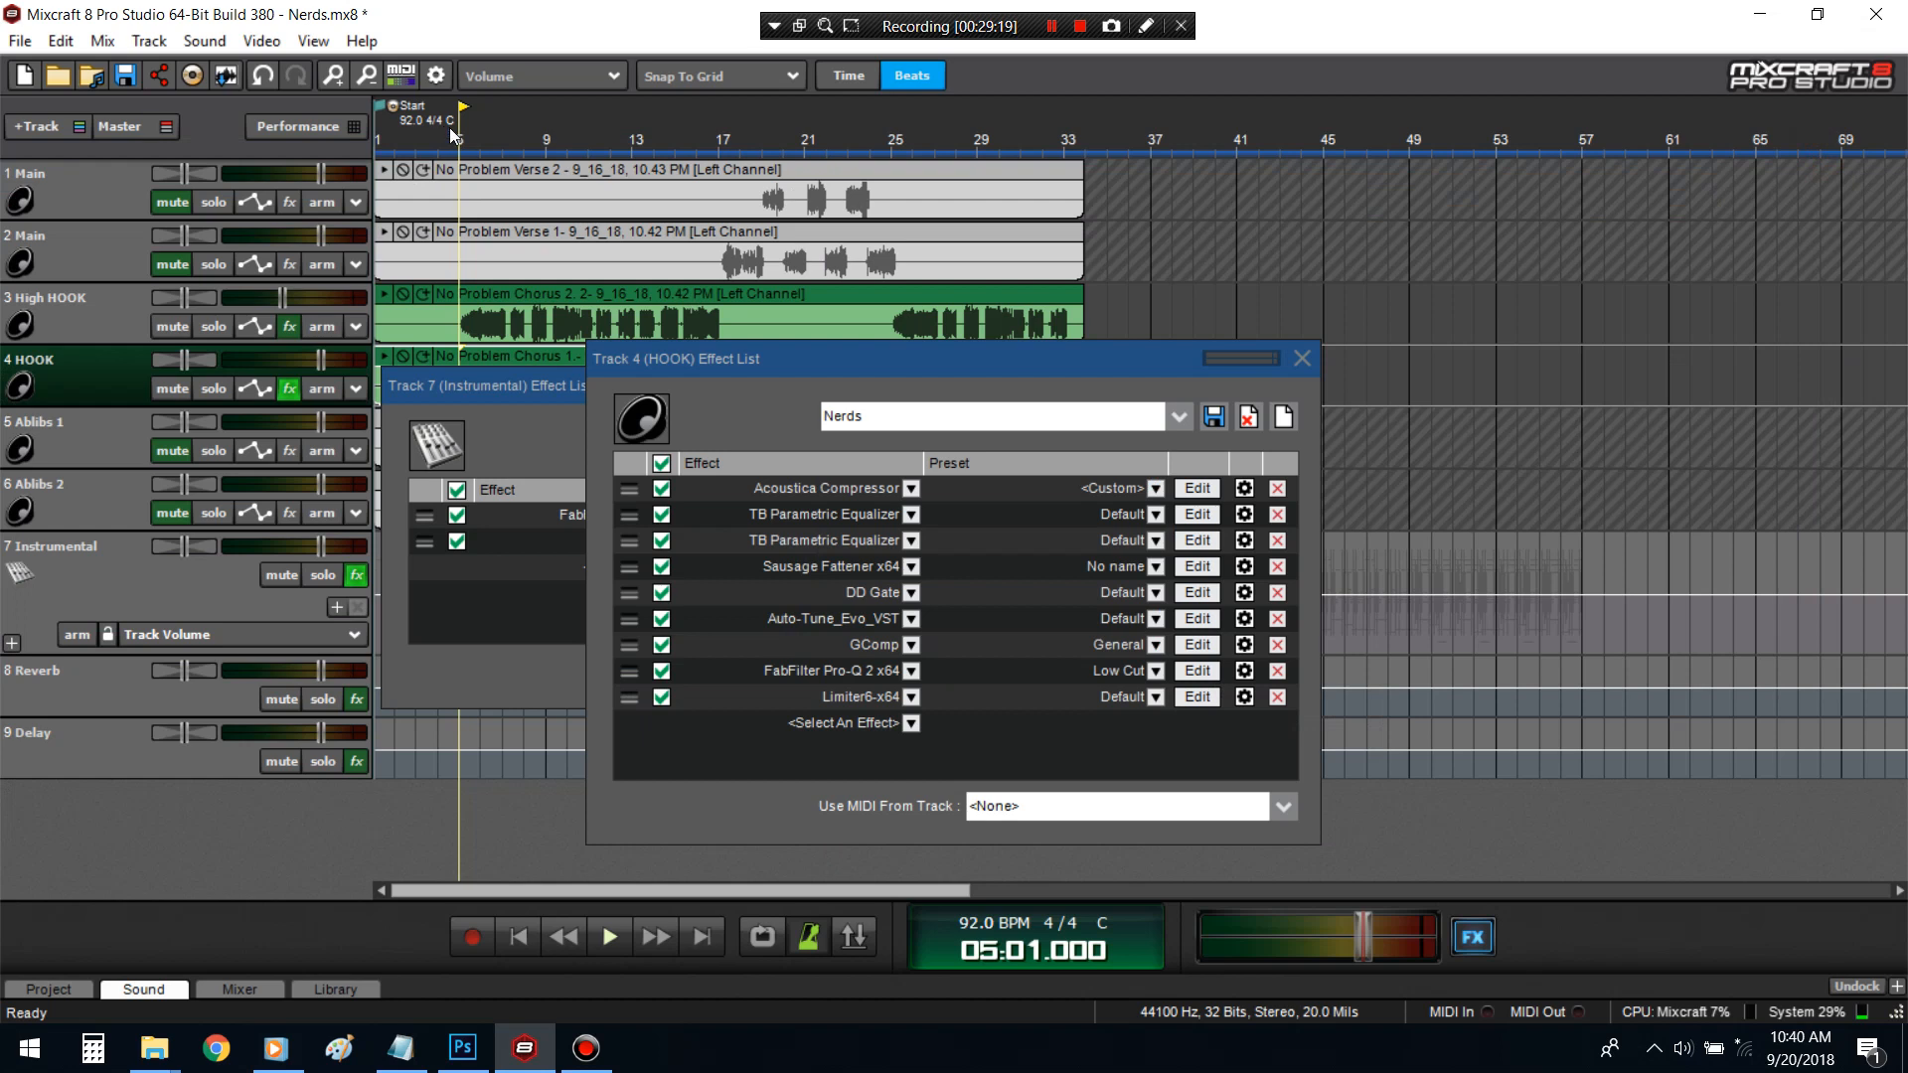
- Play the hook from bar 5, compare the Instrumental with its Pro-Q 2 bypassed and active, then stop playback and close the effect lists
key("space")
left_click(1300, 359)
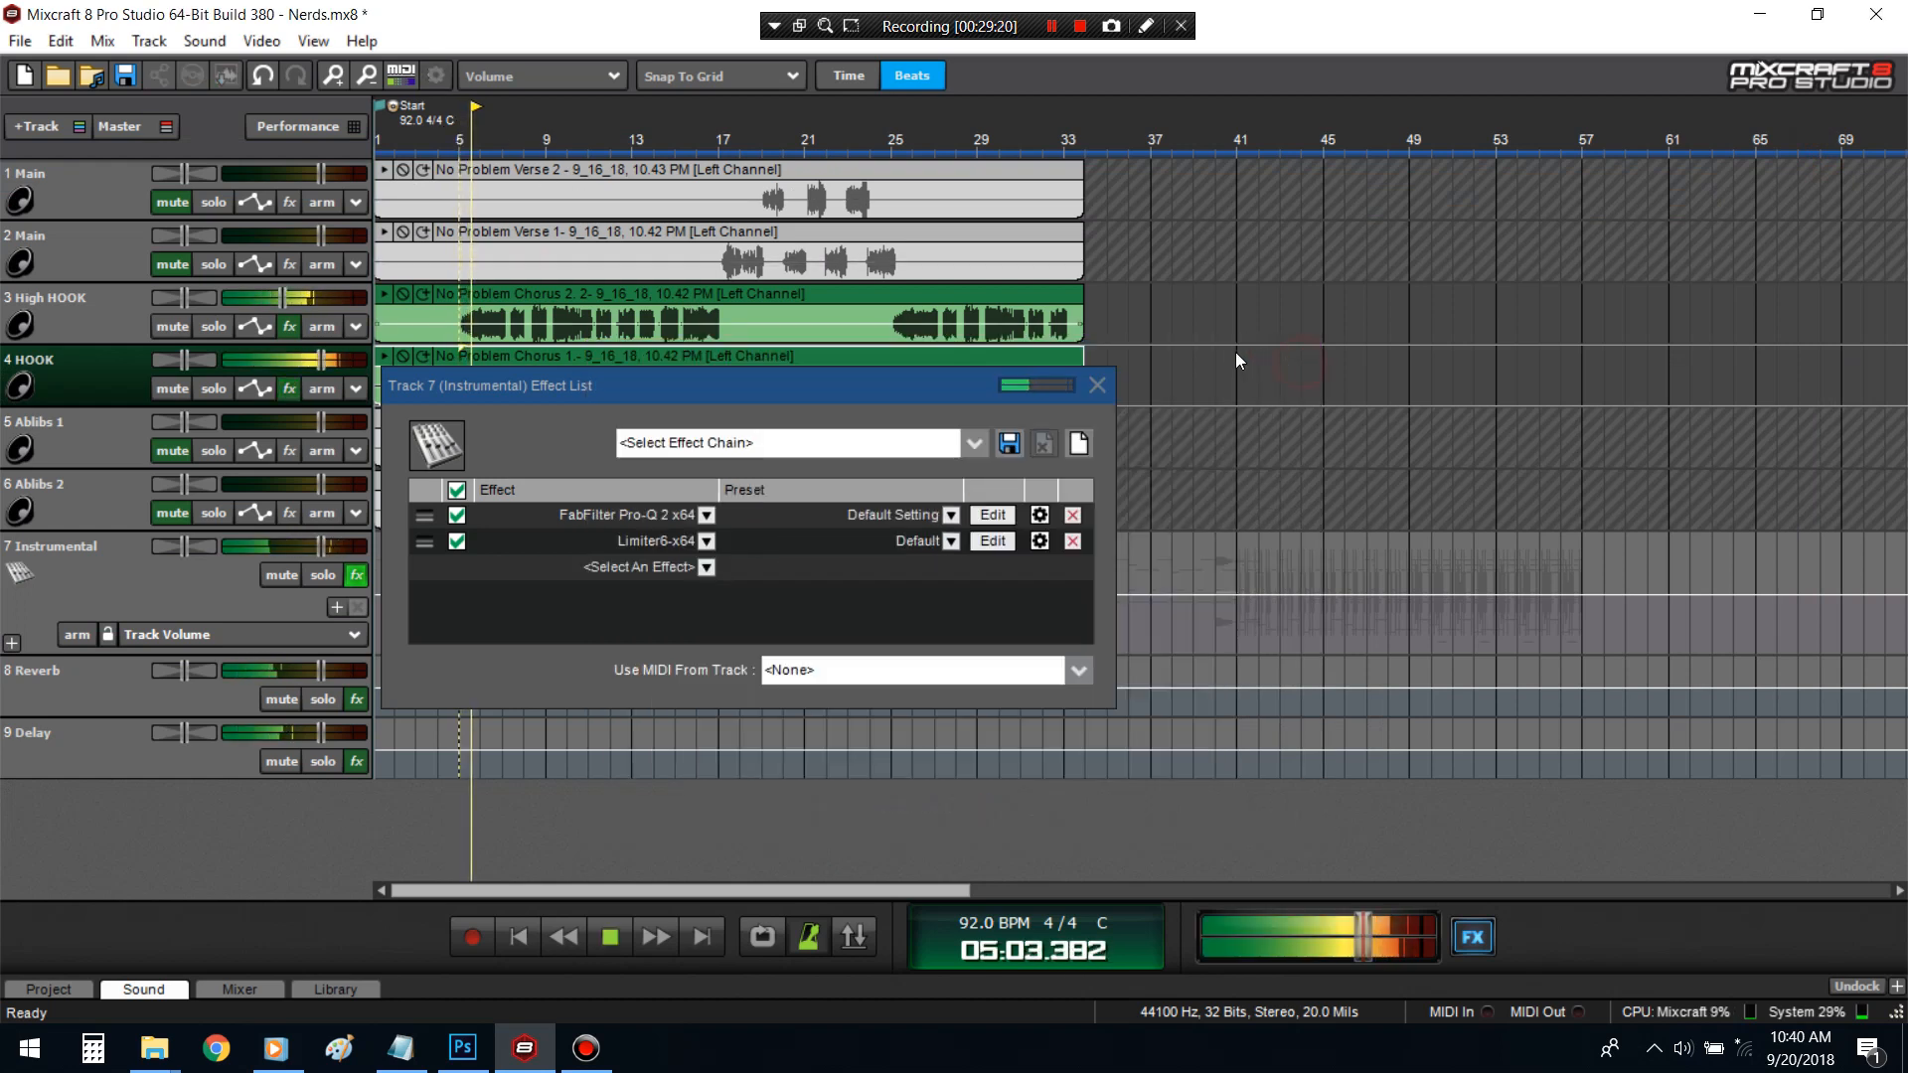
left_click(460, 516)
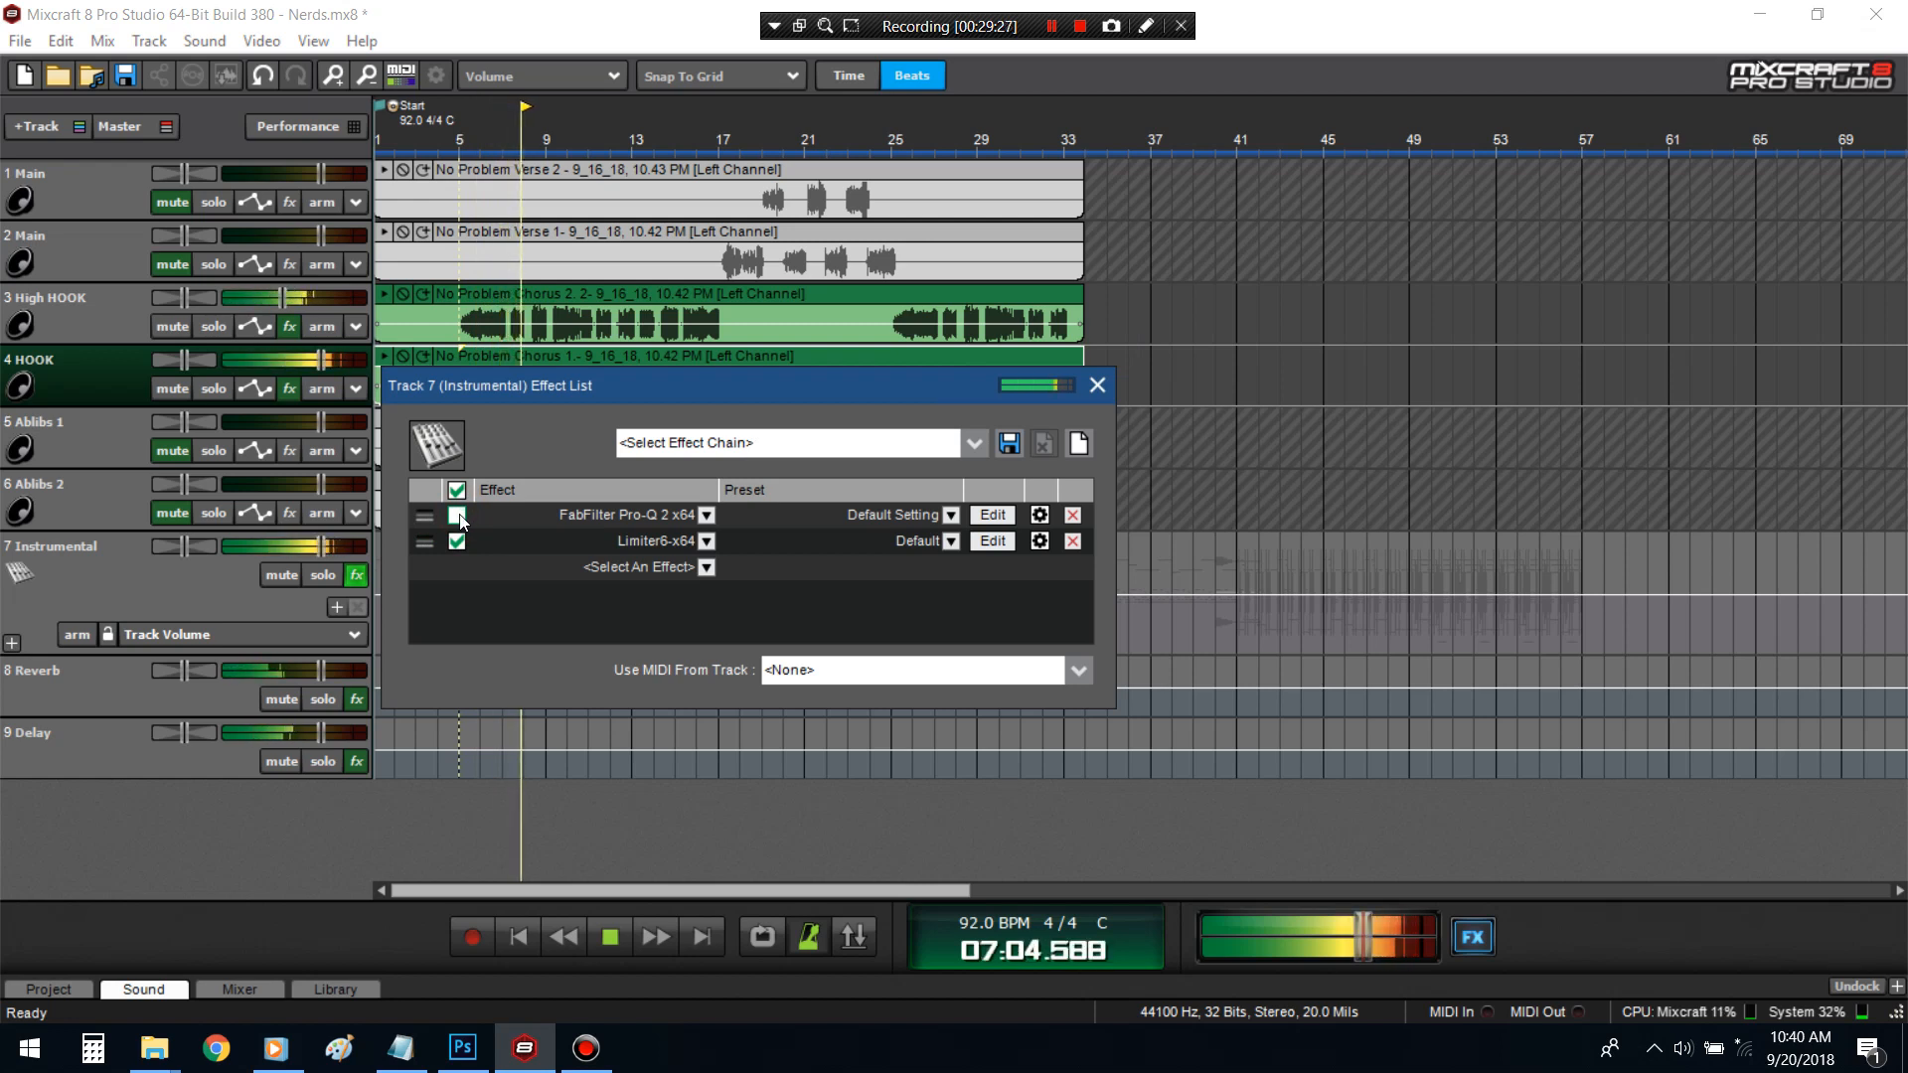
left_click(459, 517)
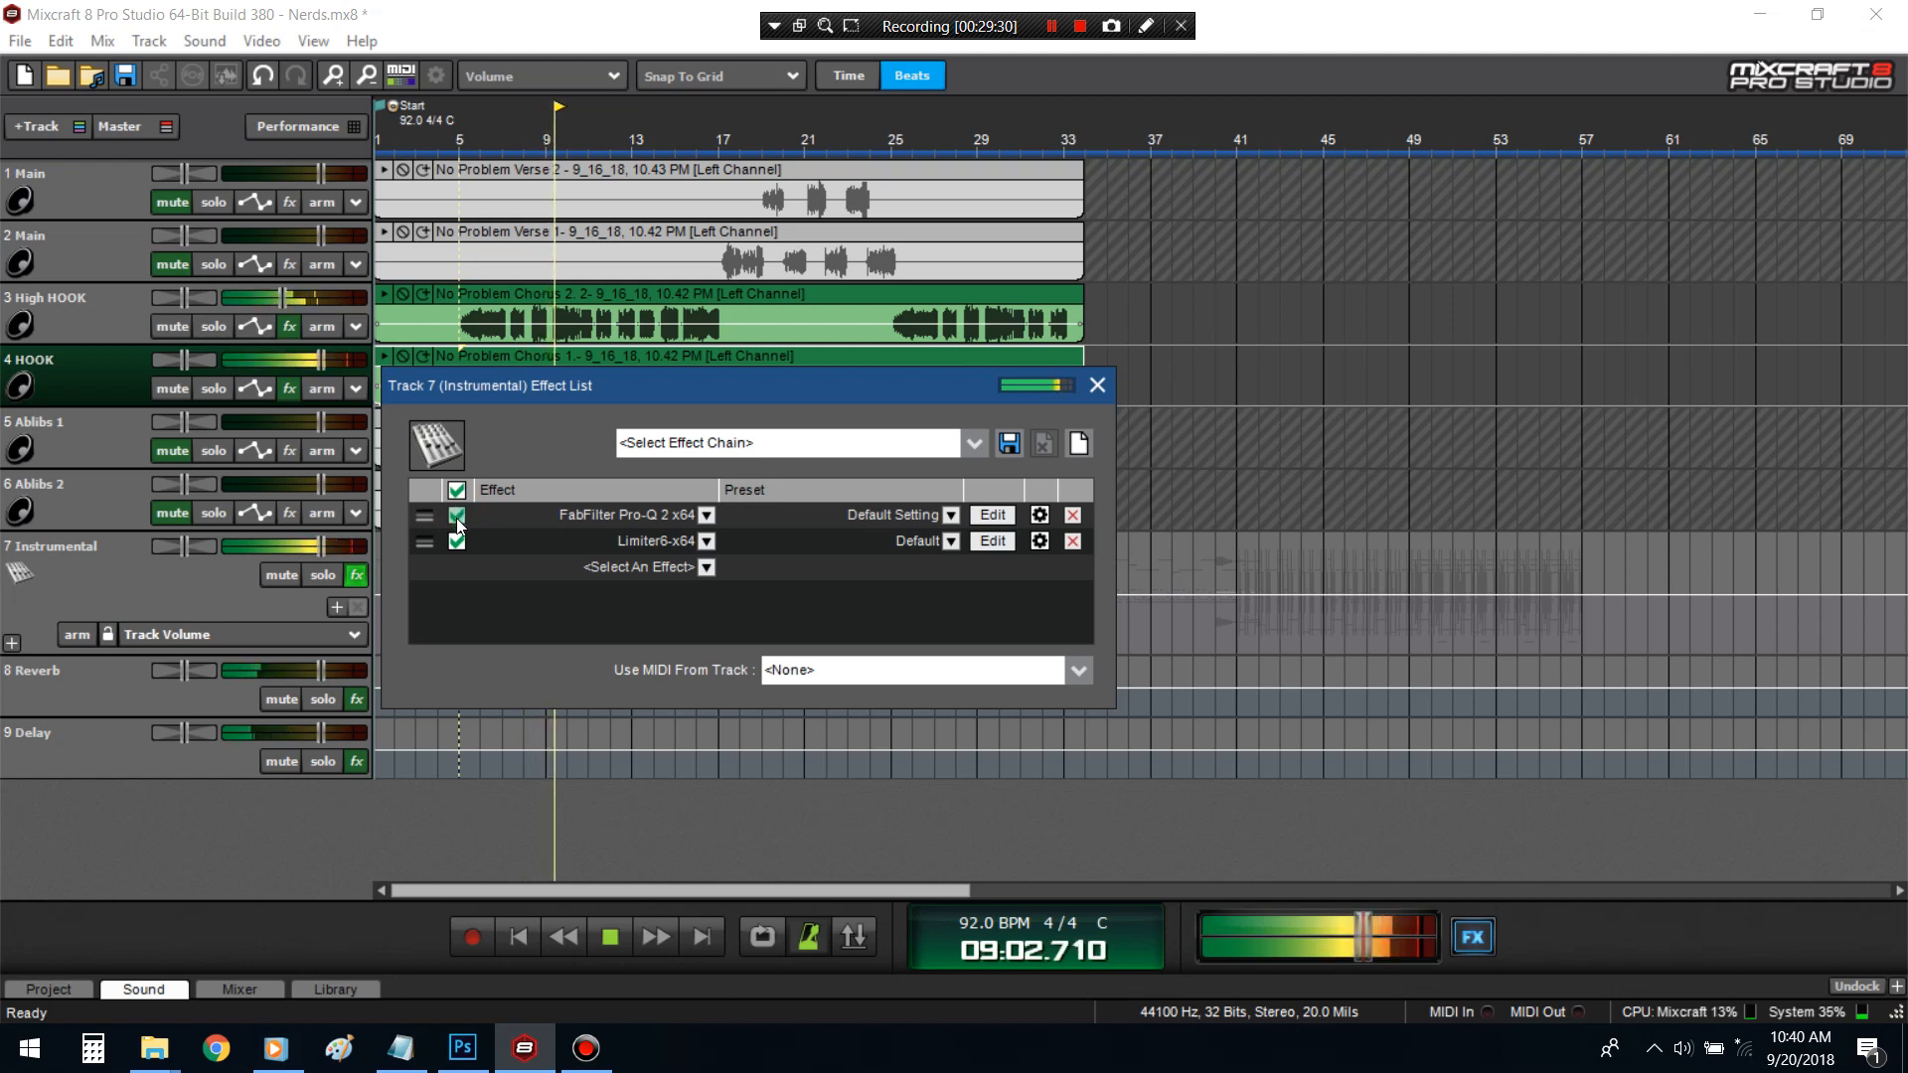
left_click(458, 517)
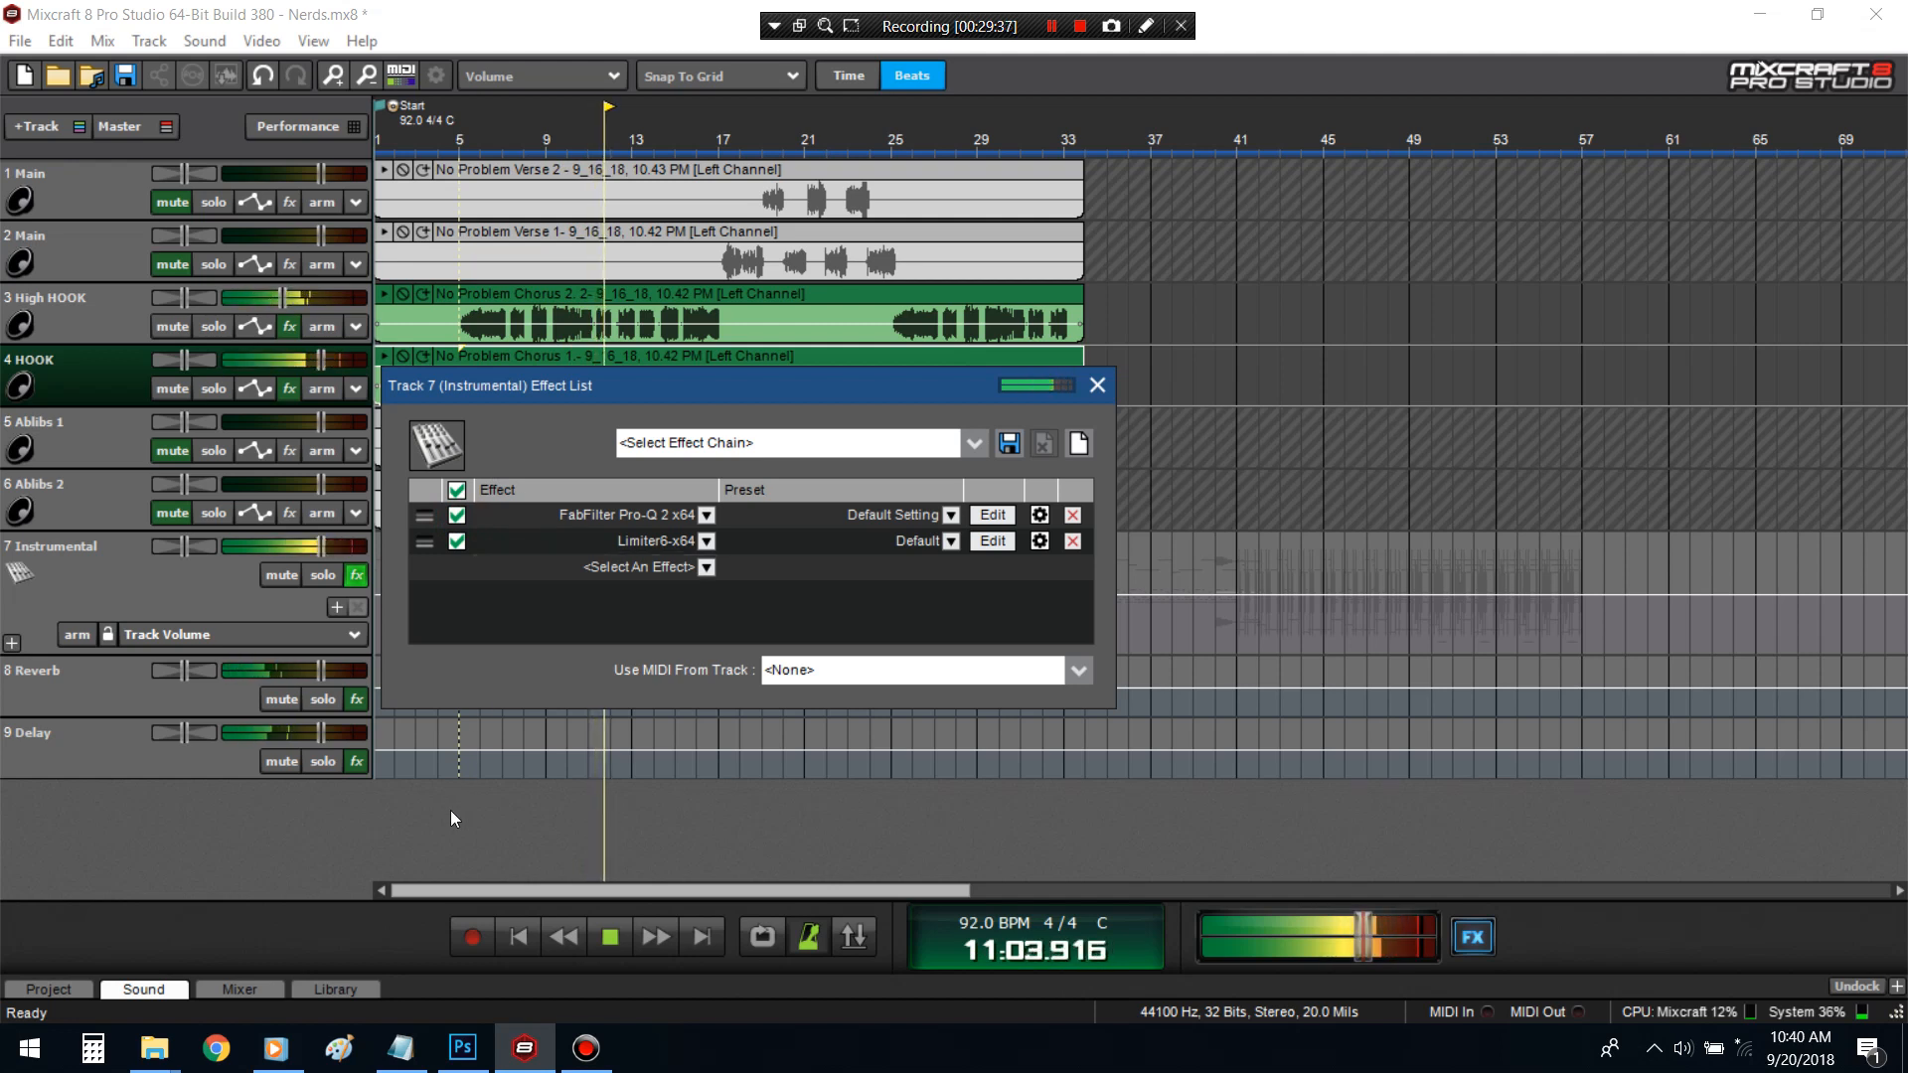
key("space")
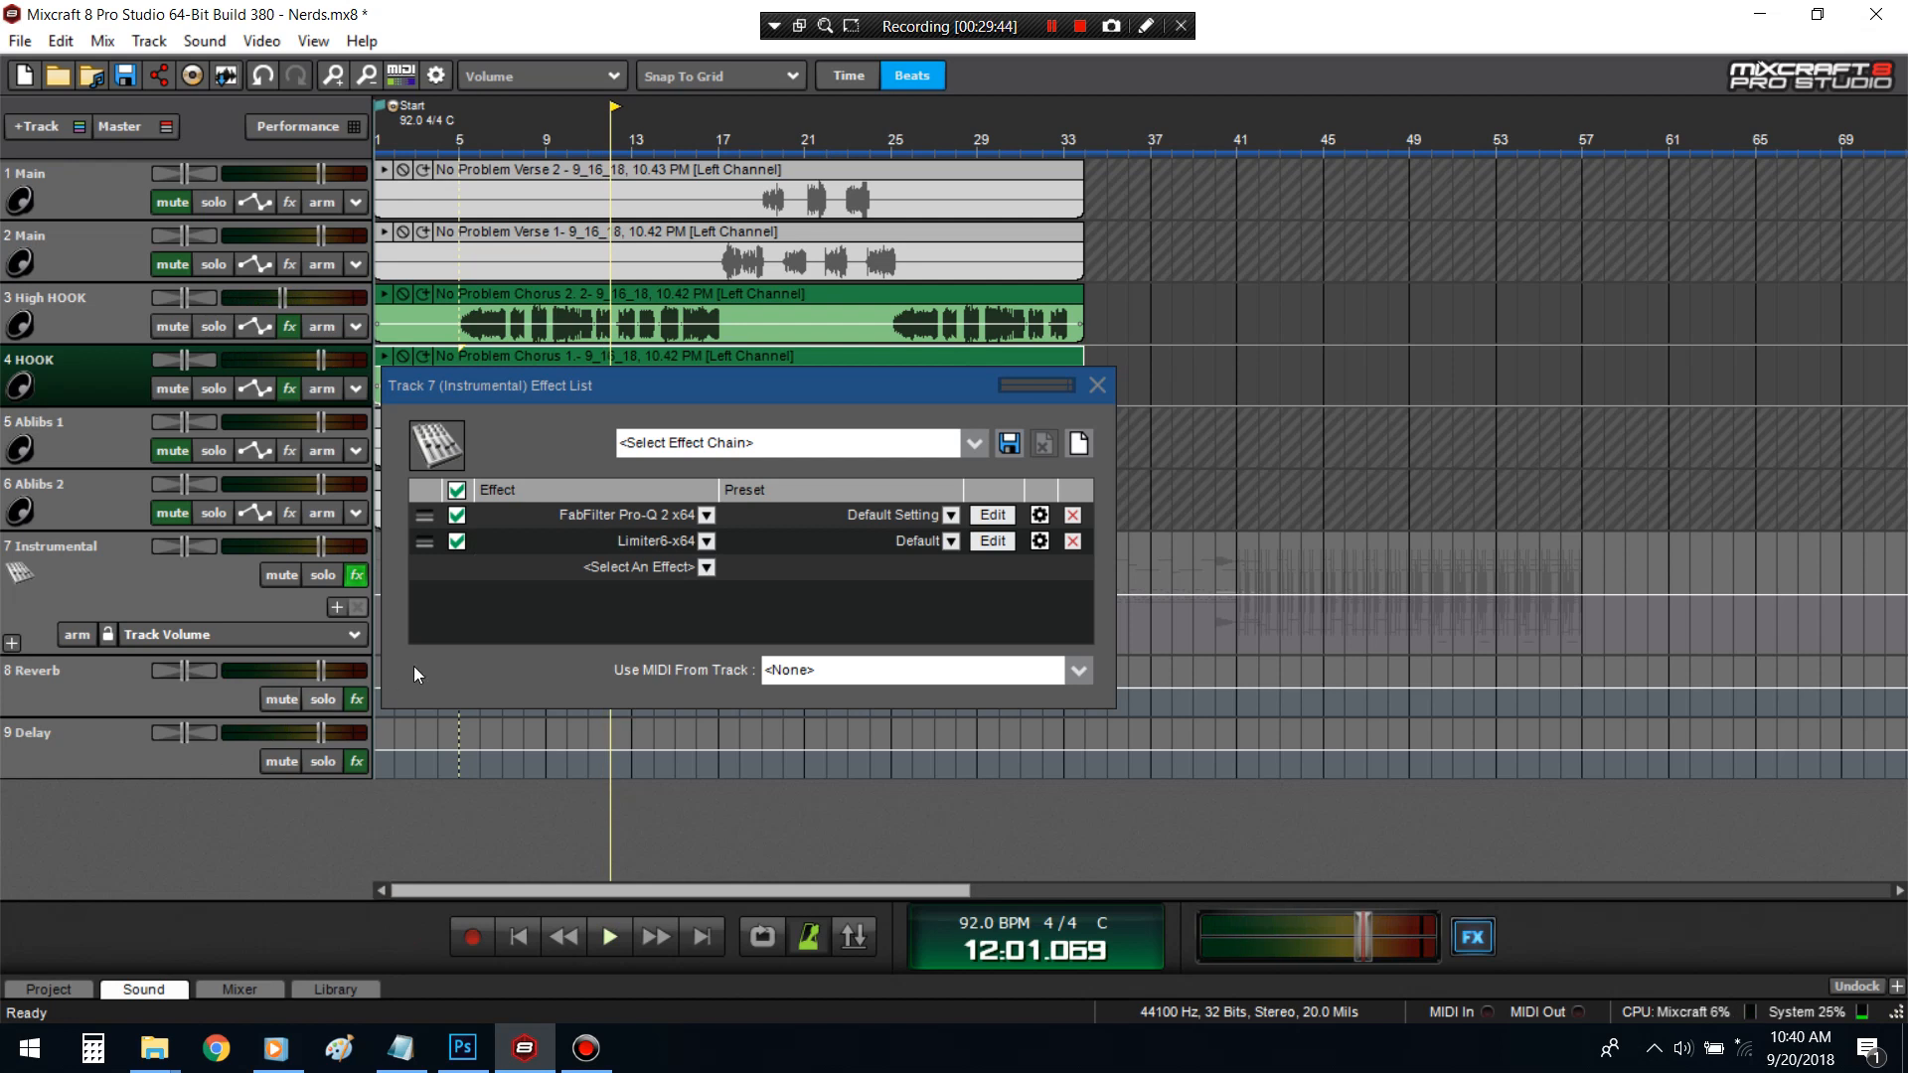
left_click(1096, 386)
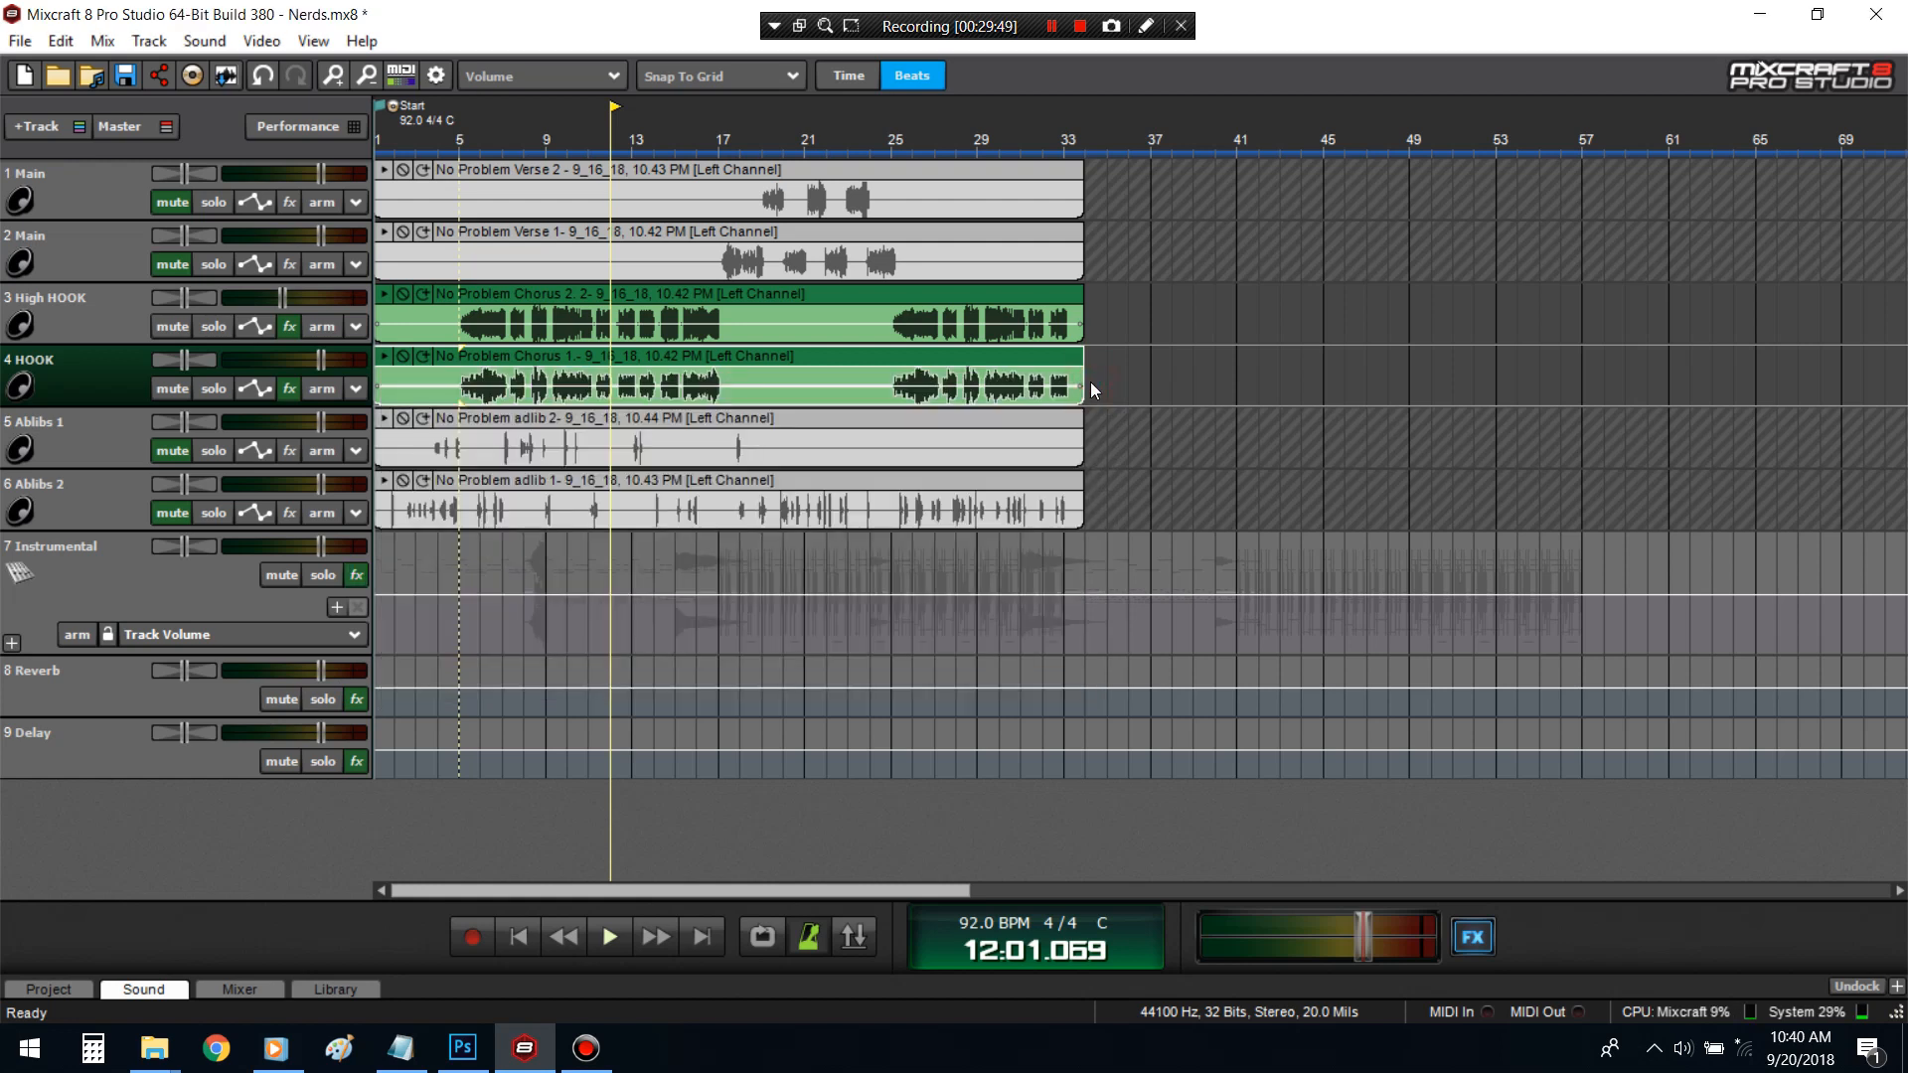
- Try a second iZotope Ozone 5 Imager on the Master track with Band 3 width at 37.5%, then remove it and close the effect list
left_click(1473, 937)
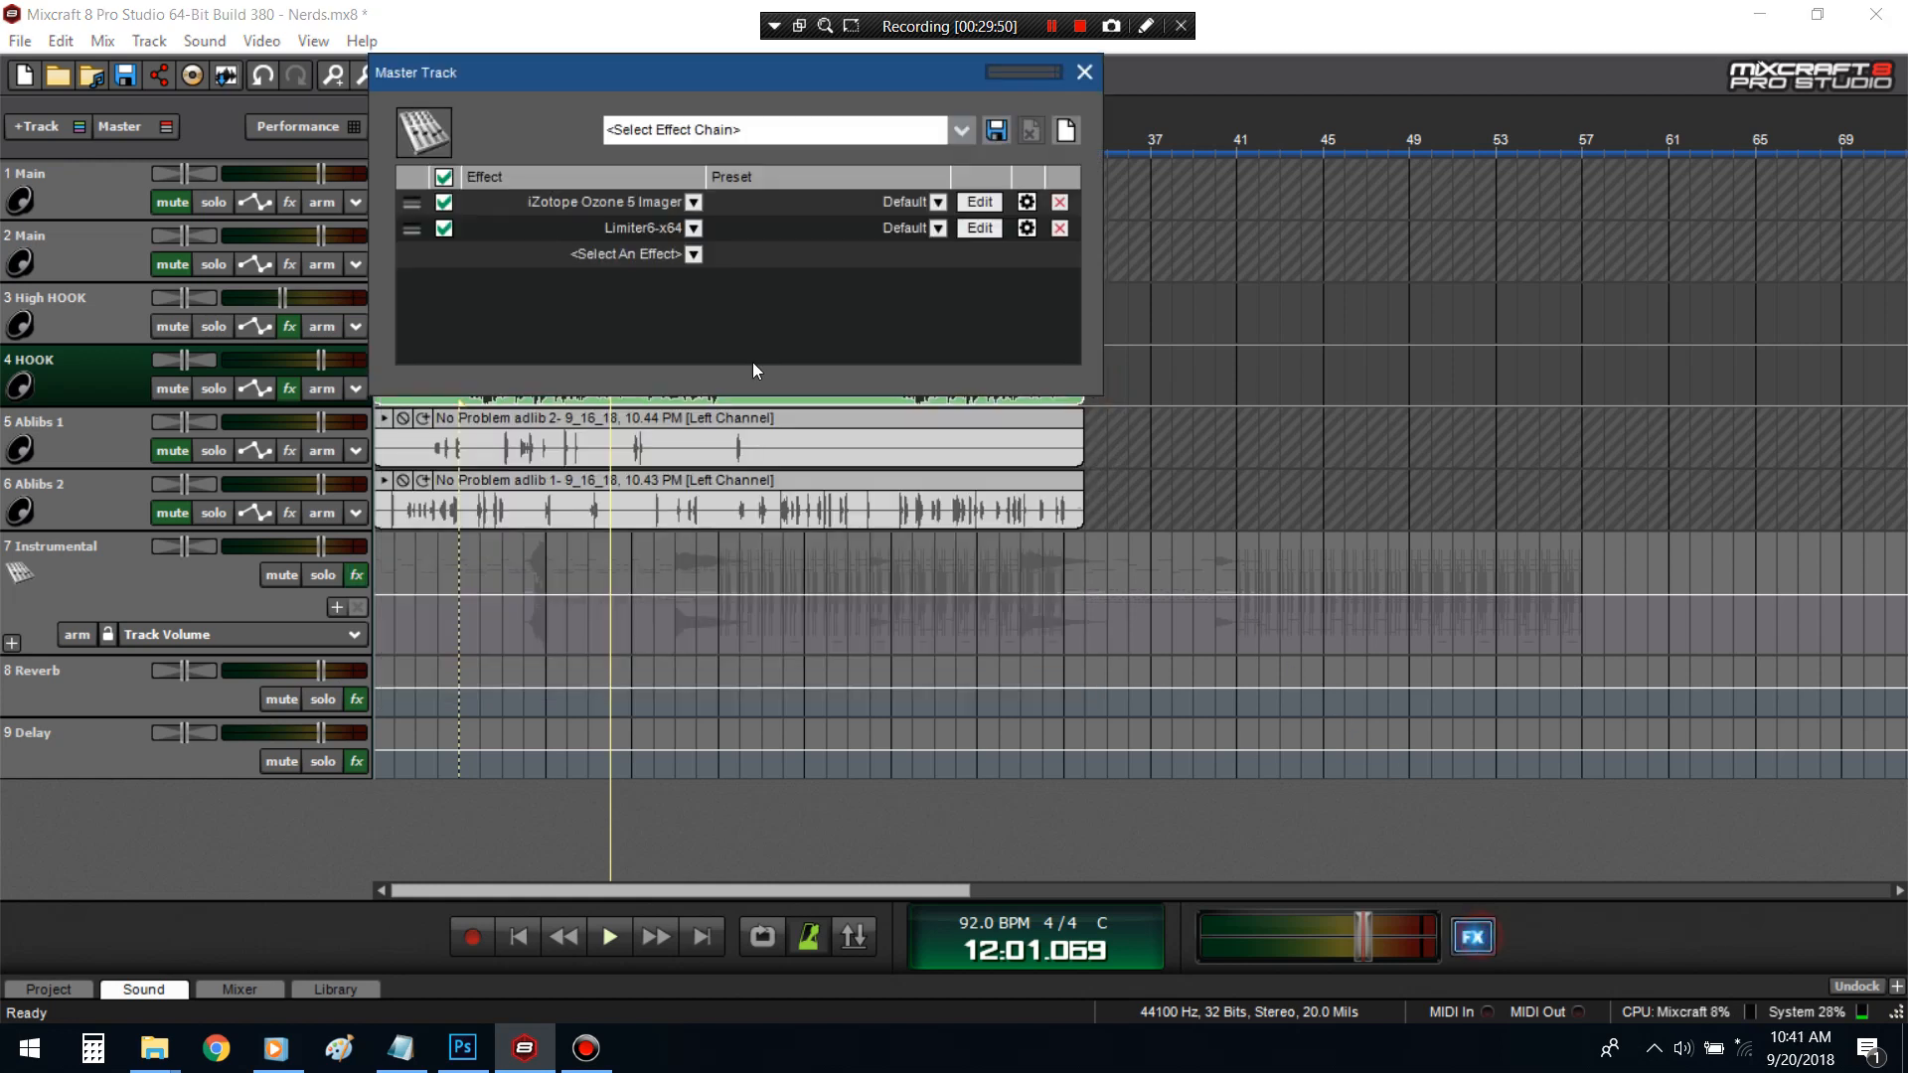
left_click(663, 260)
scroll(650, 713, "down", 12)
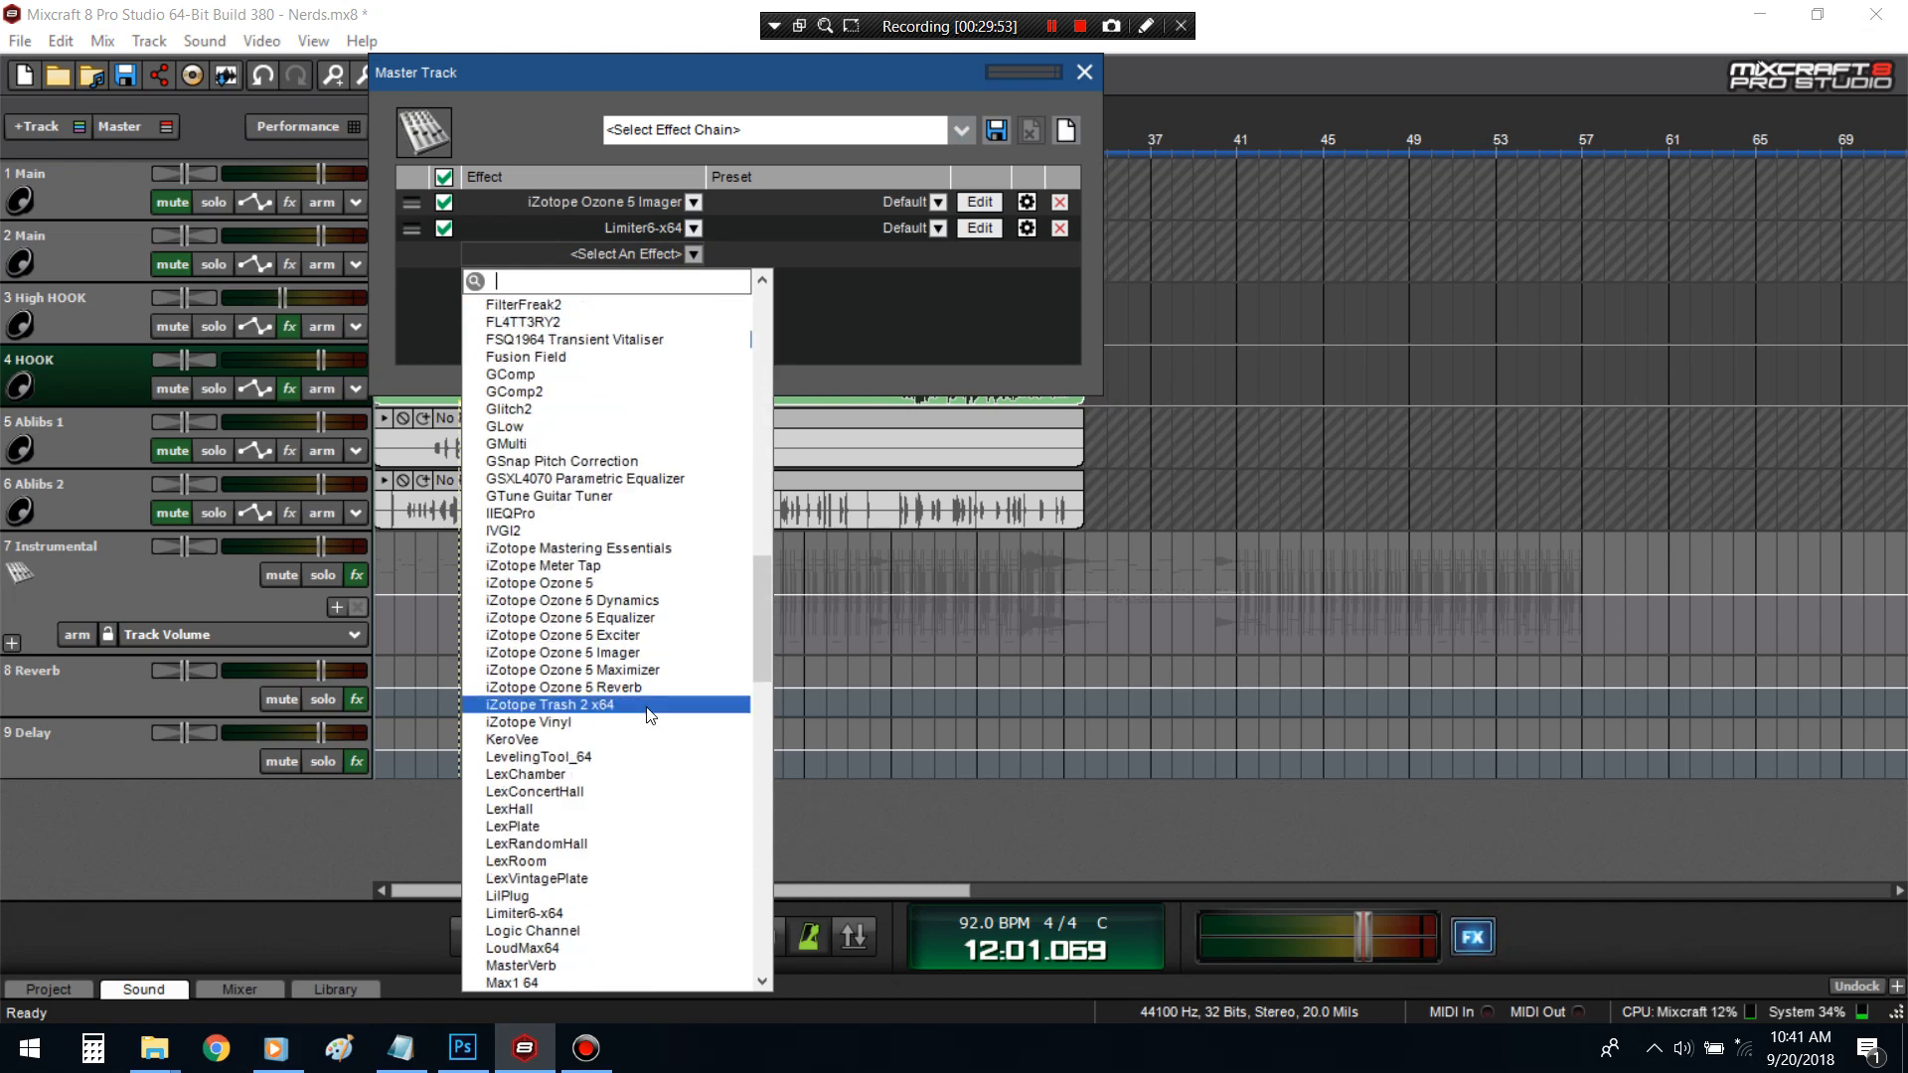
left_click(611, 651)
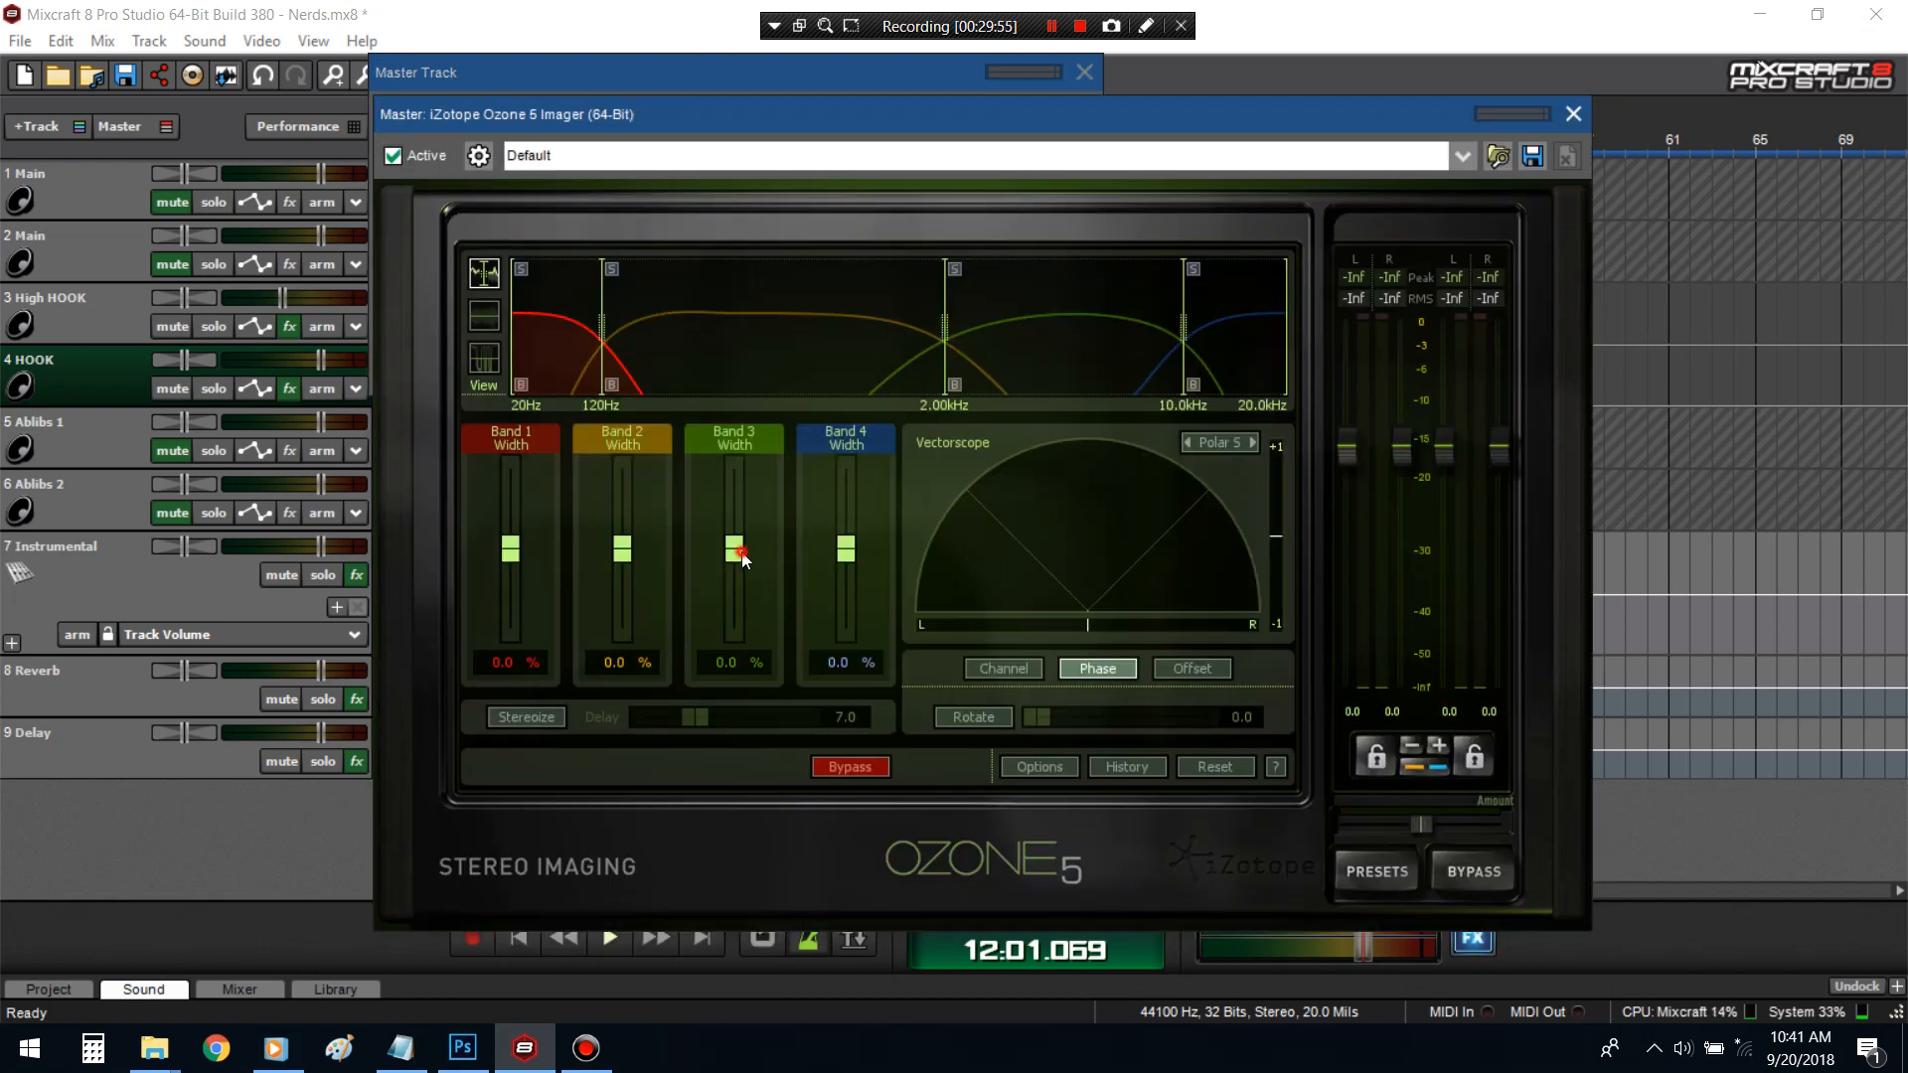
left_click_drag(741, 554, 730, 530)
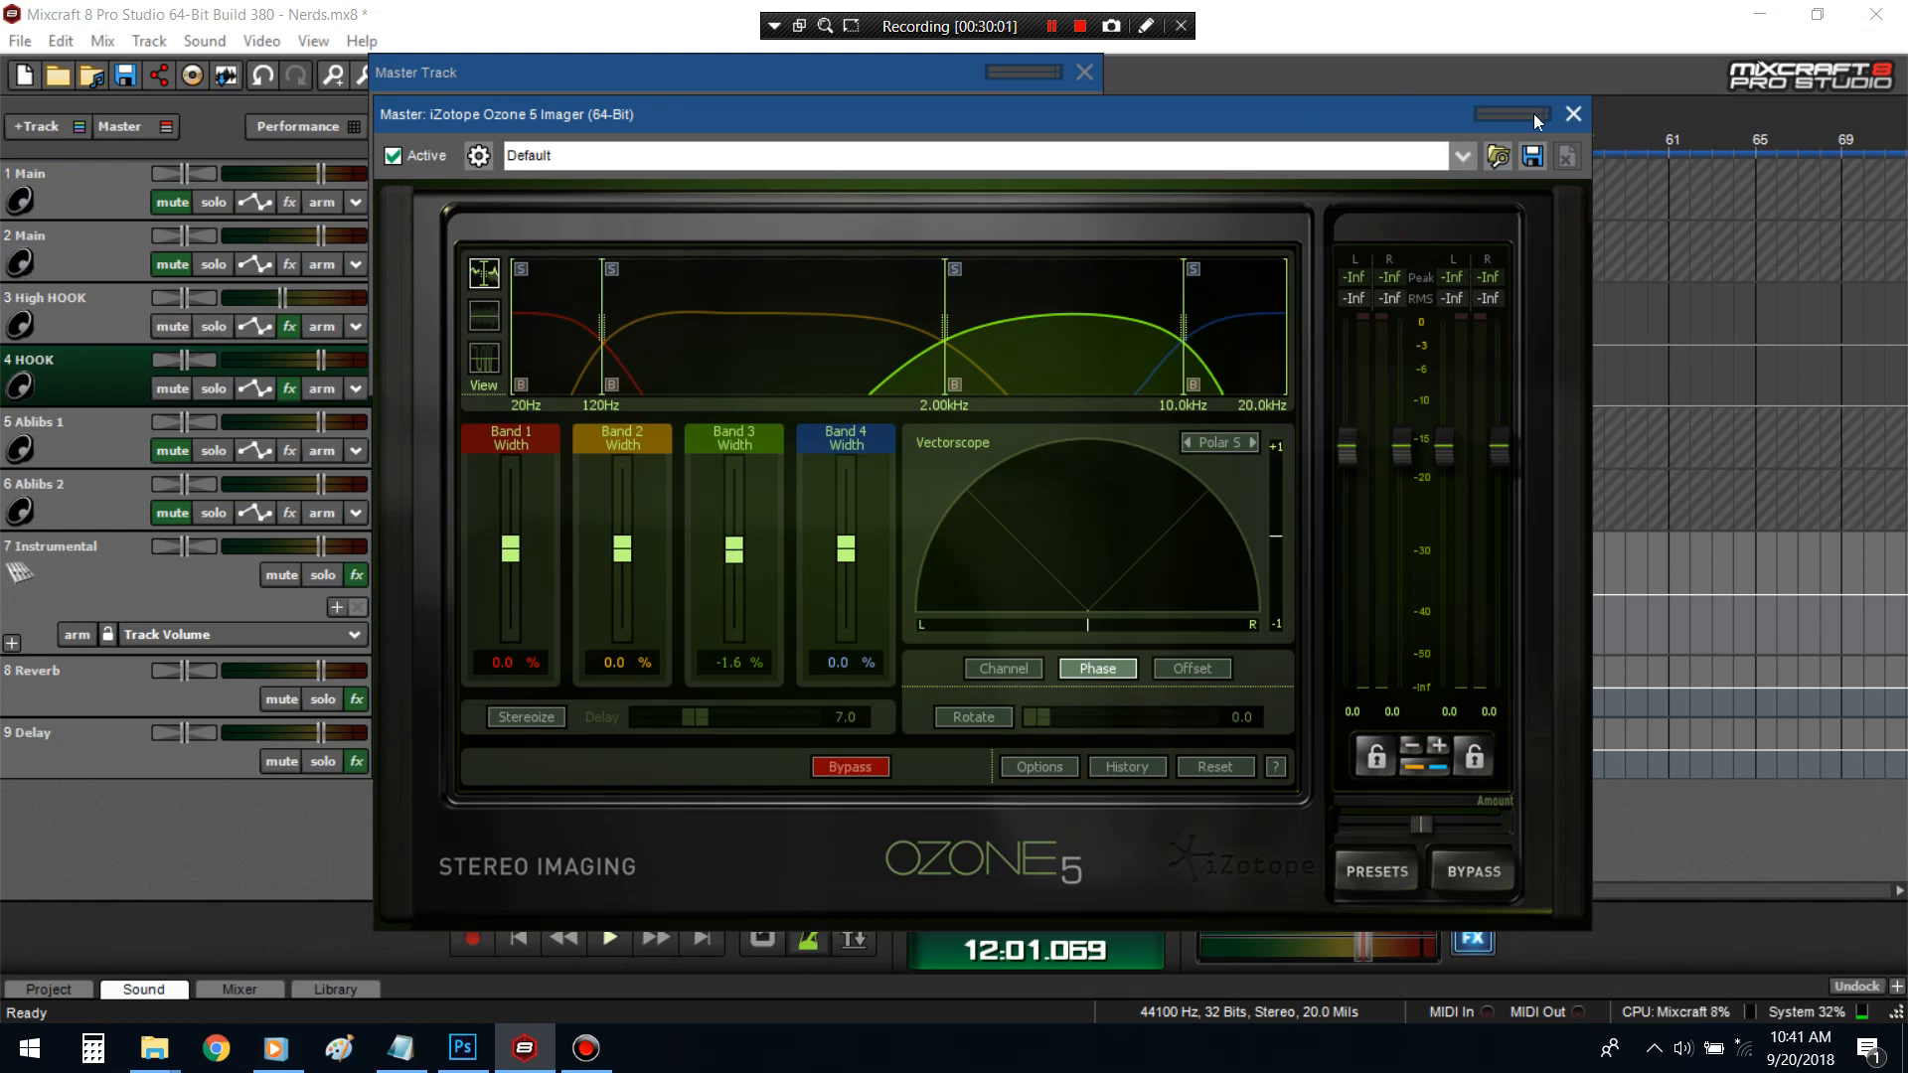
left_click(1574, 114)
left_click(978, 255)
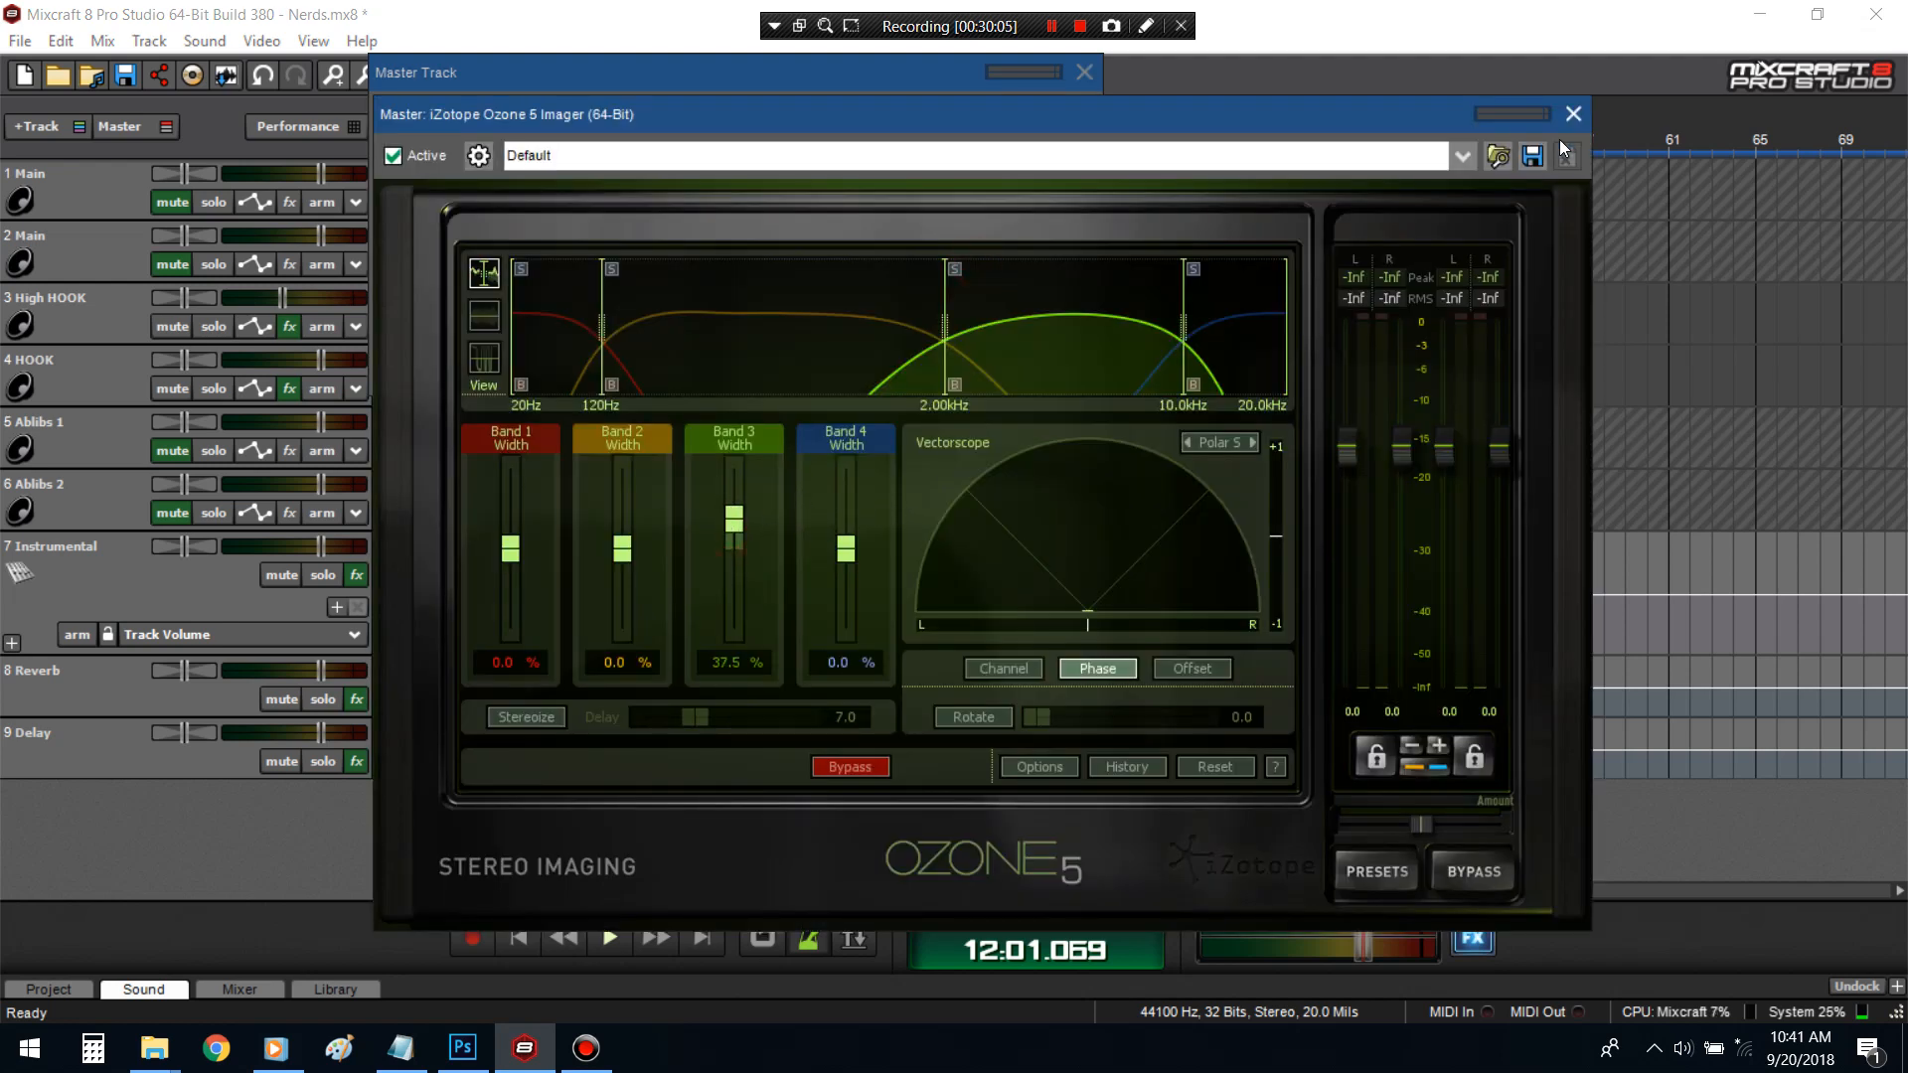
left_click(1571, 115)
left_click(1059, 257)
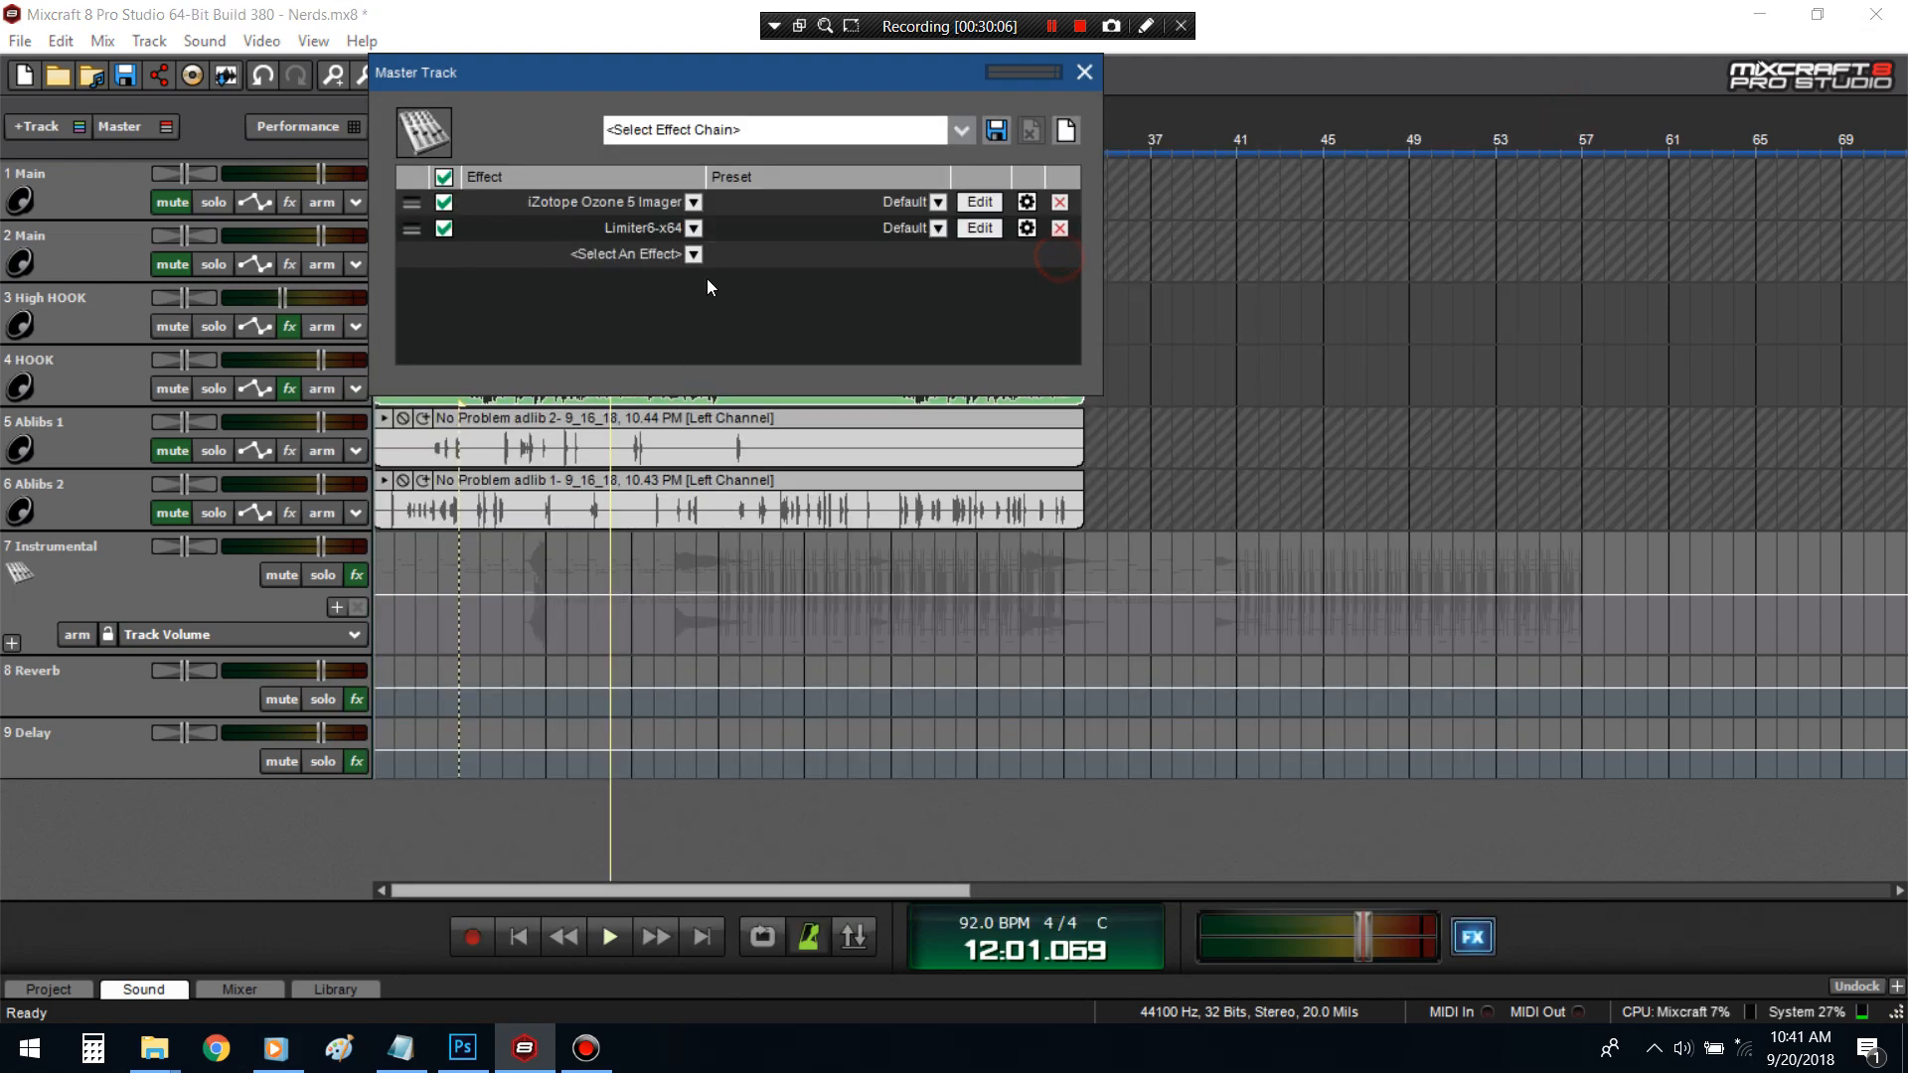
left_click(1085, 74)
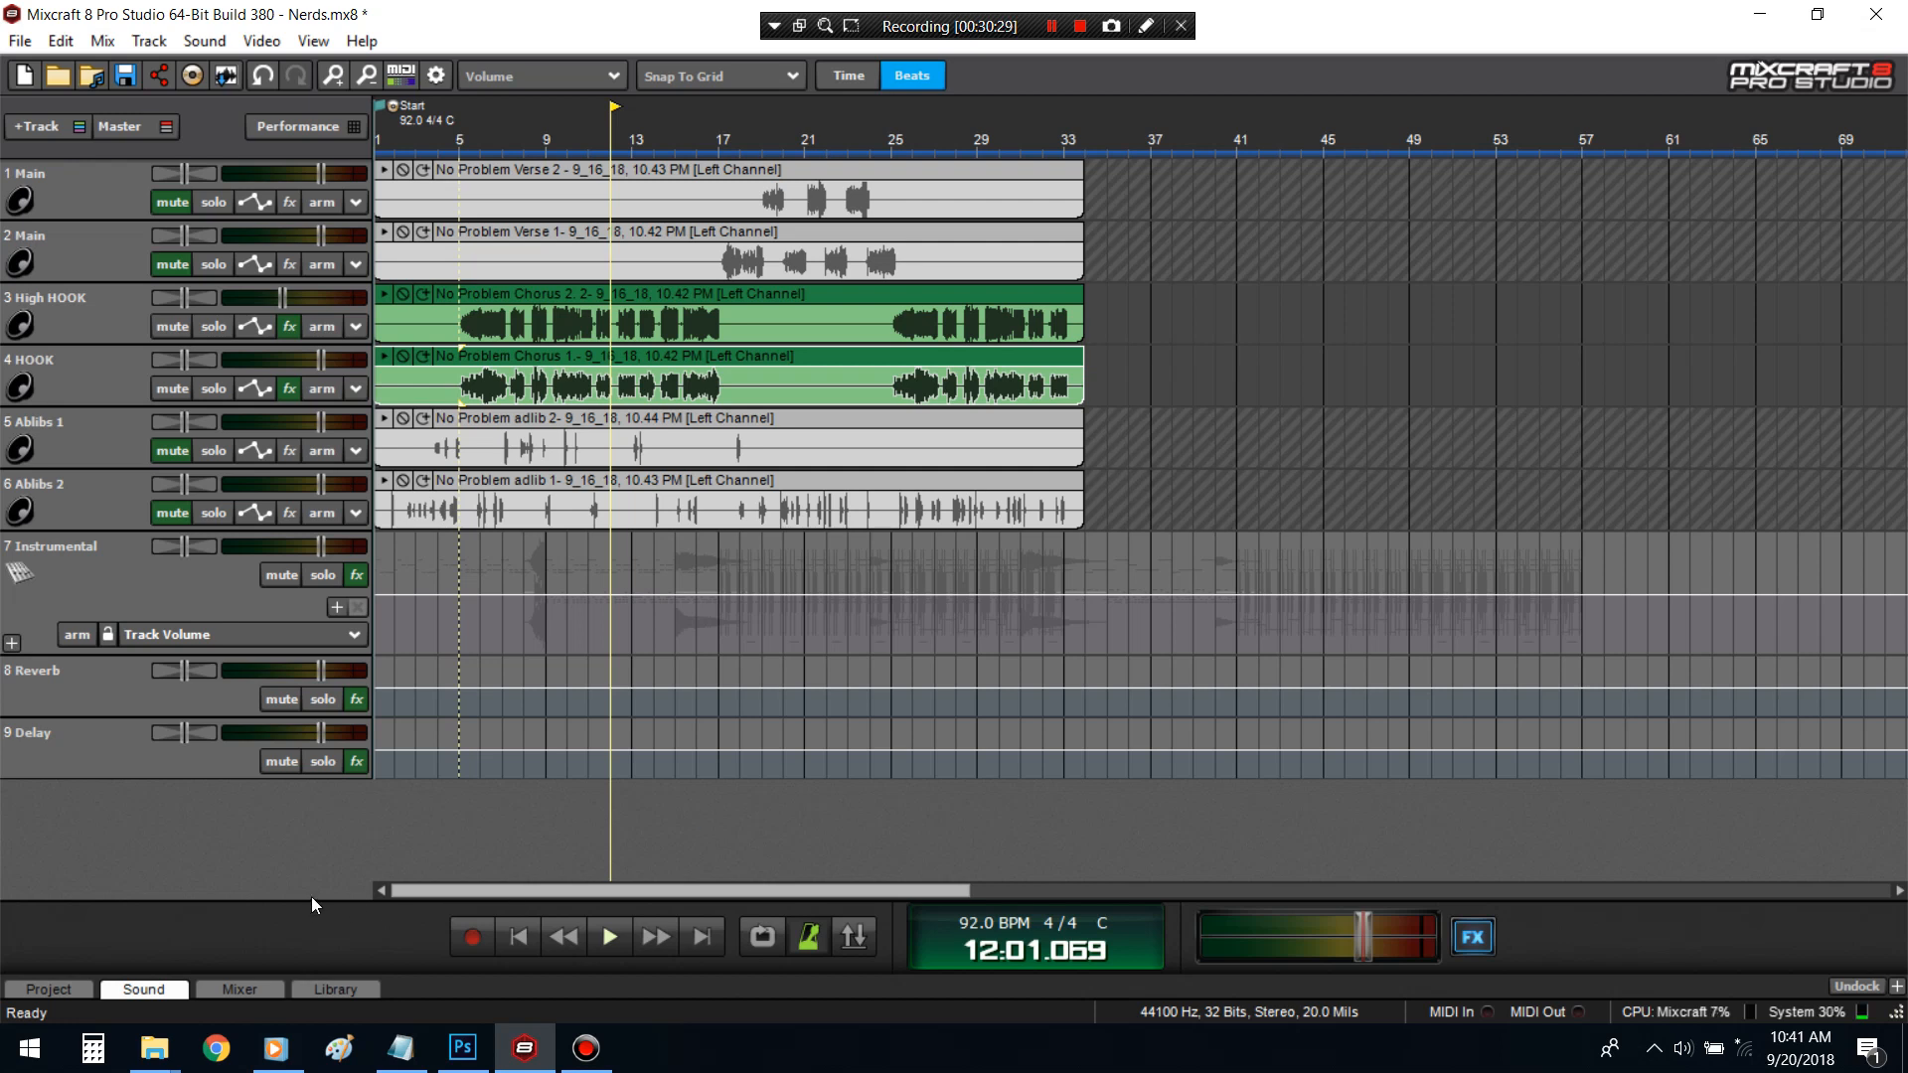
- Switch to File Explorer, view the DOGSS cover art in the Coverart folder, and return to Mixcraft
mouse_move(154, 1049)
left_click(304, 956)
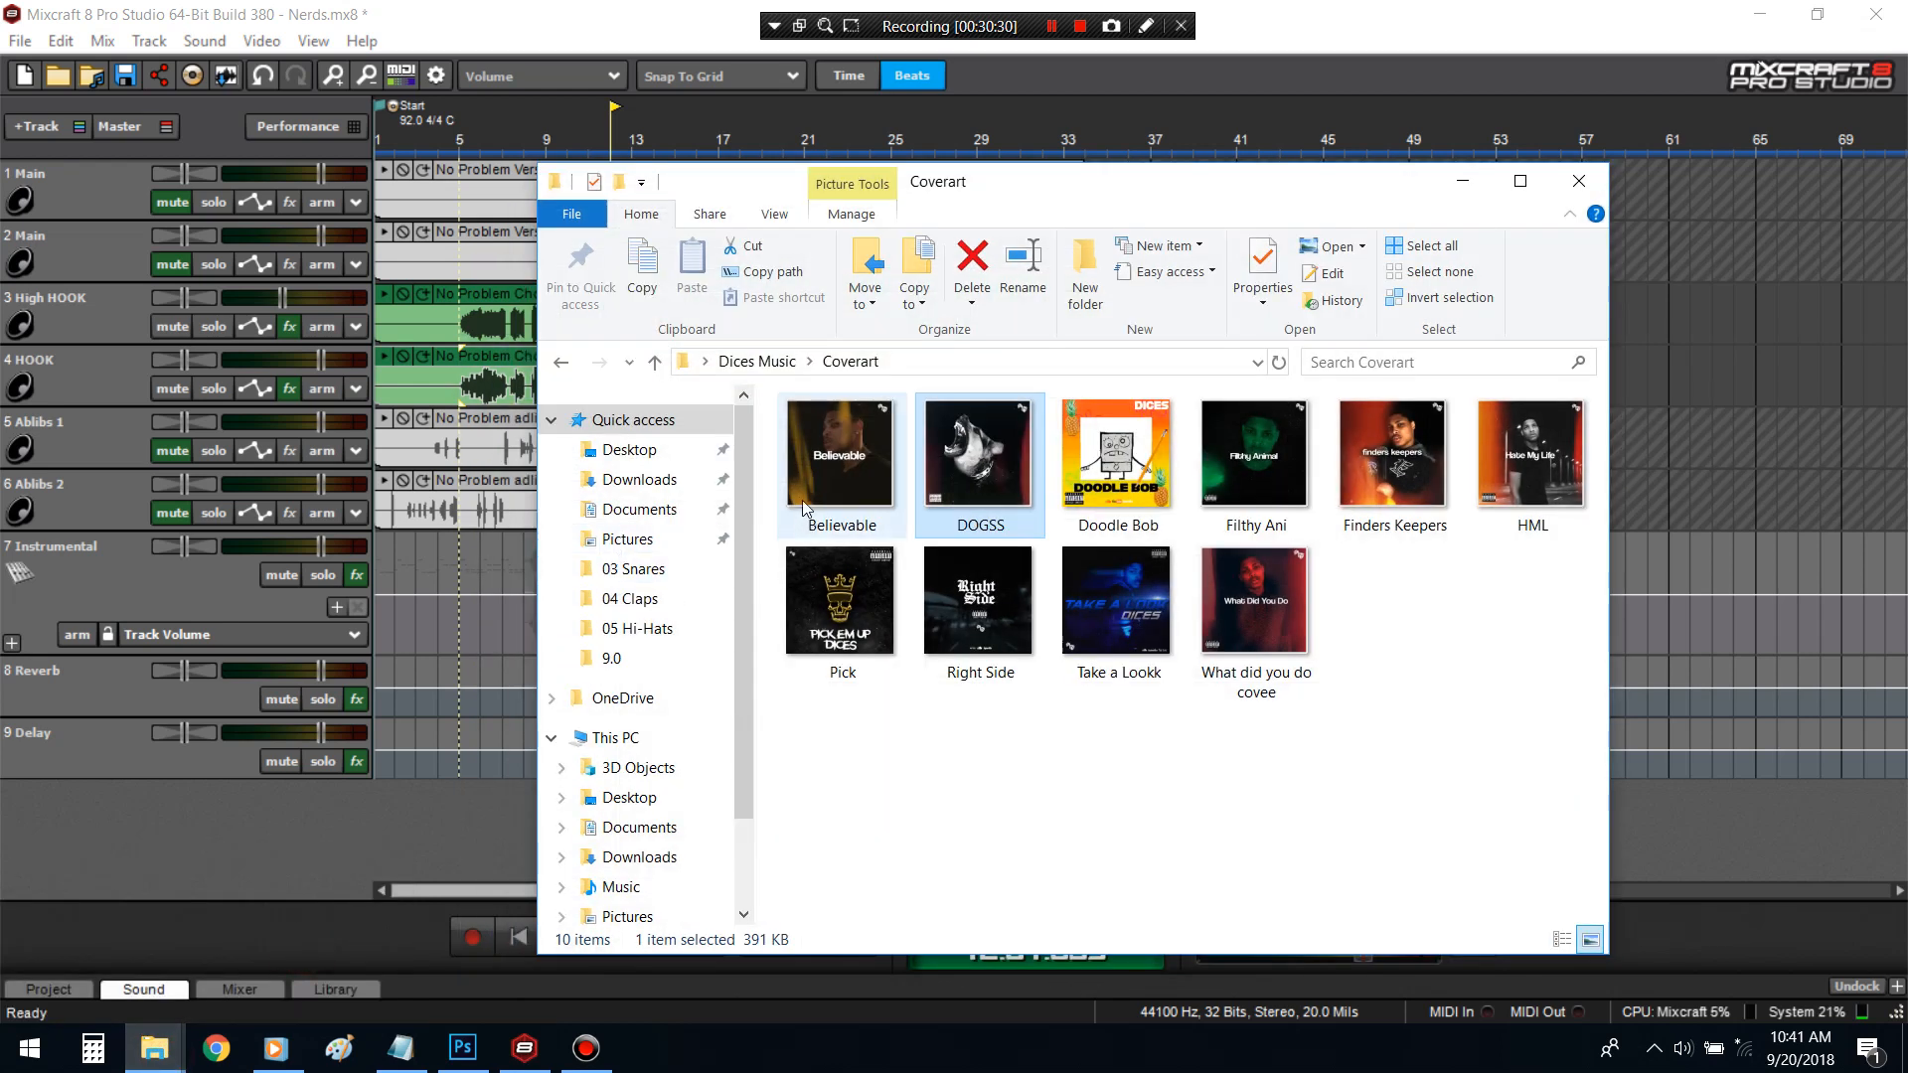
double_click(924, 467)
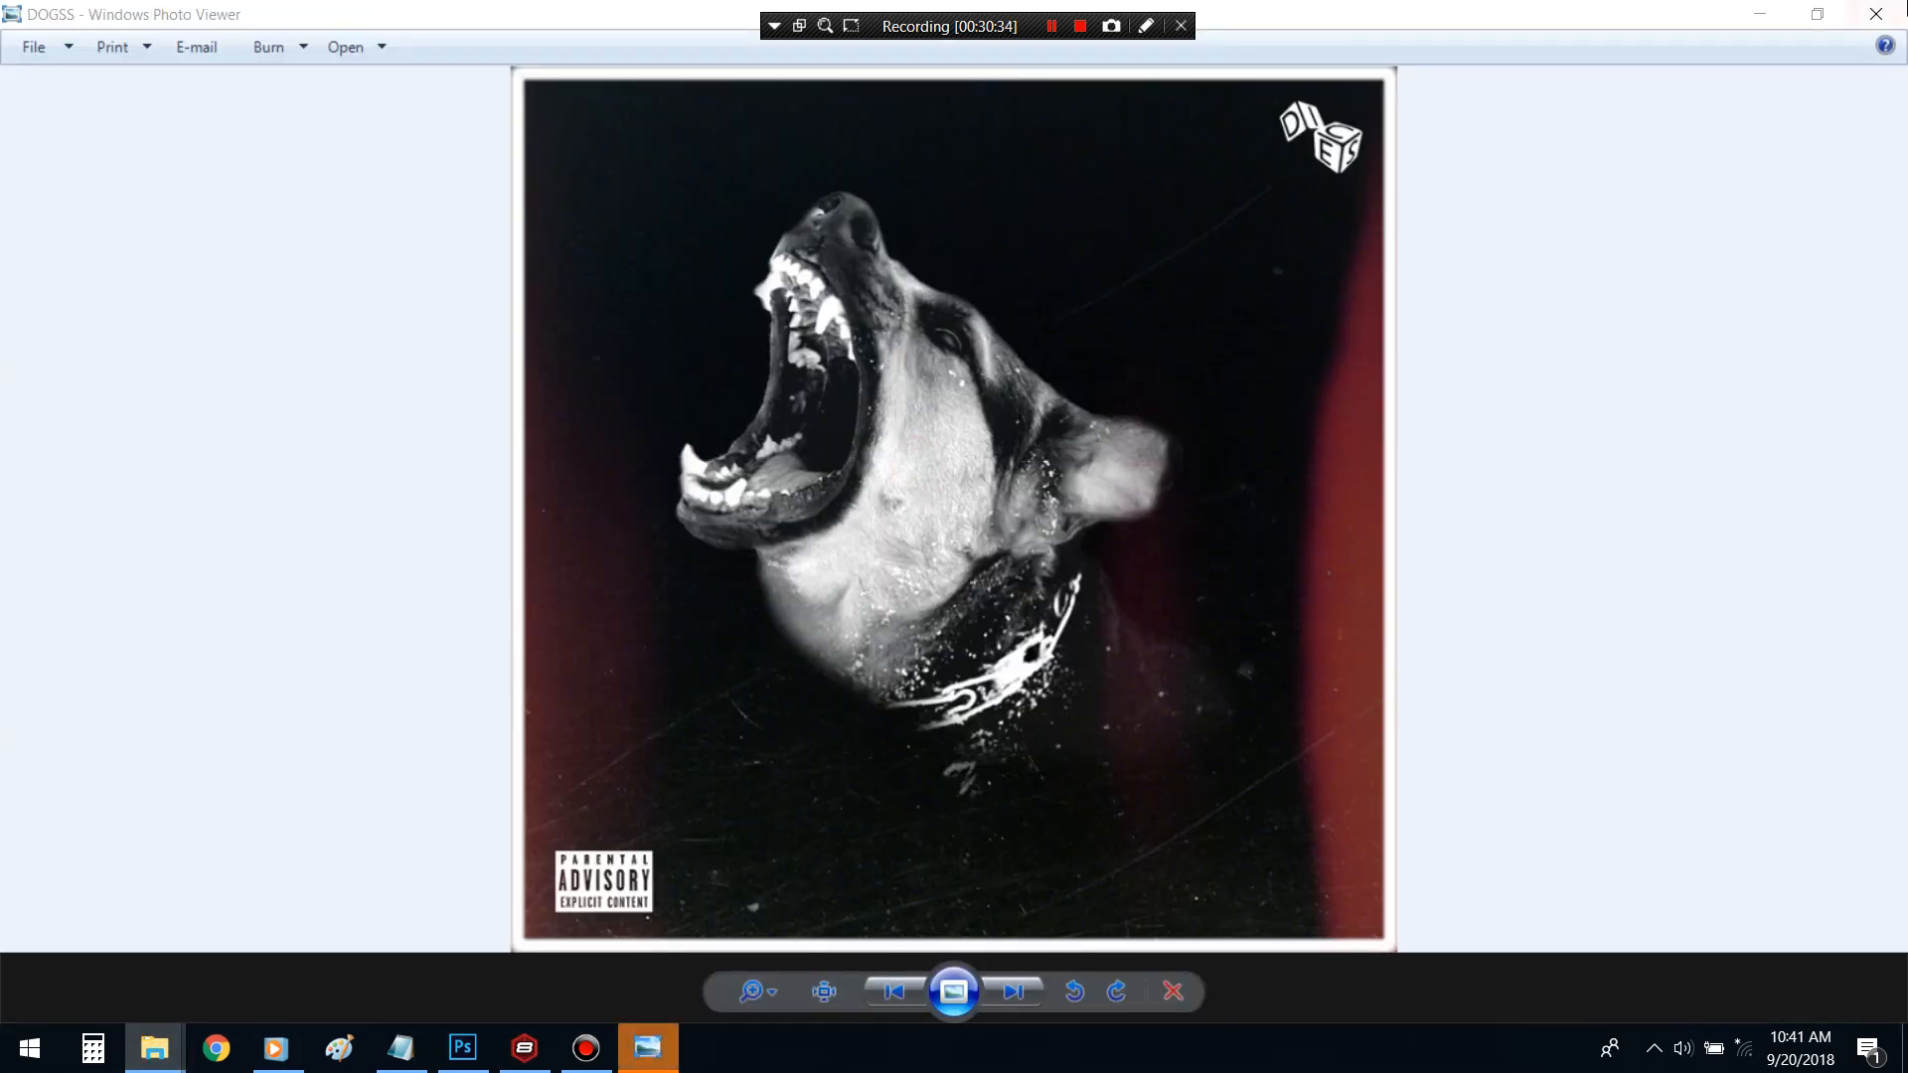
left_click(1898, 6)
left_click(1471, 183)
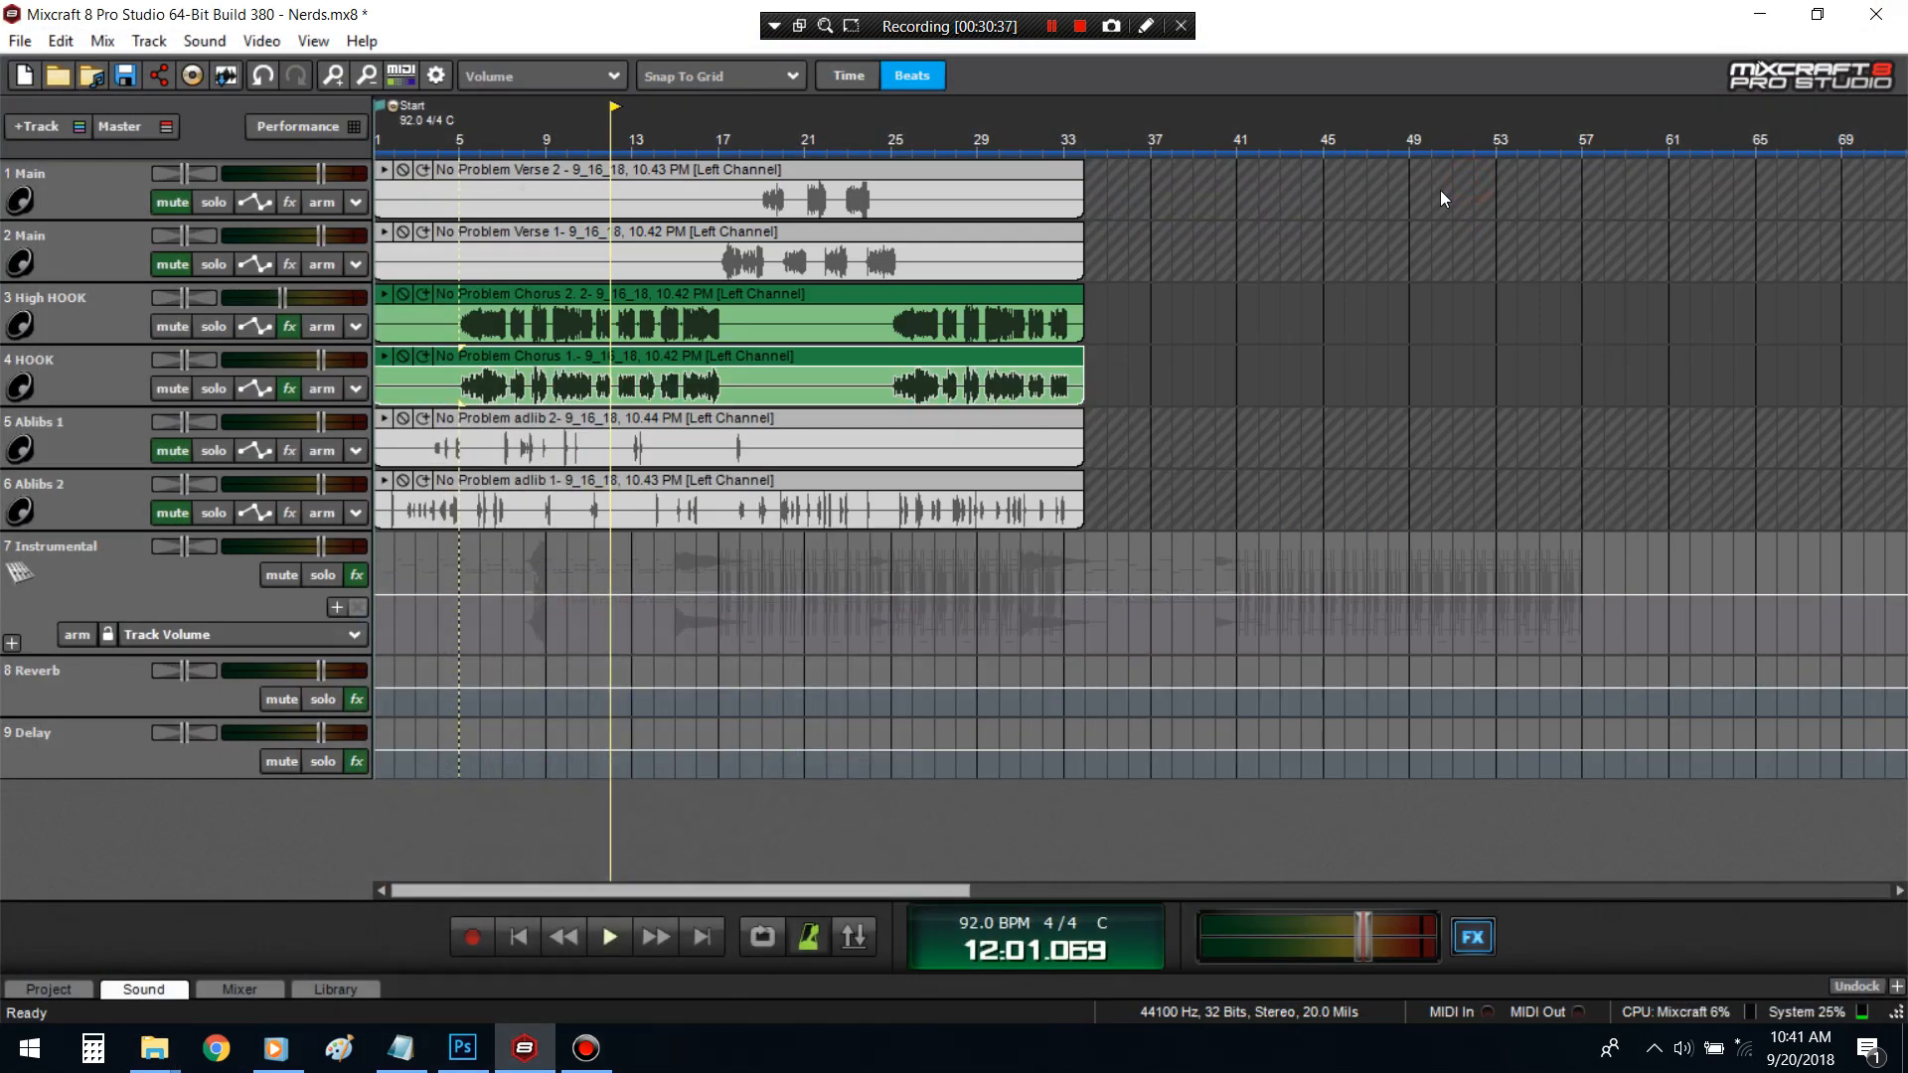